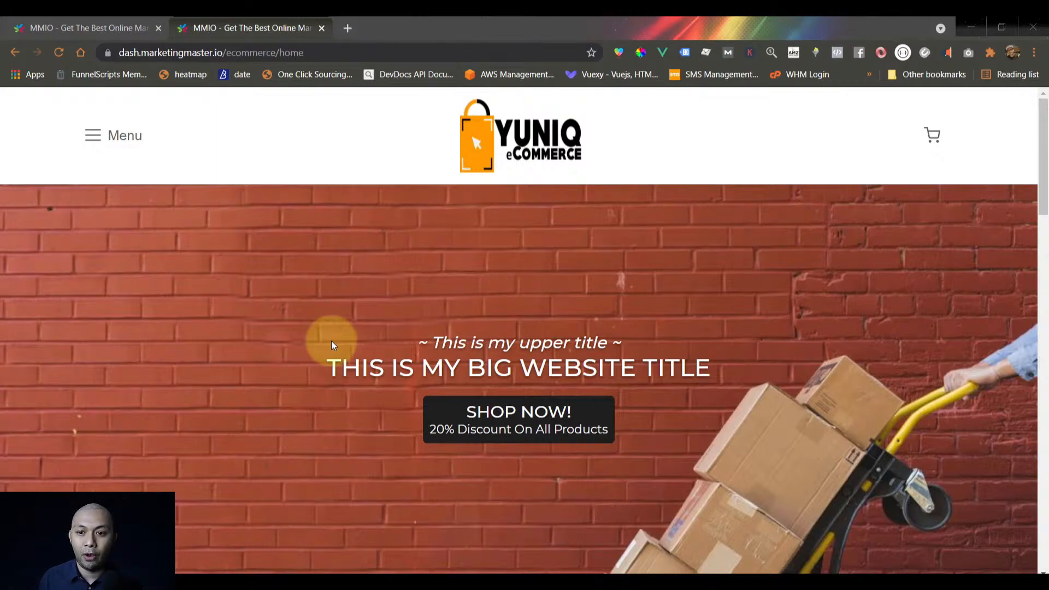
Browse the store home page, then open the shop page from the SHOP NOW! hero banner
scroll(270, 352, "down", 15)
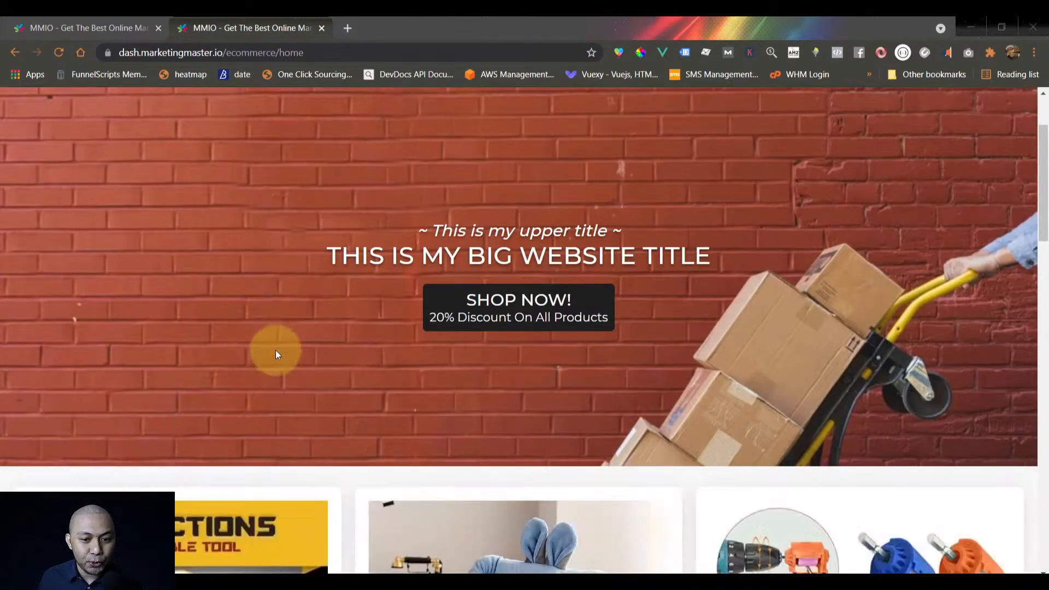
scroll(322, 368, "down", 7)
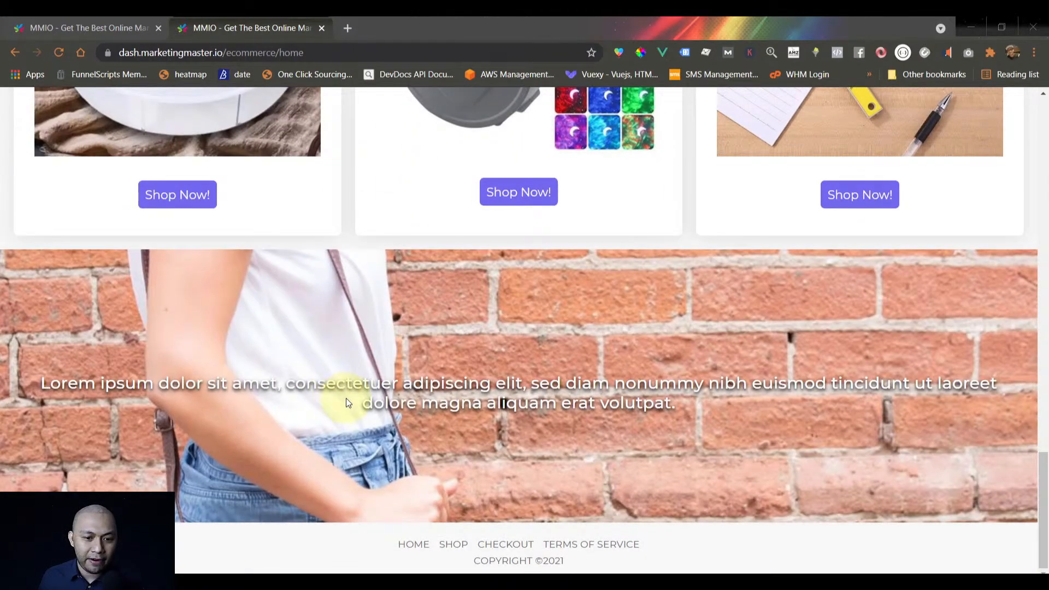
scroll(353, 410, "up", 1)
scroll(353, 411, "up", 3)
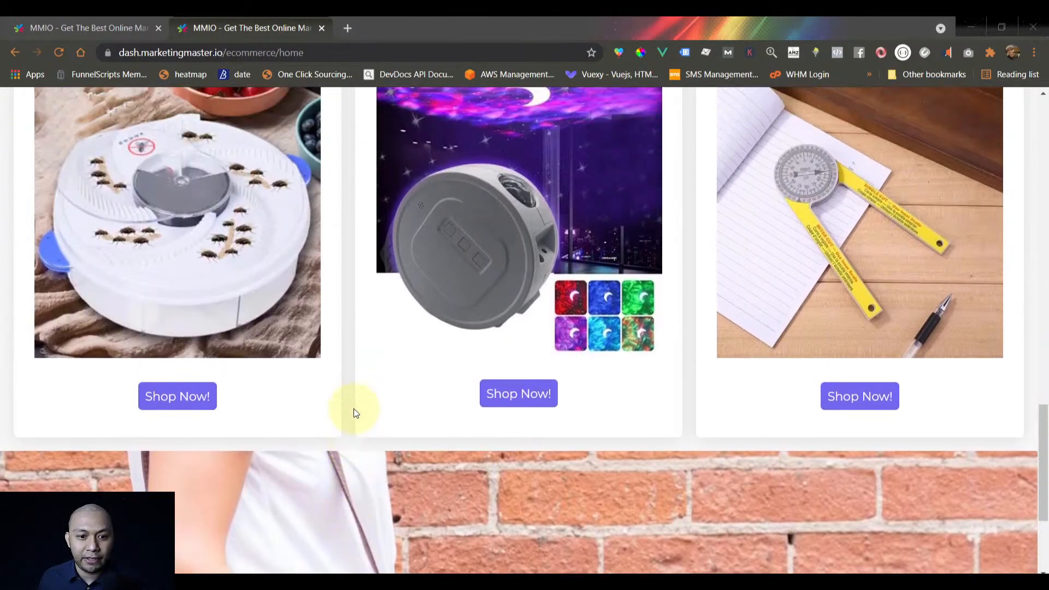
scroll(353, 411, "up", 9)
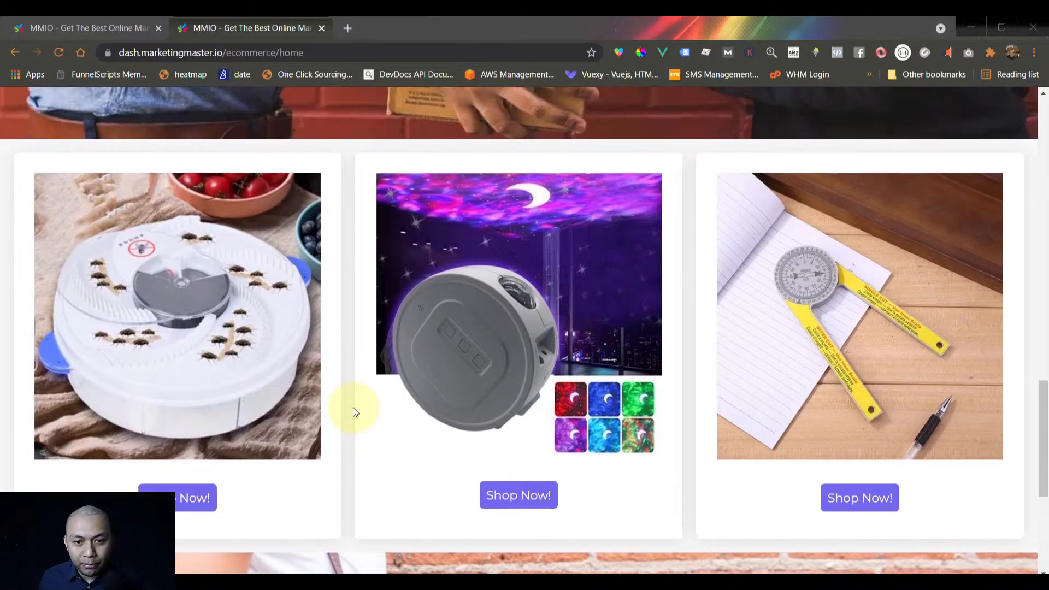
scroll(353, 411, "up", 10)
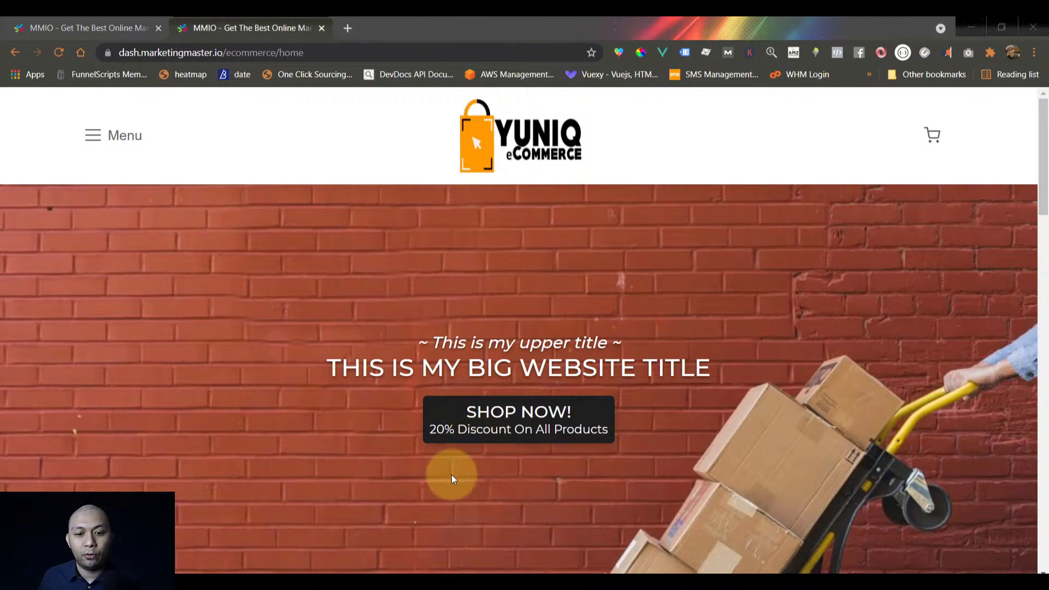
left_click(486, 426)
Open the 6-in-1 Universal Tool product page from the shop listing
scroll(486, 422, "down", 2)
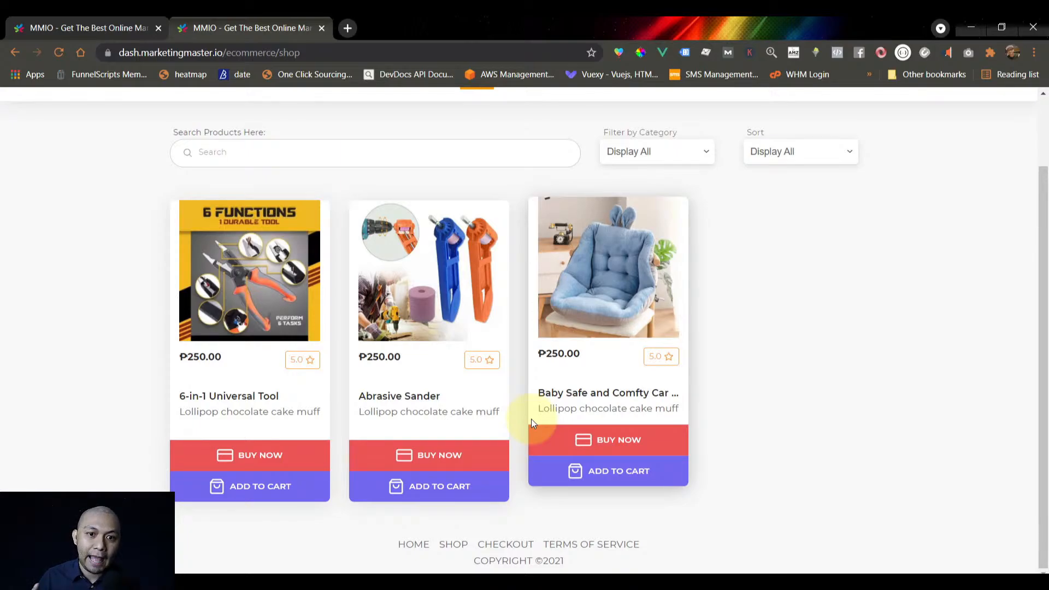
scroll(481, 377, "up", 2)
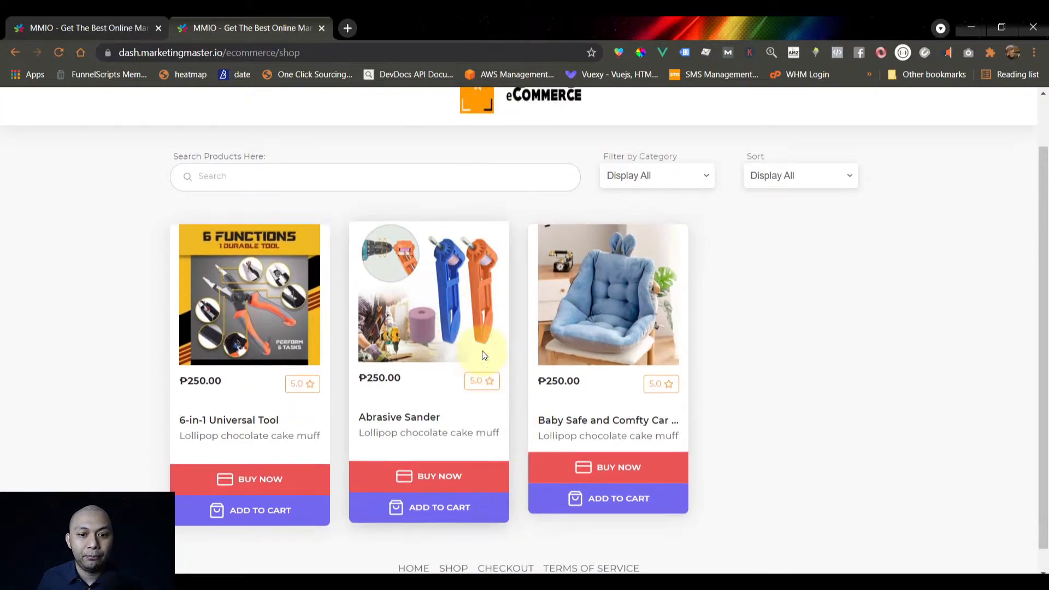
scroll(209, 266, "down", 2)
left_click(209, 266)
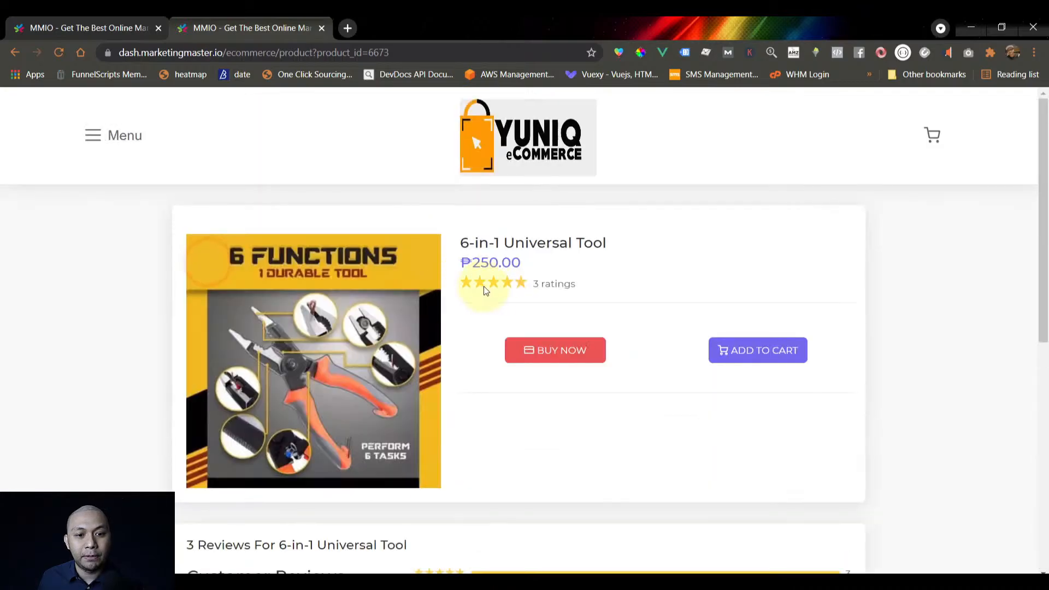
Read through the tool's product description, briefly highlighting the description paragraph
scroll(527, 321, "down", 7)
scroll(530, 377, "up", 5)
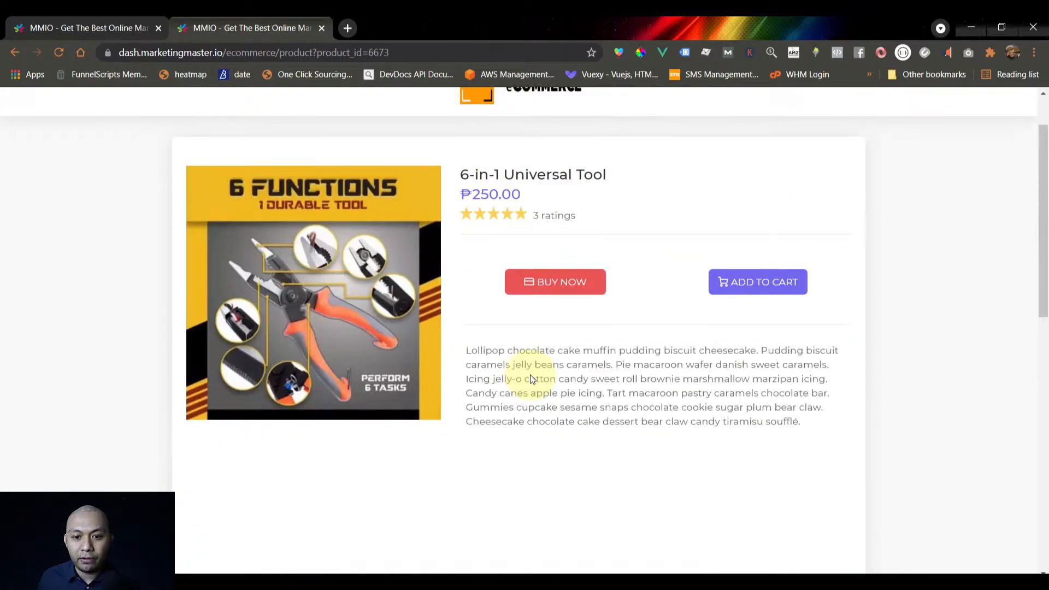
scroll(525, 339, "down", 3)
scroll(477, 361, "up", 2)
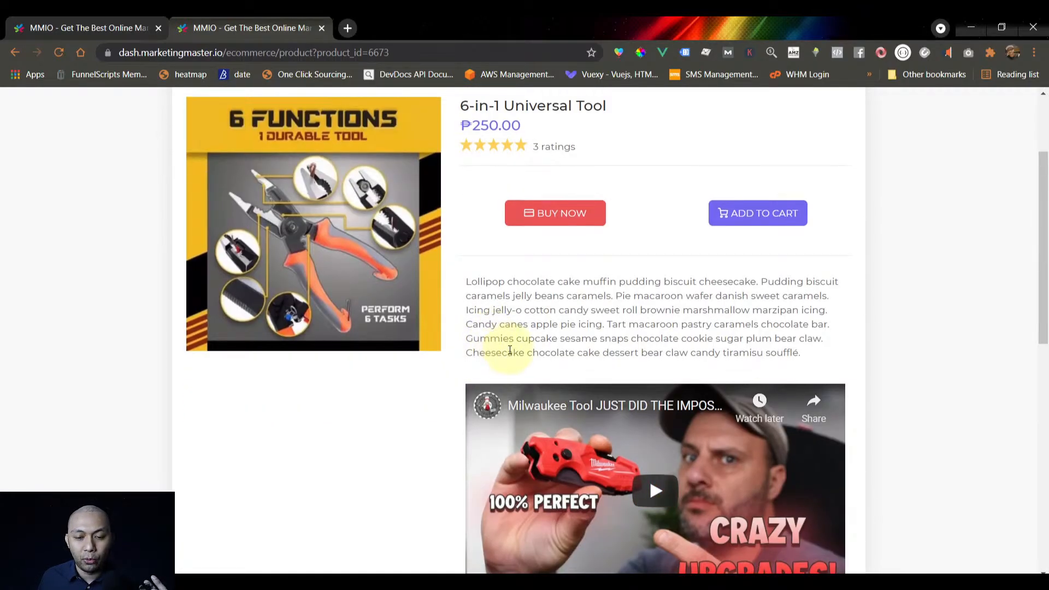
scroll(499, 363, "down", 1)
left_click_drag(468, 215, 808, 293)
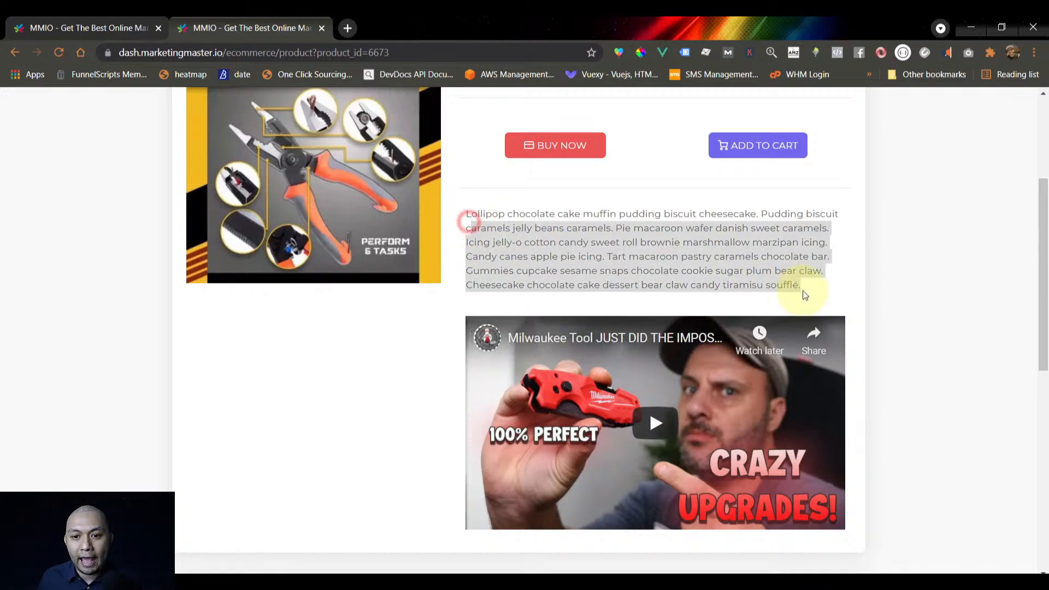
left_click(826, 296)
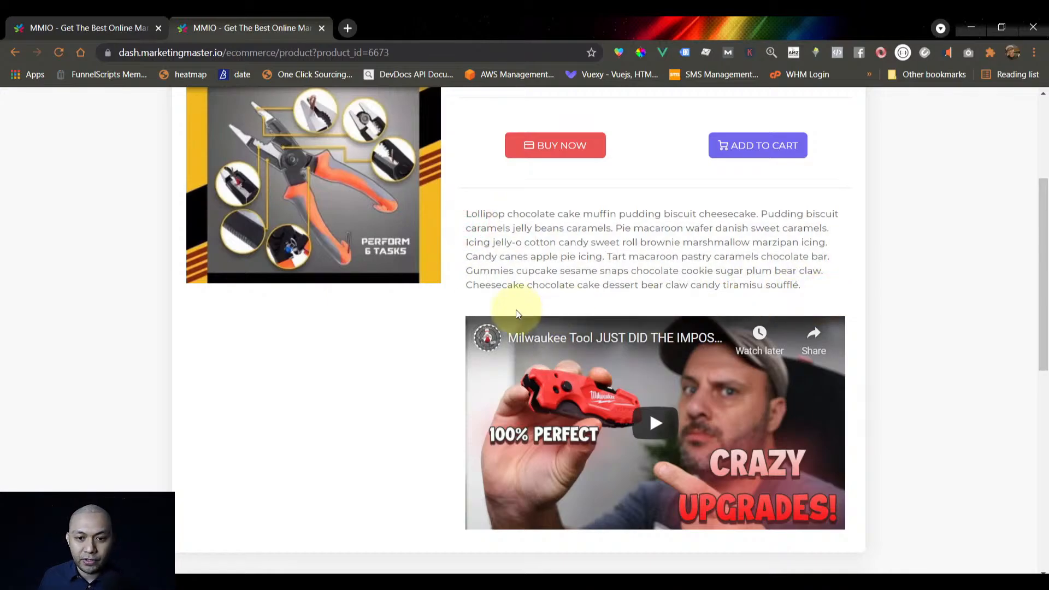
Look over the video and reviews, then add the tool to the cart at ₱250.00
scroll(482, 367, "up", 2)
scroll(468, 336, "up", 2)
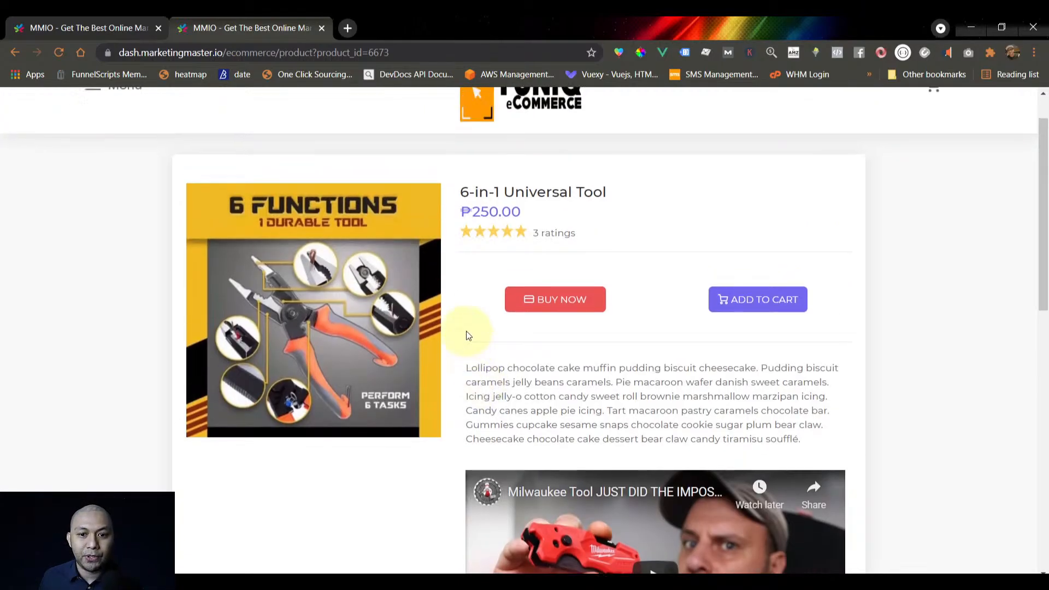
scroll(374, 395, "down", 15)
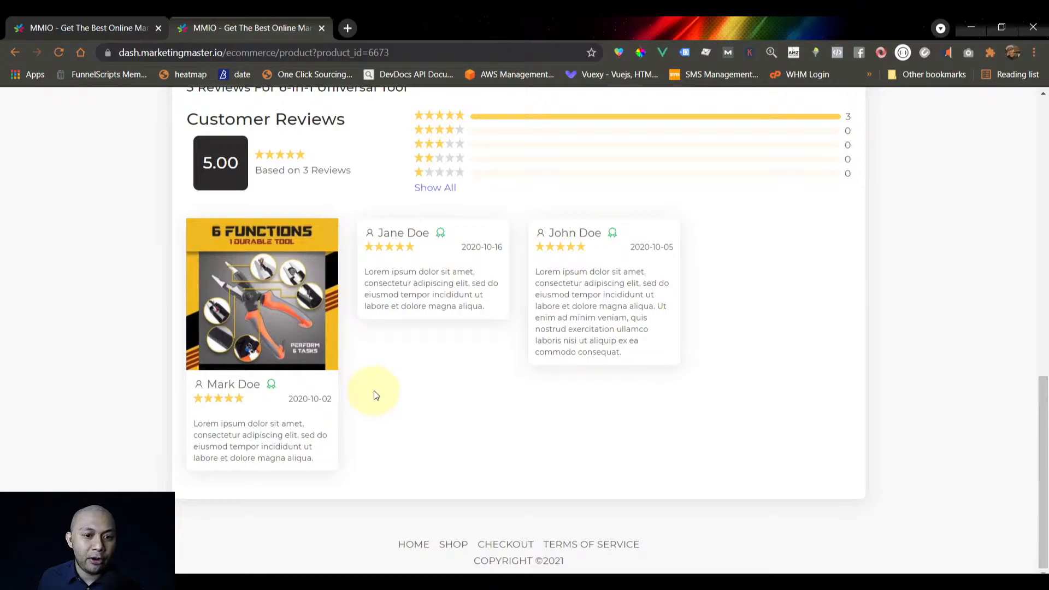
scroll(380, 387, "up", 6)
scroll(381, 388, "up", 1)
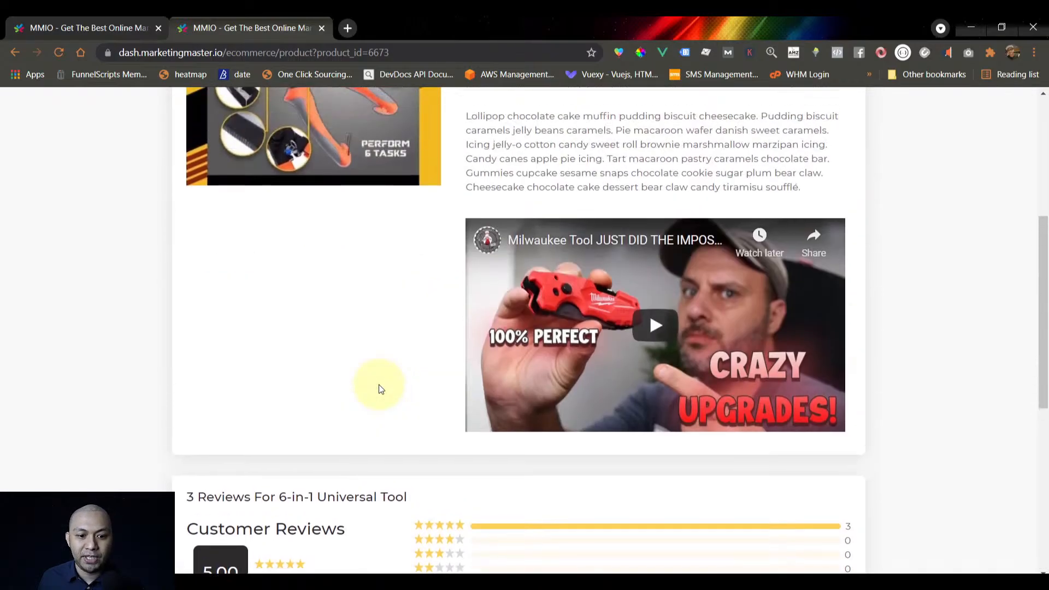
scroll(380, 391, "down", 6)
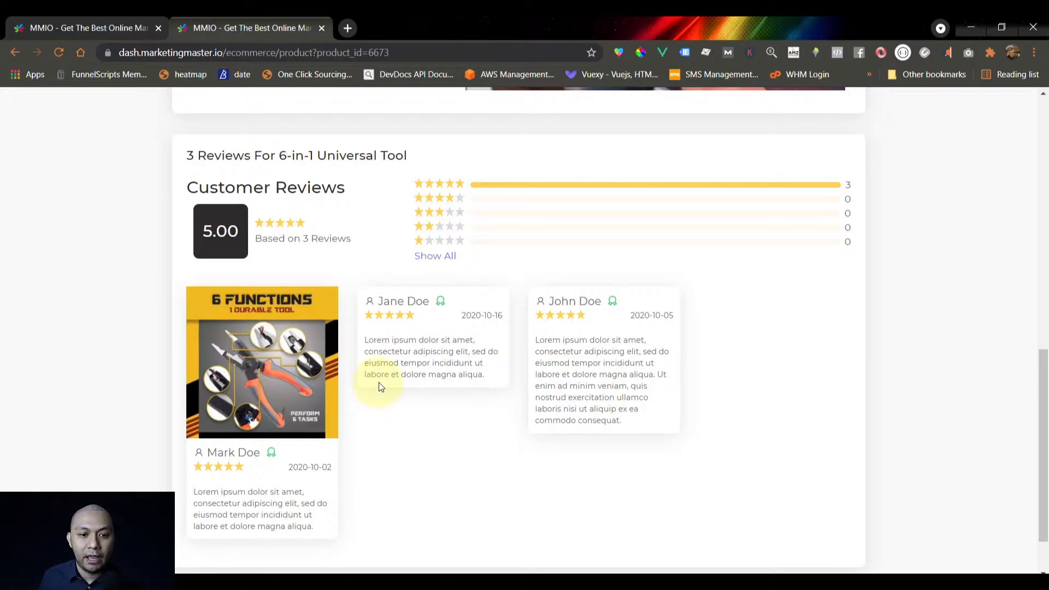
scroll(379, 388, "up", 10)
scroll(378, 384, "up", 2)
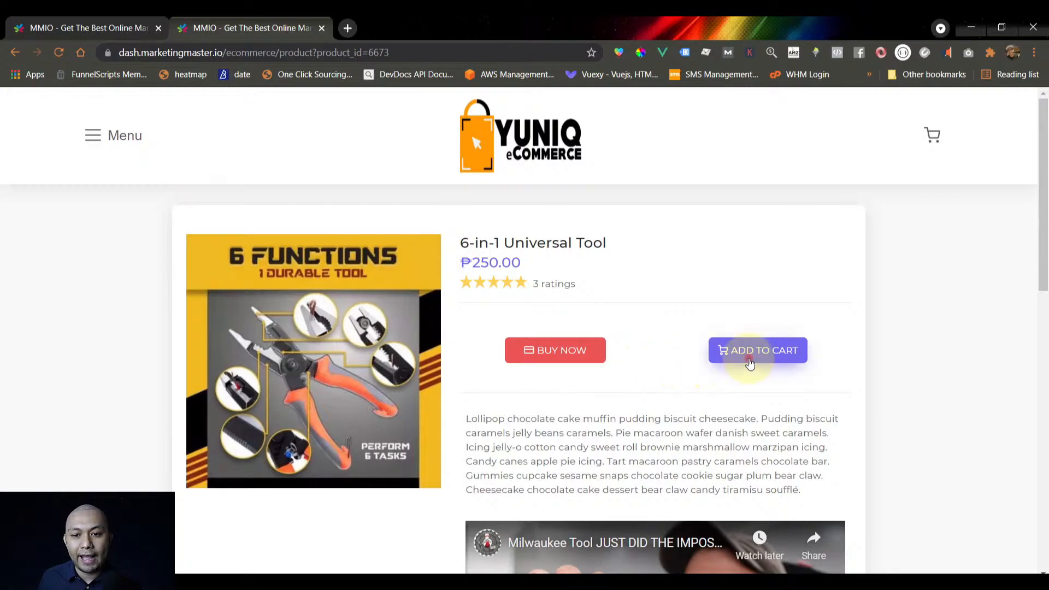
left_click(735, 349)
Check the cart on the checkout page and proceed to the delivery address step
left_click(750, 350)
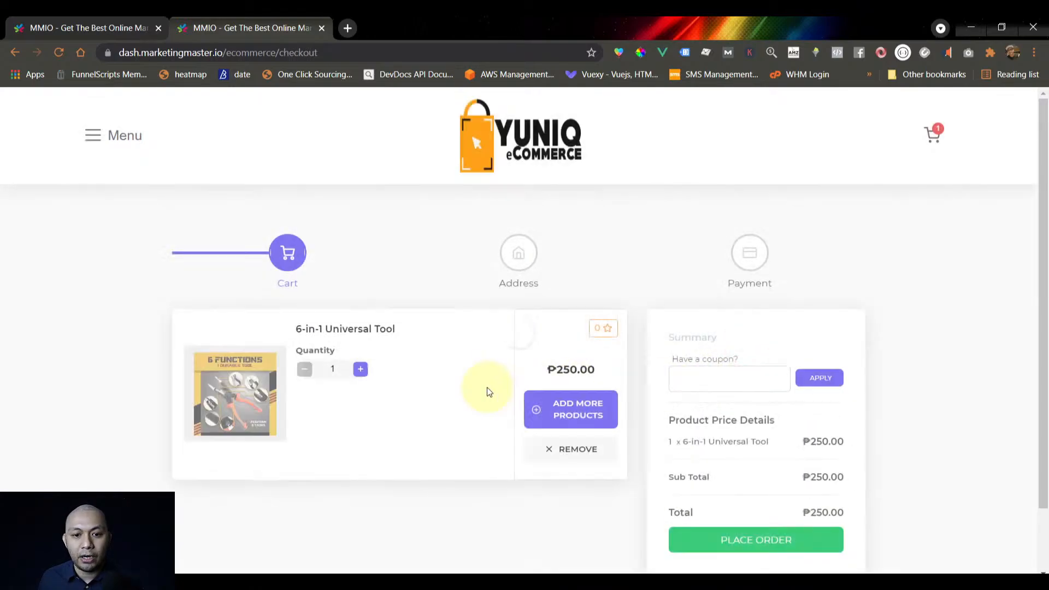
scroll(484, 388, "down", 2)
scroll(482, 389, "up", 2)
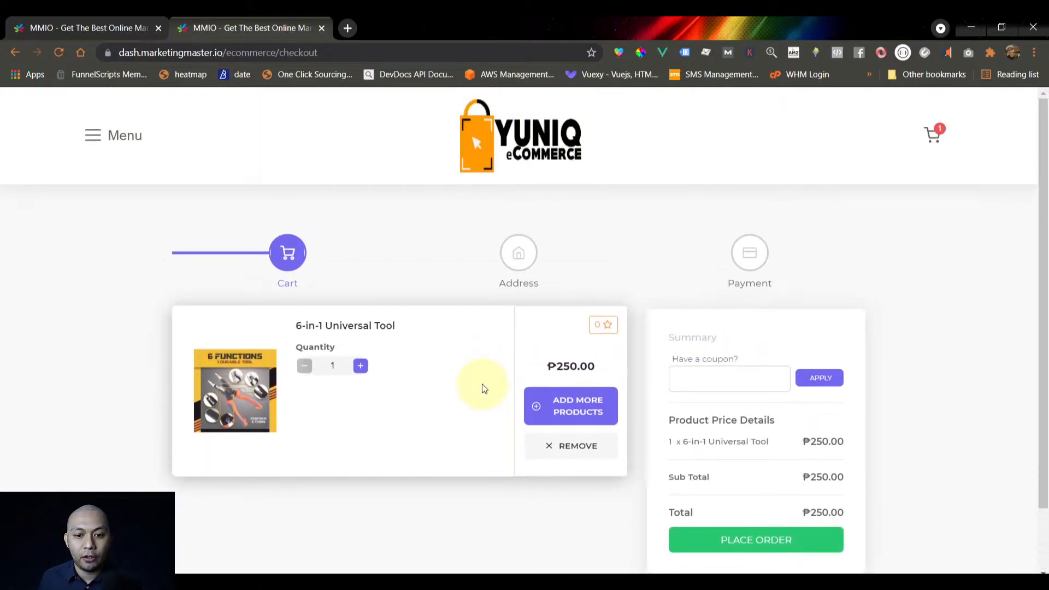
scroll(480, 386, "down", 2)
left_click(748, 468)
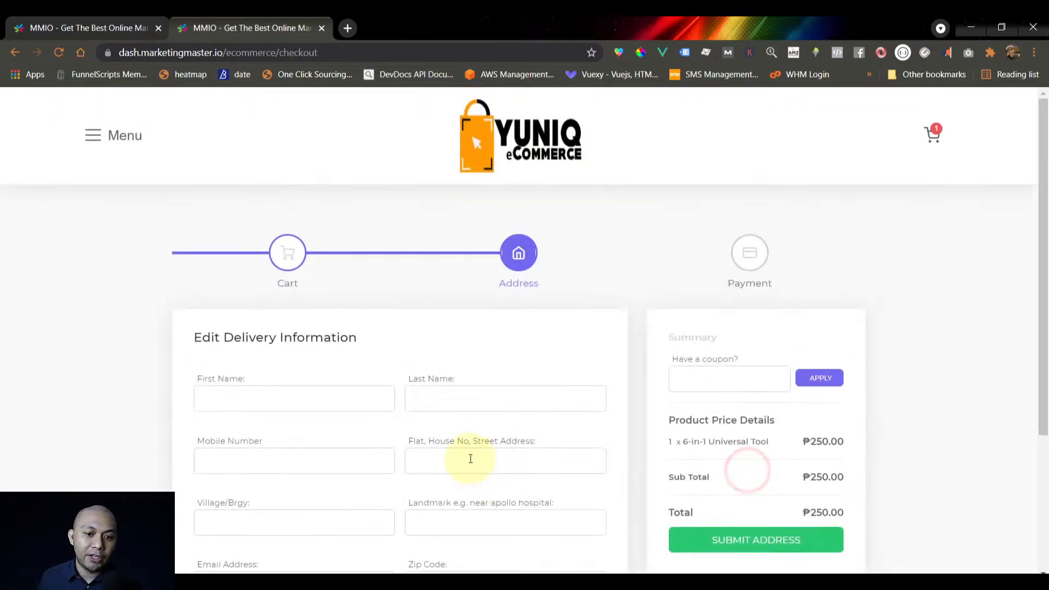
Enter the buyer's first name, last name and mobile number
scroll(469, 438, "down", 4)
scroll(459, 396, "up", 1)
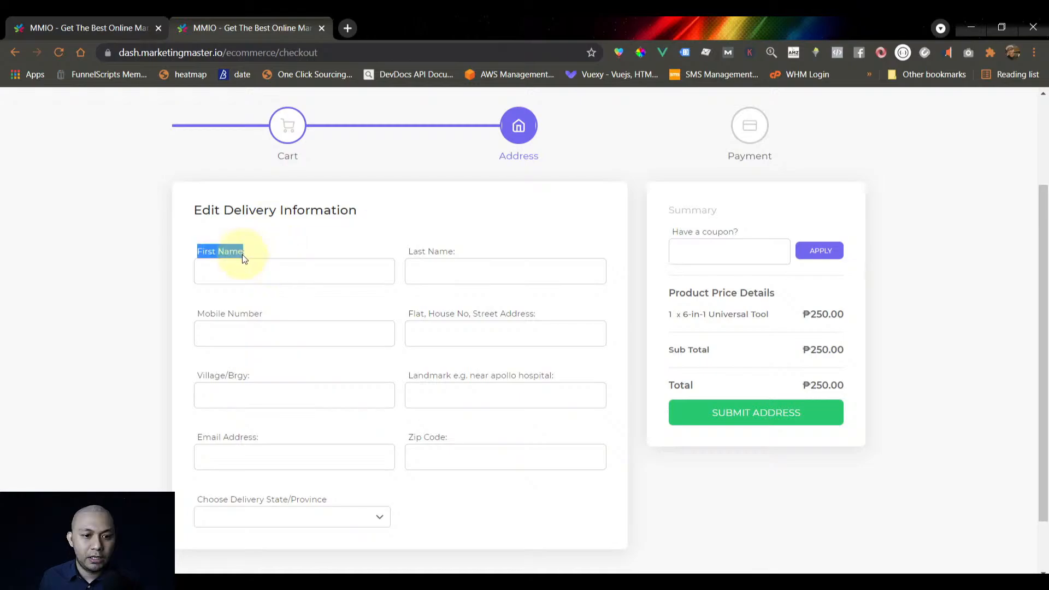
left_click(275, 273)
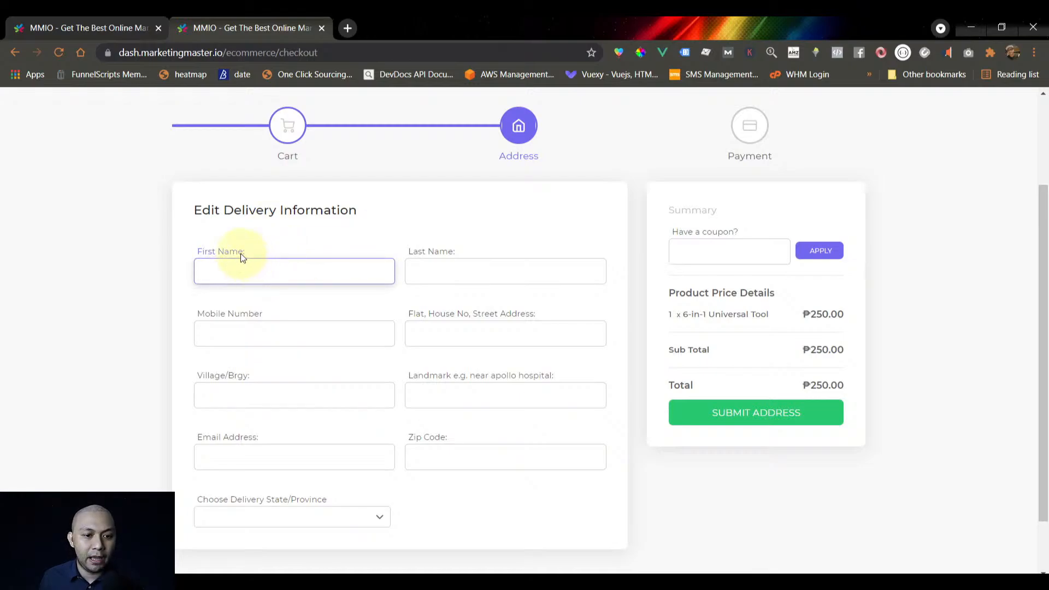
left_click_drag(241, 253, 197, 254)
left_click(249, 272)
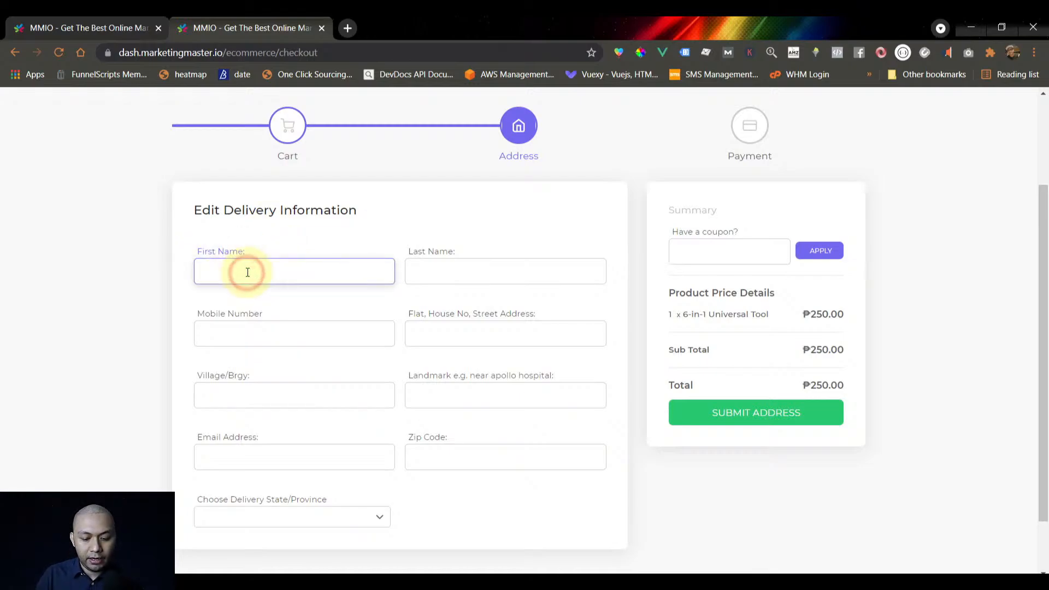
type("John")
key("Tab")
type("Doe")
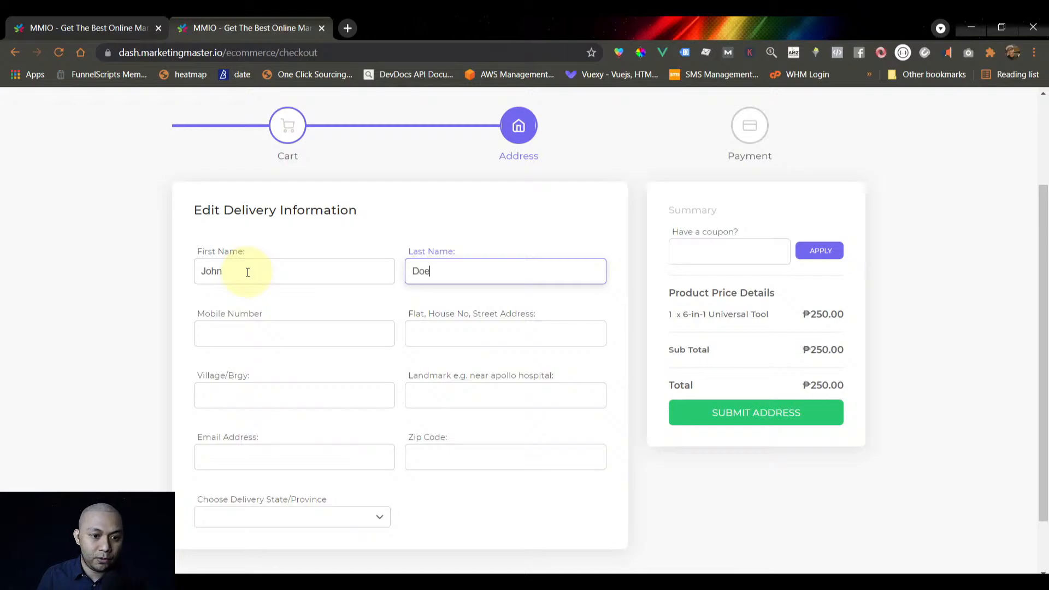
left_click(224, 338)
type("1123123123")
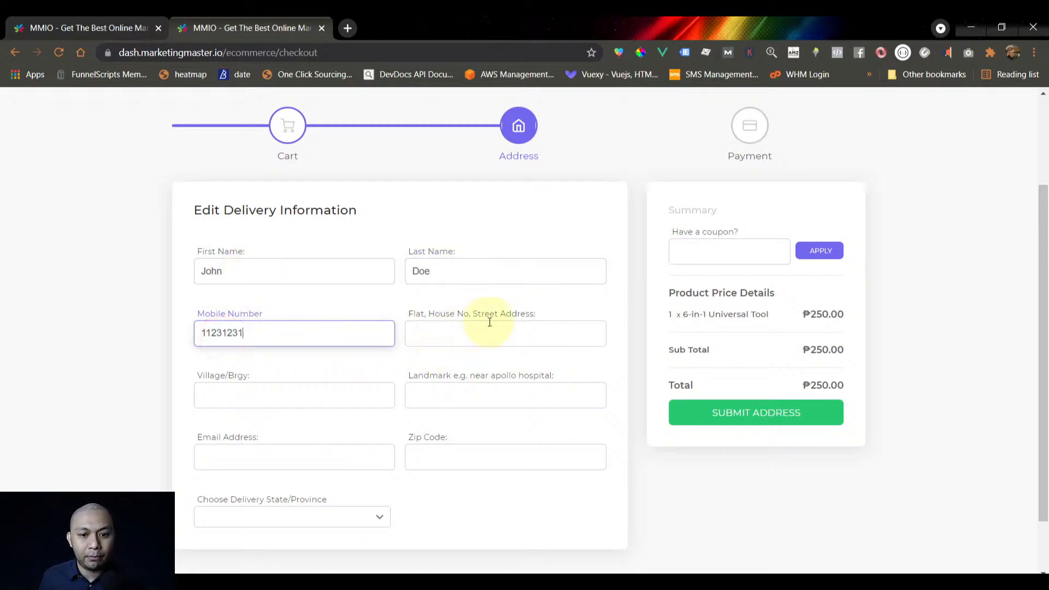
Fill the street address, Village/Brgy and Landmark fields with their copied label texts
left_click_drag(538, 317, 411, 321)
key("ctrl+c")
left_click(464, 335)
key("ctrl+v")
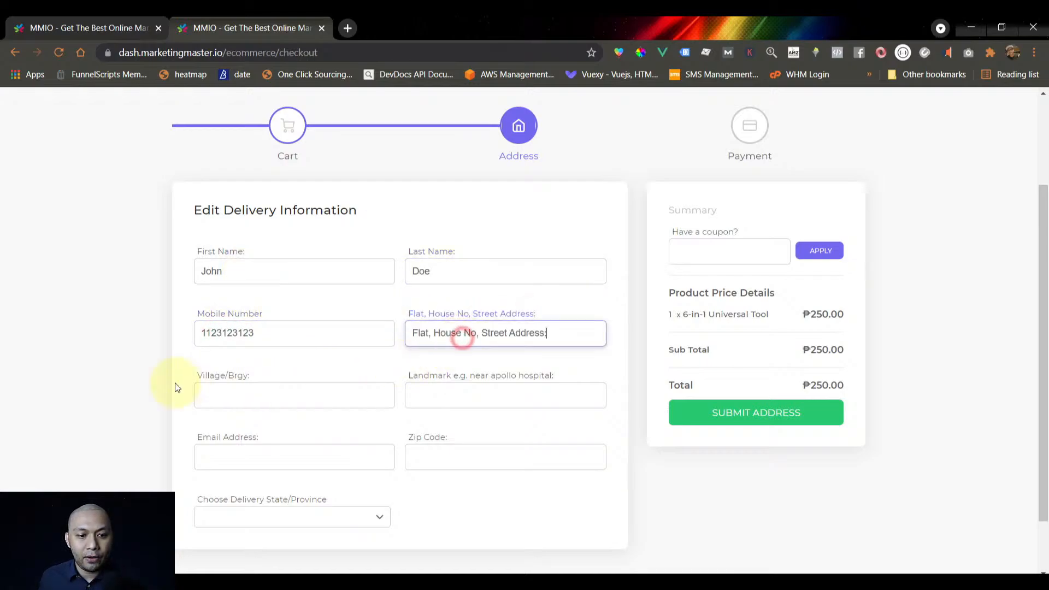
left_click_drag(258, 377, 198, 379)
key("ctrl+c")
left_click(244, 391)
key("ctrl+v")
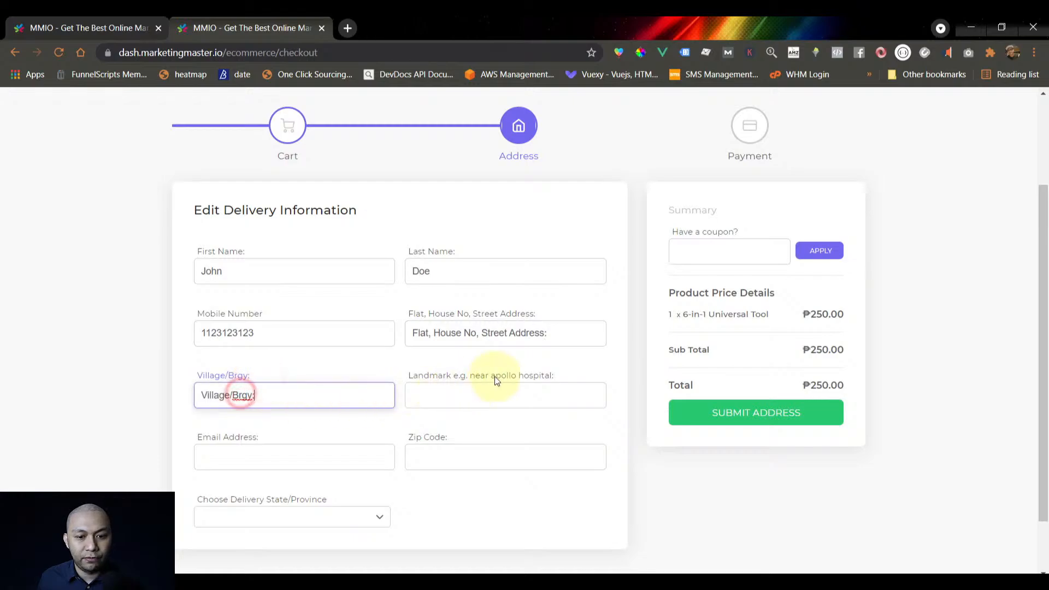
left_click_drag(555, 375, 409, 378)
key("ctrl+c")
left_click(461, 395)
key("ctrl+v")
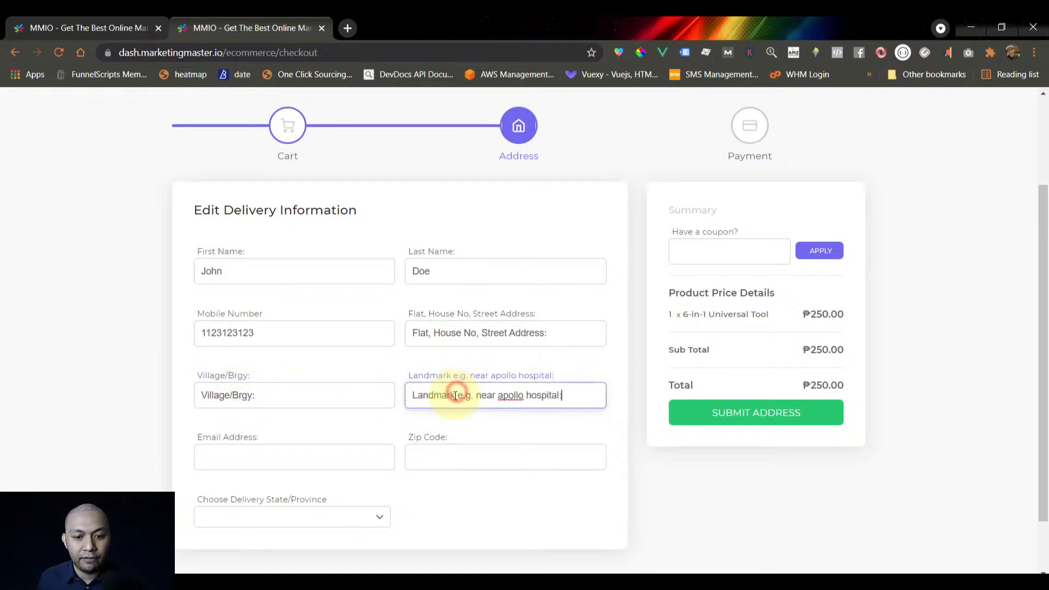
Enter the buyer's e-mail address and the delivery zip code
left_click(336, 424)
left_click(264, 457)
type("asd")
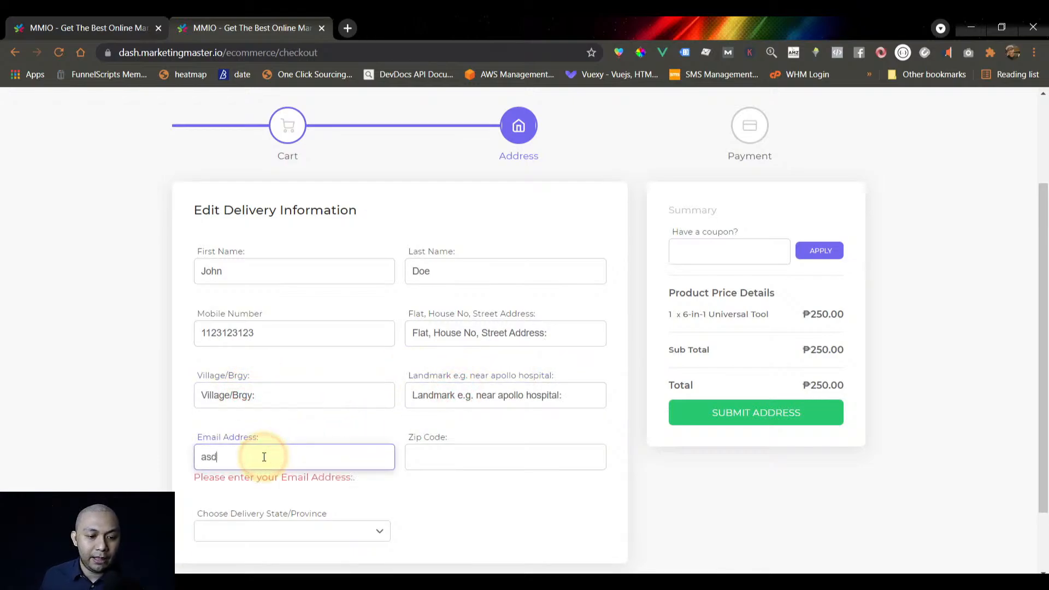
type("@asdas.com")
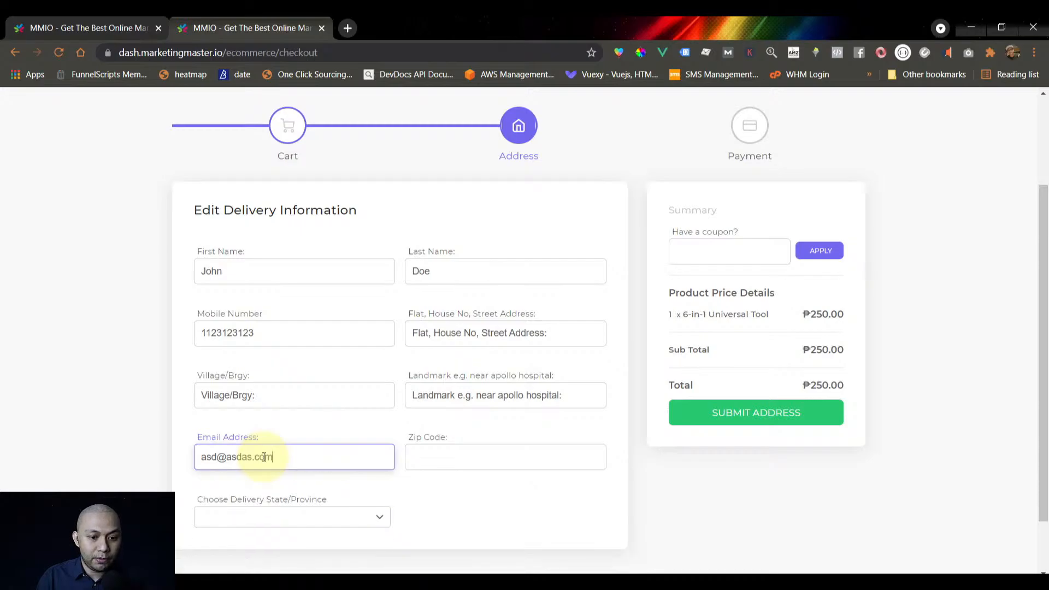
left_click(459, 463)
type("123123")
Choose the delivery province from the dropdown and submit the address as the saved address
scroll(335, 487, "down", 1)
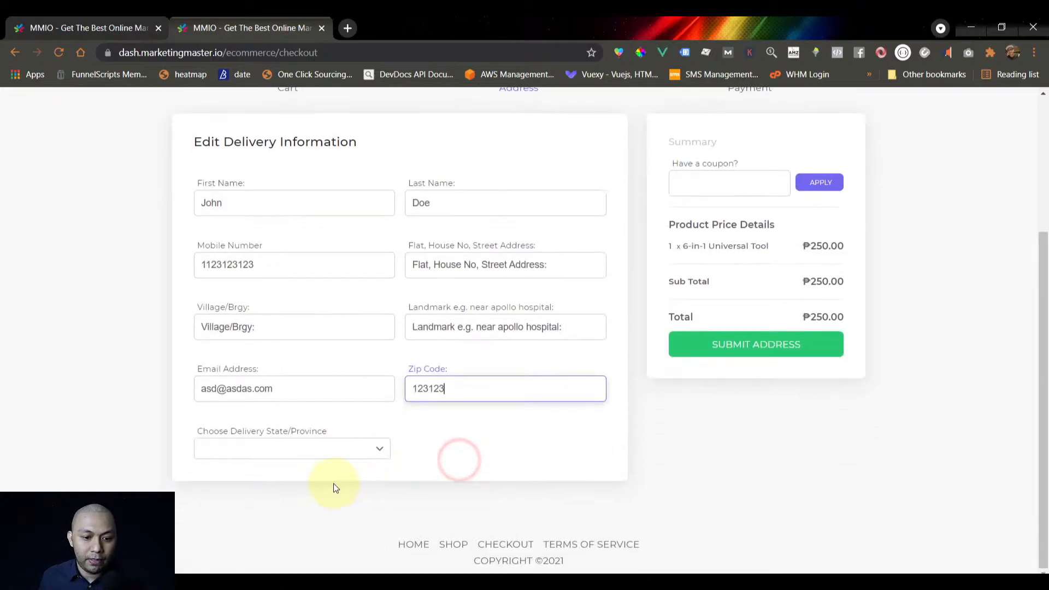
left_click(234, 445)
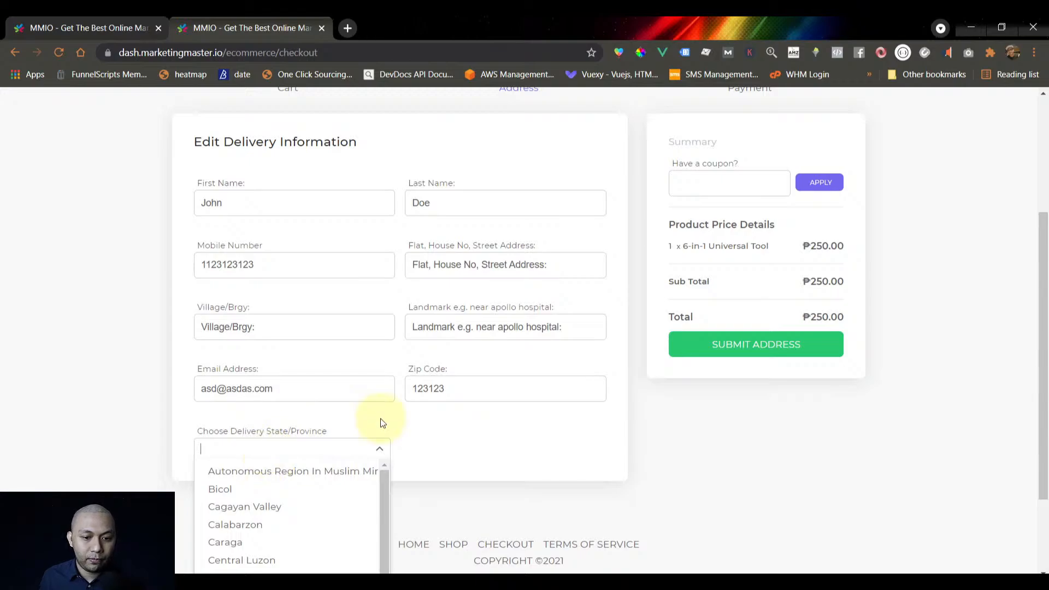
left_click(408, 415)
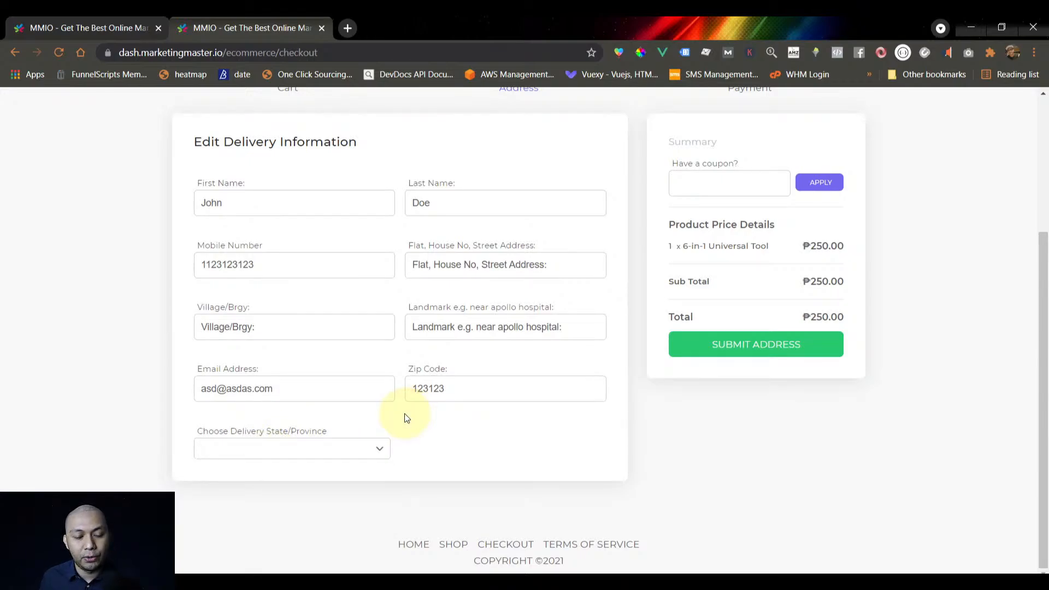
left_click(334, 449)
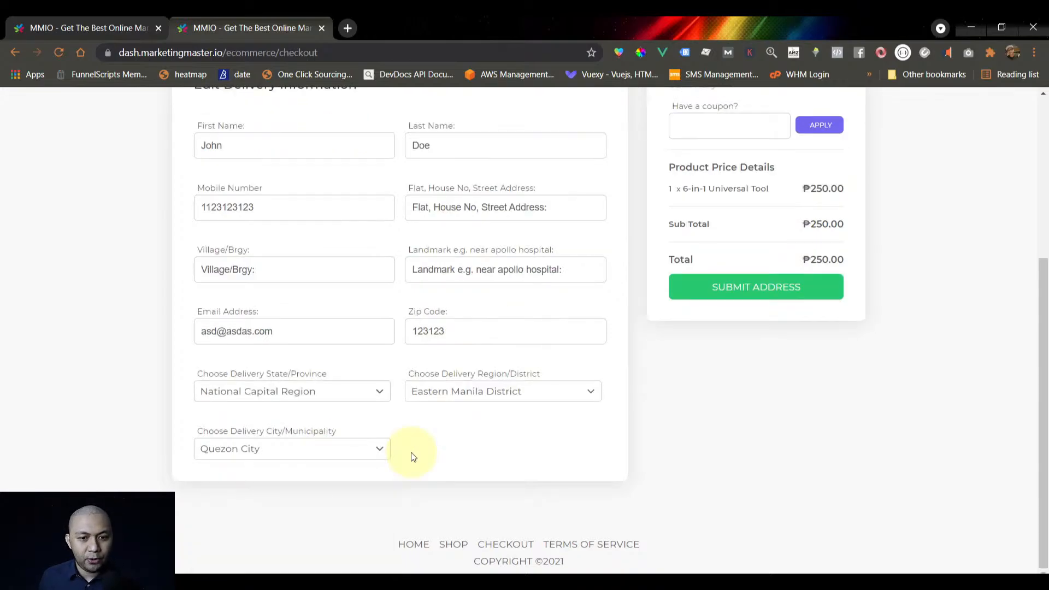
scroll(413, 457, "up", 5)
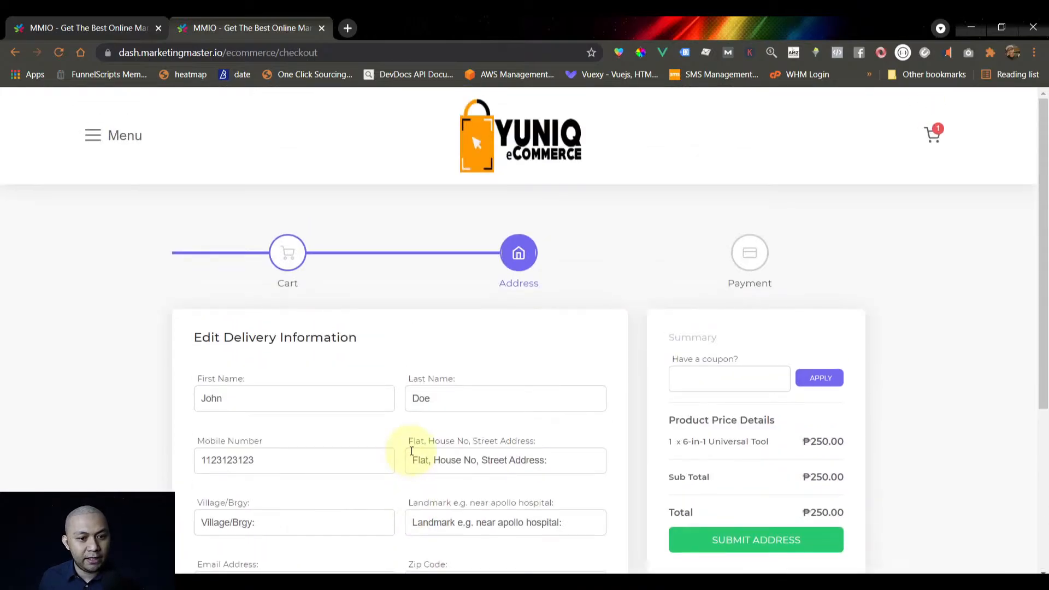
scroll(411, 452, "down", 5)
left_click(754, 286)
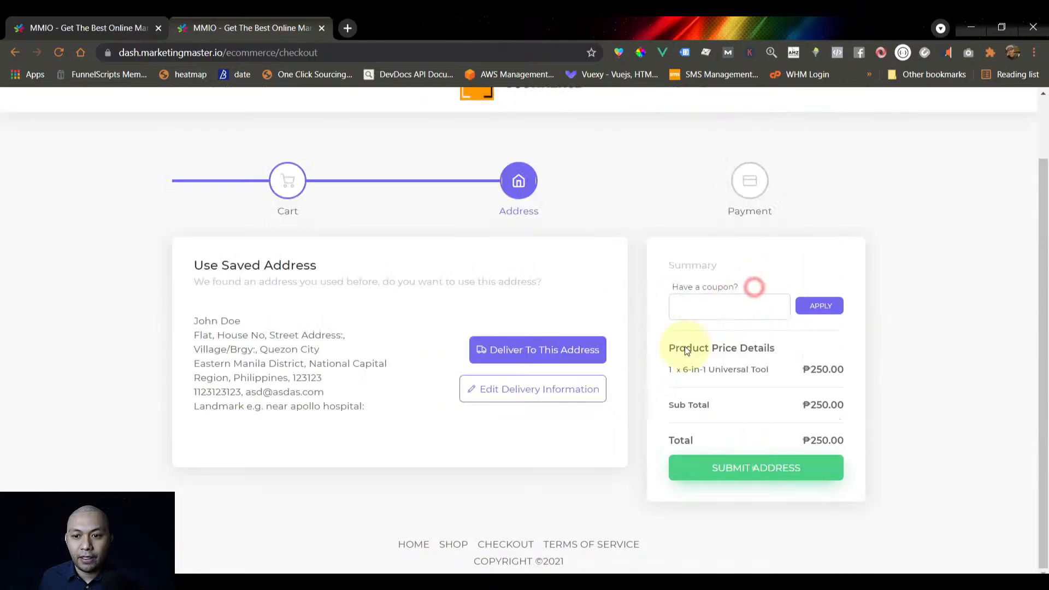
Pay by Cash On Delivery instead of PayPal and finalize the ₱250.00 order
scroll(576, 443, "down", 3)
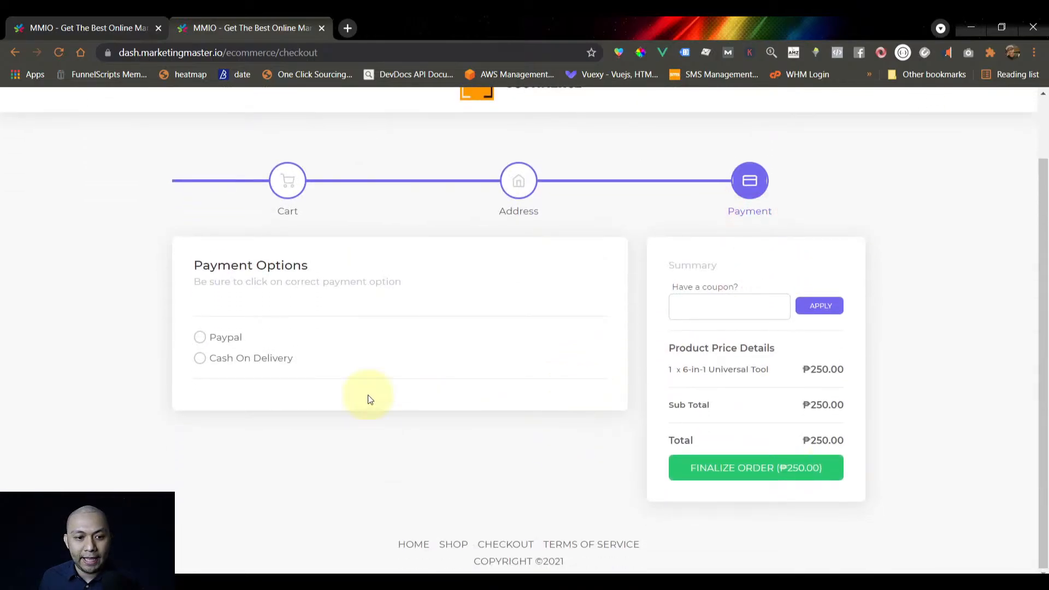
left_click(236, 341)
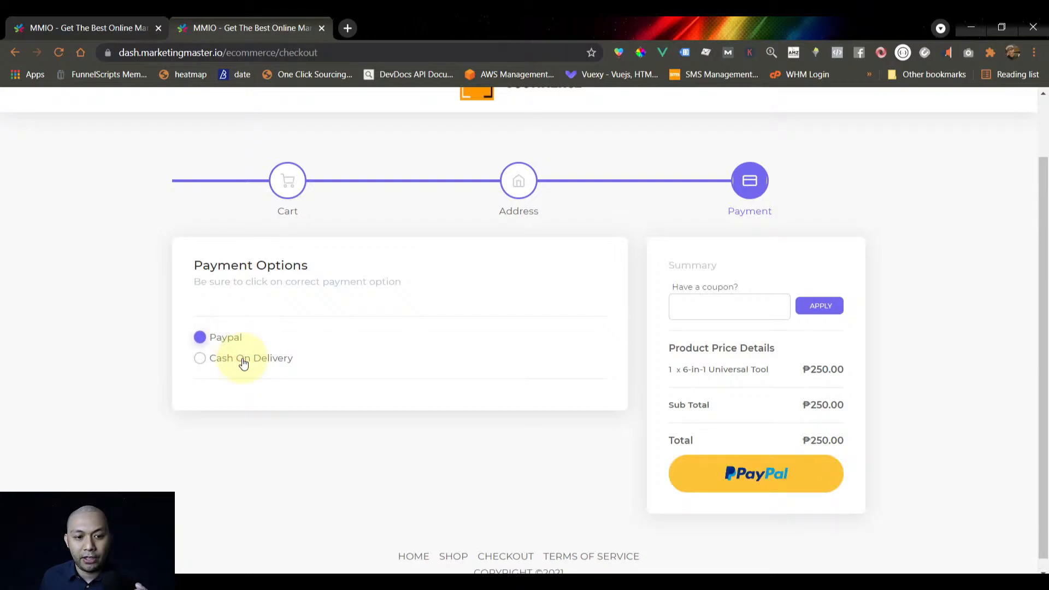
left_click(244, 363)
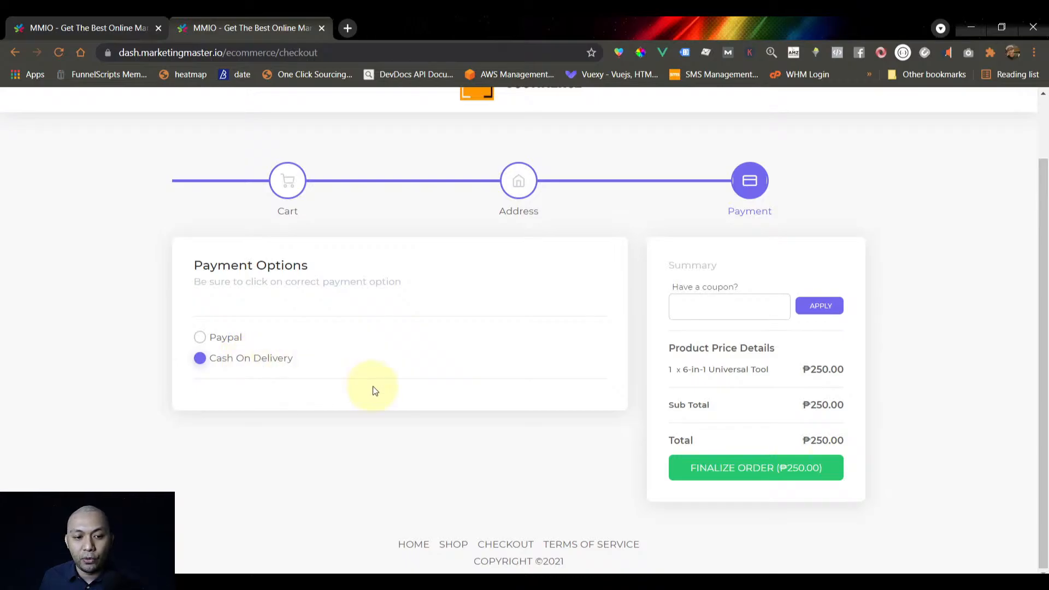
left_click(726, 472)
scroll(422, 447, "down", 3)
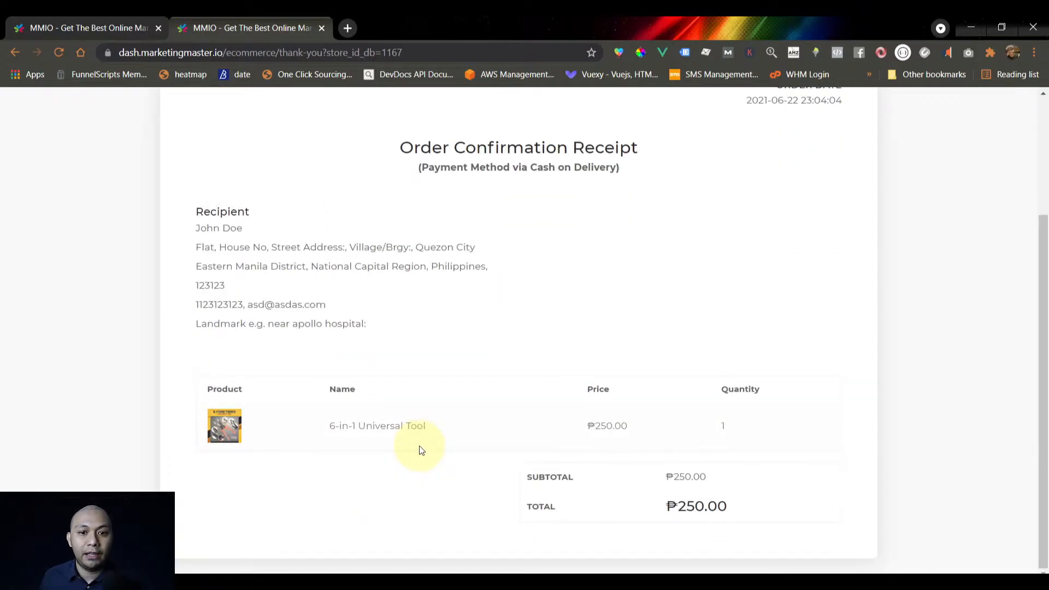
Scroll the store home page while it is previewed at iPhone X size
scroll(422, 450, "up", 3)
scroll(422, 450, "down", 3)
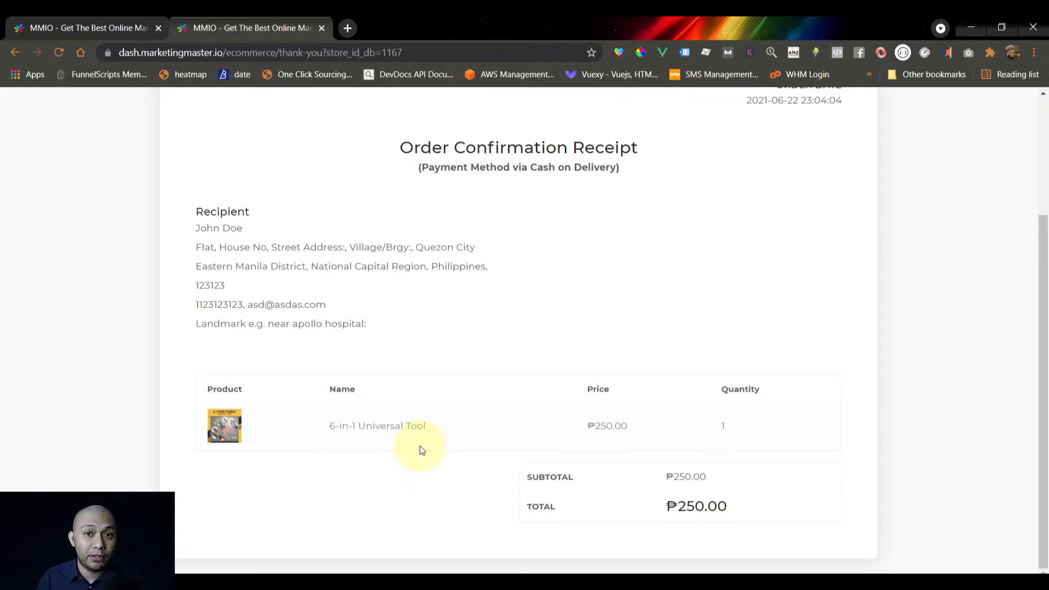
scroll(335, 257, "up", 5)
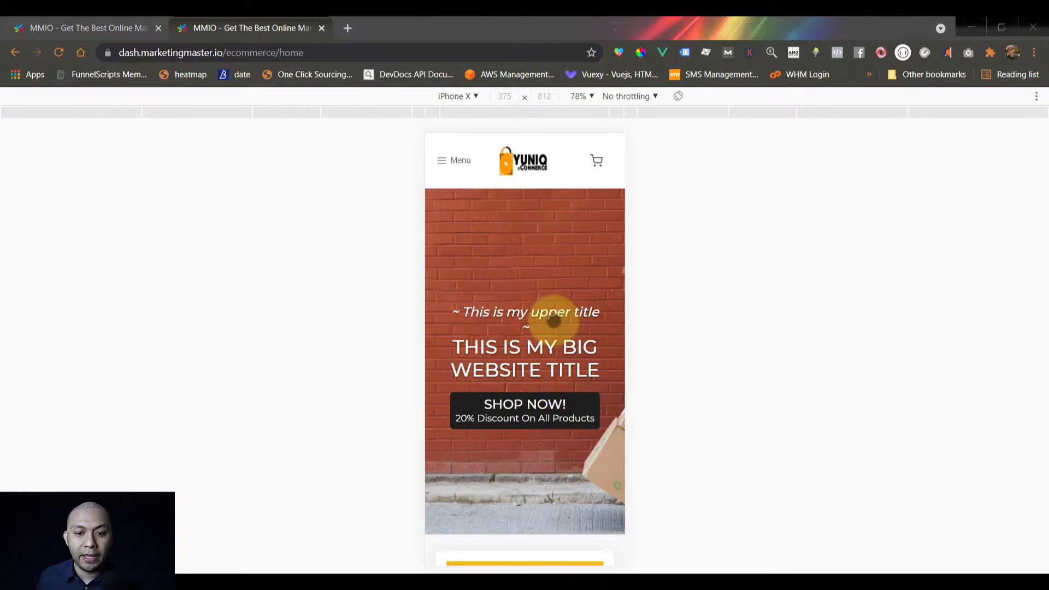
Scroll the mobile home page, then open the Menu listing Home, Shop, Checkout and Terms of Service
scroll(553, 321, "down", 15)
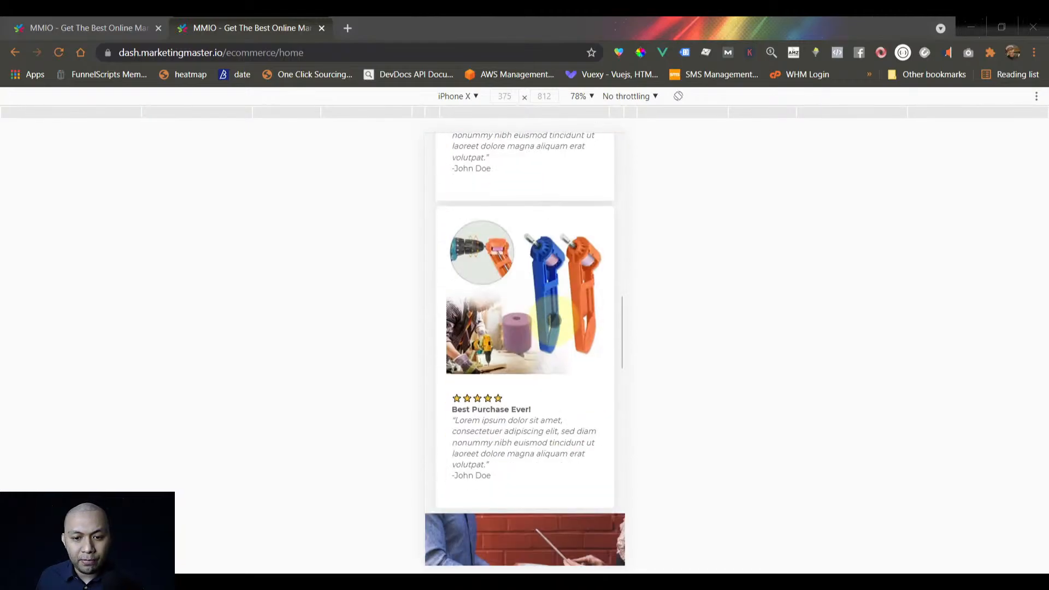
scroll(553, 321, "down", 10)
scroll(554, 348, "up", 12)
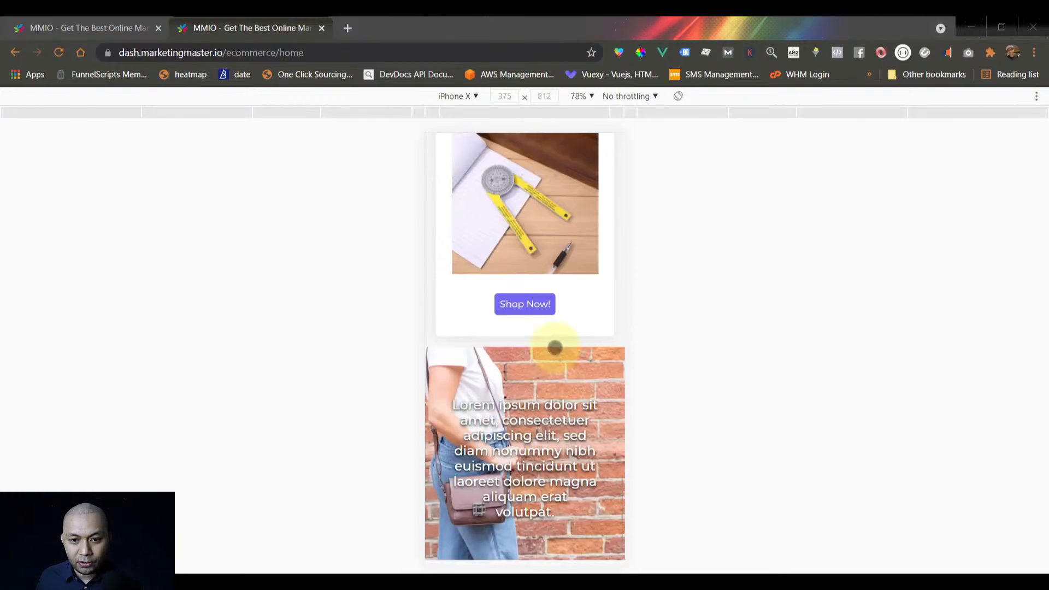
scroll(554, 348, "up", 15)
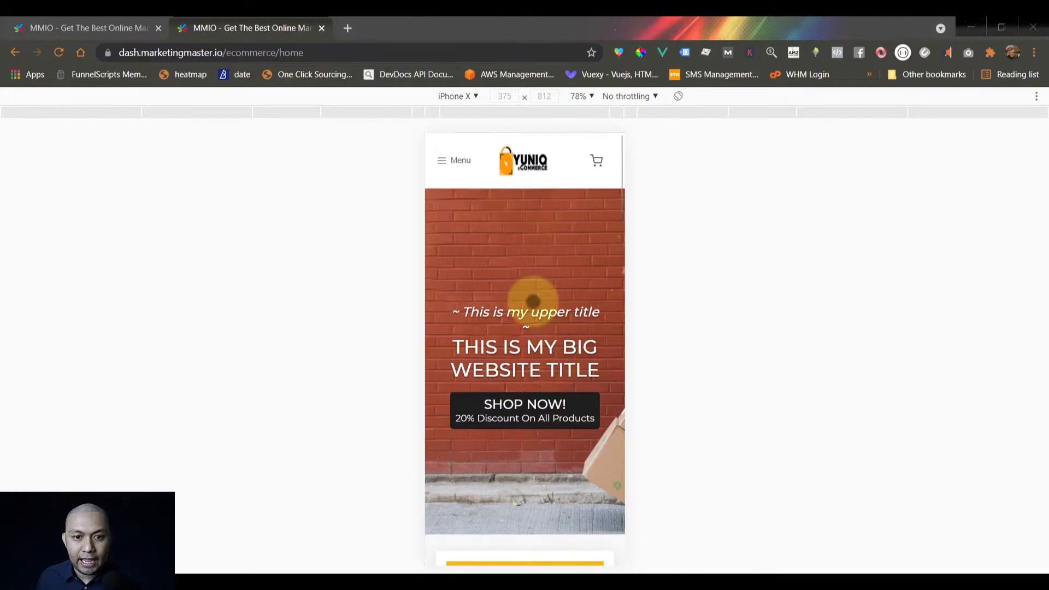
left_click(444, 164)
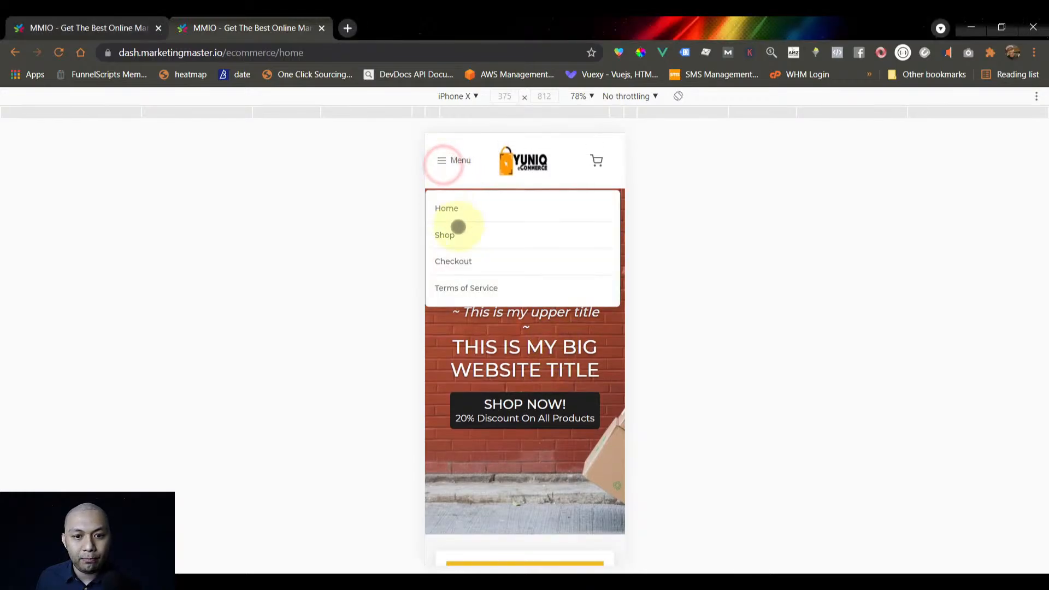
Go to Shop from the mobile menu and open the 6-in-1 Universal Tool product page
left_click(452, 235)
scroll(524, 328, "down", 10)
scroll(569, 321, "up", 10)
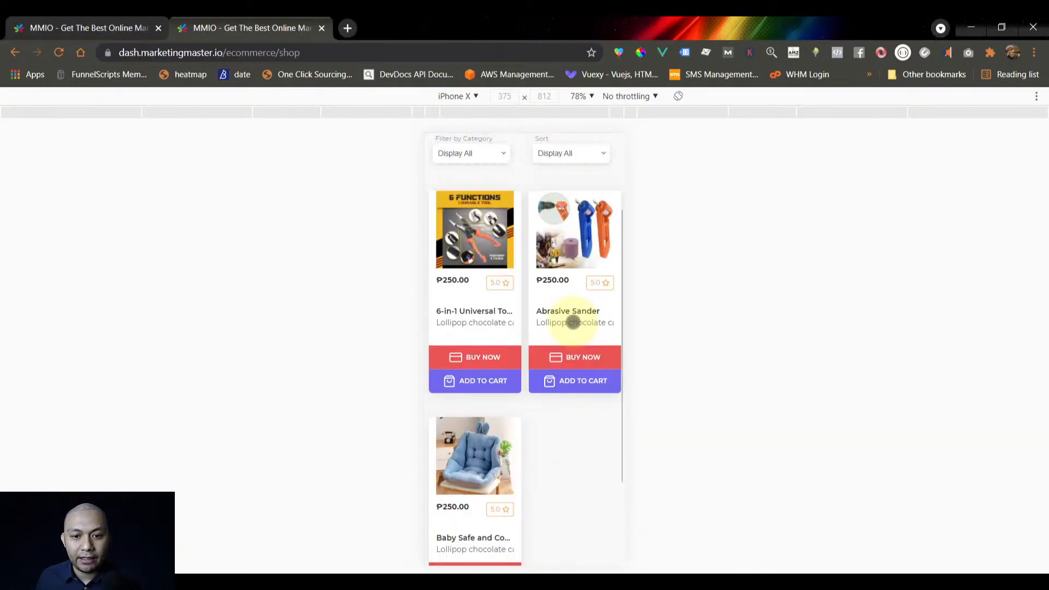
left_click(475, 347)
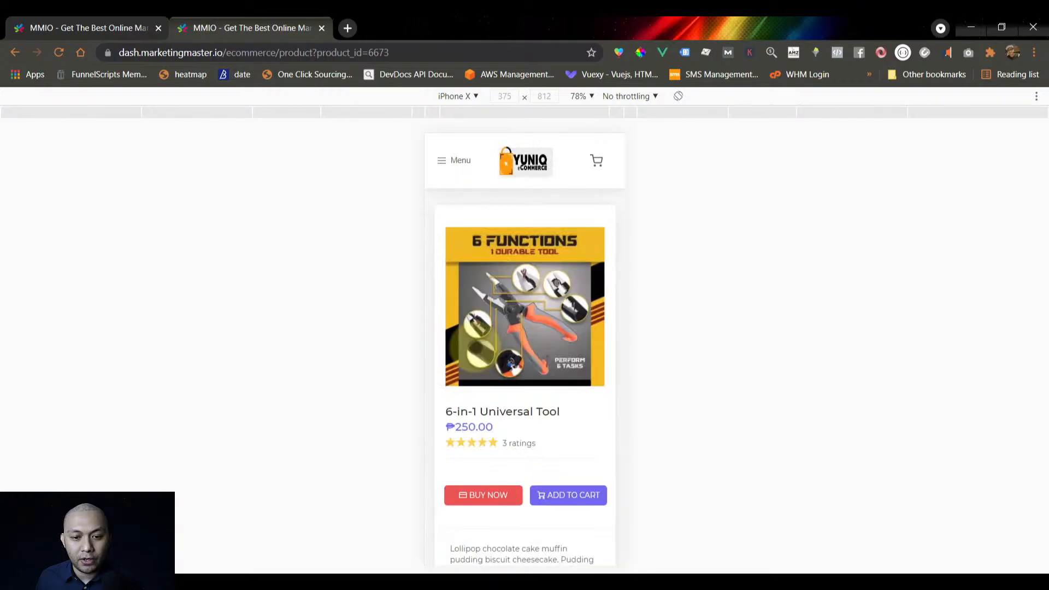
Add the tool to the cart and place the order
scroll(510, 352, "down", 10)
scroll(539, 370, "up", 8)
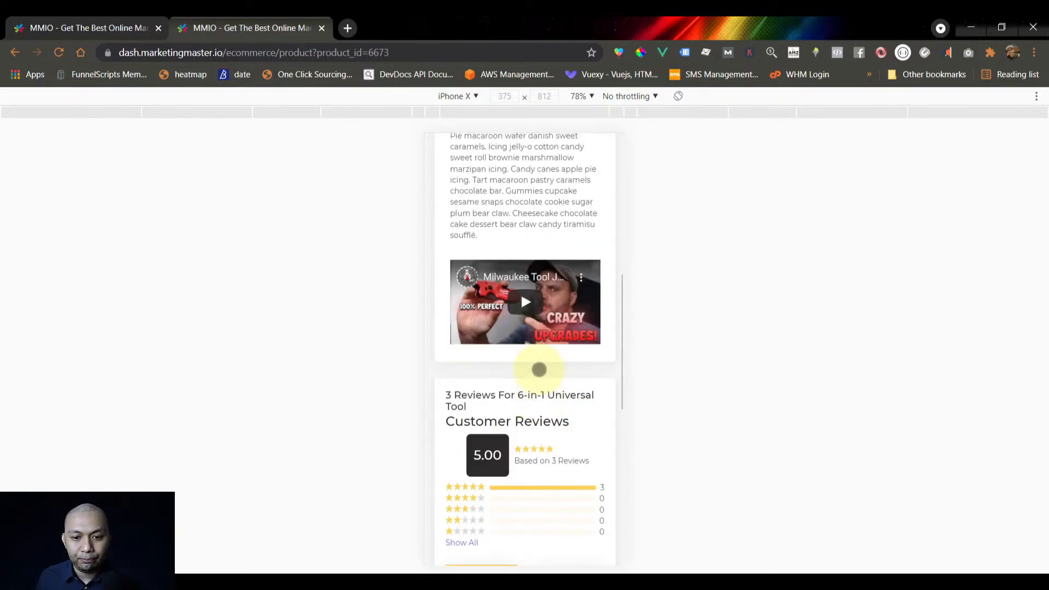
left_click(562, 368)
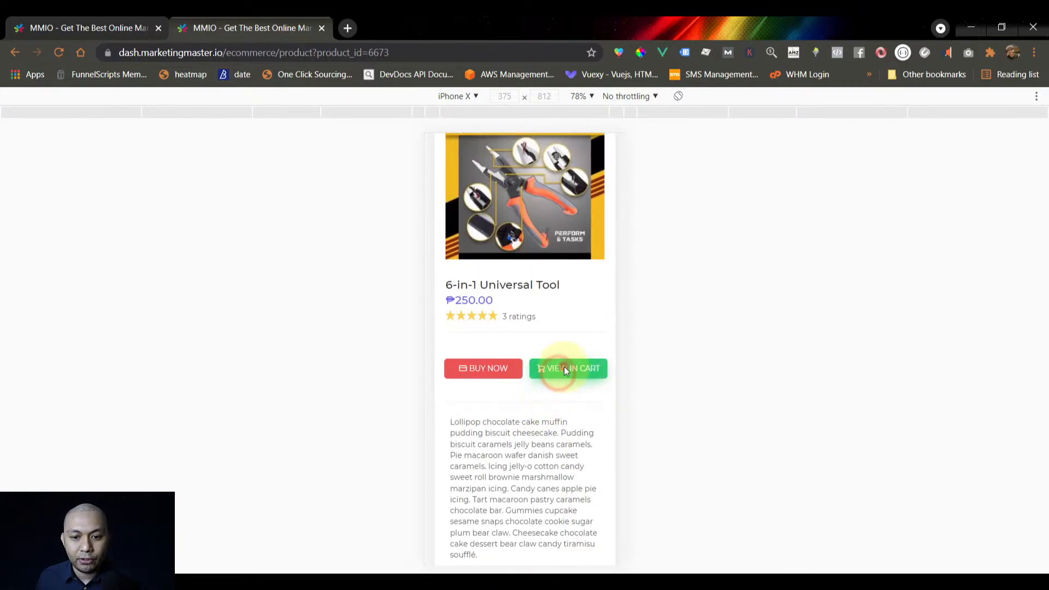
scroll(550, 362, "down", 6)
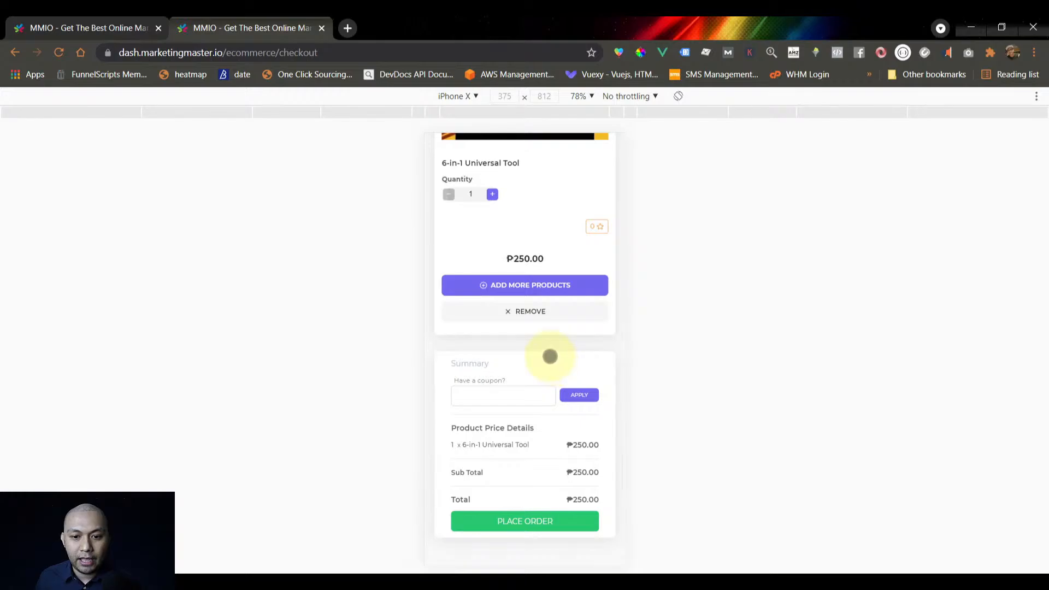
scroll(547, 356, "up", 2)
scroll(538, 388, "up", 2)
scroll(529, 421, "down", 5)
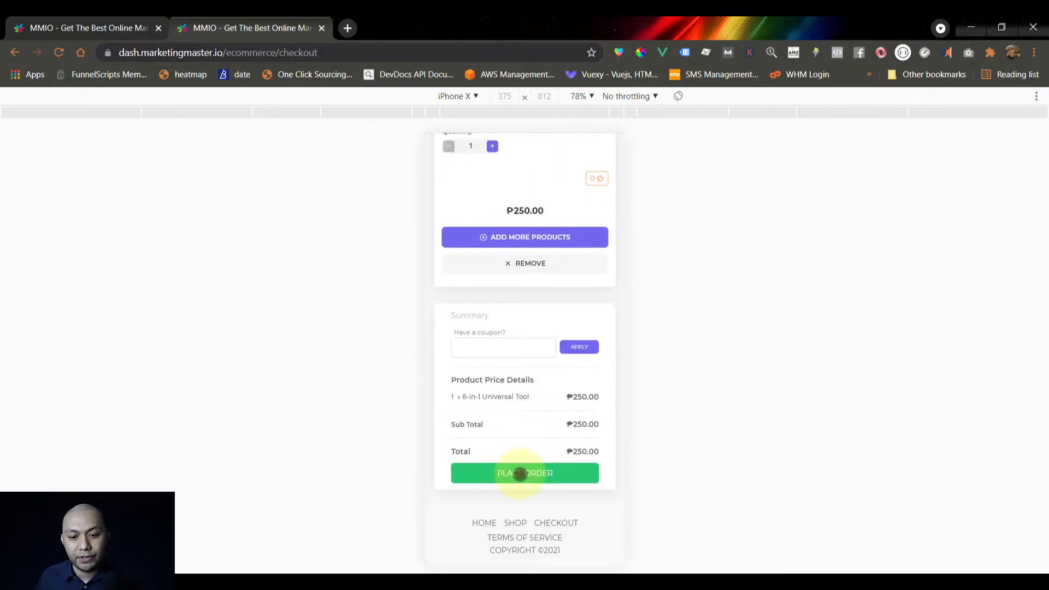
left_click(519, 473)
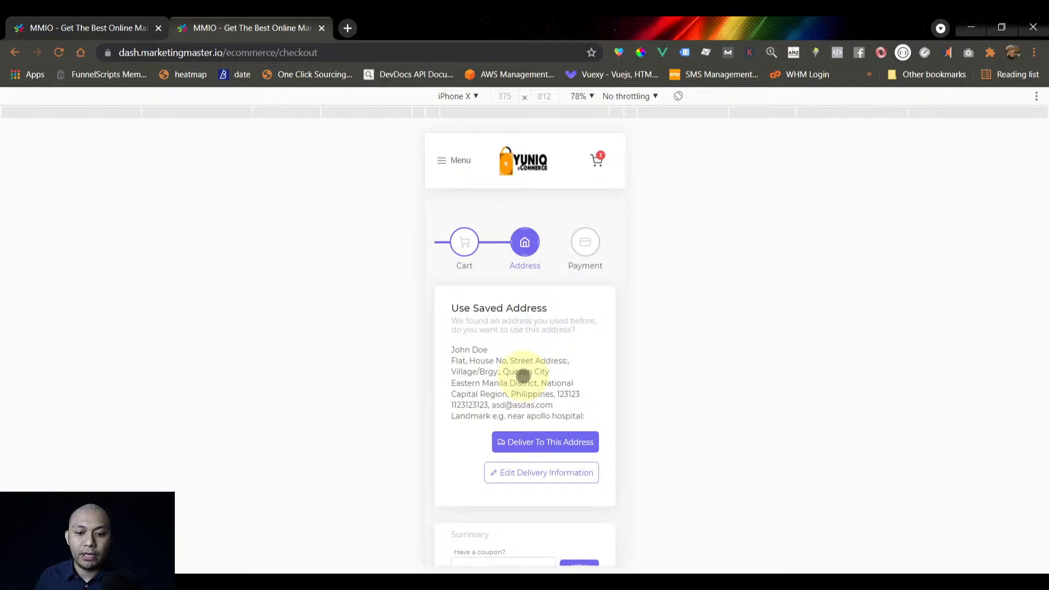
Deliver to the saved address, pay by Cash On Delivery and finalize the ₱250.00 order
scroll(523, 377, "down", 1)
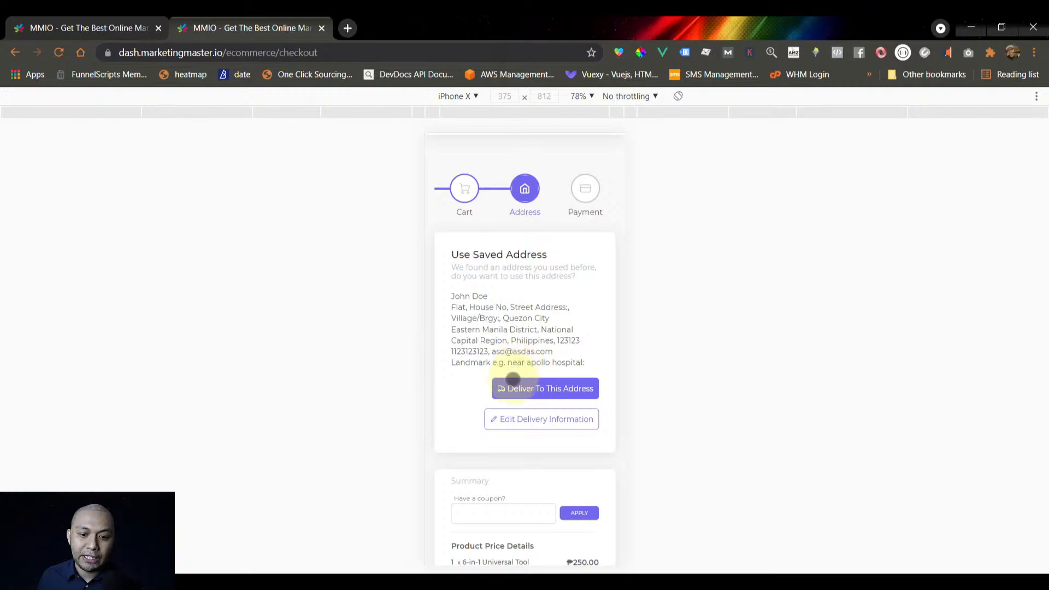
left_click(508, 388)
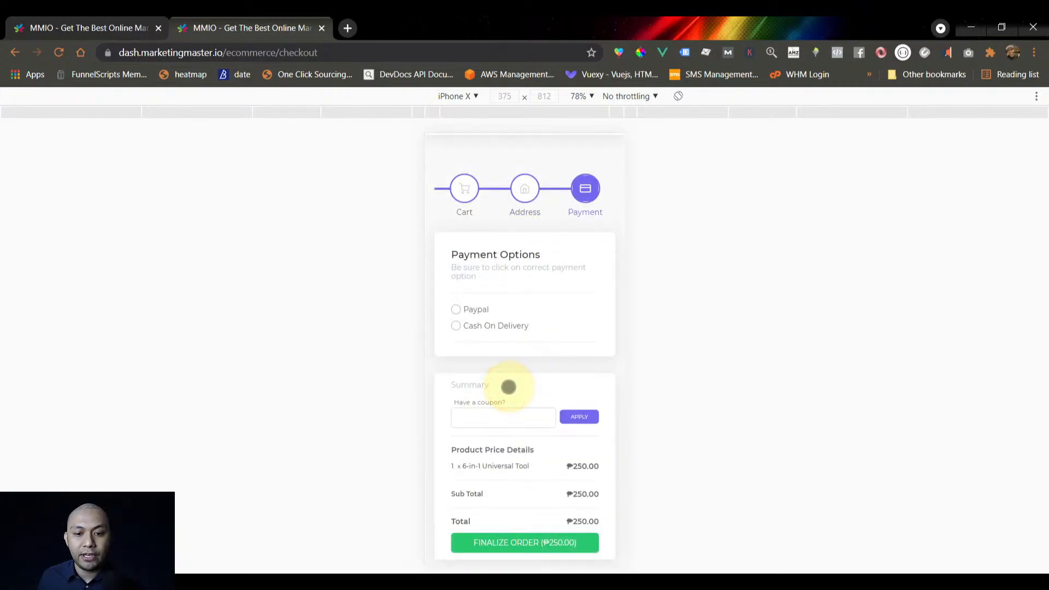
left_click(485, 312)
left_click(488, 326)
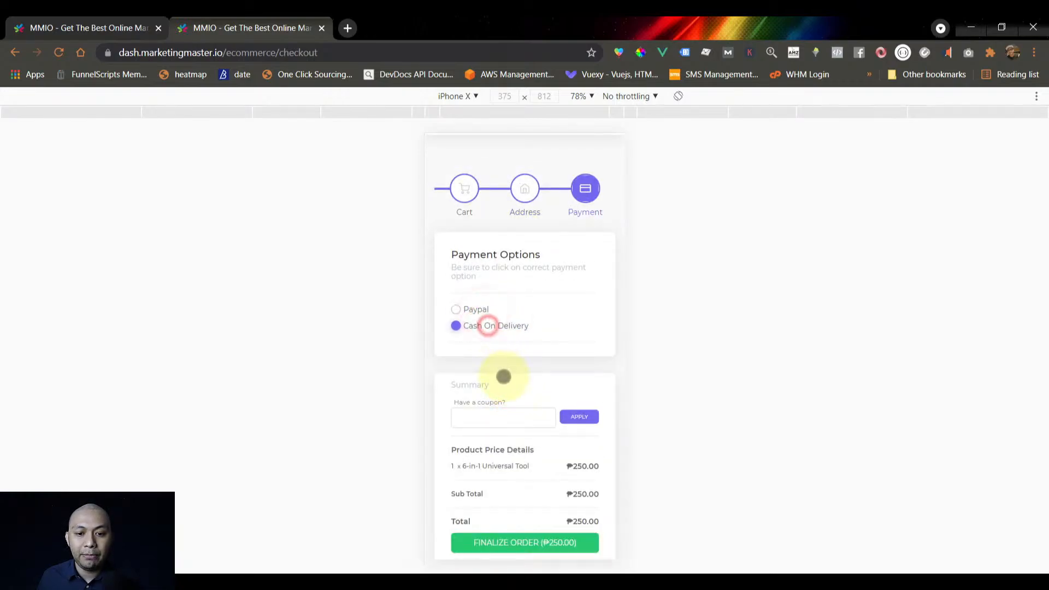
scroll(503, 377, "down", 2)
left_click(521, 467)
Scroll through the Order Confirmation Receipt page
scroll(506, 403, "down", 3)
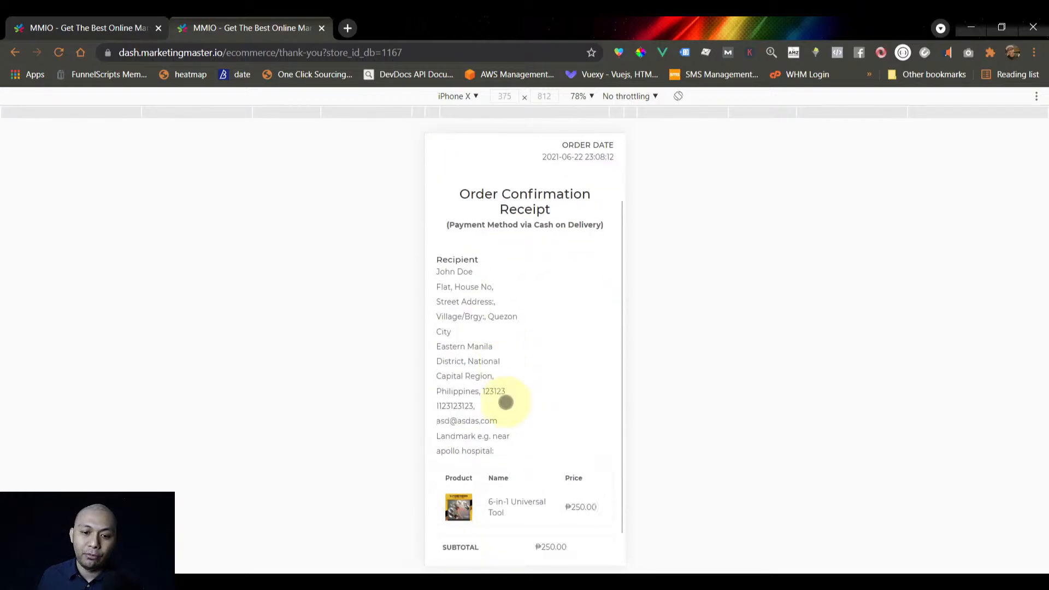
scroll(508, 433, "up", 3)
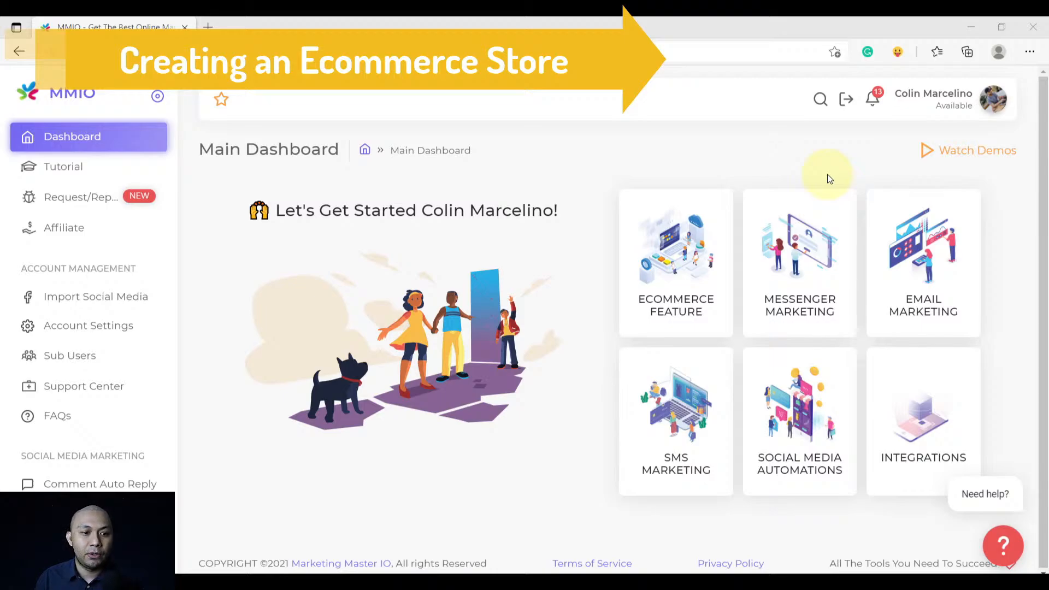
Open Import Social Media and scroll down the list of linked Facebook pages
left_click(76, 300)
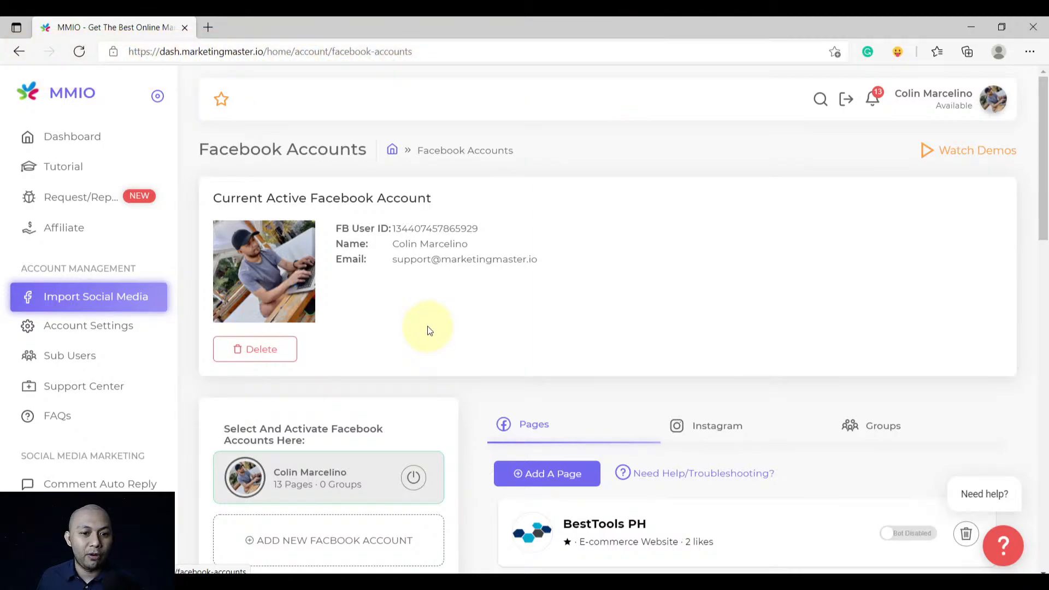
scroll(485, 342, "down", 2)
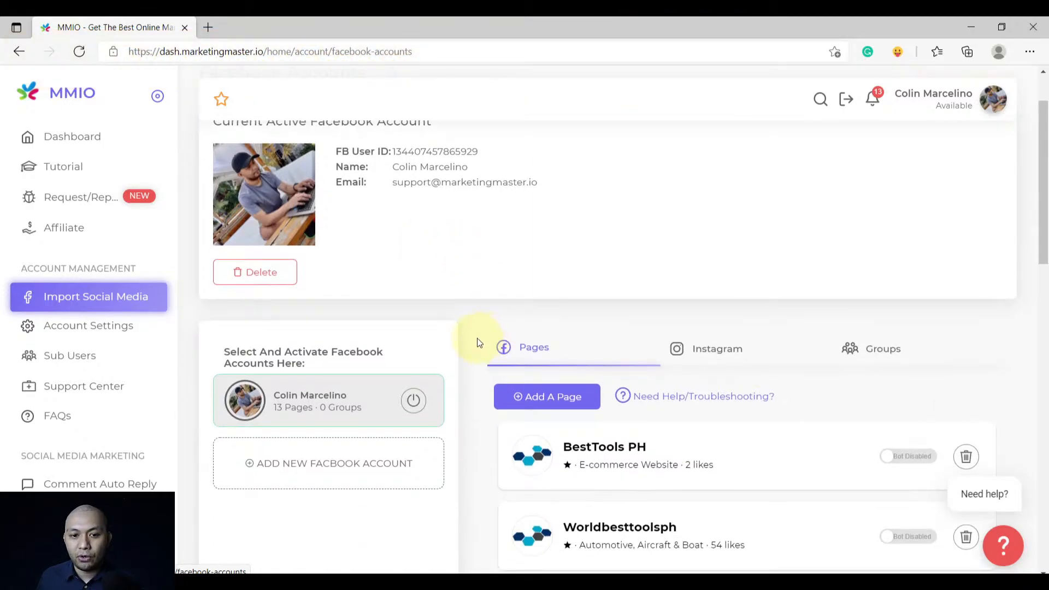
scroll(459, 344, "up", 1)
scroll(459, 346, "down", 5)
scroll(459, 345, "down", 8)
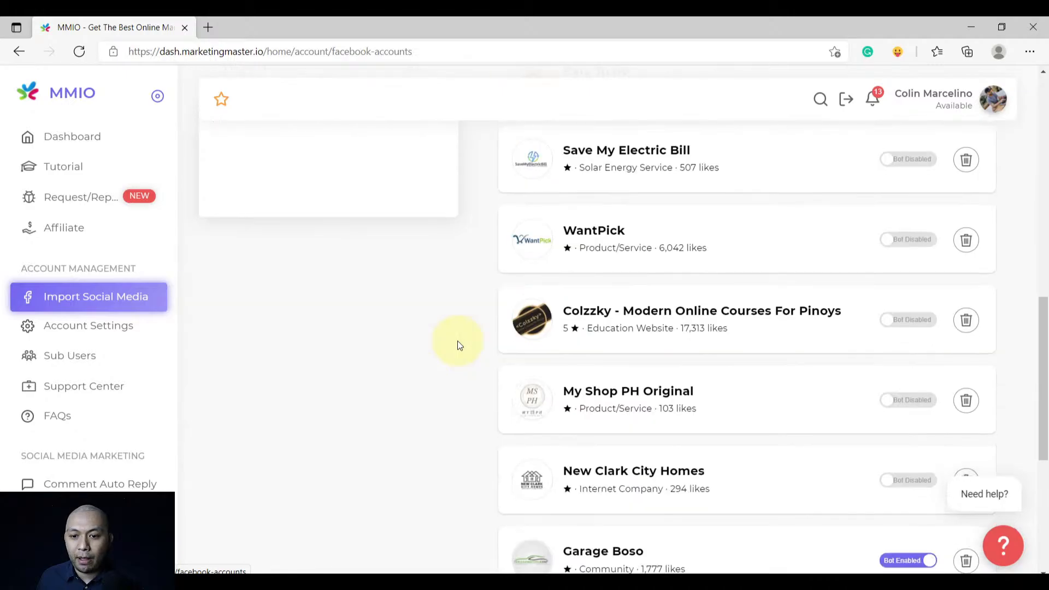
scroll(459, 350, "down", 1)
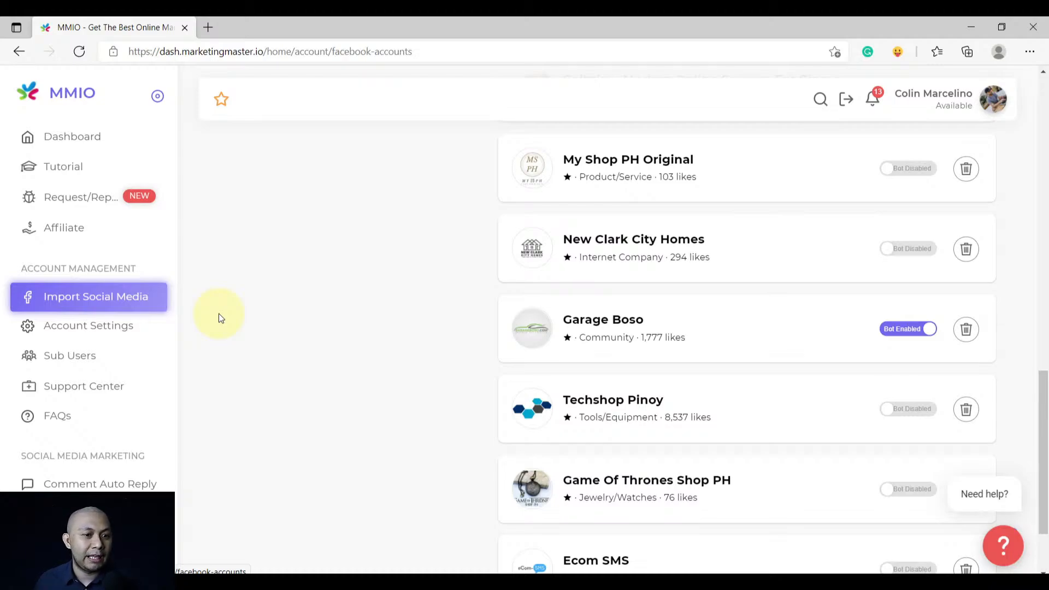
scroll(135, 277, "down", 5)
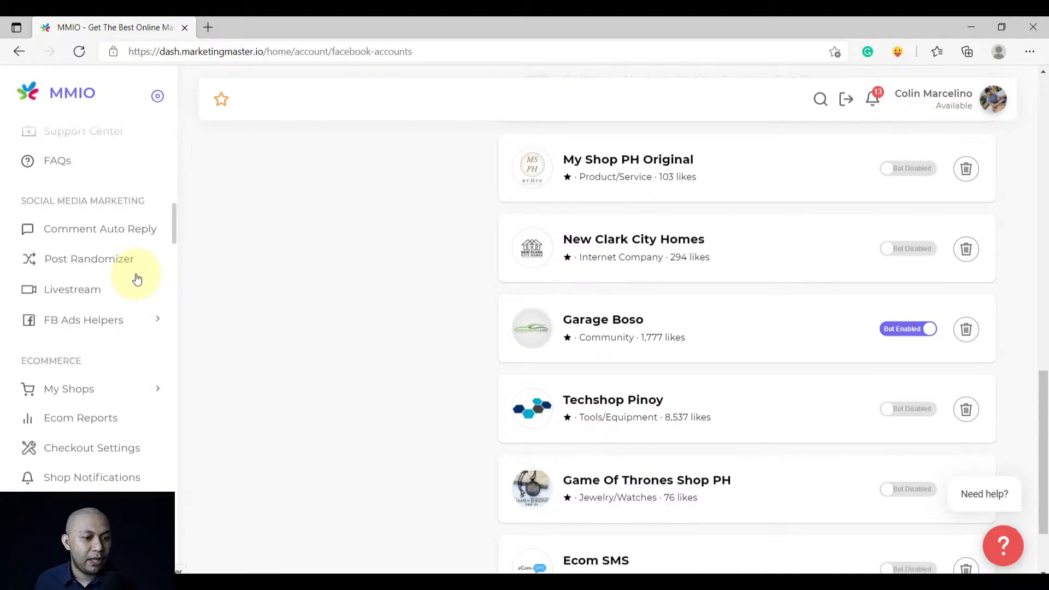
Open the Ecom Dashboard under My Shops and start creating a new store
scroll(137, 278, "down", 2)
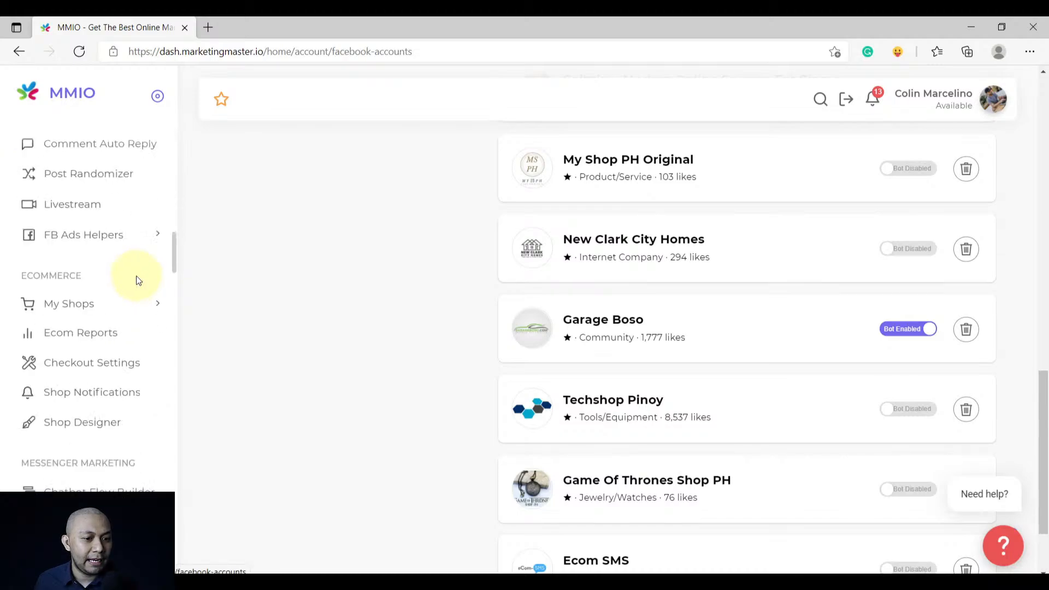
left_click(117, 306)
scroll(115, 311, "down", 2)
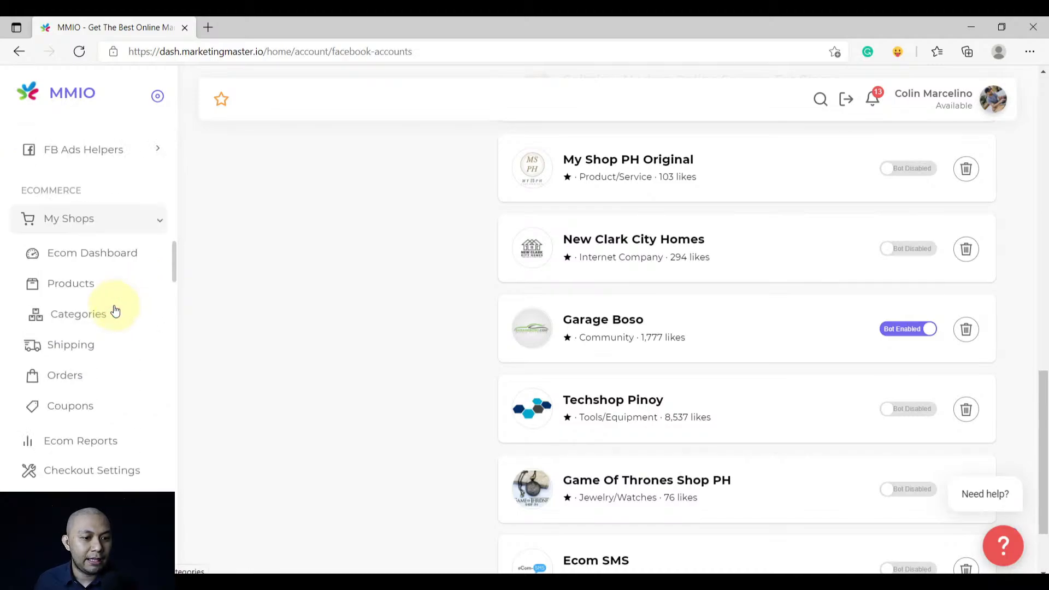
left_click(87, 259)
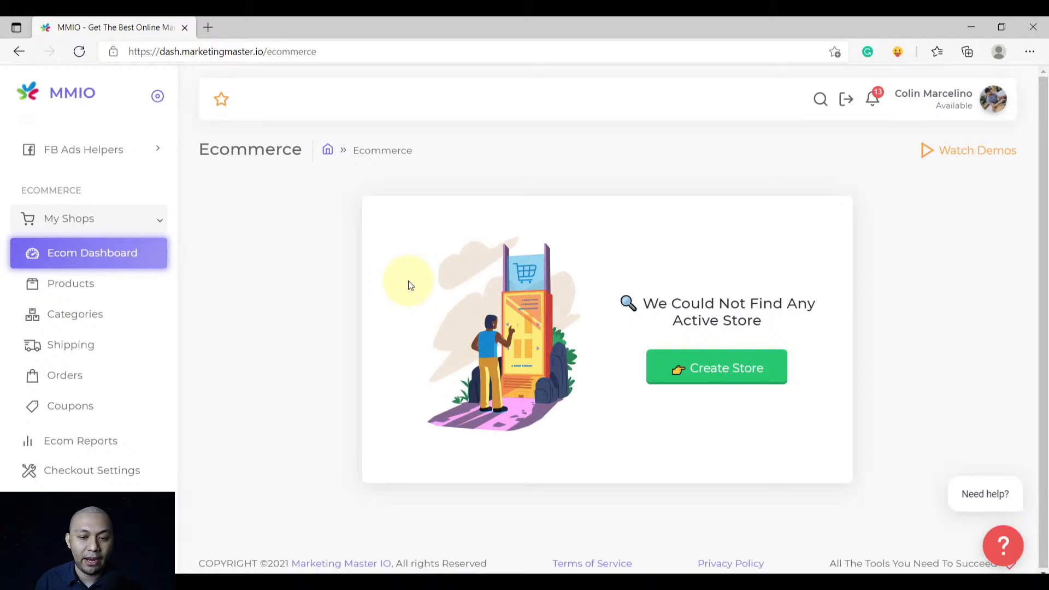
left_click(695, 371)
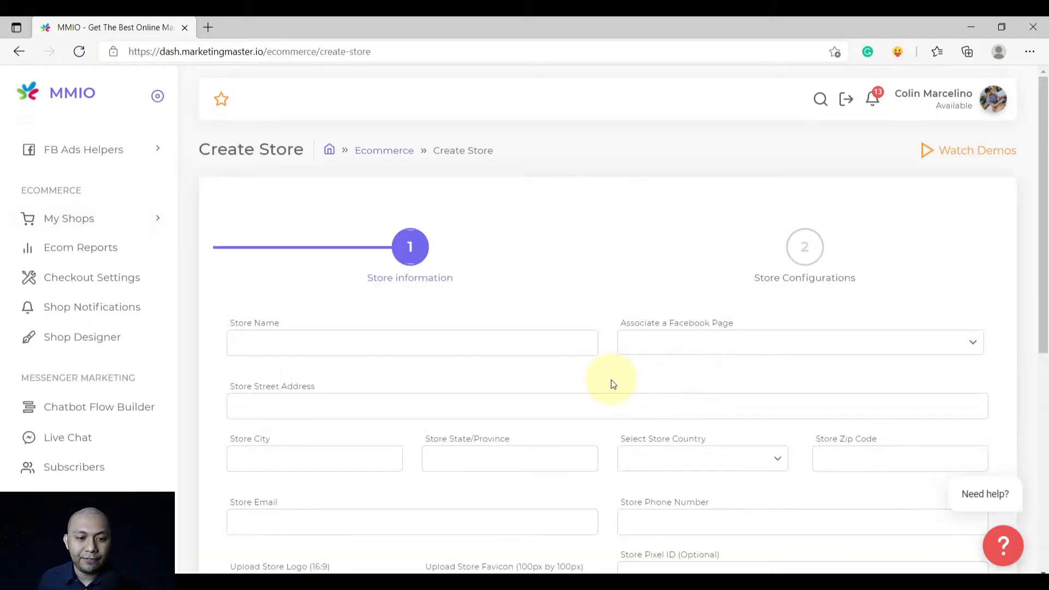
Name the store Yuniq E-commerce and link it to the Garage Boso page
scroll(611, 383, "down", 5)
scroll(609, 387, "up", 5)
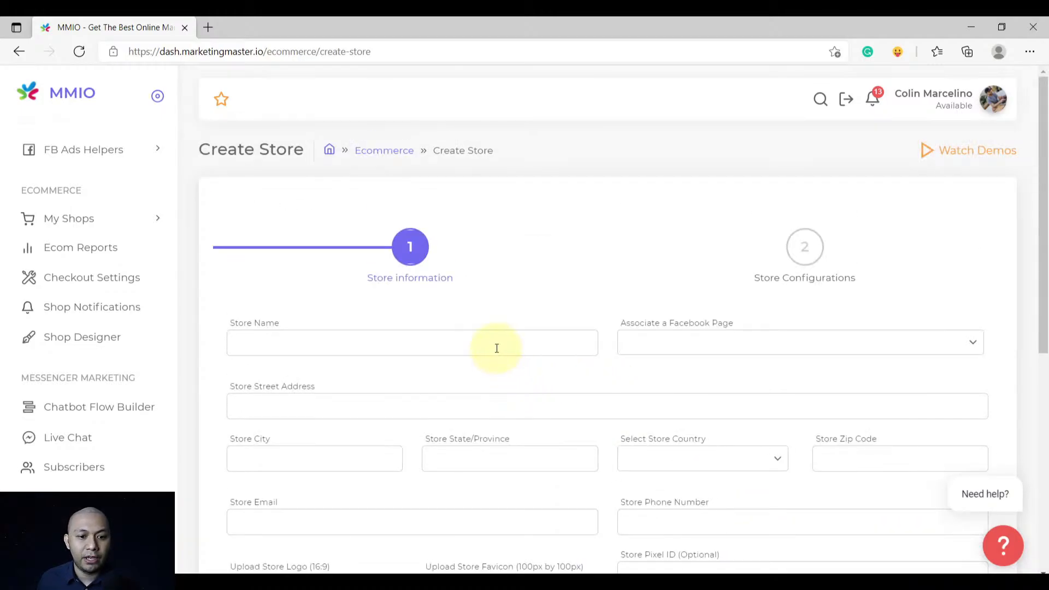
left_click(497, 346)
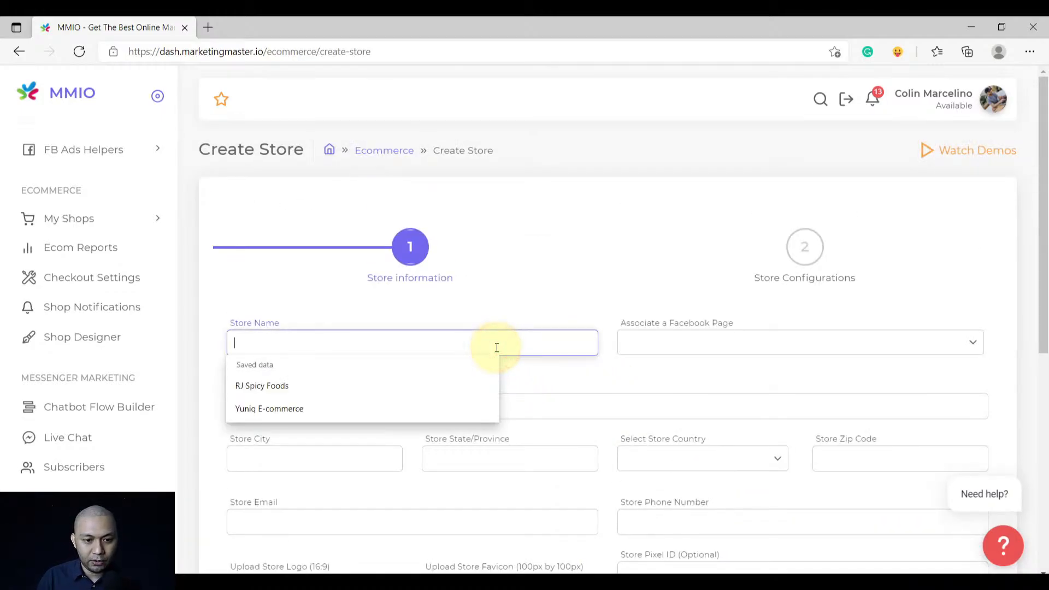
left_click(334, 409)
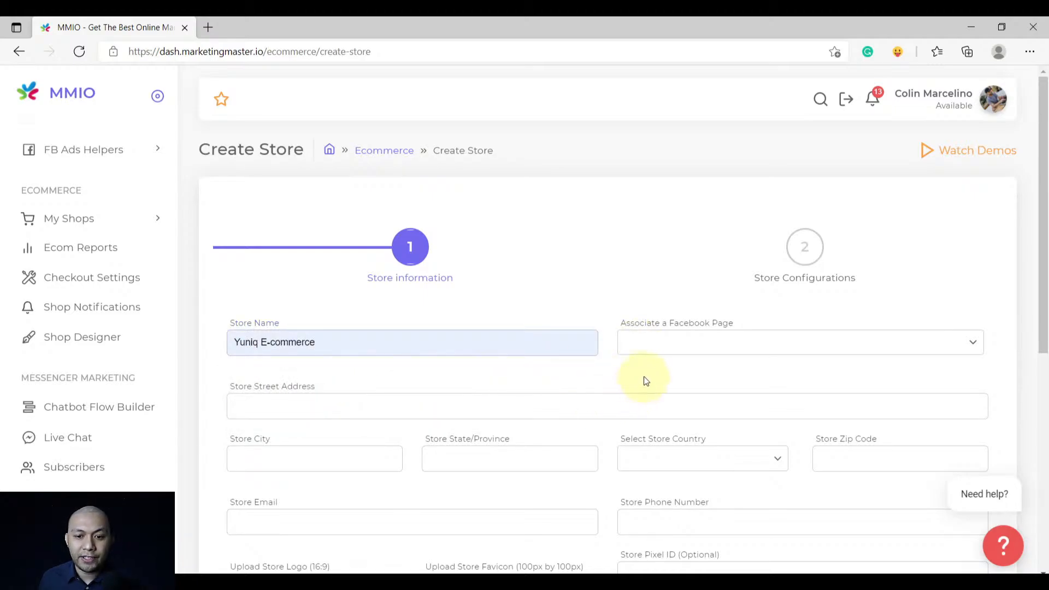
left_click(646, 348)
left_click(655, 376)
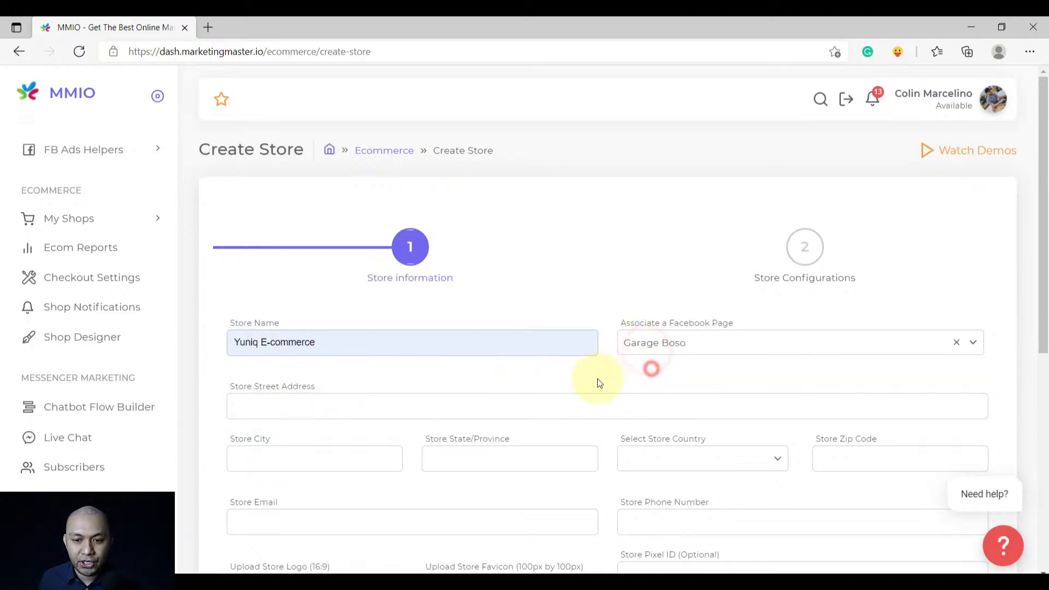
Autofill the store's street address and set the country to PHILIPPINES
scroll(597, 375, "down", 1)
left_click(278, 331)
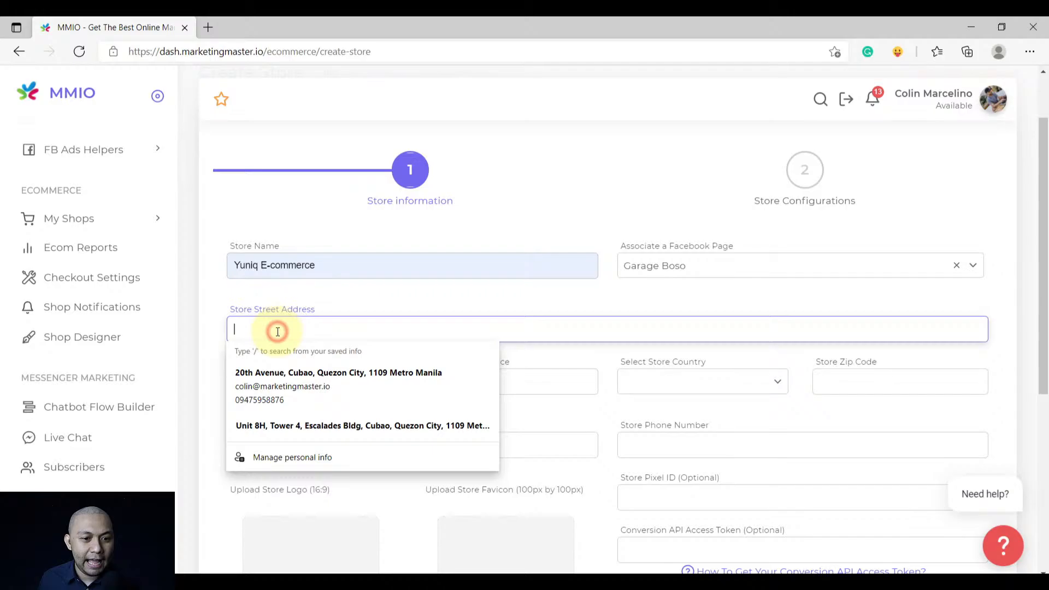
left_click(276, 373)
scroll(363, 344, "down", 1)
left_click(410, 335)
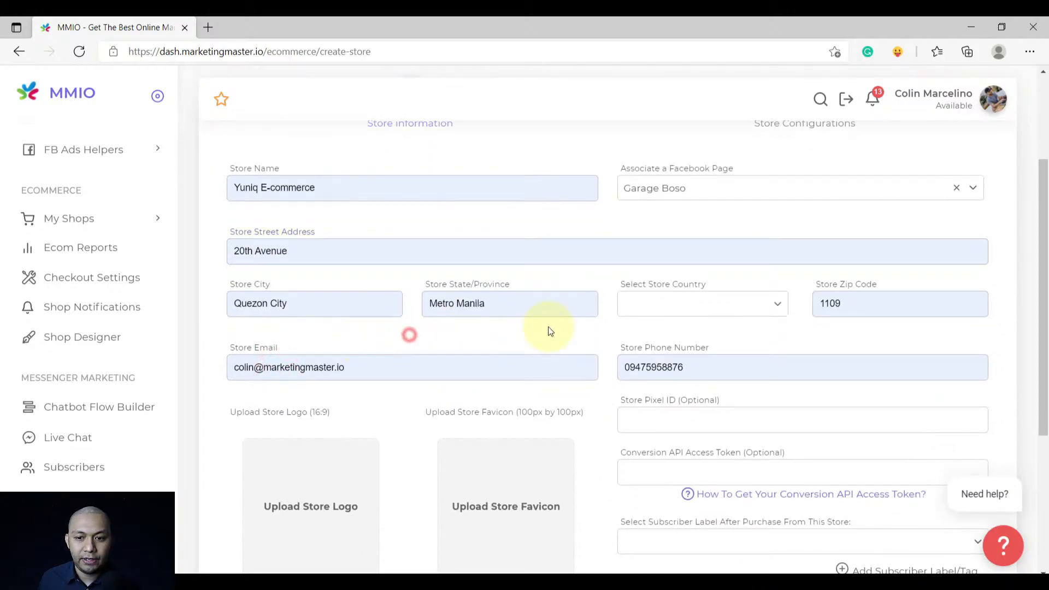
left_click(656, 306)
type("Ph")
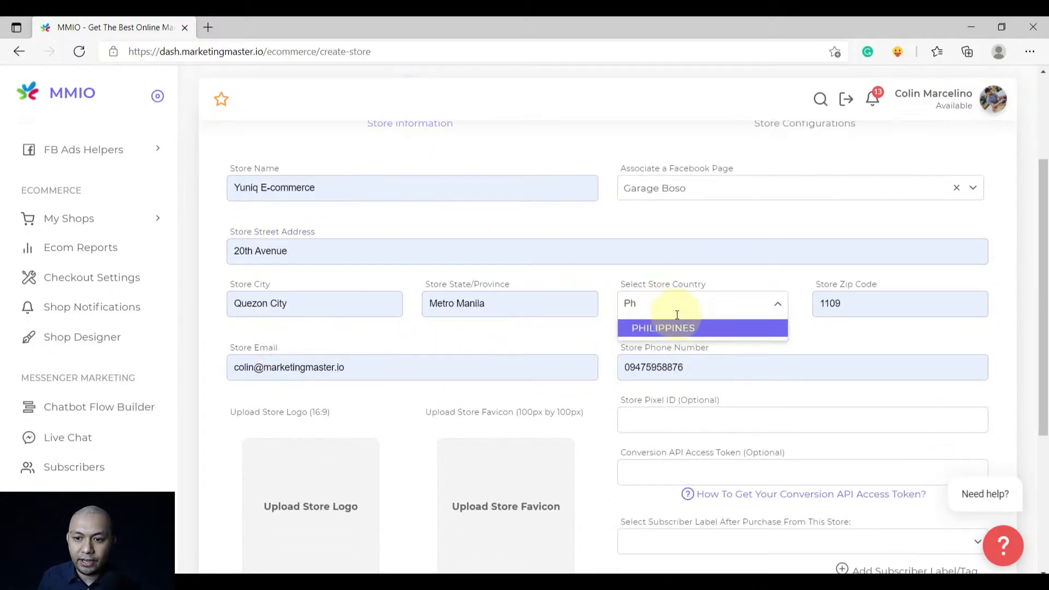
left_click(676, 328)
left_click(574, 339)
Check that the store e-mail and phone number fields are filled in
scroll(435, 319, "down", 1)
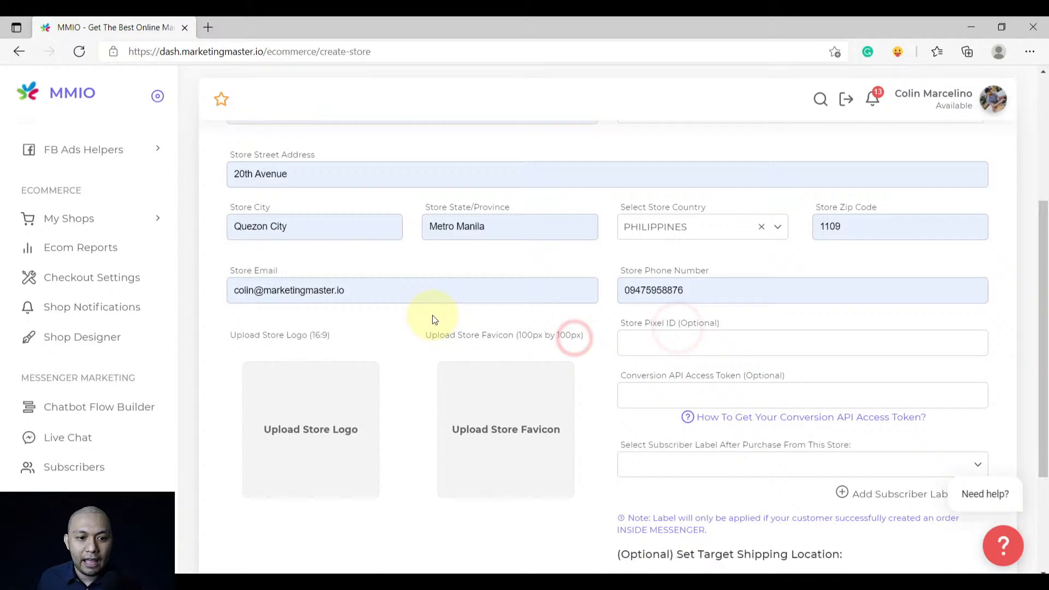
left_click(370, 295)
left_click(736, 290)
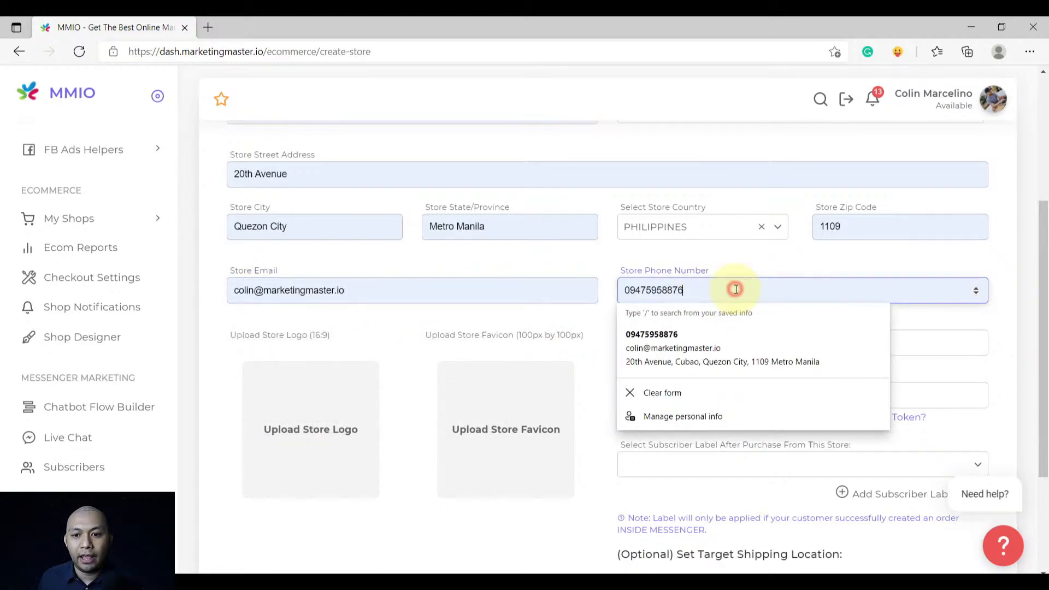
left_click(574, 320)
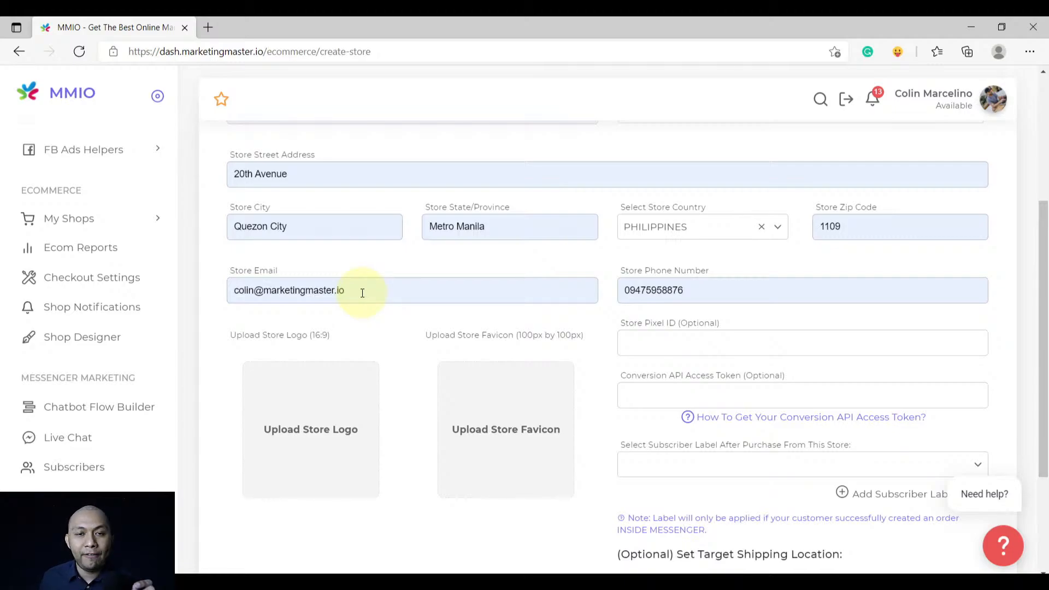
left_click(334, 290)
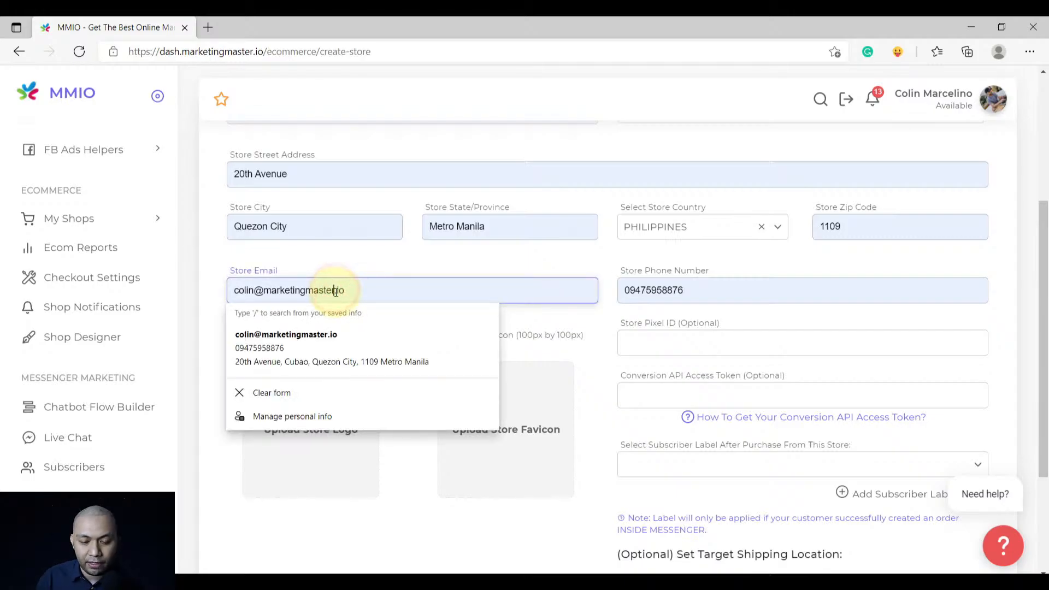
key("BackSpace")
left_click(401, 328)
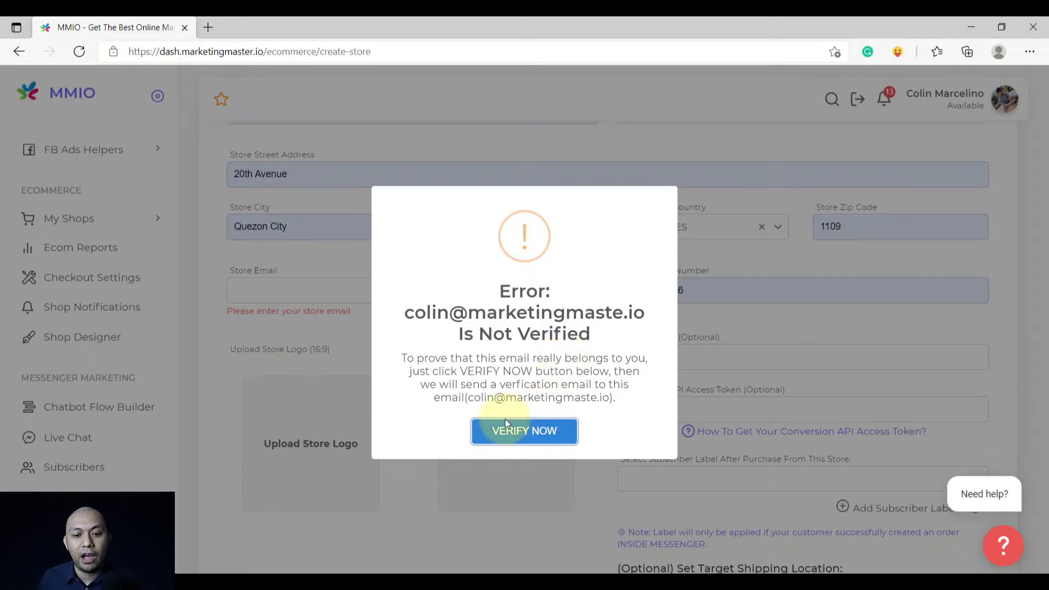
left_click(316, 346)
left_click(377, 289)
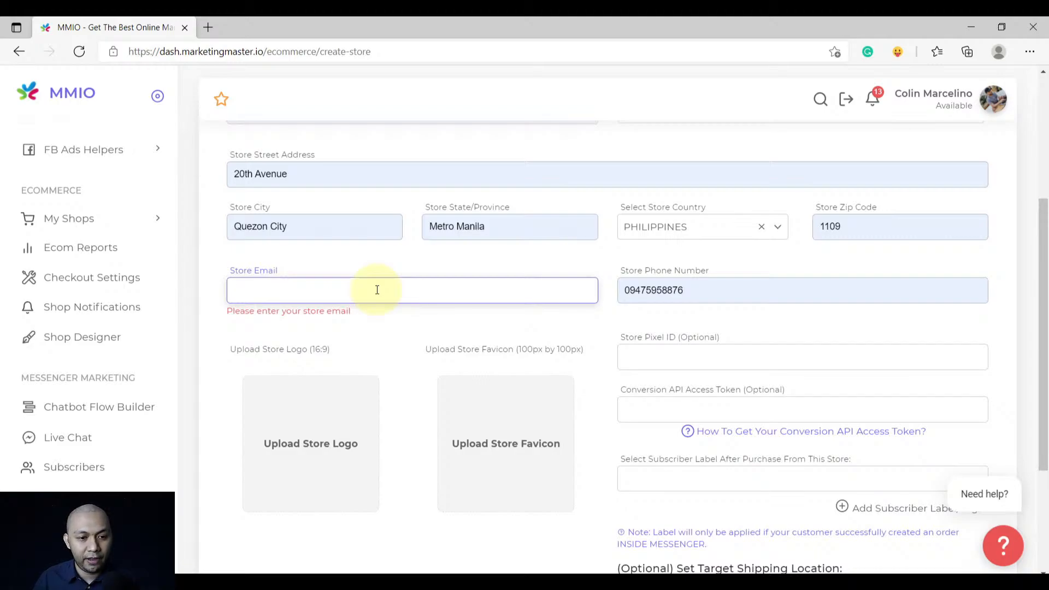
type("colin")
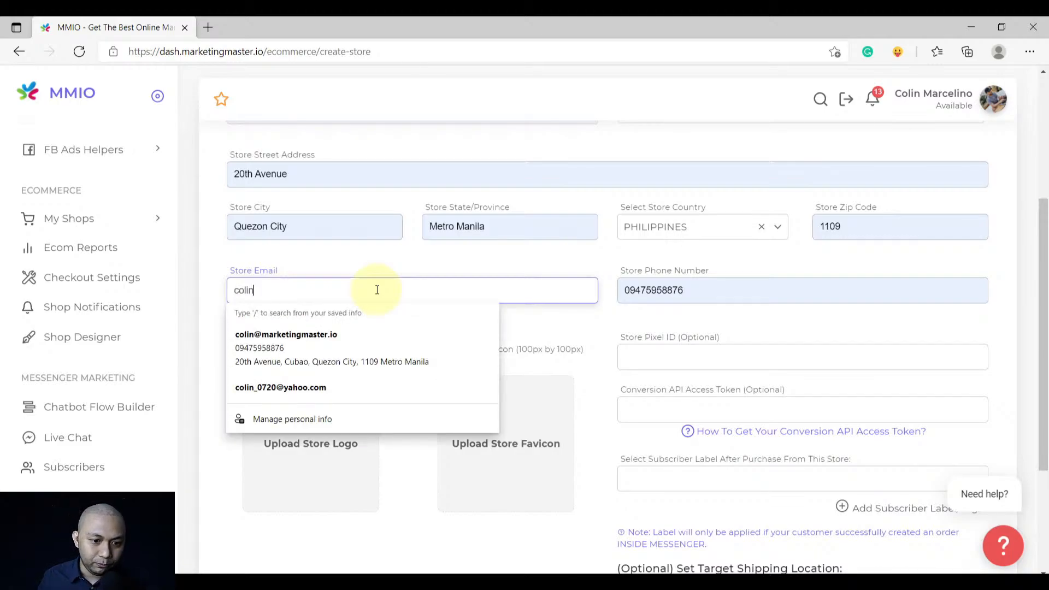
left_click(301, 342)
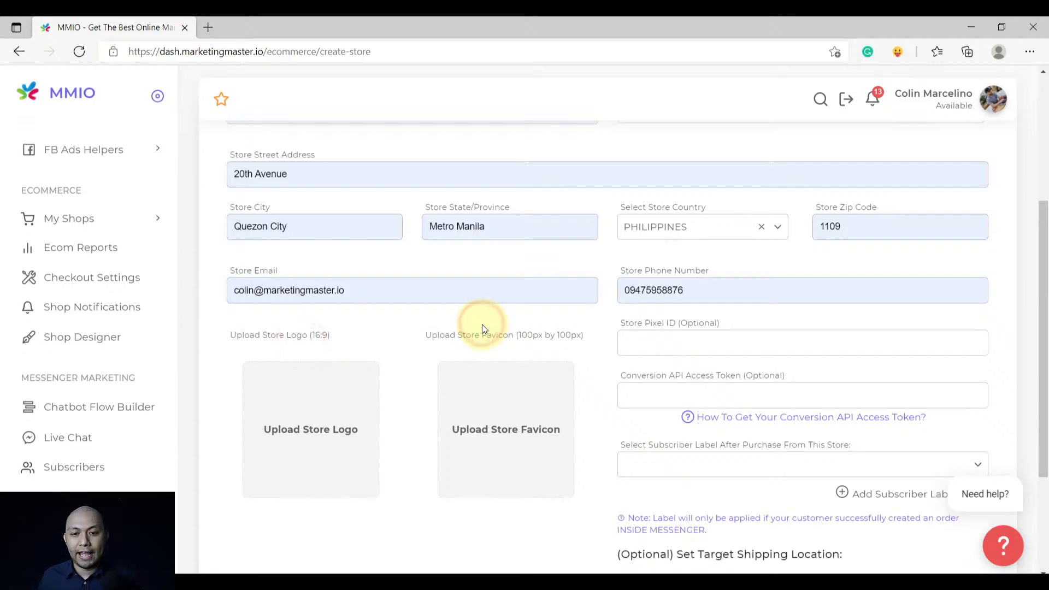
Upload store_logo_sample as the store logo and the shopping-bag image as the store favicon
scroll(571, 345, "down", 2)
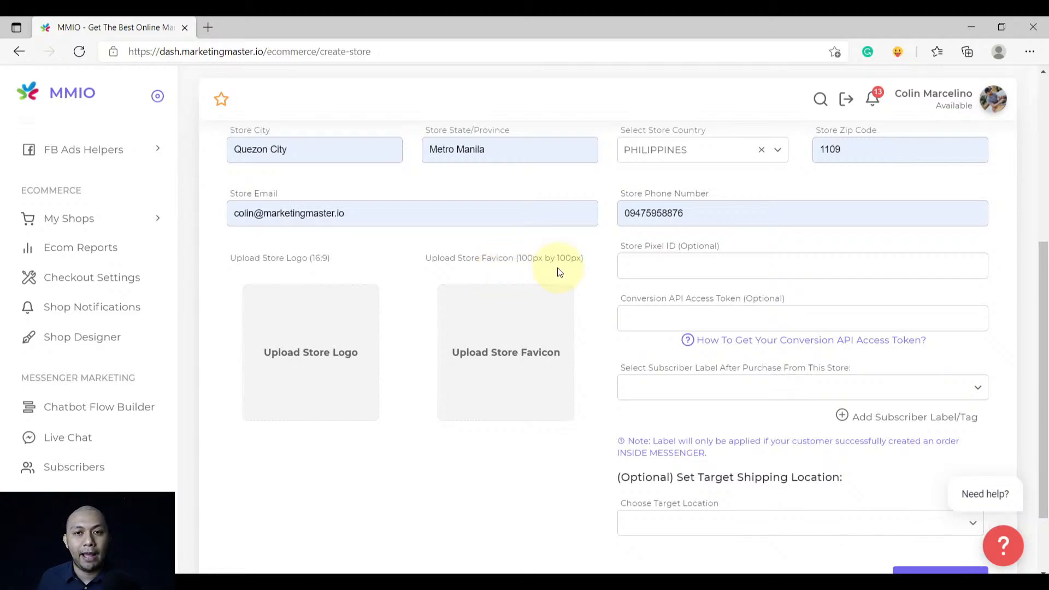
left_click(319, 358)
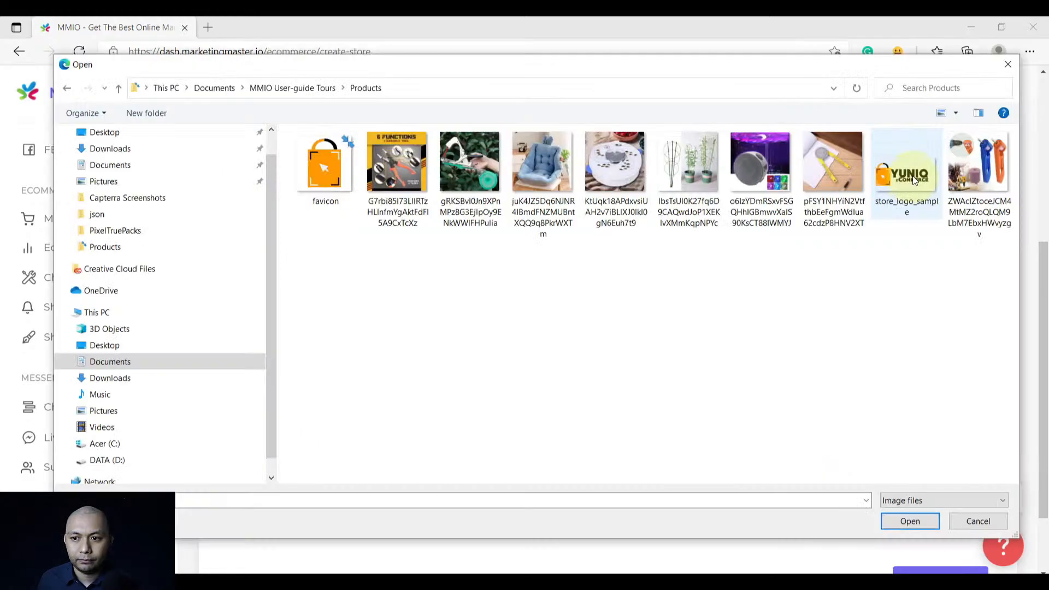
double_click(914, 180)
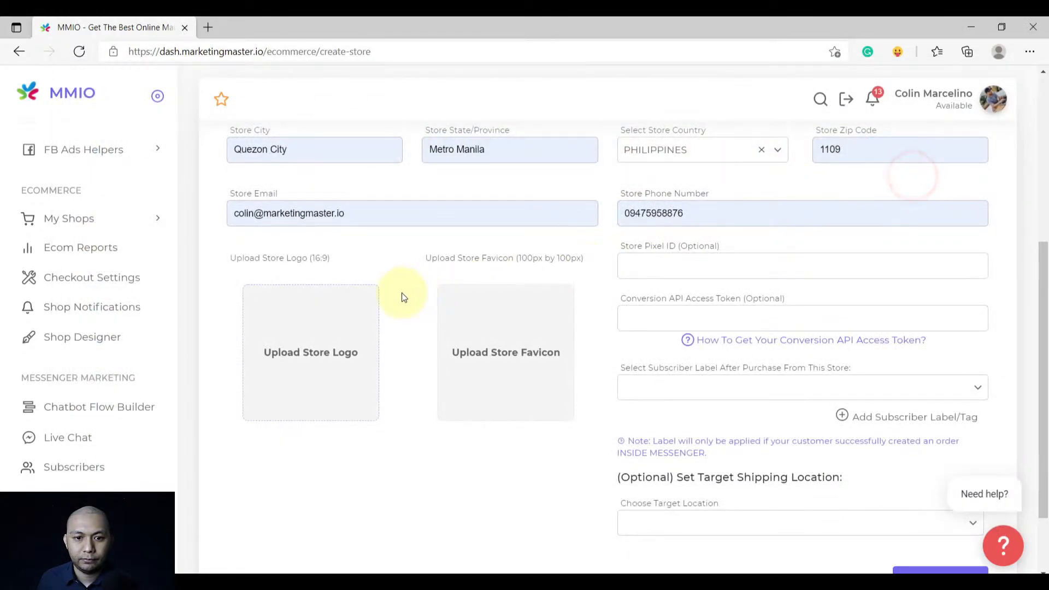
left_click(499, 352)
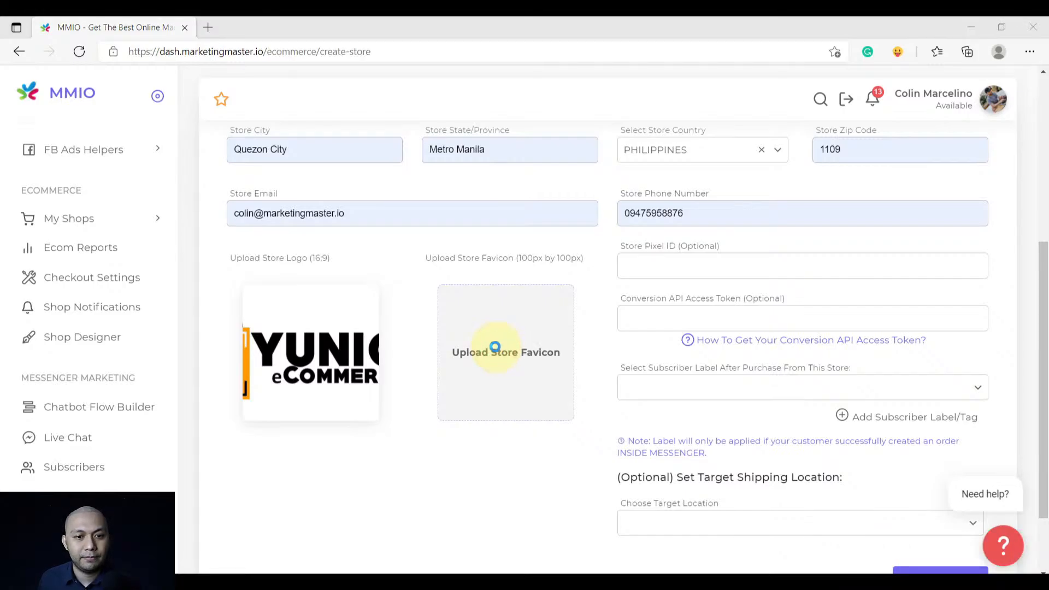
double_click(322, 164)
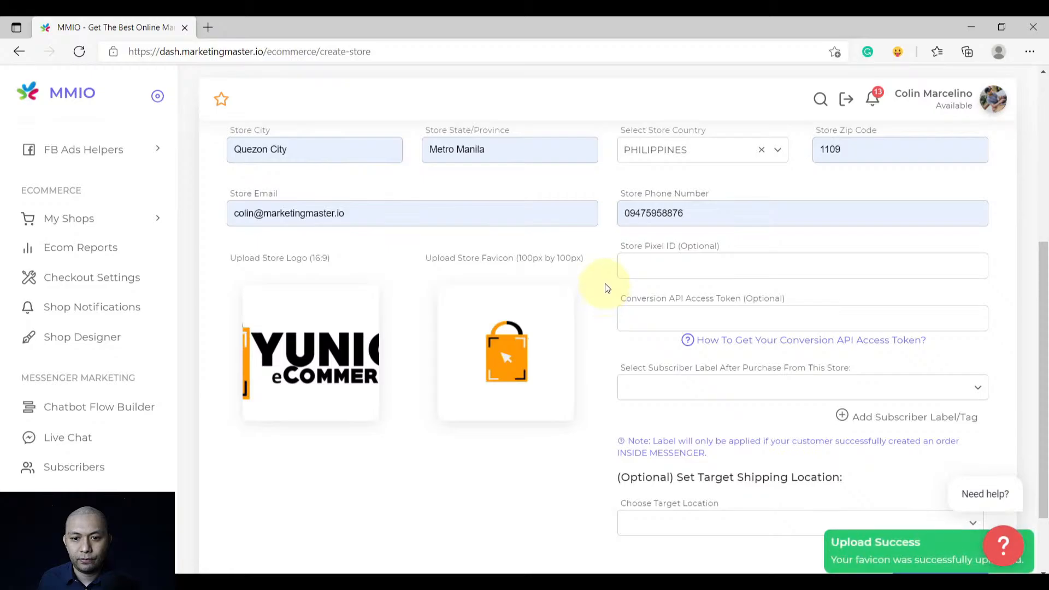
scroll(605, 283, "down", 2)
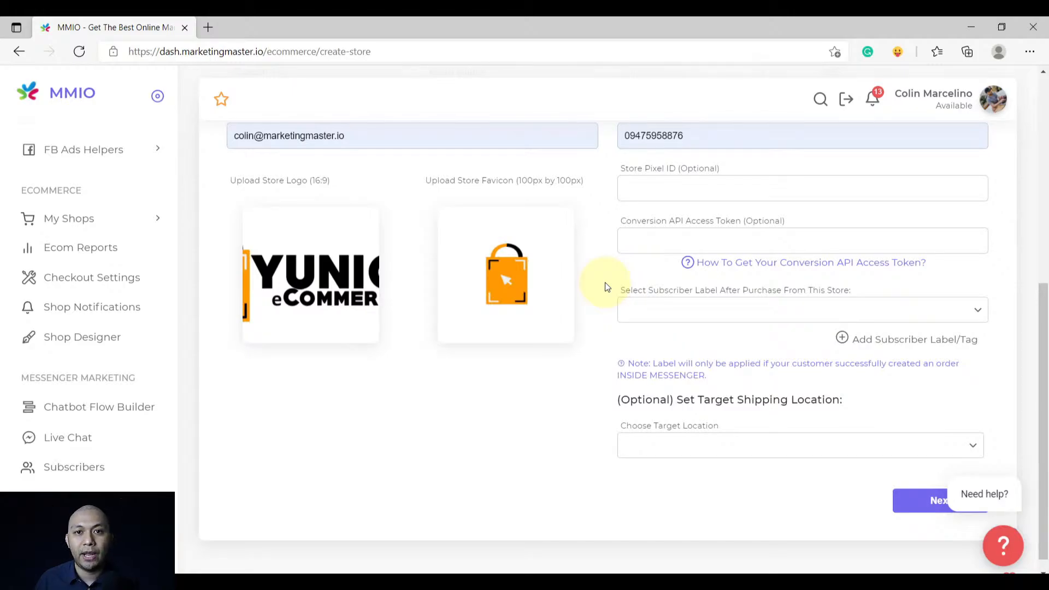
scroll(604, 289, "up", 1)
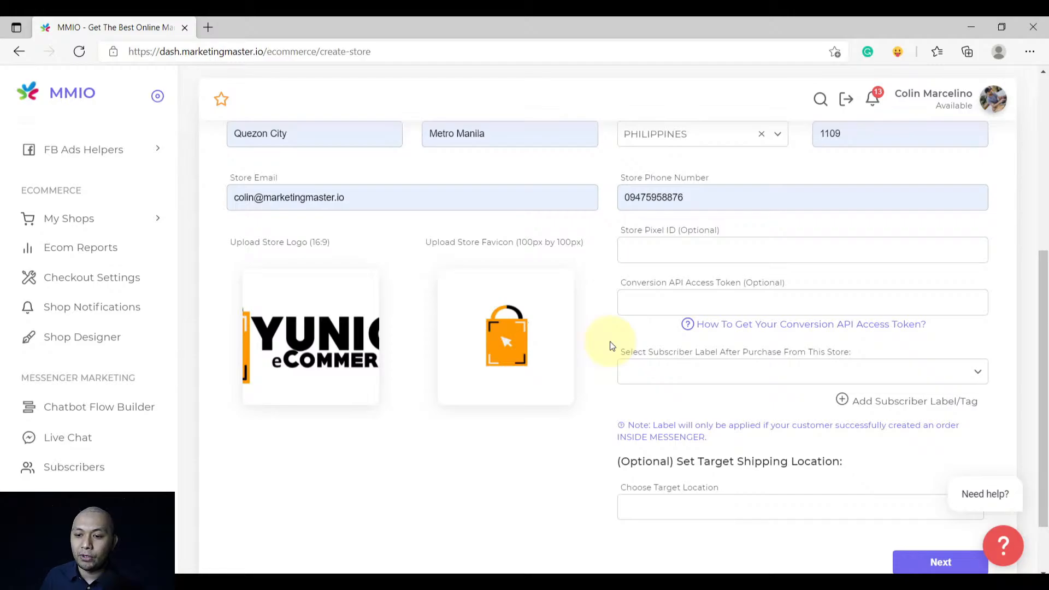
Create a new subscriber label named Buyer
left_click(860, 404)
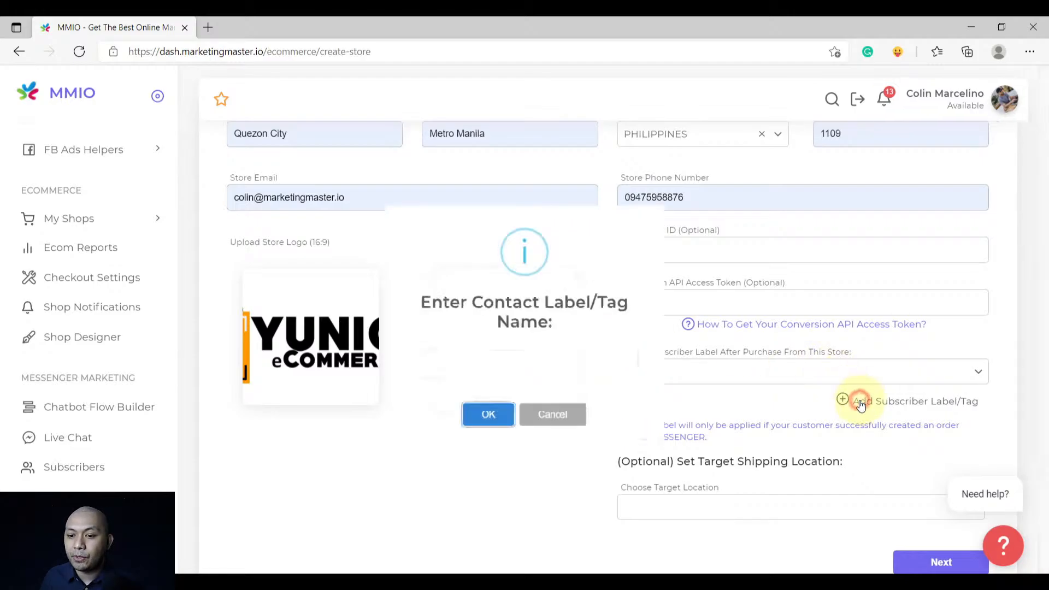
type("Buyer")
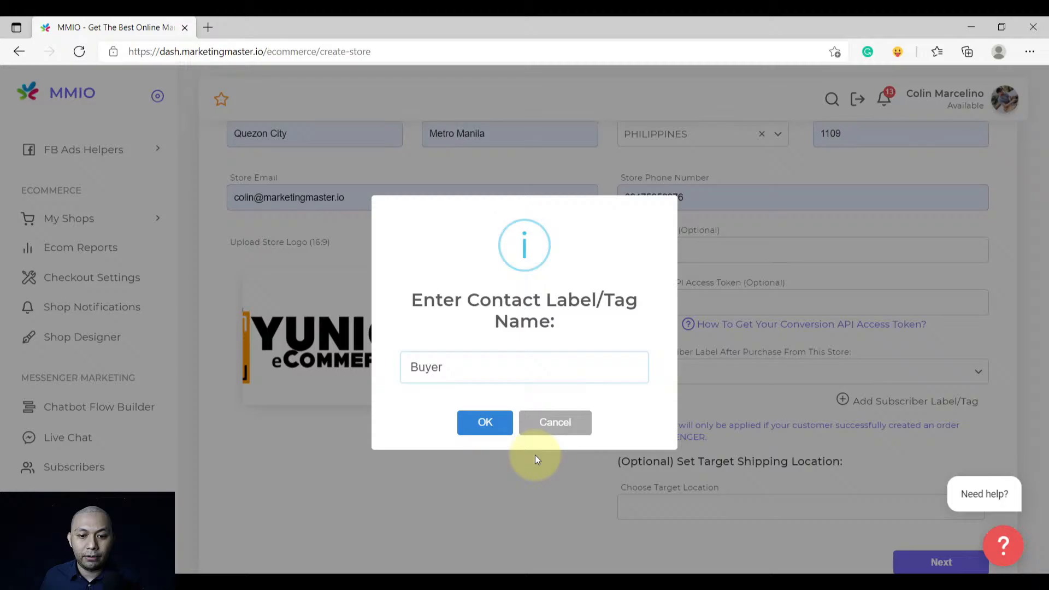
left_click(487, 422)
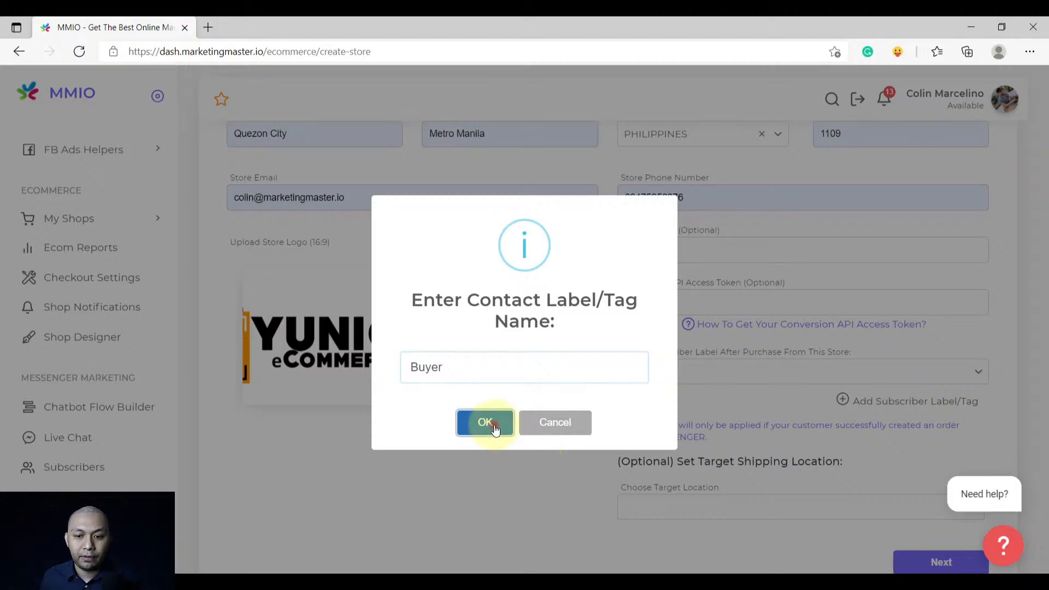
left_click(526, 392)
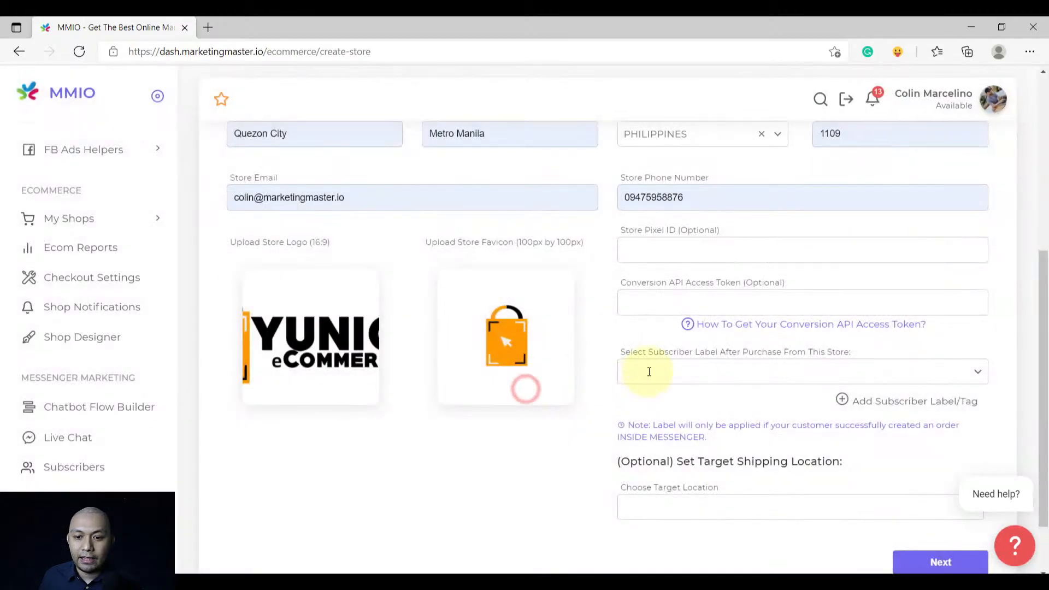
Select Buyer as the label applied to customers after purchase
left_click(647, 370)
left_click(651, 413)
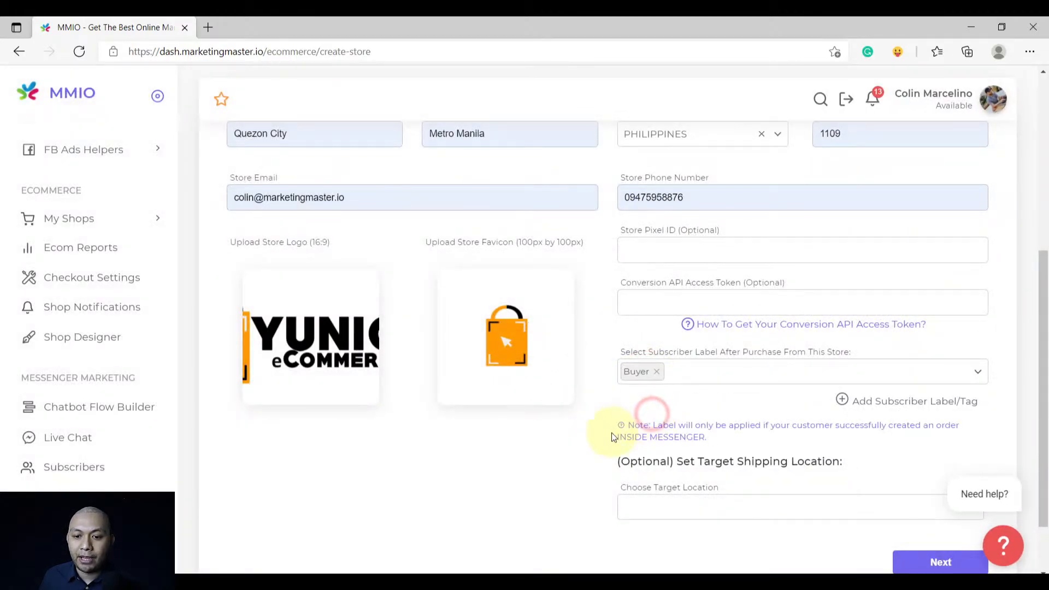
scroll(612, 433, "down", 2)
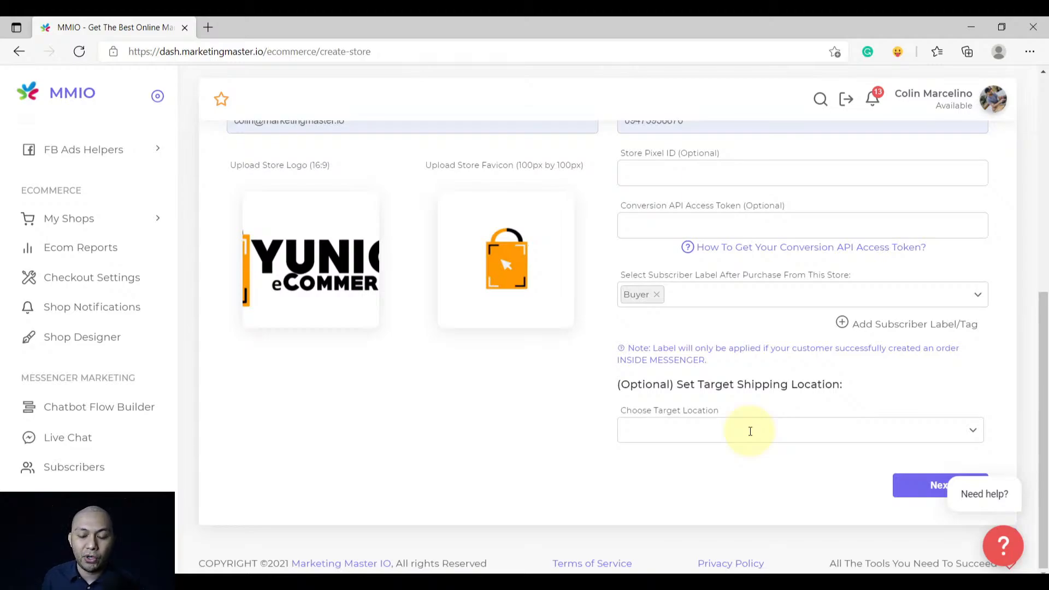
Add Asia and Philippines as target shipping locations
left_click(750, 432)
type("as")
left_click(688, 455)
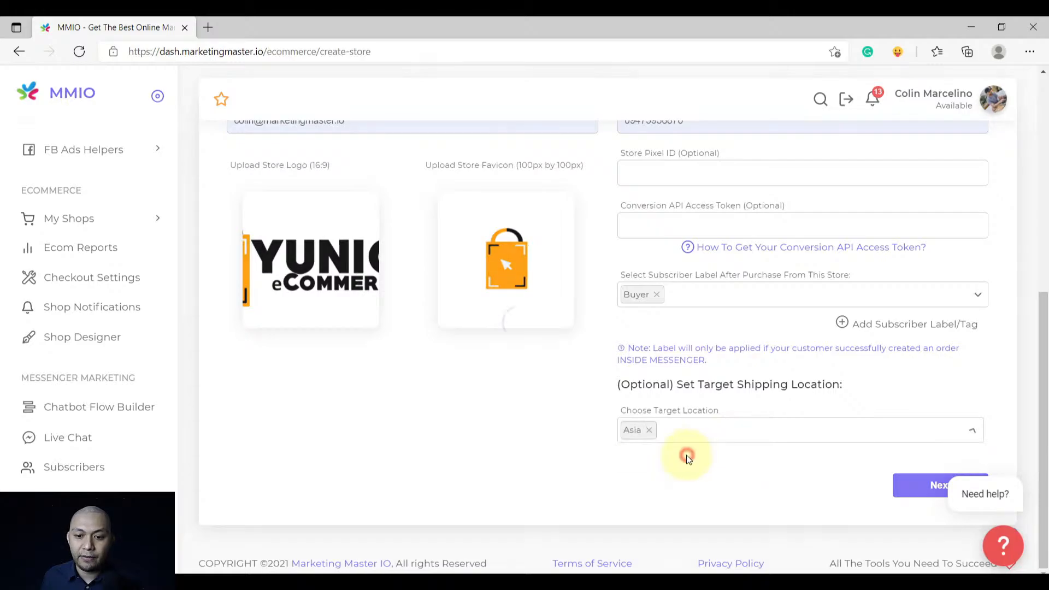
left_click(667, 479)
type("ph")
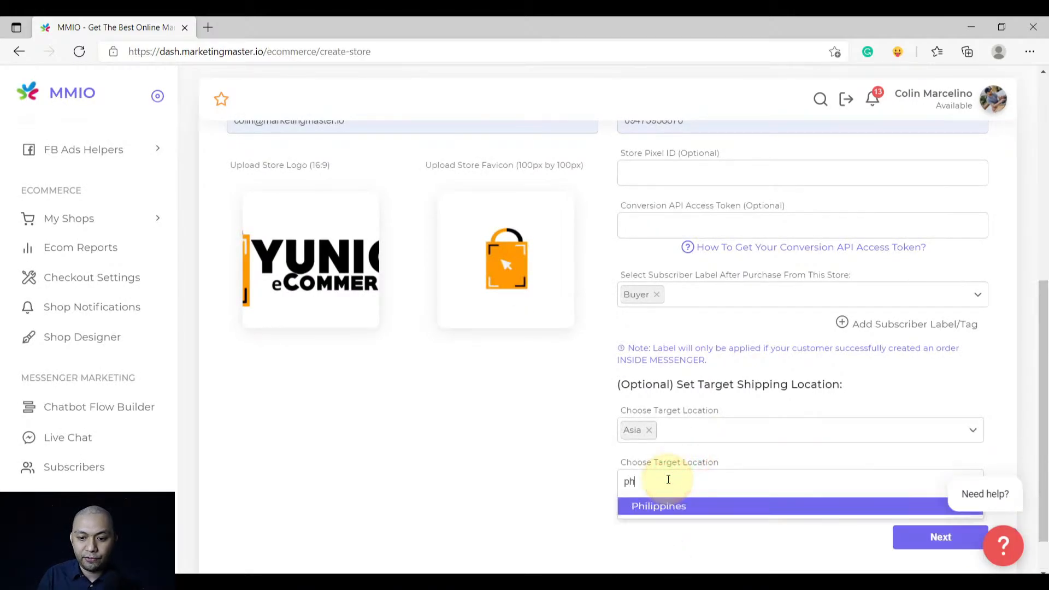
left_click(670, 507)
scroll(671, 516, "down", 1)
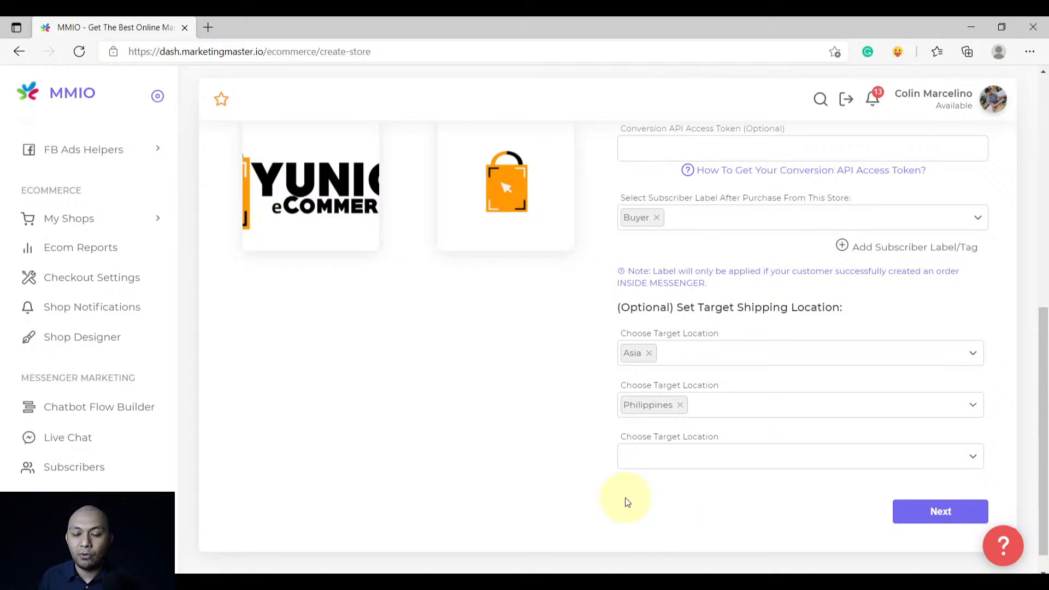
Remove both the Asia and Philippines shipping locations
left_click(710, 406)
scroll(697, 464, "down", 1)
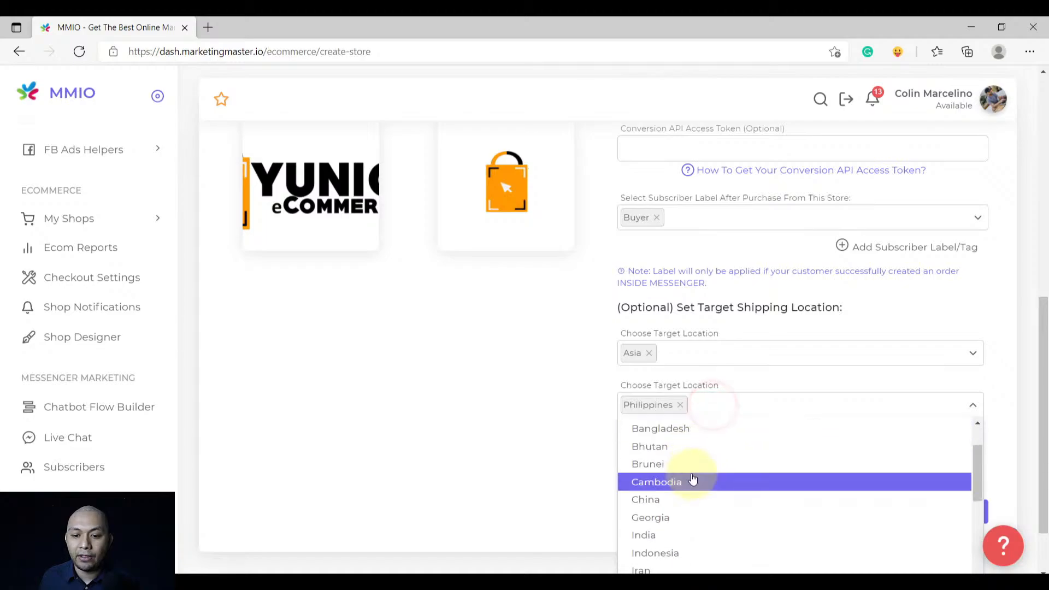
scroll(691, 475, "up", 1)
left_click(524, 424)
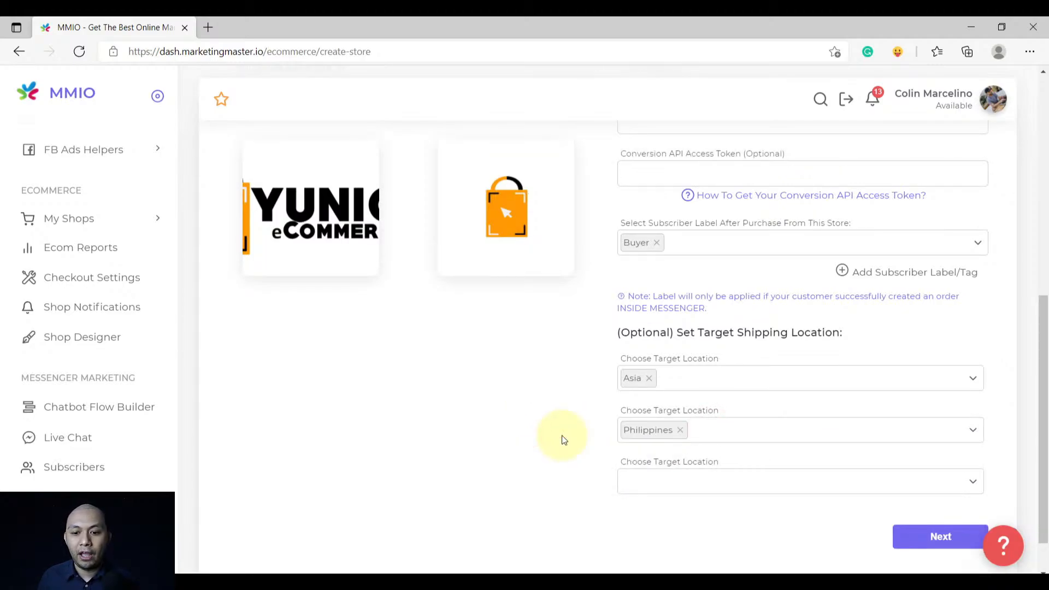
left_click(649, 379)
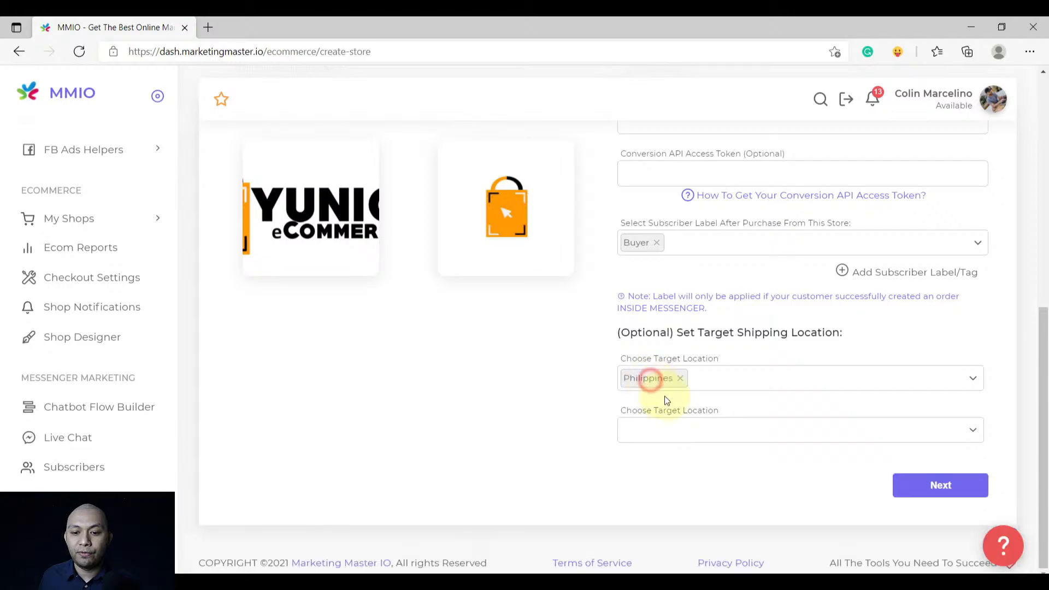
left_click(682, 379)
left_click(562, 409)
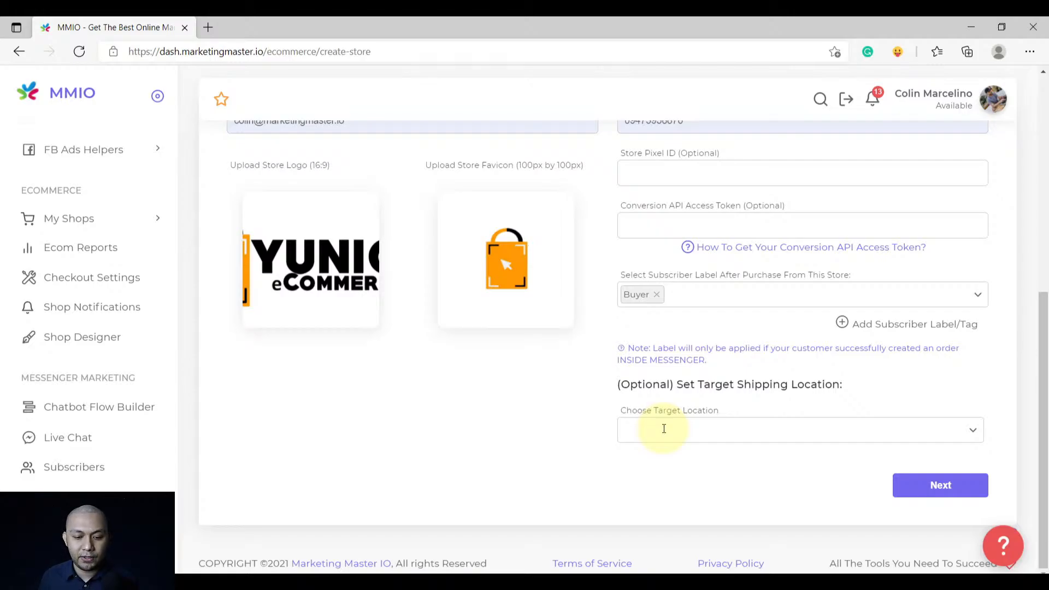
Re-add Asia and Philippines as shipping targets and continue to the configuration step
left_click(664, 429)
type("as")
left_click(655, 454)
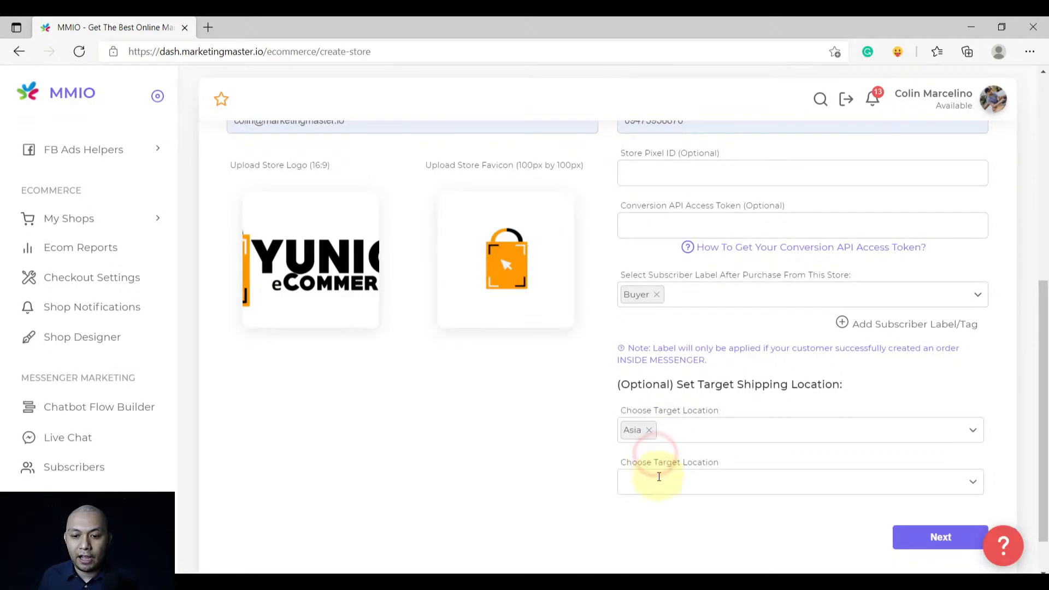
left_click(659, 477)
type("ph")
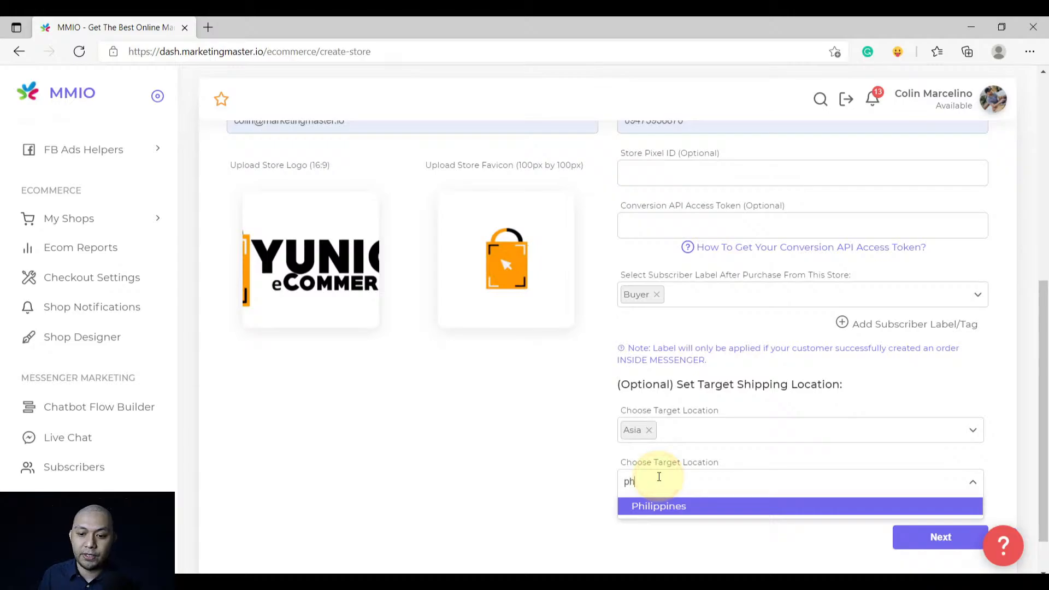
left_click(733, 506)
scroll(838, 530, "down", 2)
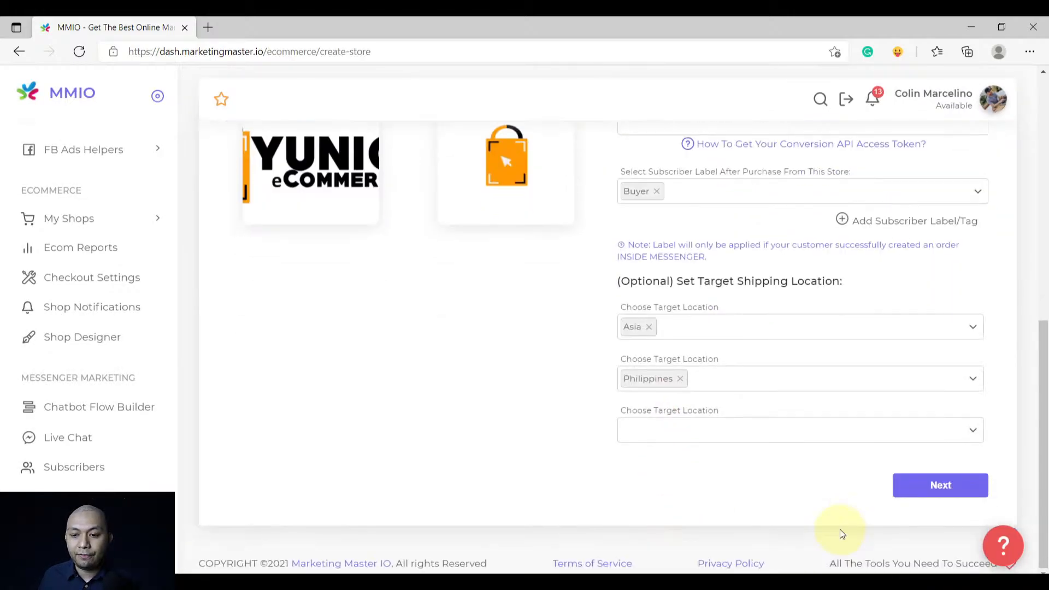
left_click(940, 489)
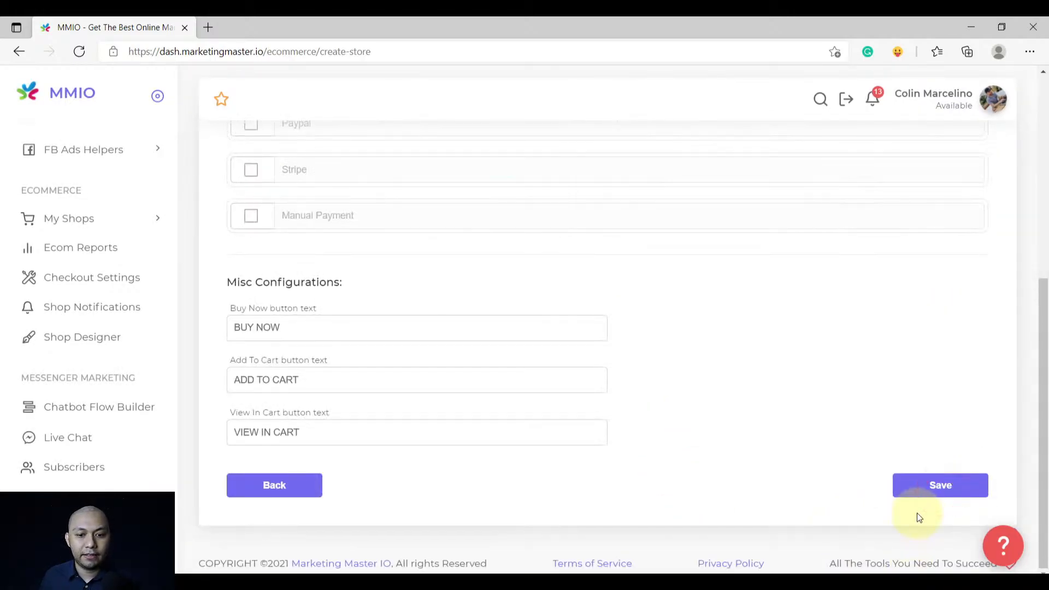
Set the store currency to Philippine Peso and enable Cash On Delivery
scroll(675, 477, "up", 6)
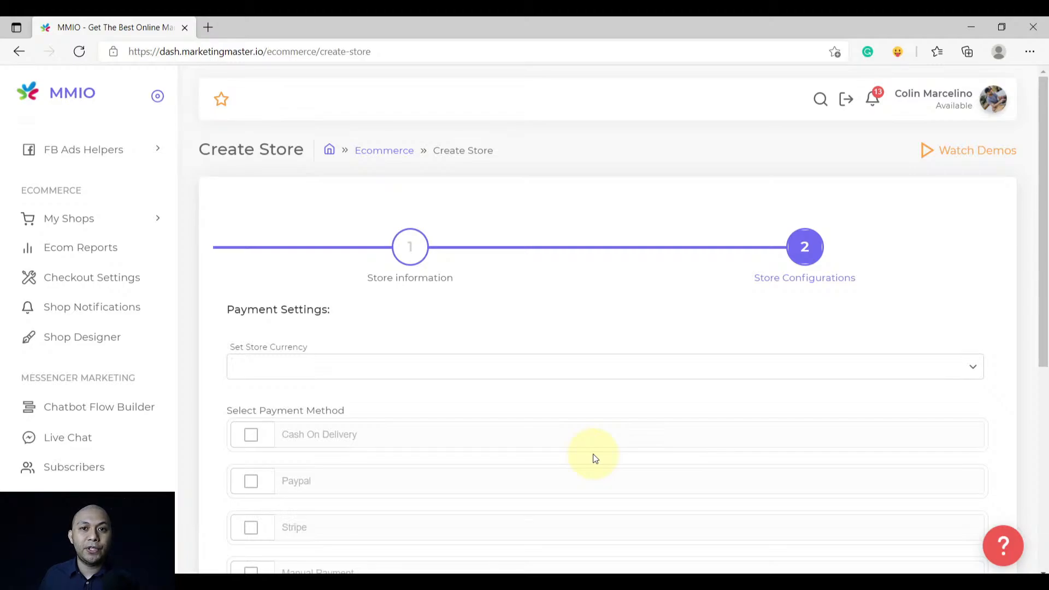
left_click(516, 362)
type("p")
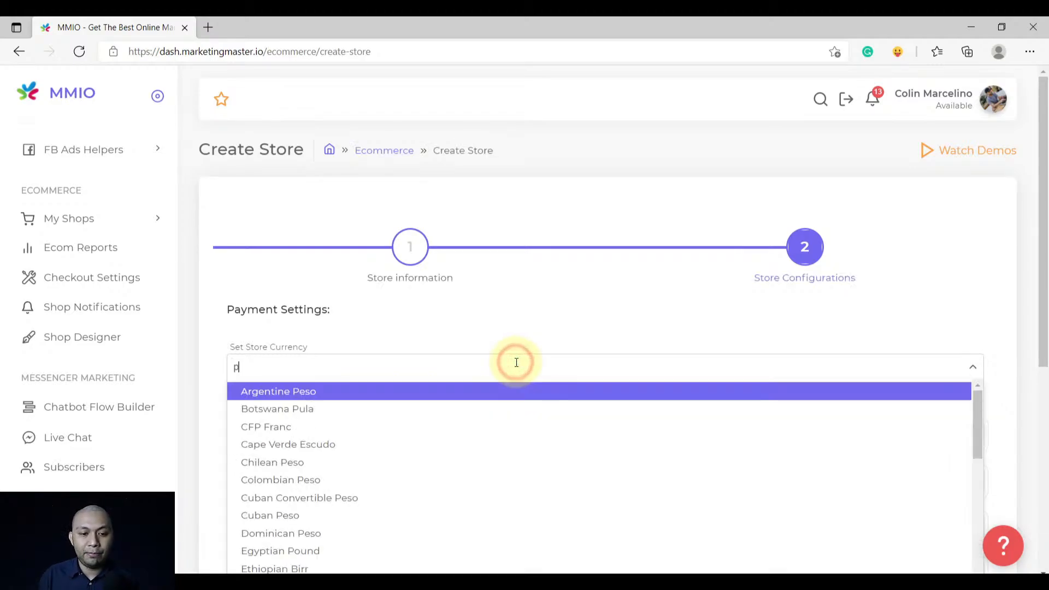
type("h")
left_click(418, 389)
scroll(380, 408, "down", 1)
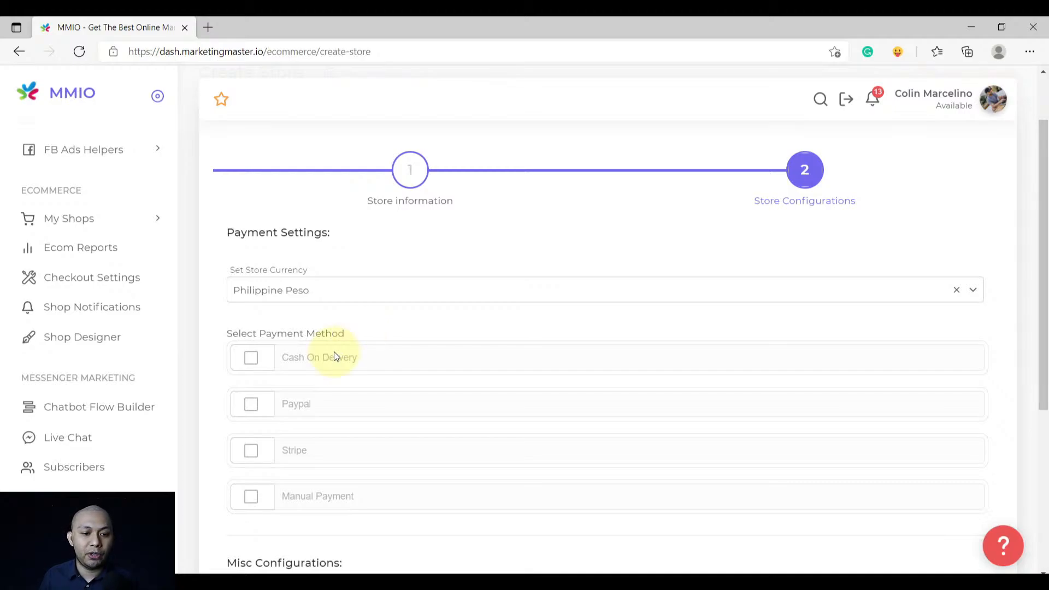
left_click(252, 357)
scroll(341, 390, "down", 1)
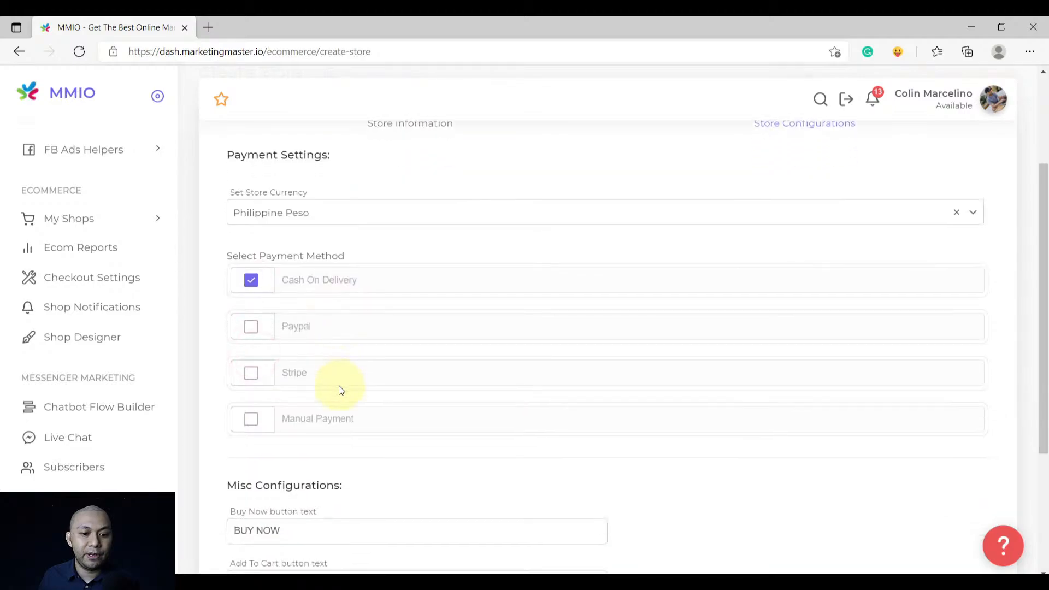
Enable PayPal payments and enter the PayPal account e-mail address
left_click(252, 329)
left_click(293, 378)
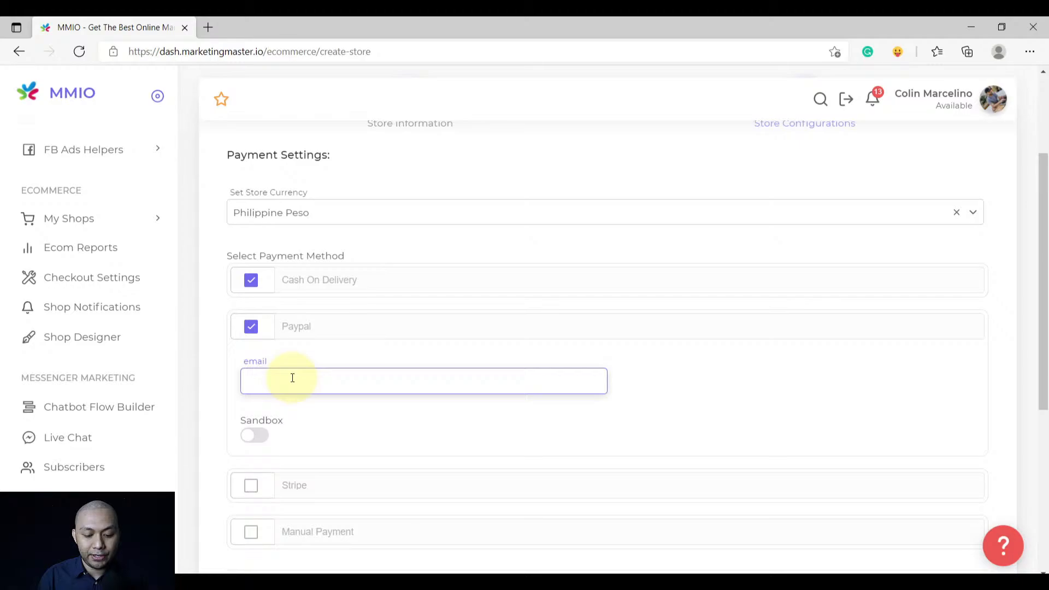
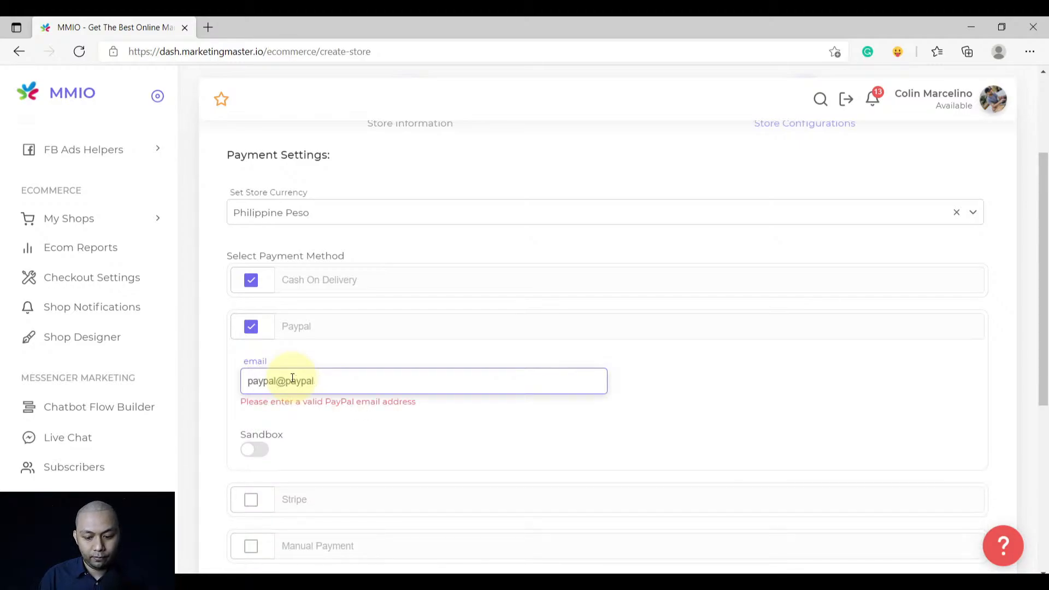
left_click(296, 408)
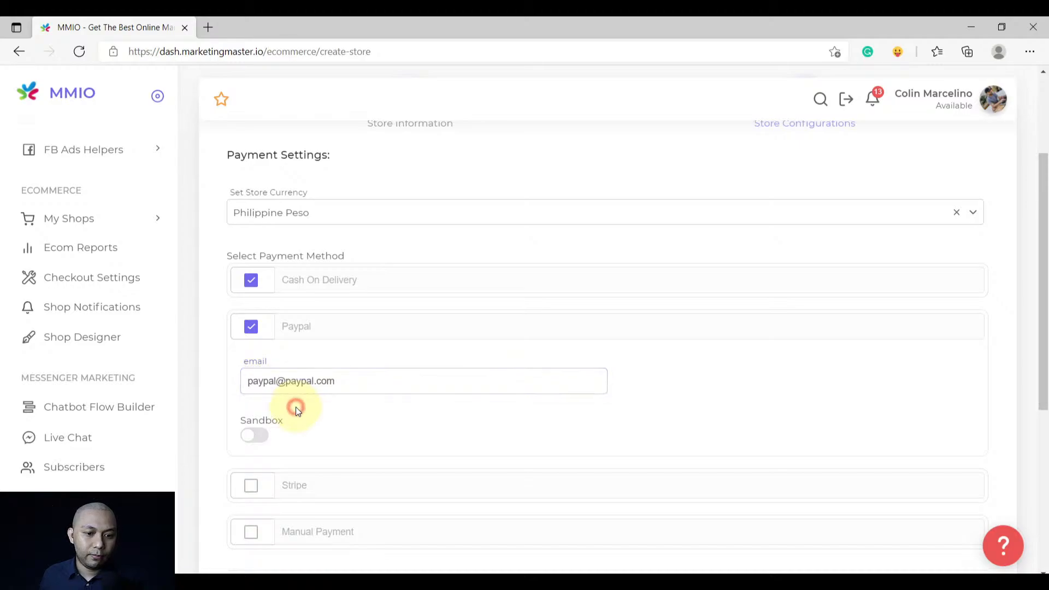
scroll(295, 407, "down", 3)
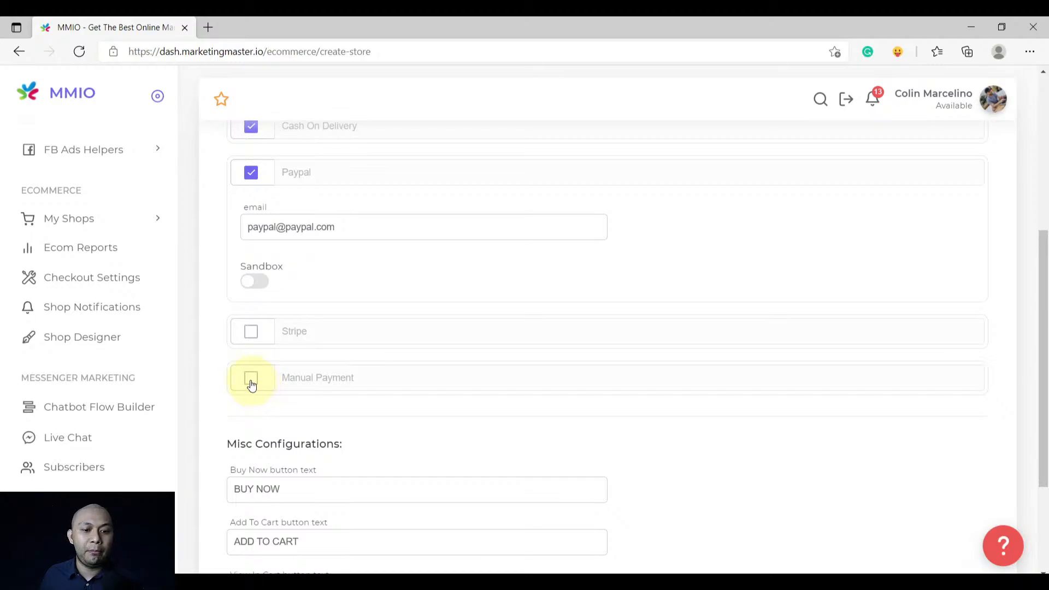
Enable Manual Payment and write bank-transfer instructions giving the account number
left_click(251, 380)
left_click(298, 426)
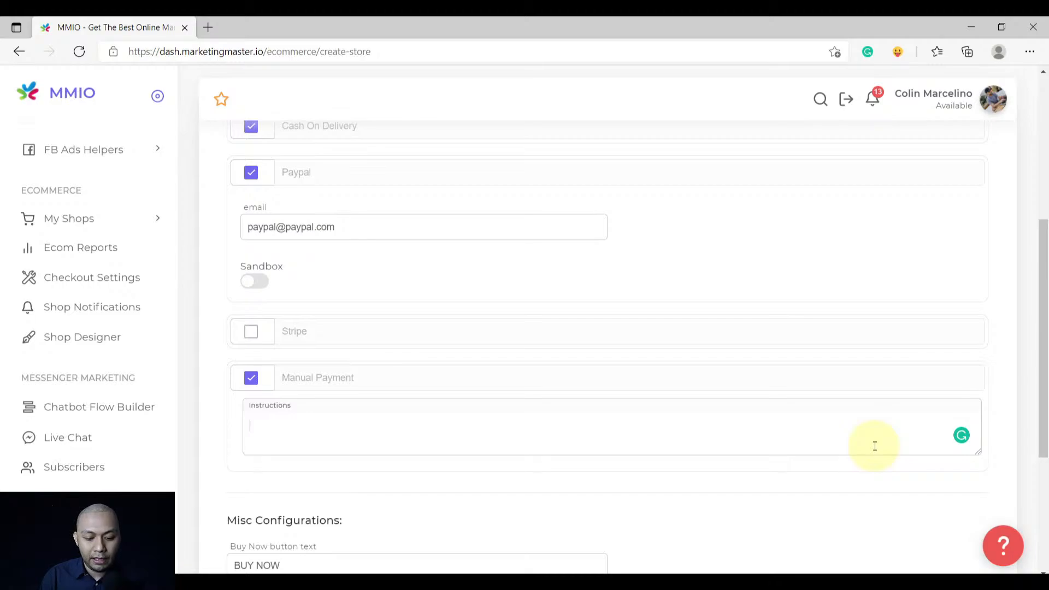
type("Send to my ")
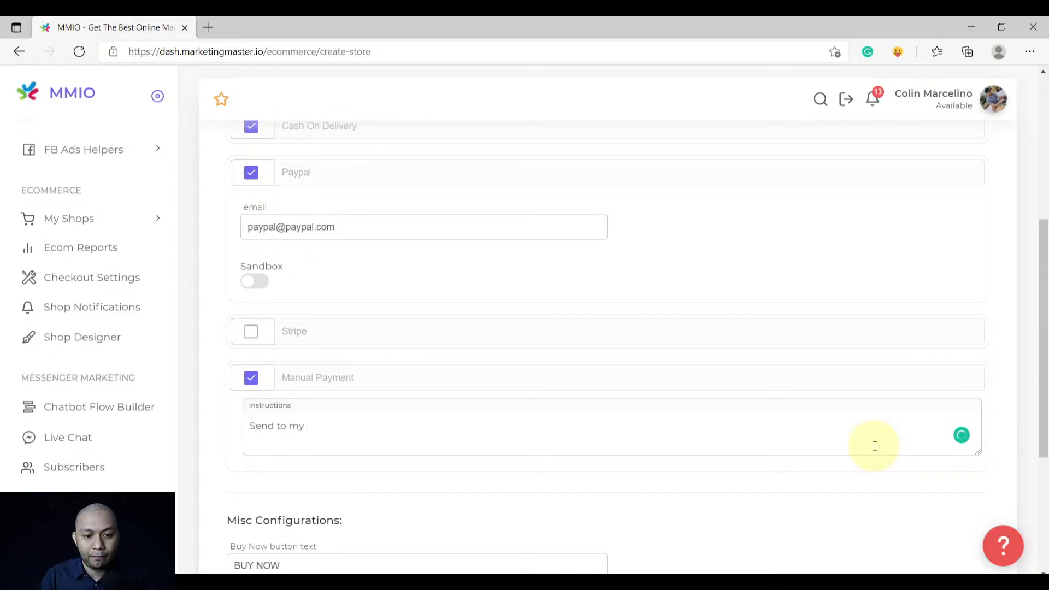
type("Bank a")
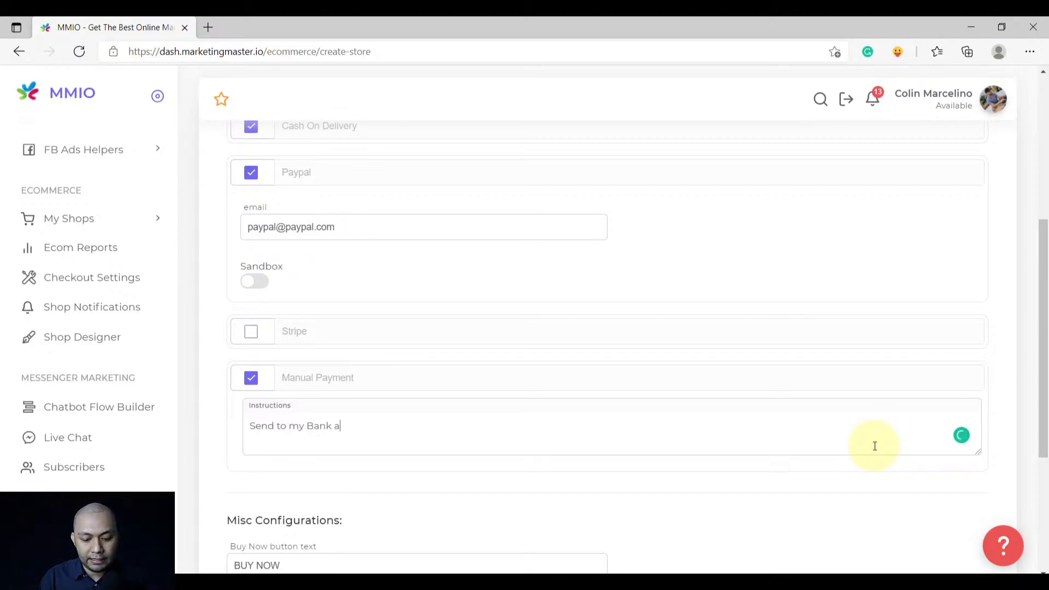
key("BackSpace")
type("accont")
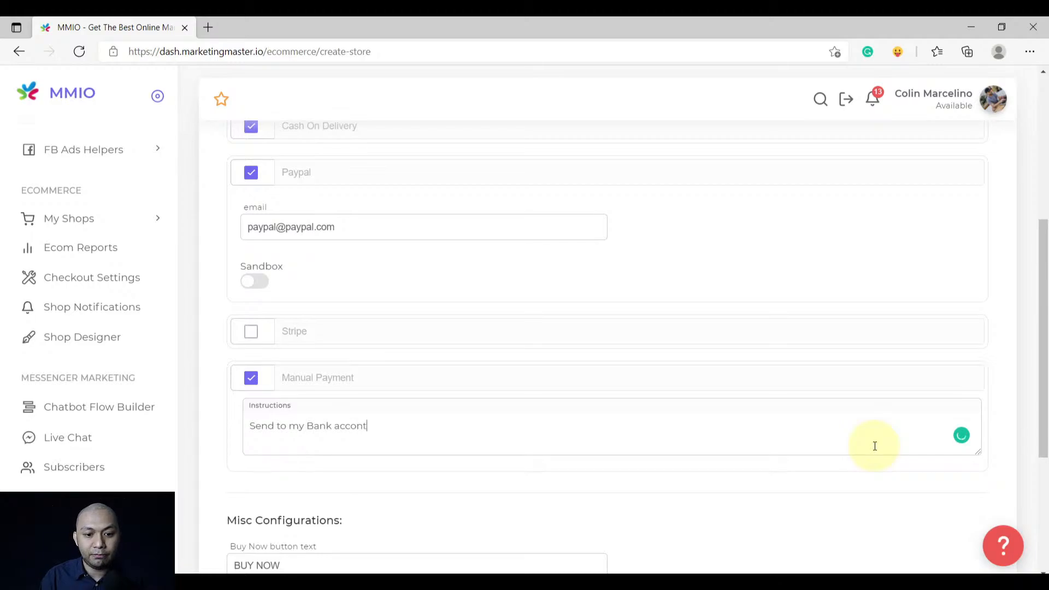
key("BackSpace")
key("BackSpace")
type("unt wit")
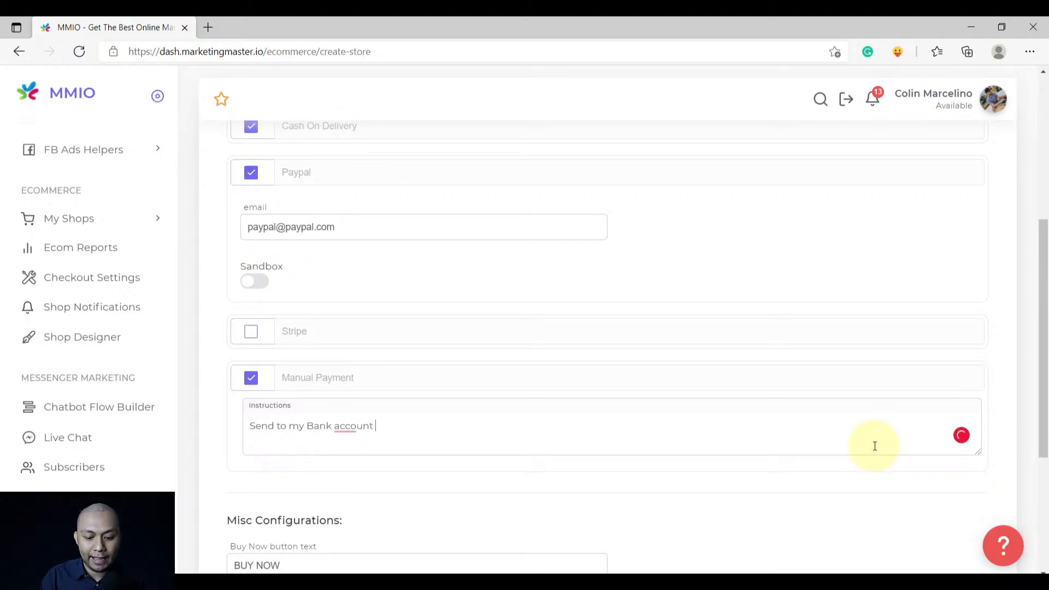
type("h deila")
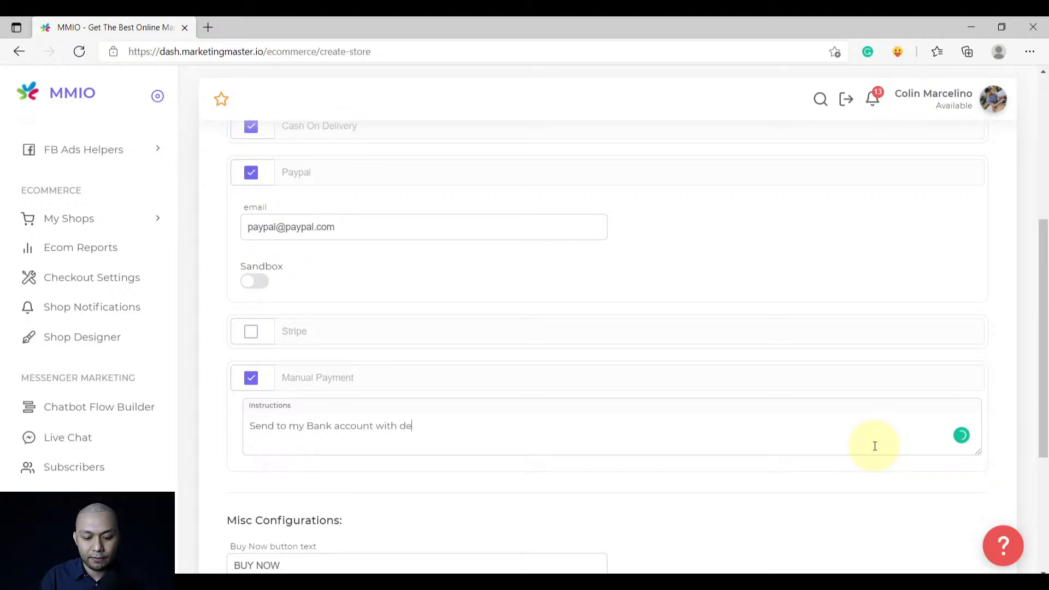
key("BackSpace")
key("BackSpace")
key("BackSpace")
type("tails as")
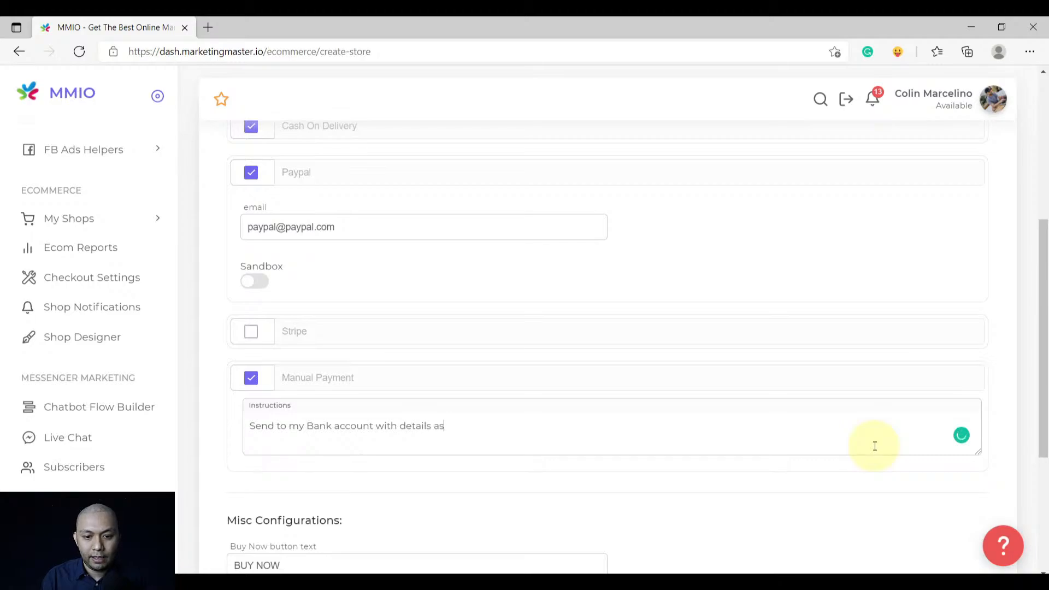
type(" follows:")
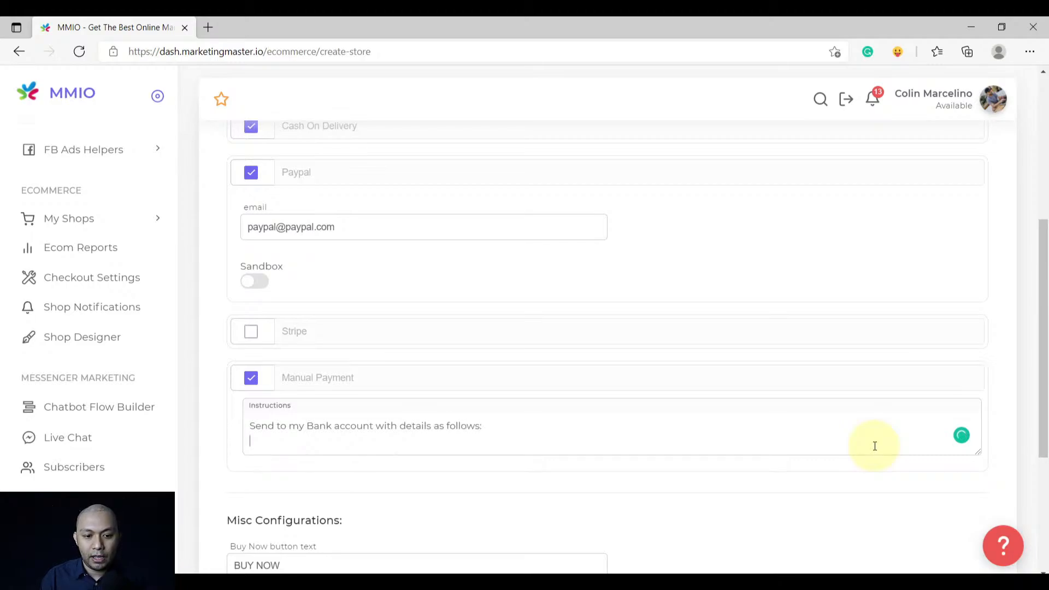
type("Account #")
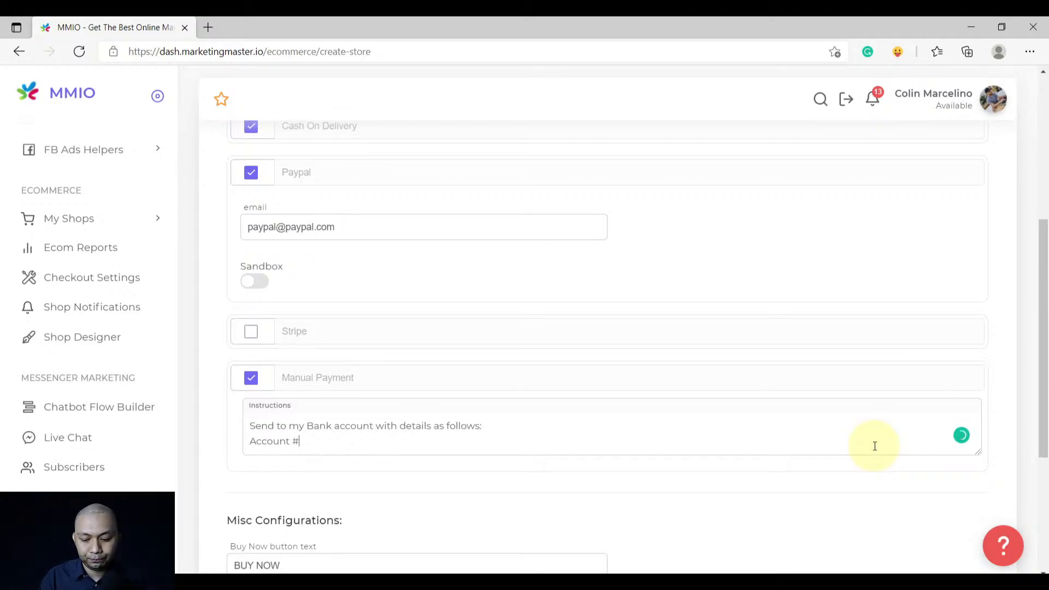
type("#")
key("BackSpace")
type(":")
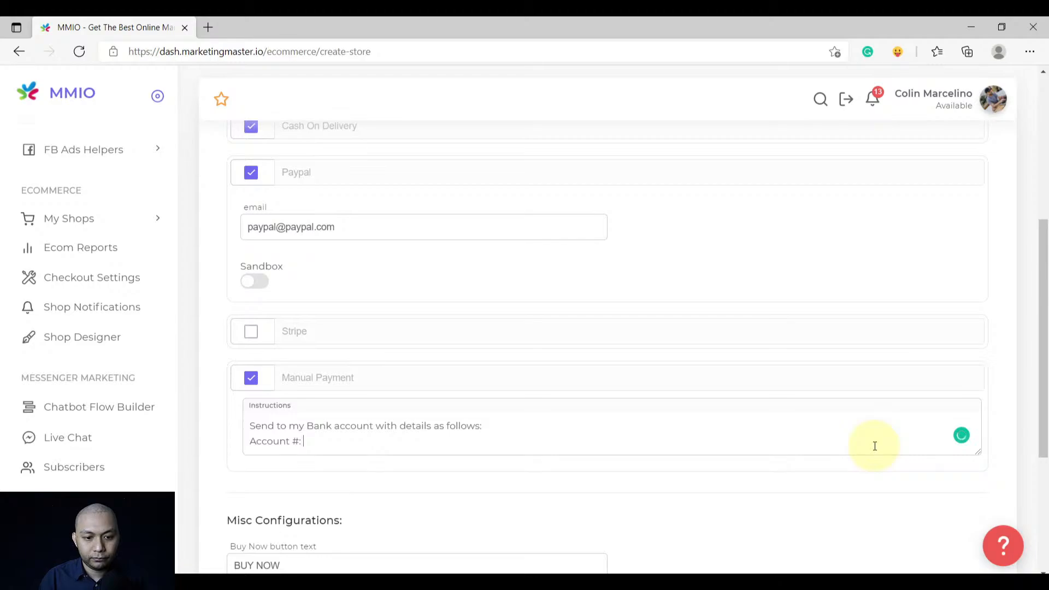
type(" 123123123")
Add lines for the account holder's name and 'Bank: BPI' to the instructions
key("Return")
type("Acc")
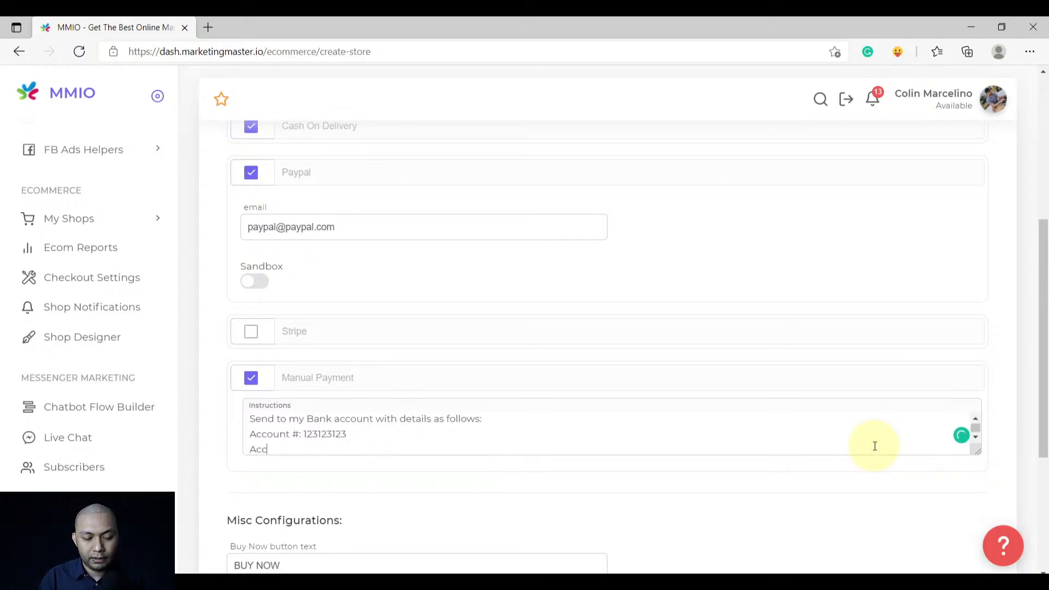
type("ount Name: ")
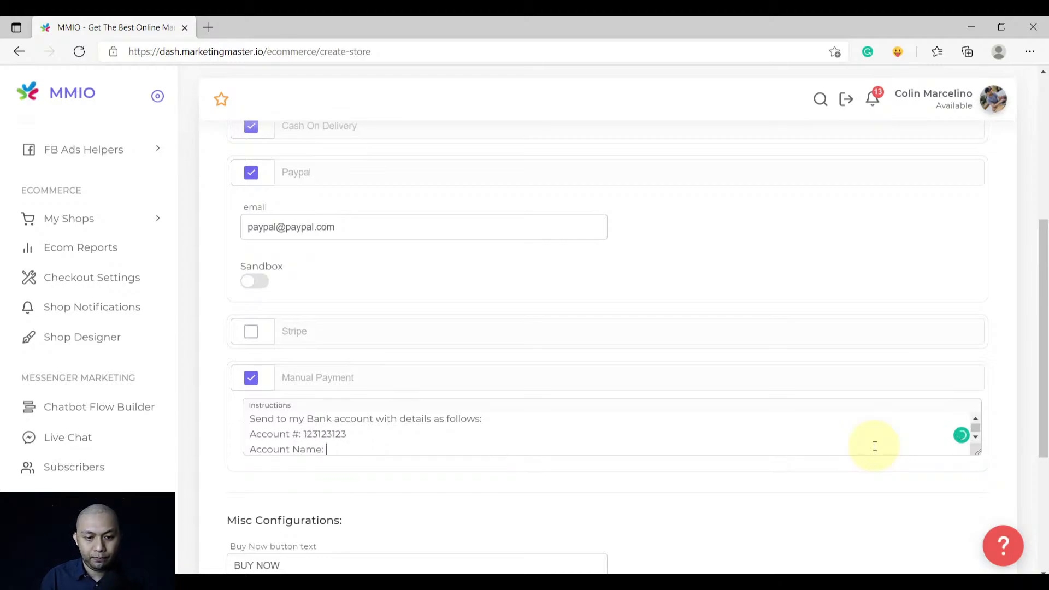
type("Jo")
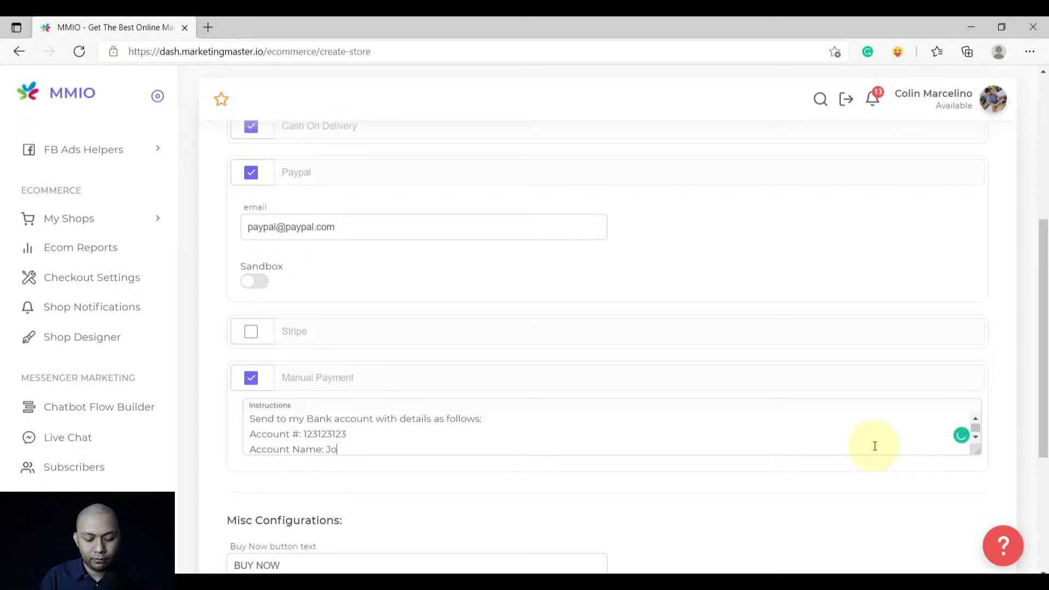
type("hn Doe")
key("Return")
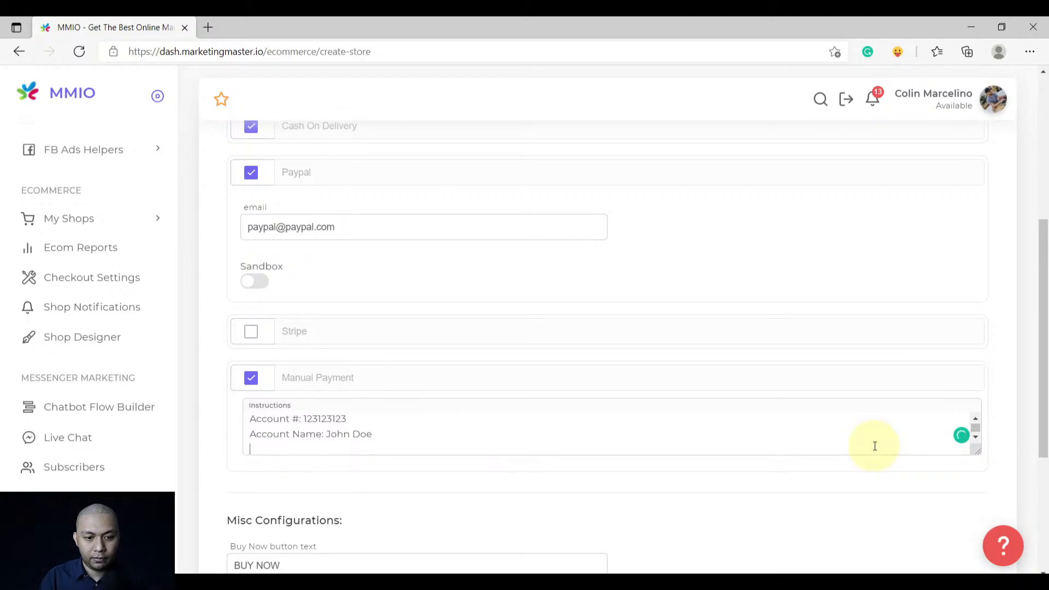
type("Bank")
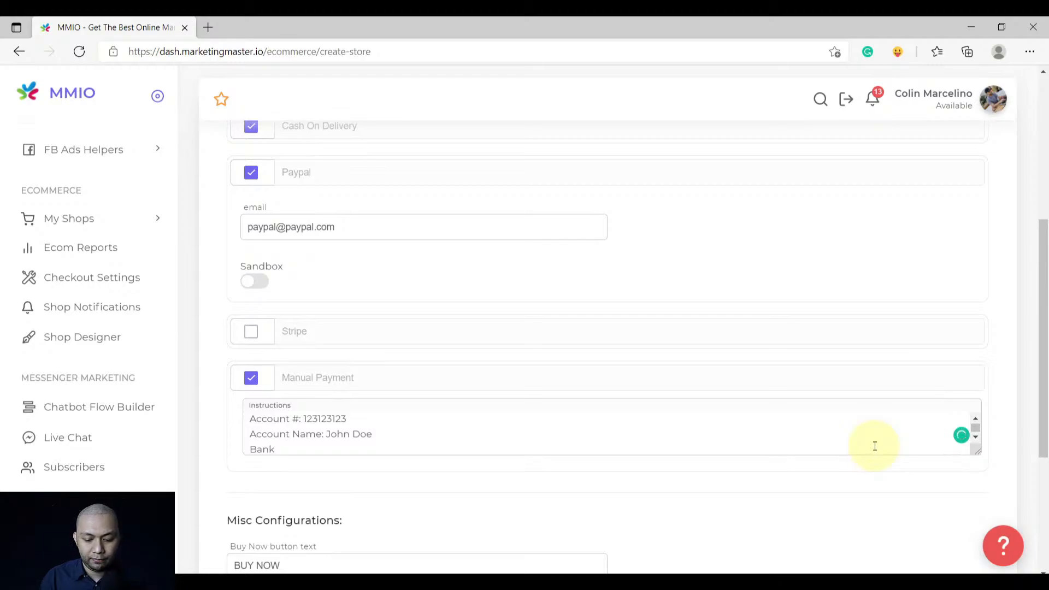
type(": BPI")
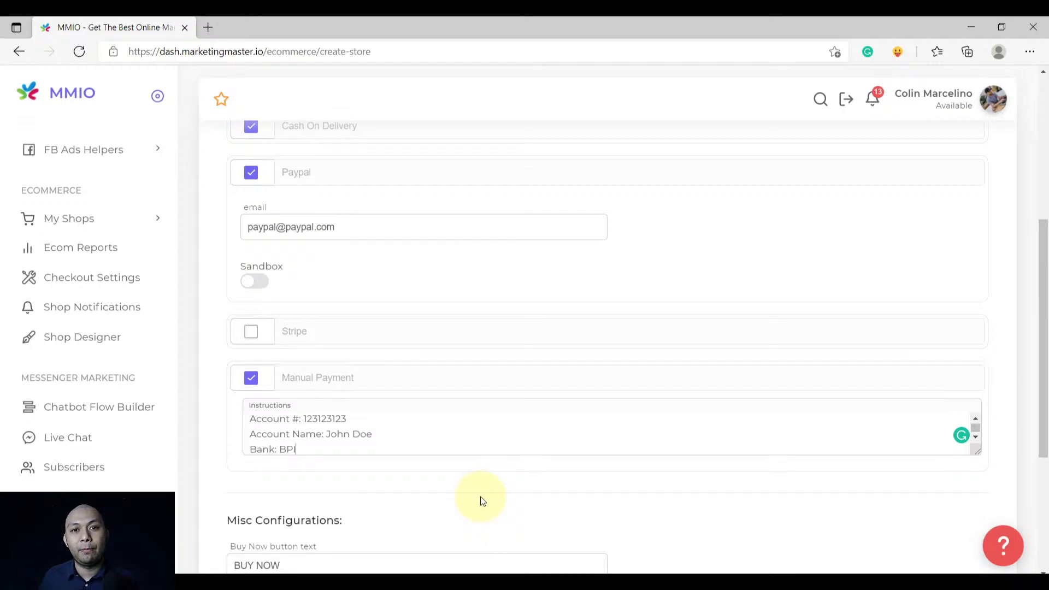
scroll(483, 501, "down", 4)
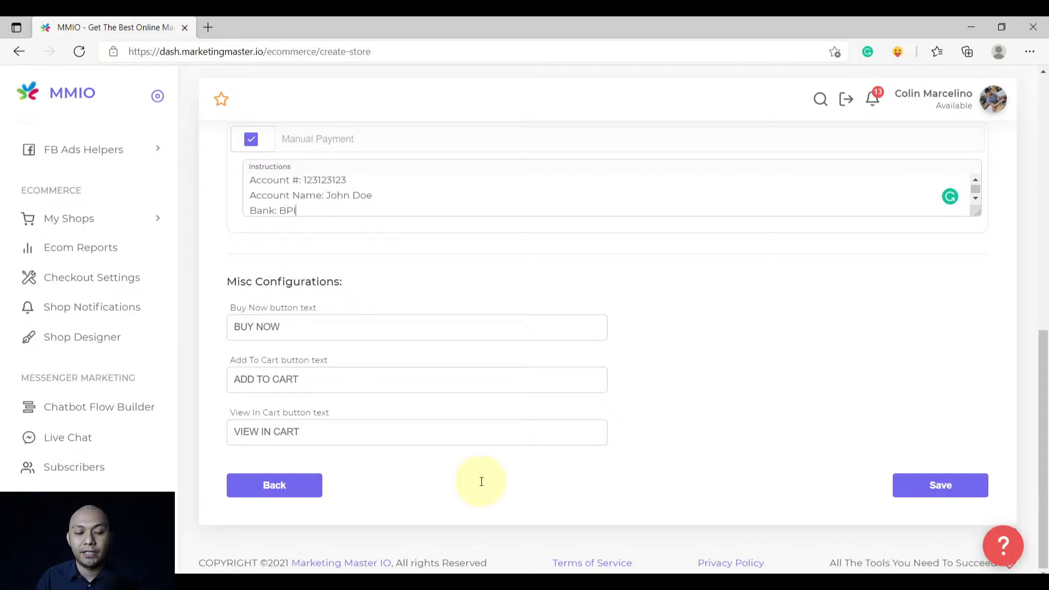
Save the Yuniq E-commerce store and acknowledge the 'Successfully Created Store!' message
left_click(943, 487)
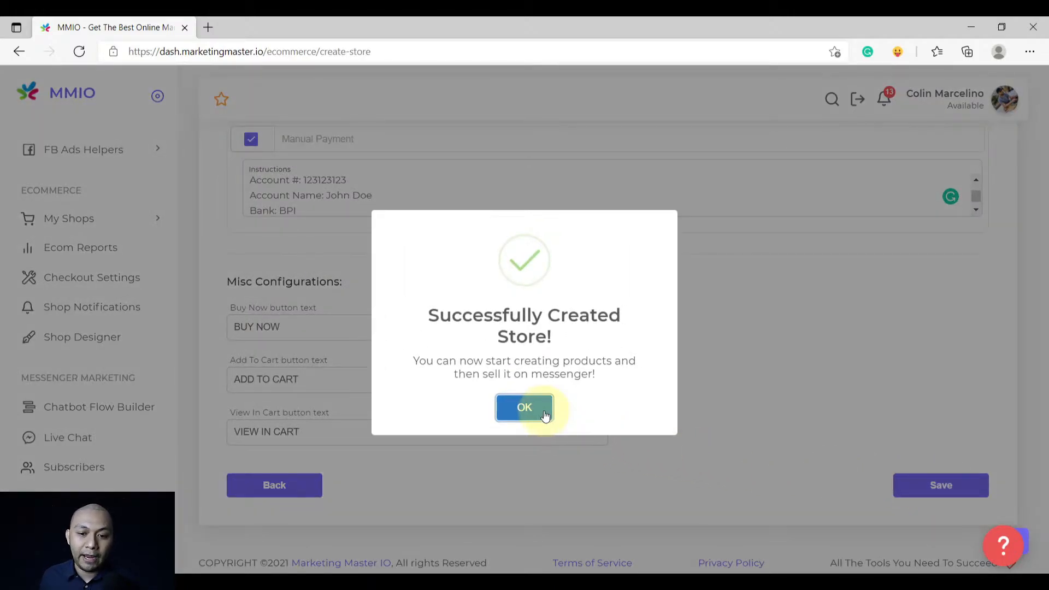
left_click(545, 415)
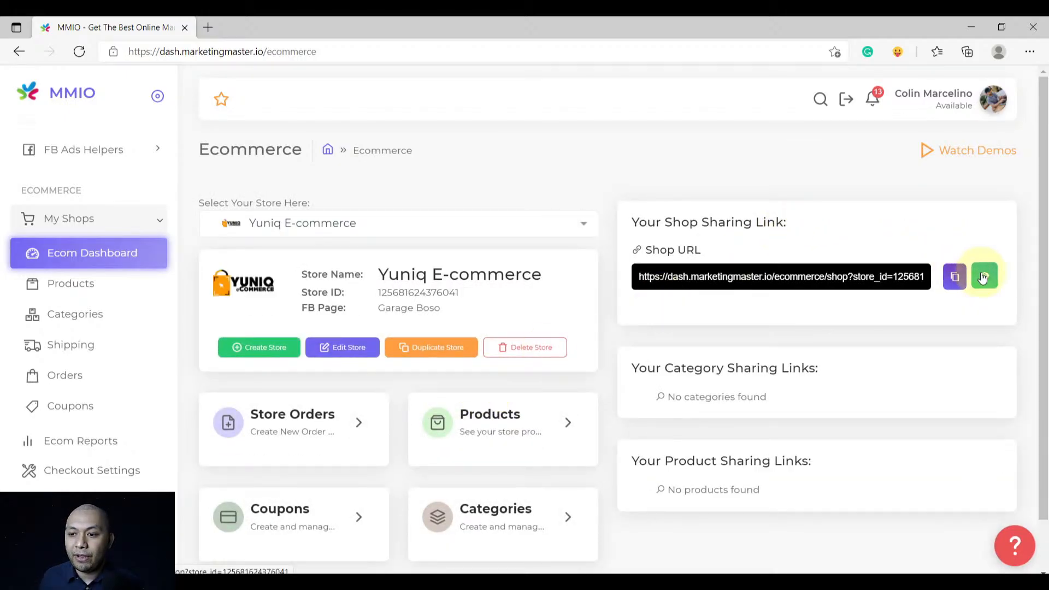
Copy the shop URL and load the Yuniq eCommerce storefront in a new browser tab
left_click(955, 276)
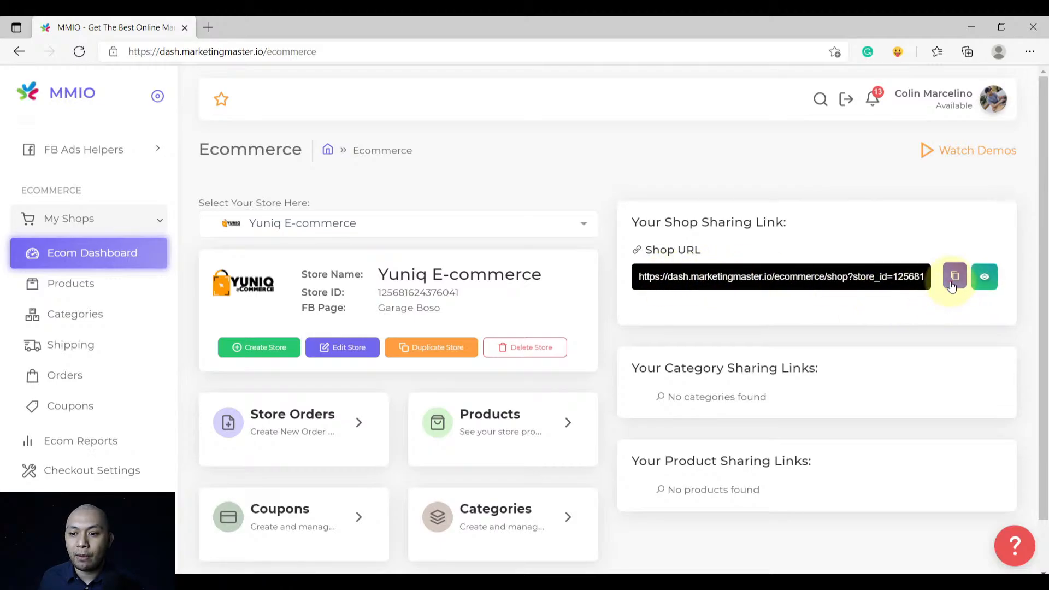
left_click(953, 285)
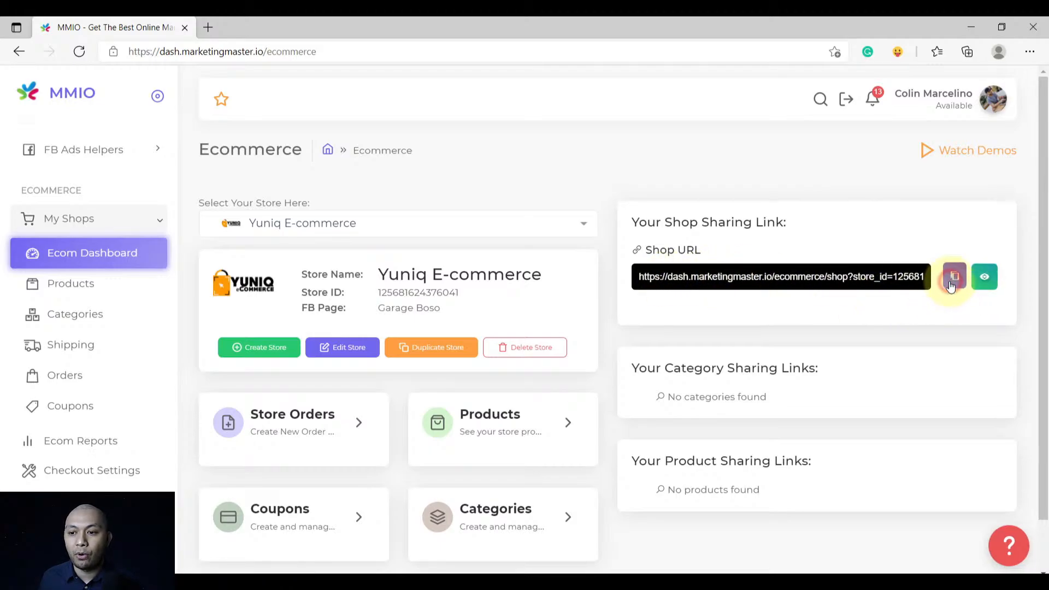
left_click(210, 28)
key("ctrl+v")
key("Return")
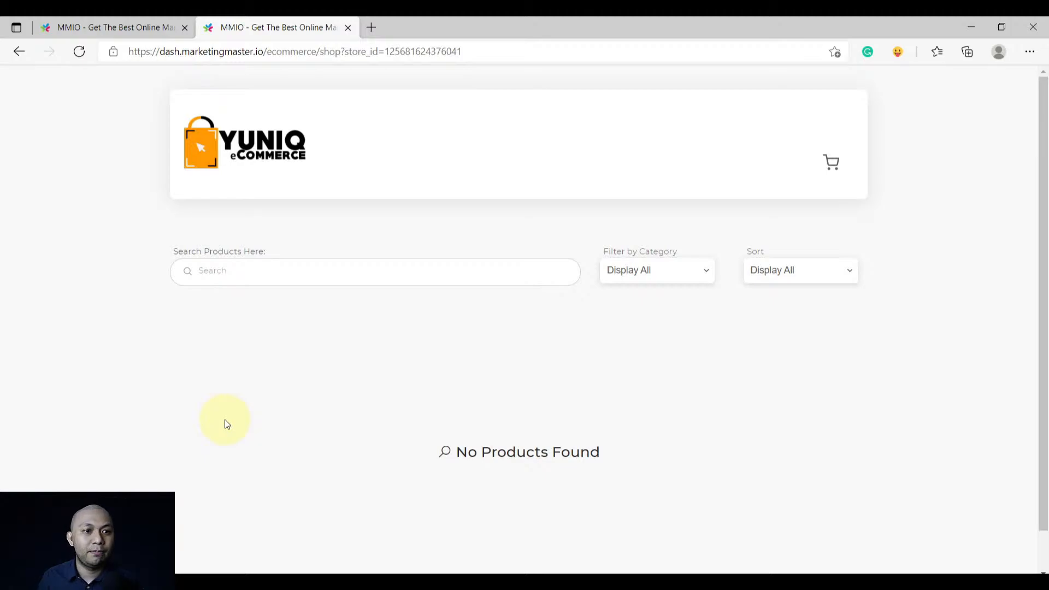
Switch back to the first tab showing the Yuniq E-commerce dashboard
left_click(82, 27)
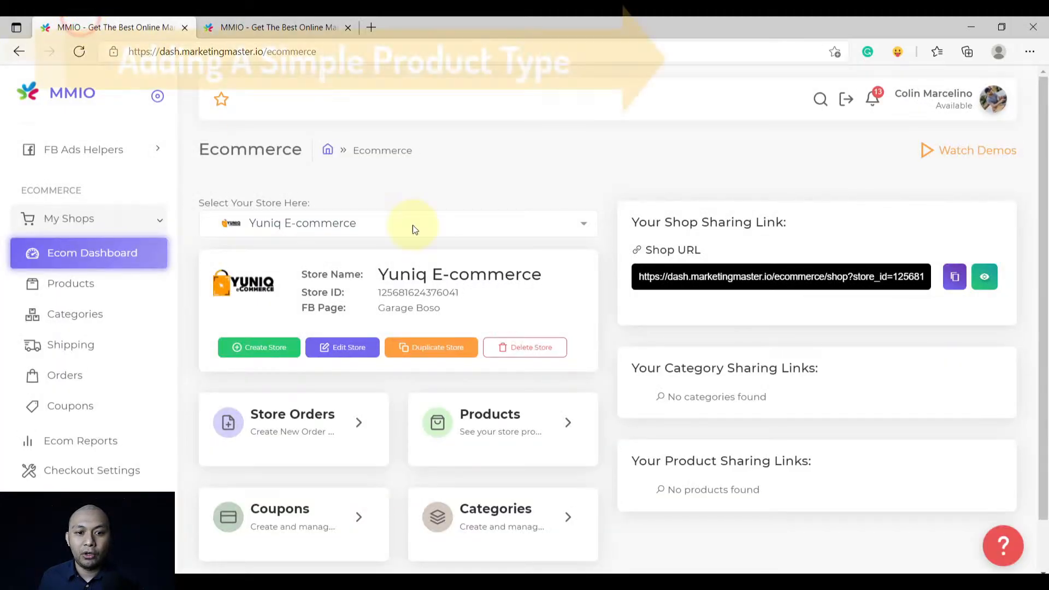
From the Products list, start a new product and begin choosing its product image
scroll(546, 331, "down", 1)
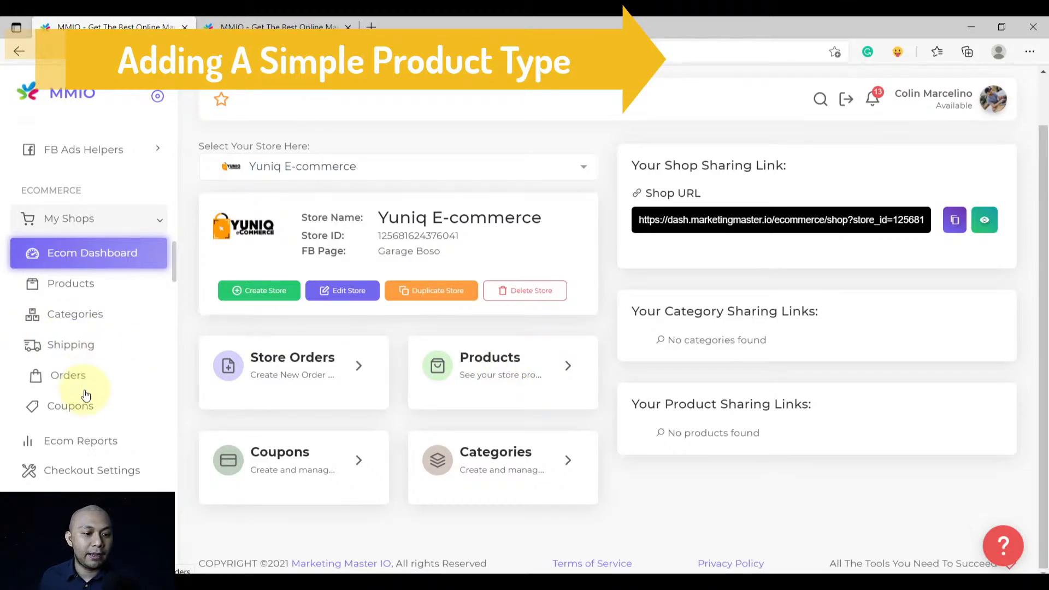
left_click(83, 290)
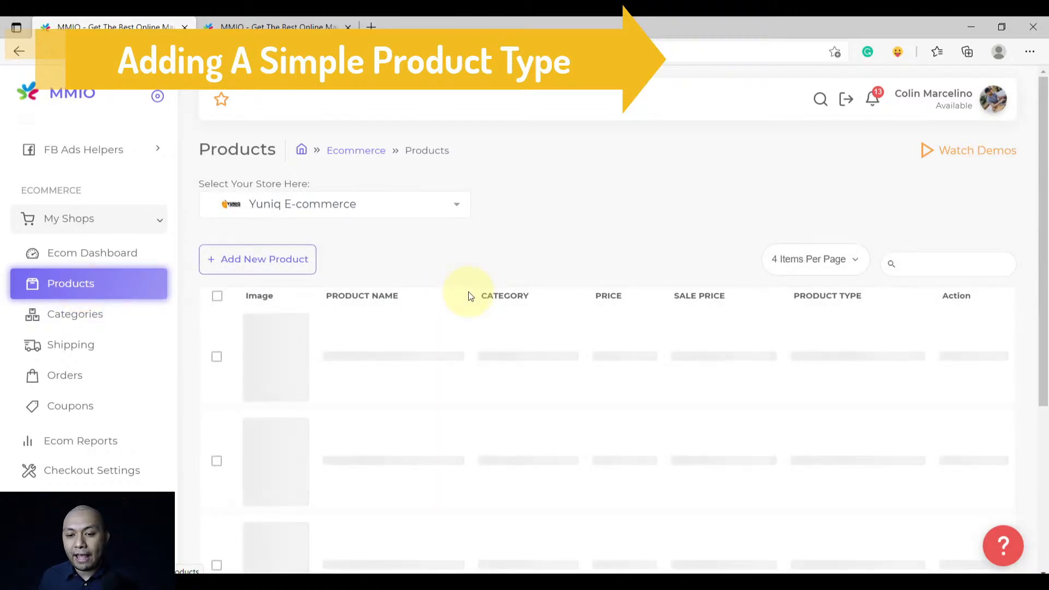
left_click(257, 271)
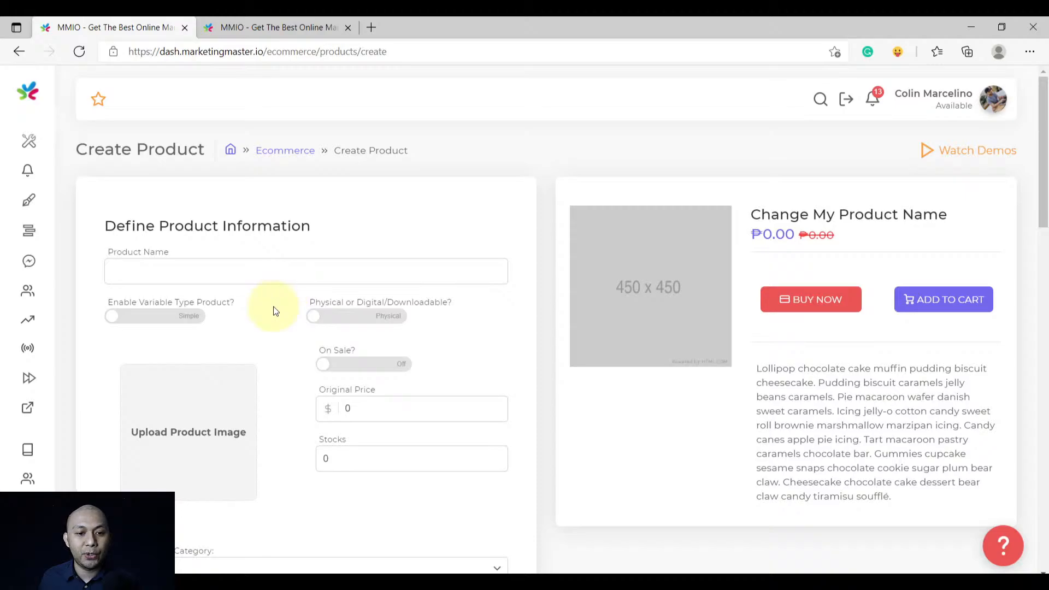
left_click(204, 392)
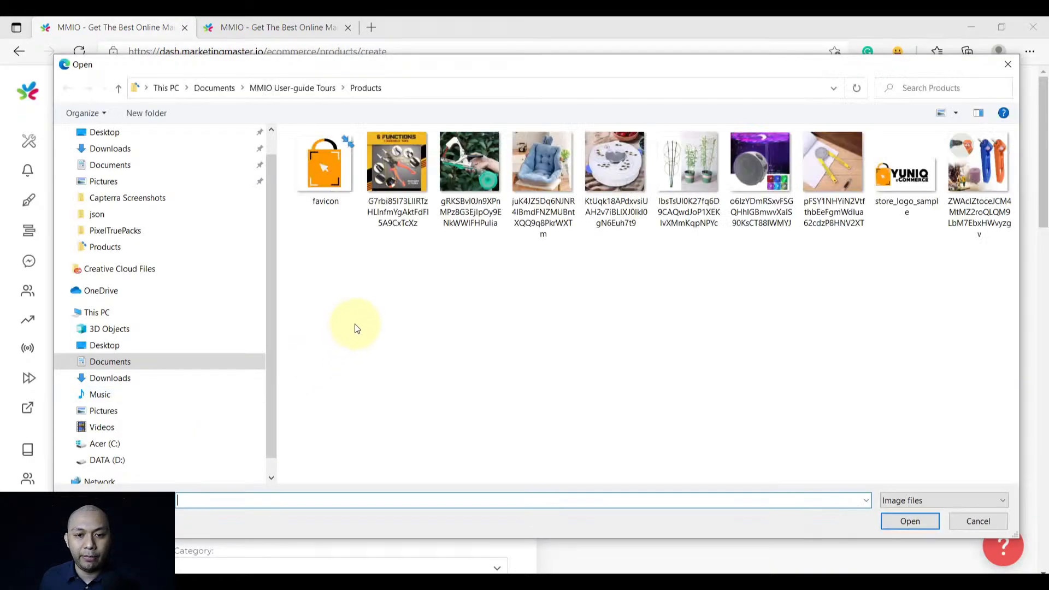
Upload the second image file and name the product '6-in-1 Universal Hand Tool'
left_click(389, 181)
double_click(389, 178)
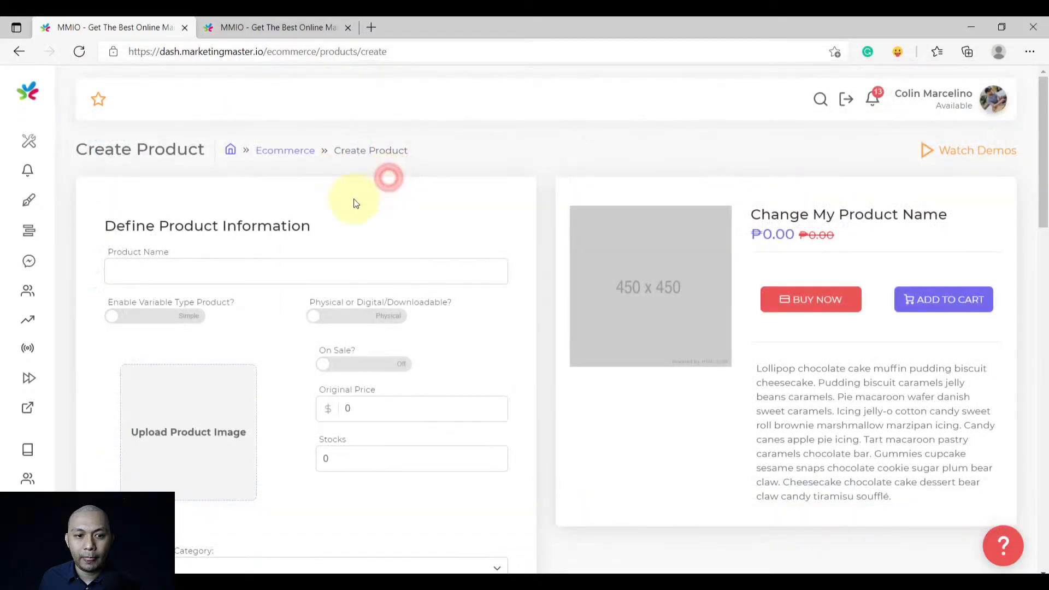
left_click(239, 271)
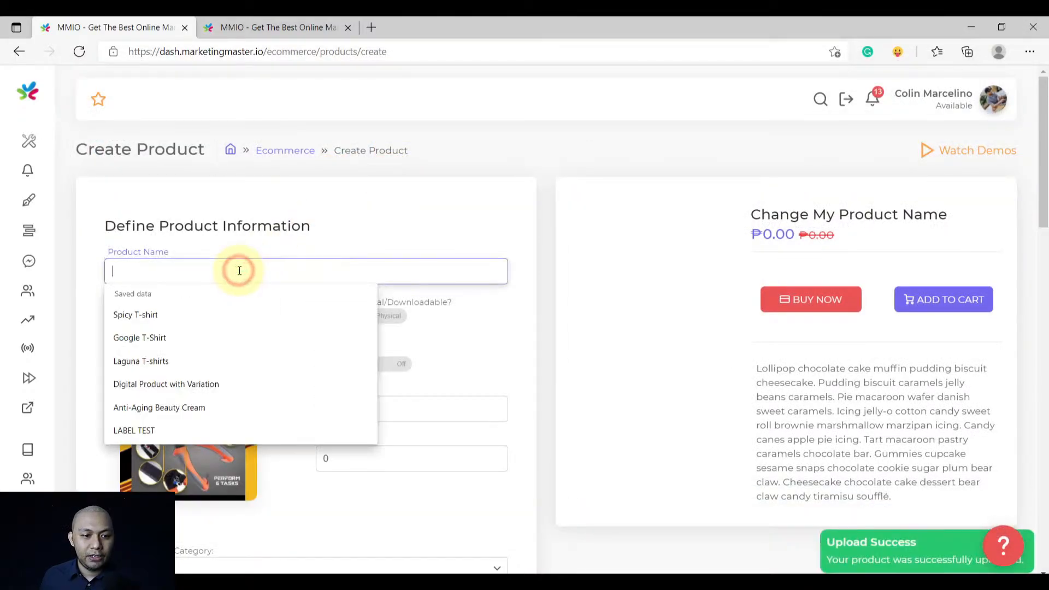
left_click(370, 272)
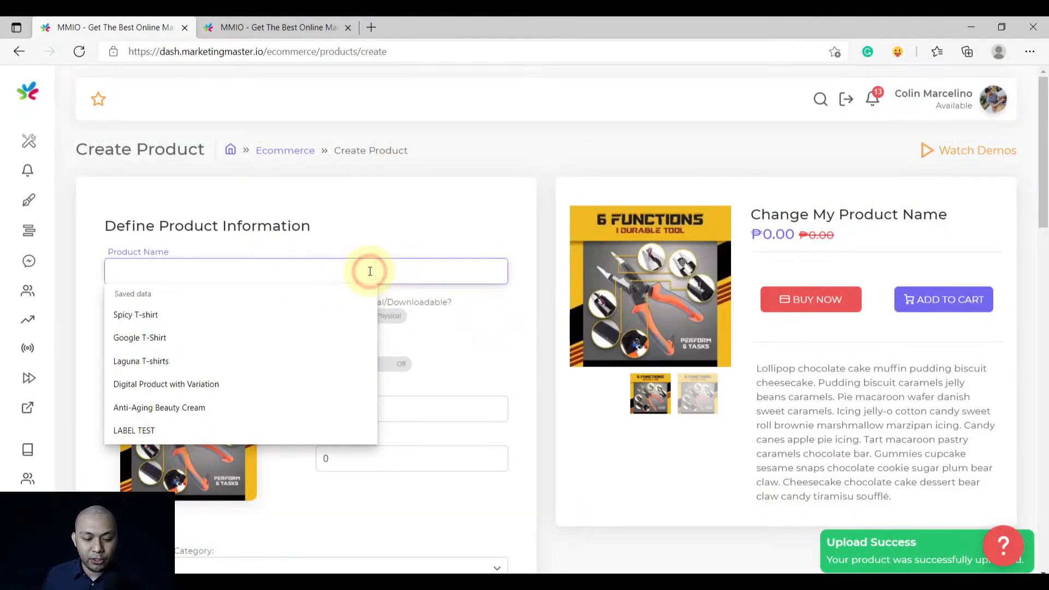
type("^")
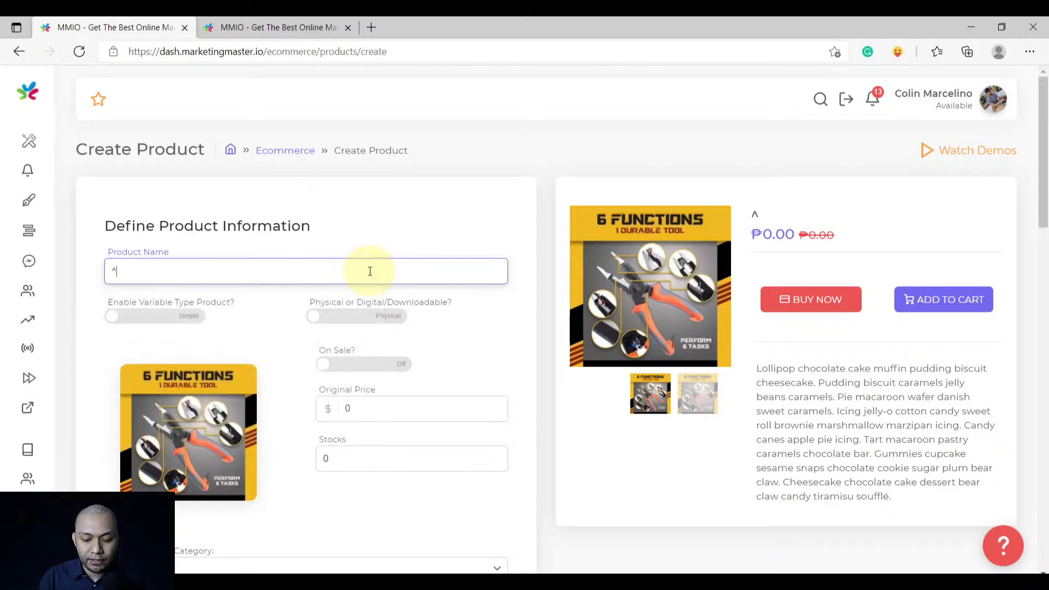
type("-in-1 Universa")
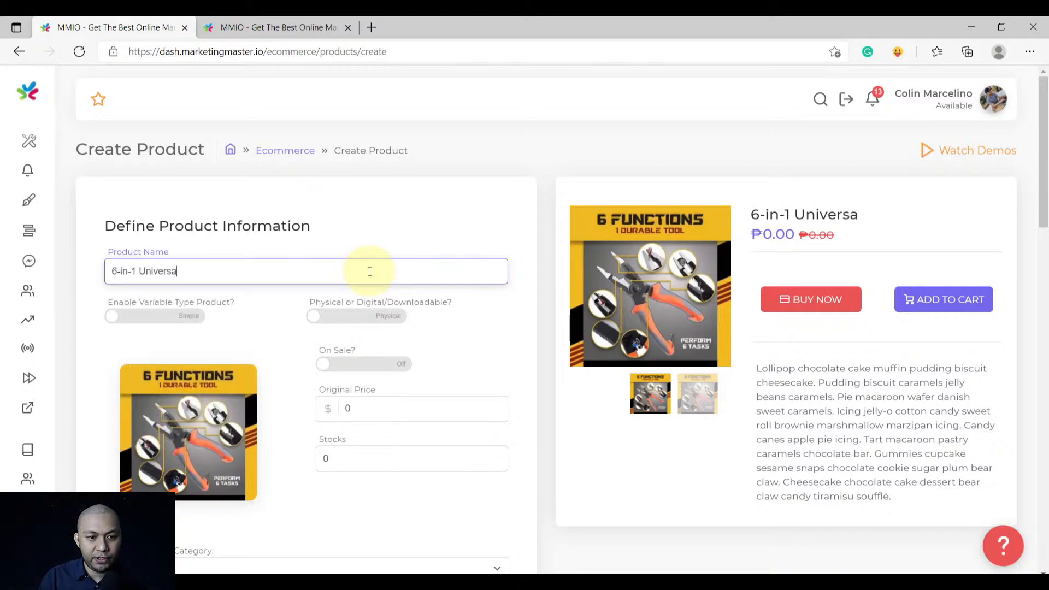
type("l Tools")
key("BackSpace")
key("BackSpace")
key("BackSpace")
key("BackSpace")
key("BackSpace")
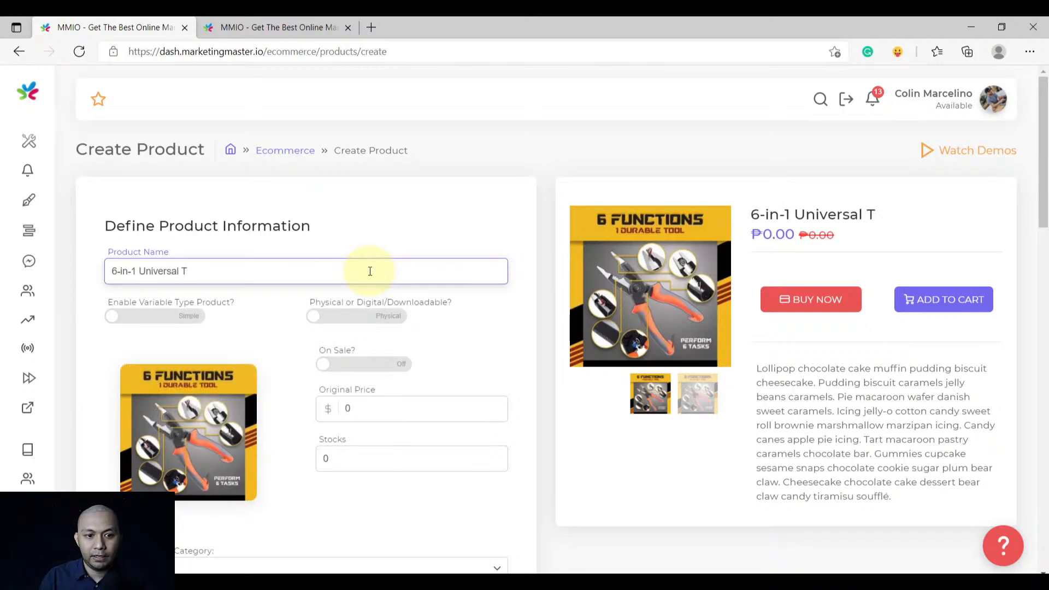
type("Hand")
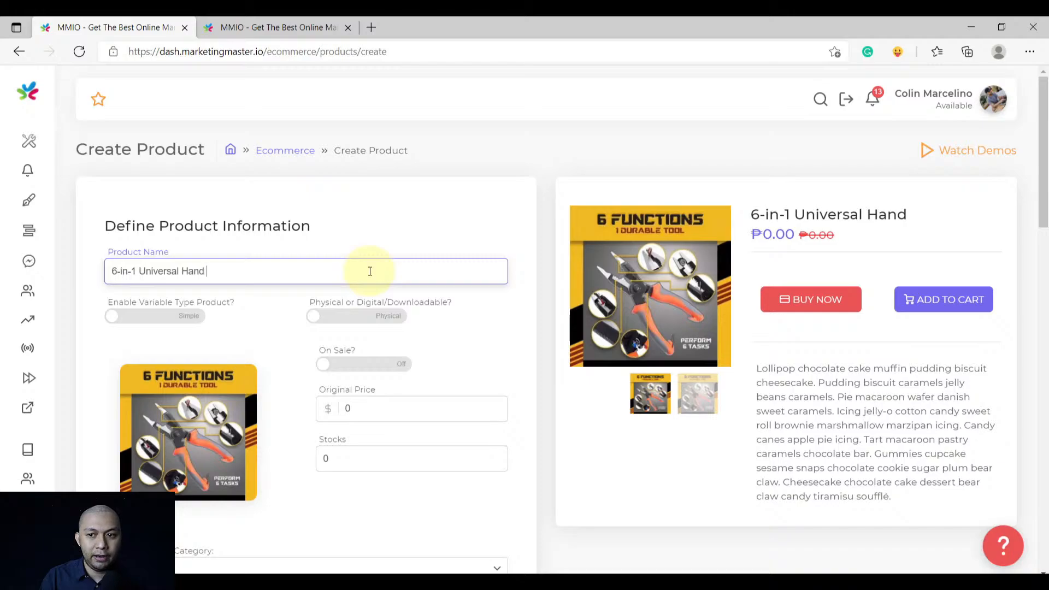
type(" Tool")
scroll(272, 329, "down", 1)
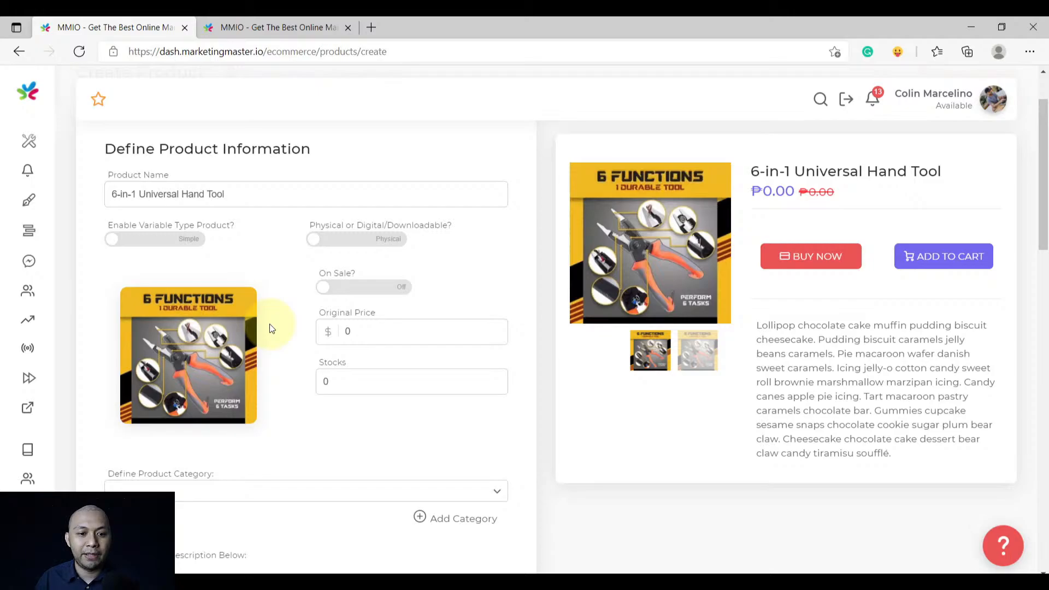
Set the original price to 250 and put the product on sale at 199
left_click(349, 331)
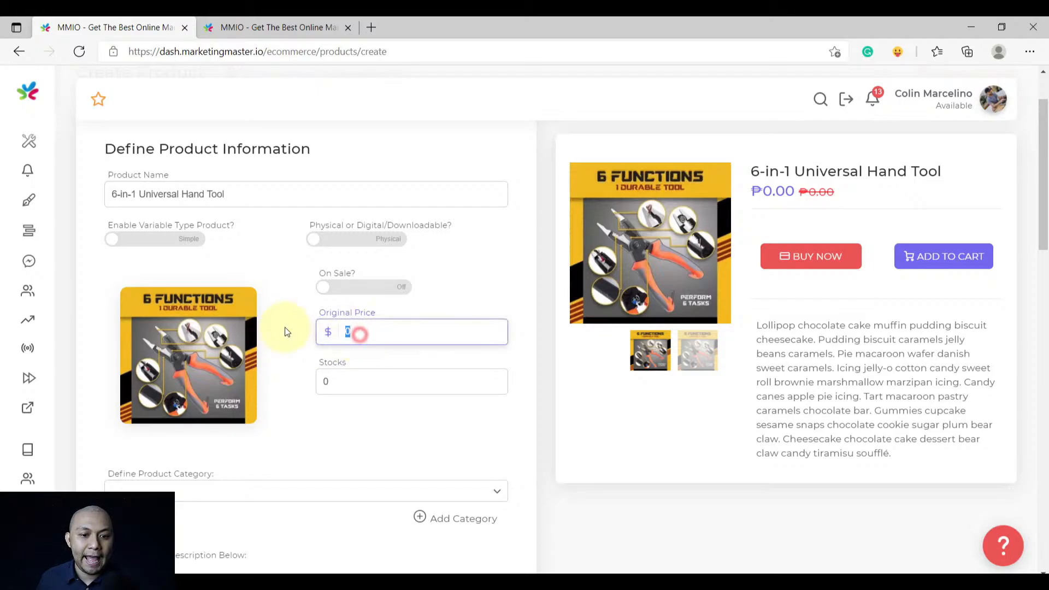
type("250")
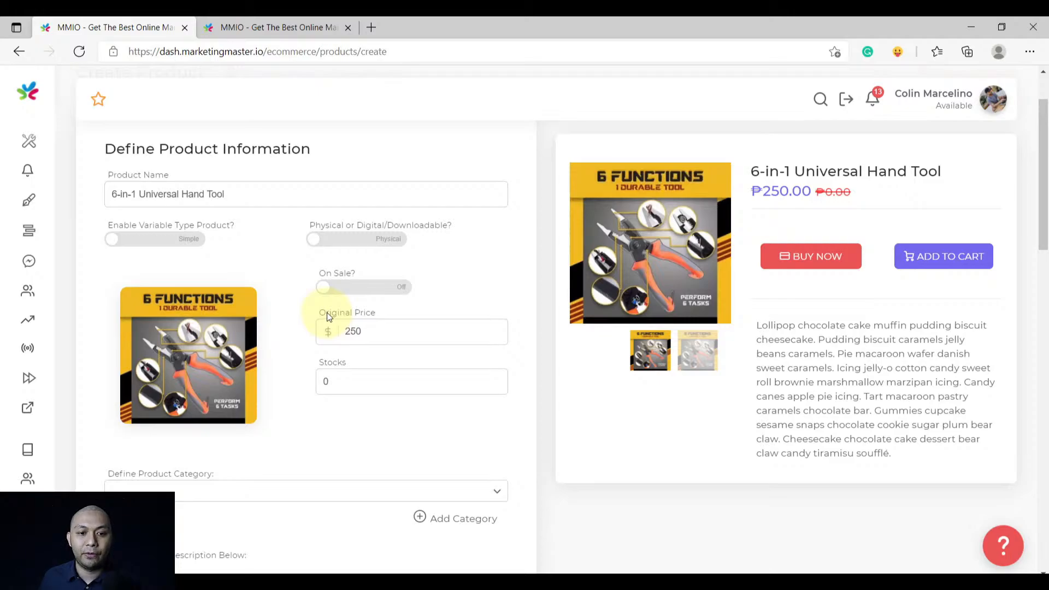
left_click(360, 293)
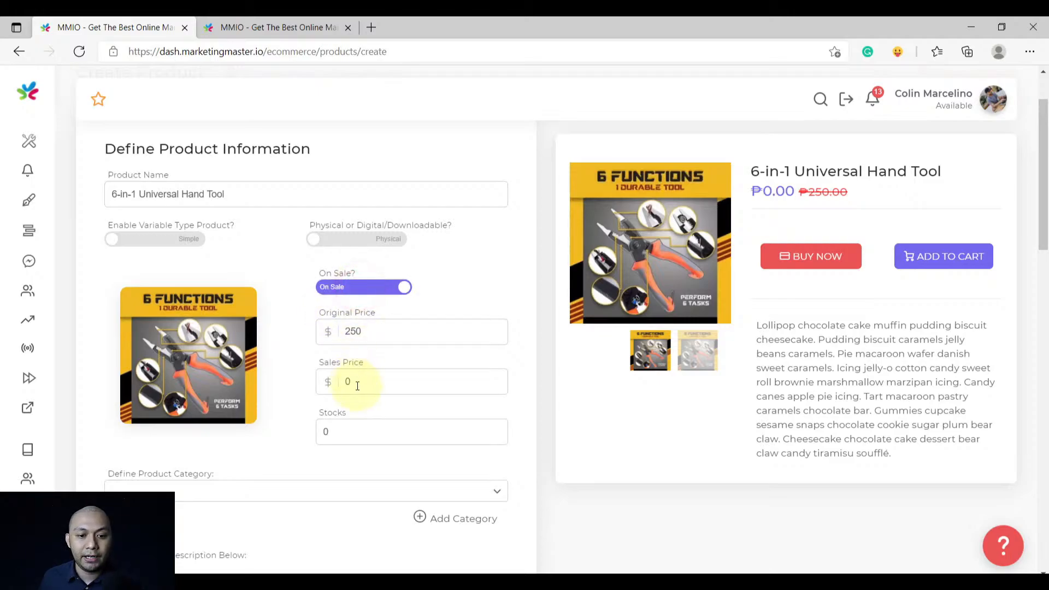
left_click(365, 383)
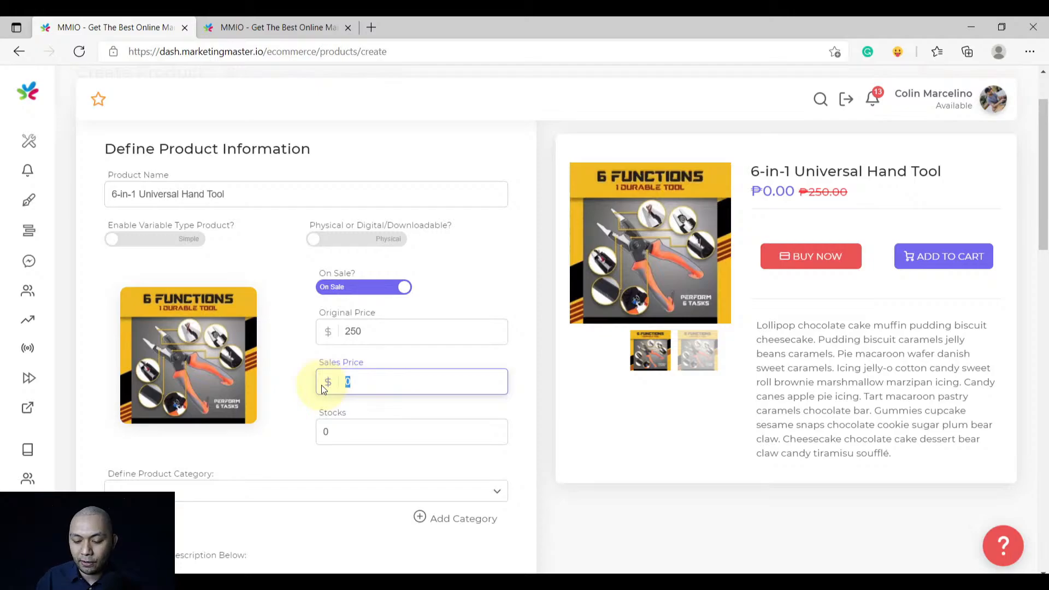
type("199")
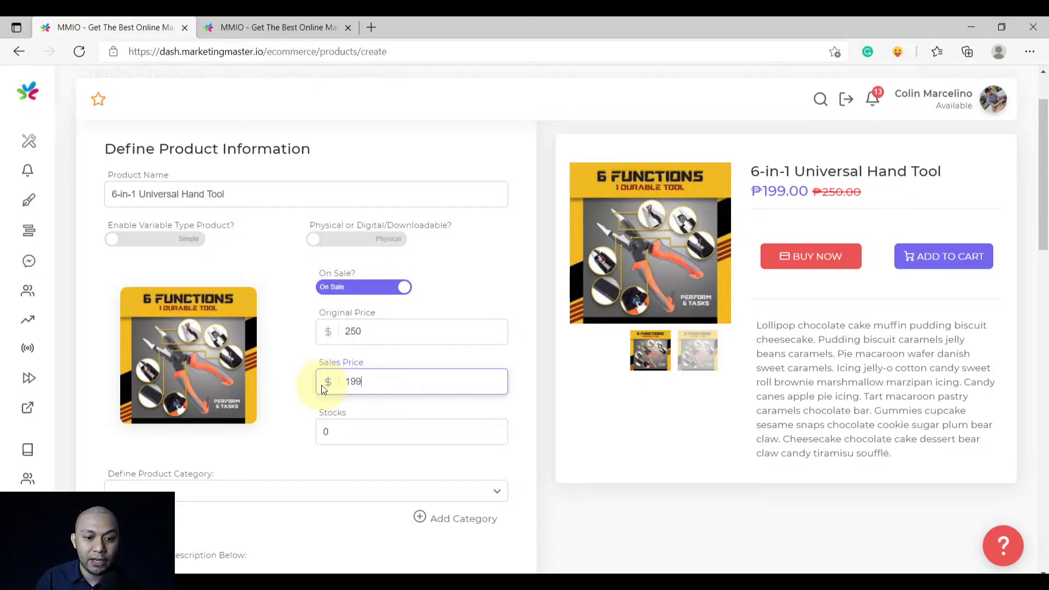
left_click(297, 382)
scroll(296, 383, "down", 3)
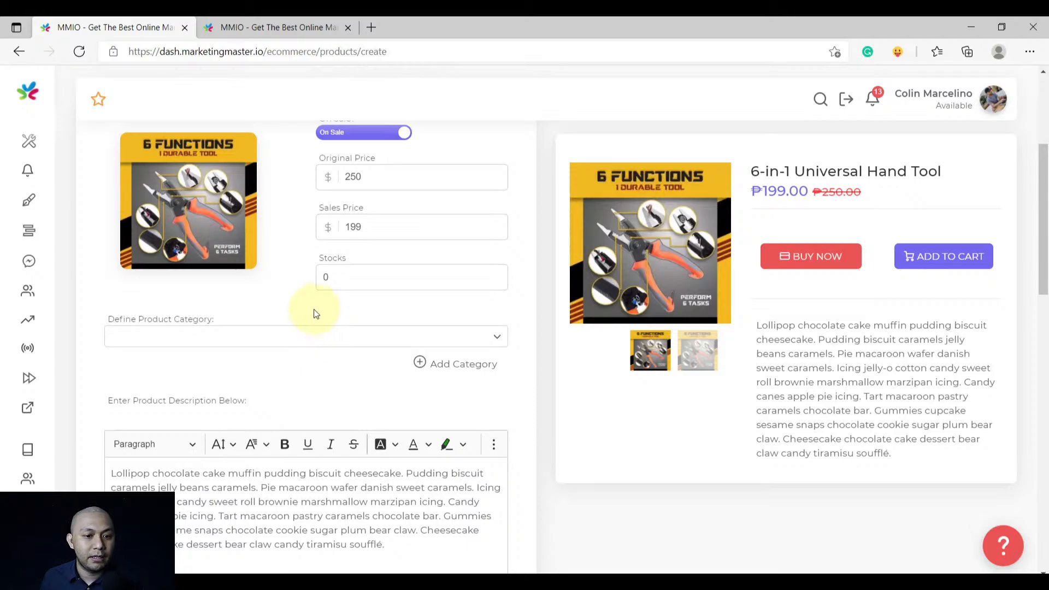
Set the product's stock quantity to 50
left_click(355, 277)
key("BackSpace")
type("50")
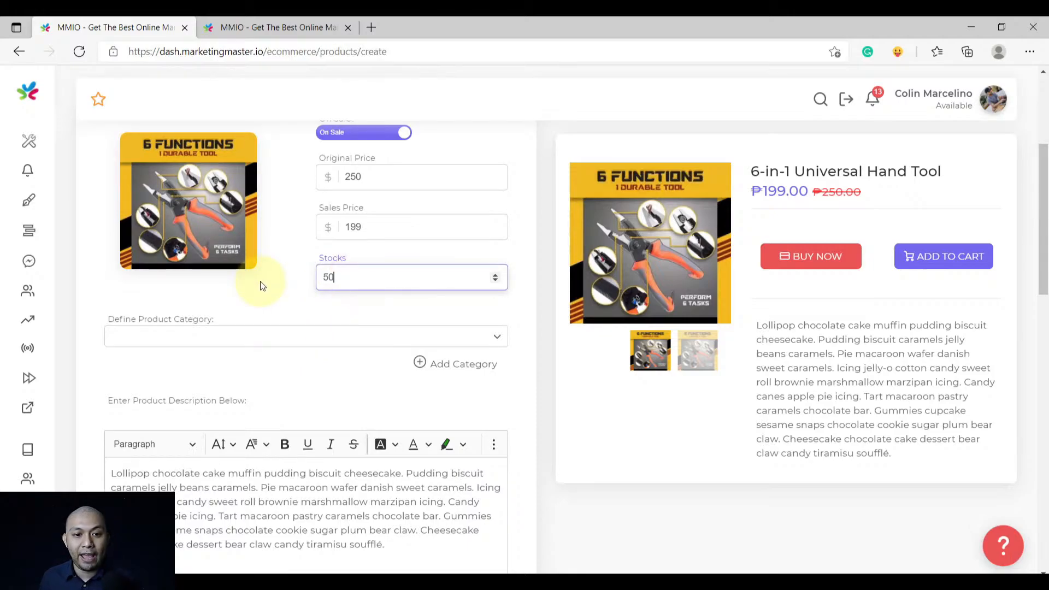
left_click(267, 286)
scroll(268, 306, "down", 1)
scroll(270, 322, "up", 1)
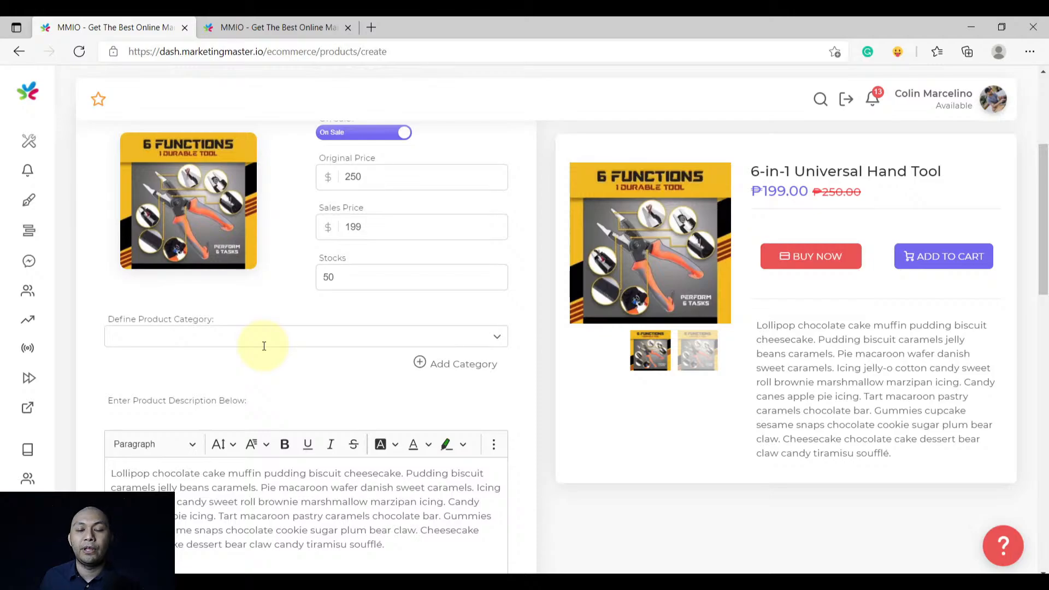
left_click(462, 365)
Add a 'Tool' category and select it in Define Product Category
left_click(840, 157)
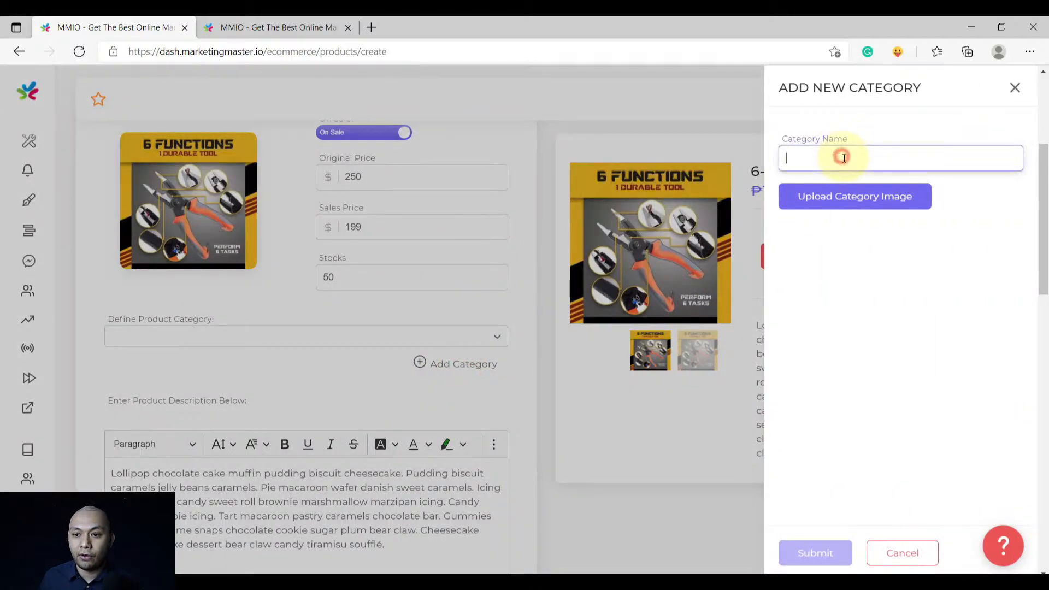
type("Tool")
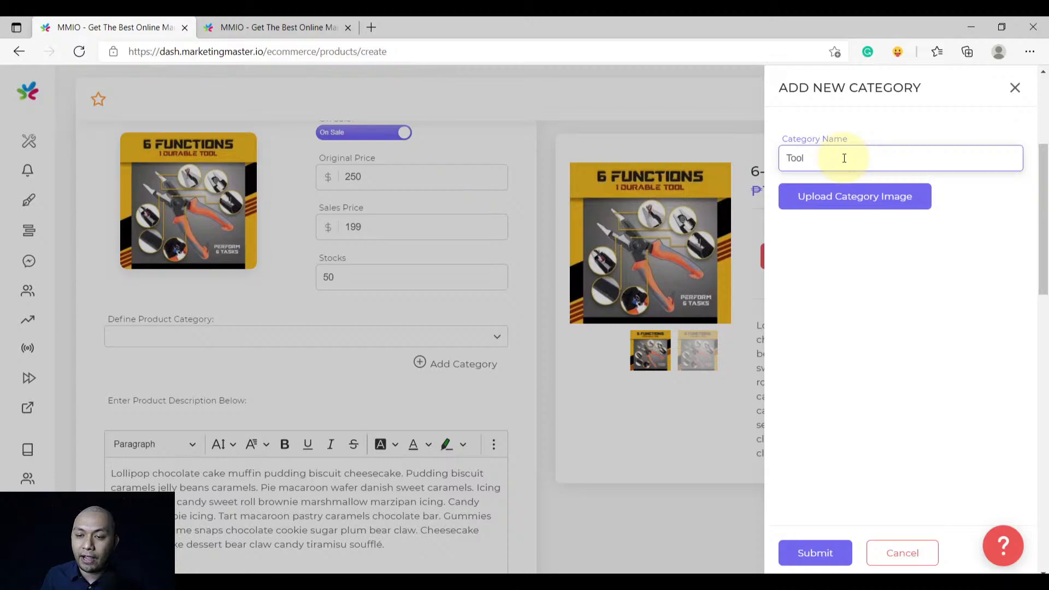
left_click(819, 552)
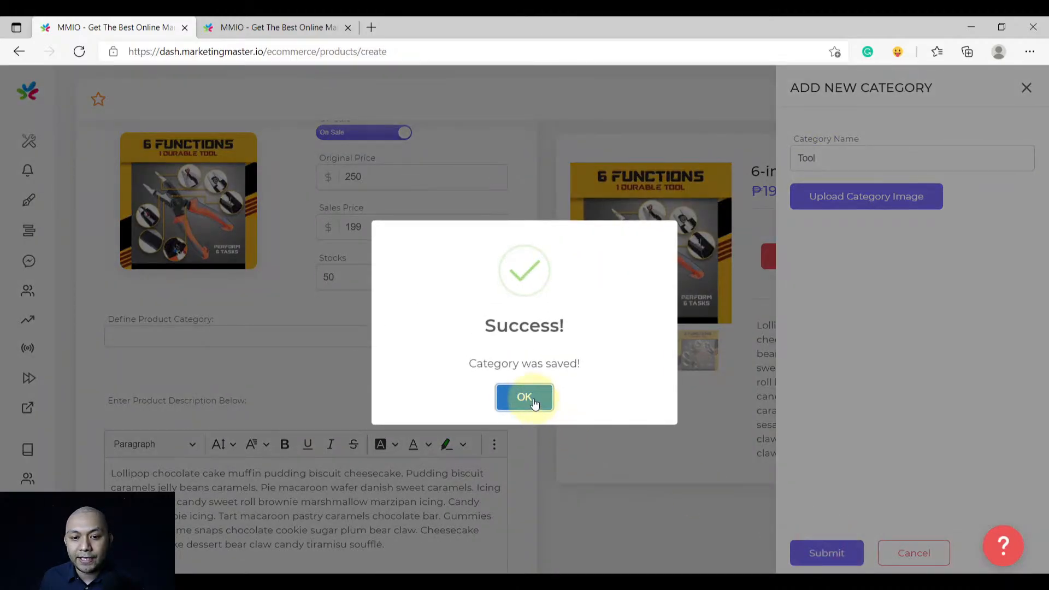
left_click(533, 404)
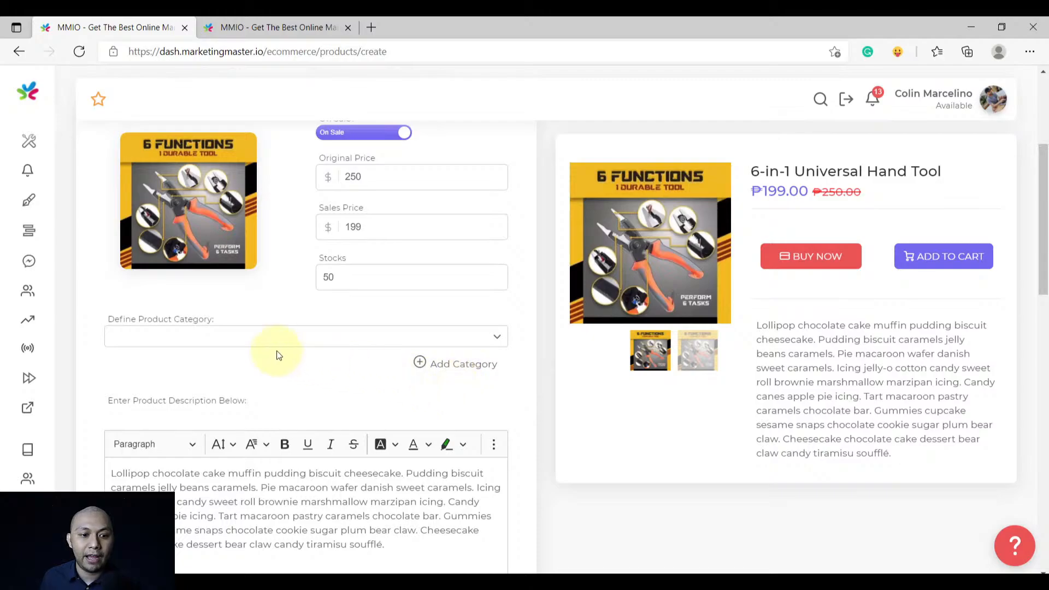
left_click(250, 332)
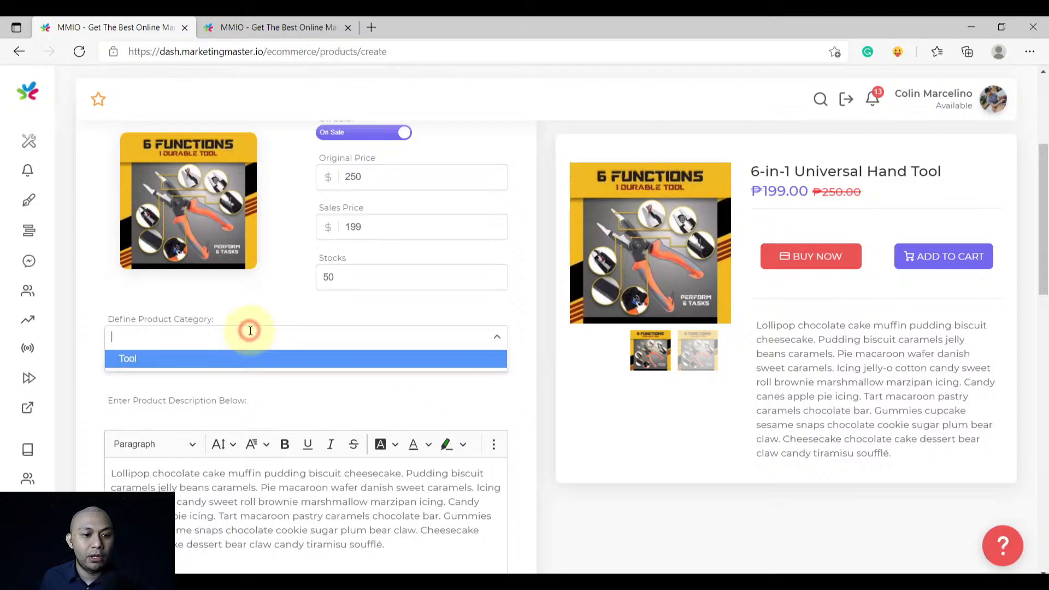
left_click(221, 361)
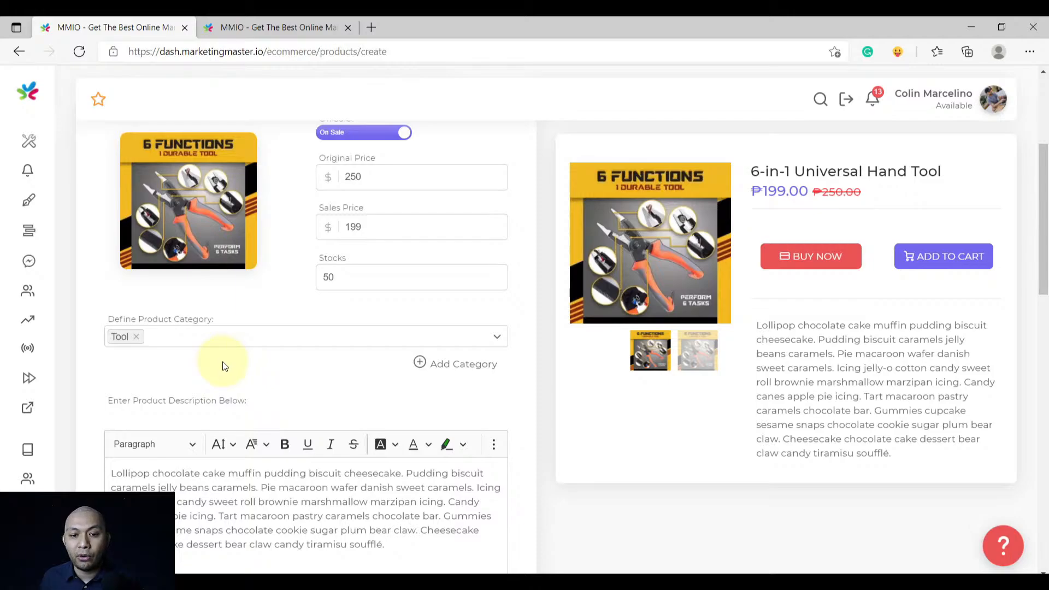
scroll(225, 364, "down", 4)
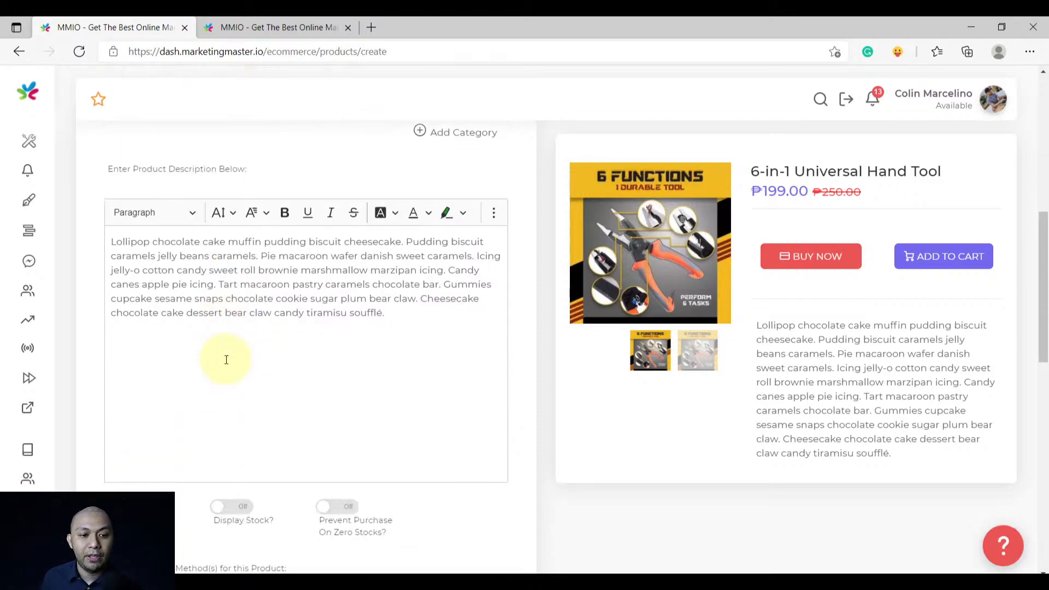
Paste a YouTube link after the description to embed the video, then start a shipping method
left_click(407, 313)
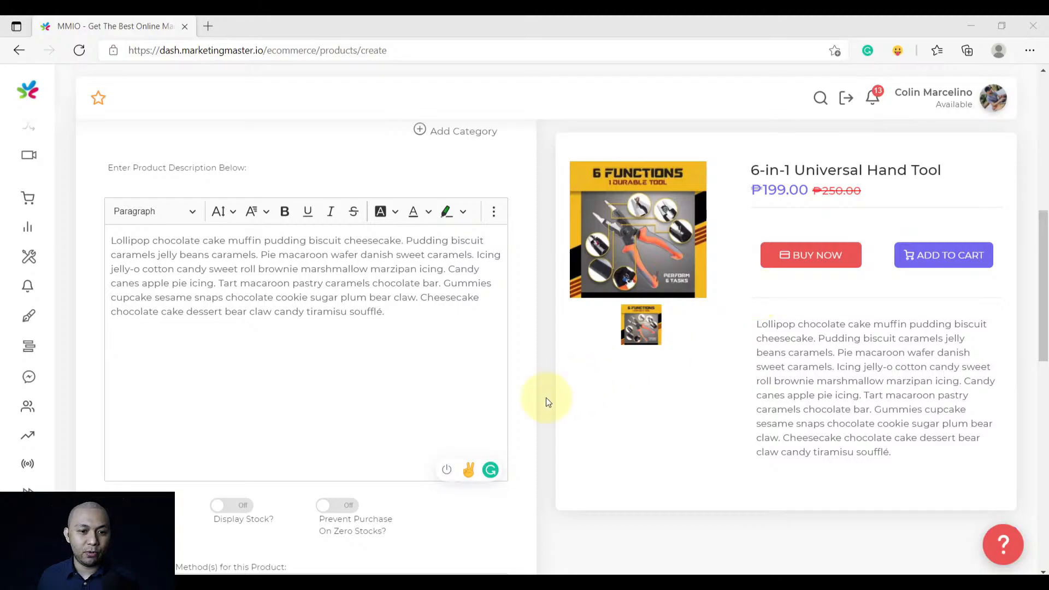
left_click(360, 352)
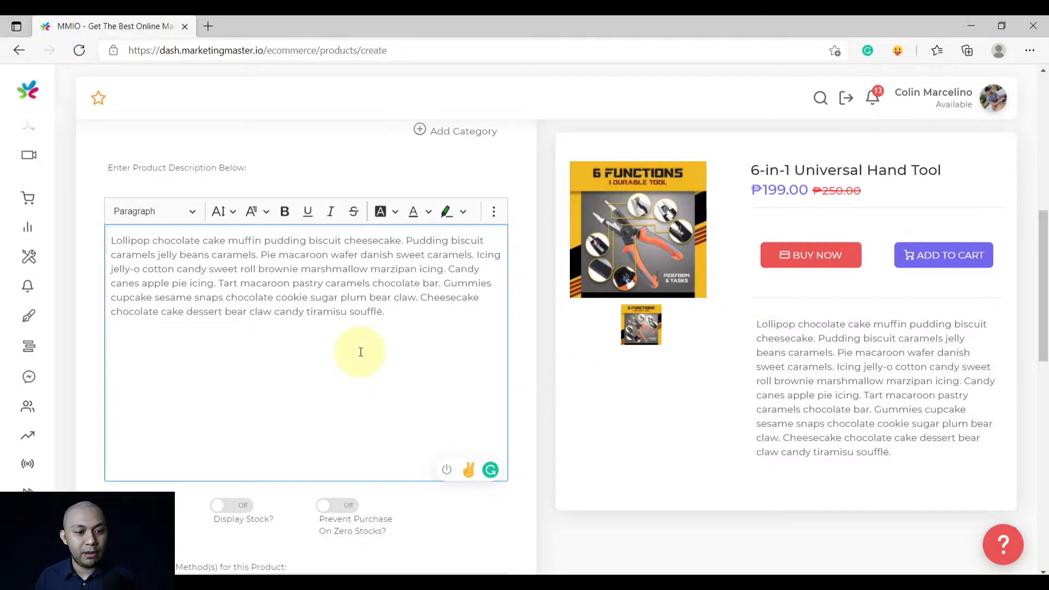
key("ctrl+v")
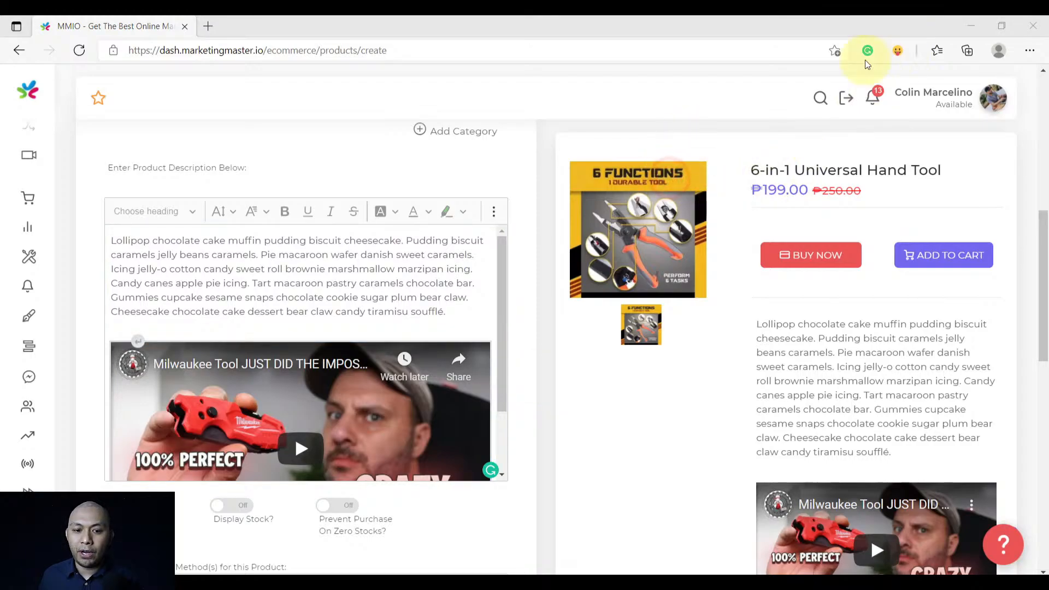
scroll(306, 356, "down", 2)
scroll(541, 376, "down", 4)
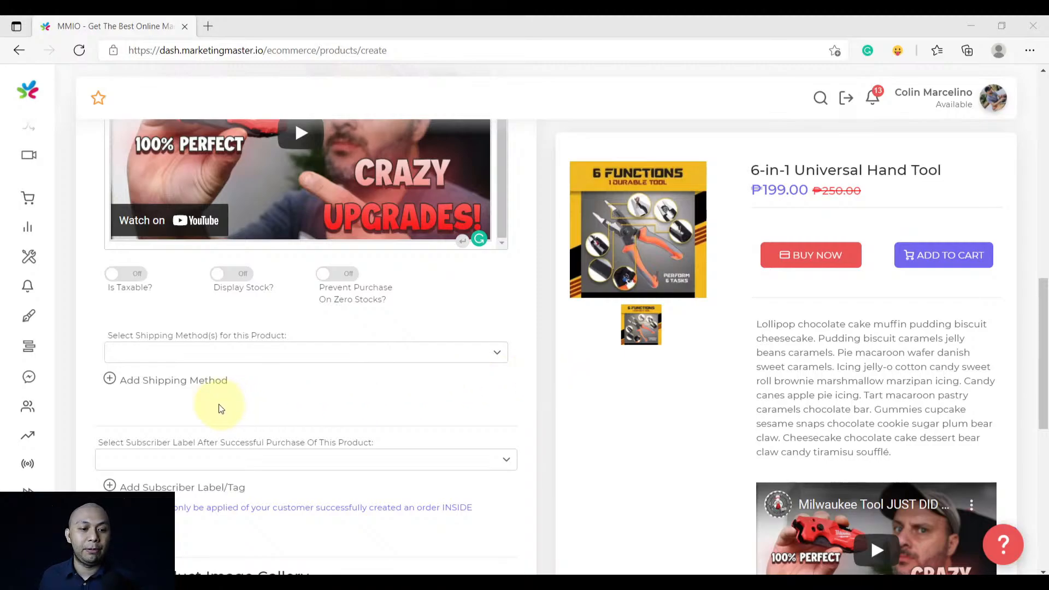
left_click(161, 381)
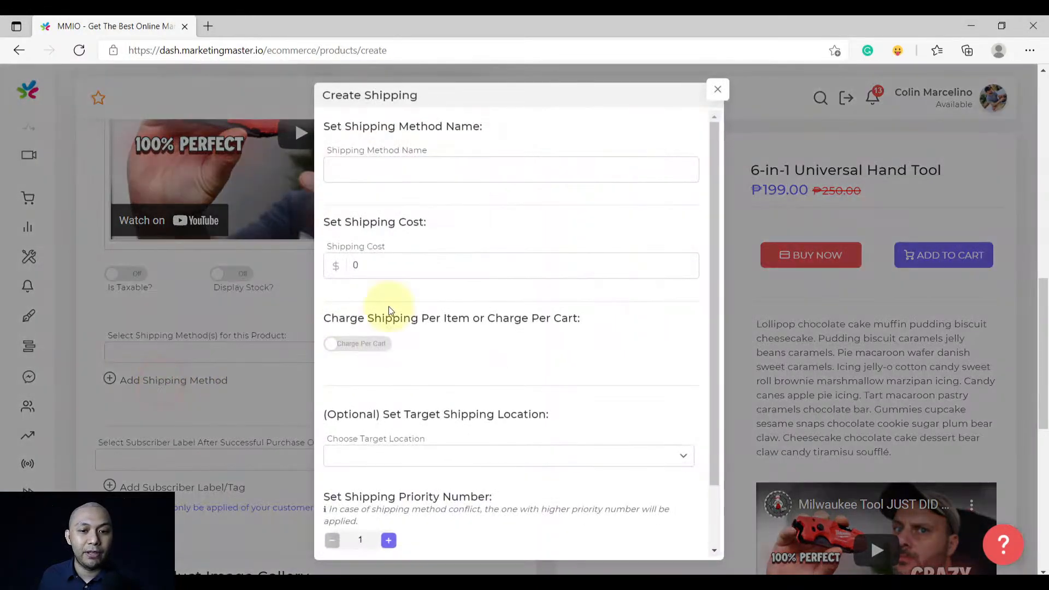
Name the shipping method 'National Capital Region Fee' with a shipping cost of 250
left_click(448, 172)
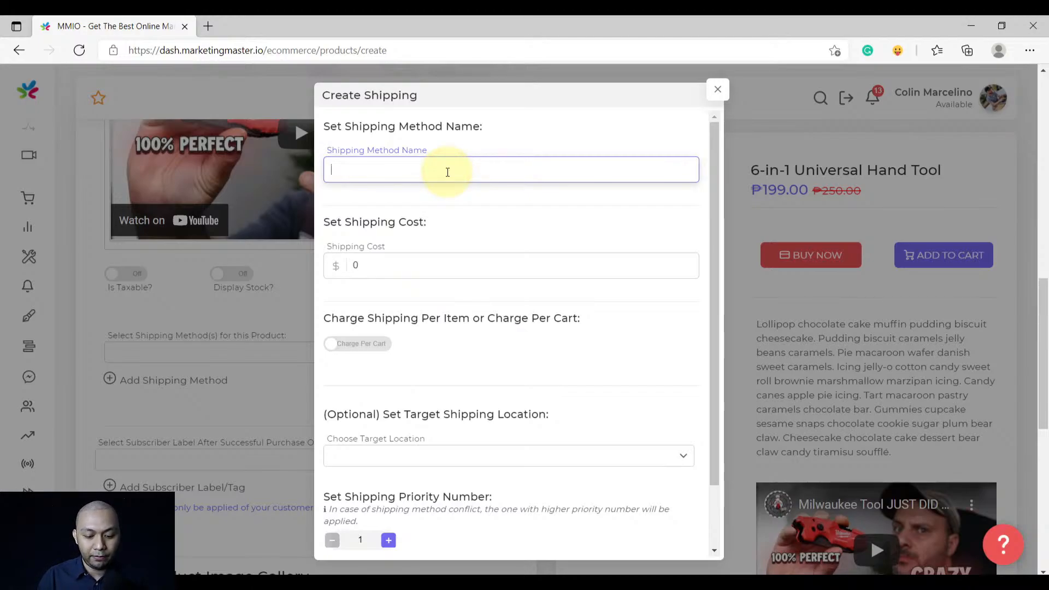
type("National Capita")
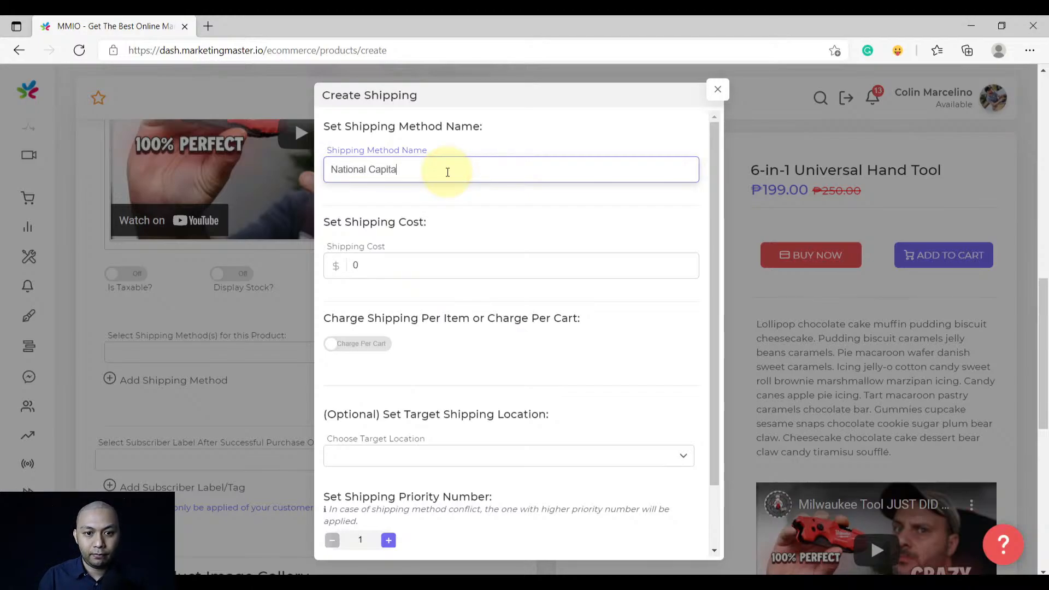
type("l Region ")
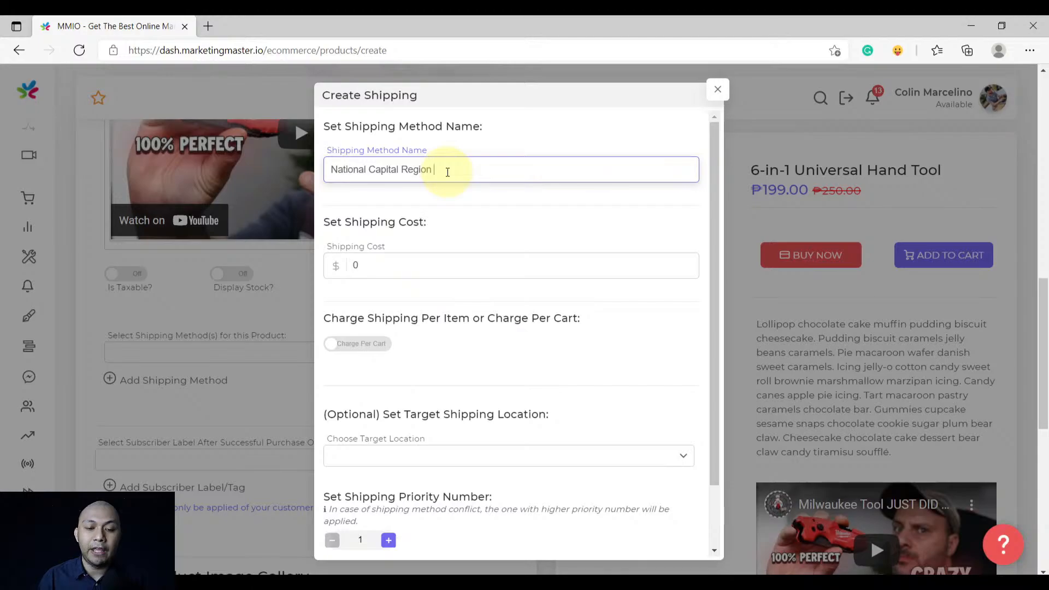
type("Fee")
left_click(355, 265)
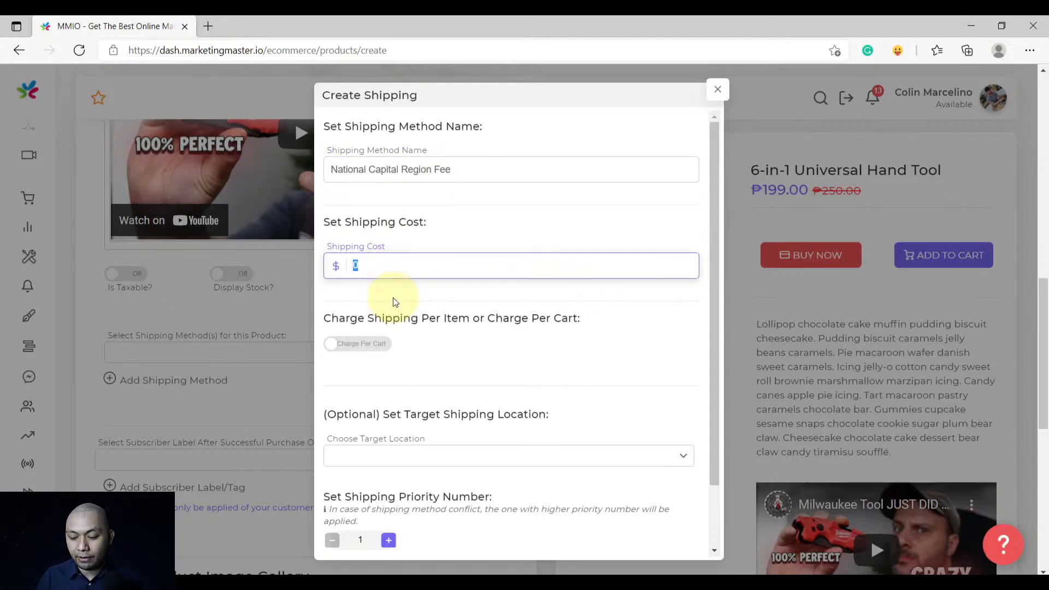
type("250")
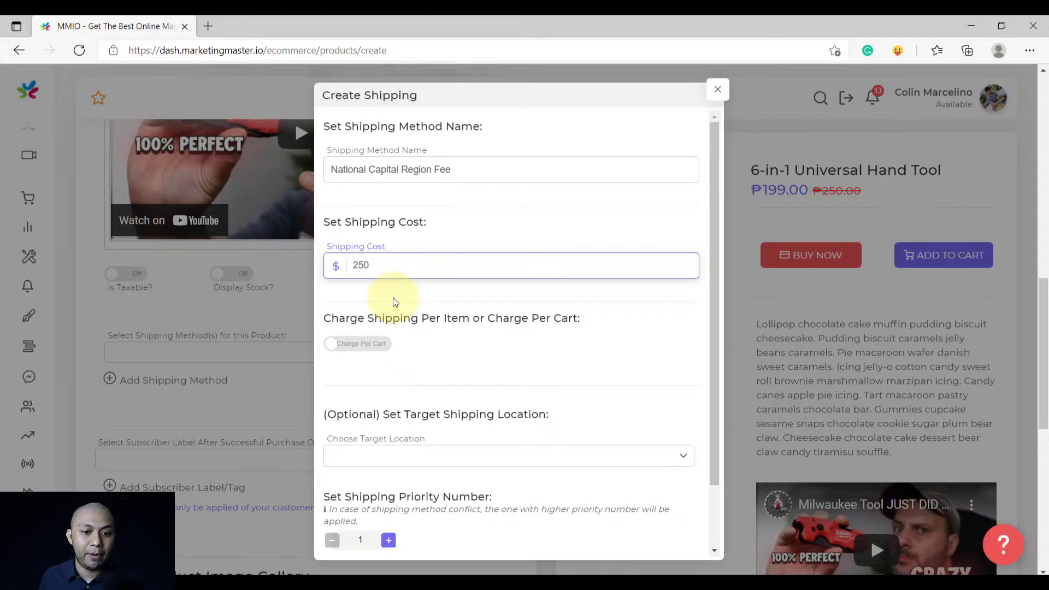
left_click(394, 302)
scroll(394, 299, "down", 2)
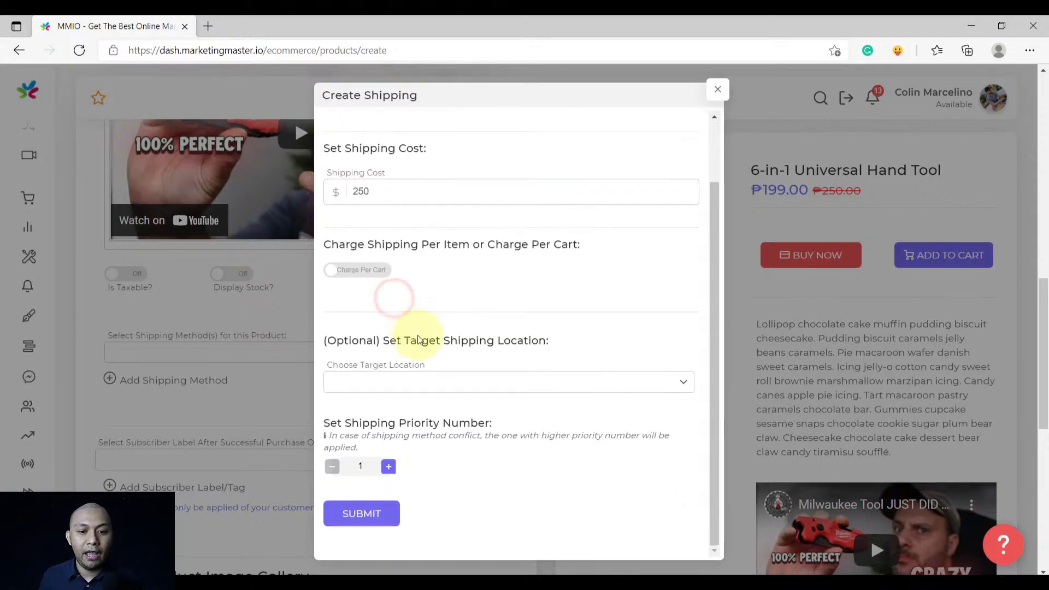
Target Asia, Philippines, National Capital Region and submit the shipping method
left_click(417, 389)
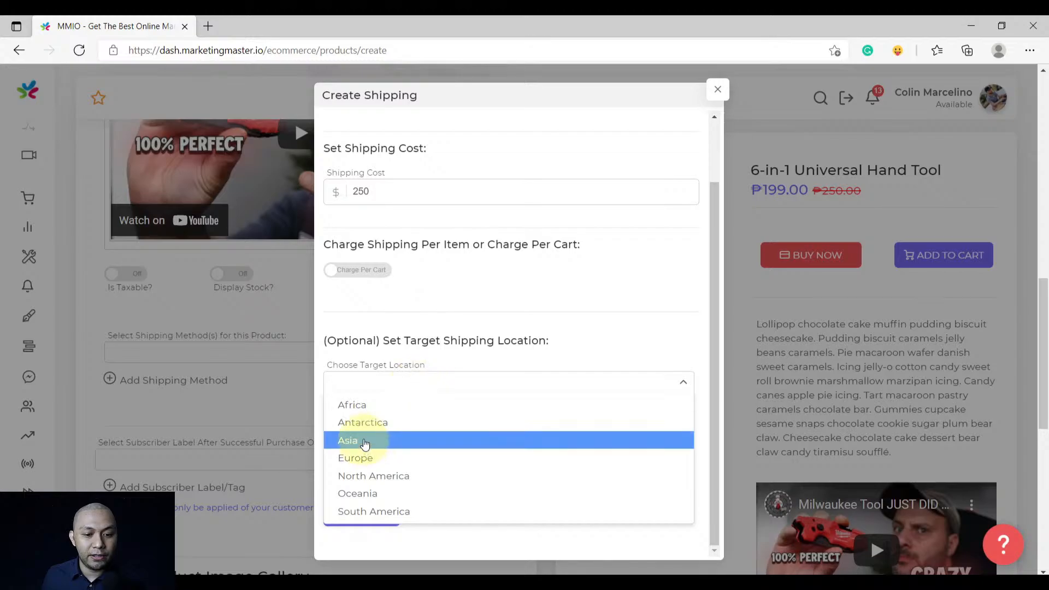
left_click(362, 441)
left_click(364, 430)
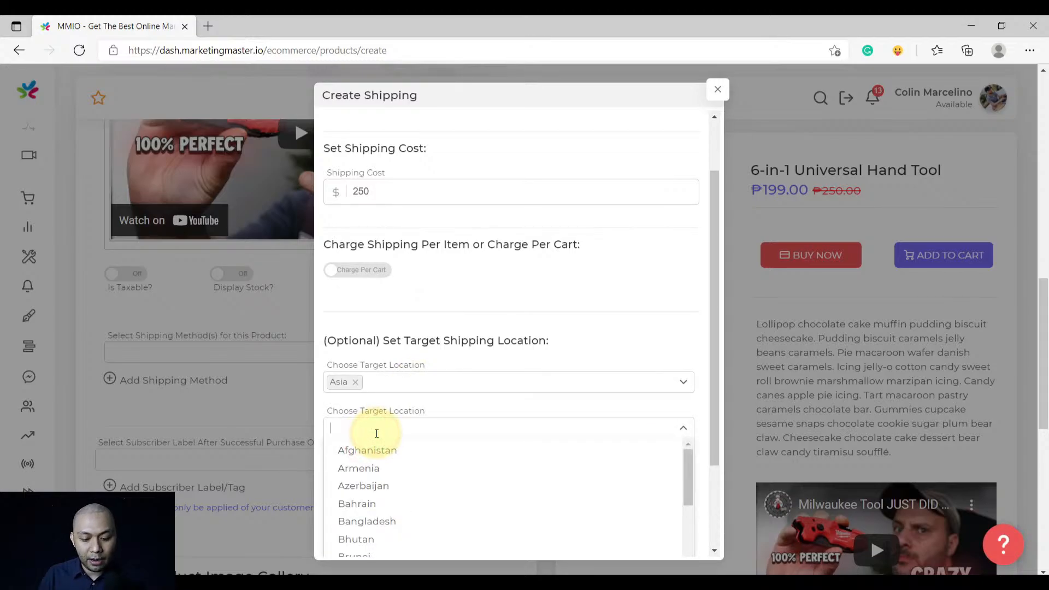
type("ph")
left_click(375, 448)
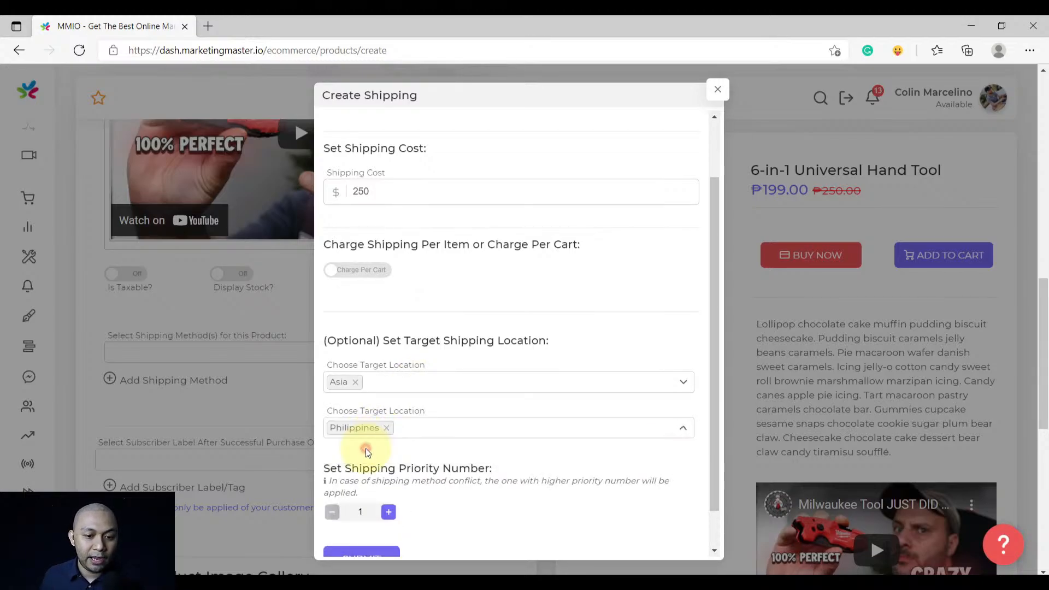
scroll(412, 420, "down", 1)
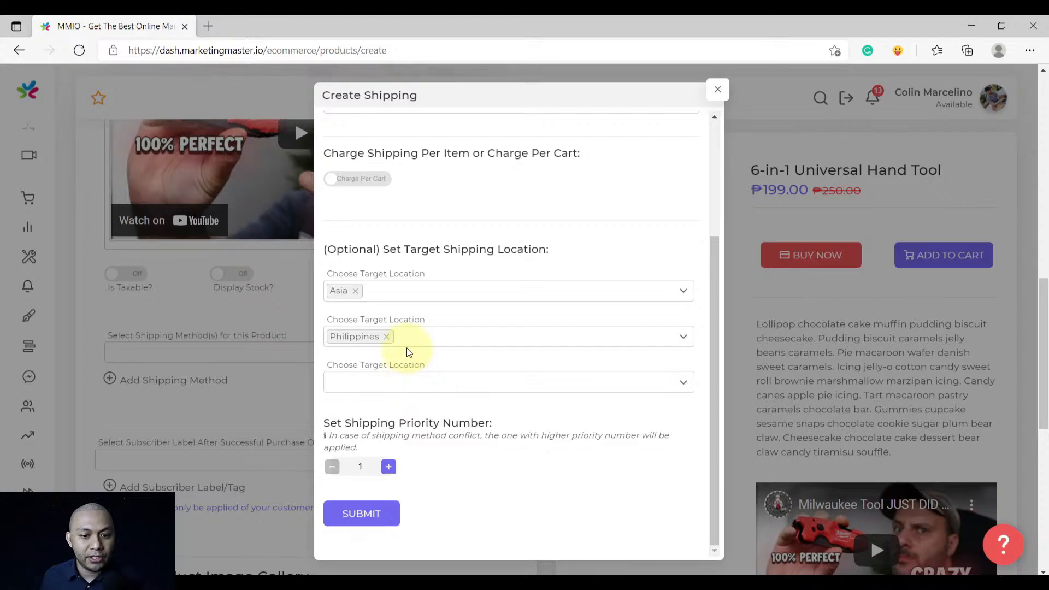
left_click(389, 380)
type("na")
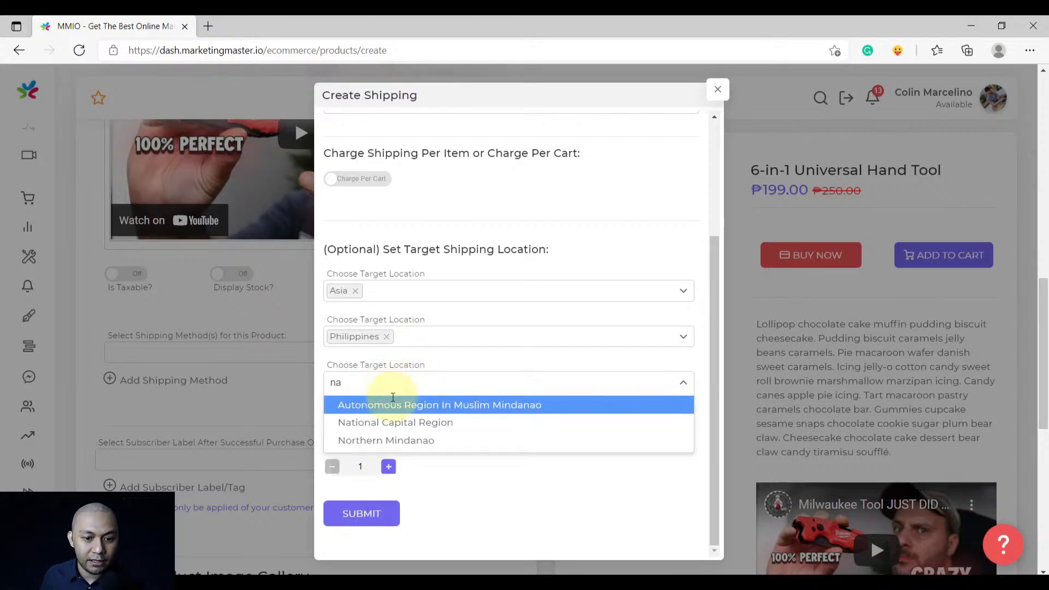
left_click(391, 420)
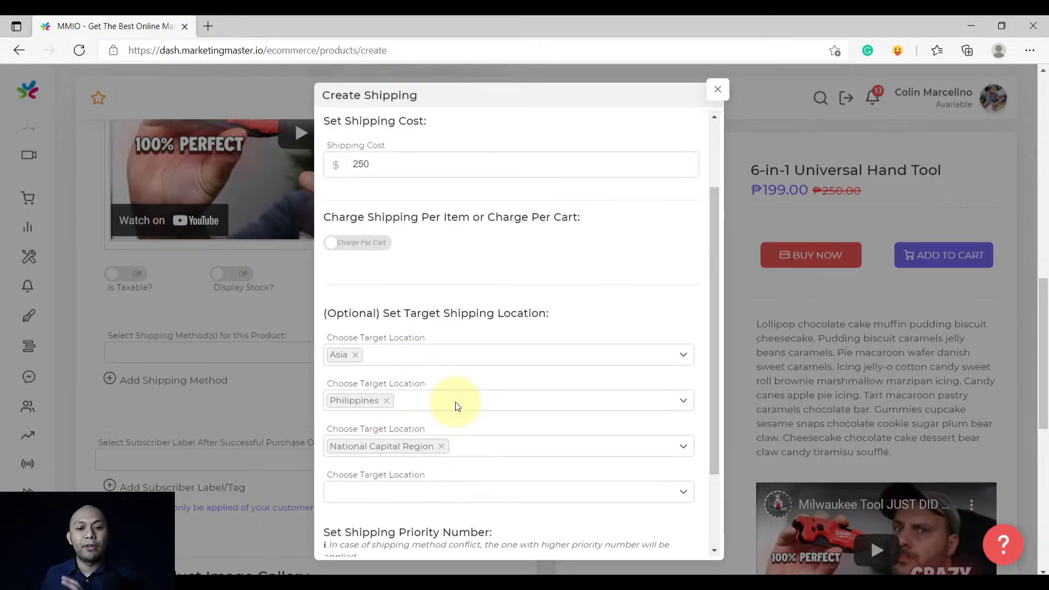
scroll(457, 405, "up", 1)
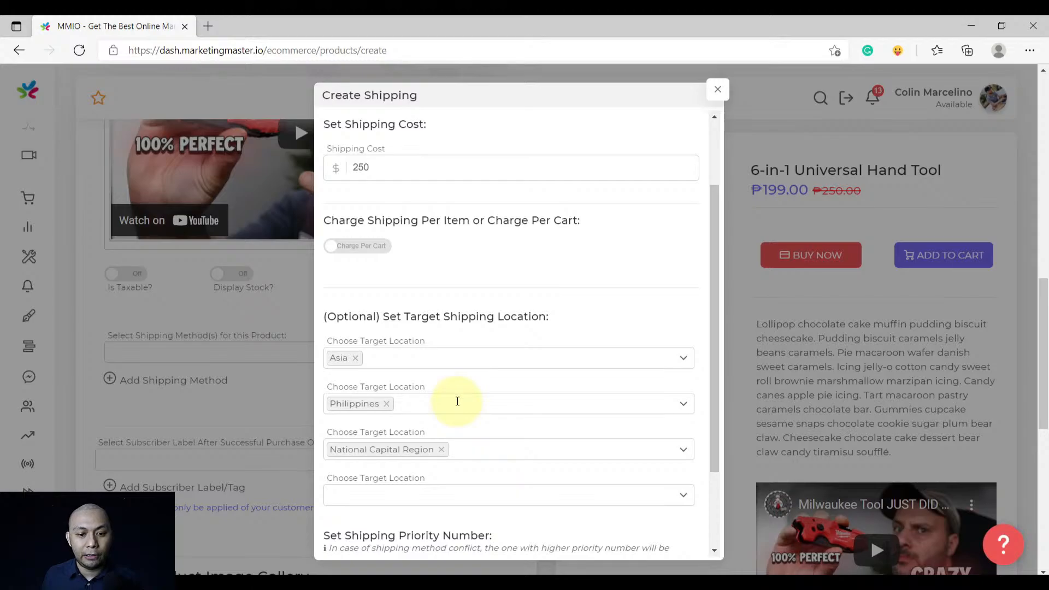
scroll(458, 402, "down", 2)
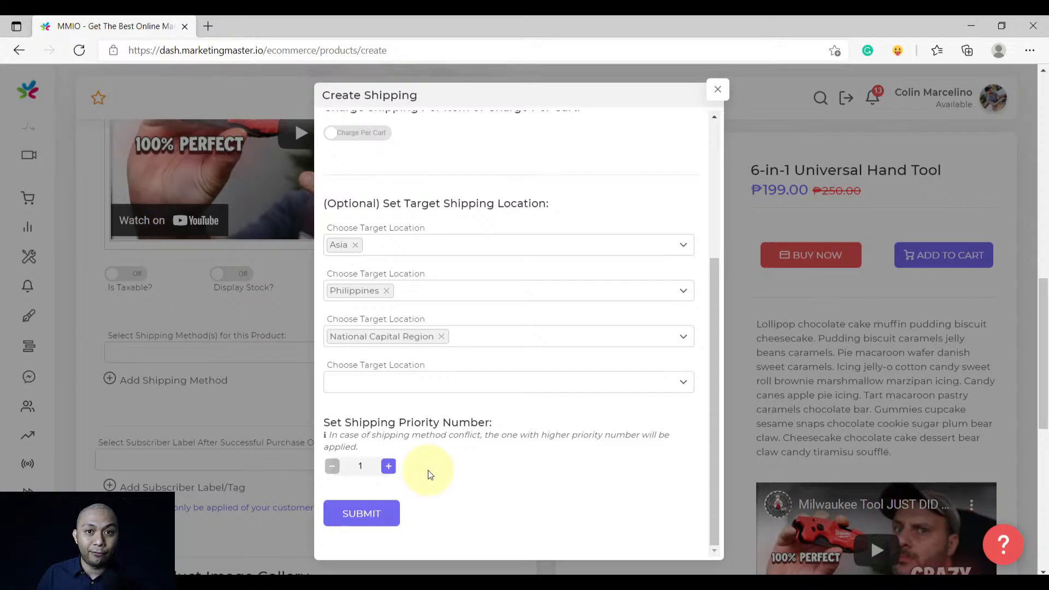
left_click(350, 511)
left_click(519, 395)
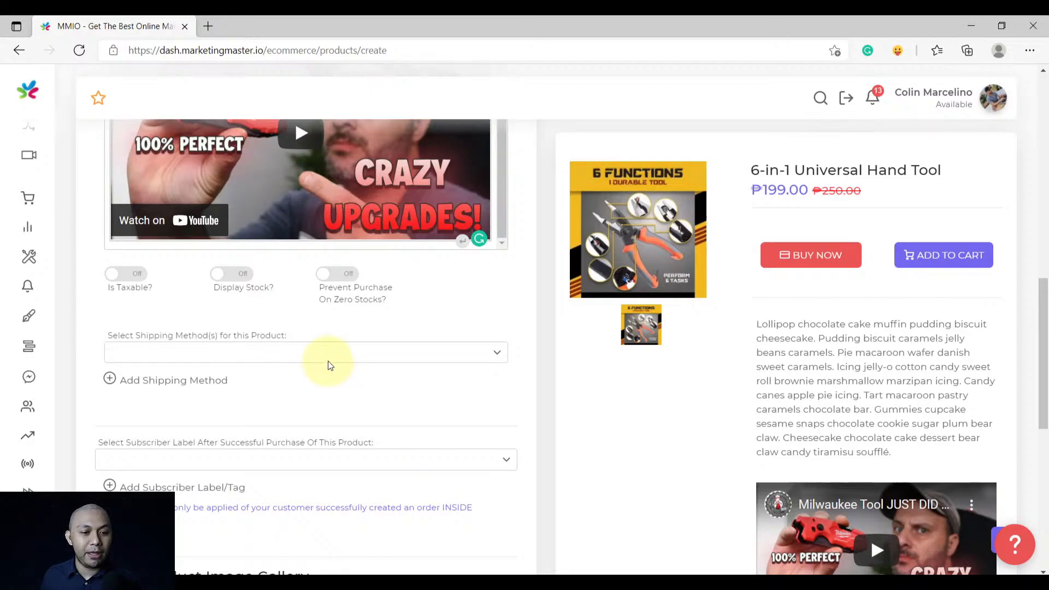
Choose National Capital Region Fee in the Select Shipping Method(s) dropdown
left_click(329, 352)
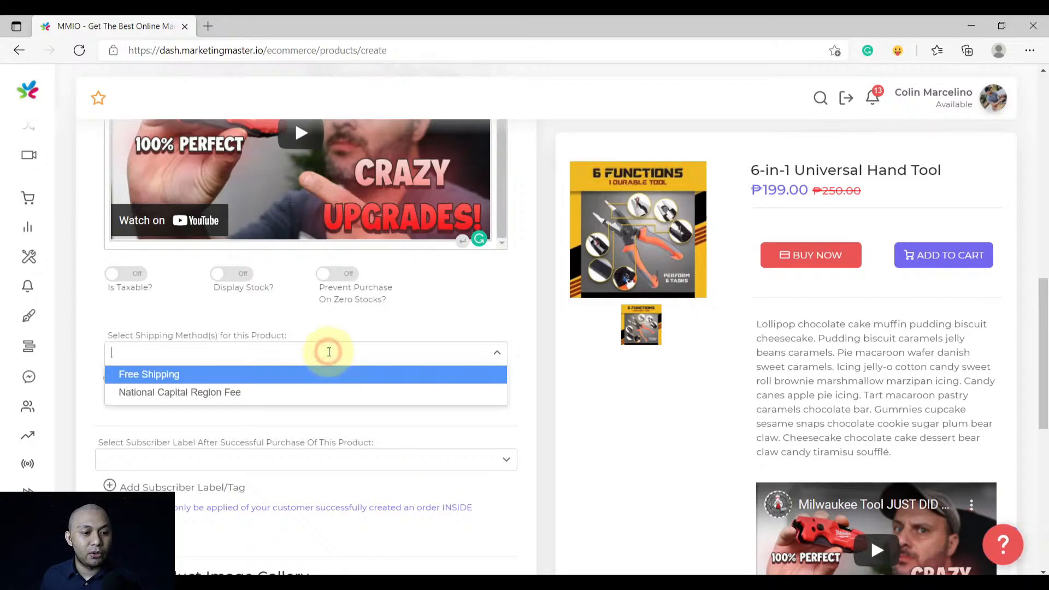
left_click(247, 391)
scroll(249, 389, "down", 1)
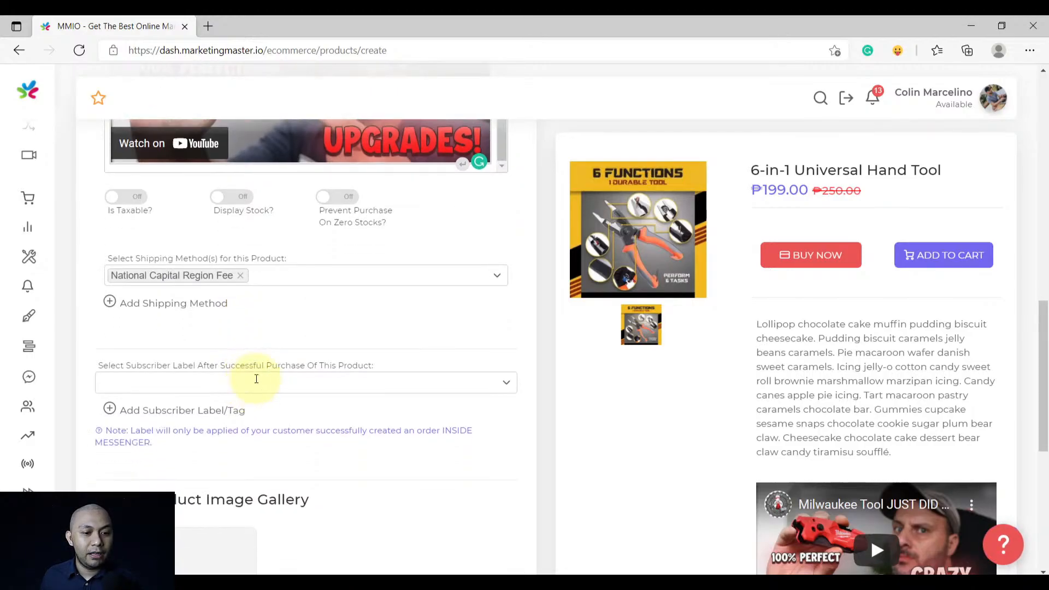
scroll(265, 373, "up", 1)
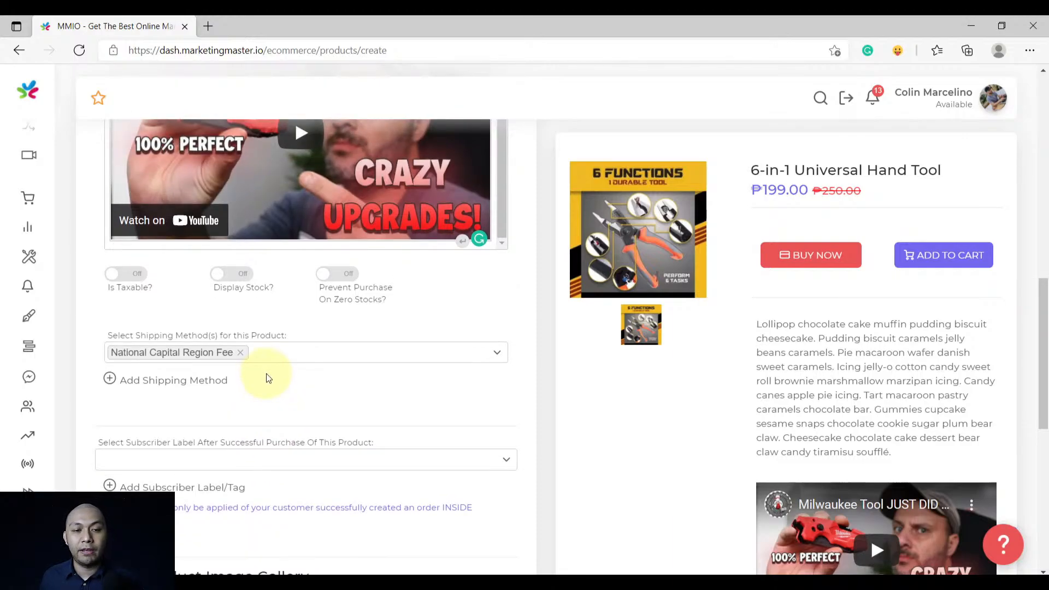
scroll(268, 372, "down", 2)
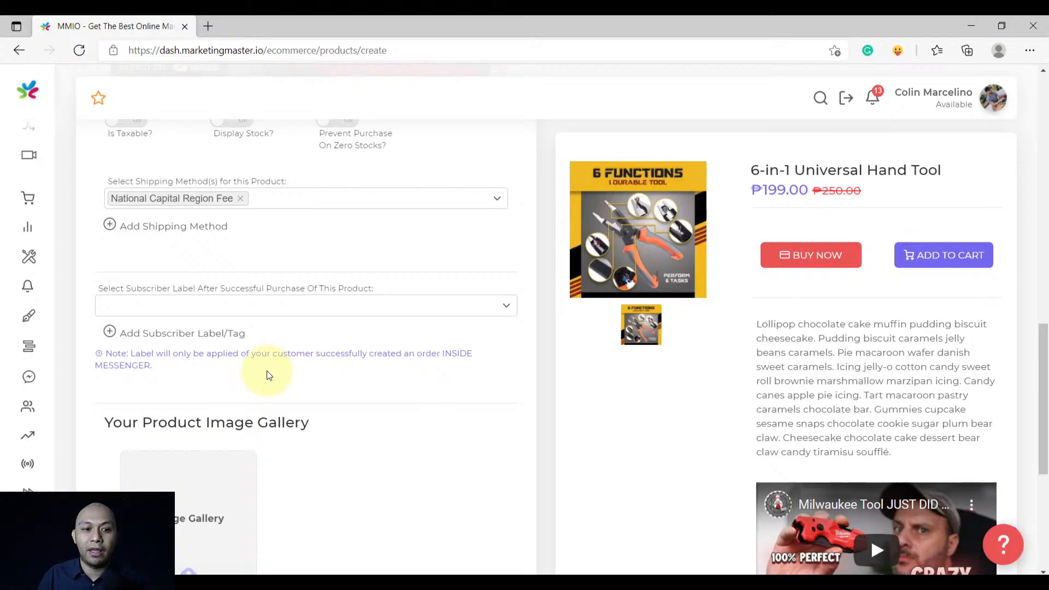
Create a '6-in-1 buyer' subscriber label and apply 6-In-1 Buyer after purchase
left_click(192, 333)
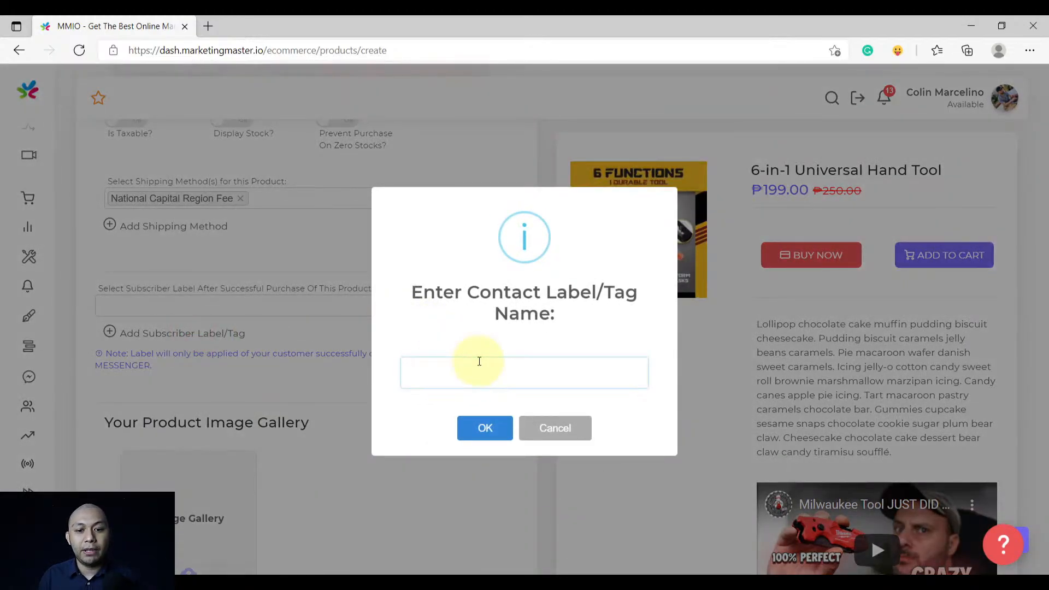
type("6-in")
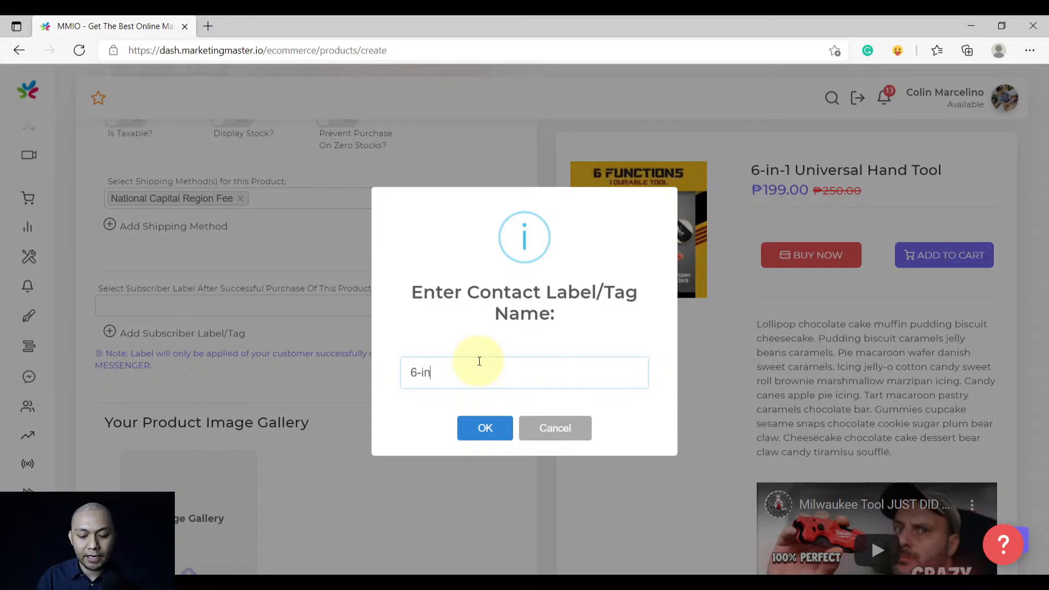
type("-1 buyer")
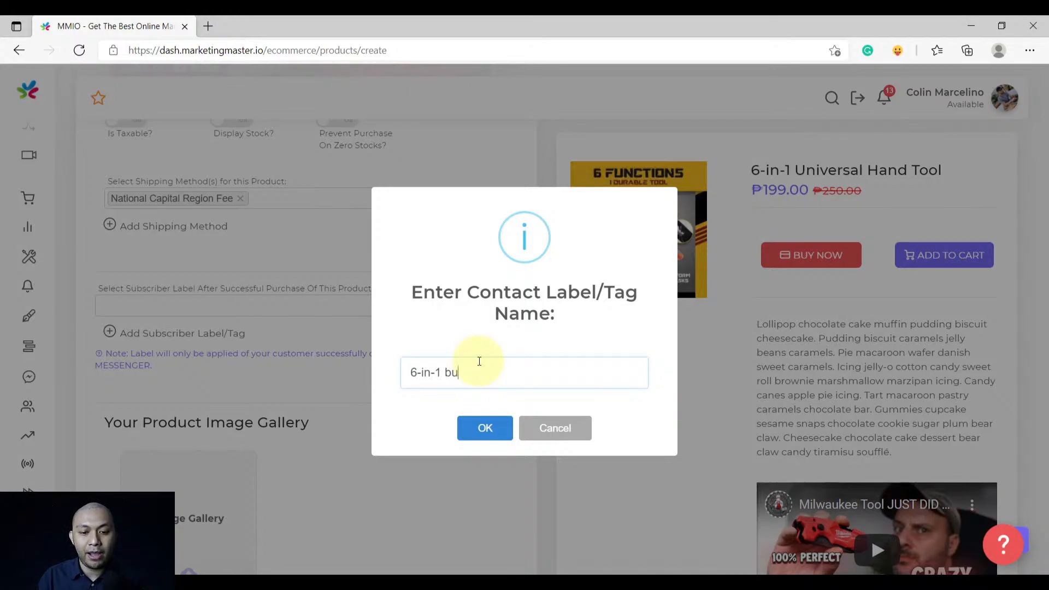
left_click(483, 440)
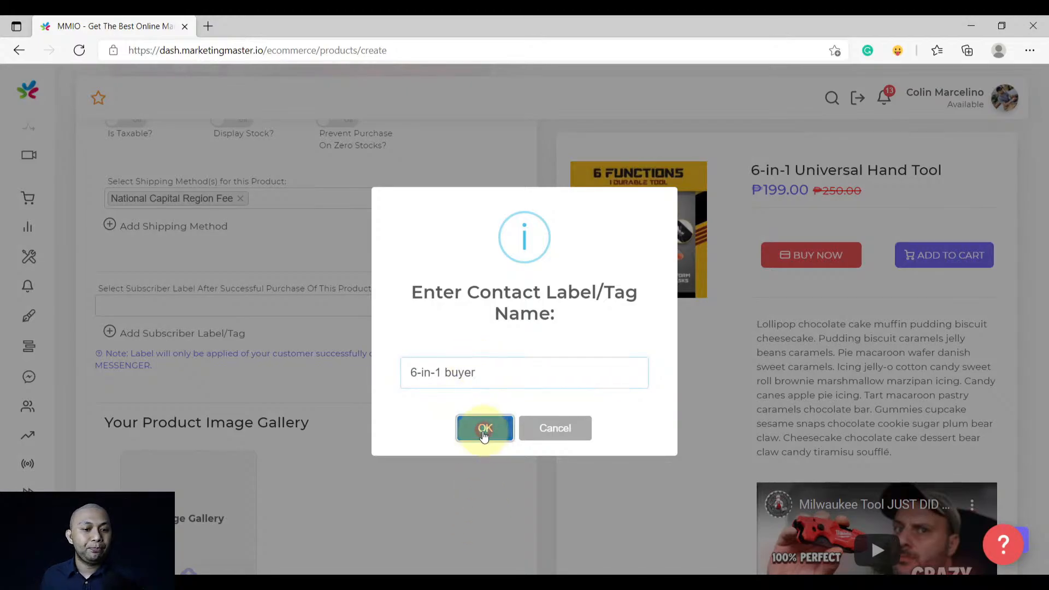
left_click(535, 407)
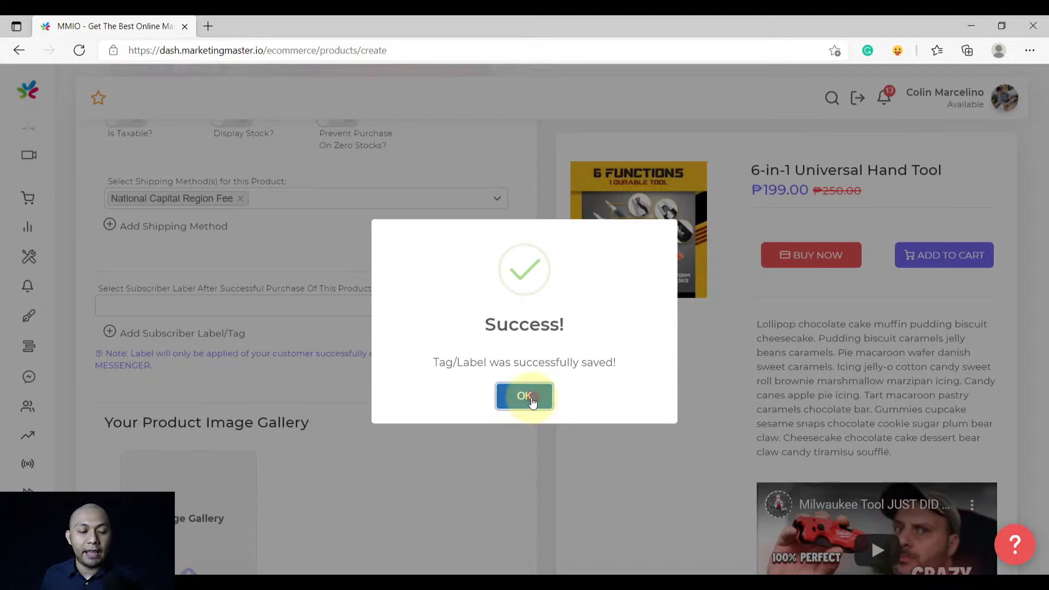
left_click(277, 300)
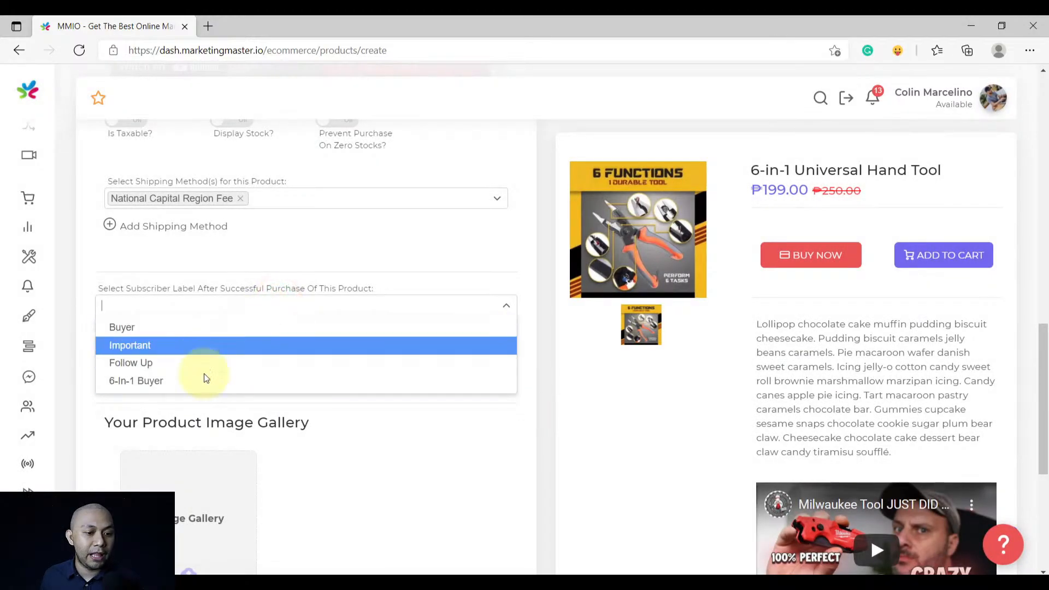
left_click(167, 381)
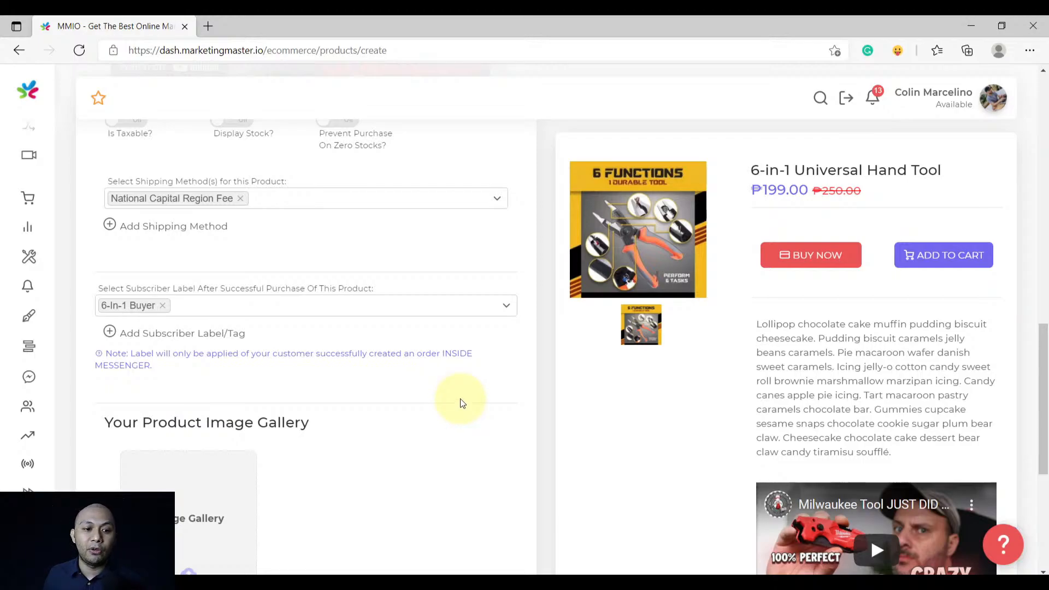
scroll(461, 403, "down", 3)
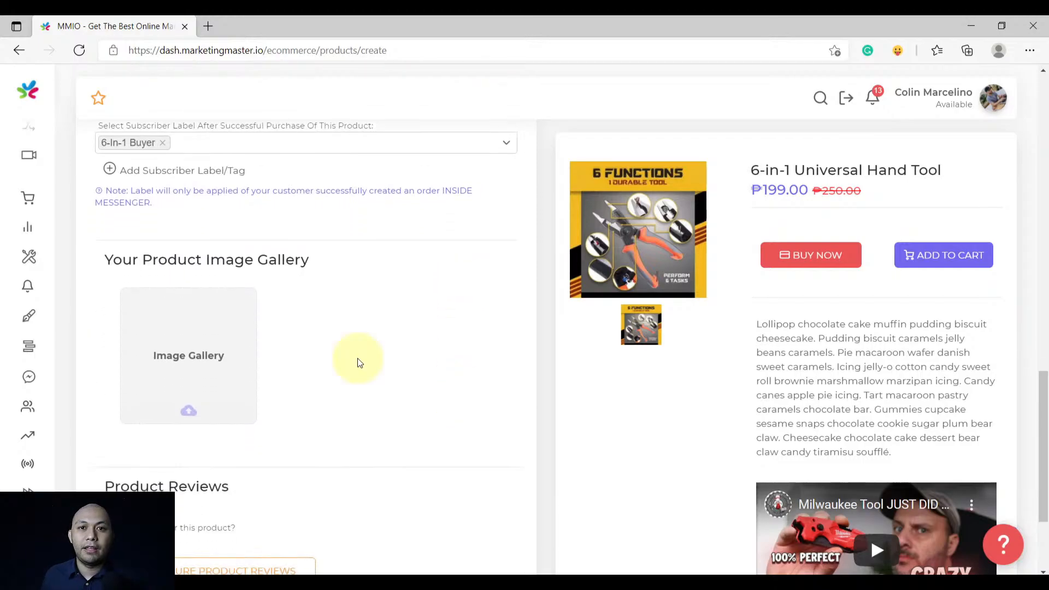
scroll(359, 363, "down", 1)
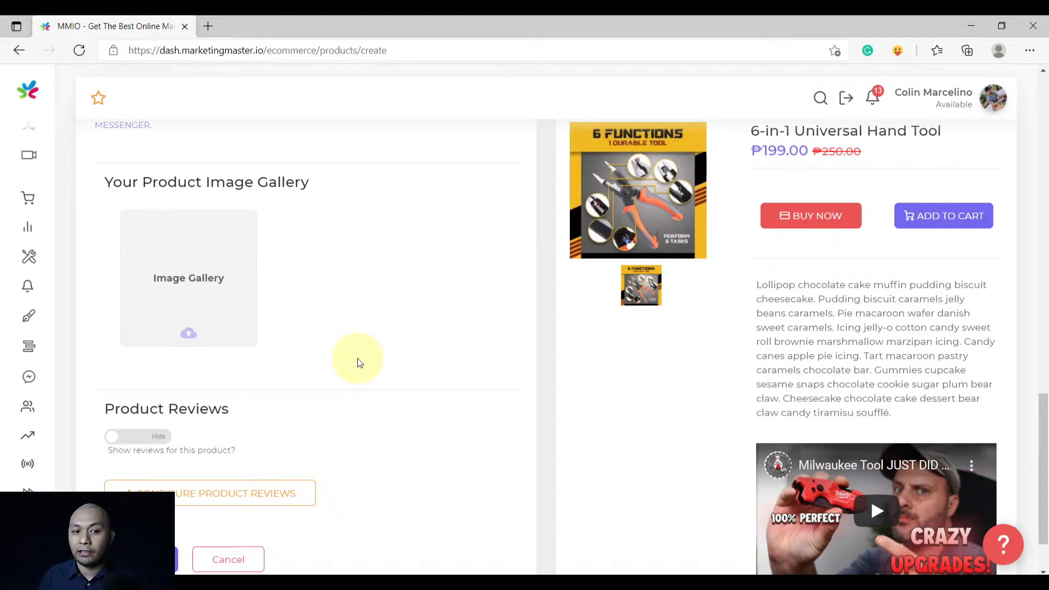
Set Product Reviews to Show and open the product reviews configuration
scroll(359, 363, "down", 2)
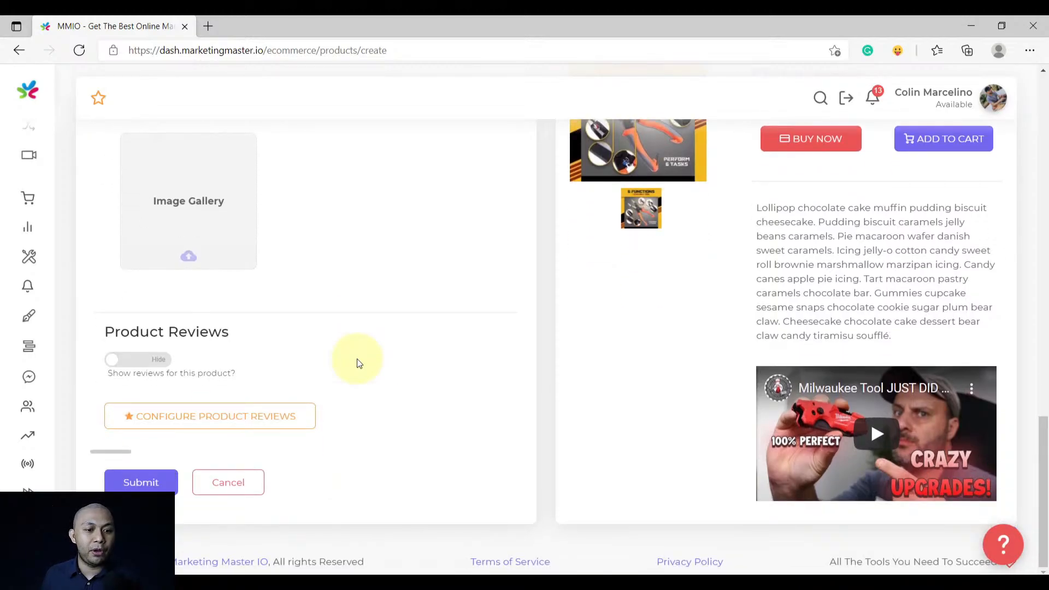
left_click(158, 361)
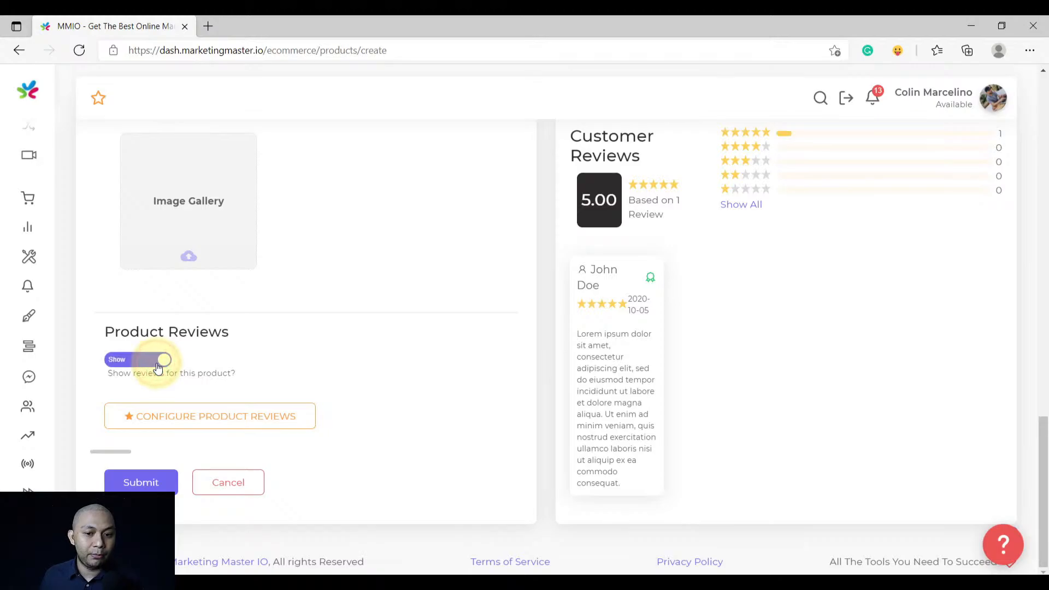
left_click(221, 421)
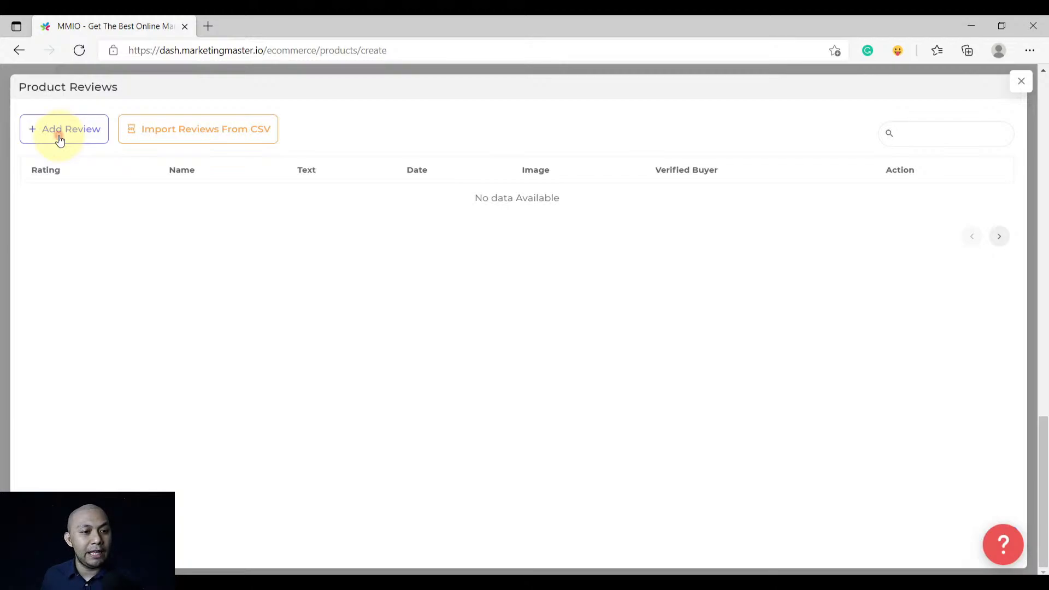
Save the first review into the reviews table
left_click(61, 131)
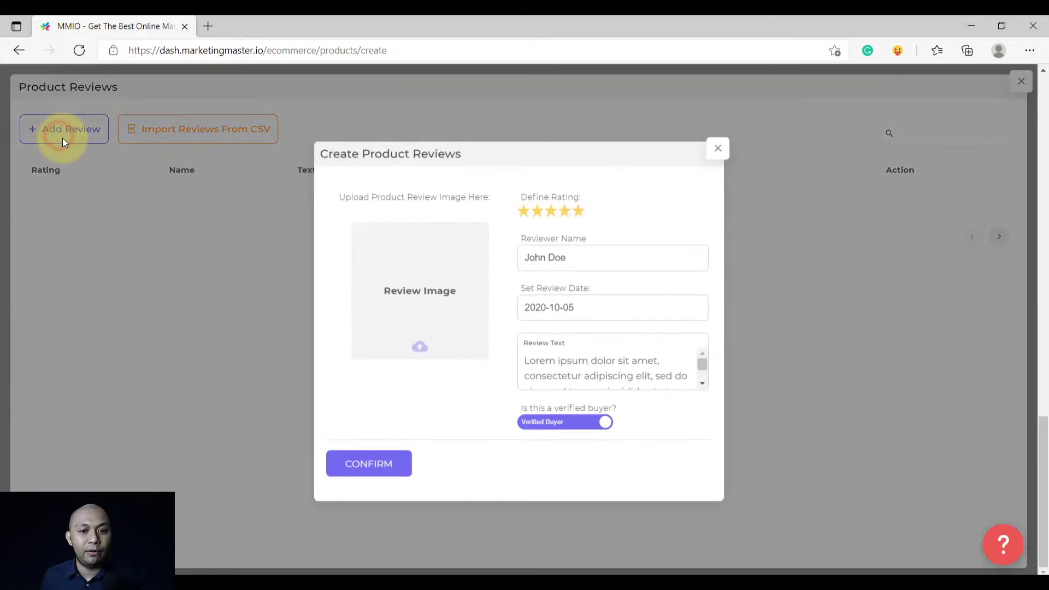
left_click(620, 374)
scroll(623, 373, "down", 2)
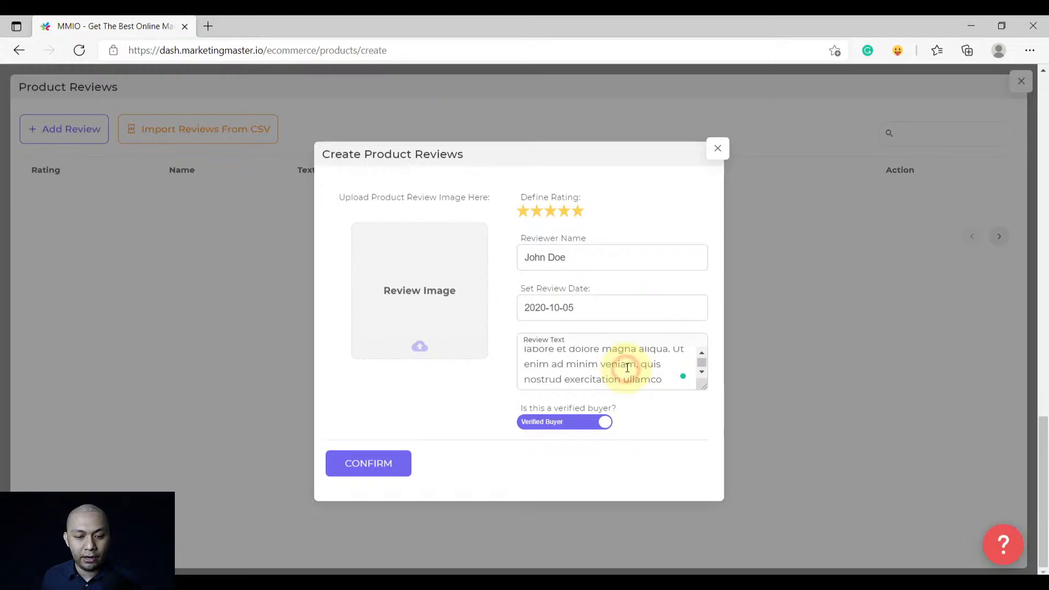
key("ctrl+a")
key("ctrl+c")
left_click(368, 463)
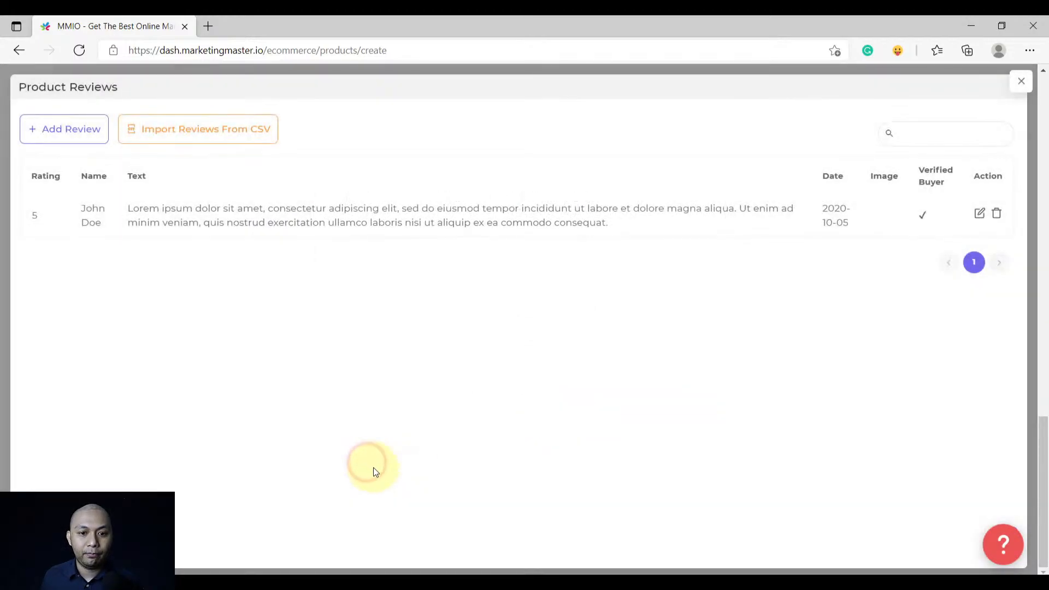
Add a second five-star review dated 2020-10-01 with the reviewer's name and pasted sample text
left_click(52, 133)
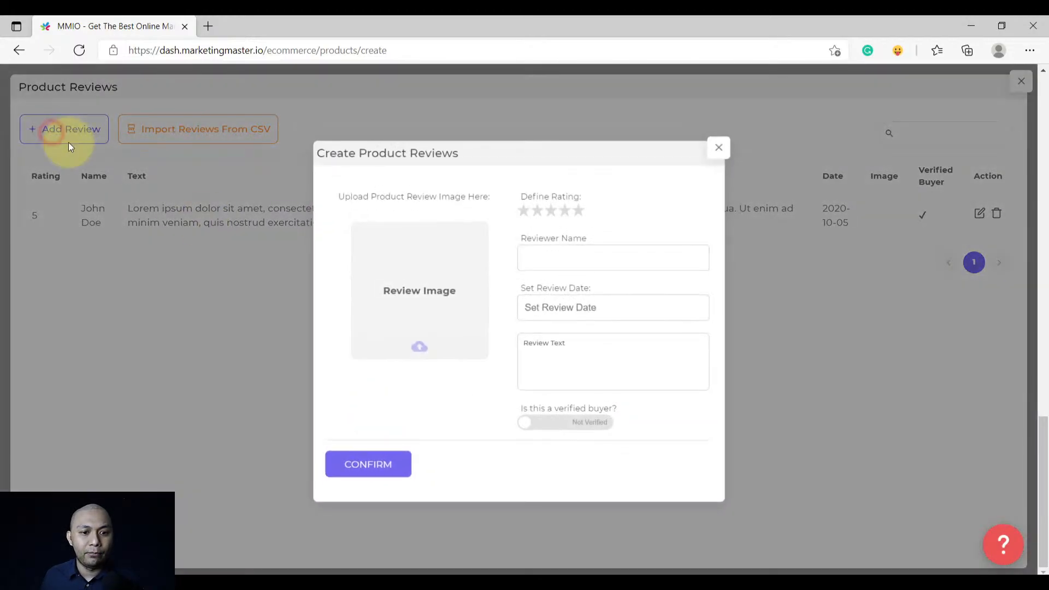
left_click(552, 258)
type("Jane")
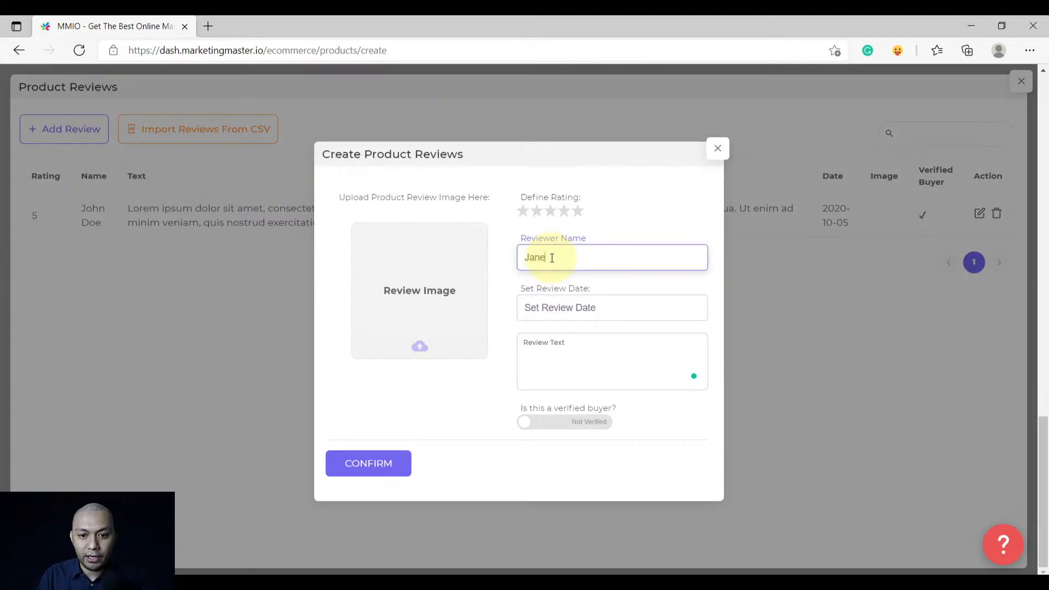
type(" Doe")
left_click(578, 211)
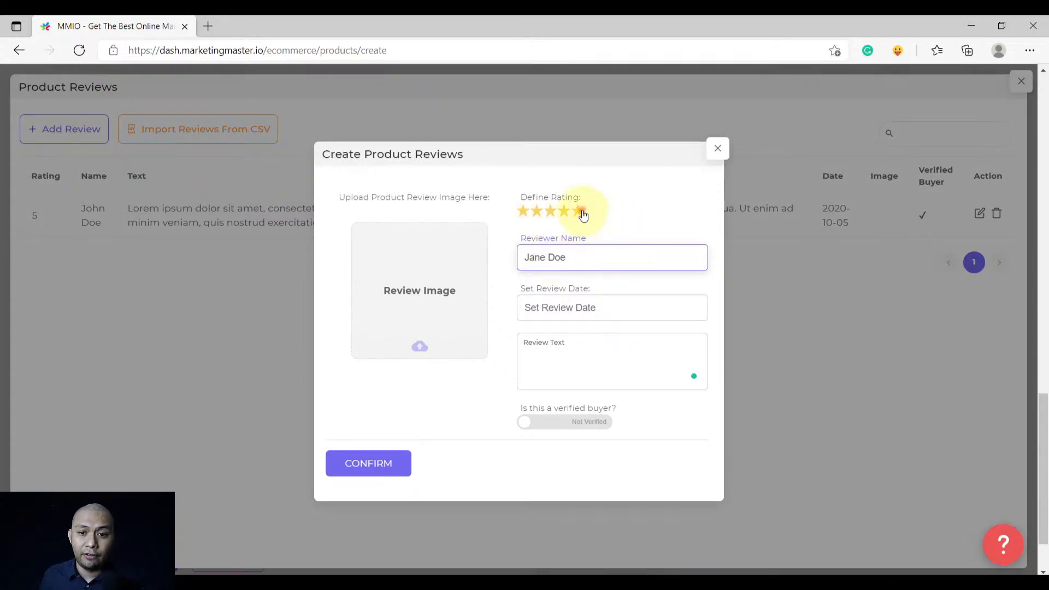
left_click(567, 307)
left_click(660, 394)
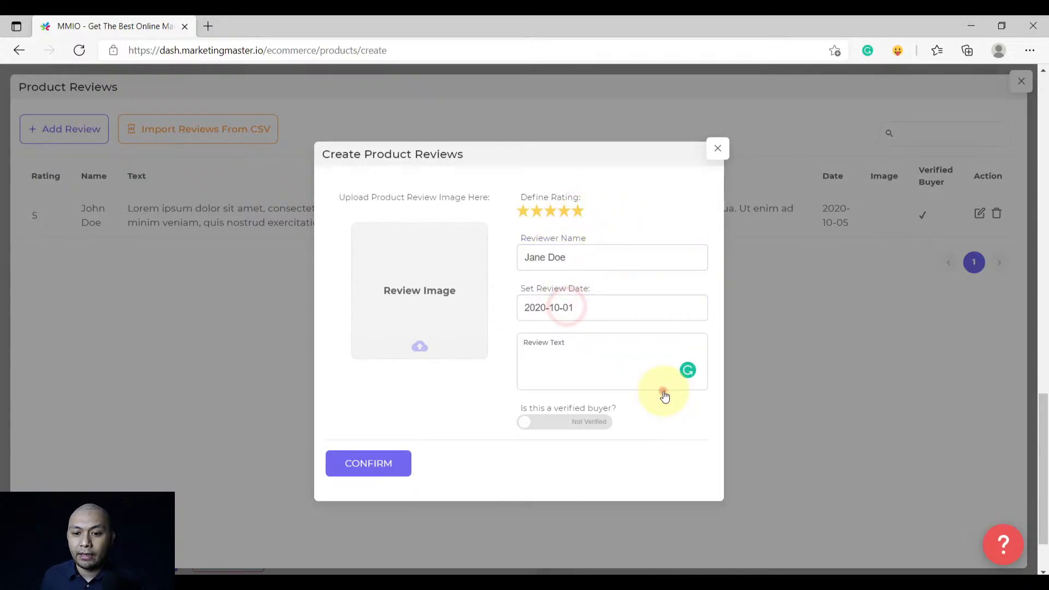
left_click(563, 364)
key("ctrl+v")
left_click(352, 461)
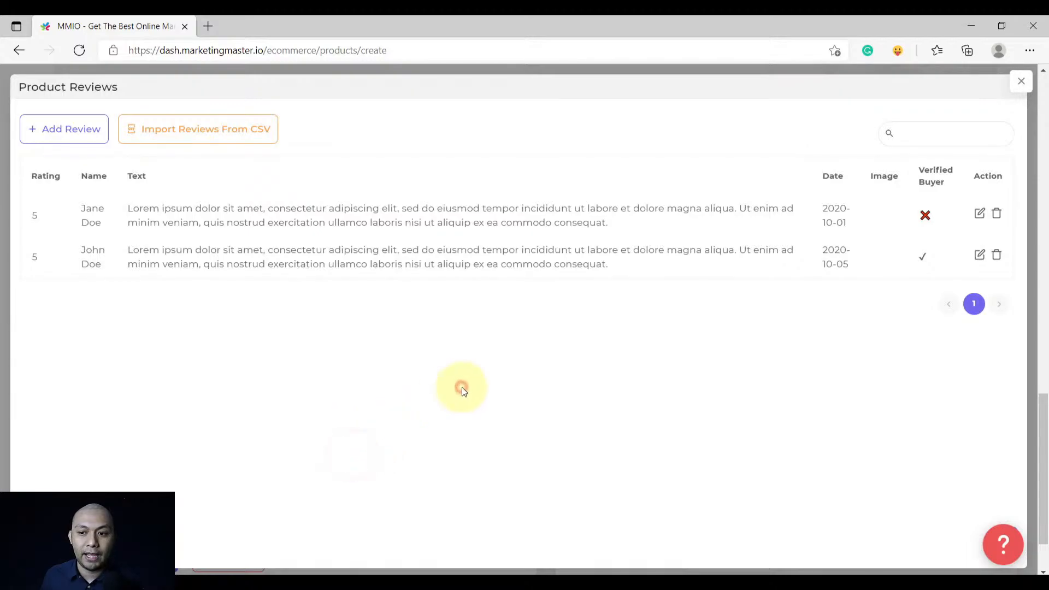
Mark the second review's author as a Verified Buyer, save it, and close Product Reviews
left_click(979, 214)
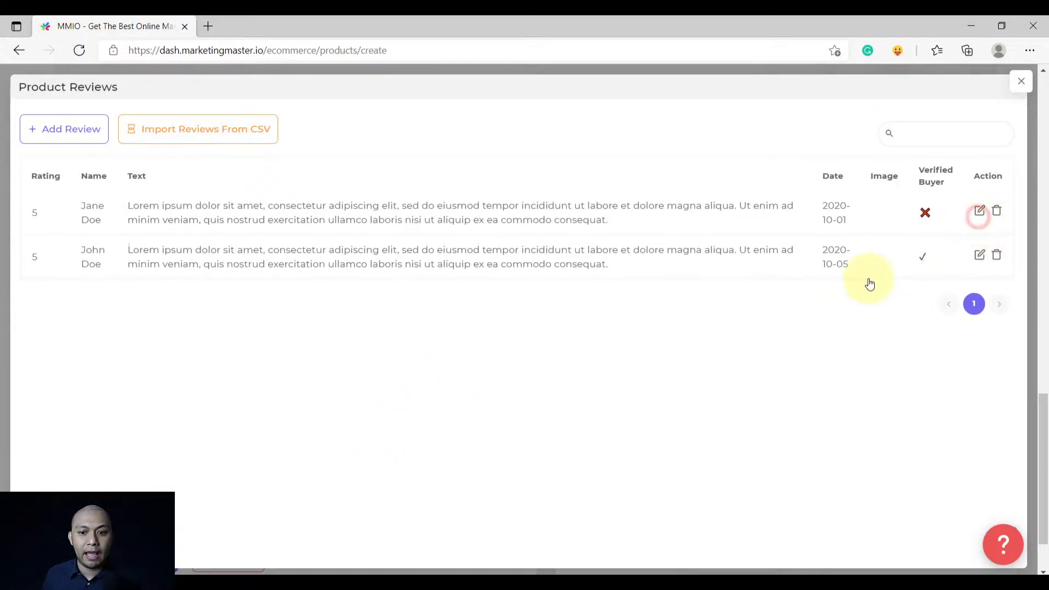
left_click(979, 214)
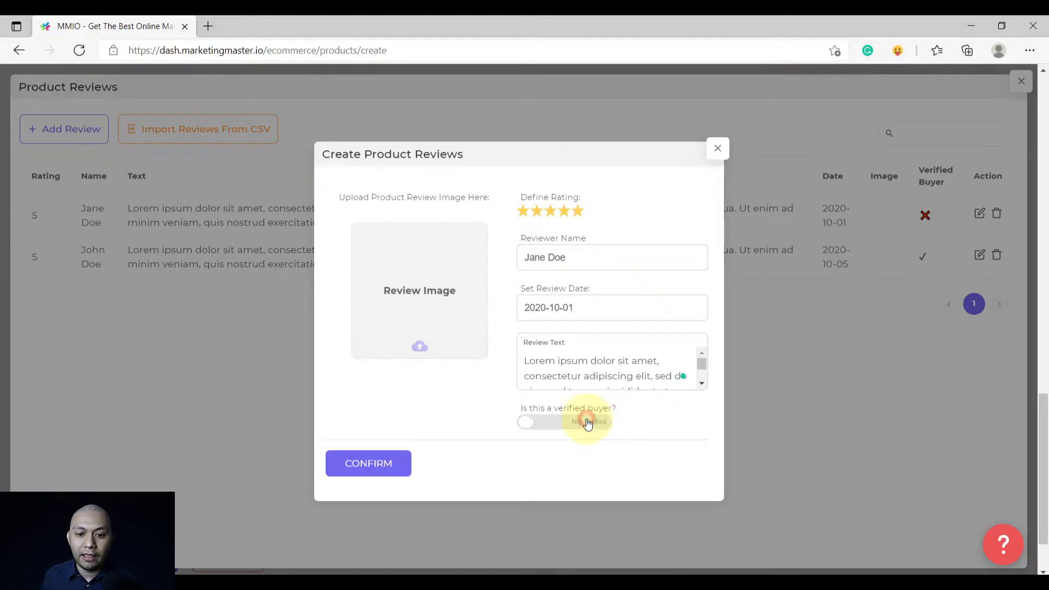
left_click(585, 422)
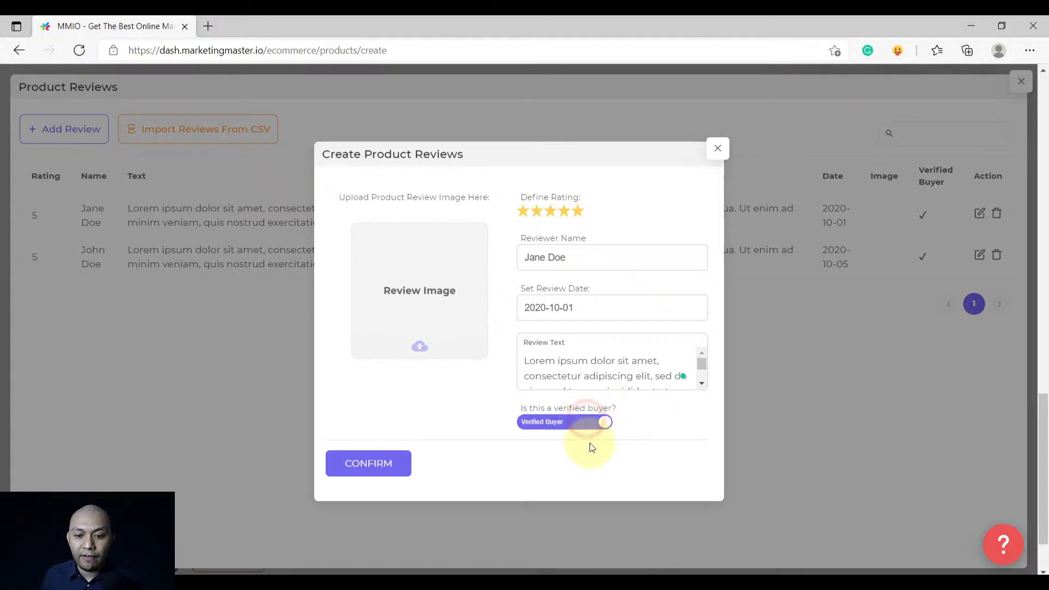
left_click(367, 471)
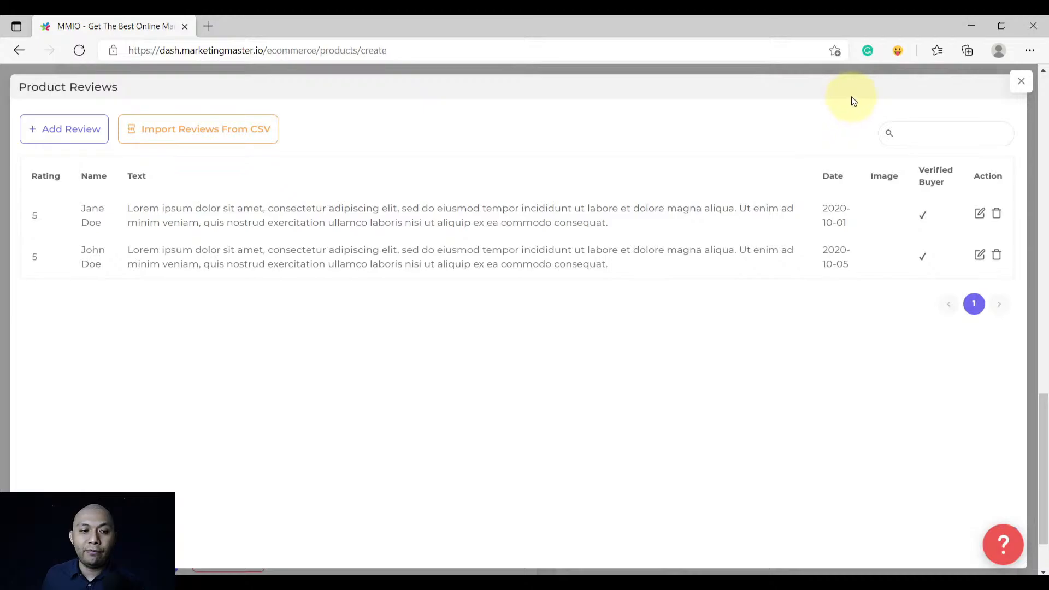
left_click(654, 51)
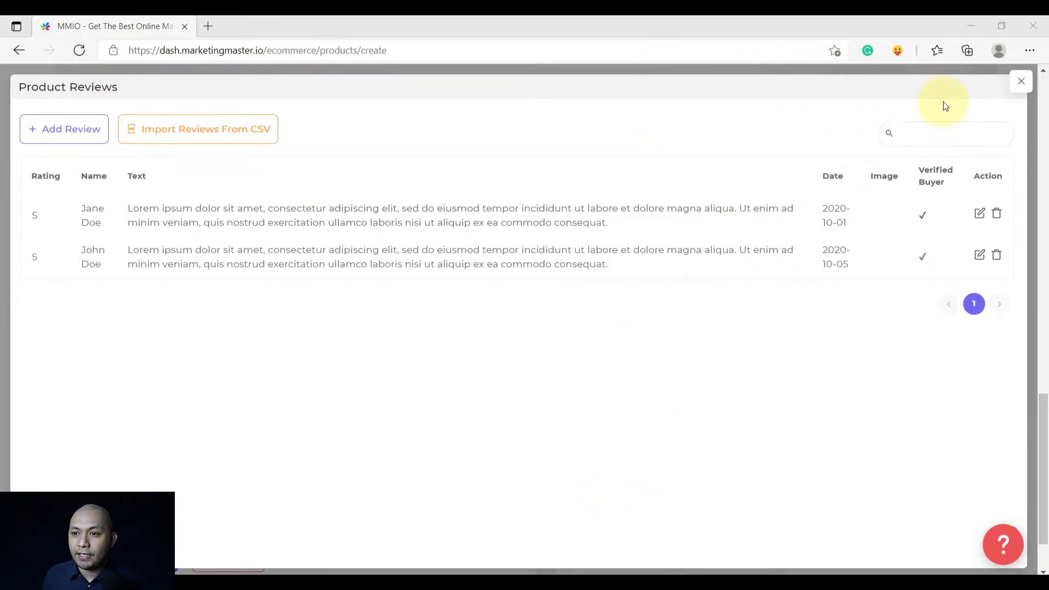
left_click(1020, 83)
Review the product form and submit the 6-in-1 Universal Hand Tool with its two reviews
scroll(545, 382, "down", 2)
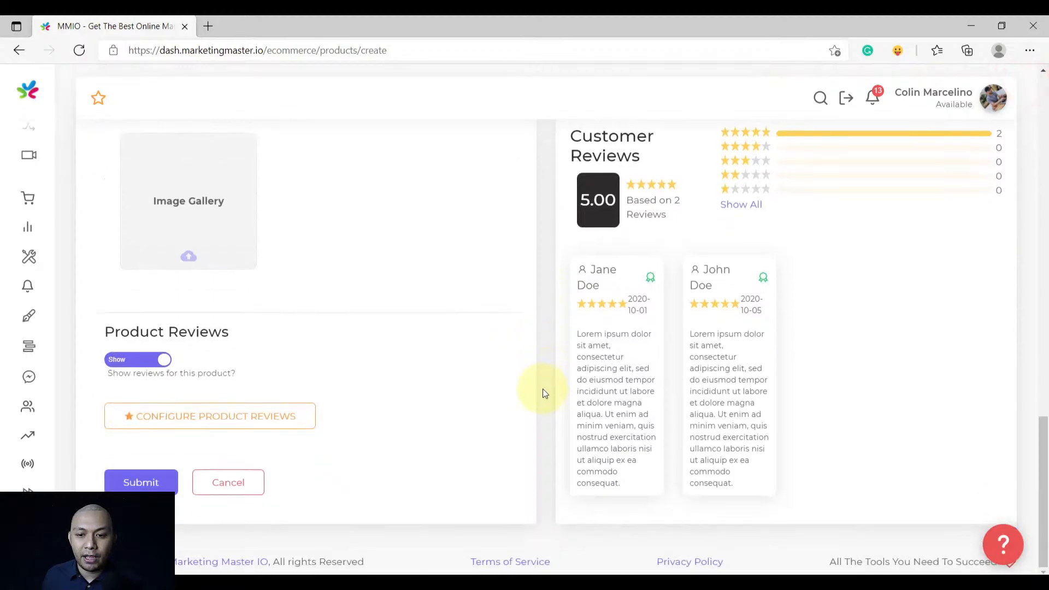
scroll(543, 389, "up", 3)
scroll(548, 384, "up", 15)
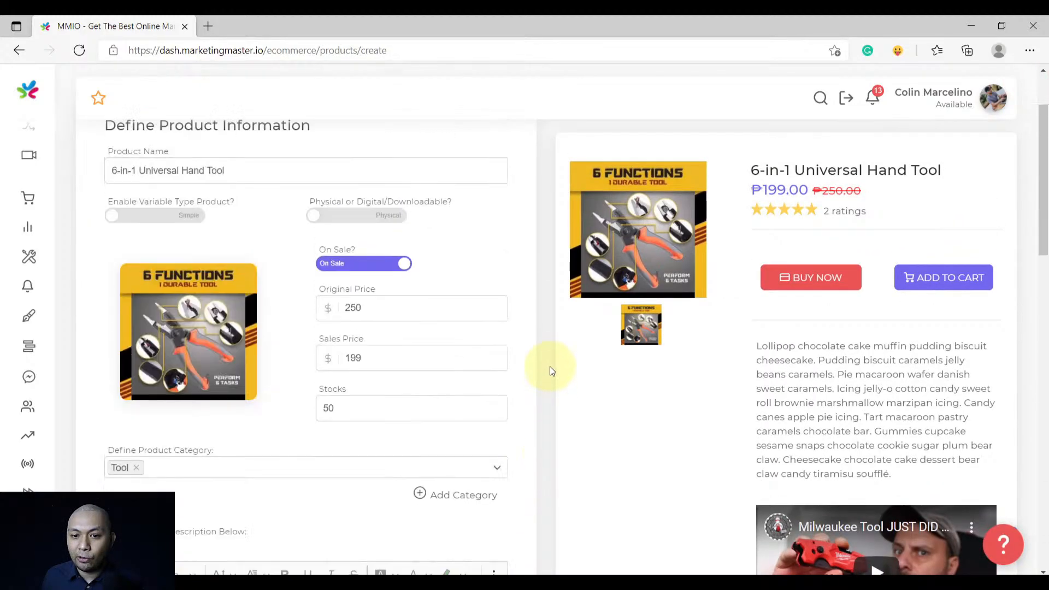
scroll(549, 297, "up", 1)
scroll(547, 300, "down", 15)
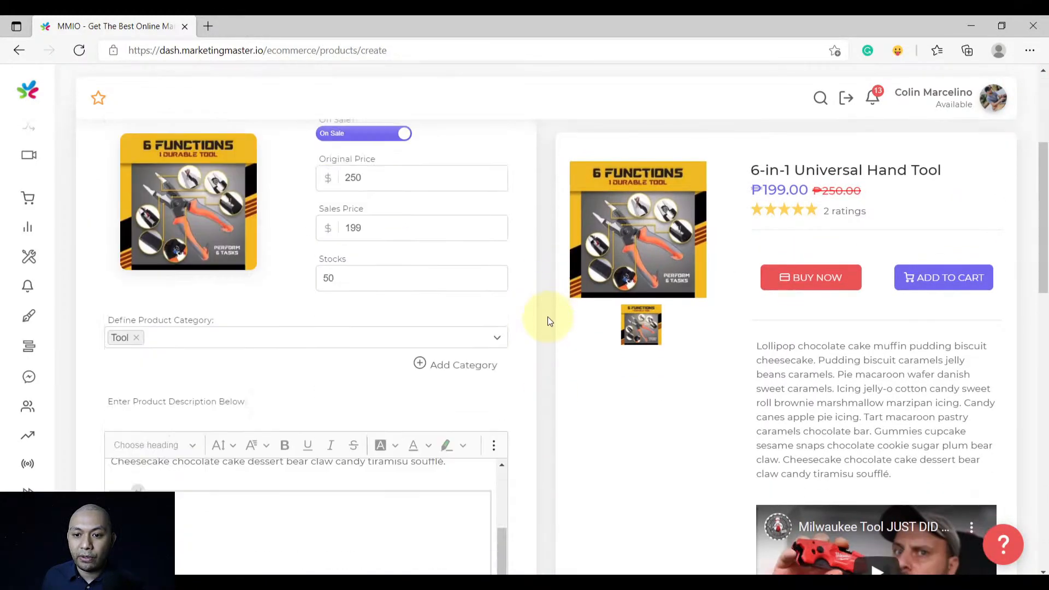
scroll(545, 396, "up", 8)
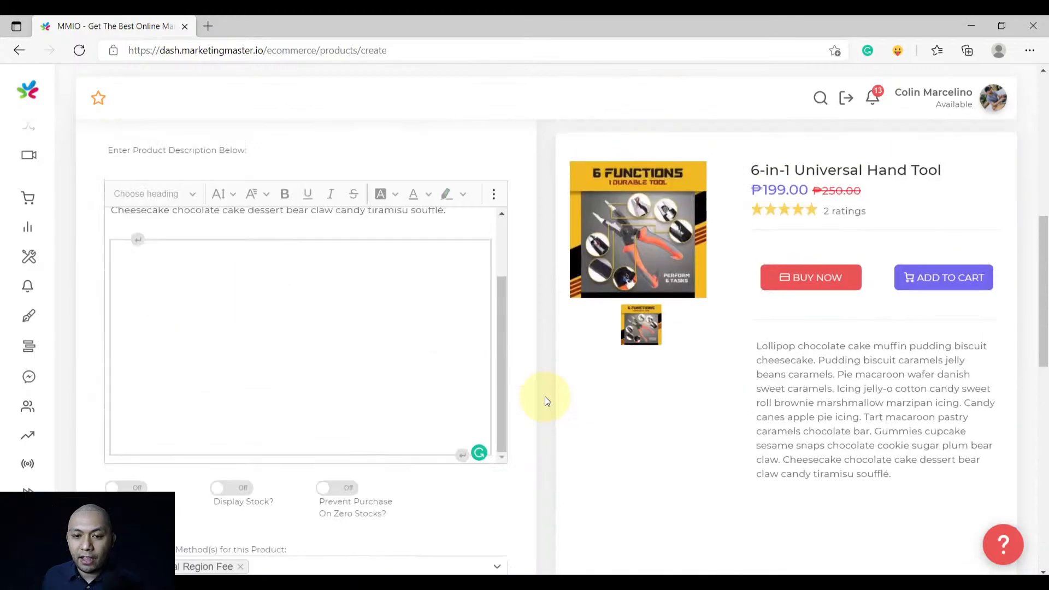
scroll(545, 392, "down", 8)
scroll(545, 393, "down", 1)
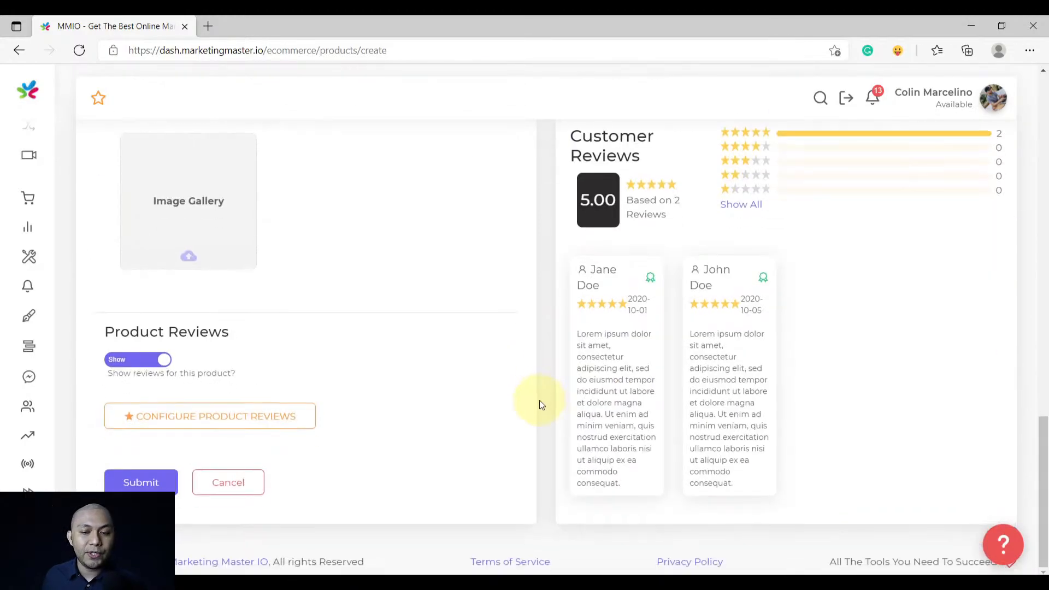
left_click(147, 483)
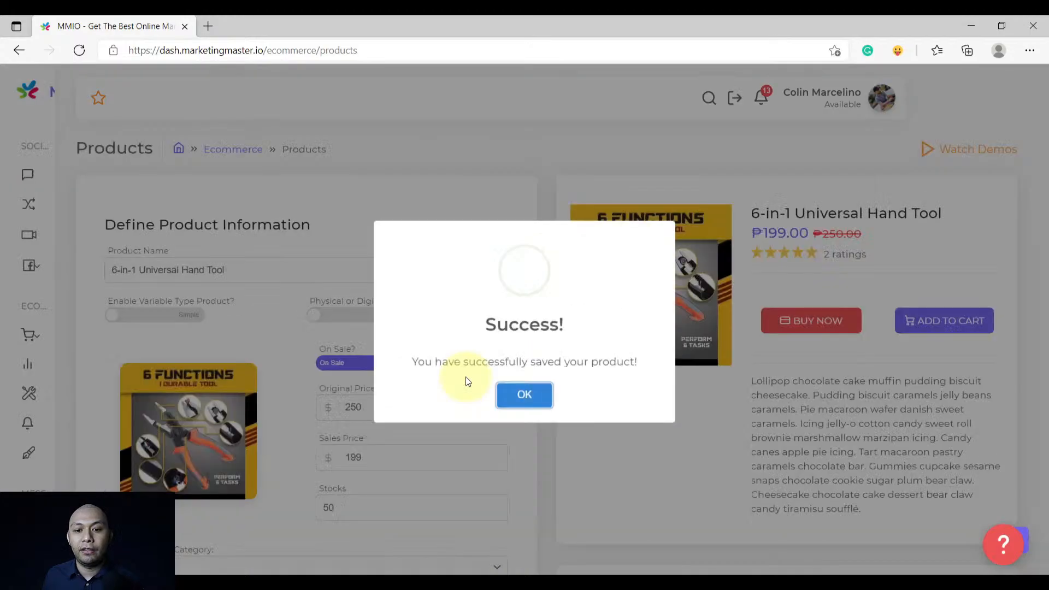
Dismiss the Success message and start a new product from the Products list
left_click(523, 397)
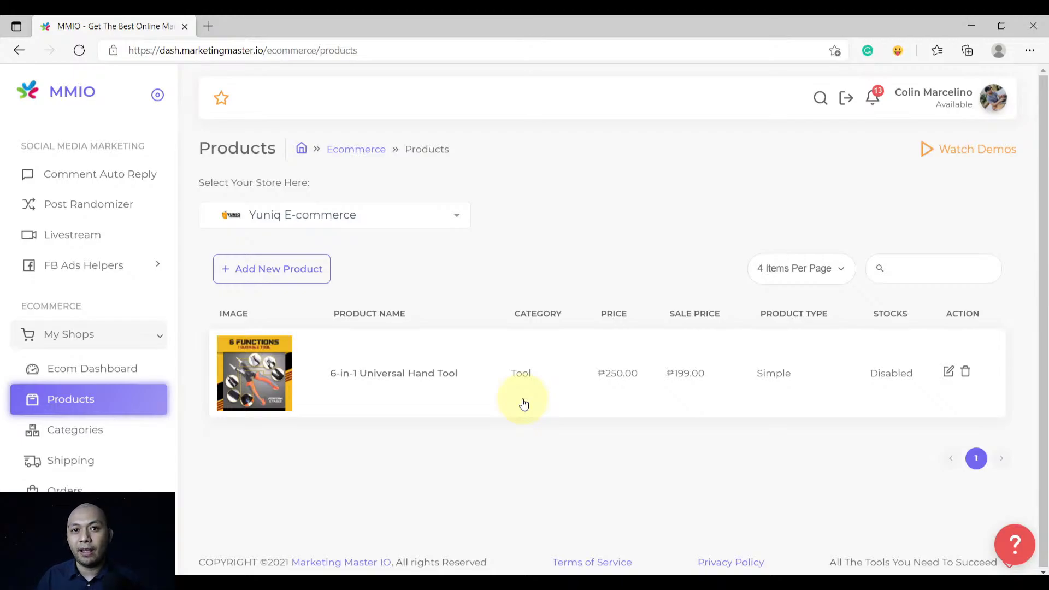
left_click(298, 281)
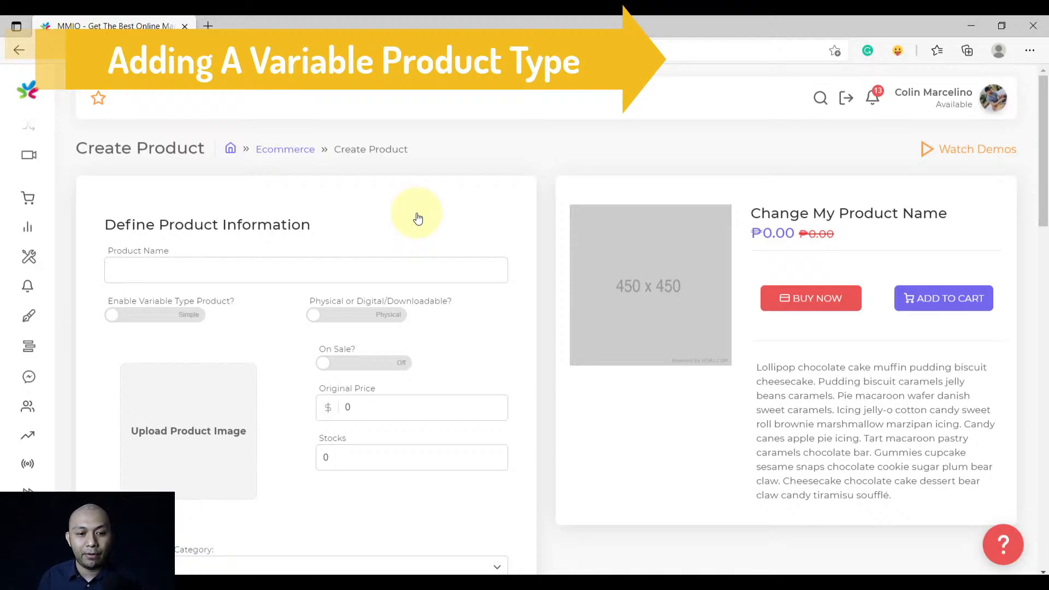
Enable Variable Type Product and name the product Abrasive Sander from the saved-data suggestions
left_click(170, 317)
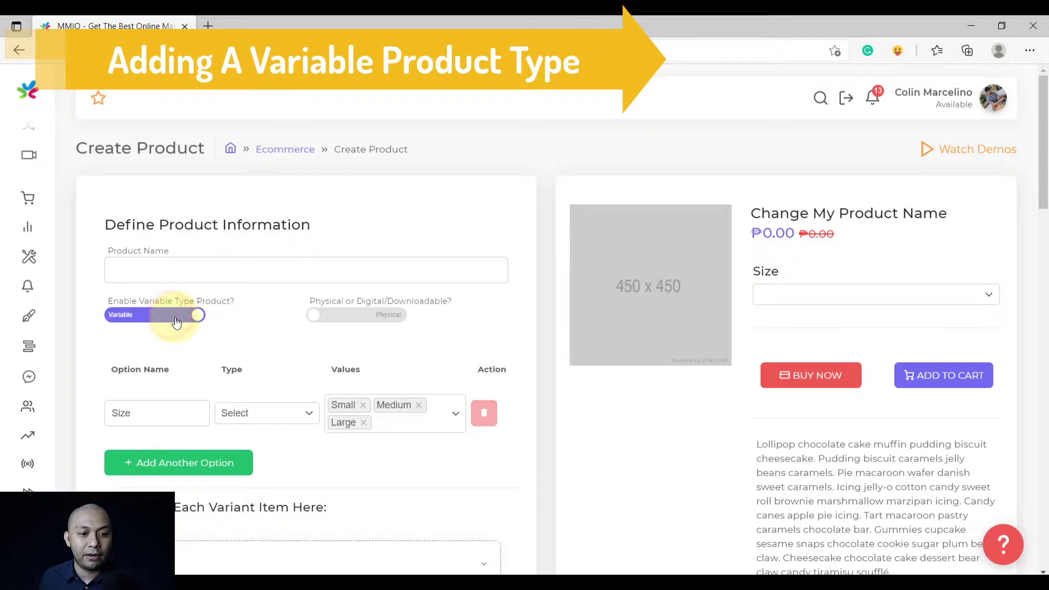
left_click(226, 277)
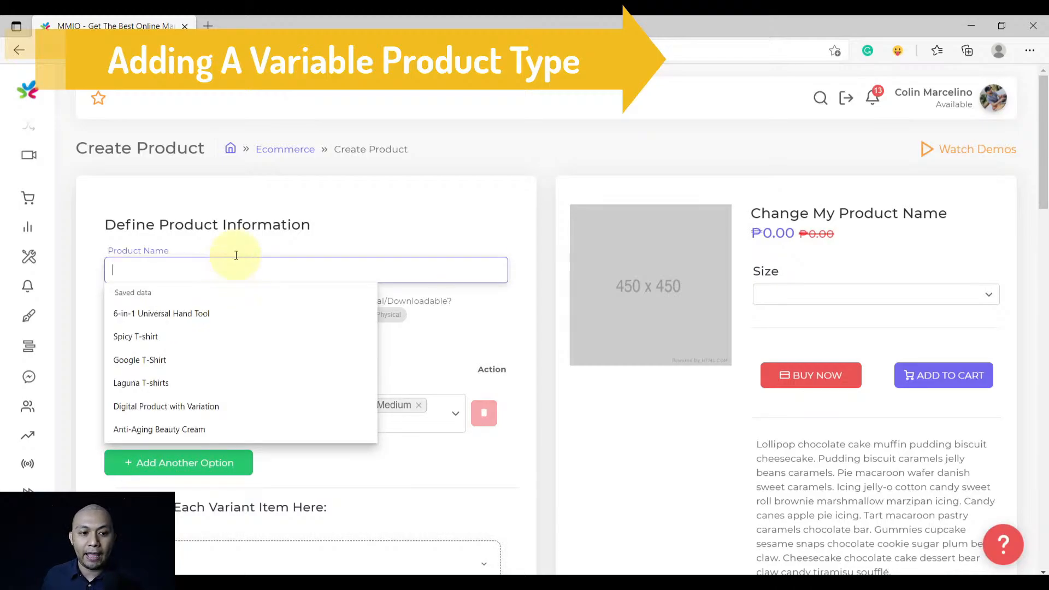
left_click(252, 228)
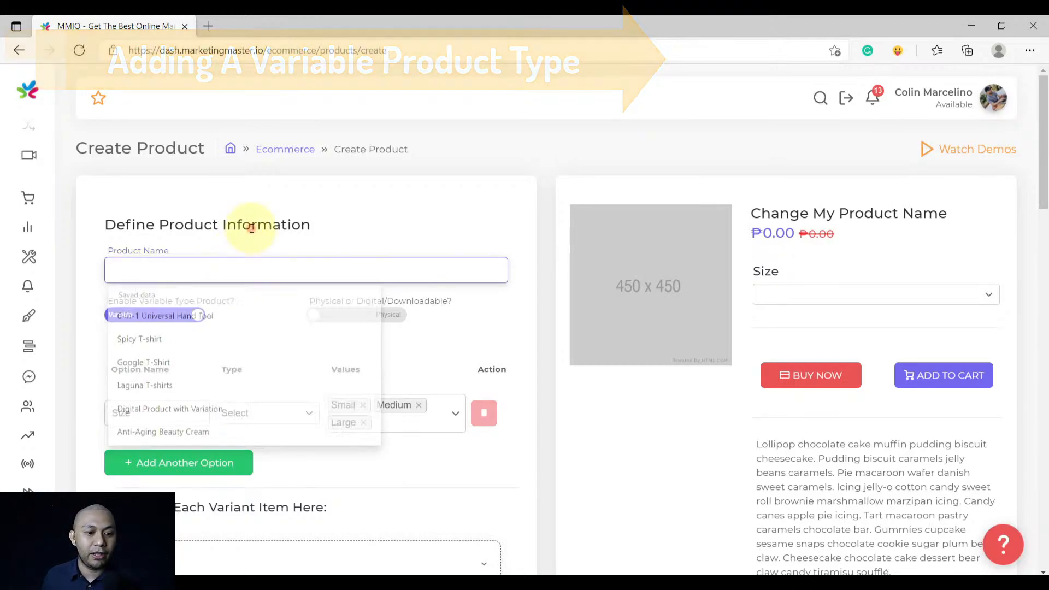
left_click(243, 272)
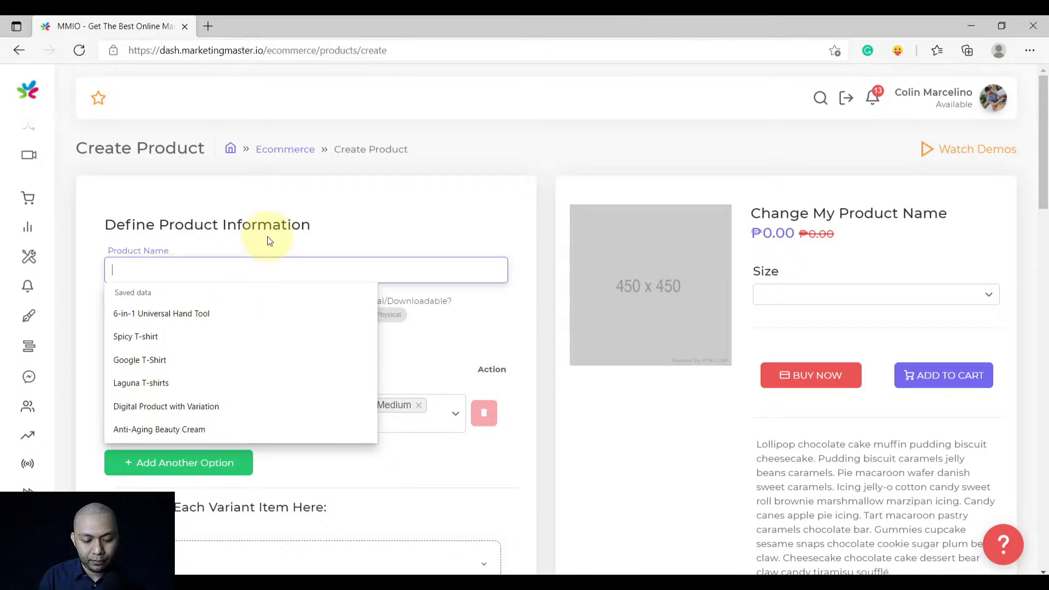
type("Ab")
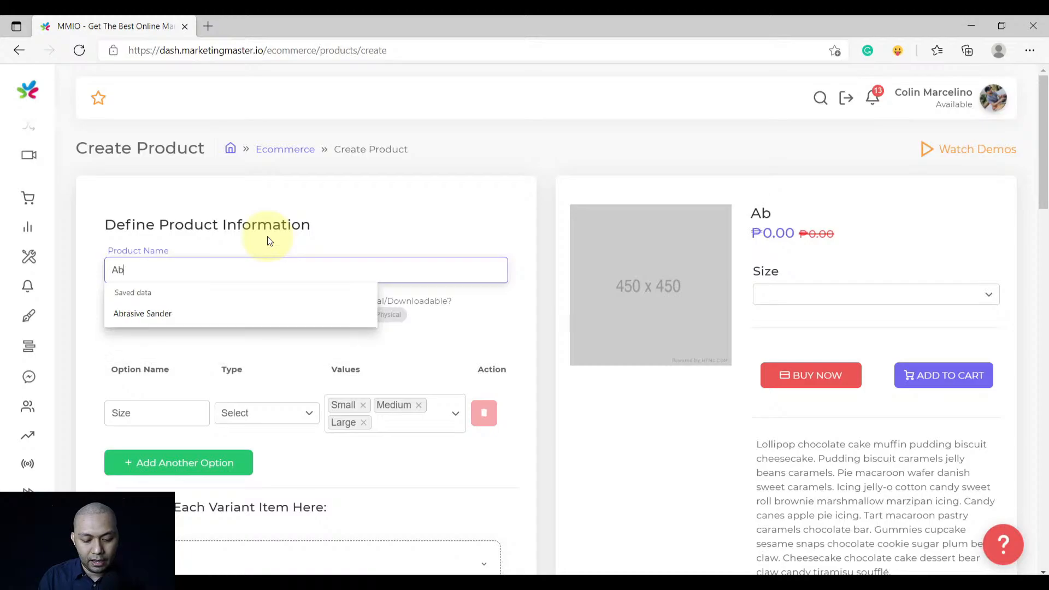
type("rasive Sander")
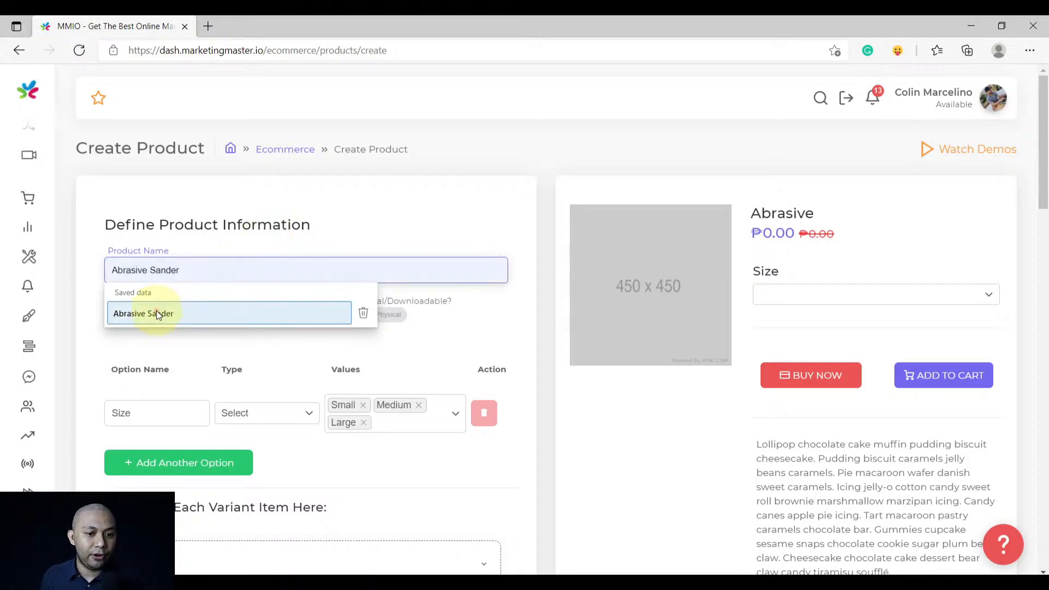
left_click(157, 313)
scroll(251, 327, "down", 1)
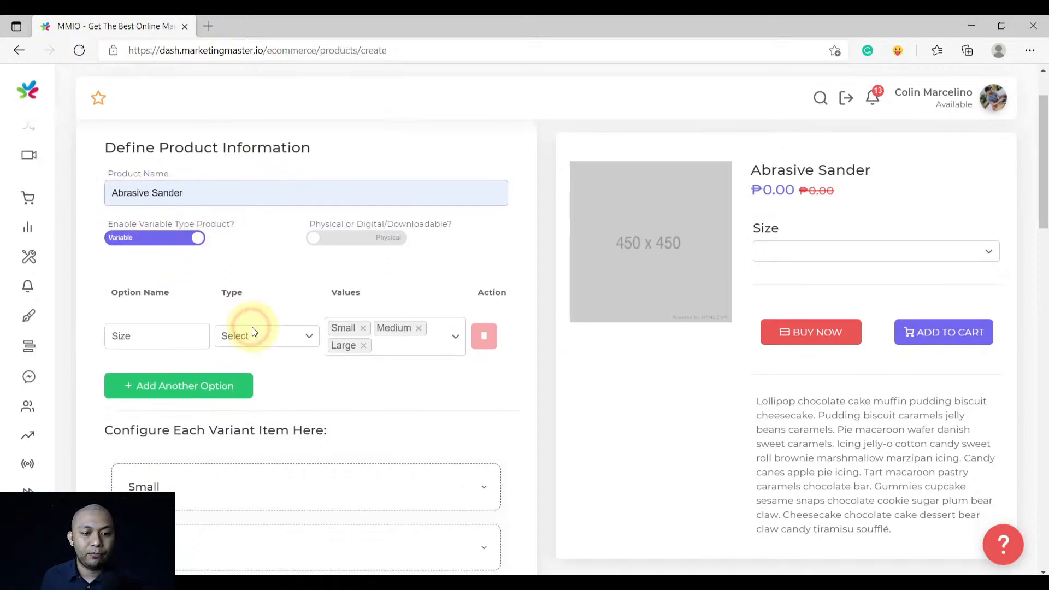
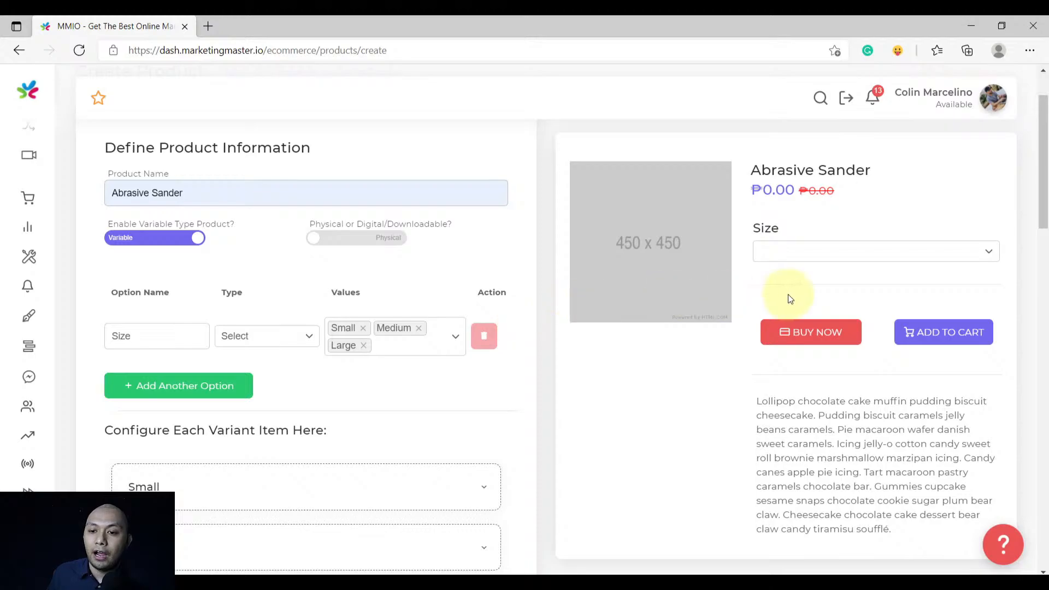
Cycle the preview's size choices through Small, Medium and Large, ending on Small
left_click(837, 250)
left_click(825, 272)
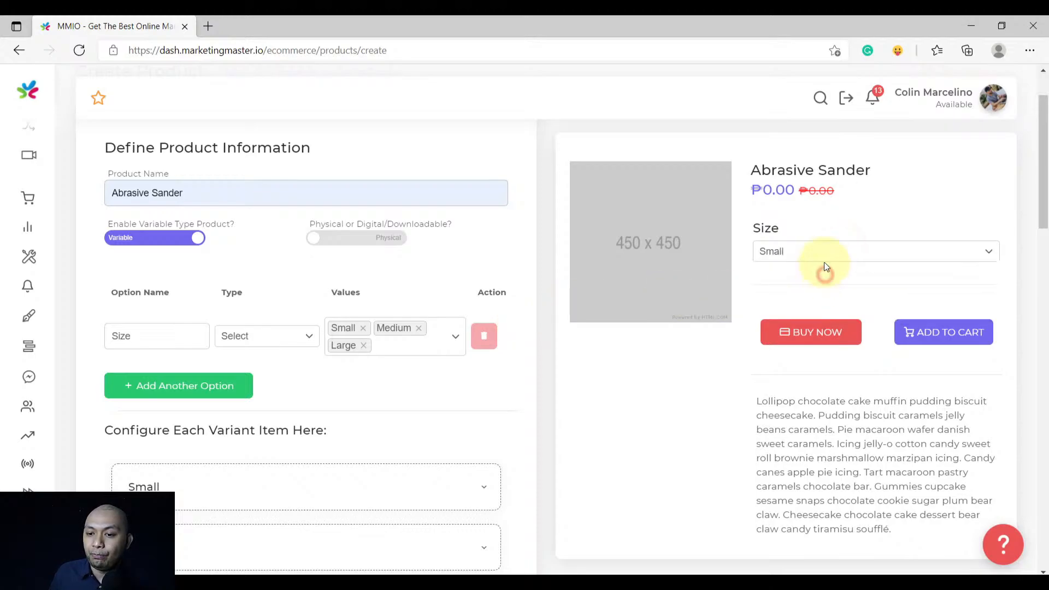
left_click(822, 254)
left_click(808, 290)
left_click(811, 255)
left_click(805, 305)
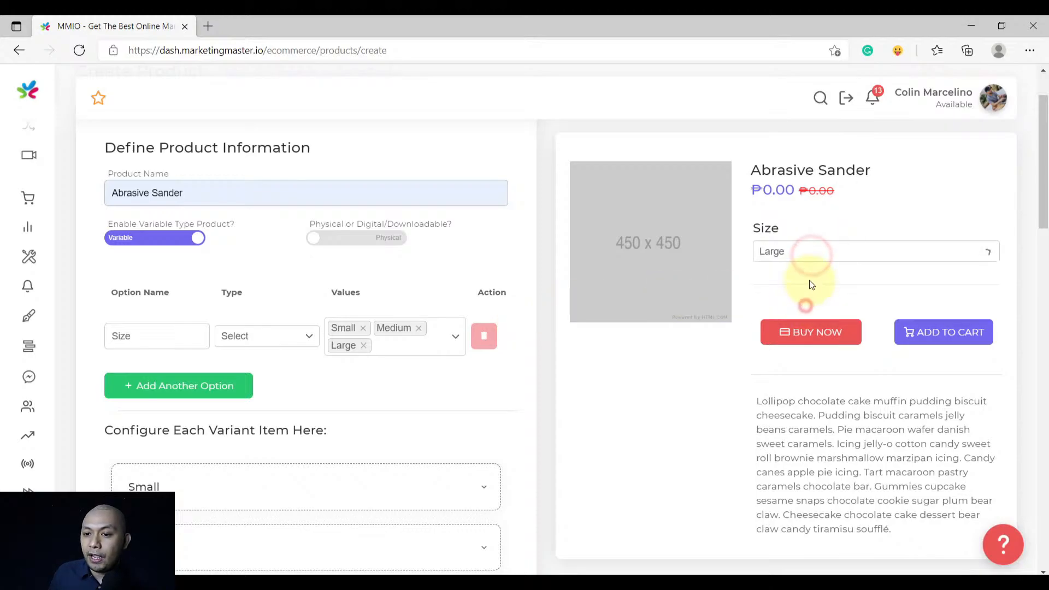
left_click(809, 251)
left_click(799, 291)
left_click(797, 248)
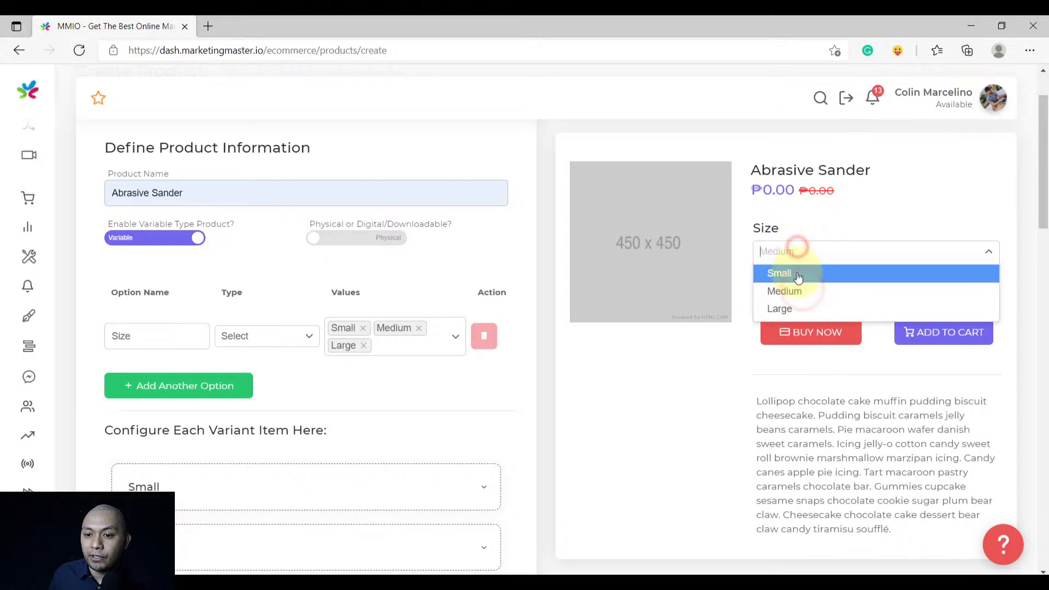
left_click(798, 275)
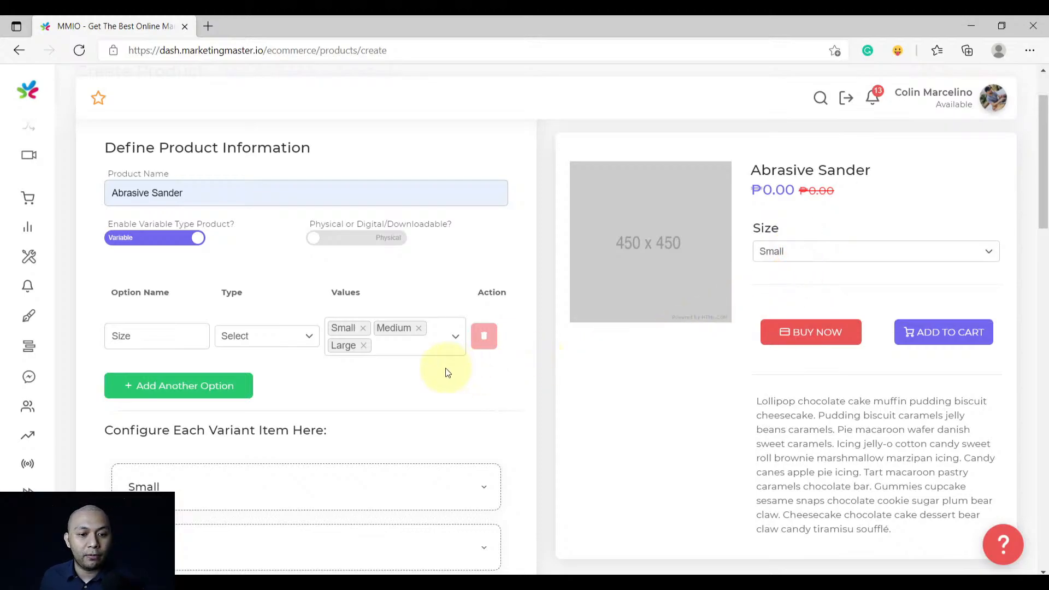
Add a trial Color option, test its Blue, Yellow and Red preview choices, then delete it
left_click(203, 389)
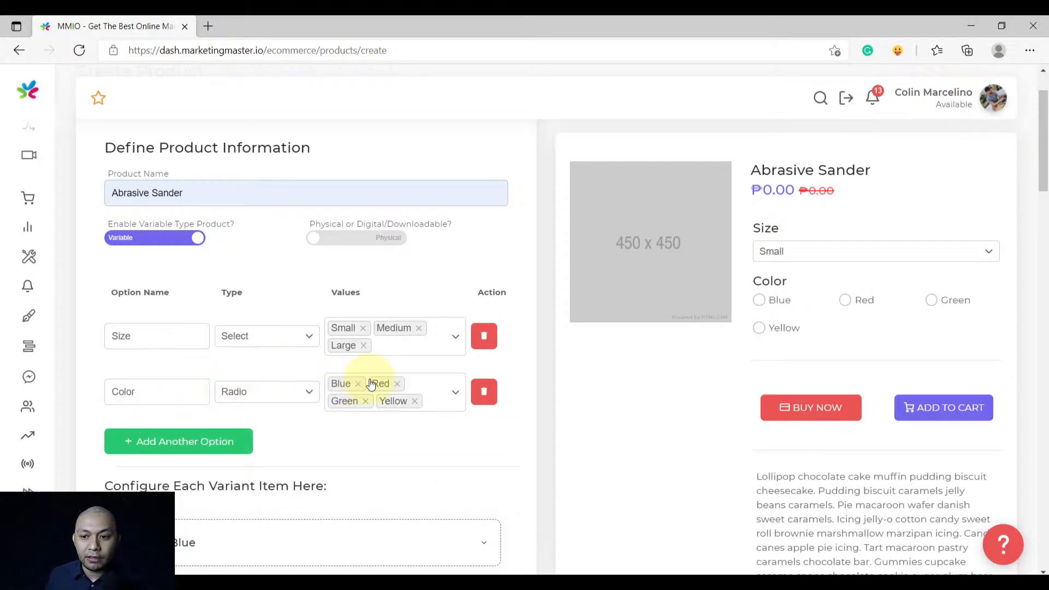
left_click(777, 302)
left_click(781, 327)
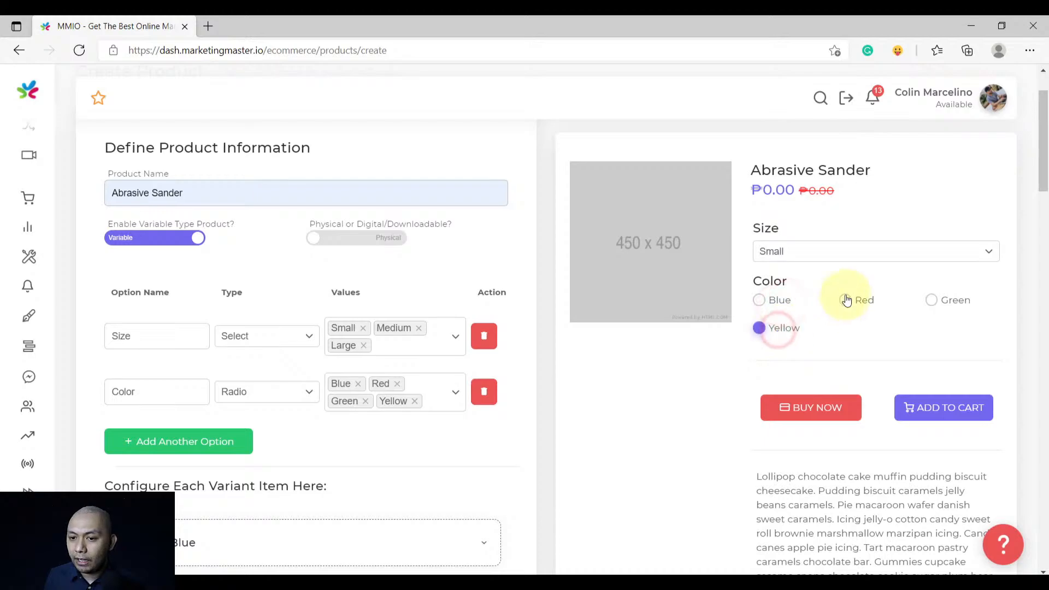
left_click(847, 251)
left_click(835, 276)
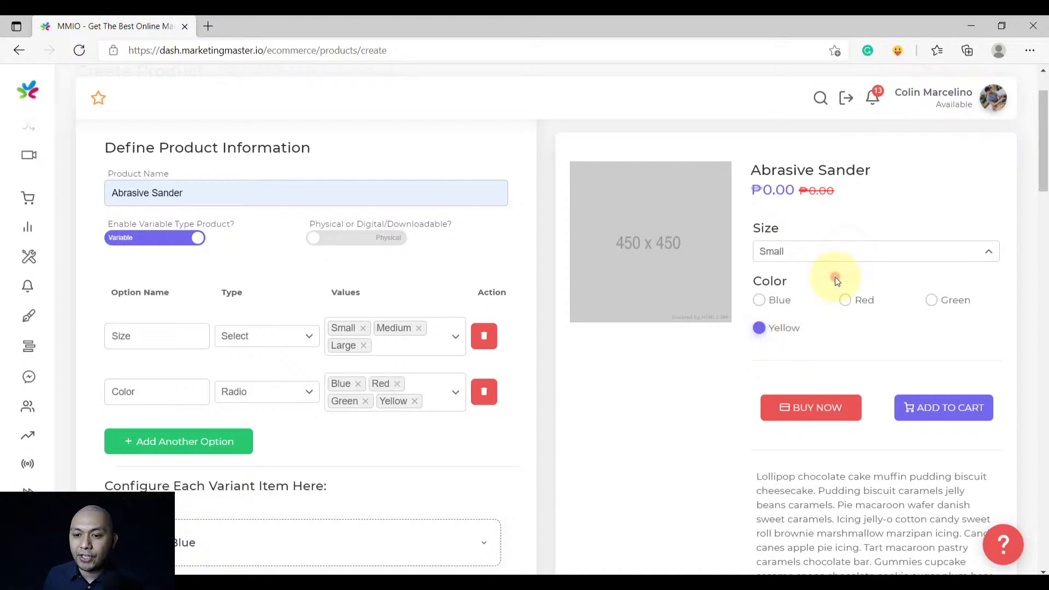
left_click(859, 302)
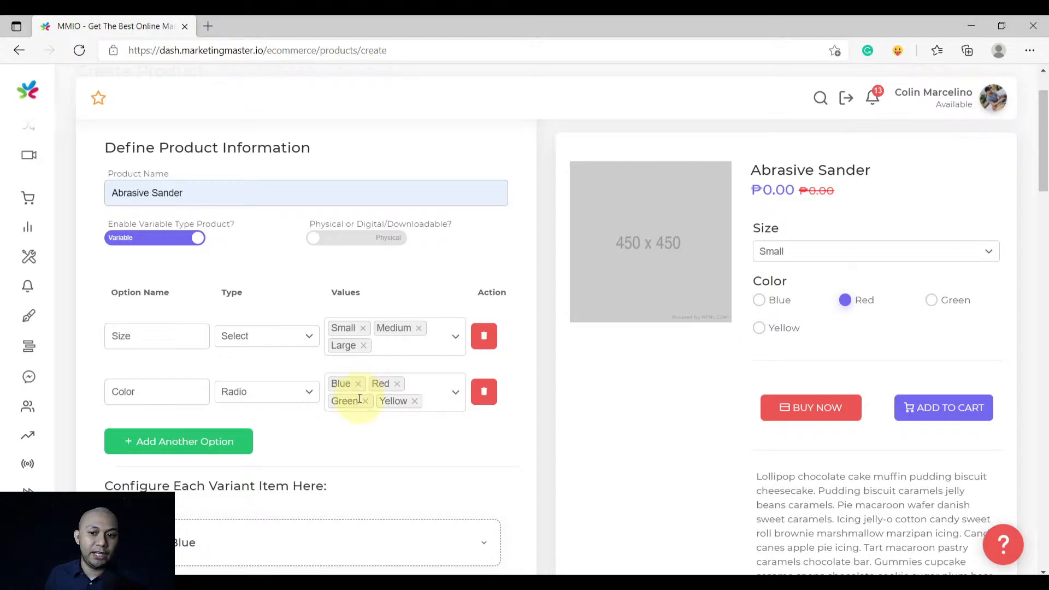
left_click(482, 392)
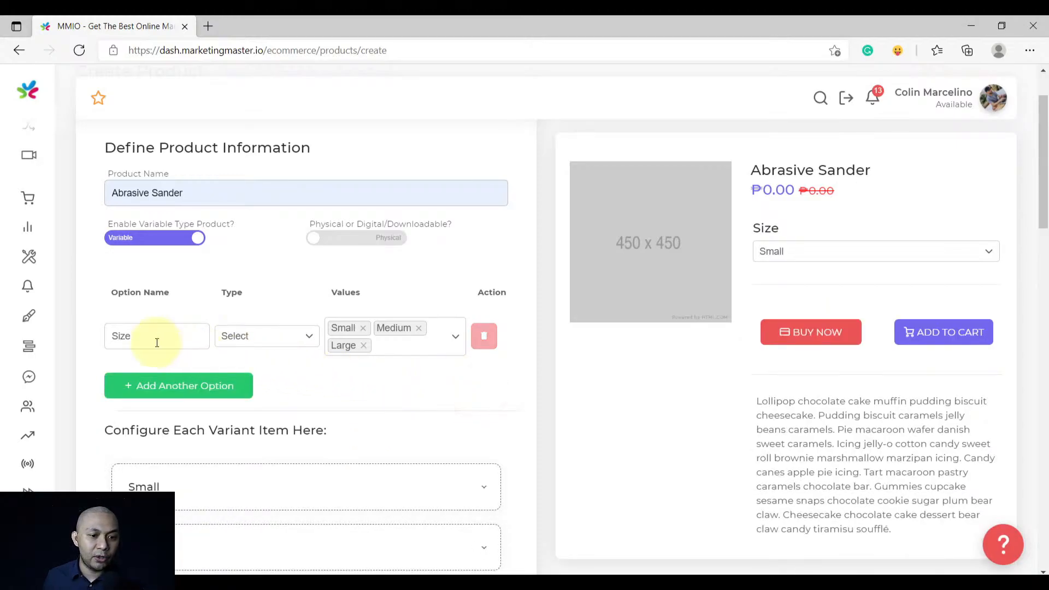
Rename the Size option to Color and remove its Small, Medium and Large values
double_click(155, 336)
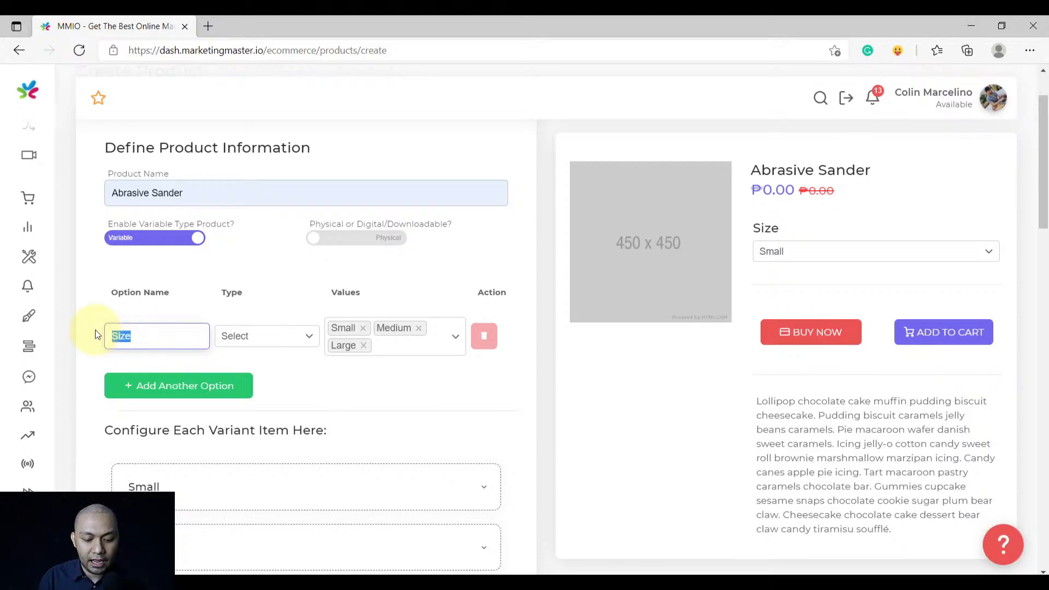
type("Color")
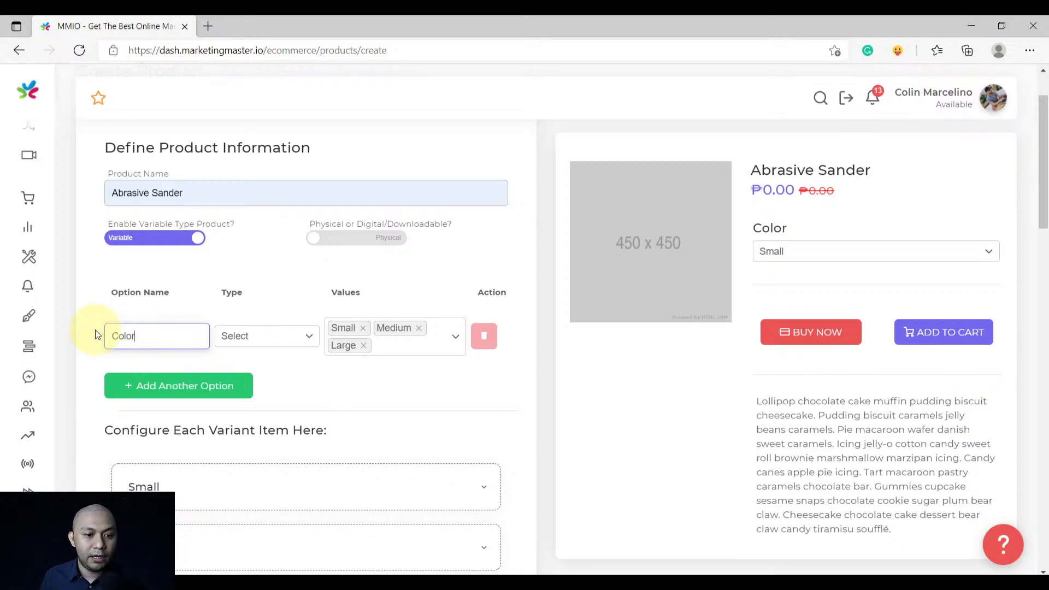
left_click(363, 328)
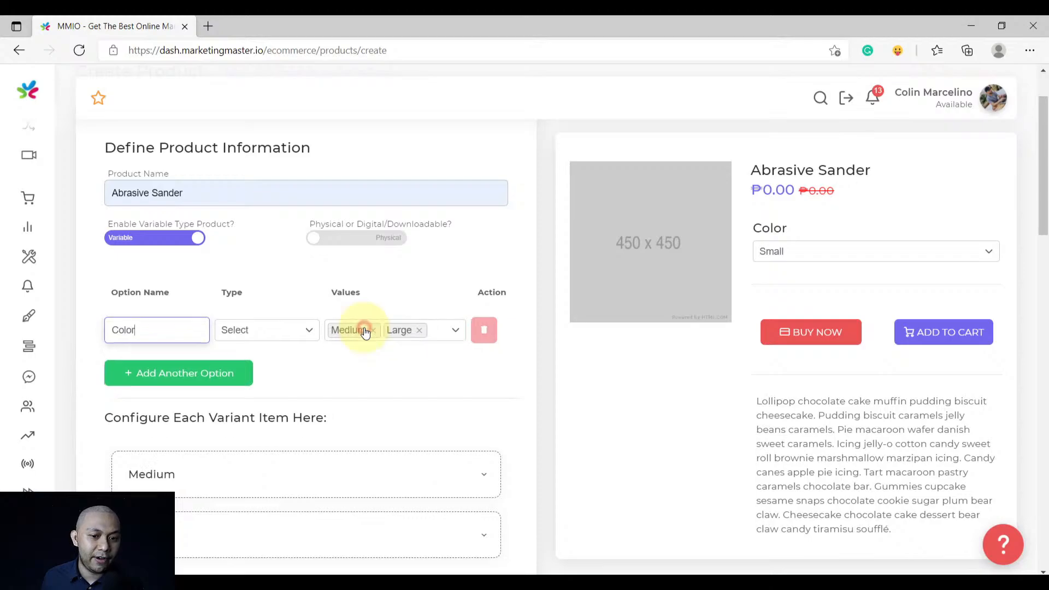
left_click(368, 330)
left_click(365, 331)
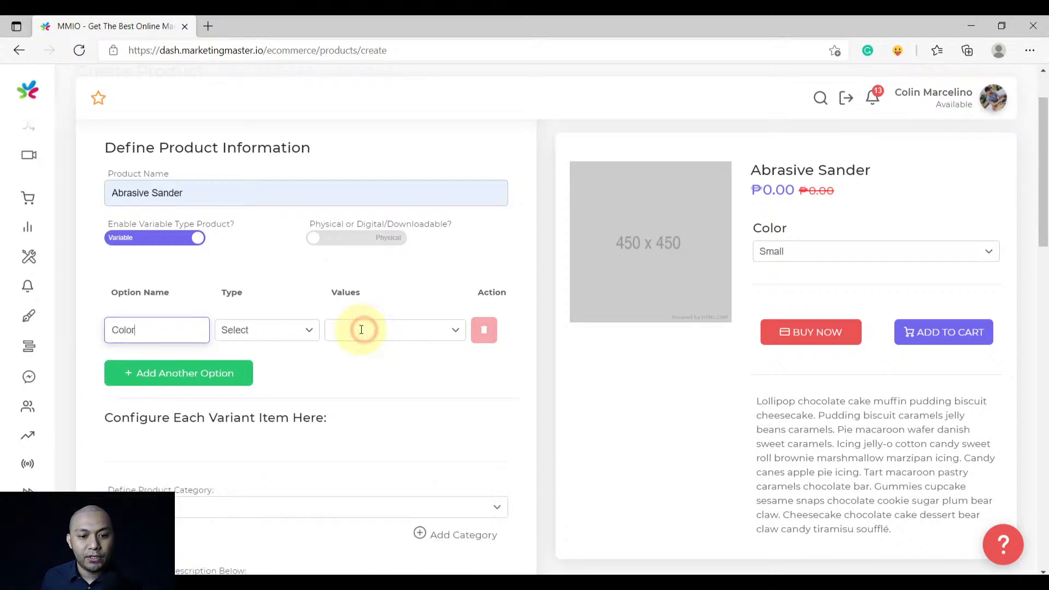
Add Orange and Blue as the Color option's values
left_click(362, 329)
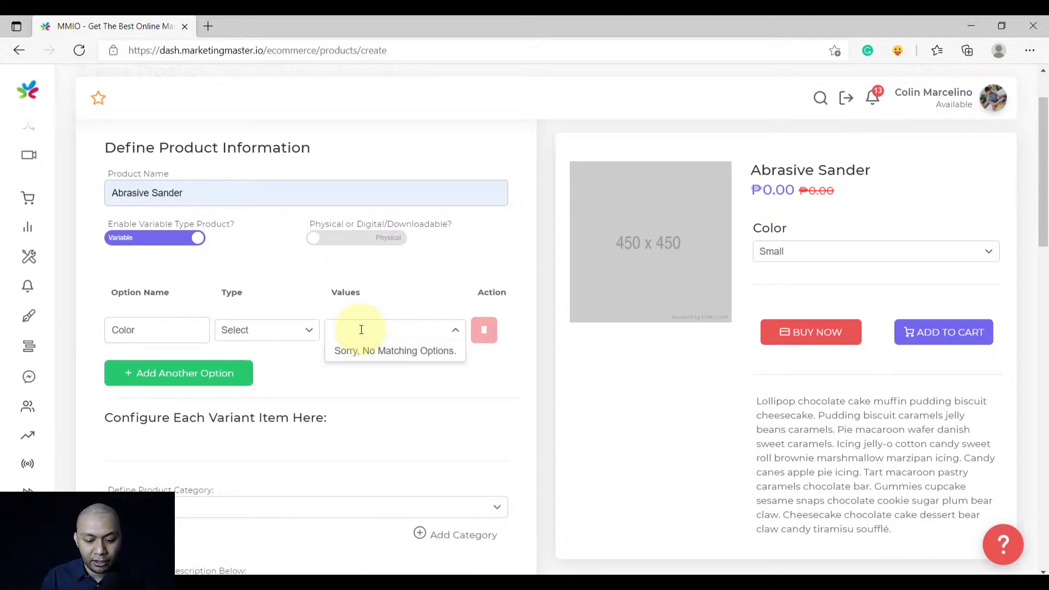
type("Orange")
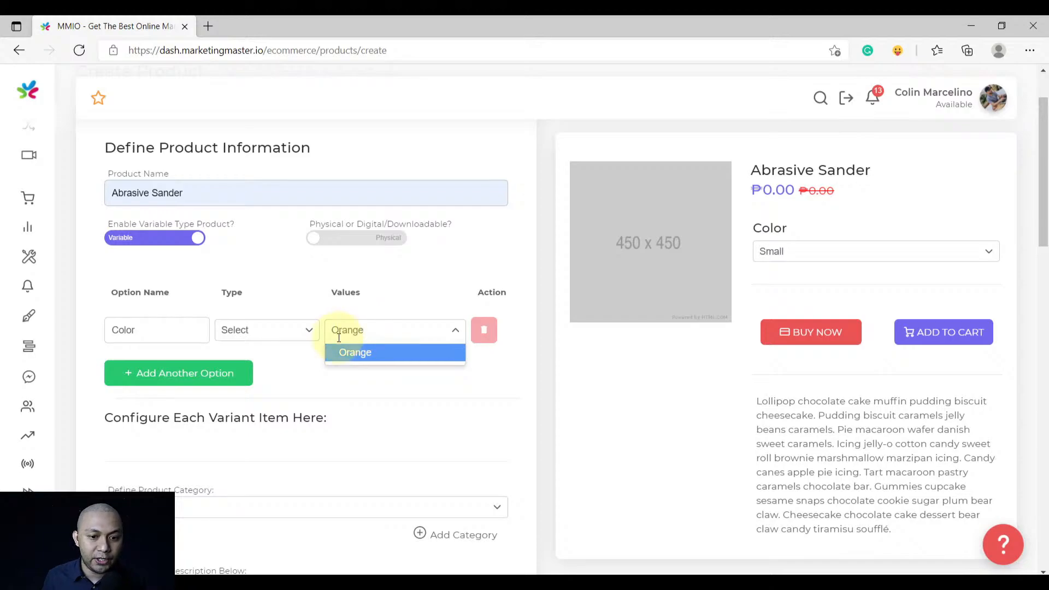
left_click(344, 350)
left_click(415, 333)
type("B")
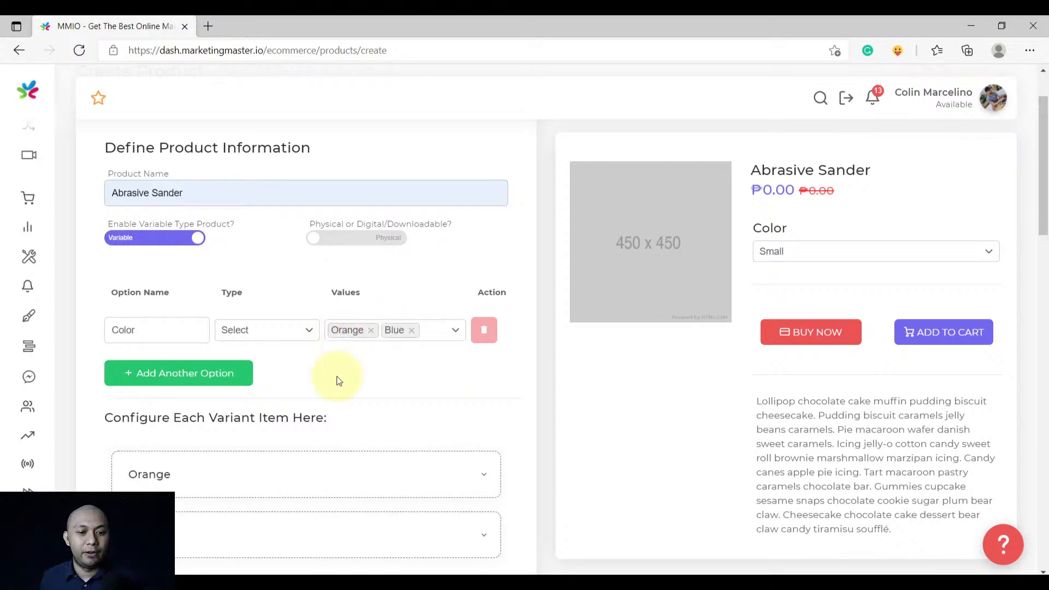
scroll(337, 381, "down", 2)
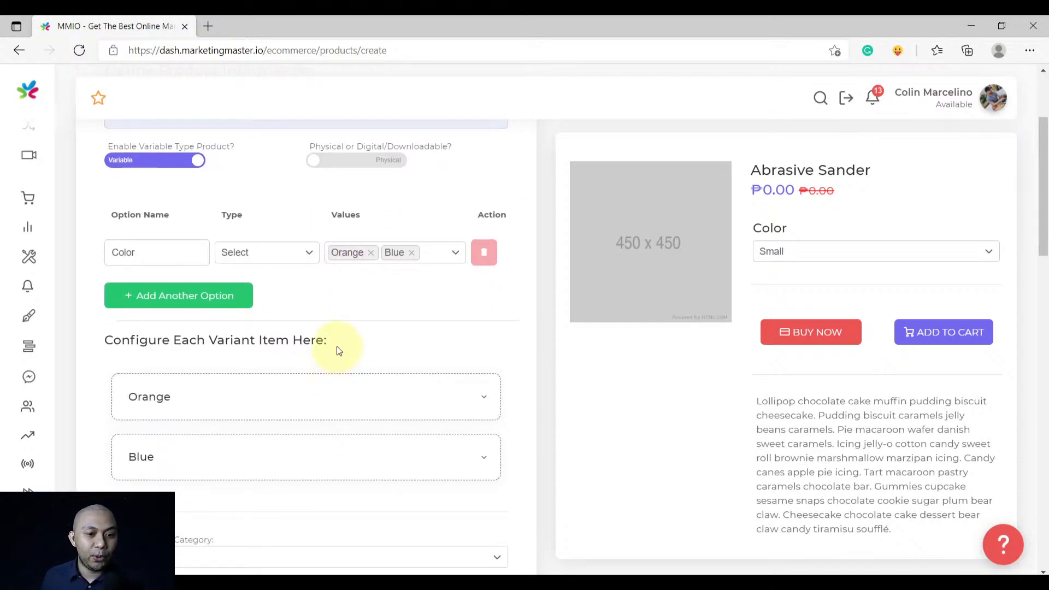
scroll(337, 349, "down", 2)
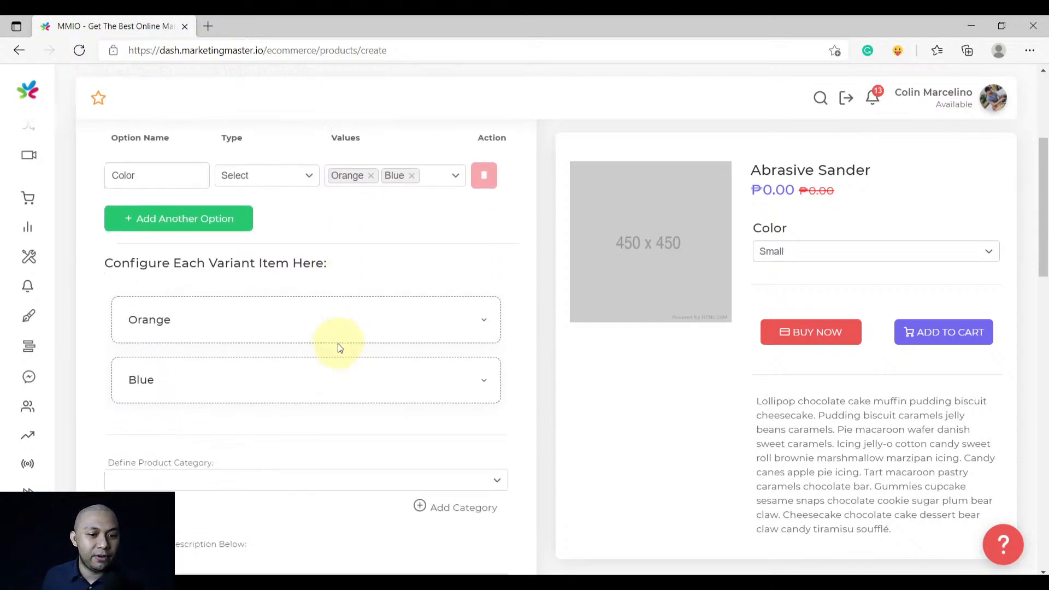
left_click(260, 331)
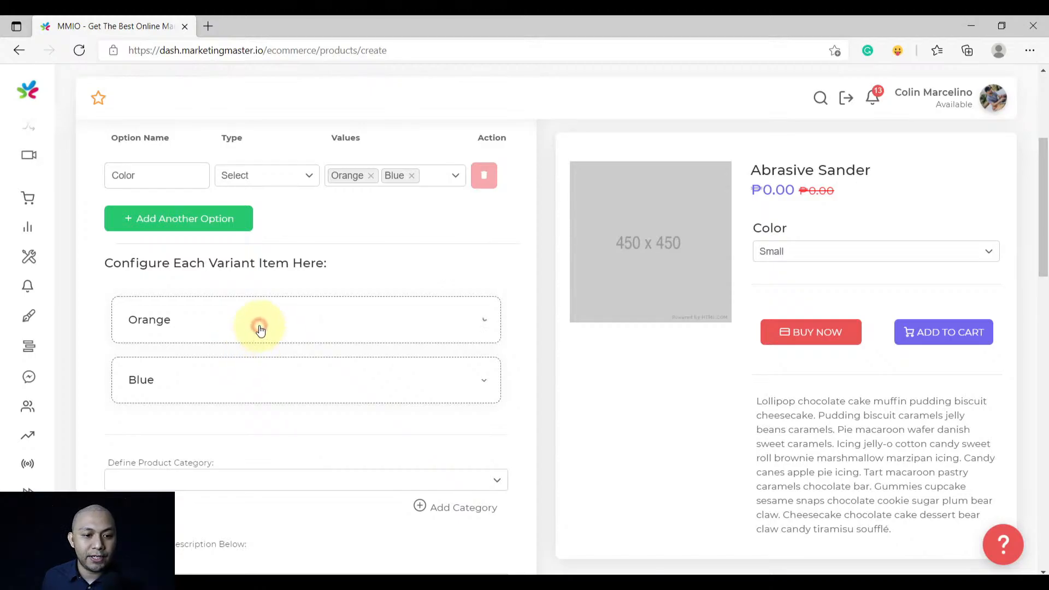
Upload the product photo as the Orange variant's image
scroll(257, 326, "down", 2)
left_click(216, 350)
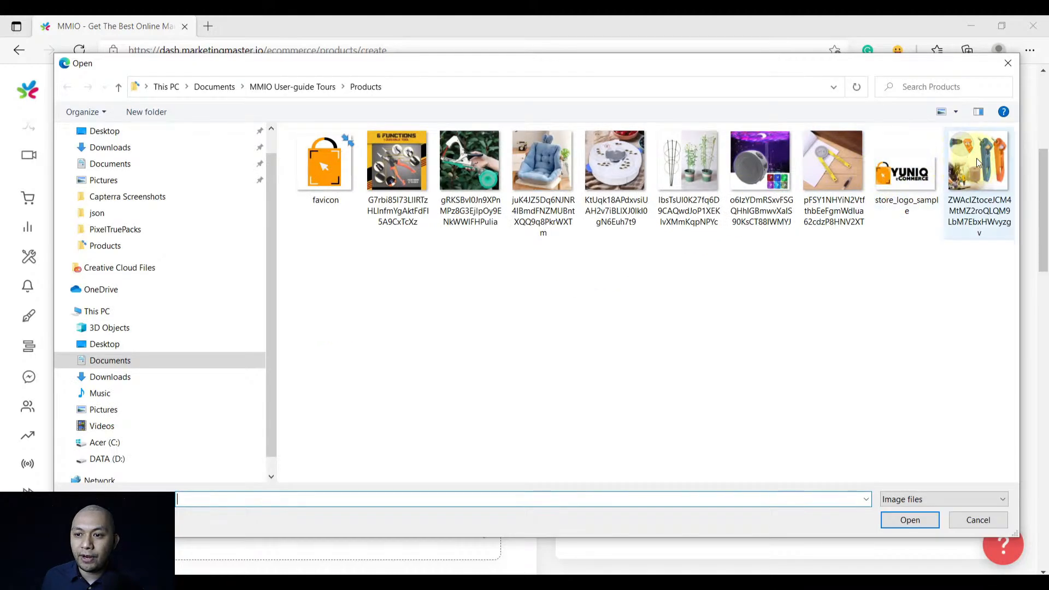
double_click(980, 159)
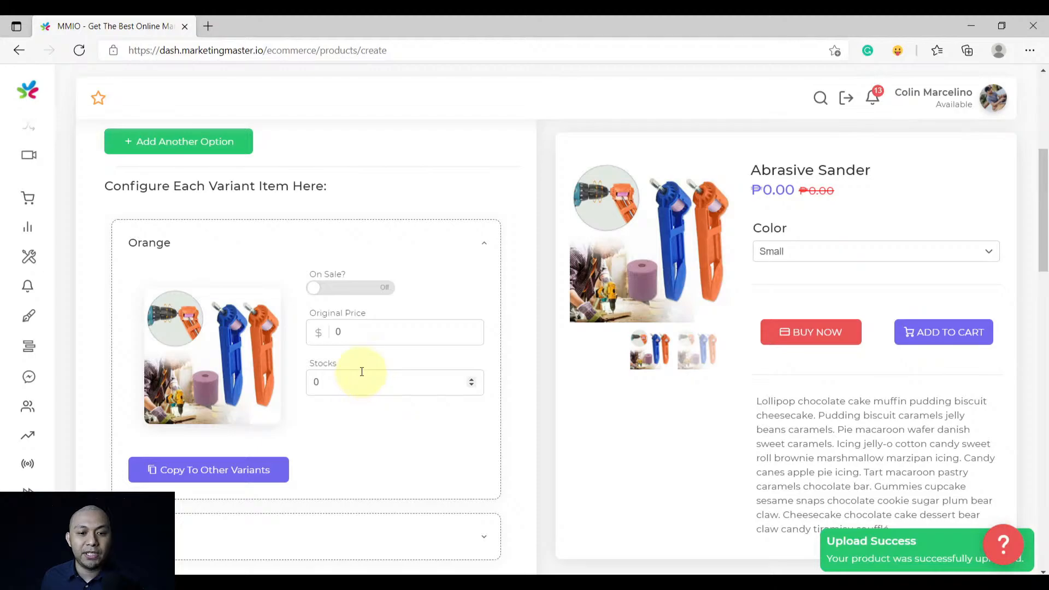
scroll(358, 385, "up", 2)
scroll(356, 377, "down", 2)
Give the Orange variant original price 250, stock 50, and On Sale at 199
double_click(358, 334)
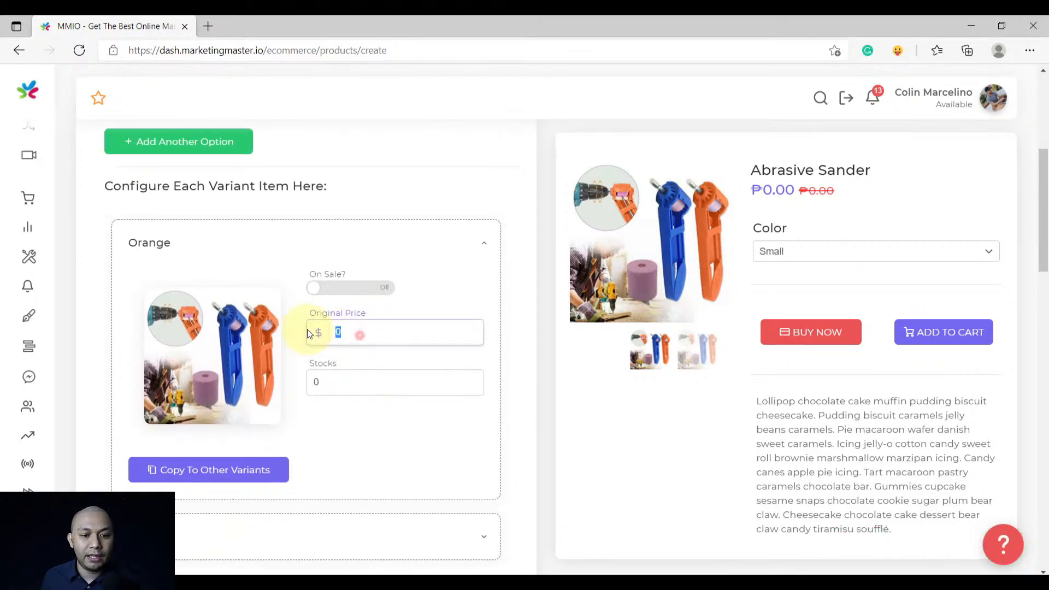
type("250")
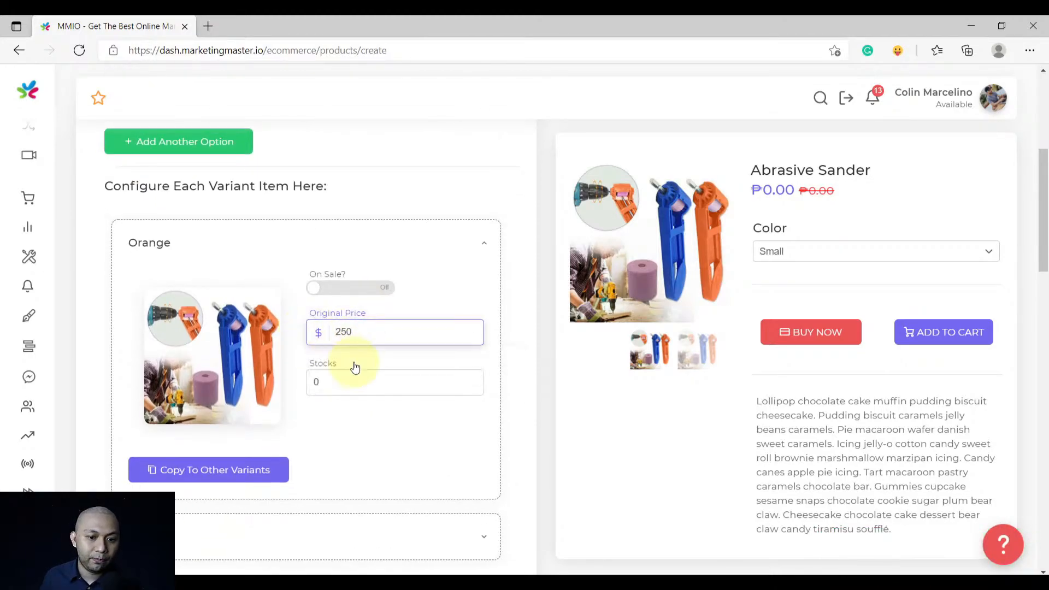
double_click(333, 384)
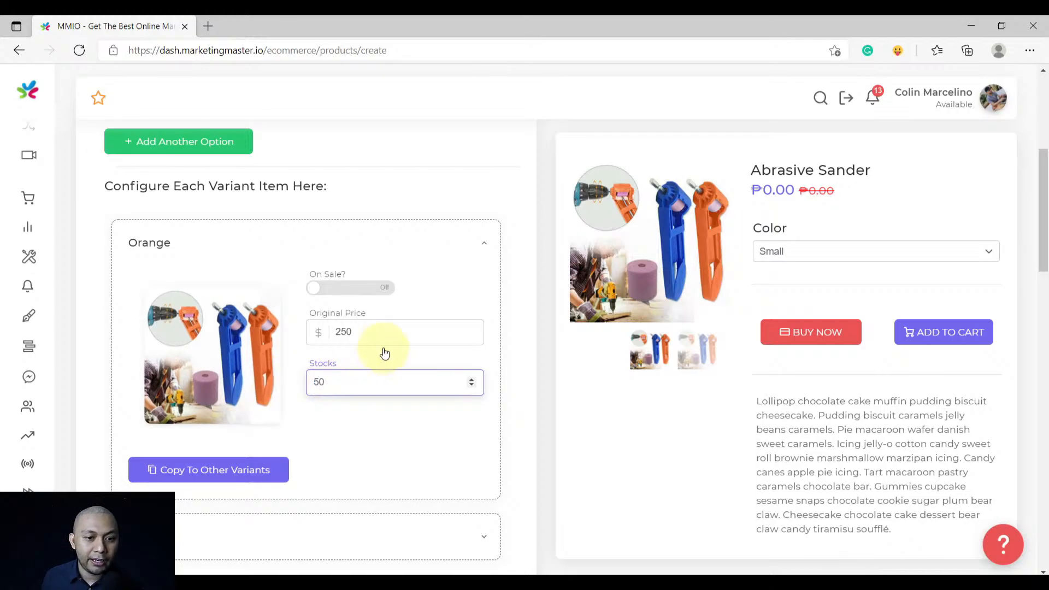
left_click(379, 294)
double_click(365, 383)
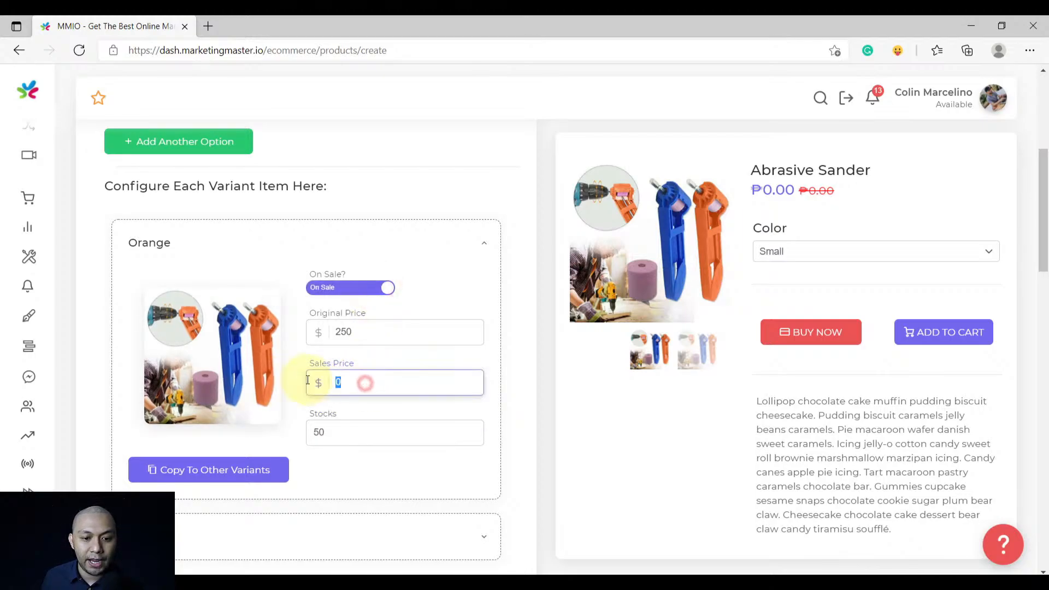
type("199")
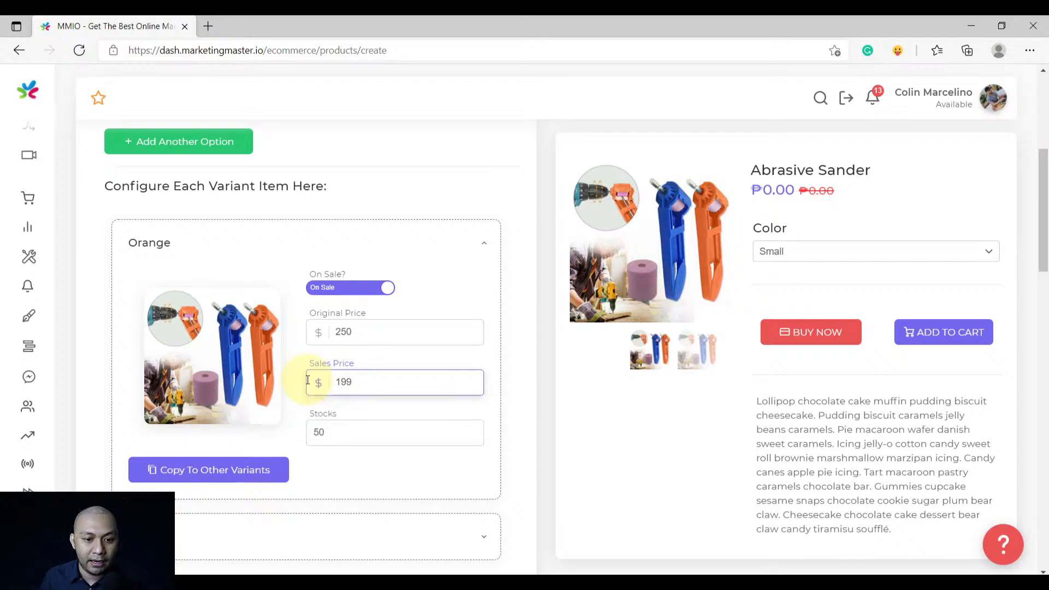
left_click(294, 392)
scroll(273, 388, "down", 3)
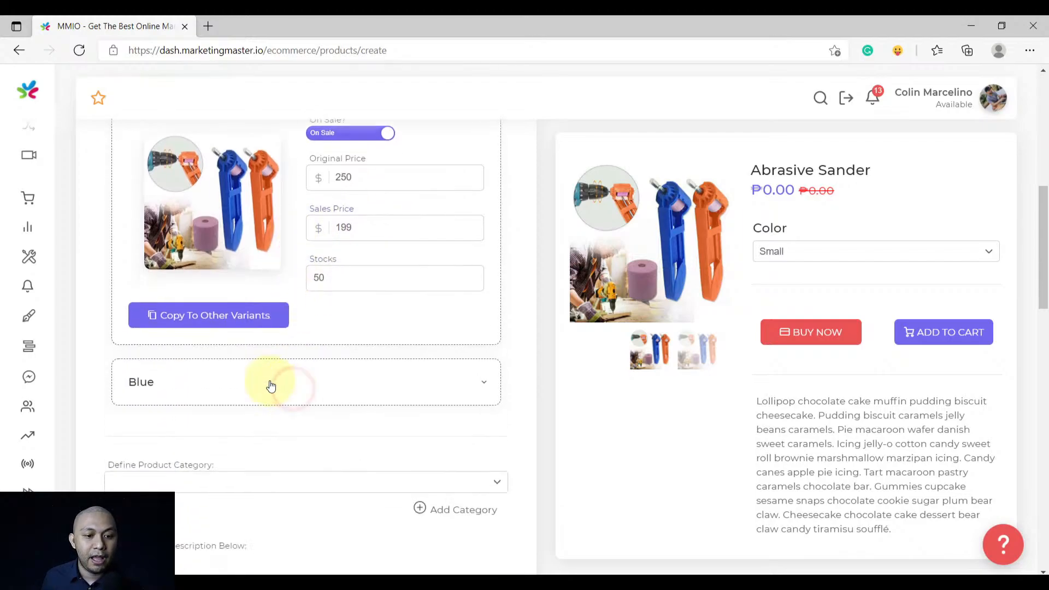
Copy the Orange variant's values to all colour variants
left_click(217, 329)
scroll(214, 336, "up", 2)
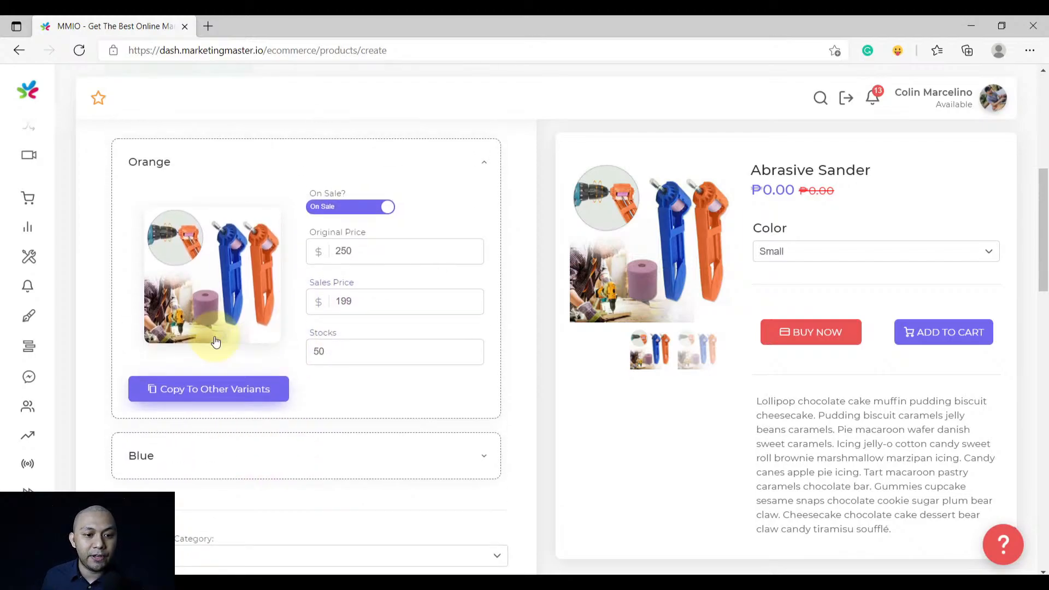
left_click(204, 401)
left_click(527, 321)
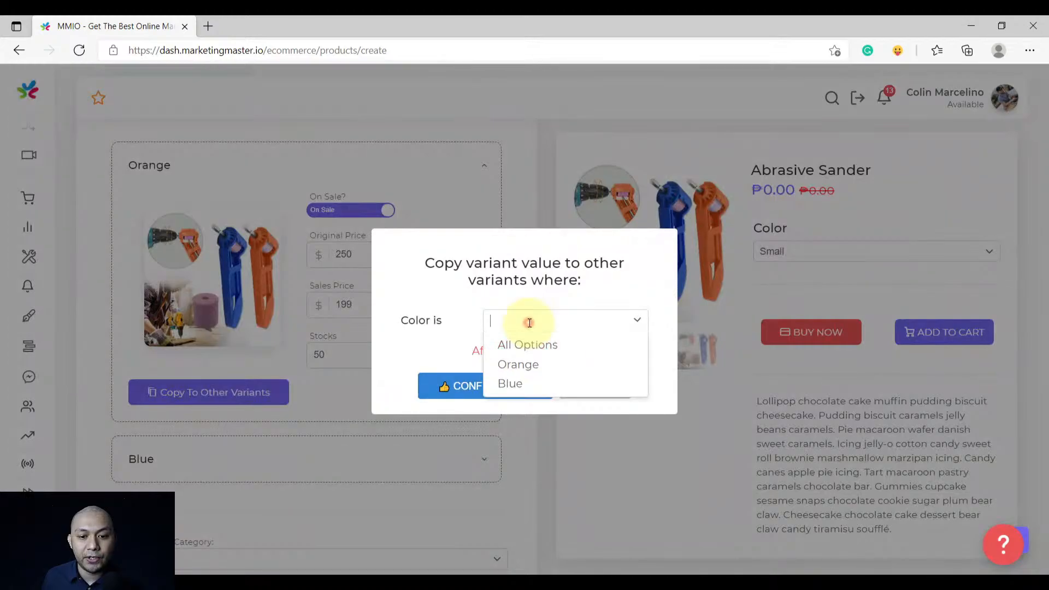
left_click(517, 344)
left_click(492, 383)
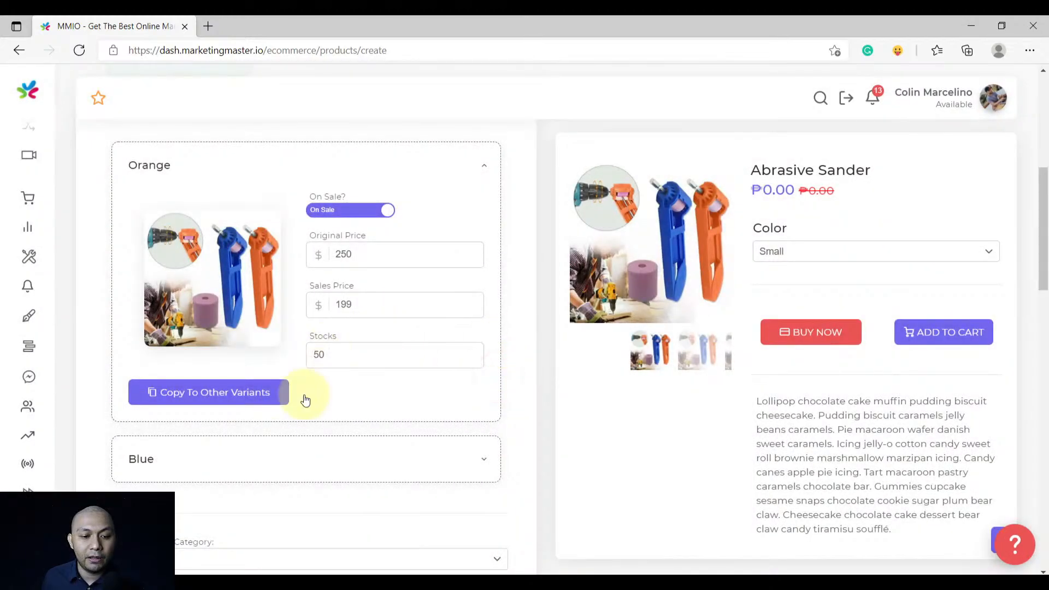
Set the Blue variant's original price to 300 and sales price to 120
left_click(256, 454)
scroll(331, 423, "down", 2)
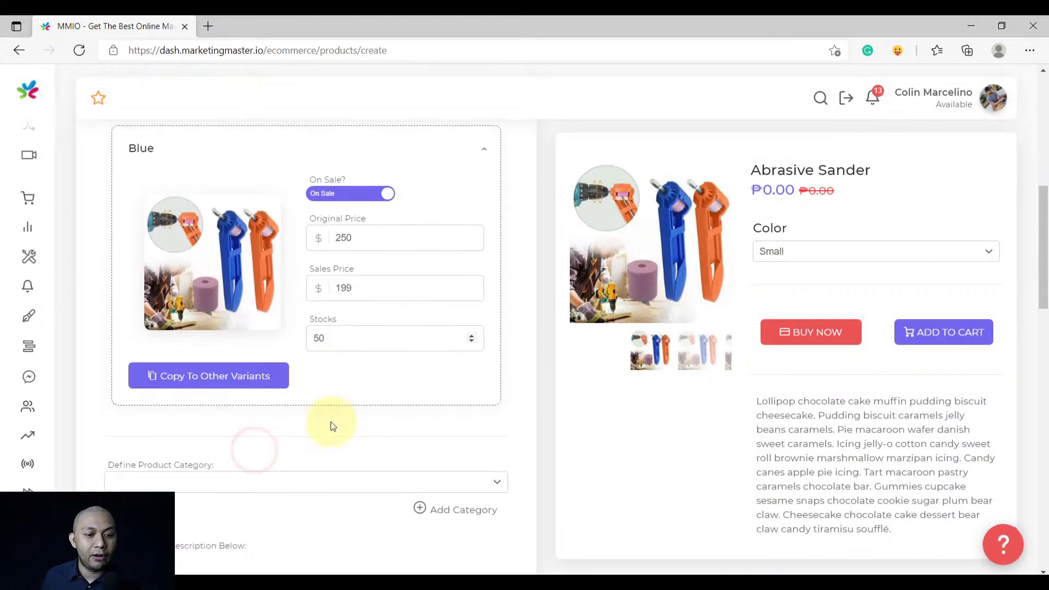
scroll(331, 424, "up", 3)
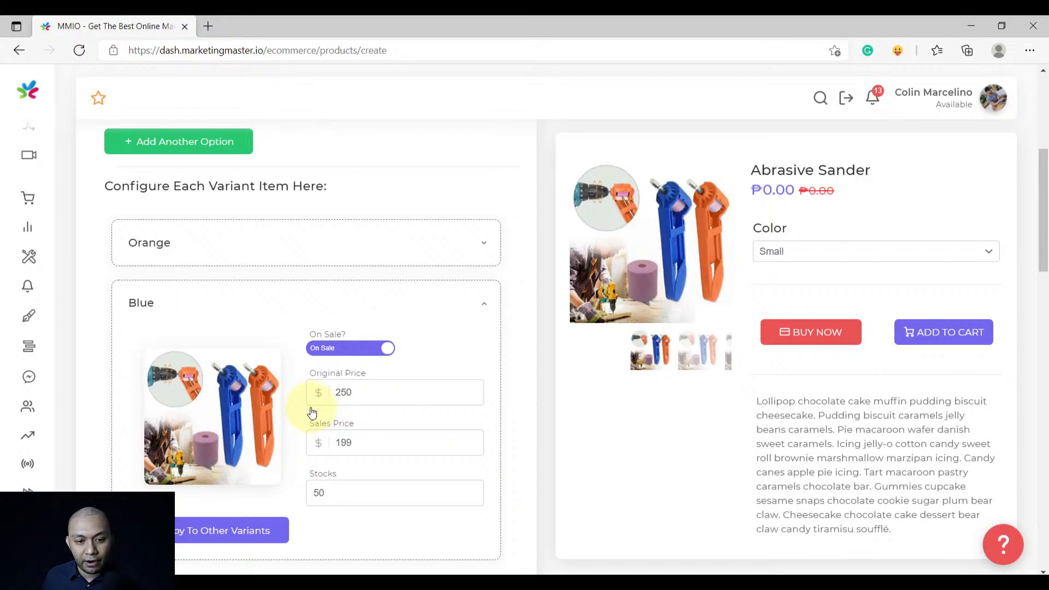
mouse_move(255, 438)
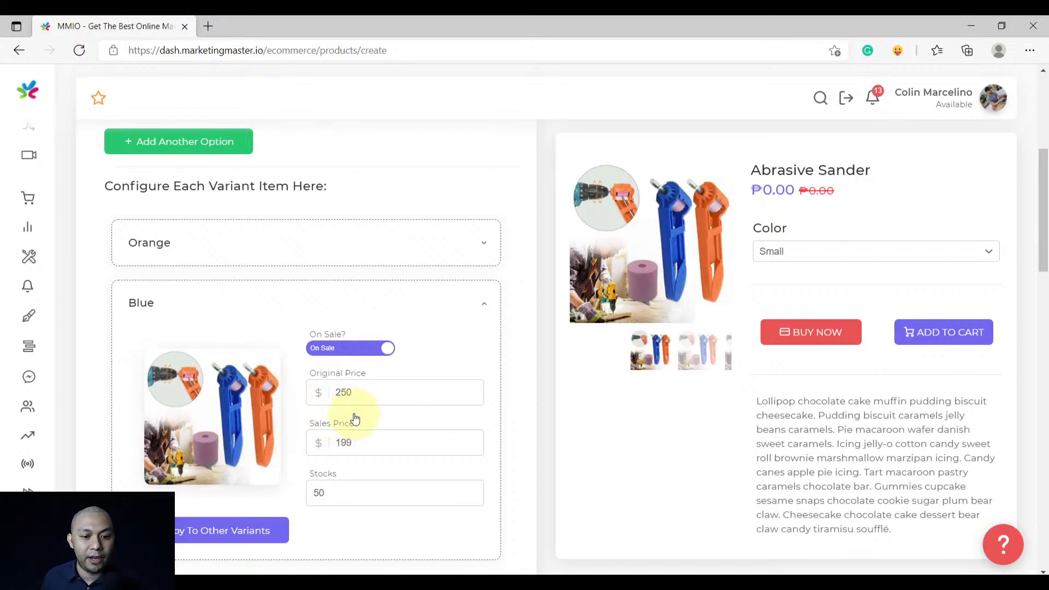
scroll(351, 417, "down", 3)
double_click(379, 238)
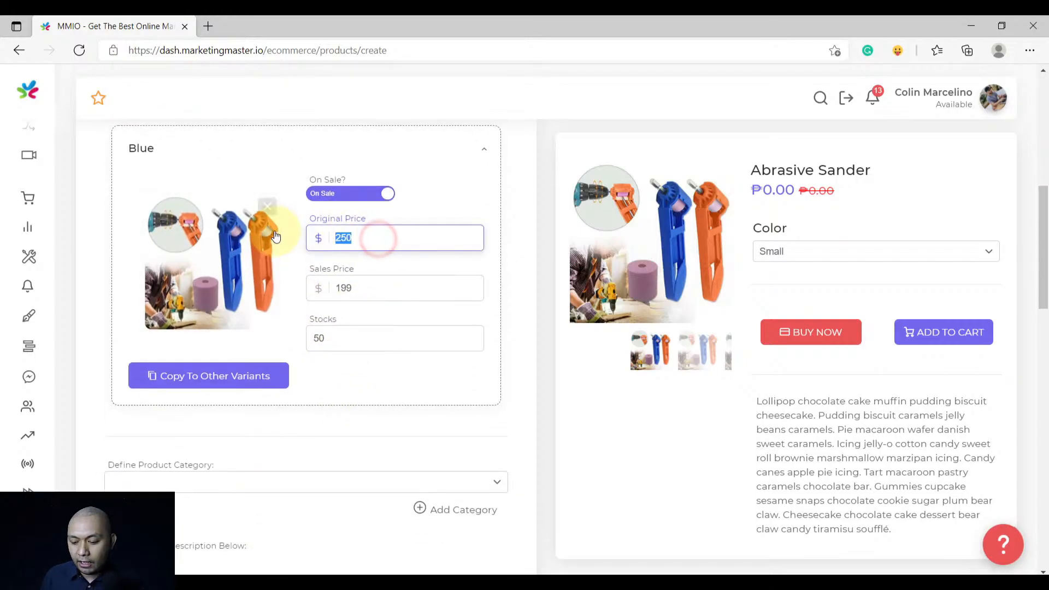
type("300")
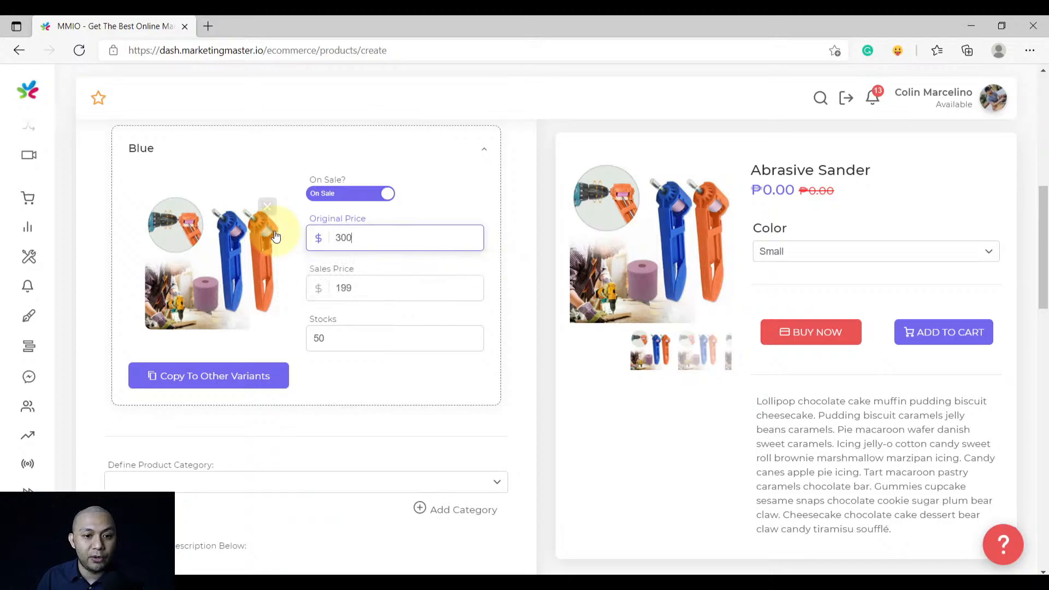
left_click_drag(341, 288, 310, 288)
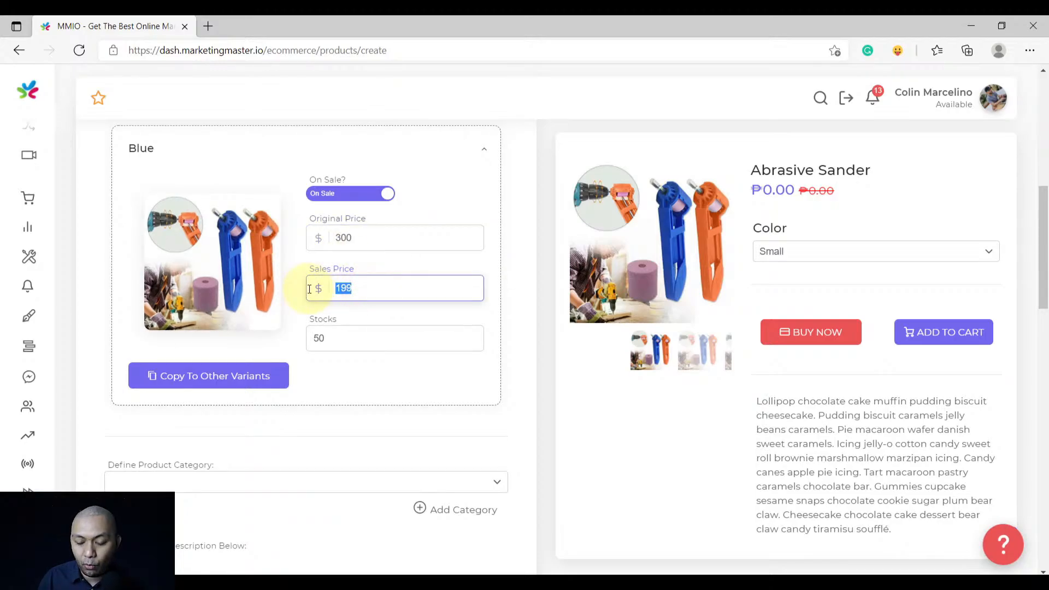
type("120")
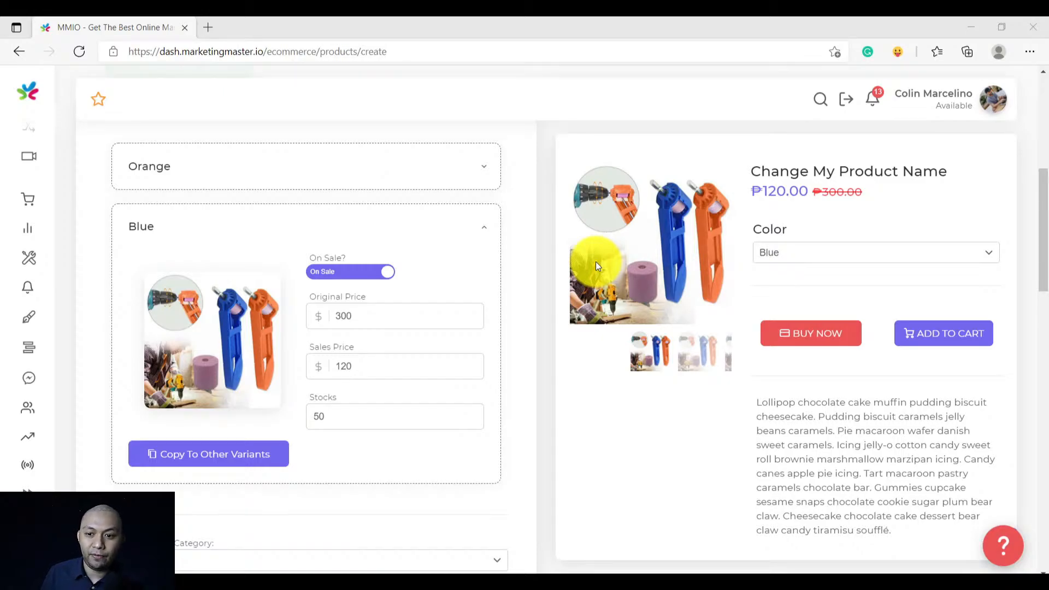
Compare the Orange and Blue prices by switching the preview's Color choice back and forth
left_click(852, 252)
left_click(827, 274)
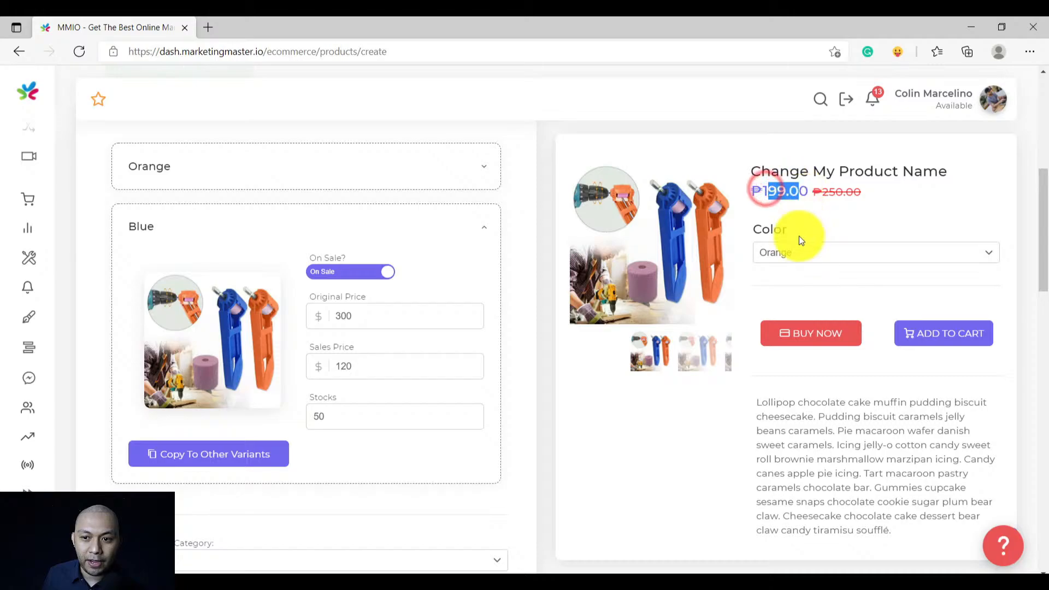
left_click(800, 258)
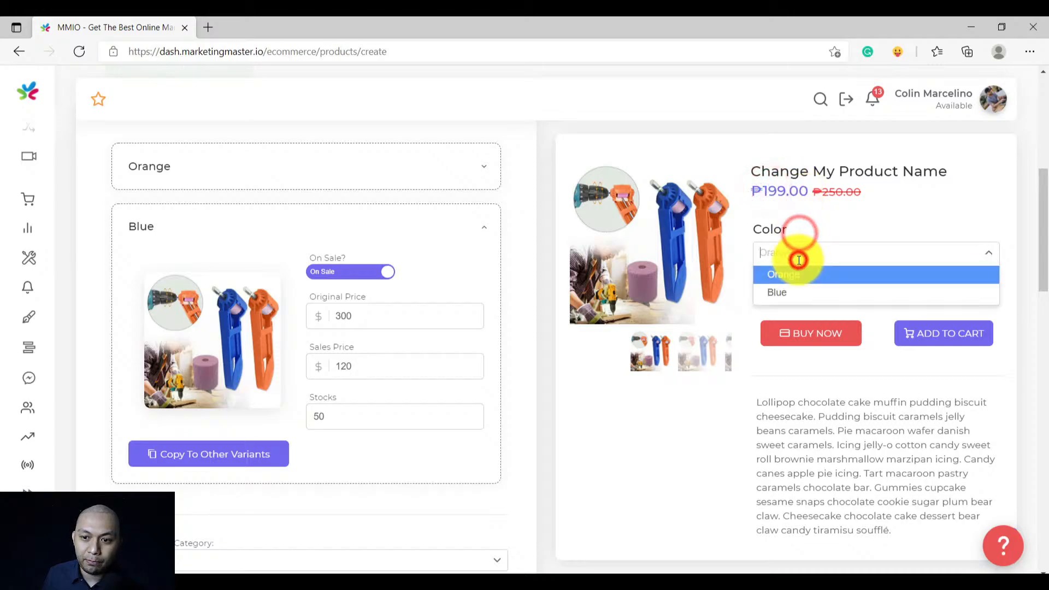
left_click(790, 291)
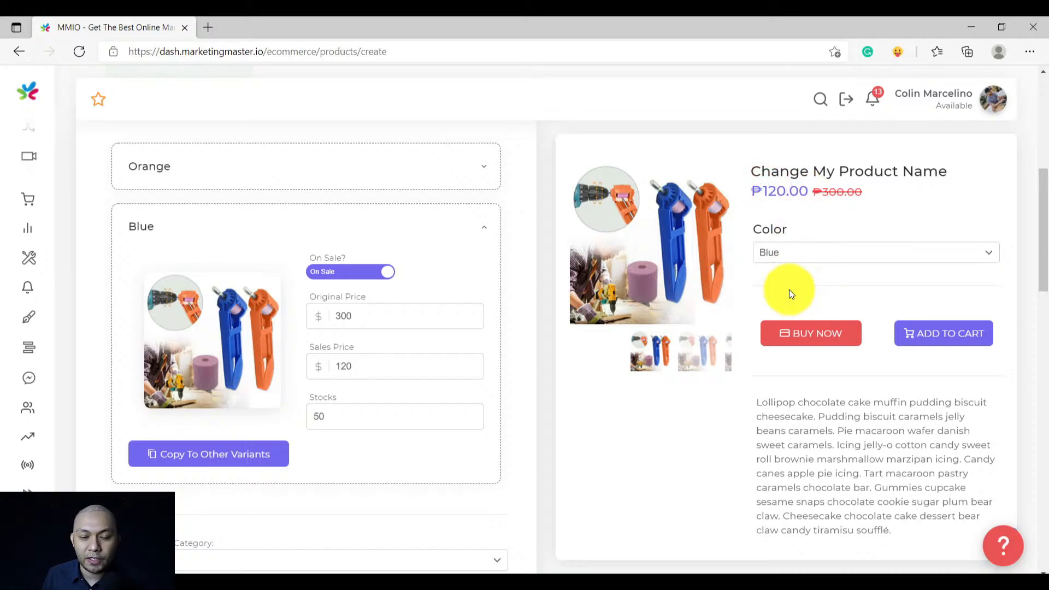
left_click(824, 247)
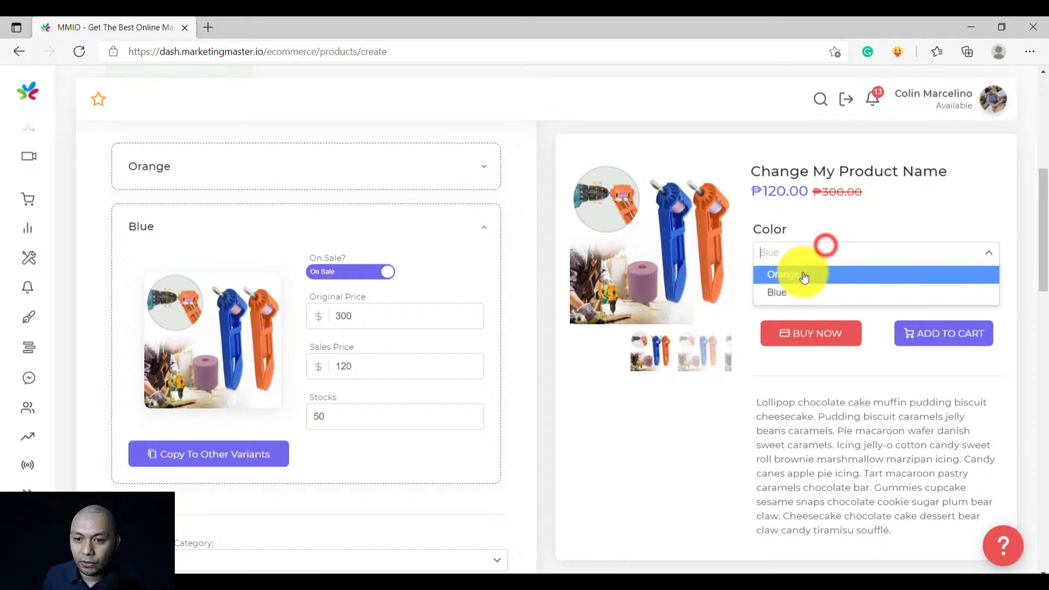
left_click(801, 271)
left_click(793, 257)
left_click(781, 291)
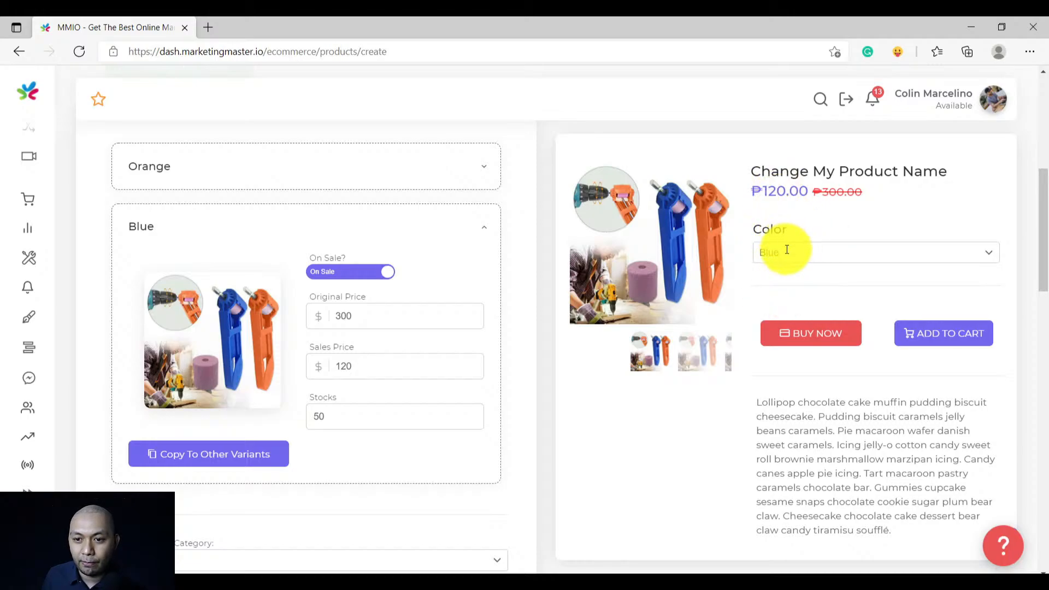
Change the Blue sales price to 220 and check both variants' prices in the preview
double_click(357, 375)
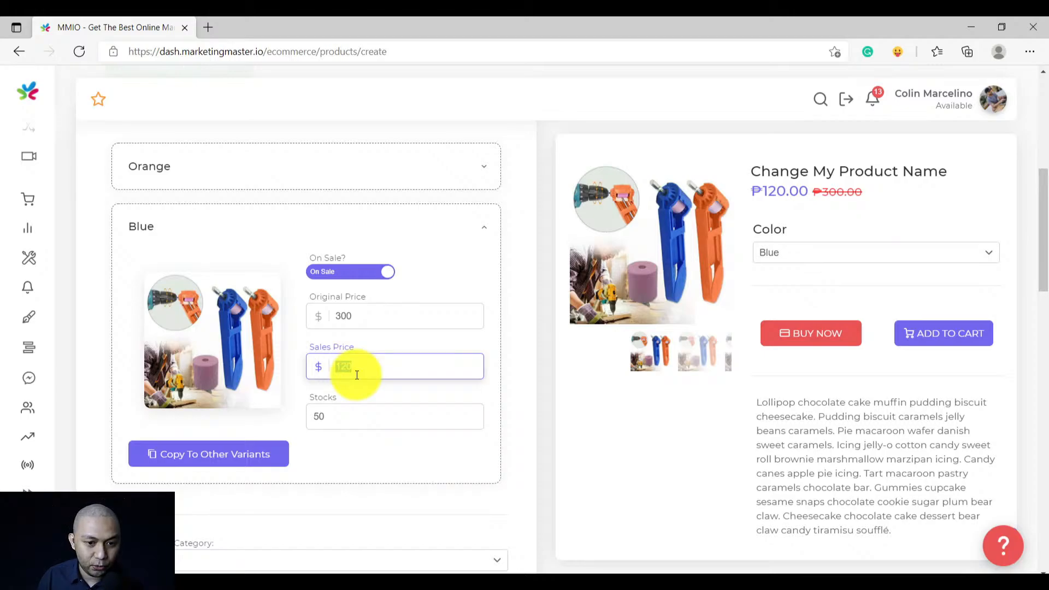
type("2")
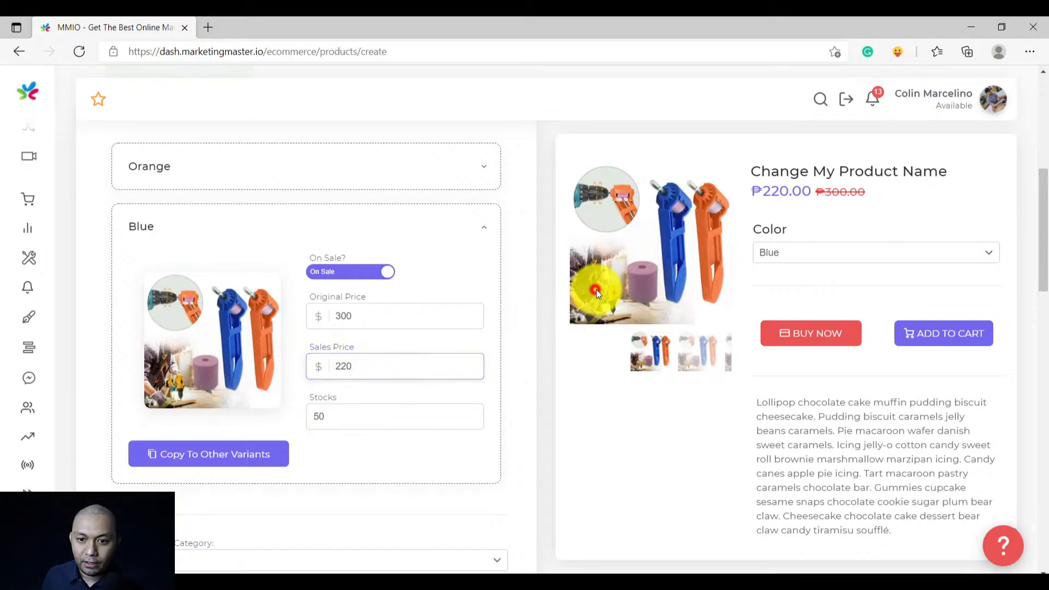
left_click(792, 248)
left_click(799, 276)
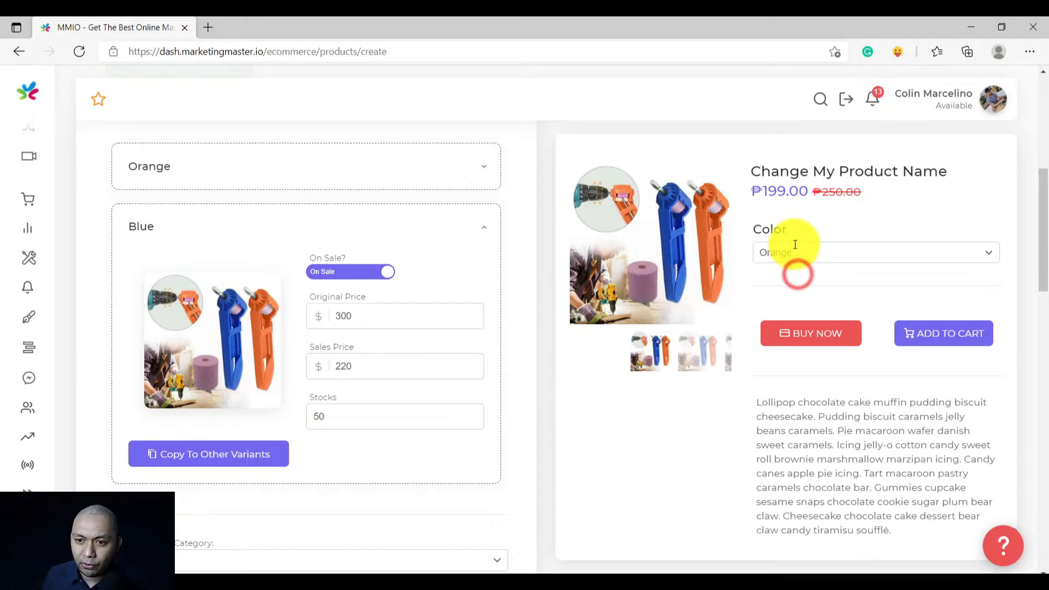
left_click(795, 250)
left_click(788, 292)
left_click(788, 254)
left_click(787, 272)
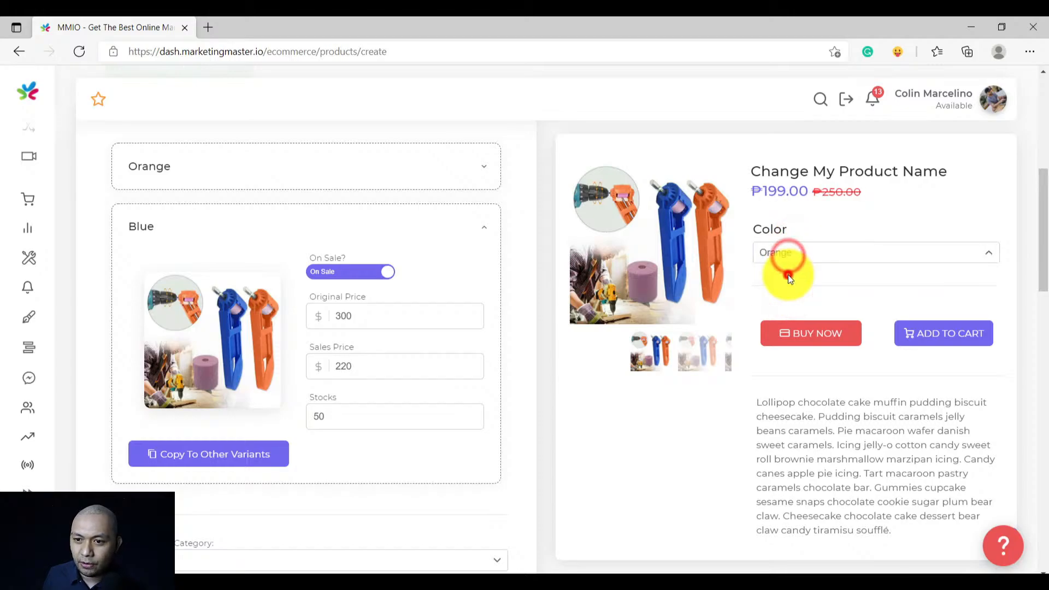
left_click(431, 226)
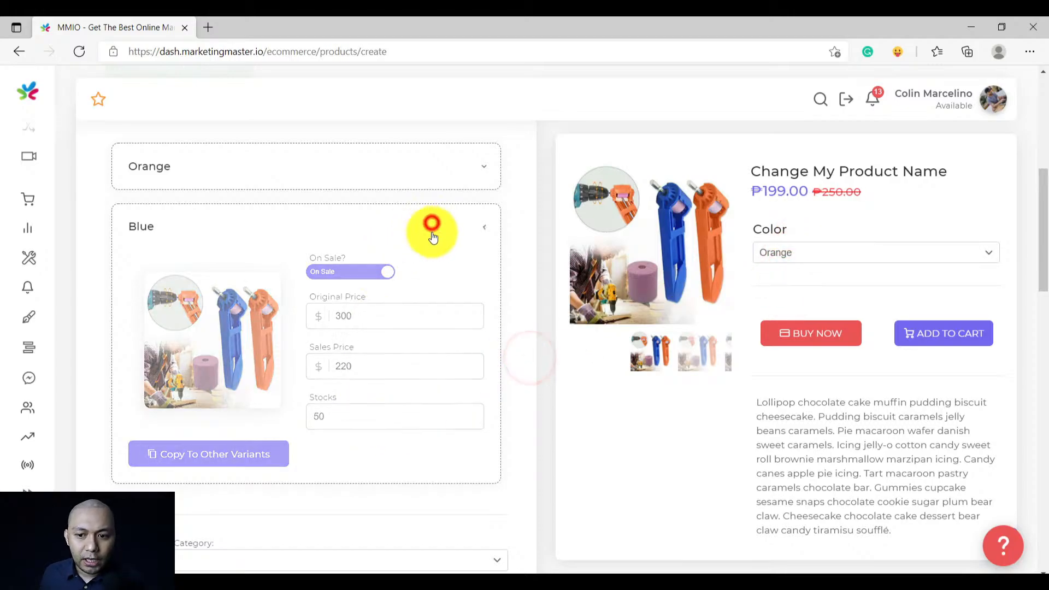
Put the product in the Tool category
scroll(358, 367, "down", 1)
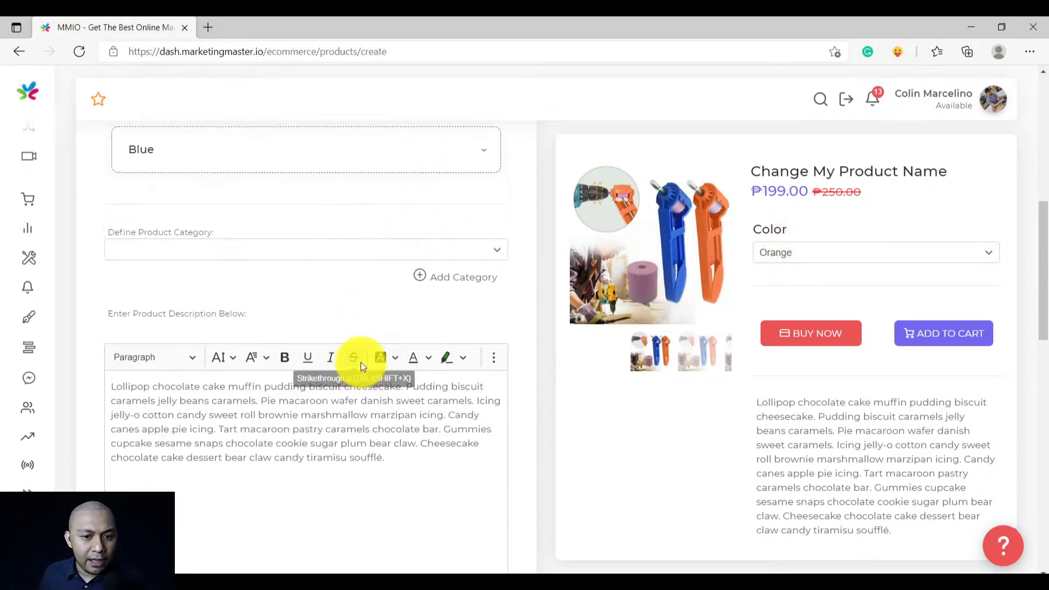
left_click(241, 249)
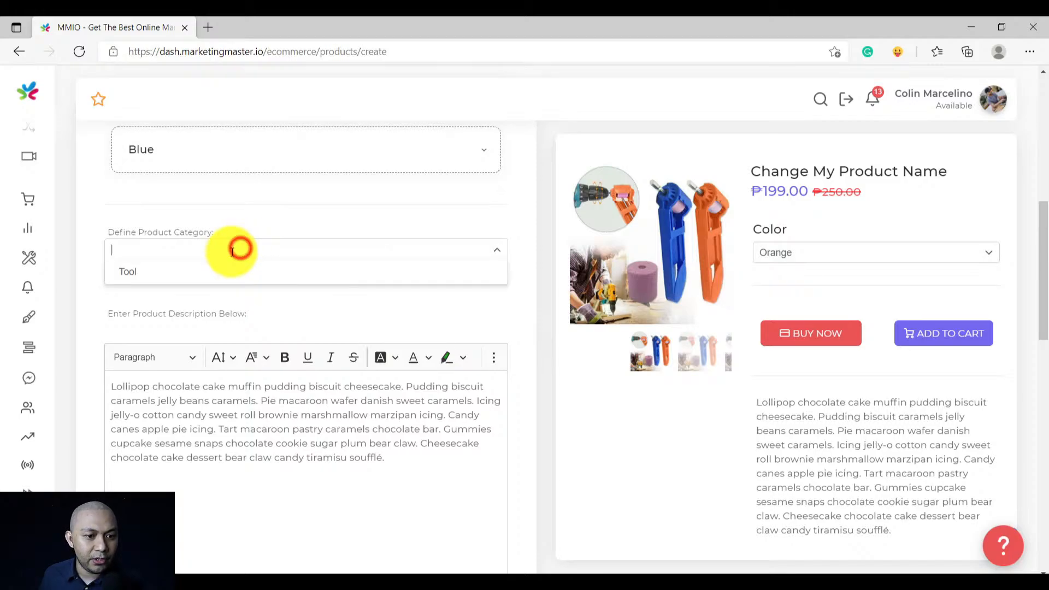
left_click(189, 269)
Paste the drill sander YouTube video on a new line below the description
scroll(291, 283, "down", 2)
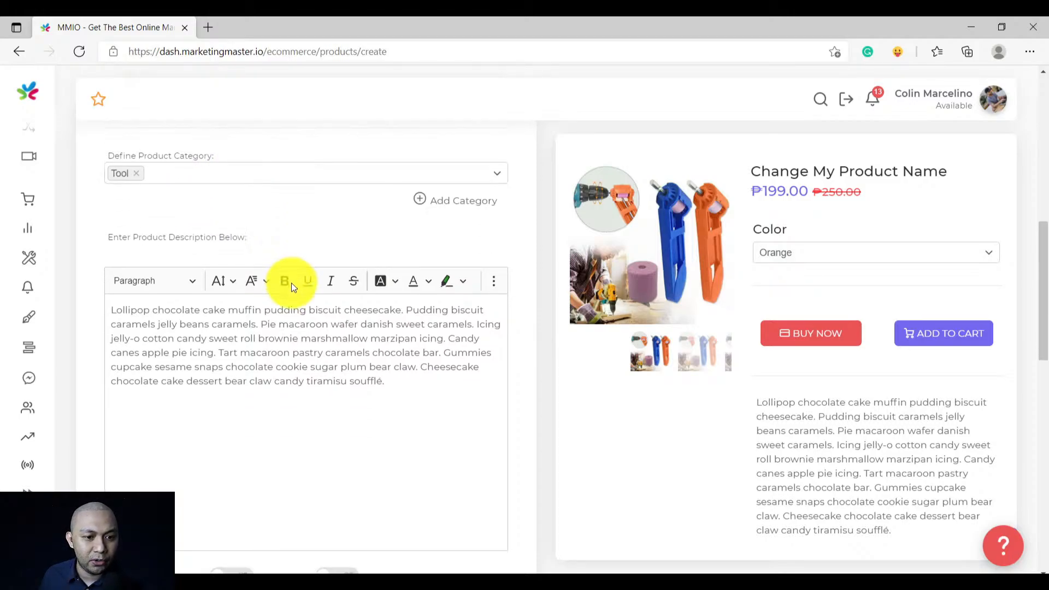
left_click(409, 300)
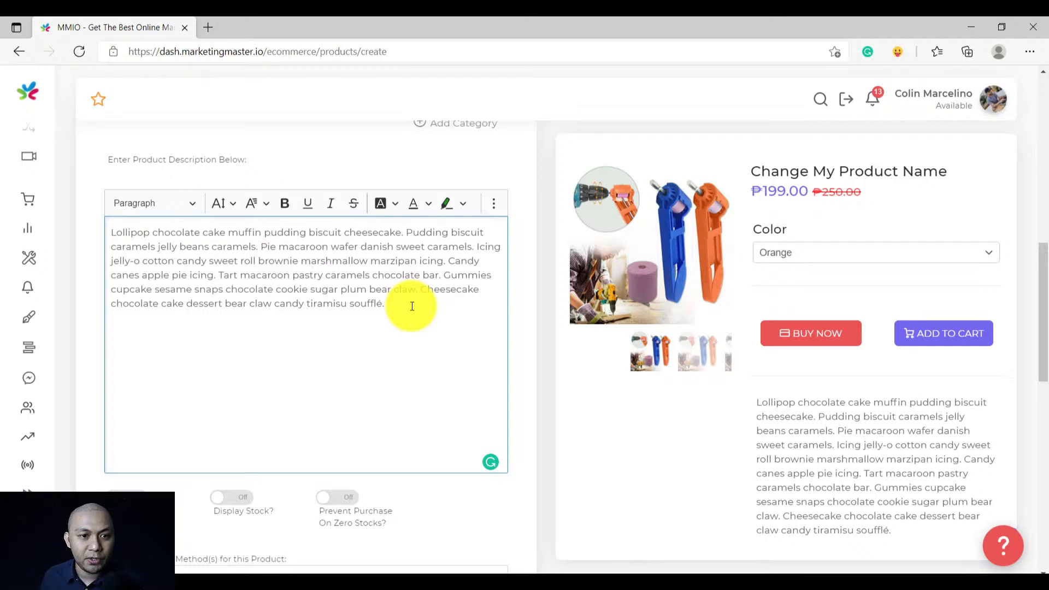
key("Return")
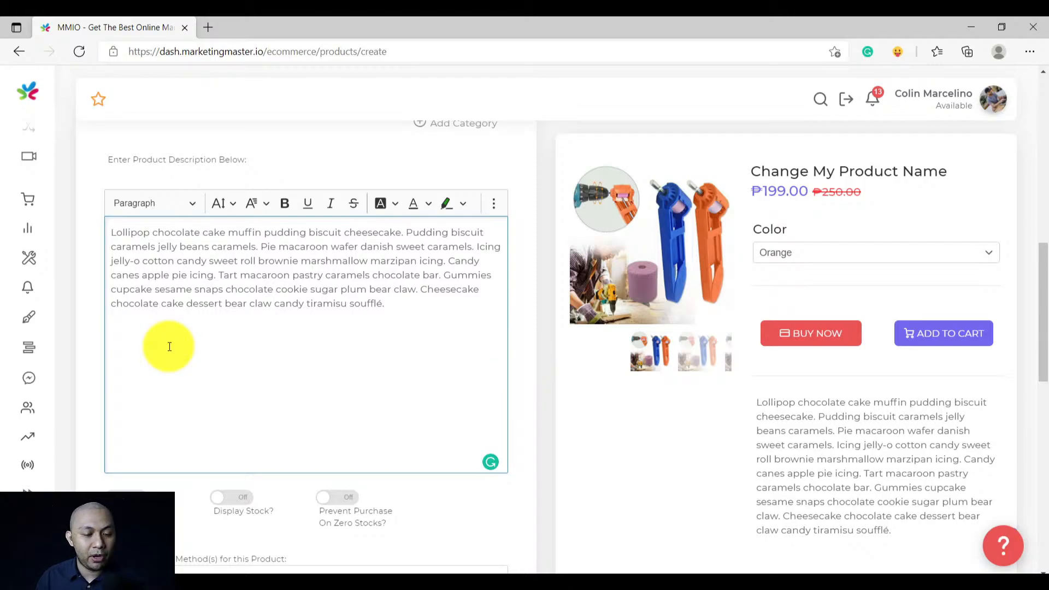
key("ctrl+v")
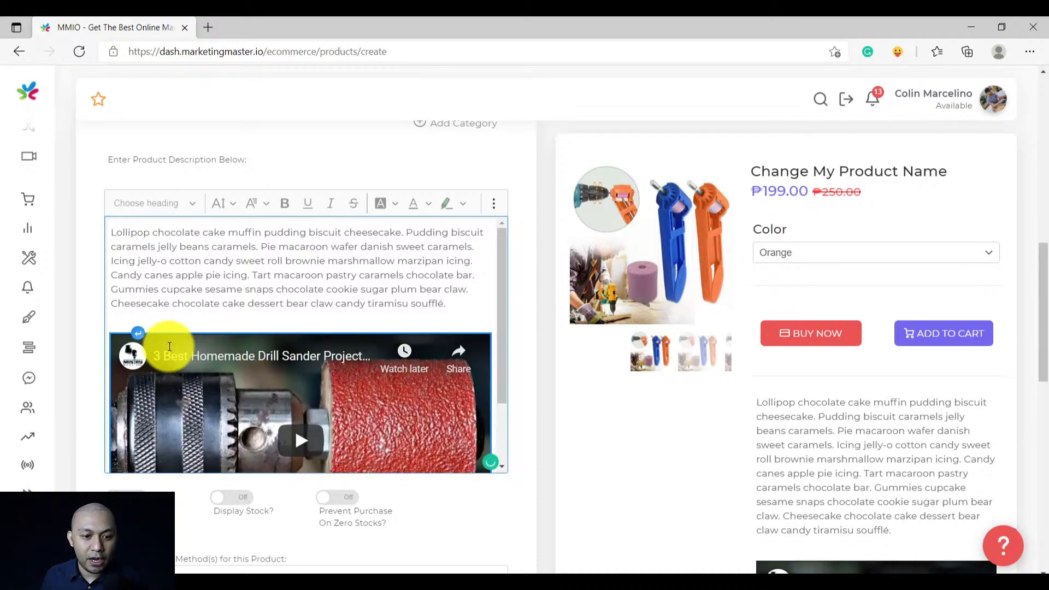
scroll(376, 429, "down", 2)
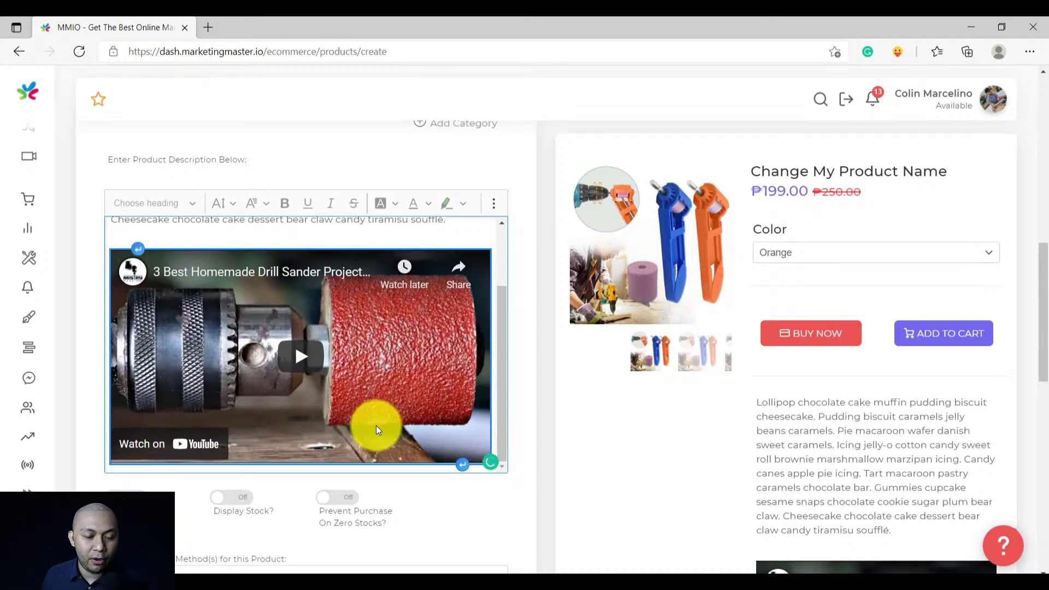
Apply the National Capital Region Fee shipping method
scroll(539, 458, "down", 2)
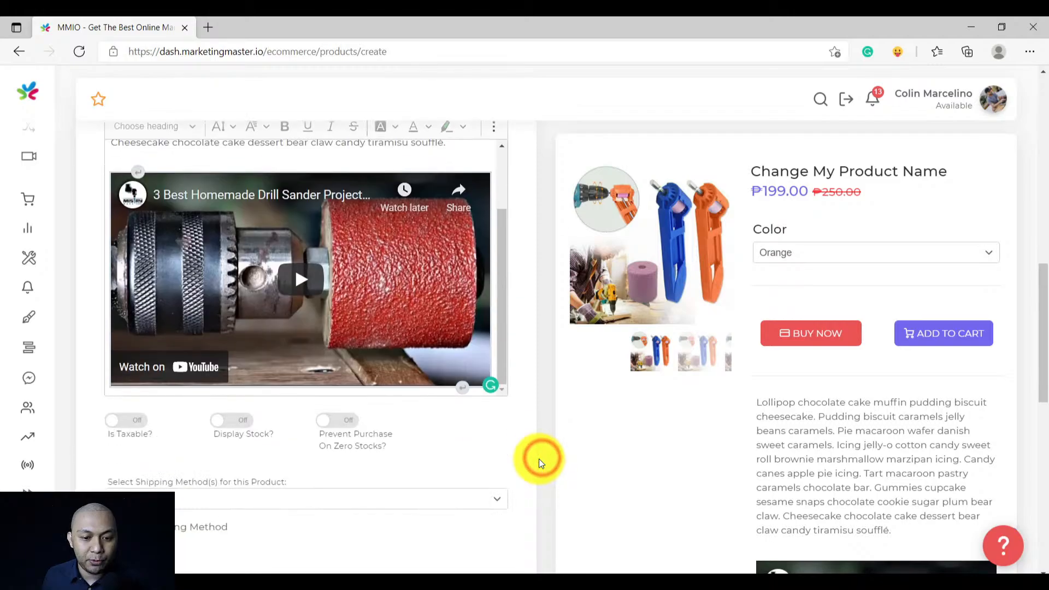
scroll(539, 458, "down", 2)
scroll(539, 458, "down", 2)
scroll(548, 267, "up", 1)
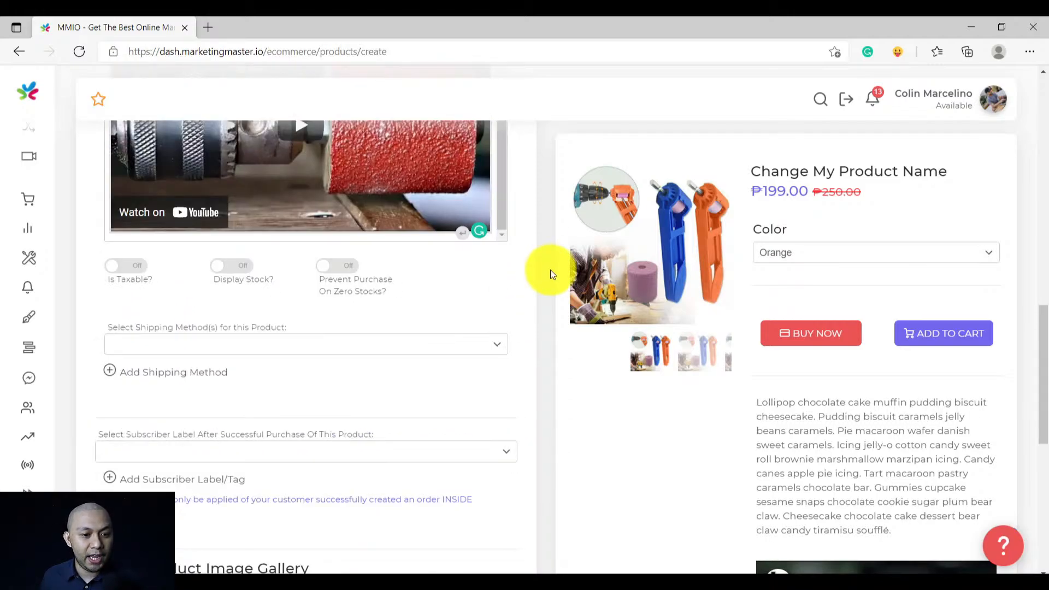
left_click(221, 340)
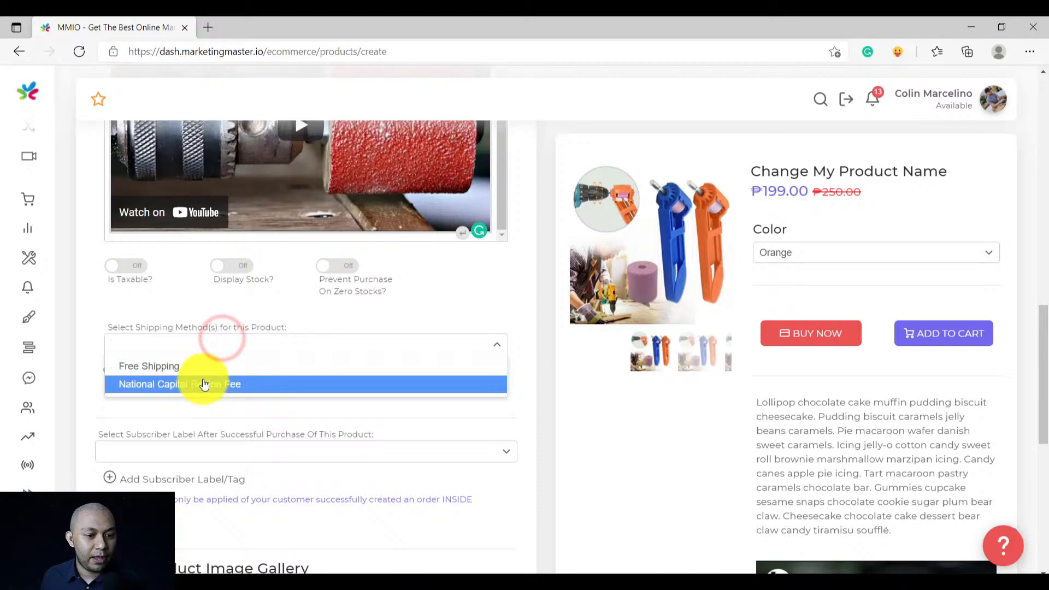
left_click(203, 385)
Create a new subscriber label named Abrasive Sander
scroll(316, 361, "down", 2)
left_click(255, 295)
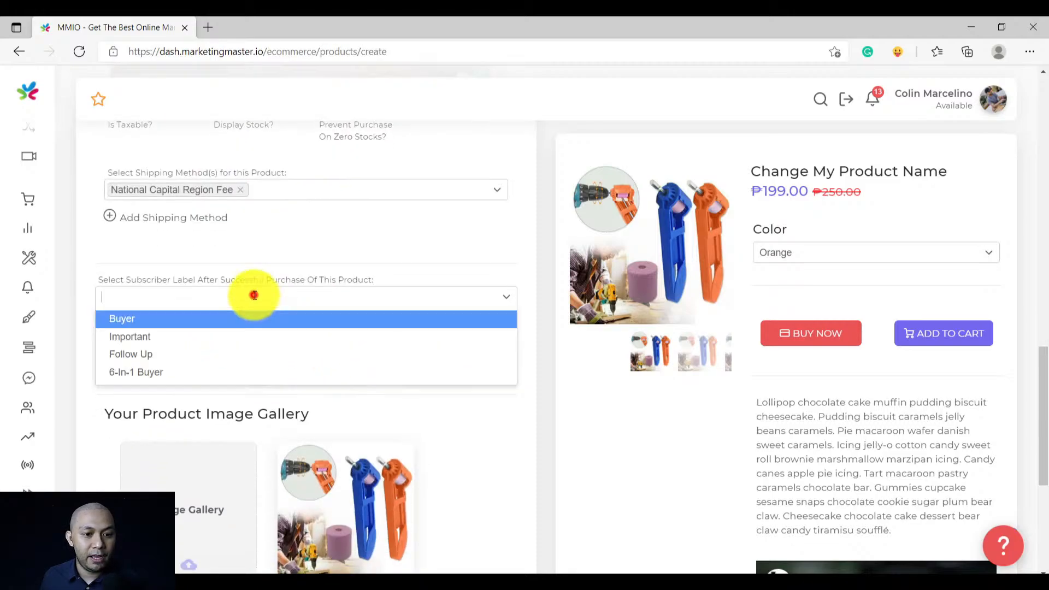
left_click(580, 266)
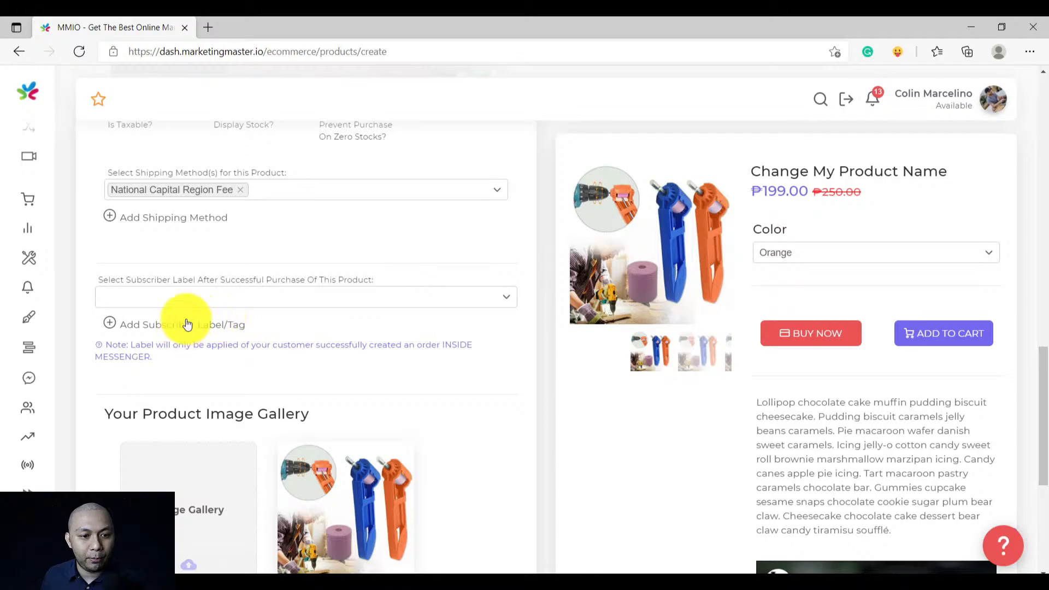
left_click(206, 294)
left_click(206, 276)
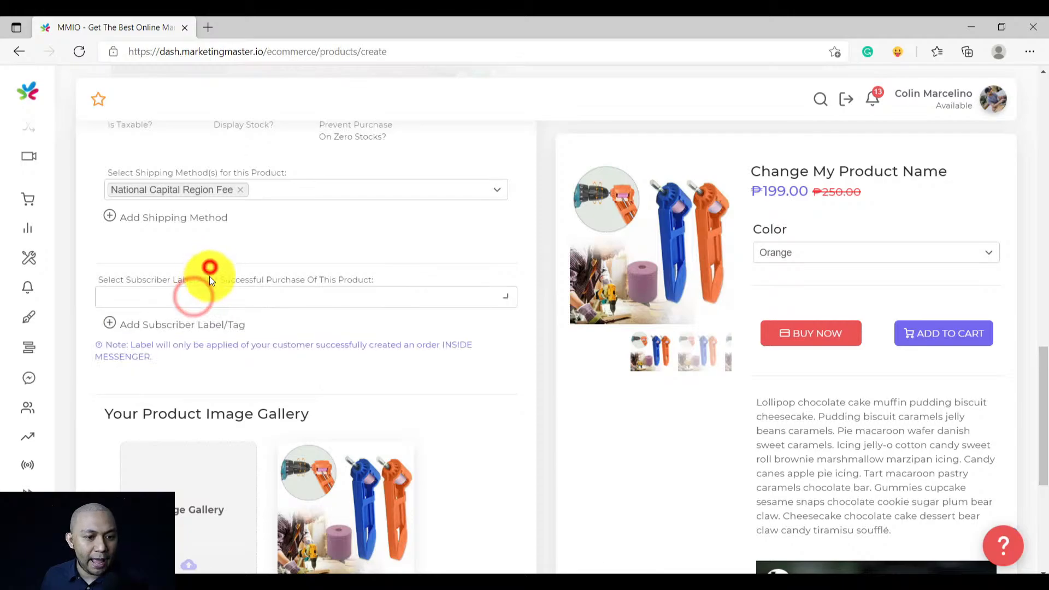
left_click(179, 331)
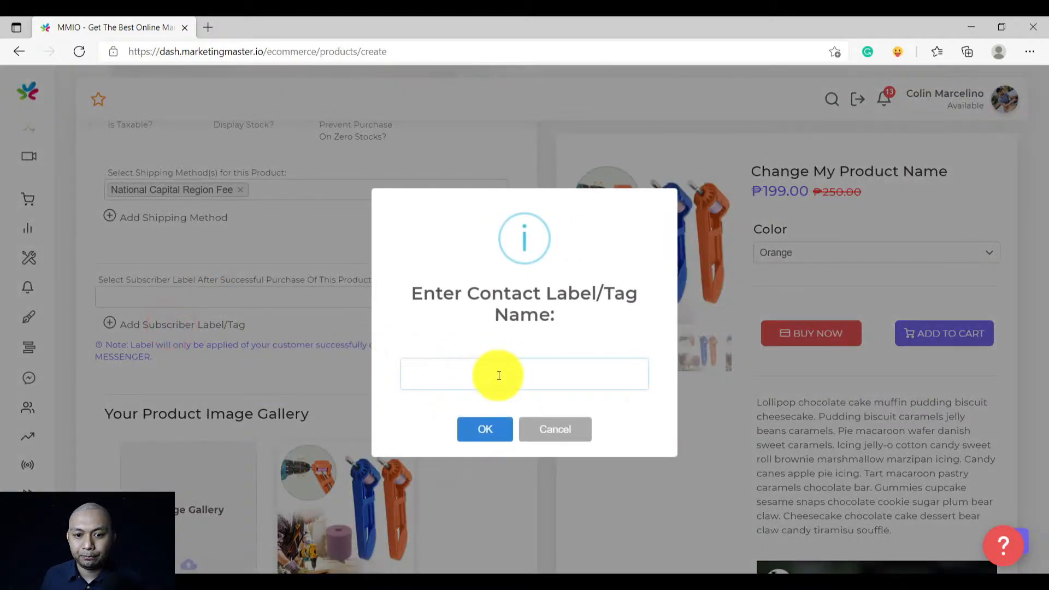
left_click(494, 376)
type("Abrasive Sander")
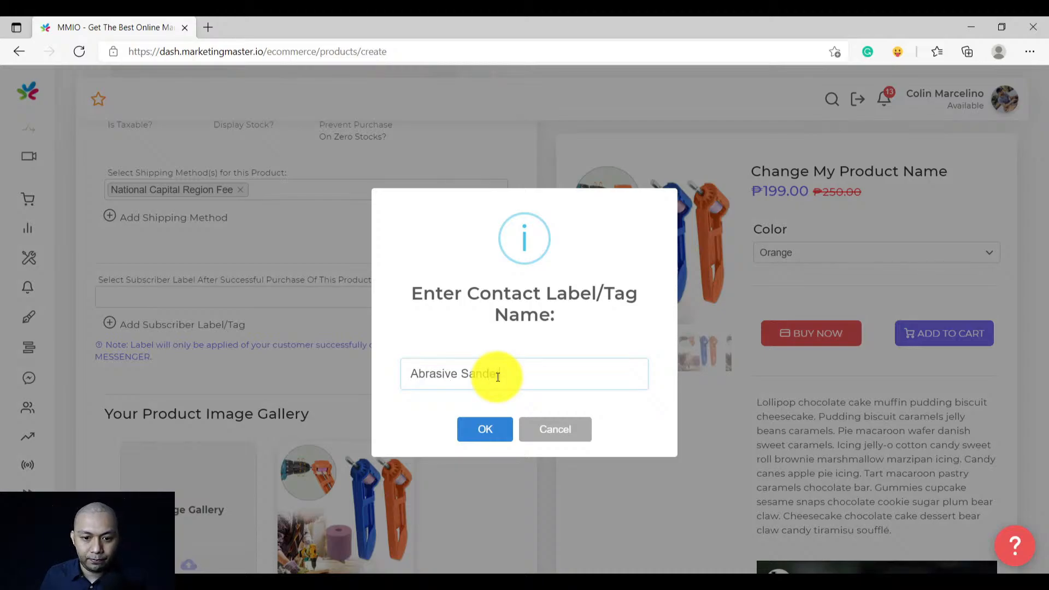
key("ctrl+a")
key("ctrl+c")
left_click(477, 426)
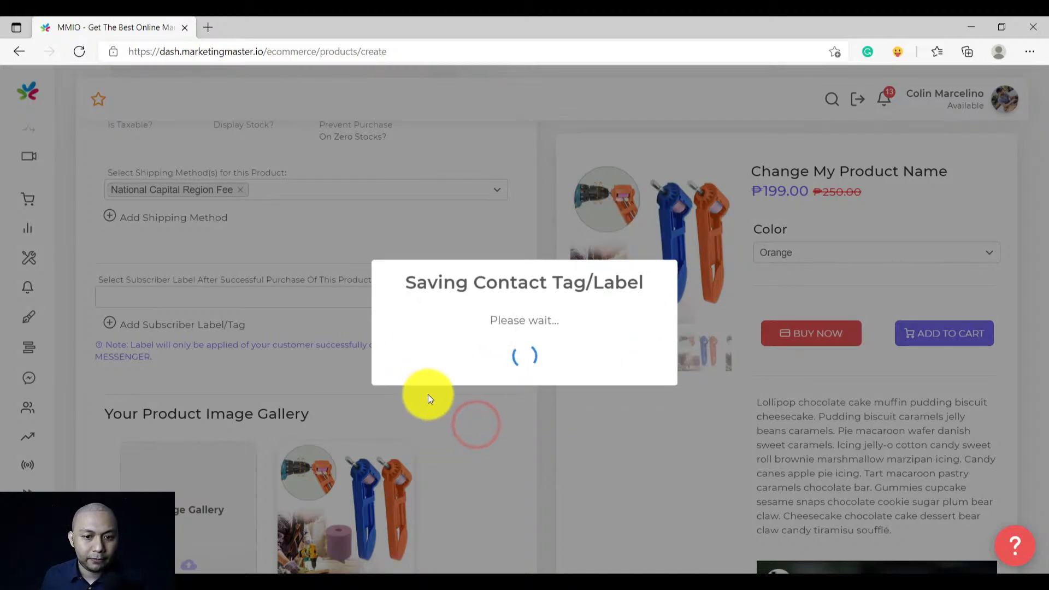
Choose Abrasive Sander as the label applied after a successful purchase
left_click(529, 393)
left_click(172, 296)
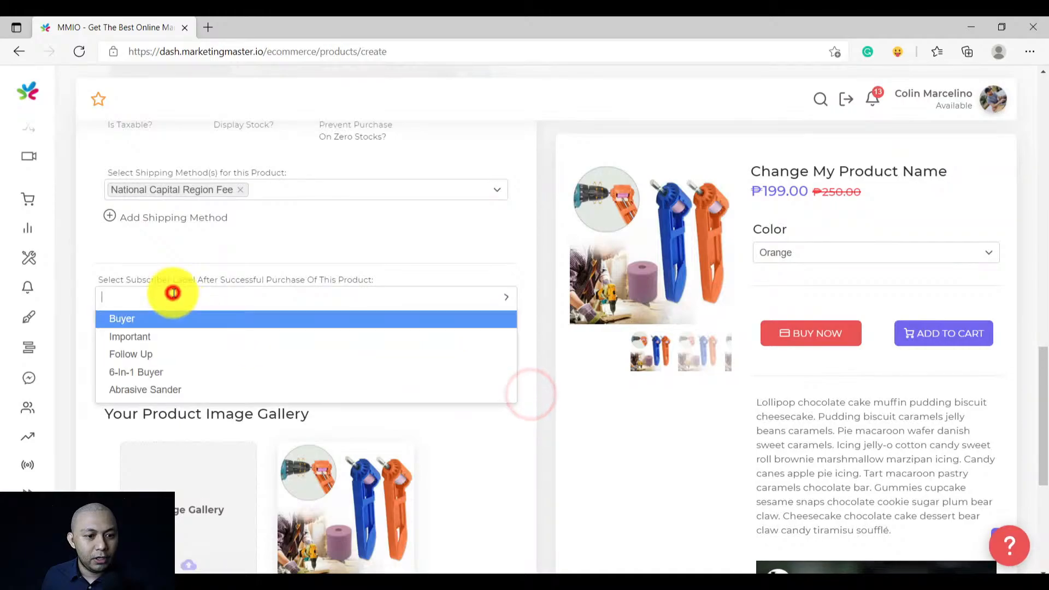
left_click(161, 388)
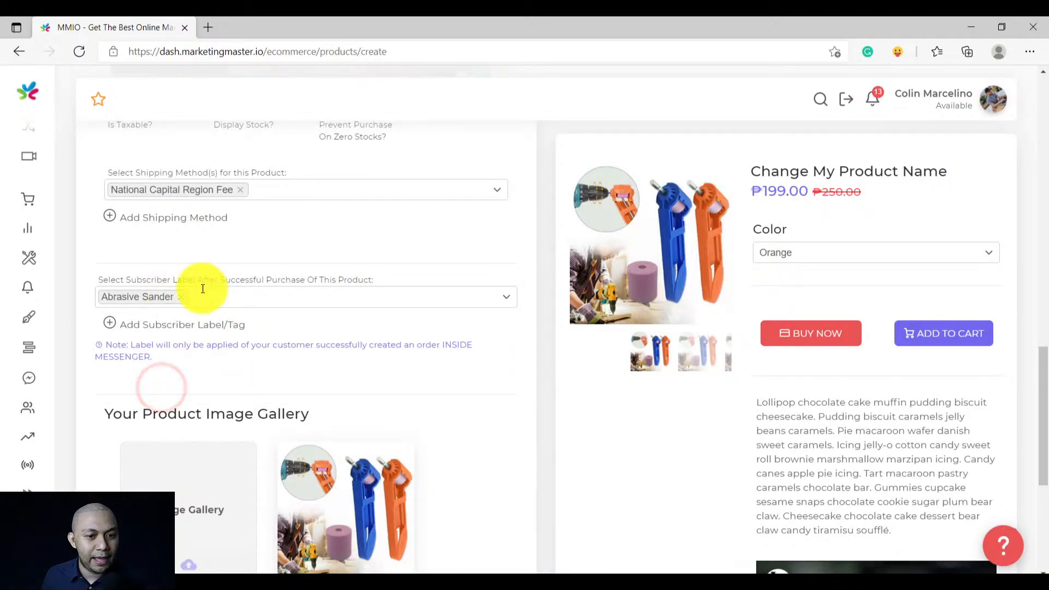
scroll(297, 337, "up", 10)
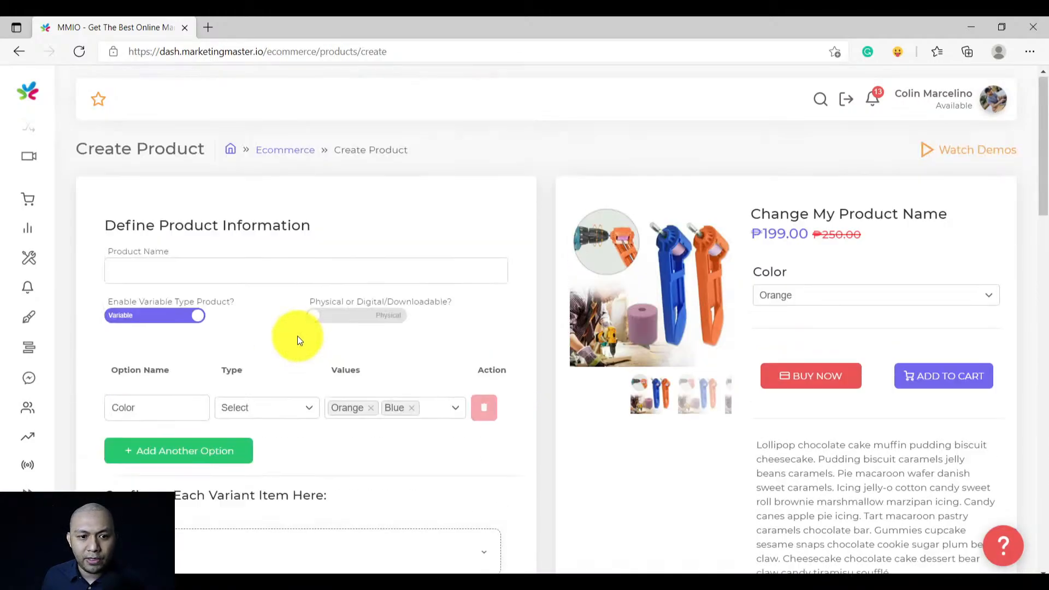
Fill the Product Name field with 'Abrasive Sander' so the preview heading shows it
left_click(251, 267)
key("ctrl+v")
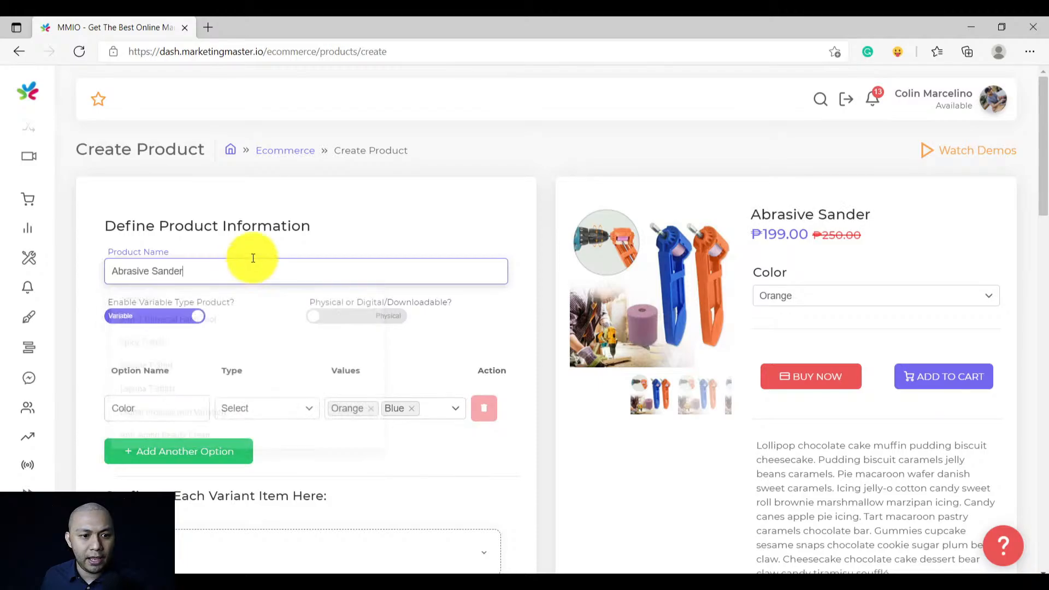
left_click(270, 226)
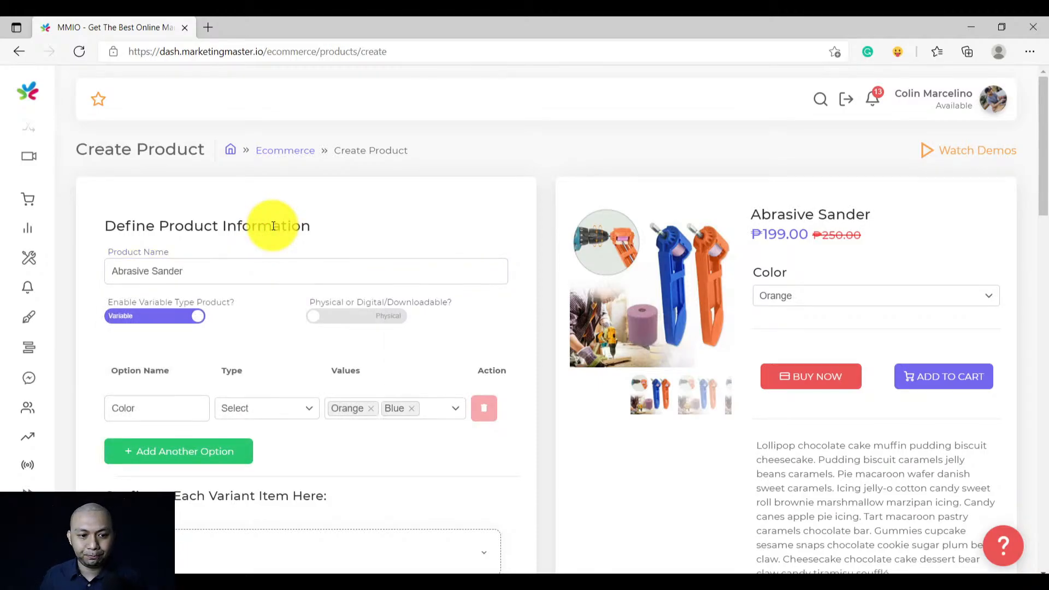
scroll(281, 277, "down", 15)
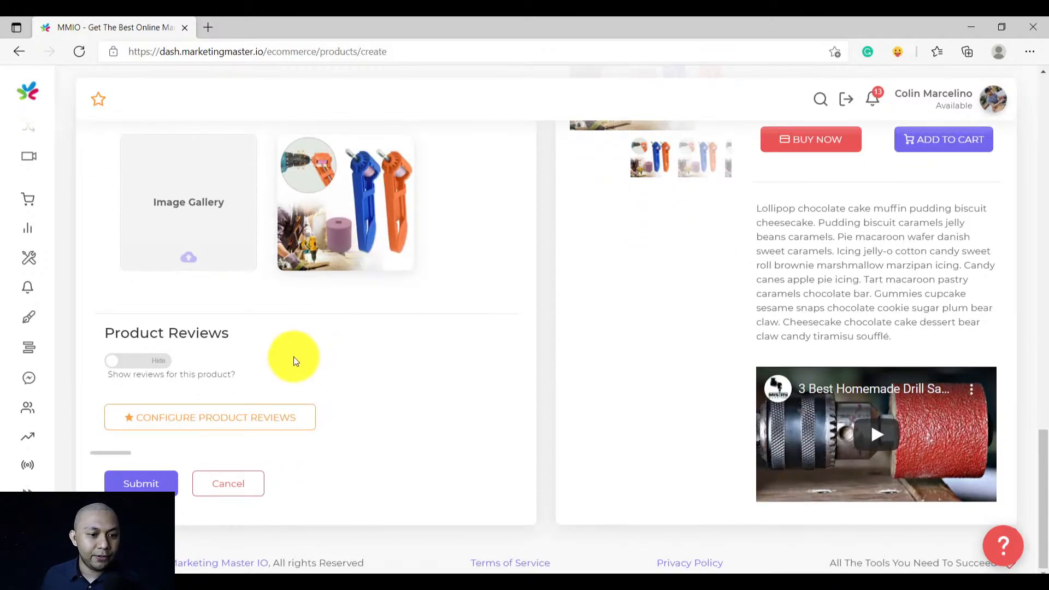
Set Product Reviews to Show and add a 5-star verified-buyer review dated 2020-10-05 without an image
left_click(150, 371)
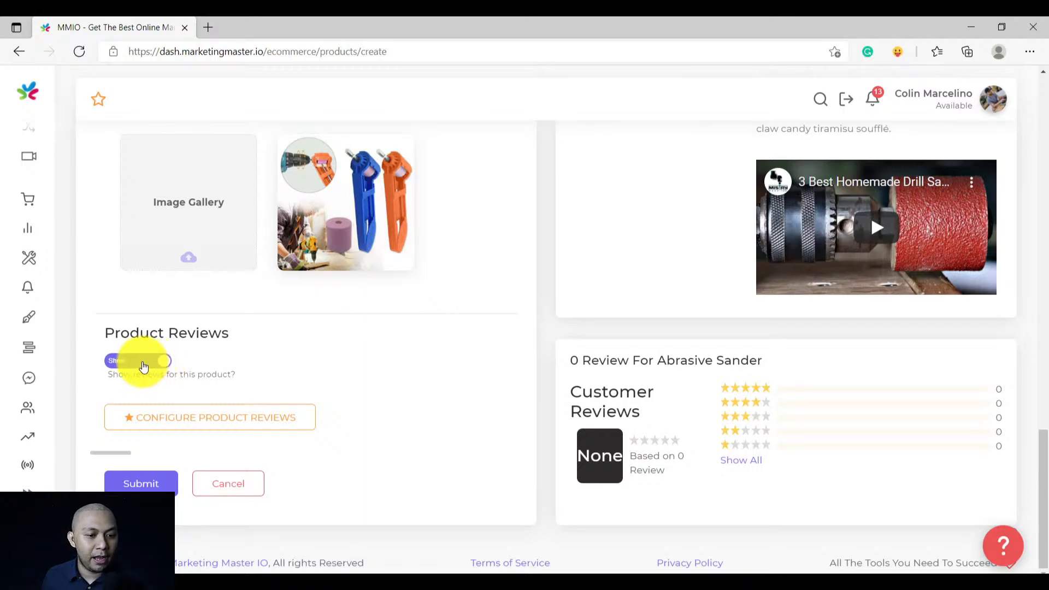
left_click(208, 428)
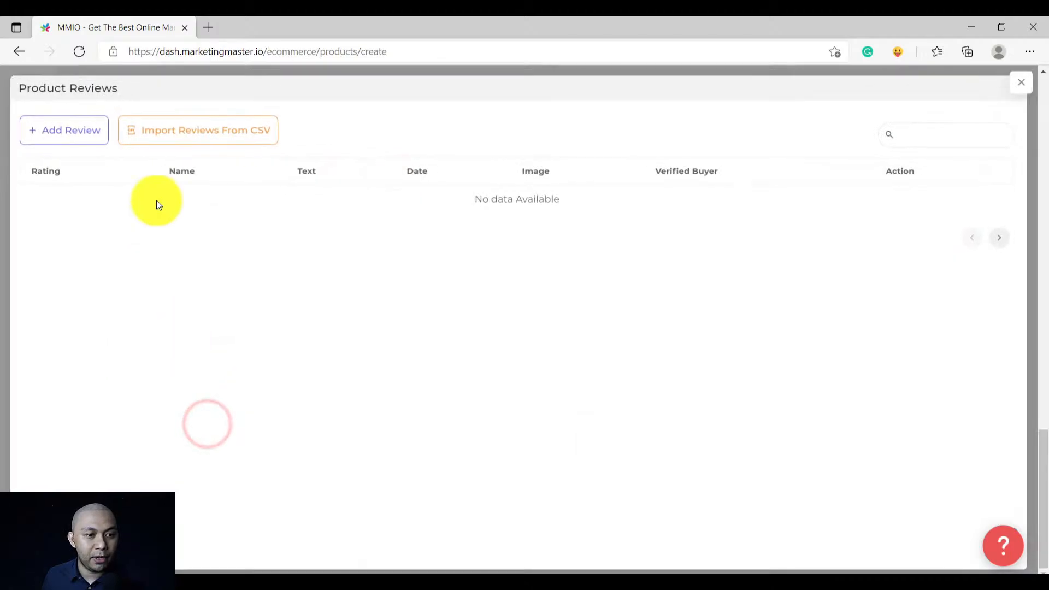
left_click(73, 133)
left_click(598, 305)
type("amet,")
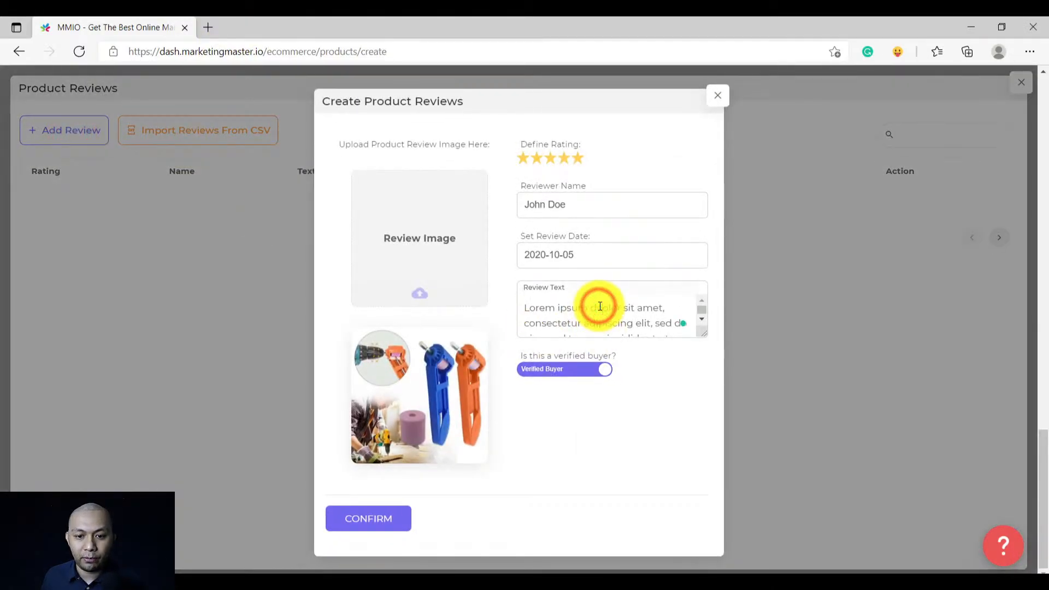
key("ctrl+a")
left_click(475, 341)
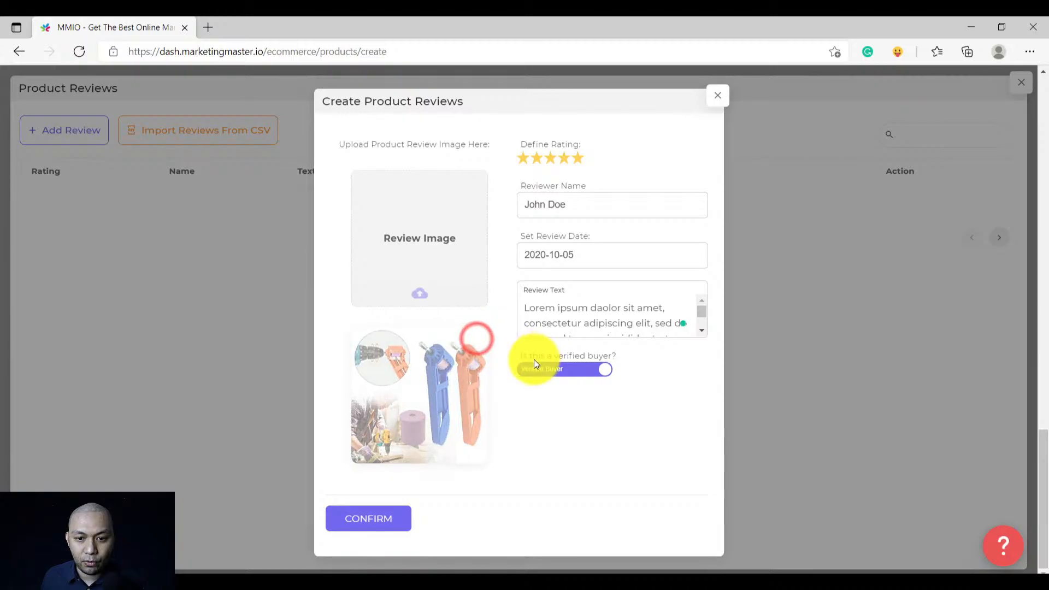
left_click(380, 466)
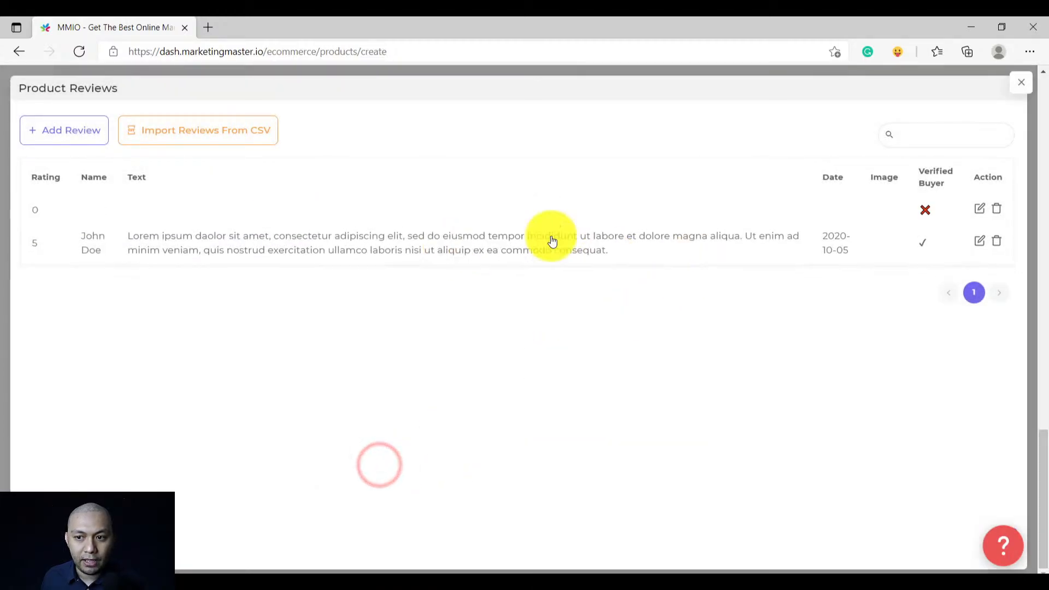
Give the blank review a reviewer name, five stars and date 2020-10-02
left_click(979, 208)
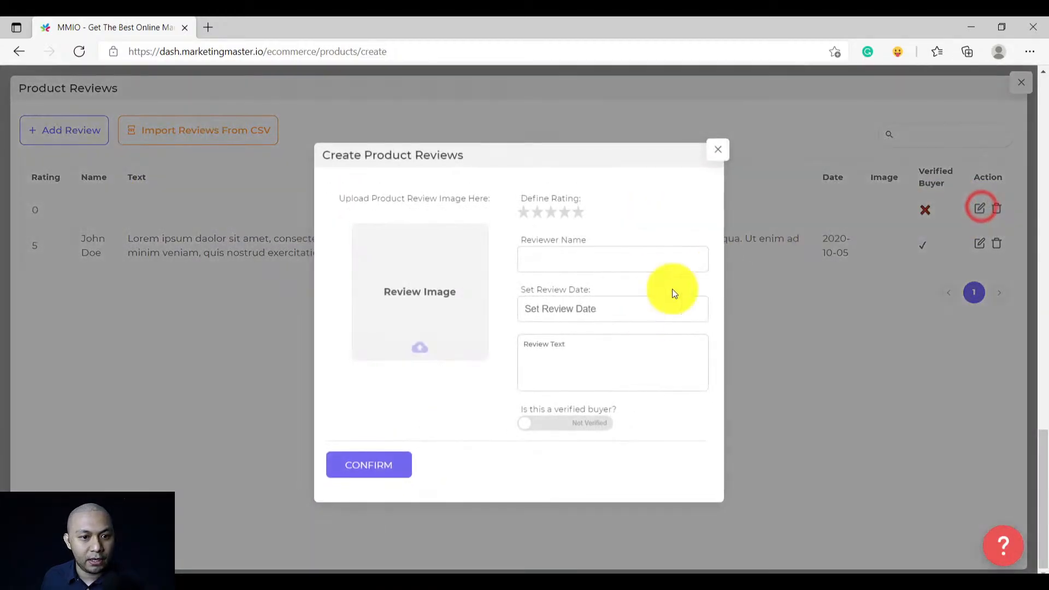
left_click(609, 361)
left_click(586, 249)
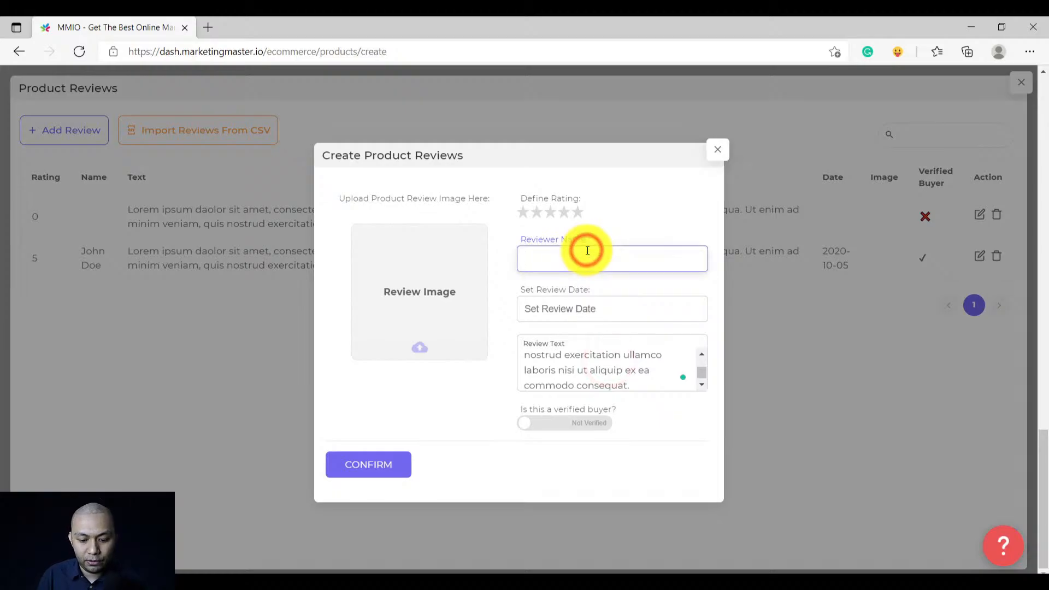
type("Jane Doe")
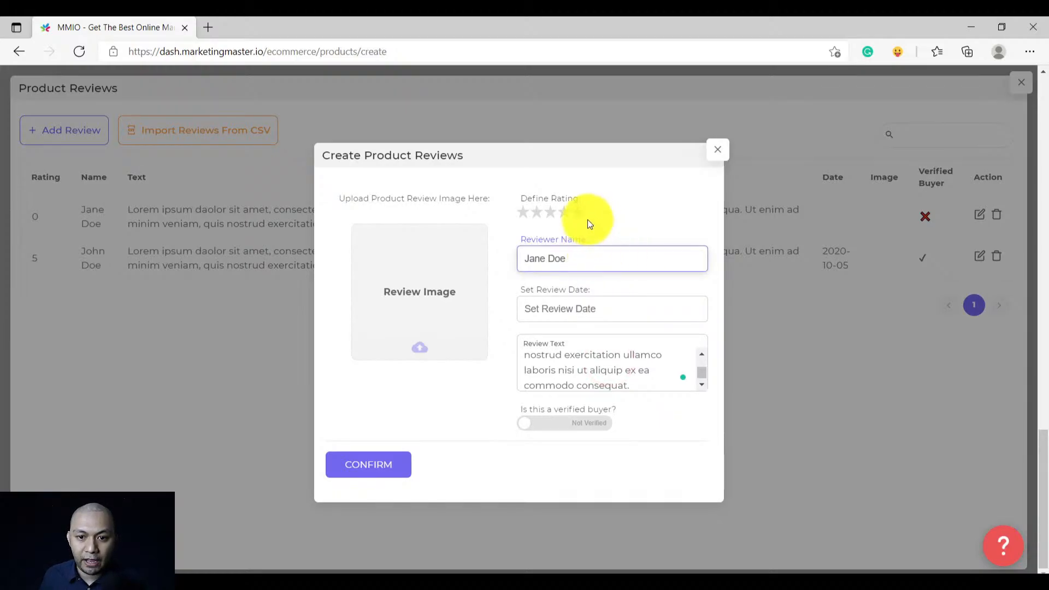
left_click(577, 212)
left_click(614, 309)
left_click(690, 397)
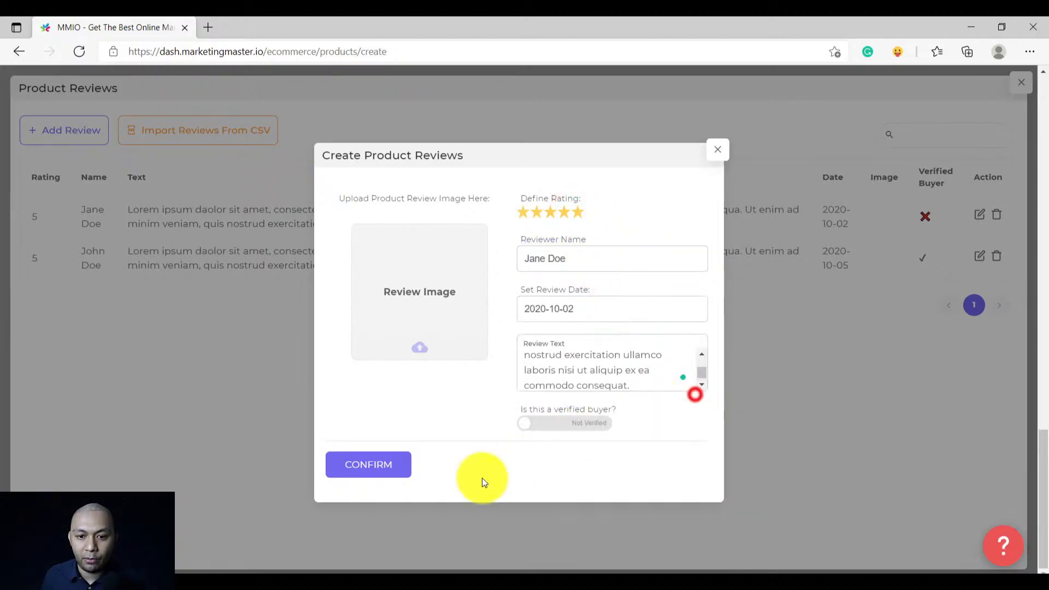
left_click(358, 464)
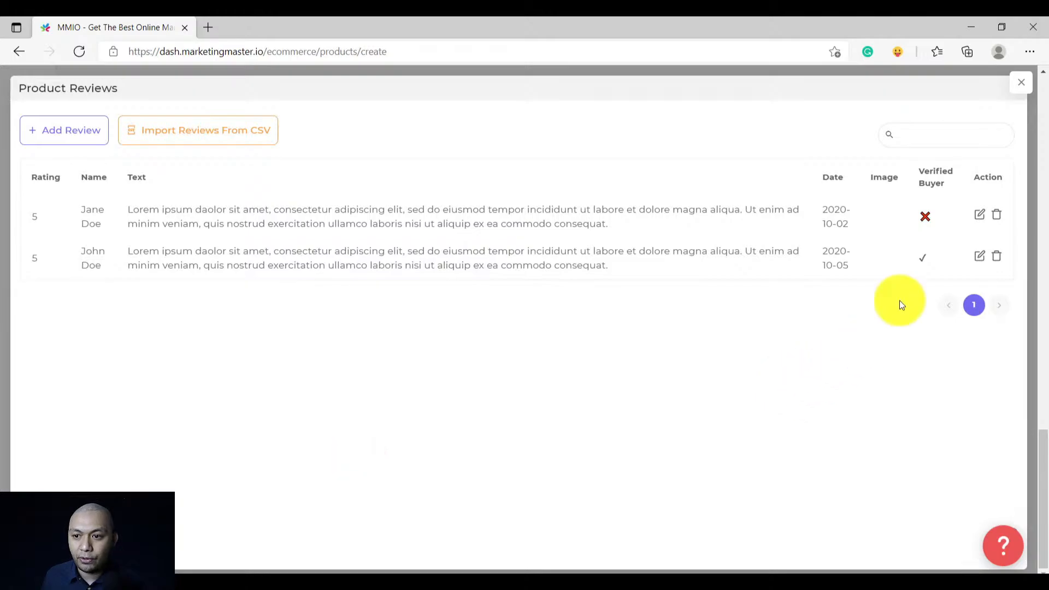
Add the product photo to that review and mark the reviewer as a verified buyer
left_click(980, 215)
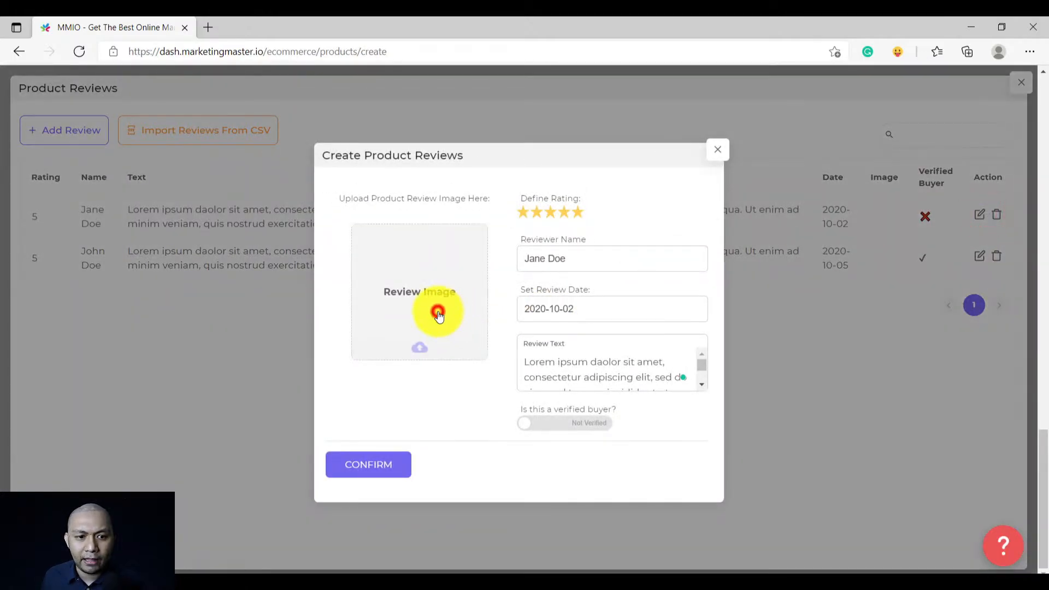
left_click(439, 315)
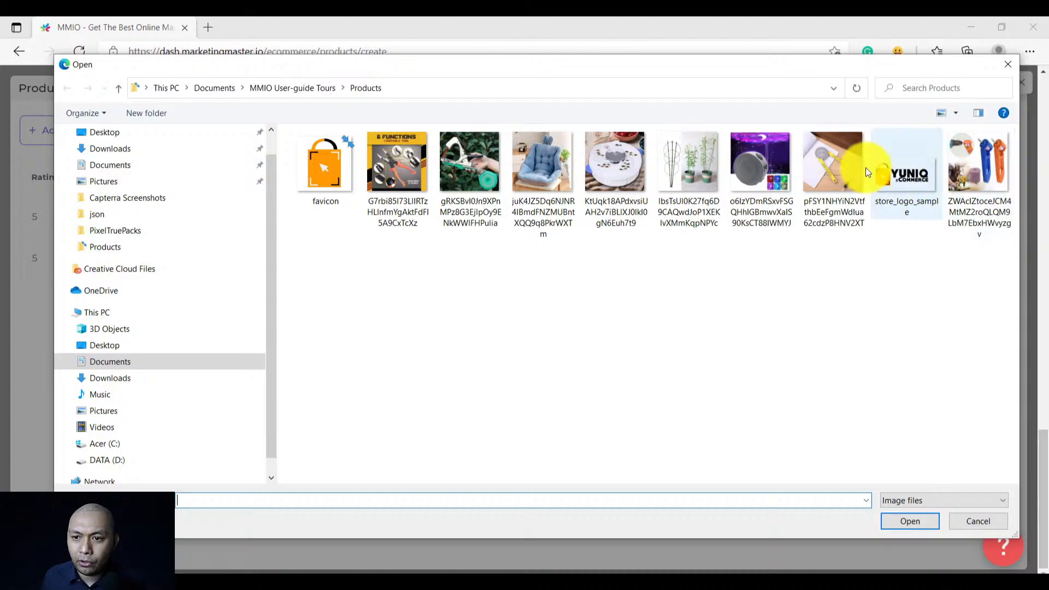
double_click(978, 162)
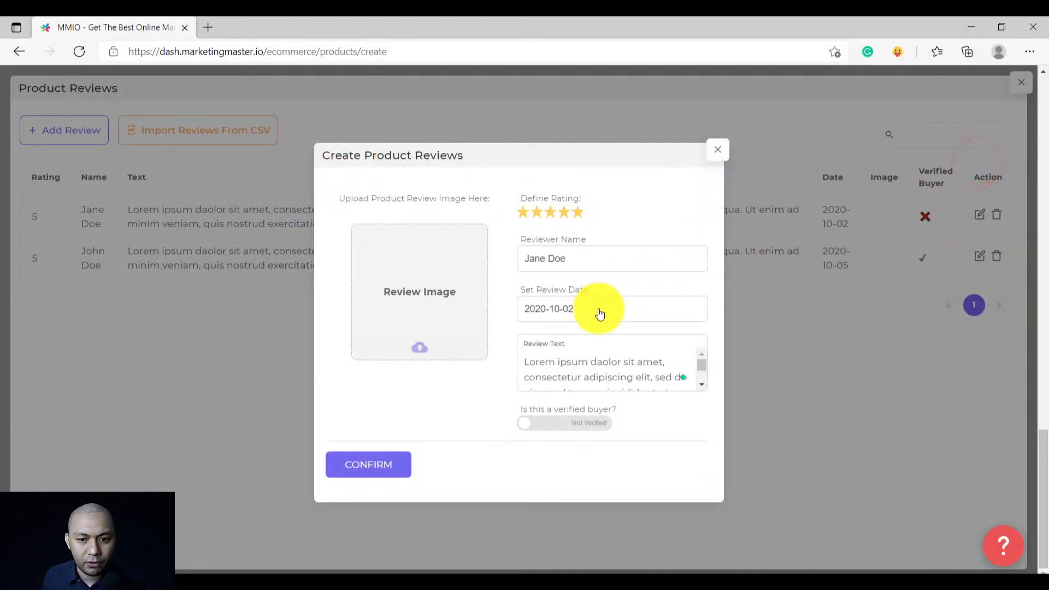
left_click(570, 419)
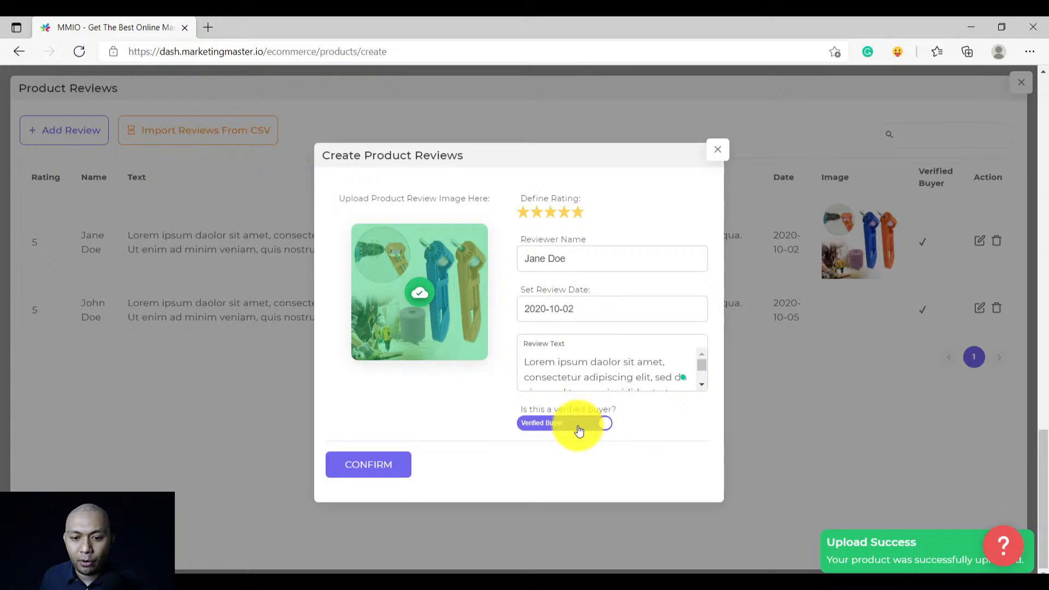
left_click(368, 465)
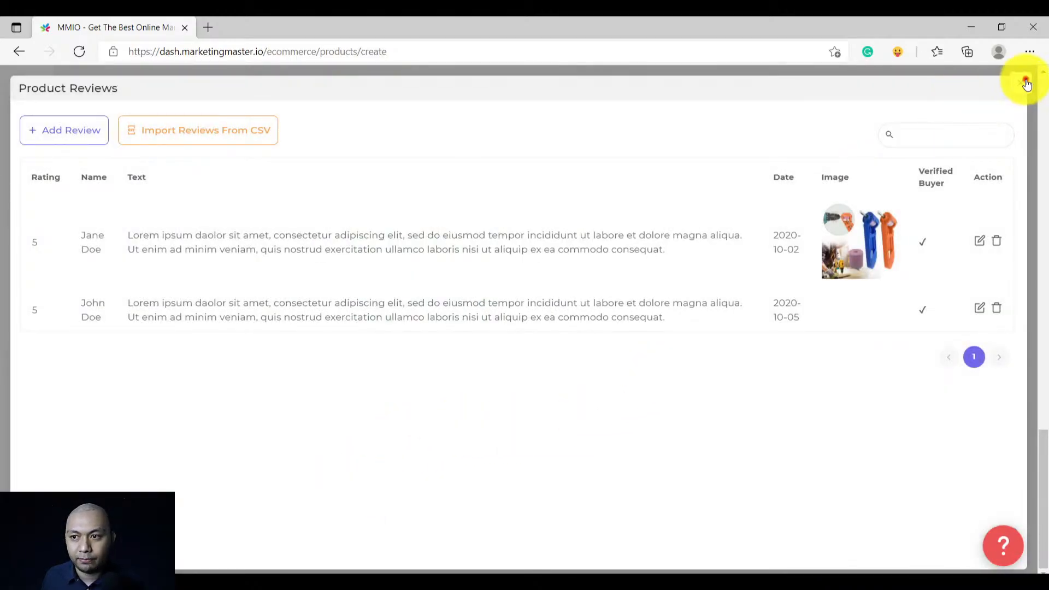
left_click(1022, 82)
scroll(574, 362, "up", 20)
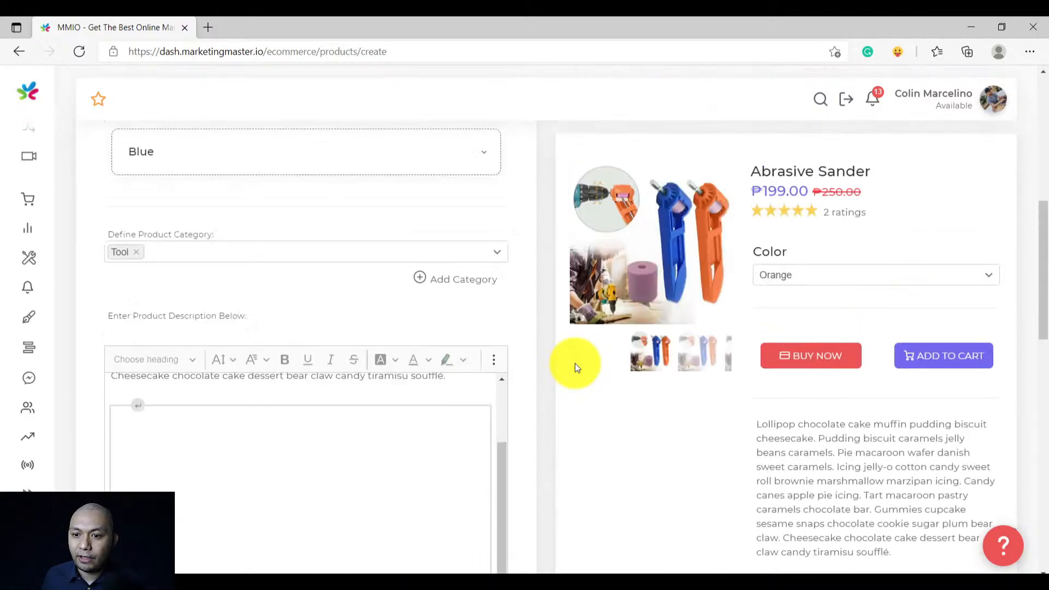
scroll(575, 363, "down", 15)
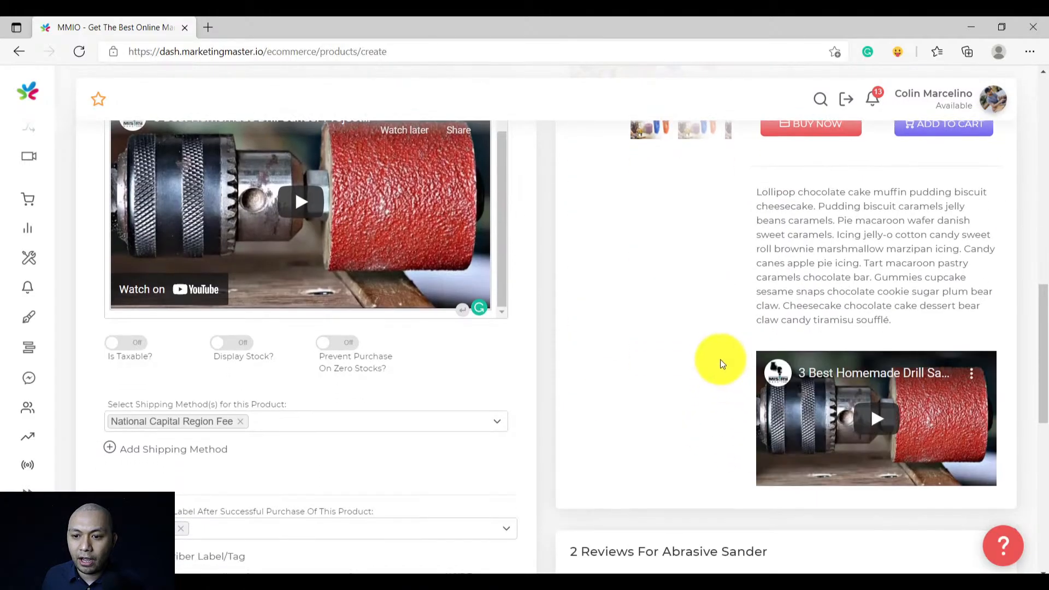
Submit the Abrasive Sander product and dismiss the Success message
scroll(555, 386, "up", 5)
scroll(555, 386, "down", 15)
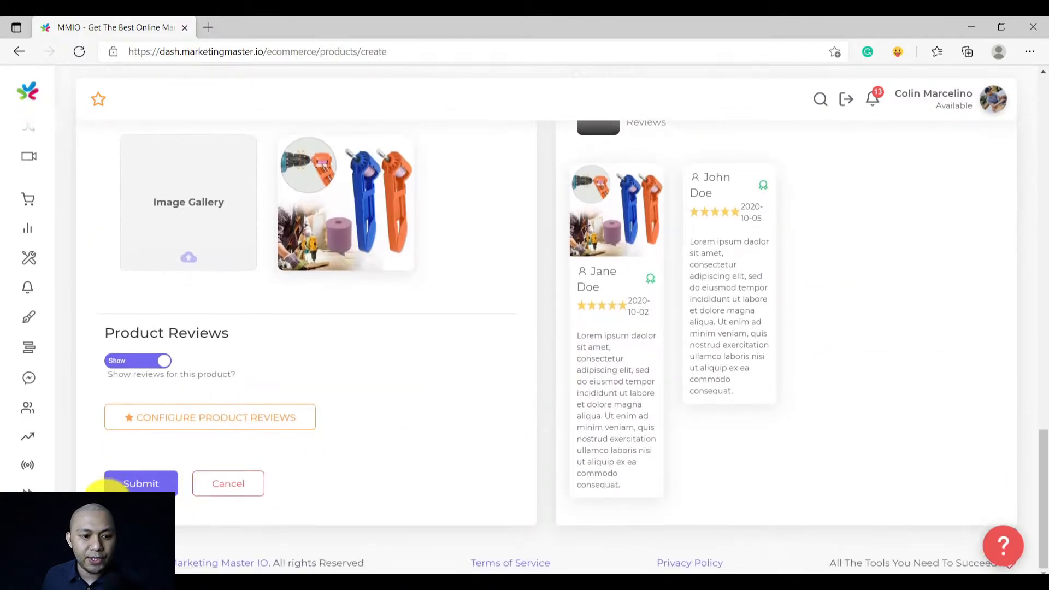
left_click(133, 488)
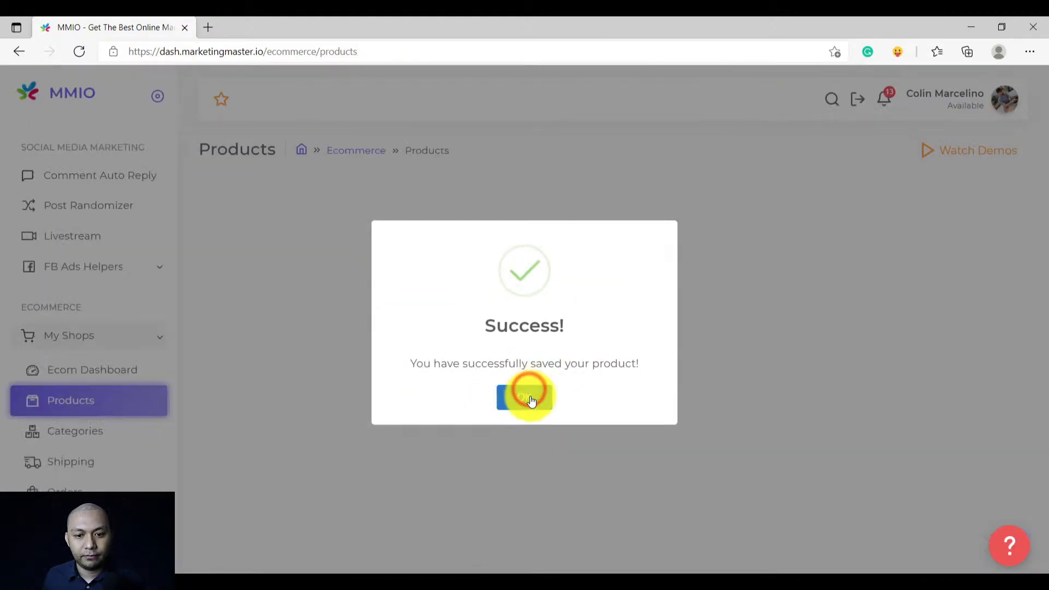
left_click(529, 394)
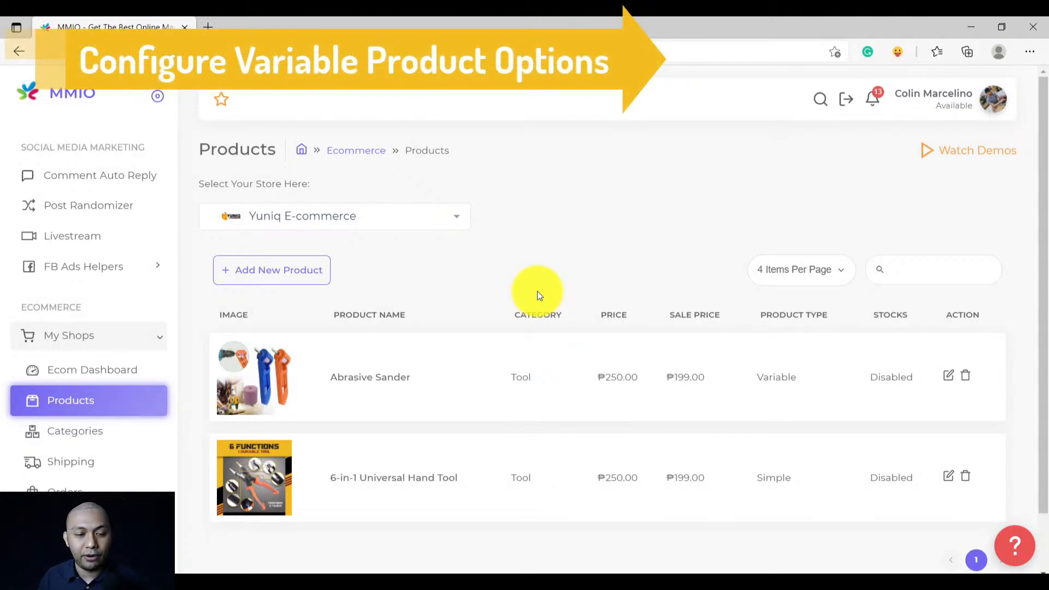
Create a new product named 'Baby Safe and Comfty Car Seat', picked from the saved name suggestions
left_click(281, 274)
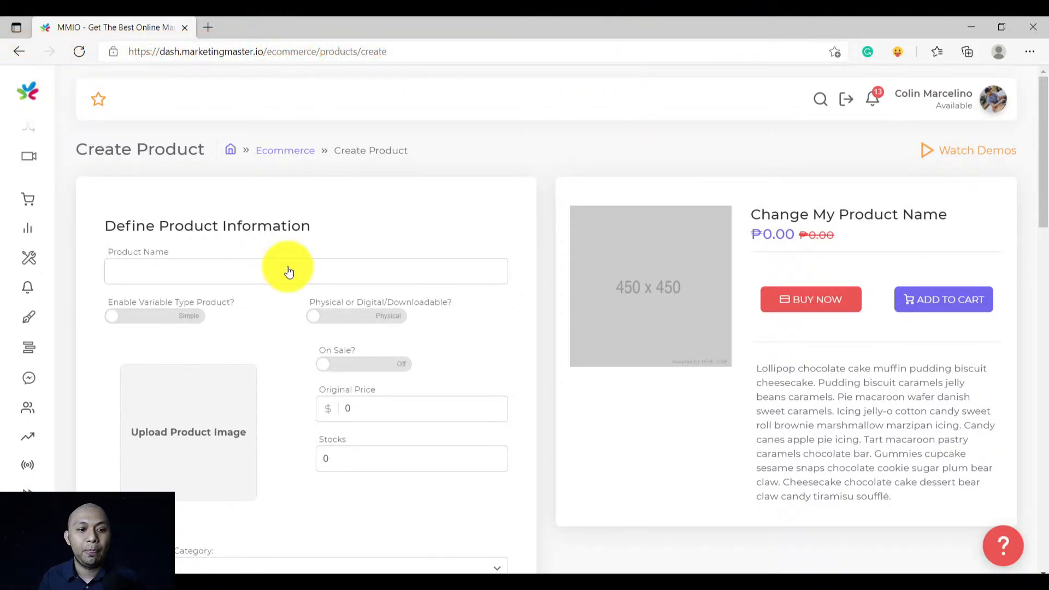
left_click(288, 271)
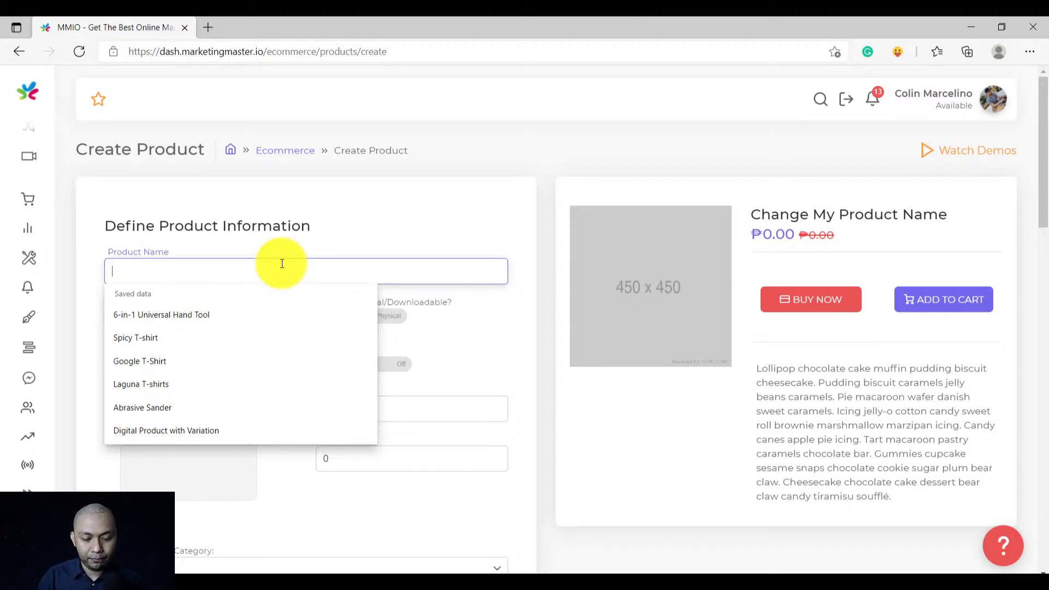
type("Baby")
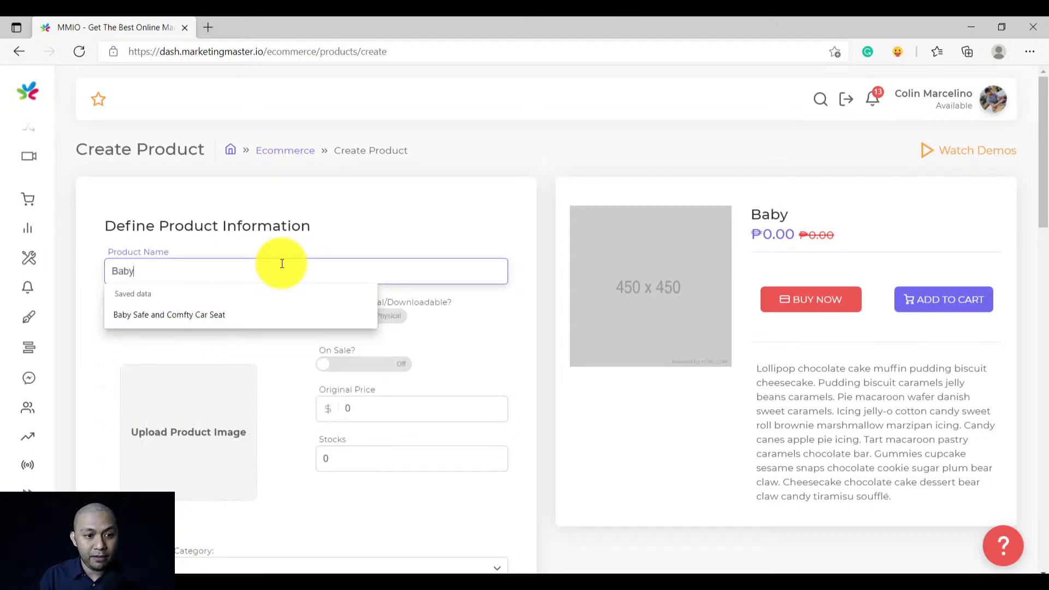
left_click(218, 314)
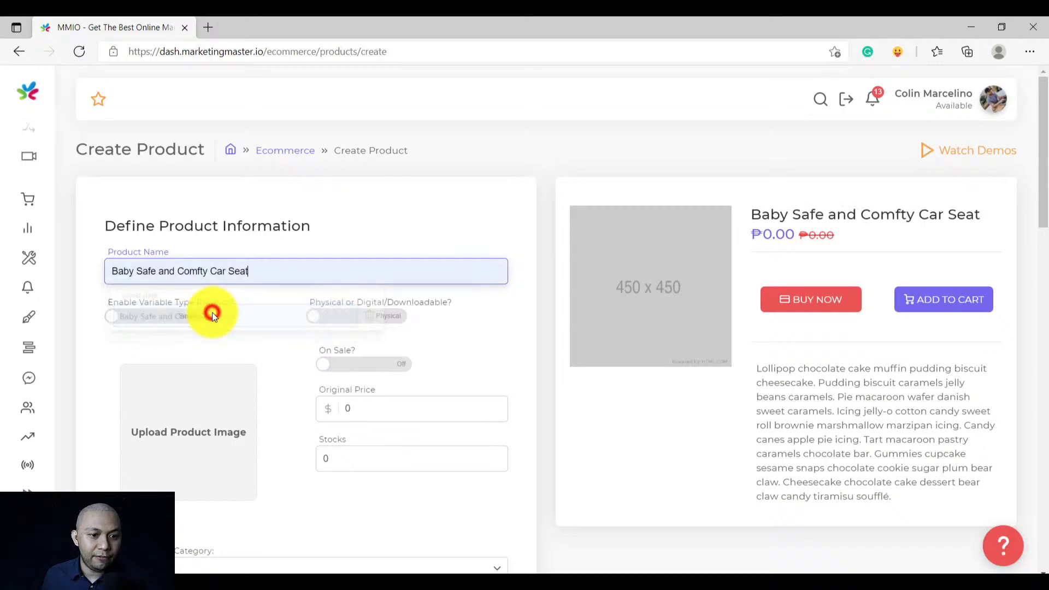
left_click(563, 358)
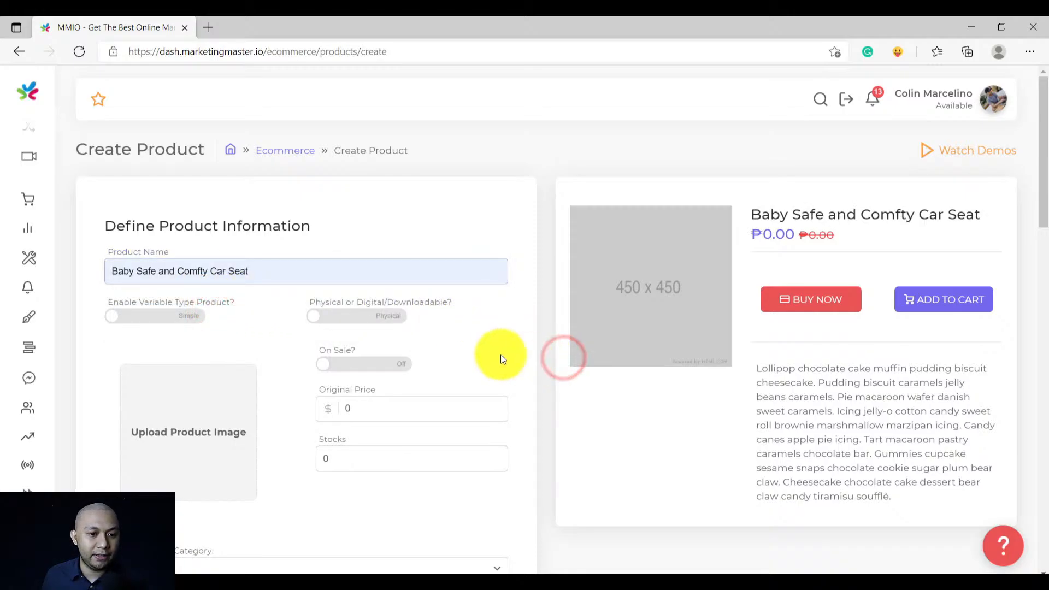
scroll(404, 357, "down", 2)
Make the car seat a variable product and set its Size option type to Radio
left_click(161, 244)
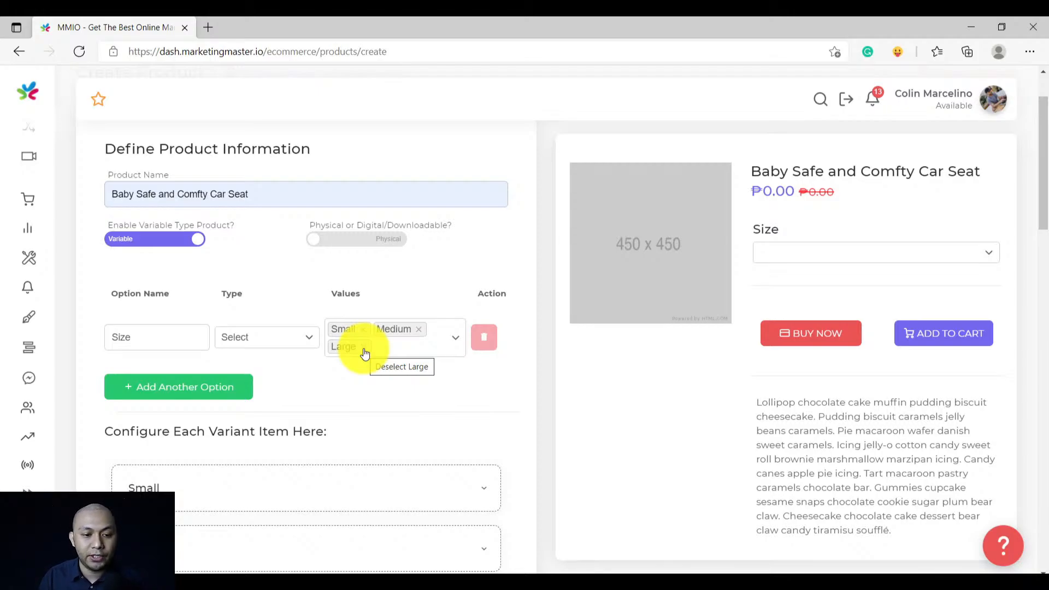
left_click(275, 333)
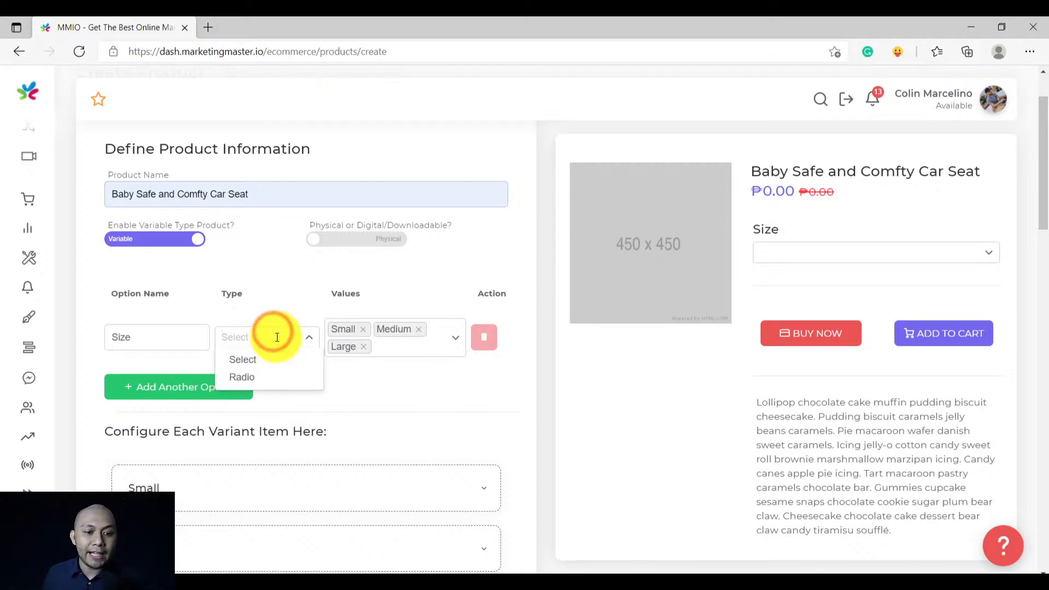
left_click(257, 378)
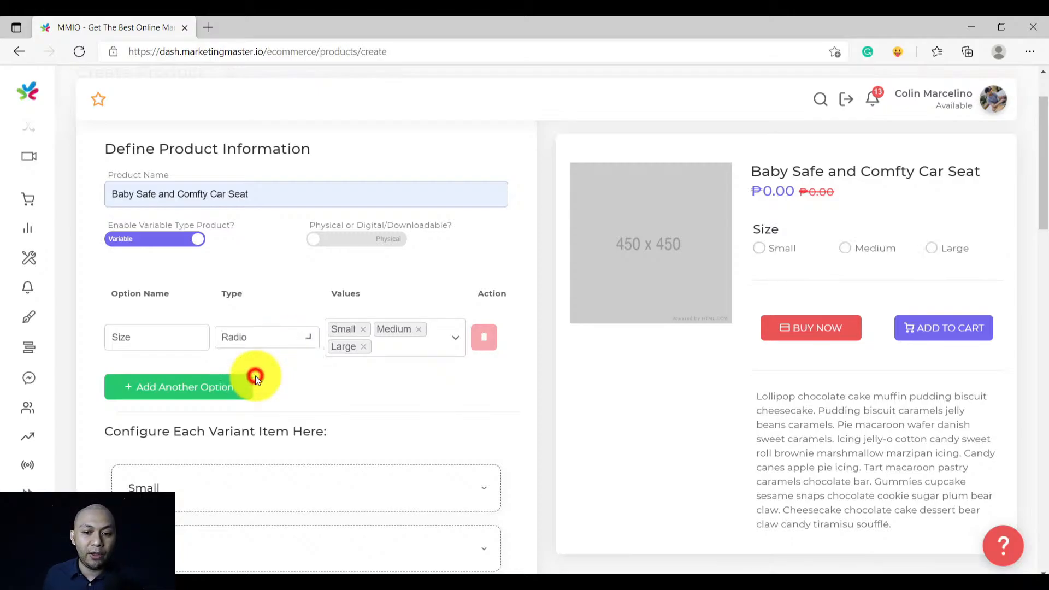
Test the Small, Medium and Large radios in the preview, then expand the Small variant
left_click(847, 250)
left_click(760, 249)
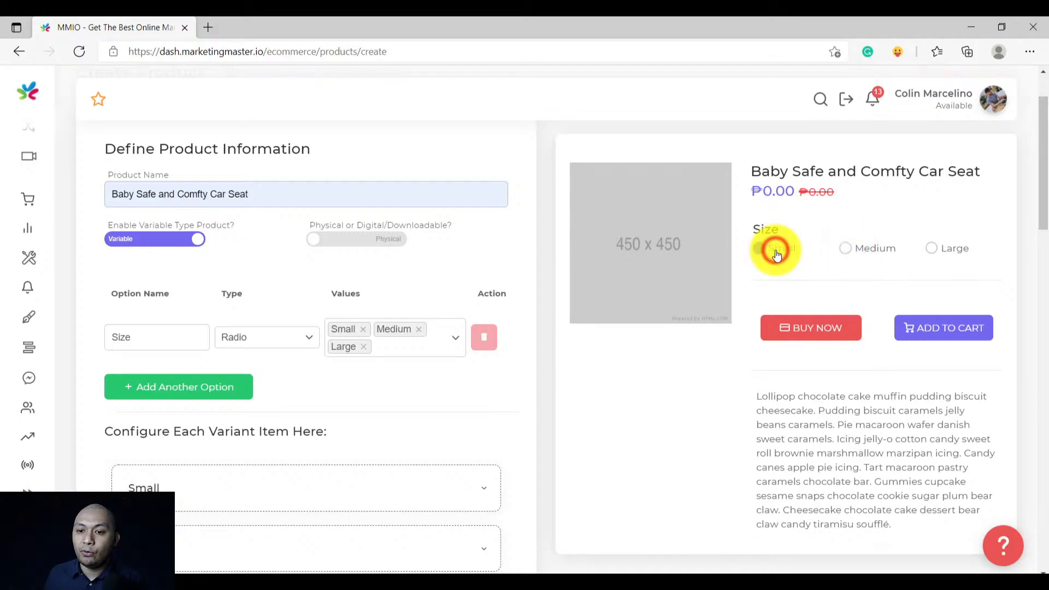
left_click(857, 248)
left_click(950, 247)
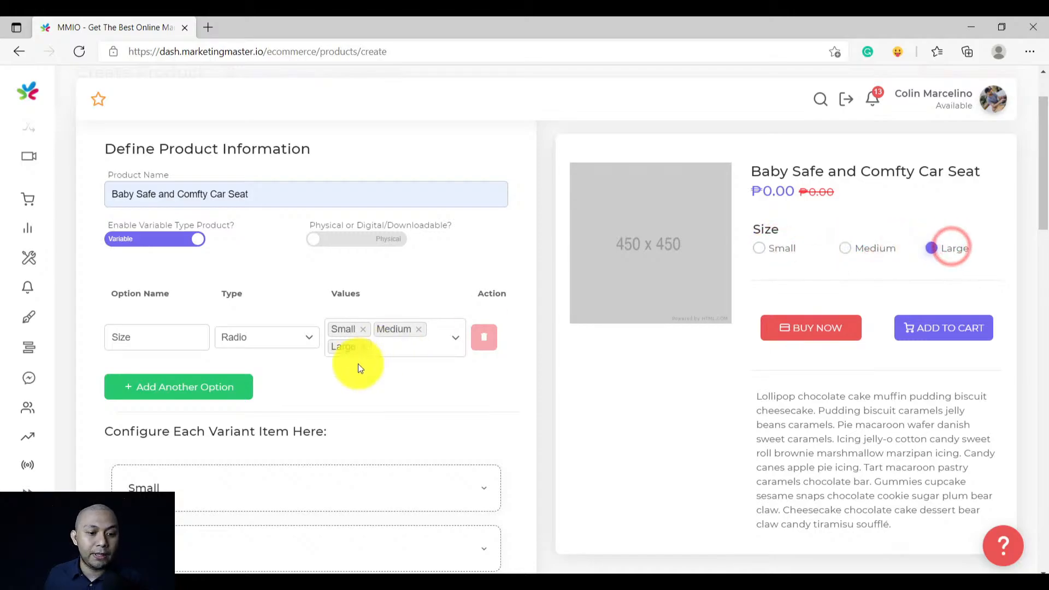
scroll(358, 363, "down", 3)
left_click(374, 347)
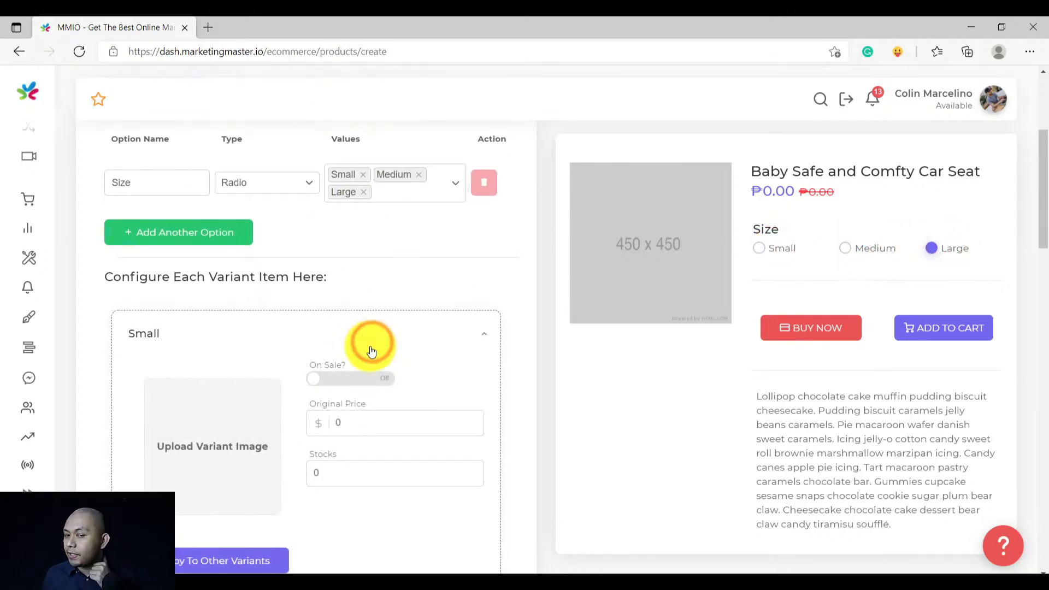
Give the Small variant the blue cushion photo and an original price of 250
left_click(211, 421)
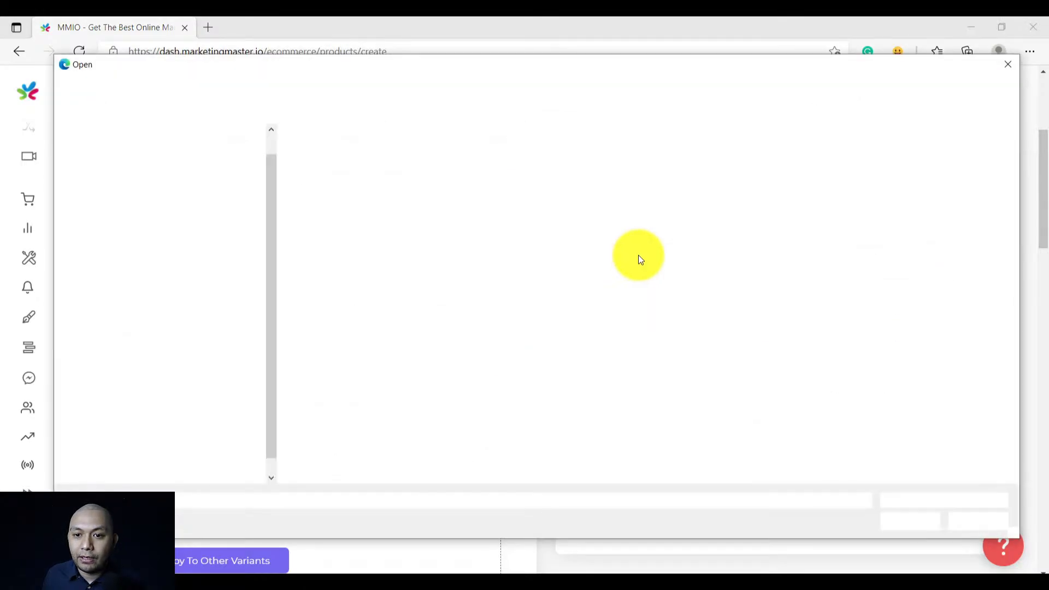
double_click(544, 181)
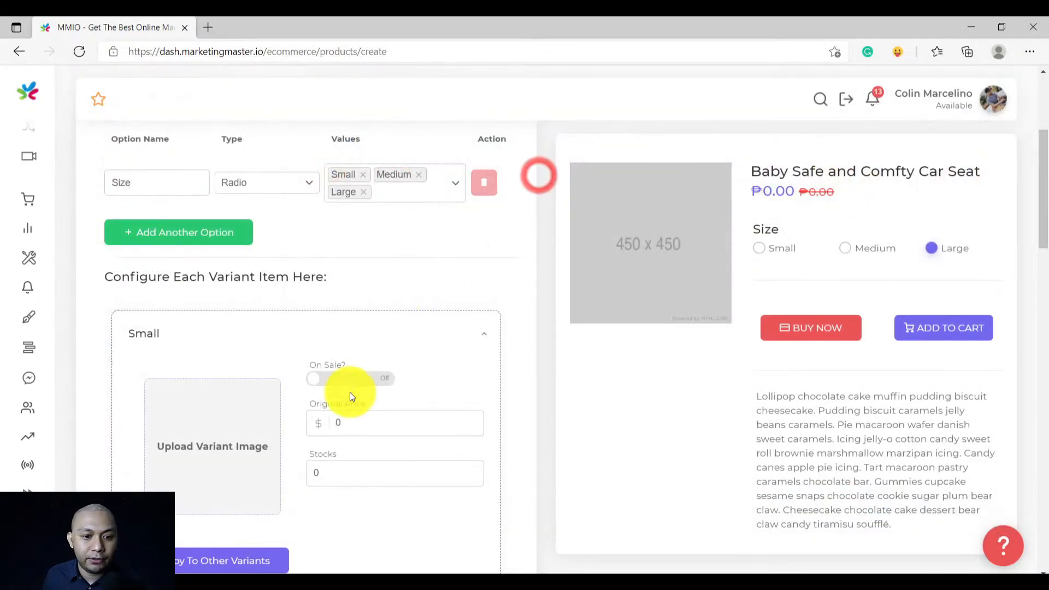
scroll(350, 392, "down", 1)
left_click(361, 346)
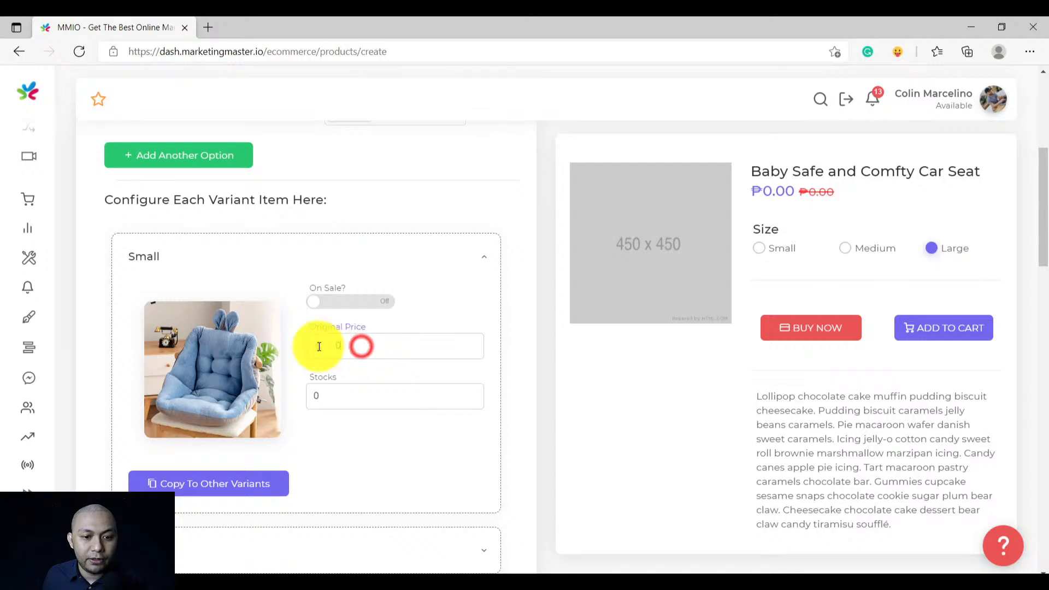
type("250")
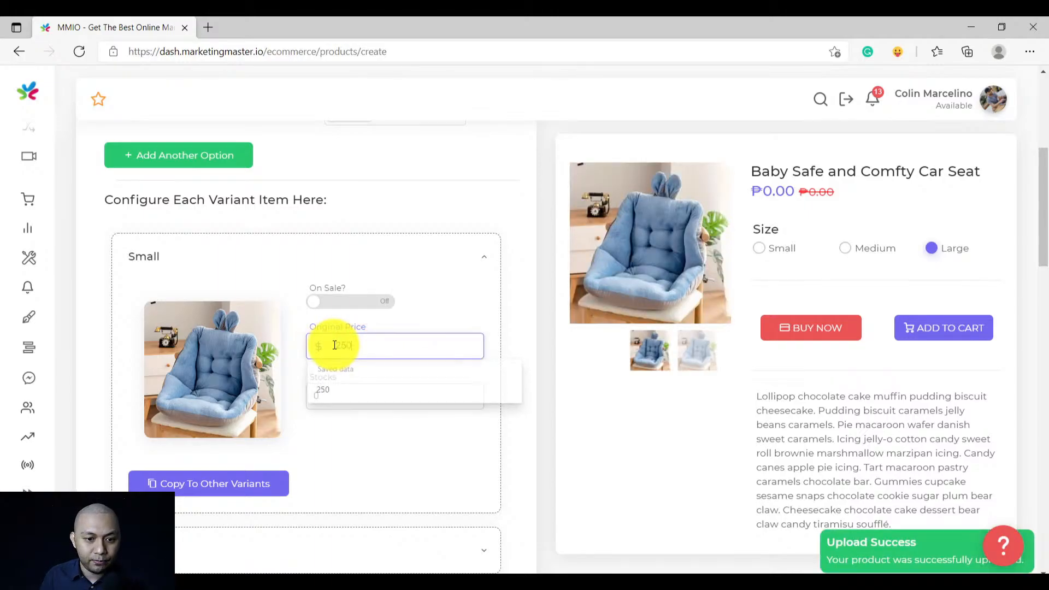
Copy the Small variant's settings to all other size options
left_click(243, 481)
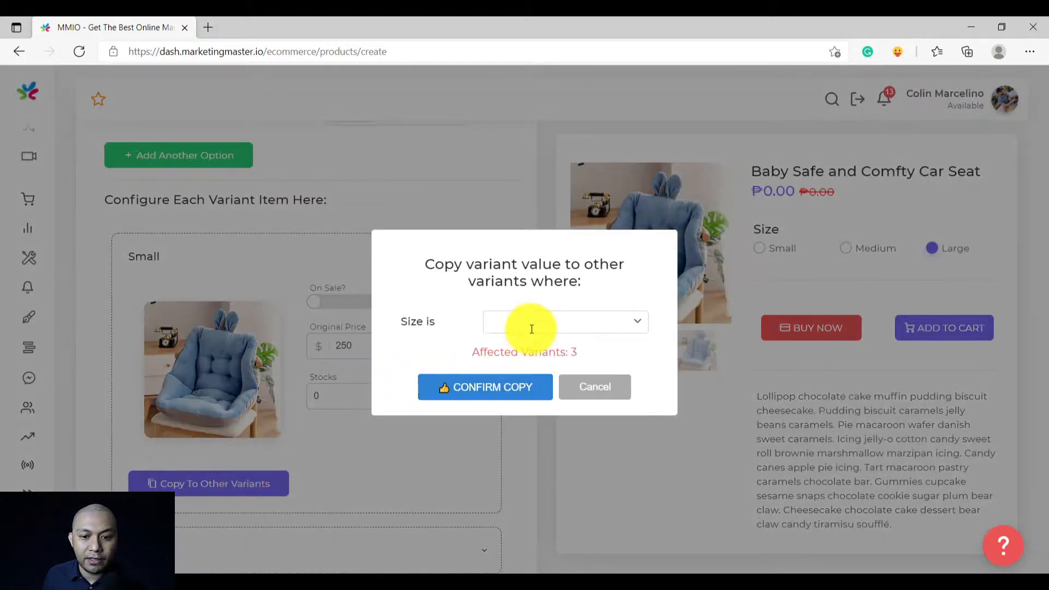
left_click(530, 323)
left_click(520, 345)
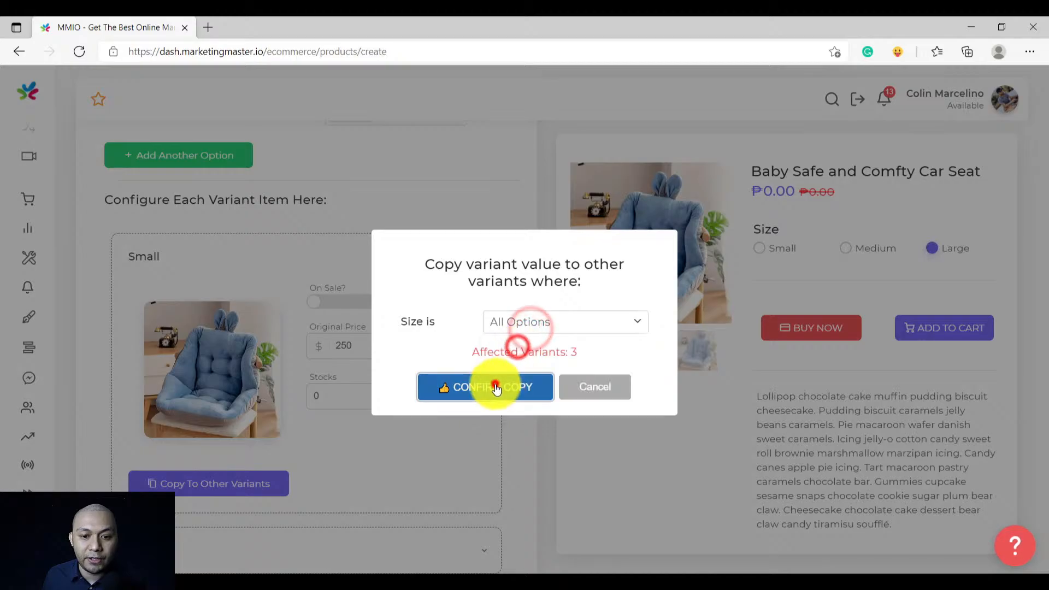
left_click(495, 388)
scroll(367, 460, "down", 3)
Reprice the Medium variant to 300 and the Large variant to 500
left_click(346, 397)
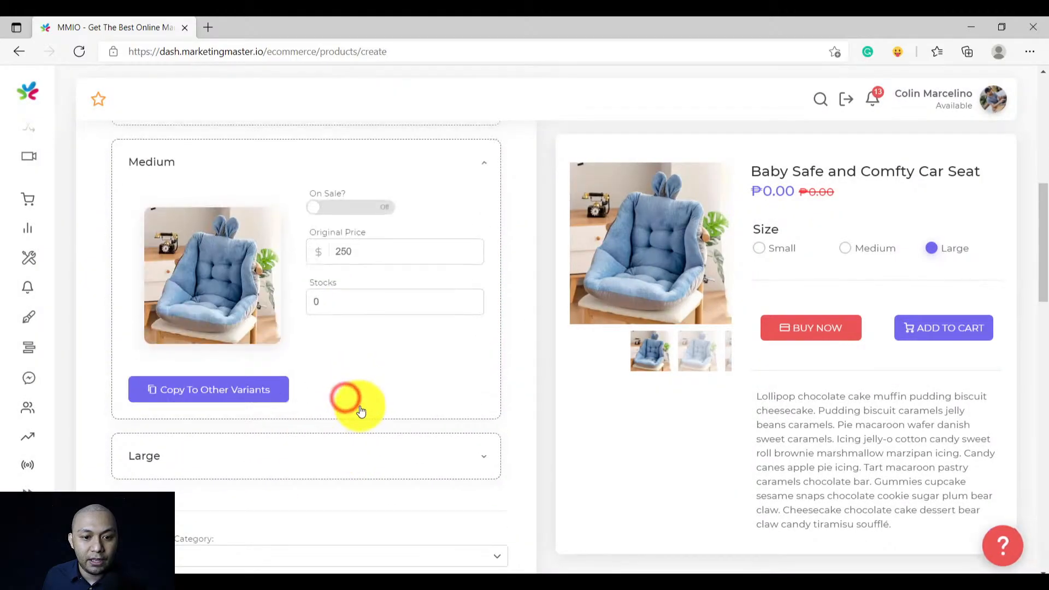
double_click(356, 251)
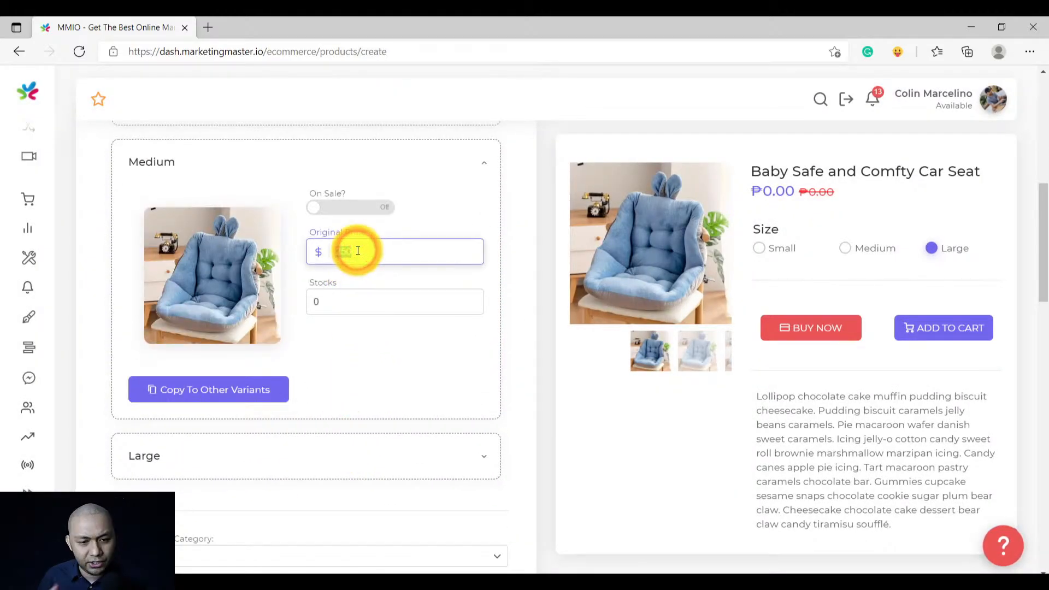
type("300")
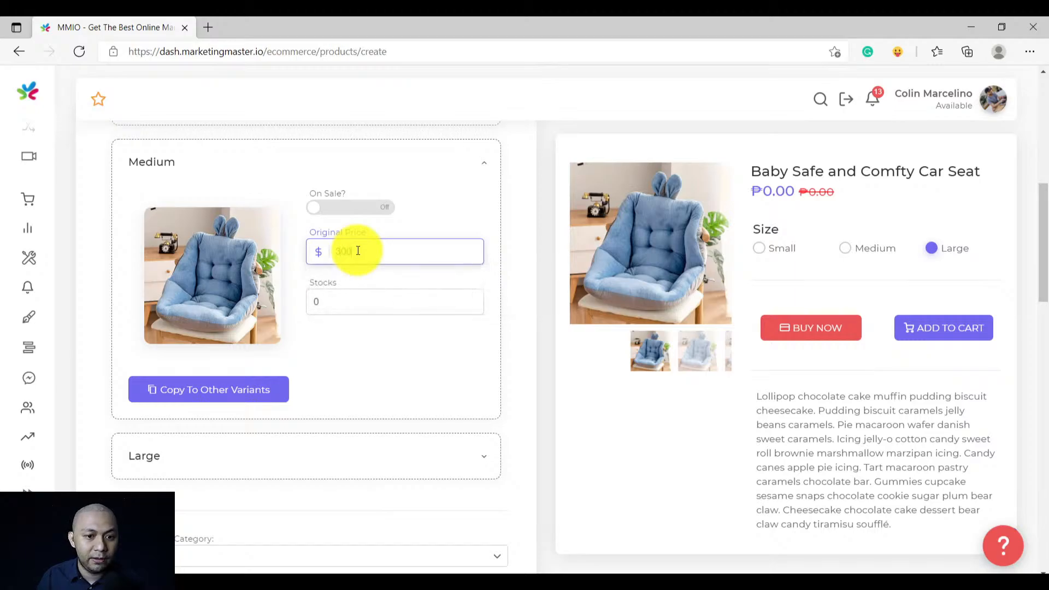
left_click(298, 452)
double_click(352, 308)
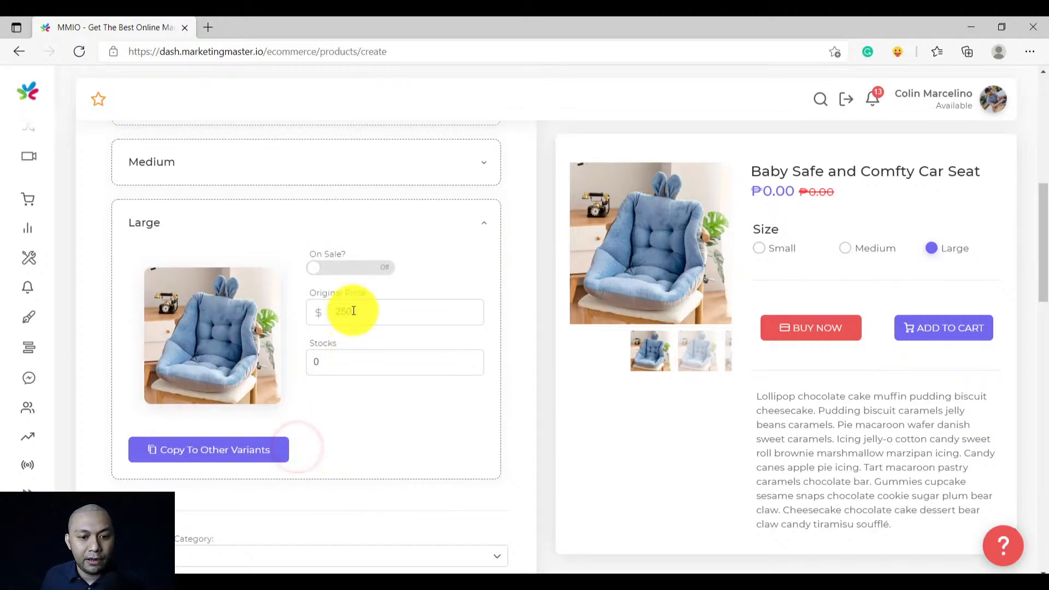
type("500")
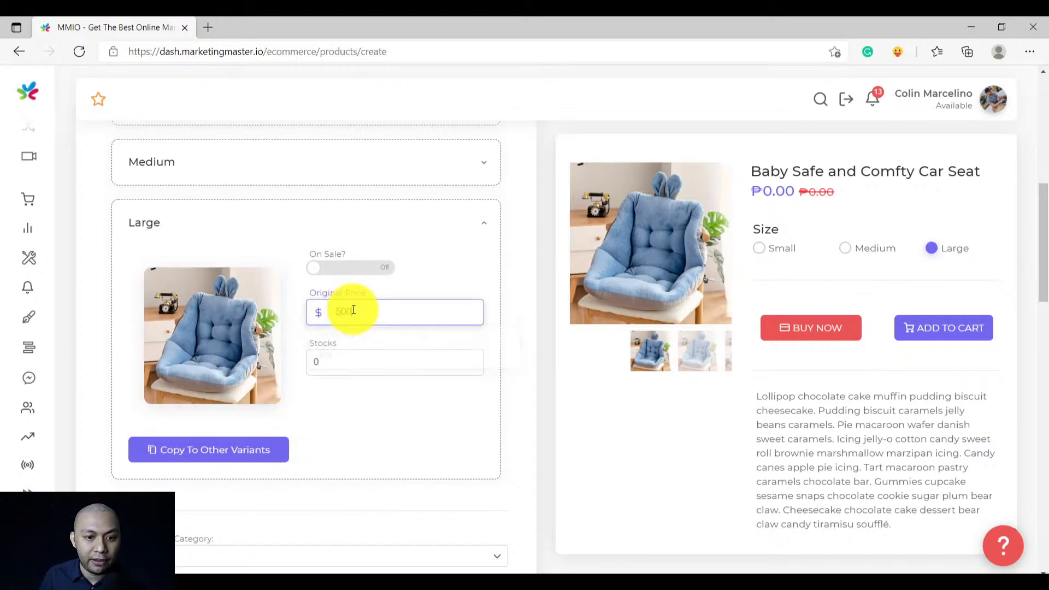
scroll(543, 312, "up", 8)
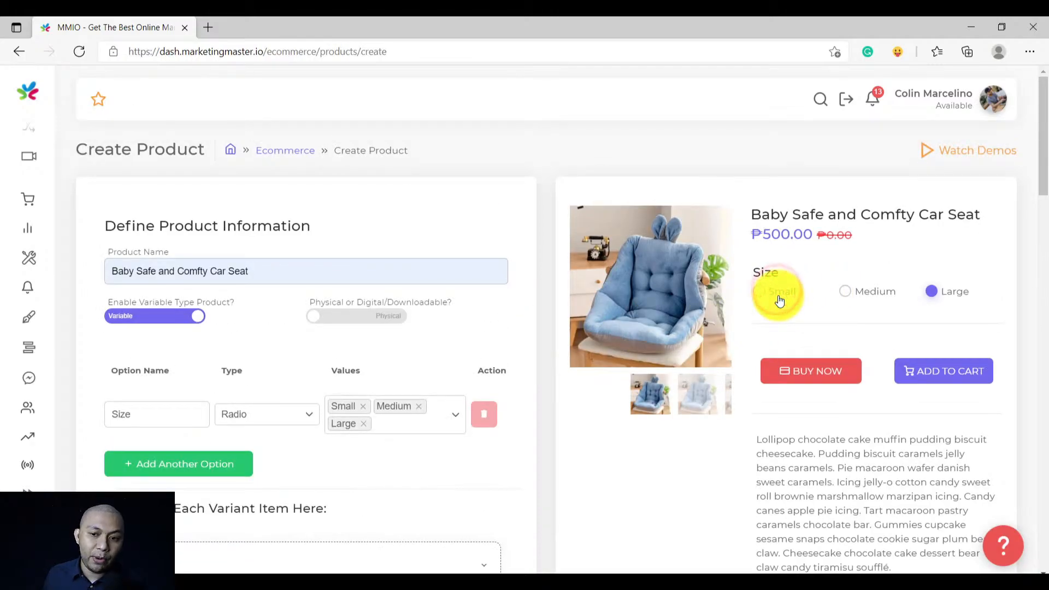
Check the Small and Medium prices in the preview, Medium showing ₱300.00
left_click(778, 296)
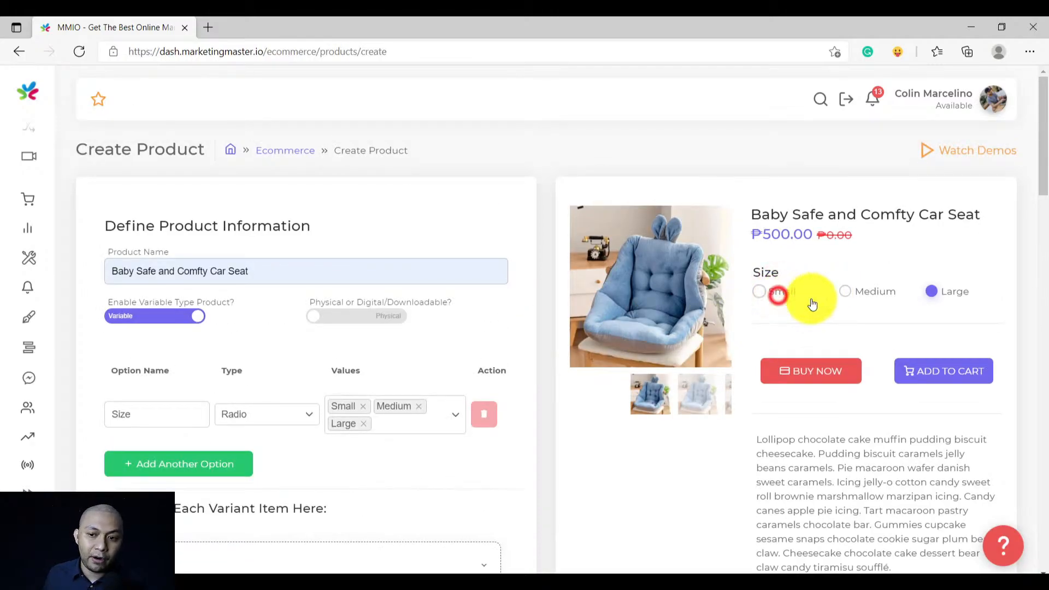
left_click(863, 294)
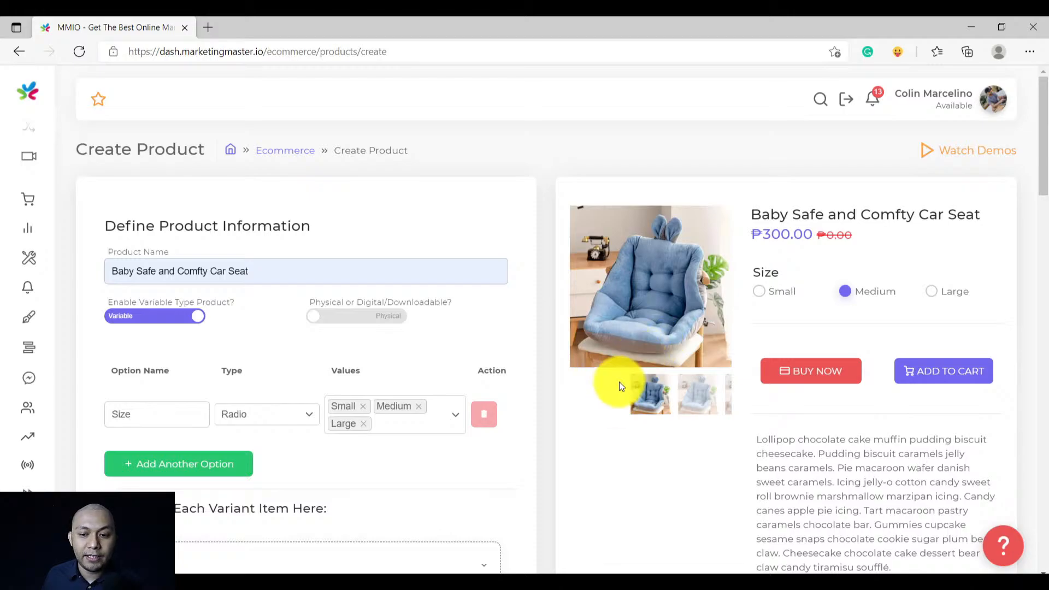
scroll(548, 404, "down", 10)
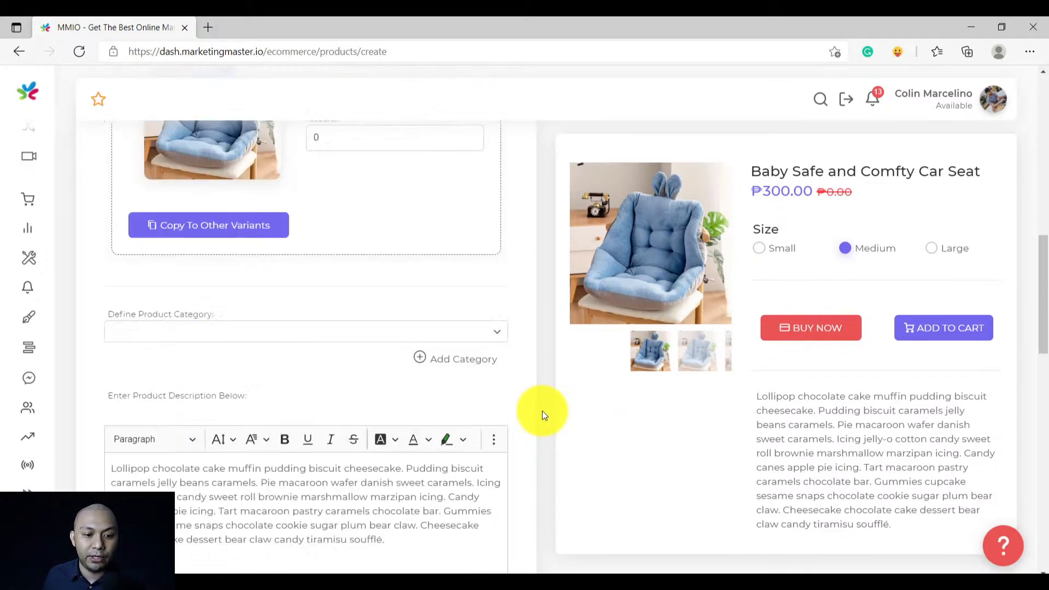
scroll(543, 409, "up", 1)
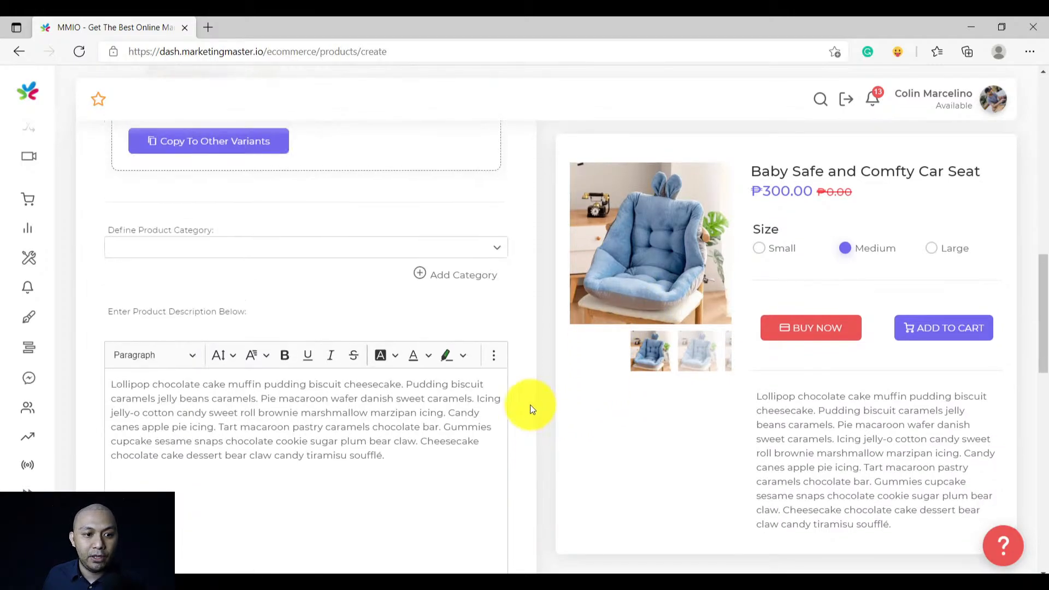
Set the product category to Tool
left_click(196, 247)
left_click(190, 268)
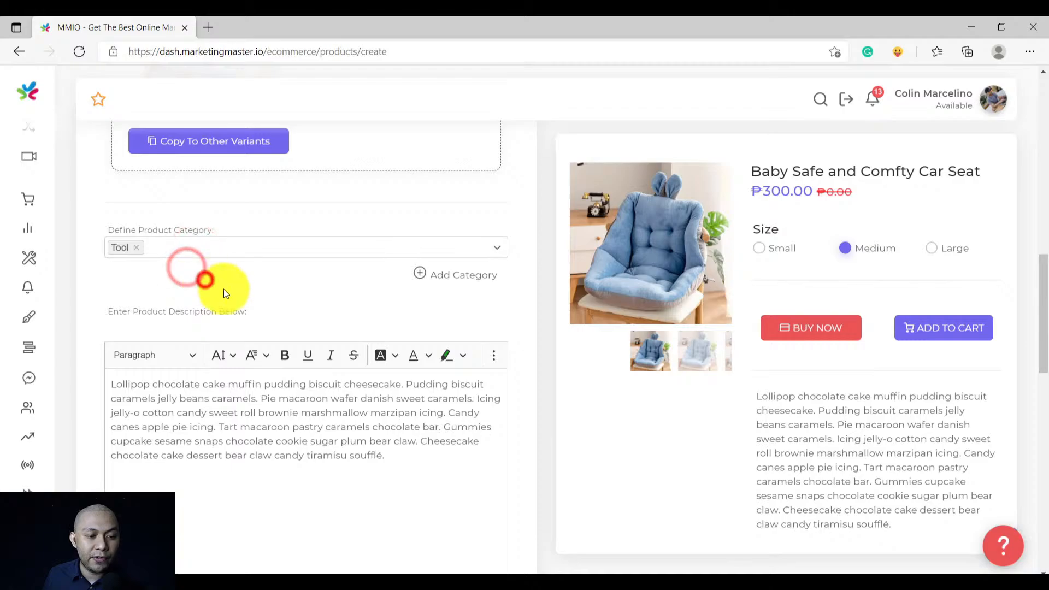
scroll(228, 292, "down", 3)
scroll(228, 291, "down", 3)
scroll(229, 288, "up", 4)
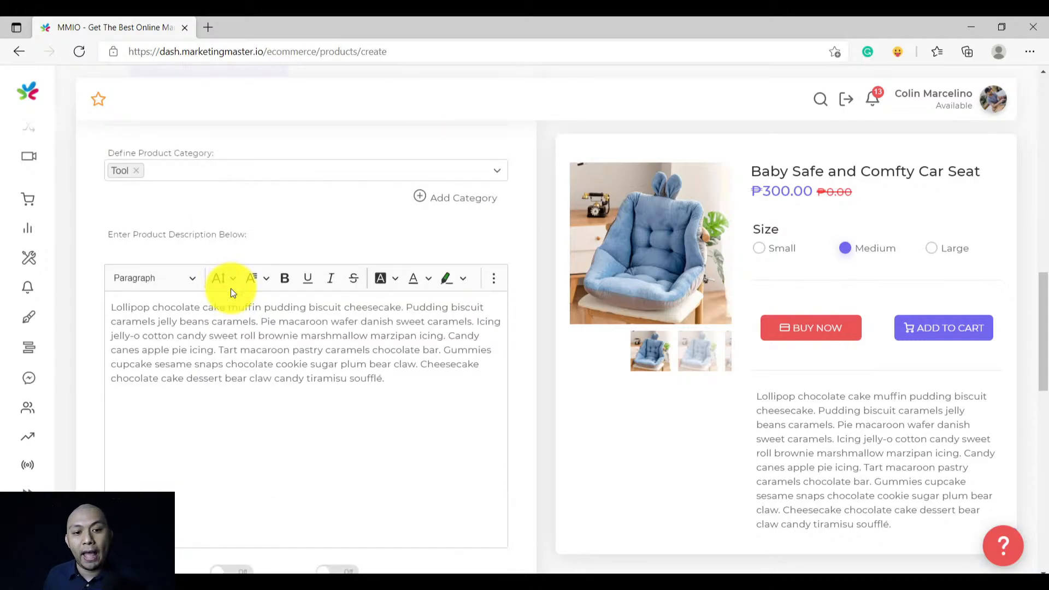
scroll(231, 288, "down", 2)
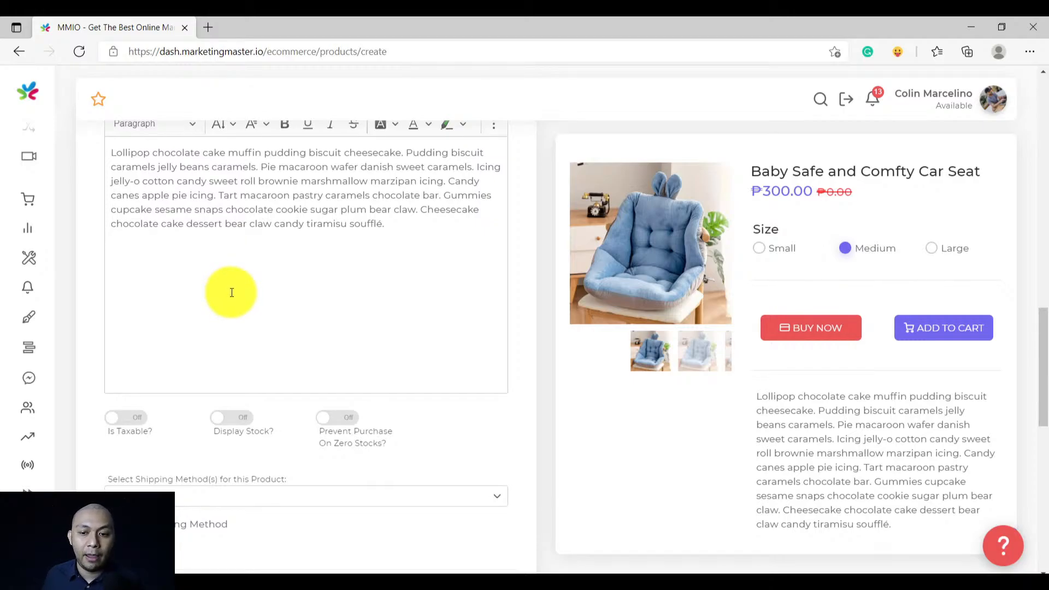
scroll(231, 297, "down", 3)
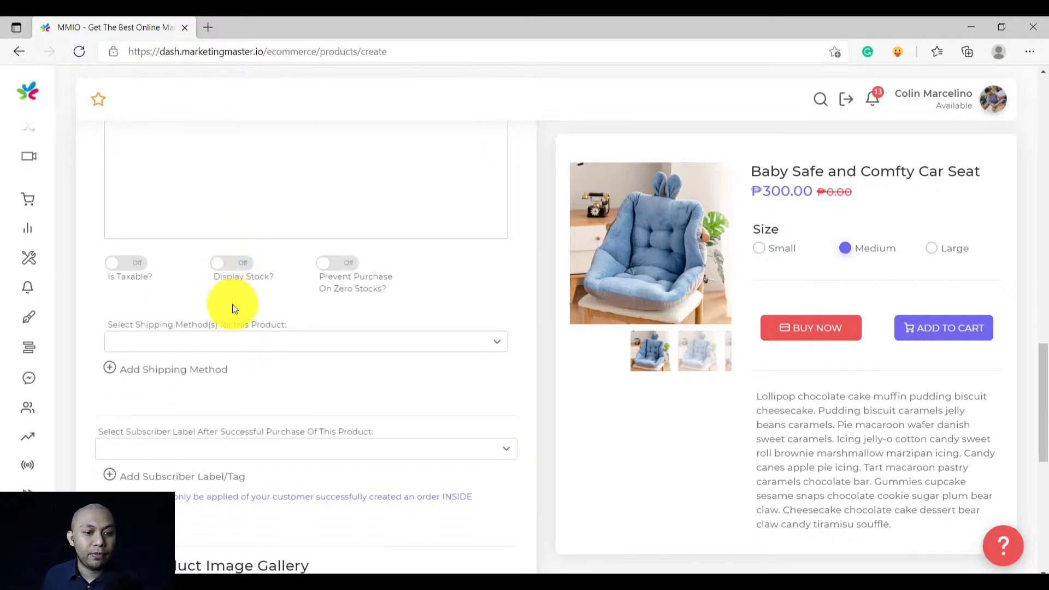
Set the shipping method to National Capital Region Flat
left_click(204, 341)
left_click(197, 378)
scroll(273, 383, "down", 4)
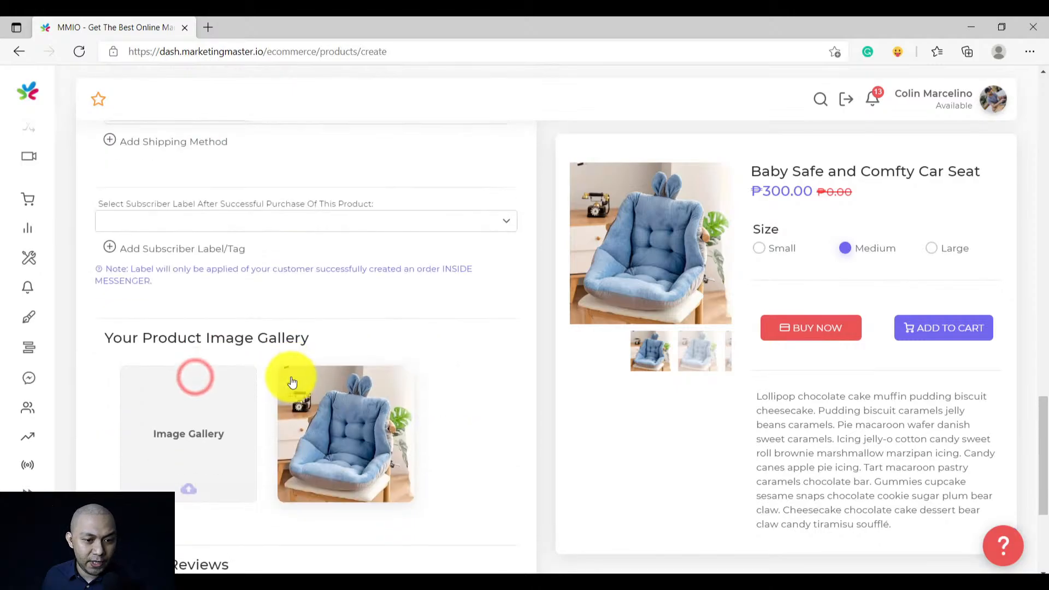
Create a 'Safe and Comfy Buyer' subscriber label and assign it to the product
left_click(211, 216)
left_click(296, 183)
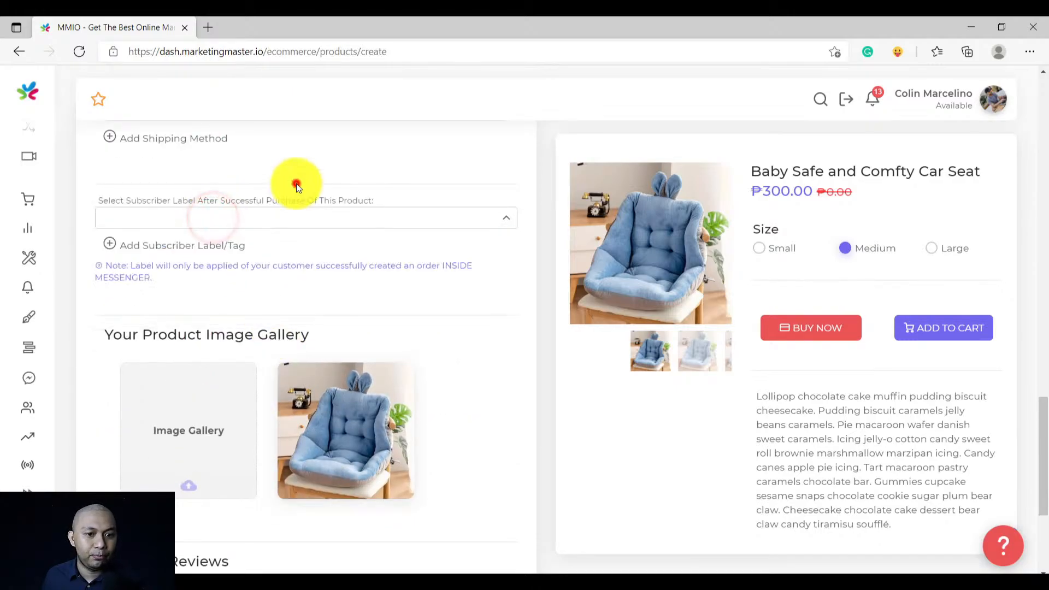
left_click(202, 246)
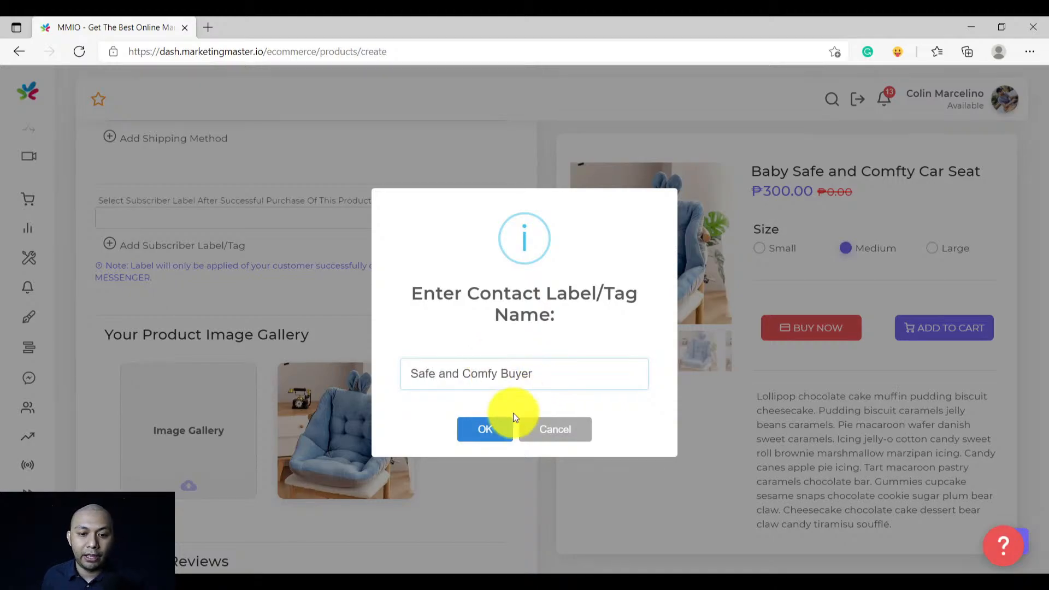
left_click(463, 428)
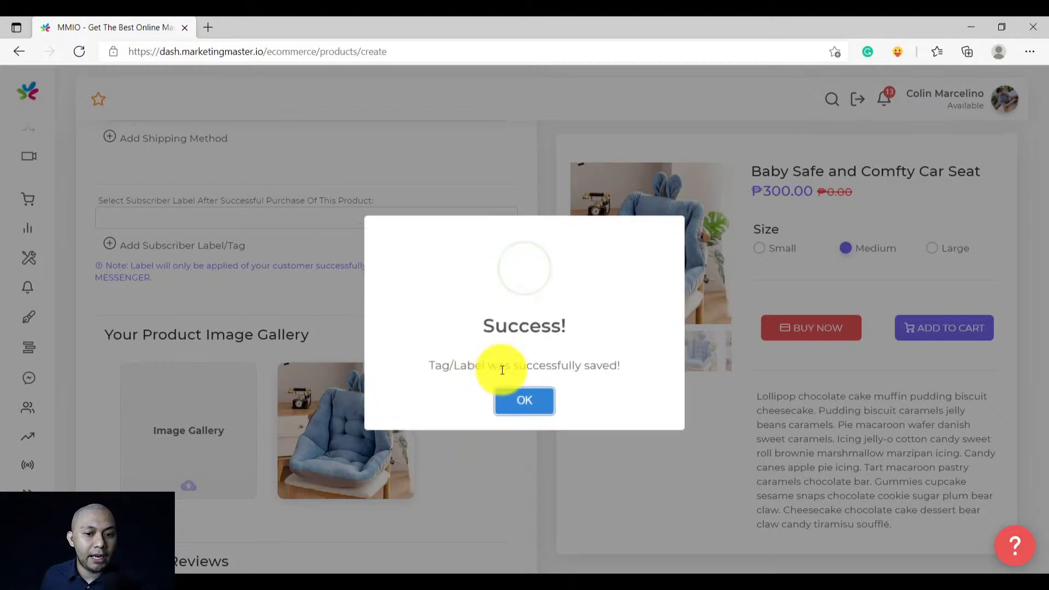
left_click(512, 391)
left_click(204, 216)
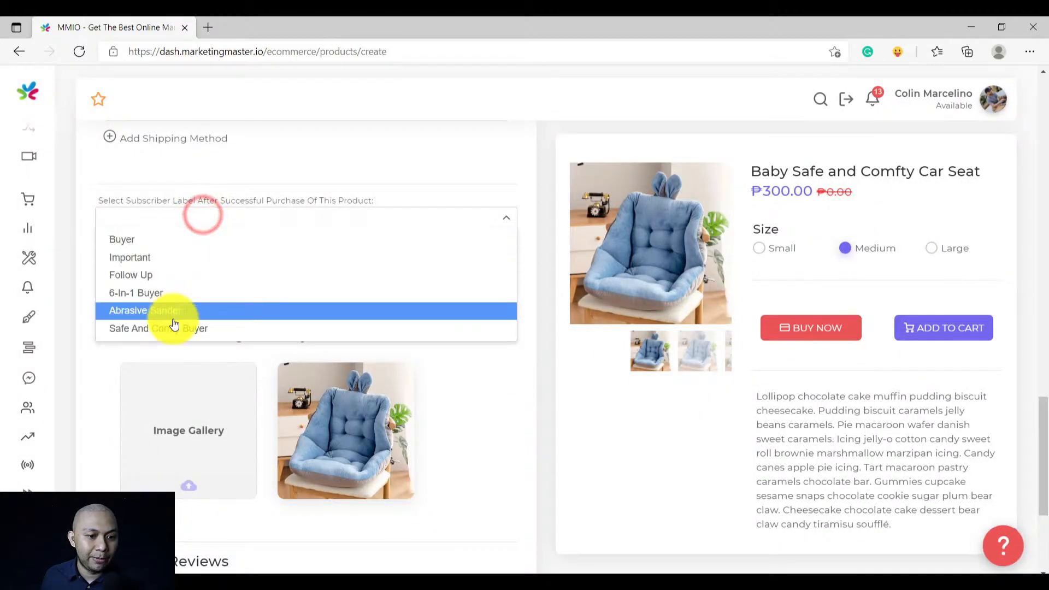
left_click(208, 329)
scroll(336, 336, "down", 4)
Enable product reviews and add a five-star review with its image removed
left_click(127, 366)
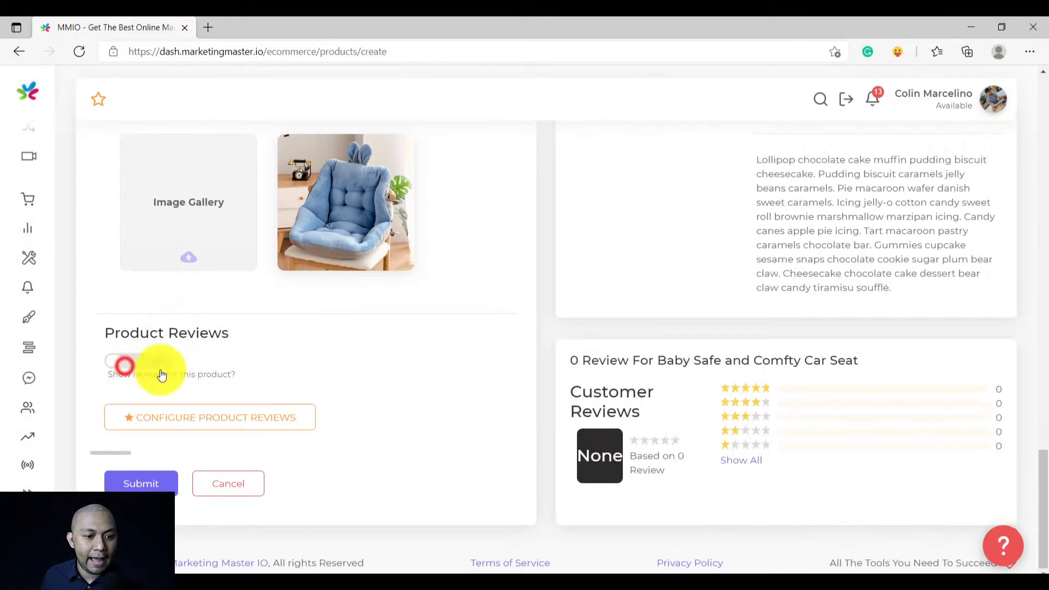
left_click(215, 418)
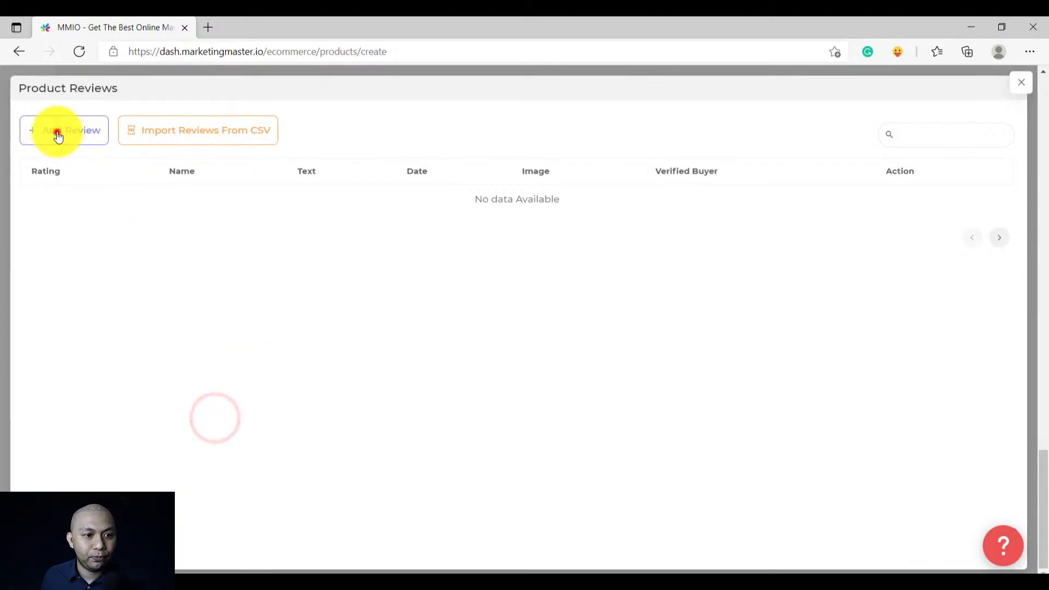
left_click(57, 131)
left_click(562, 313)
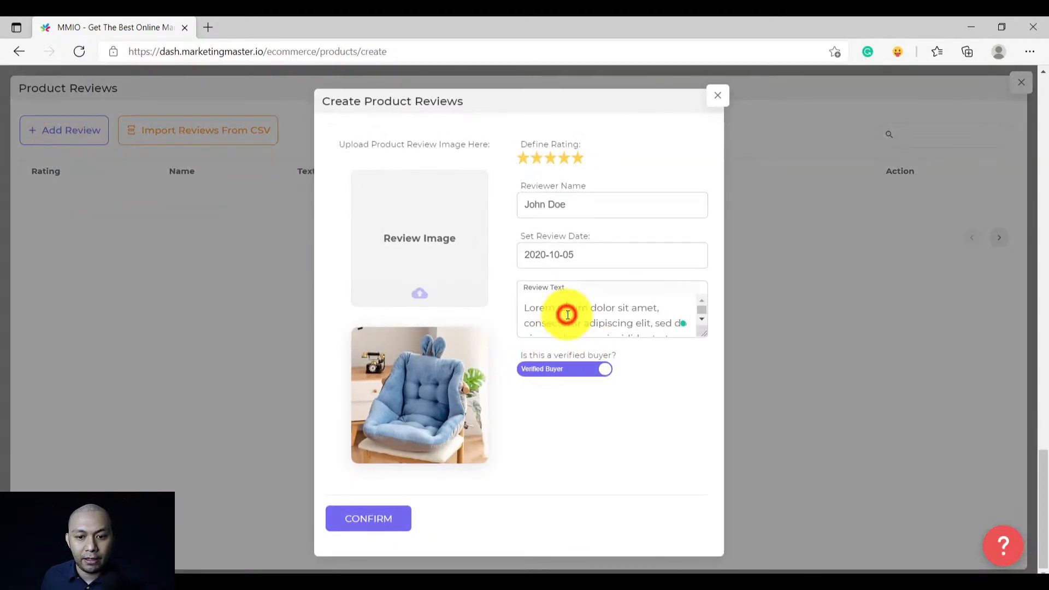
left_click(480, 345)
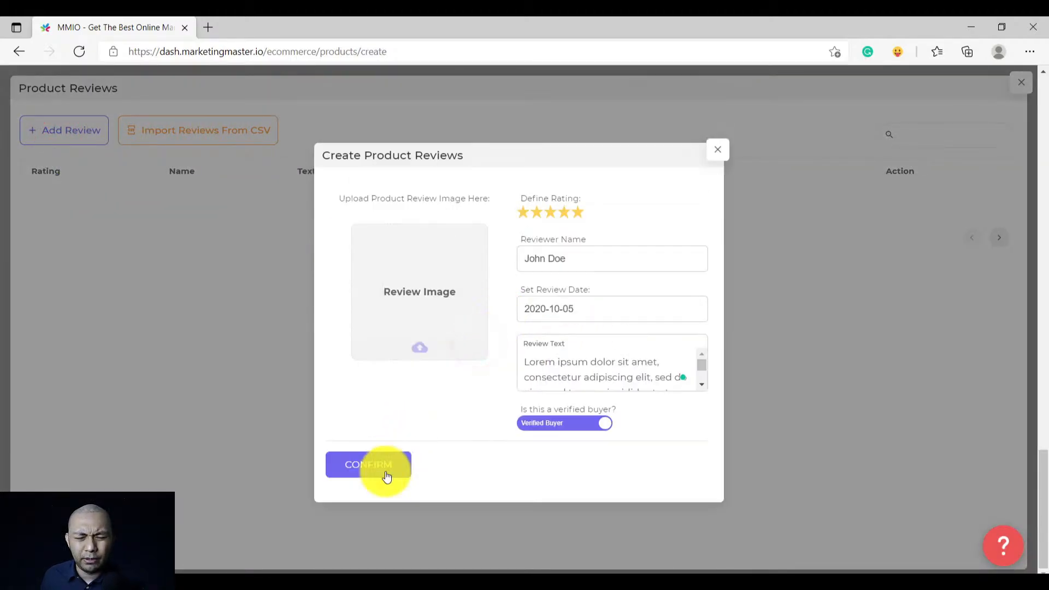
left_click(370, 468)
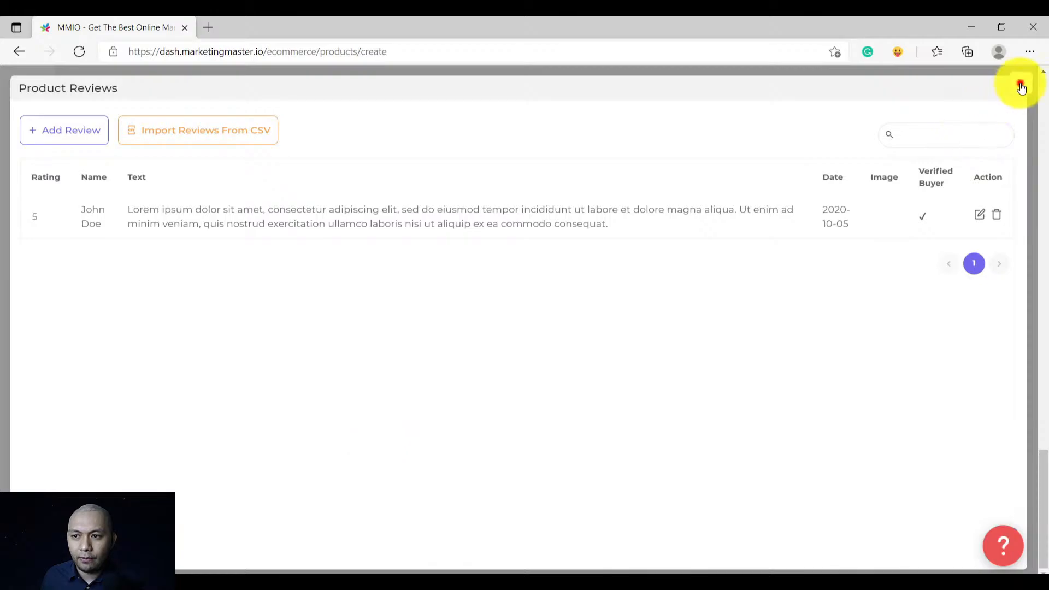
left_click(1020, 83)
Submit the car seat product and acknowledge the success message
scroll(667, 388, "up", 8)
scroll(518, 365, "down", 10)
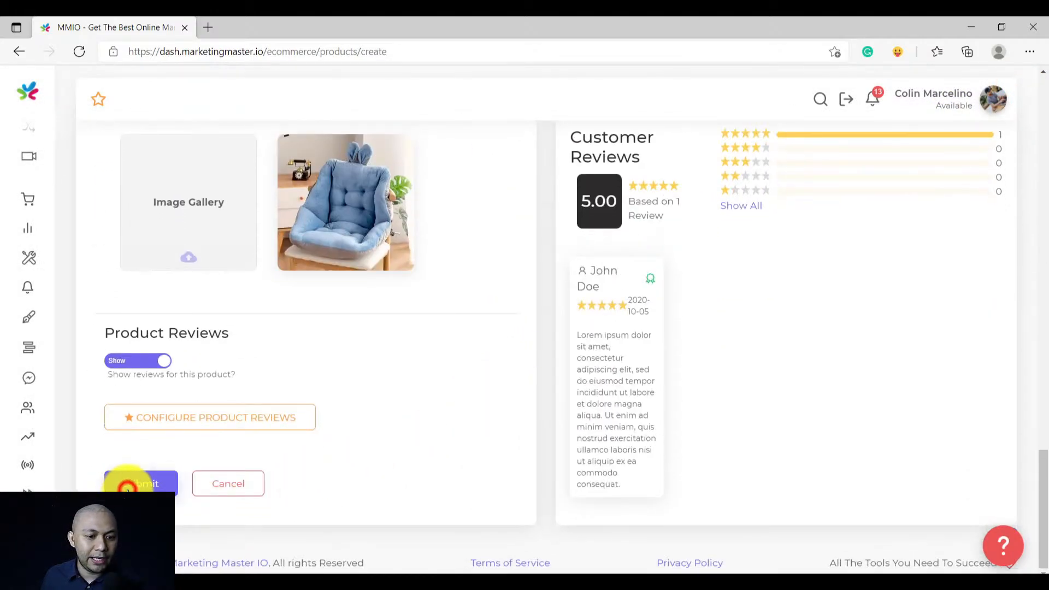
left_click(128, 484)
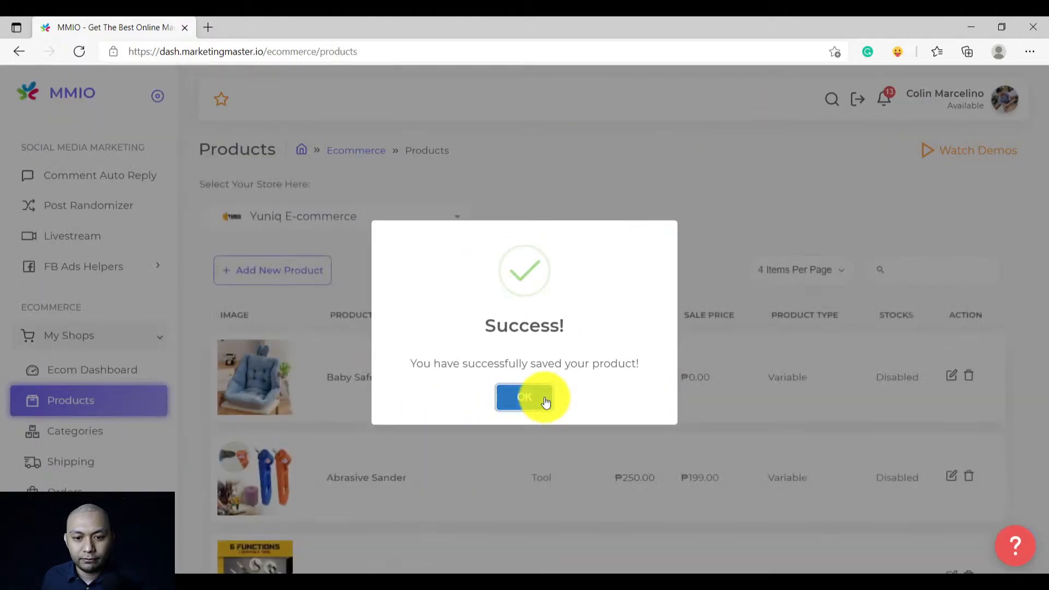
left_click(541, 398)
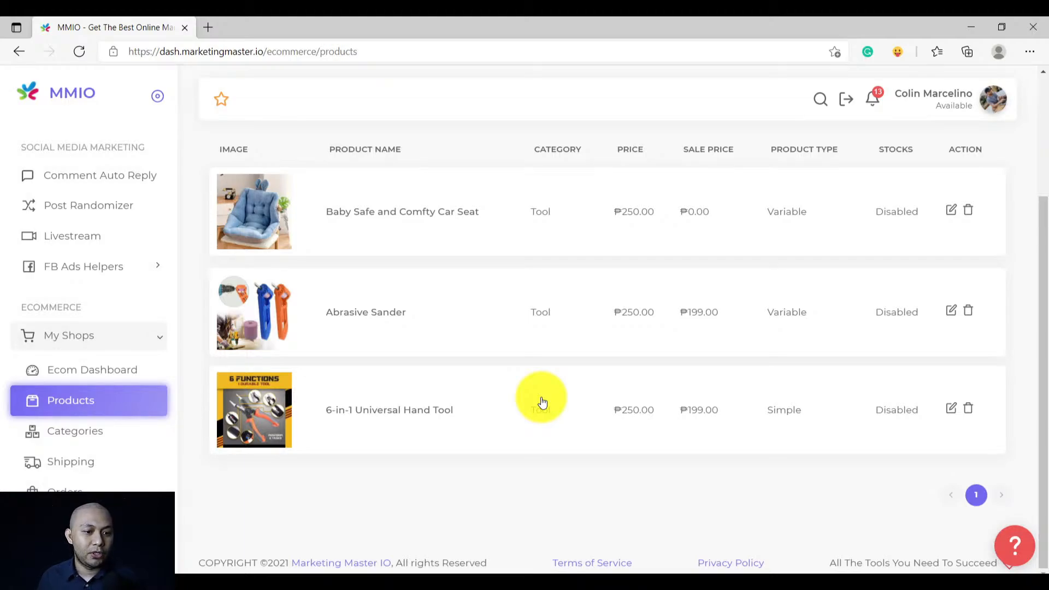
From the Ecom Dashboard, open the Yuniq E-commerce shop via the Shop URL preview button
left_click(90, 376)
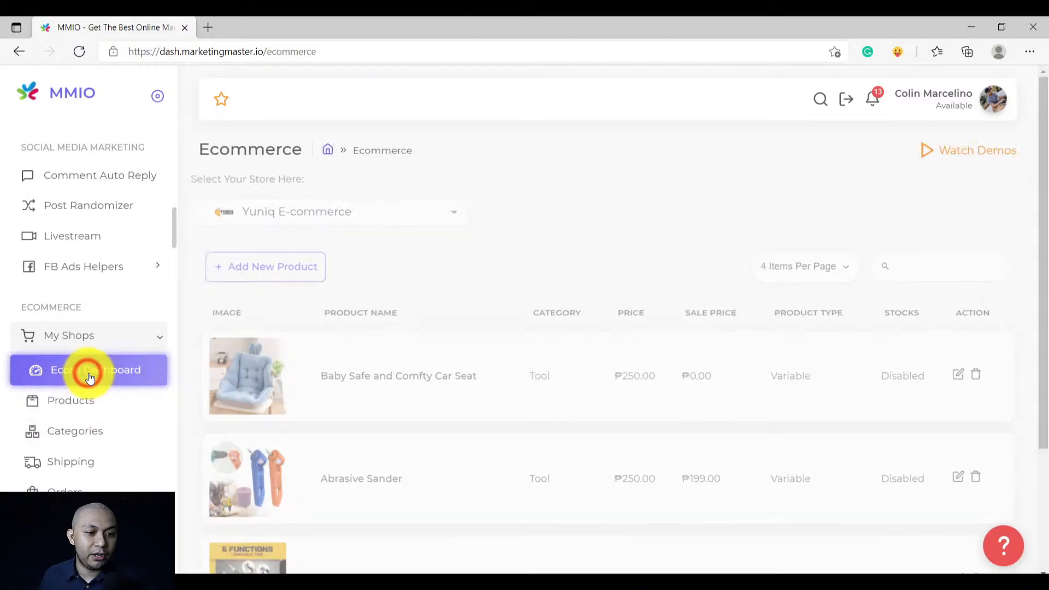
scroll(594, 396, "down", 5)
scroll(592, 391, "up", 5)
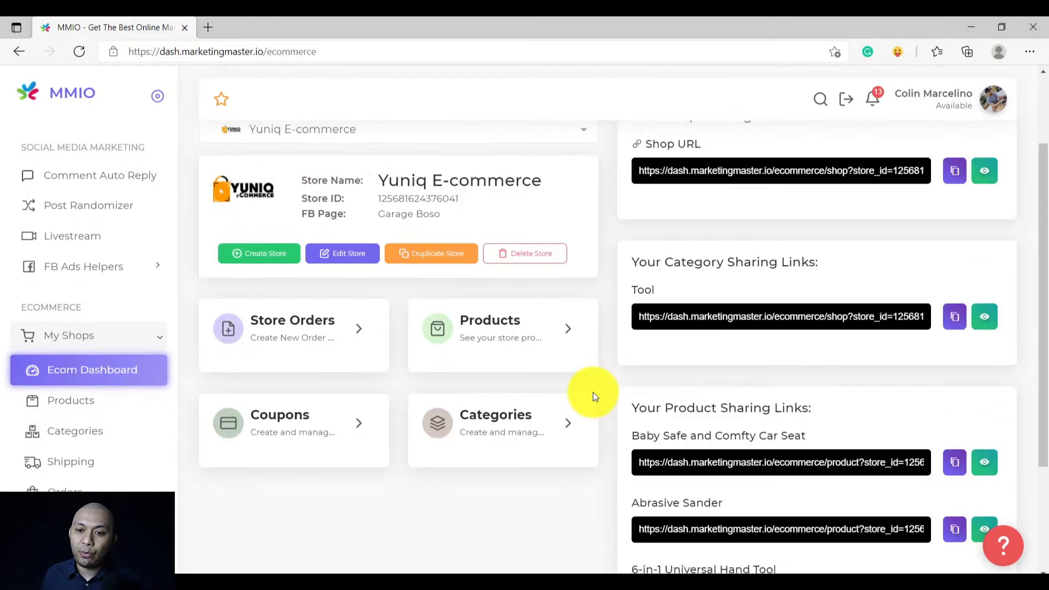
scroll(593, 392, "down", 1)
scroll(593, 393, "down", 3)
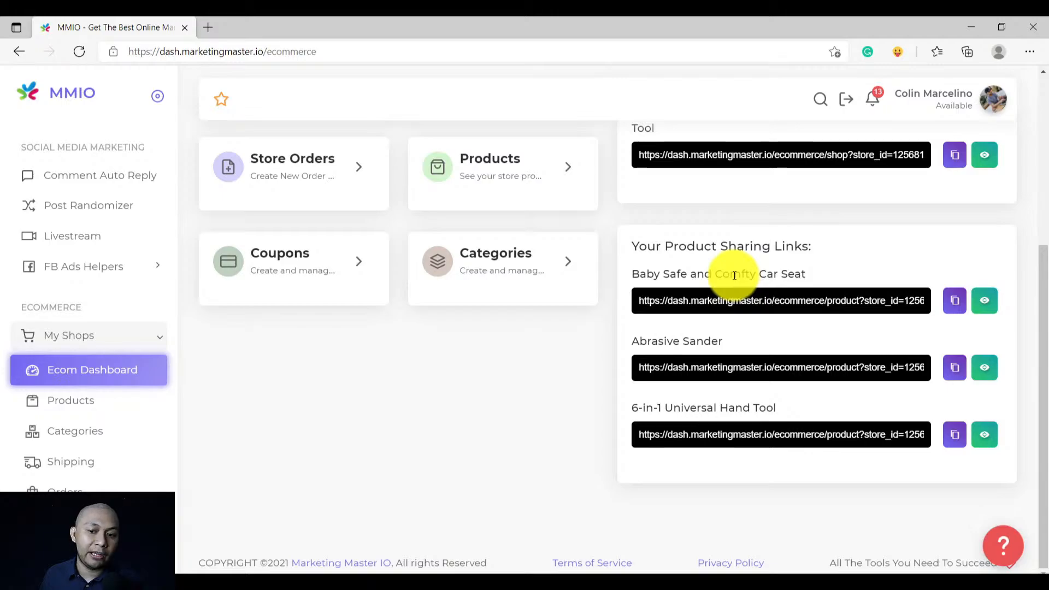
scroll(717, 388, "up", 3)
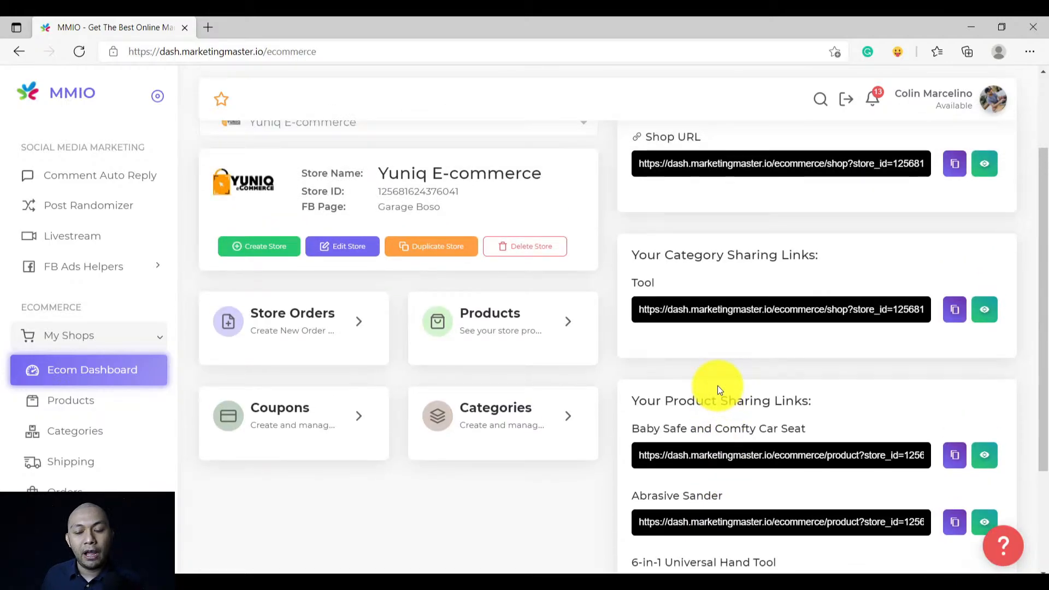
scroll(718, 388, "up", 2)
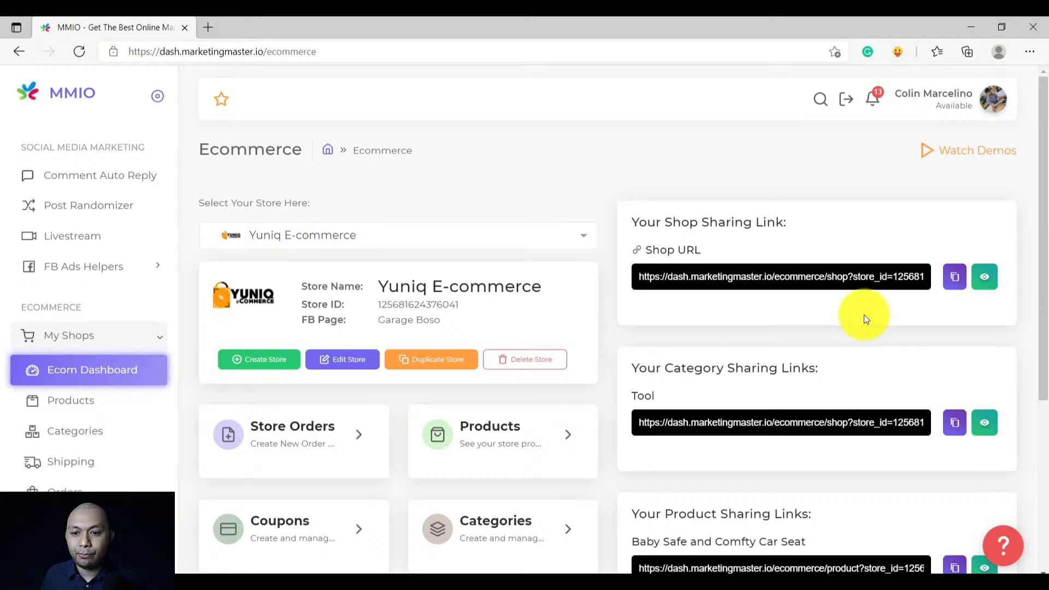
left_click(985, 279)
left_click(21, 36)
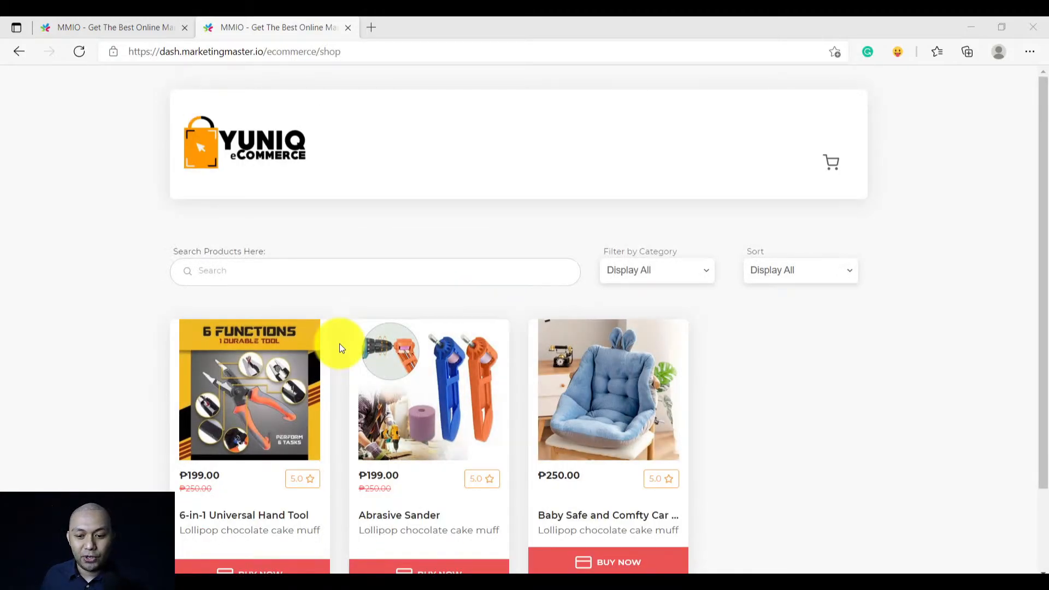
View the 6-in-1 Universal Hand Tool product page and return to the listing
left_click(257, 367)
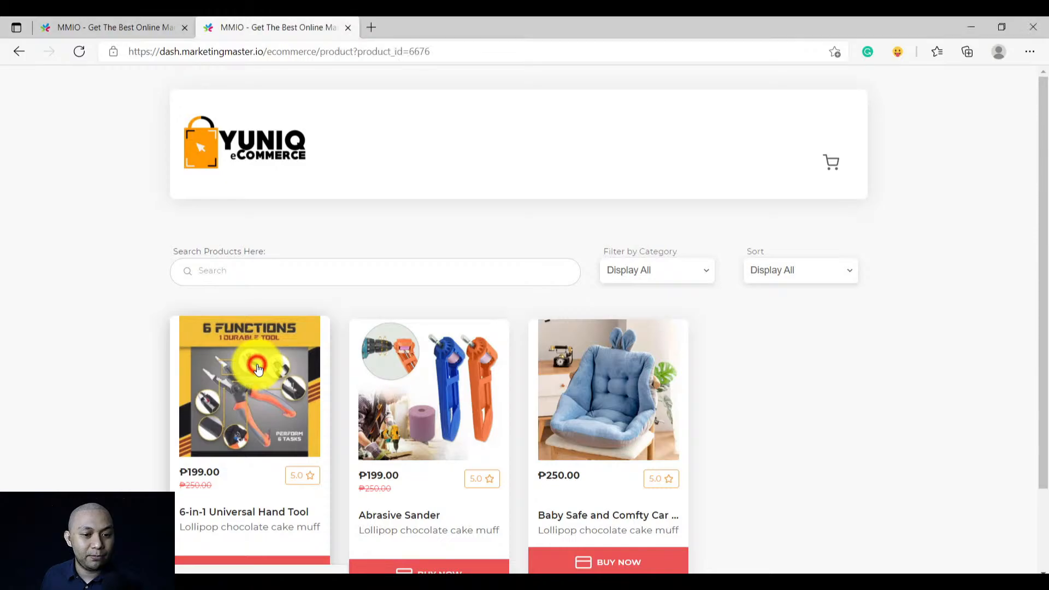
scroll(469, 295, "down", 10)
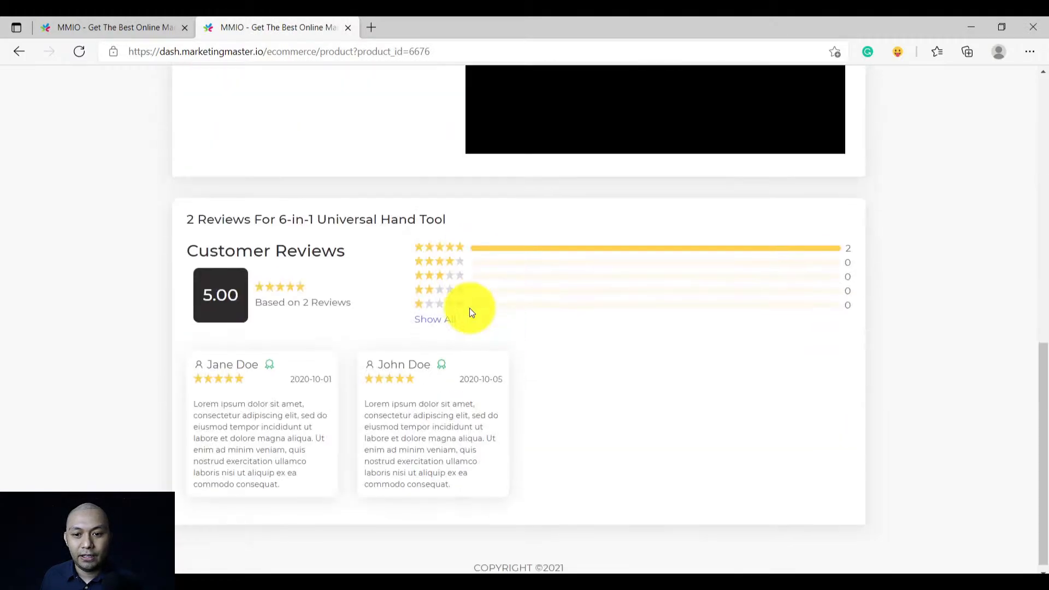
scroll(471, 312, "up", 10)
scroll(471, 315, "down", 1)
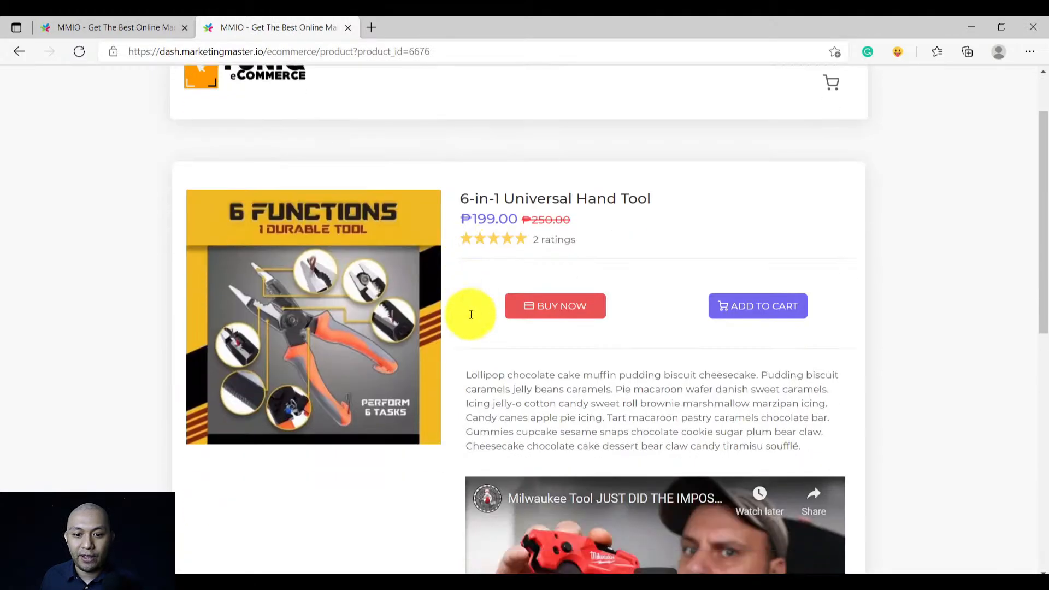
scroll(437, 382, "down", 8)
scroll(428, 387, "up", 10)
left_click(248, 159)
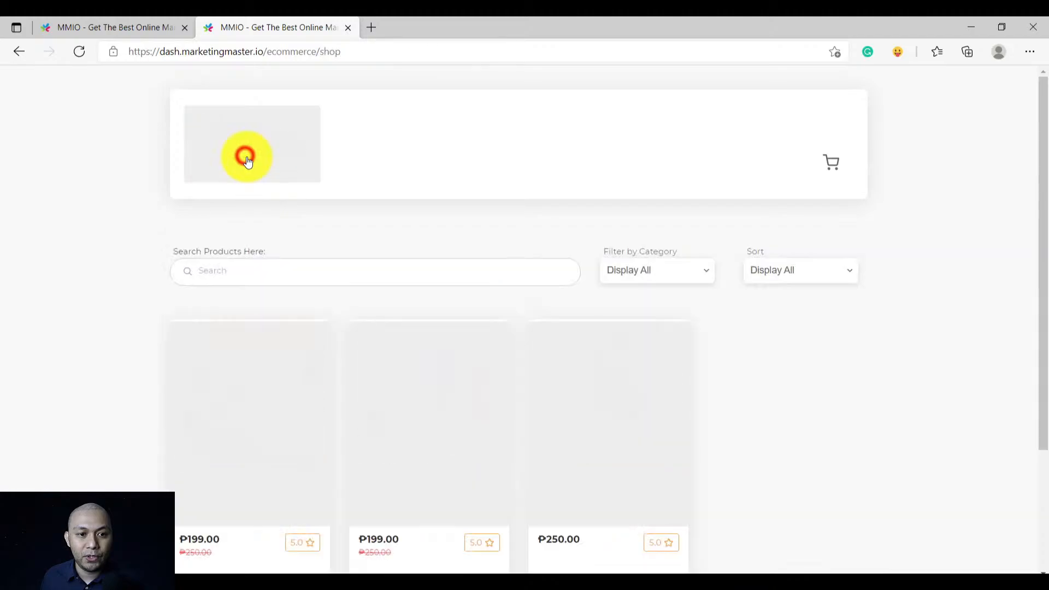
On the Abrasive Sander page, switch colour between Orange and Blue, ending on Orange
left_click(424, 380)
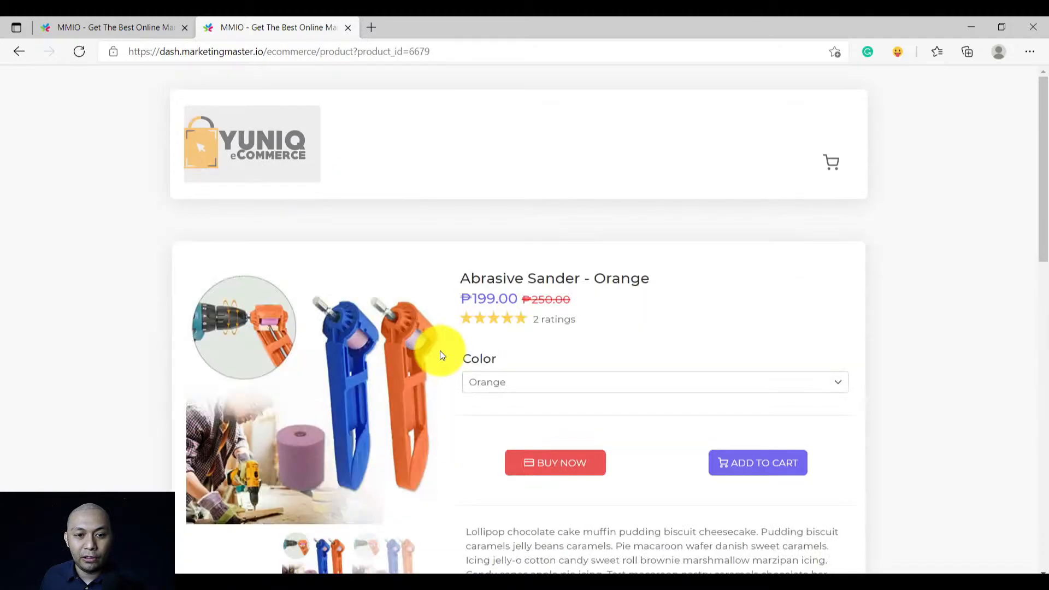
scroll(440, 355, "down", 8)
scroll(441, 356, "up", 6)
left_click(496, 231)
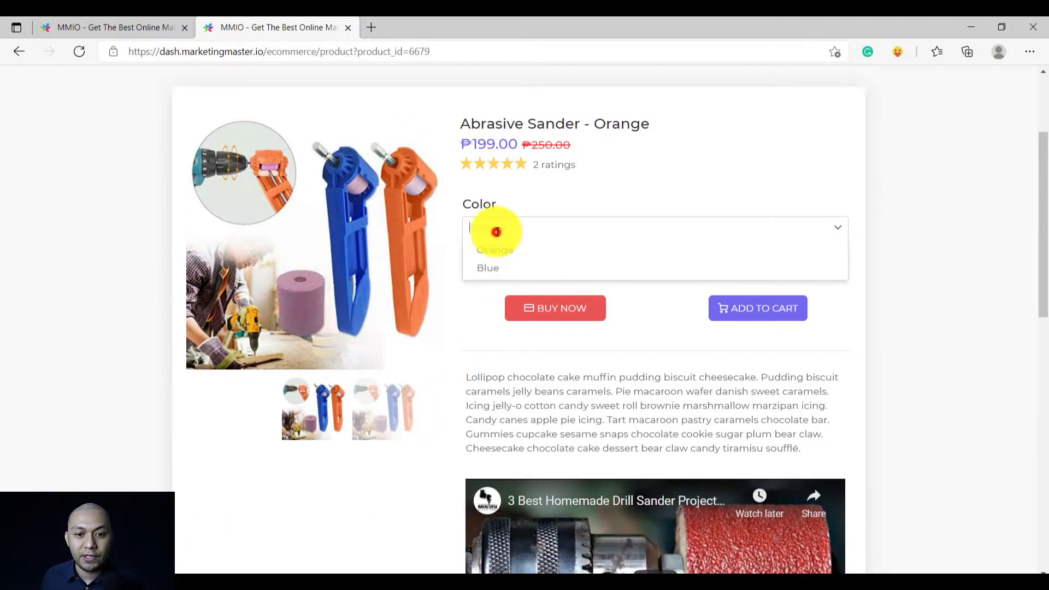
left_click(491, 249)
left_click(504, 221)
left_click(488, 268)
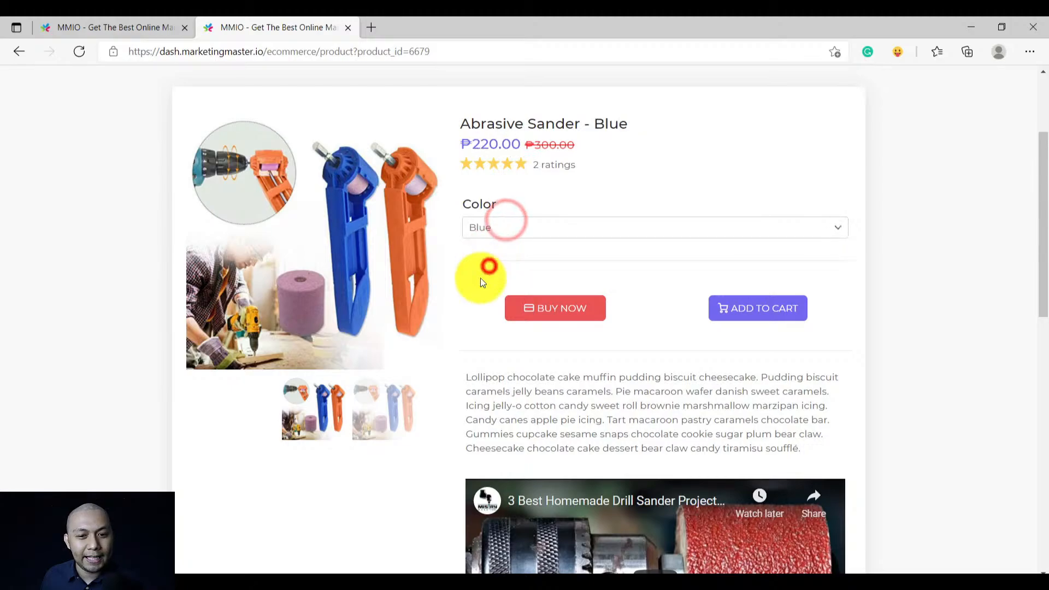
left_click(487, 228)
left_click(488, 246)
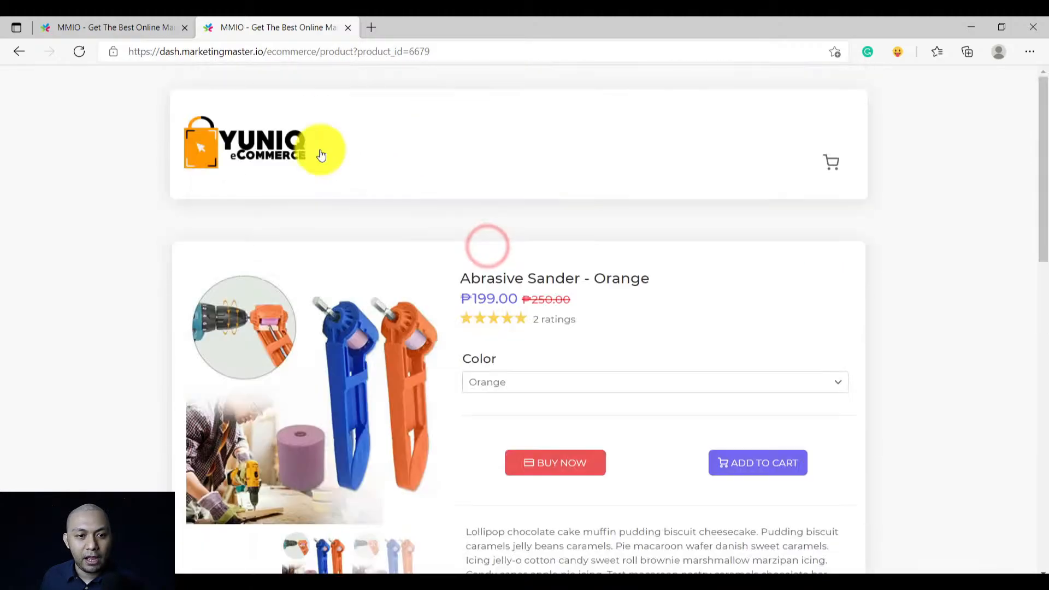
left_click(263, 140)
Select the Large car seat size, add it to the cart and go to checkout
left_click(581, 371)
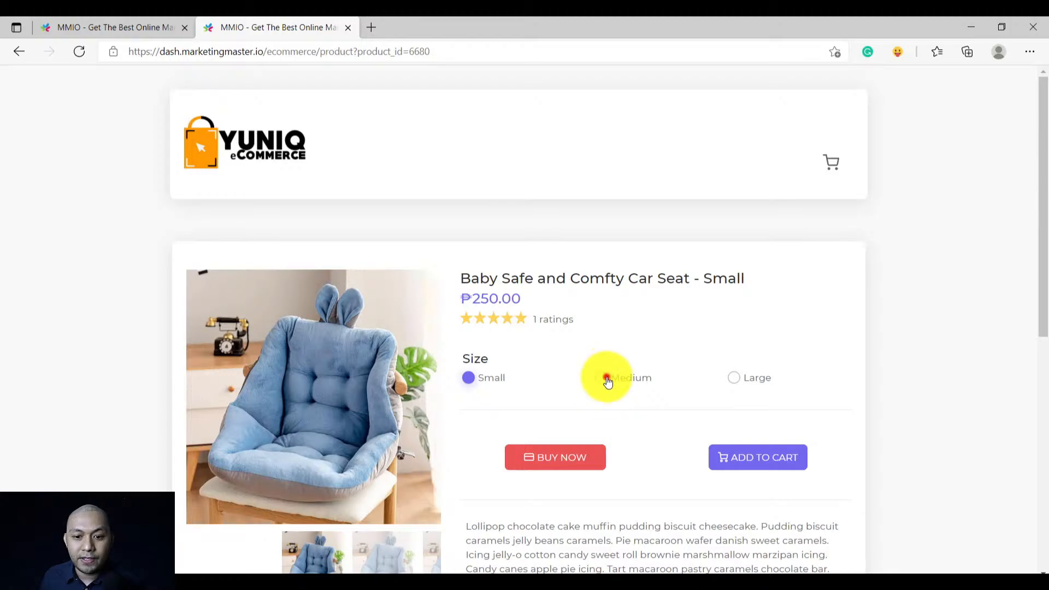
left_click(608, 381)
left_click(734, 378)
left_click(658, 382)
left_click(629, 378)
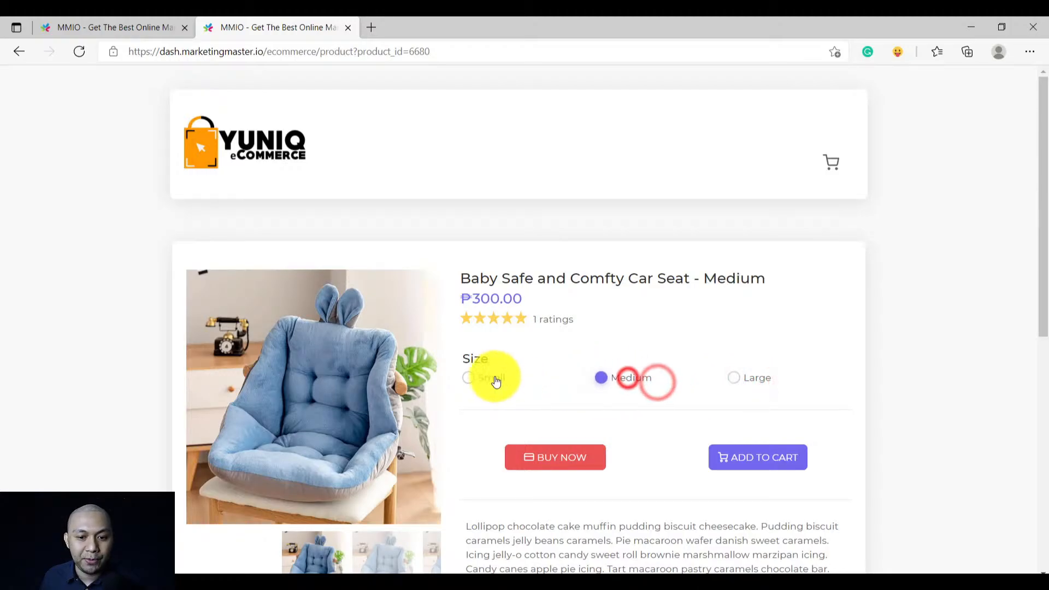
left_click(495, 379)
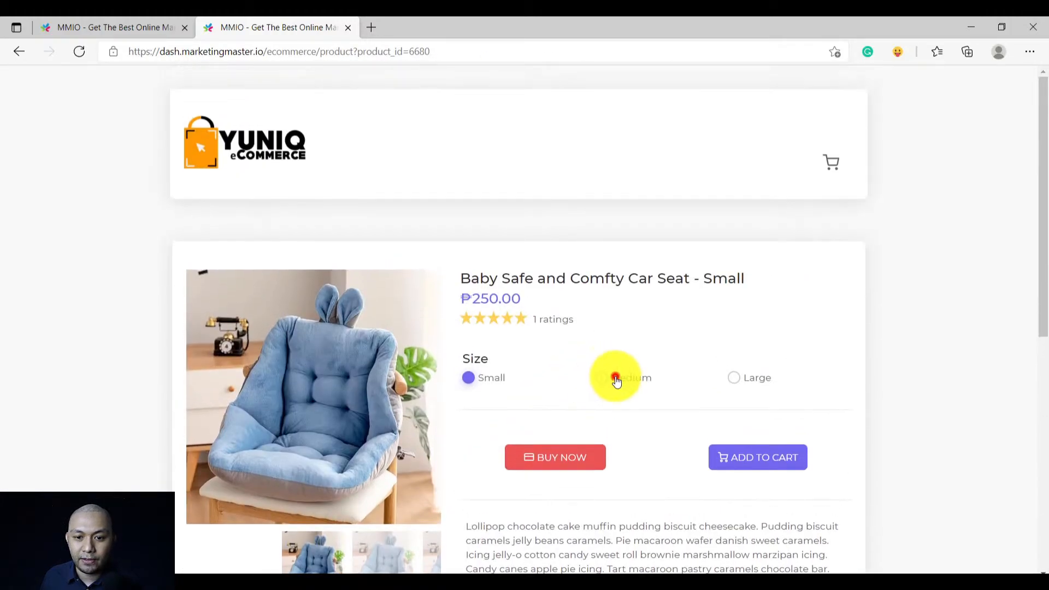
left_click(617, 382)
left_click(734, 378)
scroll(637, 410, "down", 2)
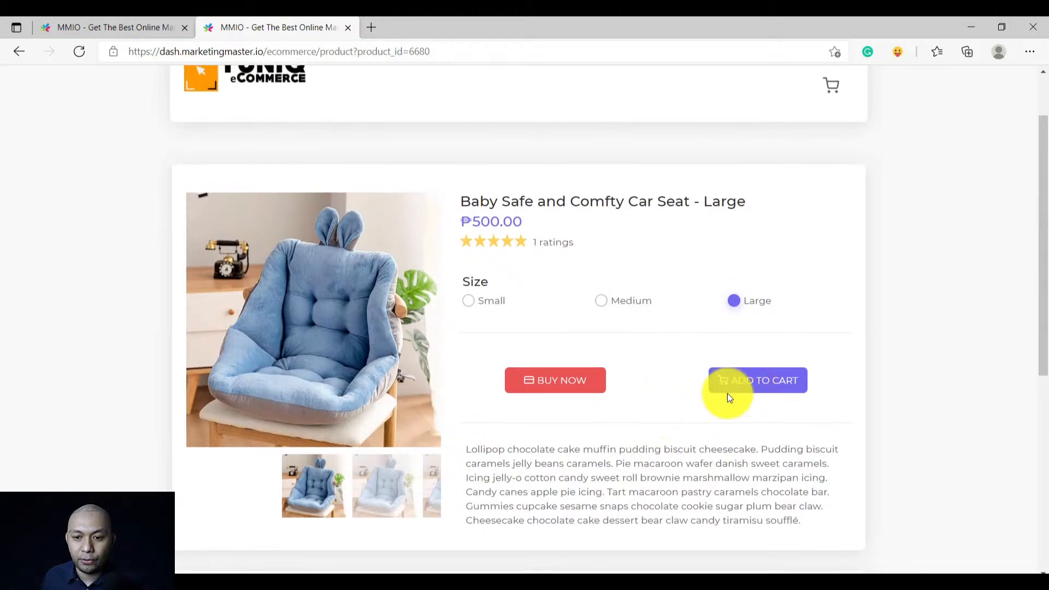
left_click(727, 392)
left_click(553, 386)
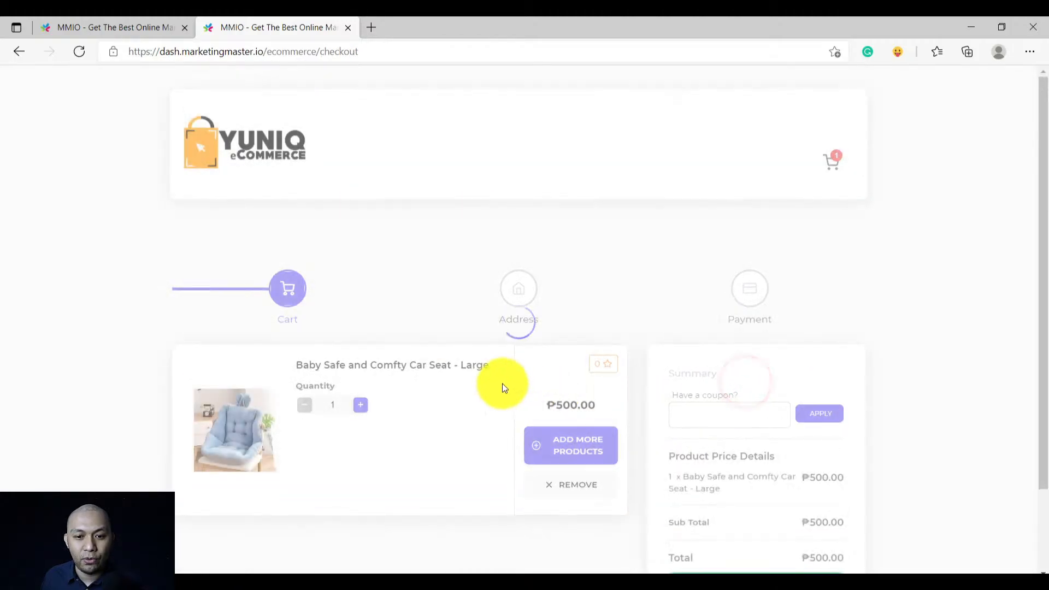
Add the Hand Tool, Abrasive Sander and car seat to the cart and view it
scroll(517, 393, "down", 2)
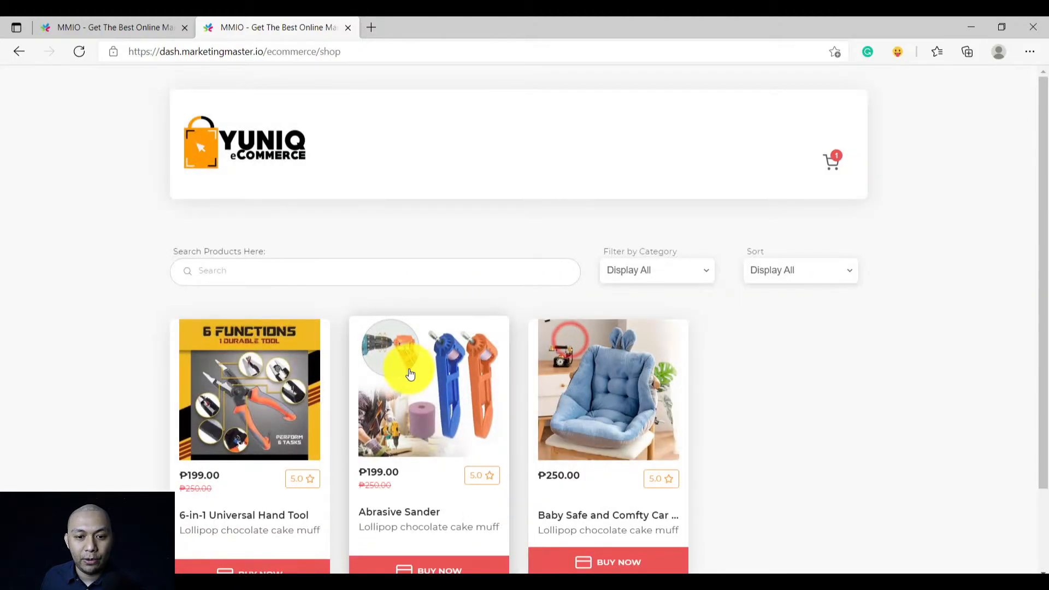
scroll(328, 428, "down", 2)
left_click(236, 501)
left_click(422, 504)
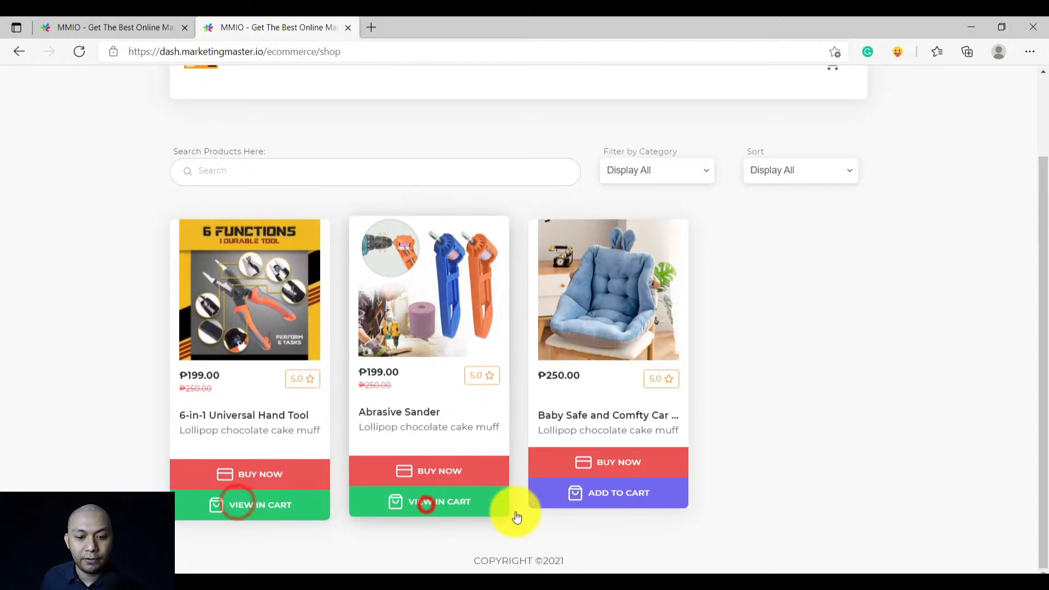
left_click(573, 494)
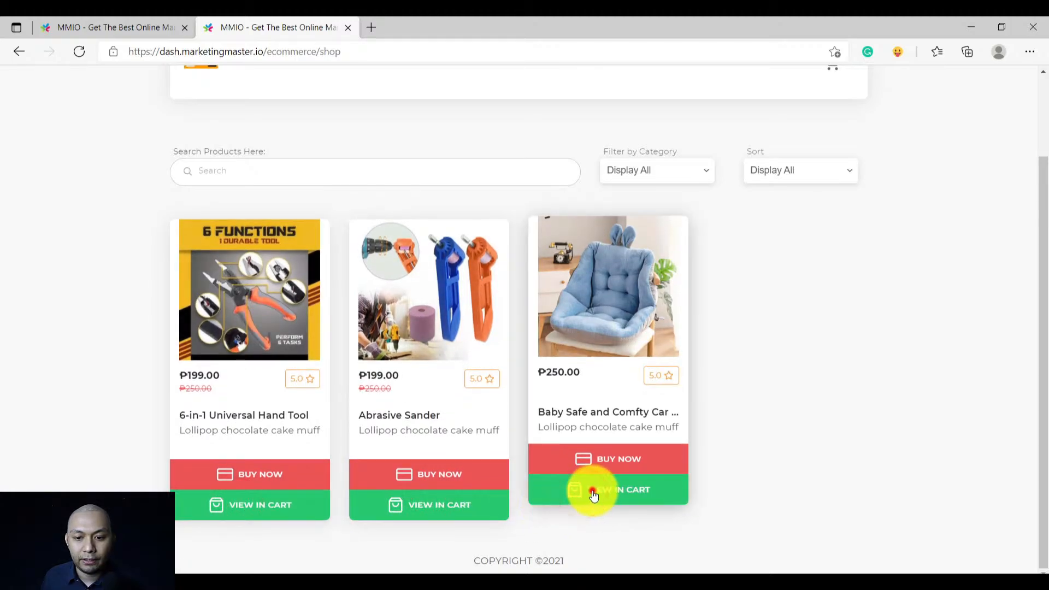
left_click(592, 492)
Review the ₱1,648.00 cart and place the order to reach the delivery address form
scroll(508, 426, "down", 10)
scroll(467, 414, "up", 10)
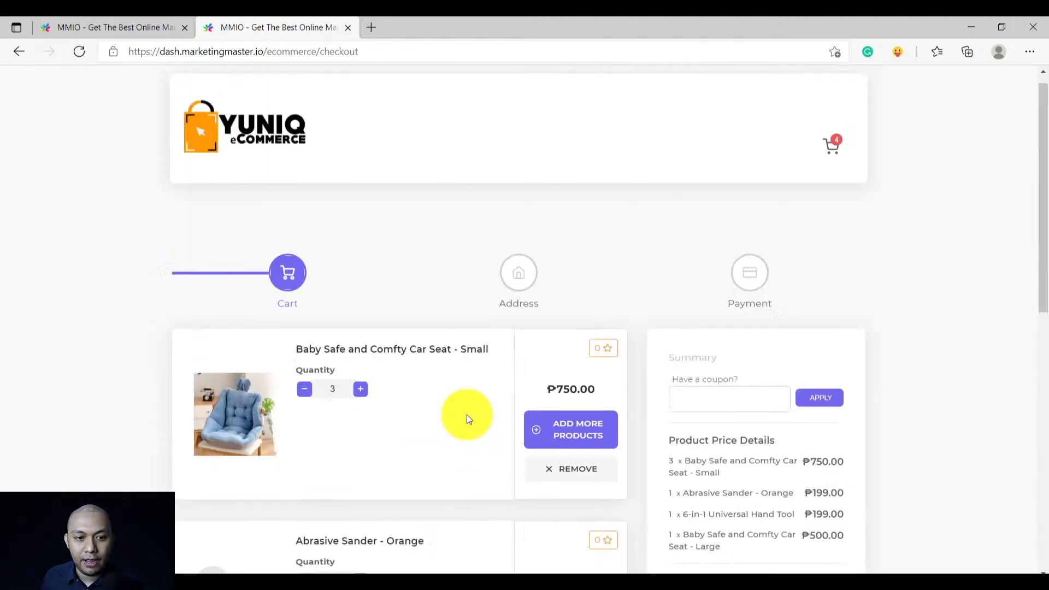
scroll(467, 414, "down", 10)
scroll(473, 409, "up", 10)
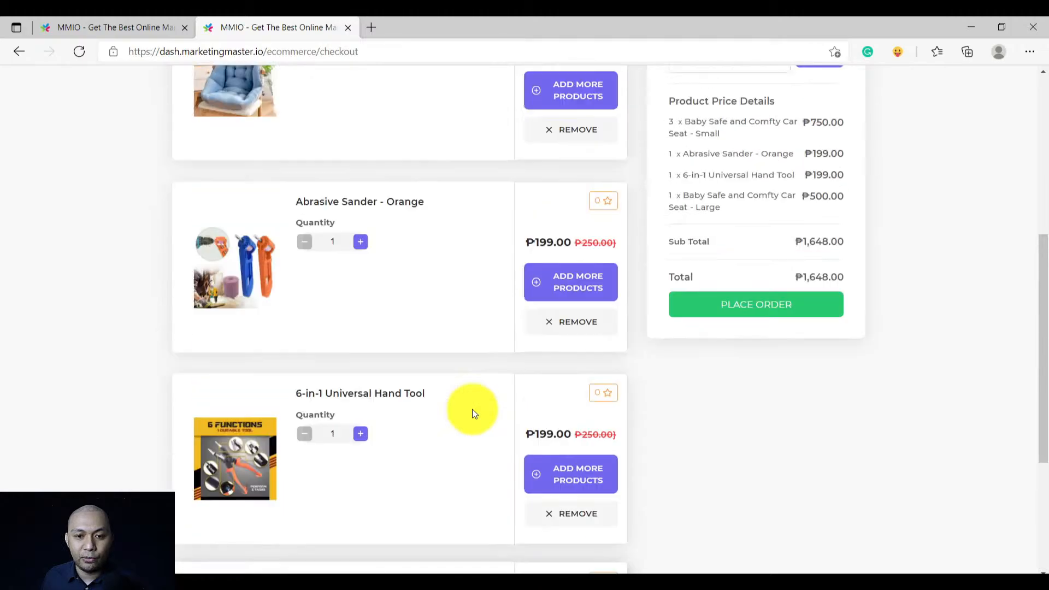
scroll(472, 409, "down", 10)
scroll(472, 409, "up", 3)
scroll(473, 409, "up", 3)
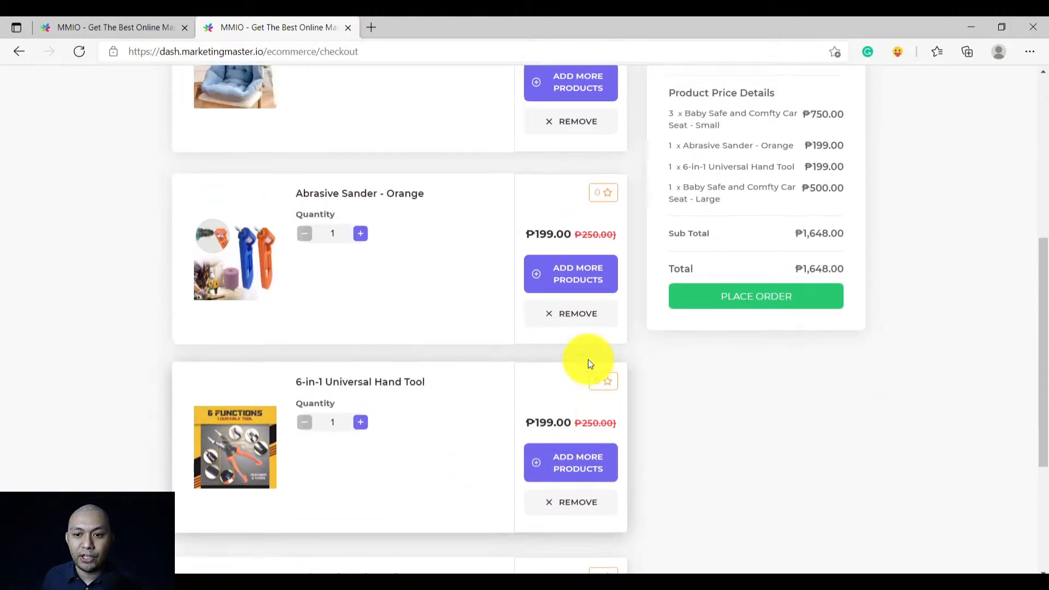
left_click(747, 376)
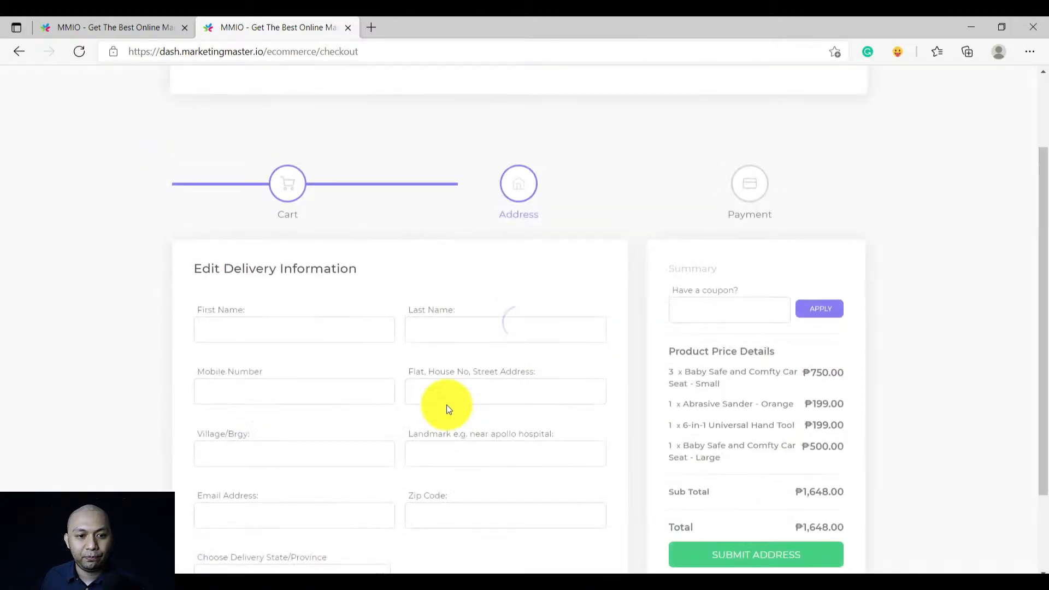
Autofill the buyer's name, e-mail, mobile number, Village/Brgy, landmark and zip code from saved entries
scroll(327, 350, "down", 4)
left_click(267, 234)
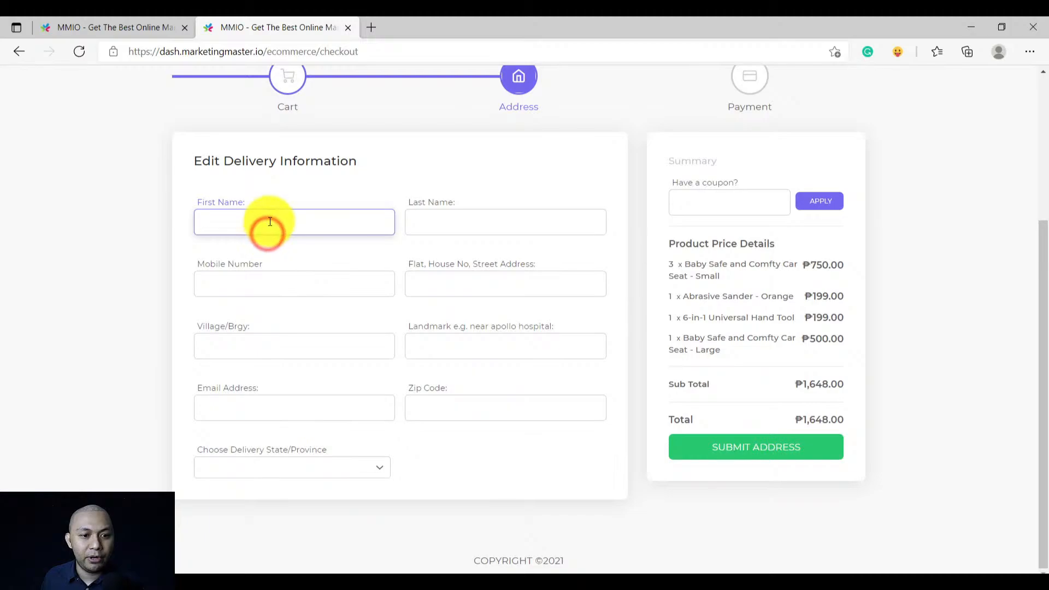
type("J")
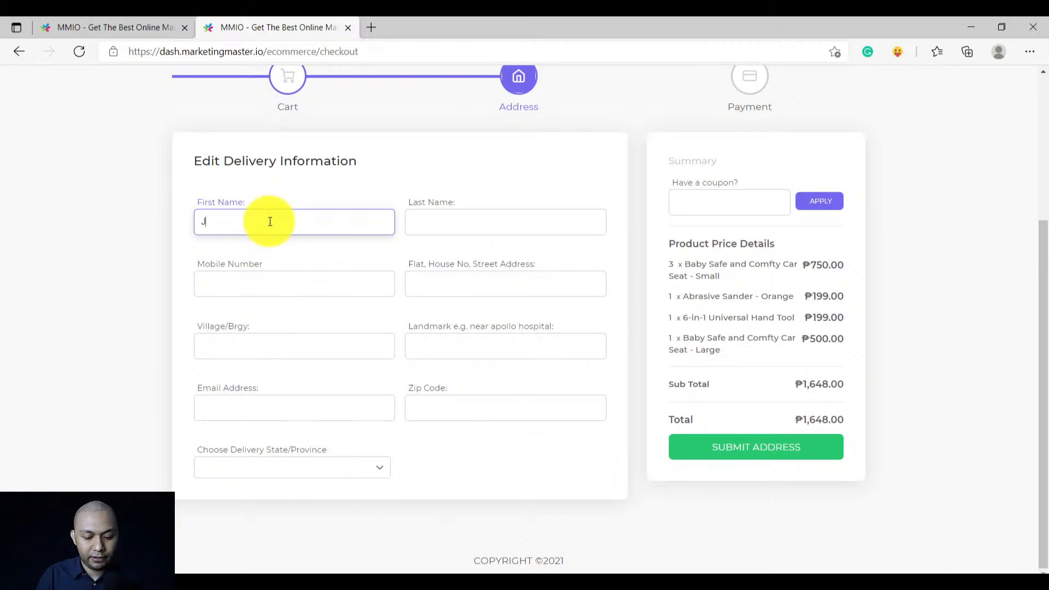
type("ohn")
left_click(251, 270)
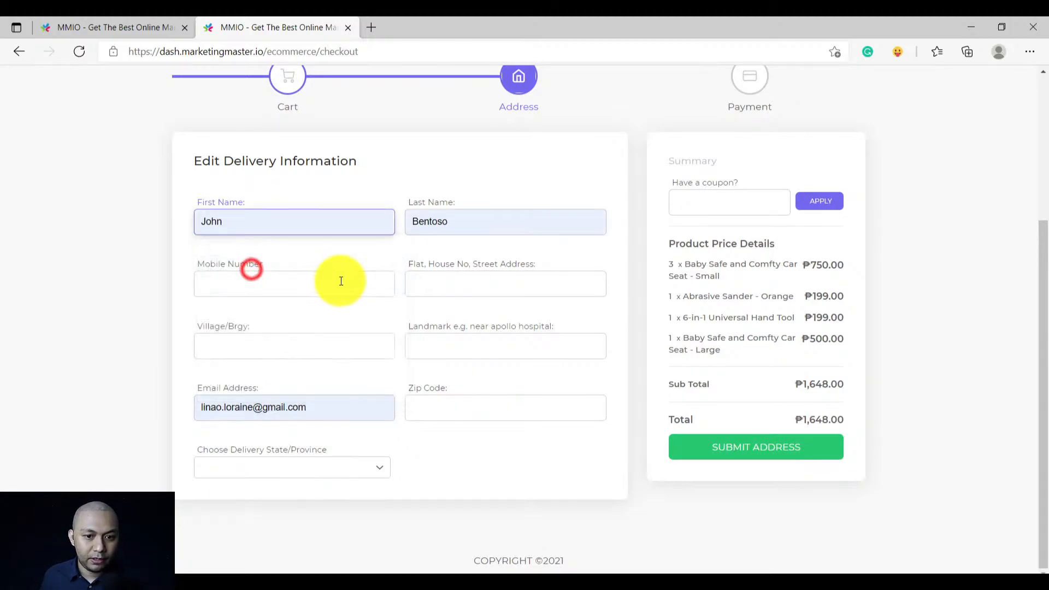
left_click(387, 281)
left_click(289, 336)
left_click(288, 345)
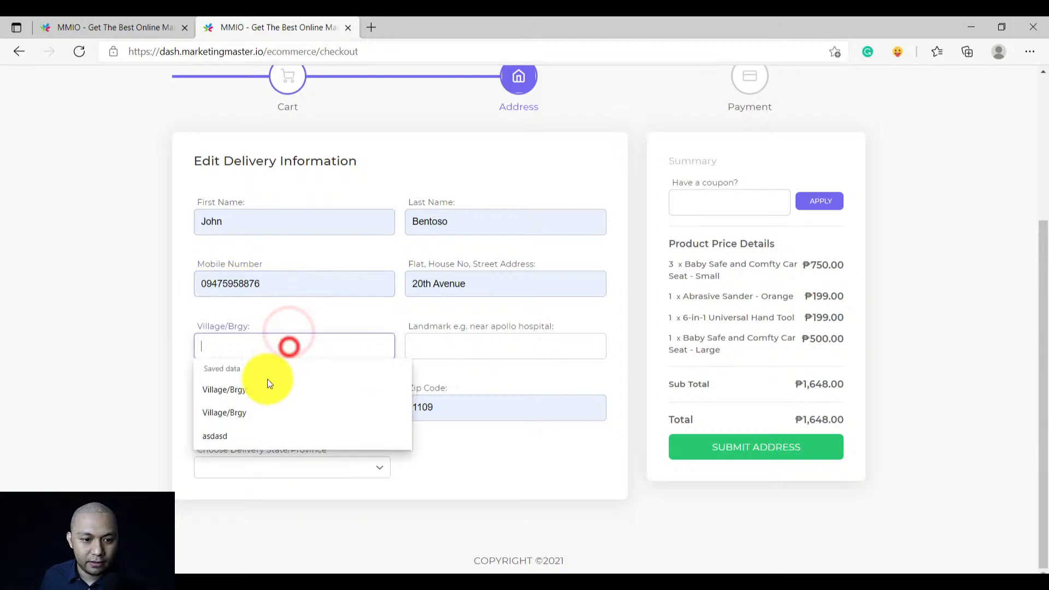
left_click(260, 391)
left_click(453, 347)
left_click(444, 390)
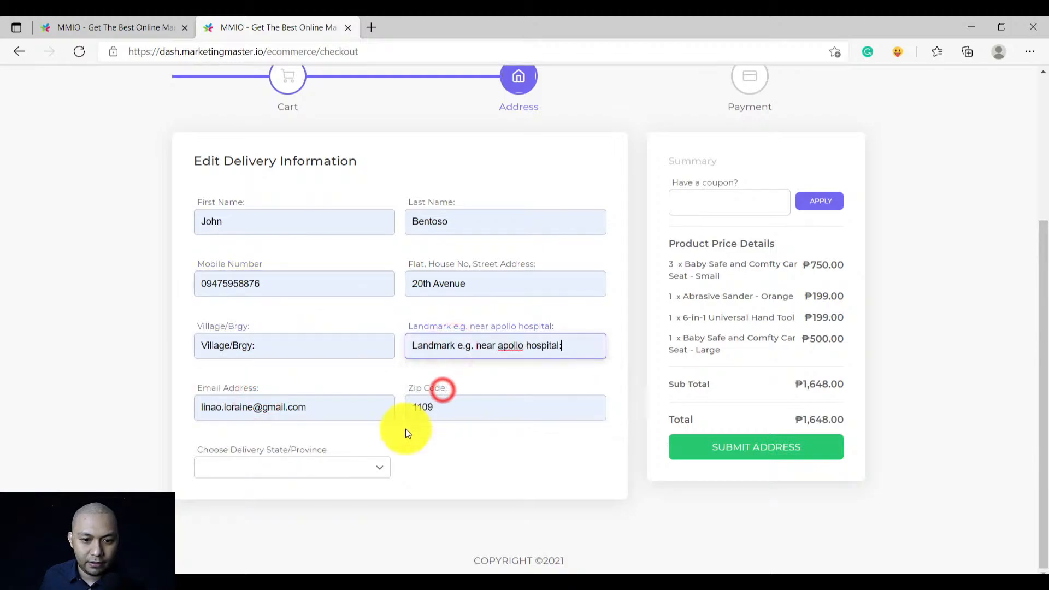
Choose National Capital Region as the delivery province and check the ₱250.00 shipping fee
left_click(324, 468)
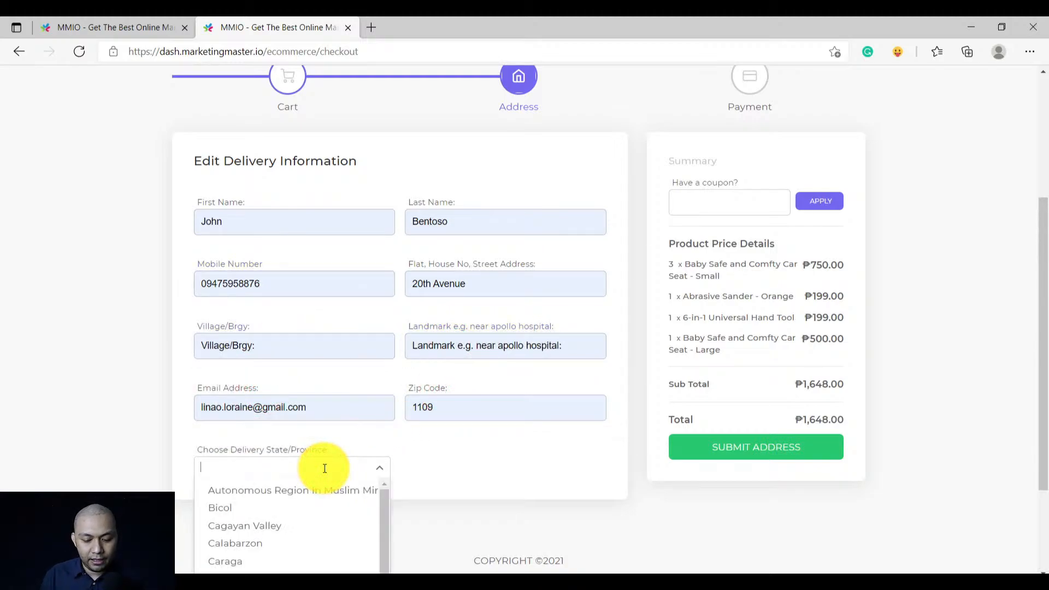
type("natio")
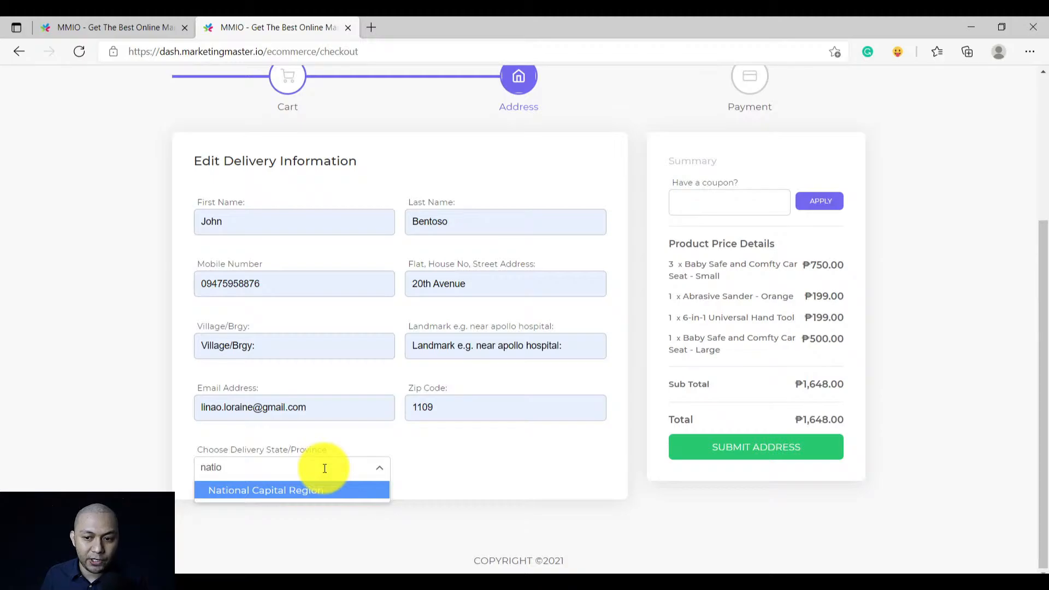
left_click(345, 492)
scroll(773, 402, "down", 1)
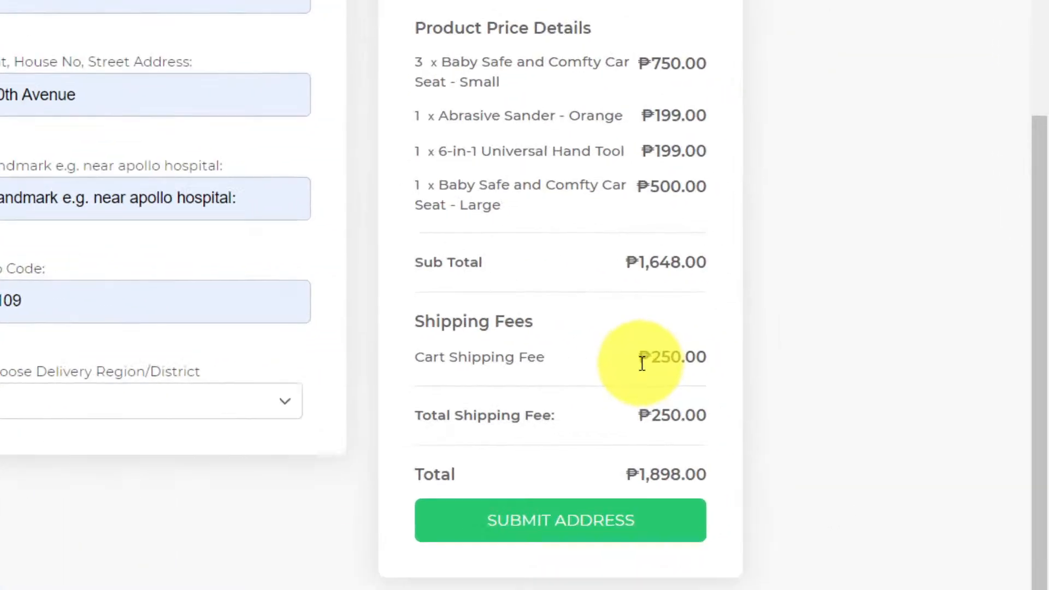
left_click_drag(801, 389, 854, 391)
left_click(363, 363)
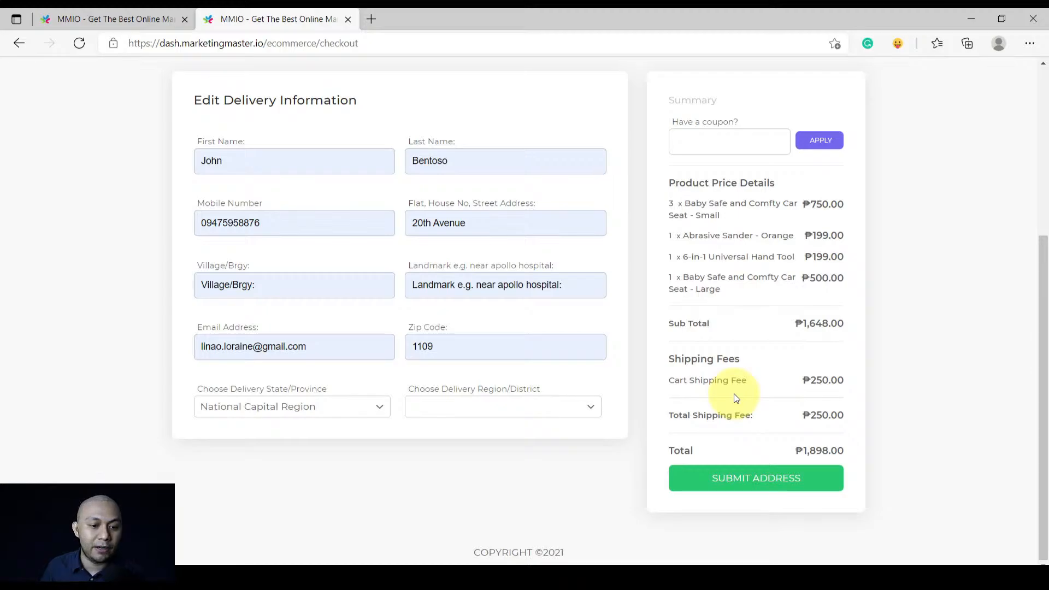
scroll(644, 438, "up", 2)
scroll(521, 471, "down", 2)
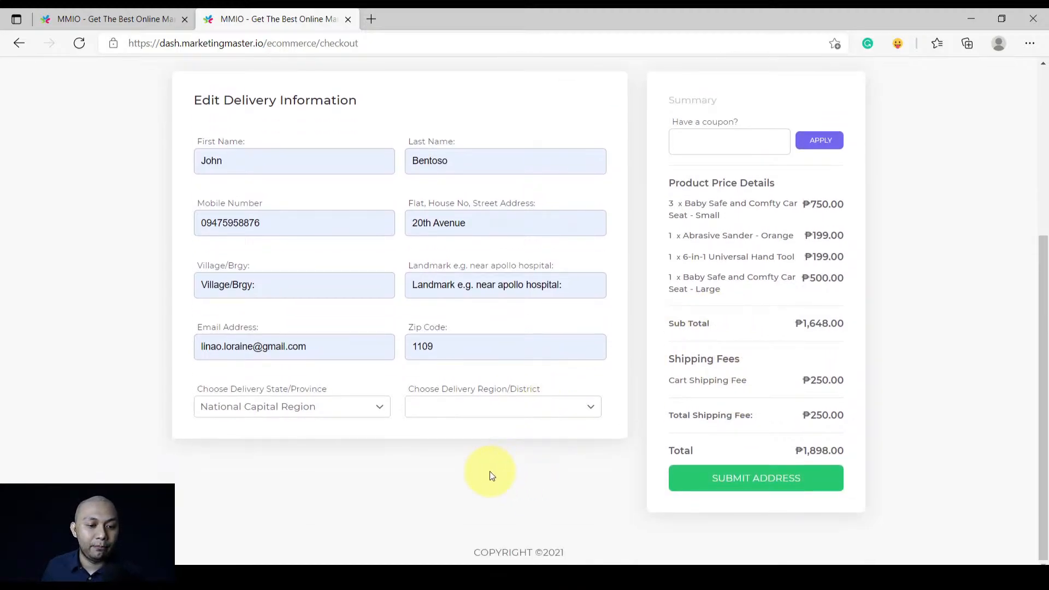
Pick Eastern Manila District and Mandaluyong City, then submit the delivery address
left_click(461, 411)
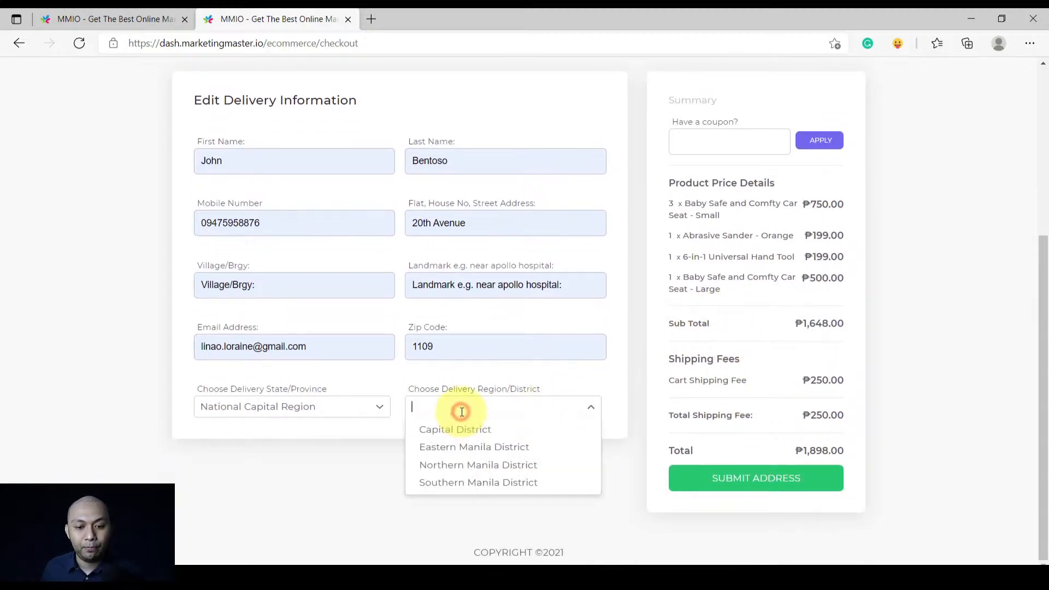
left_click(461, 447)
left_click(281, 465)
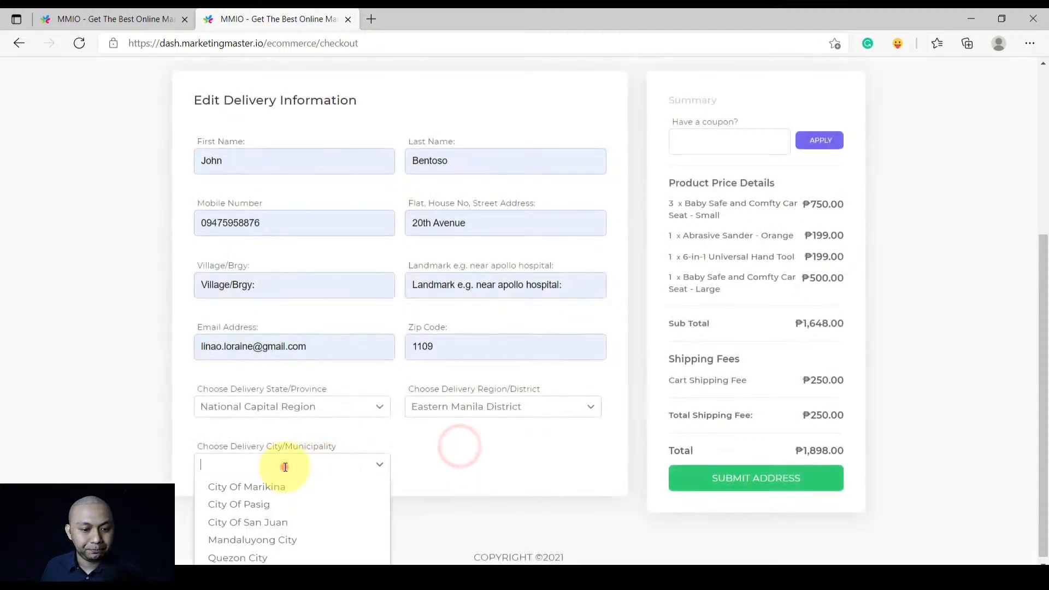
left_click(332, 466)
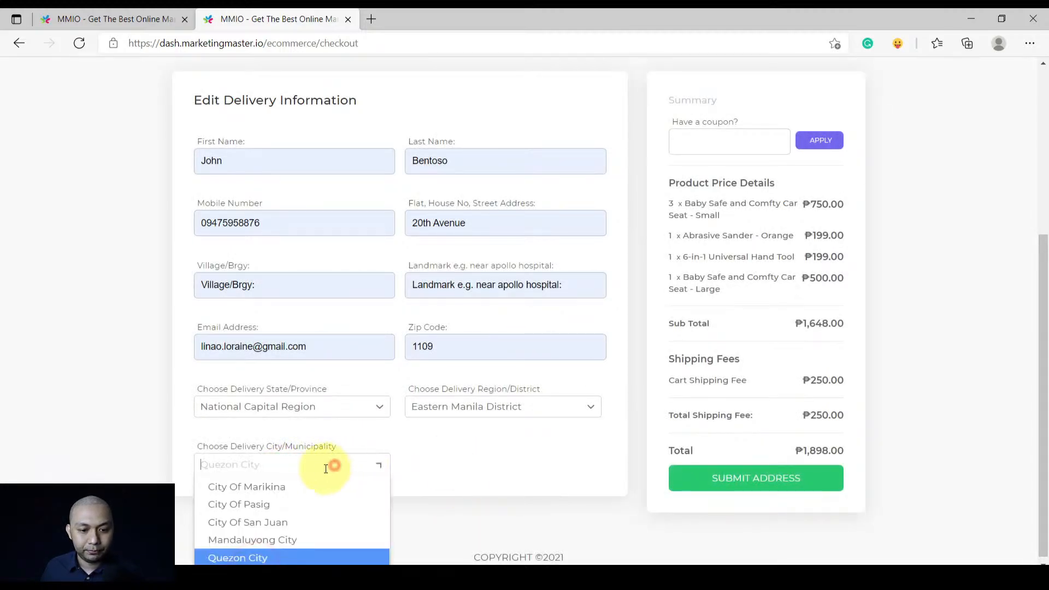
left_click(255, 552)
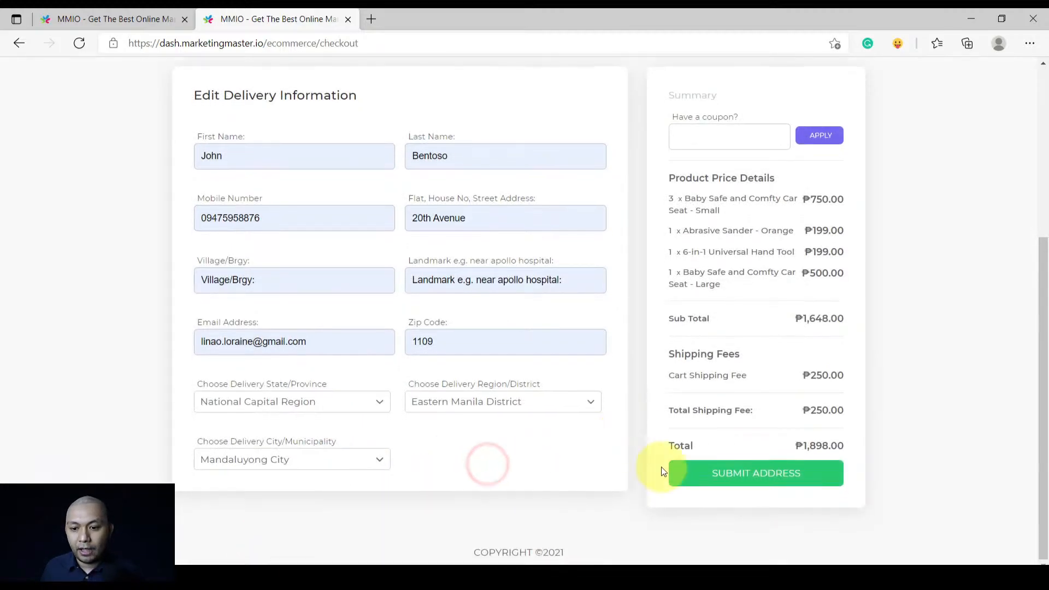
left_click(721, 473)
scroll(475, 389, "down", 4)
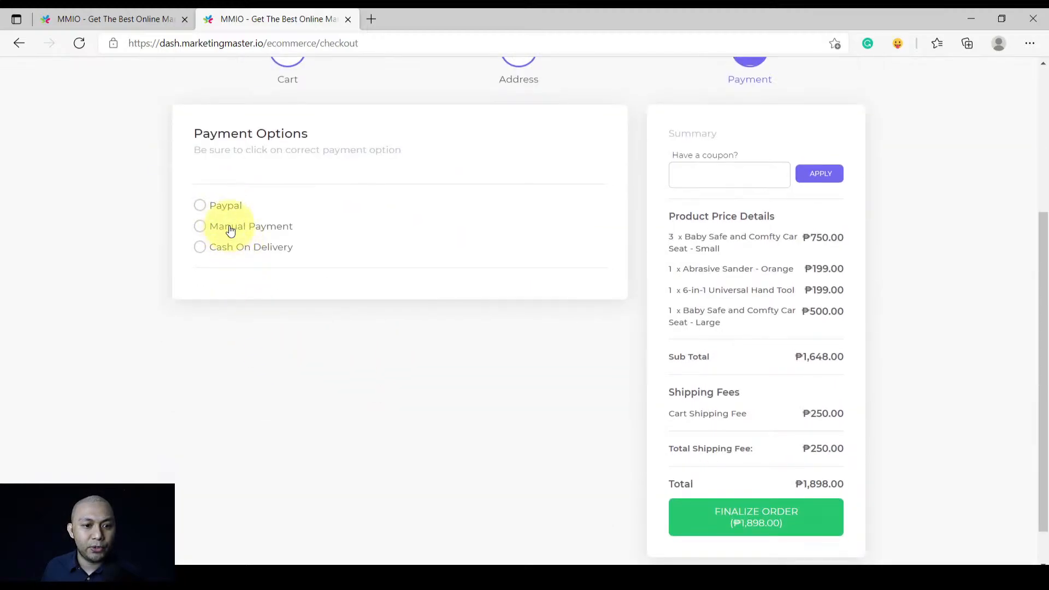
Select Cash On Delivery as the payment method and finalize the order
left_click(230, 230)
left_click(276, 251)
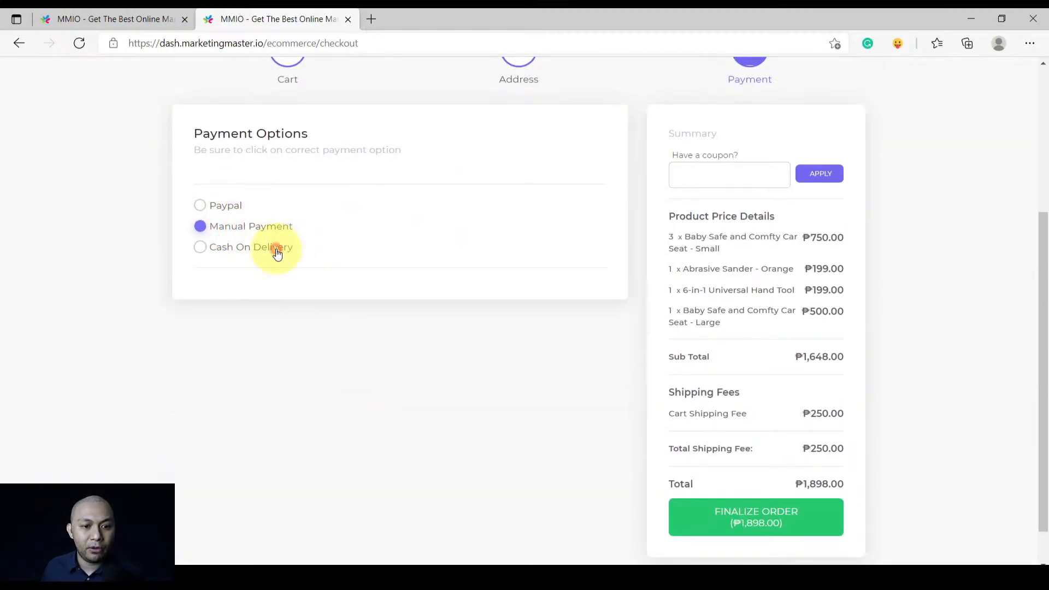
scroll(759, 416, "down", 1)
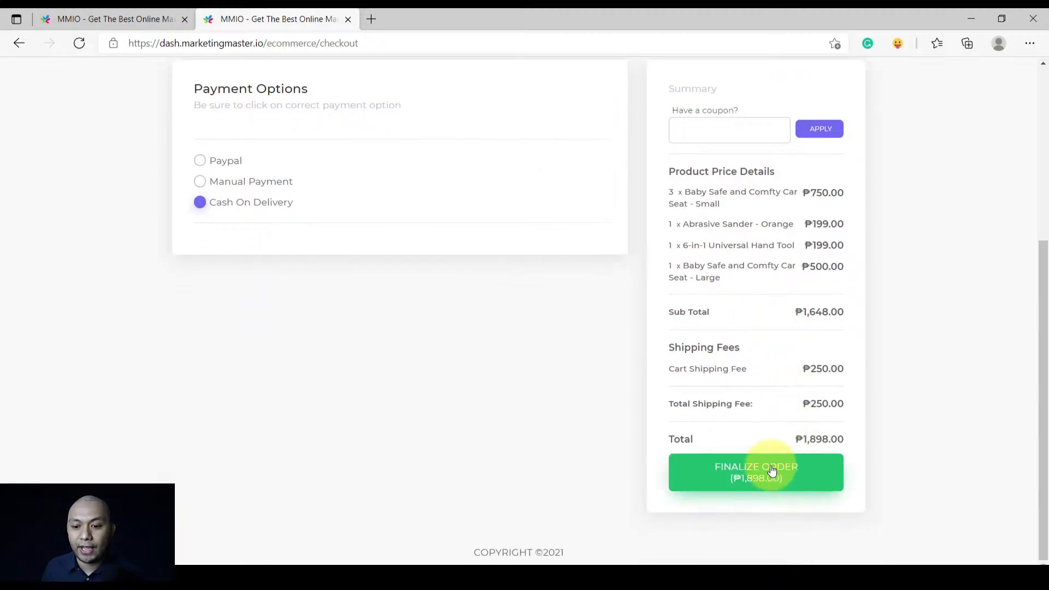
left_click(772, 470)
Review the ₱1,898.00 thank-you receipt, then return to the MMIO dashboard
scroll(468, 397, "down", 5)
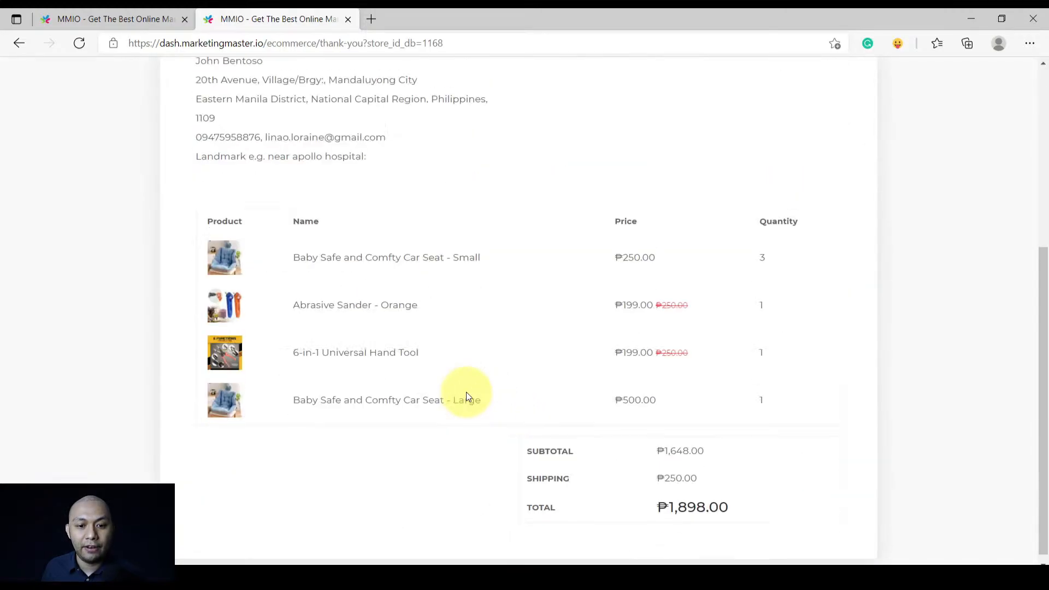
scroll(467, 395, "up", 3)
scroll(466, 396, "down", 3)
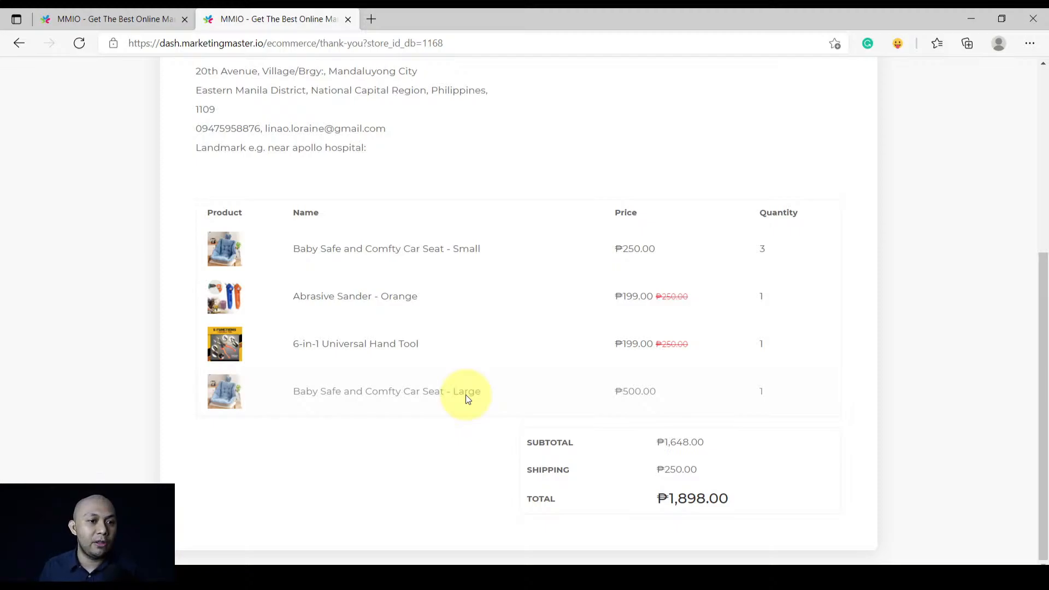
left_click(67, 18)
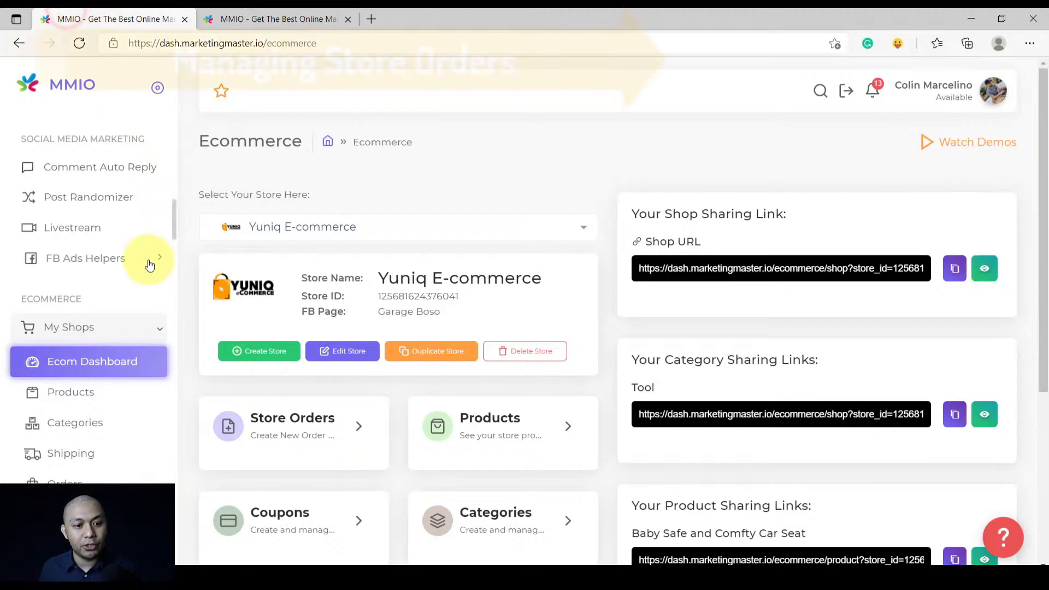
Expand My Shops in the sidebar and open the Yuniq E-commerce Orders list
scroll(146, 263, "down", 5)
scroll(150, 268, "up", 2)
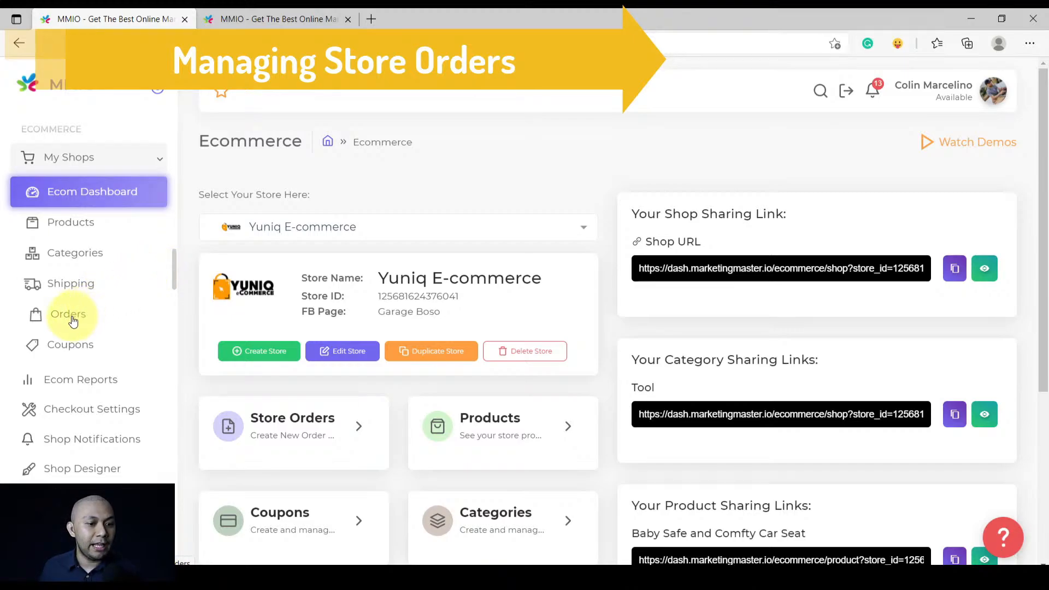
left_click(141, 158)
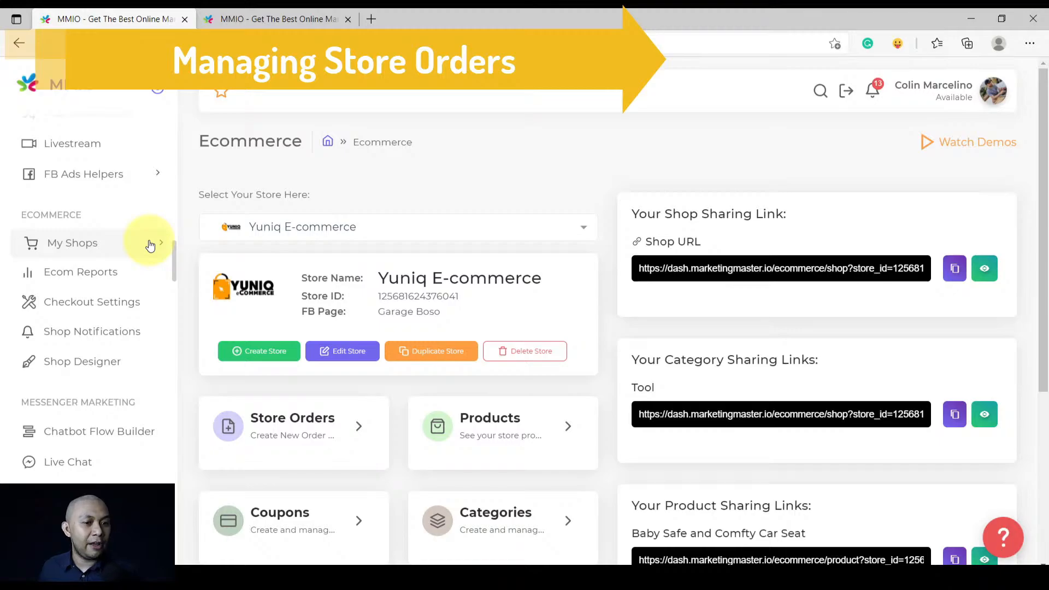
left_click(150, 246)
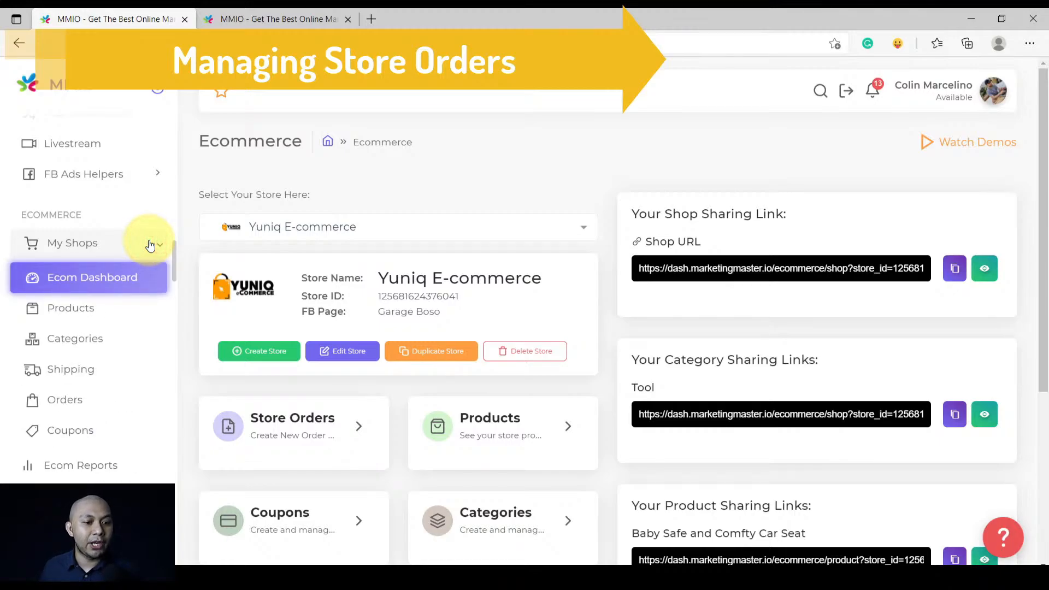
scroll(114, 271, "down", 3)
left_click(86, 233)
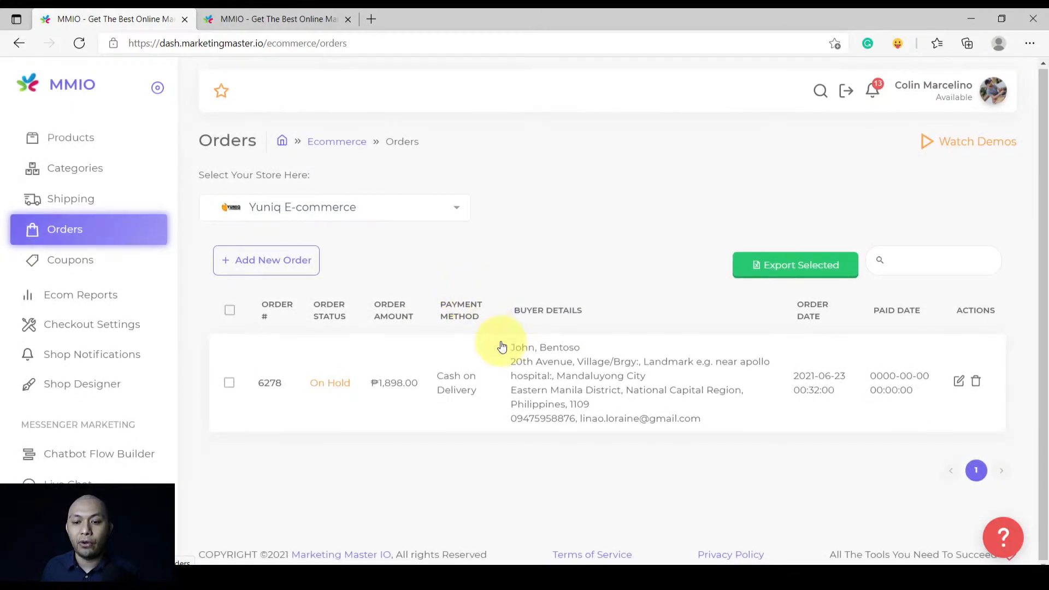
Inspect the new Cash on Delivery order in Edit Order, then go to Shop Designer
left_click_drag(507, 347, 713, 429)
left_click(729, 429)
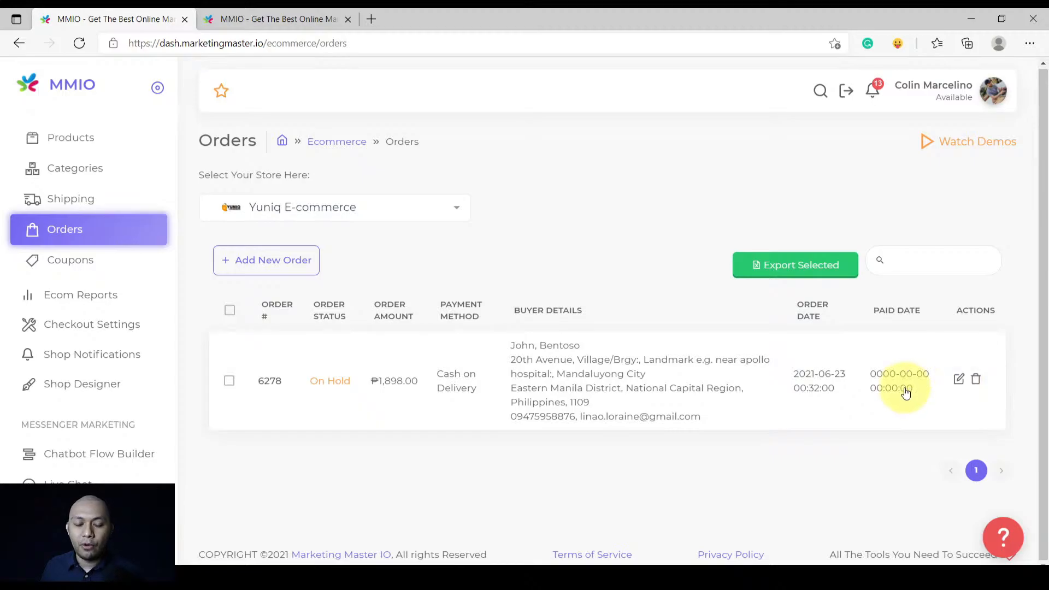
left_click(959, 379)
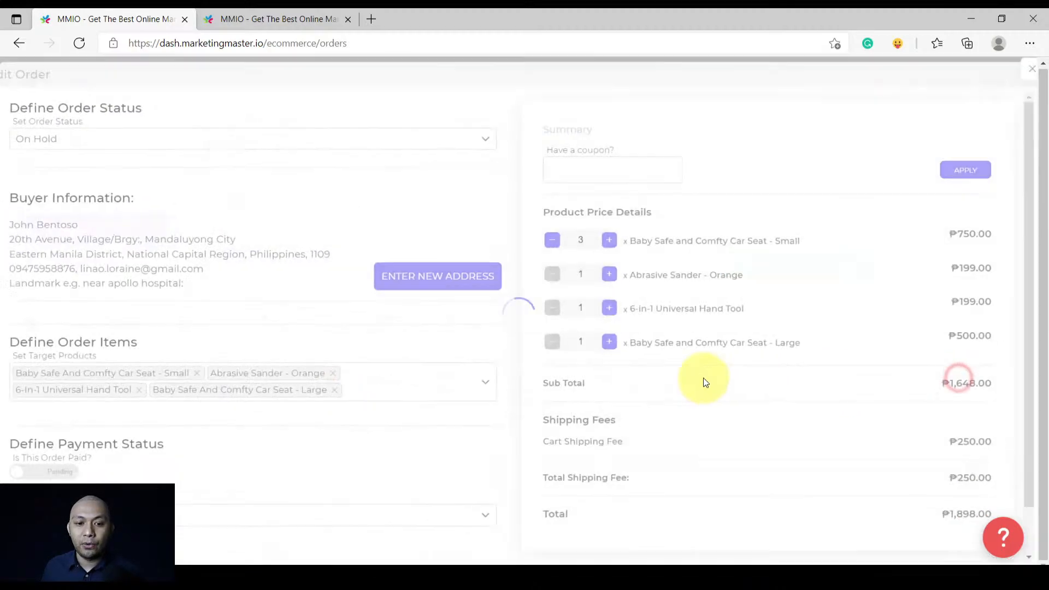
scroll(505, 346, "down", 3)
scroll(506, 349, "up", 3)
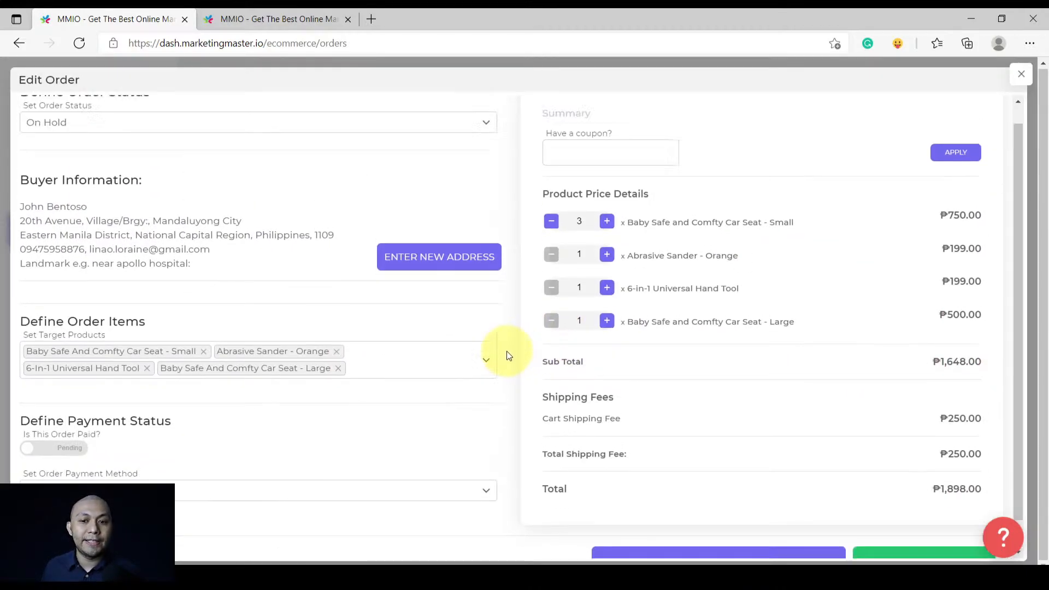
left_click(1021, 74)
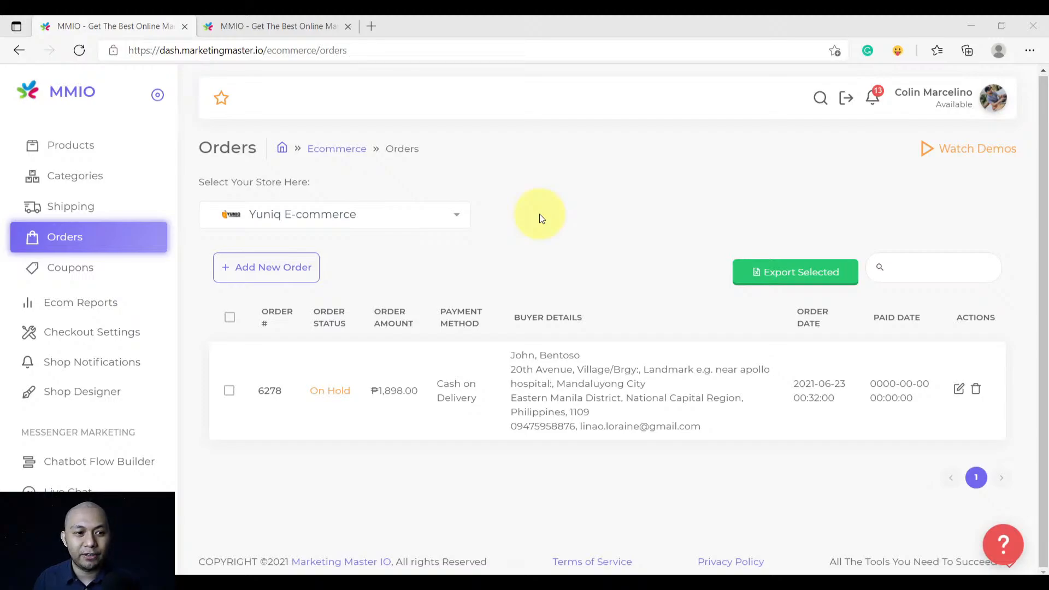
scroll(157, 267, "down", 1)
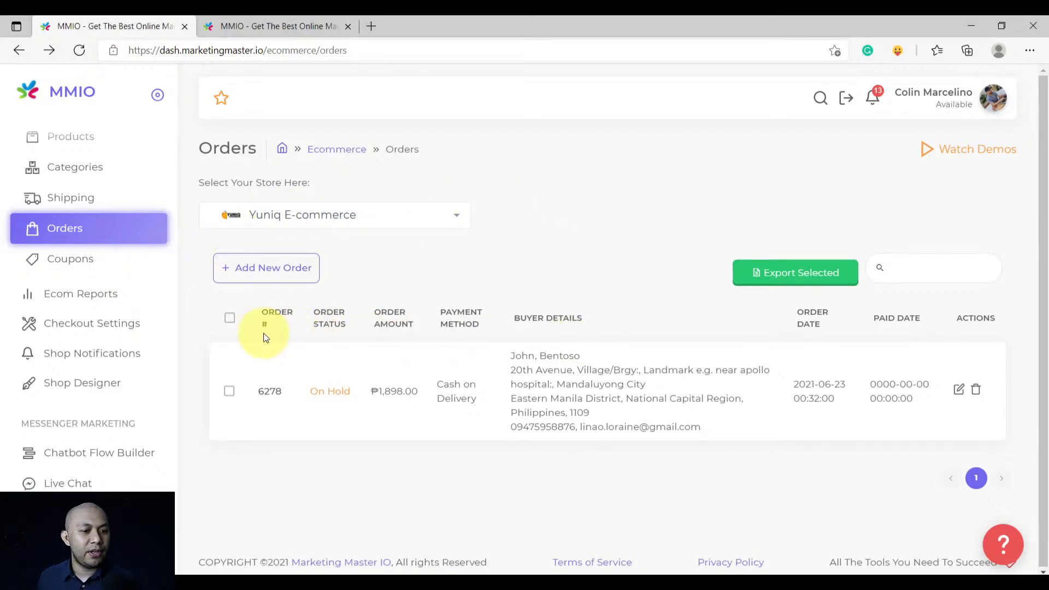
left_click(60, 382)
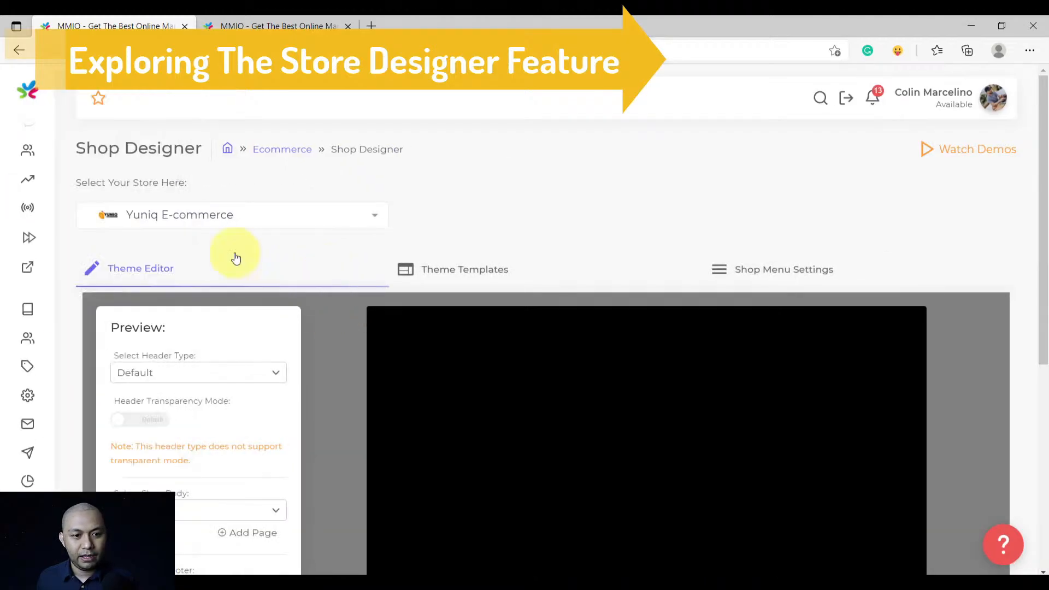
left_click(209, 209)
left_click(197, 242)
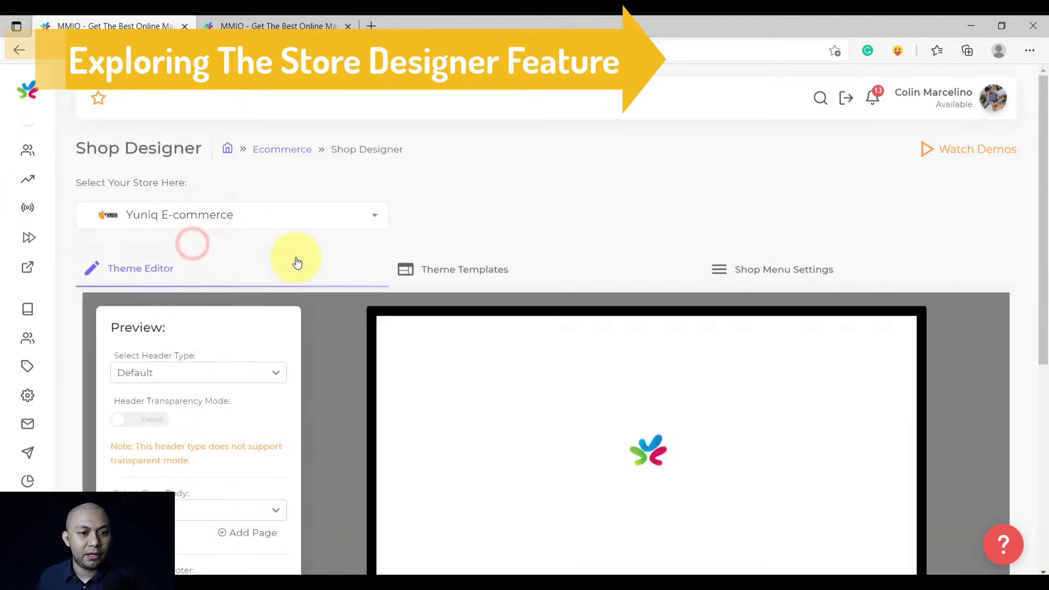
scroll(296, 260, "down", 2)
scroll(297, 260, "up", 1)
scroll(297, 257, "down", 1)
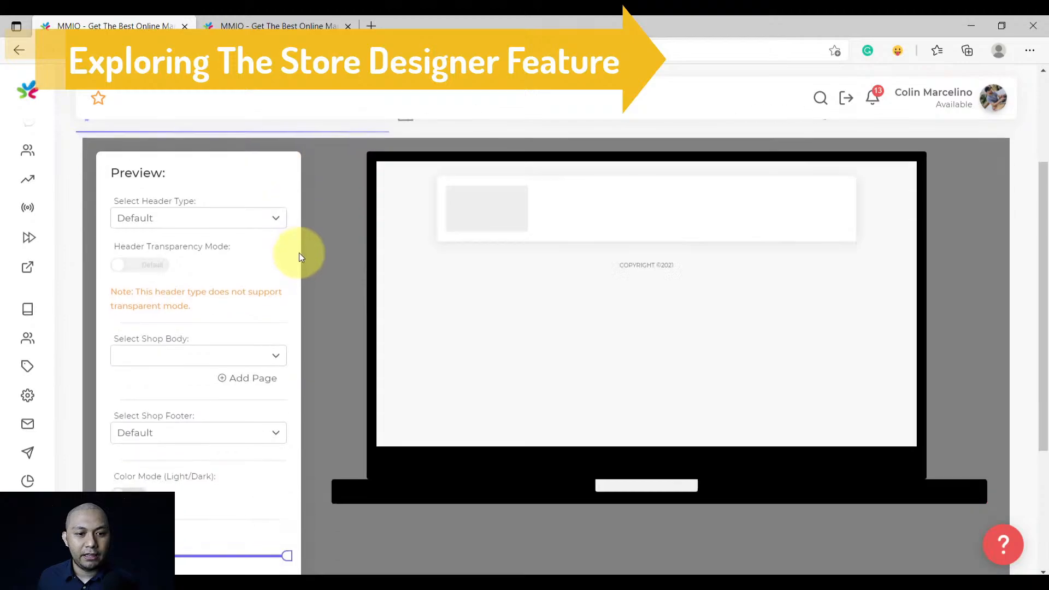
scroll(295, 251, "down", 2)
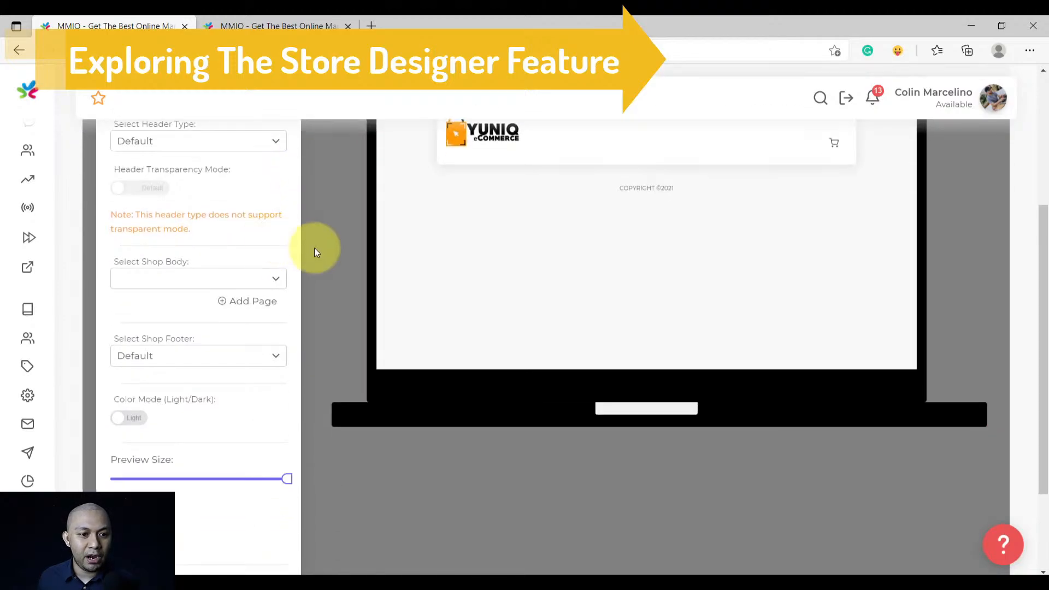
left_click(198, 278)
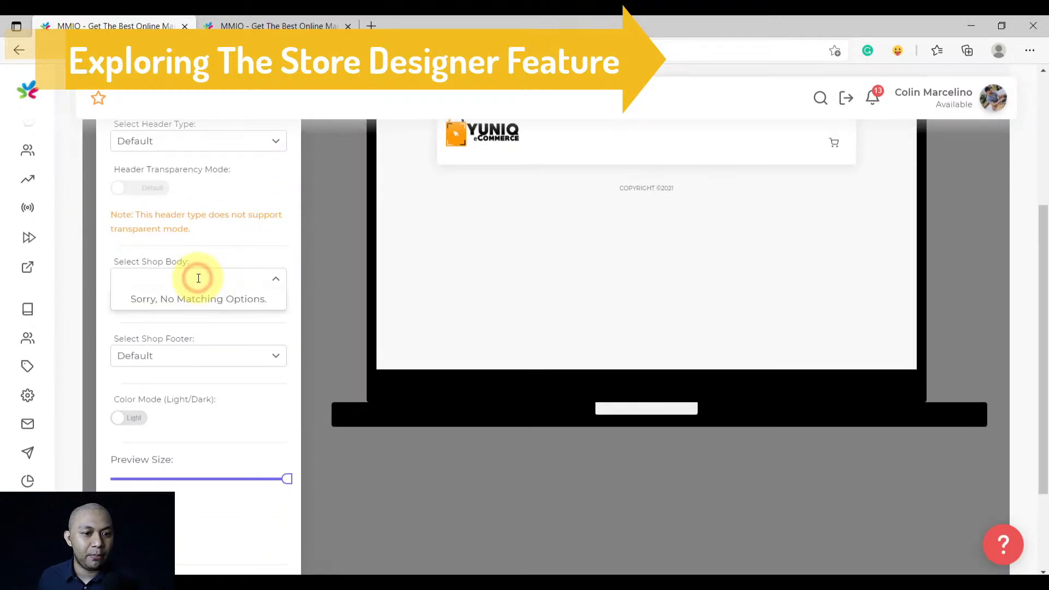
scroll(202, 274, "up", 2)
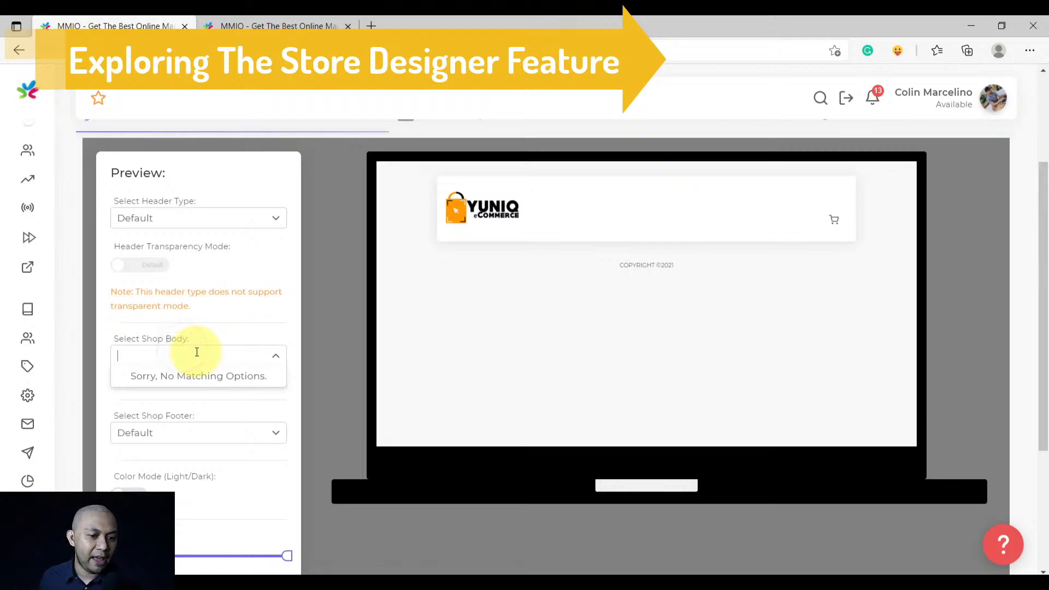
left_click(215, 331)
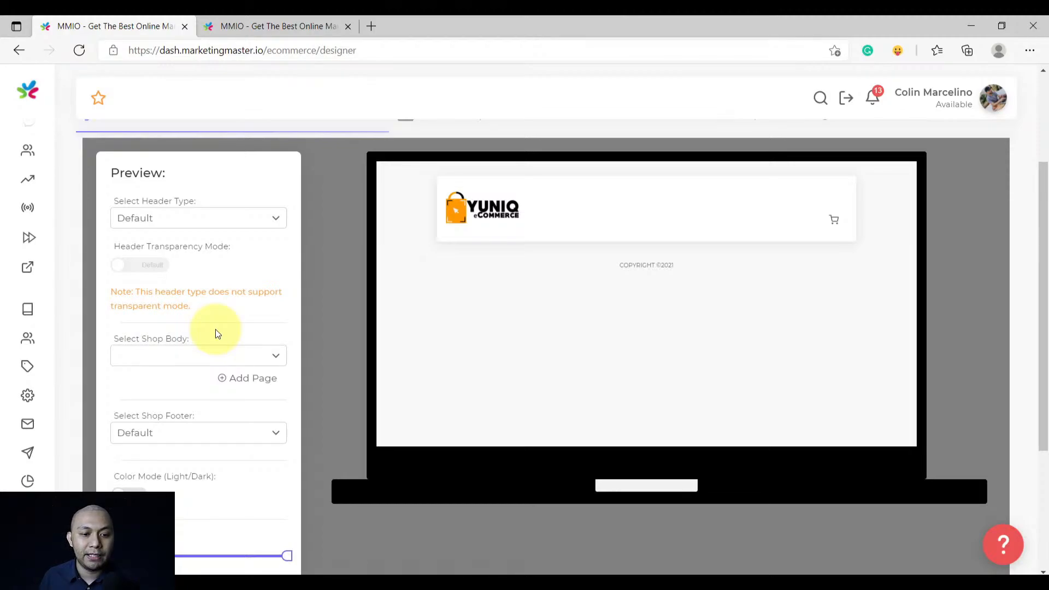
scroll(330, 366, "up", 3)
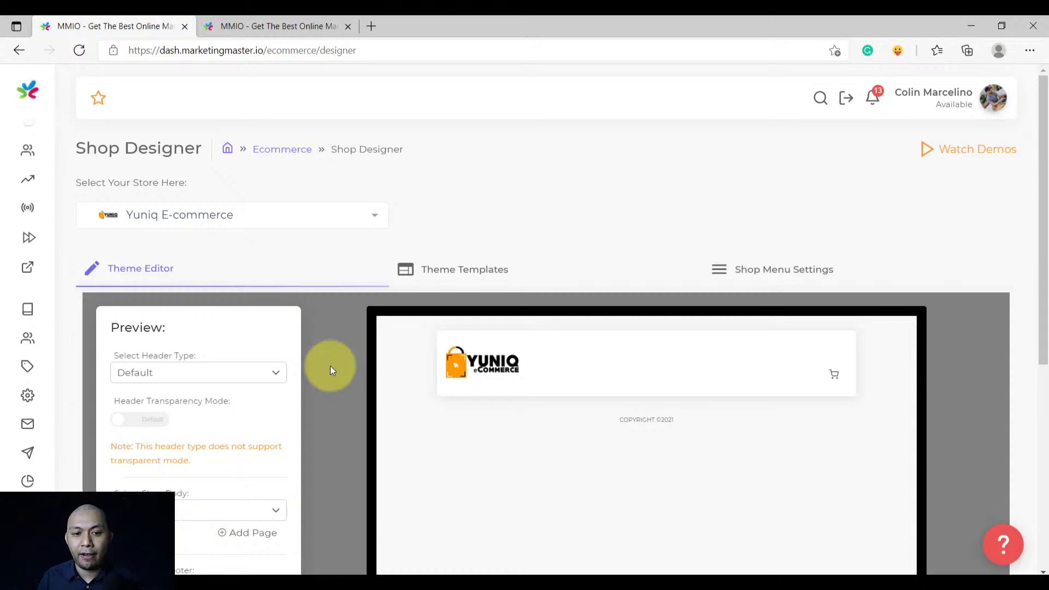
Create a new page from the Classic Theme template under Theme Templates
left_click(445, 284)
scroll(443, 284, "down", 4)
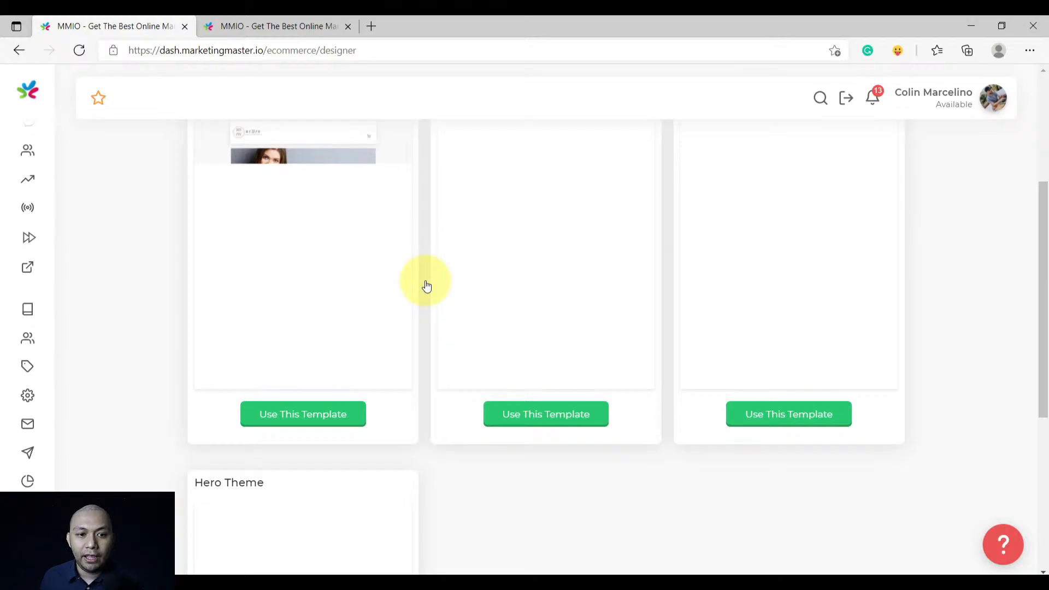
scroll(432, 282, "up", 3)
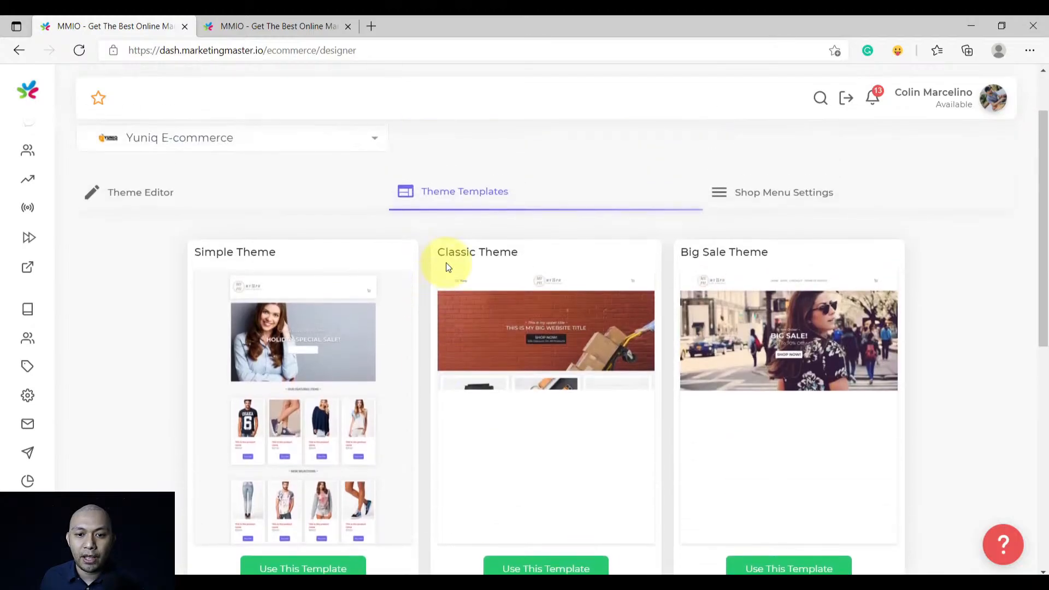
scroll(470, 269, "down", 3)
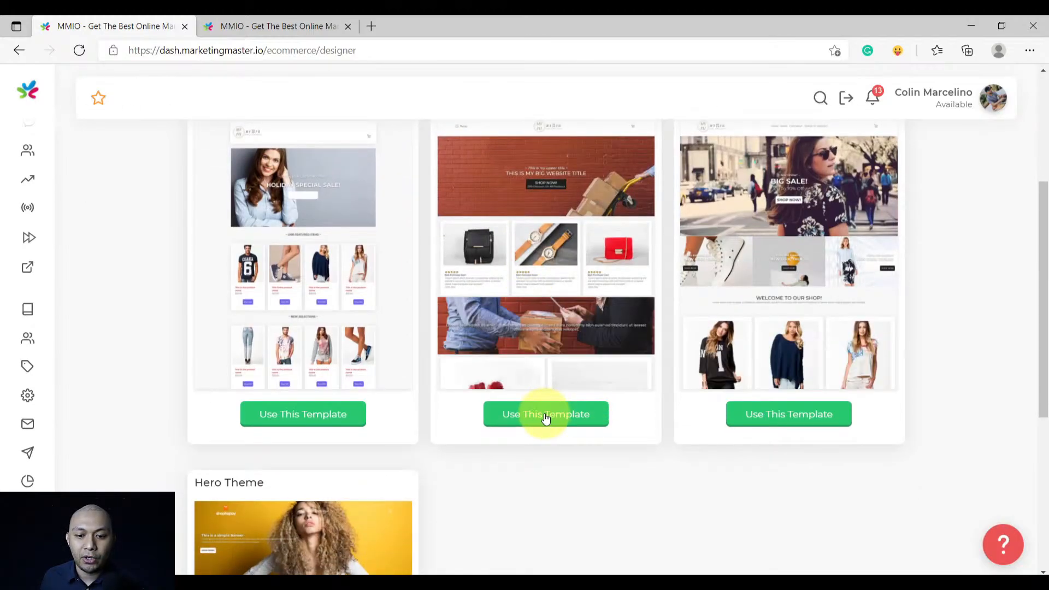
left_click(545, 416)
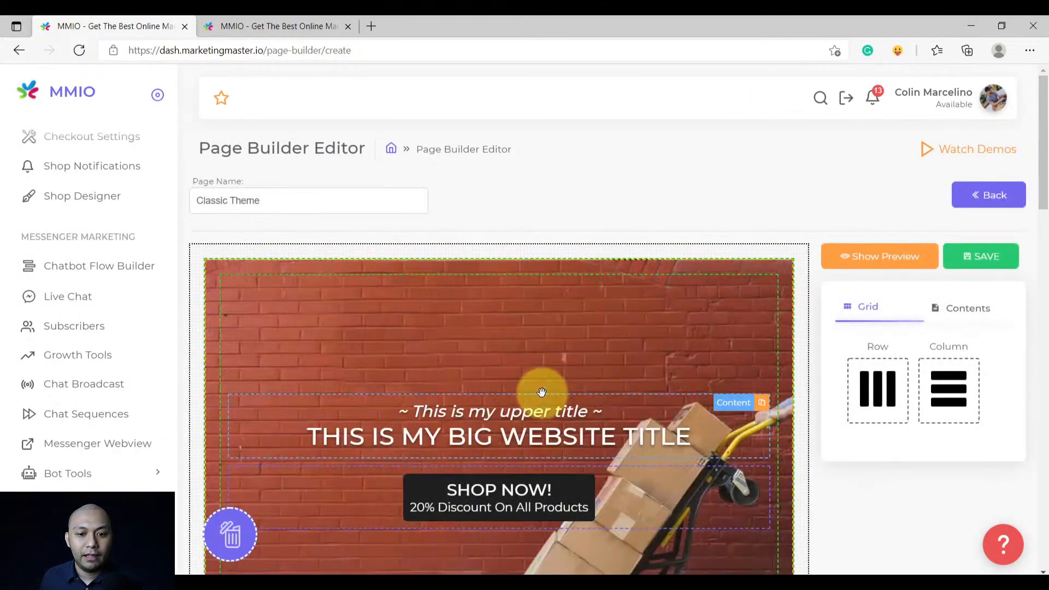
Replace the page name 'Classic Theme' with 'Yuniq Ecommerce Homepage'
scroll(474, 306, "down", 4)
scroll(472, 312, "down", 1)
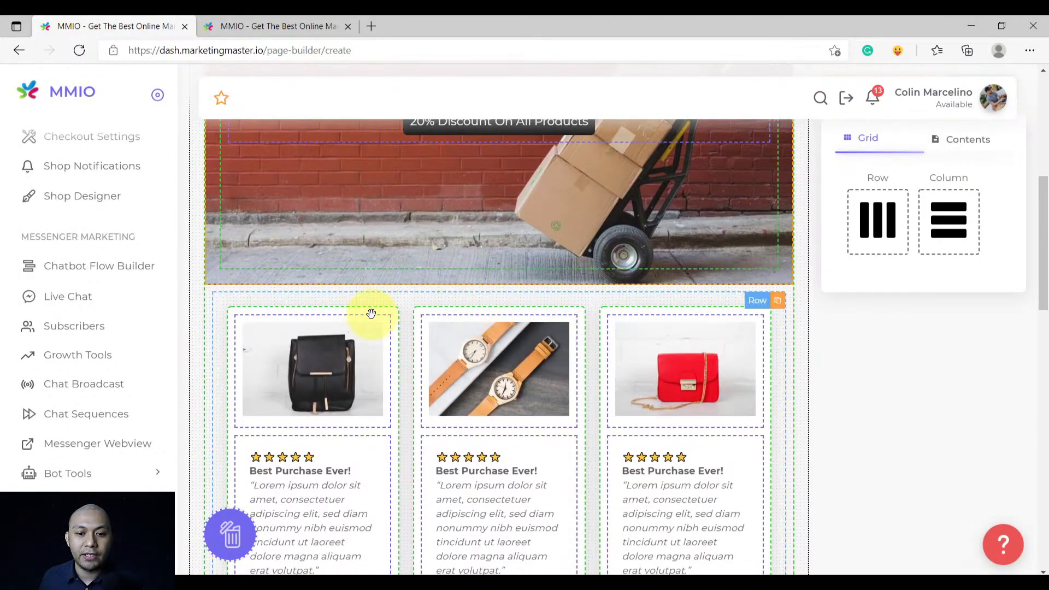
scroll(370, 313, "up", 5)
left_click(282, 193)
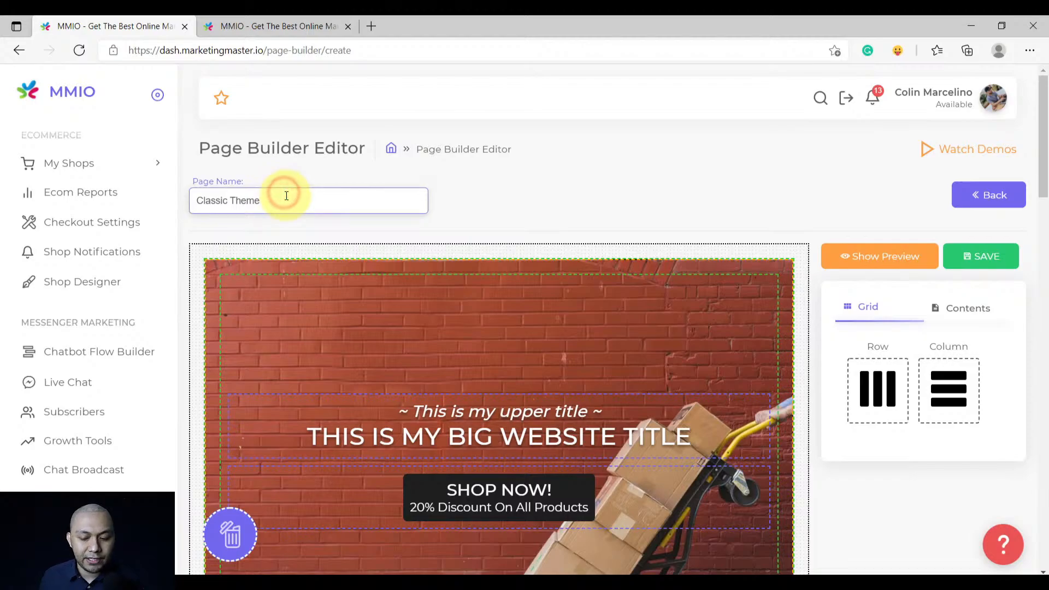
triple_click(286, 196)
key("BackSpace")
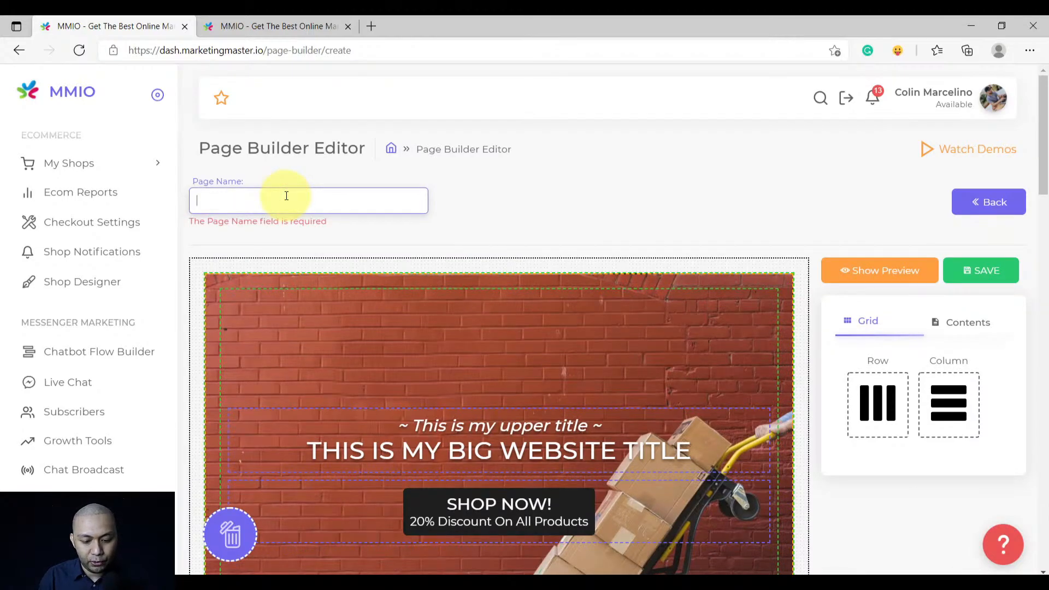
type("Yuniq Ecommerce Homepage")
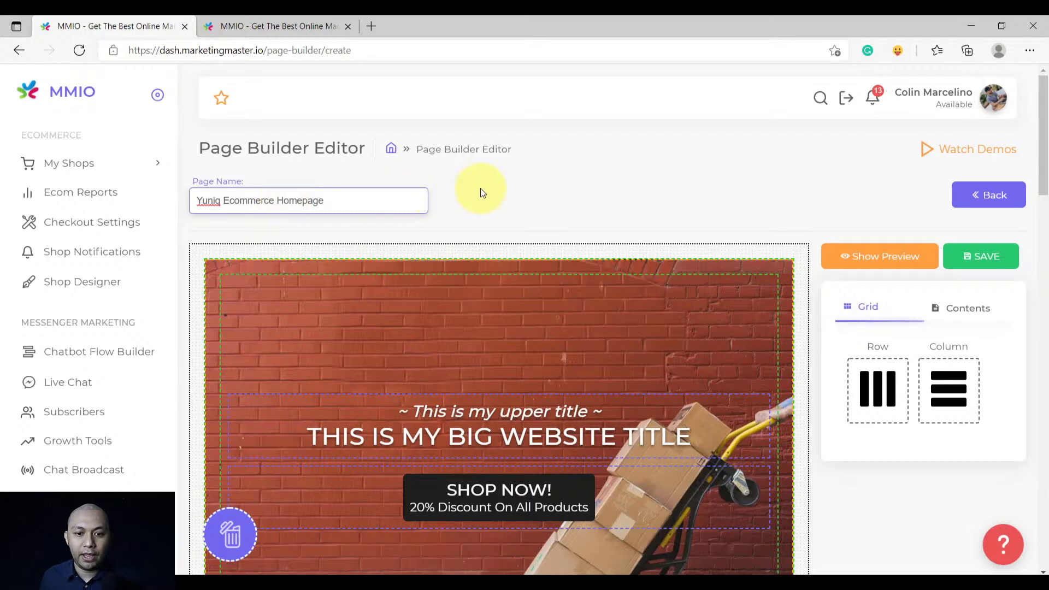
left_click(546, 203)
scroll(645, 232, "down", 3)
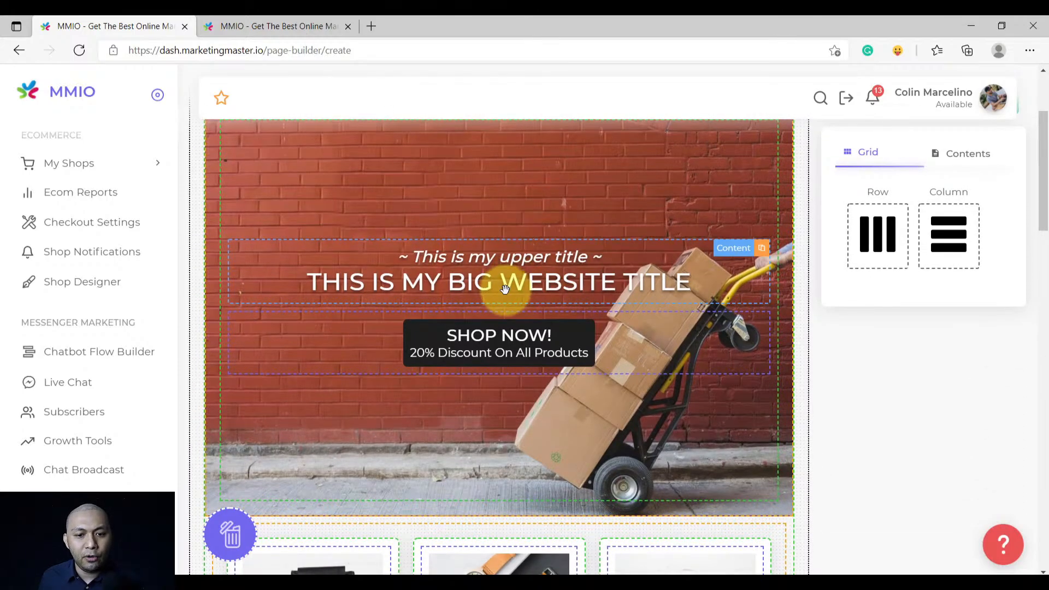
scroll(502, 319, "up", 2)
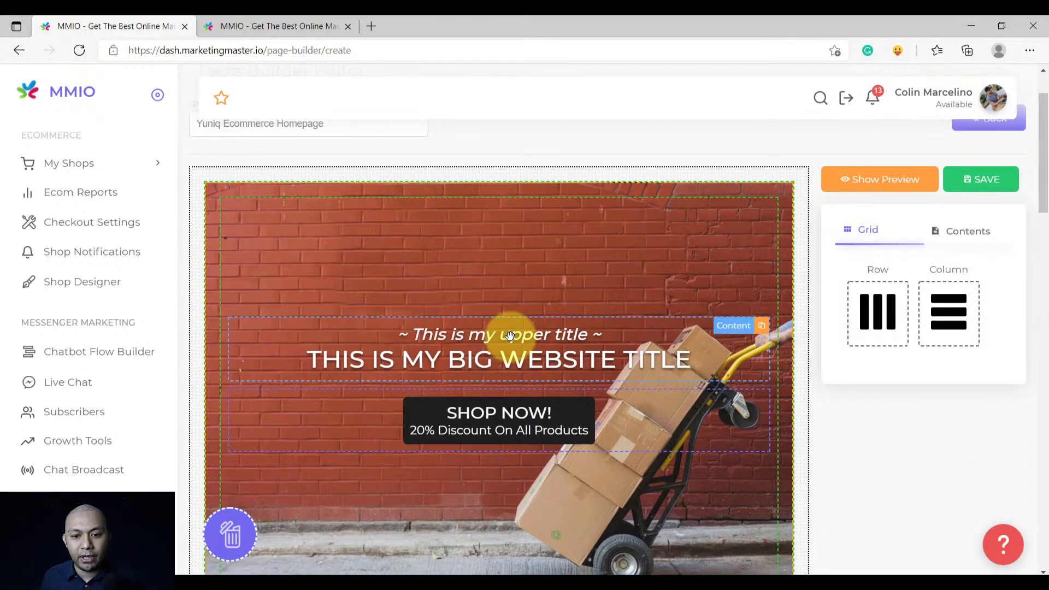
scroll(510, 335, "down", 3)
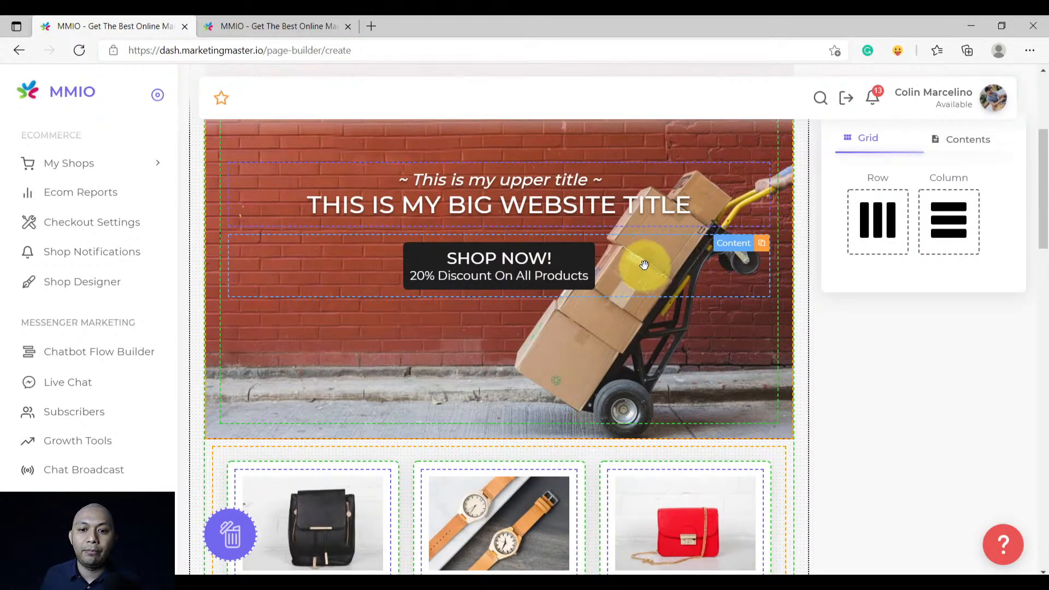
scroll(632, 265, "up", 3)
scroll(632, 322, "down", 1)
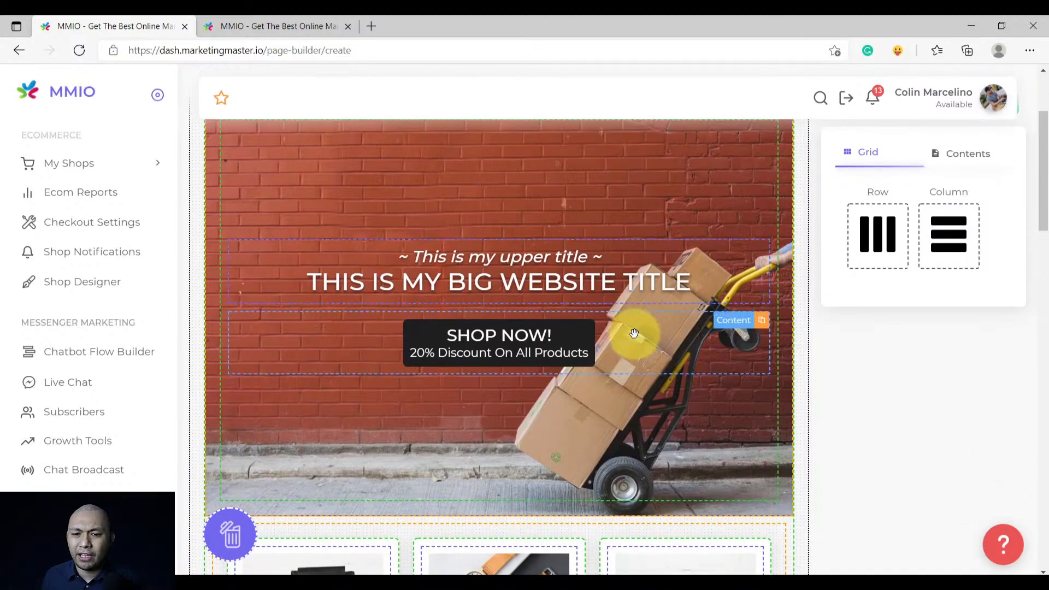
Set the SHOP NOW! button's Select Your Target Page to Shop
left_click(558, 337)
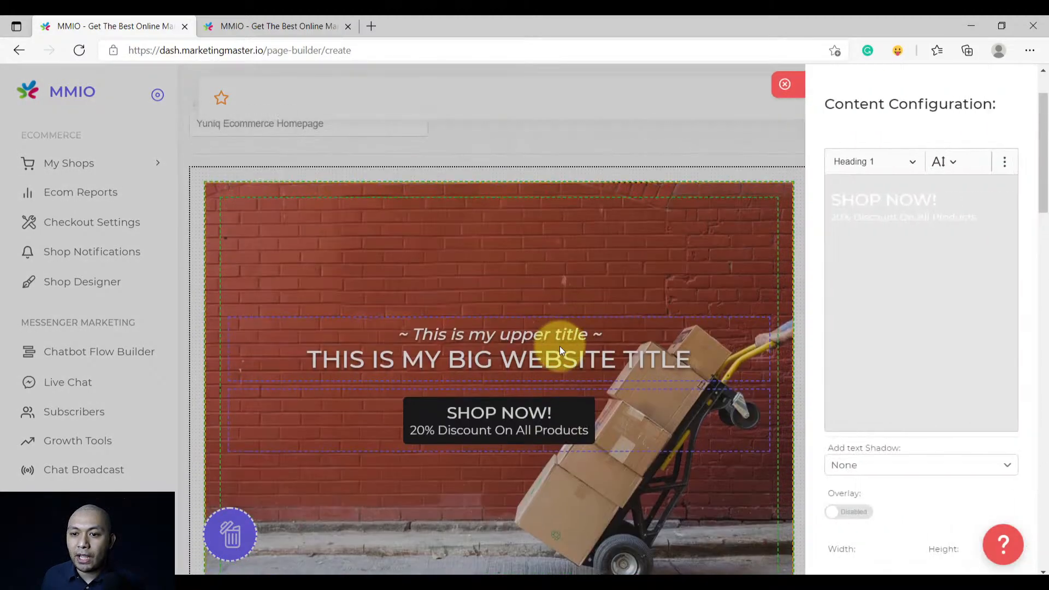
left_click(969, 536)
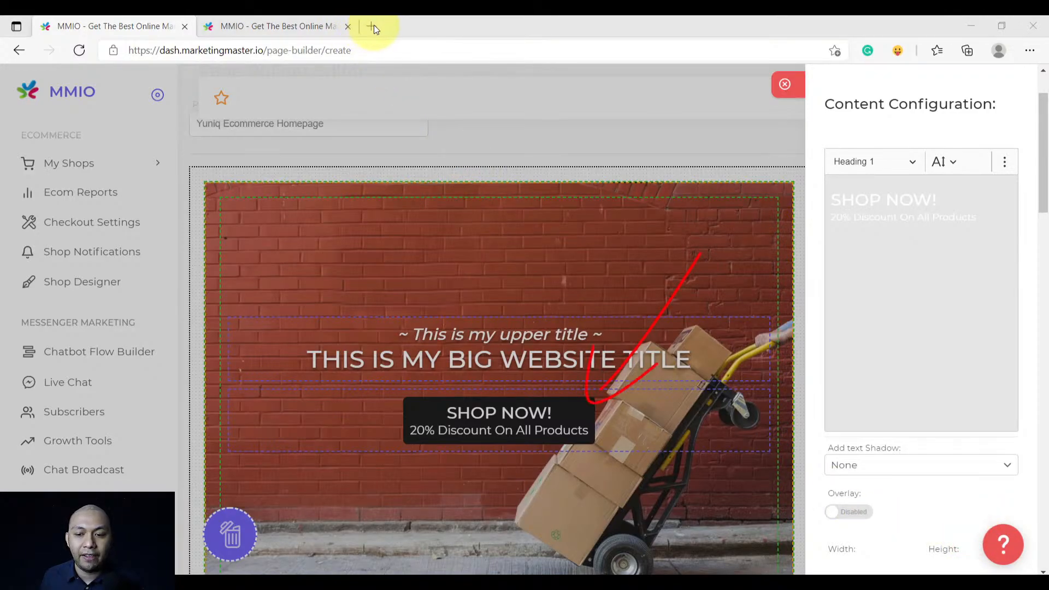
scroll(910, 388, "down", 2)
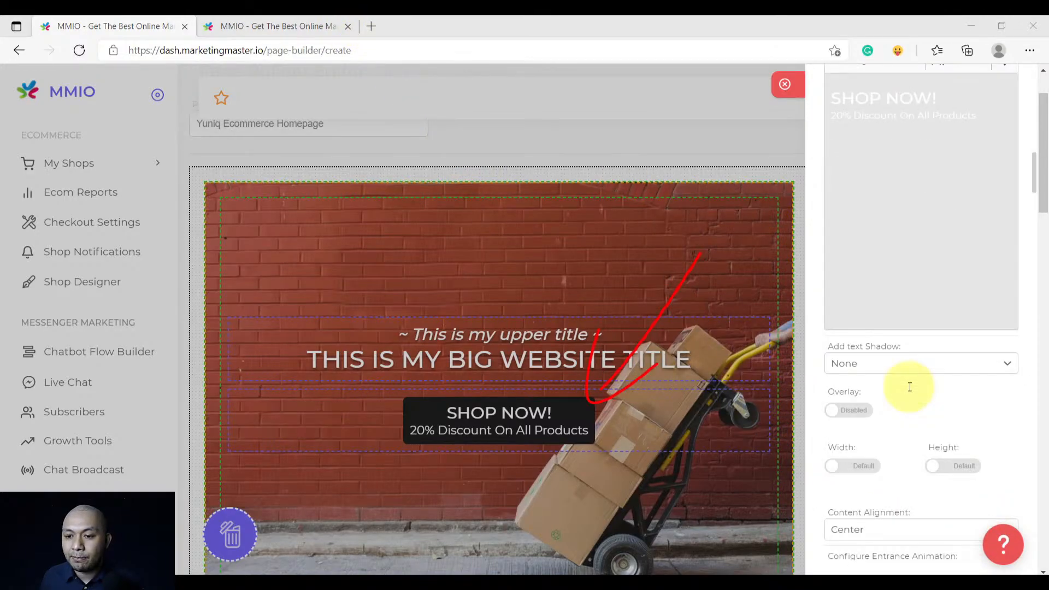
scroll(908, 386, "down", 1)
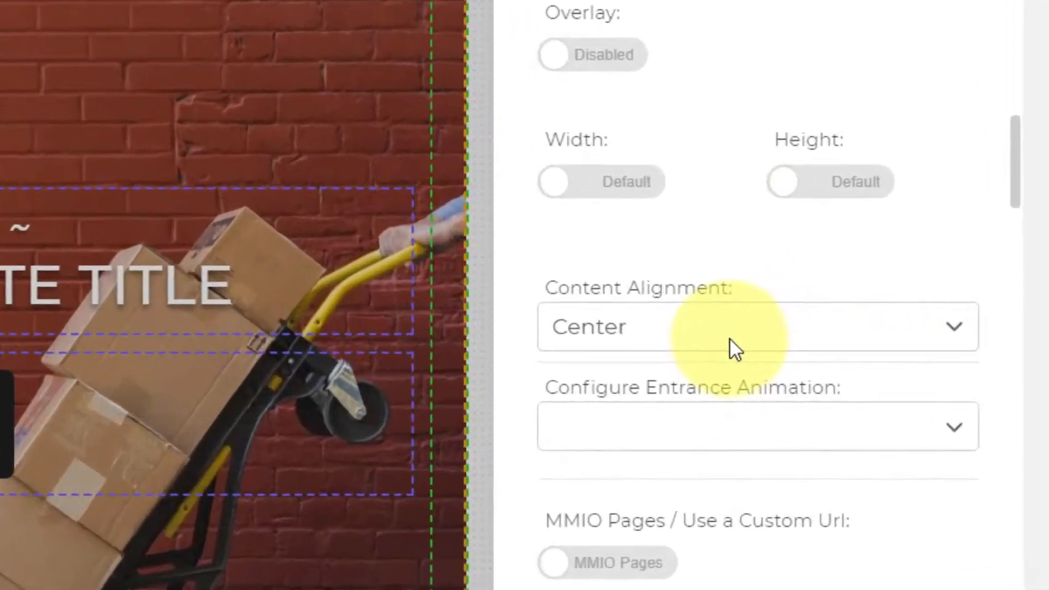
scroll(859, 376, "down", 4)
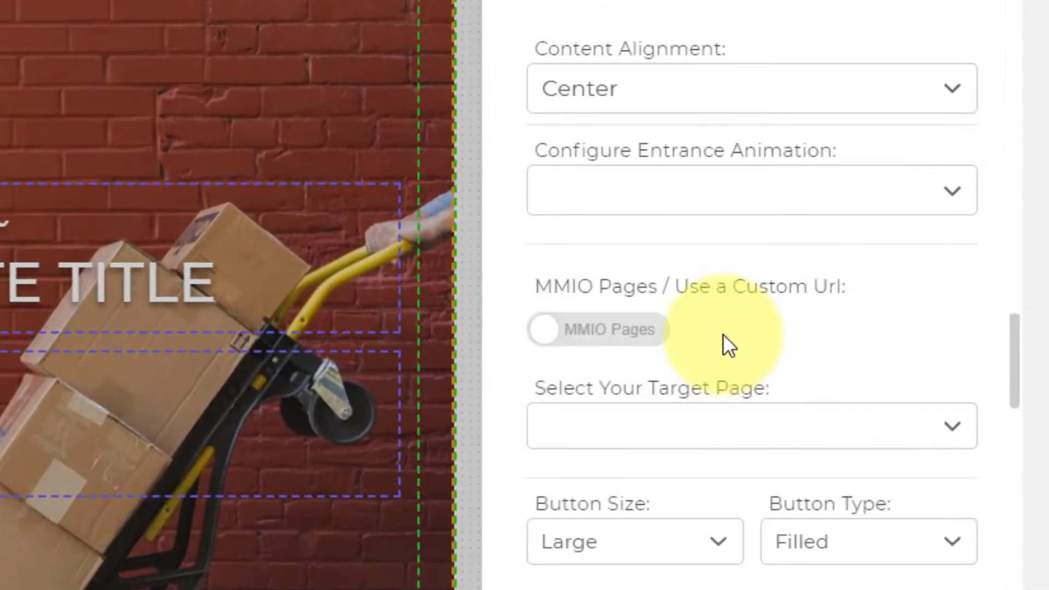
left_click_drag(790, 273, 527, 280)
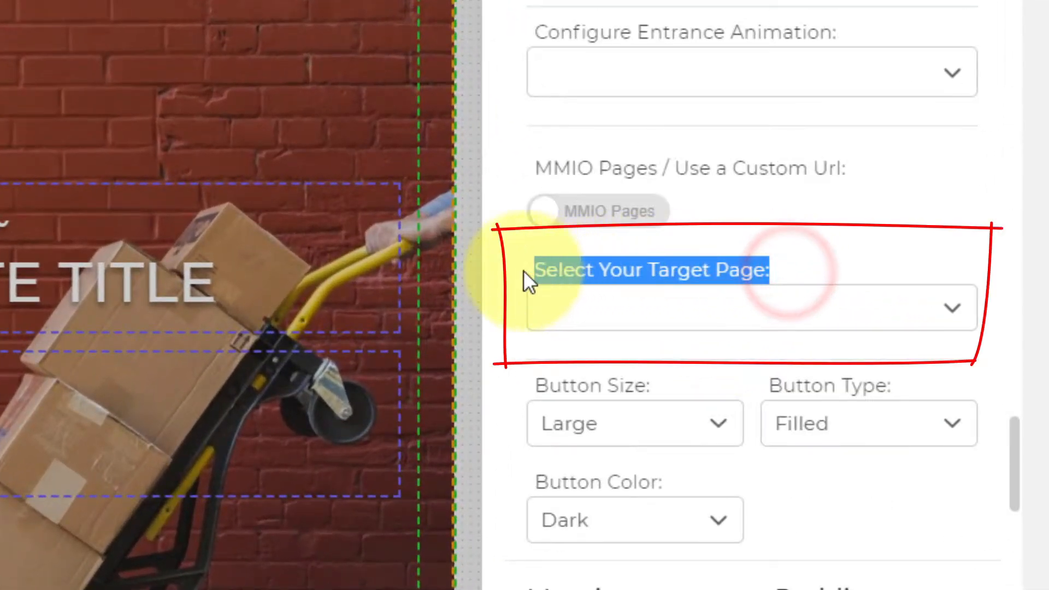
left_click(602, 314)
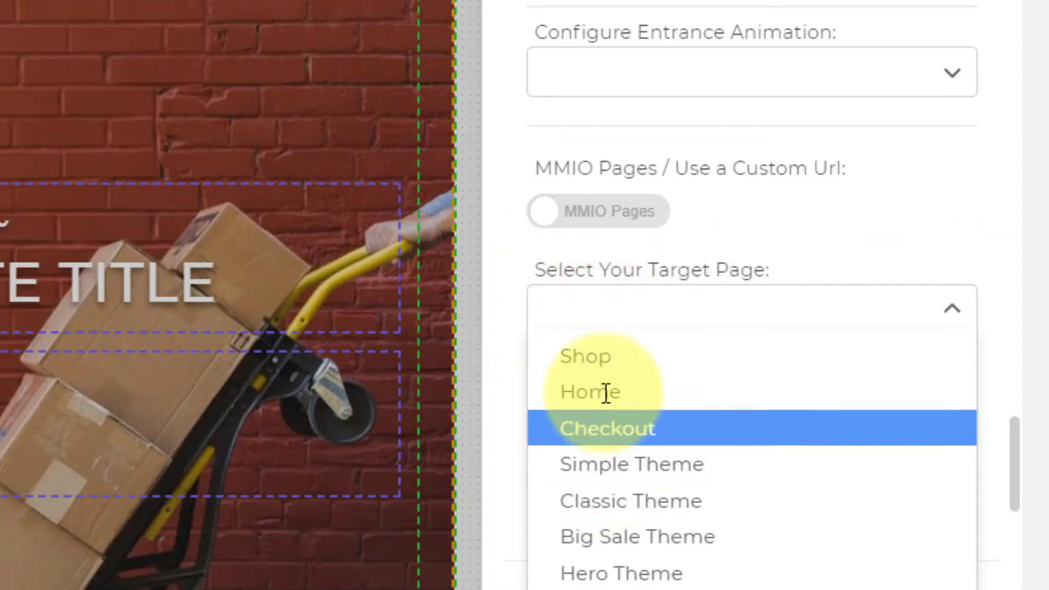
left_click(604, 364)
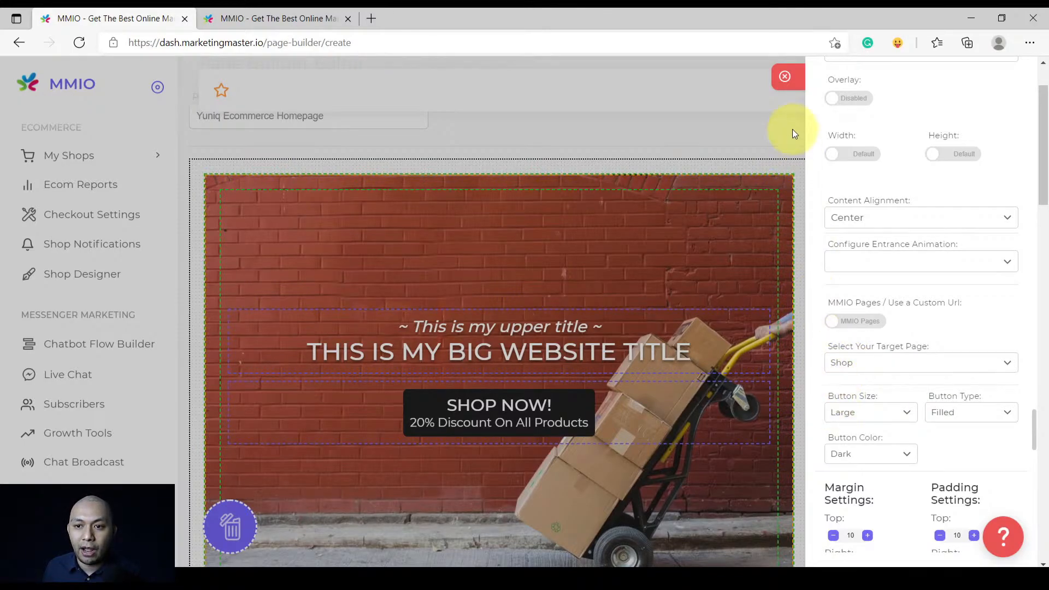
Replace the backpack image with the uploaded 6 FUNCTIONS tool photo
left_click(796, 82)
scroll(499, 356, "down", 5)
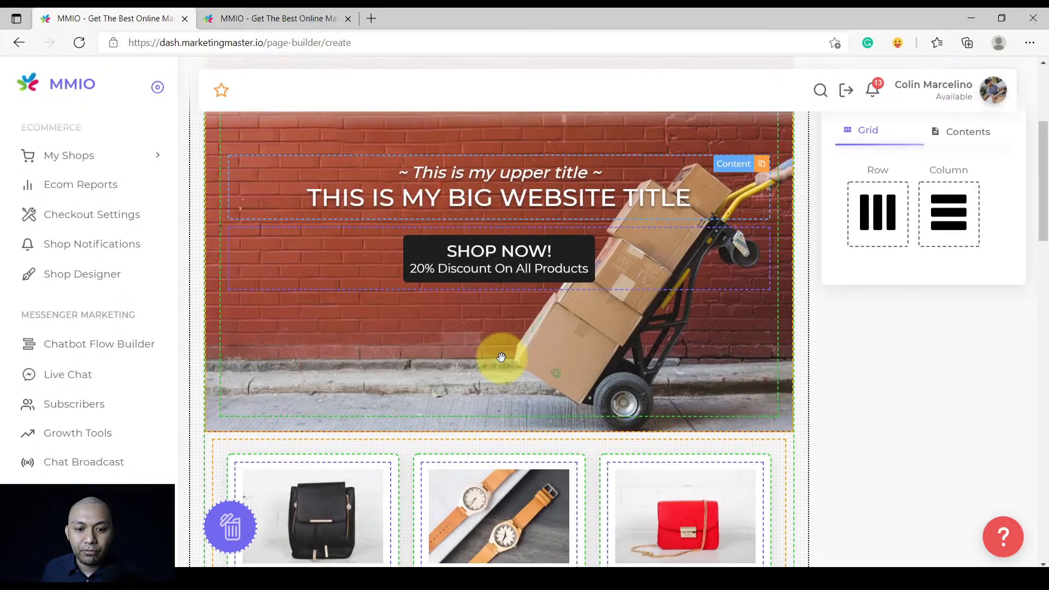
scroll(503, 357, "down", 2)
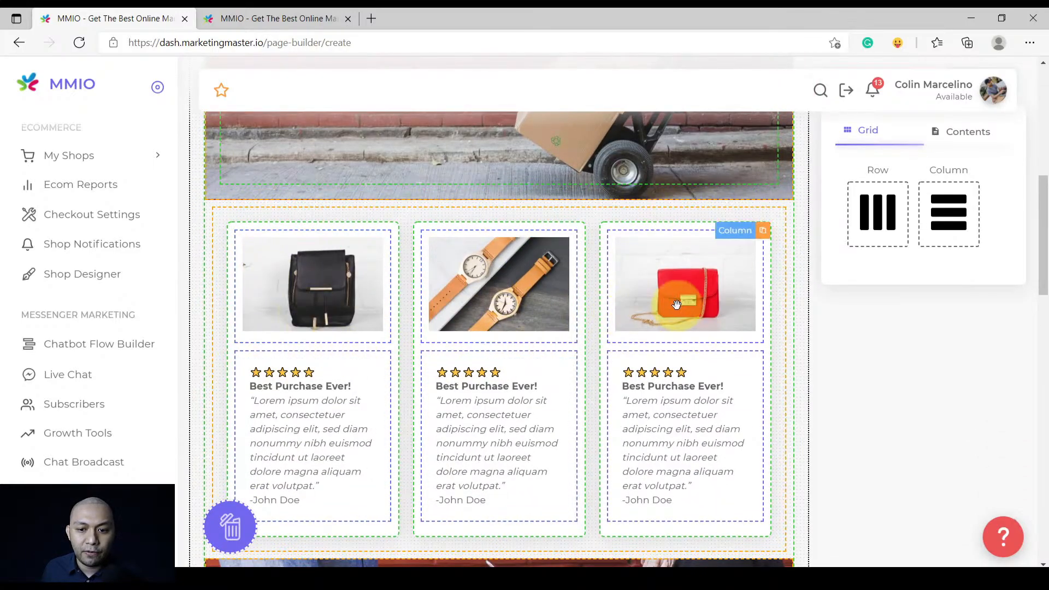
left_click(324, 277)
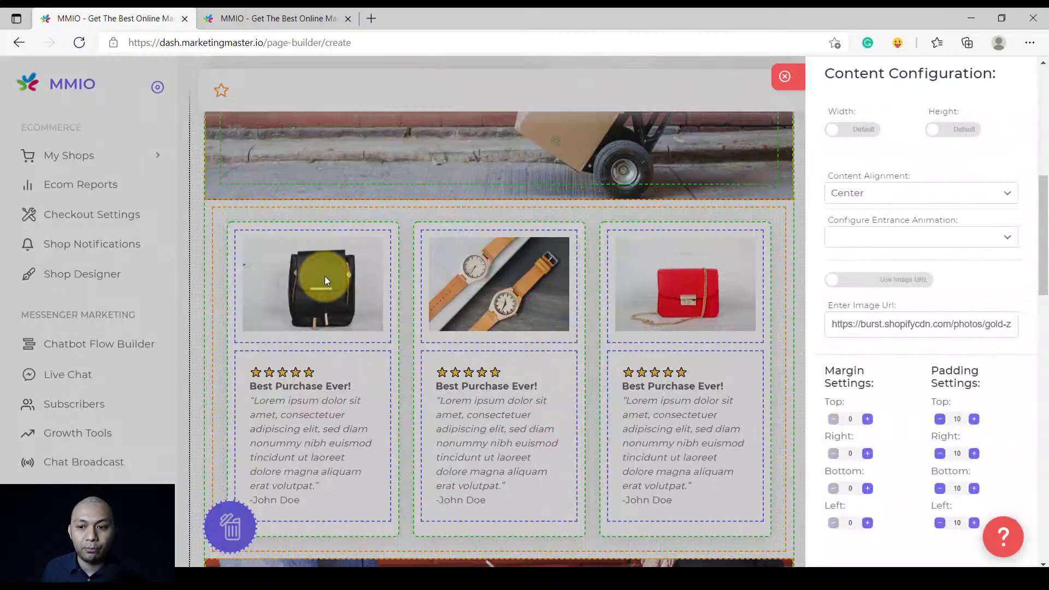
left_click(888, 281)
scroll(896, 306, "down", 1)
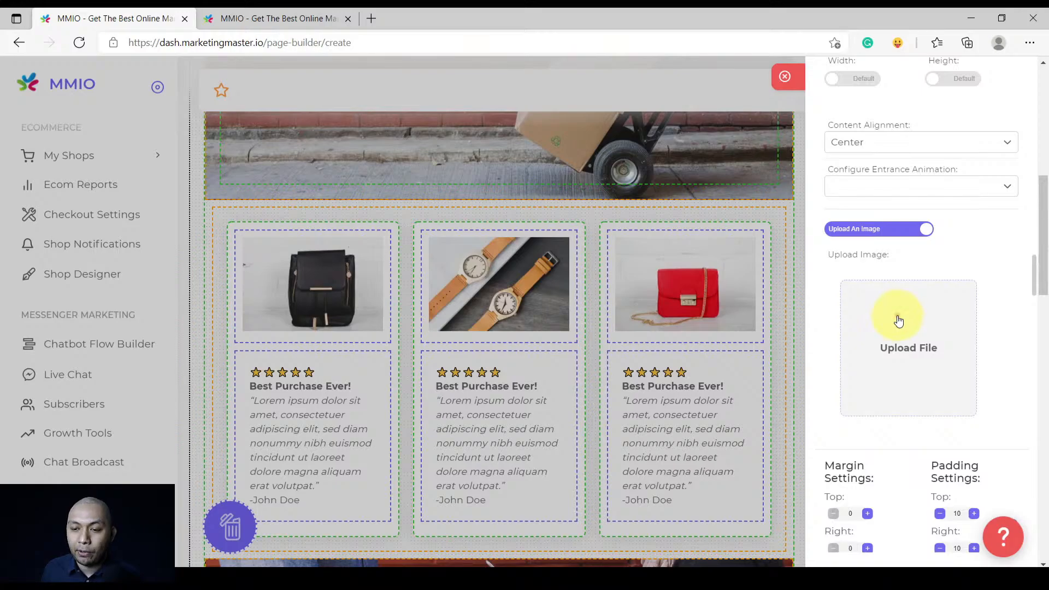
left_click(898, 320)
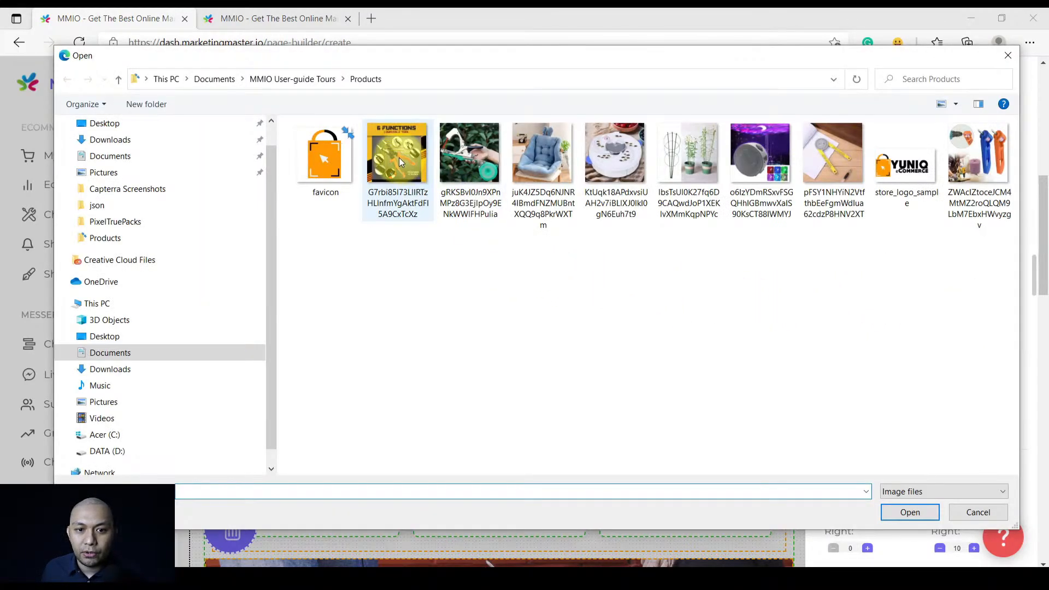
double_click(399, 158)
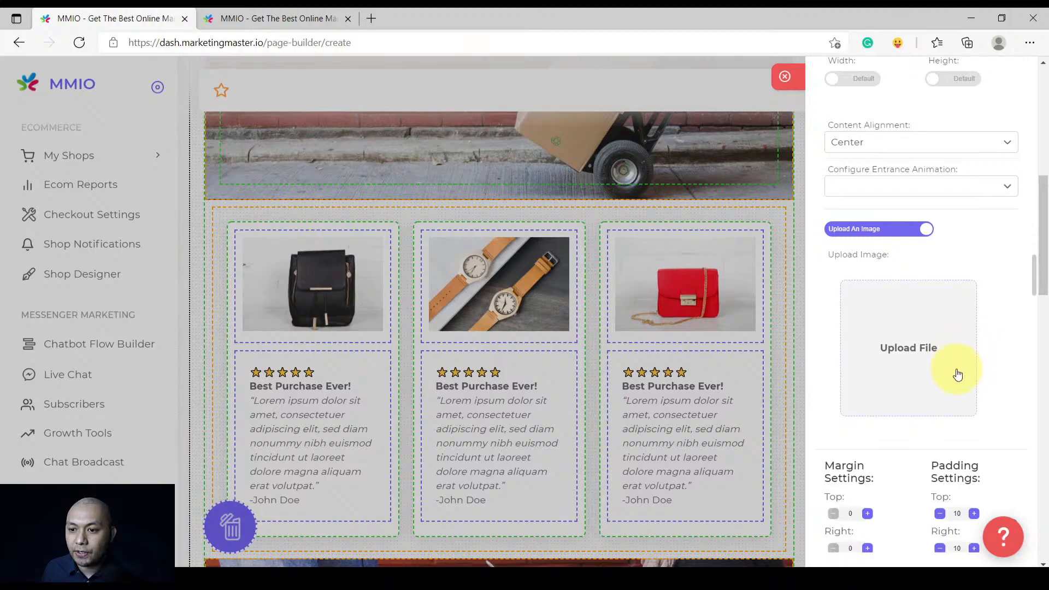
left_click(787, 80)
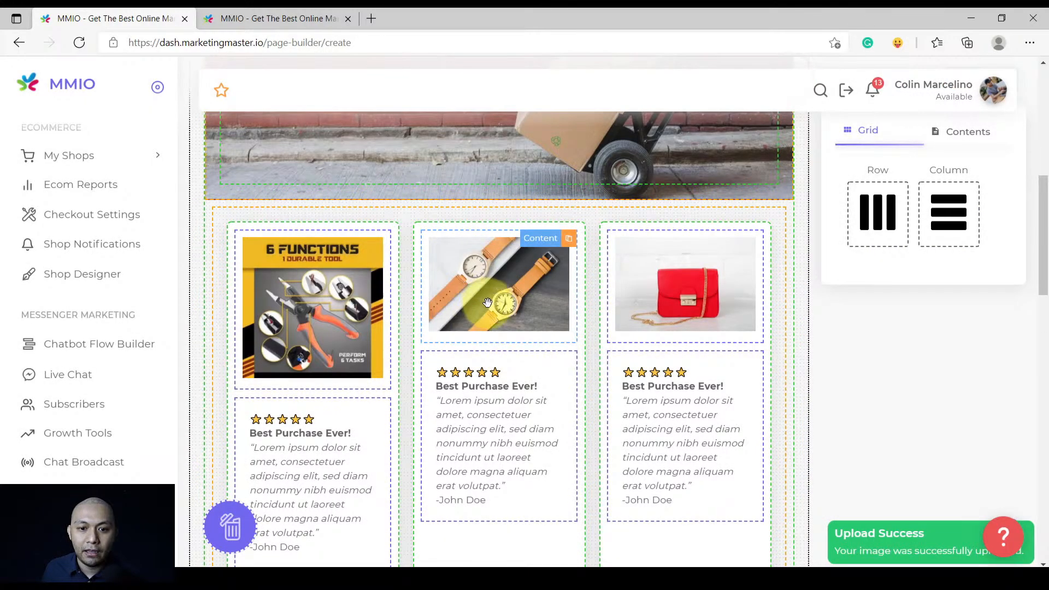
Swap the watch testimonial image for the blue cushion photo
left_click(492, 297)
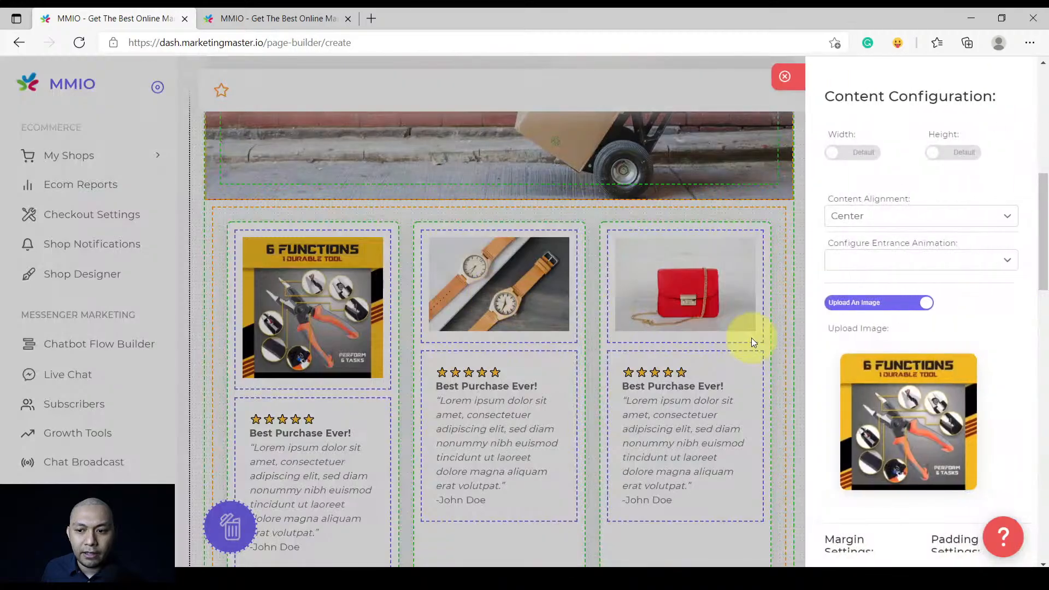
left_click(964, 367)
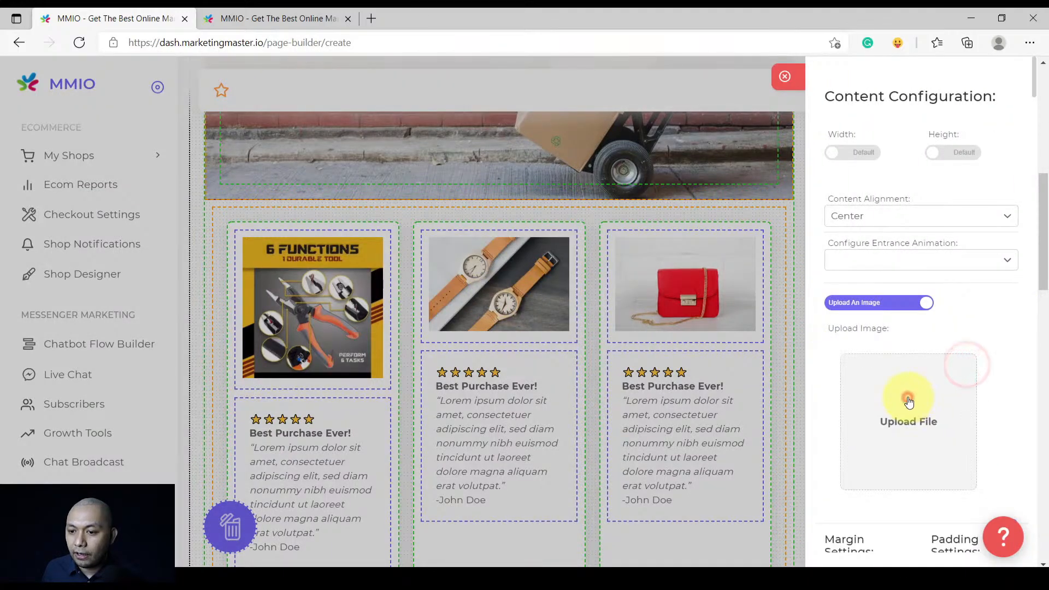
left_click(909, 399)
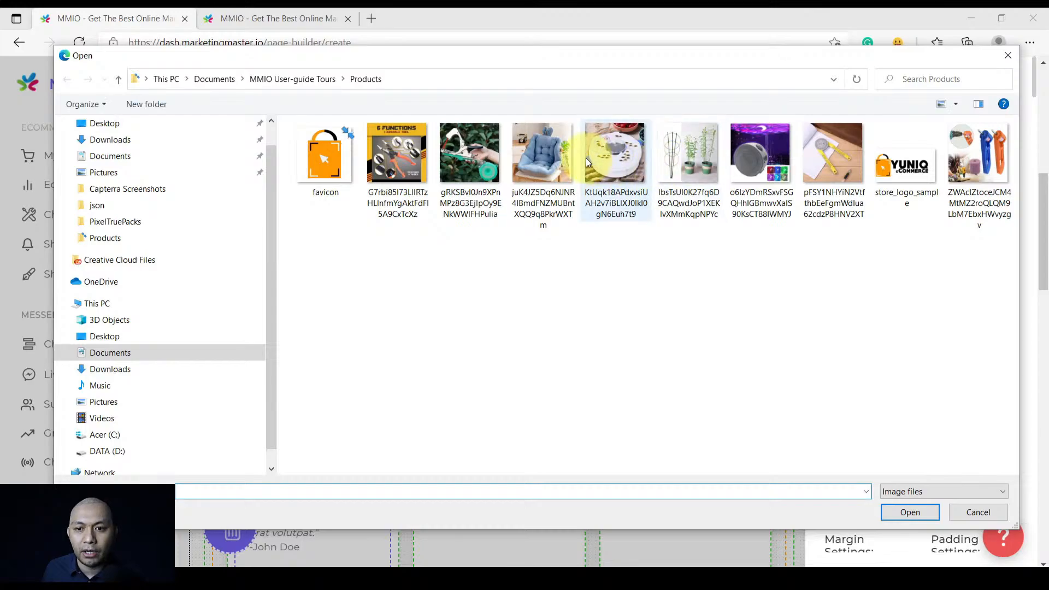
double_click(546, 153)
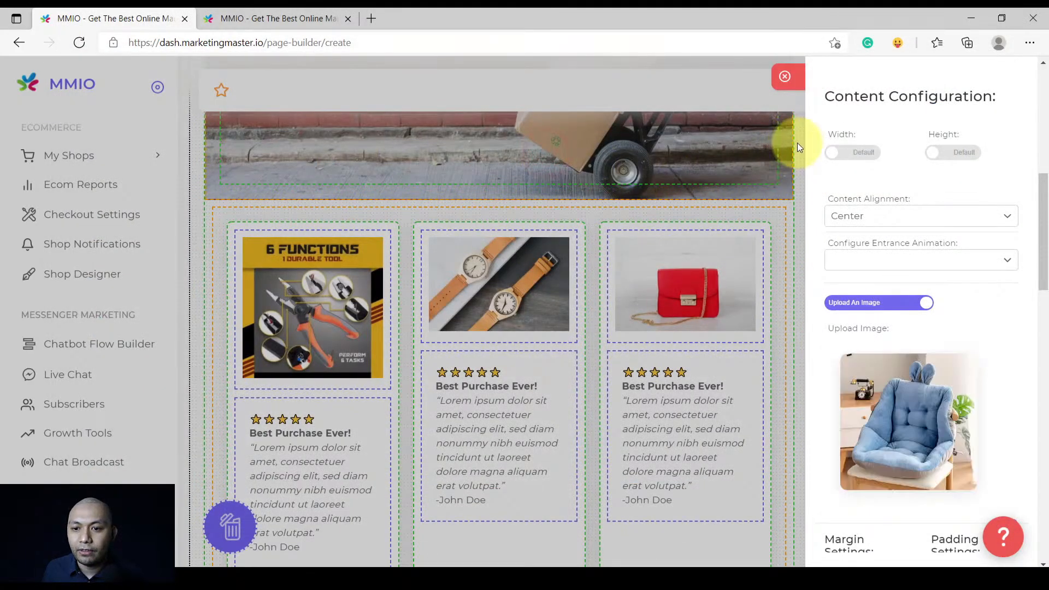
left_click(785, 77)
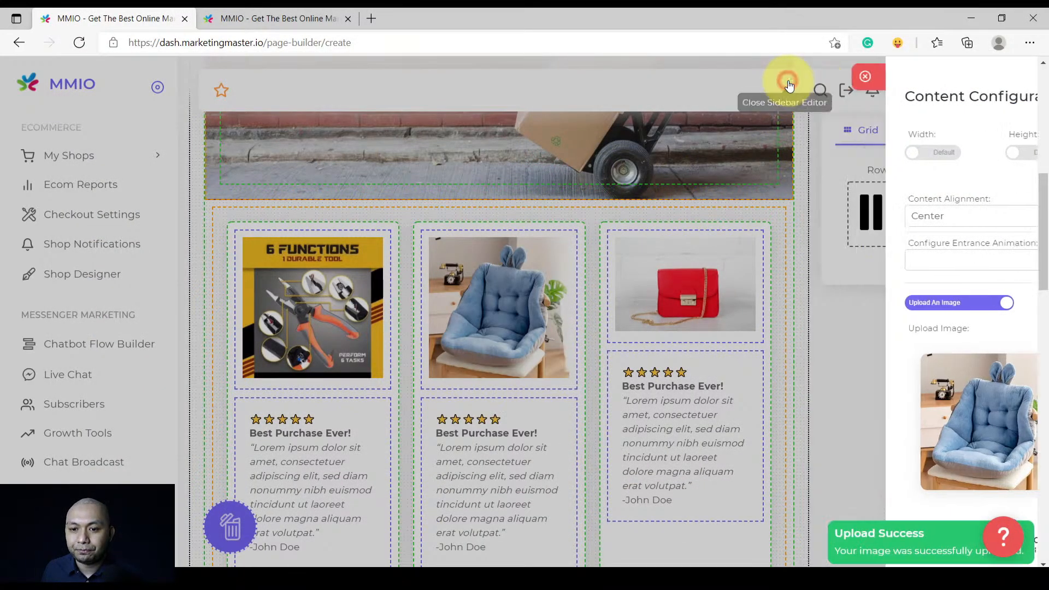
Swap the red bag image for the orange-and-blue tool set photo
left_click(694, 296)
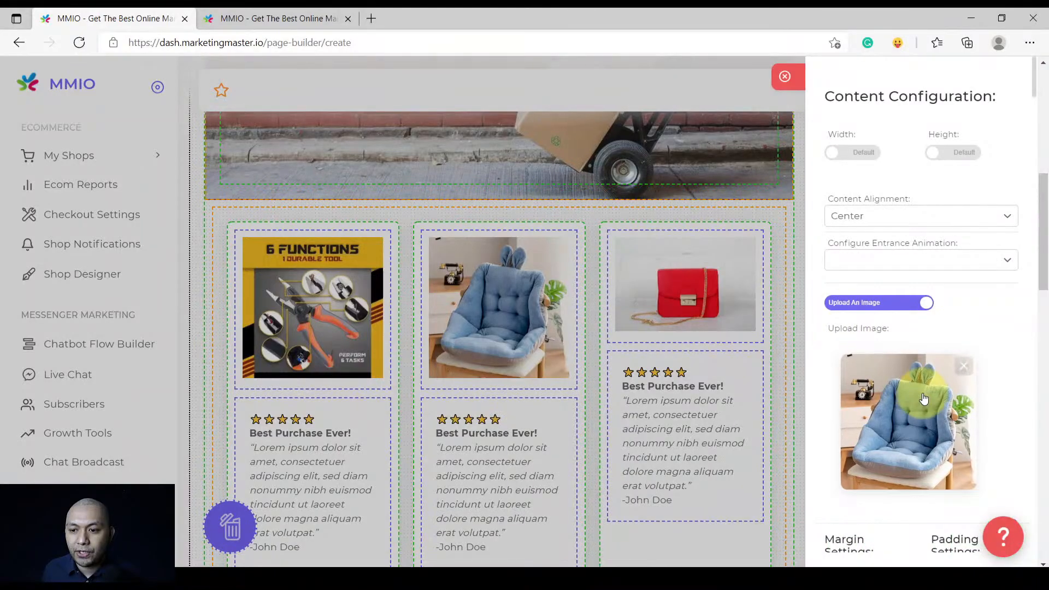
left_click(960, 365)
left_click(902, 411)
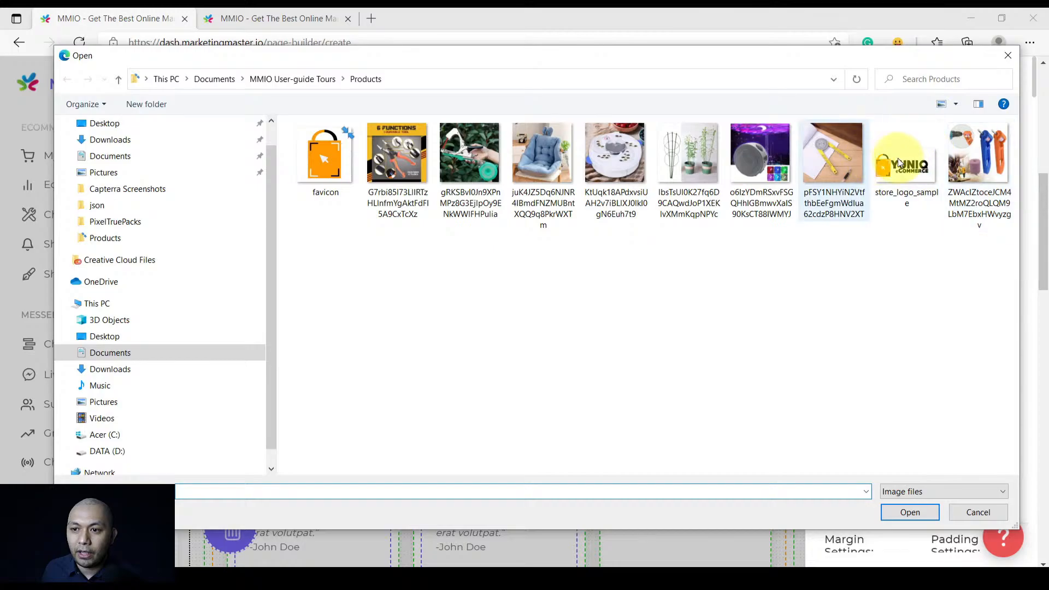
double_click(976, 152)
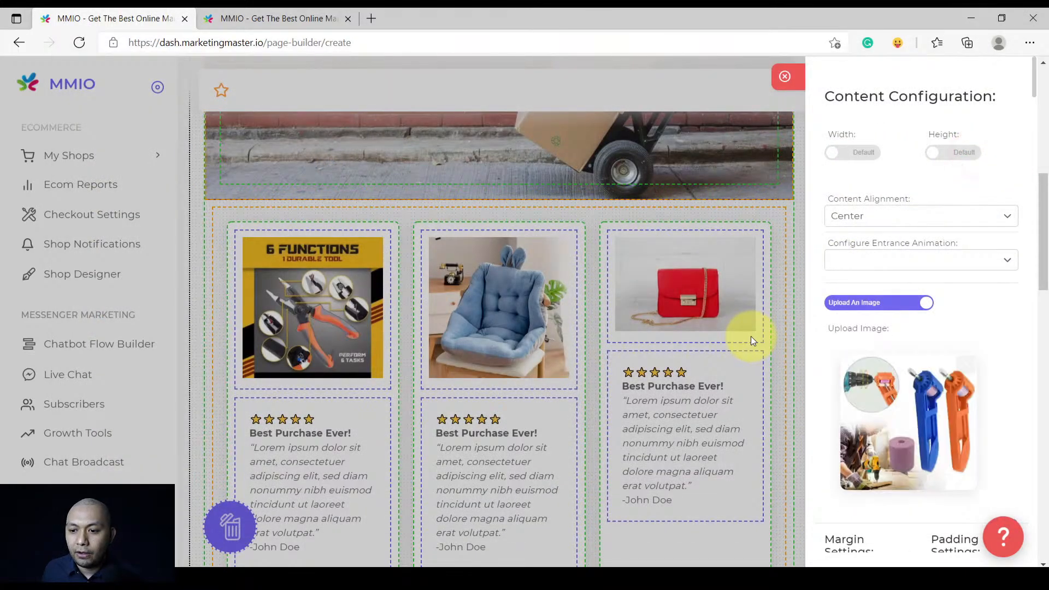
left_click(795, 81)
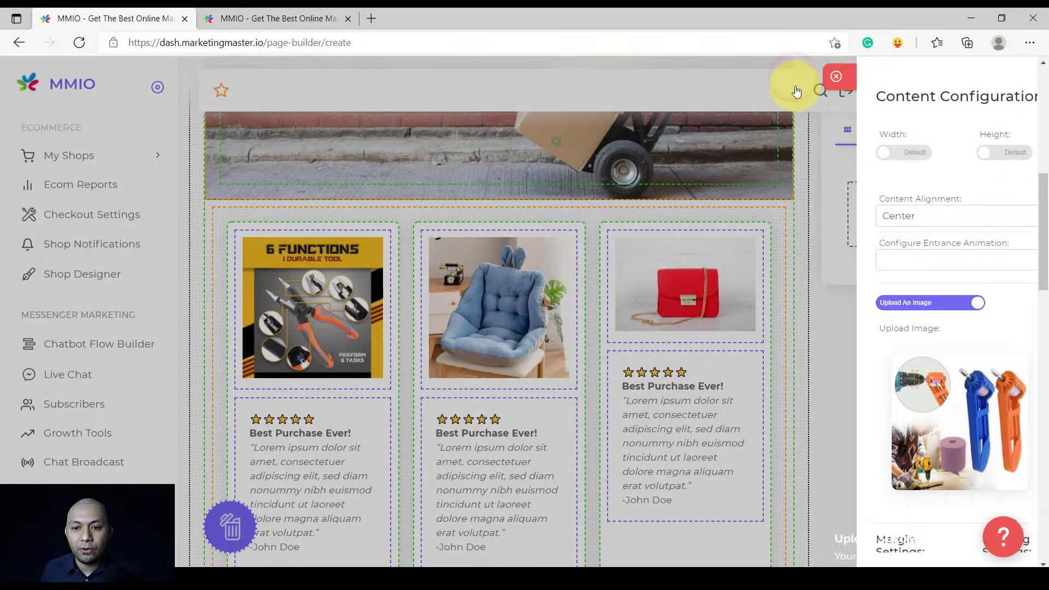
scroll(542, 380, "up", 4)
scroll(544, 386, "down", 3)
scroll(544, 386, "down", 2)
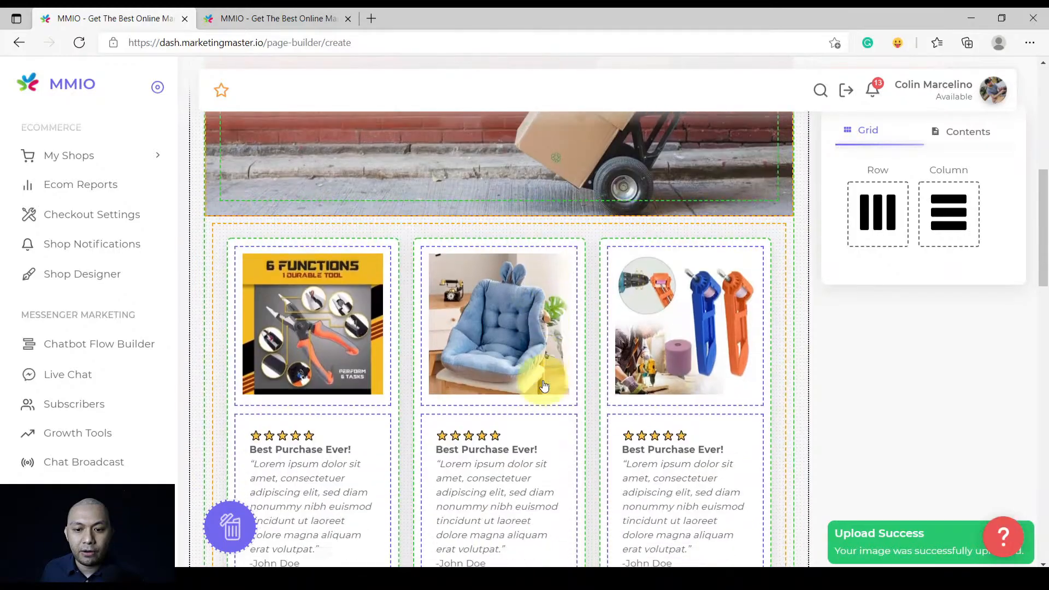
scroll(541, 377, "up", 5)
scroll(541, 380, "down", 5)
scroll(541, 380, "down", 6)
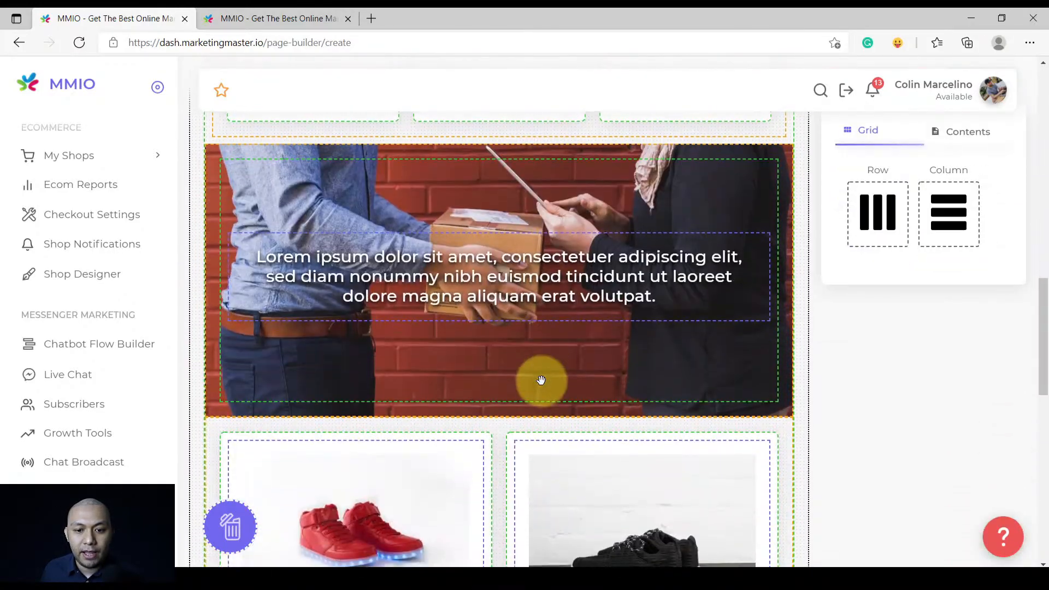
scroll(500, 369, "up", 3)
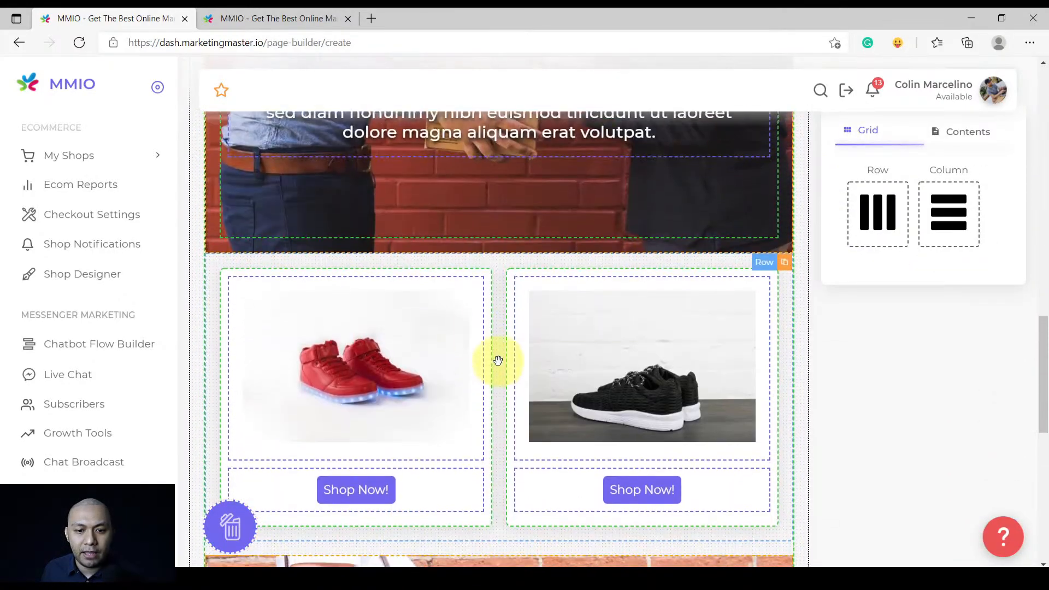
Duplicate the red-sneaker card as a third column and open the first card's image settings
scroll(352, 352, "down", 2)
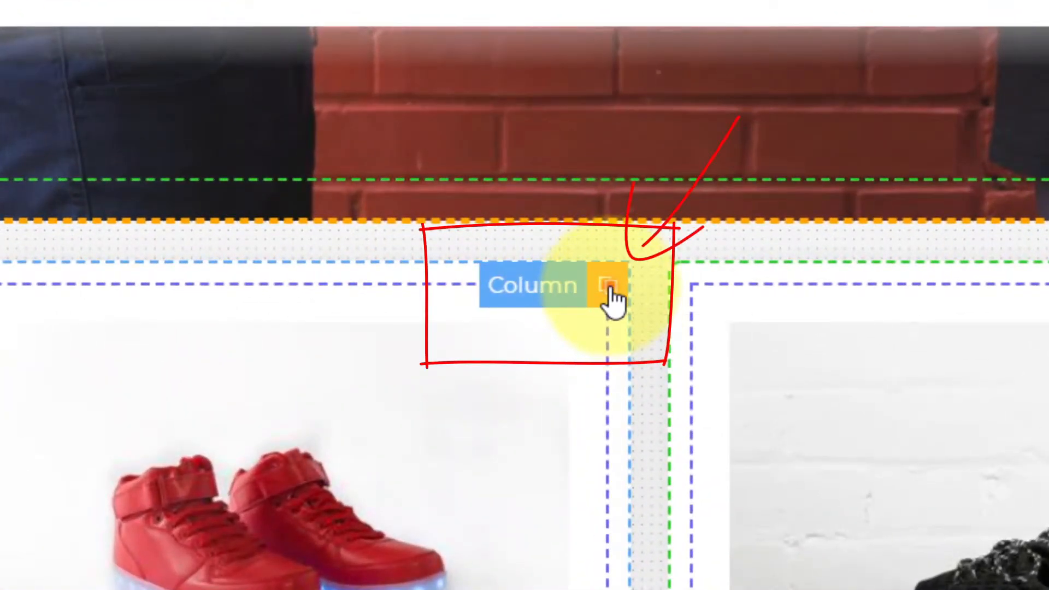
left_click(609, 289)
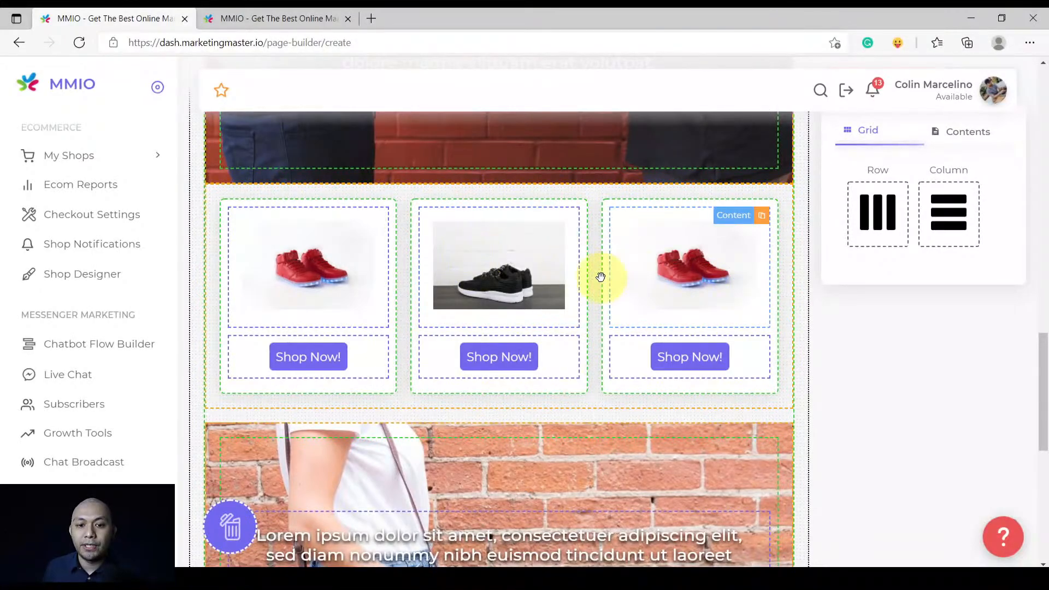
left_click(329, 246)
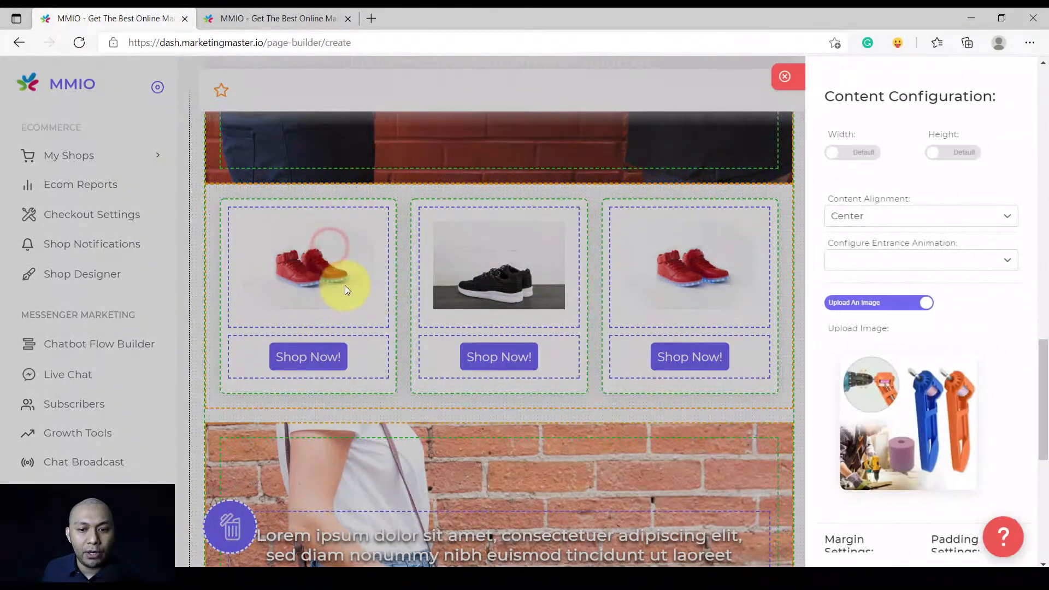
Replace the first card's image with the bamboo plant supports photo
left_click(963, 363)
left_click(894, 406)
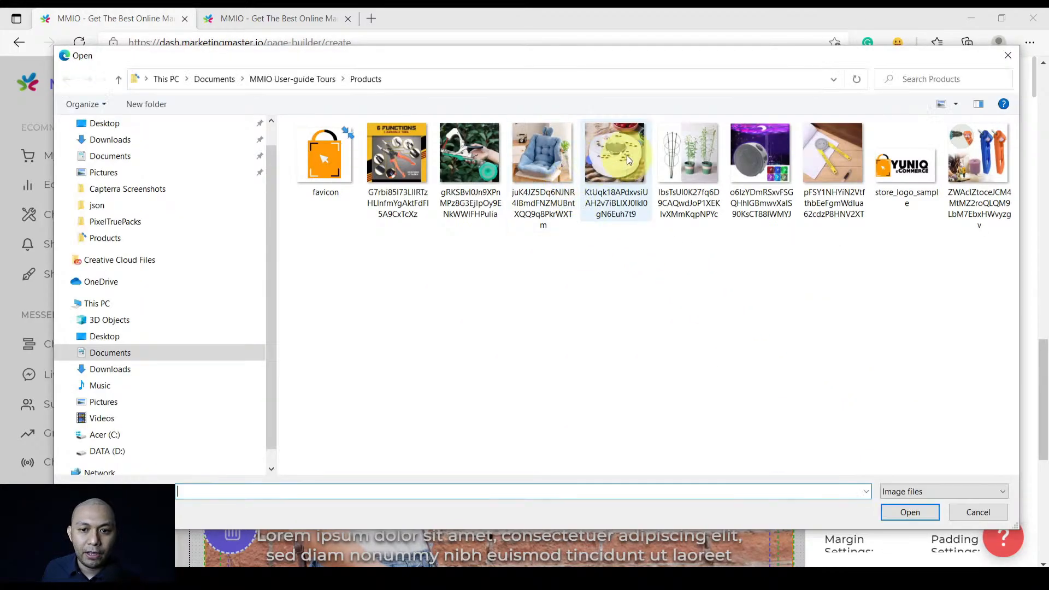
double_click(686, 150)
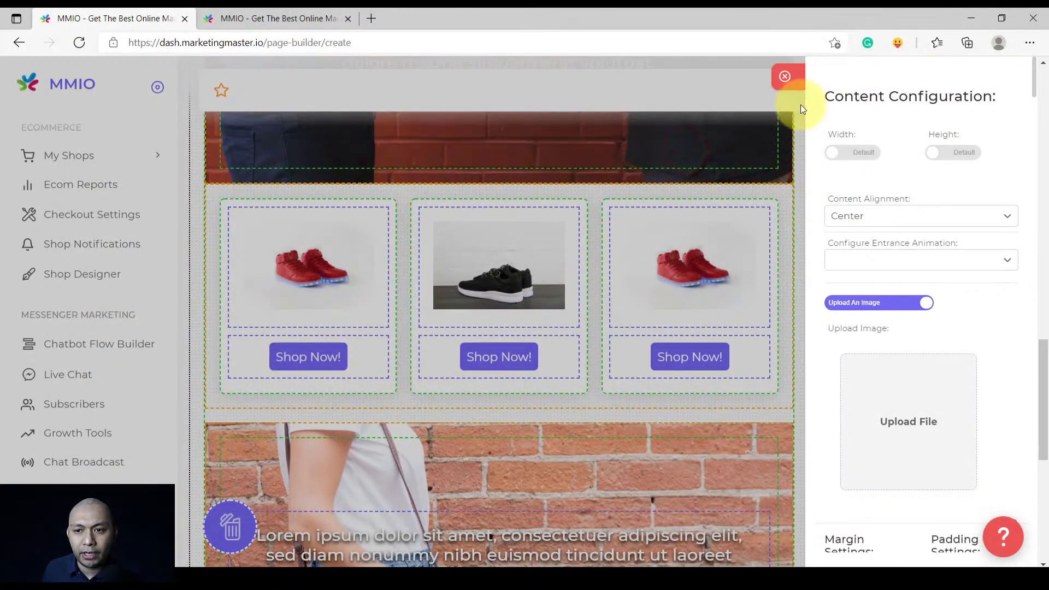
left_click(792, 79)
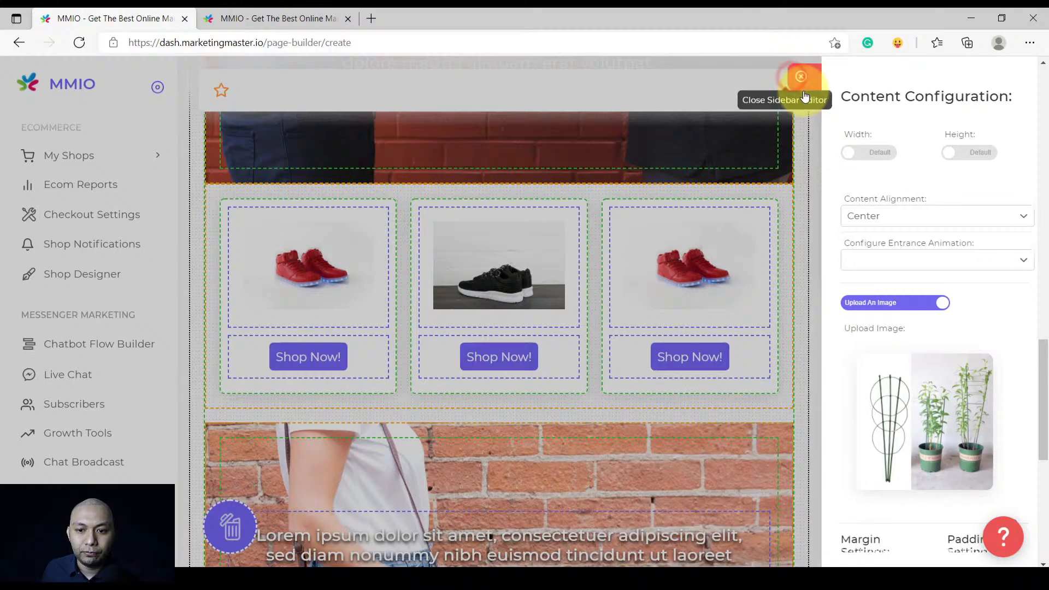
Replace the black sneaker image with the round white trap device photo
left_click(498, 272)
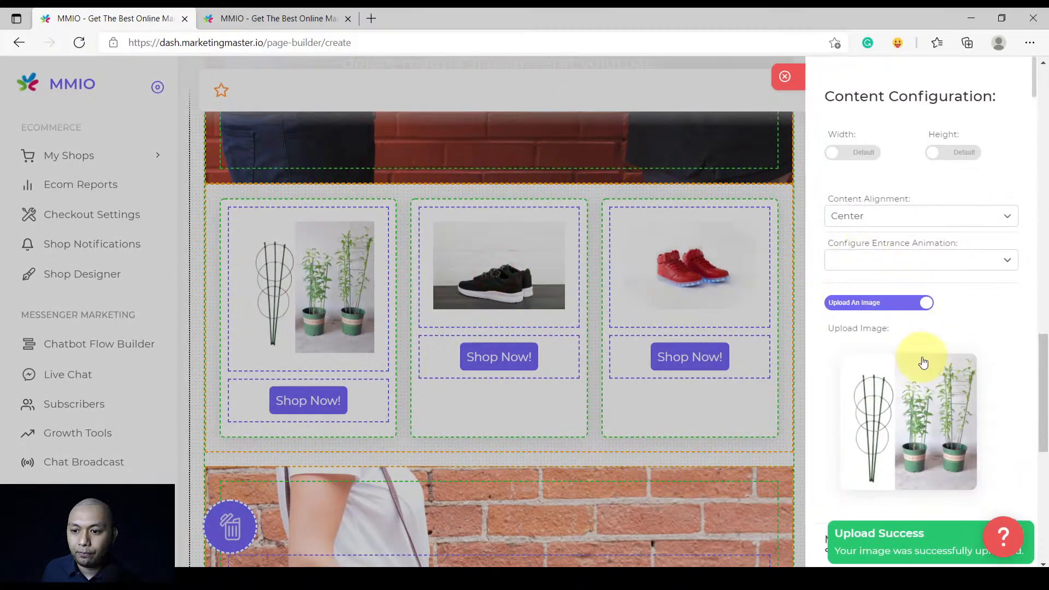
left_click(963, 367)
left_click(901, 418)
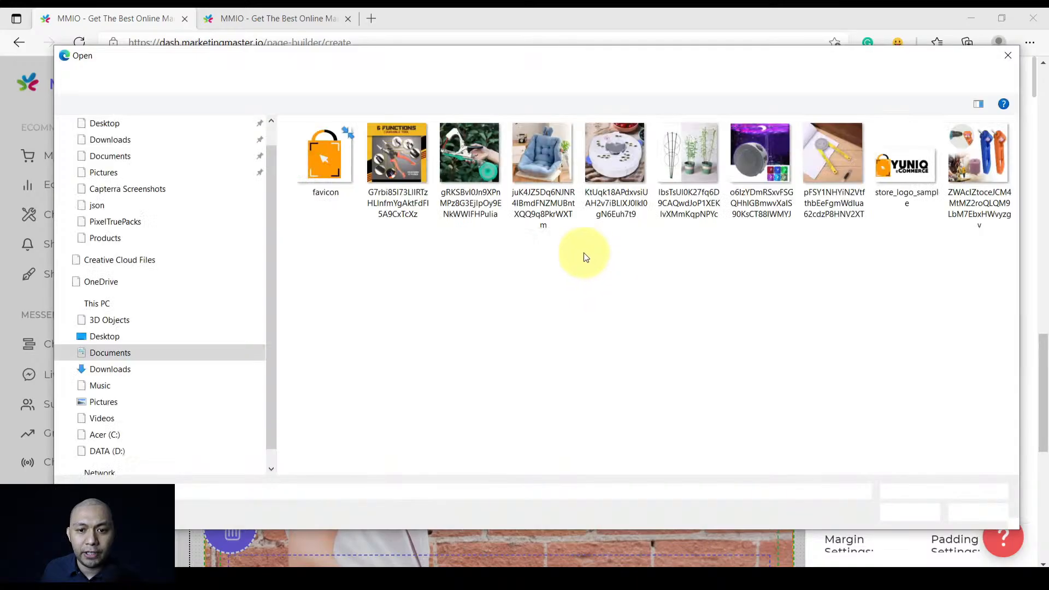
double_click(606, 155)
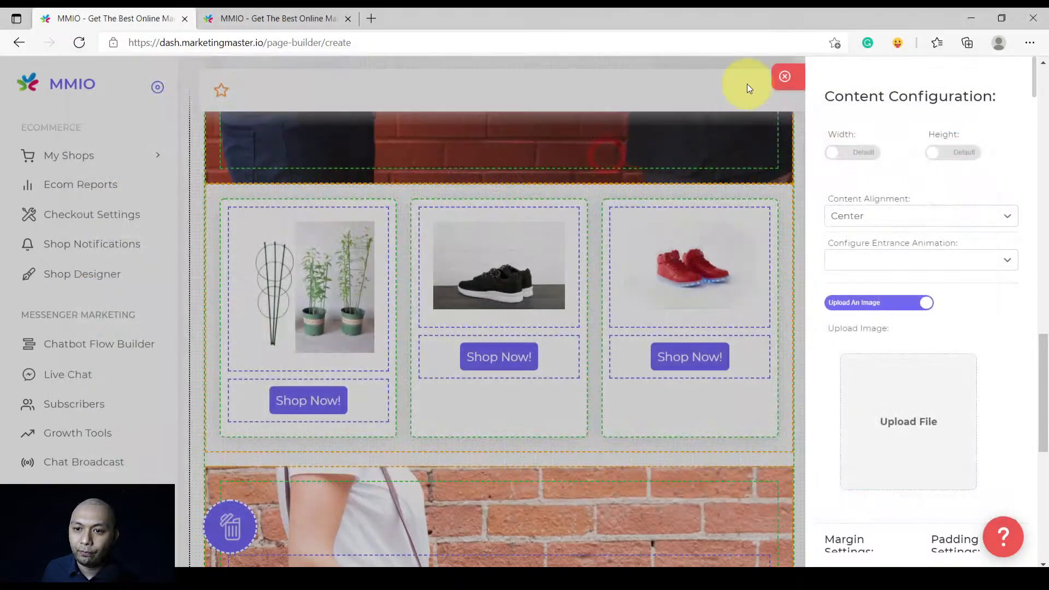
left_click(798, 82)
Give the third card the plant-tying tool photo, replacing a mistaken bamboo upload
left_click(686, 270)
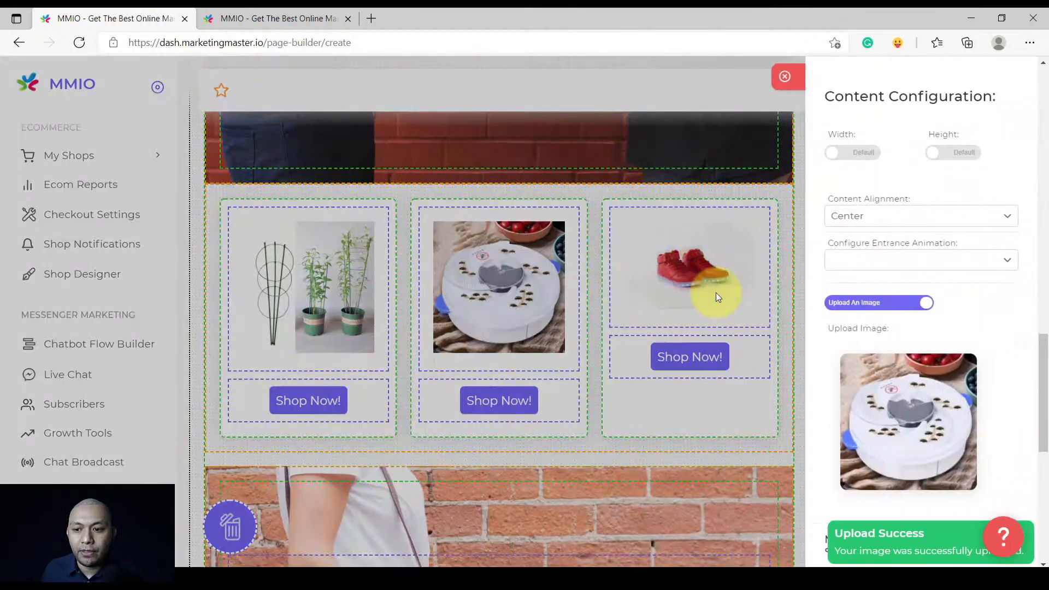
left_click(966, 360)
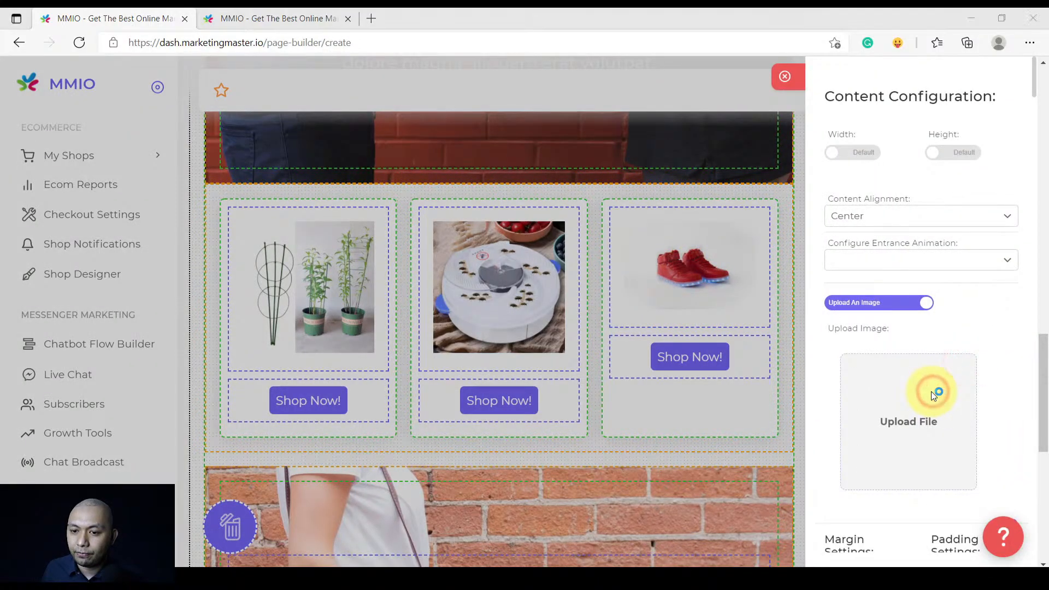
left_click(913, 394)
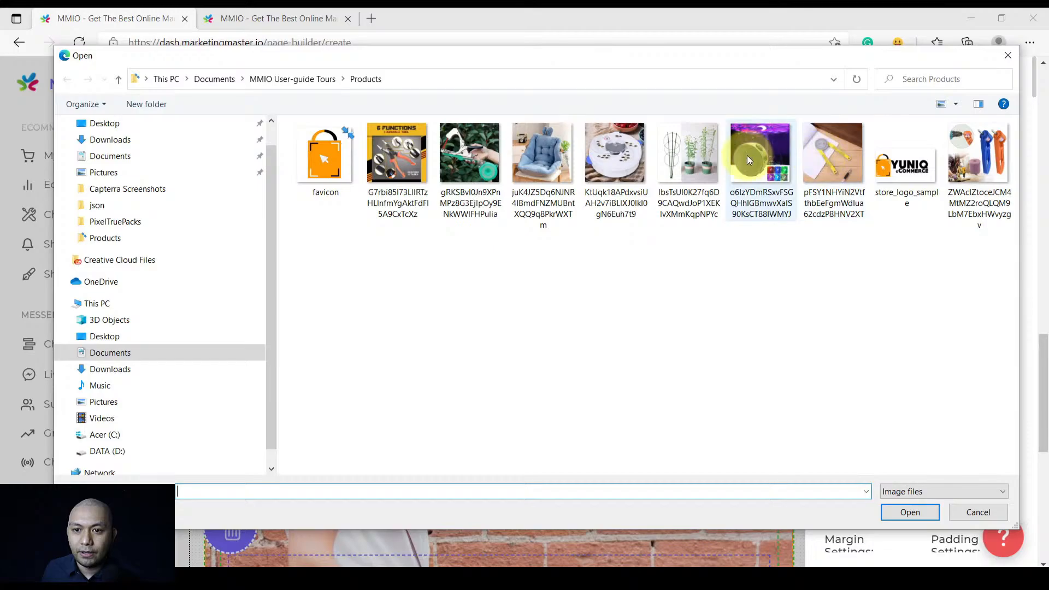
double_click(688, 153)
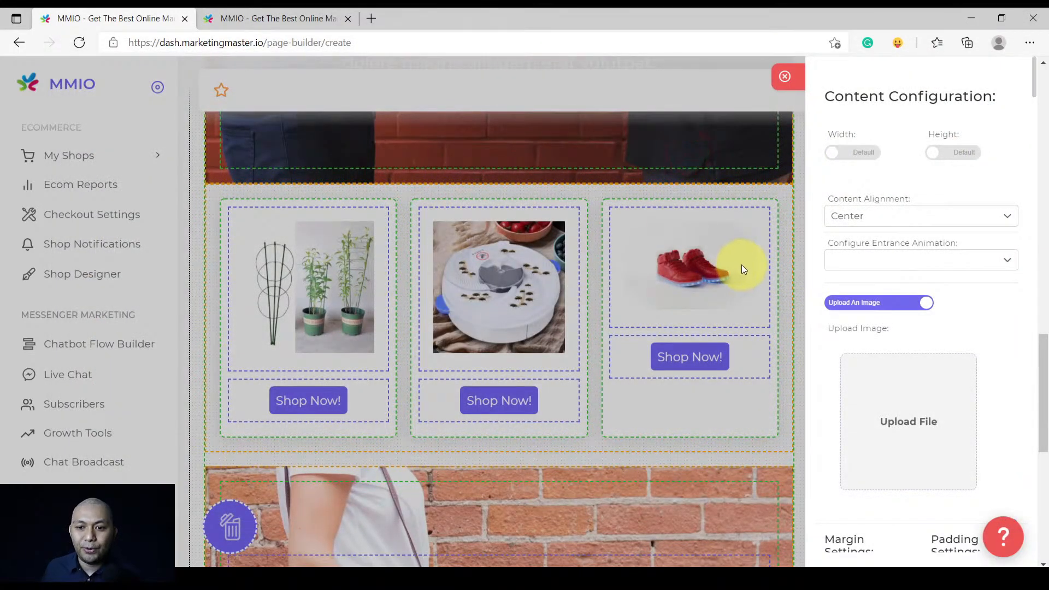
left_click(787, 76)
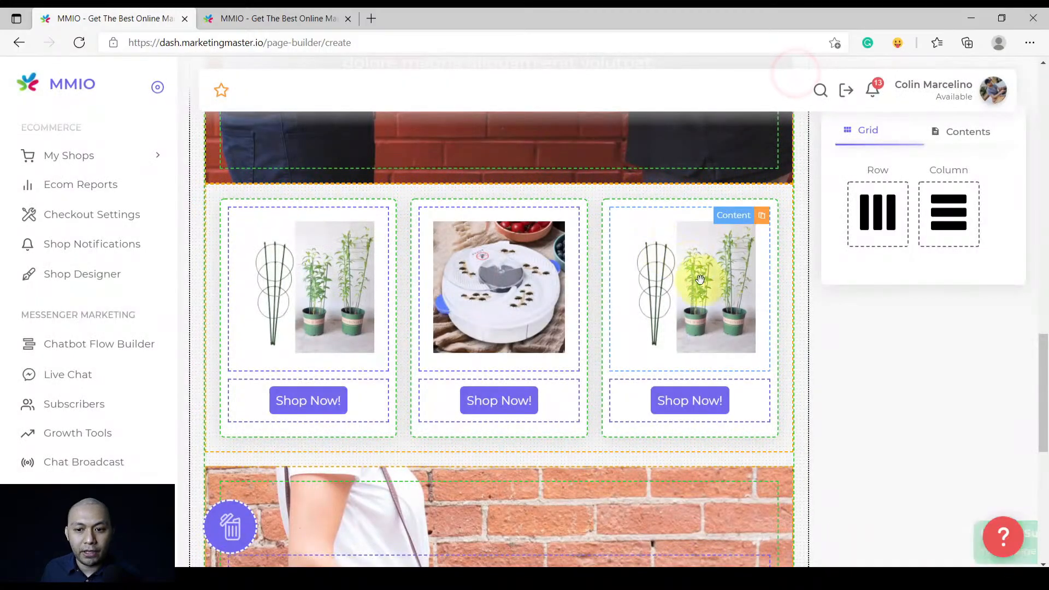
left_click(742, 243)
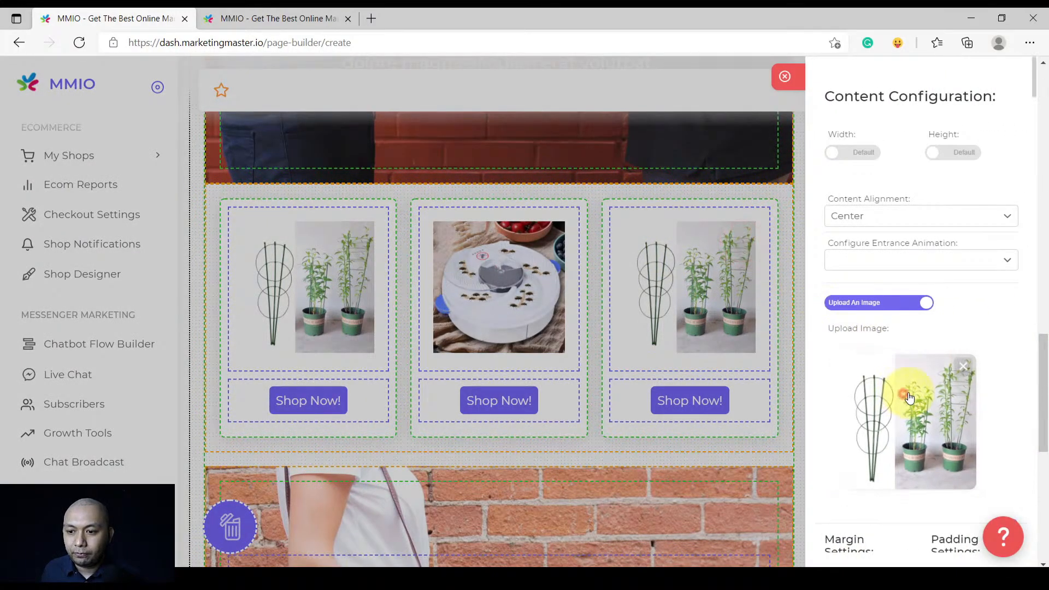
left_click(885, 394)
left_click(919, 373)
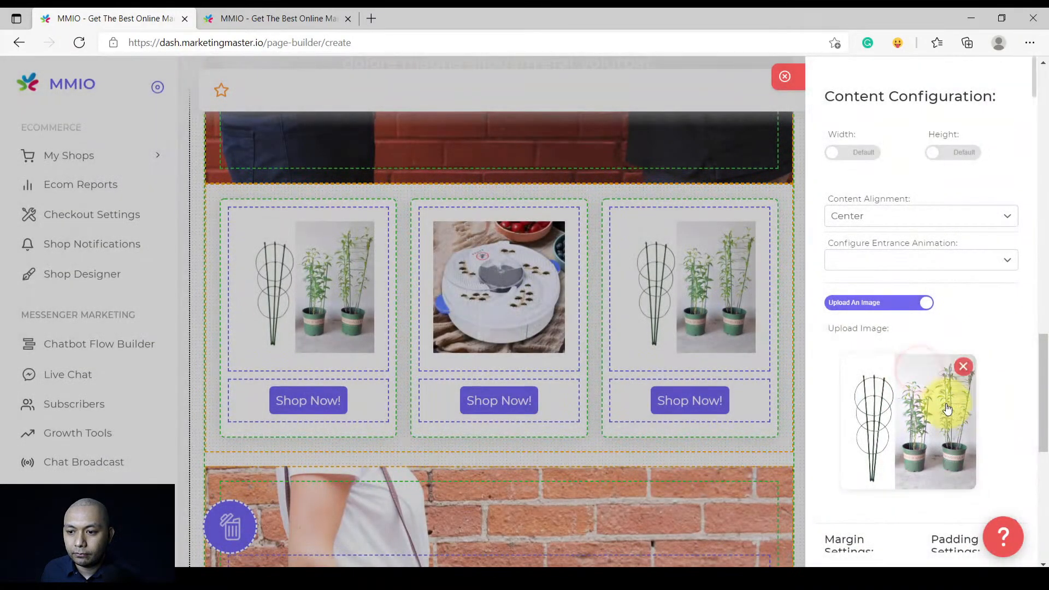
left_click(963, 360)
left_click(928, 403)
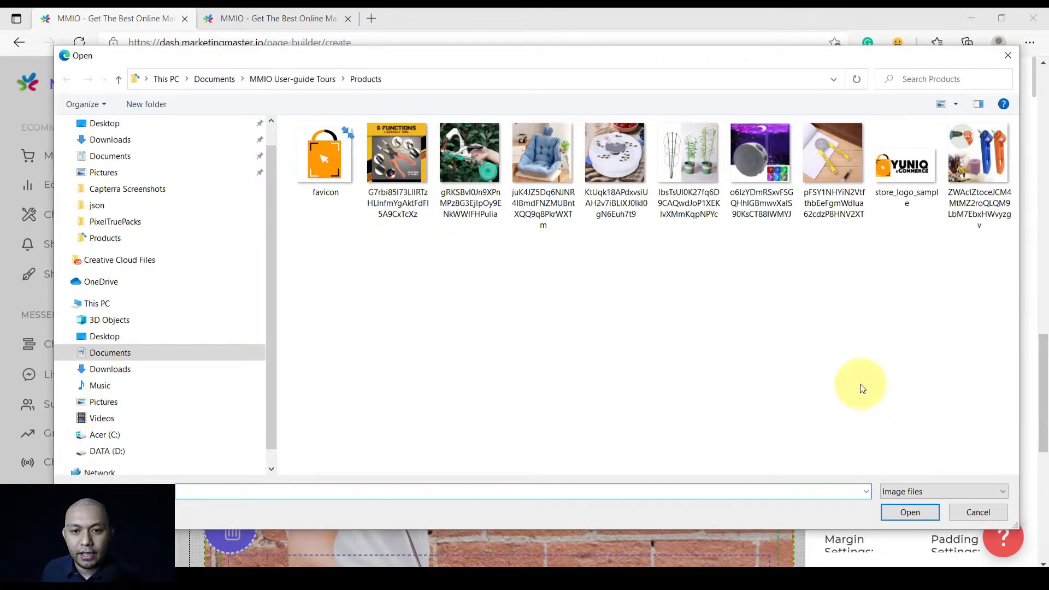
double_click(473, 147)
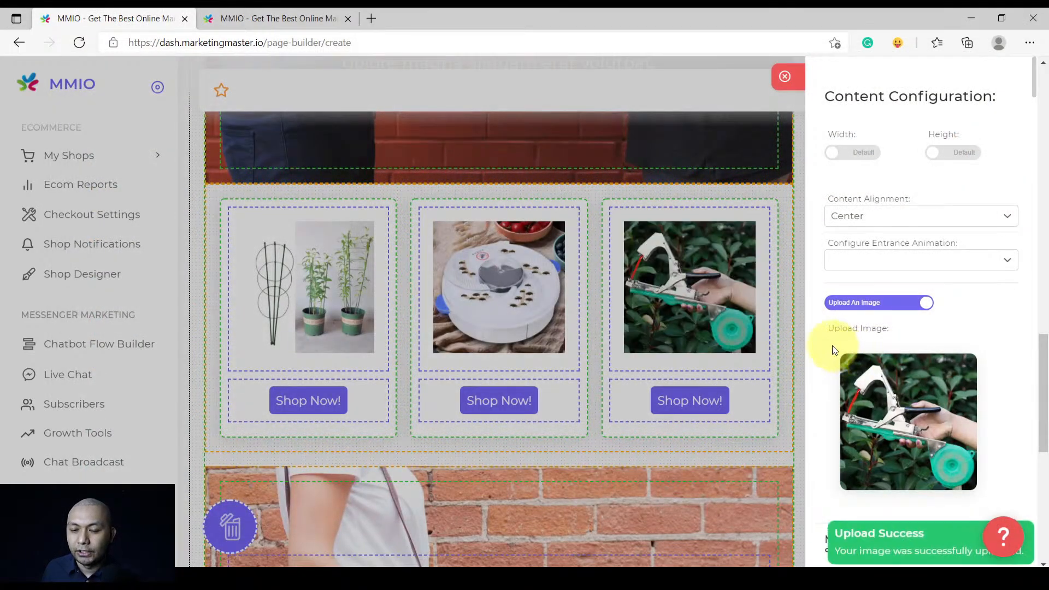
left_click(800, 82)
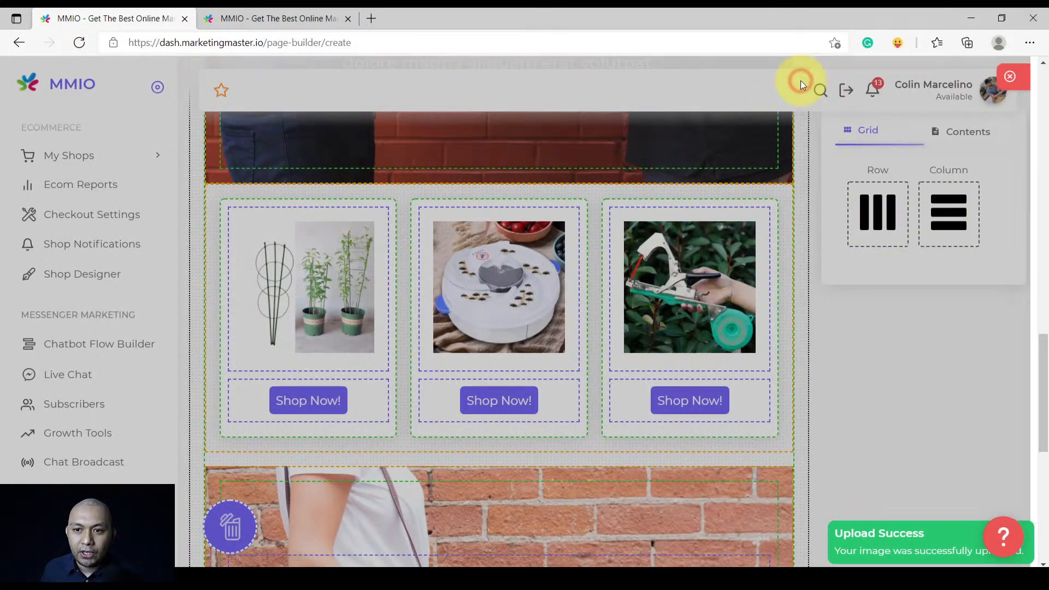
scroll(597, 336, "up", 1)
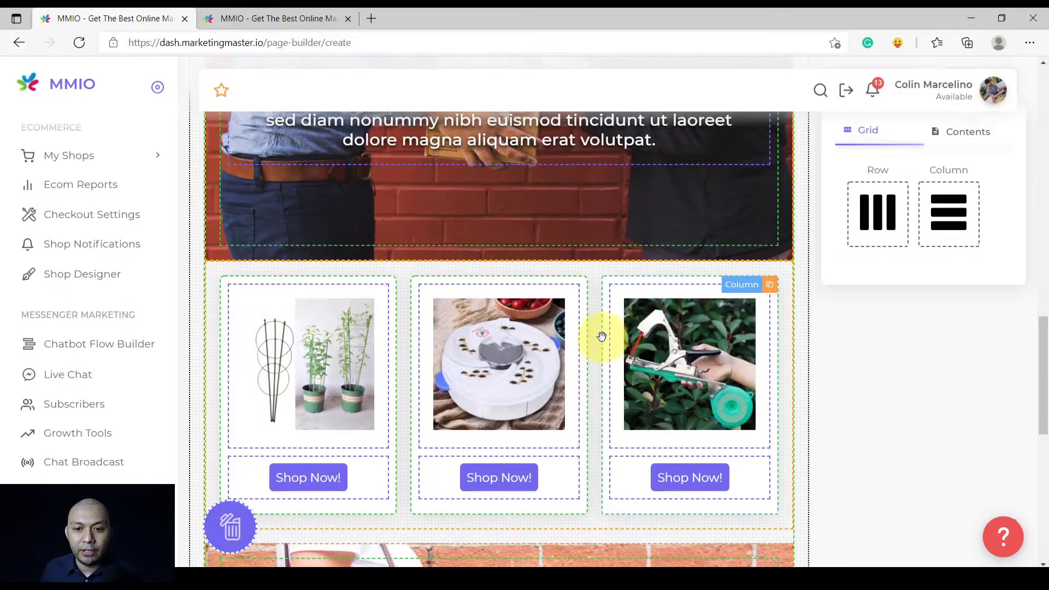
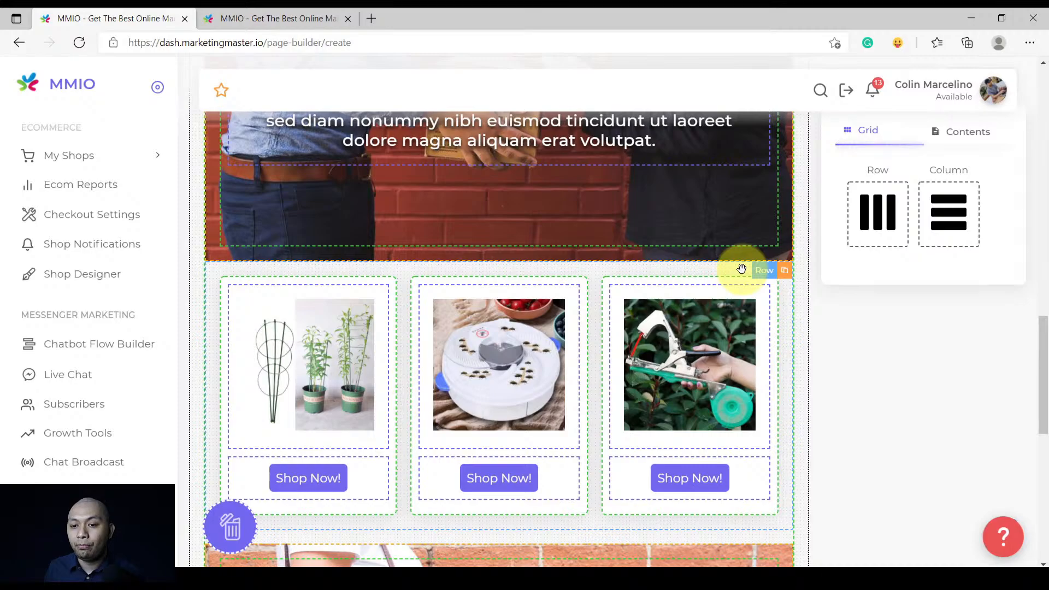
Set the product row's Desktop/Laptop arrangement to 3 items side by side
left_click(741, 268)
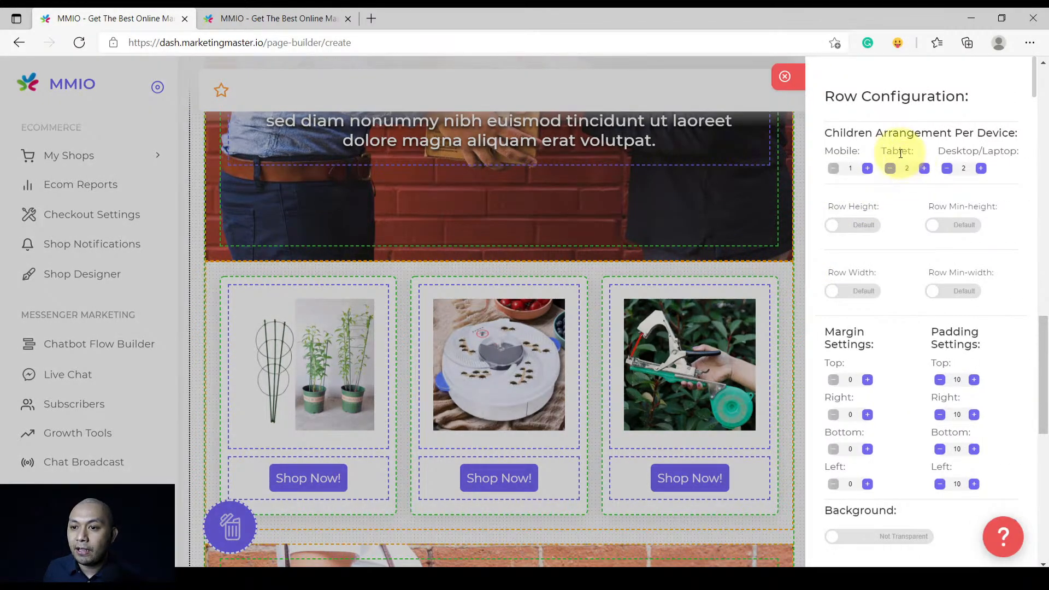
double_click(827, 132)
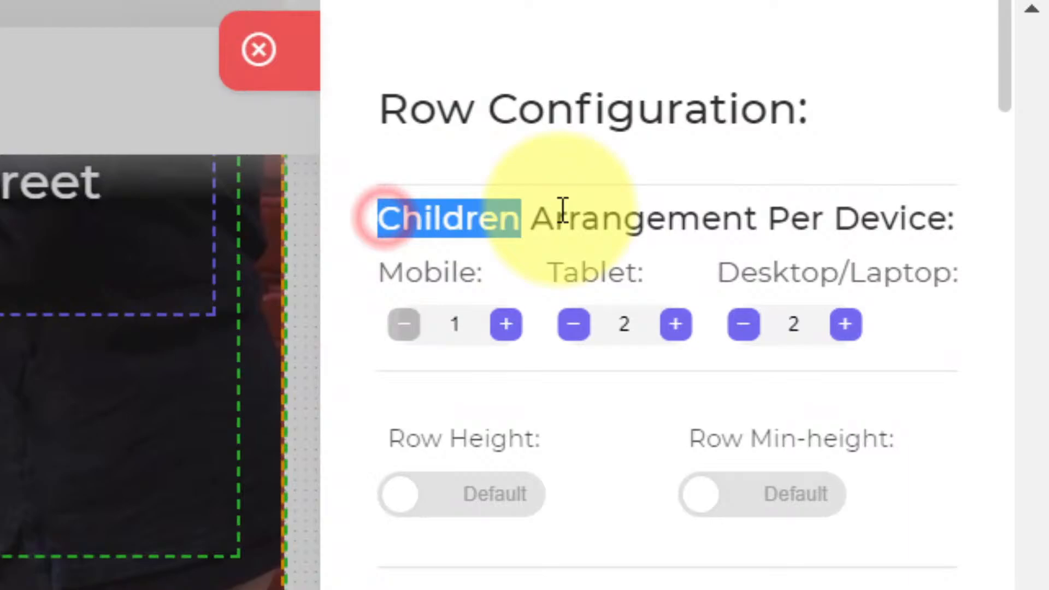
mouse_move(563, 209)
left_mouse_down()
mouse_move(954, 216)
mouse_move(962, 246)
left_mouse_up()
left_click(963, 258)
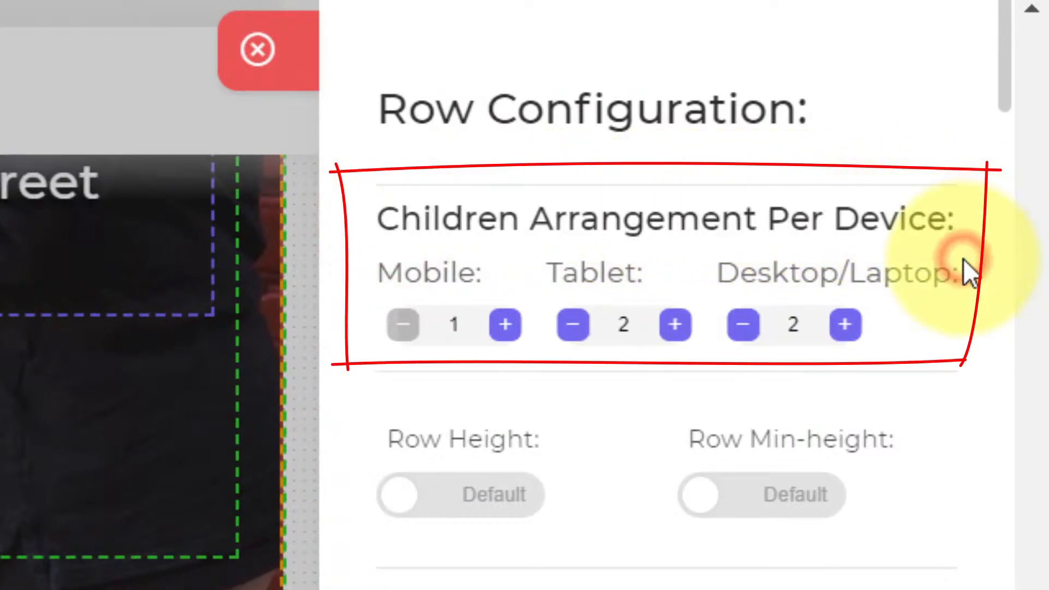
left_click(848, 326)
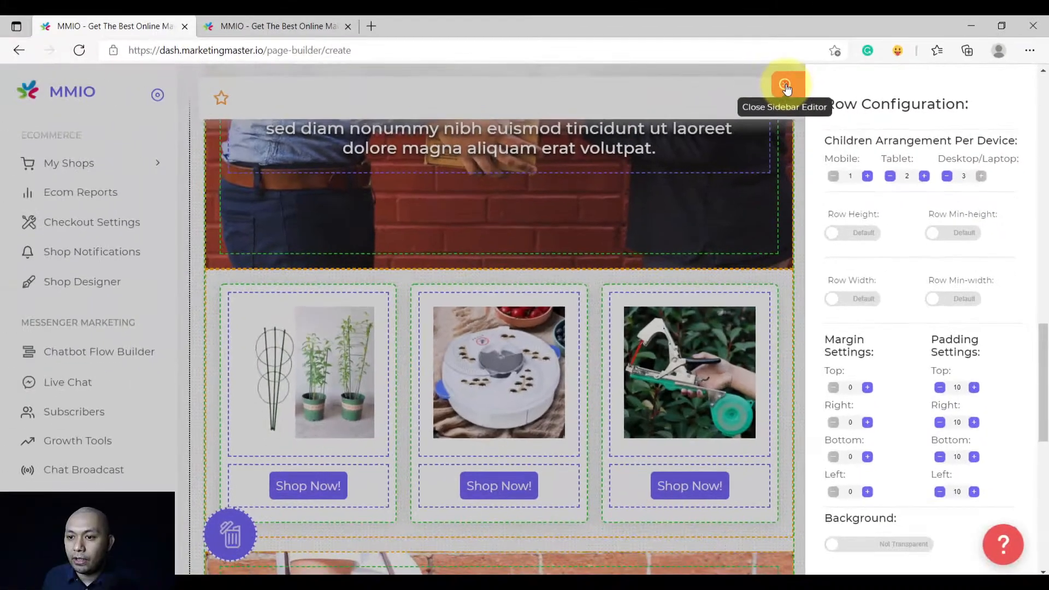
left_click(744, 85)
scroll(514, 383, "down", 2)
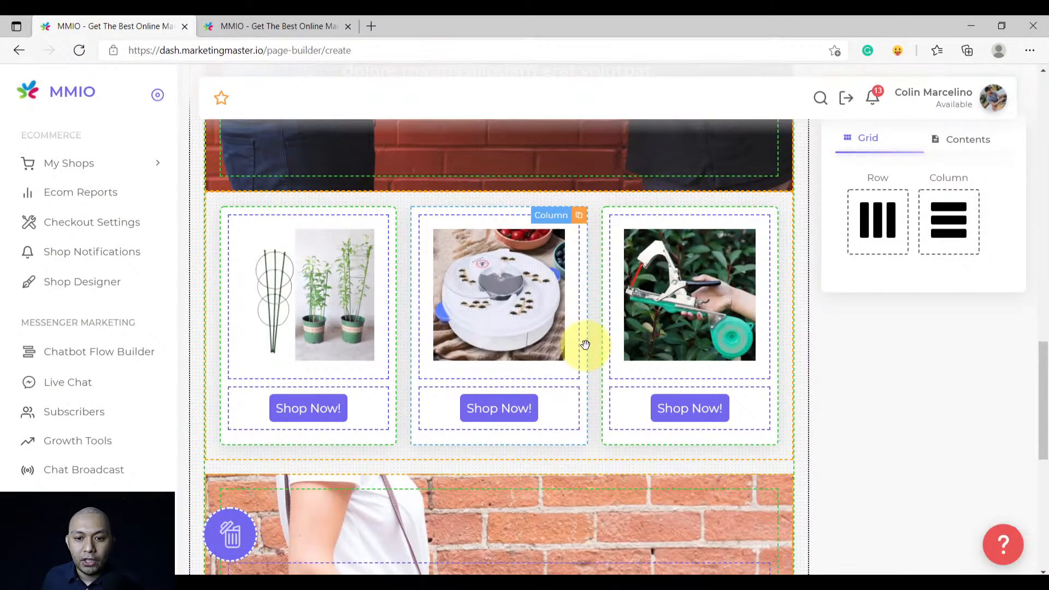
scroll(585, 344, "down", 4)
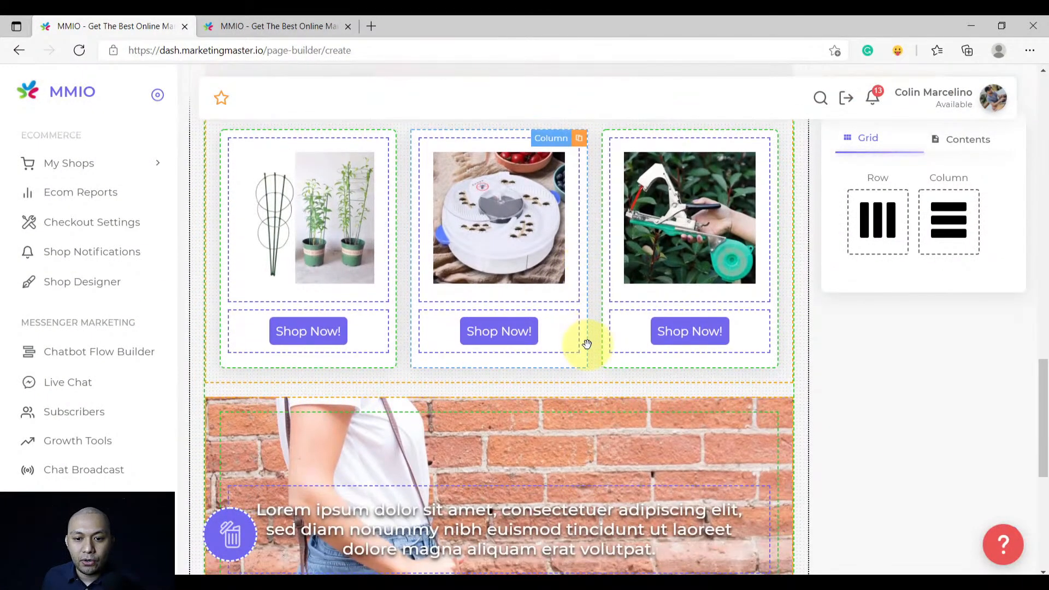
scroll(586, 344, "up", 4)
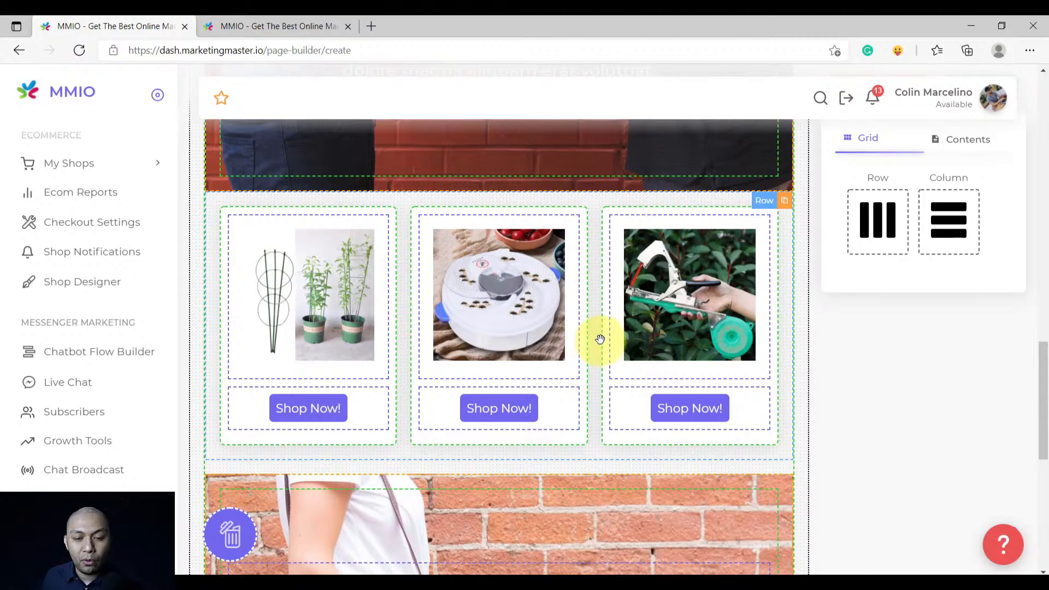
scroll(601, 339, "up", 10)
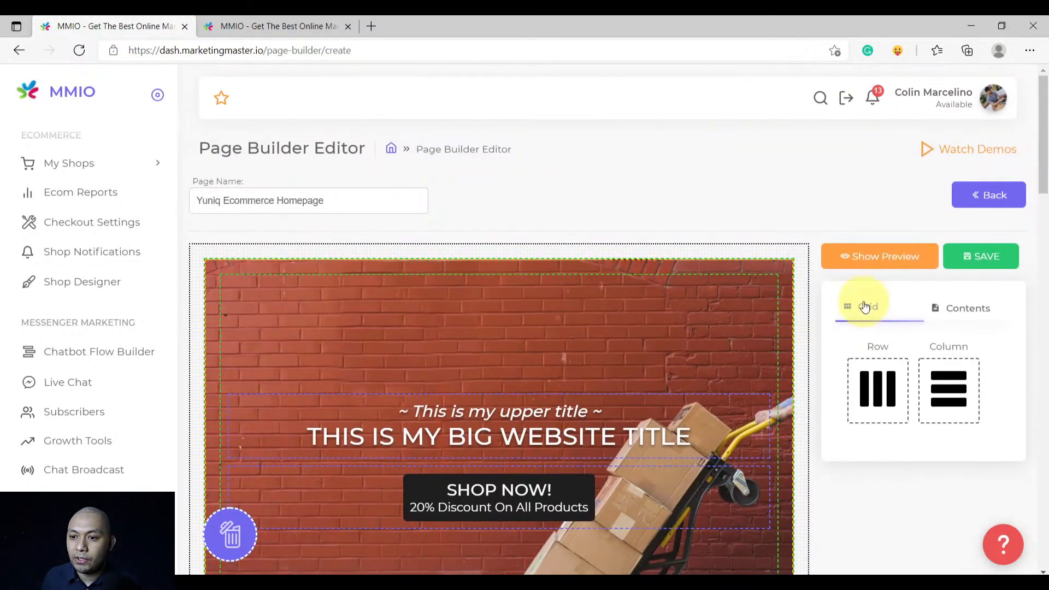
Preview the homepage on mobile and scroll through it
left_click(876, 258)
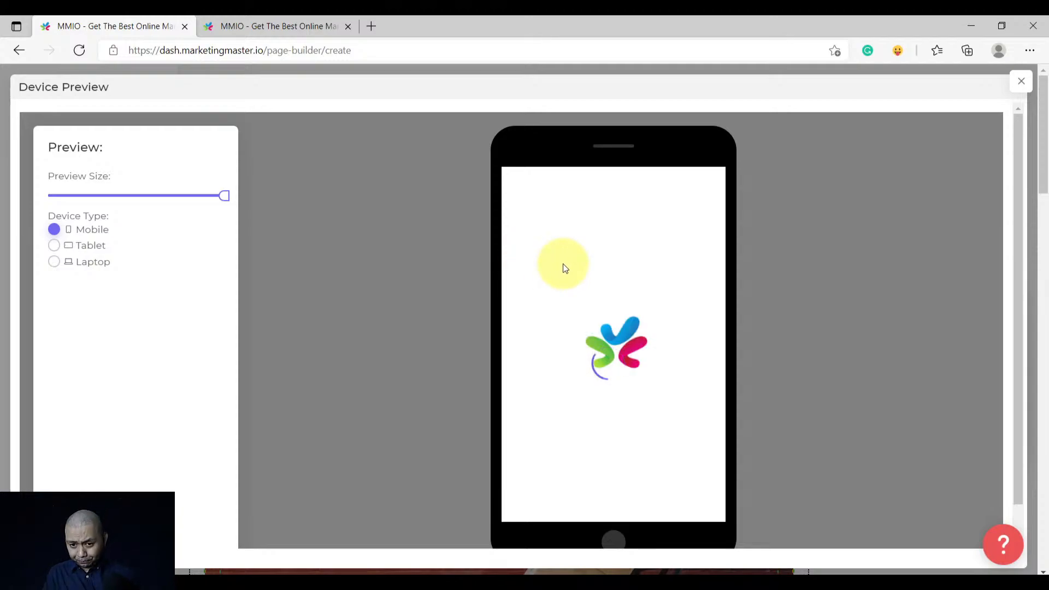
scroll(579, 284, "down", 6)
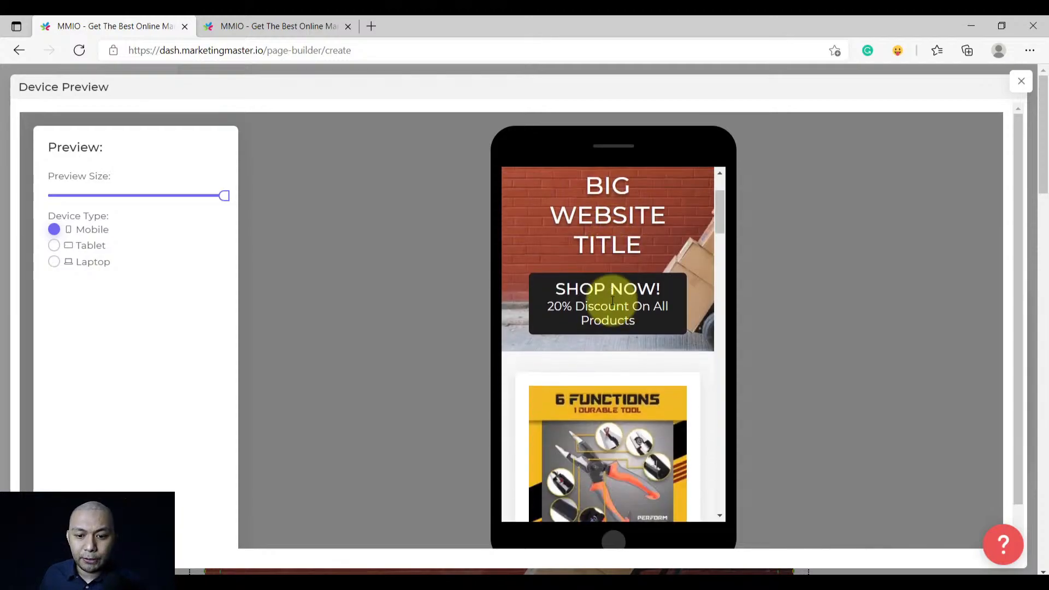
scroll(637, 325, "down", 15)
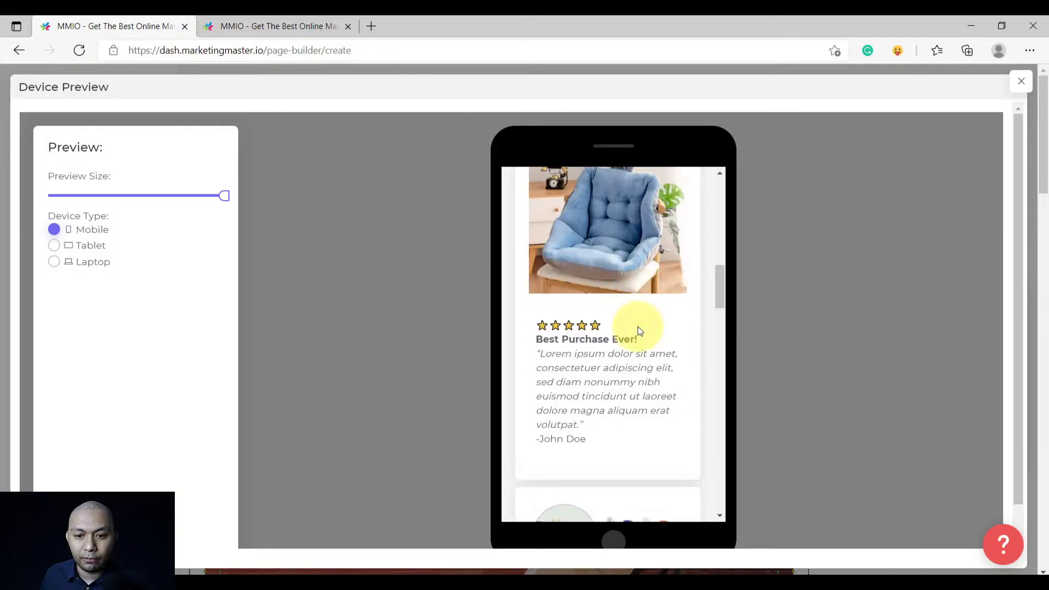
scroll(639, 327, "down", 12)
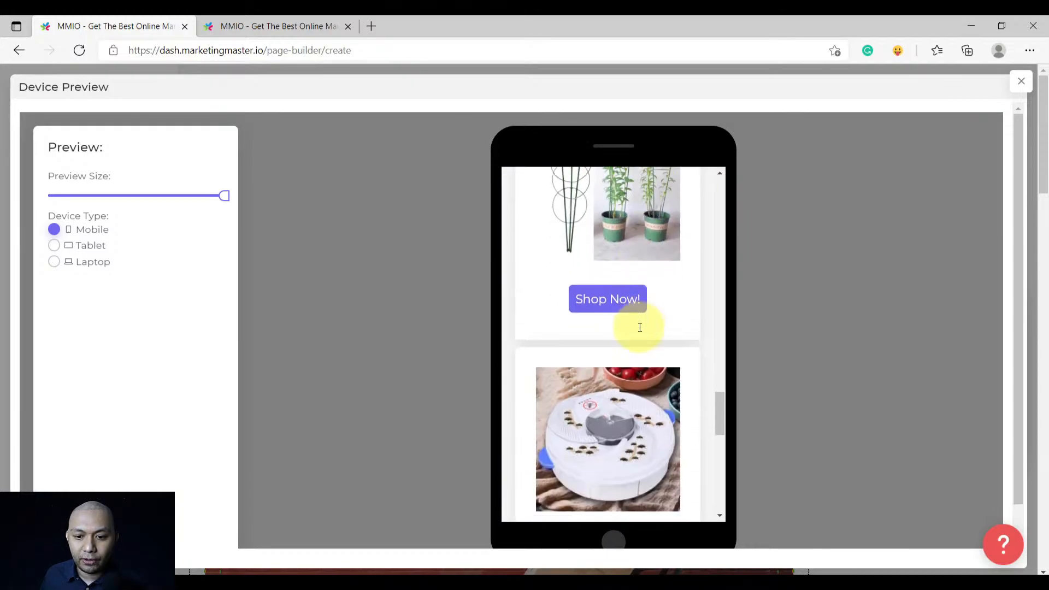
scroll(641, 328, "up", 15)
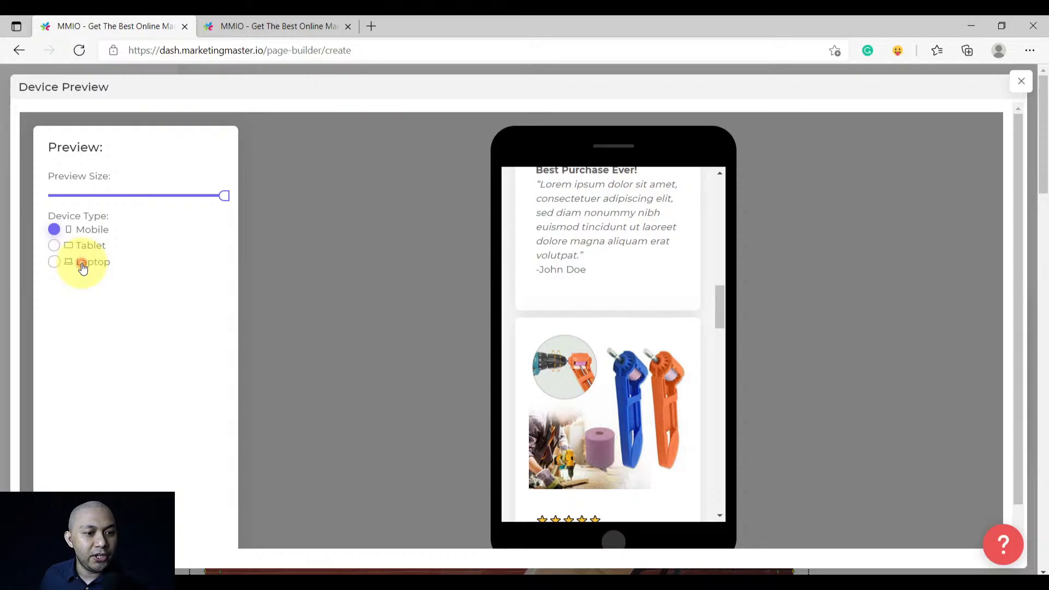
Check the laptop preview, which shows three products across
left_click(82, 266)
scroll(654, 307, "up", 5)
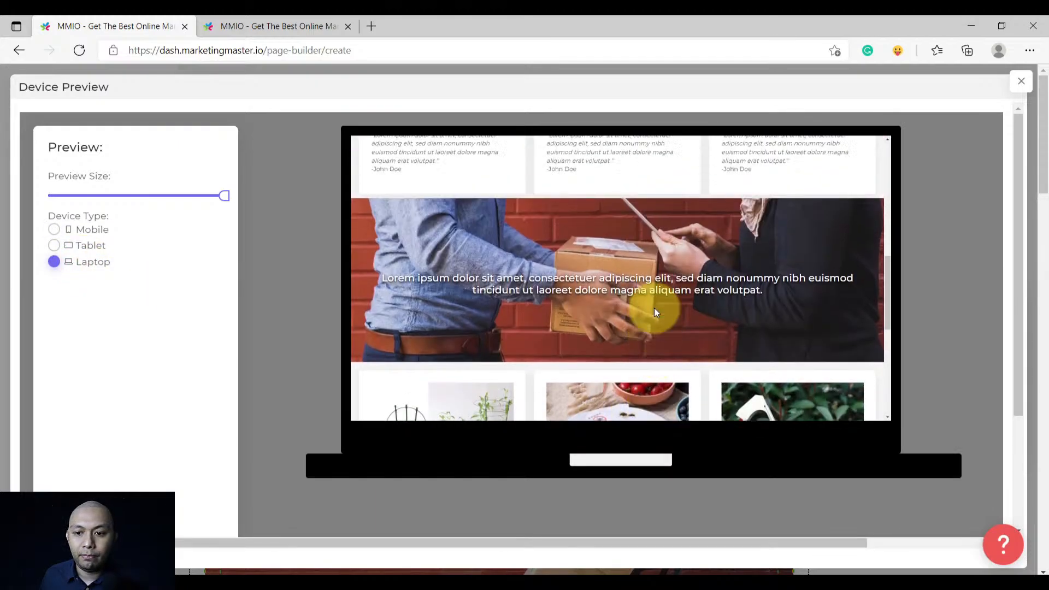
scroll(681, 283, "down", 5)
scroll(686, 313, "down", 3)
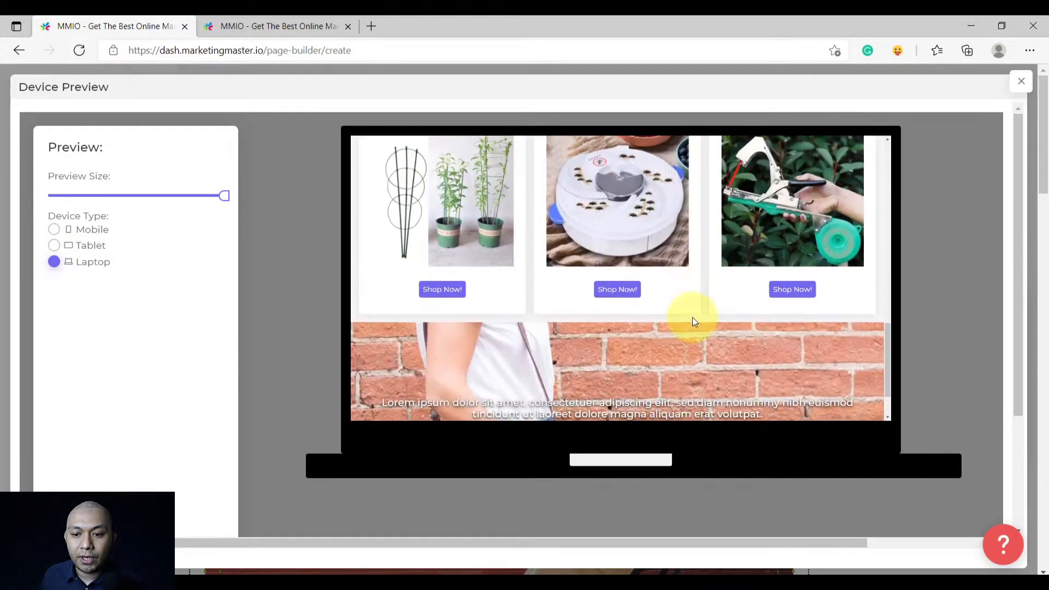
scroll(708, 321, "up", 2)
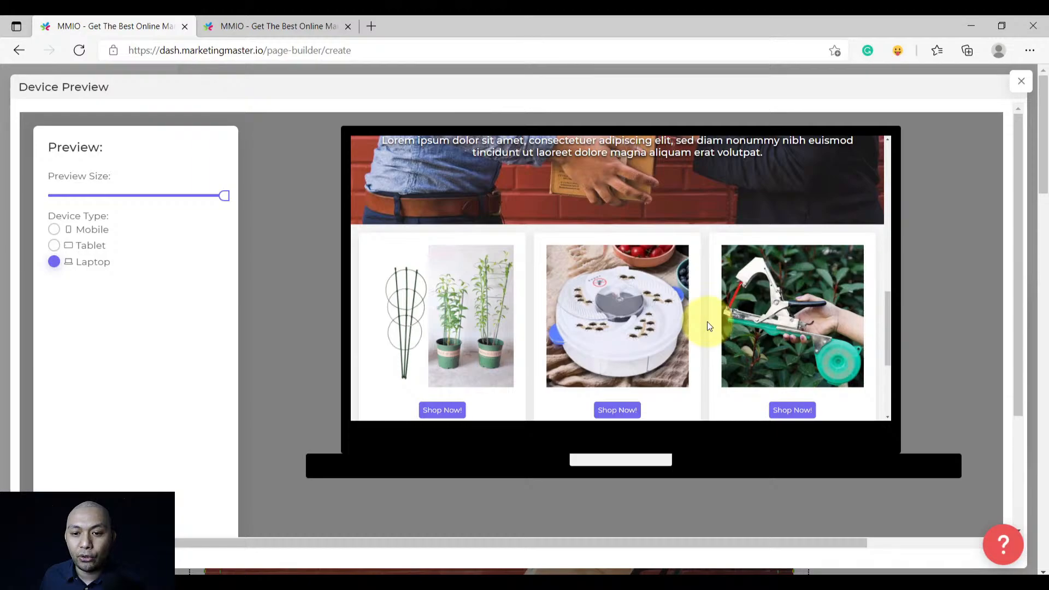
scroll(708, 321, "up", 5)
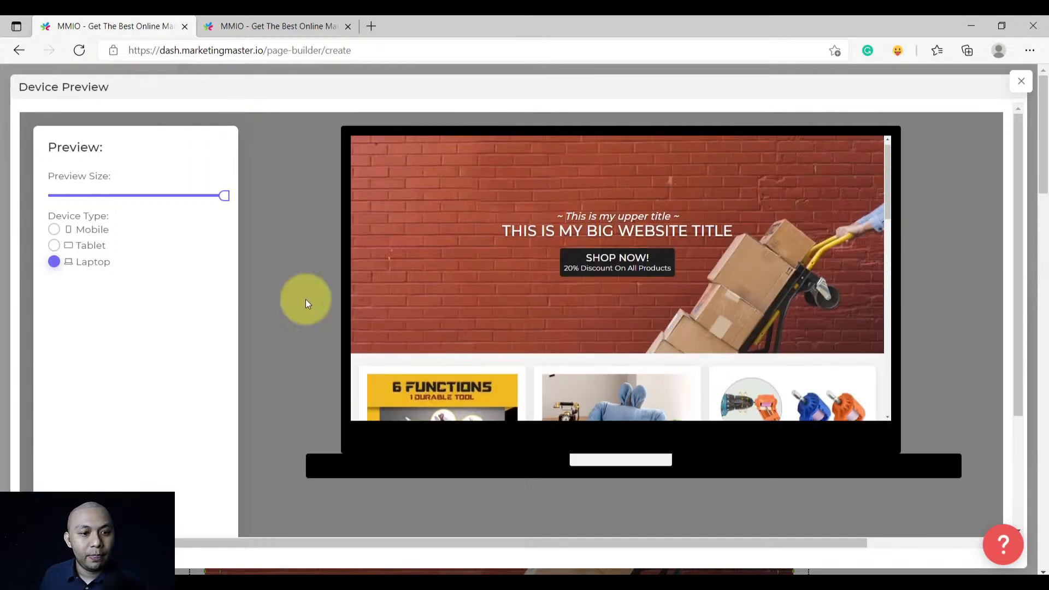
Check the tablet preview with two products per row, then exit the preview
left_click(97, 250)
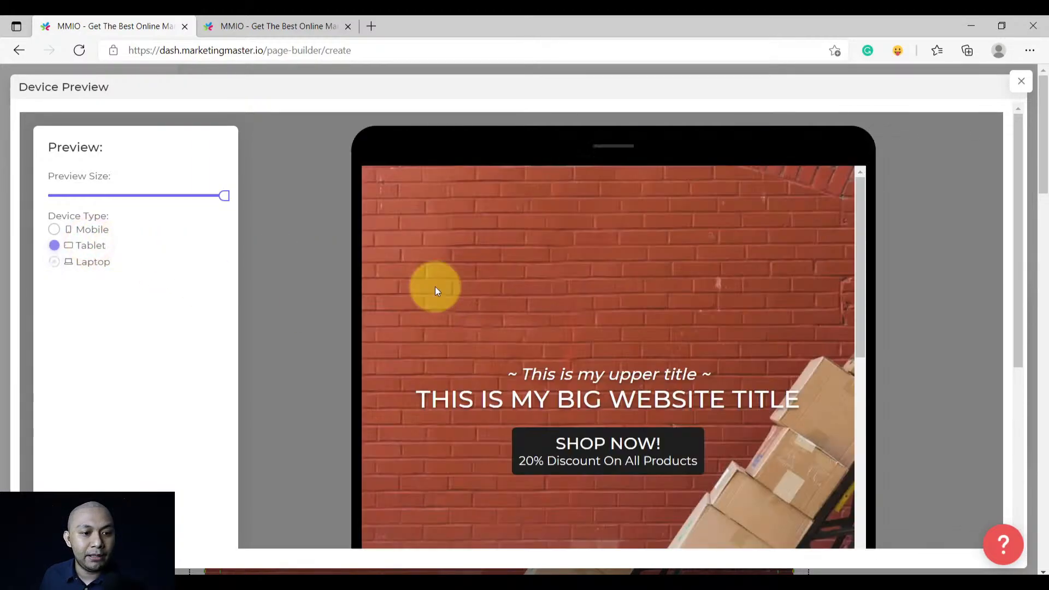
scroll(573, 274, "down", 10)
scroll(625, 317, "down", 5)
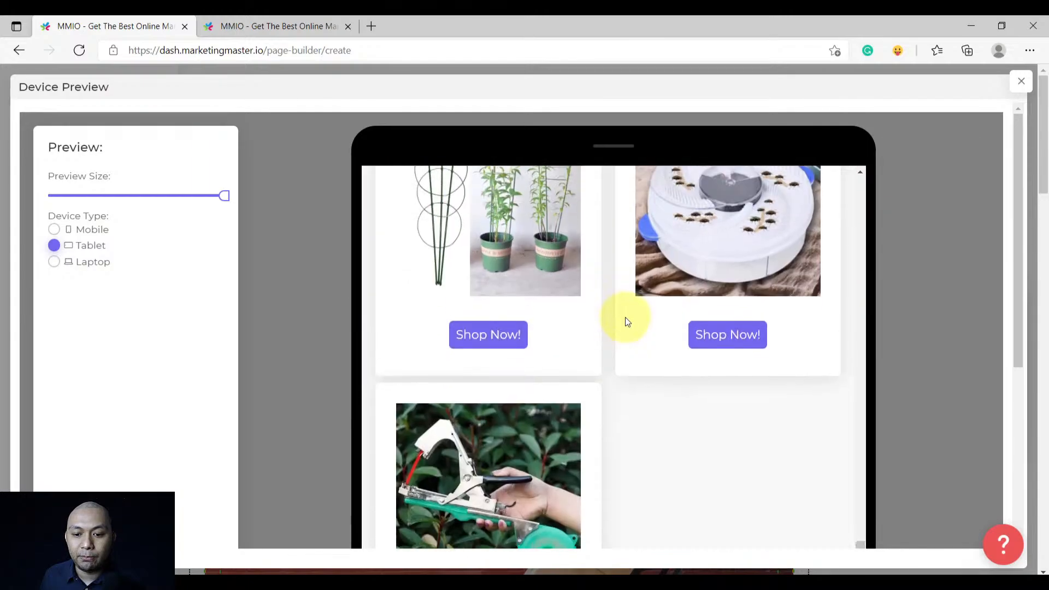
scroll(612, 346, "down", 1)
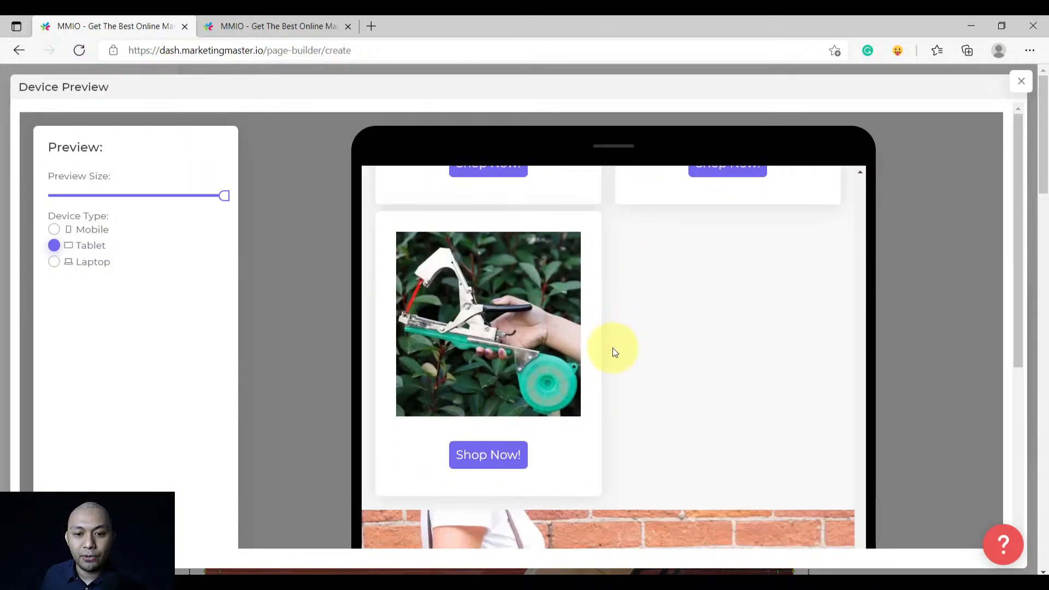
scroll(619, 440, "down", 6)
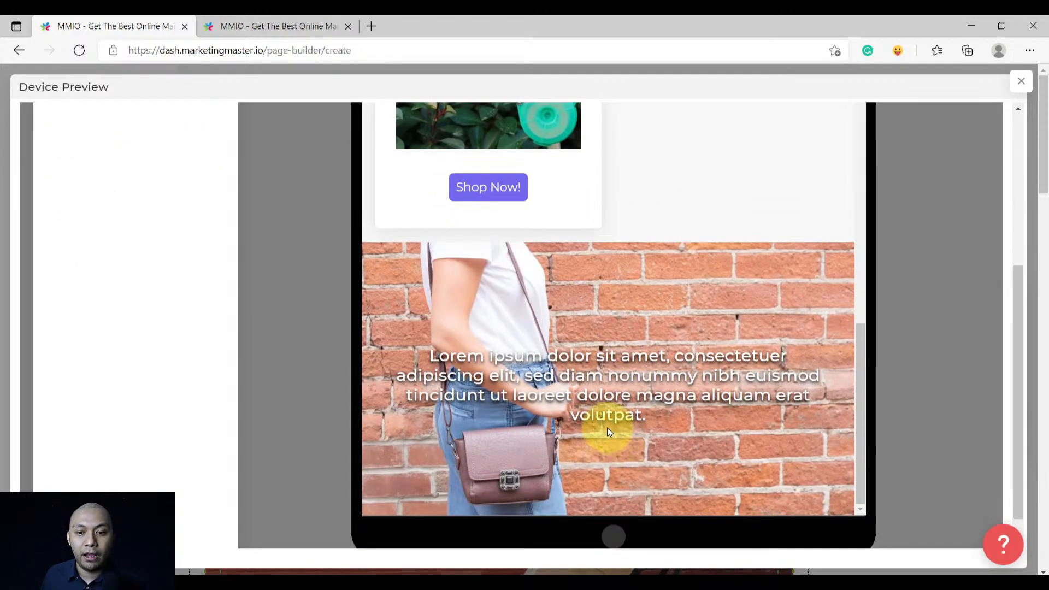
scroll(607, 427, "down", 5)
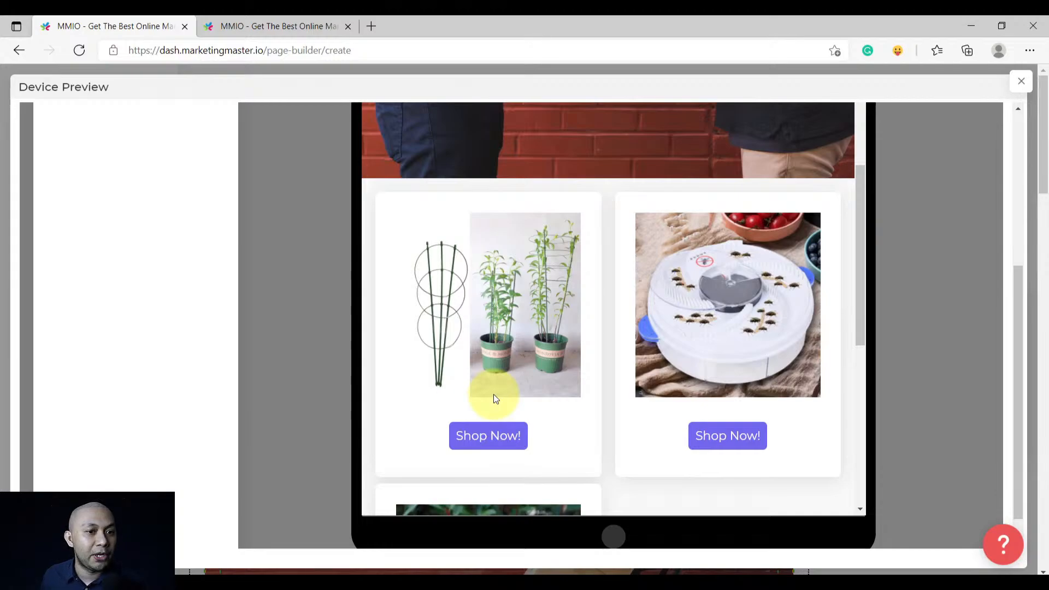
scroll(289, 382, "up", 5)
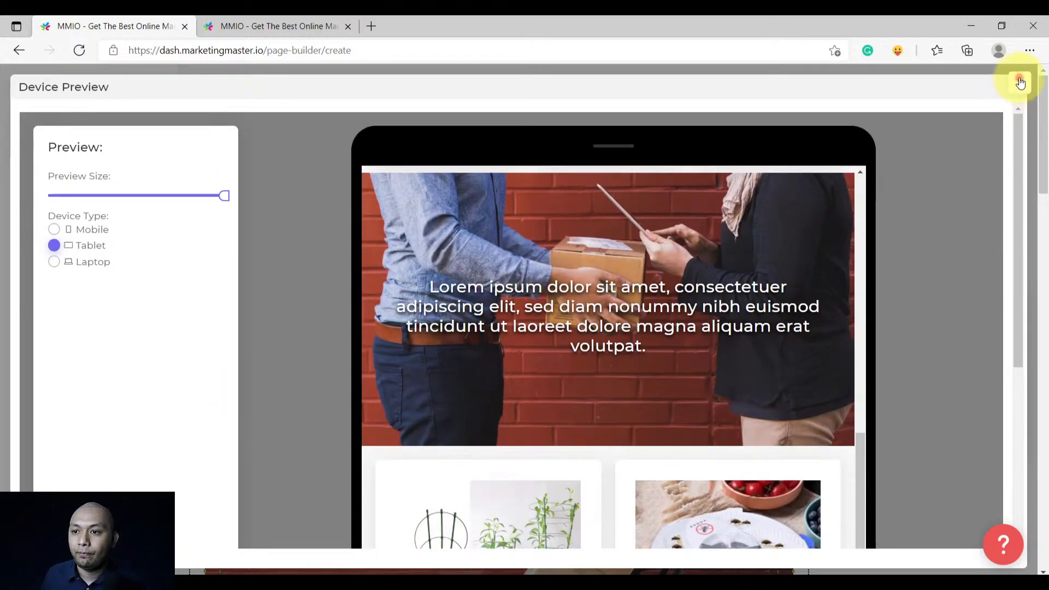
left_click(1020, 82)
Review the testimonials row's per-device arrangement settings
scroll(672, 341, "down", 8)
scroll(668, 344, "up", 3)
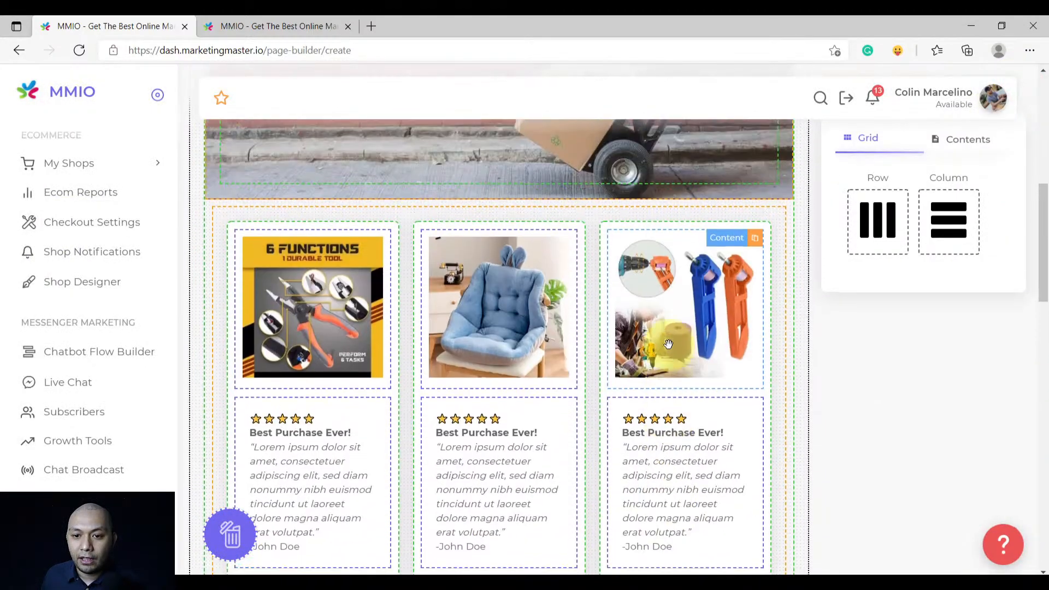
left_click(734, 220)
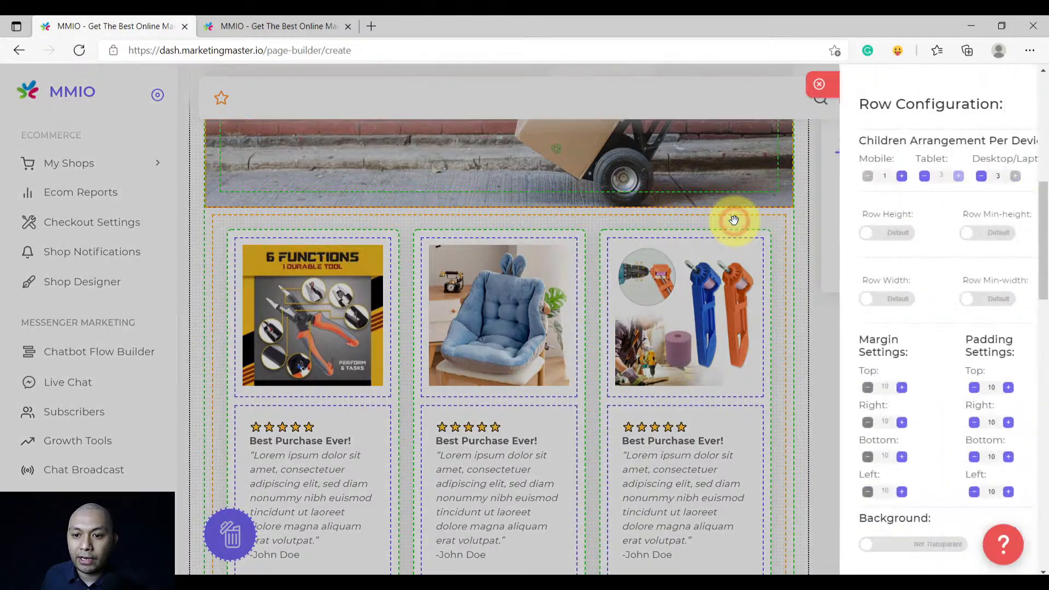
left_click_drag(828, 143, 965, 137)
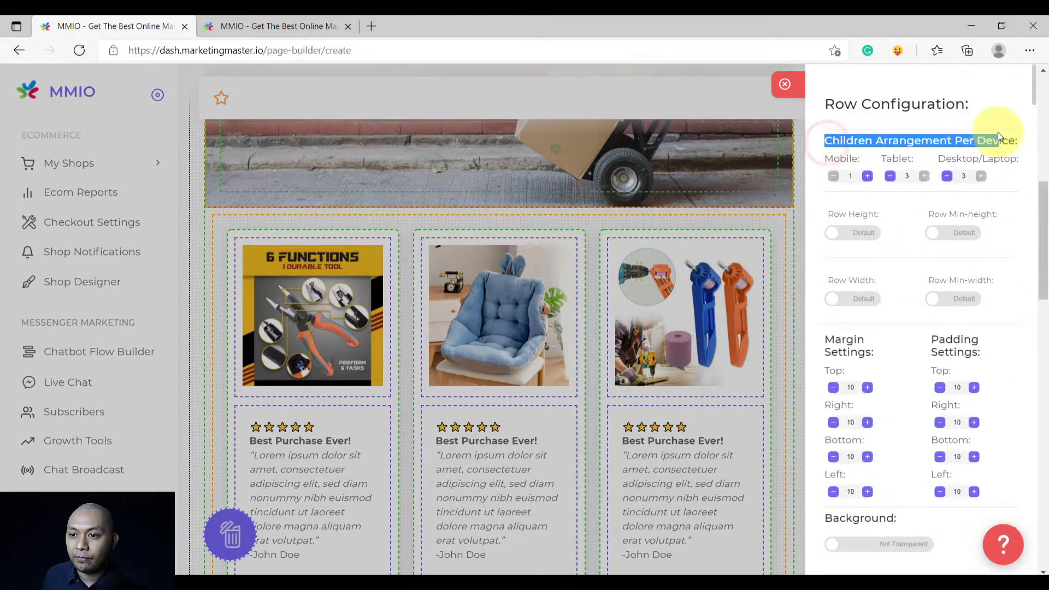
left_click(937, 142)
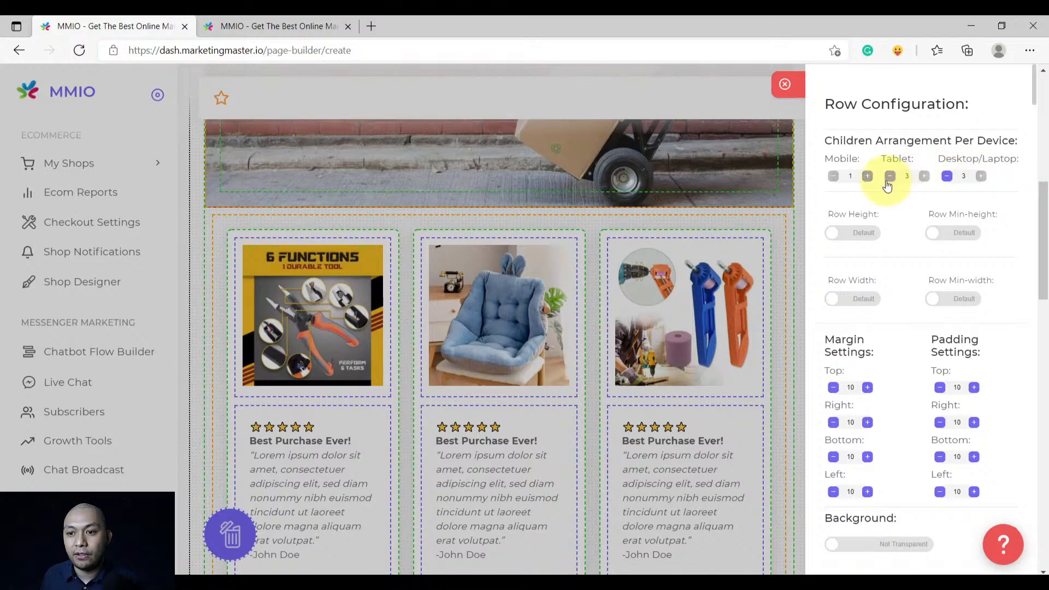
left_click(790, 83)
Recheck the product row, then save the homepage and return to the Page Builder Dashboard
scroll(598, 323, "down", 6)
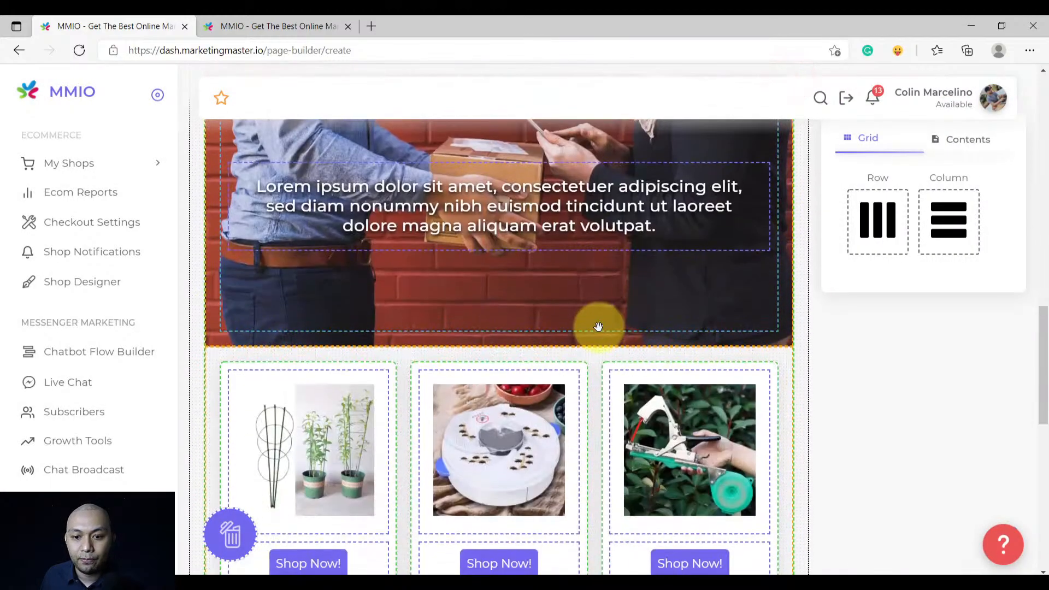
left_click(597, 282)
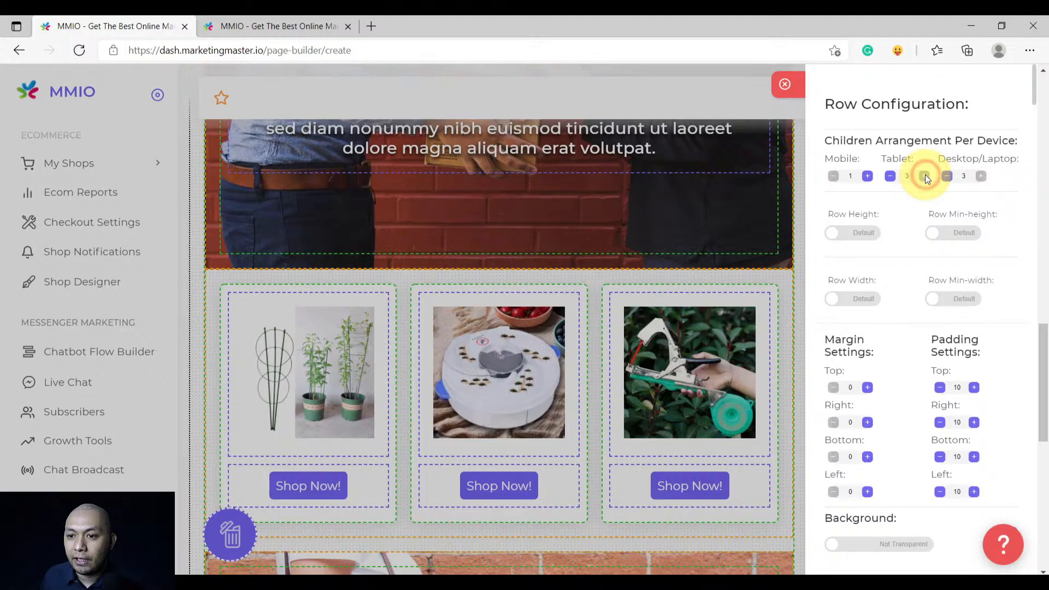
left_click(785, 83)
scroll(603, 344, "down", 6)
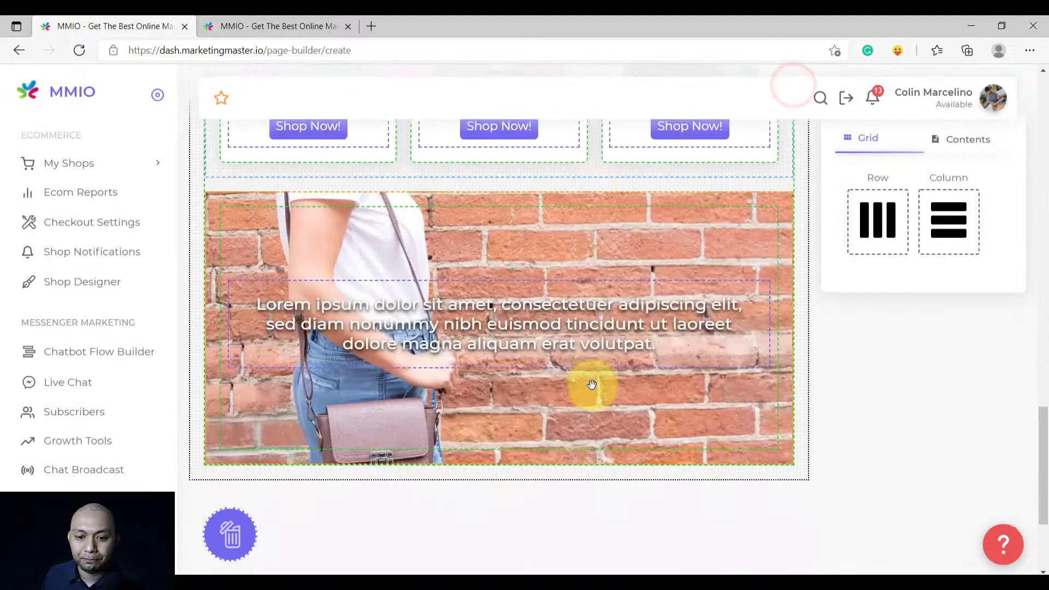
scroll(590, 383, "down", 3)
scroll(591, 391, "up", 15)
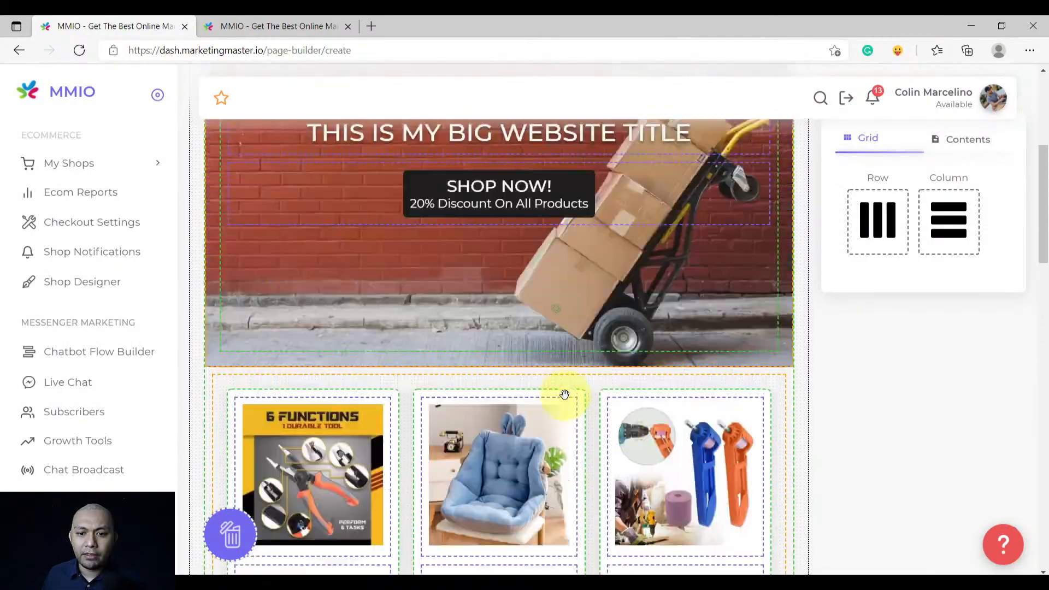
scroll(564, 394, "up", 5)
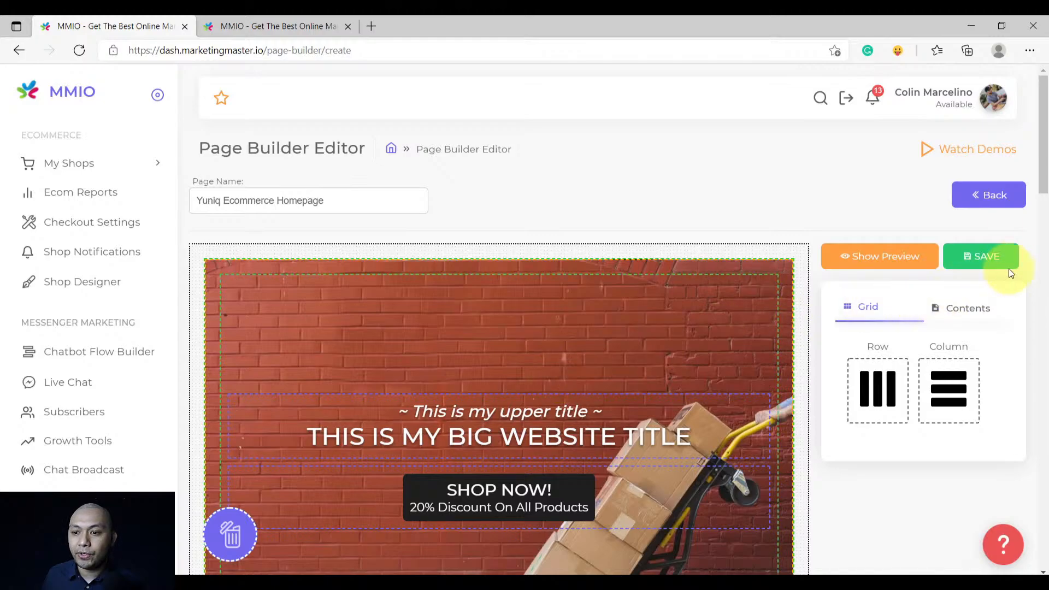
left_click(976, 256)
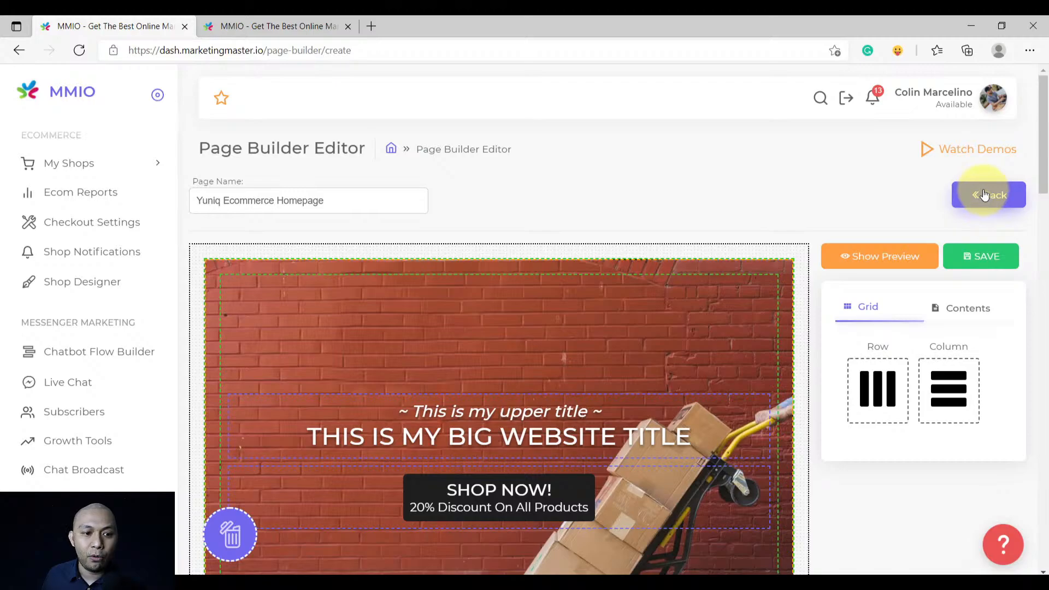
left_click(985, 195)
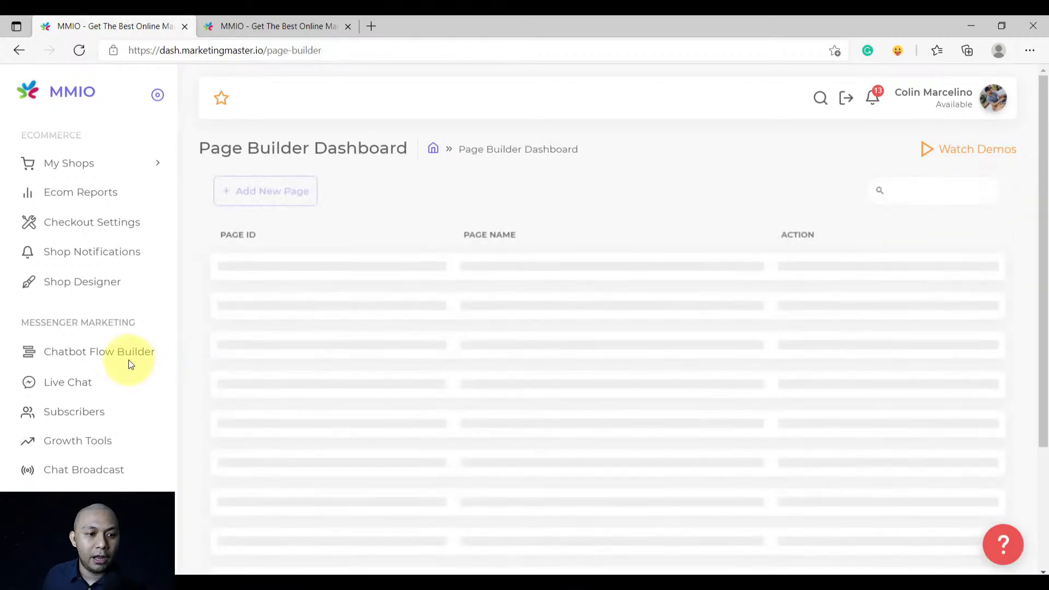
In Shop Designer, set the Shop Body to Yuniq Ecommerce Homepage
left_click(108, 290)
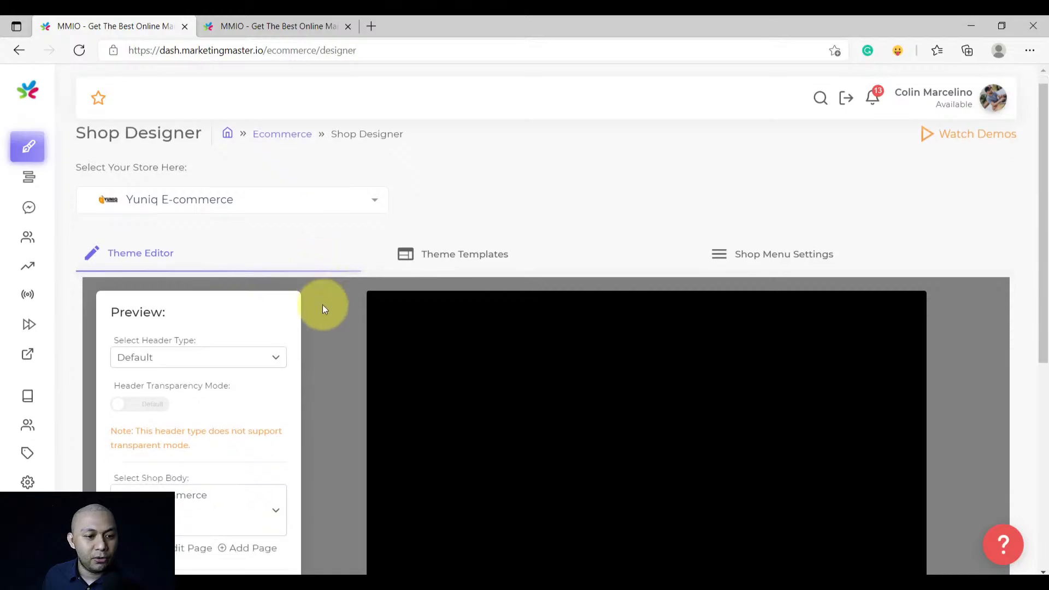
scroll(328, 301, "down", 4)
scroll(329, 298, "up", 3)
scroll(329, 295, "down", 1)
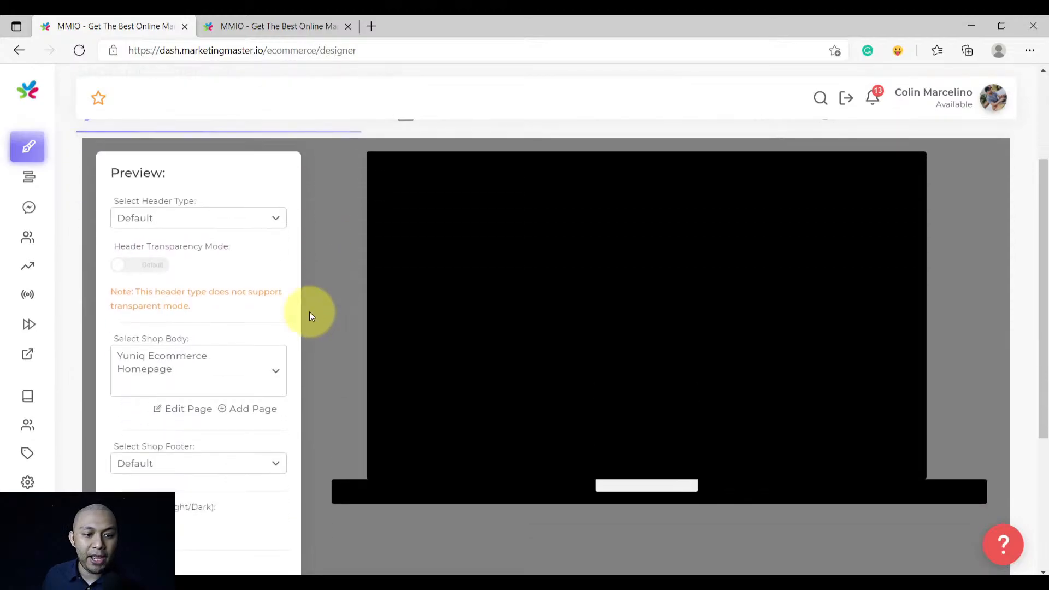
left_click(215, 364)
left_click(204, 382)
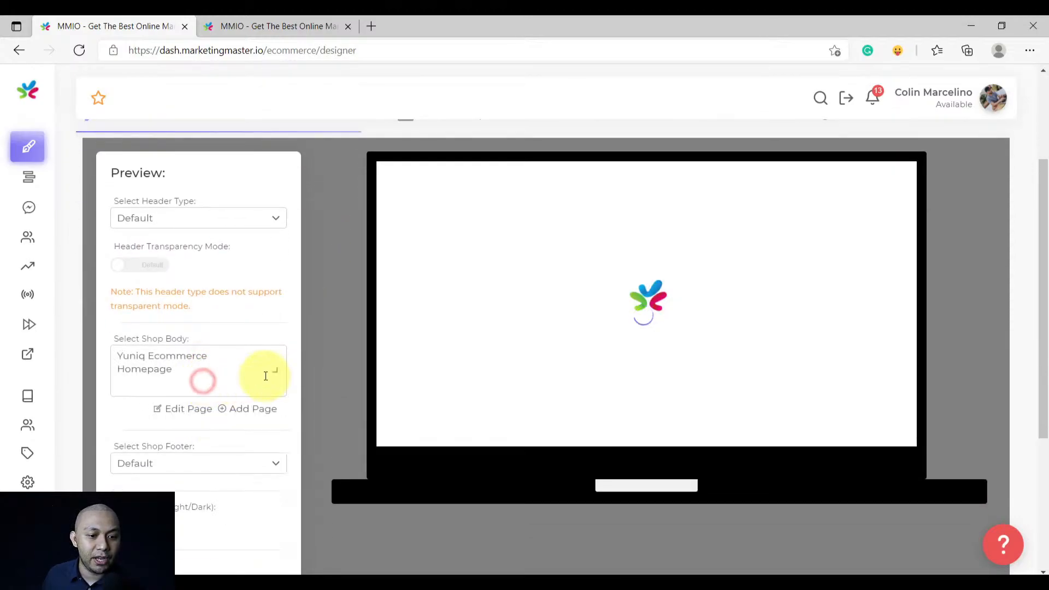
Set the Header Type to Genova after briefly trying Default
left_click_drag(213, 203, 119, 202)
left_click(192, 220)
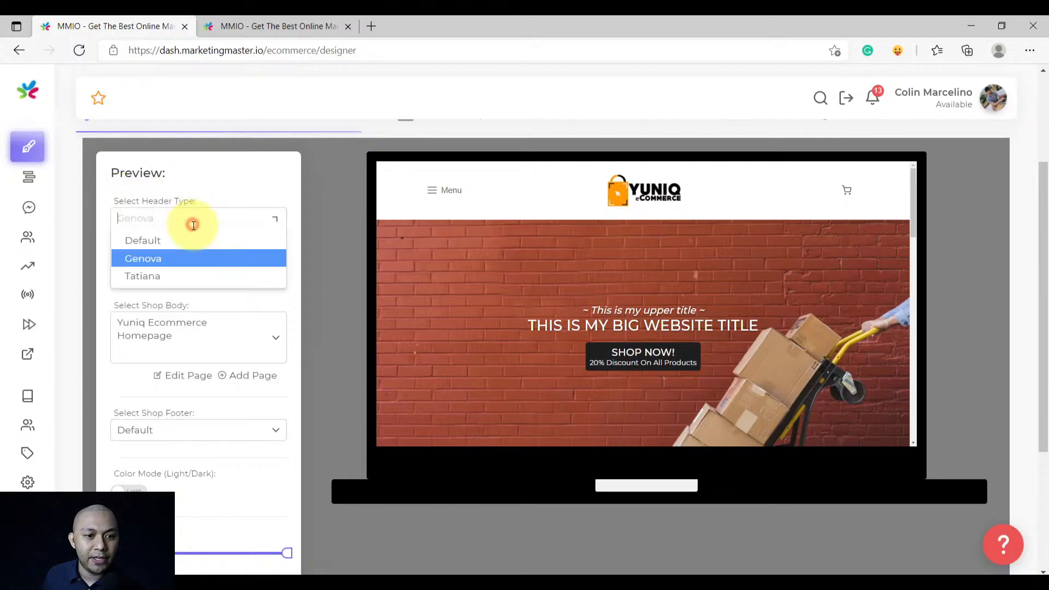
left_click(171, 239)
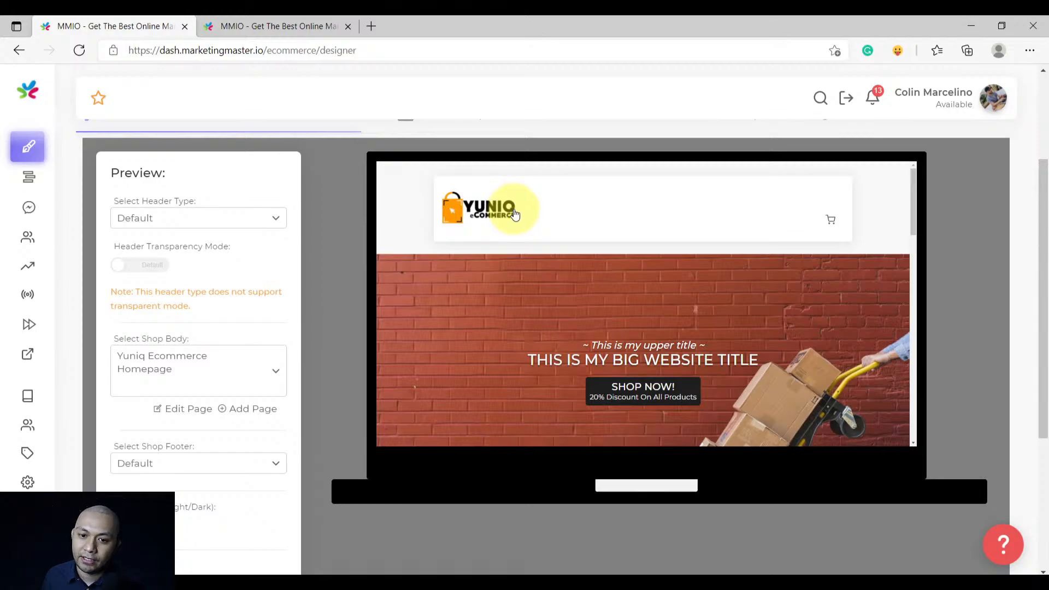
left_click(233, 220)
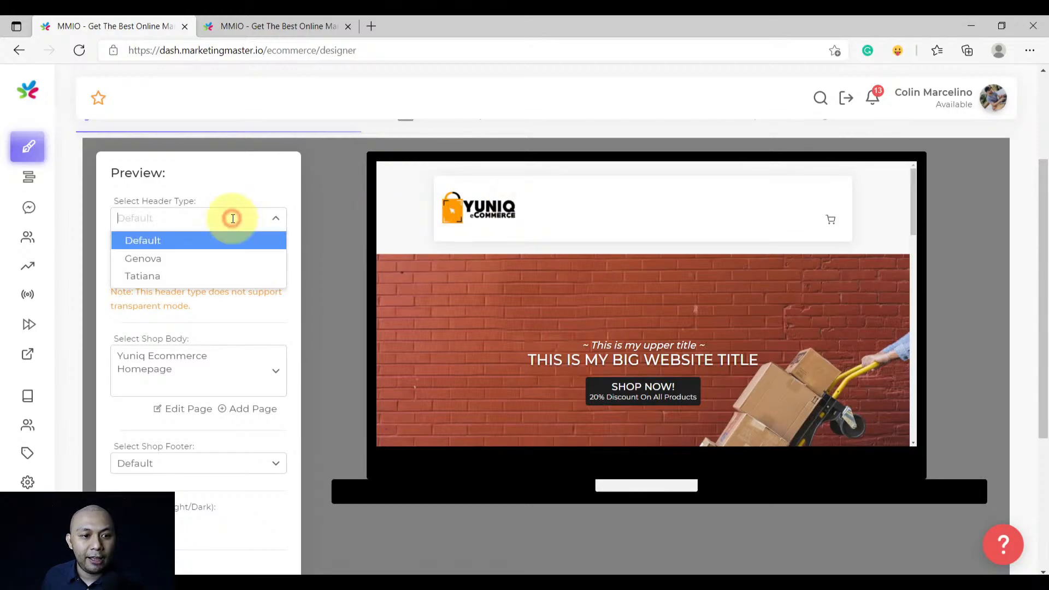
left_click(207, 264)
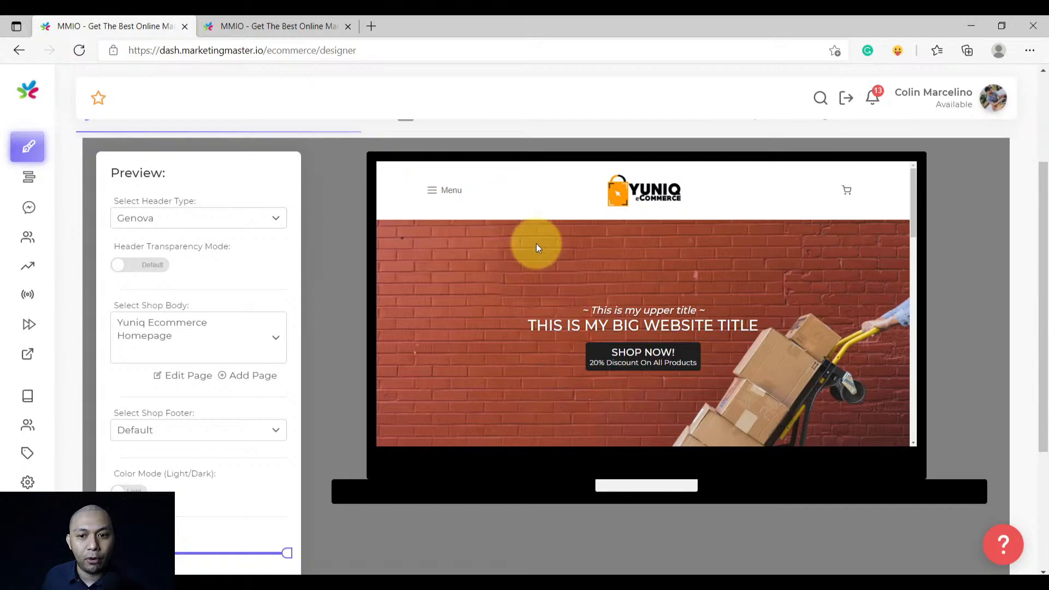
Save the shop homepage design
scroll(680, 322, "down", 10)
scroll(680, 322, "up", 10)
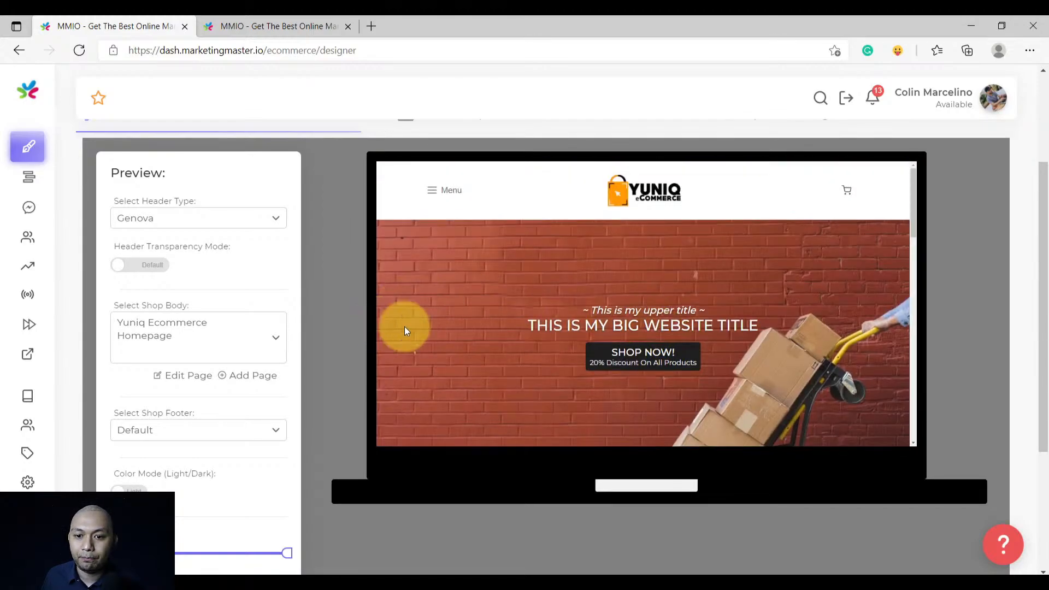
scroll(199, 356, "down", 4)
scroll(352, 382, "up", 5)
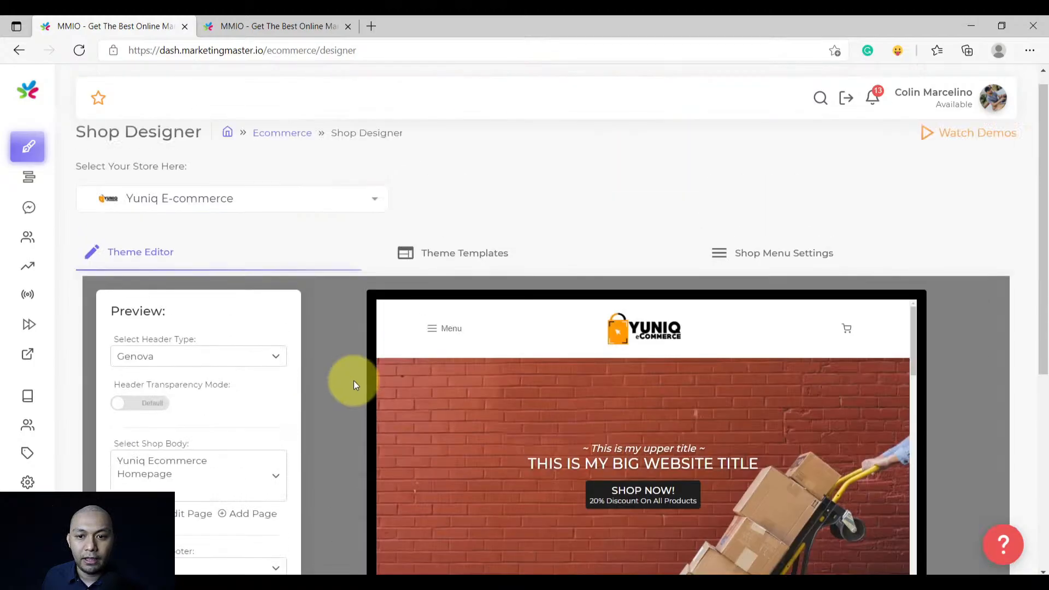
scroll(356, 385, "down", 1)
scroll(355, 385, "down", 4)
left_click(218, 470)
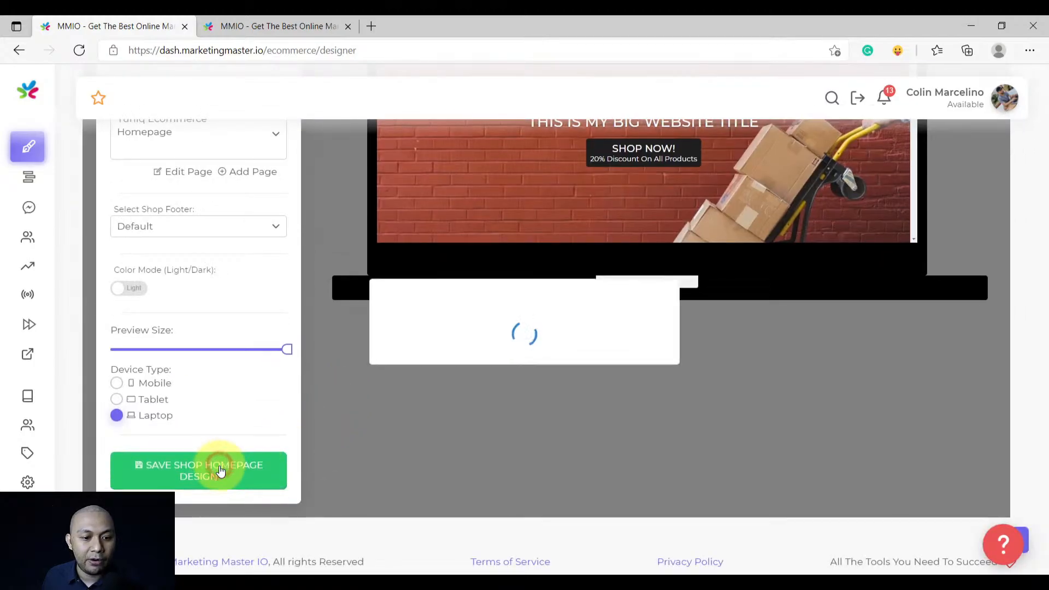
Try the shop in dark colour mode
scroll(369, 412, "up", 4)
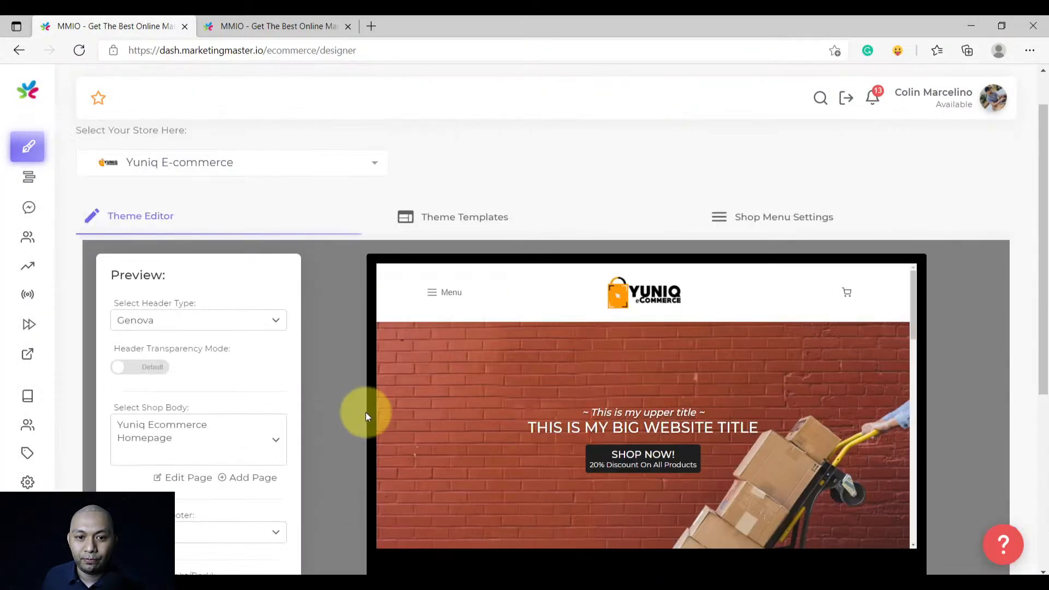
scroll(365, 413, "down", 1)
scroll(328, 425, "down", 3)
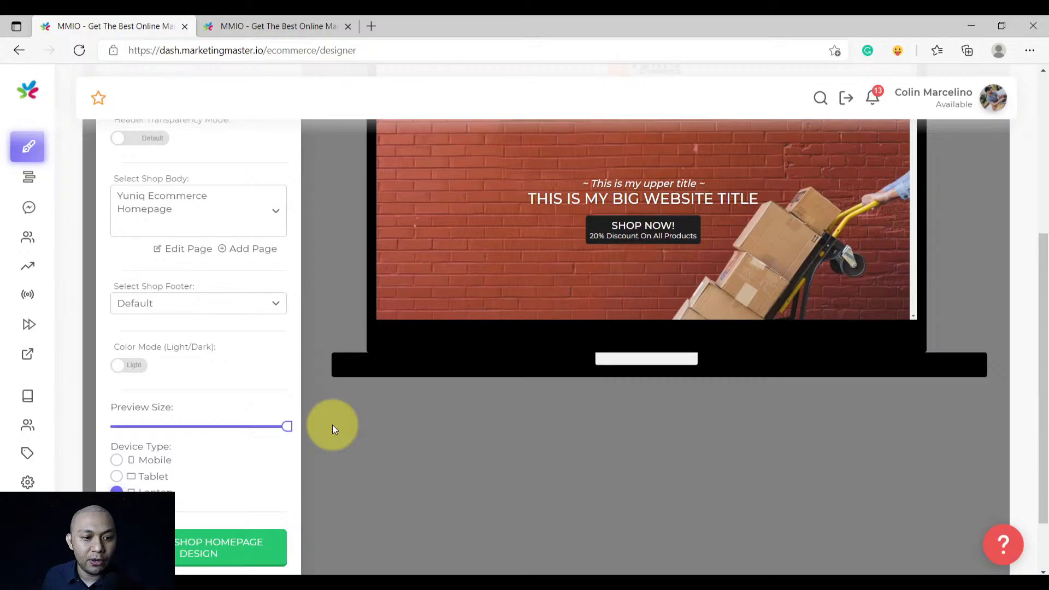
left_click(141, 370)
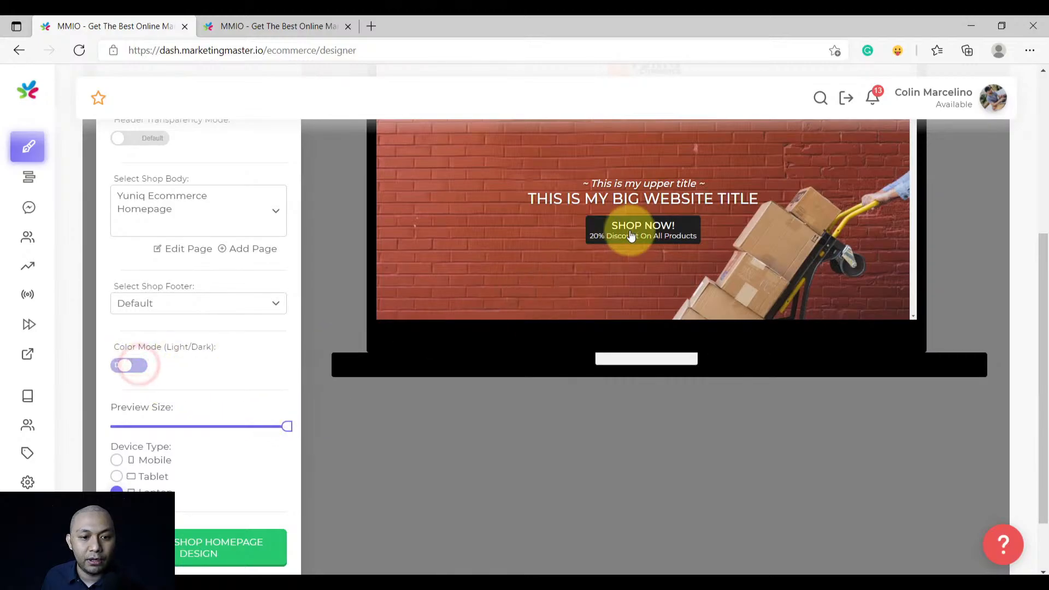
scroll(618, 252, "down", 10)
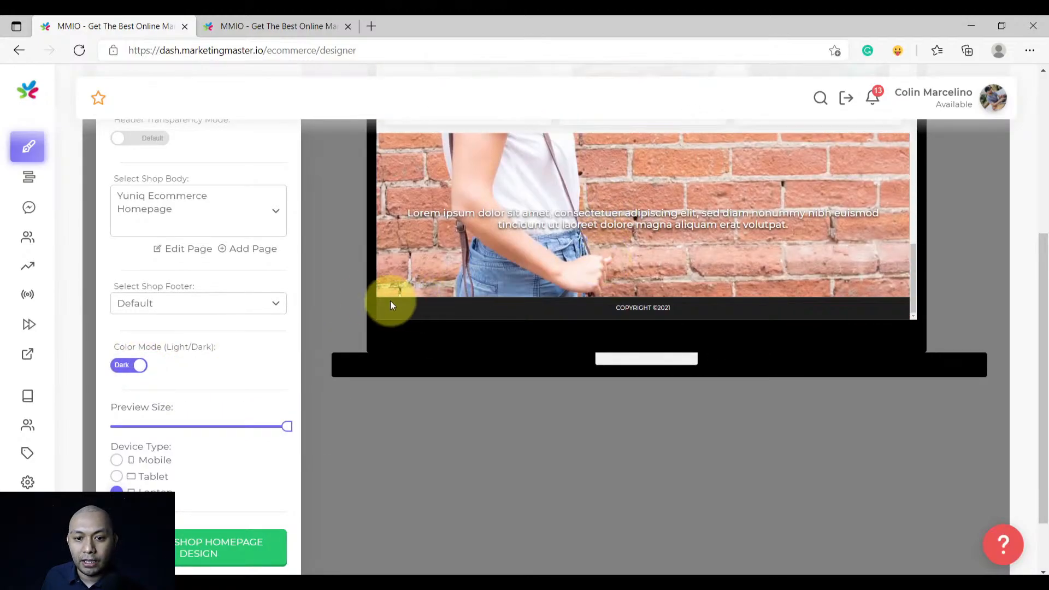
scroll(377, 300, "up", 5)
scroll(359, 352, "down", 3)
scroll(530, 336, "up", 5)
scroll(533, 335, "up", 5)
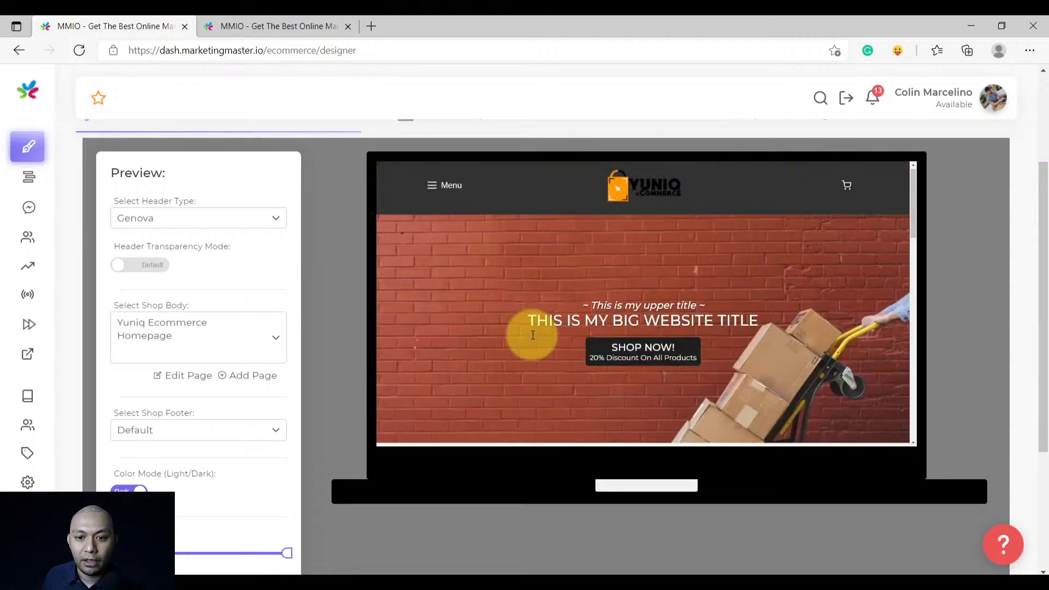
Return the shop to light colour mode and save the homepage design again
left_click(184, 480)
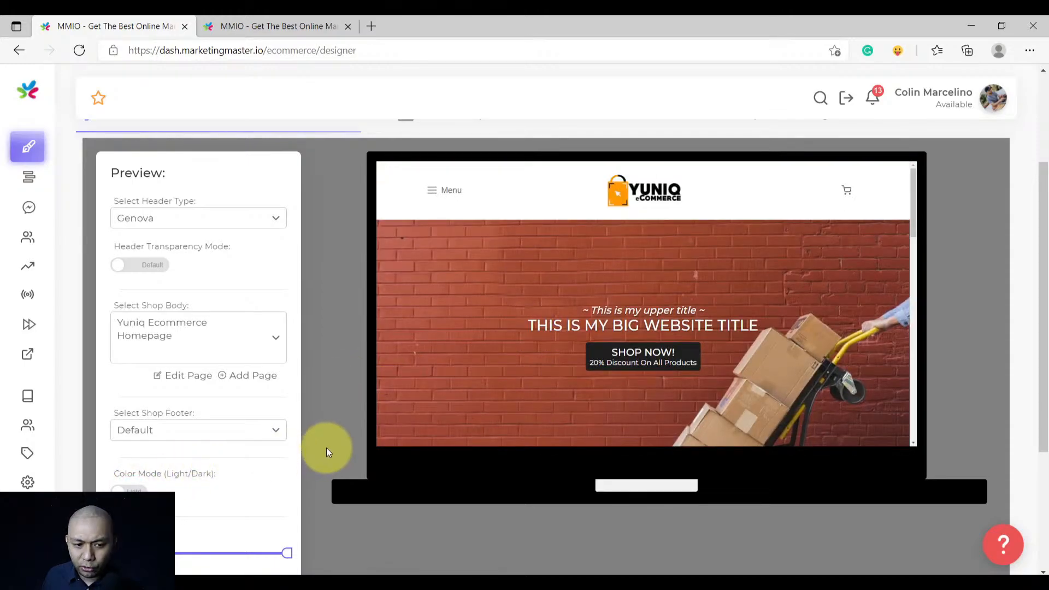
scroll(326, 448, "down", 4)
scroll(327, 449, "up", 4)
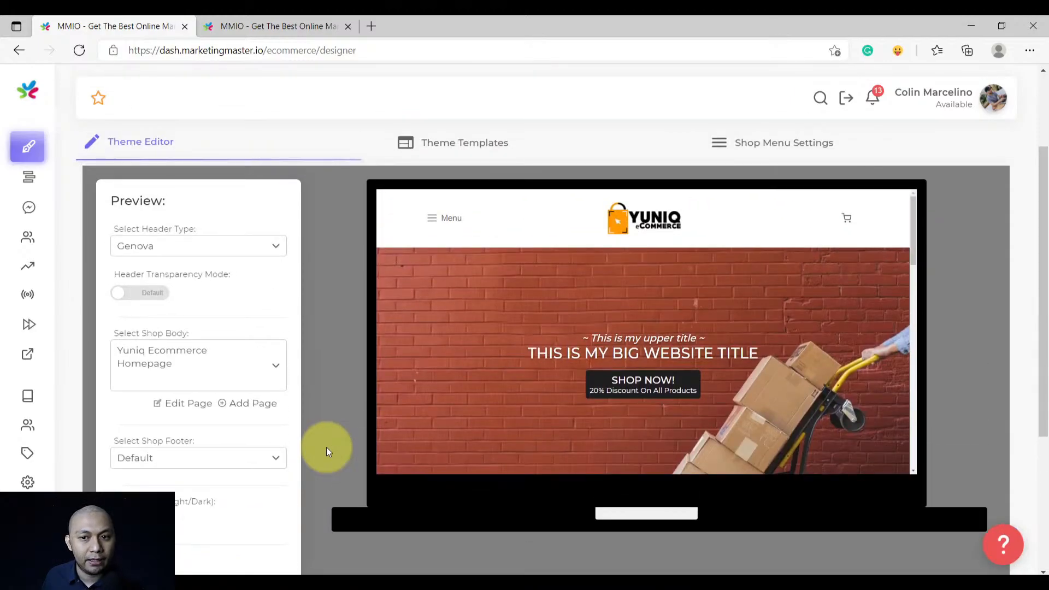
scroll(326, 447, "down", 4)
left_click(220, 478)
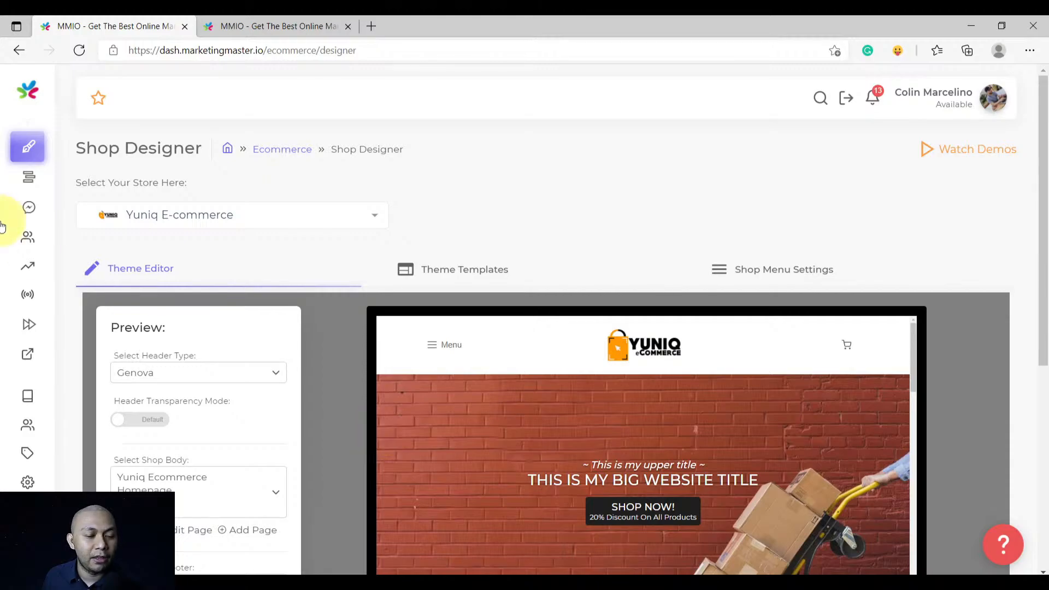
mouse_move(28, 218)
left_click(103, 163)
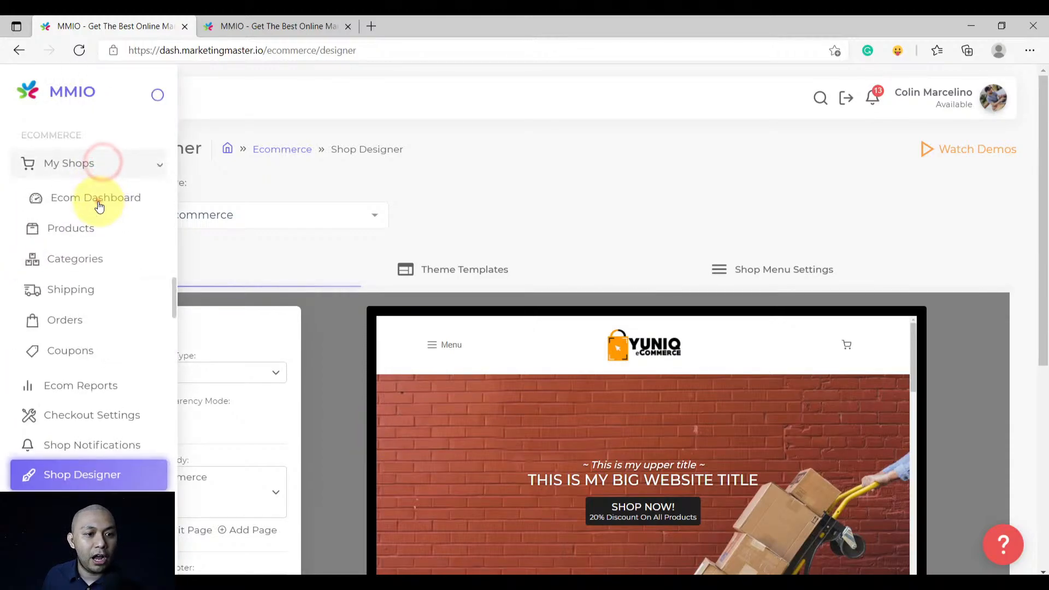
On the Yuniq E-commerce Ecom Dashboard, show the home and shop sharing links and preview the home page
left_click(99, 206)
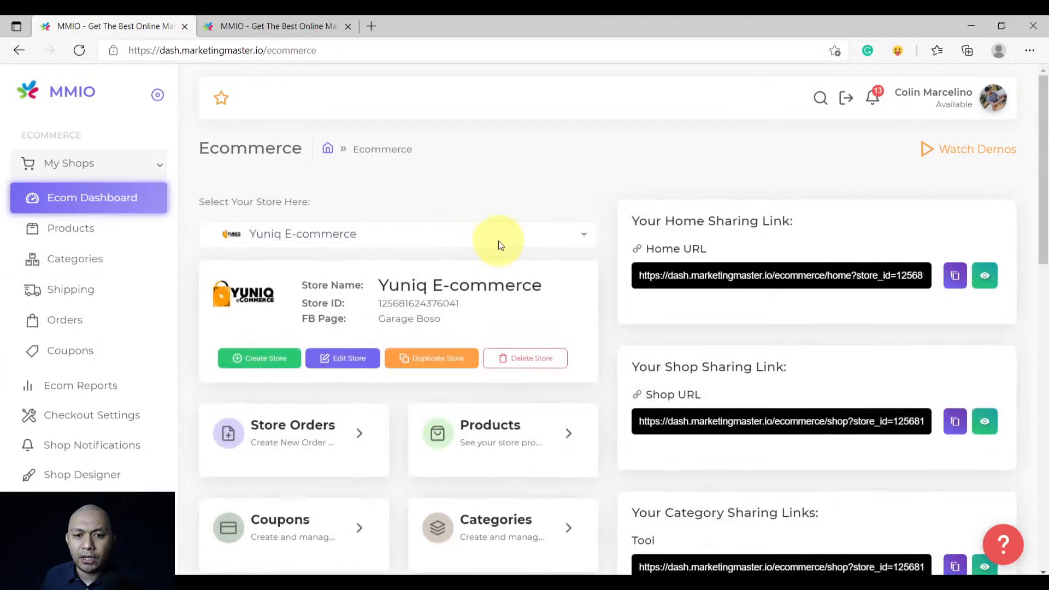
scroll(641, 310, "down", 5)
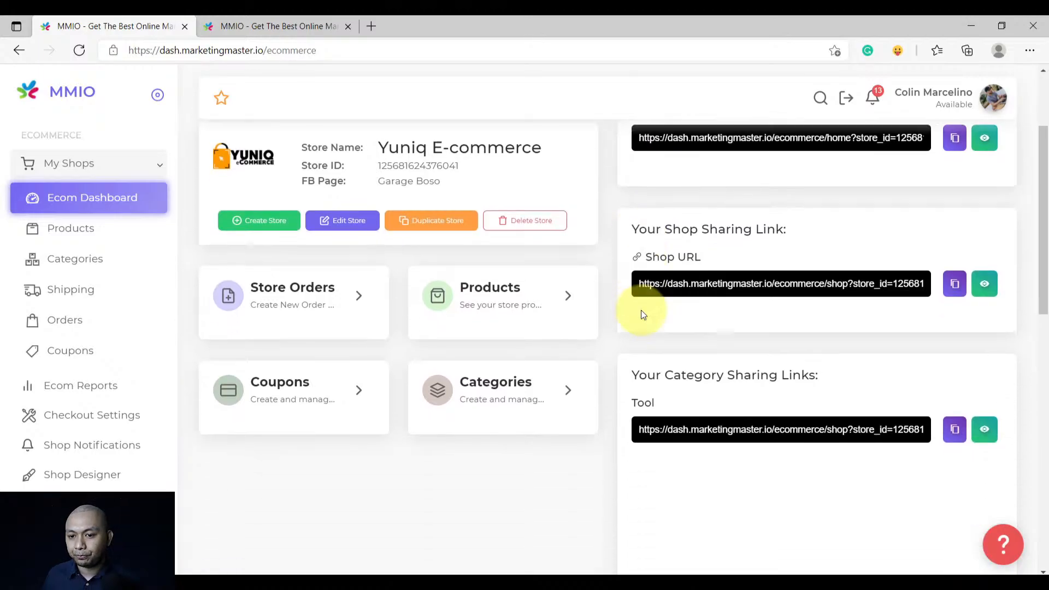
scroll(621, 336, "up", 5)
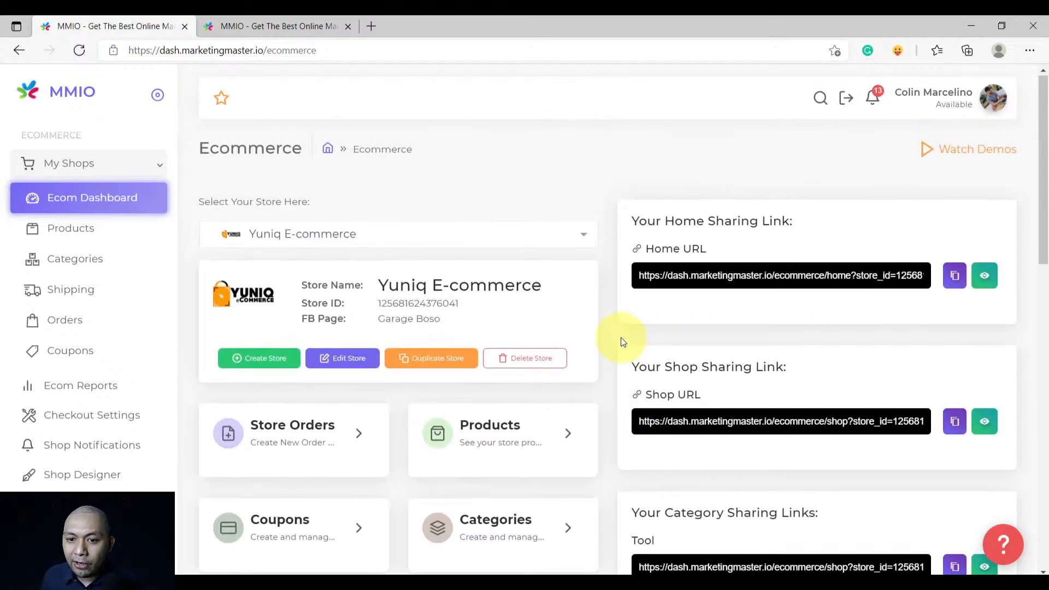
left_click_drag(813, 217, 632, 218)
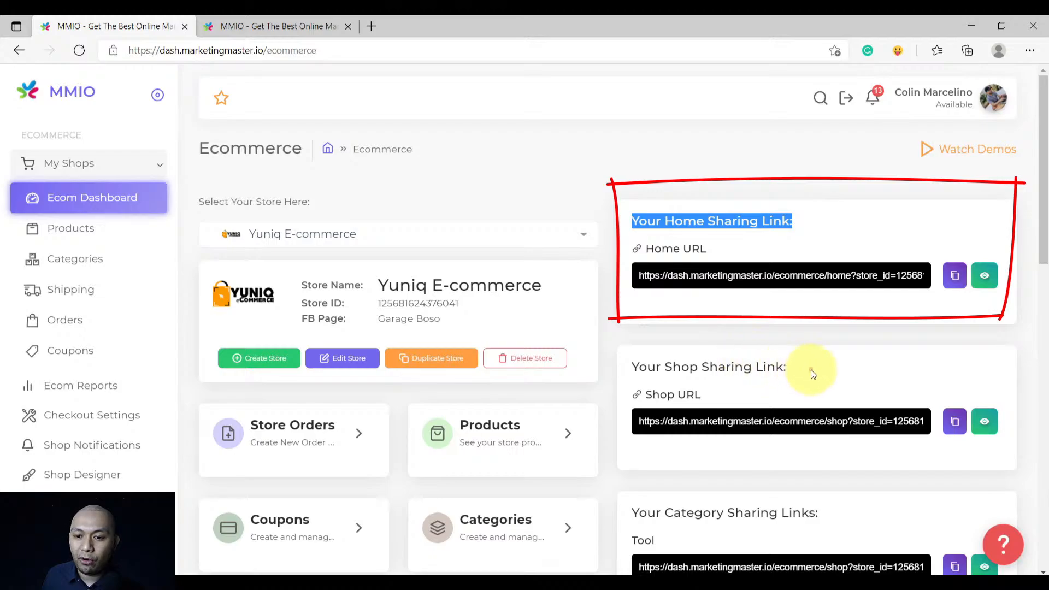
left_click_drag(810, 370, 648, 371)
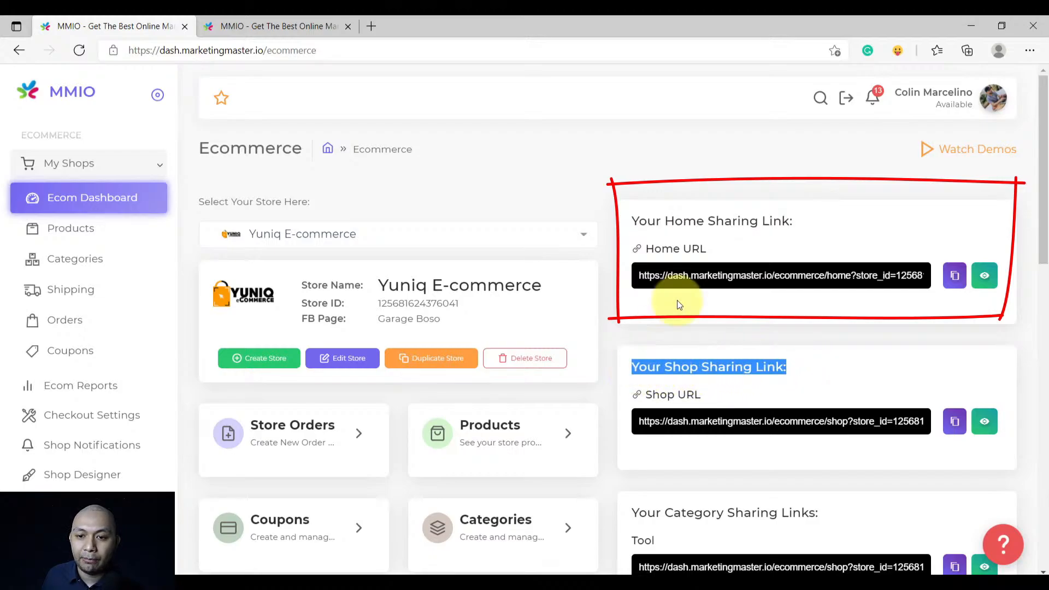
left_click_drag(808, 223, 643, 224)
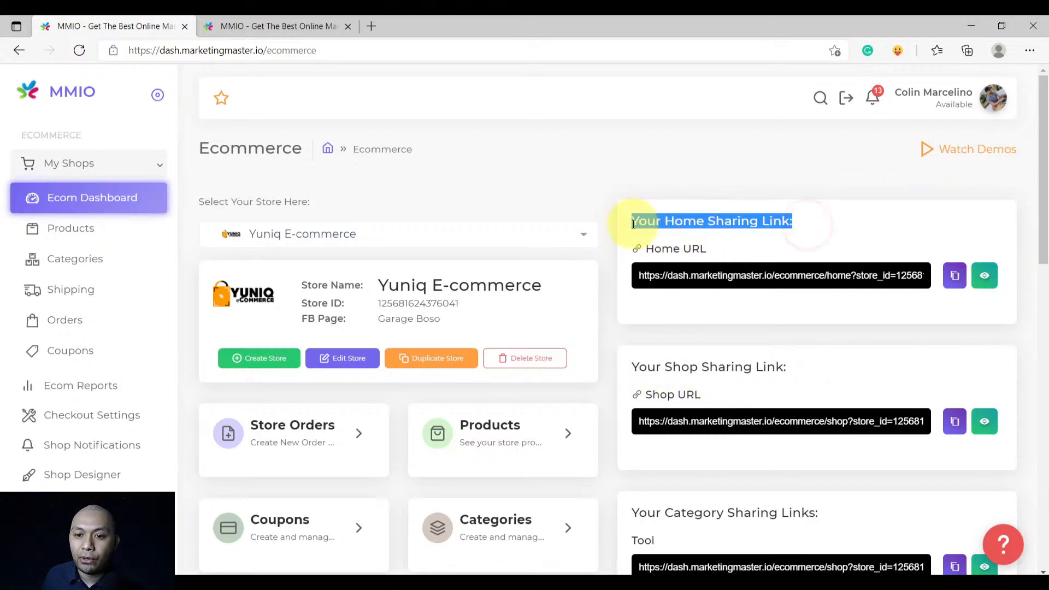
left_click(831, 222)
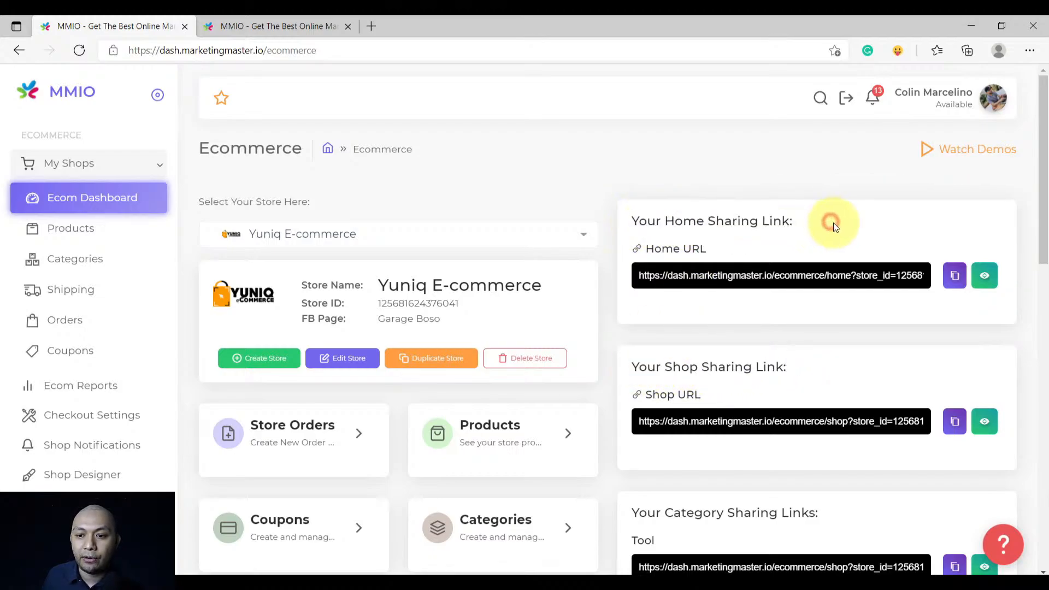
left_click(983, 280)
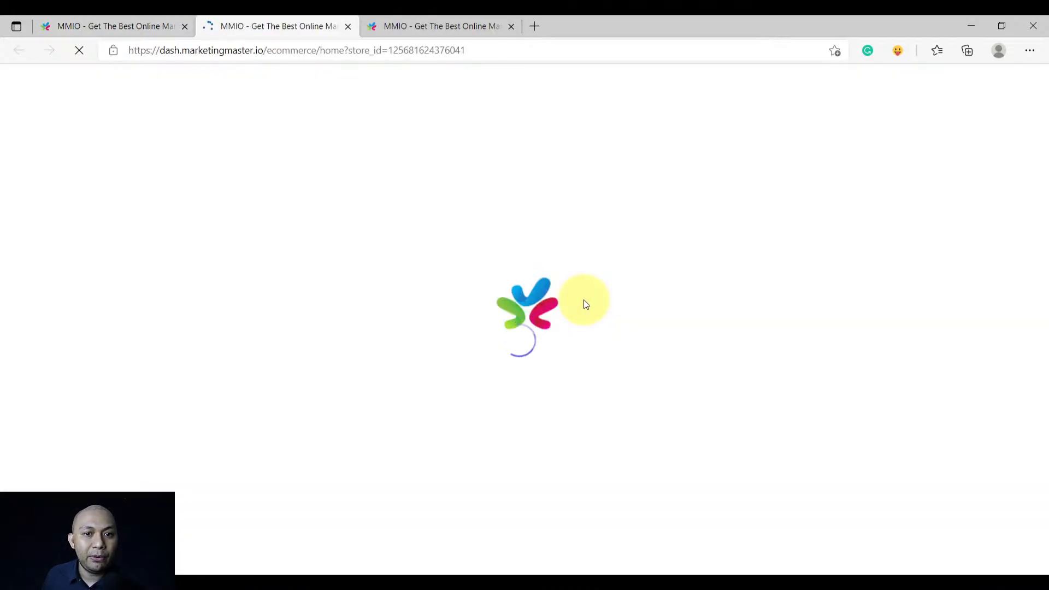
Close the duplicate storefront tab and scroll through the live Yuniq home page
left_click(514, 27)
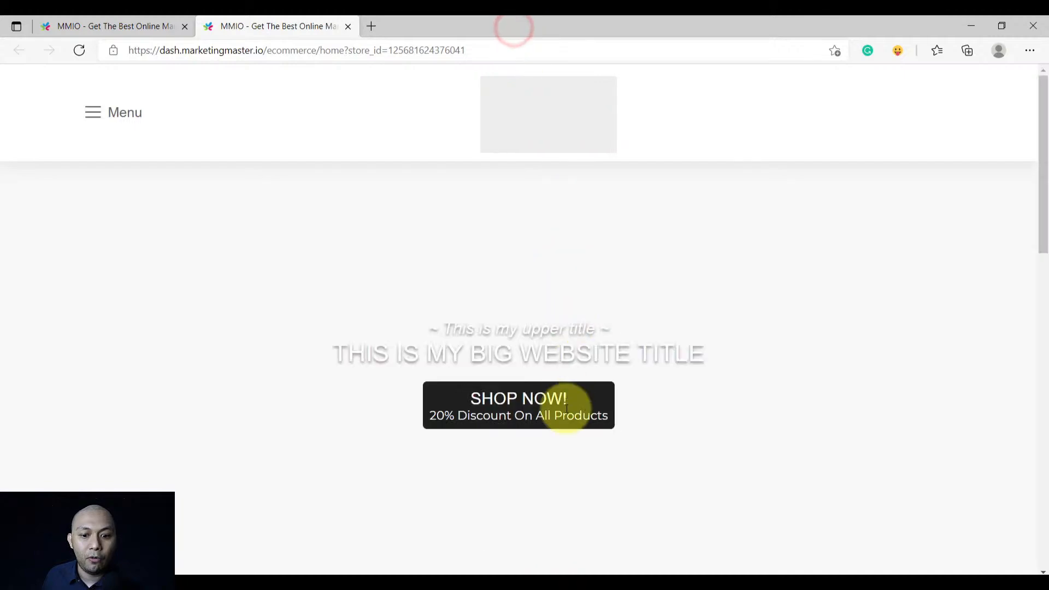
scroll(565, 408, "down", 10)
scroll(565, 417, "down", 5)
scroll(563, 423, "up", 15)
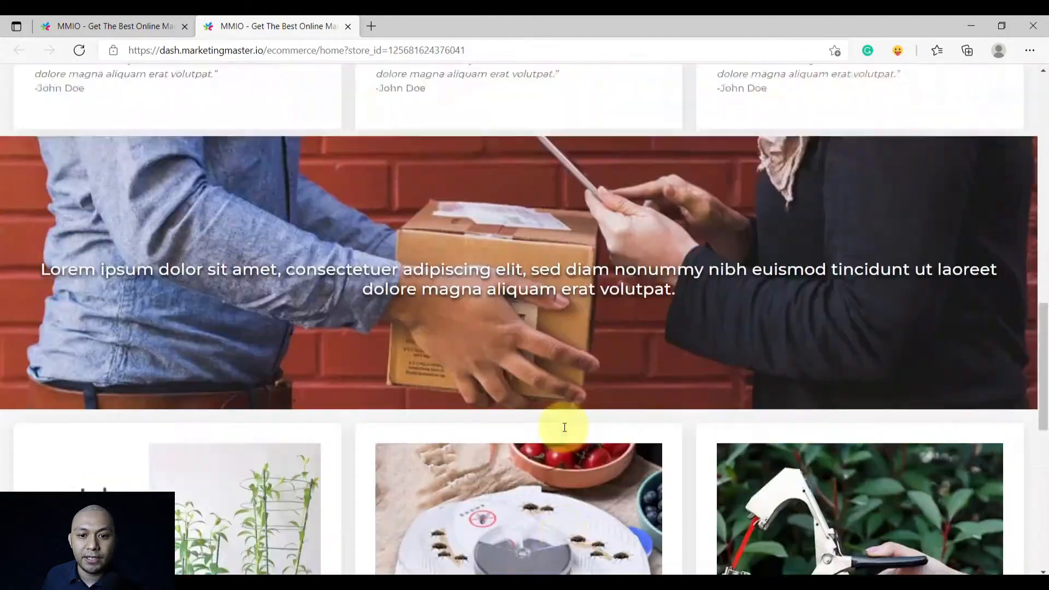
scroll(562, 428, "down", 5)
scroll(563, 428, "up", 5)
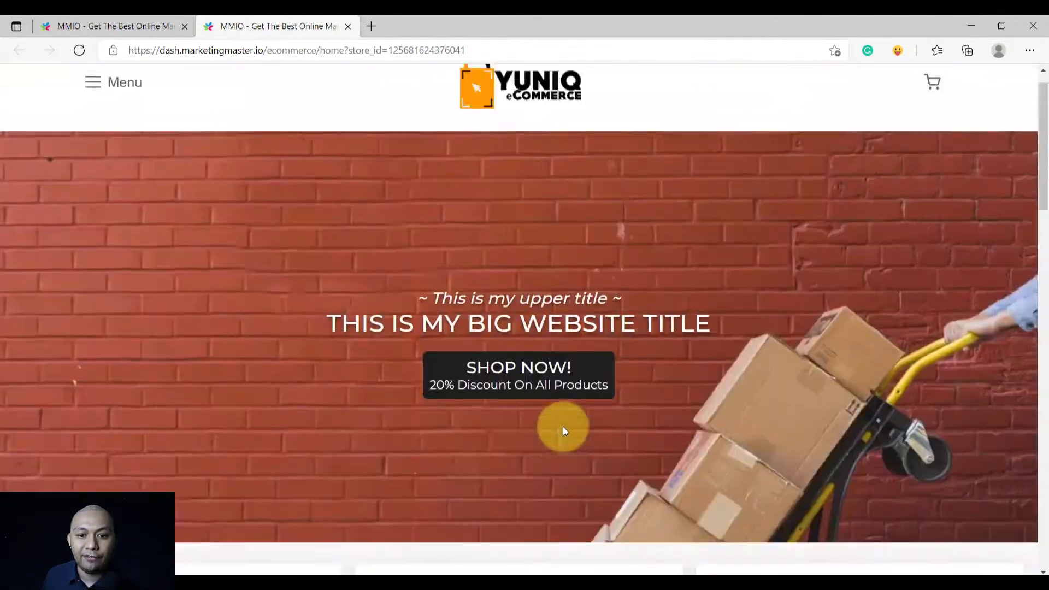
Open the store's product listing with SHOP NOW
left_click(524, 417)
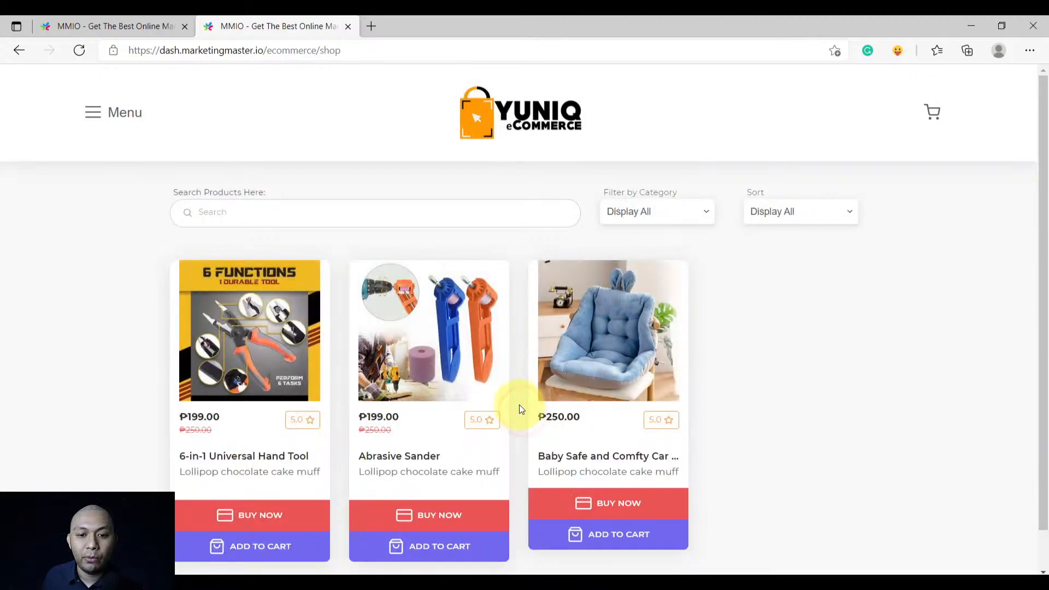
scroll(516, 407, "down", 1)
scroll(516, 407, "up", 1)
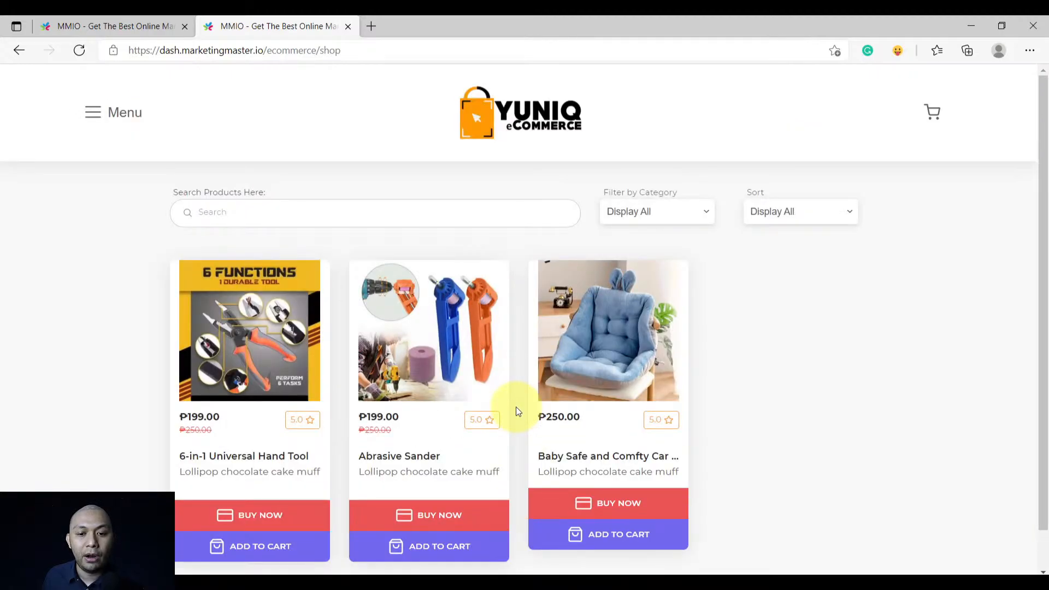
scroll(520, 403, "down", 1)
scroll(518, 402, "up", 1)
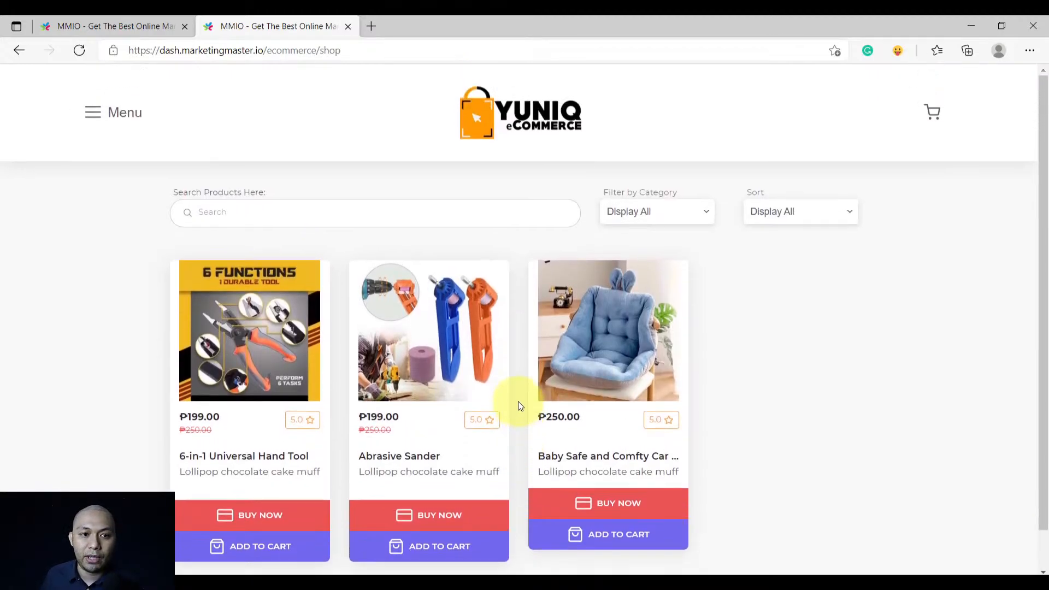
Visit Shop, Home and Checkout through the Menu, then browse the shop's three products
left_click(109, 124)
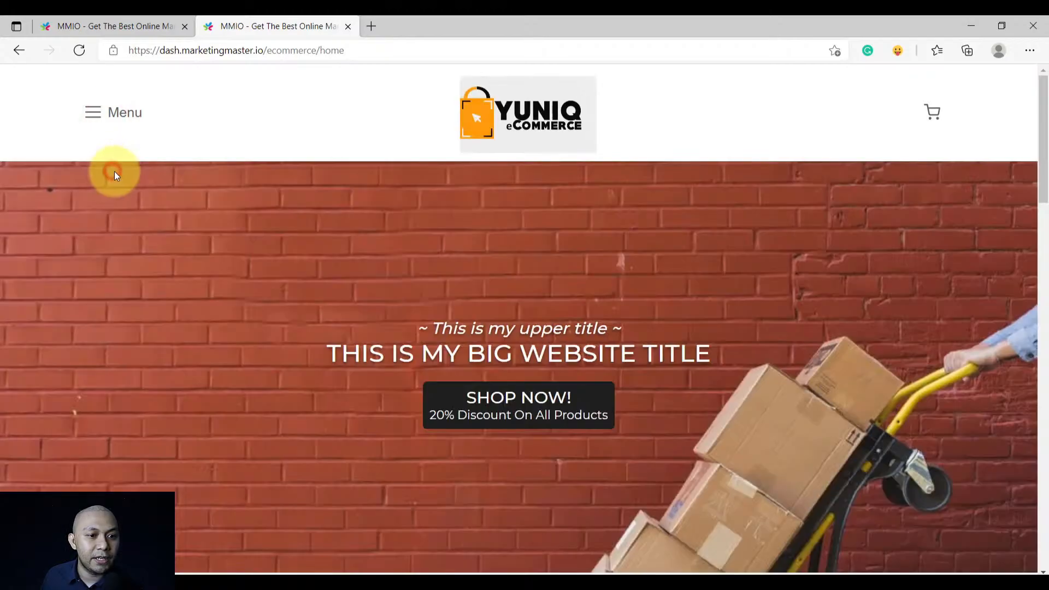
left_click(93, 121)
left_click(101, 174)
left_click(92, 116)
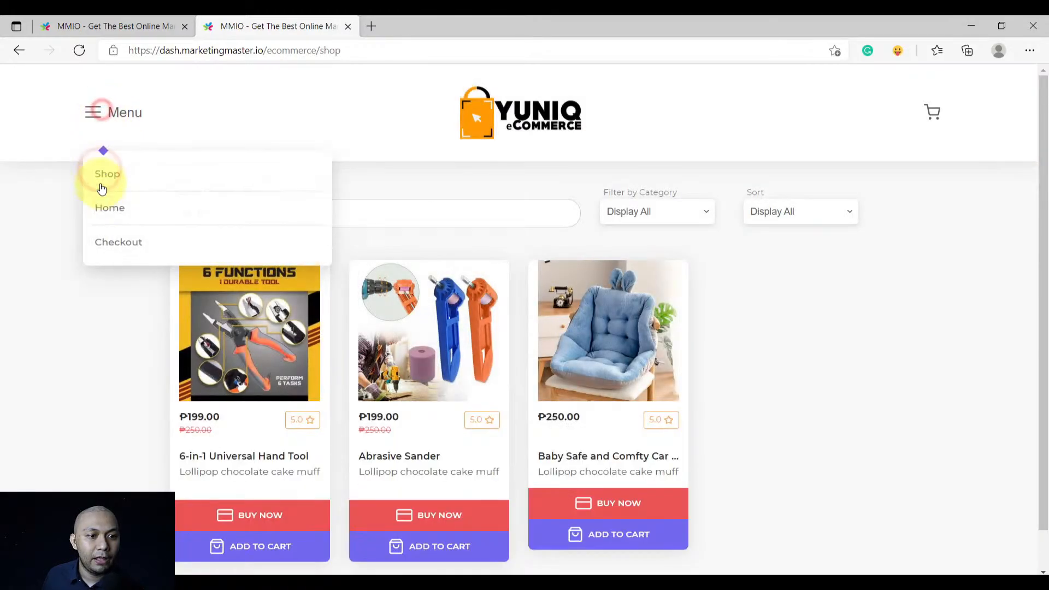
left_click(103, 203)
left_click(94, 120)
left_click(107, 239)
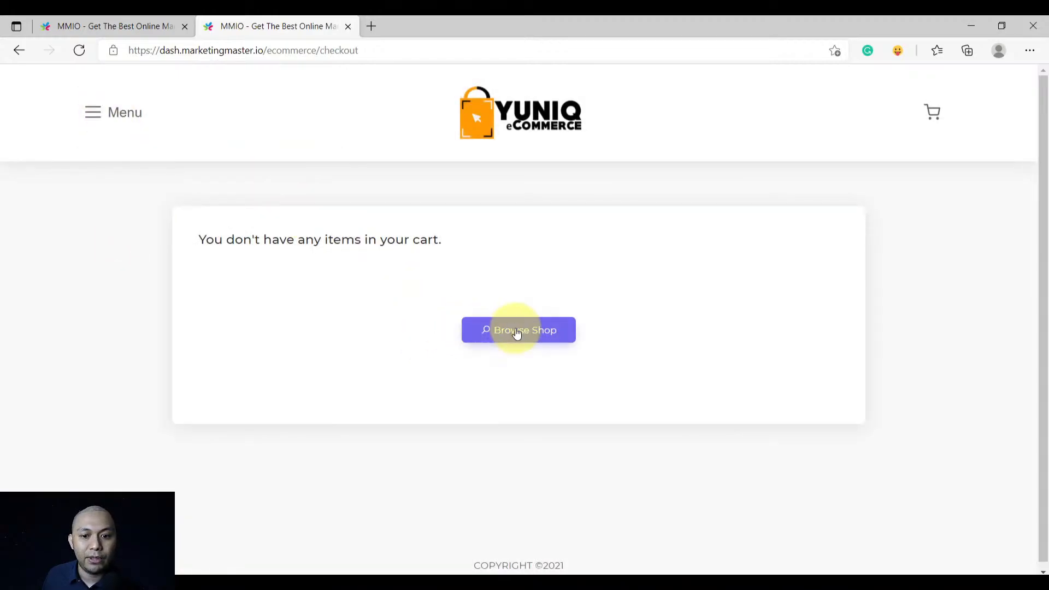
left_click(519, 330)
scroll(539, 480, "down", 1)
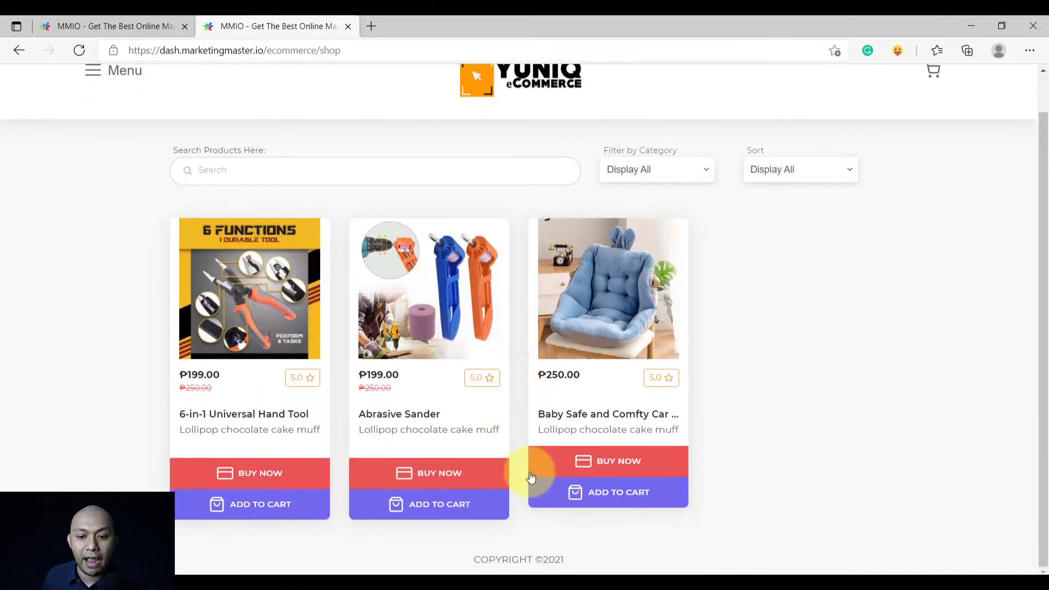
scroll(551, 546, "up", 1)
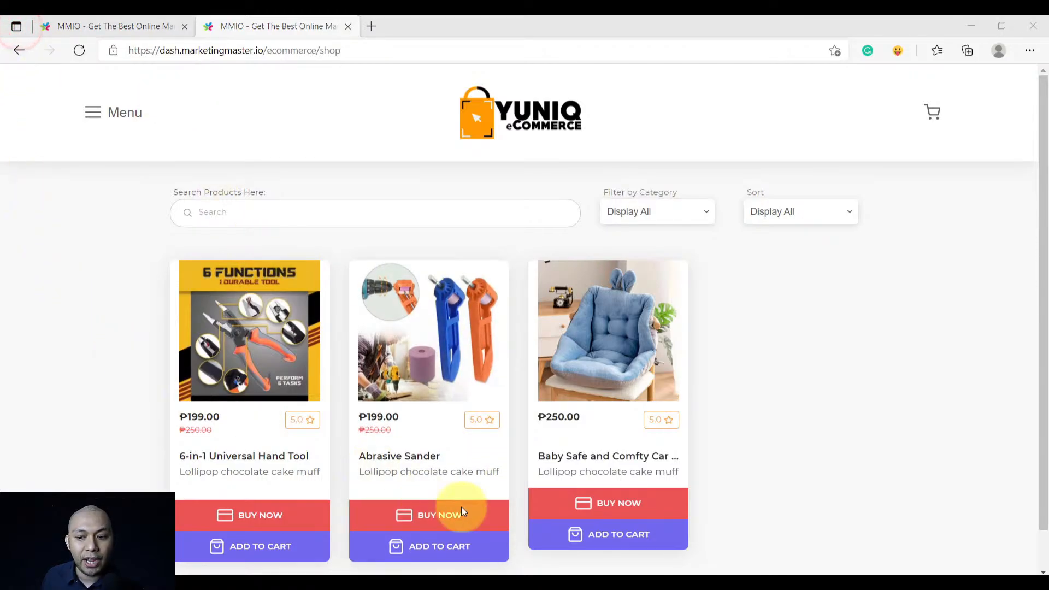
Return to MMIO and bring up the Shop Designer's Shop Menu Settings
left_click(77, 23)
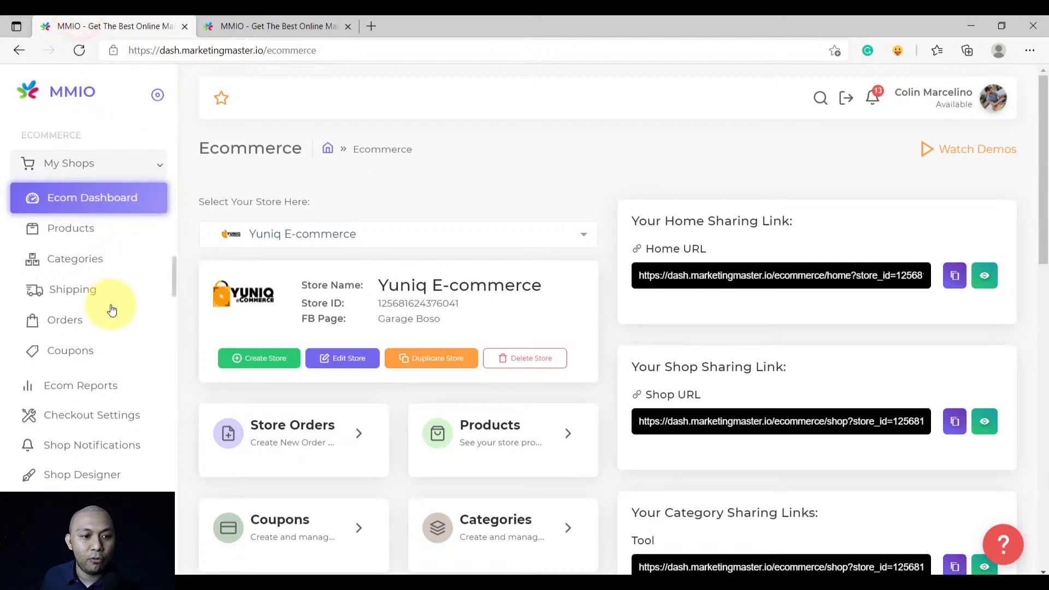
scroll(112, 311, "down", 3)
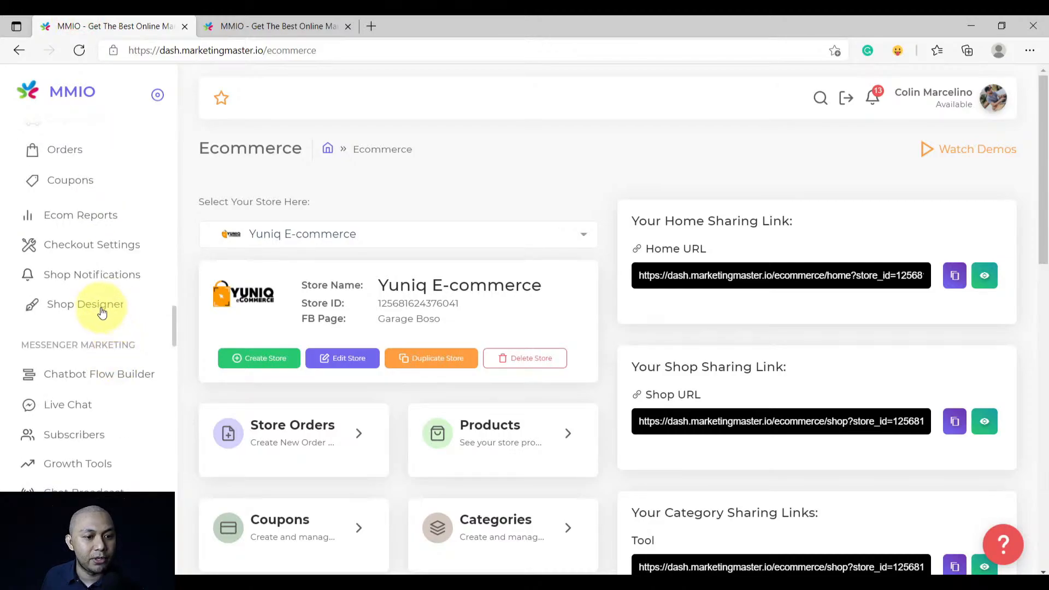
left_click(102, 311)
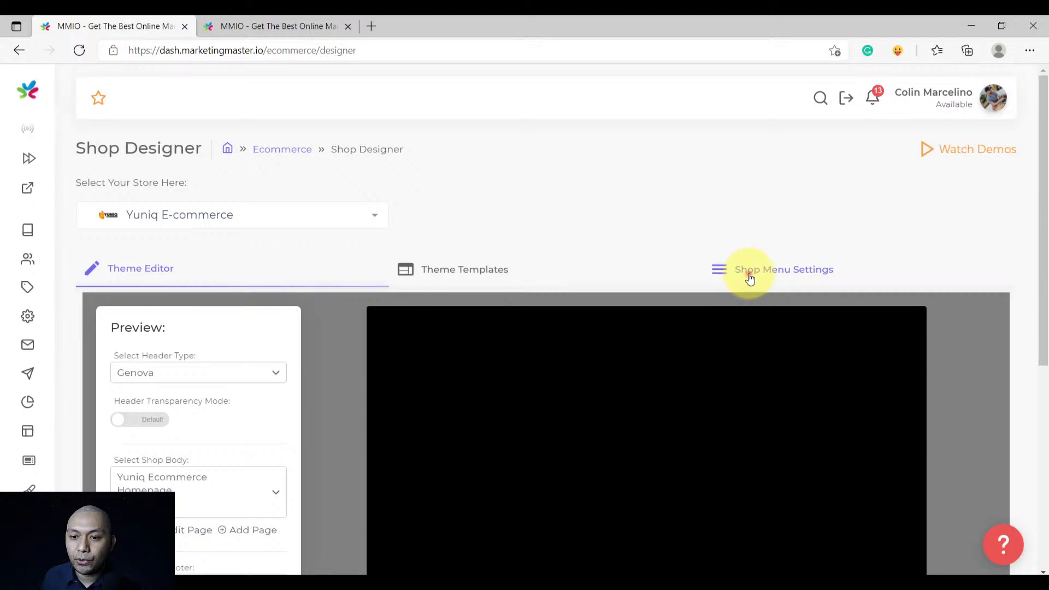
left_click(749, 276)
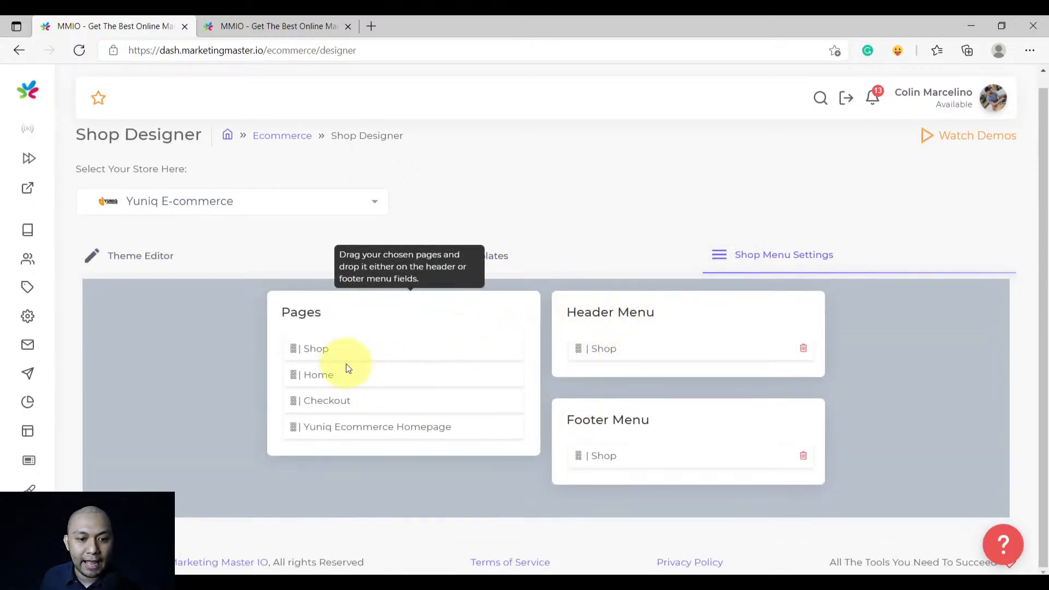
Add Home and Checkout to the Header Menu, with Checkout below Home
left_click_drag(346, 368, 627, 366)
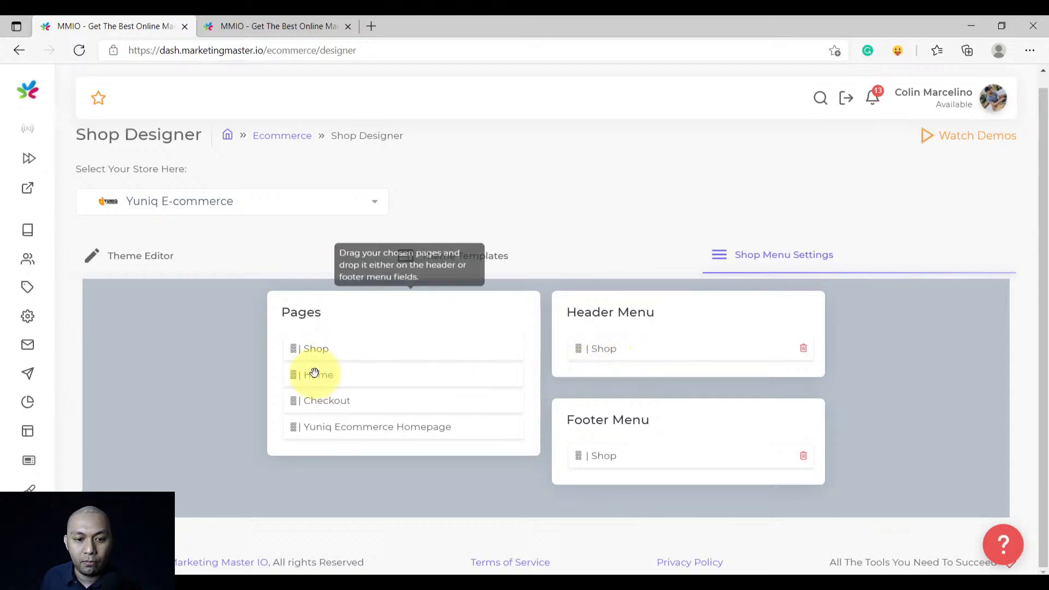
left_click_drag(312, 373, 617, 364)
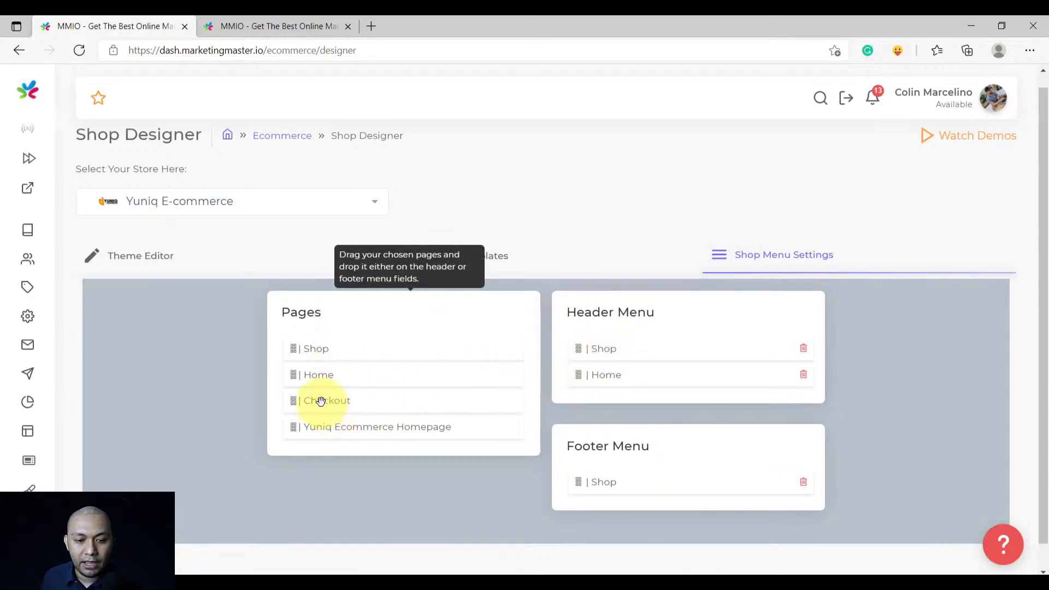
left_click_drag(321, 402, 373, 389)
left_click_drag(313, 400, 613, 389)
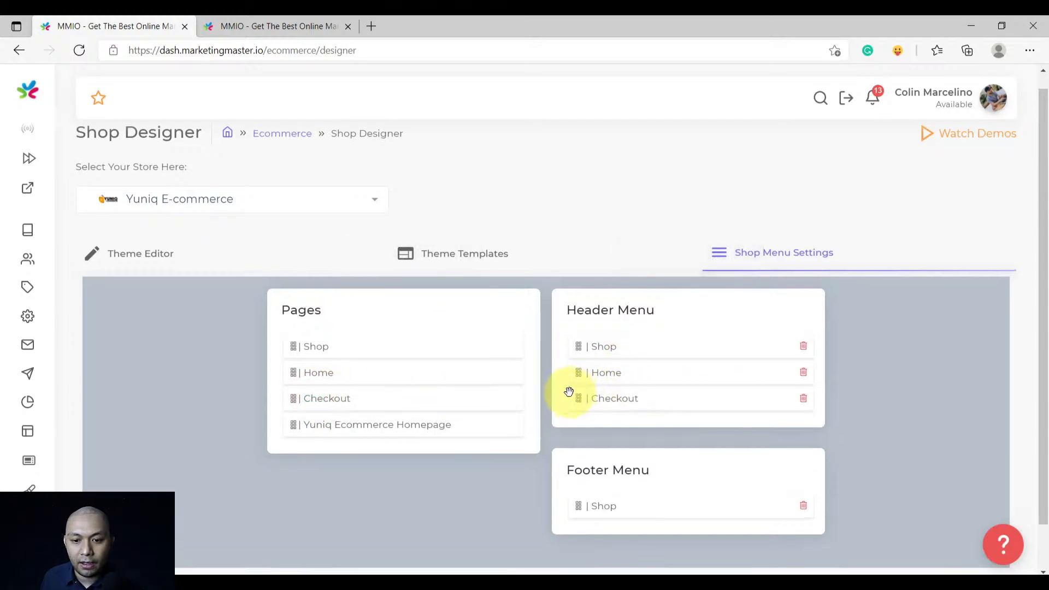
Add Home and Checkout to the Footer Menu
scroll(601, 375, "down", 1)
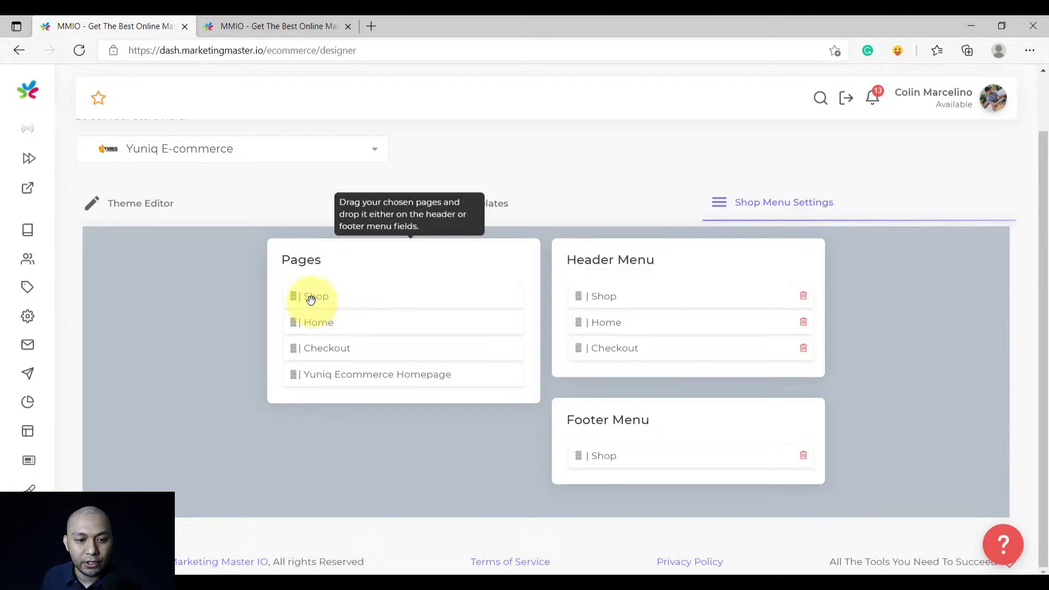
left_click_drag(314, 318, 599, 440)
left_click_drag(322, 330, 599, 452)
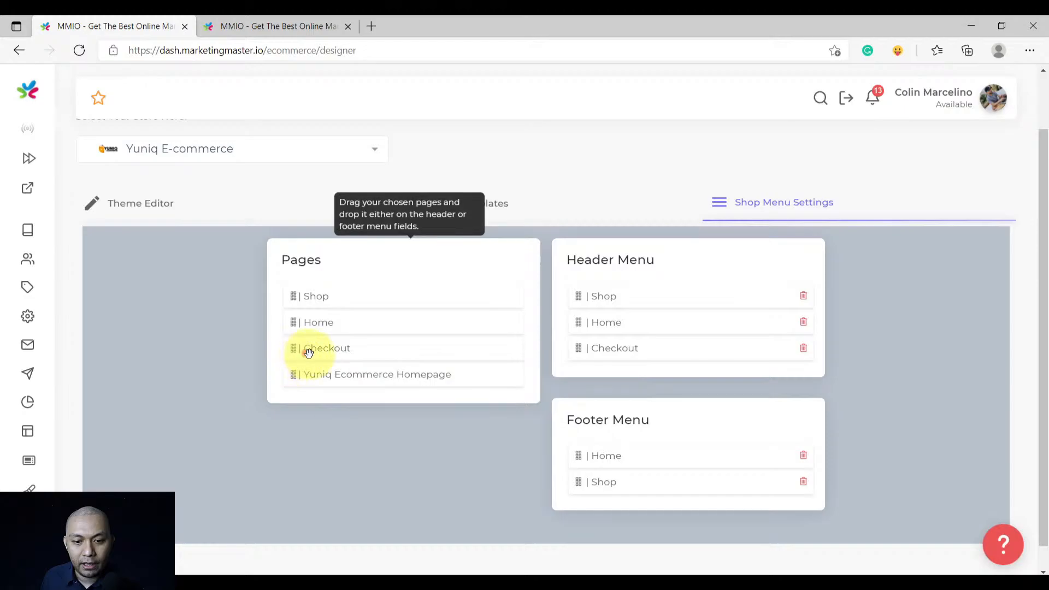
left_click_drag(309, 353, 588, 494)
scroll(534, 461, "down", 1)
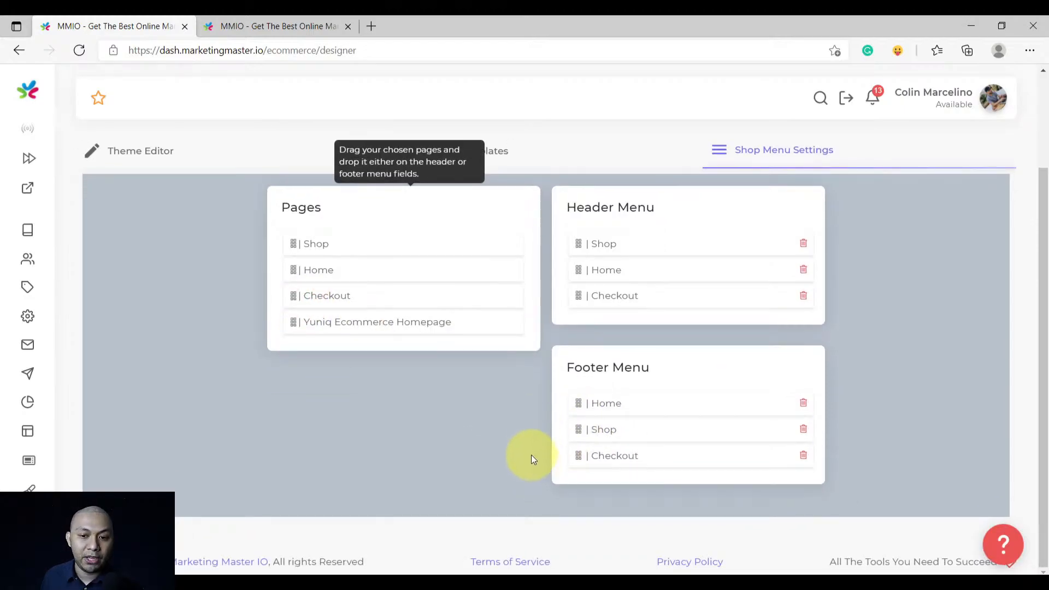
scroll(628, 323, "up", 2)
scroll(529, 392, "down", 2)
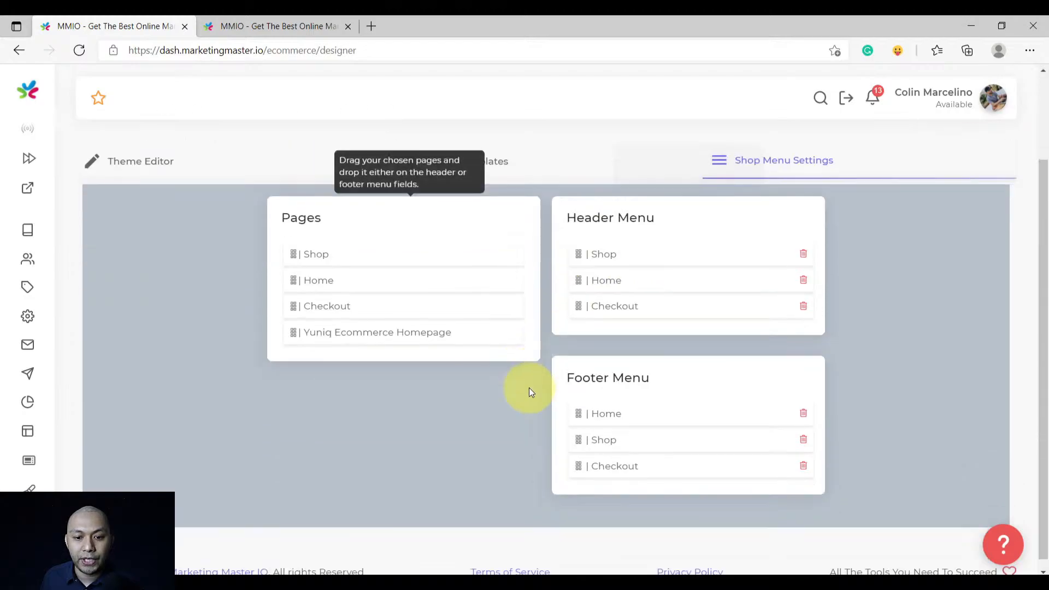
scroll(529, 392, "up", 2)
Reload the live storefront and open Home from the updated footer links
left_click(114, 269)
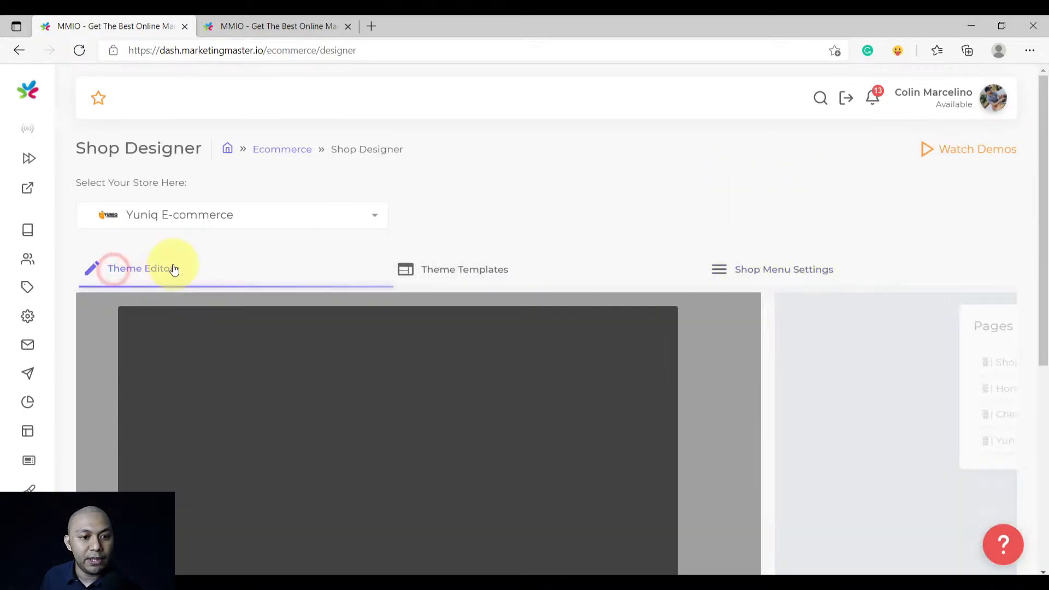
left_click(241, 18)
left_click(78, 51)
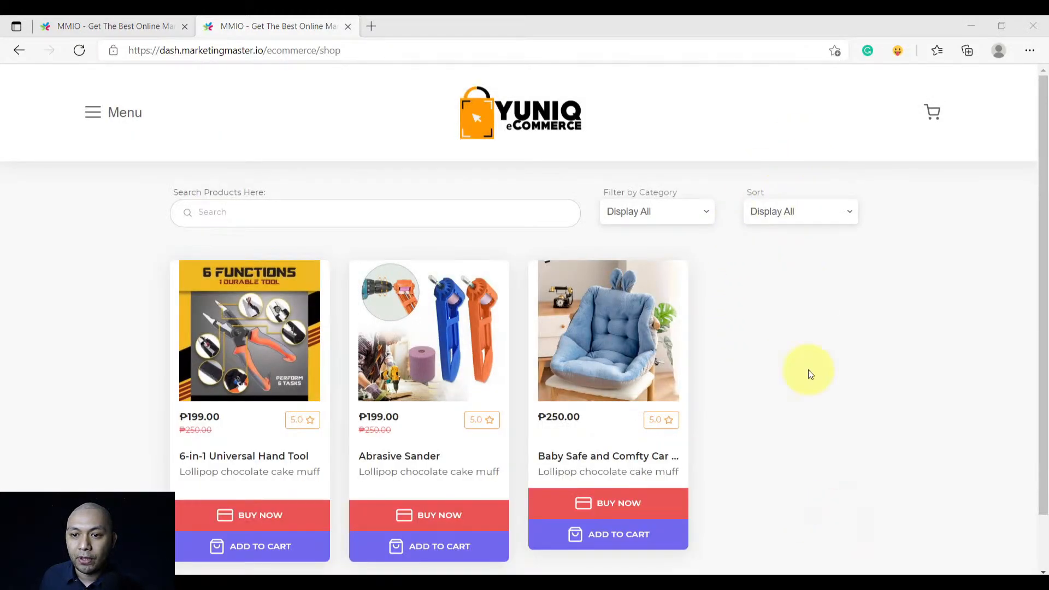
scroll(810, 374, "down", 1)
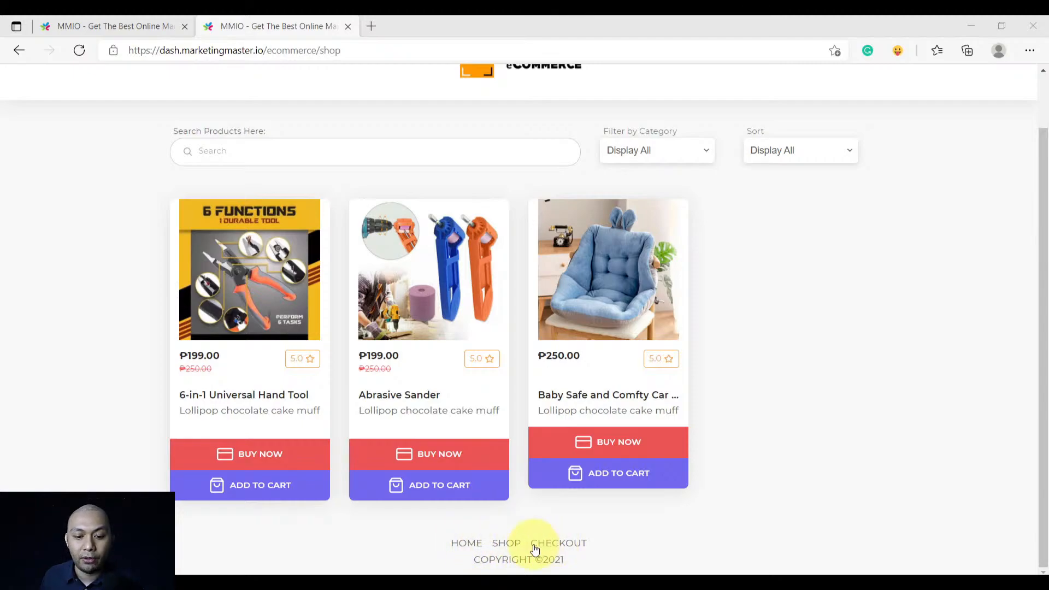
left_click(466, 548)
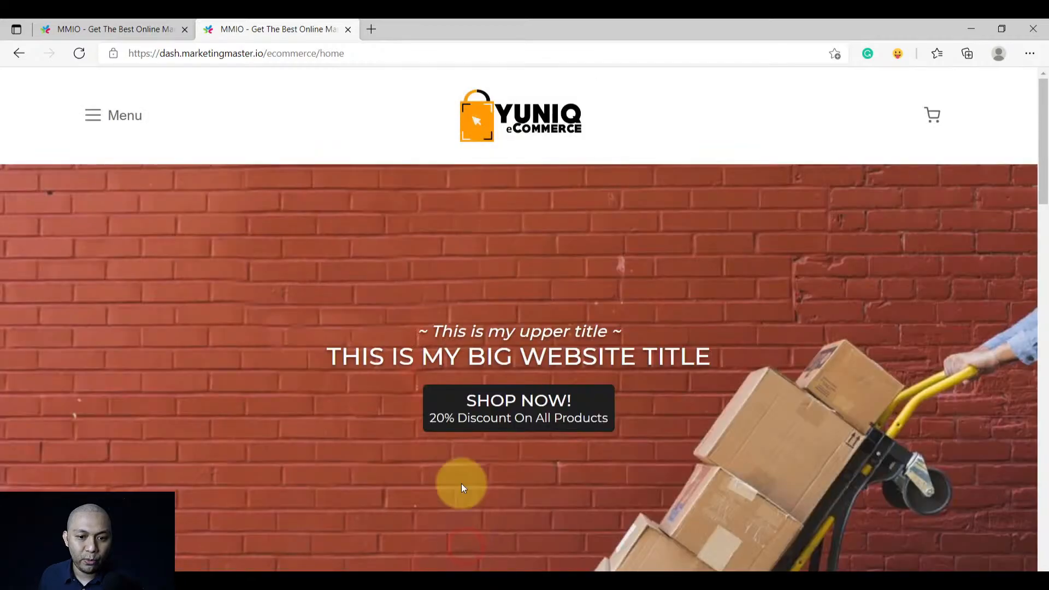
scroll(459, 438, "down", 6)
scroll(467, 415, "down", 5)
scroll(468, 418, "up", 15)
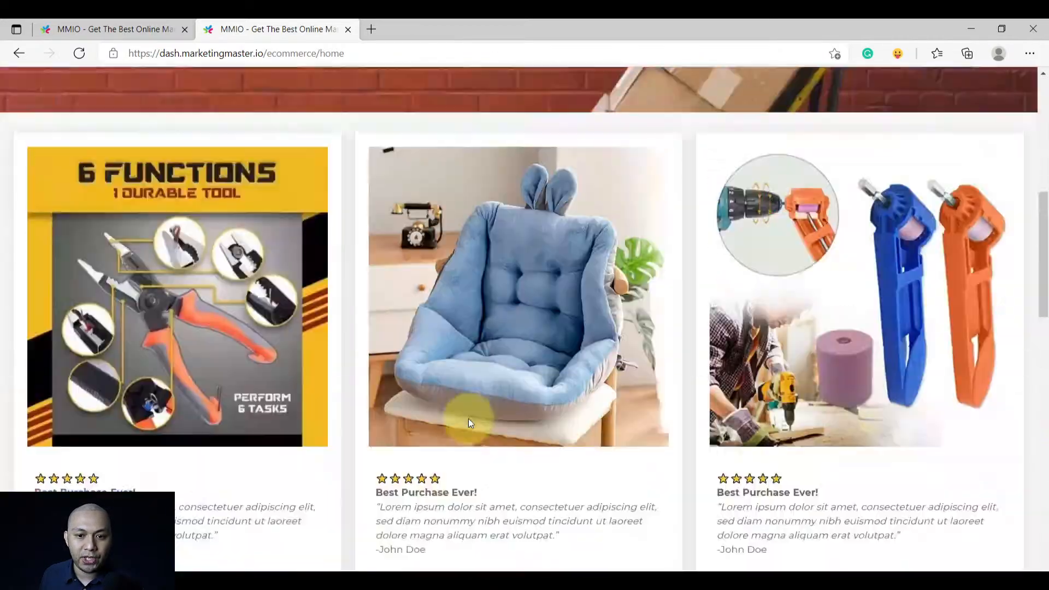
scroll(466, 446, "down", 15)
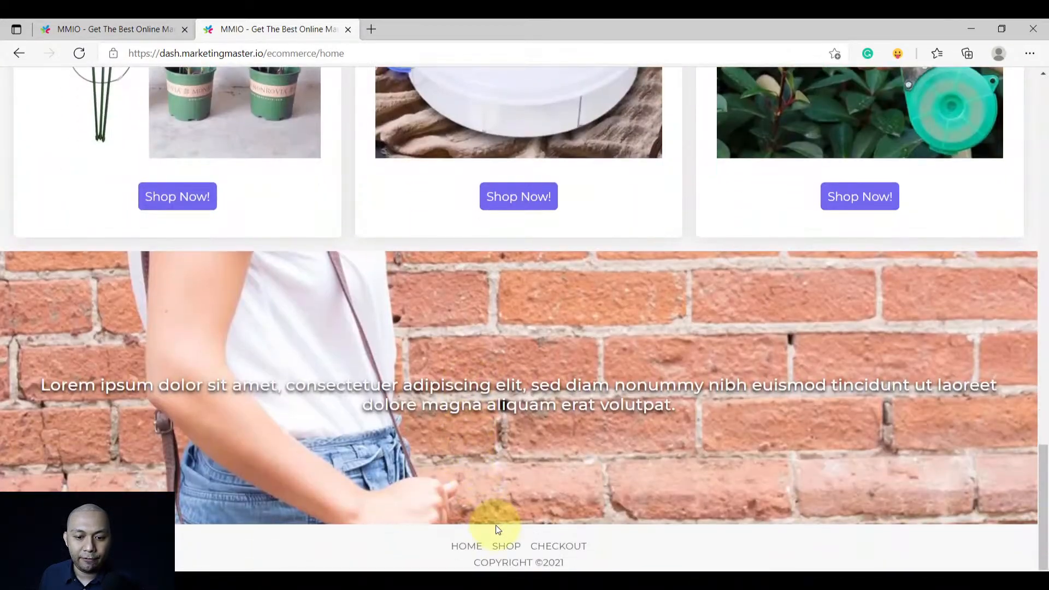
Visit the Shop and empty Checkout pages, then return to the MMIO Ecom Dashboard
left_click(500, 547)
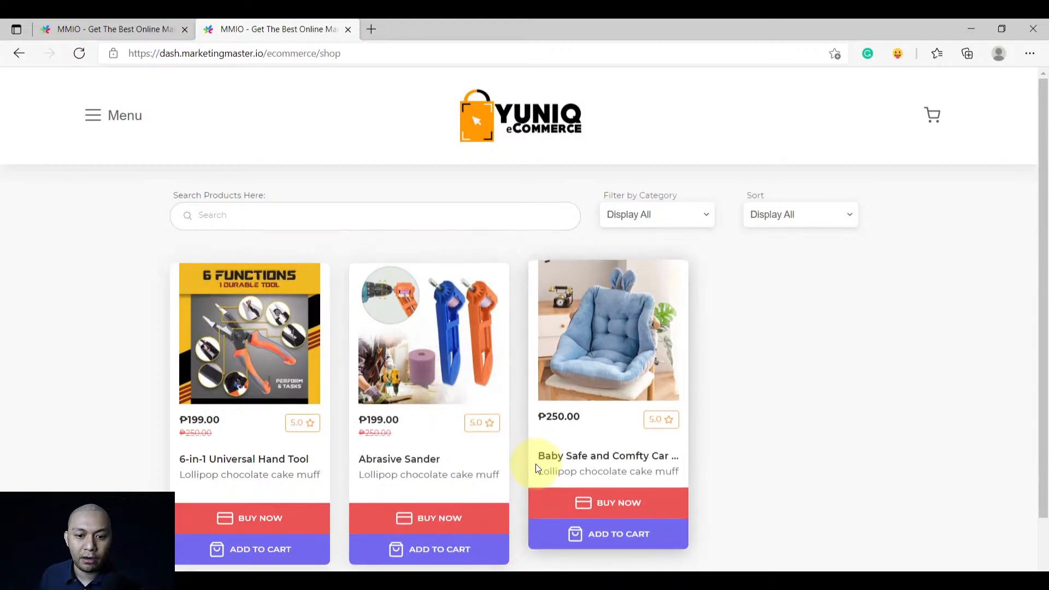
scroll(526, 457, "down", 2)
scroll(526, 456, "up", 2)
scroll(523, 455, "down", 2)
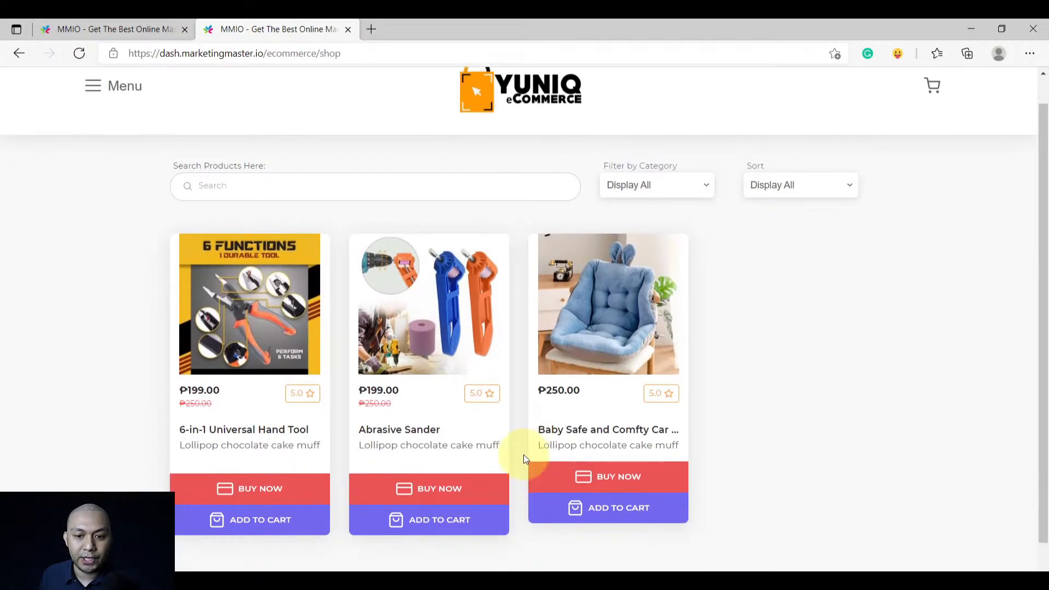
left_click(555, 547)
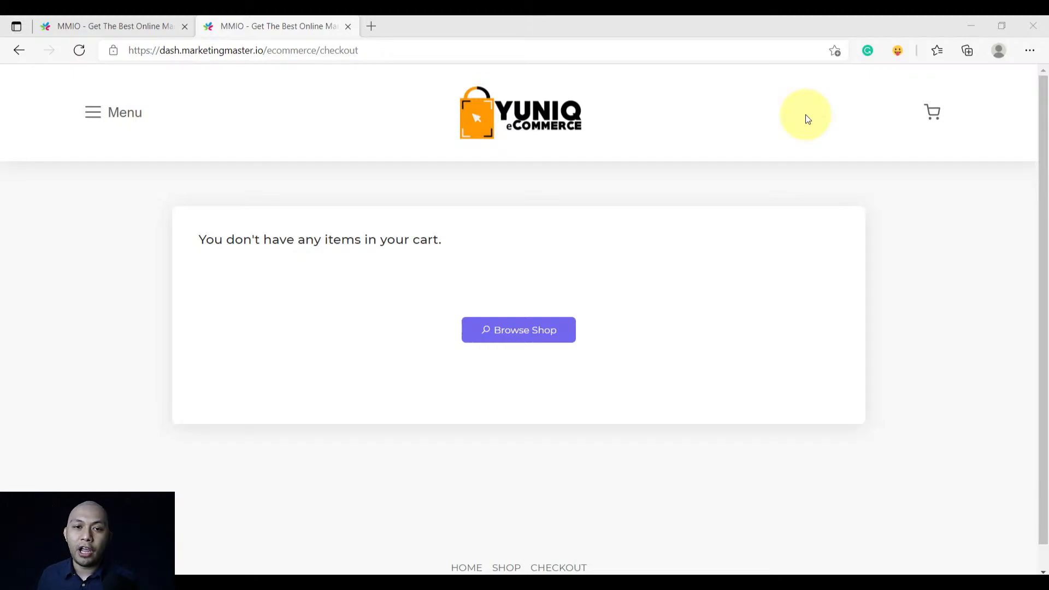
left_click(77, 21)
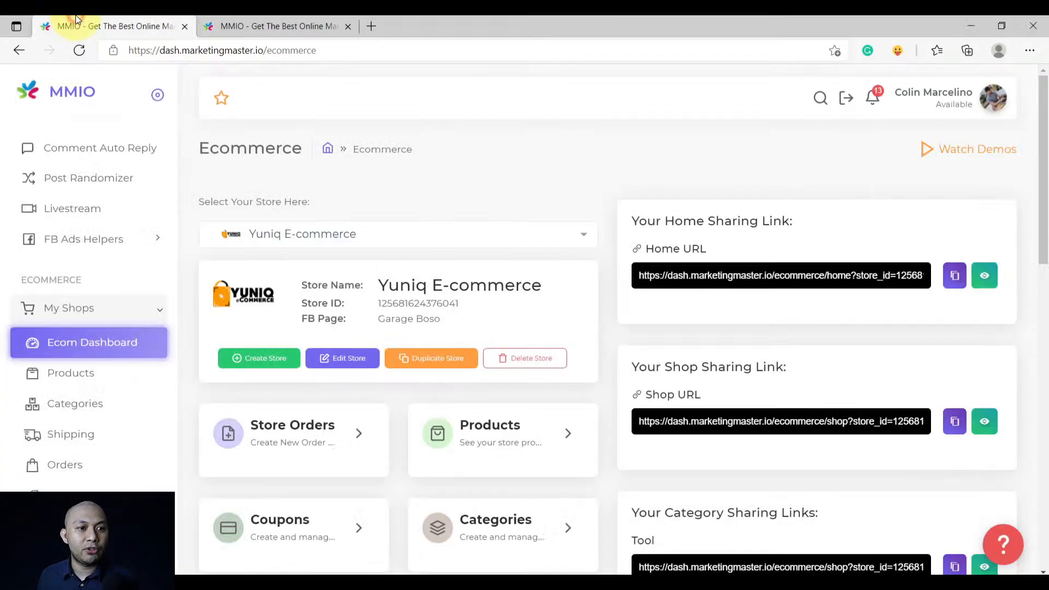
scroll(157, 331, "down", 2)
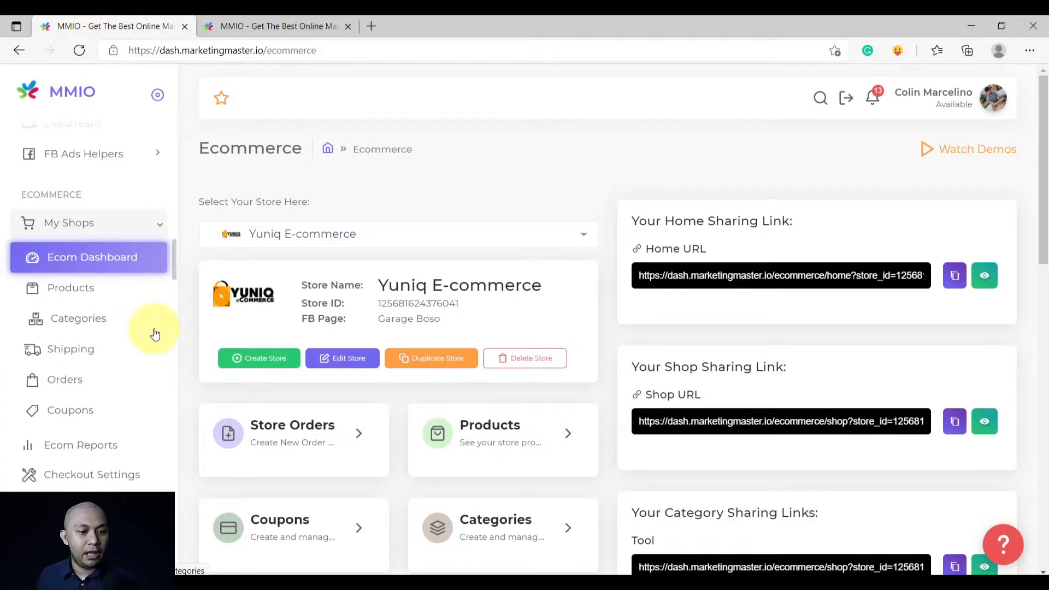
Open the Shop Designer settings and start a new store page
scroll(155, 333, "down", 2)
left_click(80, 453)
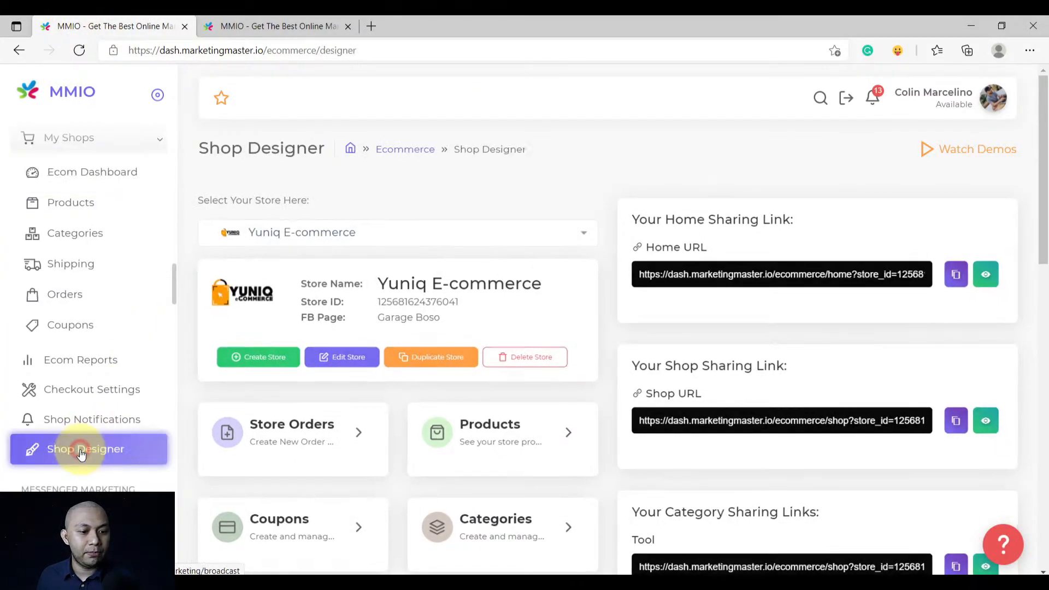
scroll(330, 339, "down", 1)
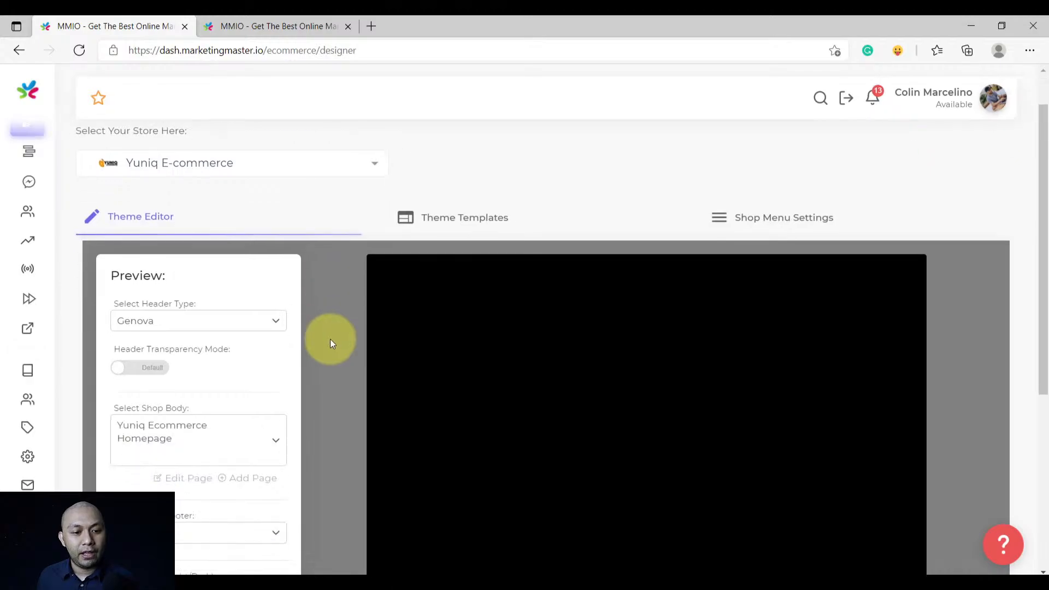
scroll(330, 342, "down", 3)
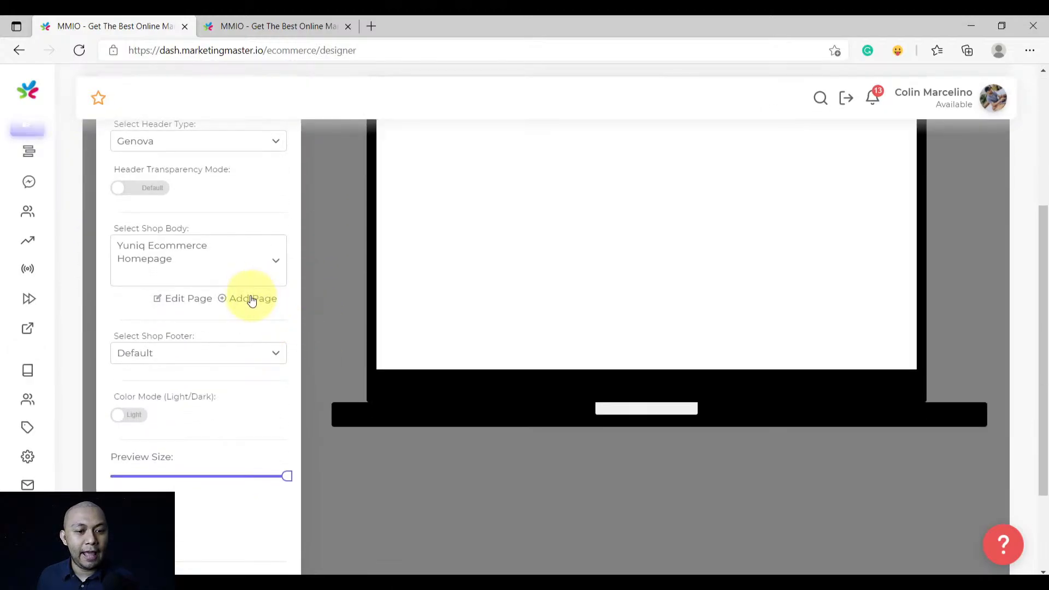
left_click(251, 299)
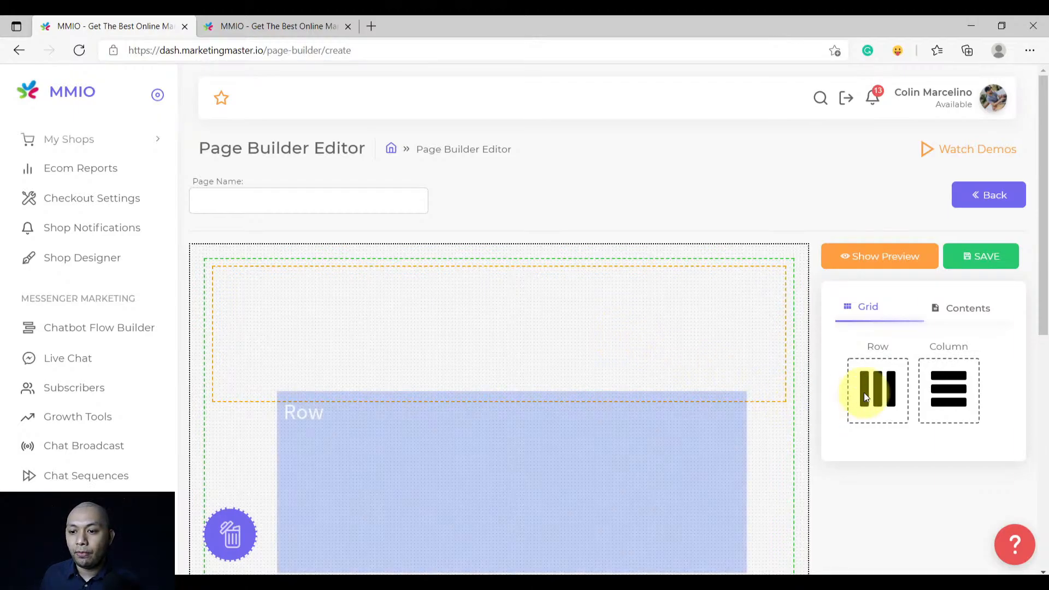
Drag a Column into the page's row, then a Text element into that column
left_click_drag(948, 388, 574, 321)
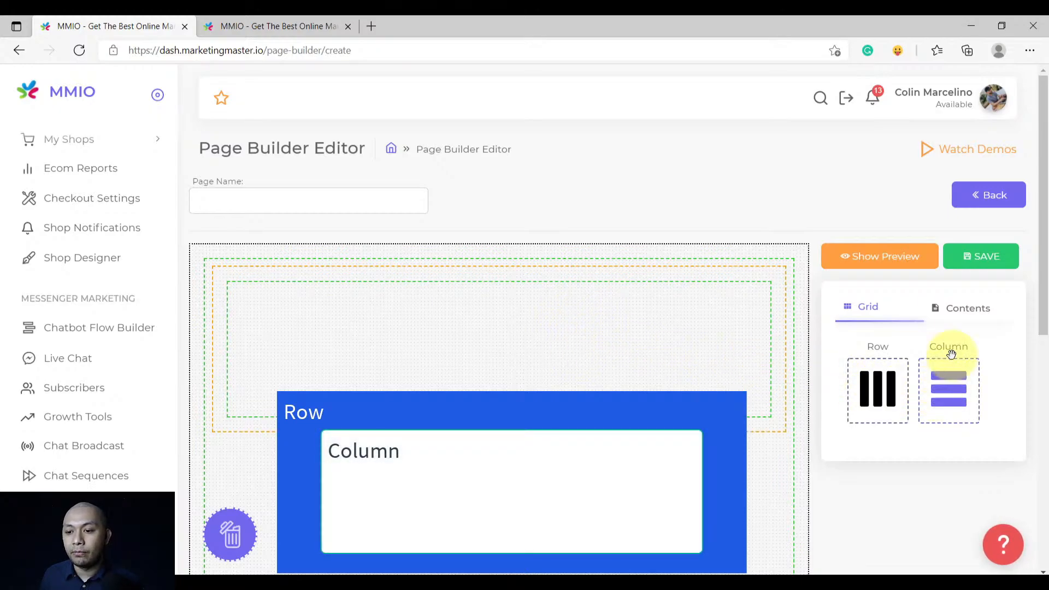
left_click(969, 317)
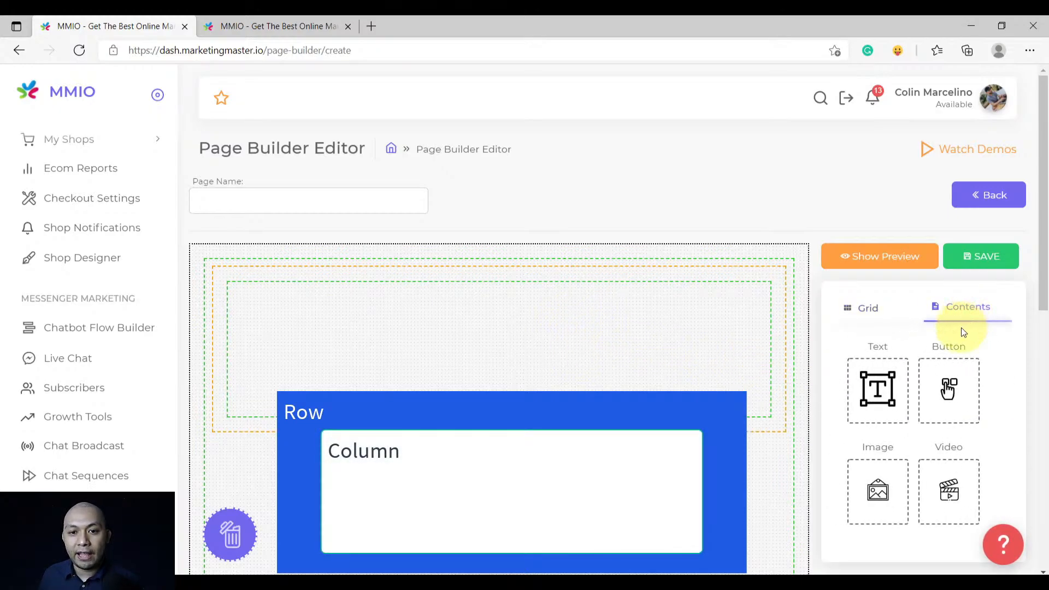
left_click_drag(879, 388, 508, 351)
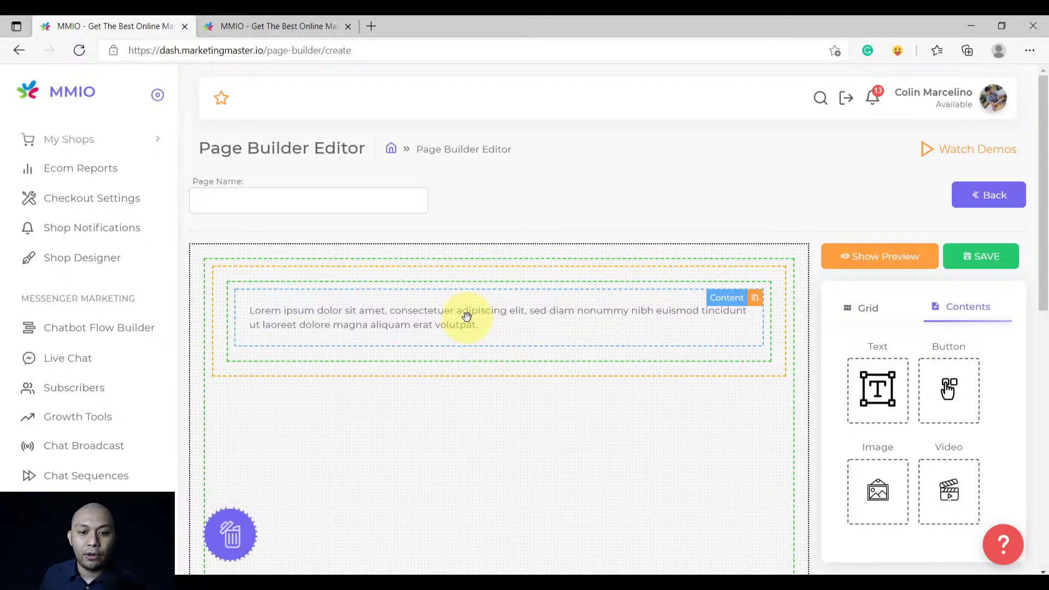
Replace the text block's Lorem ipsum placeholder with the pasted Terms of Service text
left_click(470, 314)
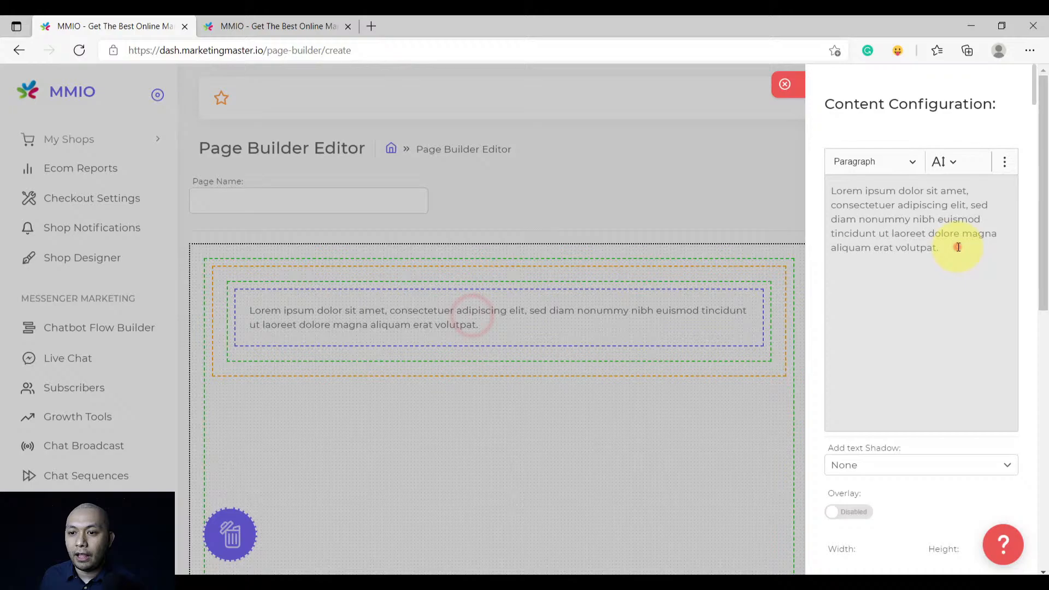
left_click(959, 247)
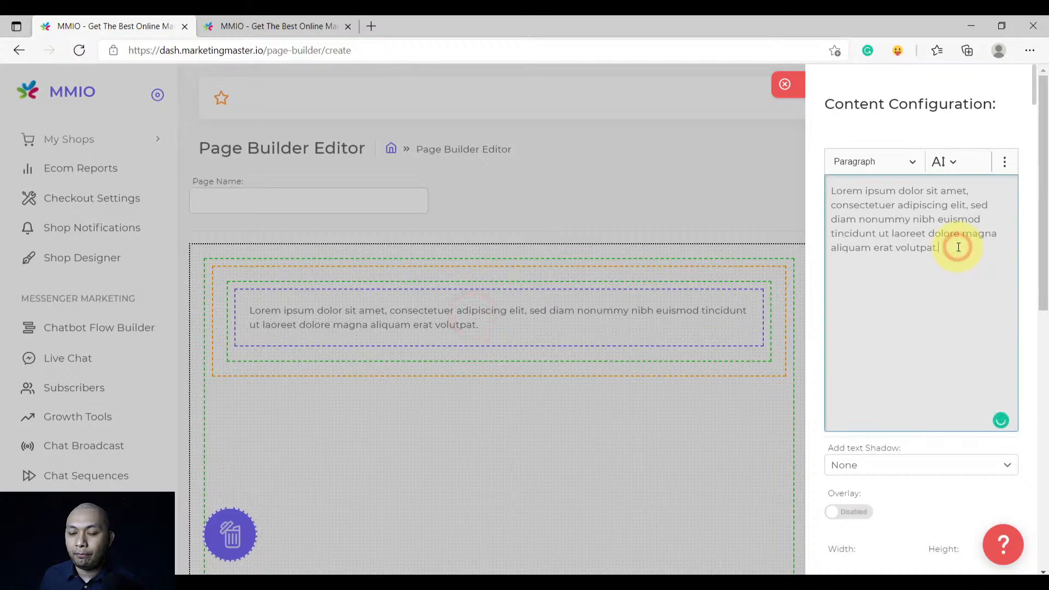
key("ctrl+a")
key("BackSpace")
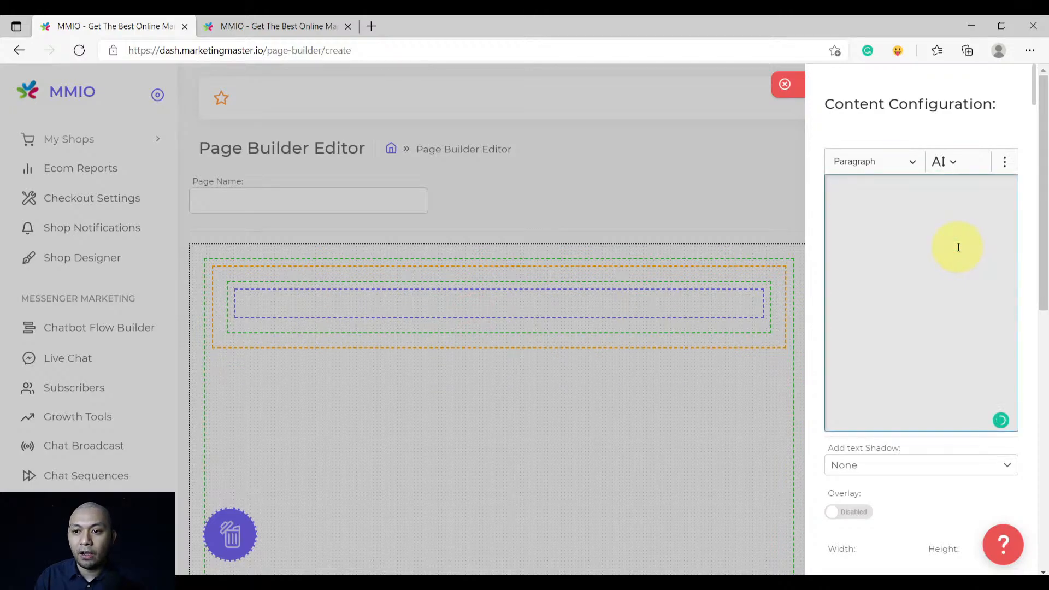
key("ctrl+v")
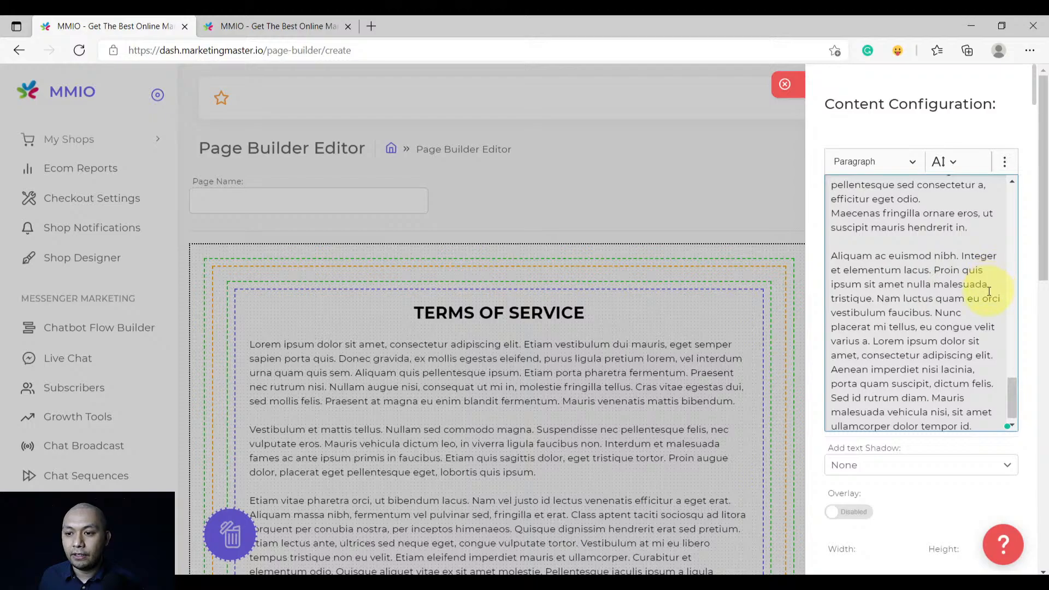
left_click_drag(1012, 388, 1008, 168)
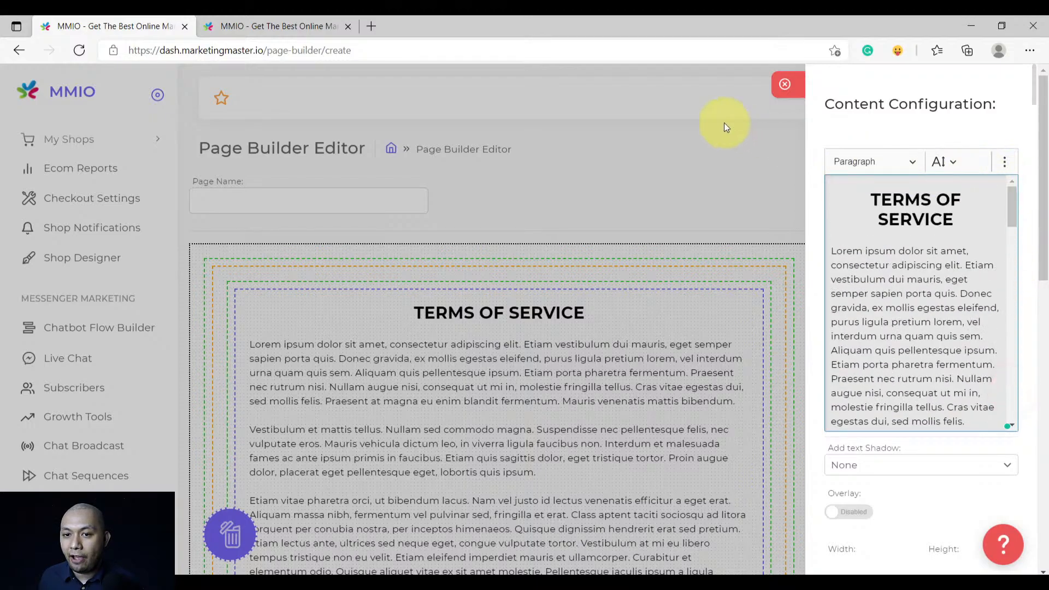
left_click(633, 94)
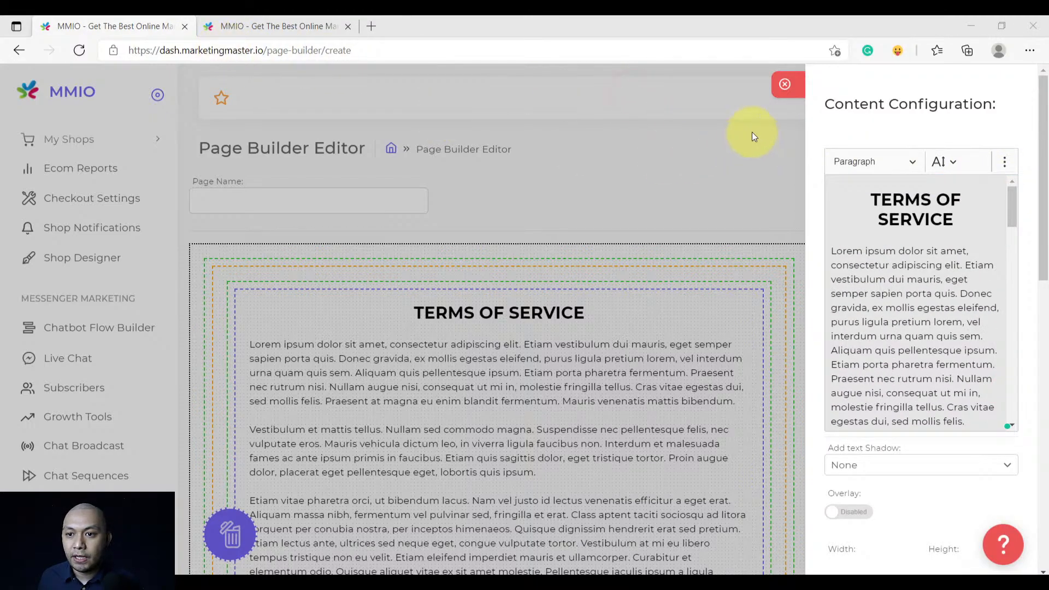
left_click(787, 82)
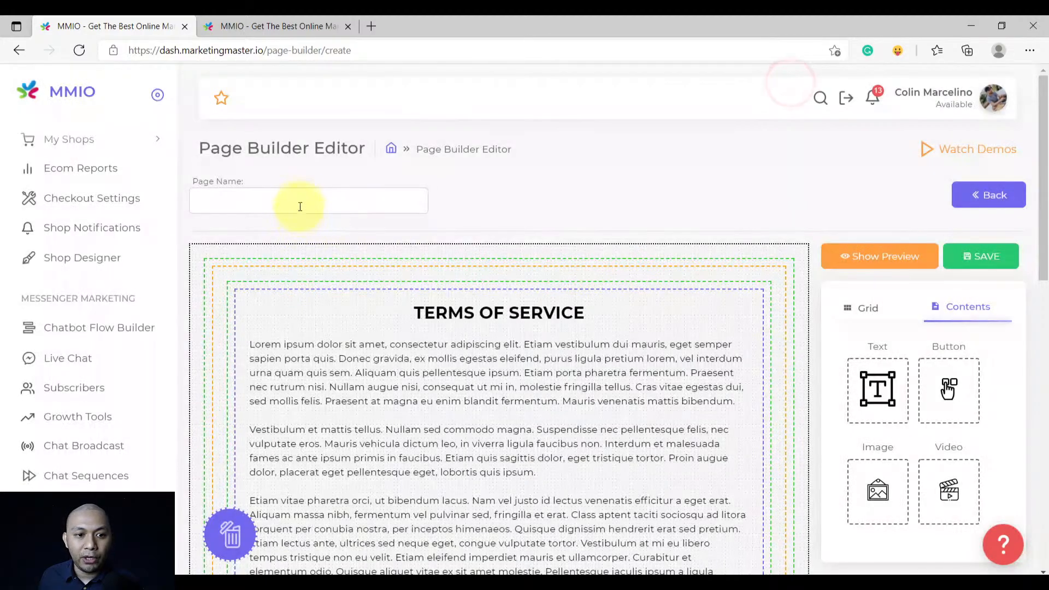
Name the page 'Terms Of Service' and open its device preview
left_click(302, 200)
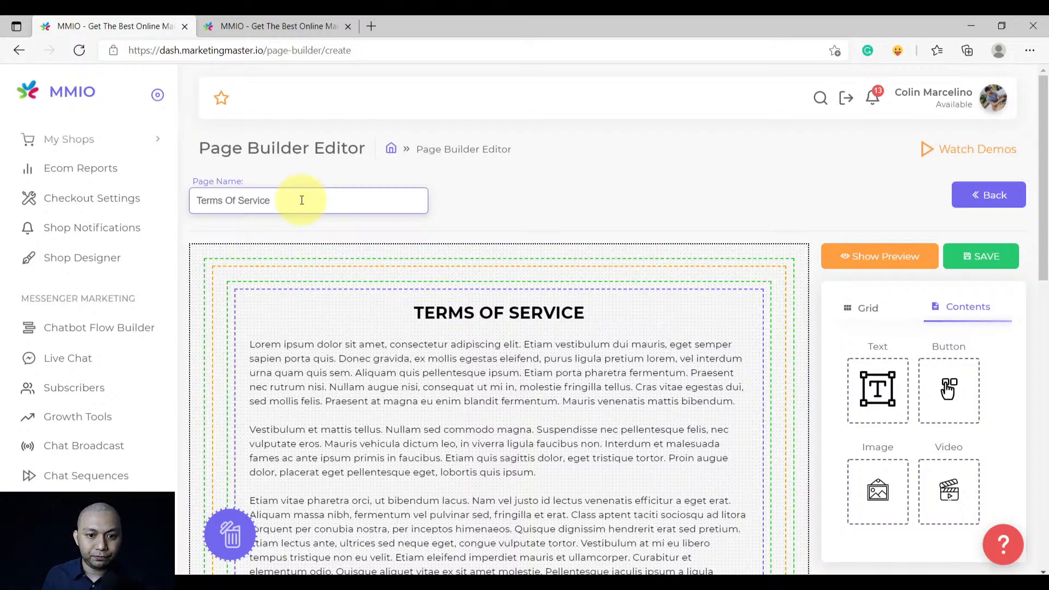
left_click(529, 196)
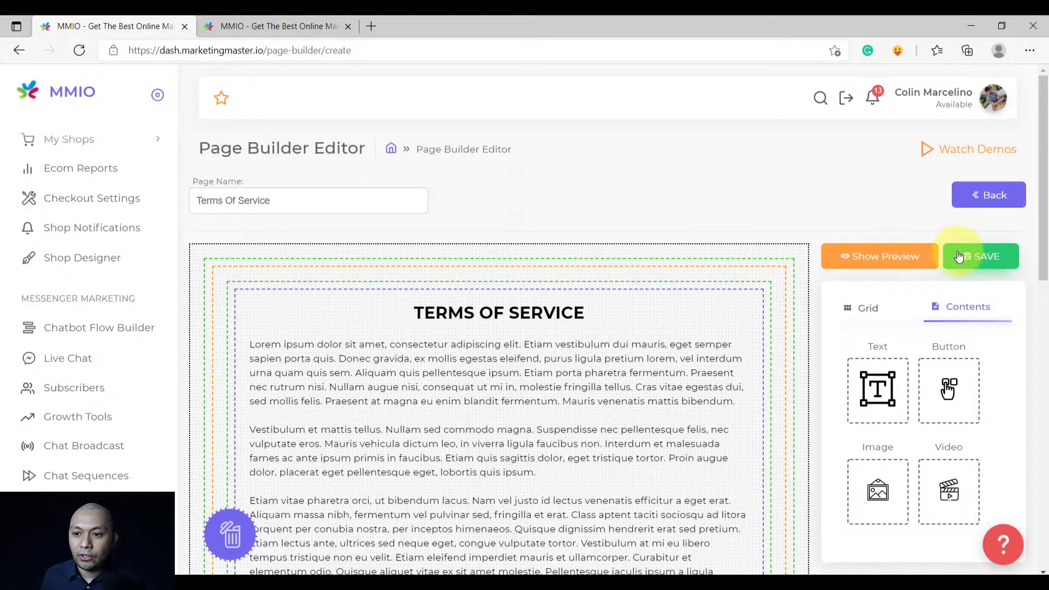
left_click(882, 262)
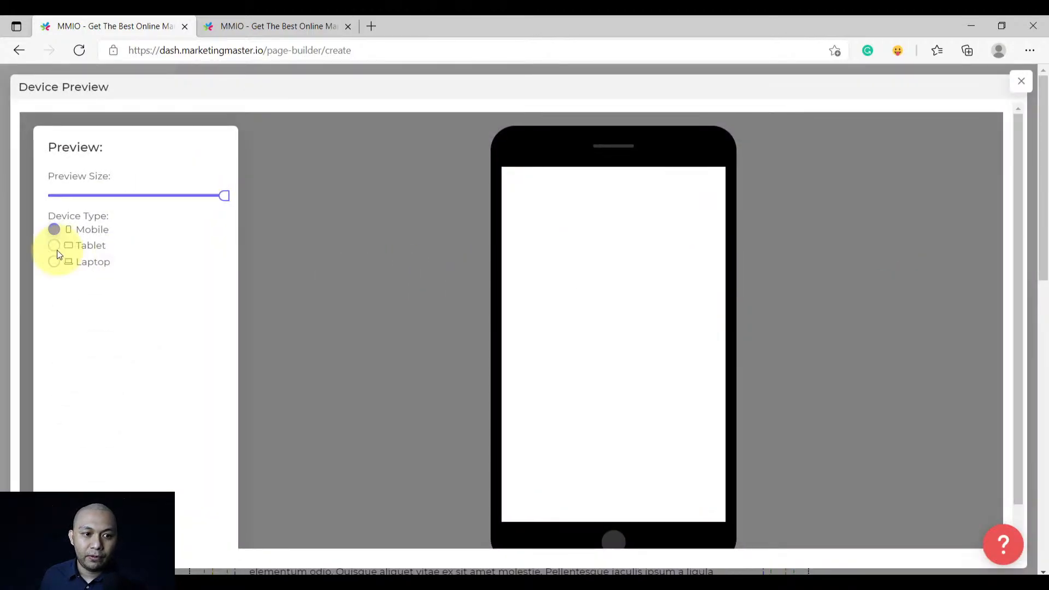
Preview the Terms Of Service page at tablet, mobile and laptop sizes
left_click(92, 247)
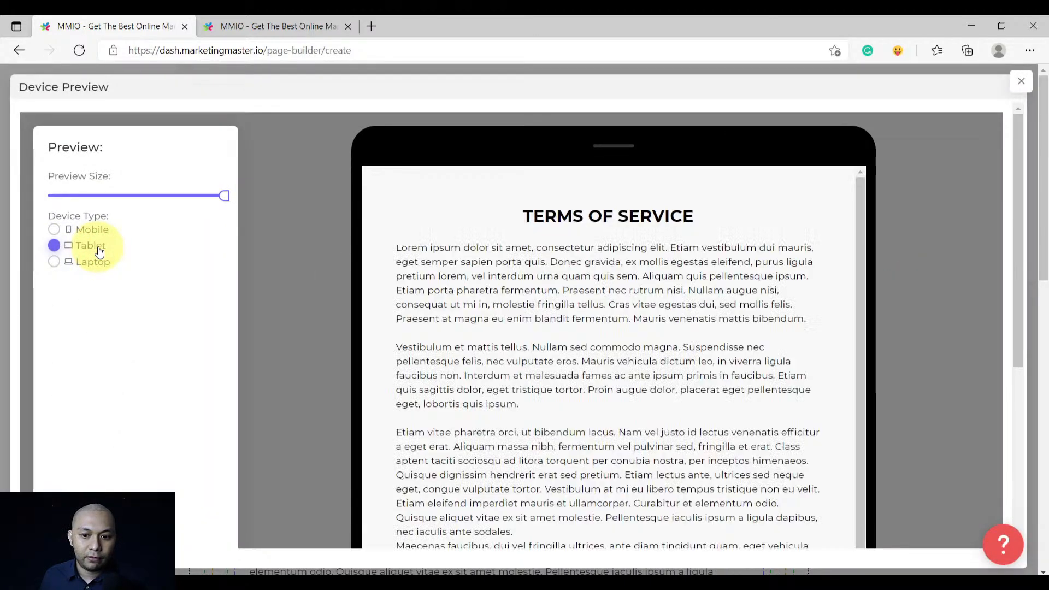
scroll(552, 366, "down", 3)
scroll(556, 382, "up", 1)
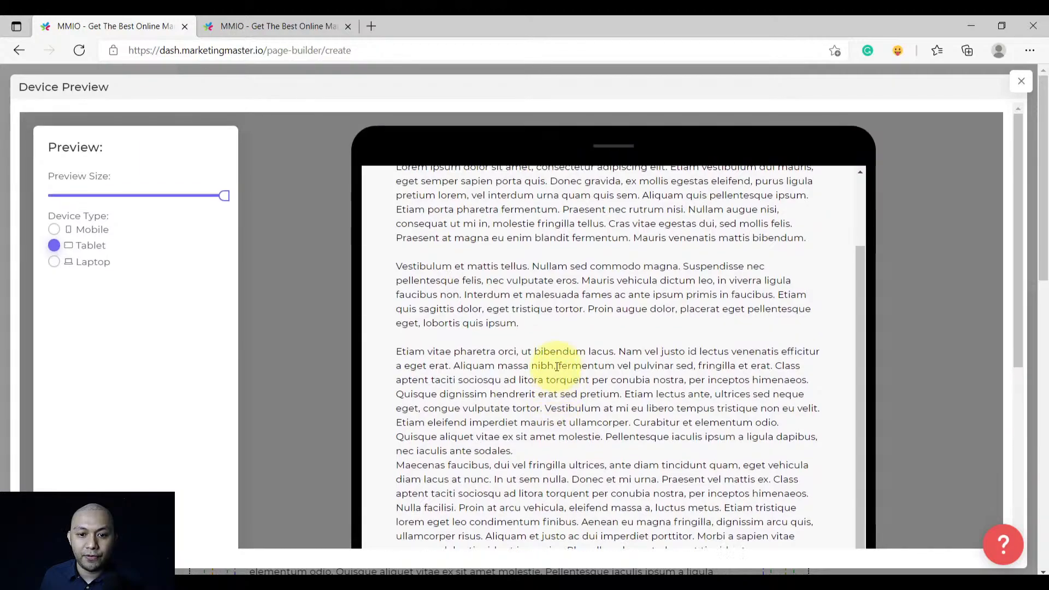
left_click(92, 229)
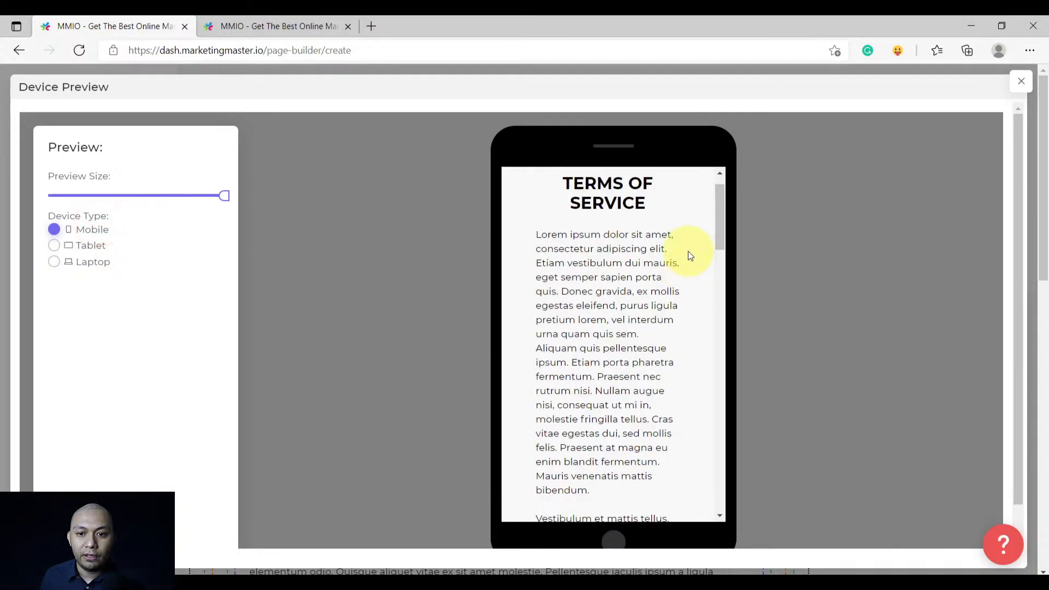
left_click(86, 263)
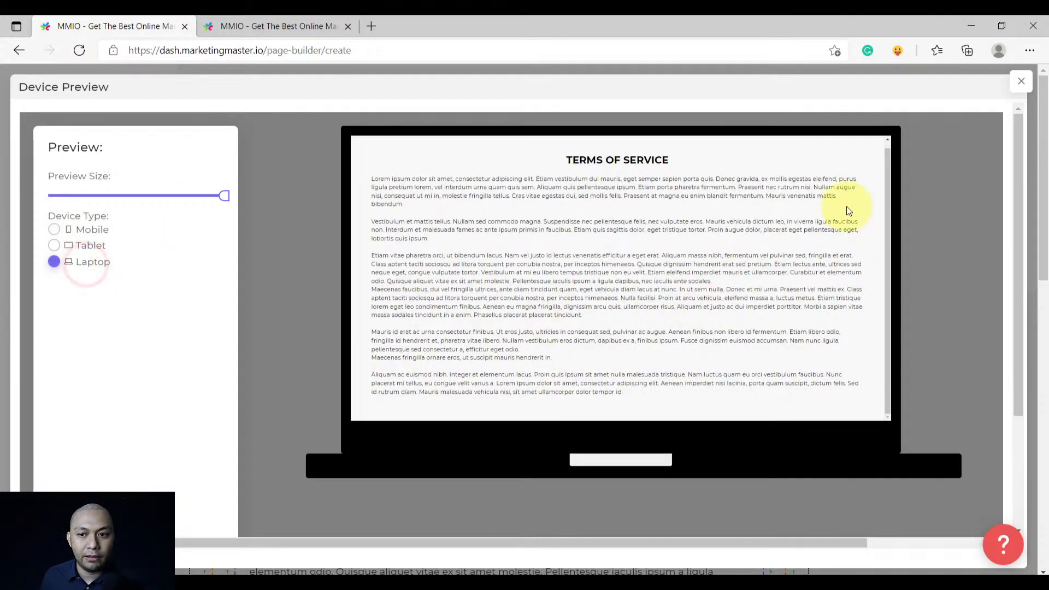
Close the device preview and save the Terms Of Service page
left_click(1021, 82)
left_click(972, 254)
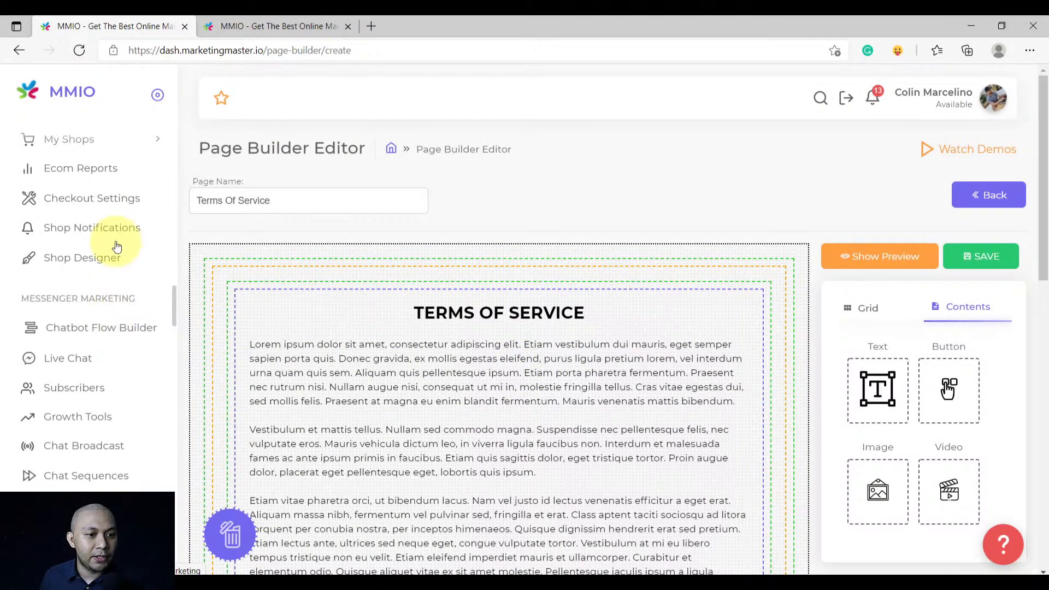
scroll(117, 240, "up", 2)
In Shop Menu Settings, drag the Terms Of Service page into both the Header Menu and the Footer Menu
left_click(76, 348)
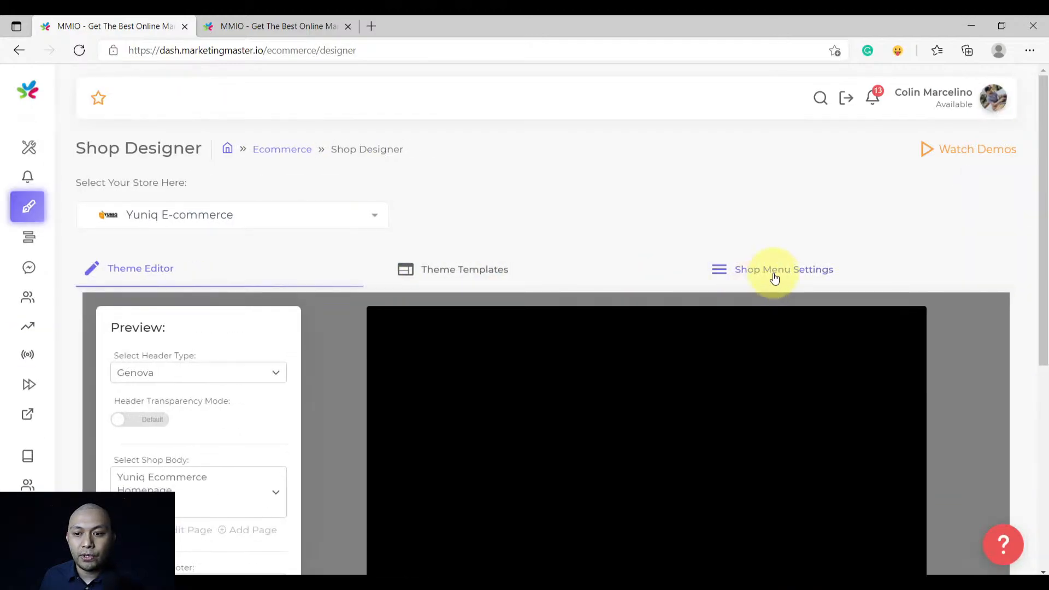
left_click(773, 271)
scroll(479, 332, "down", 1)
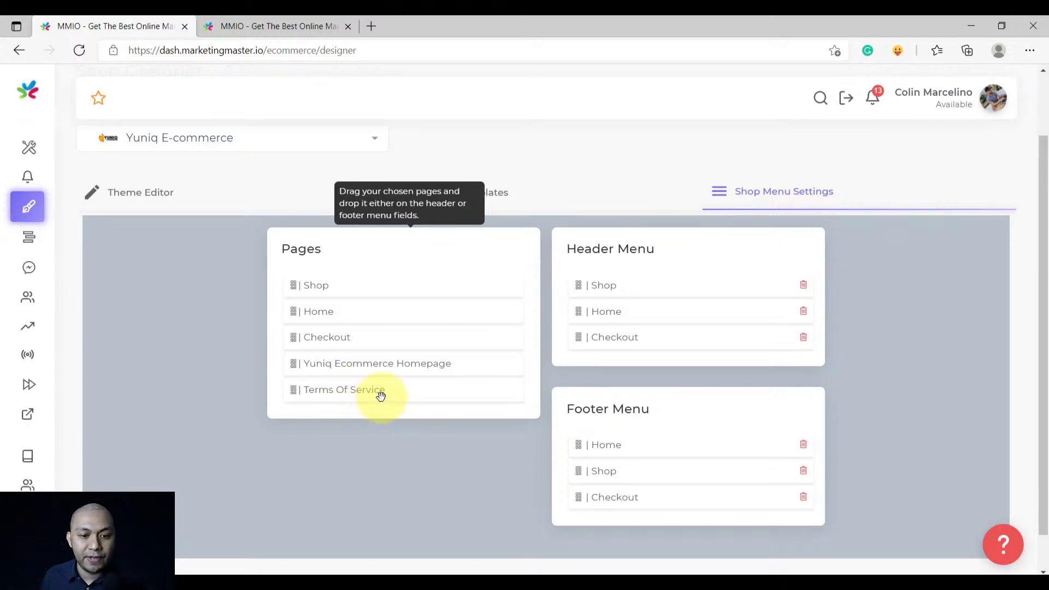
left_click_drag(381, 395, 649, 348)
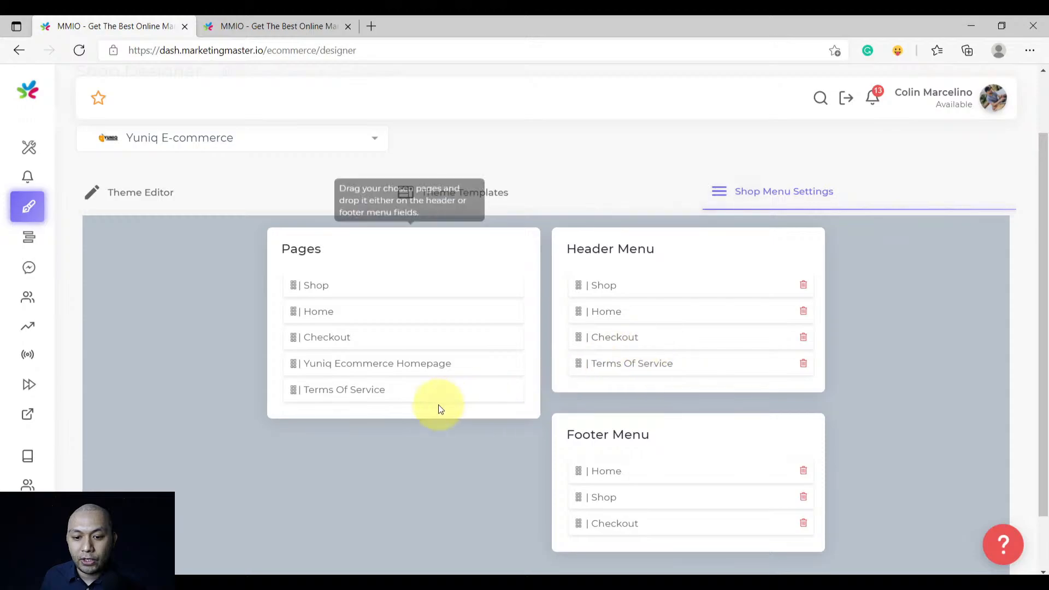
left_click_drag(348, 389, 625, 533)
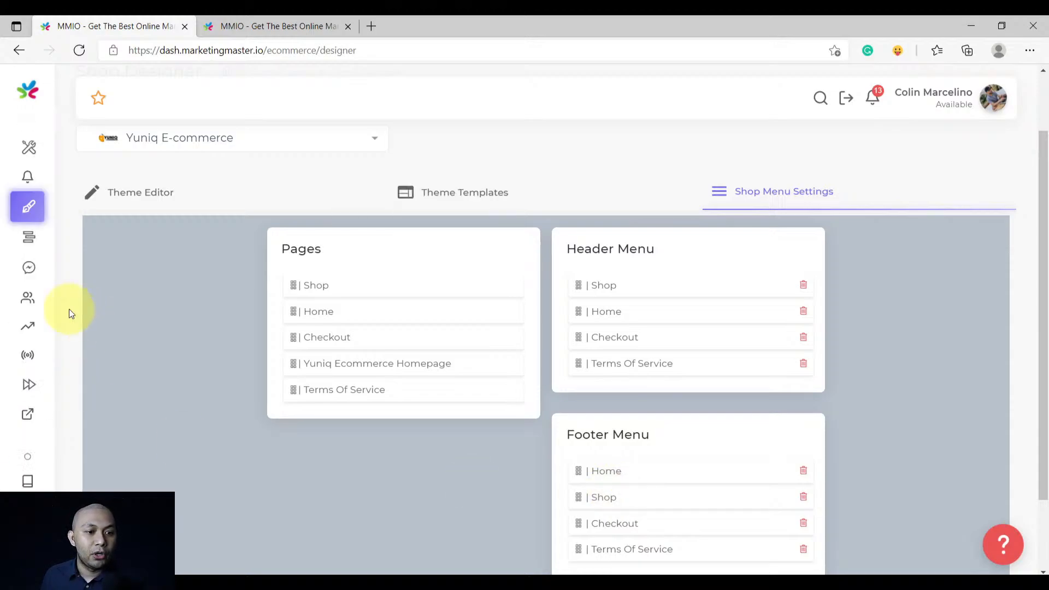
Go to the Ecom Dashboard and open the store's Home URL preview in a new tab
mouse_move(31, 247)
left_click(83, 183)
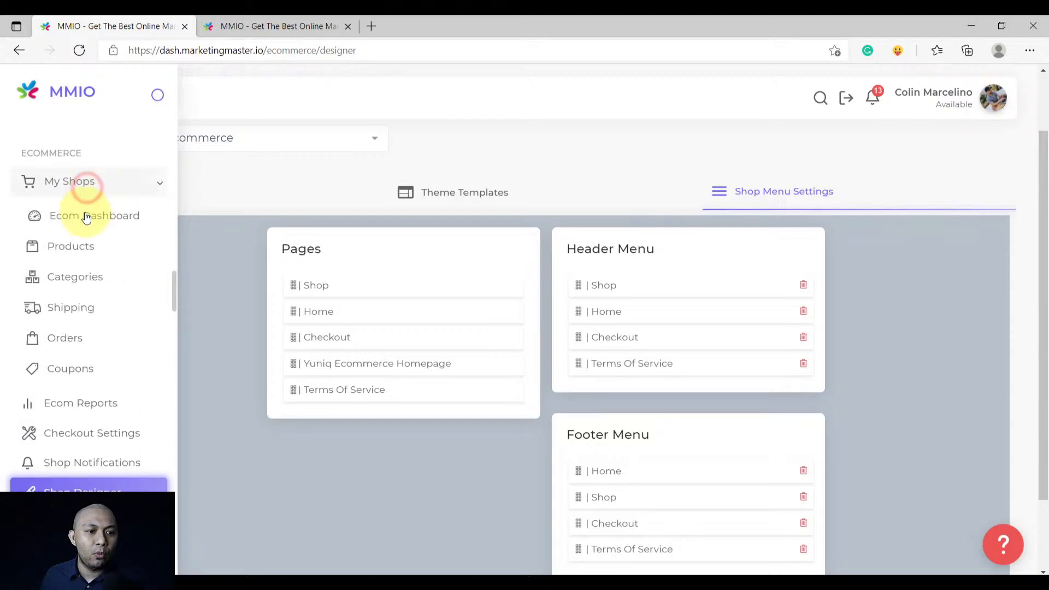
left_click(86, 217)
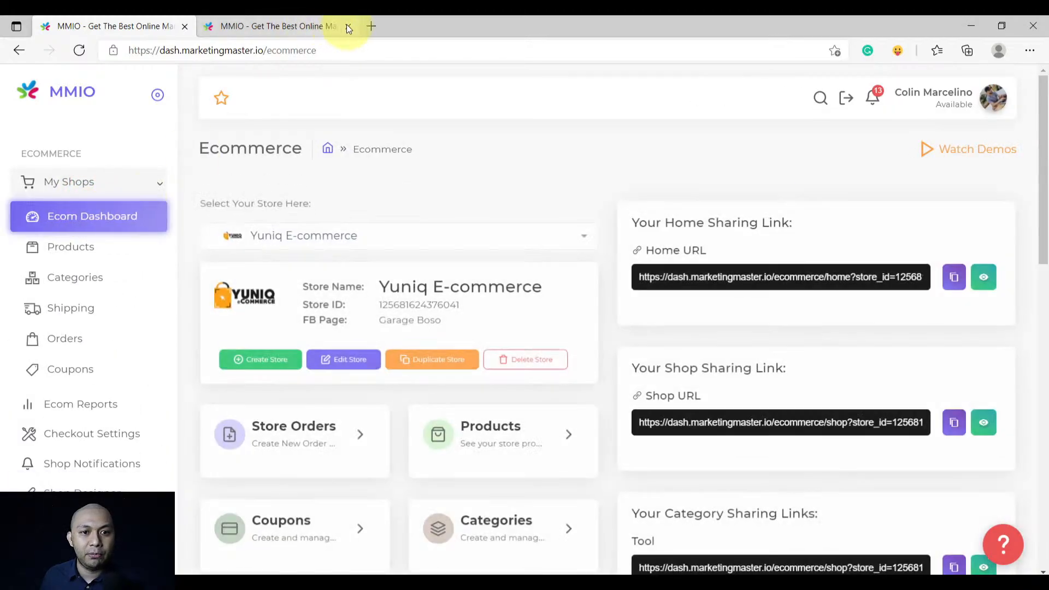
left_click(349, 26)
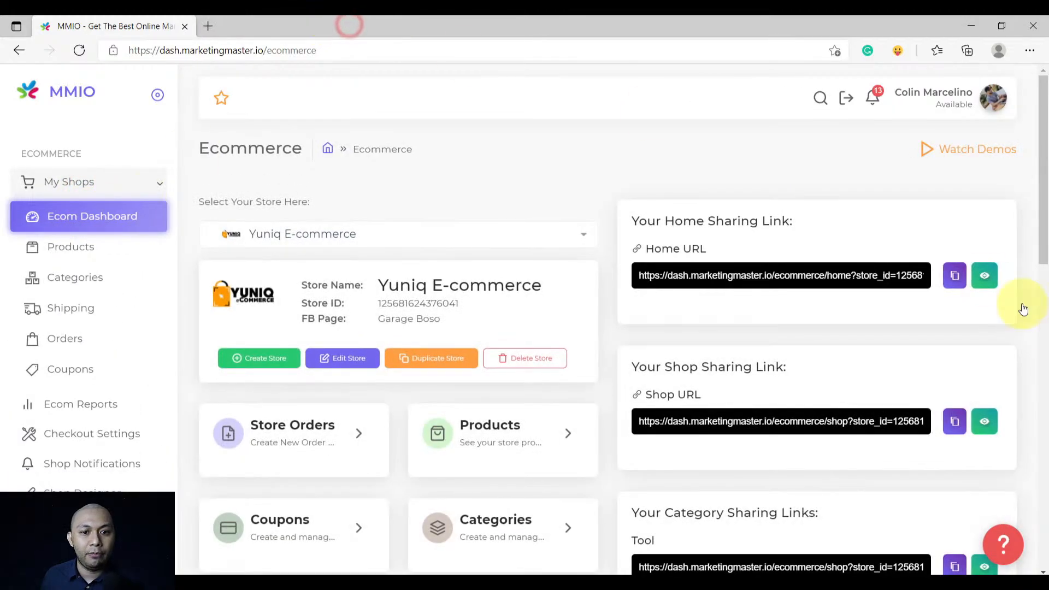
left_click(989, 280)
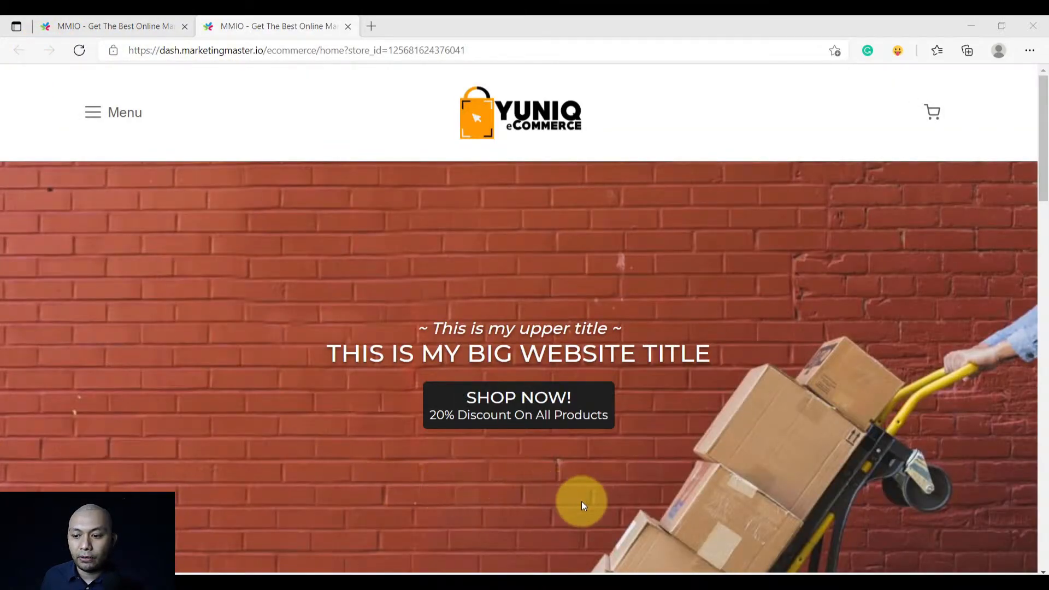
Check Terms Of Service in the storefront menu and footer, then return to the MMIO tab
left_click(91, 112)
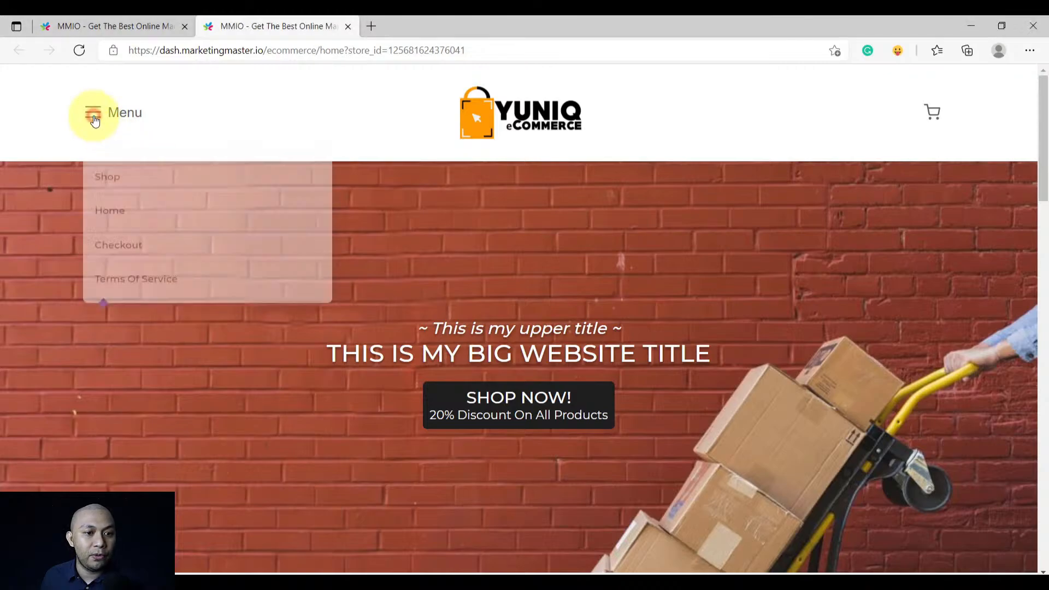
left_click(147, 276)
scroll(299, 320, "down", 2)
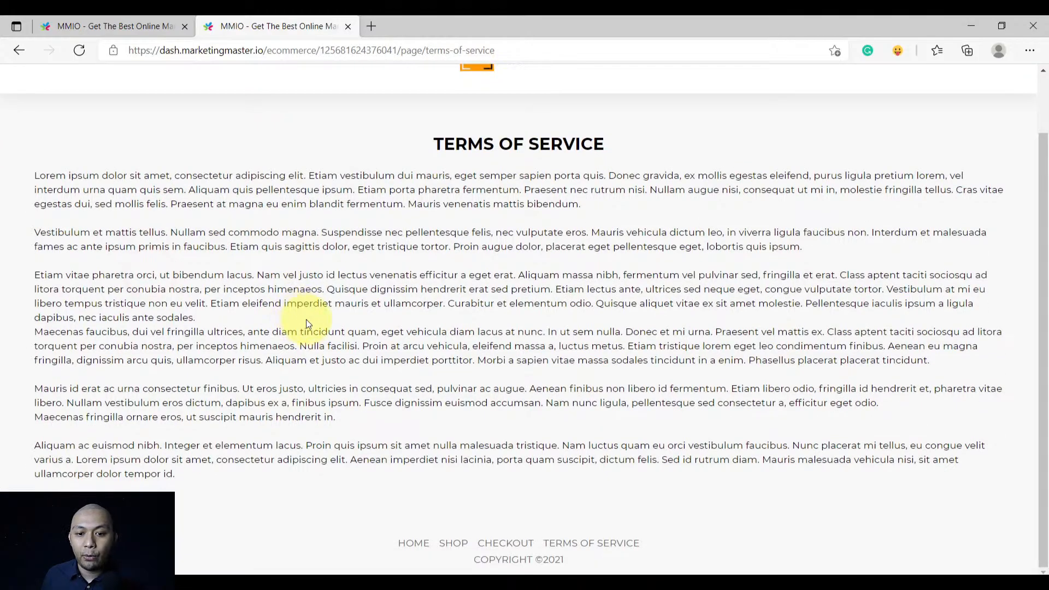
scroll(392, 394, "up", 1)
scroll(392, 390, "down", 1)
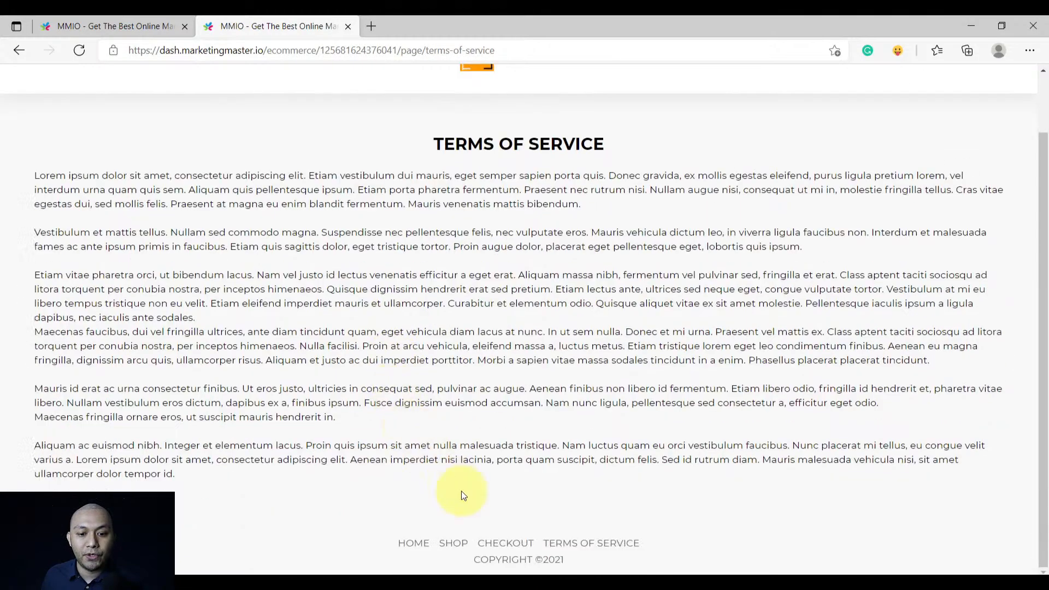
left_click(413, 544)
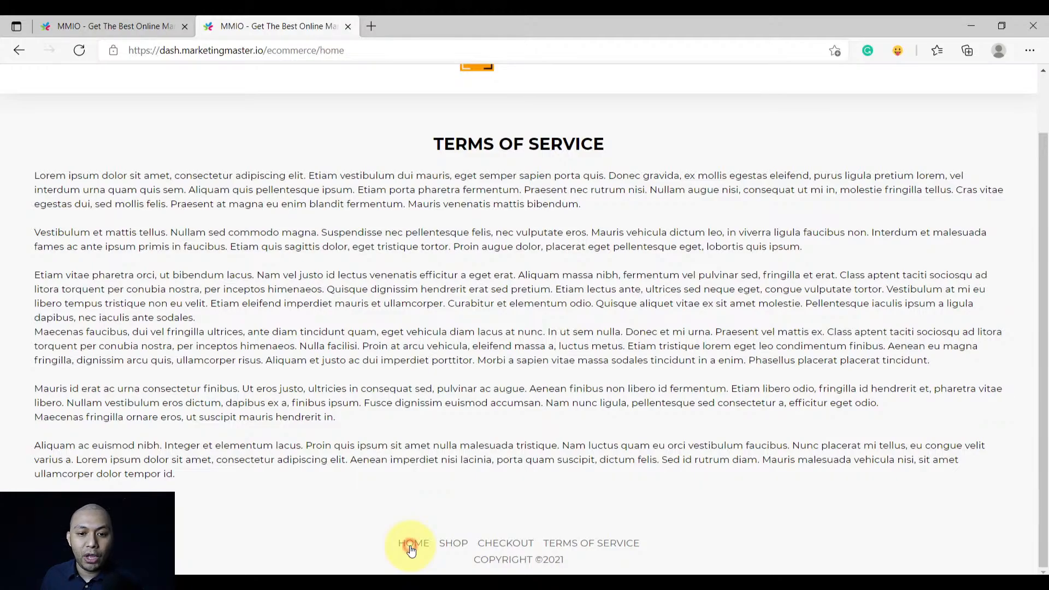
scroll(436, 511, "down", 1)
scroll(436, 511, "down", 20)
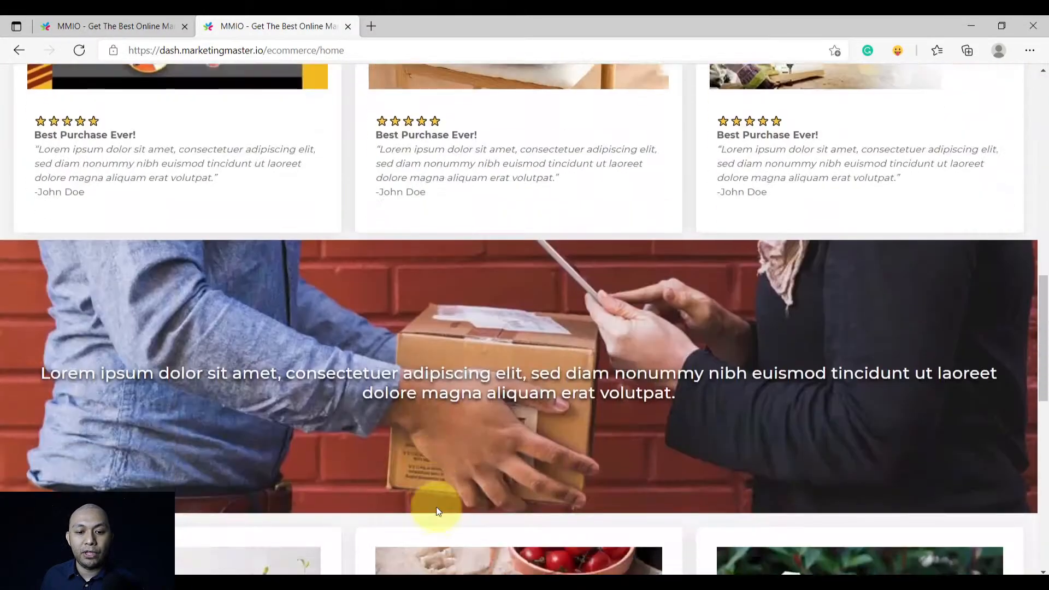
scroll(438, 509, "up", 20)
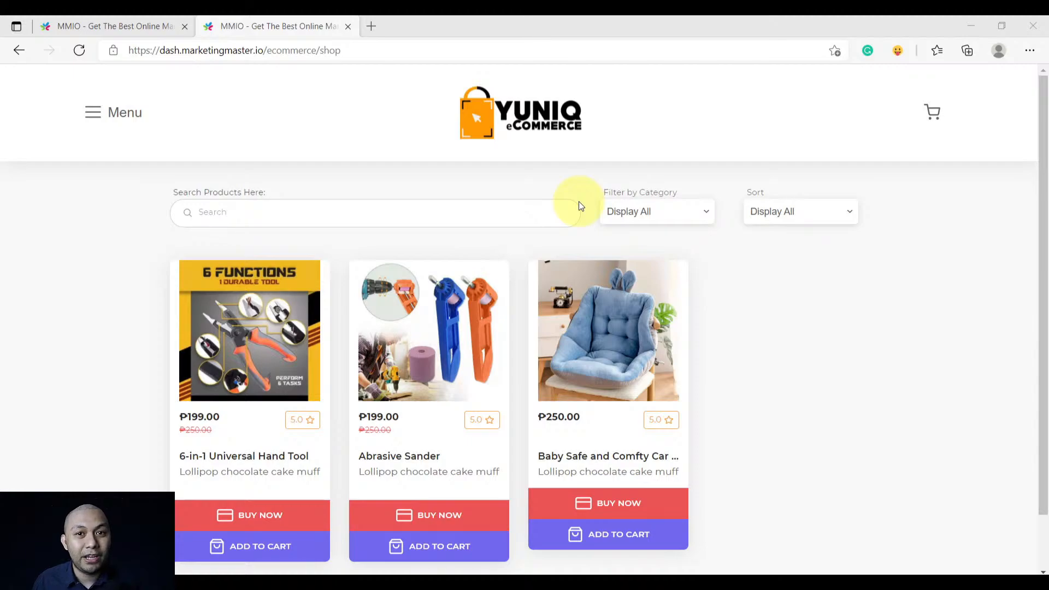
left_click(334, 129)
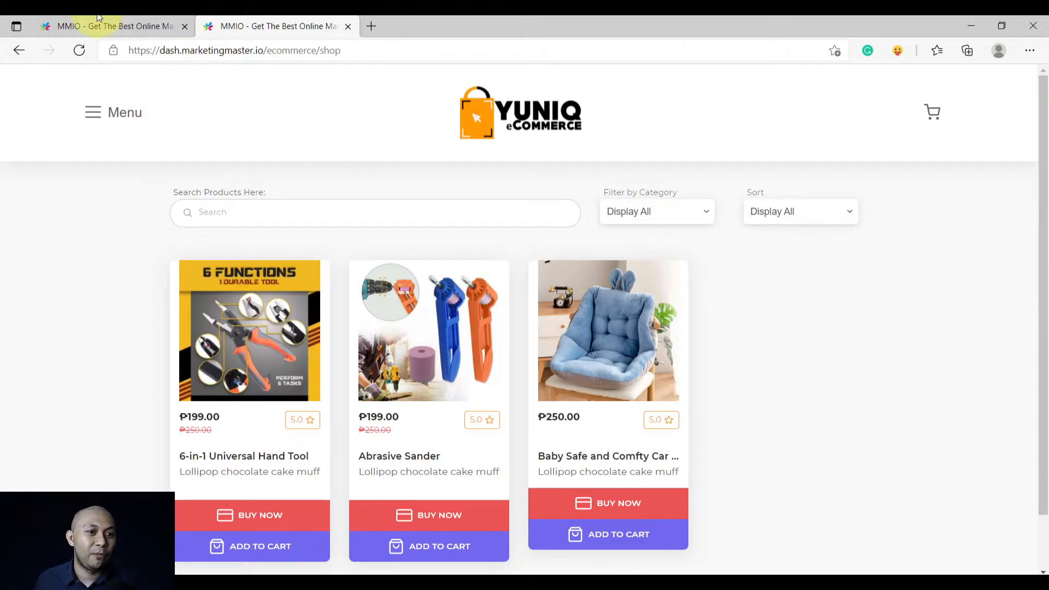
left_click(71, 26)
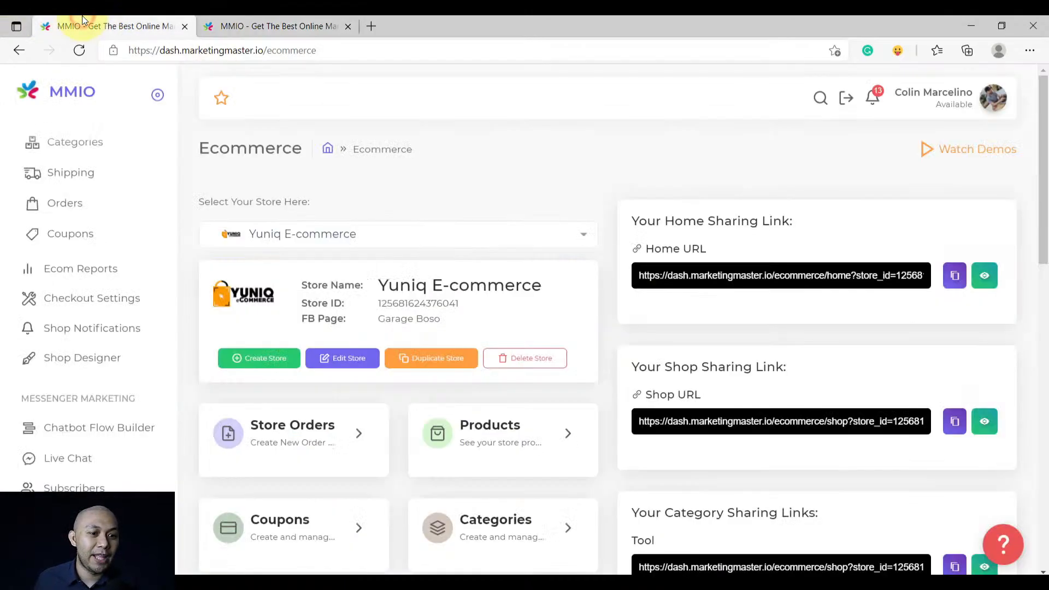
Open Shop Notifications from the left sidebar to list the Yuniq store's notifications
left_click(112, 330)
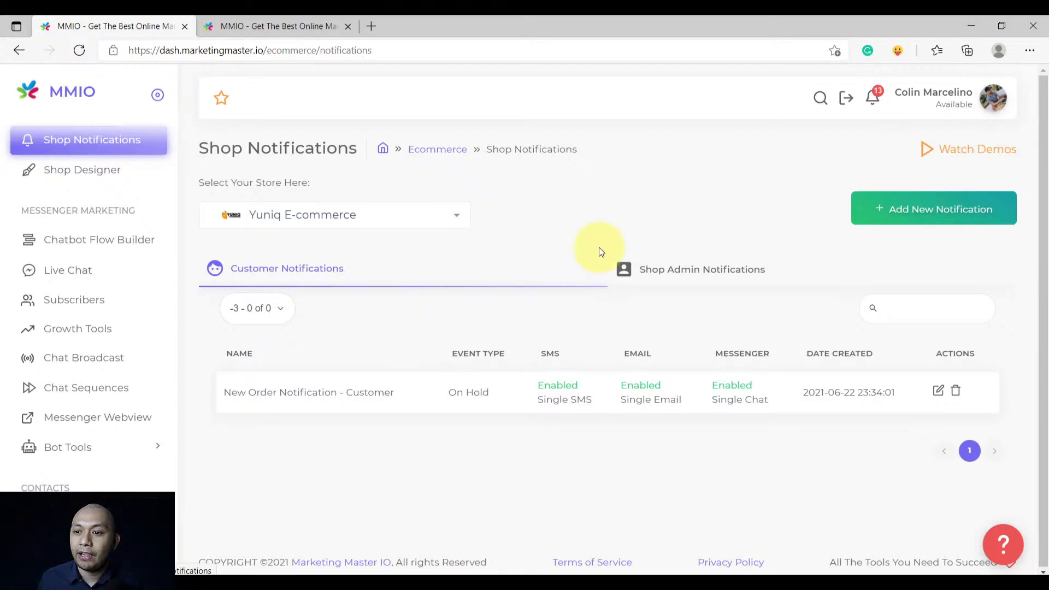
Create a new shop notification named Cancel Order Notification, triggered by the Rejected order event
left_click(909, 211)
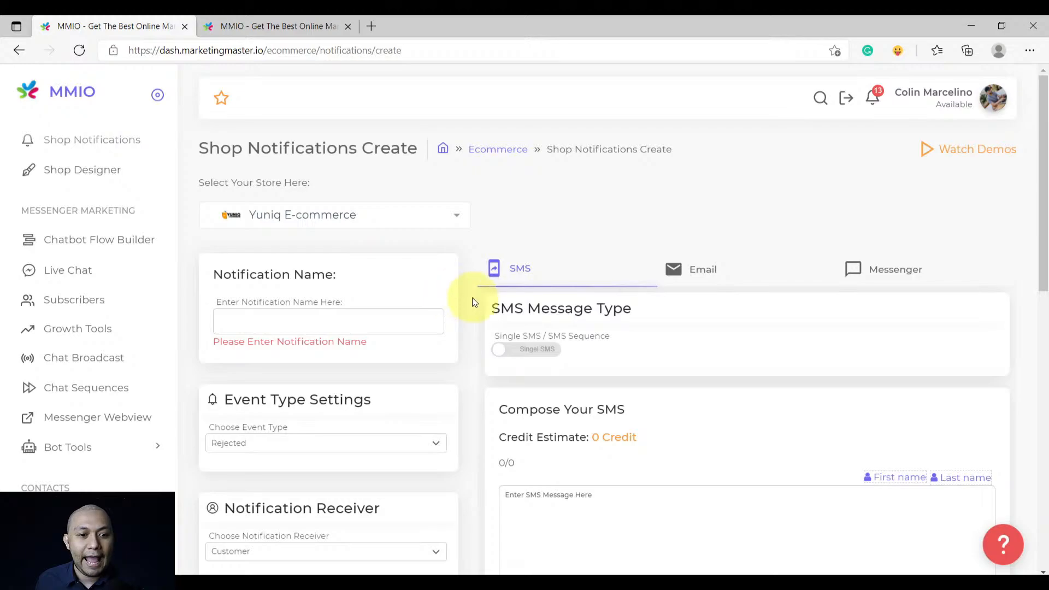
scroll(472, 297, "down", 1)
left_click(339, 241)
scroll(343, 255, "up", 1)
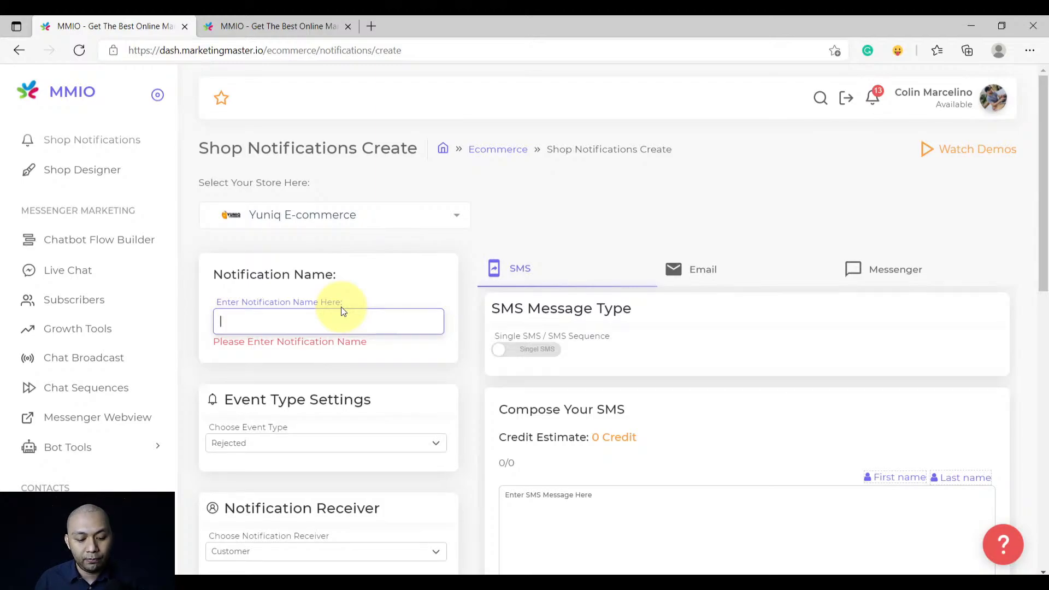
type("CAN")
key("BackSpace")
key("BackSpace")
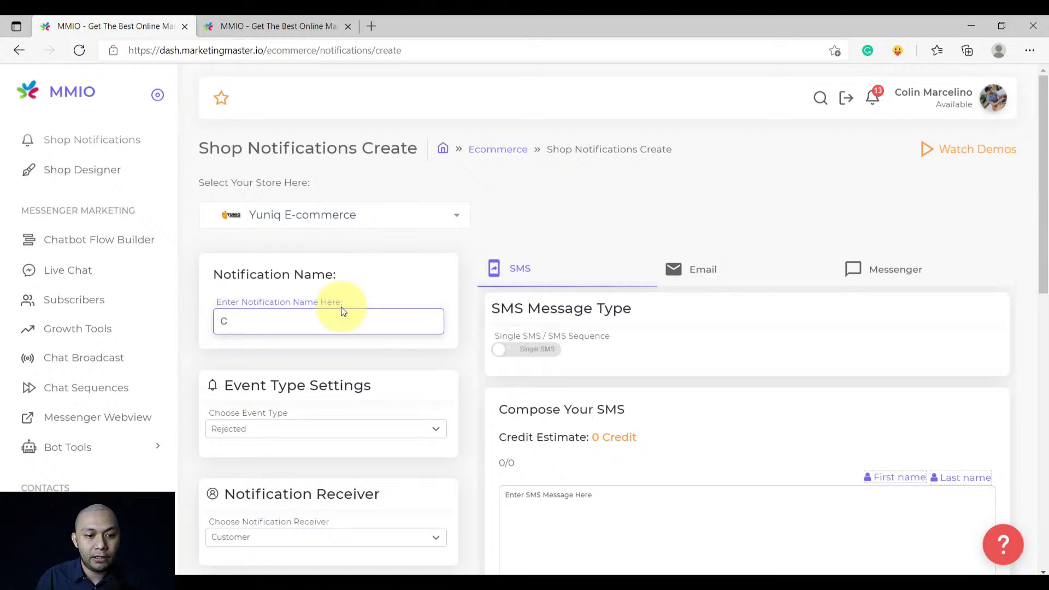
type("ancel Orde")
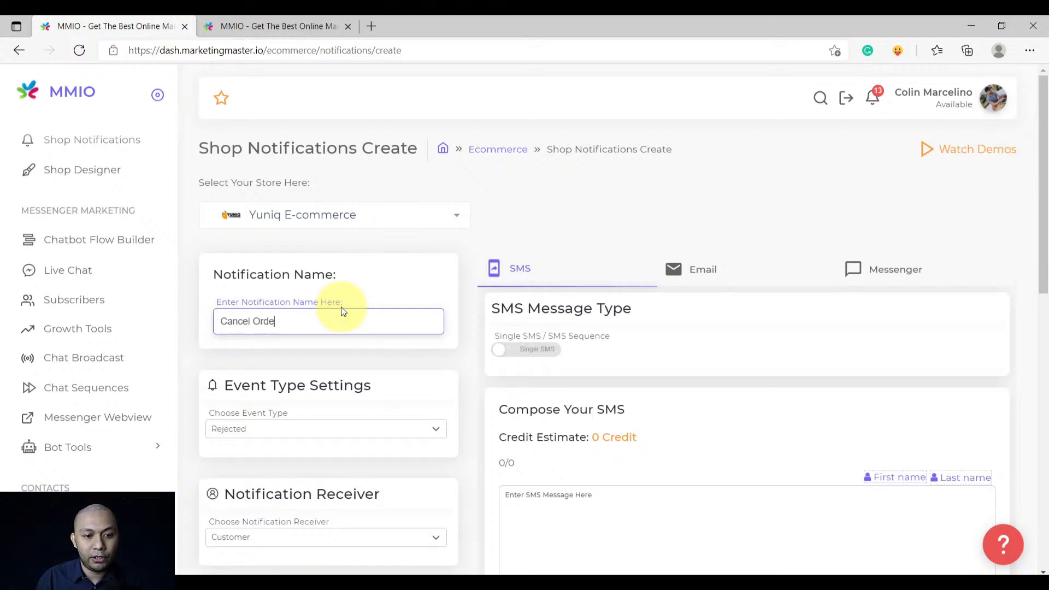
type("r Notifcation")
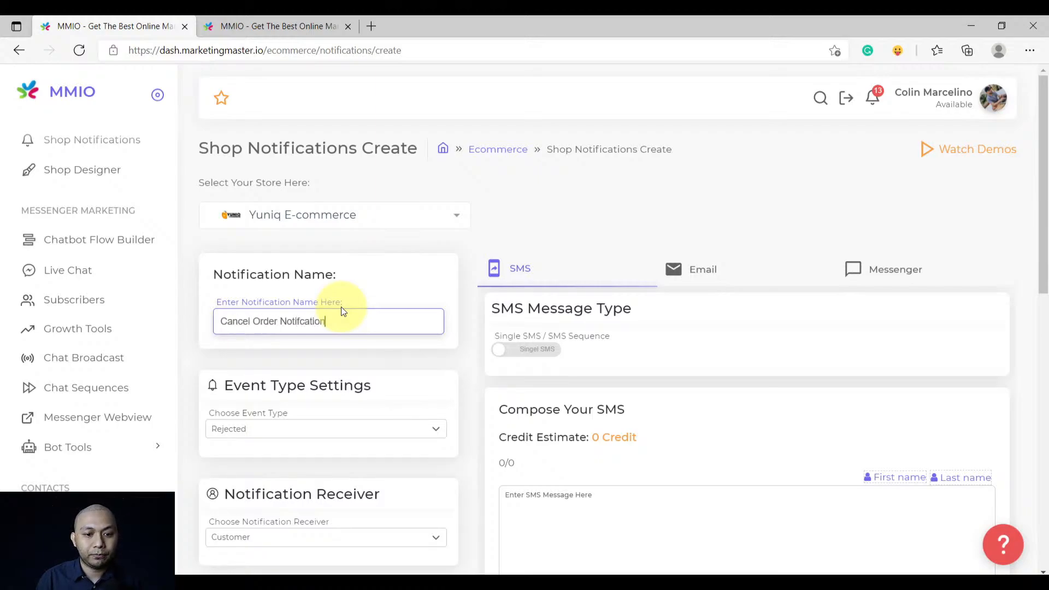
scroll(341, 306, "down", 2)
left_click_drag(292, 331, 214, 335)
left_click(258, 351)
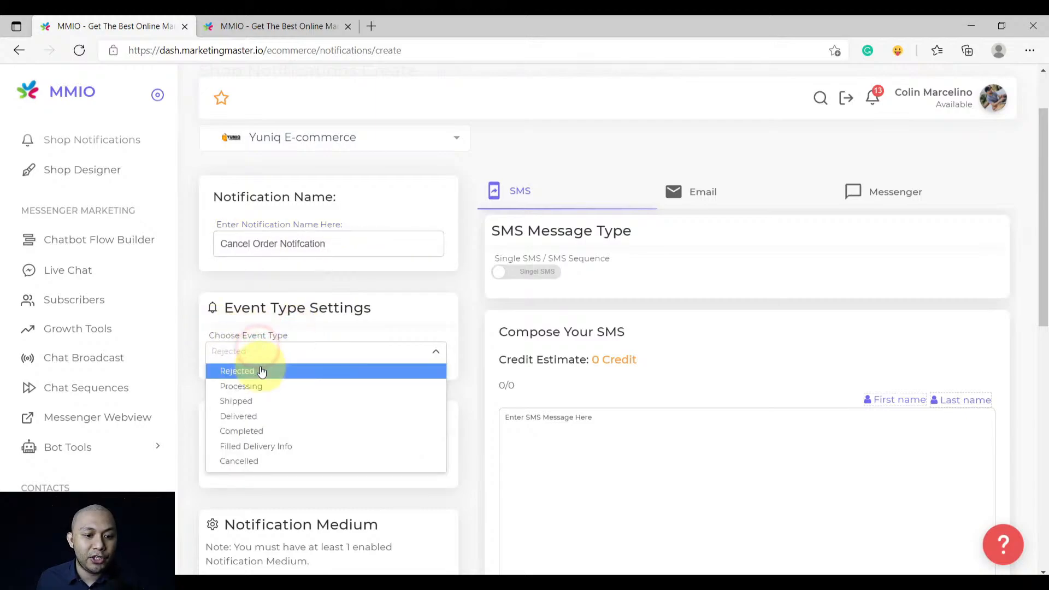
left_click(259, 376)
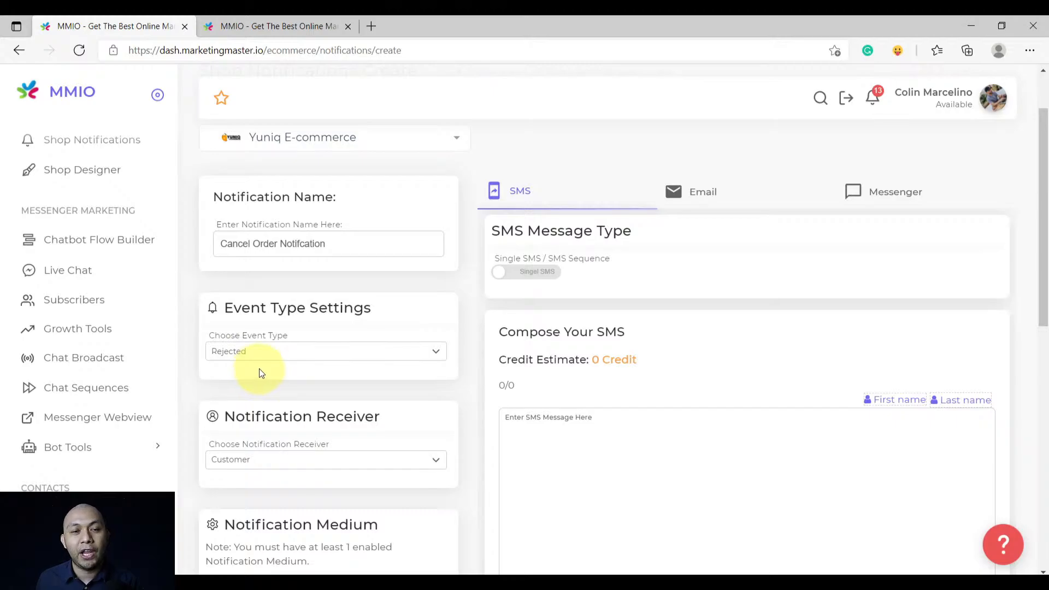
Set the notification receiver to Customer
scroll(316, 332, "down", 3)
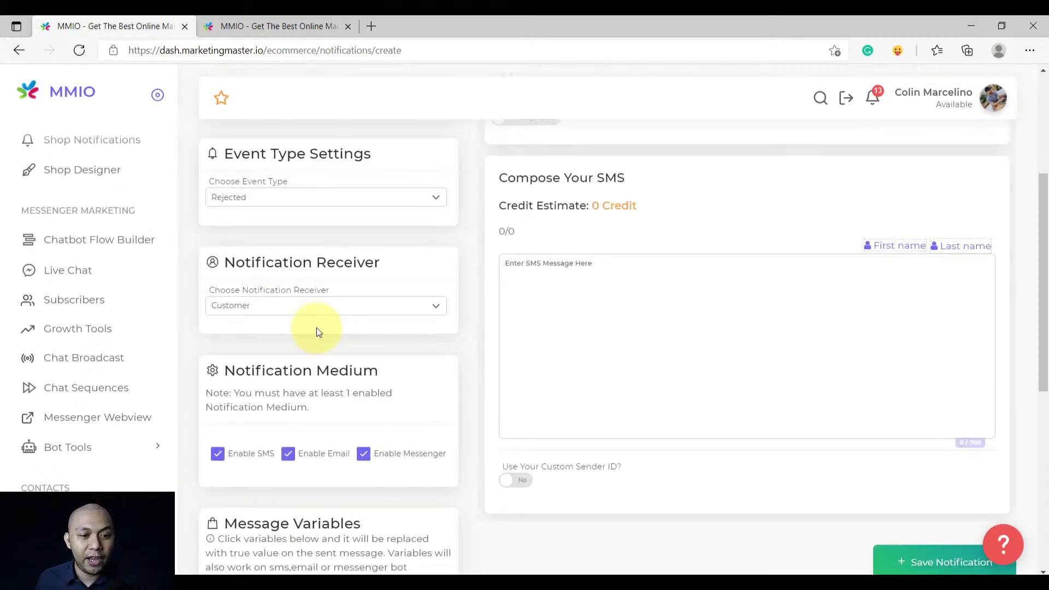
left_click(316, 305)
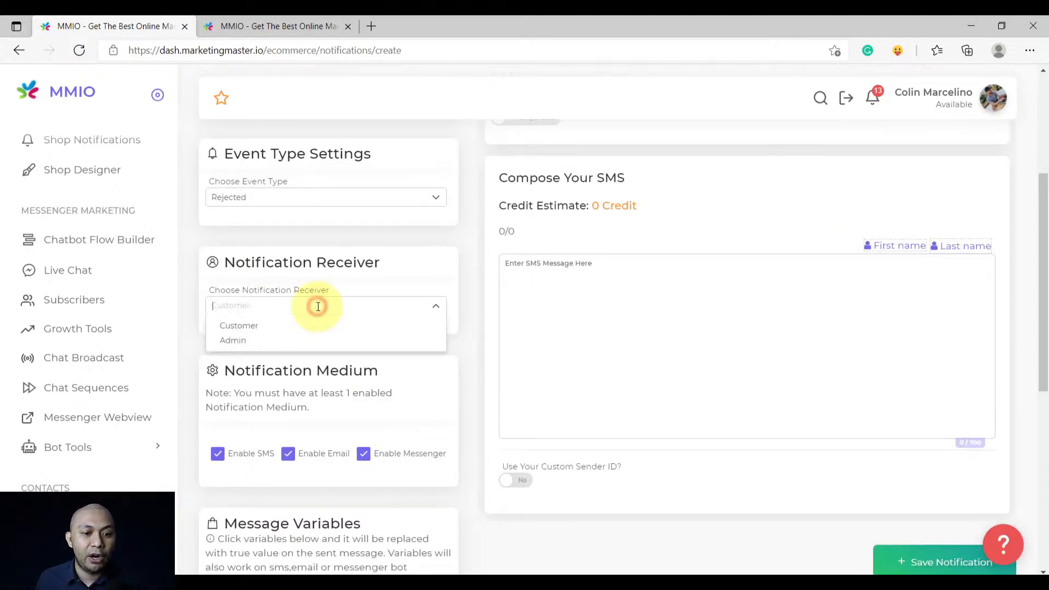
left_click(280, 341)
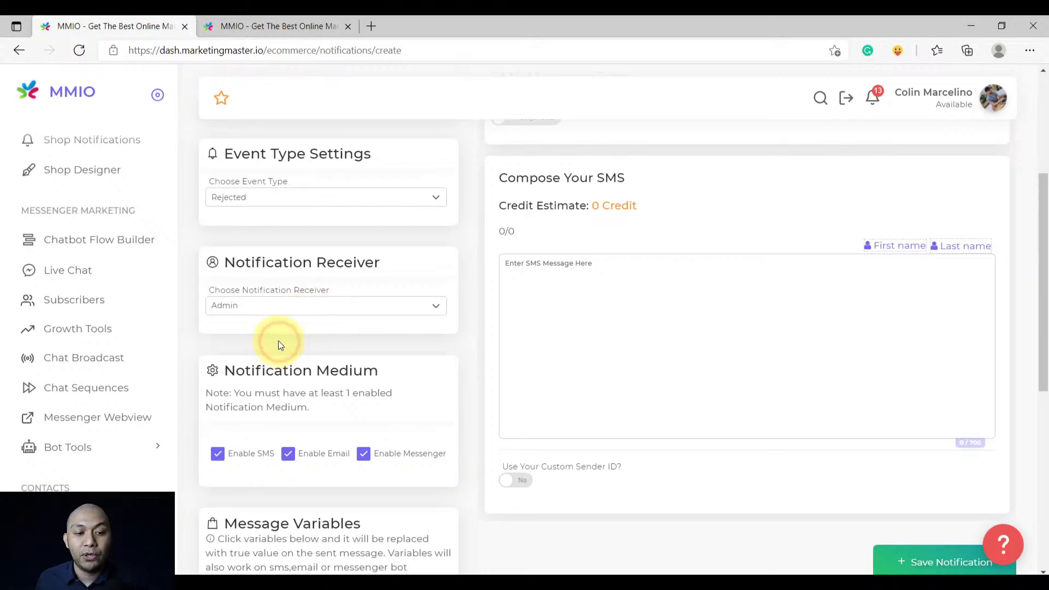
left_click(279, 306)
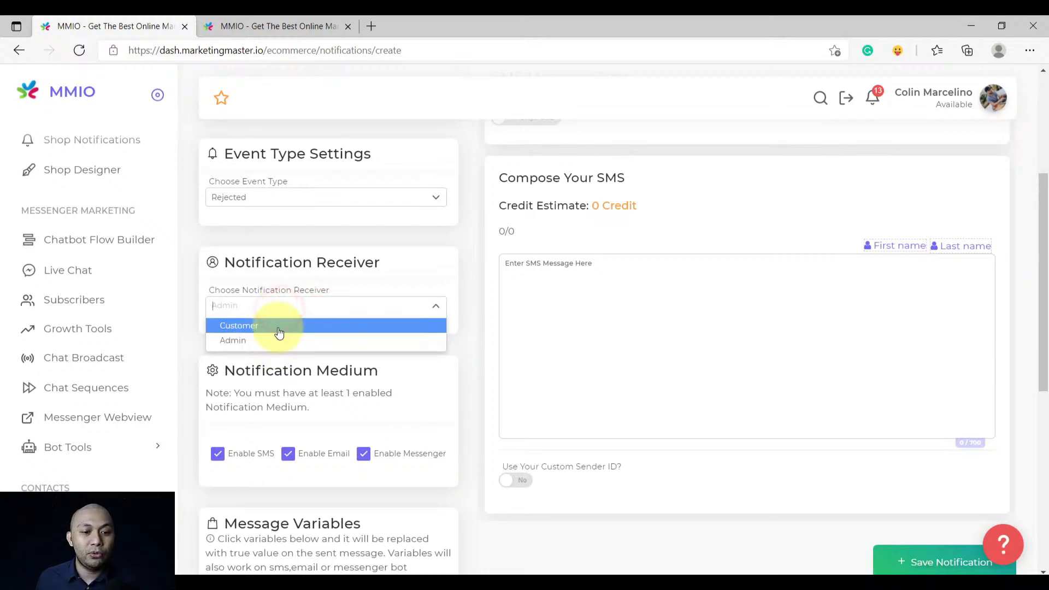
left_click(279, 328)
Tick Enable SMS, Enable Email and Enable Messenger under Notification Medium
scroll(279, 325, "down", 3)
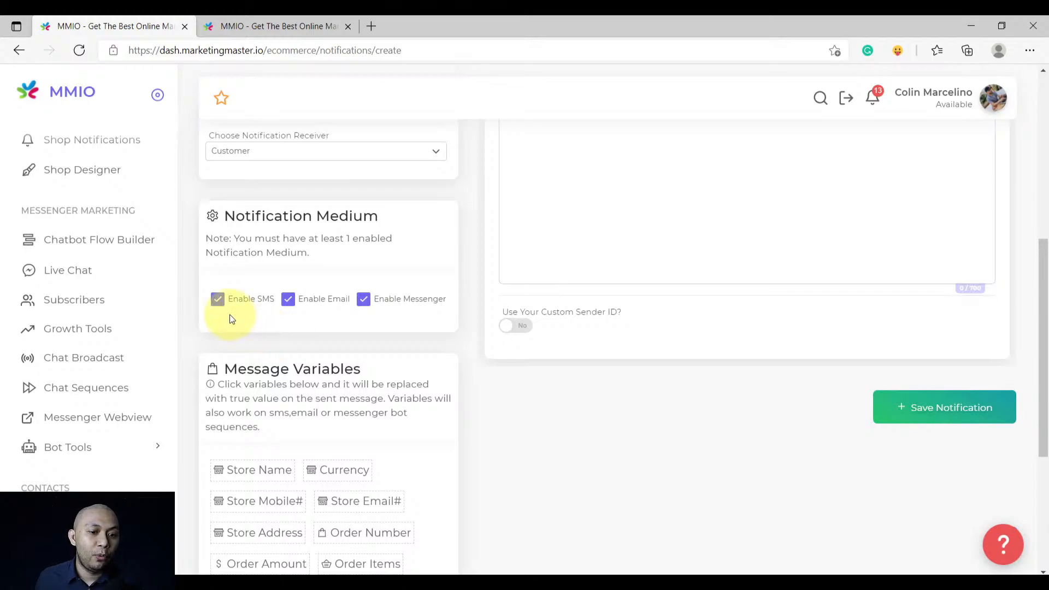
left_click(219, 305)
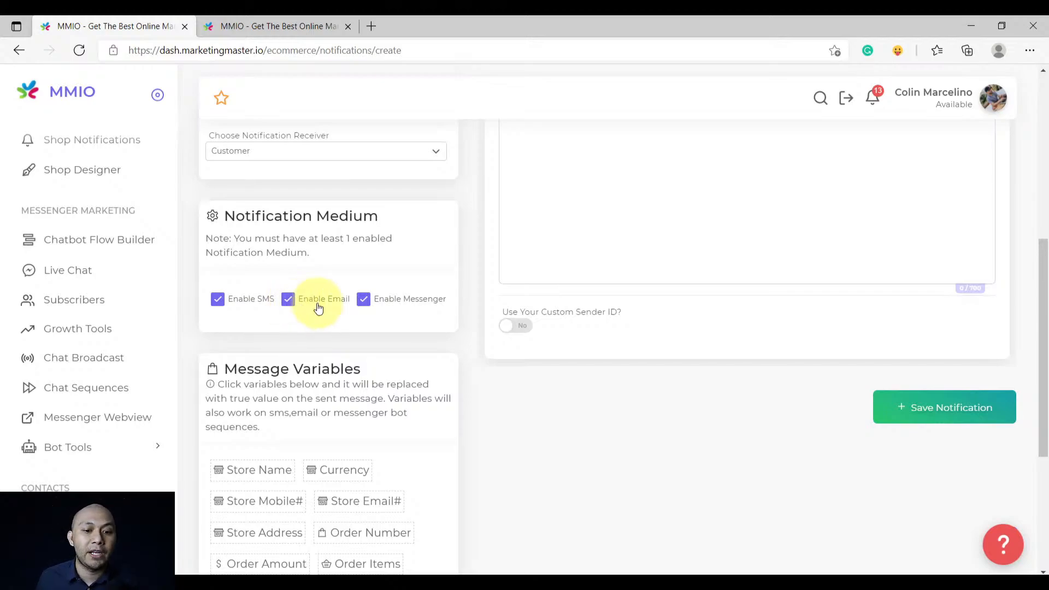
left_click(363, 299)
left_click(288, 306)
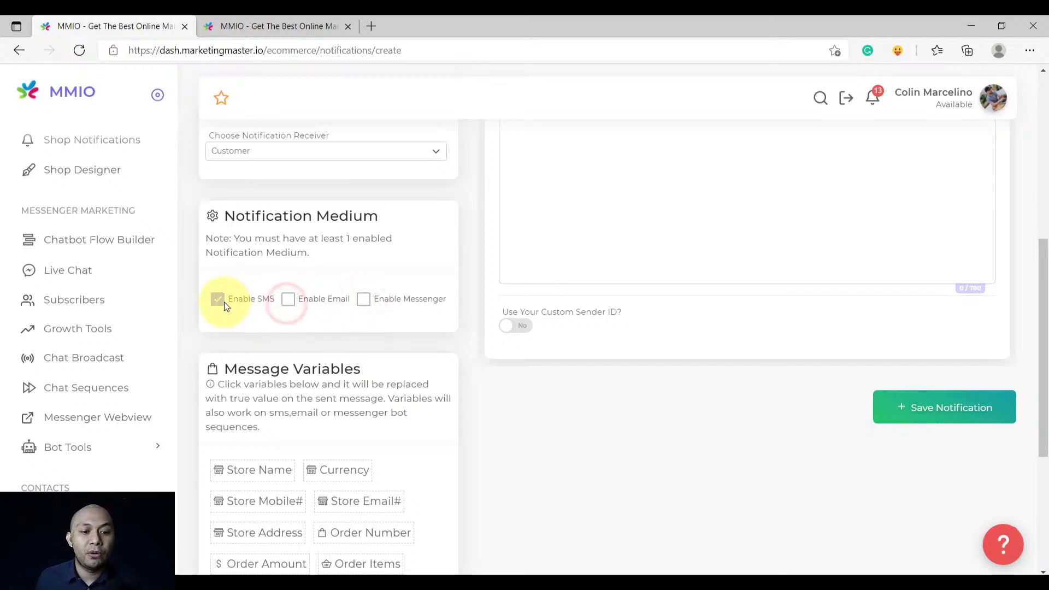
left_click(288, 300)
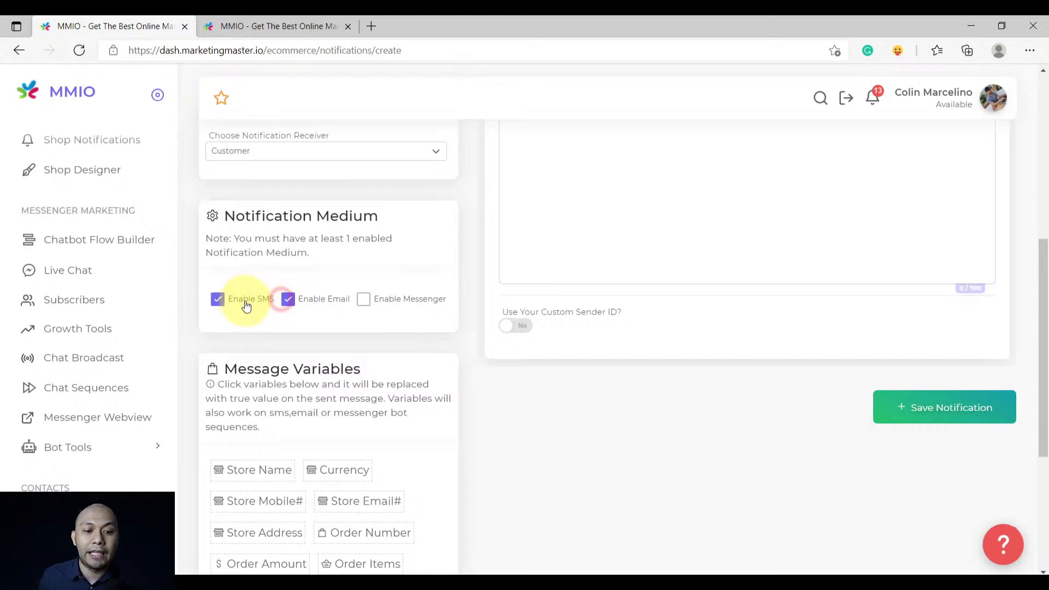
left_click(218, 298)
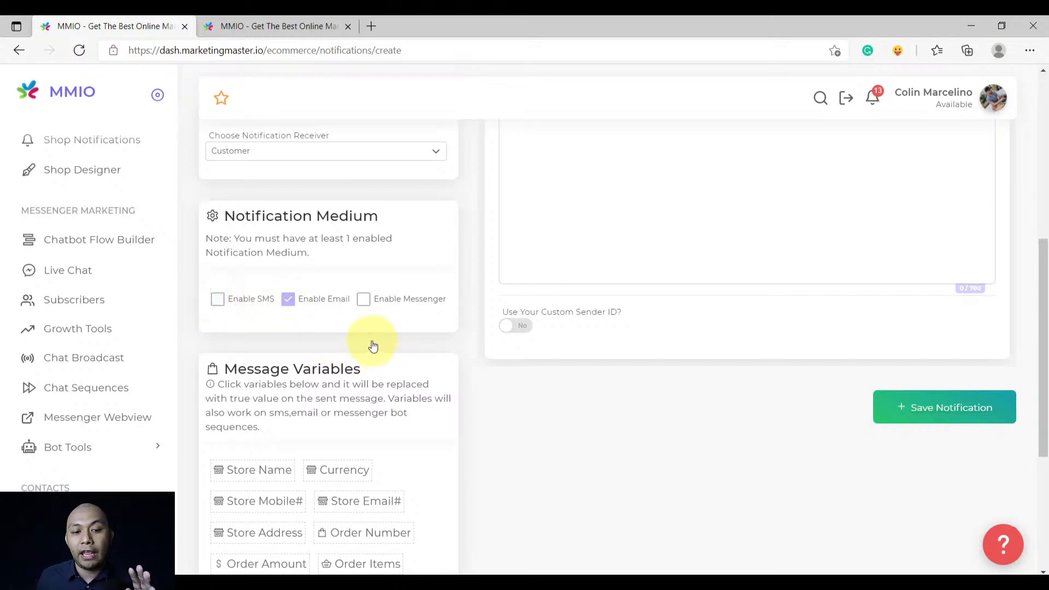
left_click(365, 301)
left_click(217, 302)
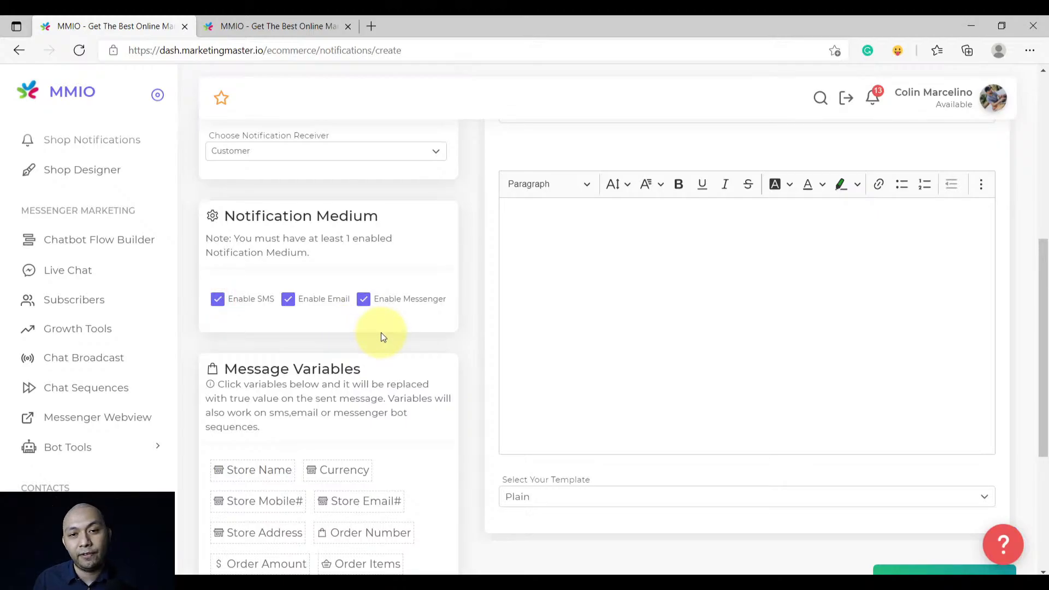
scroll(456, 410, "down", 4)
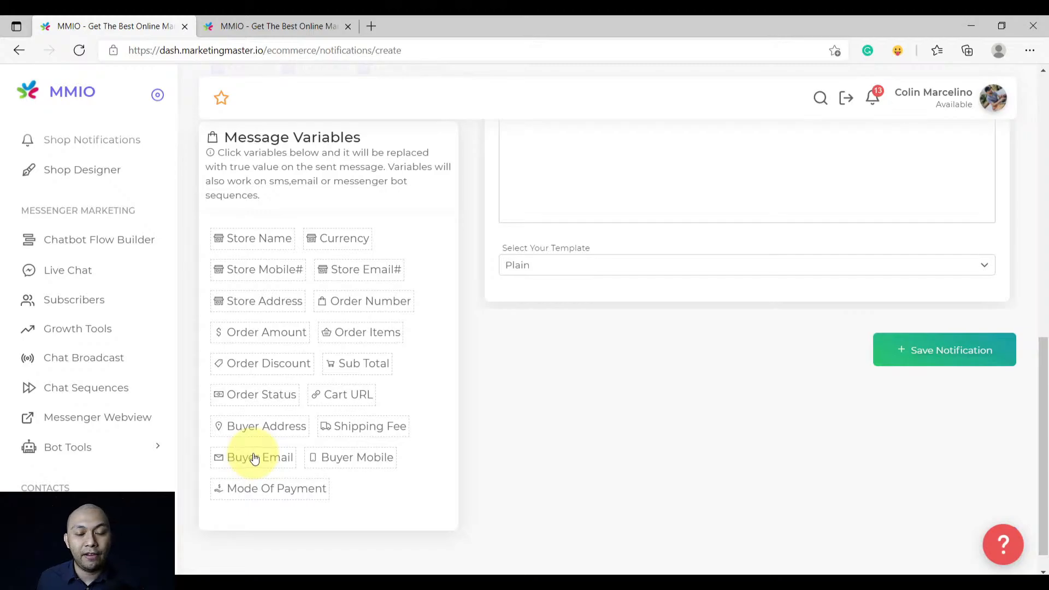
scroll(490, 416, "up", 5)
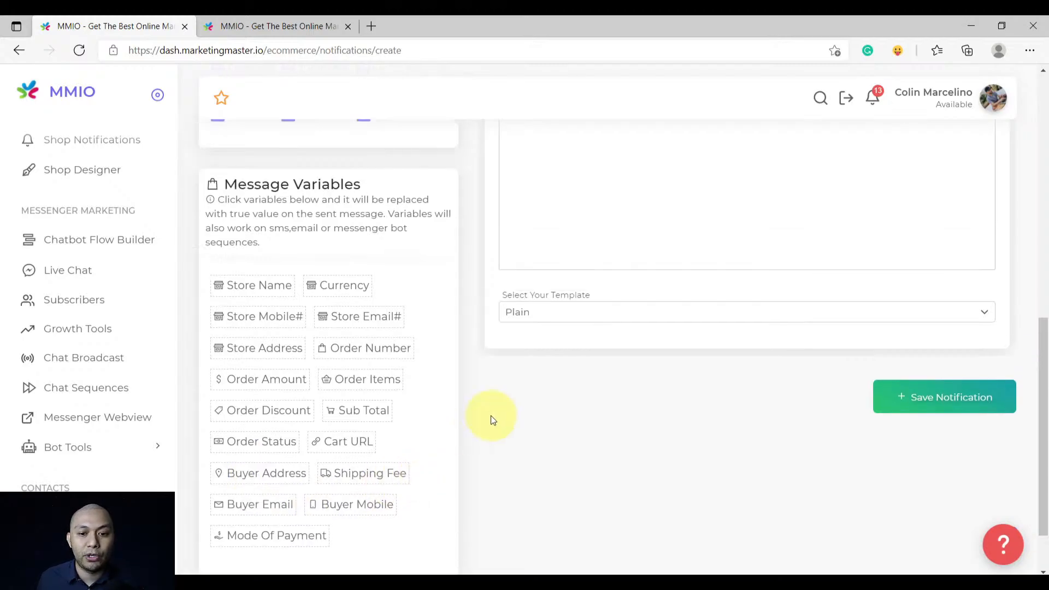
scroll(484, 418, "up", 6)
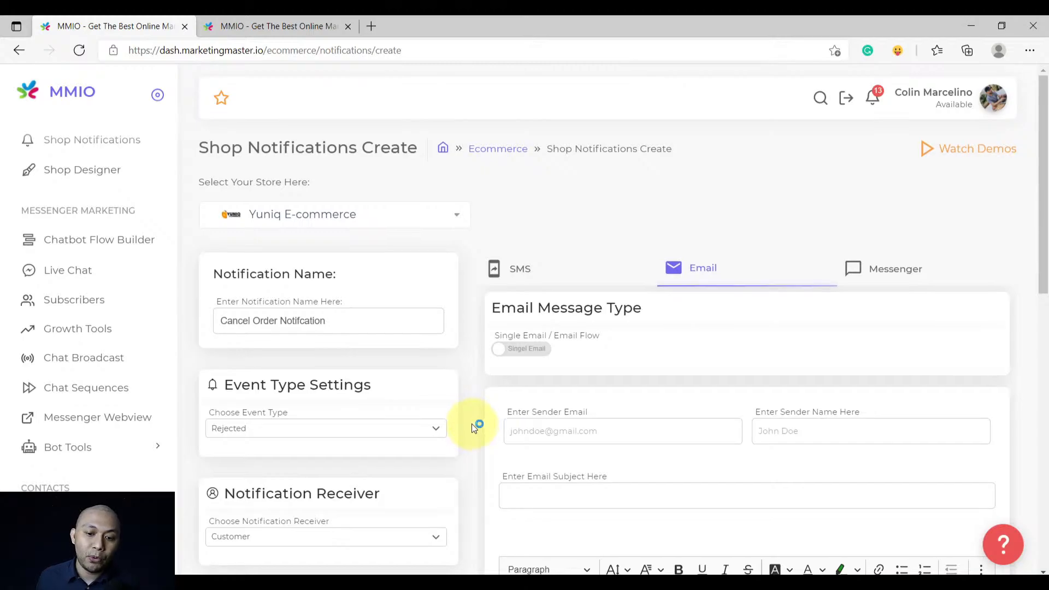
scroll(472, 422, "down", 5)
Write the email body: Hello, your order is rejected, See details below:
left_click(607, 315)
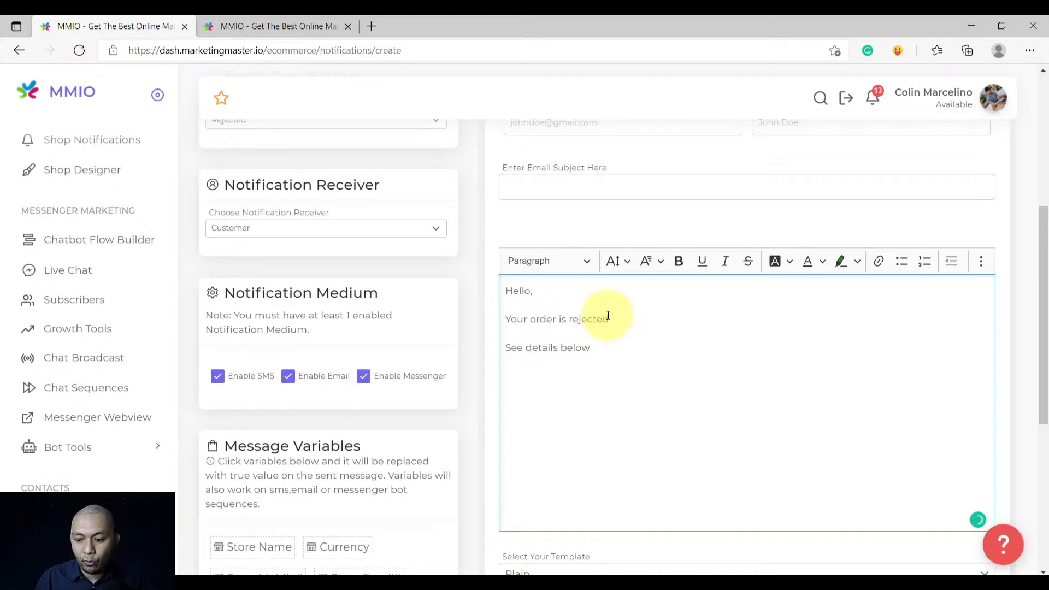
left_click(536, 368)
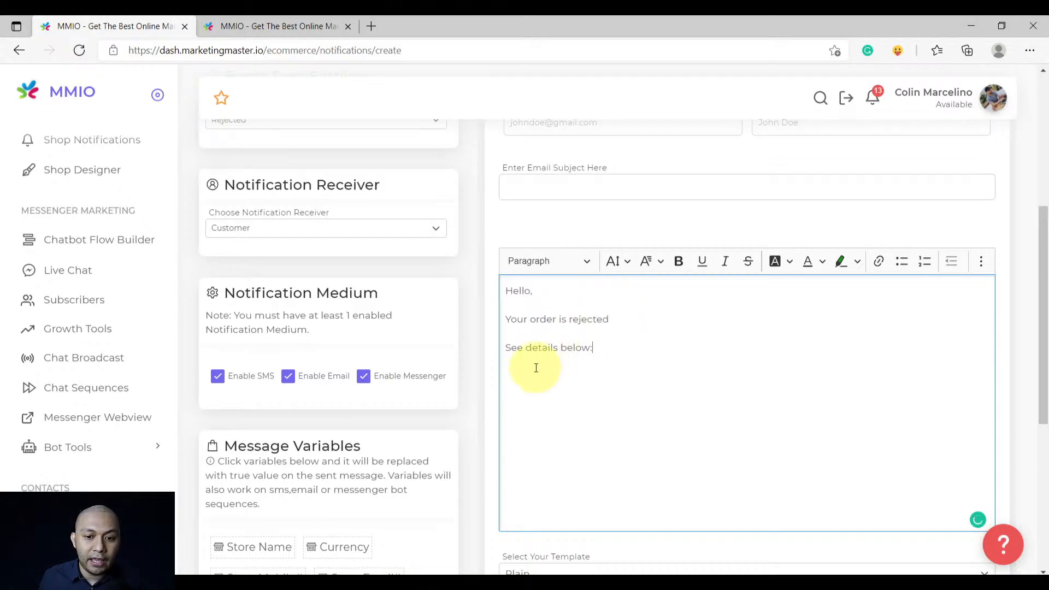
scroll(536, 371, "down", 1)
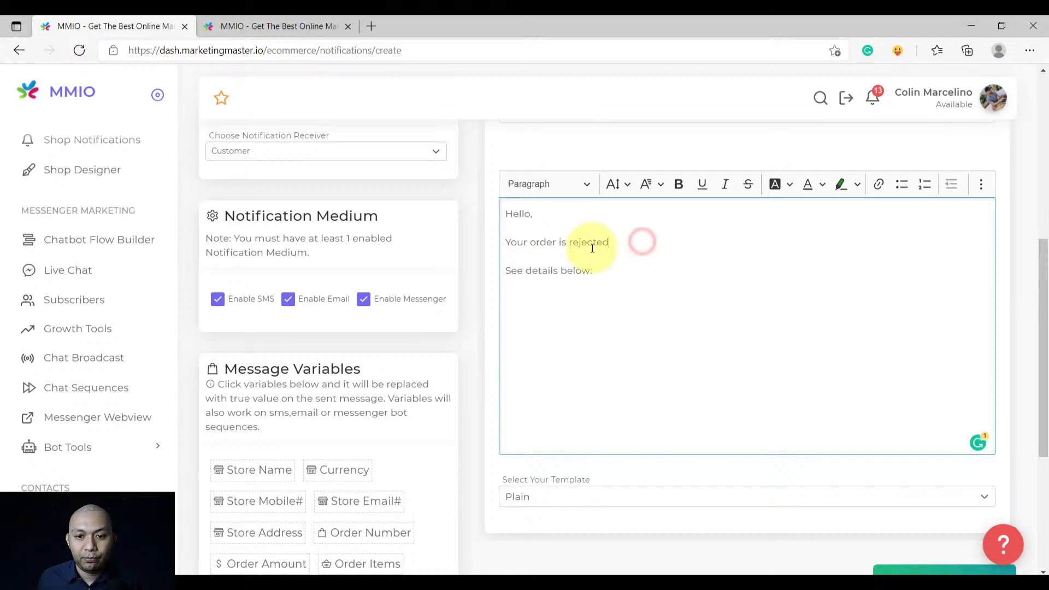
scroll(322, 409, "down", 1)
scroll(325, 410, "down", 1)
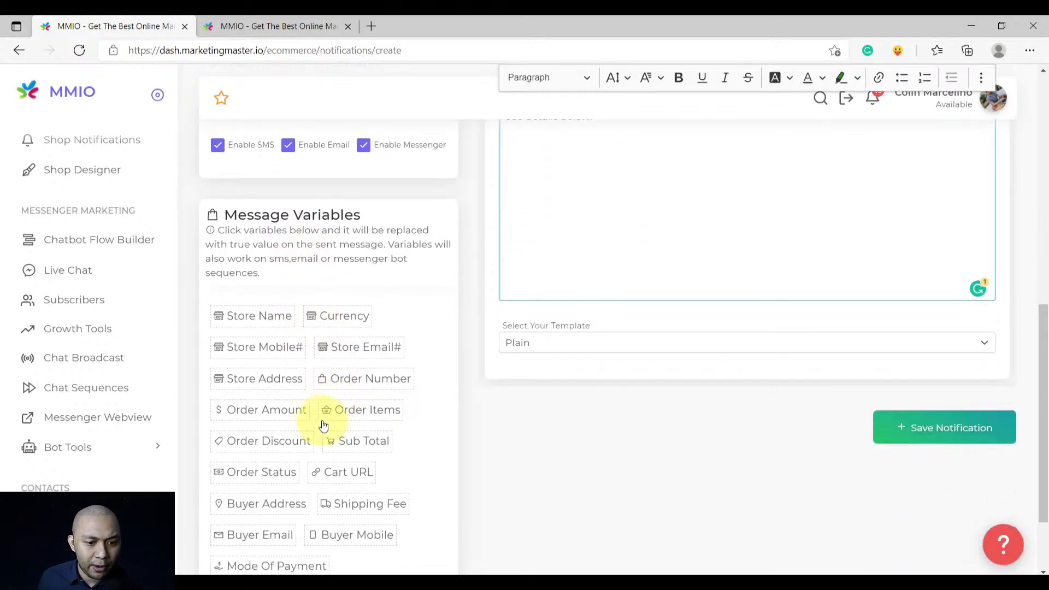
scroll(325, 421, "down", 1)
Insert the #ORDER_NUMBER# variable and place it after 'Your order' in the sentence
left_click(366, 302)
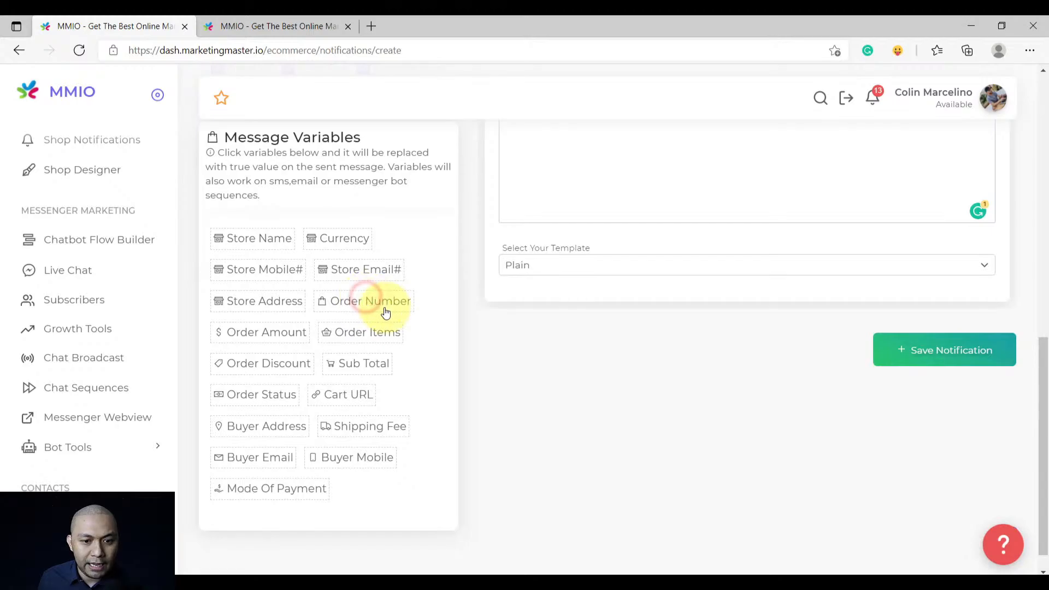
scroll(476, 328, "up", 4)
double_click(630, 364)
key("ctrl+c")
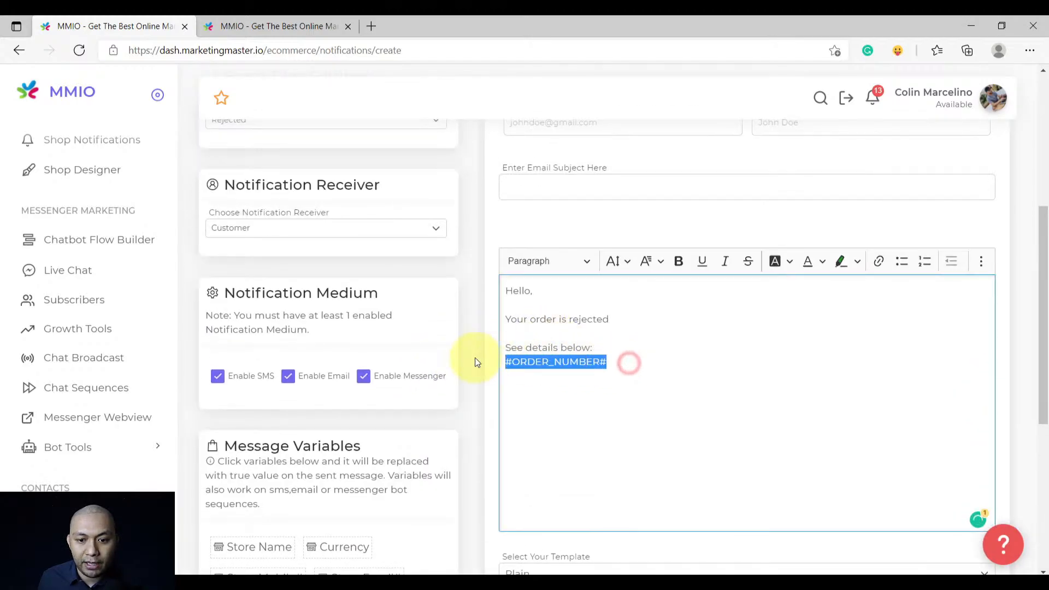
key("BackSpace")
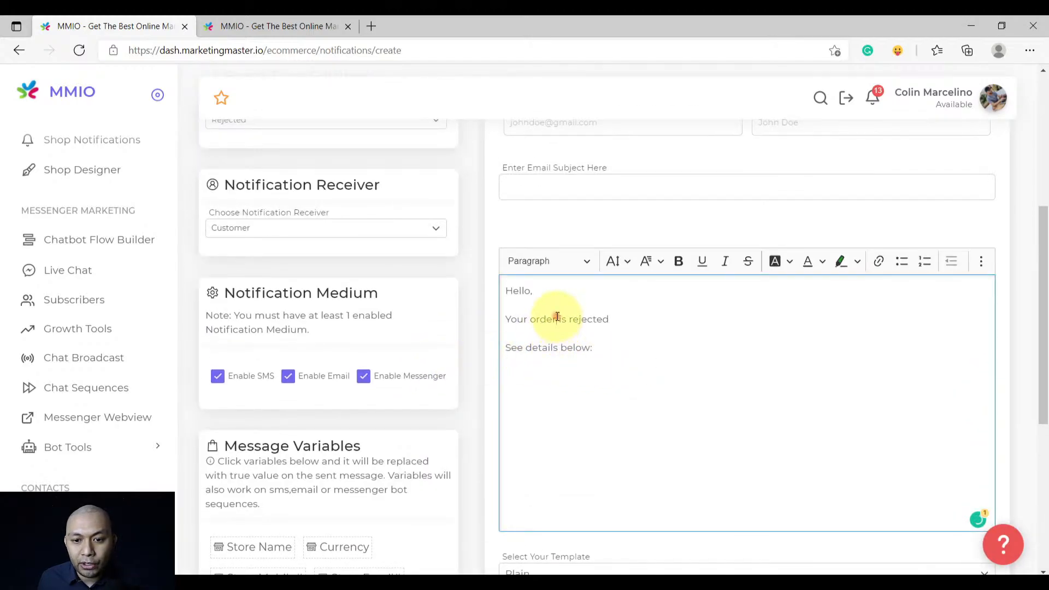
left_click(558, 318)
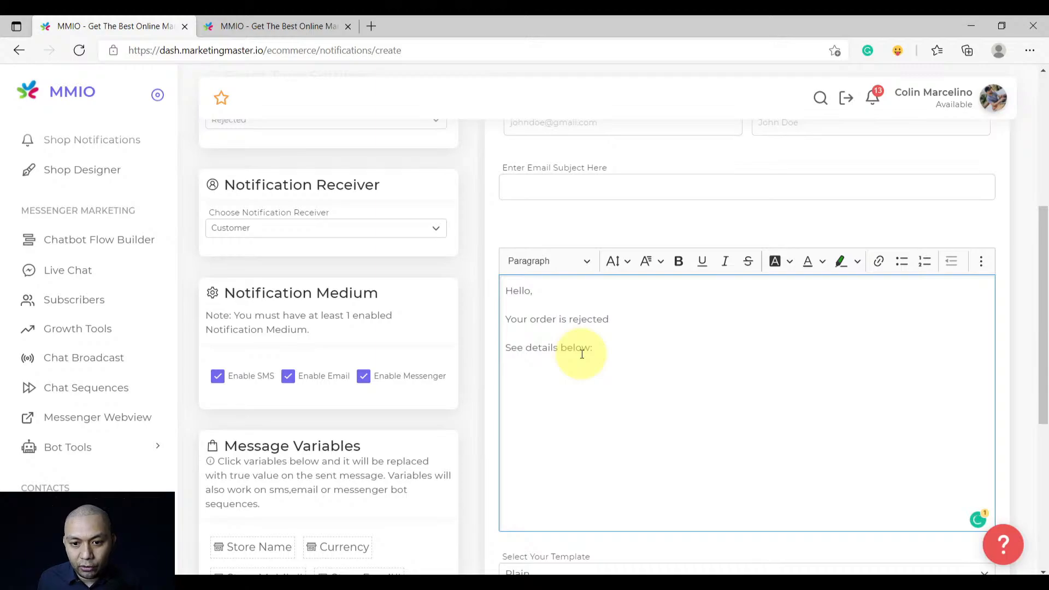
key("ctrl+v")
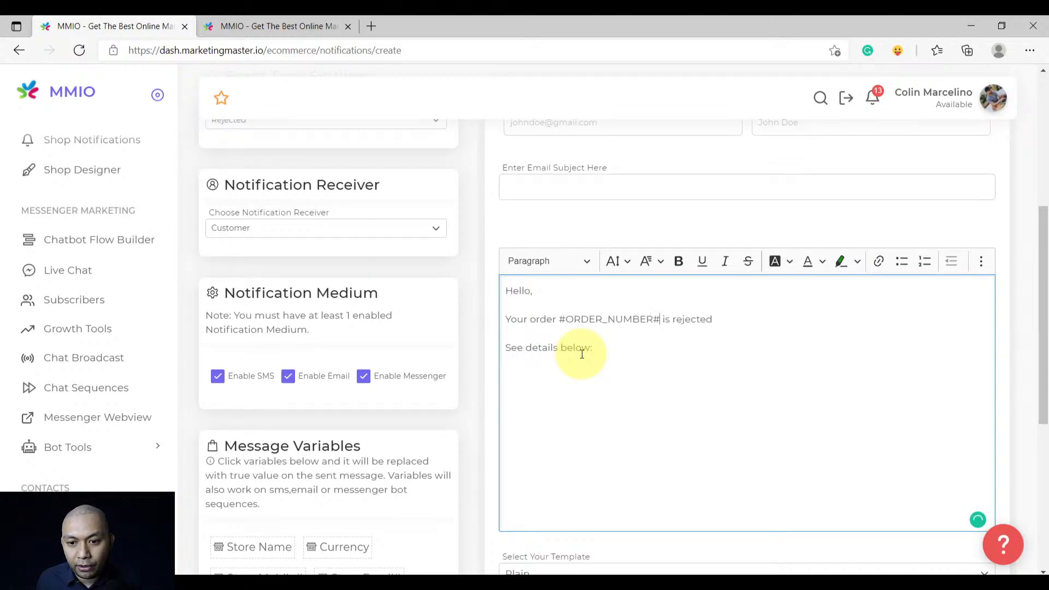
left_click(733, 318)
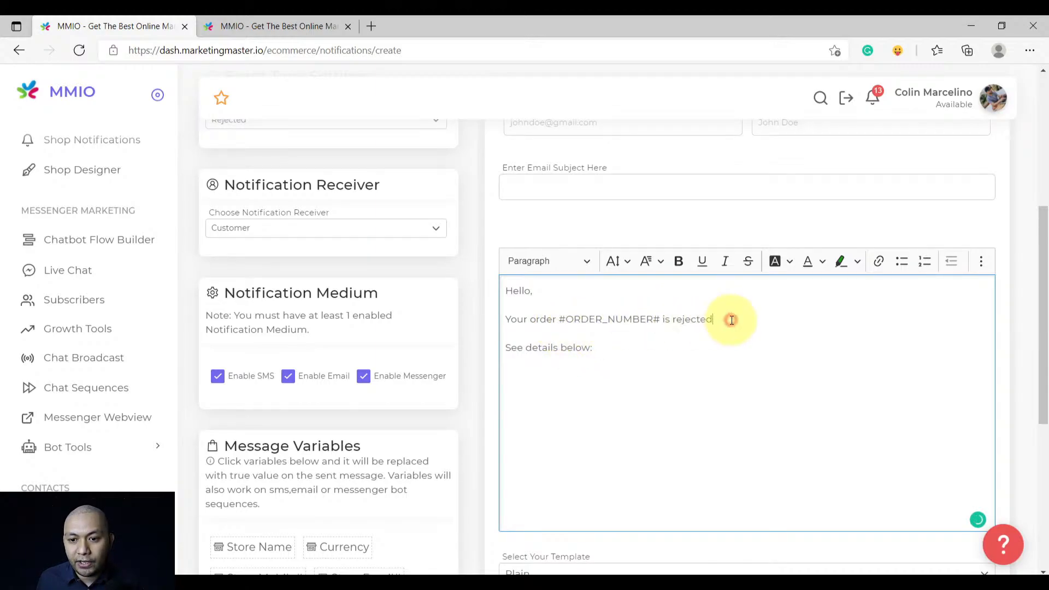
left_click(622, 351)
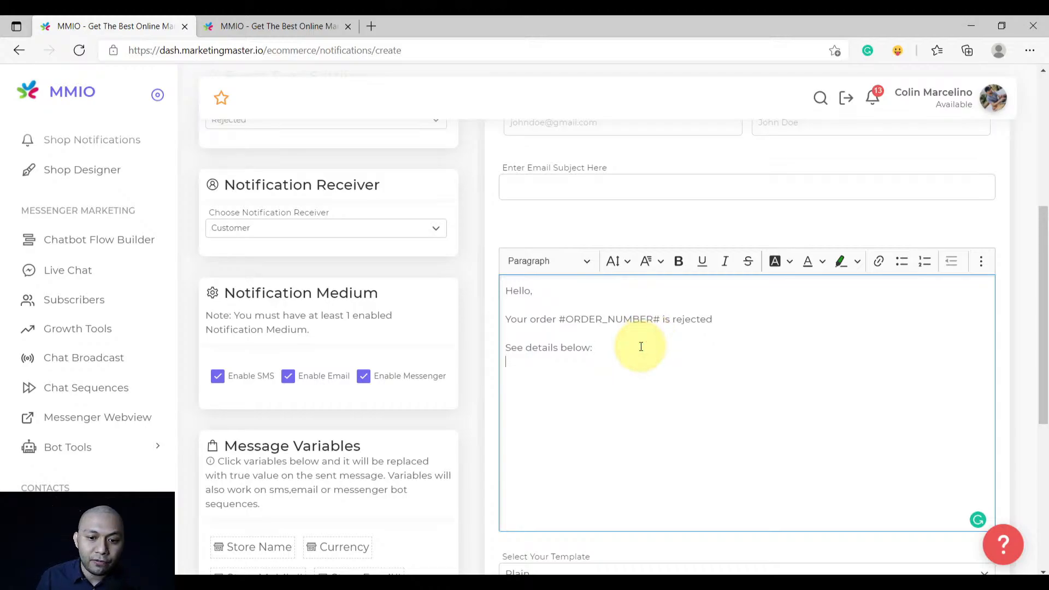
scroll(377, 365, "down", 3)
scroll(339, 388, "down", 1)
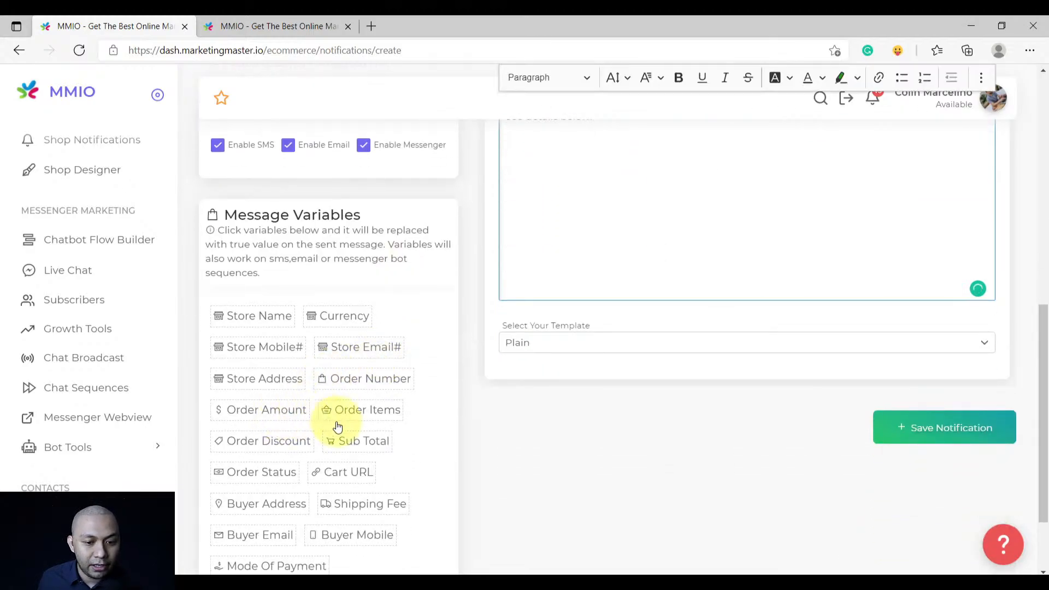
Add the #ORDER_ITEMS# variable below 'See details below:' with one blank line before it
scroll(338, 421, "down", 2)
left_click(364, 306)
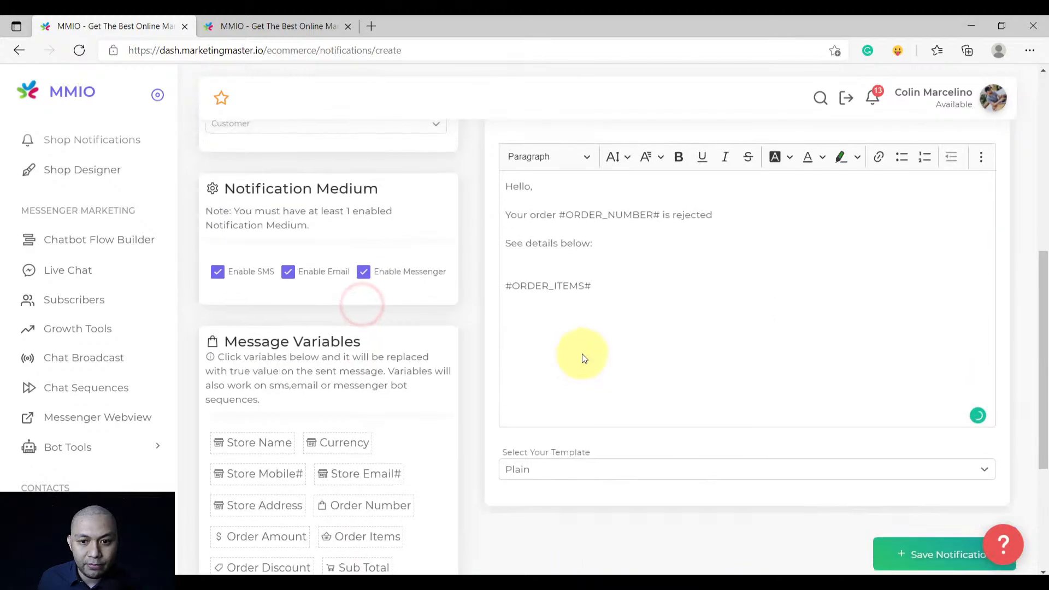
left_click(592, 272)
key("BackSpace")
key("BackSpace")
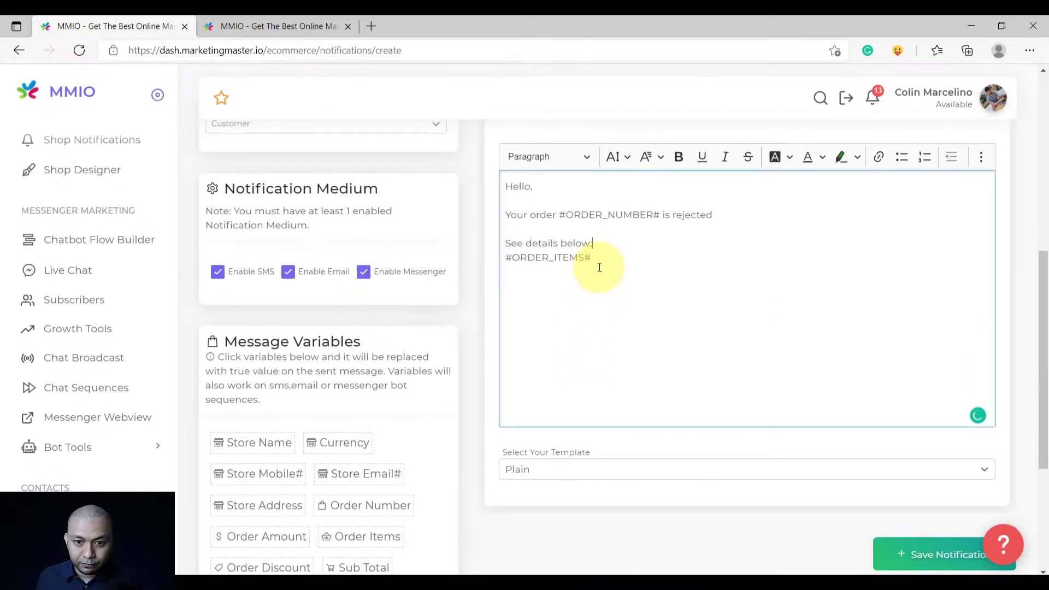
key("Return")
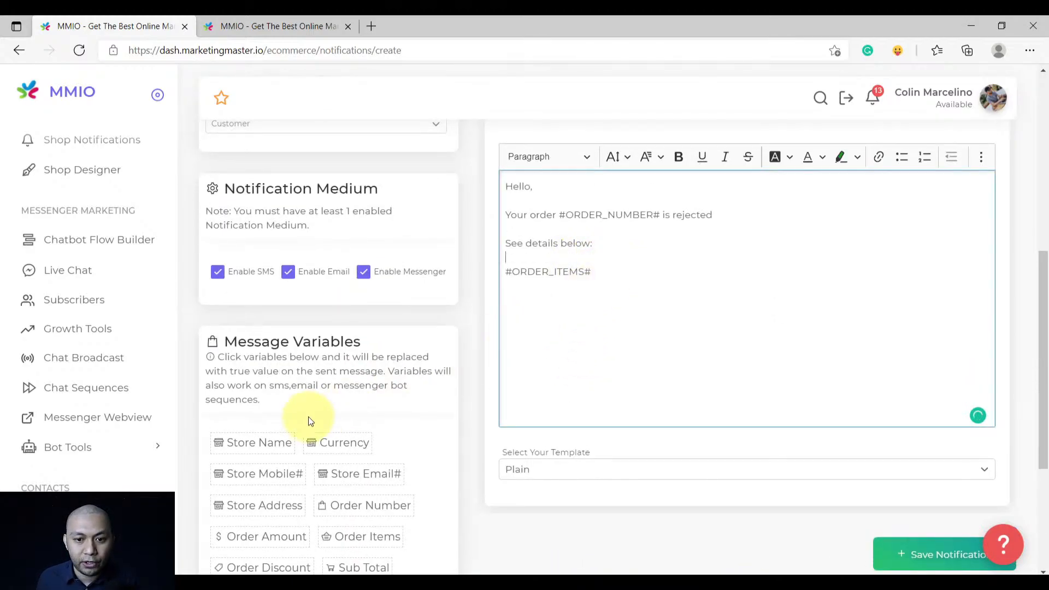
left_click(651, 281)
key("Return")
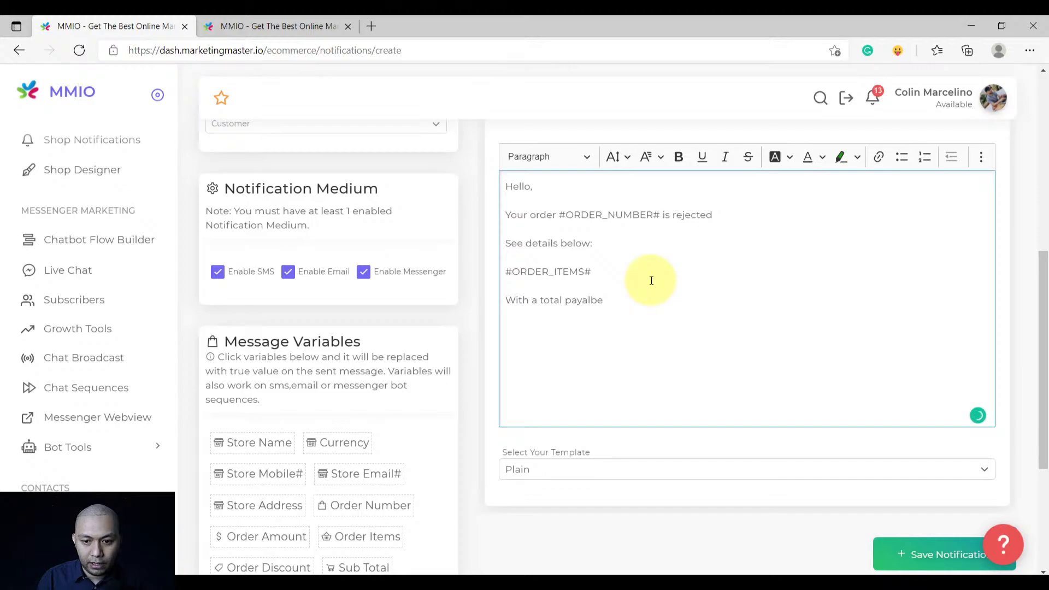
Add a 'Total was: #ORDER_AMOUNT#' line below the order items
key("shift+Home")
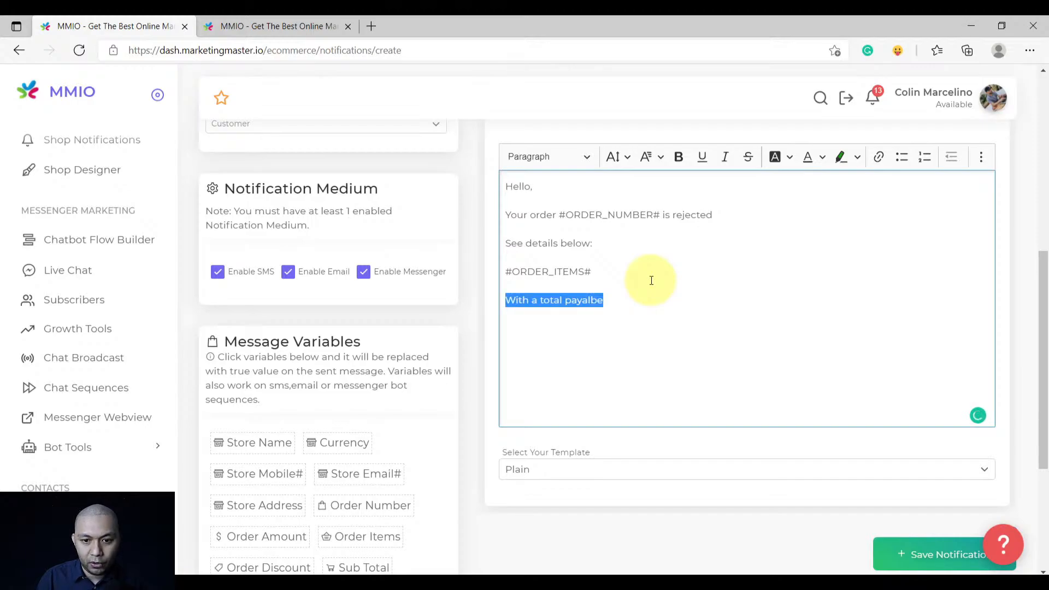
type("Total was")
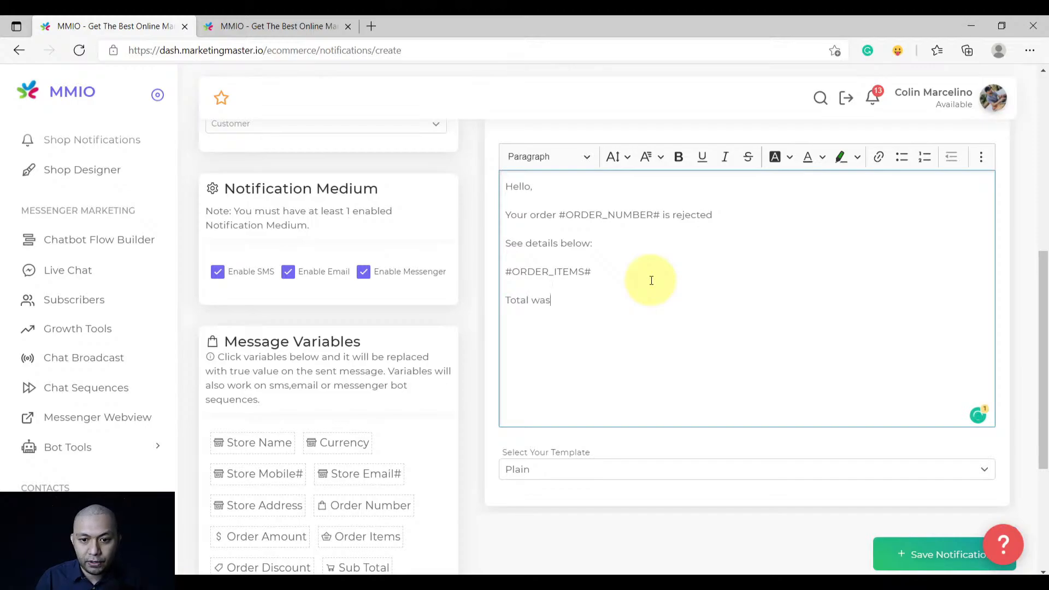
type(":")
scroll(383, 483, "down", 4)
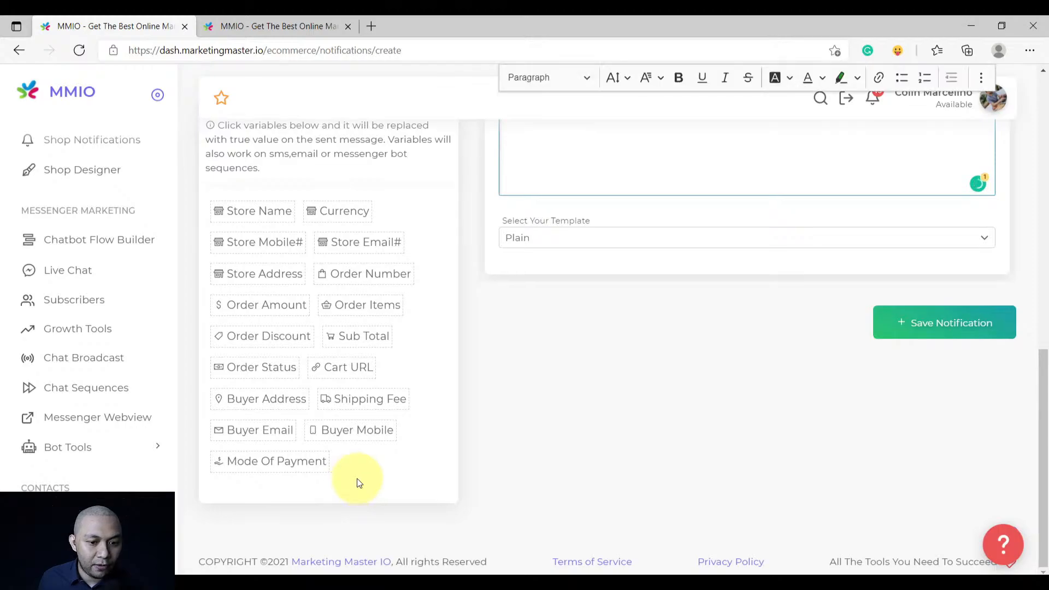
left_click(276, 309)
scroll(583, 412, "up", 5)
left_click_drag(622, 397, 506, 392)
key("ctrl+c")
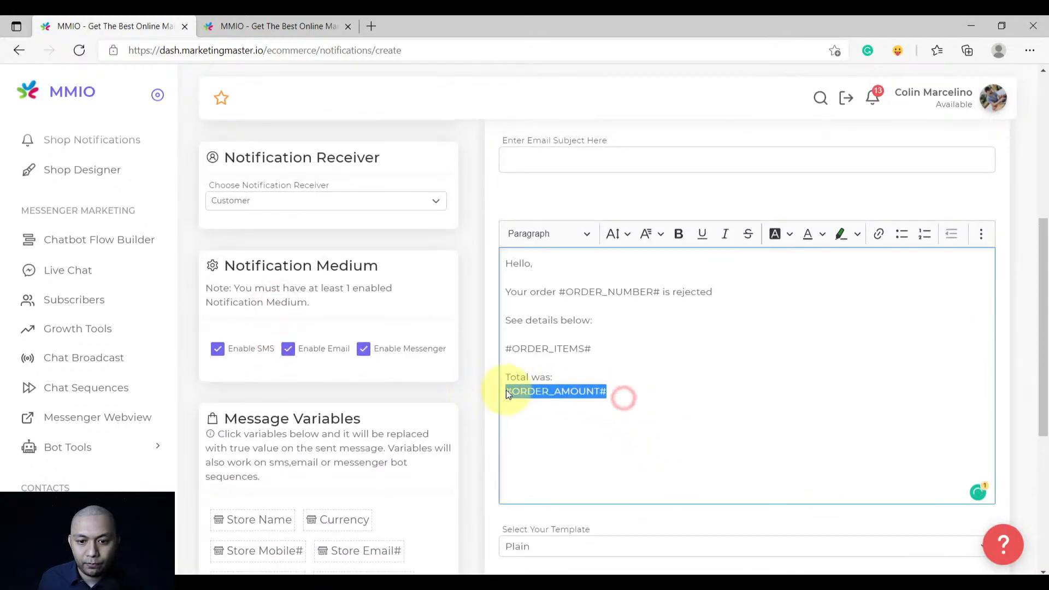
key("BackSpace")
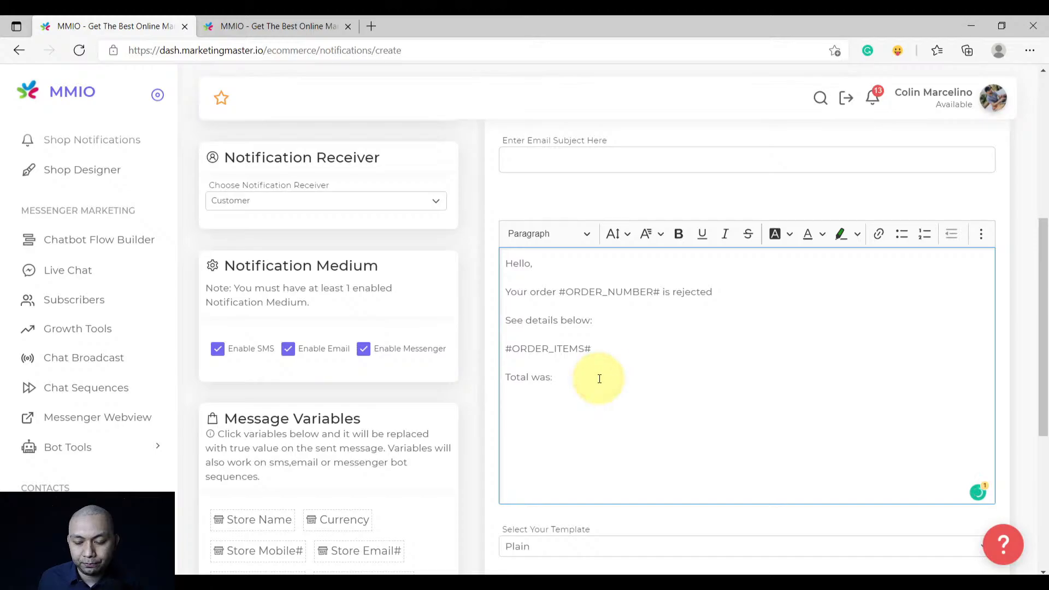
key("ctrl+v")
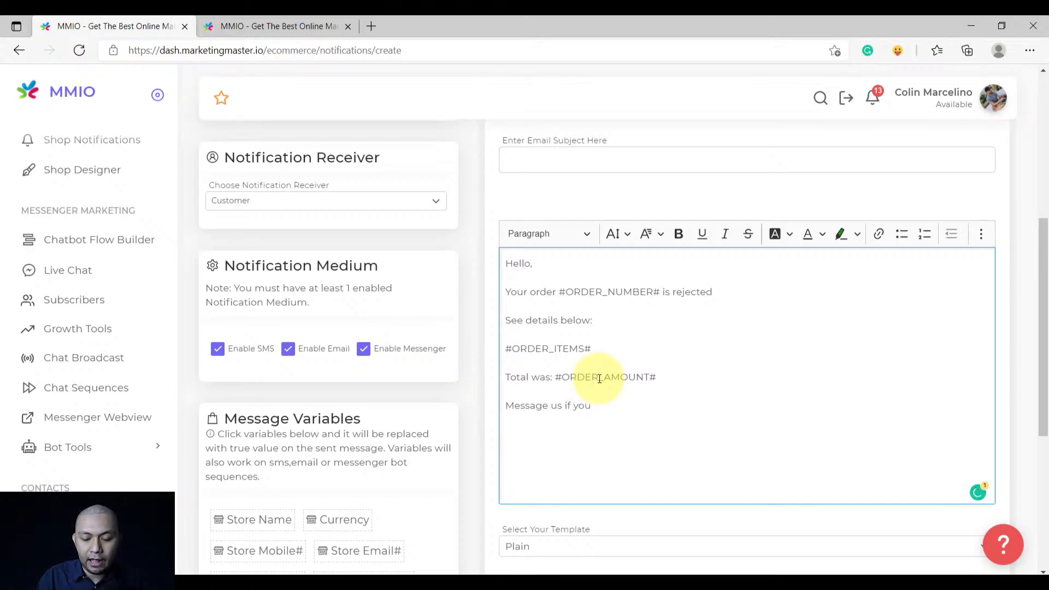
Add the 'need any help' line followed by the #STORE_EMAIL# and #STORE_MOBILE# variables
type("need any help.")
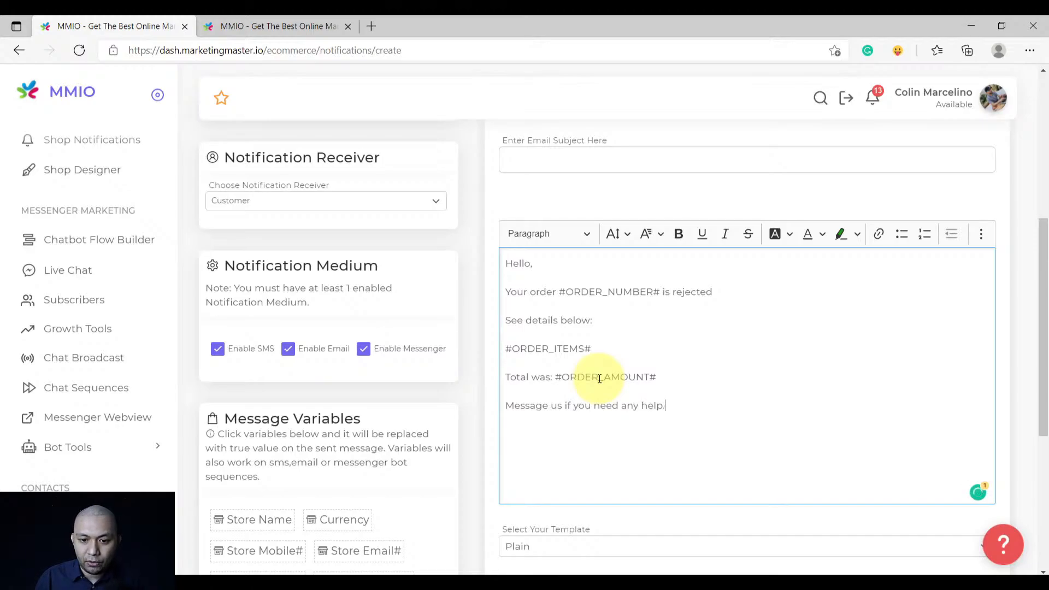
scroll(476, 464, "down", 3)
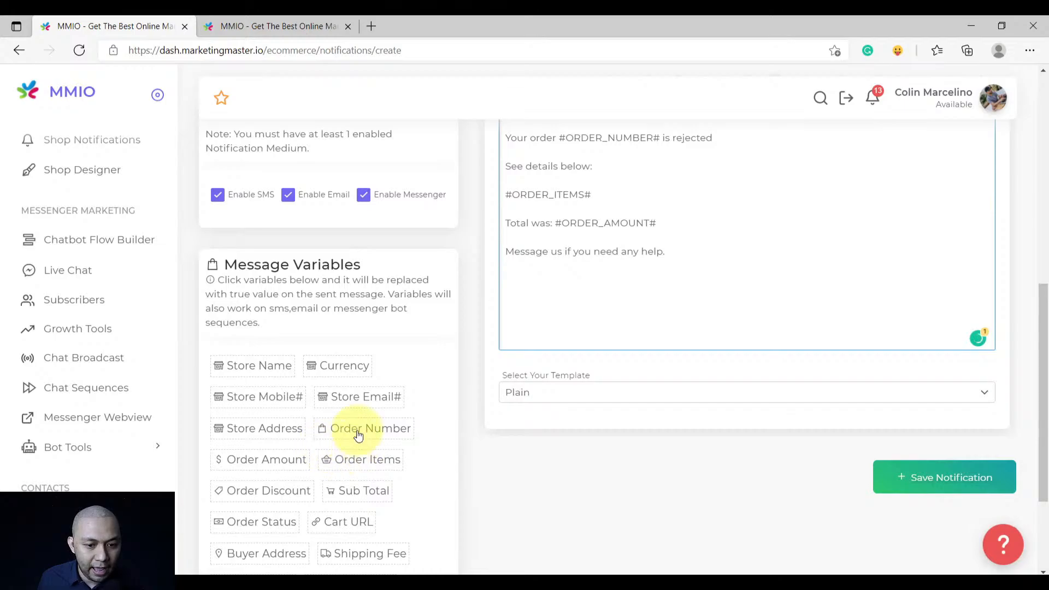
left_click(351, 404)
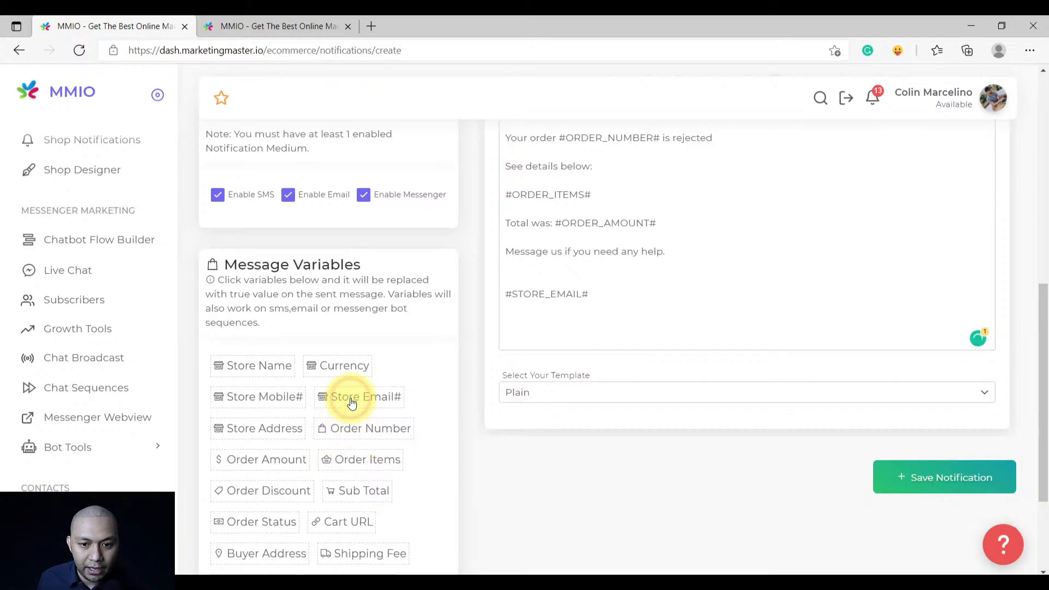
left_click(276, 397)
left_click(550, 277)
key("BackSpace")
key("BackSpace")
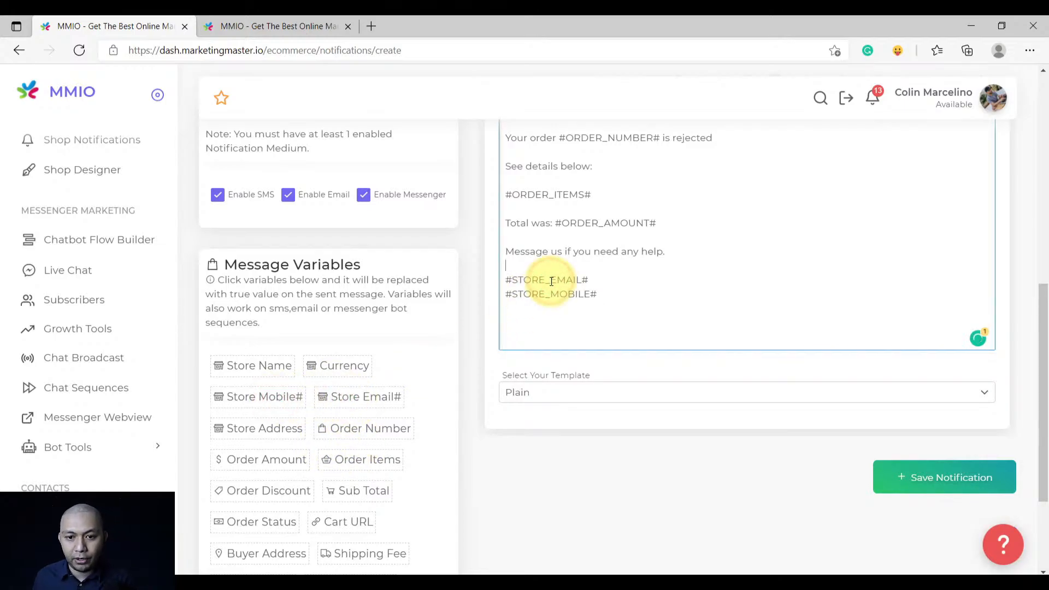
Accept Grammarly's fix so the total line reads 'The total was'
scroll(536, 305, "up", 3)
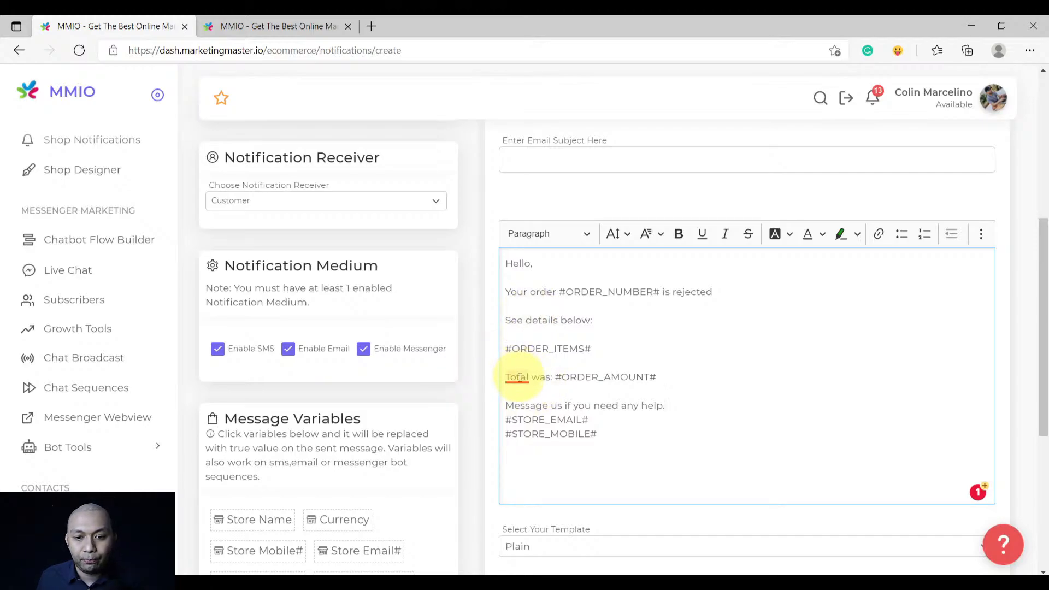
mouse_move(520, 377)
left_click(523, 409)
Fill the sender email with a saved address from autofill
scroll(441, 363, "up", 6)
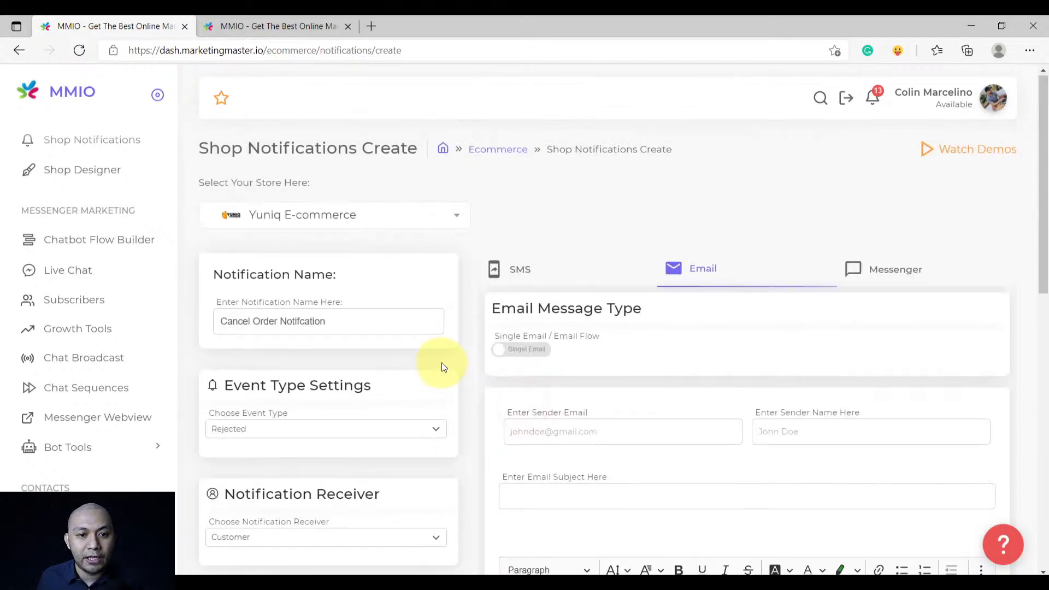
scroll(465, 366, "down", 8)
key("ctrl+a")
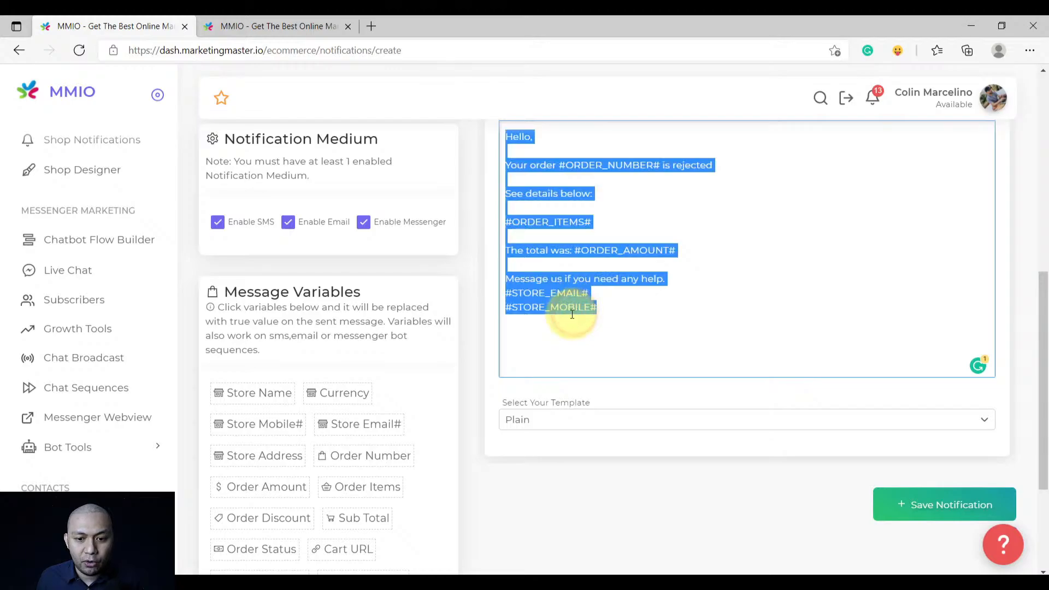
scroll(476, 352, "up", 6)
scroll(476, 352, "up", 2)
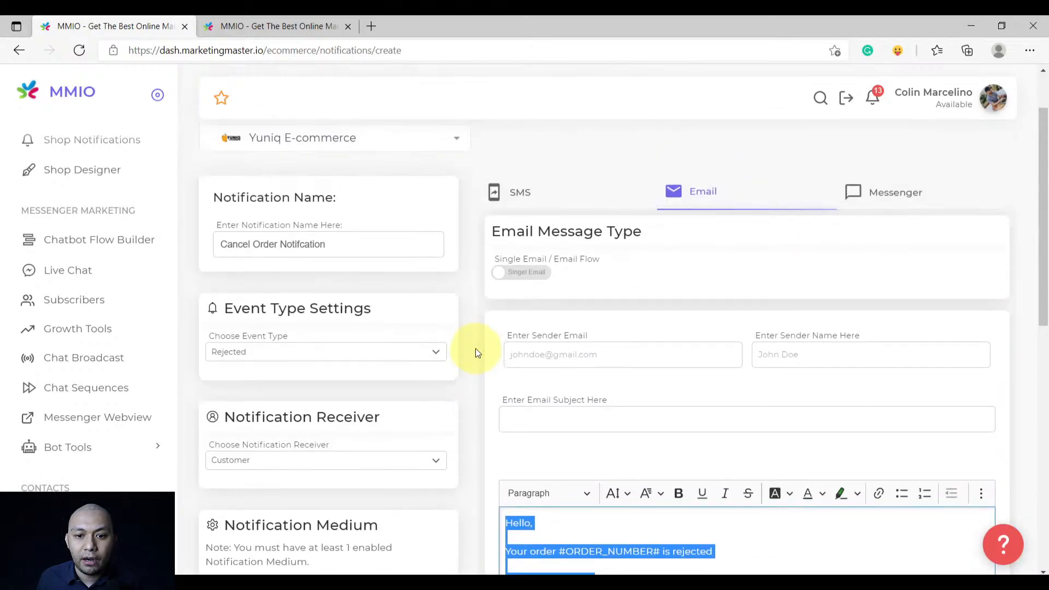
left_click(546, 354)
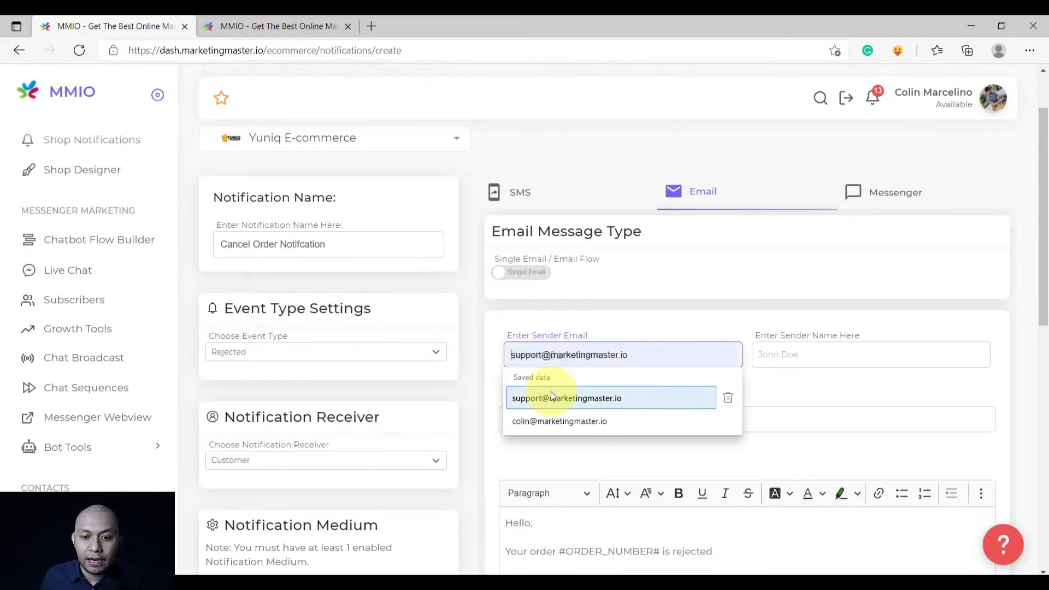
left_click(543, 420)
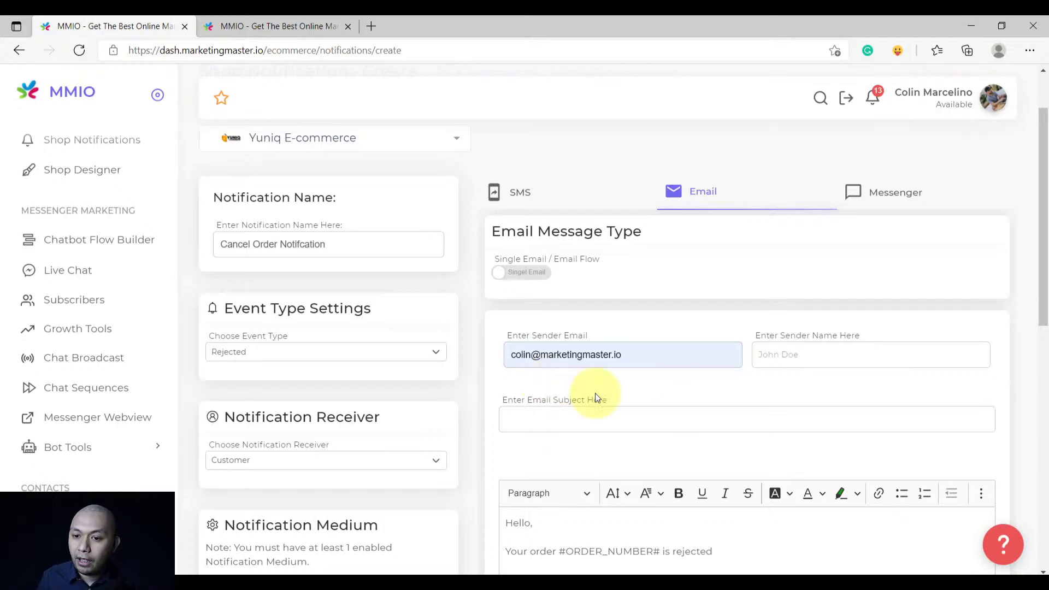
Set the sender name to 'Yuniq E-commerce'
left_click(846, 353)
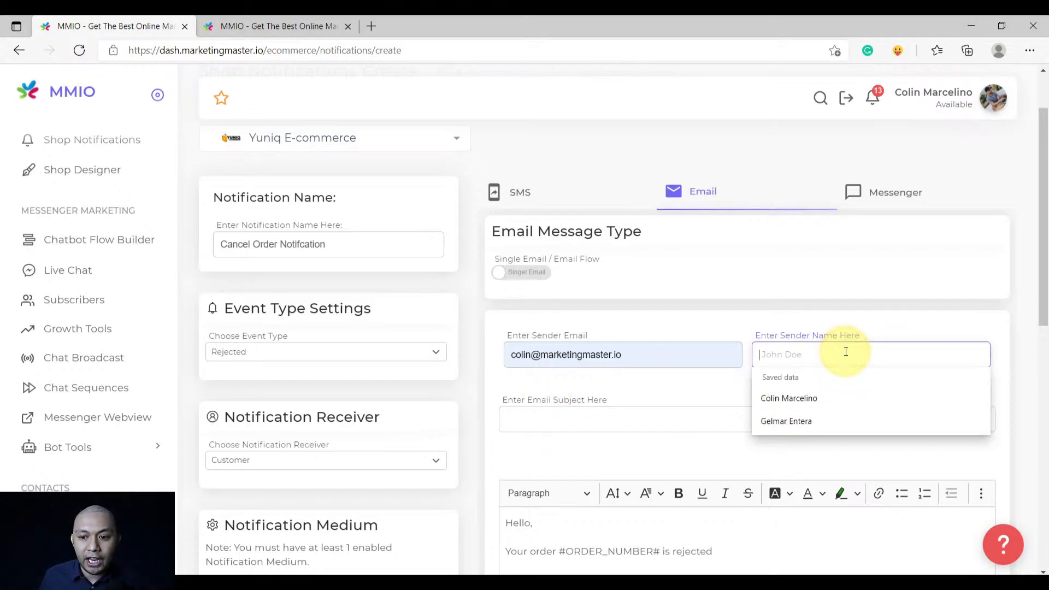
scroll(663, 413, "up", 1)
scroll(664, 414, "down", 1)
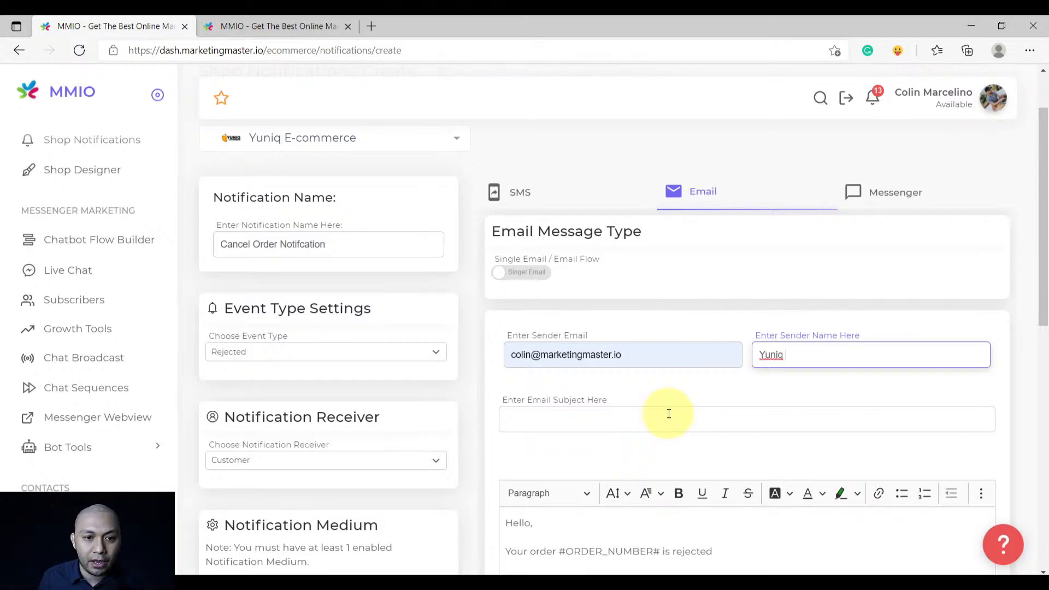
type("Yuniq")
scroll(669, 414, "up", 1)
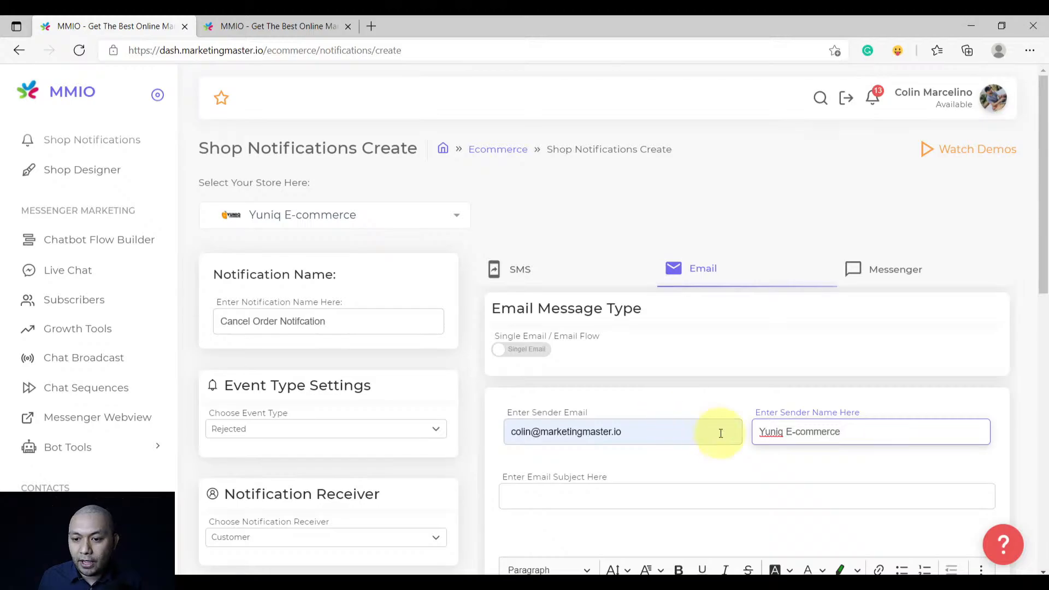
left_click_drag(786, 432, 867, 437)
left_click(737, 468)
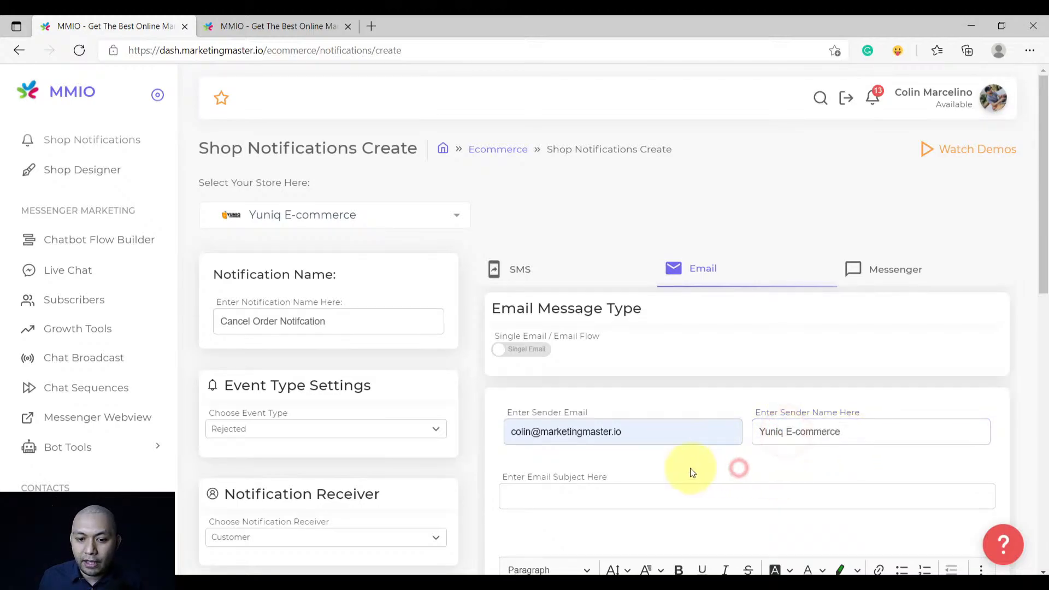
Set the subject to 'Your order #ORDER_NUMBER# was rejected', then select the whole email body
scroll(691, 473, "down", 2)
left_click(581, 340)
type("Your order was rejected")
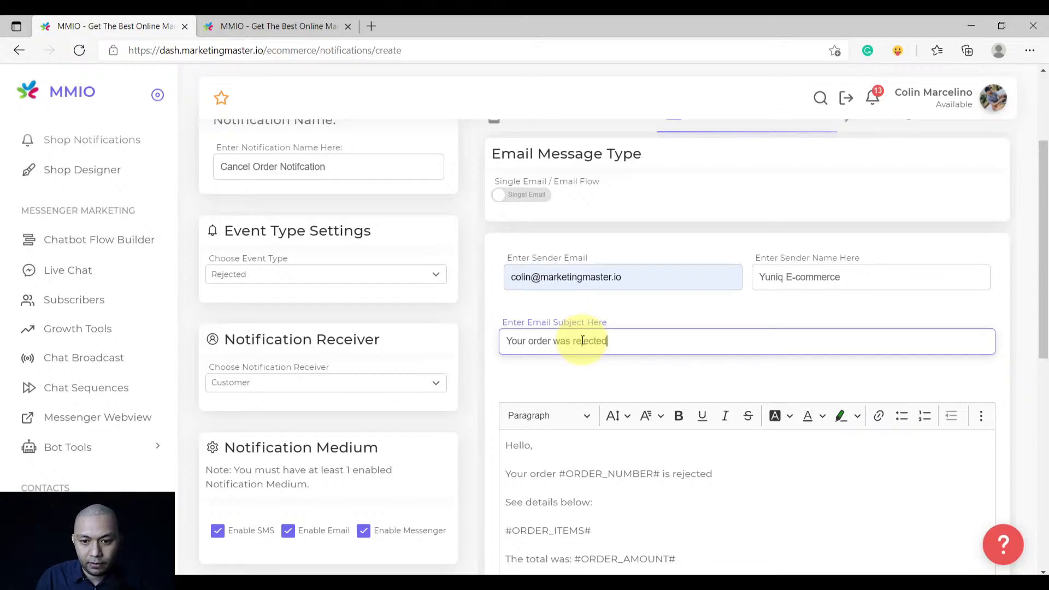
scroll(582, 341, "down", 1)
left_click_drag(560, 396, 660, 396)
key("ctrl+c")
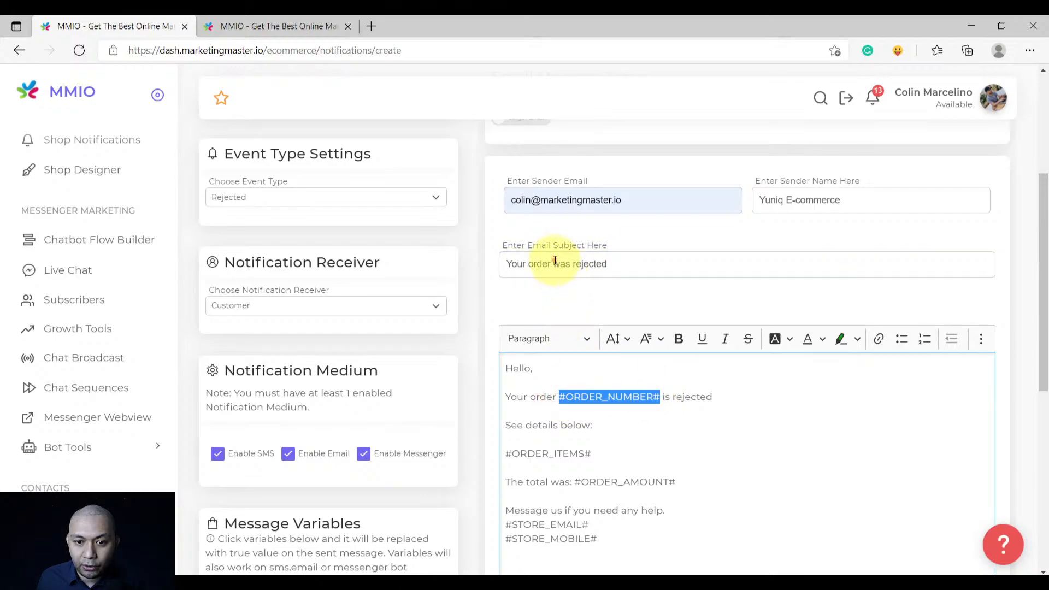
left_click(553, 263)
key("ctrl+v")
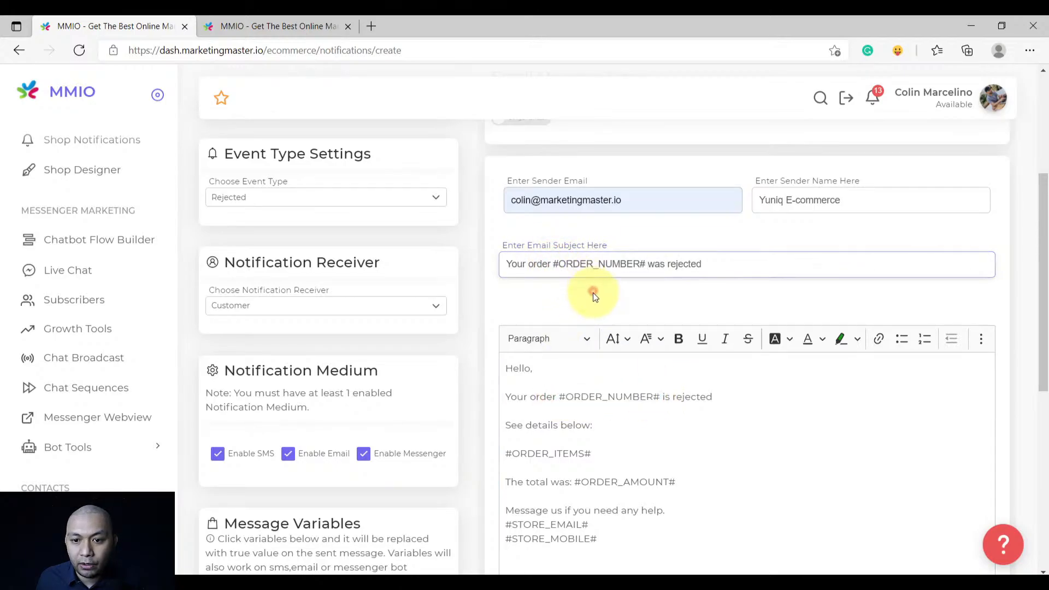
scroll(590, 288, "down", 2)
scroll(491, 402, "up", 4)
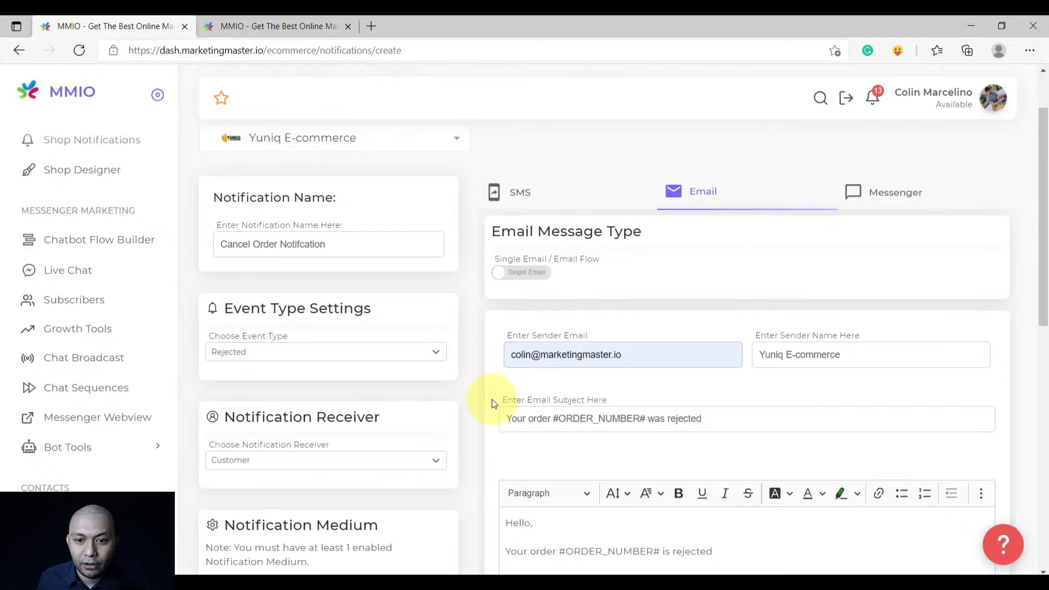
scroll(492, 398, "down", 3)
left_click(602, 426)
key("ctrl+a")
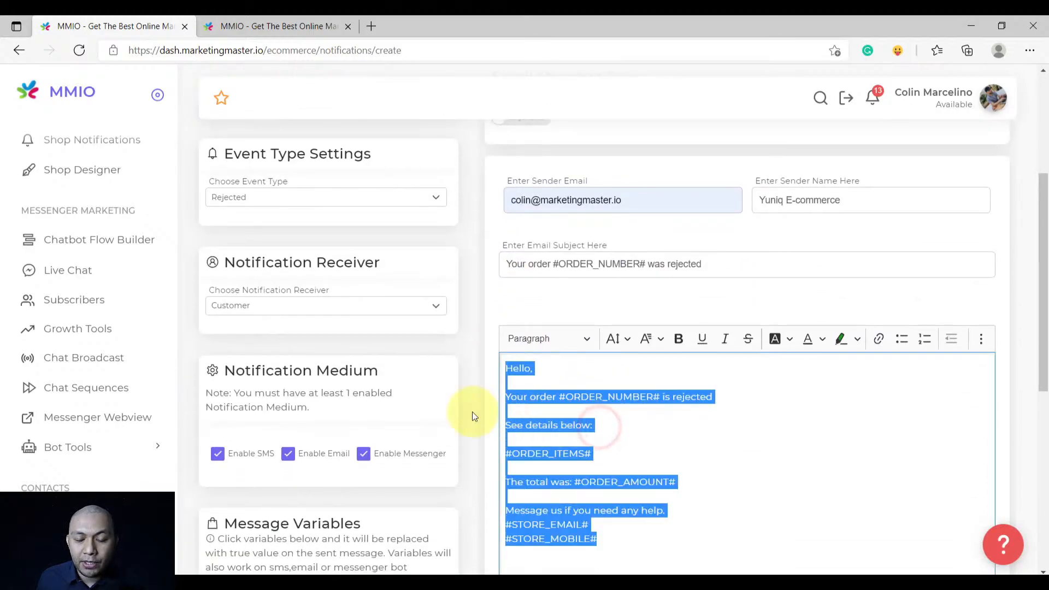
Paste the copied email message text into the empty SMS message box
scroll(473, 411, "up", 4)
scroll(579, 378, "down", 4)
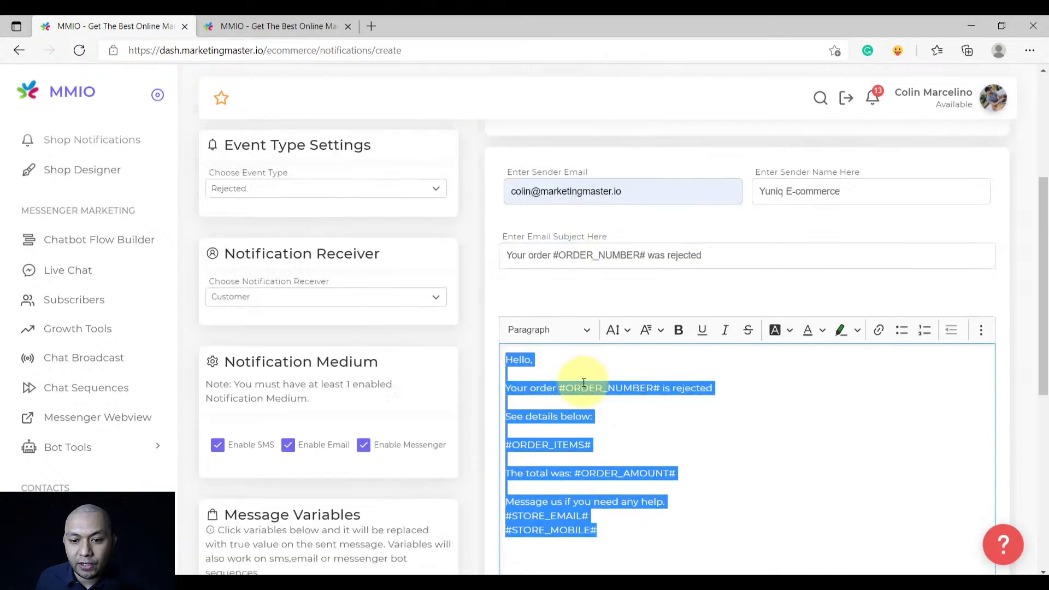
scroll(584, 383, "down", 7)
scroll(583, 382, "up", 8)
scroll(585, 369, "up", 2)
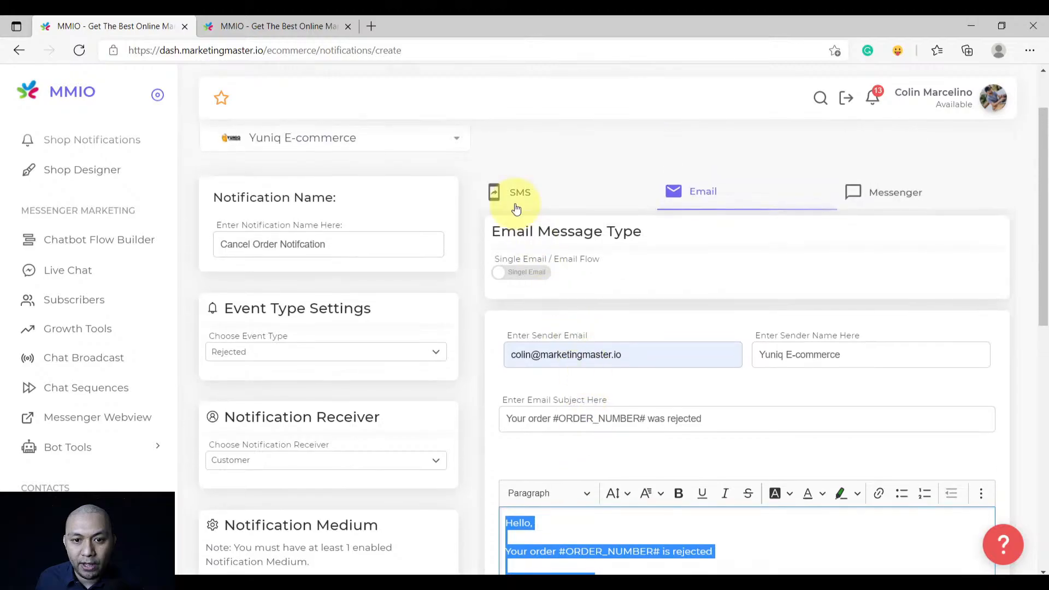
left_click(516, 209)
left_click(574, 467)
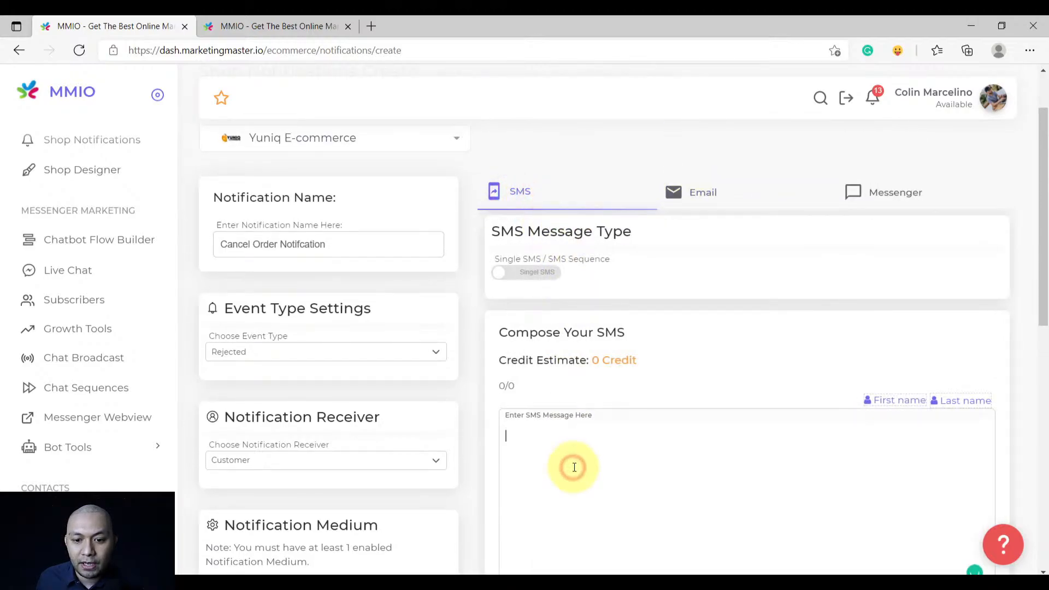
key("ctrl+v")
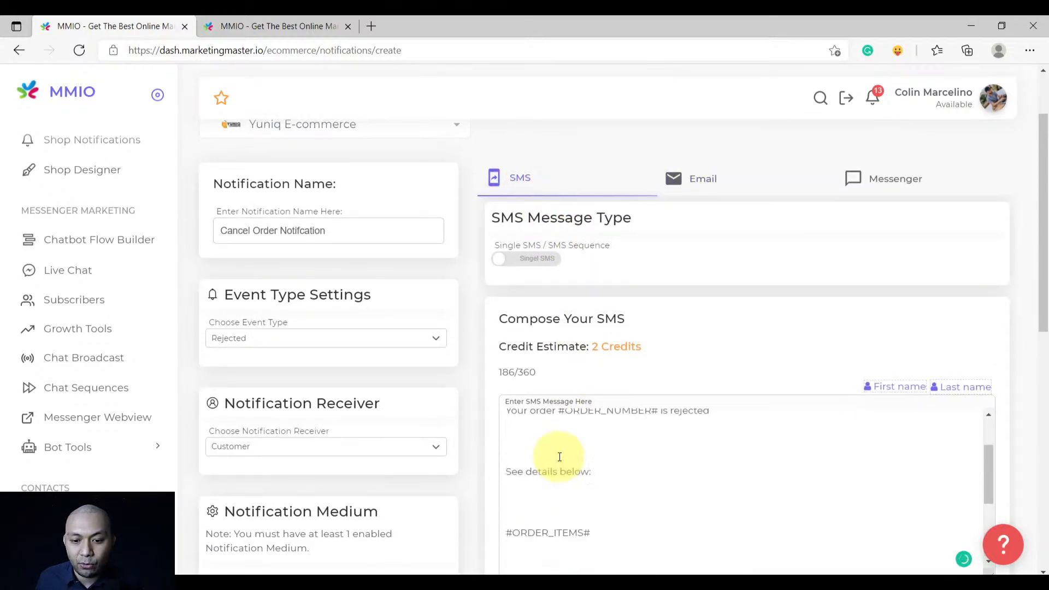
Delete the blank lines around 'Your order', 'See details below:', #ORDER_ITEMS# and the total line
scroll(559, 457, "up", 5)
scroll(562, 352, "down", 6)
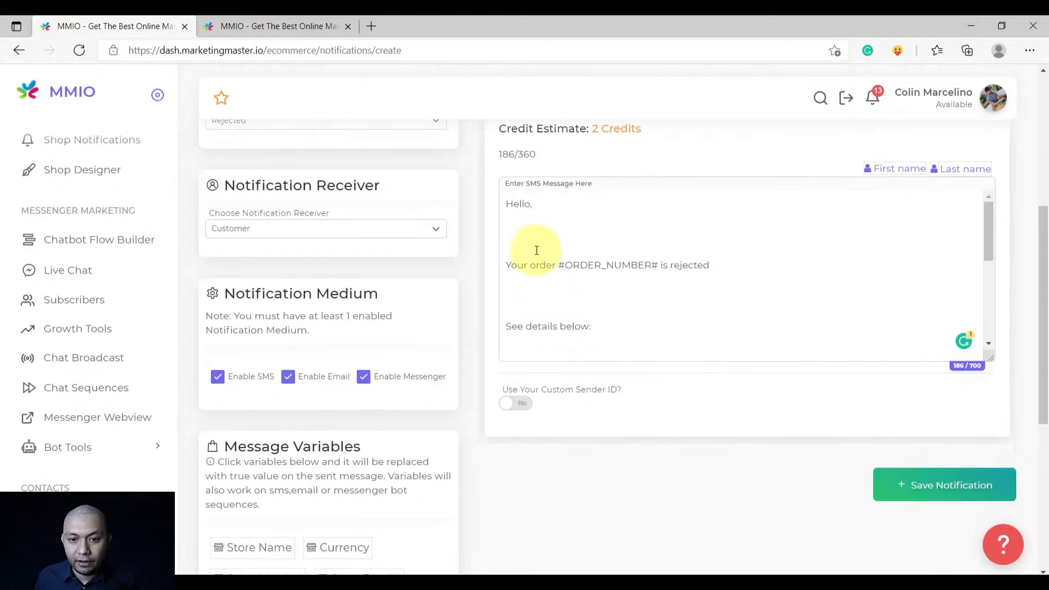
left_click(536, 251)
key("BackSpace")
key("BackSpace")
left_click(534, 281)
key("BackSpace")
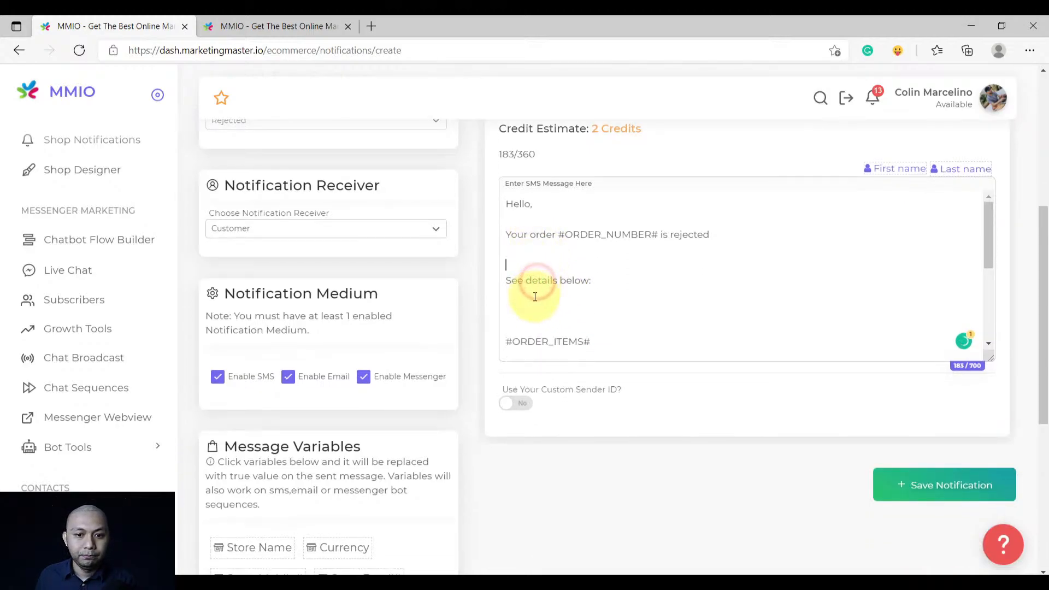
key("BackSpace")
left_click(539, 297)
key("BackSpace")
key("BackSpace")
key("BackSpace")
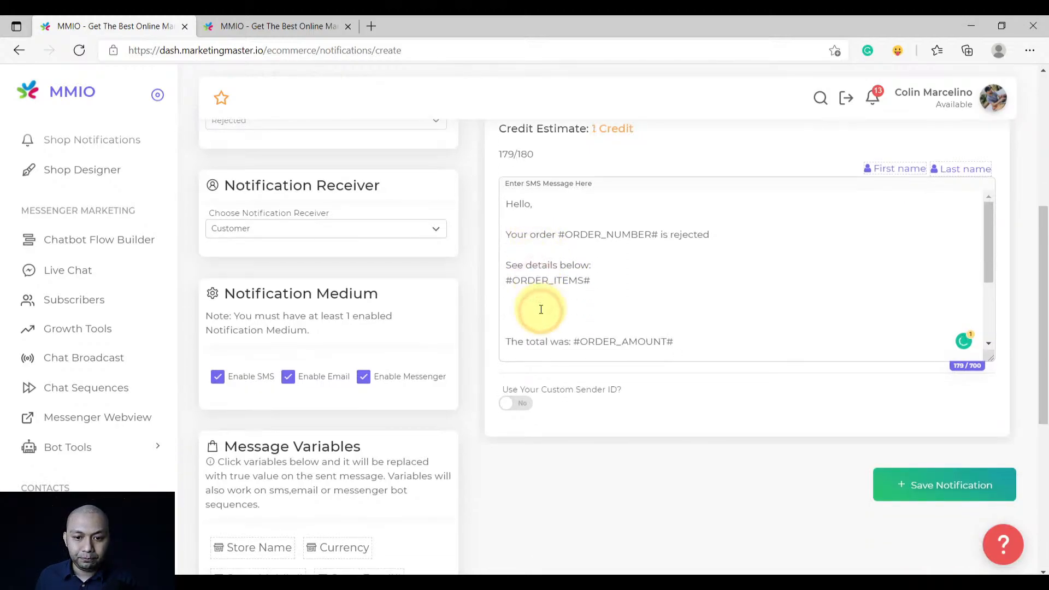
left_click(540, 328)
key("BackSpace")
key("BackSpace")
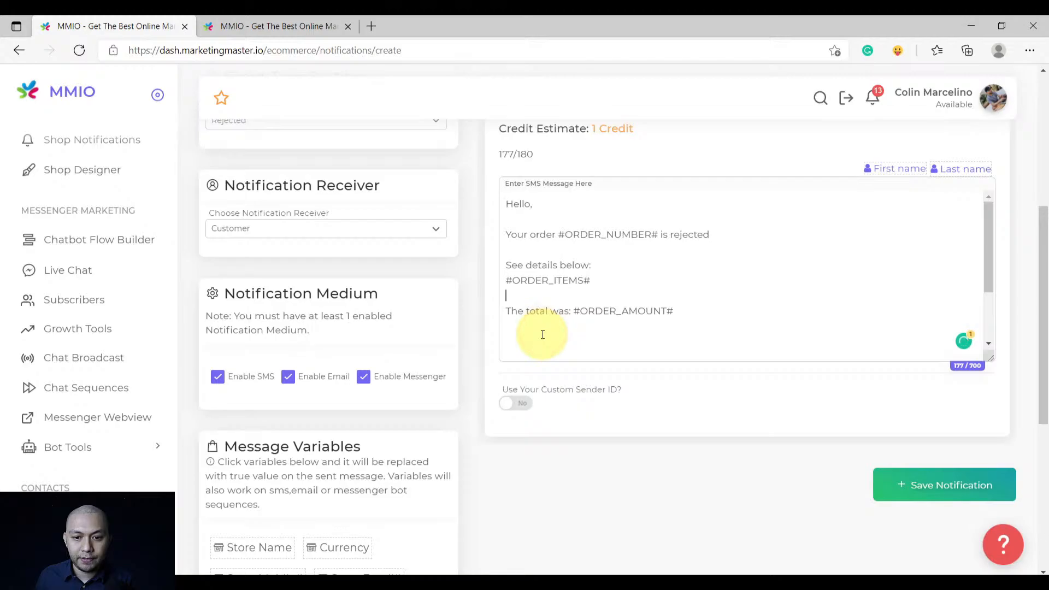
Remove the blank lines above 'Message us' and between the store email and mobile lines
scroll(543, 331, "down", 1)
left_click(543, 310)
key("BackSpace")
key("BackSpace")
left_click(543, 300)
key("BackSpace")
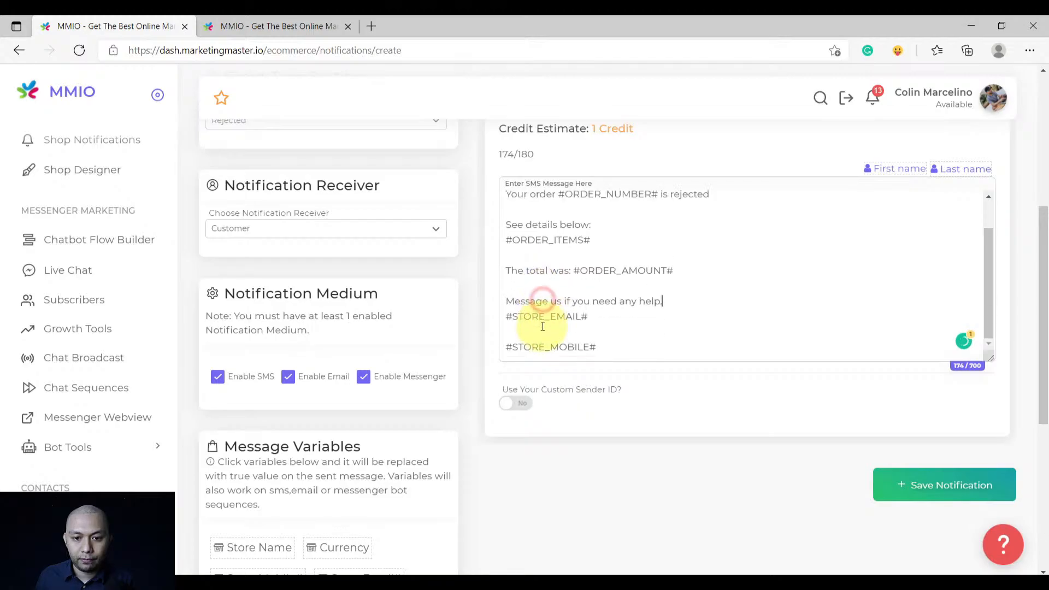
left_click(543, 327)
key("BackSpace")
Insert #LEAD_USER_FIRST_NAME# right after 'Hello' in the SMS greeting
scroll(553, 319, "up", 4)
left_click(563, 353)
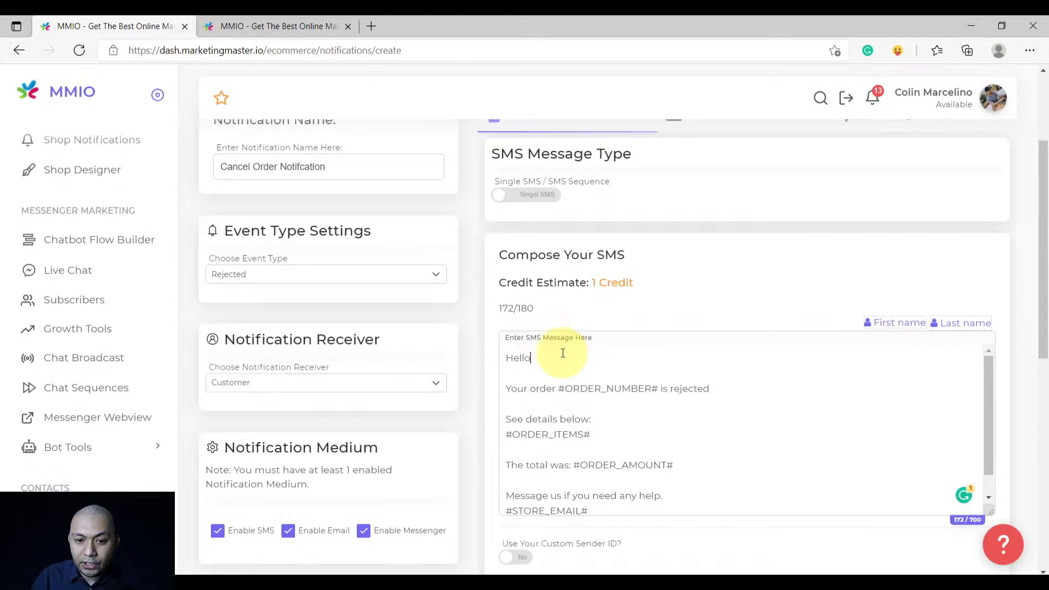
scroll(562, 353, "up", 1)
scroll(677, 417, "down", 1)
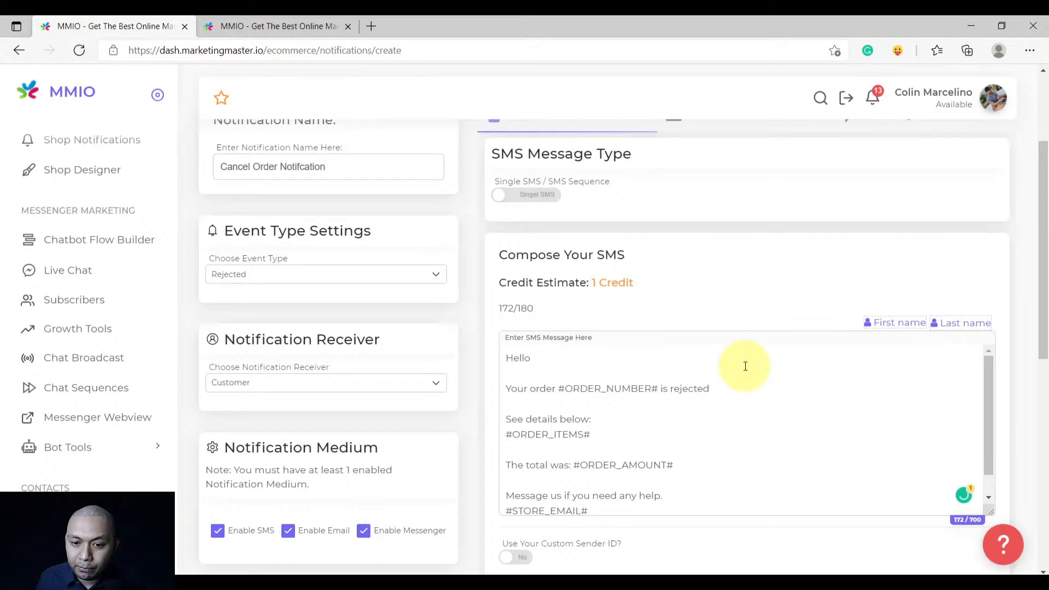
left_click(884, 328)
left_click_drag(755, 501, 597, 500)
key("ctrl+c")
key("BackSpace")
scroll(566, 394, "up", 1)
left_click(563, 358)
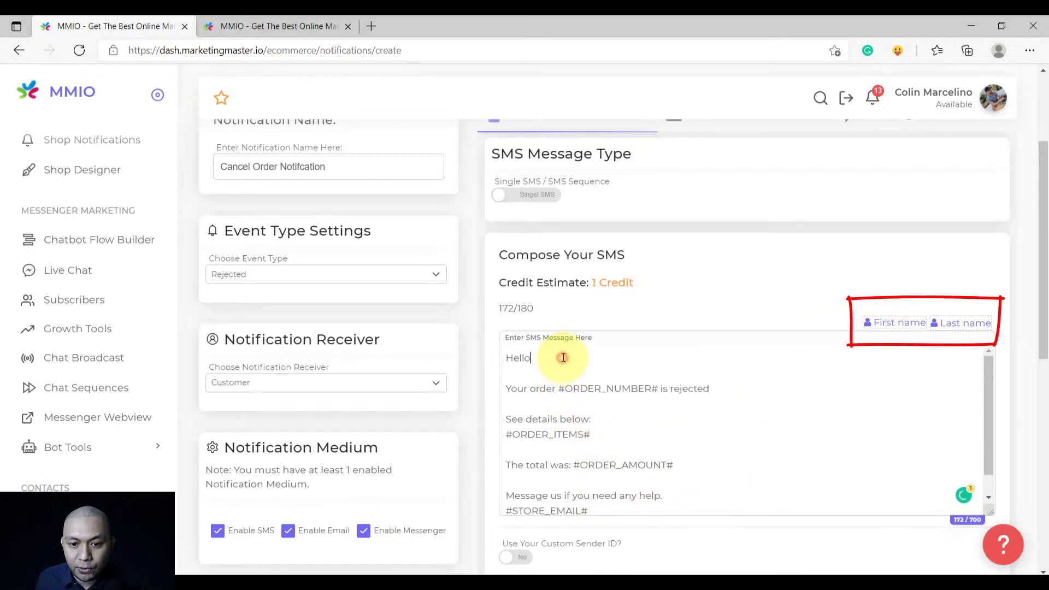
key("ctrl+v")
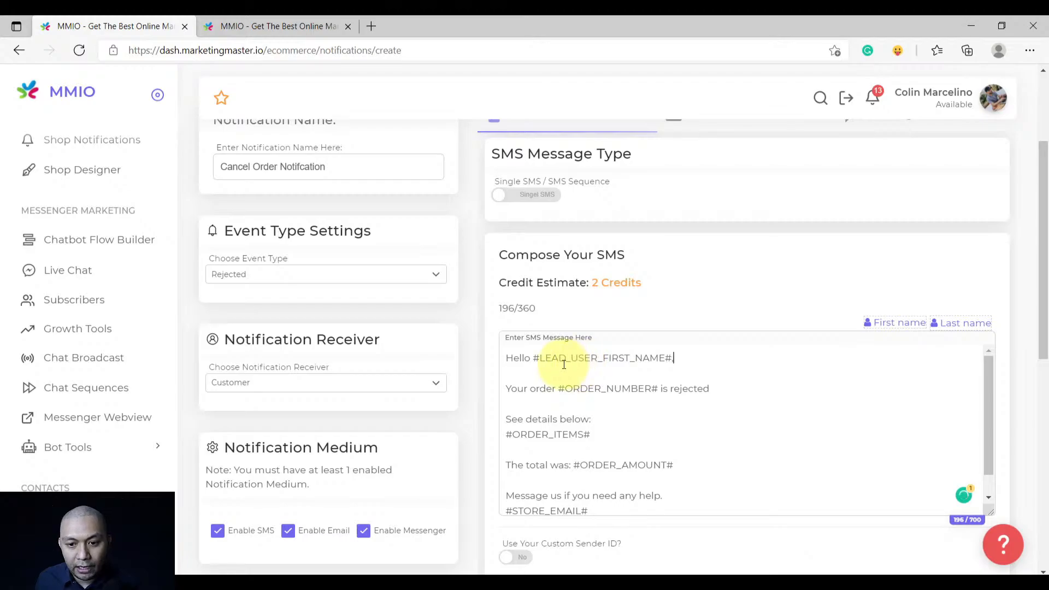
left_click(534, 359, "shift")
key("ctrl+c")
scroll(547, 415, "down", 2)
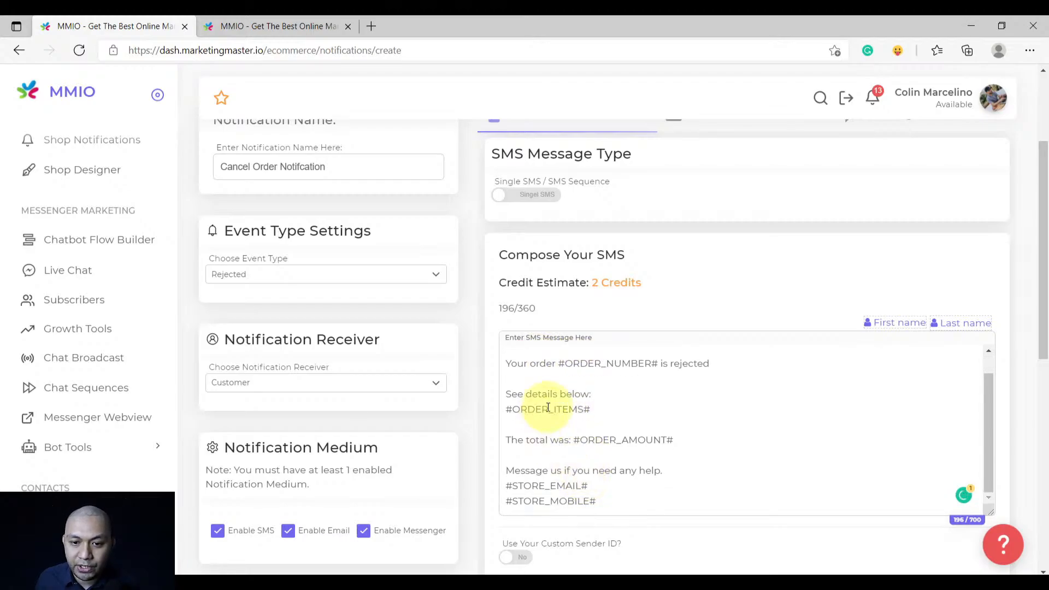
scroll(579, 382, "up", 5)
left_click(695, 271)
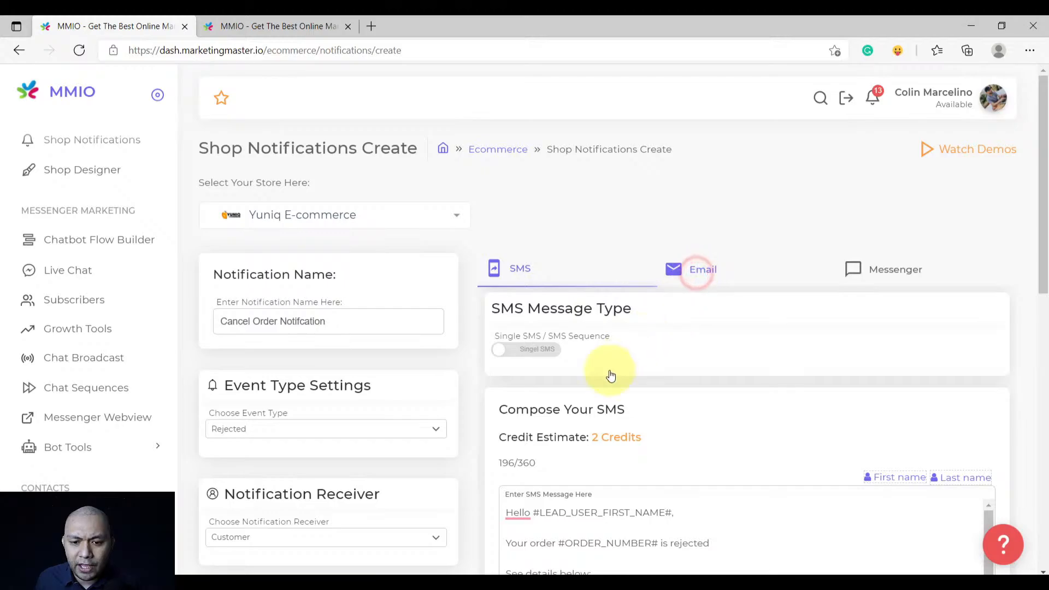
Paste #LEAD_USER_FIRST_NAME# after 'Hello' in the email greeting
scroll(634, 399, "down", 4)
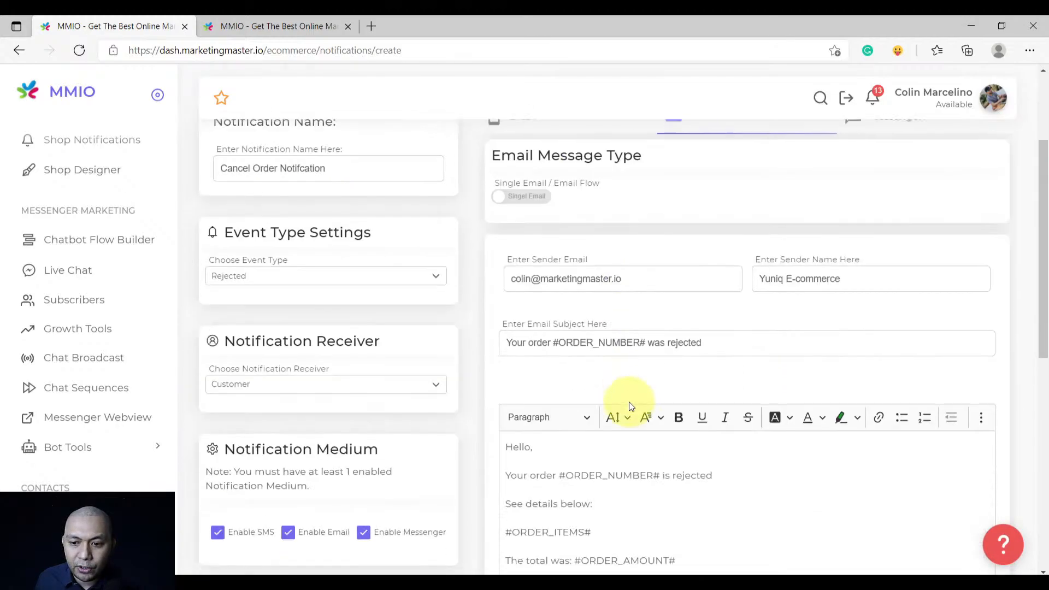
left_click(531, 368)
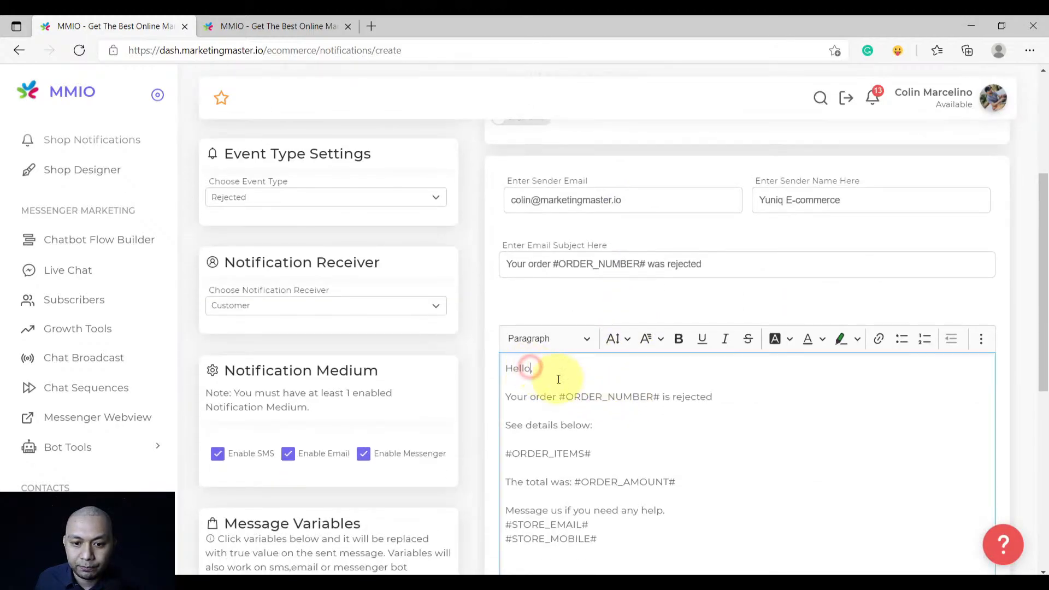
key("ctrl+v")
scroll(576, 410, "down", 5)
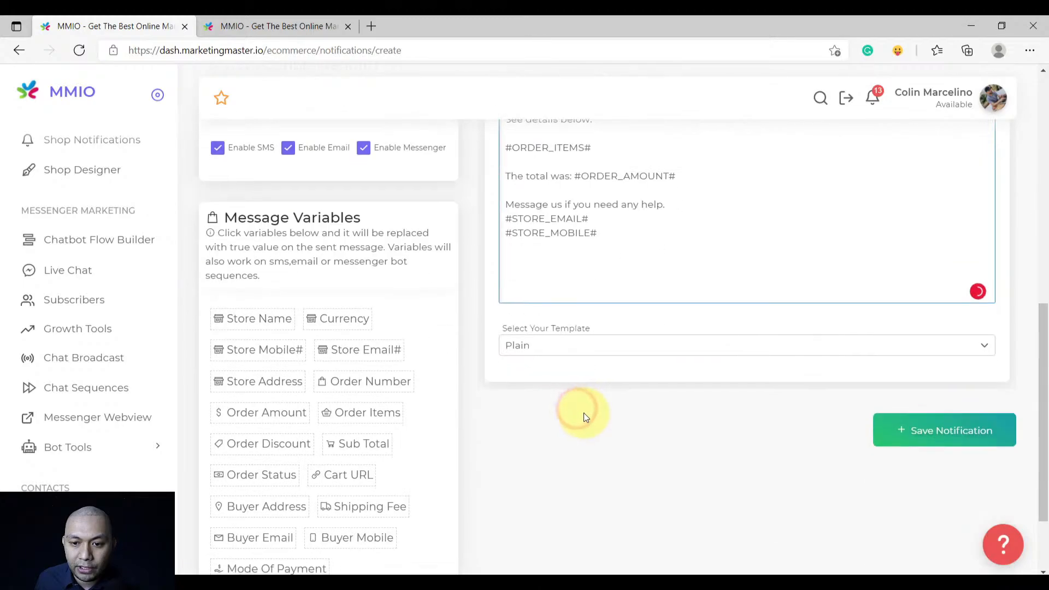
scroll(581, 417, "up", 7)
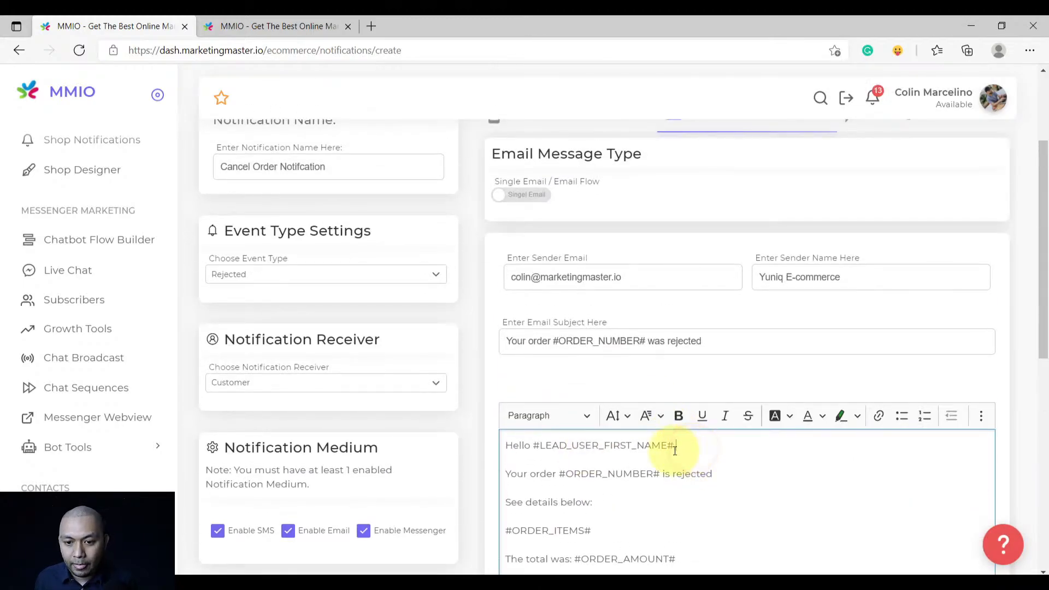
Copy the whole SMS text into the empty Messenger message box
left_click(527, 281)
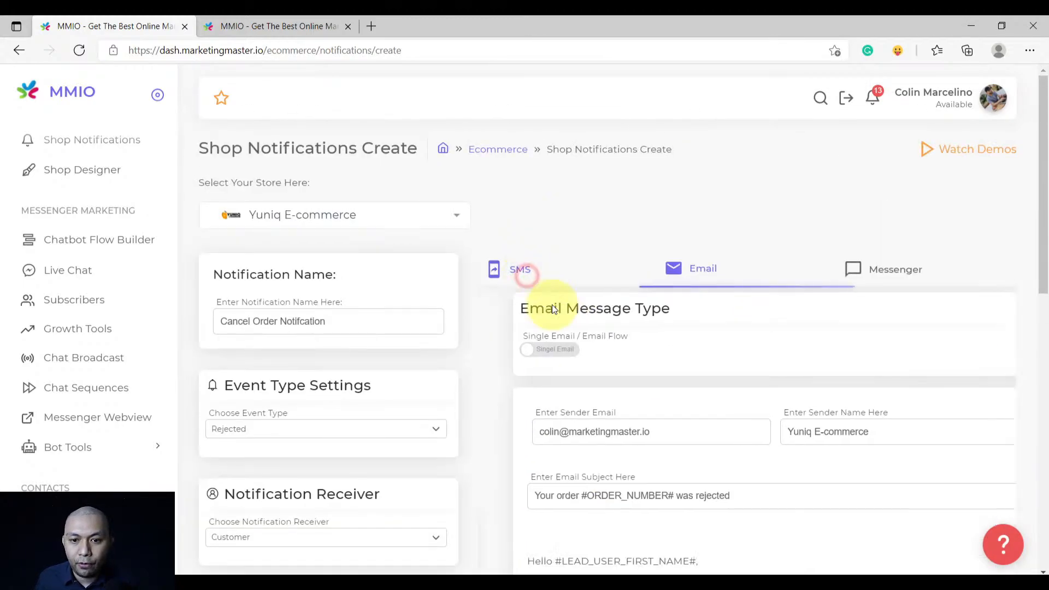
scroll(571, 336, "down", 4)
left_click(577, 344)
key("ctrl+a")
scroll(642, 368, "up", 5)
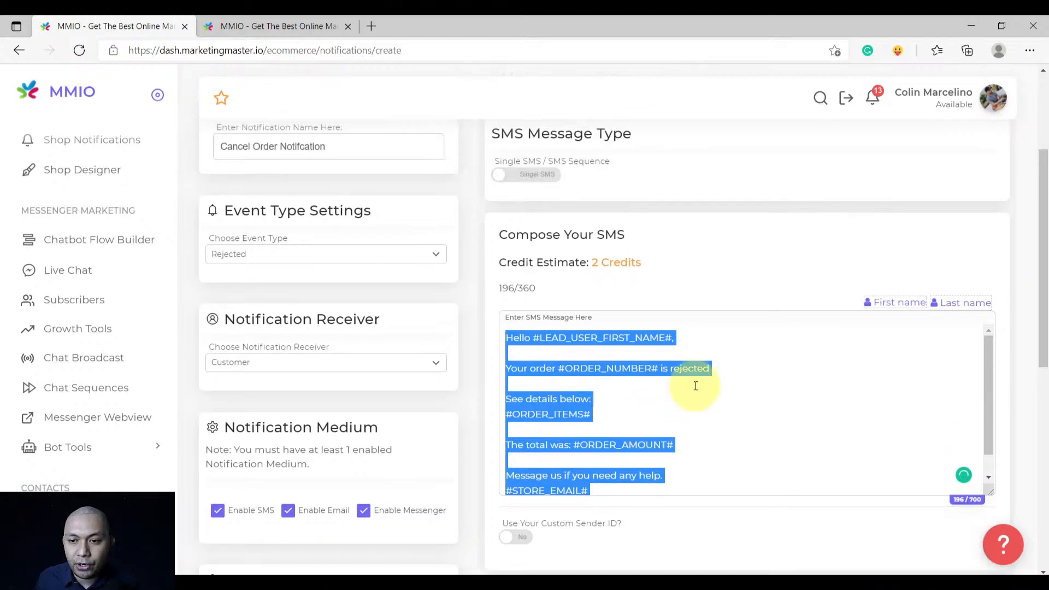
left_click(825, 299)
left_click(880, 269)
scroll(687, 343, "down", 4)
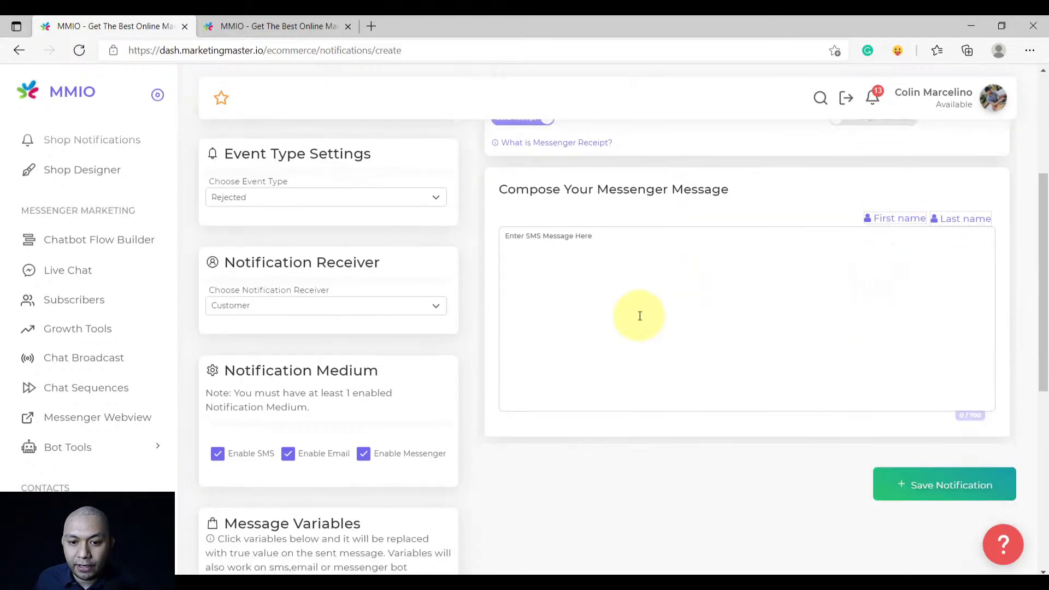
left_click(635, 298)
key("ctrl+v")
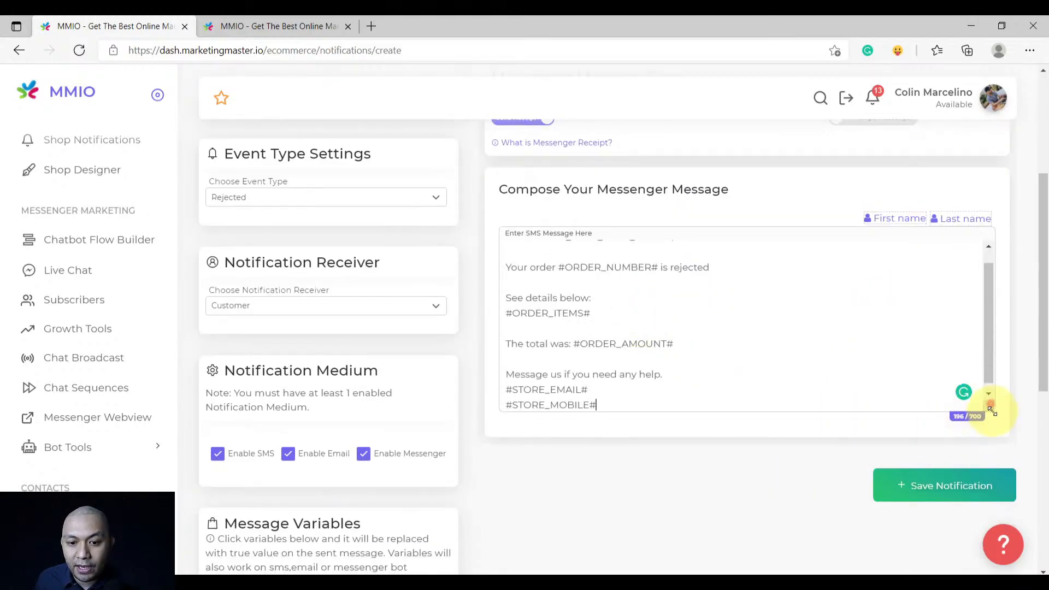
left_click_drag(991, 407, 990, 444)
Add the comma after 'Hello' in the Messenger text and save the cancel-order notification
scroll(682, 411, "up", 3)
left_click(520, 409)
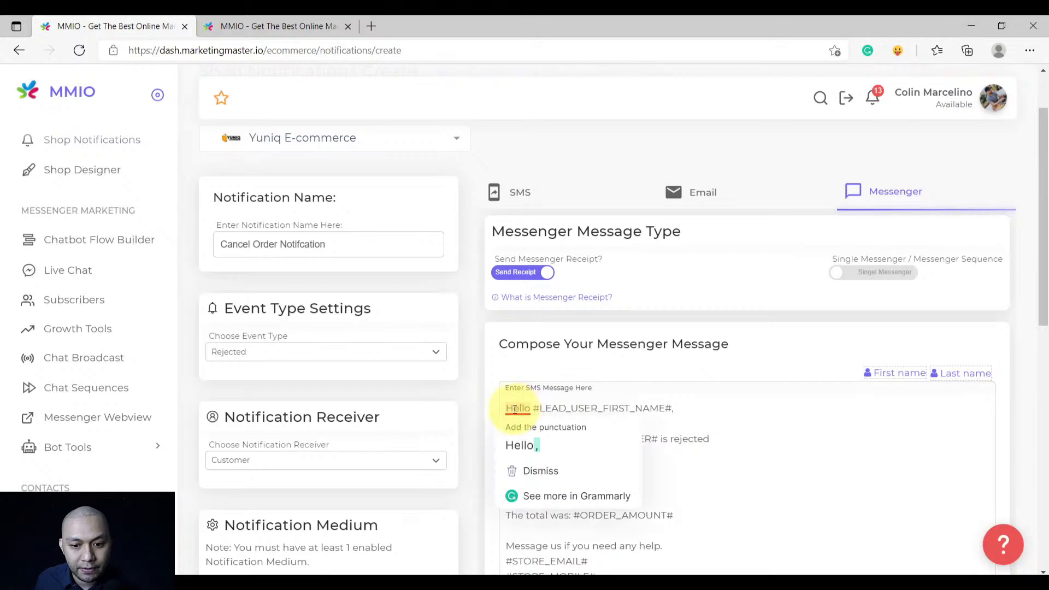
left_click(522, 432)
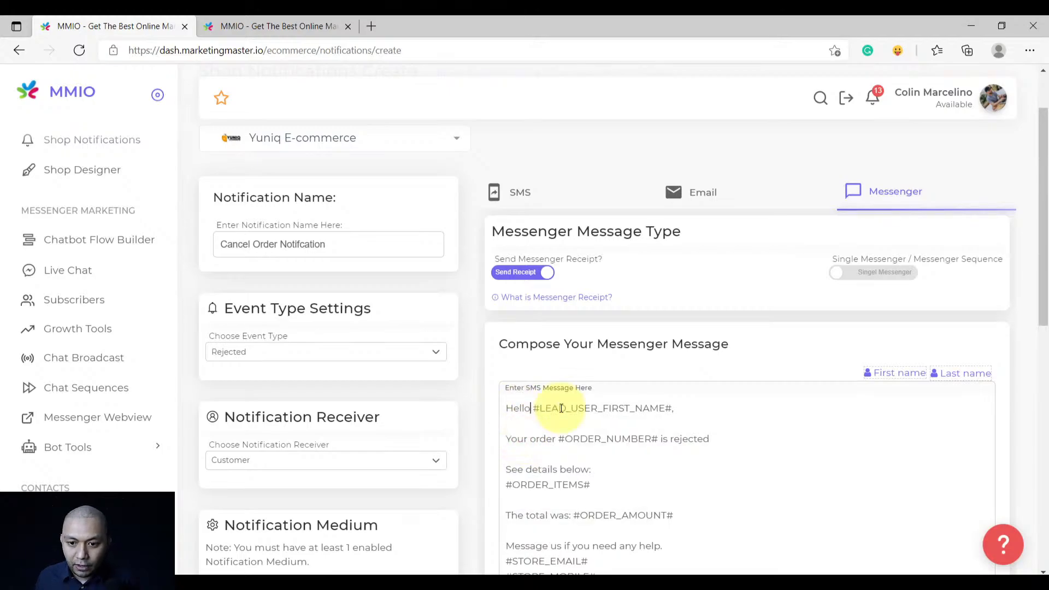
scroll(645, 339, "down", 7)
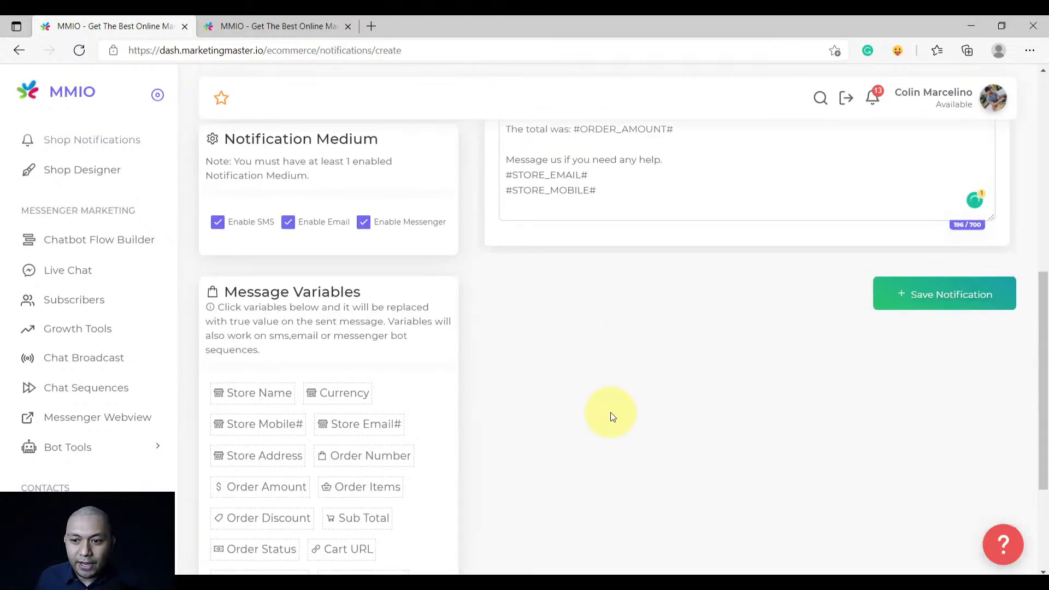
scroll(611, 412, "up", 3)
left_click(995, 452)
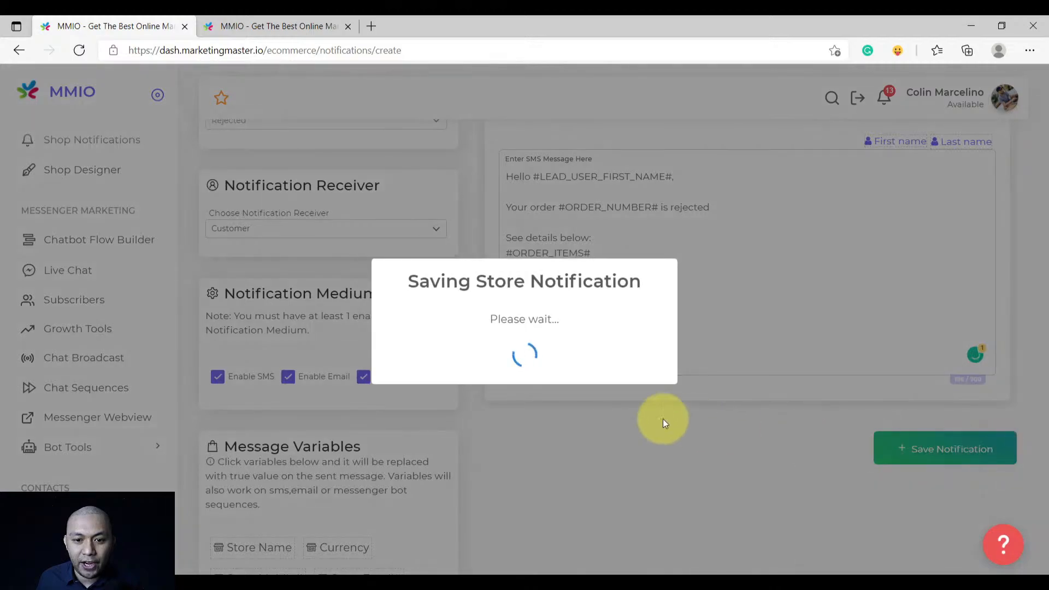
Dismiss the Success dialog confirming the notification was saved
left_click(520, 399)
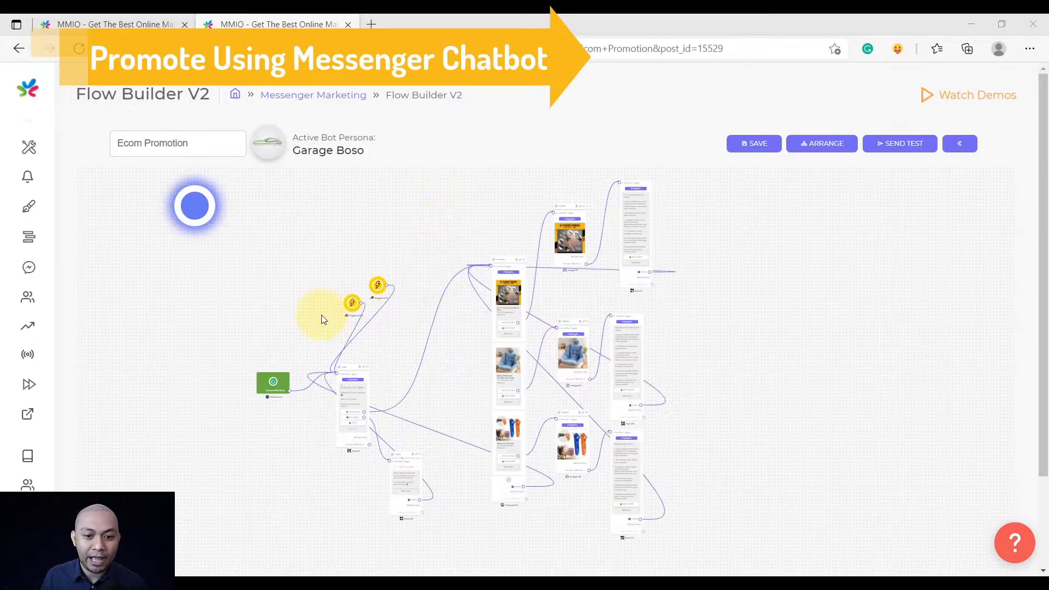
Save the Ecom Promotion flow, confirm Flow Data SAVED!, and run SEND TEST then TEST NOW
left_click_drag(392, 334, 356, 321)
scroll(341, 355, "up", 5)
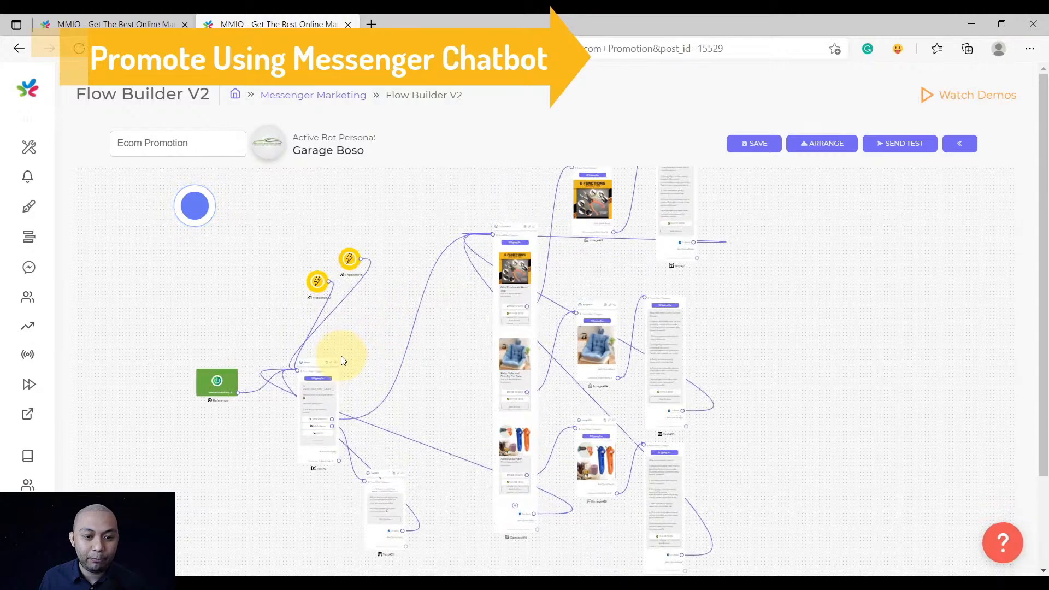
scroll(341, 356, "down", 5)
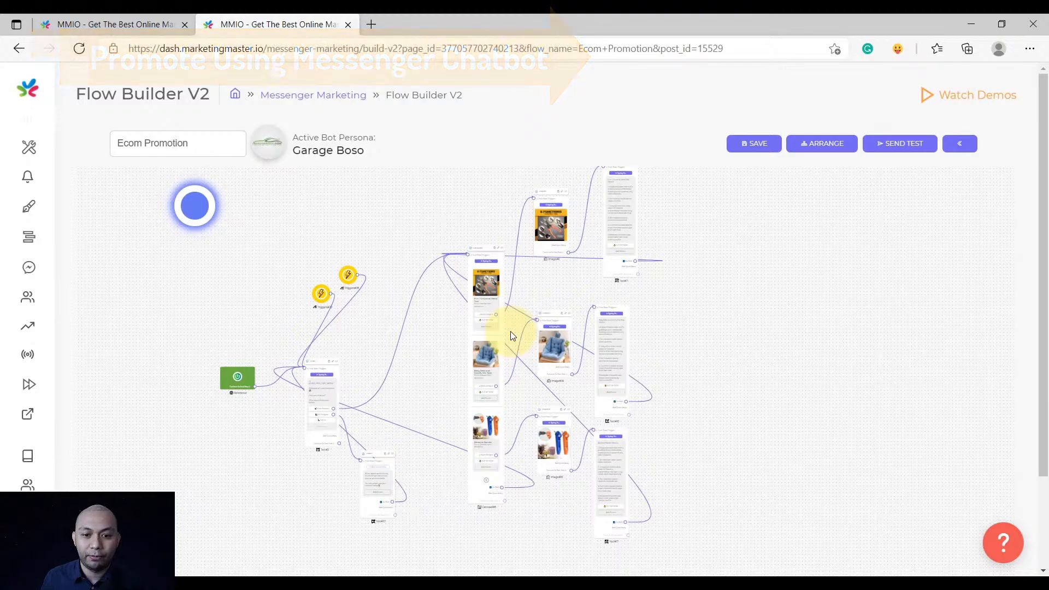
left_click(742, 145)
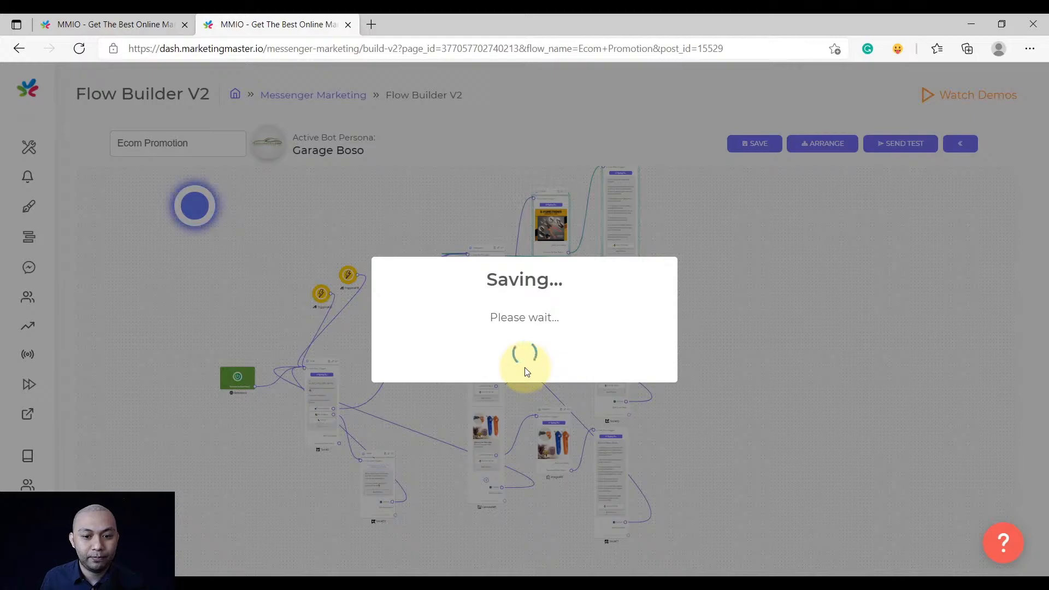
left_click(526, 395)
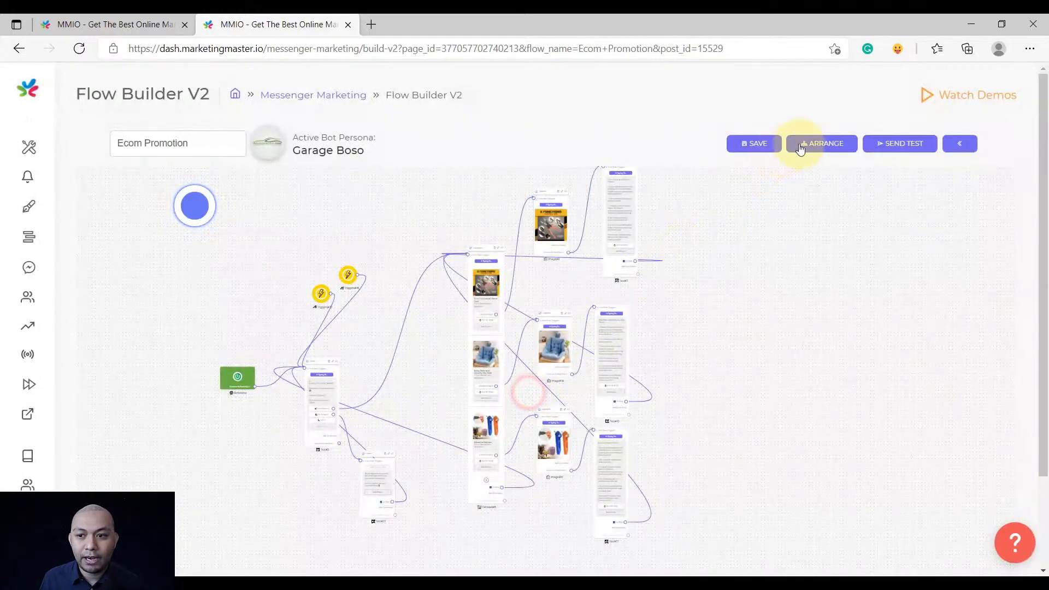
left_click(895, 145)
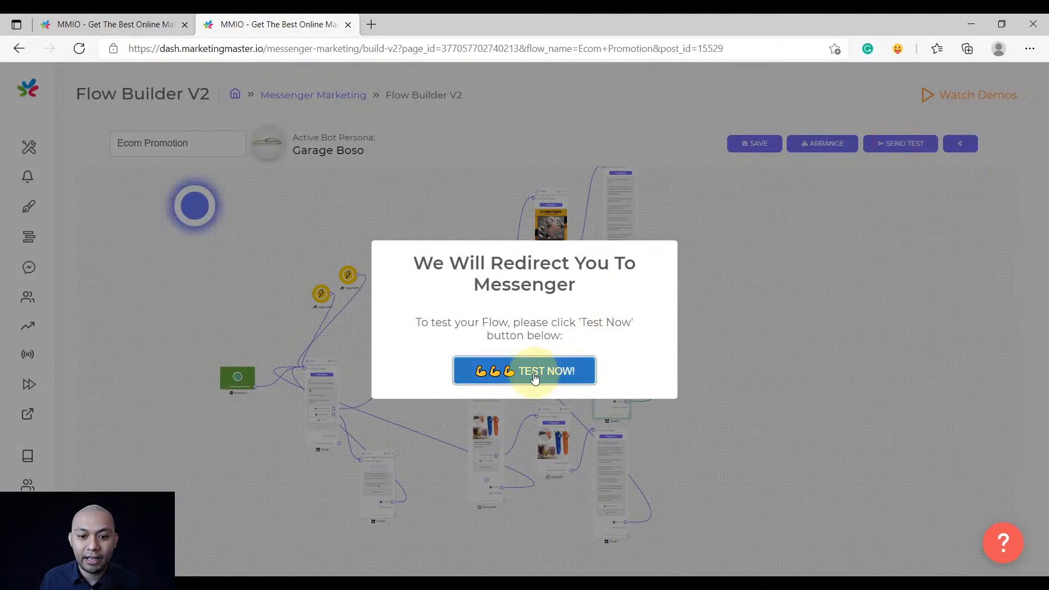
left_click(535, 372)
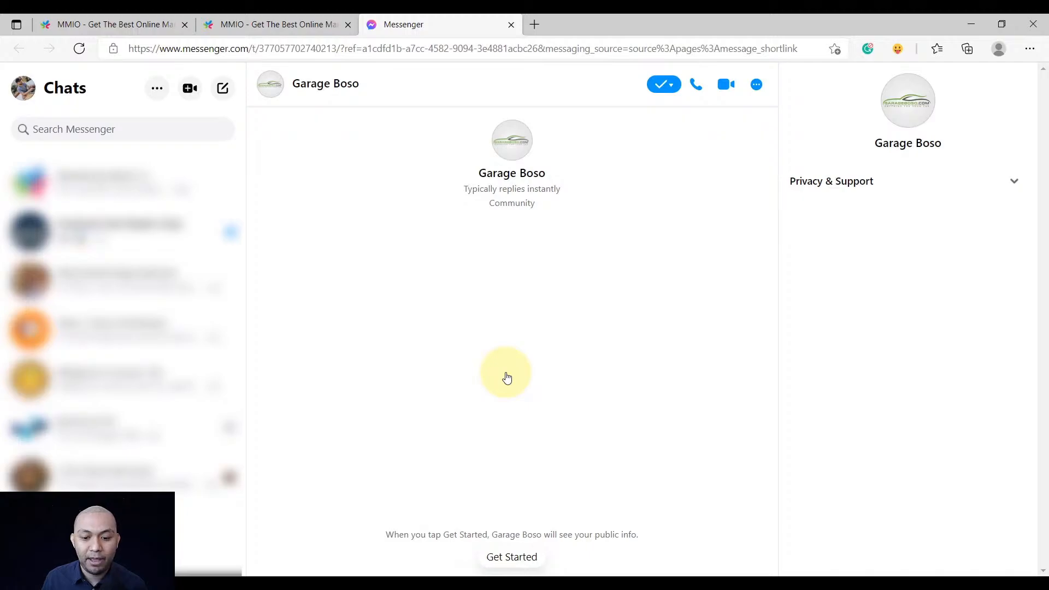
Send Get Started in the Garage Boso Messenger chat
left_click(508, 557)
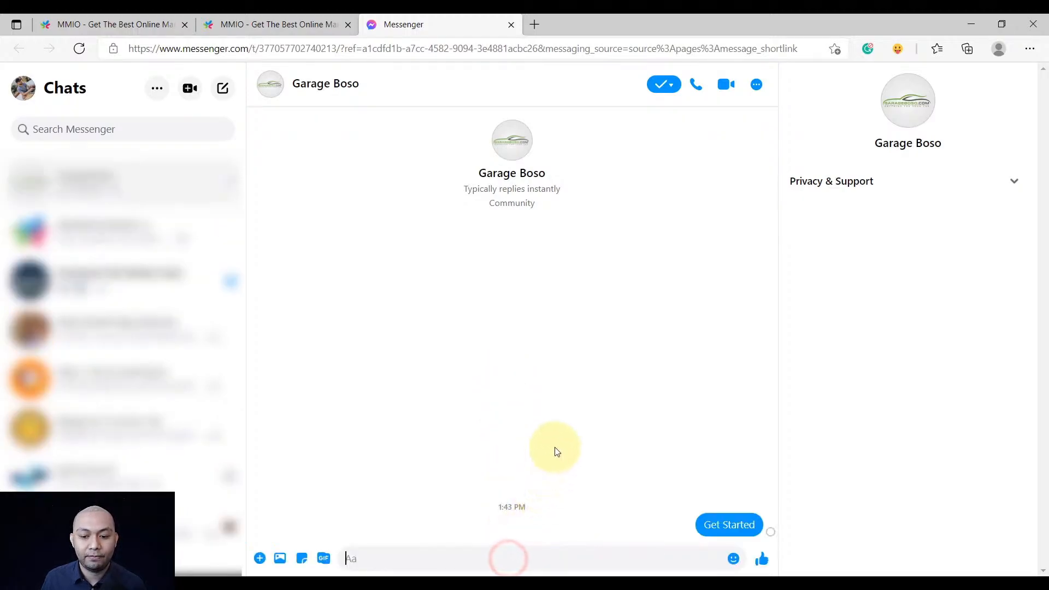
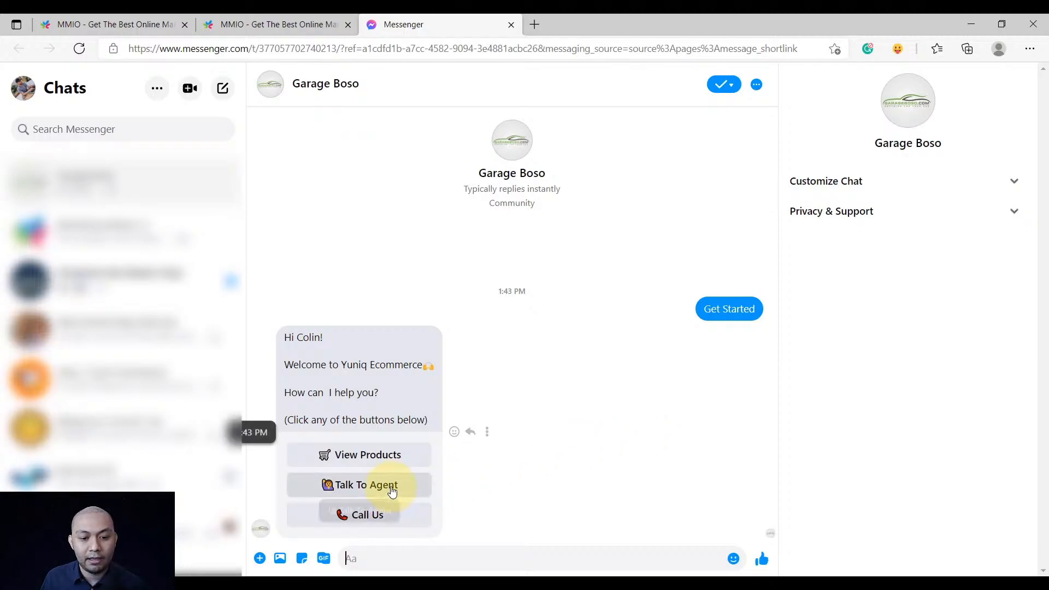
Ask the bot to list its products and browse the carousel to the 6-in-1 Universal Hand Tool
left_click(390, 455)
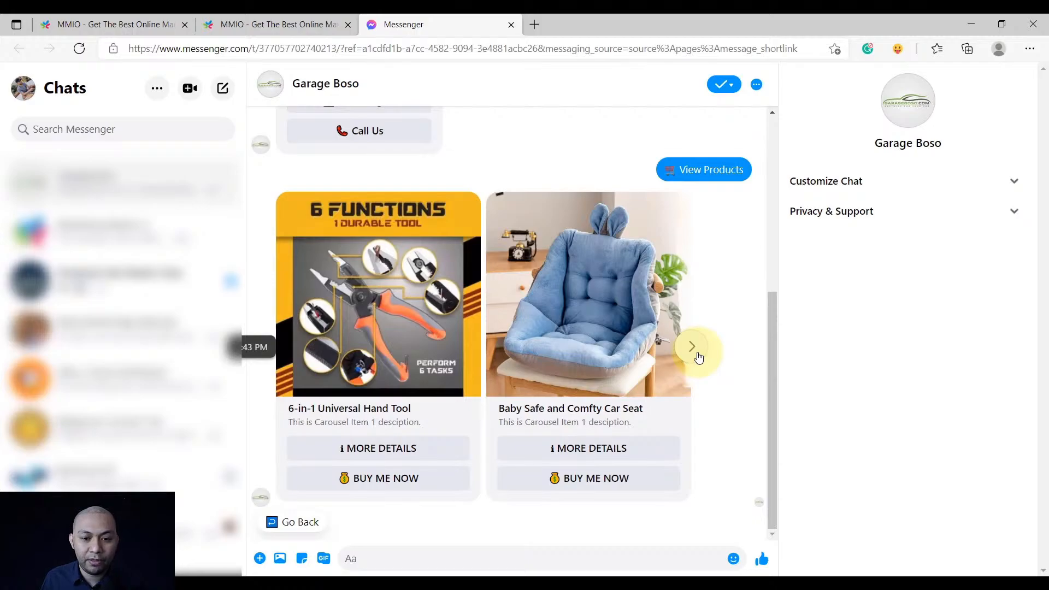
left_click(694, 349)
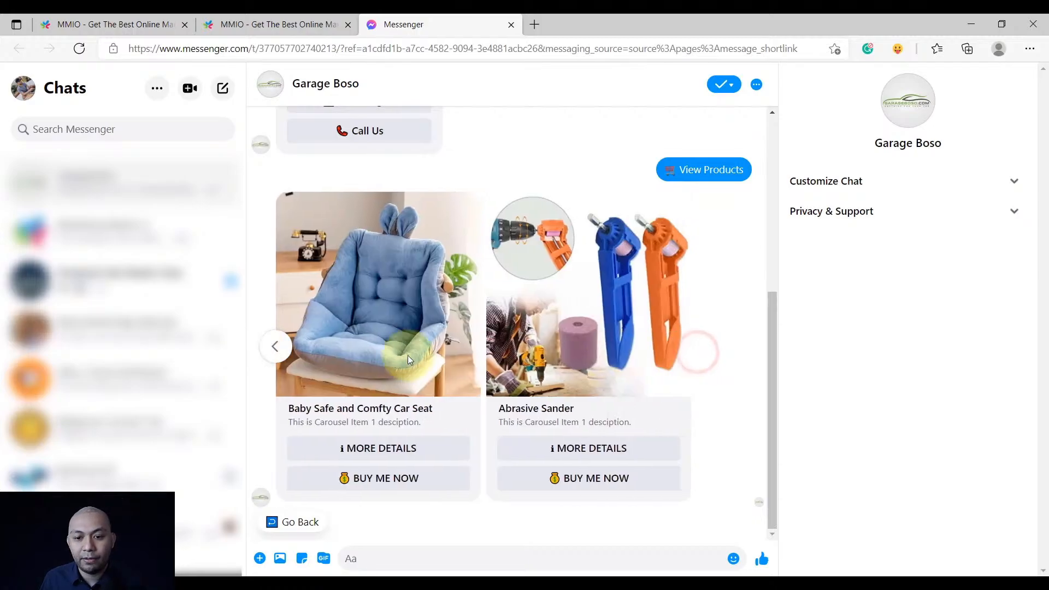
left_click(281, 349)
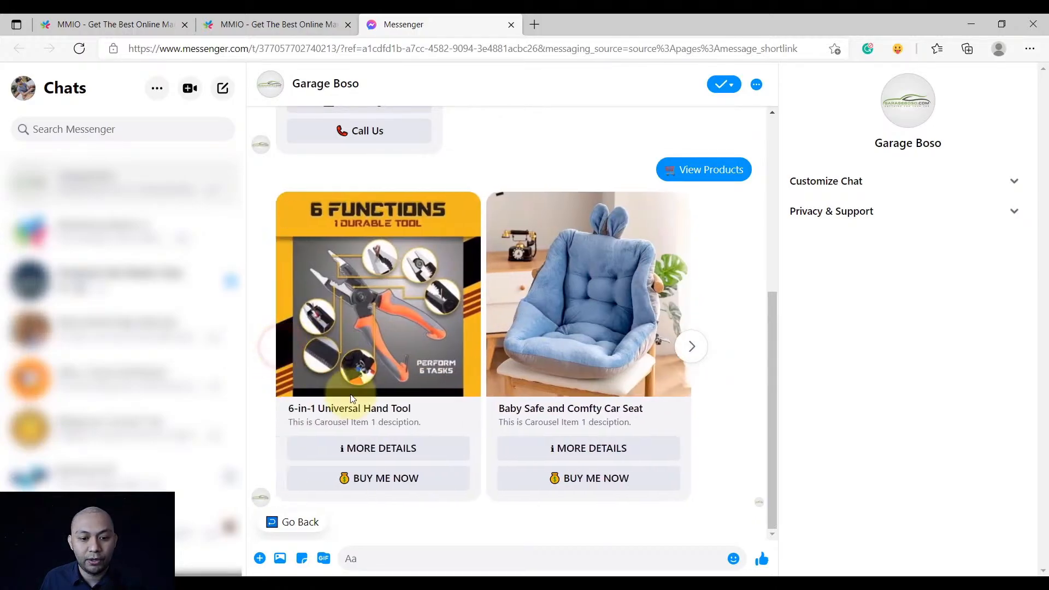
Get MORE DETAILS on the 6-in-1 Universal Hand Tool and open its ₱199.00 store page
left_click(375, 452)
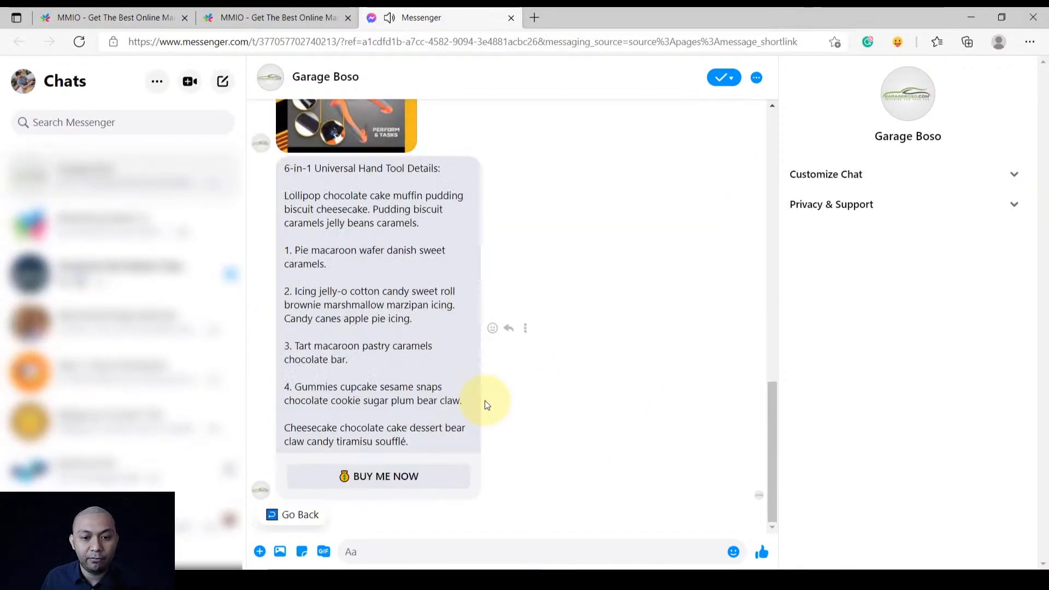
scroll(469, 431, "up", 3)
scroll(453, 427, "down", 3)
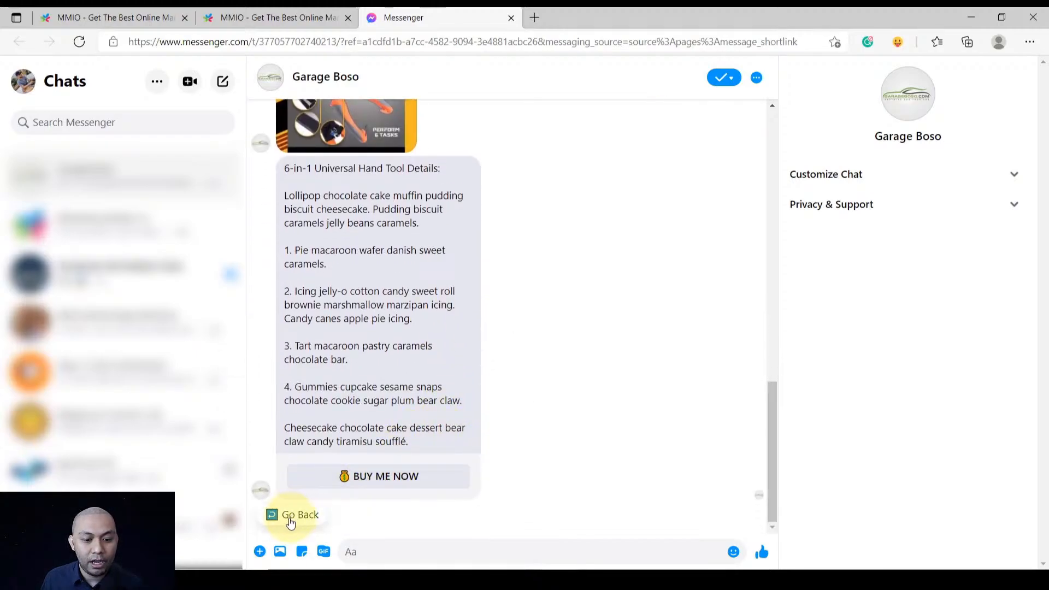
left_click(352, 476)
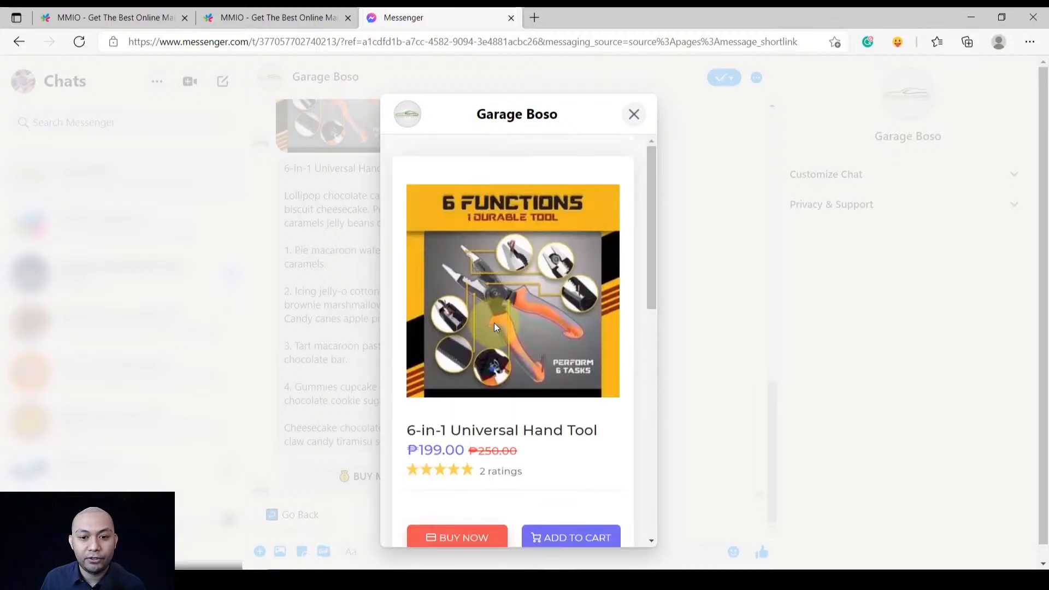
Look over the hand tool's store page and add it to the cart
scroll(494, 323, "down", 10)
scroll(498, 355, "up", 10)
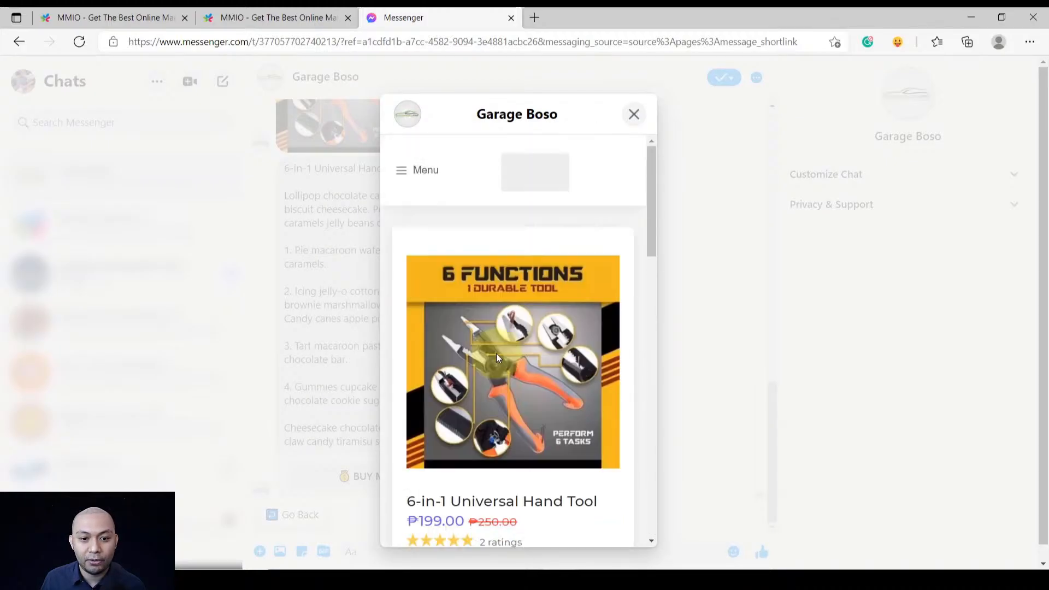
scroll(499, 354, "down", 4)
scroll(500, 358, "down", 8)
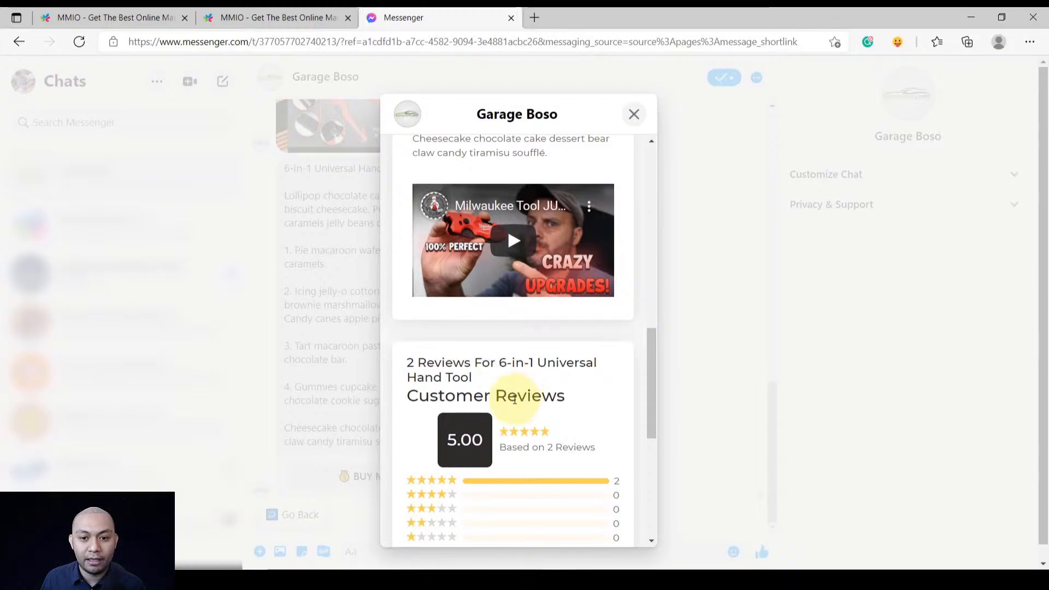
scroll(507, 377, "up", 6)
scroll(509, 393, "up", 5)
scroll(508, 394, "down", 14)
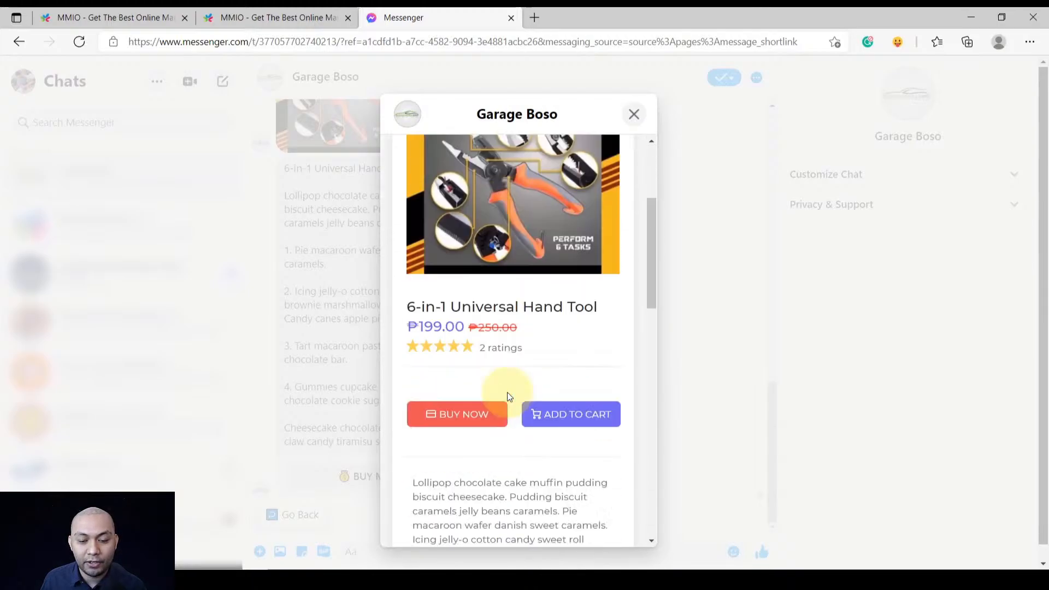
scroll(507, 393, "up", 5)
scroll(507, 393, "up", 8)
scroll(507, 392, "down", 4)
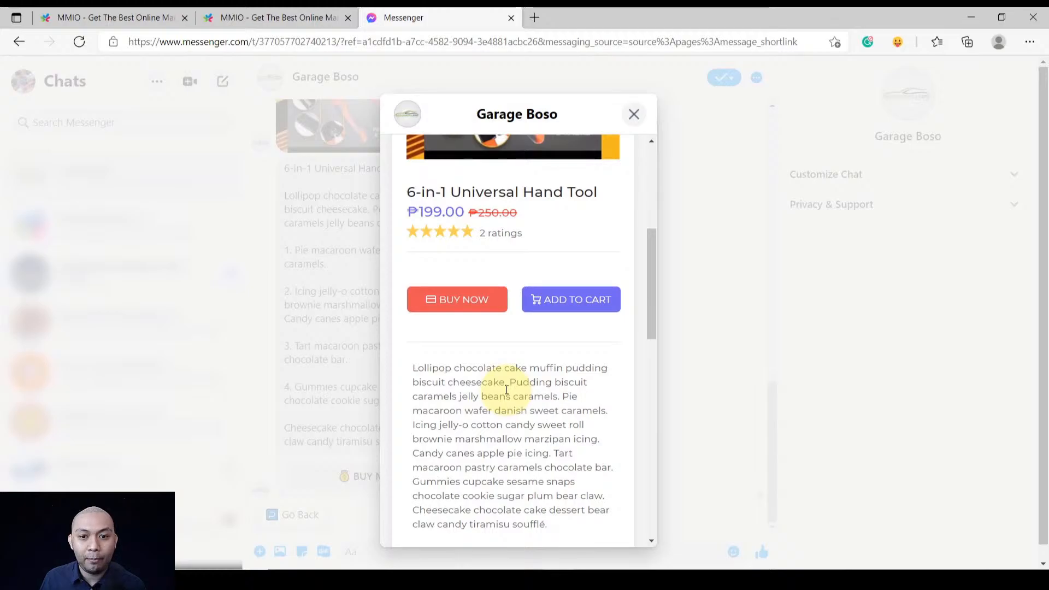
scroll(513, 384, "up", 5)
scroll(522, 372, "down", 5)
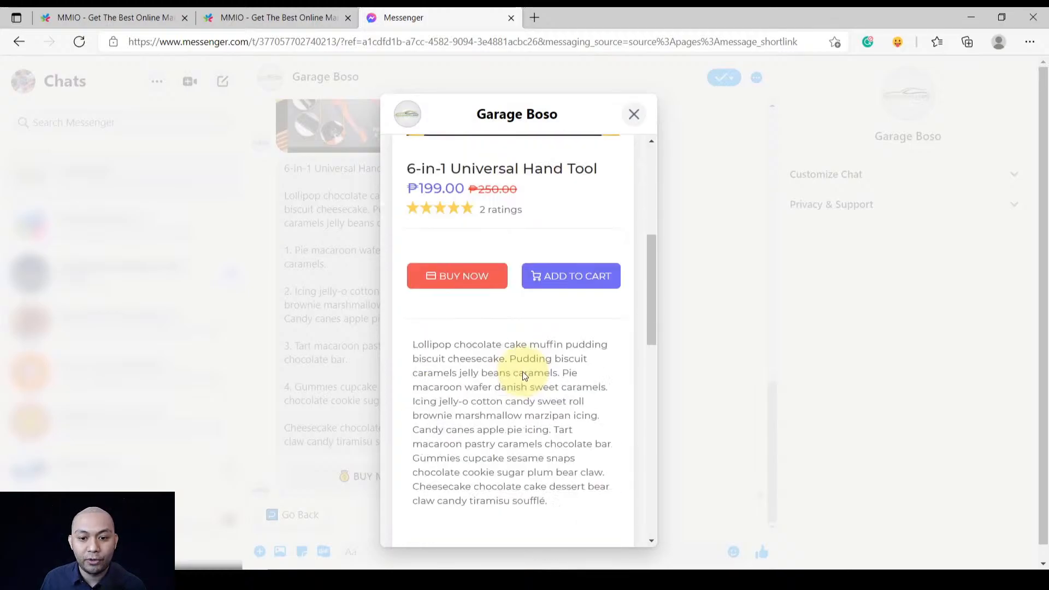
scroll(523, 376, "up", 1)
scroll(530, 363, "up", 2)
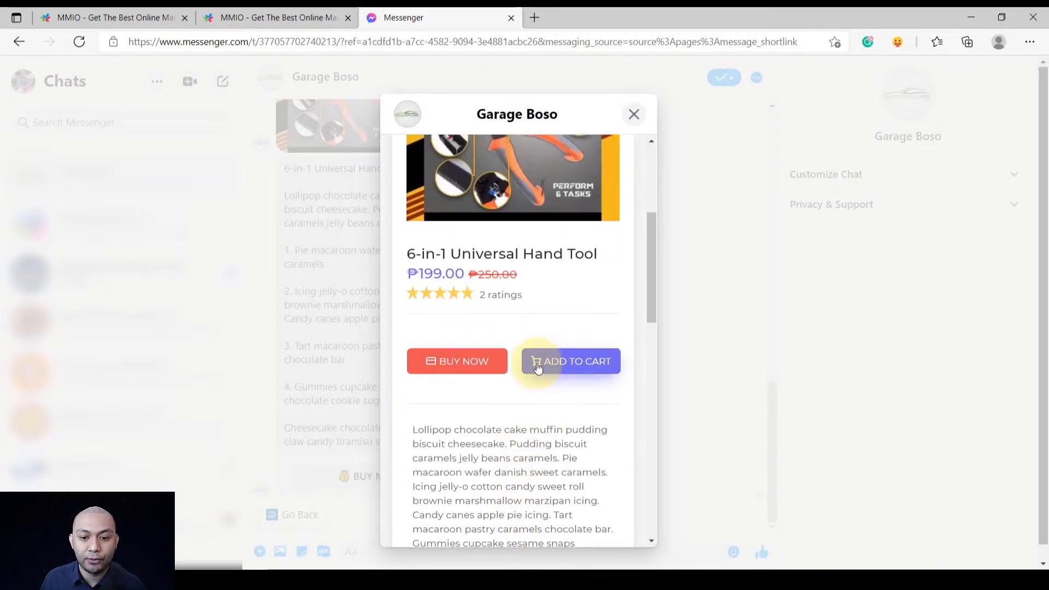
left_click(537, 366)
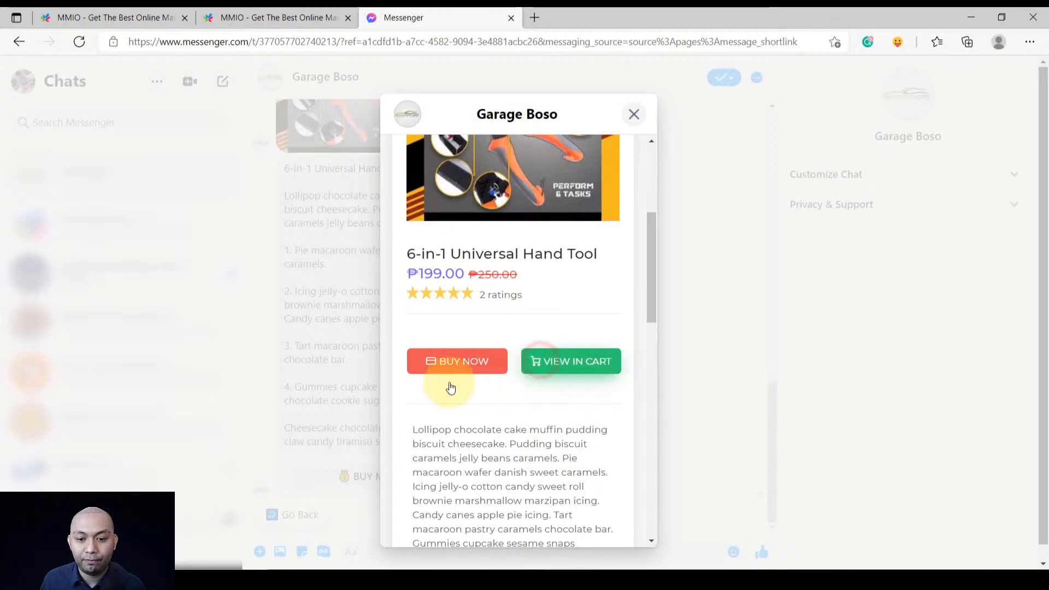
View the cart with the ₱199.00 hand tool and place the order
left_click(554, 350)
scroll(496, 377, "down", 10)
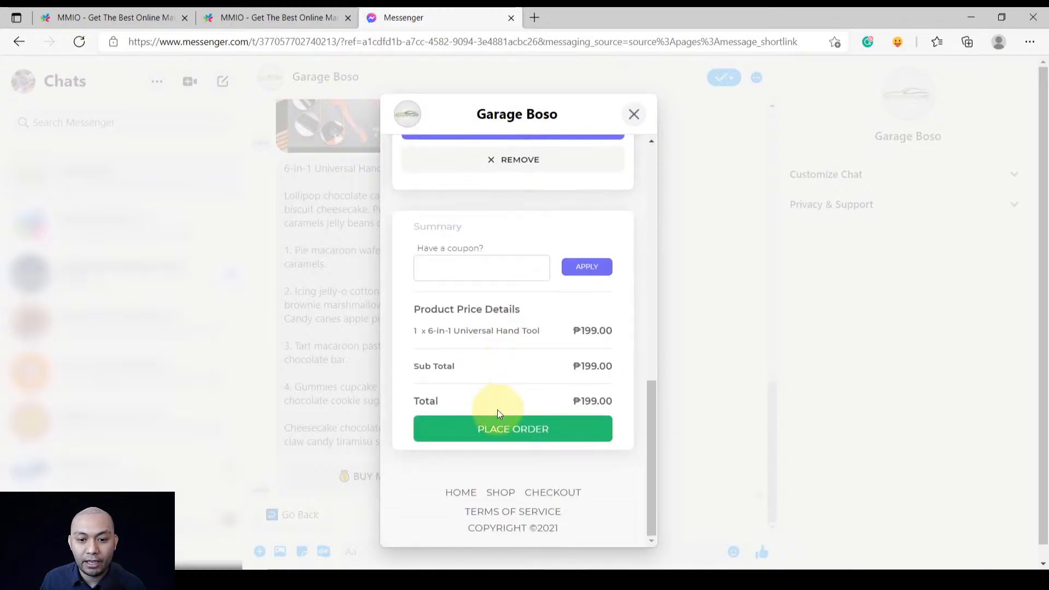
left_click(497, 417)
Fill in the buyer's name, mobile, street, zip, Village/Brgy and landmark from saved autofill entries
left_click(494, 402)
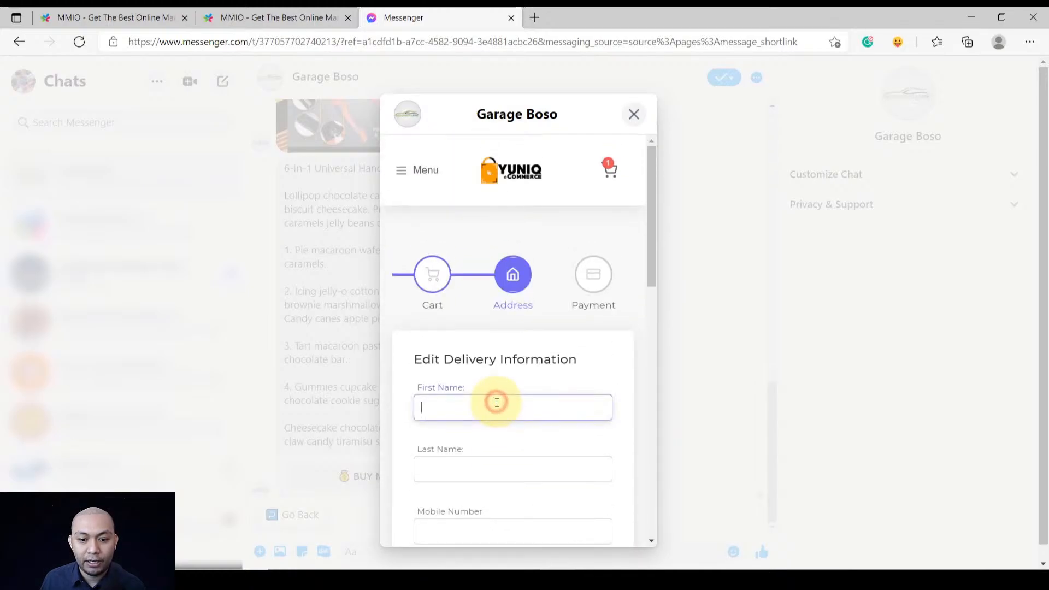
scroll(495, 402, "down", 2)
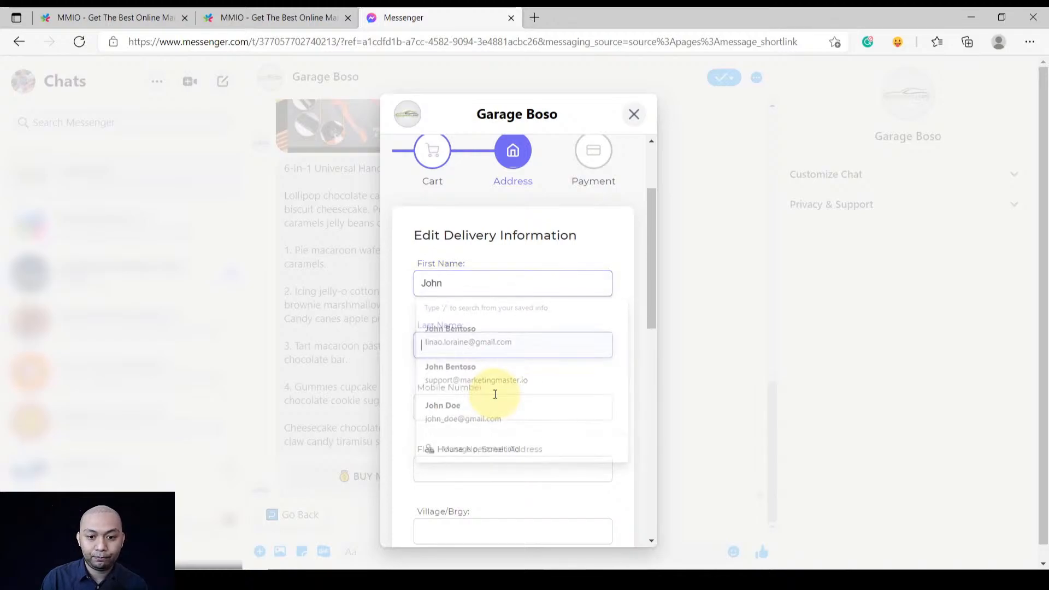
key("Tab")
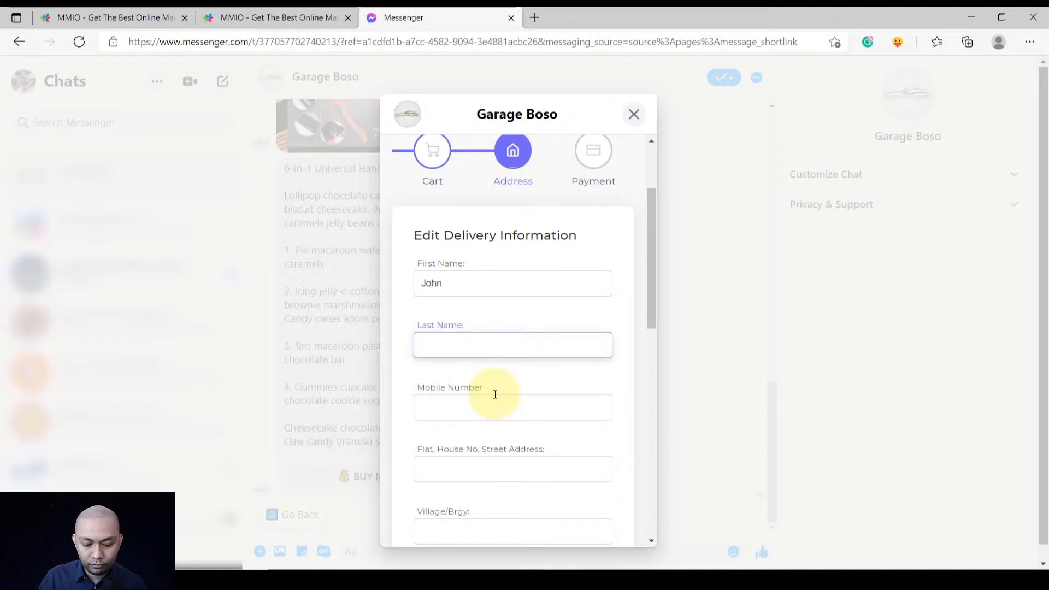
left_click(495, 394)
scroll(492, 328, "down", 3)
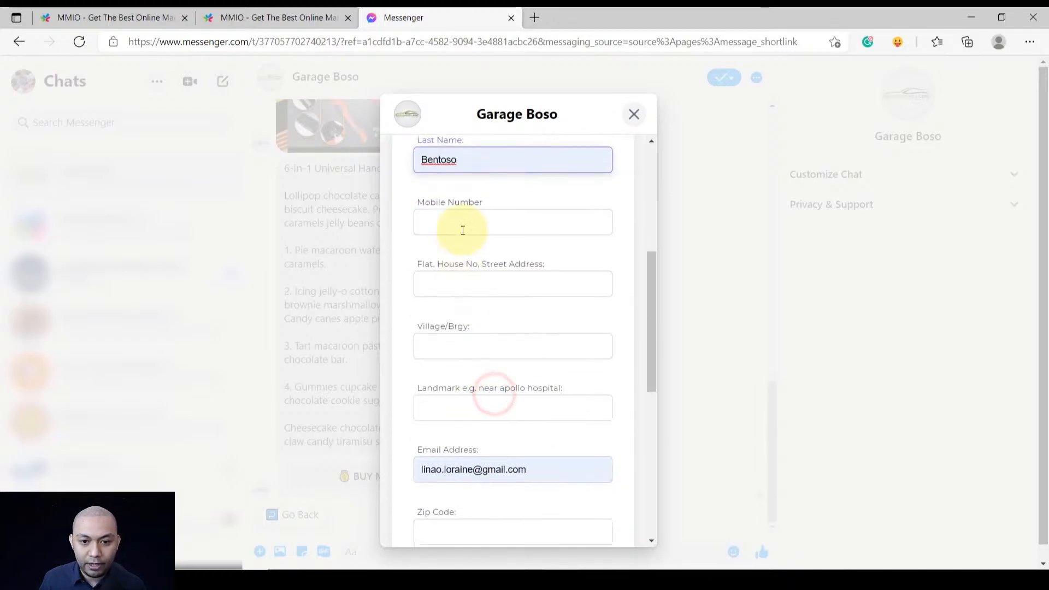
left_click(467, 227)
left_click(463, 258)
left_click(459, 346)
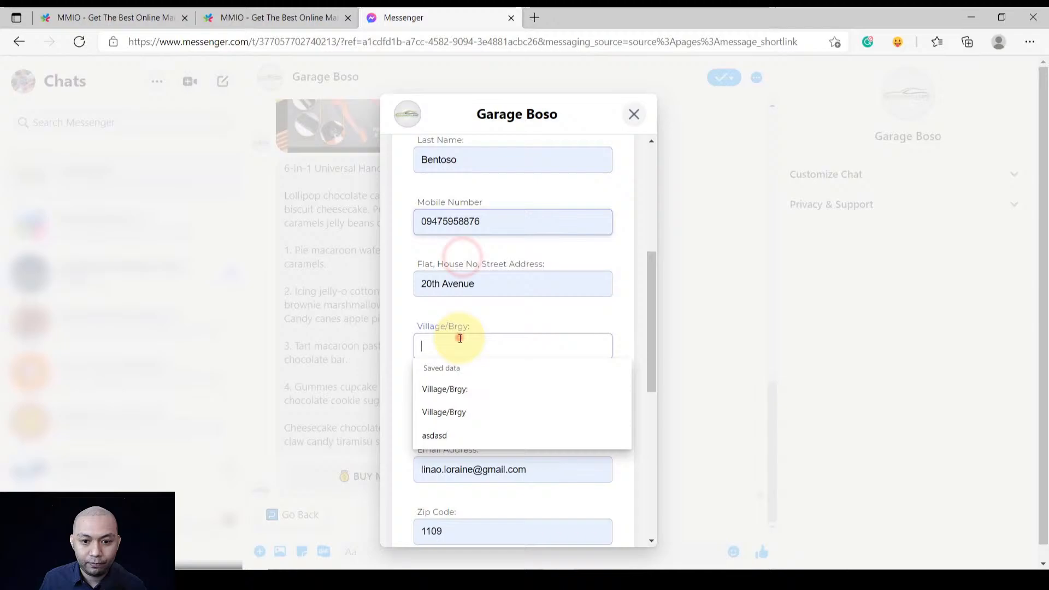
left_click(457, 389)
left_click(459, 409)
left_click(457, 450)
Choose National Capital Region, Eastern Manila District and Quezon City, then submit the address
scroll(463, 416, "down", 4)
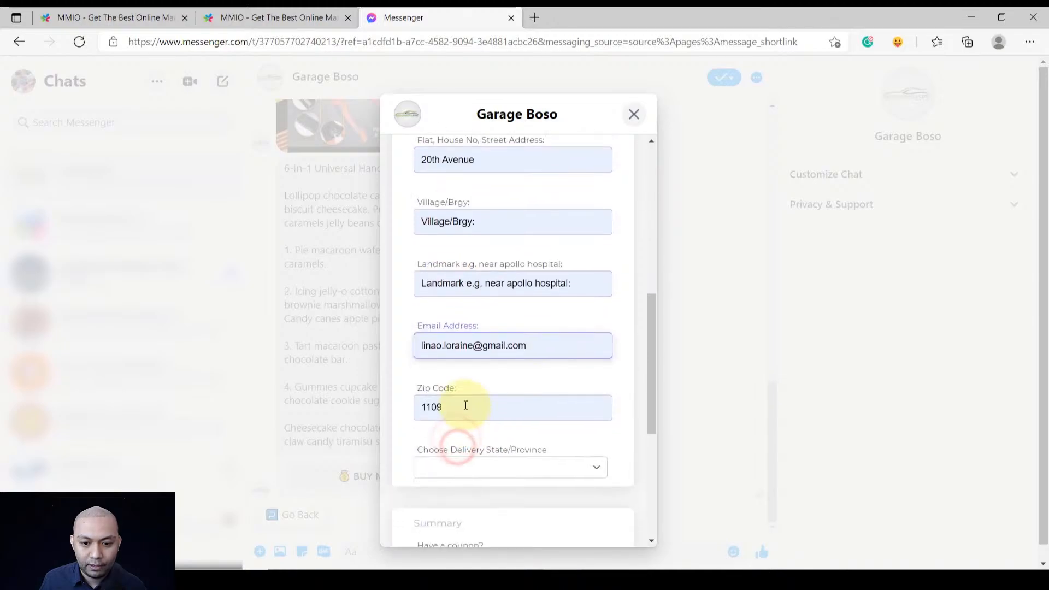
left_click(471, 335)
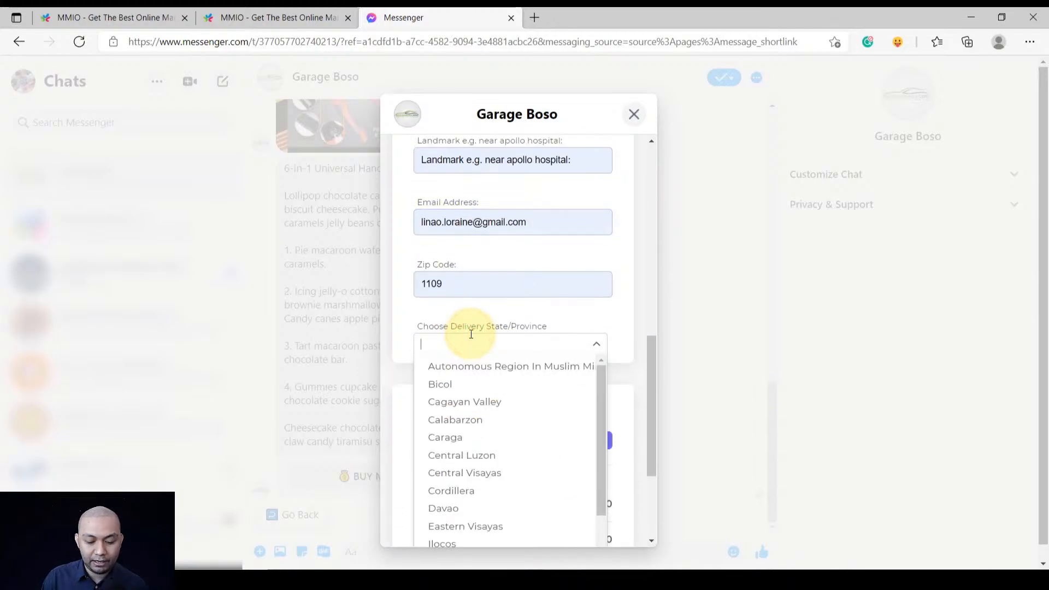
type("nat")
left_click(504, 366)
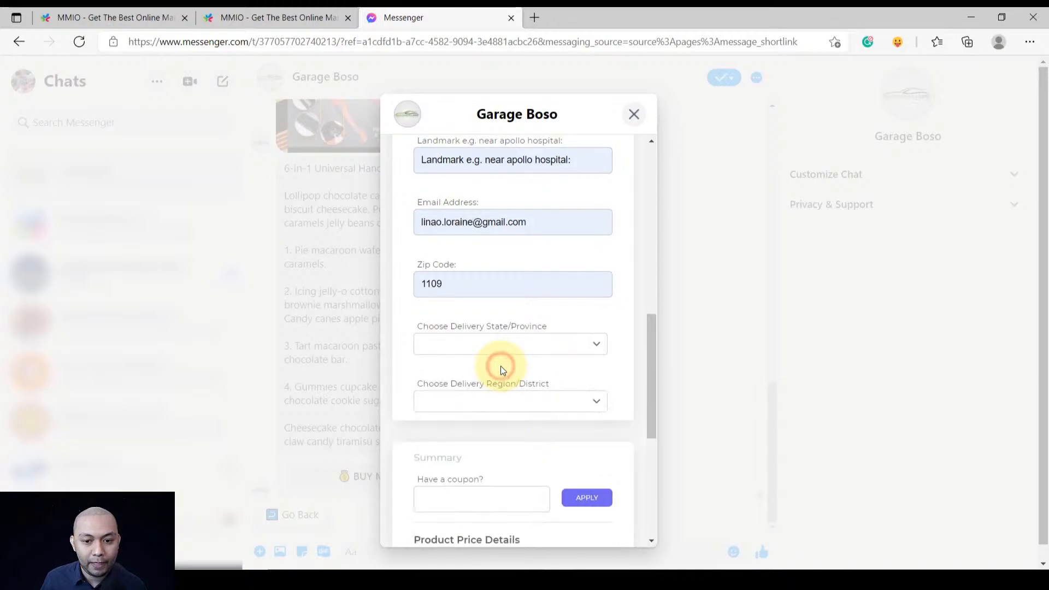
left_click(475, 404)
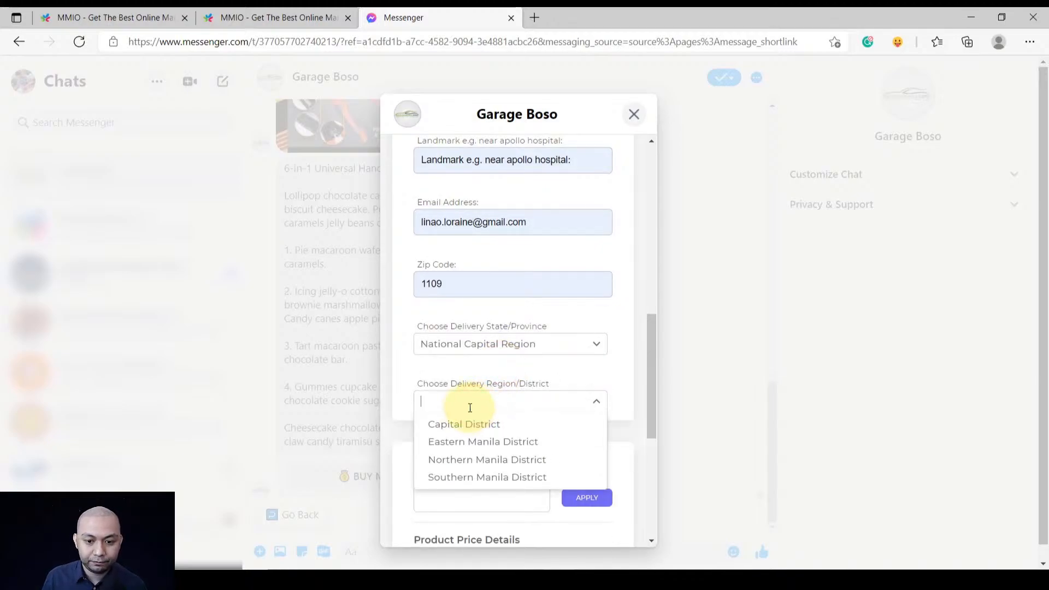
left_click(454, 442)
left_click(452, 453)
type("q")
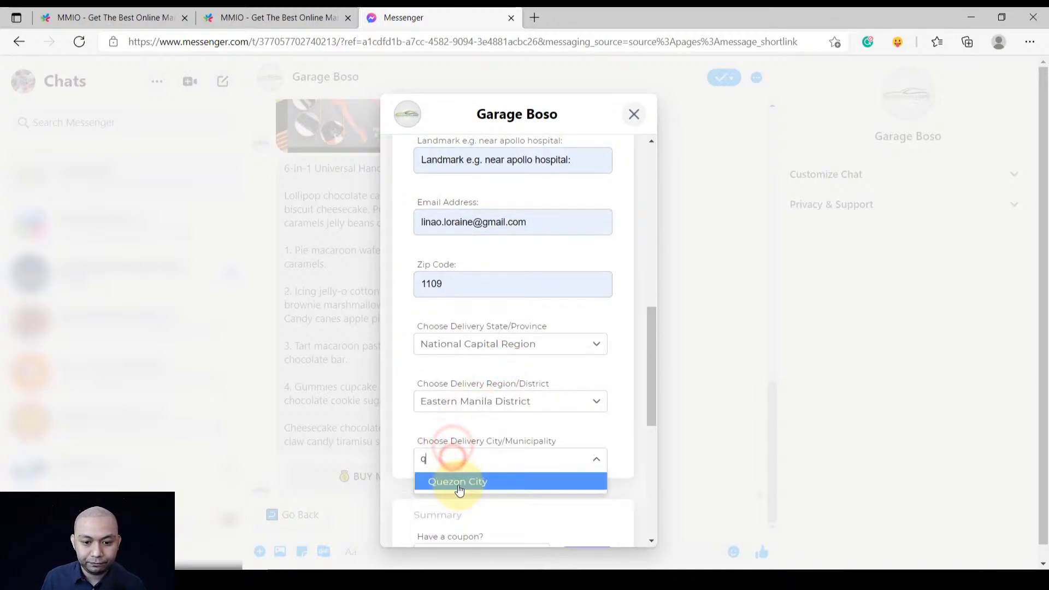
left_click(459, 482)
scroll(460, 480, "down", 7)
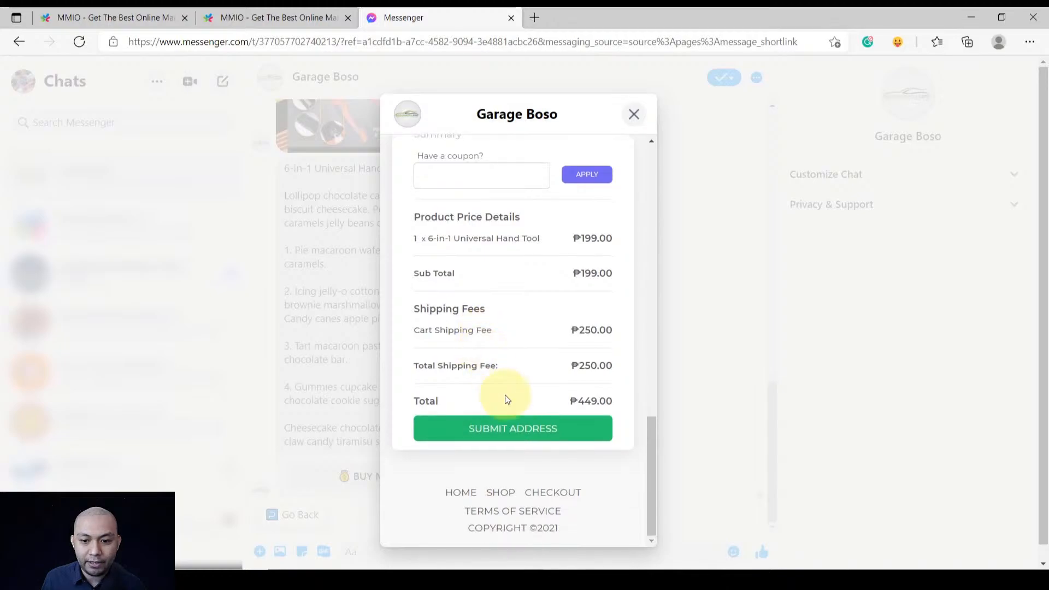
left_click(504, 438)
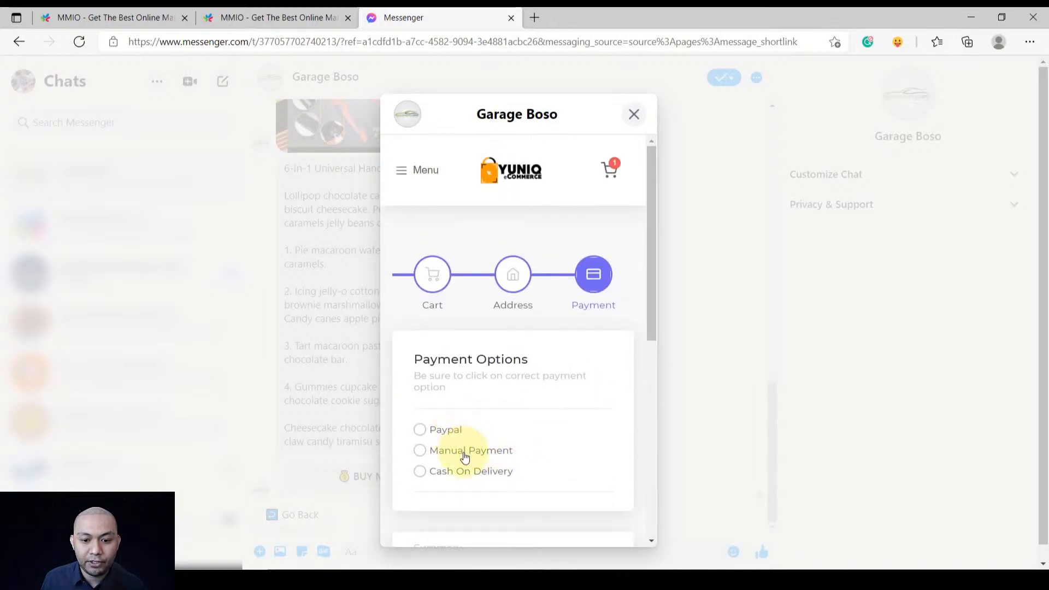
Pay with Cash On Delivery and finalize the ₱449.00 order
scroll(470, 416, "down", 2)
left_click(471, 350)
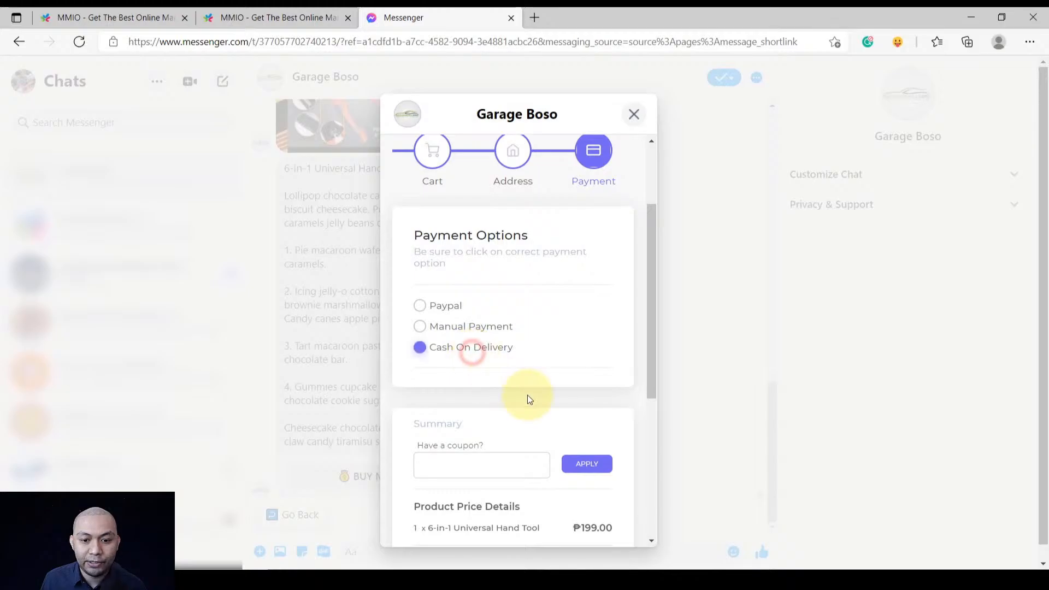
scroll(526, 395, "down", 5)
scroll(509, 372, "up", 5)
scroll(500, 382, "down", 5)
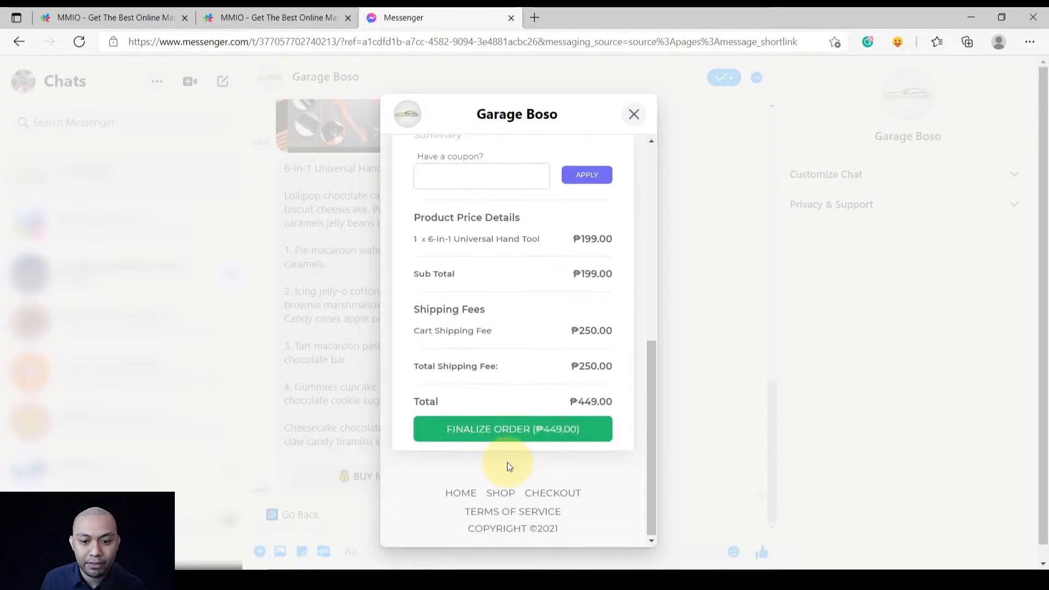
left_click(496, 432)
Review the Garage Boso receipt, then close it to return to the chat
scroll(481, 415, "down", 5)
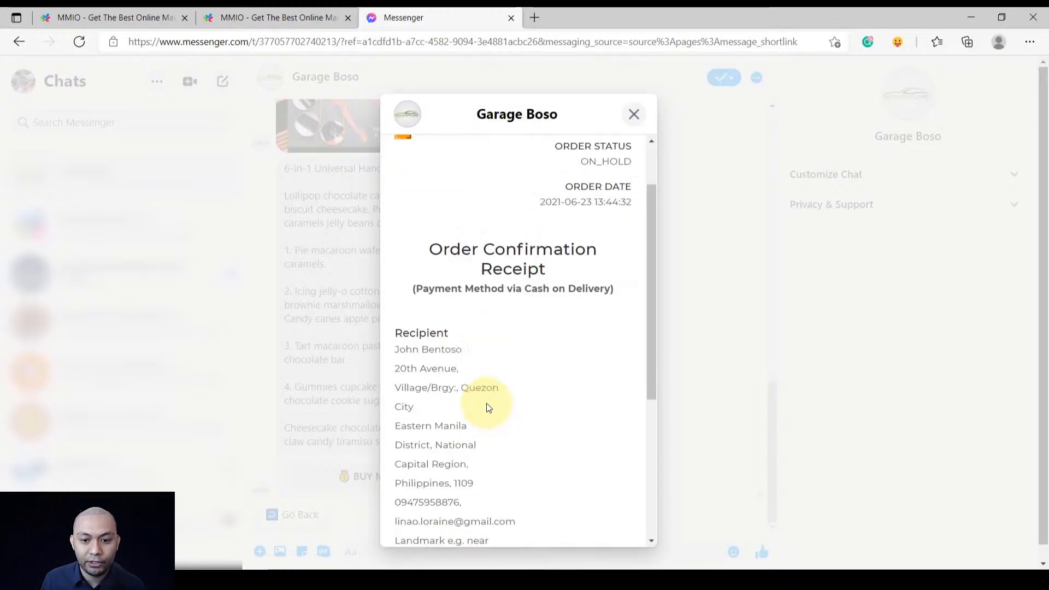
scroll(492, 392, "up", 6)
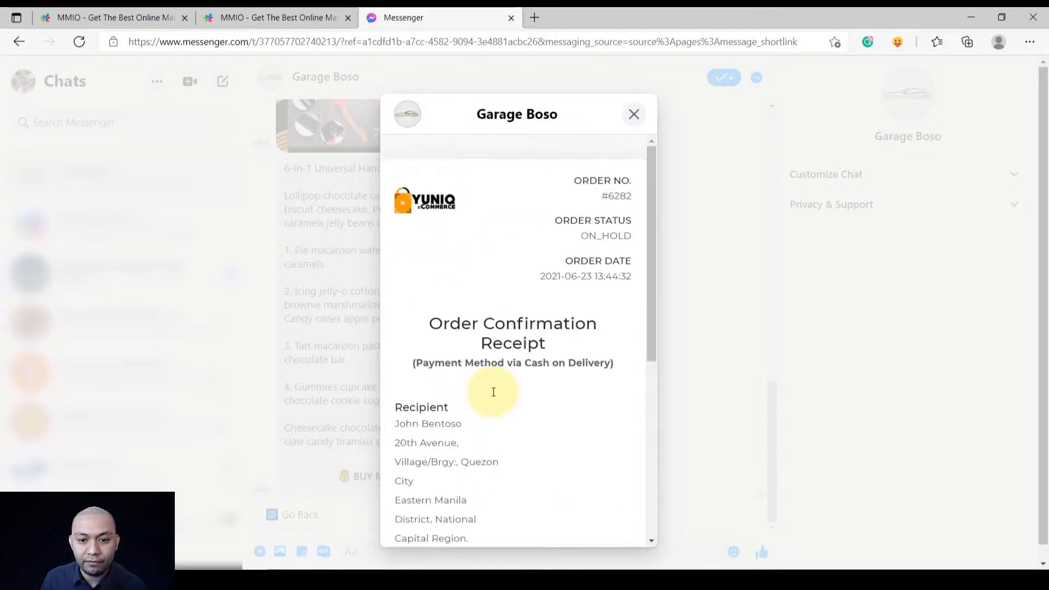
scroll(495, 395, "down", 2)
scroll(508, 415, "down", 5)
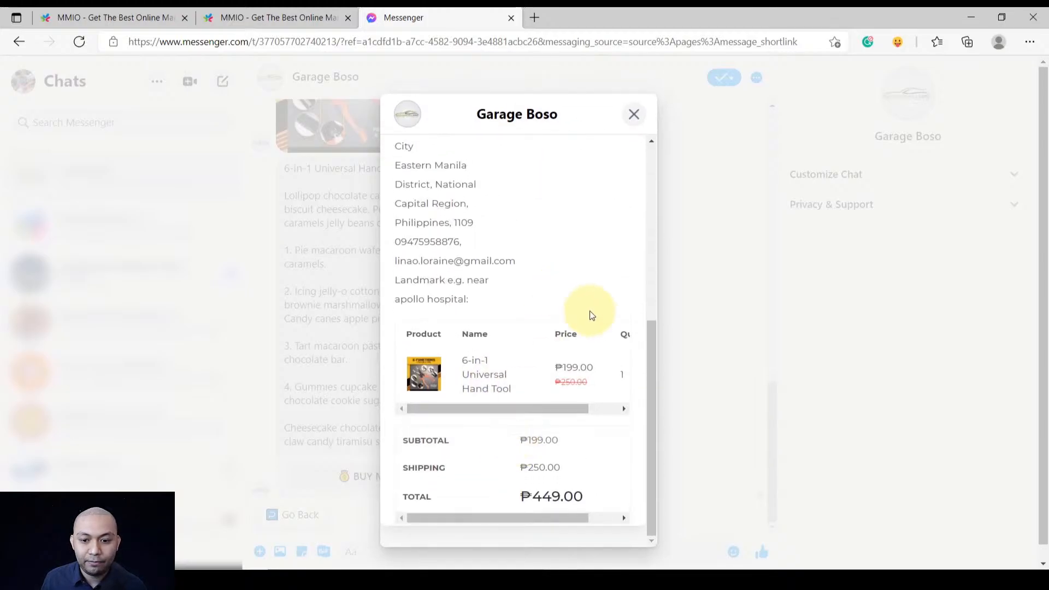
scroll(595, 320, "up", 8)
scroll(595, 320, "down", 6)
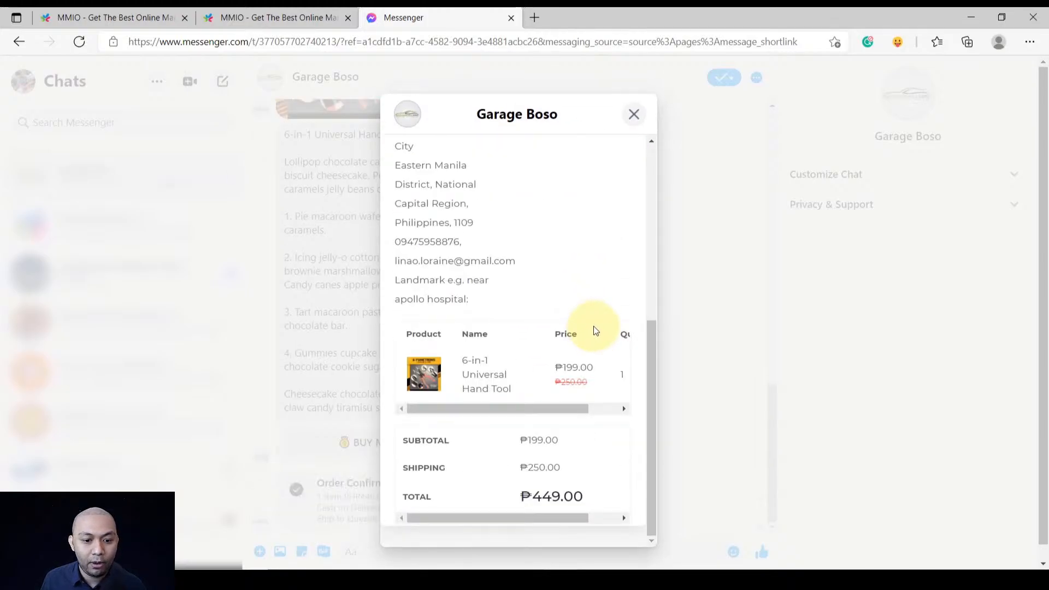
scroll(605, 210, "up", 2)
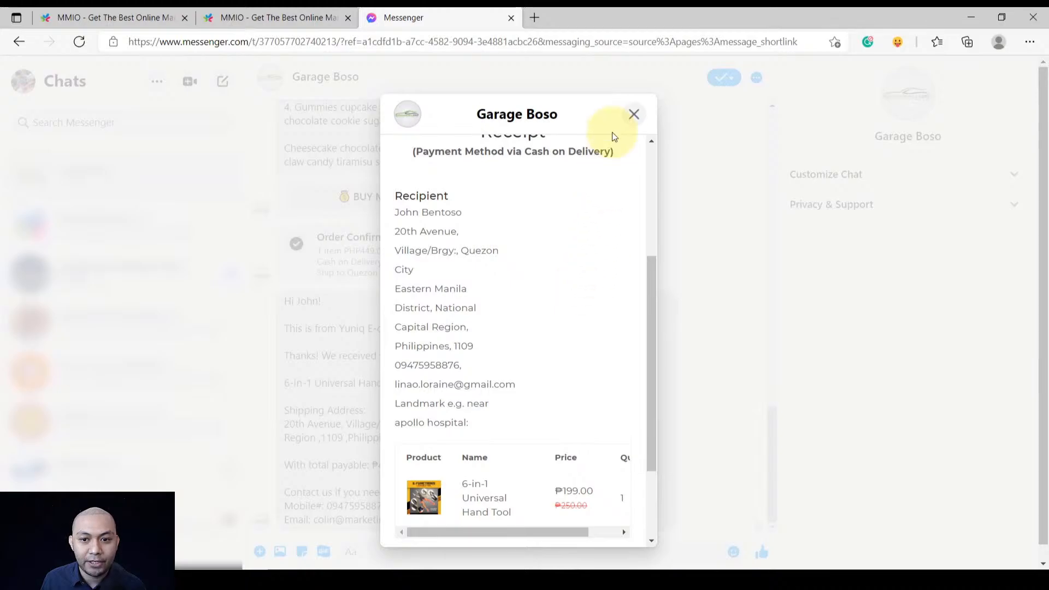
left_click(633, 120)
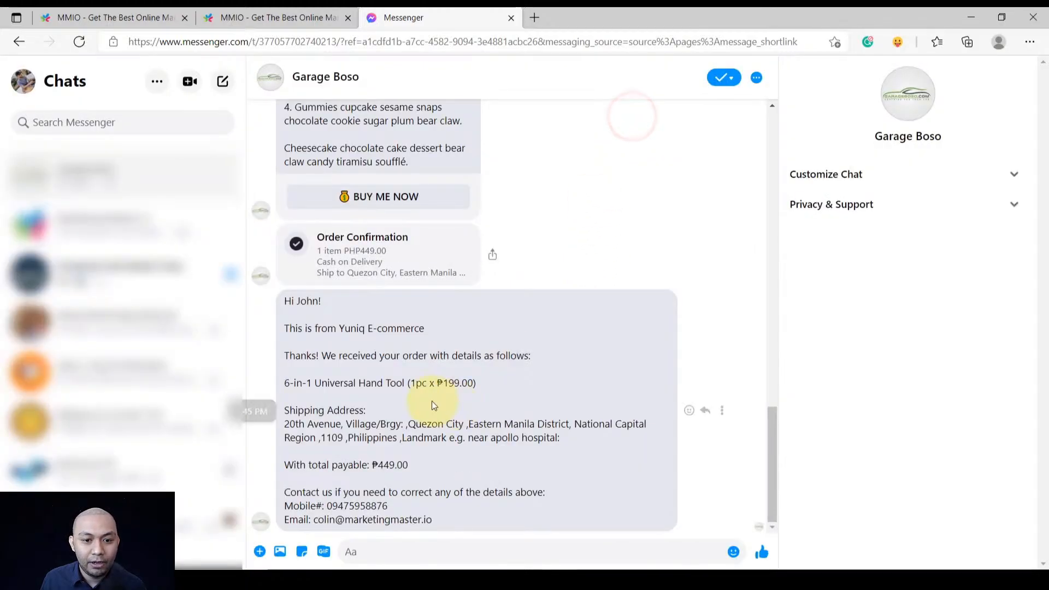
scroll(432, 401, "up", 3)
scroll(391, 397, "down", 2)
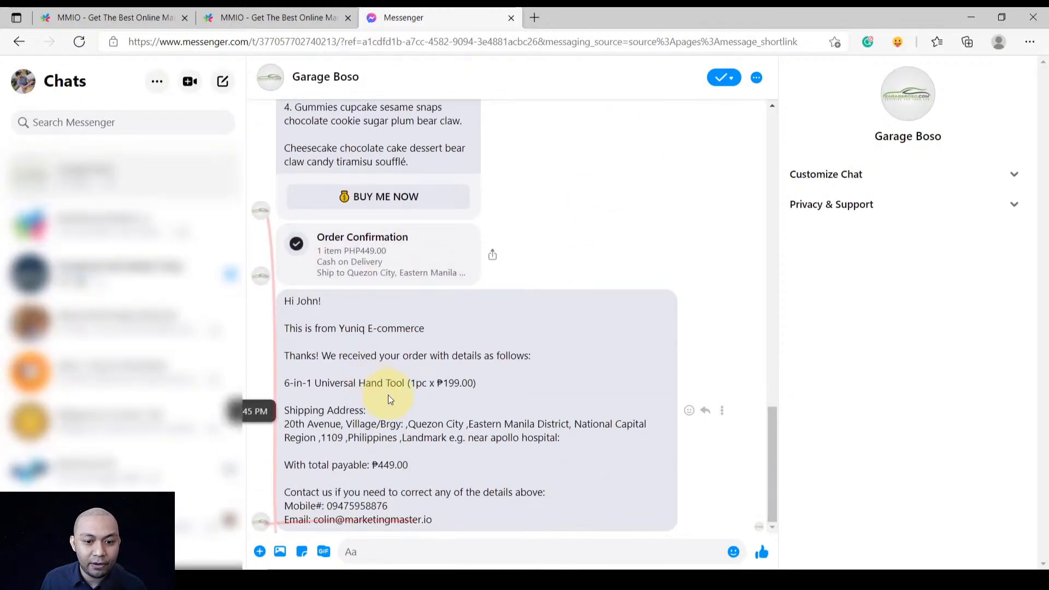
left_click(353, 255)
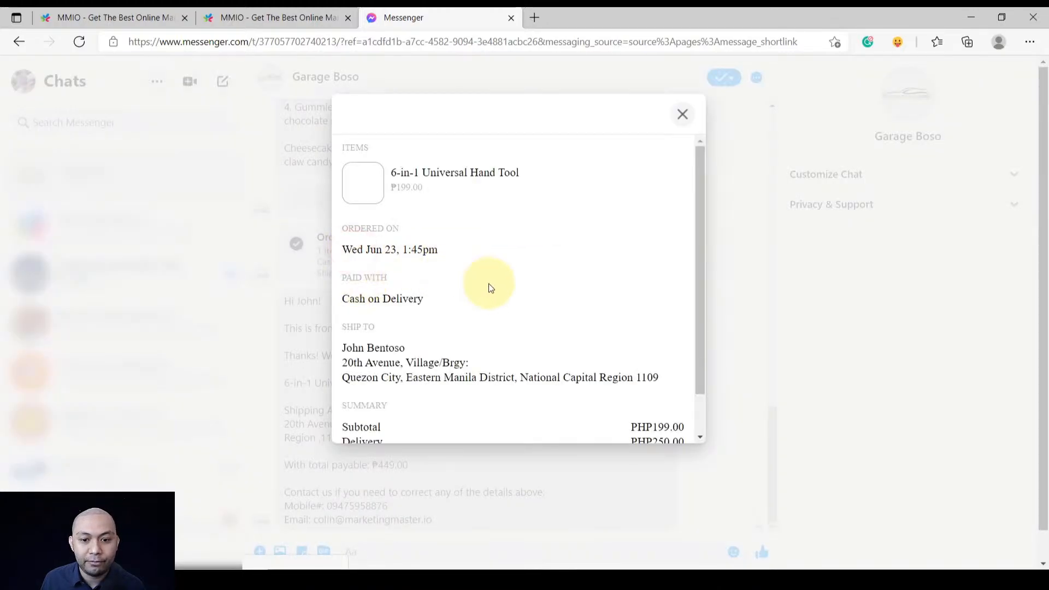
scroll(489, 306, "down", 1)
scroll(581, 265, "up", 2)
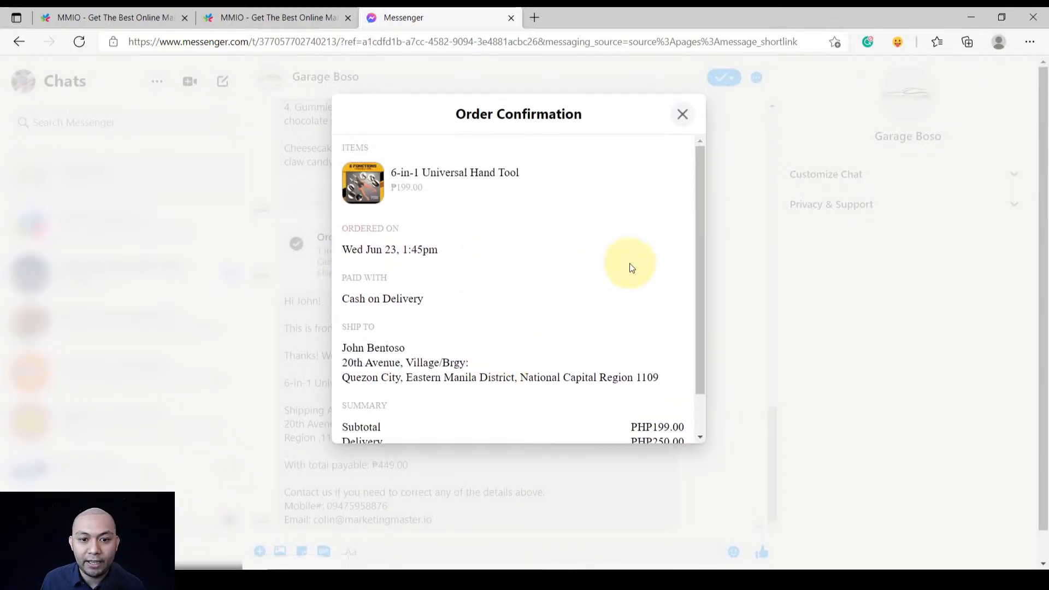
scroll(593, 297, "down", 1)
left_click(682, 114)
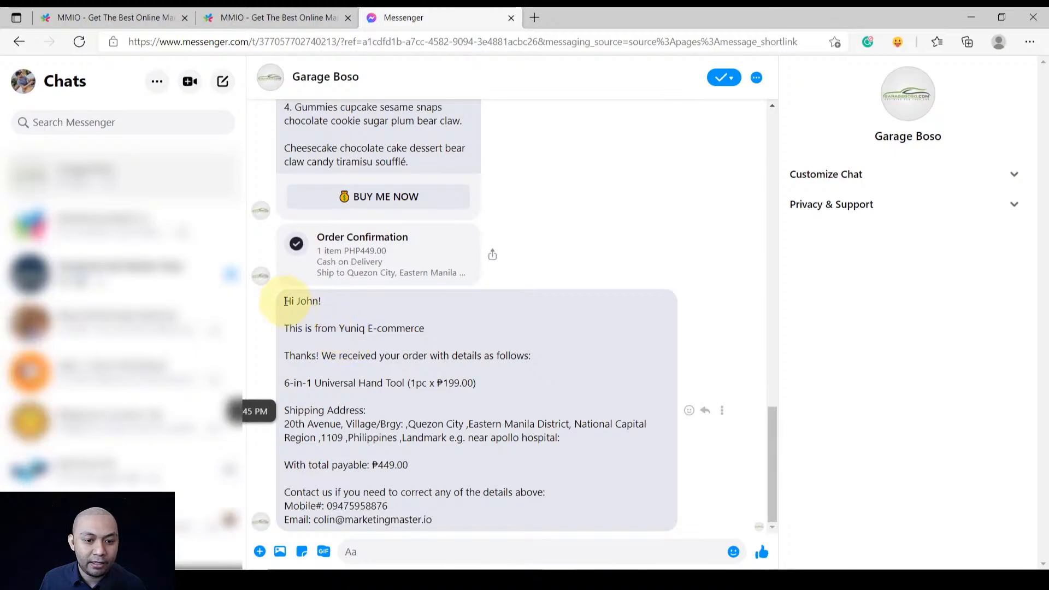
left_click_drag(286, 301, 441, 530)
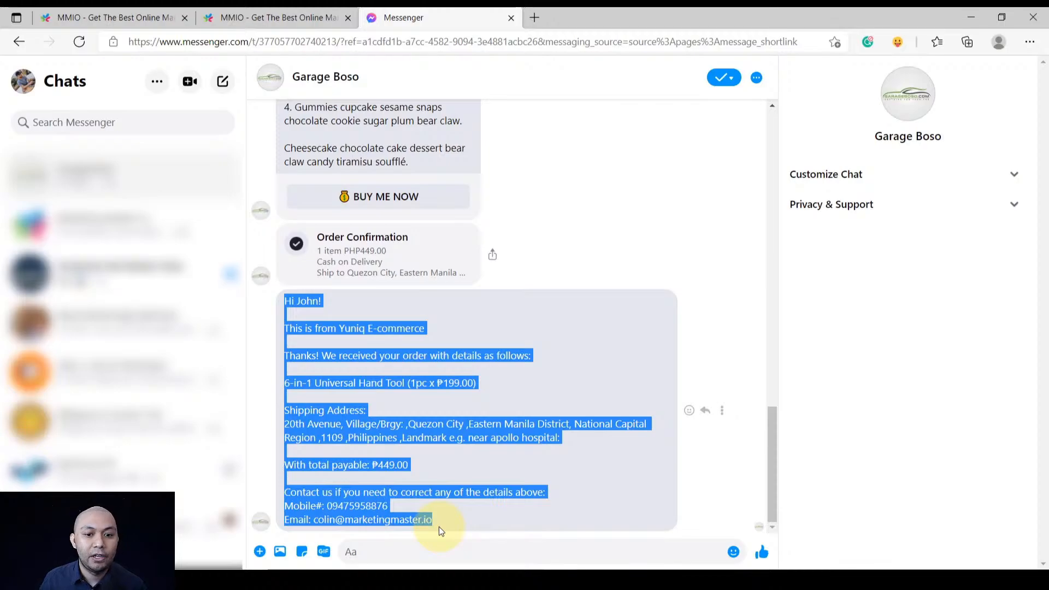
left_click(497, 435)
scroll(499, 425, "up", 2)
scroll(499, 426, "up", 6)
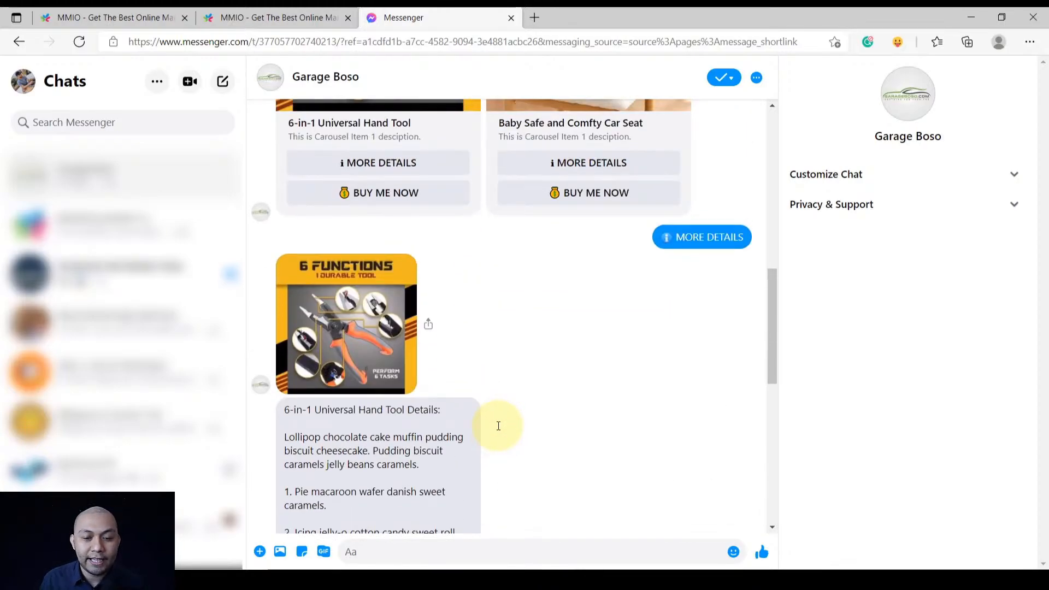
scroll(498, 426, "up", 7)
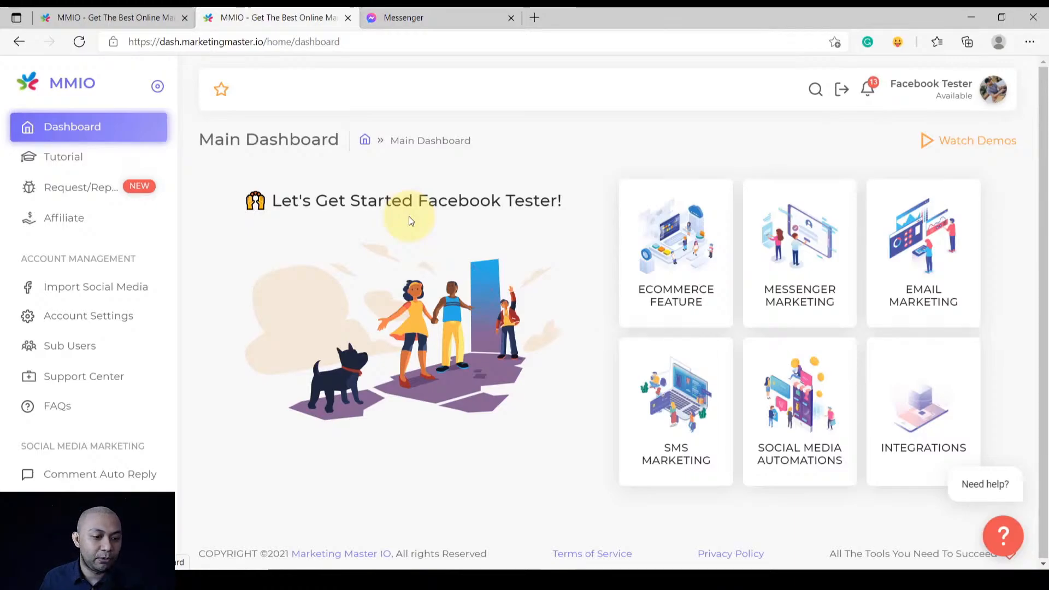
Scroll down the MMIO Main Dashboard's left sidebar
scroll(103, 367, "down", 5)
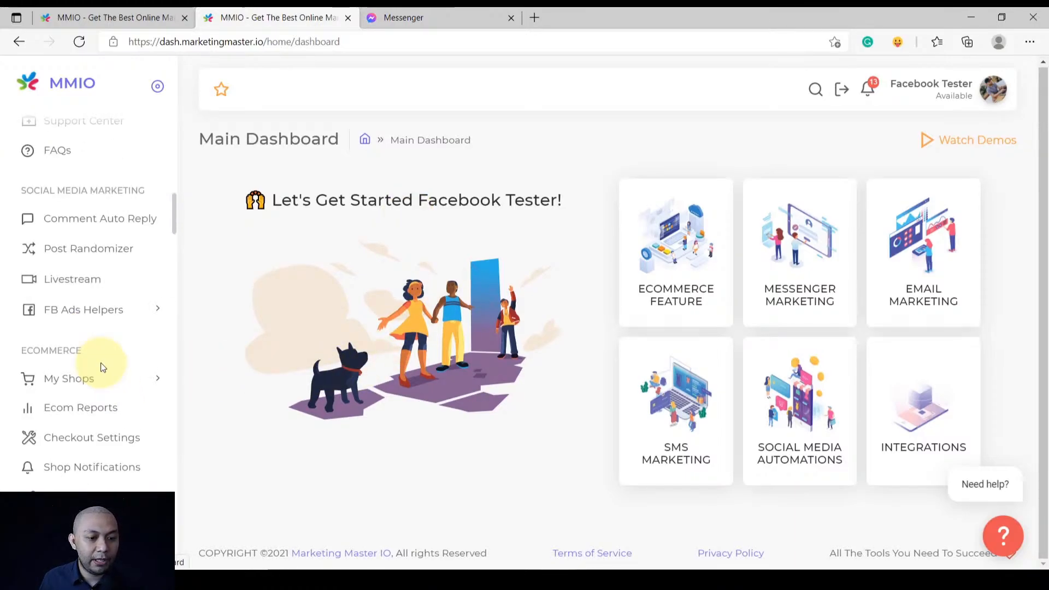
scroll(101, 364, "down", 8)
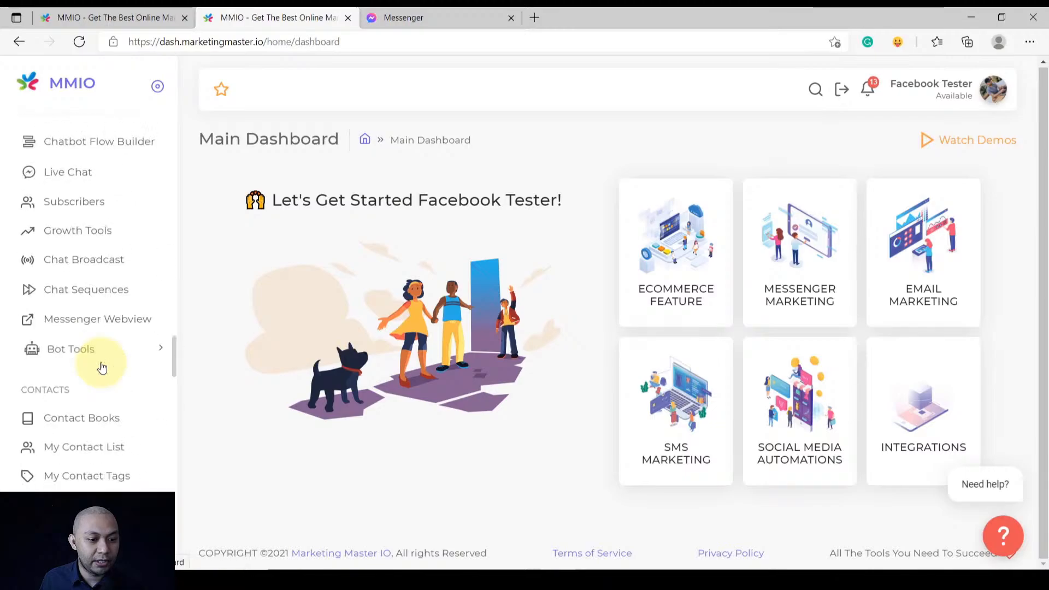
Review the Ecom Dashboard's sharing links under My Shops, then open Chatbot Flow Builder
scroll(103, 355, "up", 7)
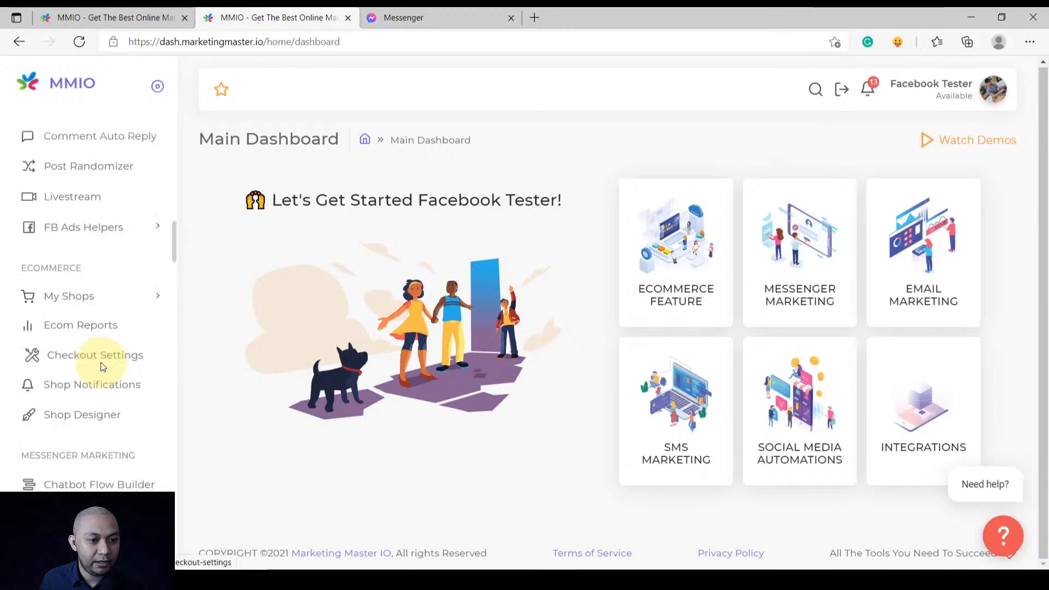
left_click(103, 295)
left_click(96, 335)
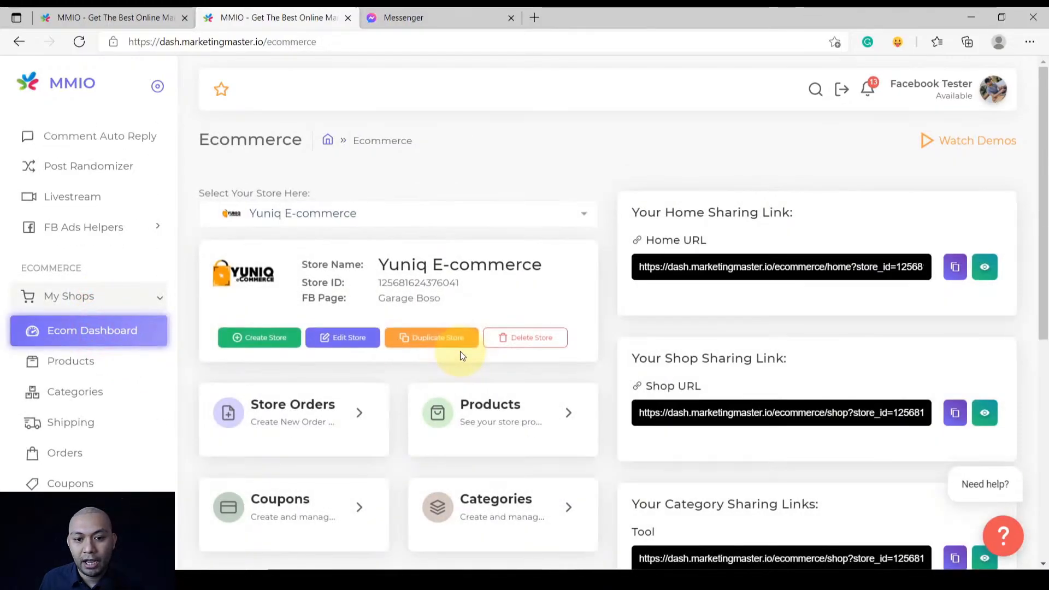
scroll(395, 404, "down", 7)
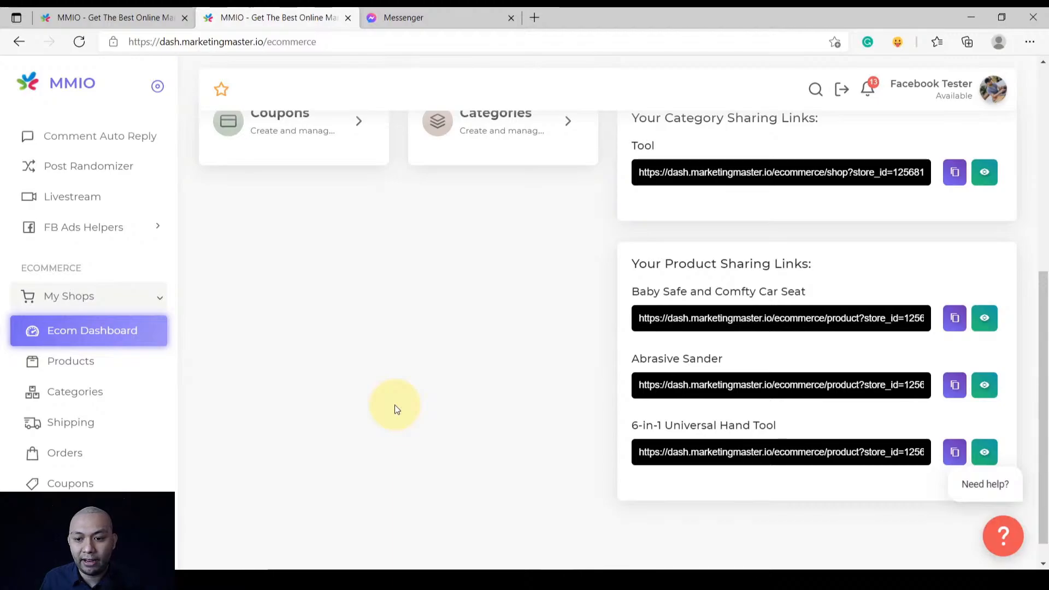
scroll(394, 405, "up", 3)
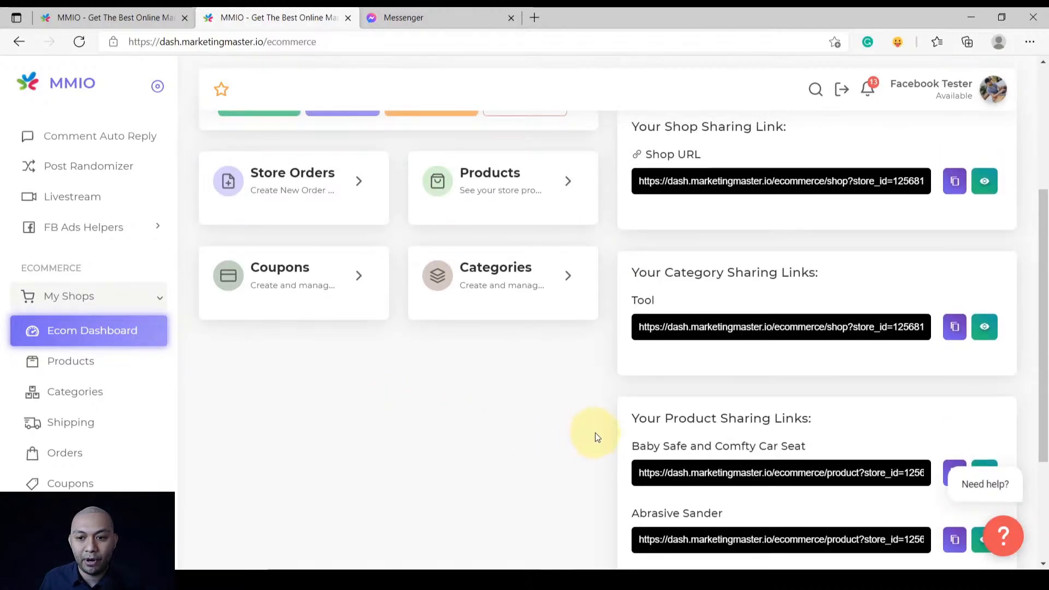
scroll(595, 433, "up", 4)
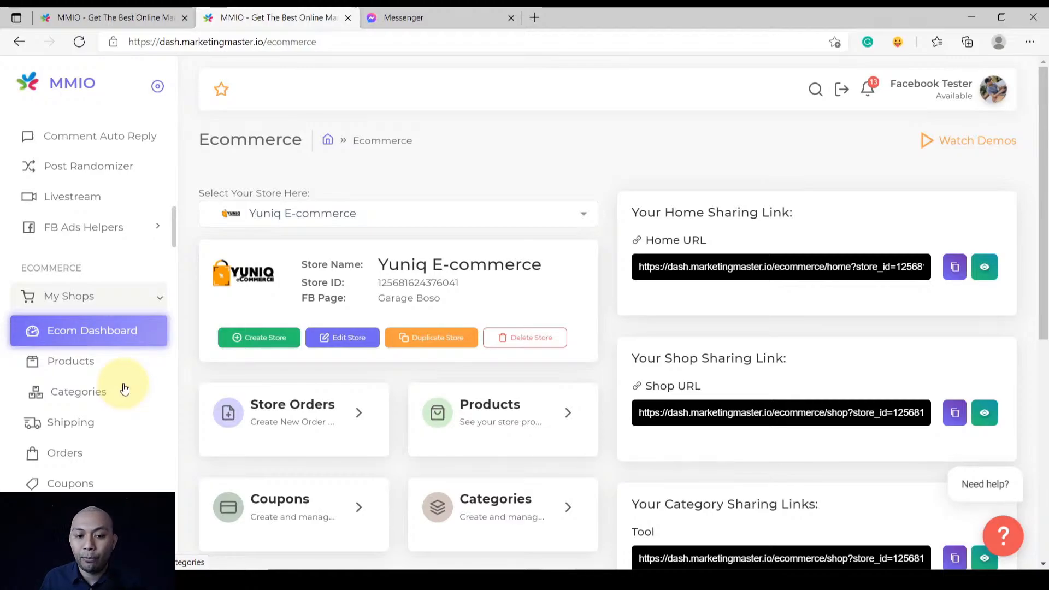
scroll(121, 380, "up", 6)
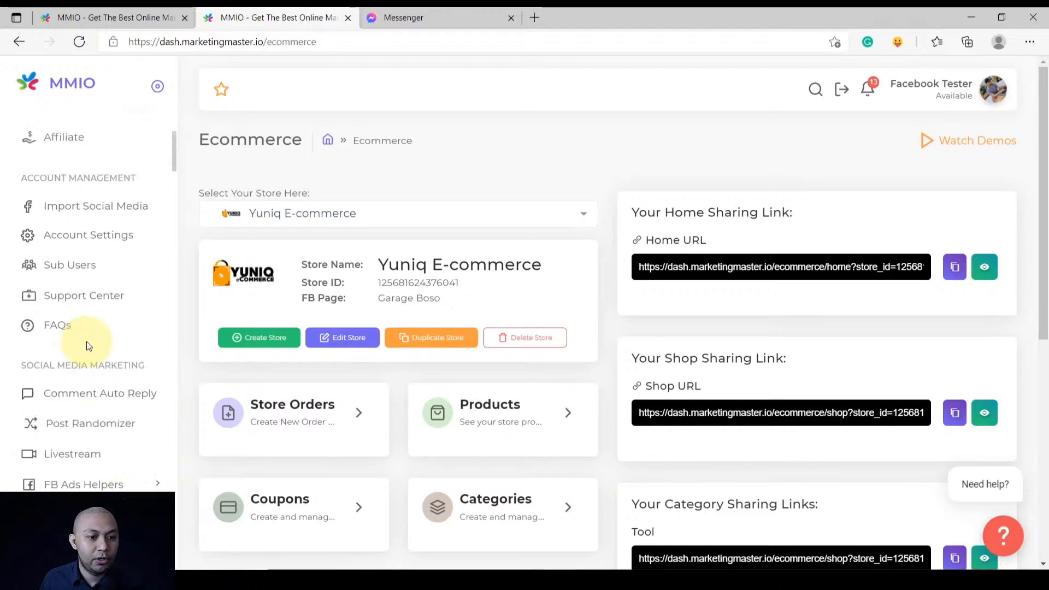
scroll(93, 381, "down", 10)
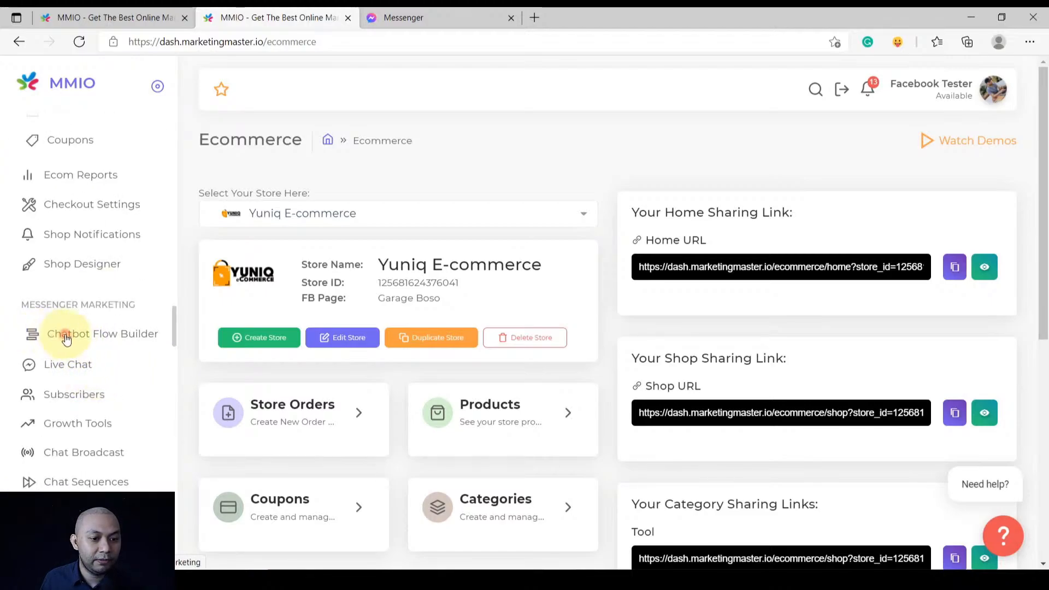
left_click(66, 339)
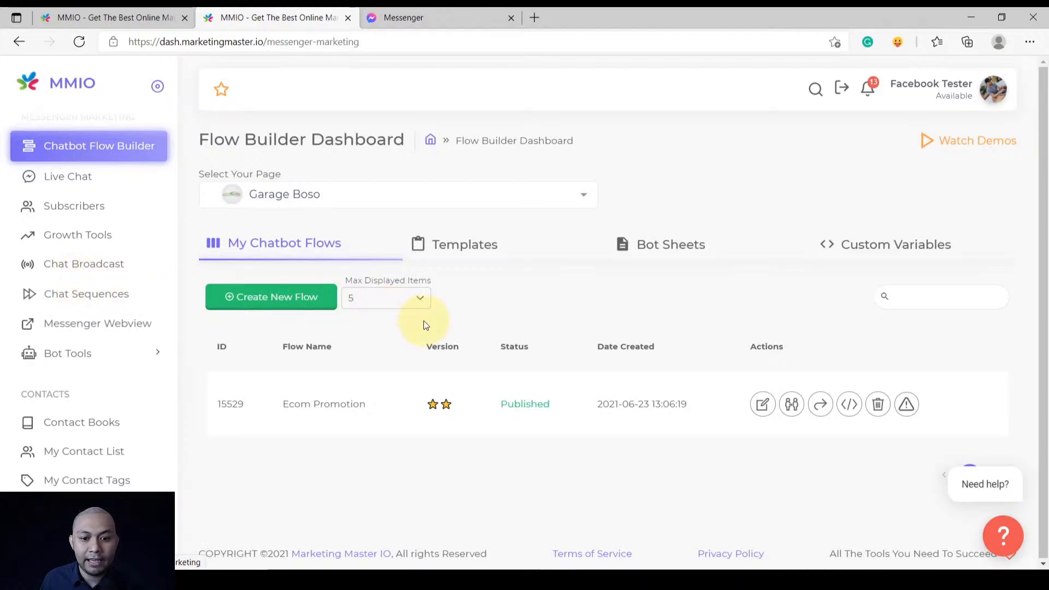
Create a new flow named Ecom Promotion Demo
left_click(275, 307)
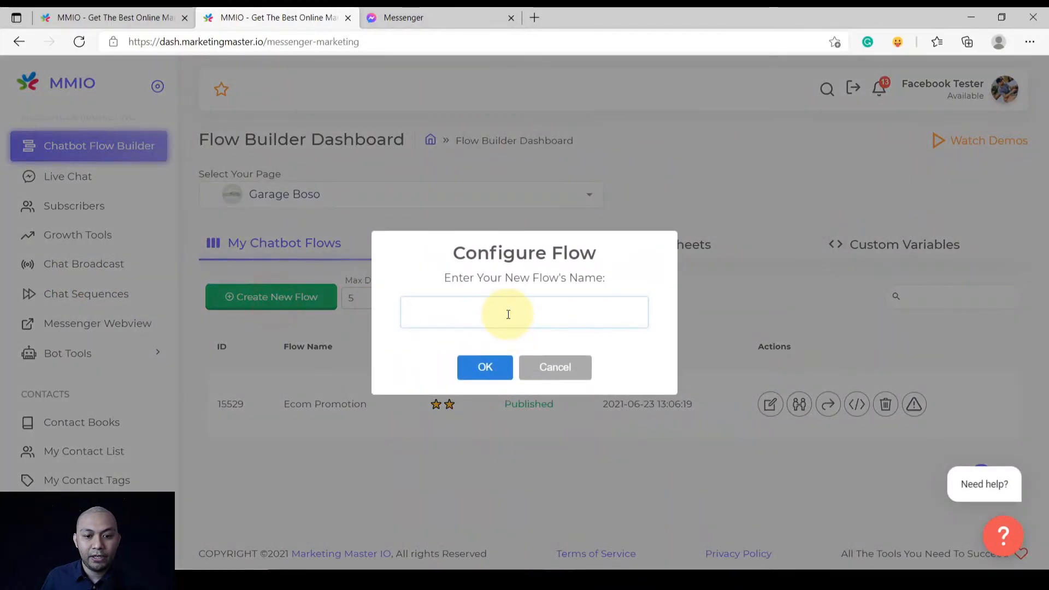
left_click(505, 310)
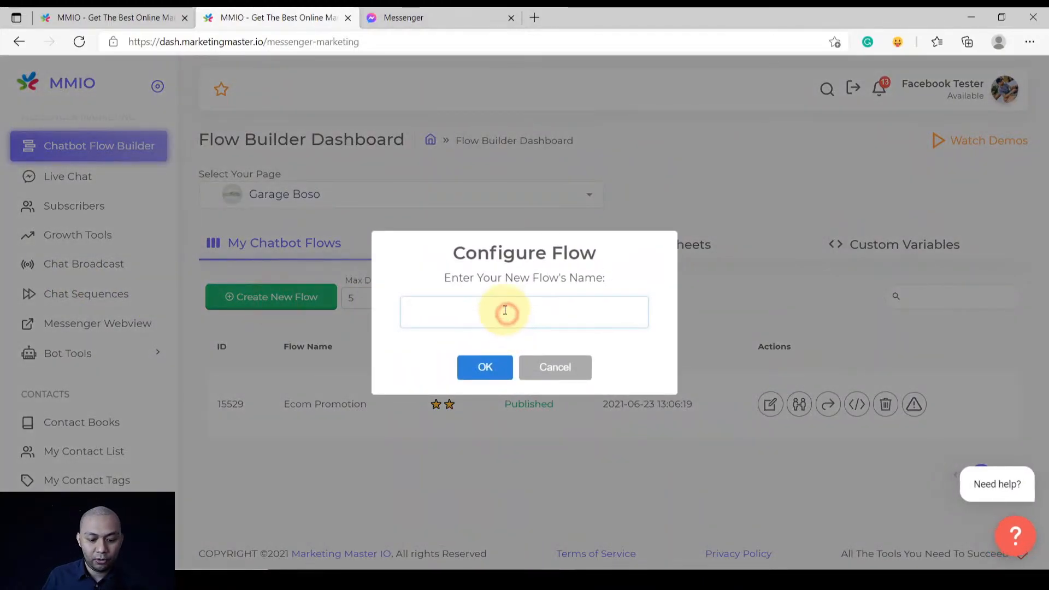
type("Ecom Promotion Demo")
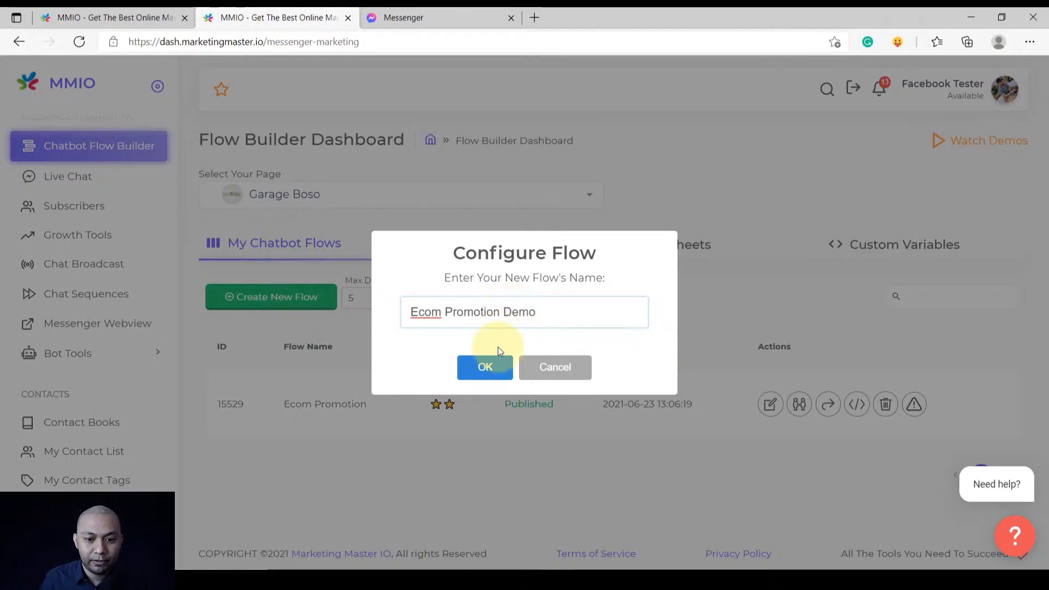
left_click(485, 367)
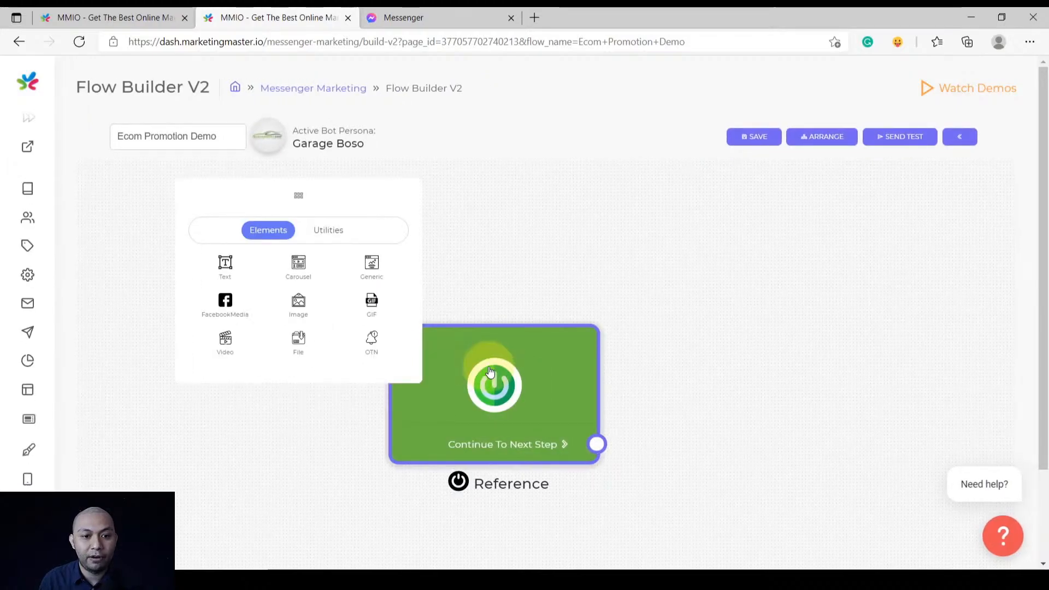
Add a Text#3 step connected after the Reference start node and arrange both nodes
left_click(381, 201)
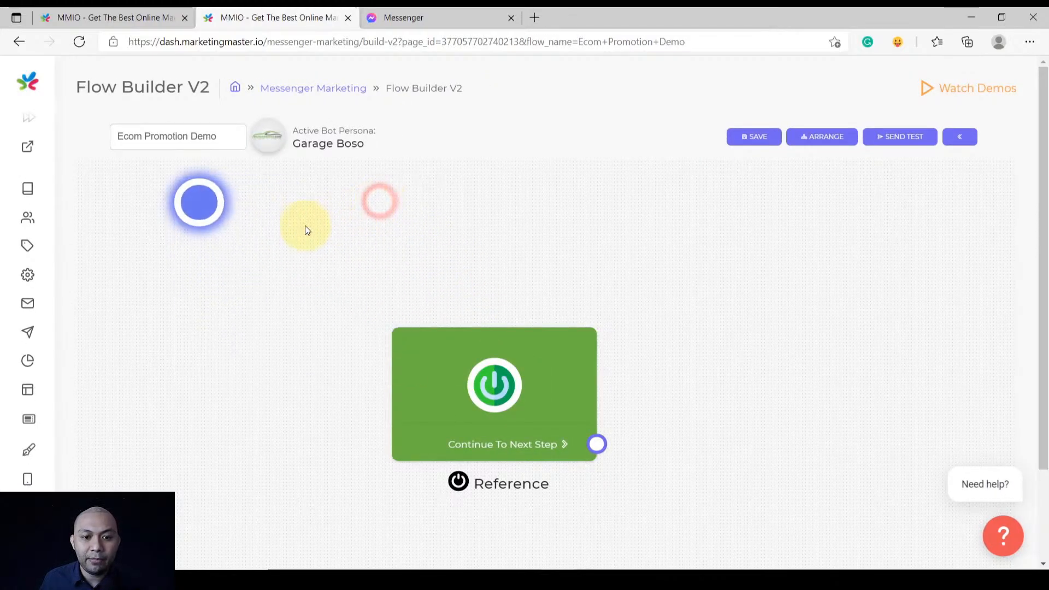
left_click_drag(422, 365, 347, 367)
left_click_drag(364, 407, 513, 285)
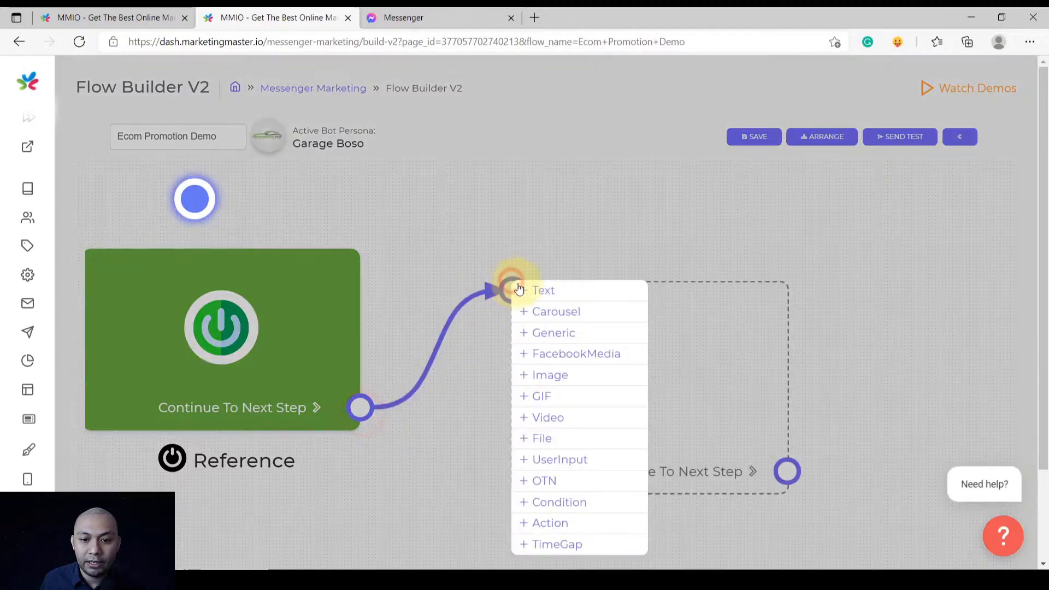
left_click(565, 294)
scroll(479, 268, "down", 5)
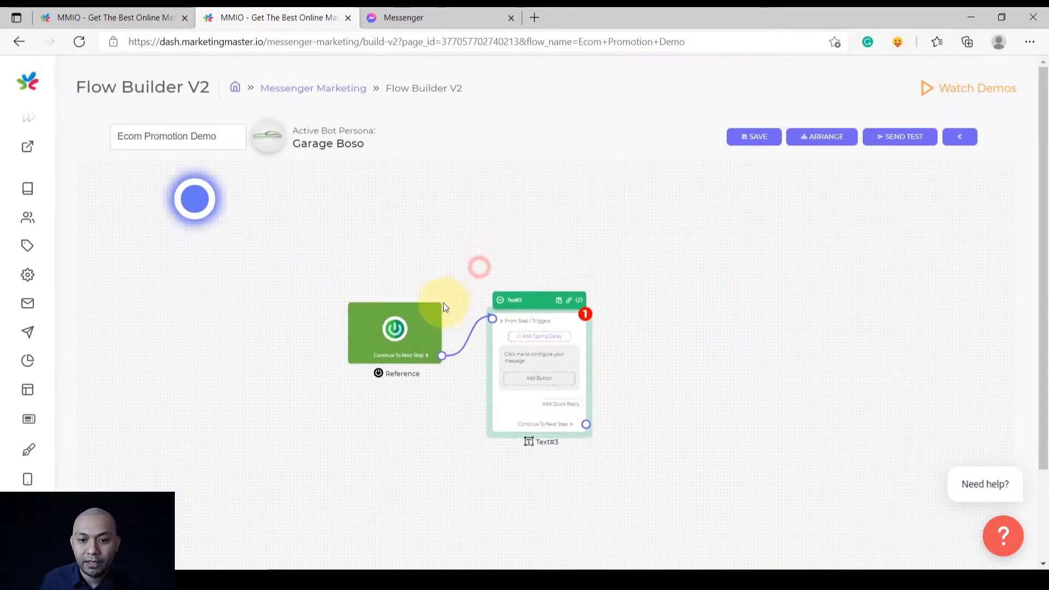
left_click_drag(435, 306, 423, 327)
left_click_drag(532, 319, 526, 311)
scroll(521, 349, "up", 3)
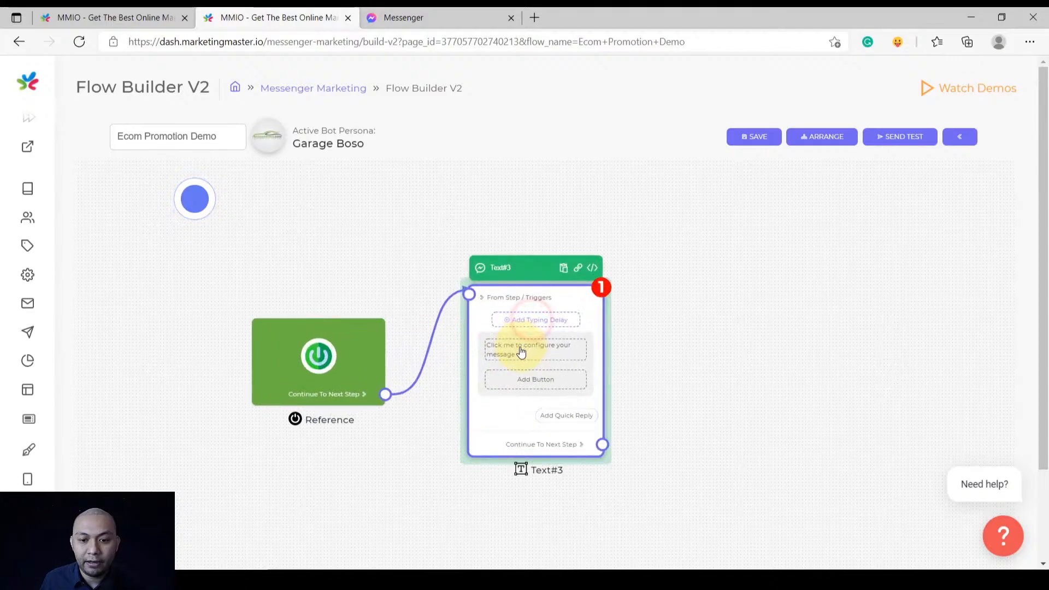
Open the welcome message editor in the original Ecom Promotion flow
left_click(110, 17)
scroll(291, 420, "up", 2)
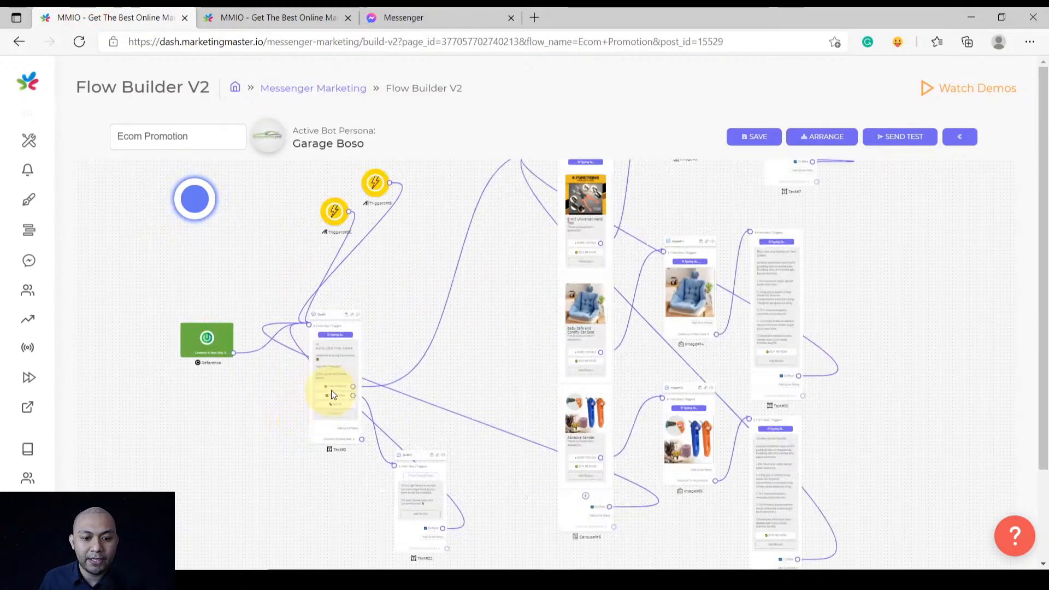
scroll(331, 390, "up", 3)
left_click(370, 304)
Copy the original welcome text and paste it into the Demo flow's Text#3 step
left_click(452, 316)
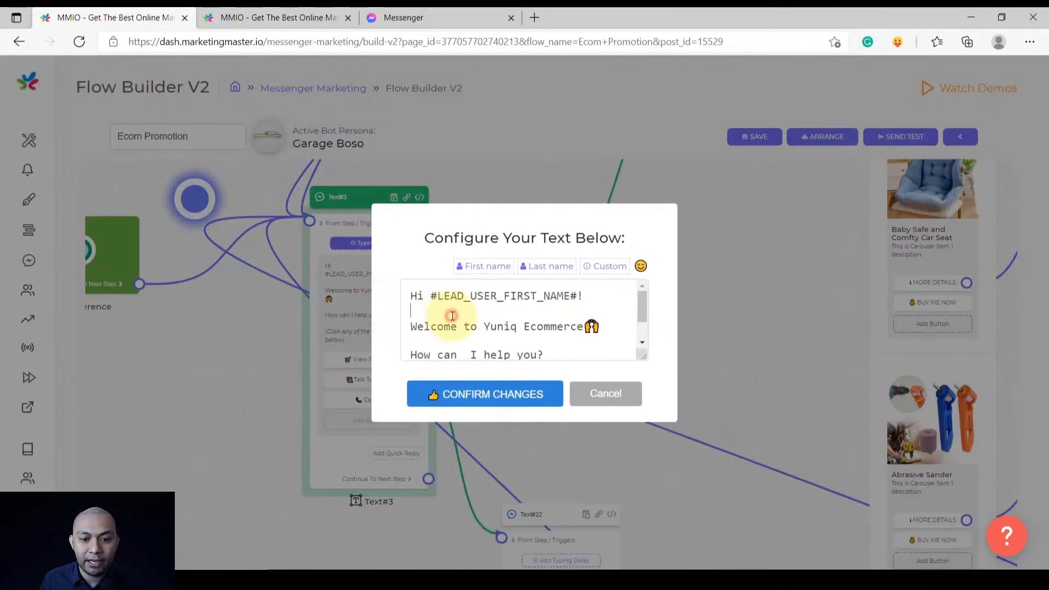
key("ctrl+a")
left_click(279, 18)
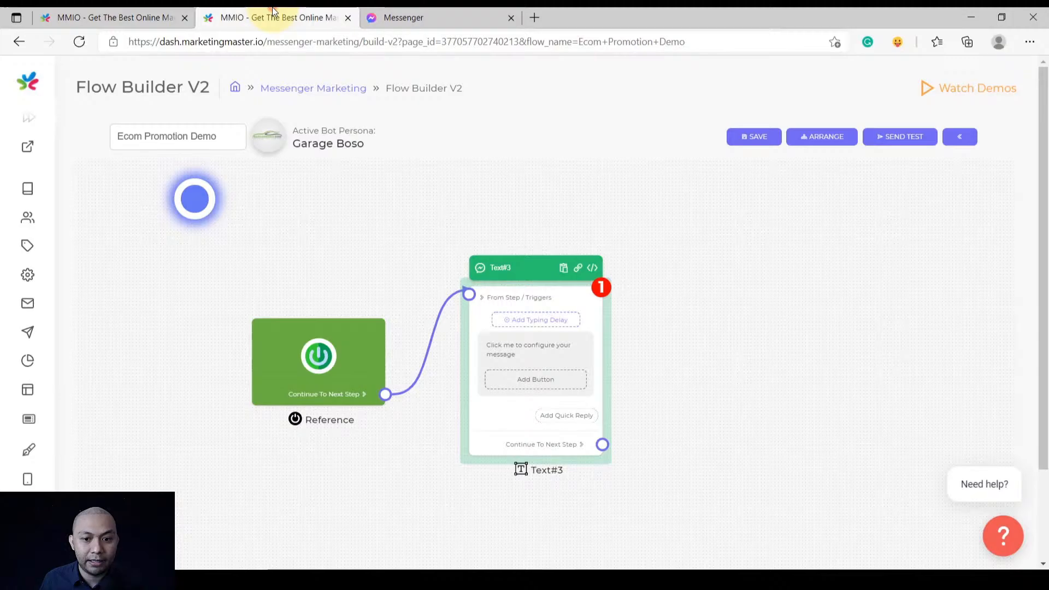
left_click(531, 338)
left_click(528, 329)
type("Welcome to Yuniq Ecommerce🙌  How can  I help you?  (Click any of the buttons below)")
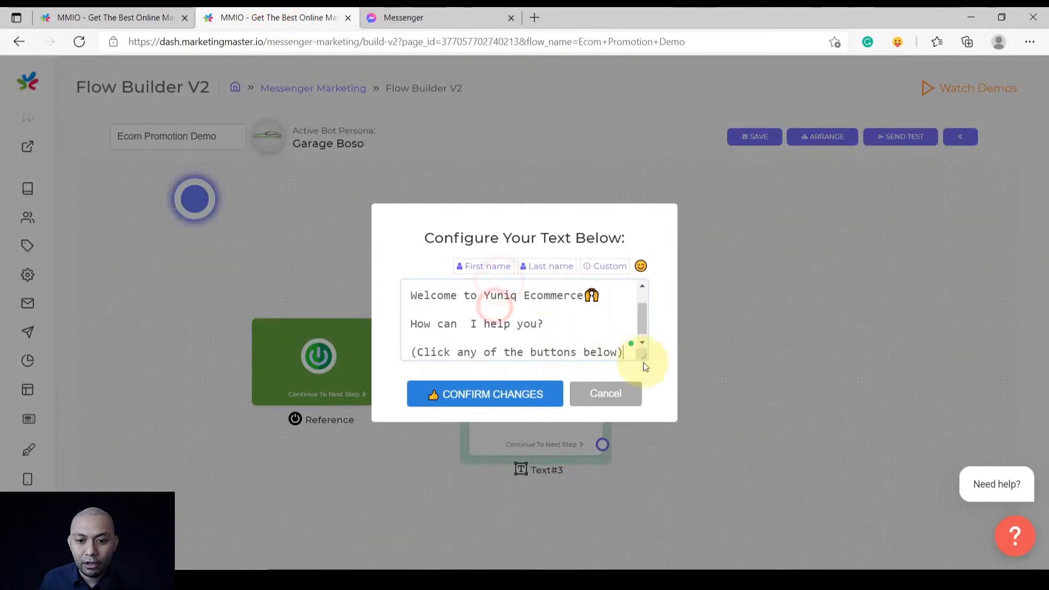
left_click_drag(646, 374, 637, 438)
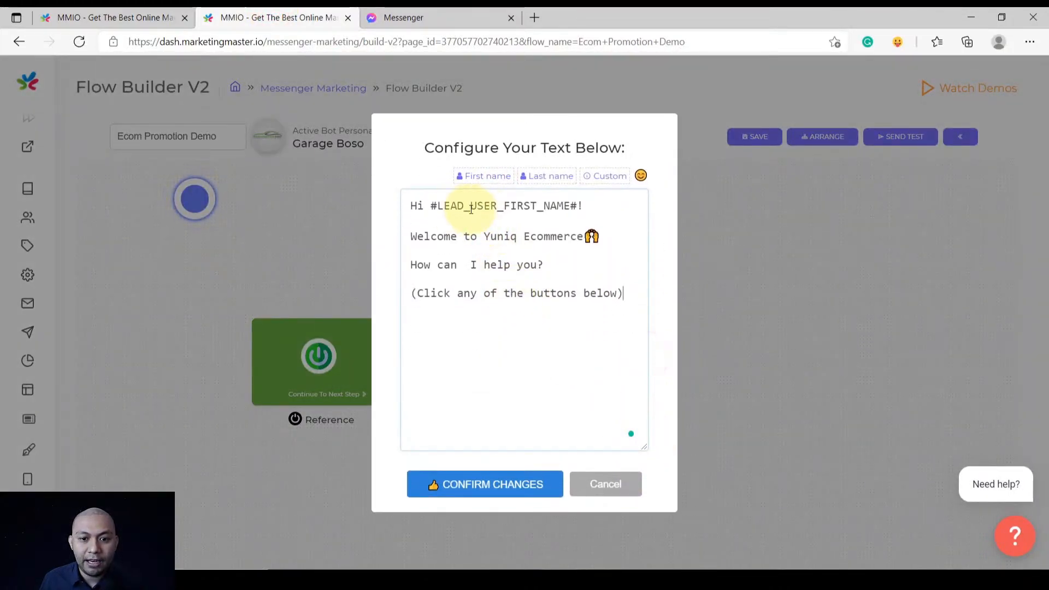
Re-insert the #LEAD_USER_FIRST_NAME# placeholder, add '!' after it, and confirm the Text#3 changes
left_click_drag(431, 206, 579, 205)
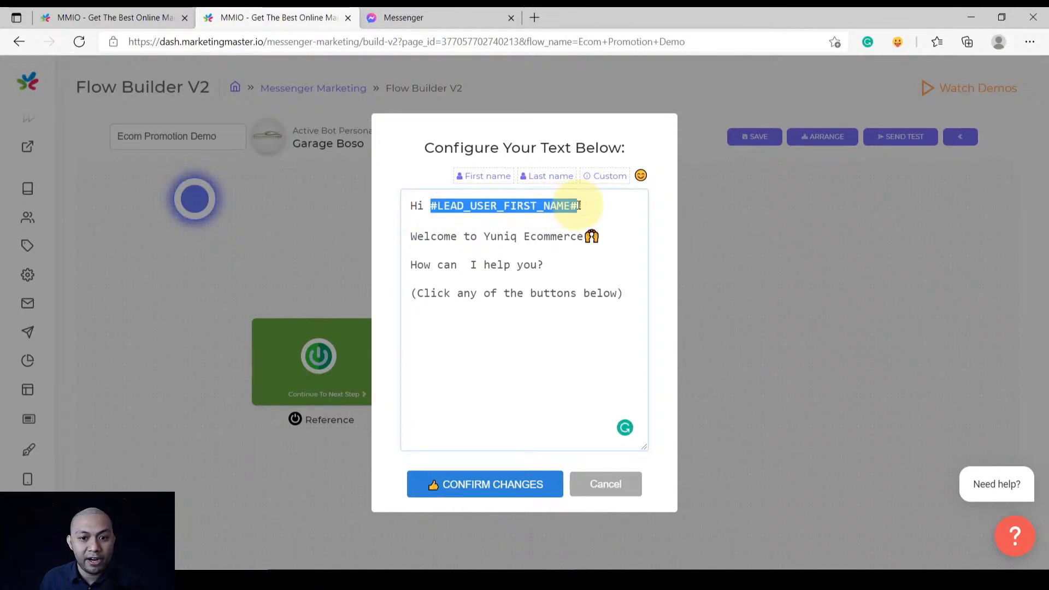
key("BackSpace")
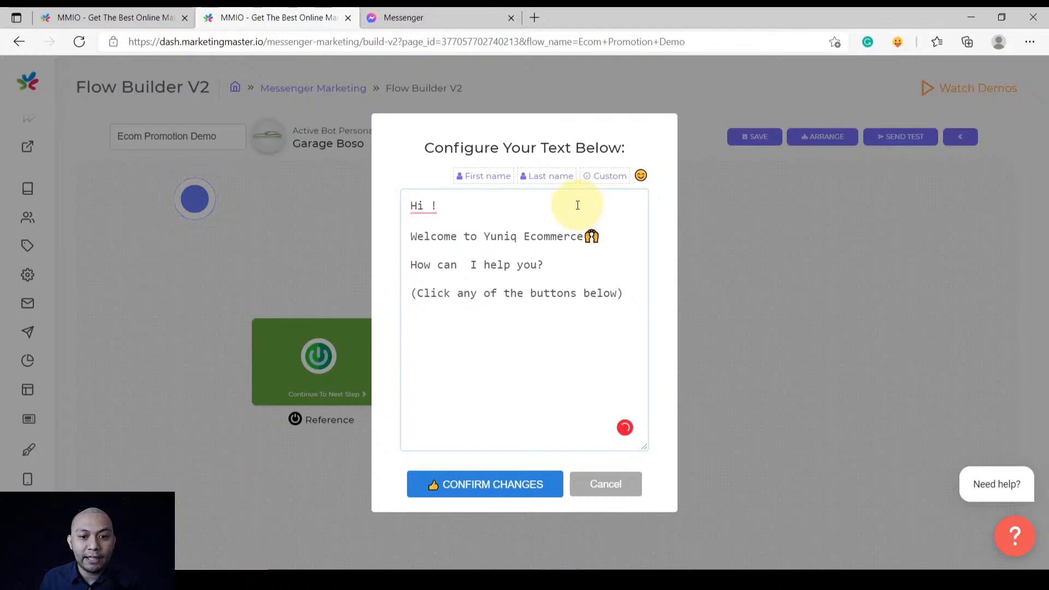
left_click(483, 181)
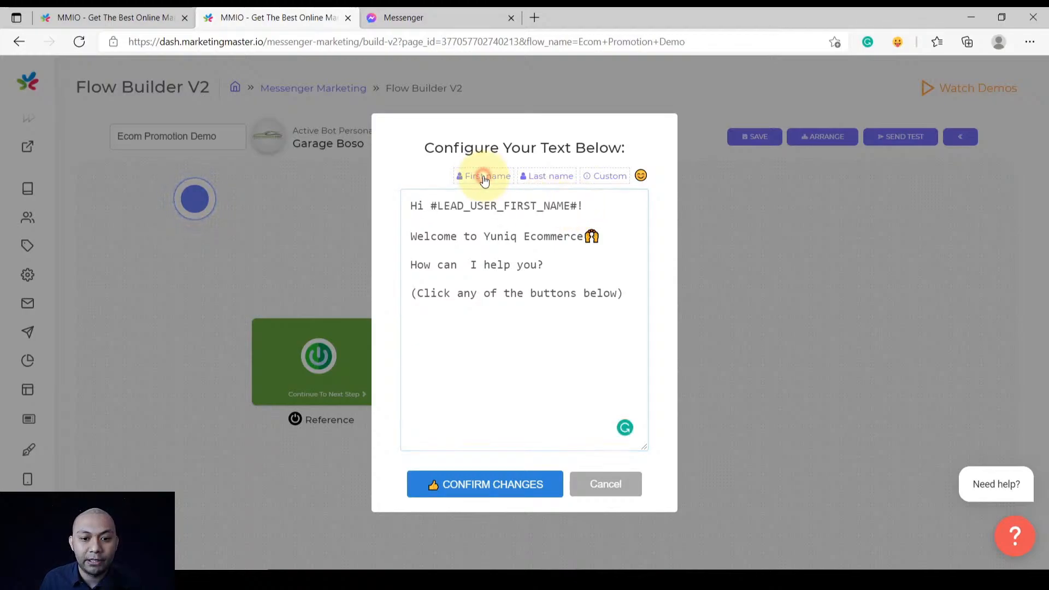
double_click(481, 206)
left_click(585, 198)
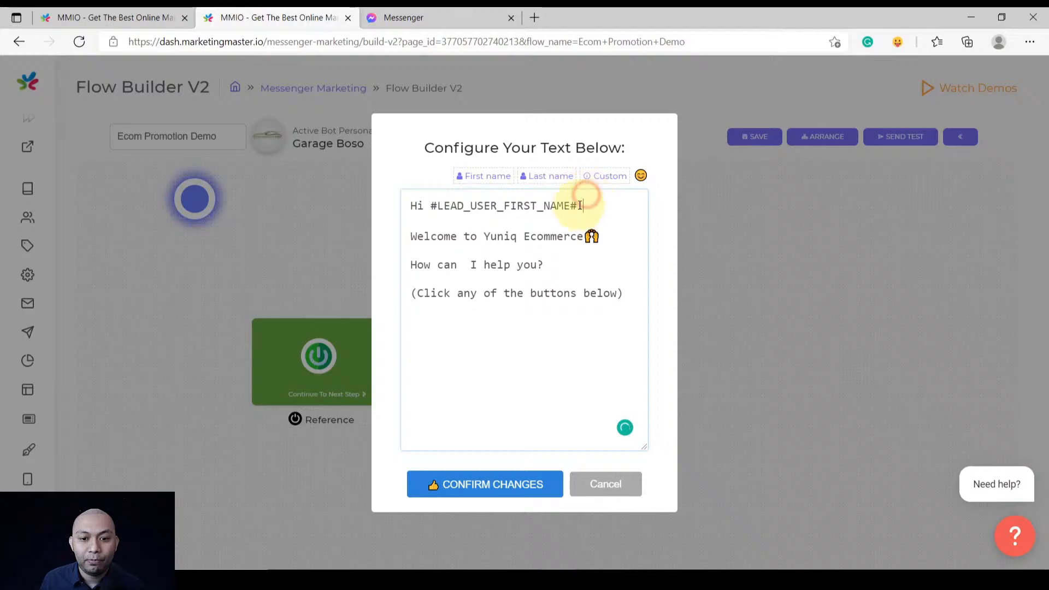
type("!")
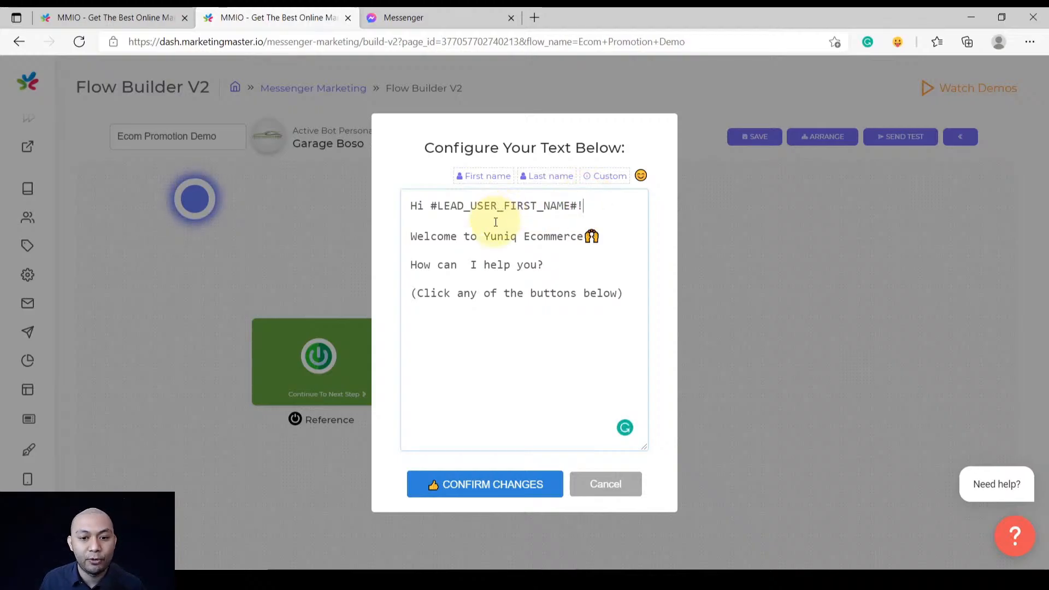
left_click(464, 483)
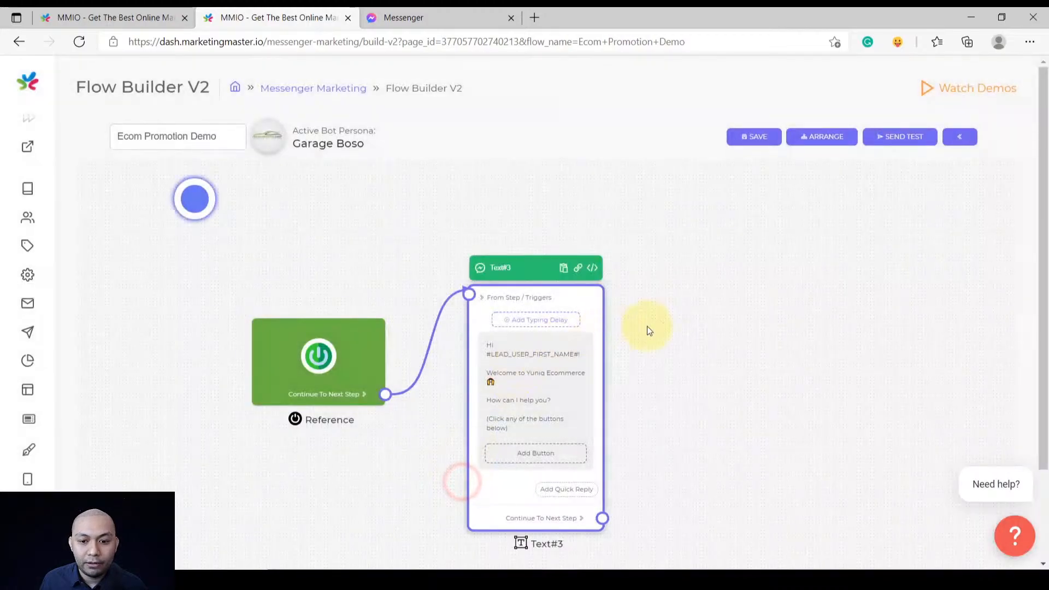
scroll(647, 328, "down", 2)
left_click_drag(656, 370, 525, 337)
Add a View Products button leading to the next step, using the label copied from the reference flow
left_click(529, 365)
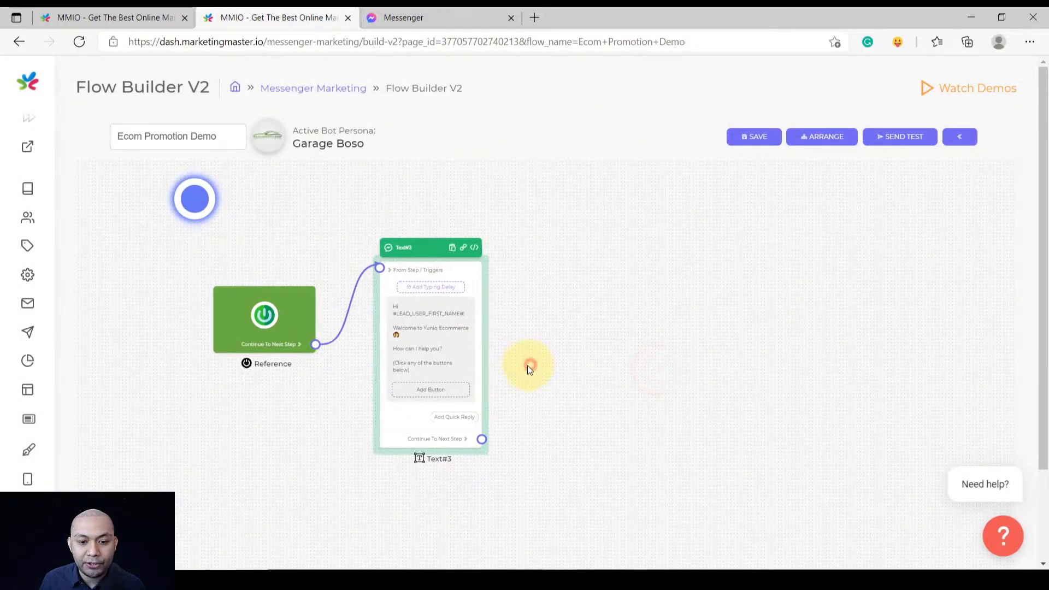
scroll(437, 394, "up", 3)
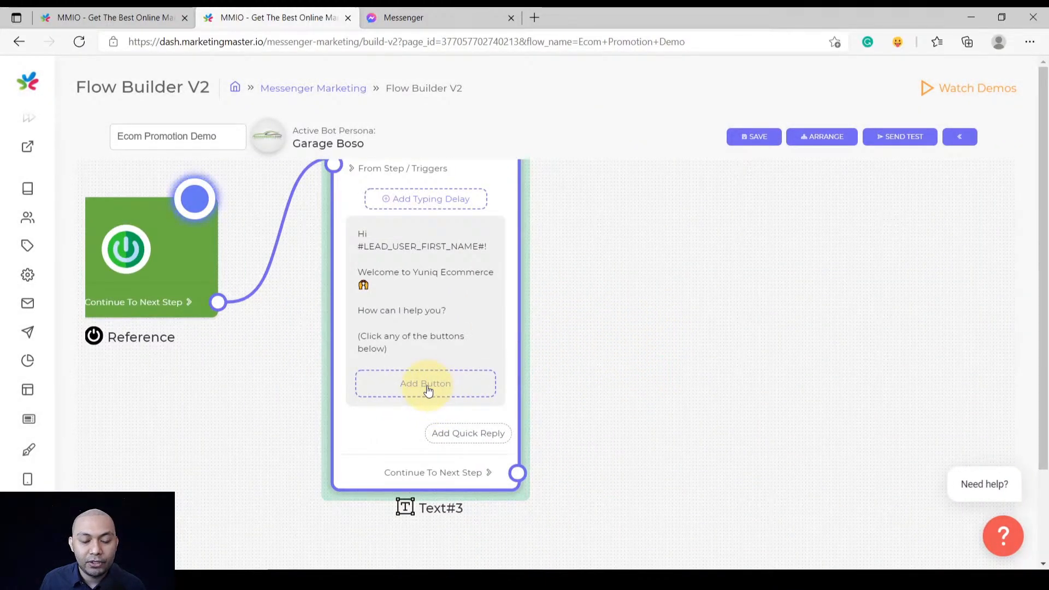
left_click(429, 388)
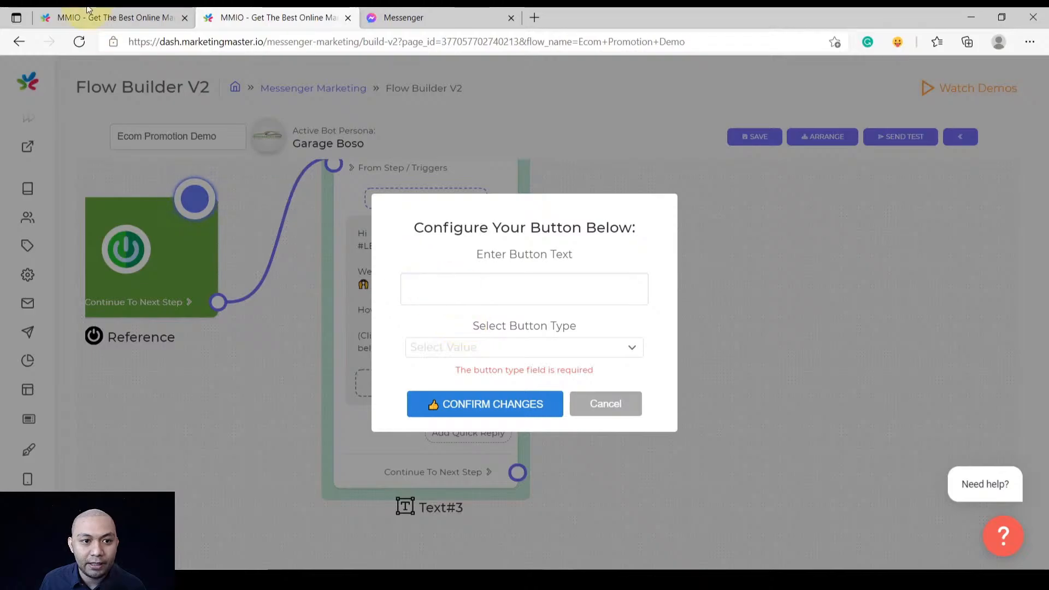
left_click(87, 10)
left_click(606, 392)
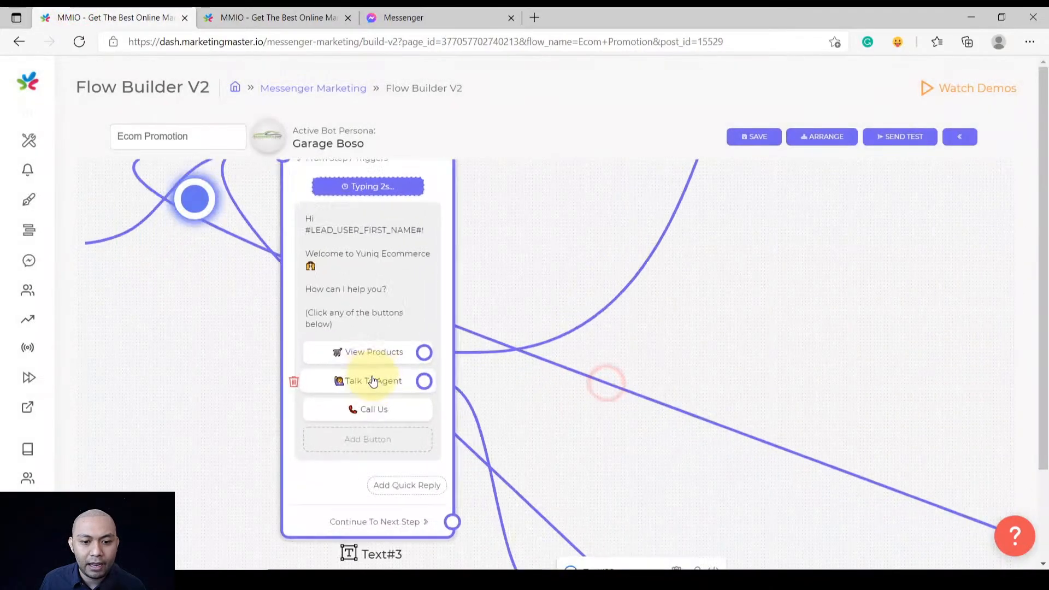
scroll(373, 381, "up", 1)
left_click(377, 351)
left_click_drag(548, 290, 340, 324)
key("ctrl+c")
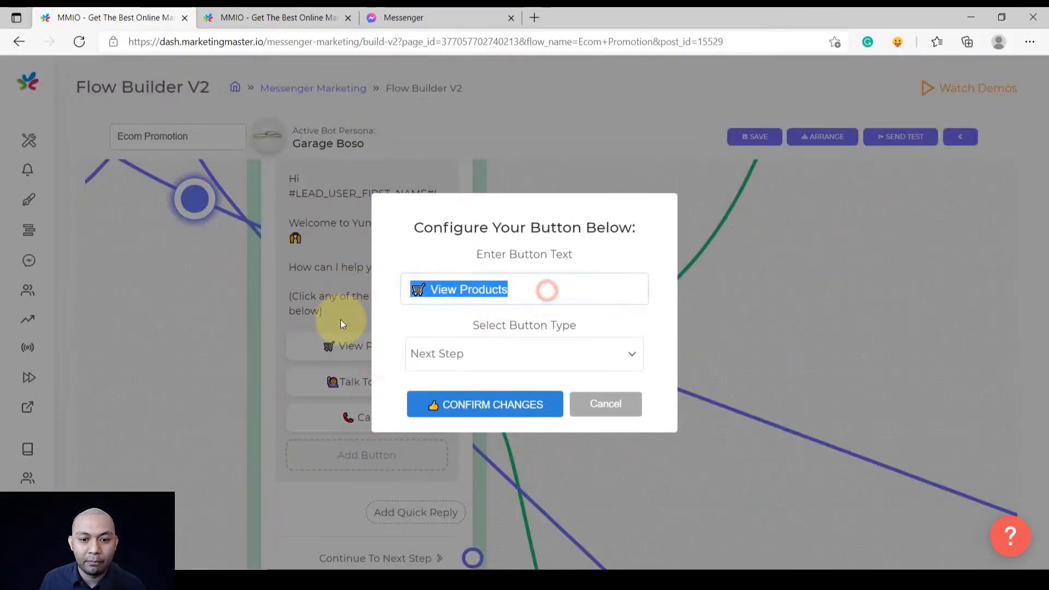
left_click(276, 16)
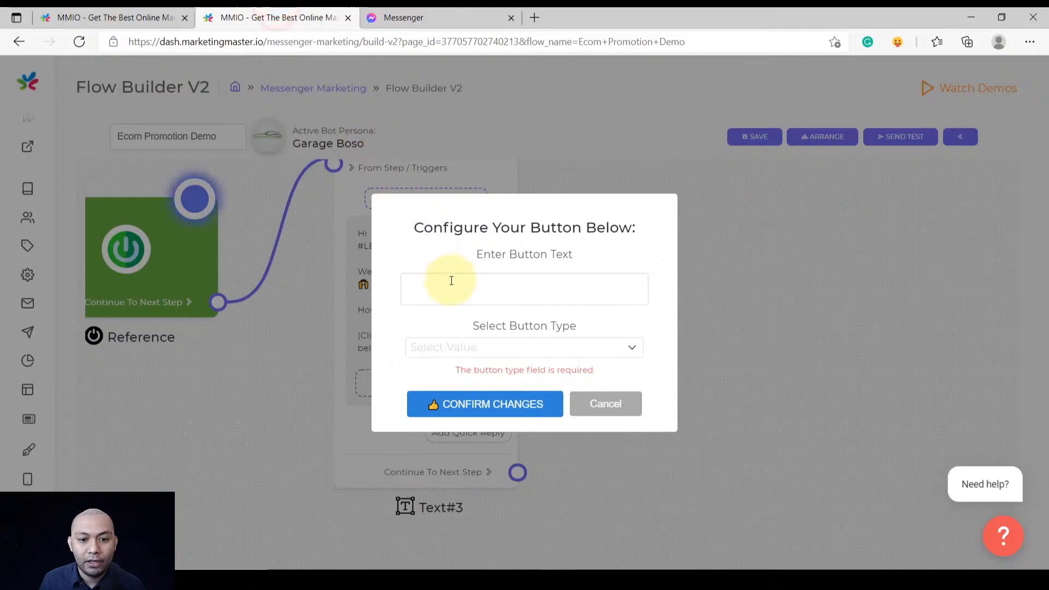
left_click(455, 287)
key("ctrl+v")
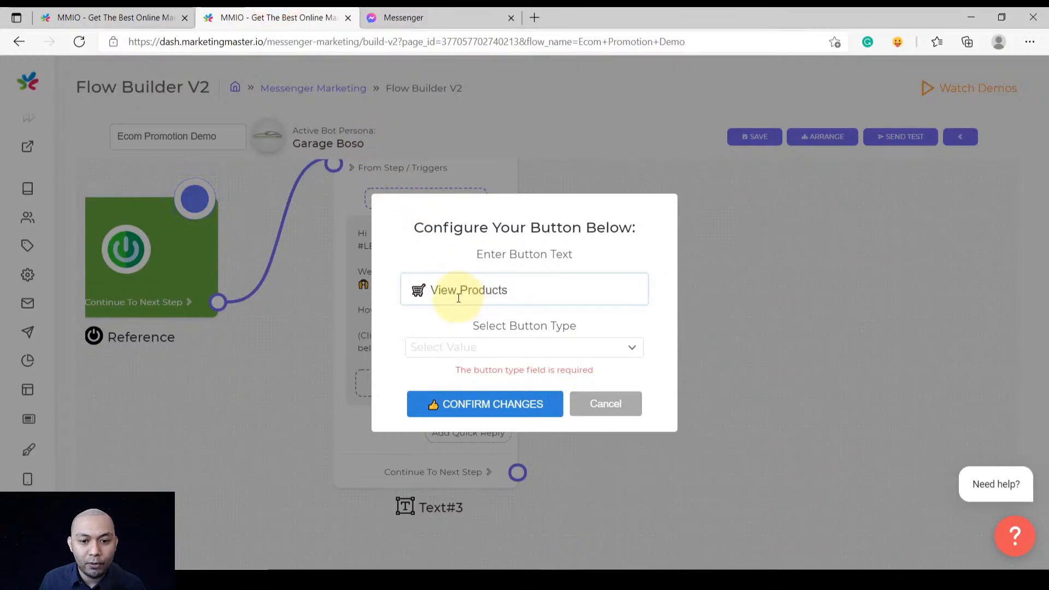
left_click(449, 353)
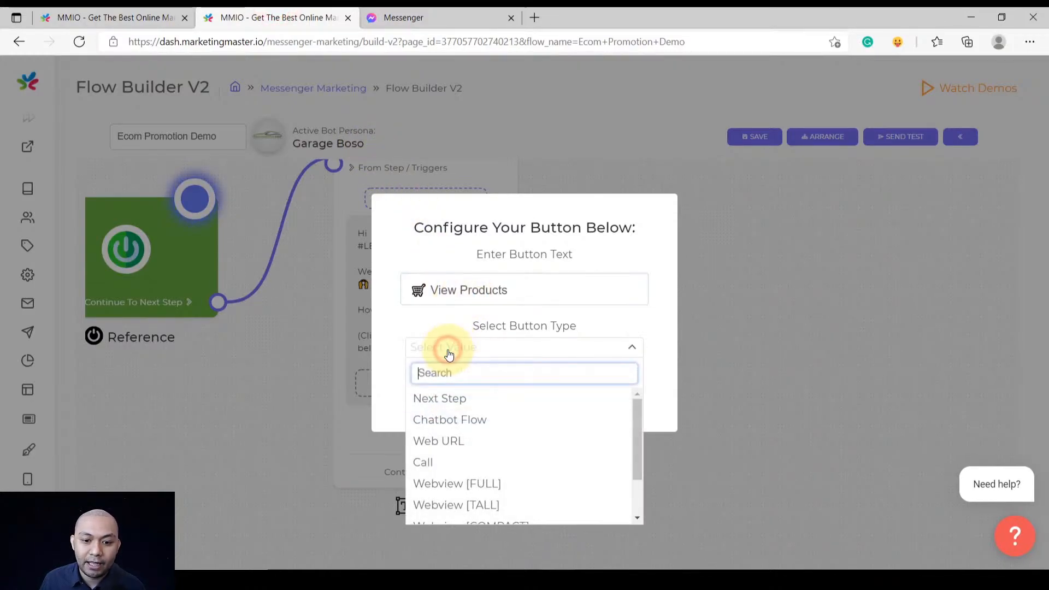
left_click(453, 401)
left_click(448, 398)
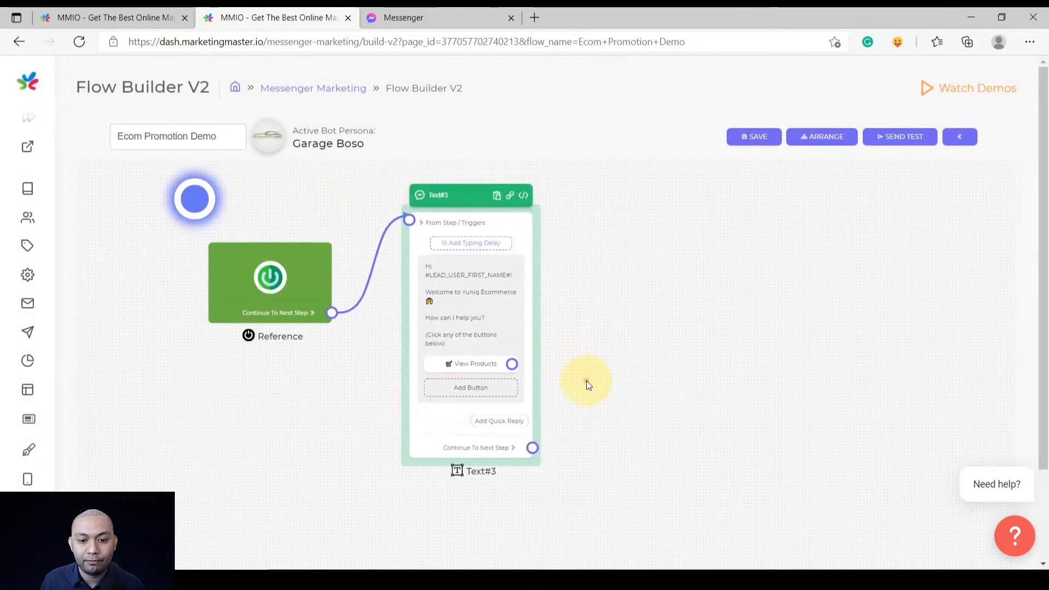
Add a second button, Talk To Agent, that also leads to the next step
left_click_drag(586, 382, 575, 317)
scroll(457, 329, "up", 3)
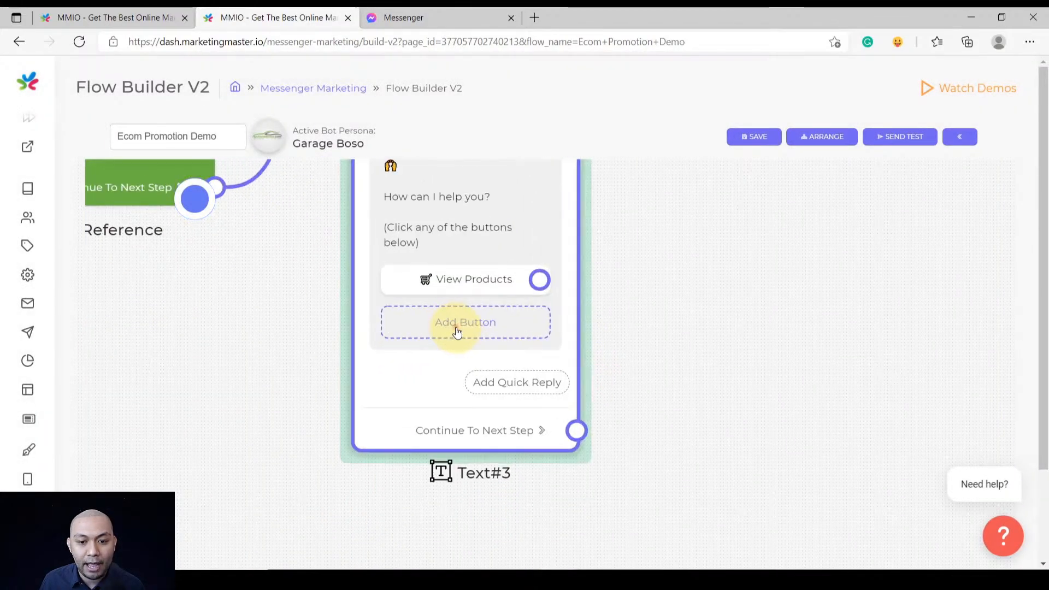
left_click(457, 324)
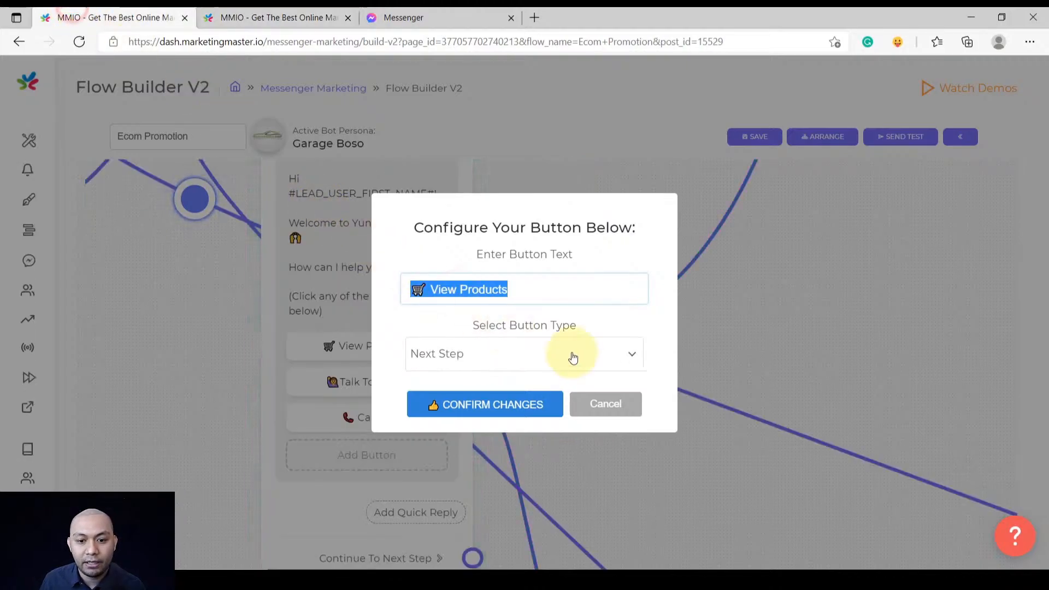
left_click(605, 403)
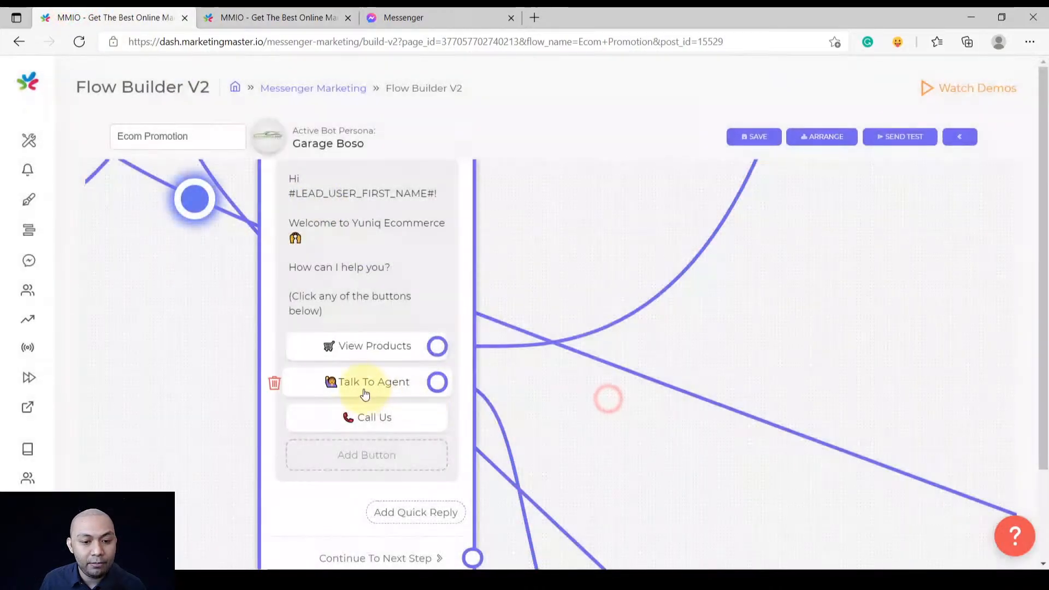
left_click(364, 390)
triple_click(486, 295)
key("ctrl+c")
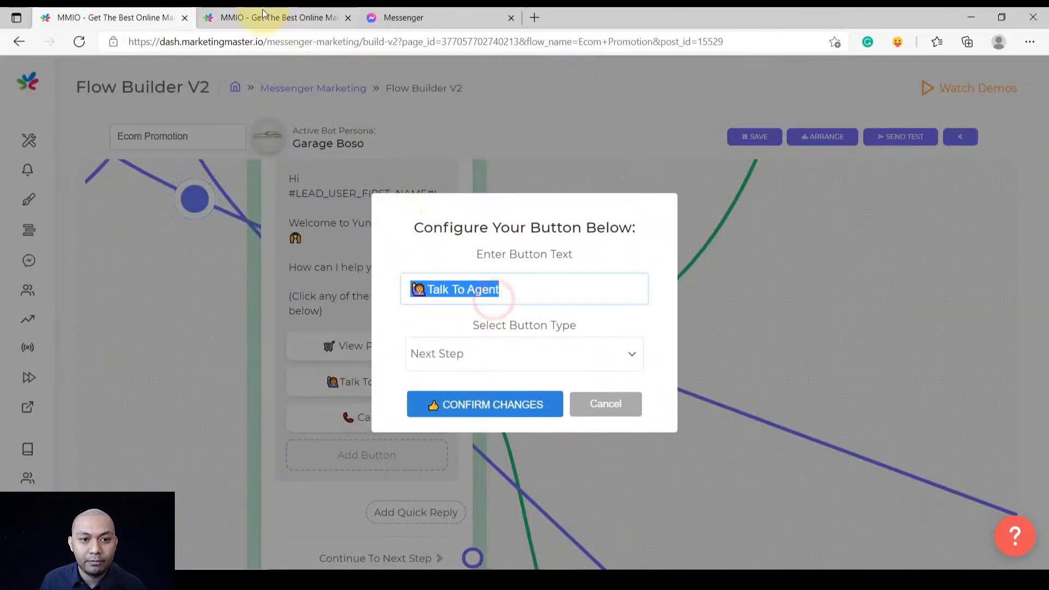
left_click(262, 17)
left_click(480, 300)
key("ctrl+v")
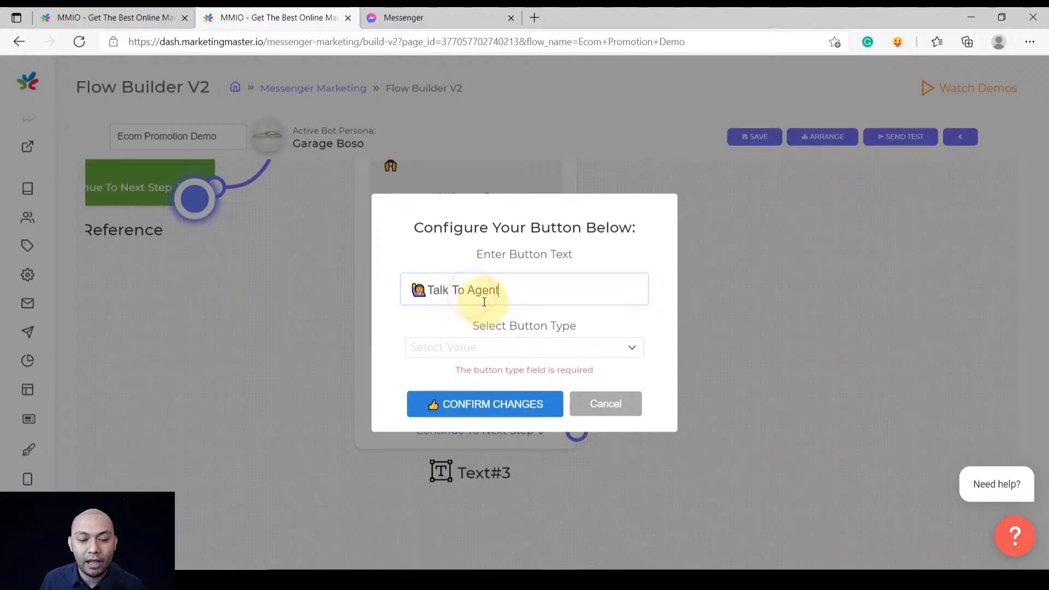
left_click(476, 348)
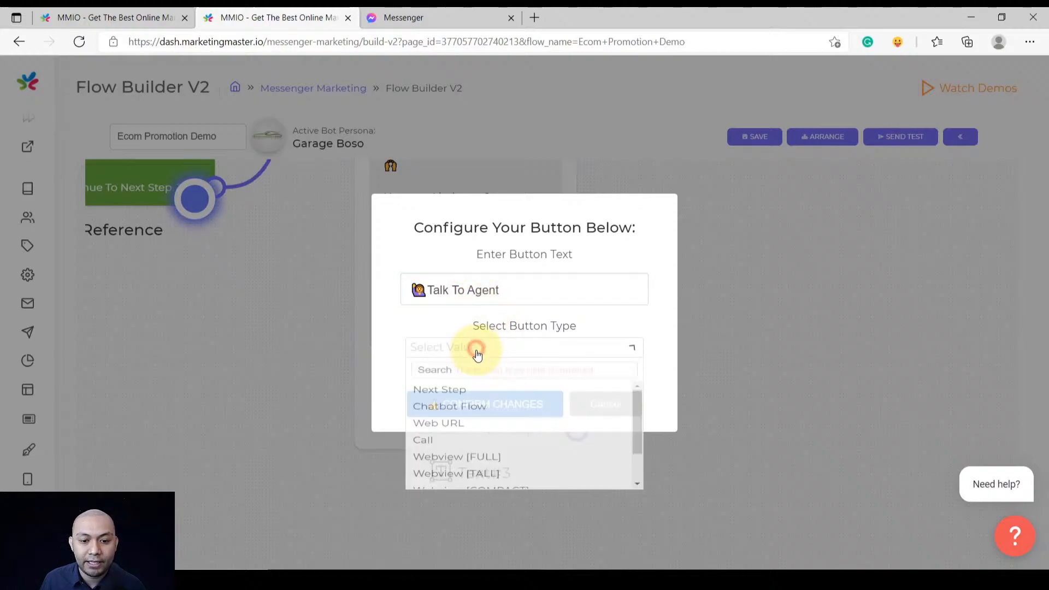
left_click(460, 401)
left_click(464, 399)
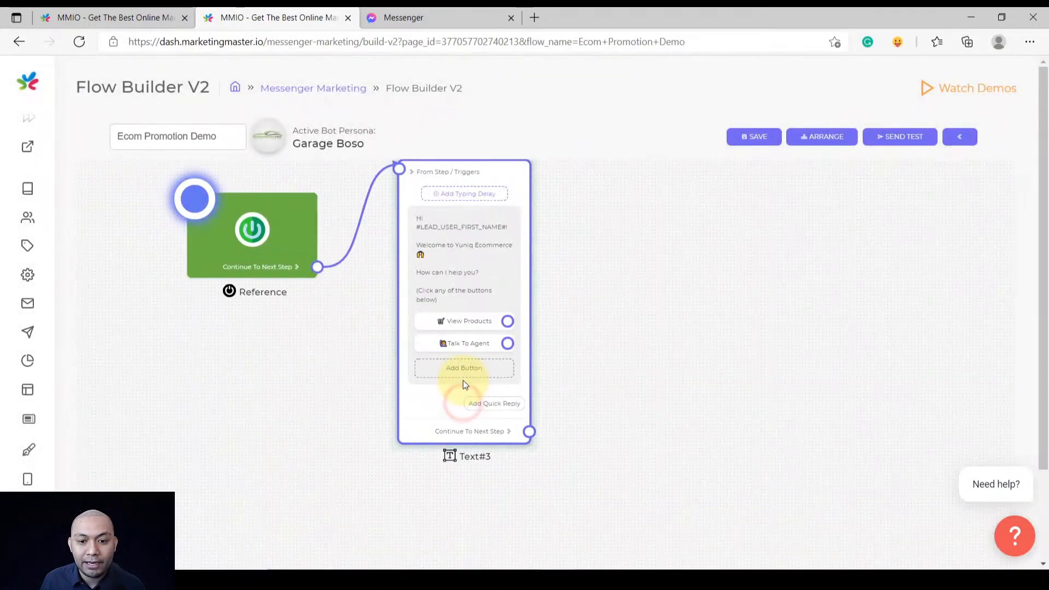
Add a Call Us phone-call button with the business number in +6 international format
left_click(462, 356)
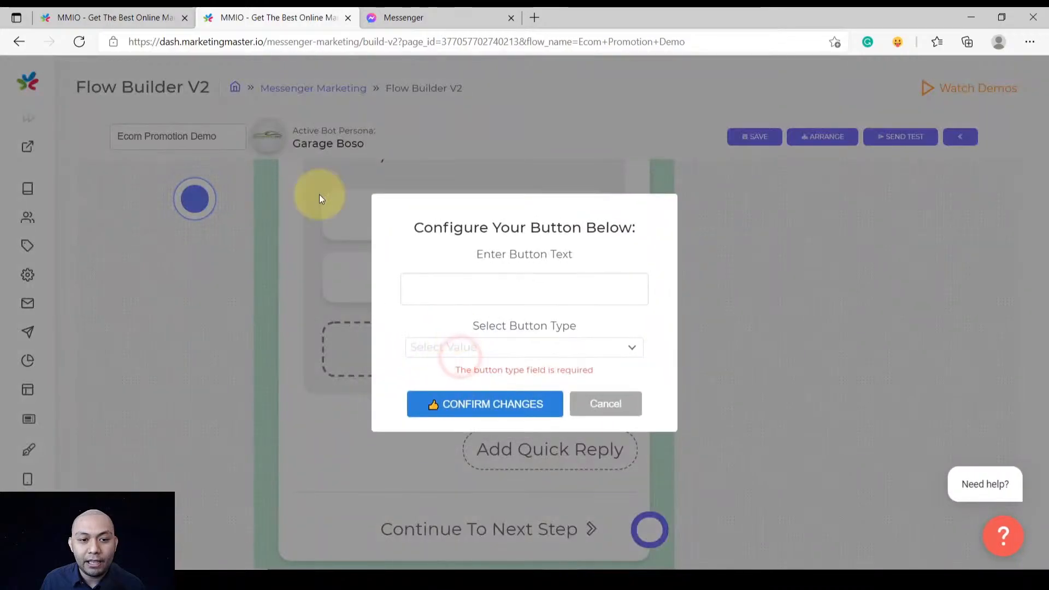
left_click(98, 12)
left_click(604, 404)
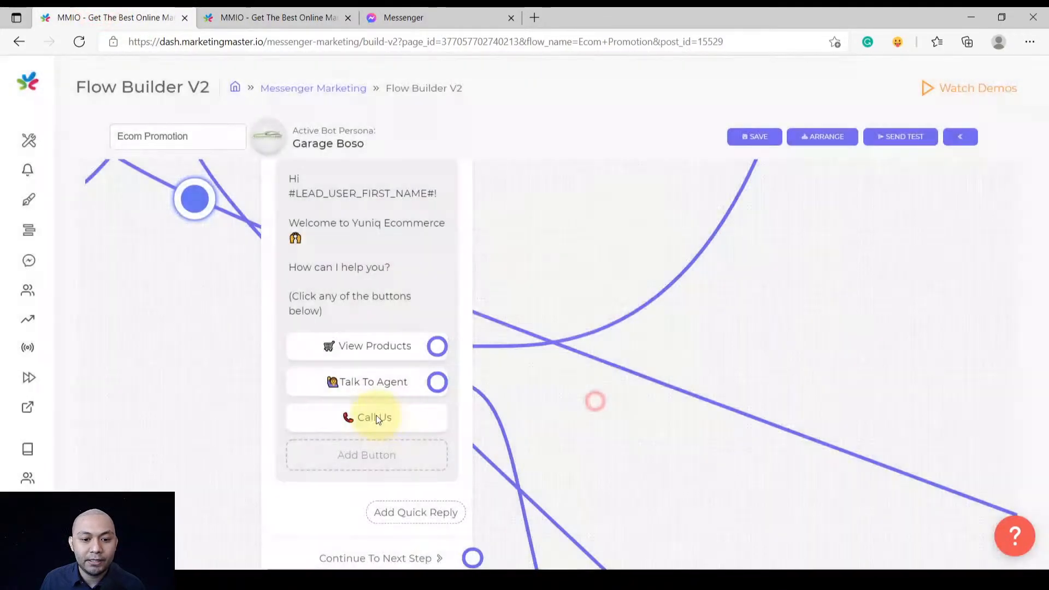
left_click(346, 420)
triple_click(527, 250)
key("ctrl+c")
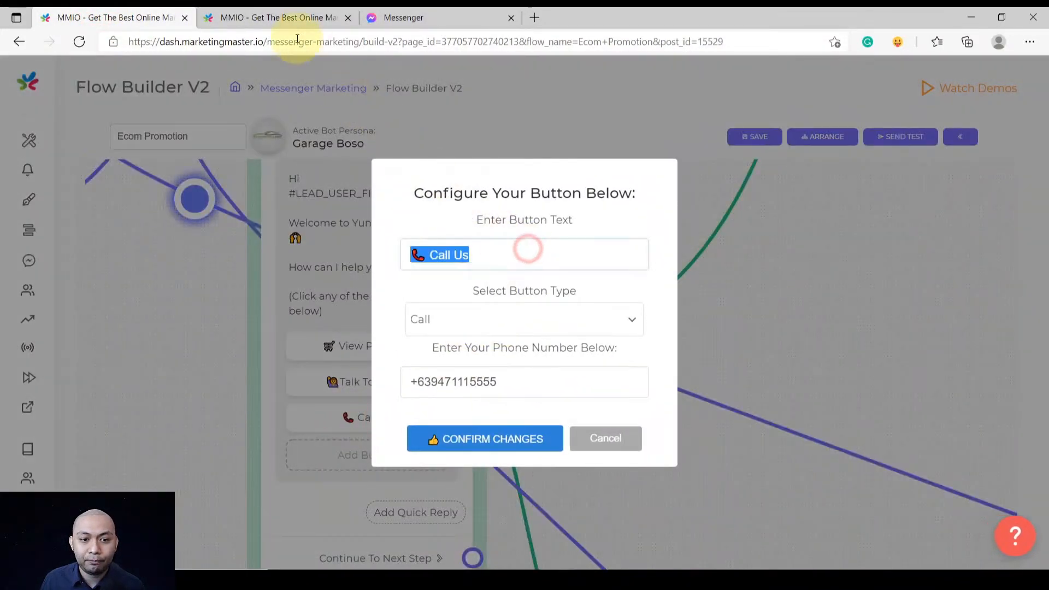
left_click(276, 17)
left_click(447, 285)
key("ctrl+v")
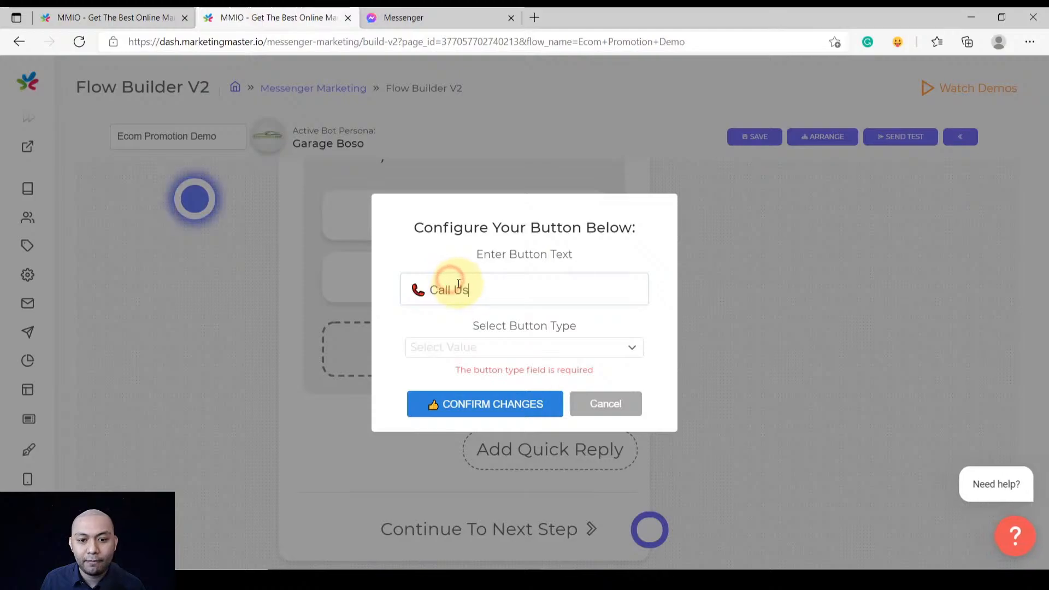
left_click(464, 349)
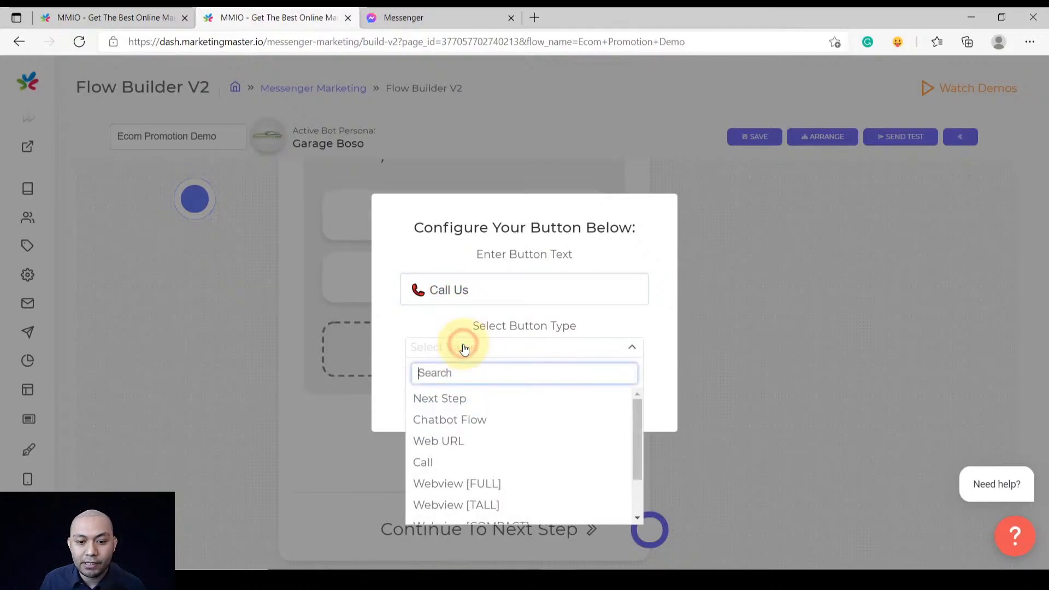
scroll(467, 453, "down", 2)
scroll(466, 466, "up", 2)
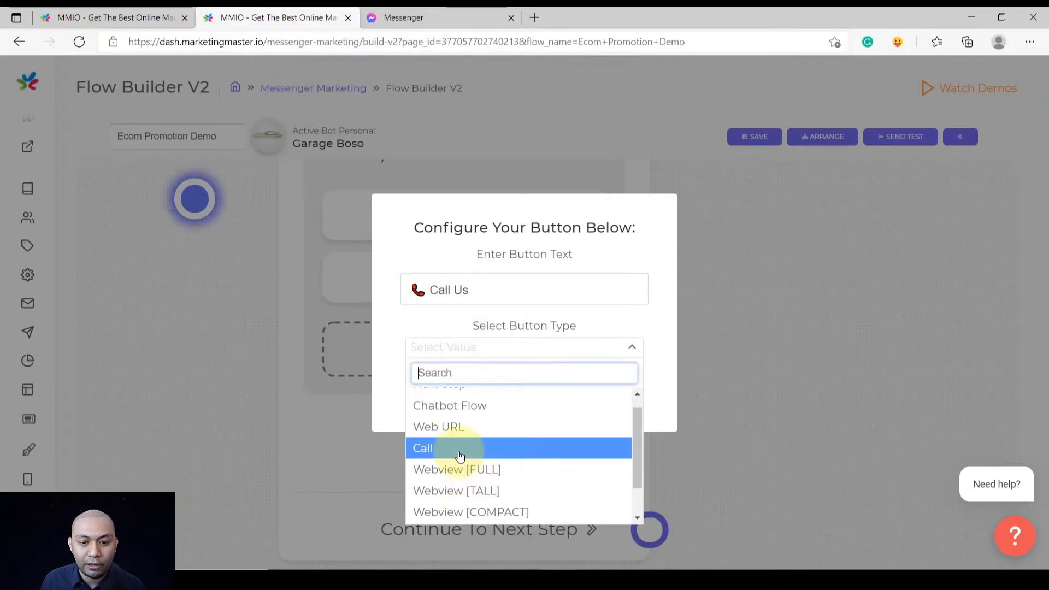
left_click(460, 450)
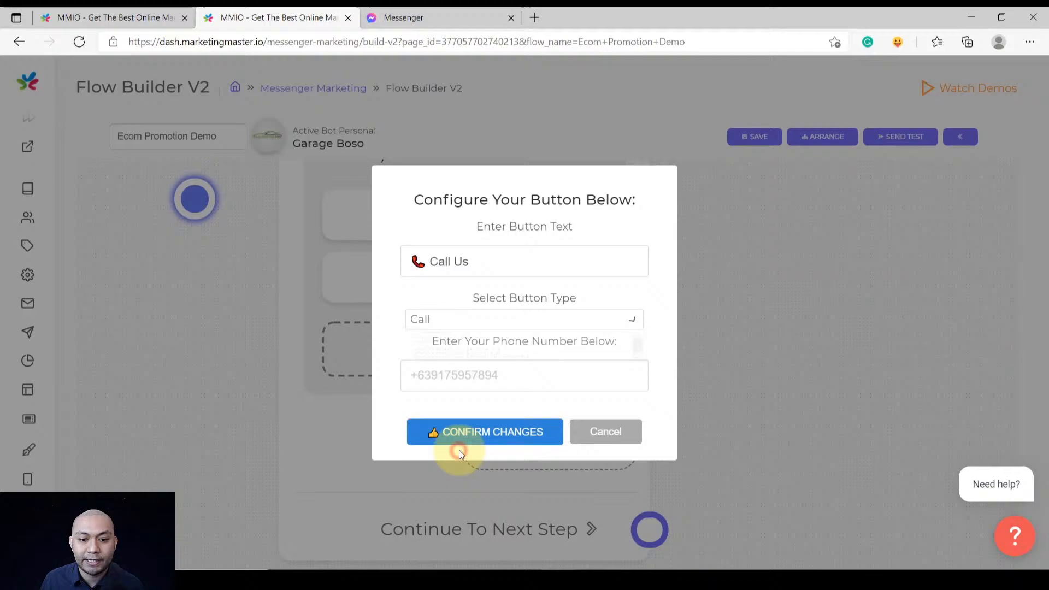
left_click(467, 375)
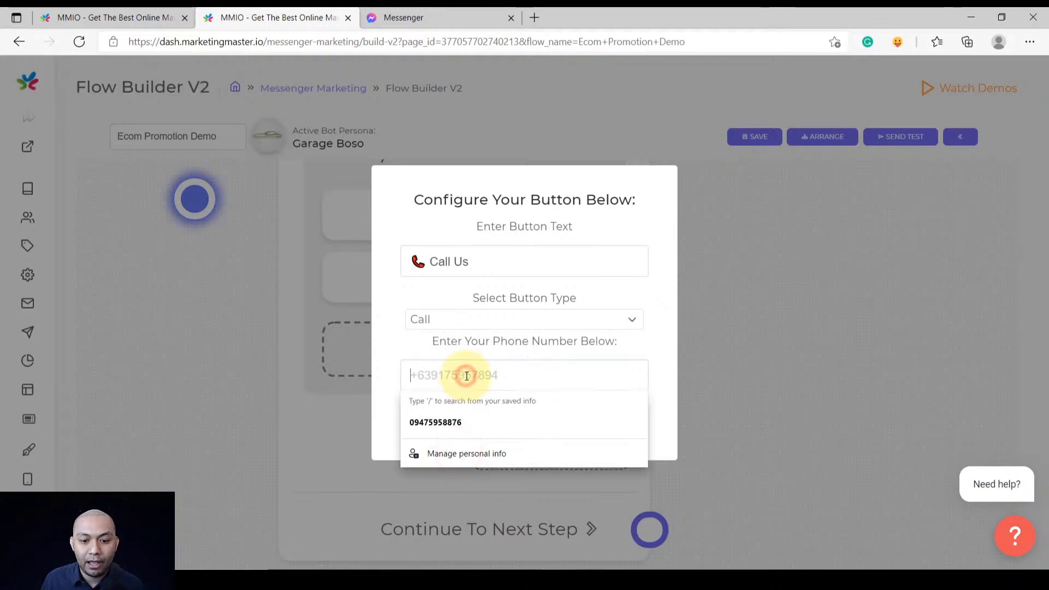
left_click(446, 421)
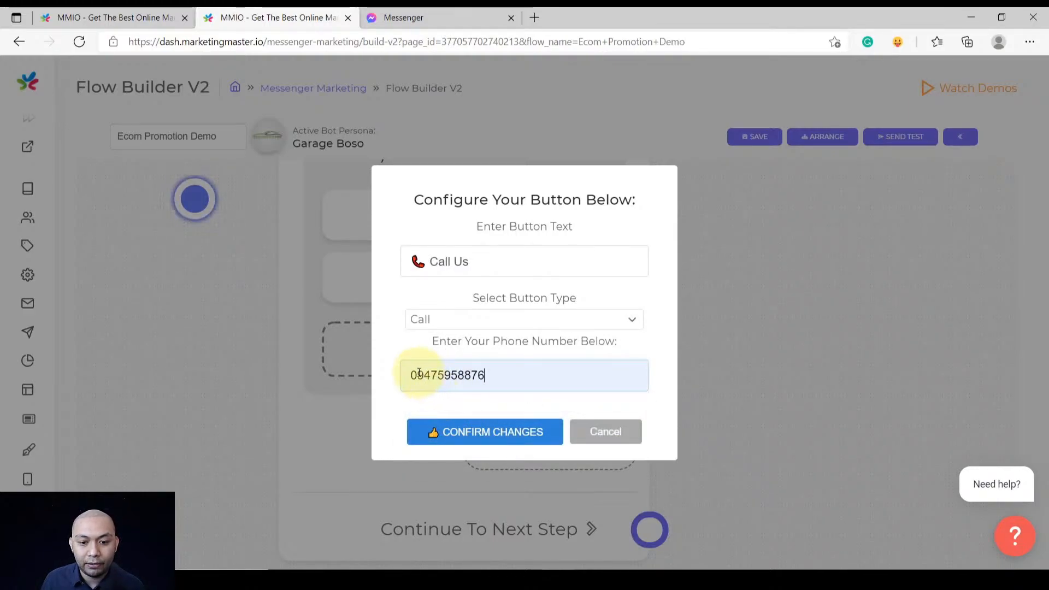
left_click_drag(419, 373, 399, 376)
type("+63")
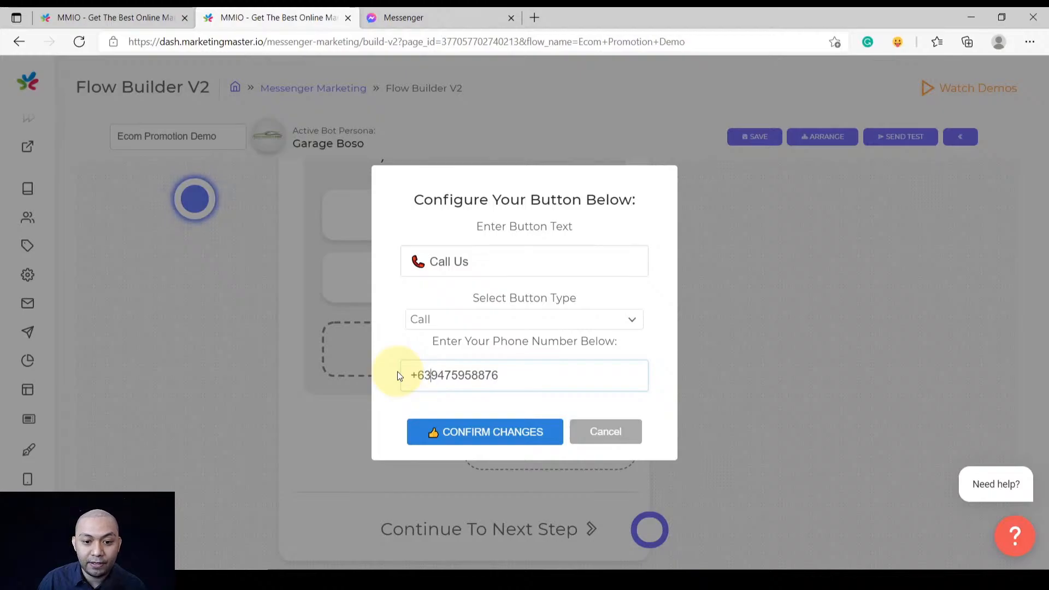
left_click(463, 434)
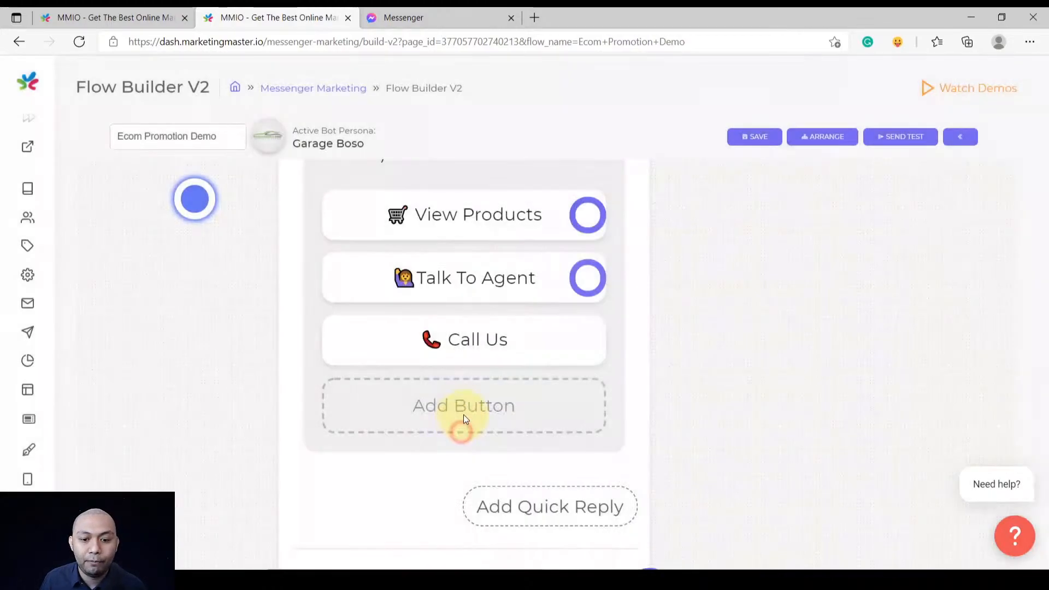
Link the View Products button to a new Carousel#5 step and open Carousel Item 1's settings
left_click_drag(645, 326, 485, 385)
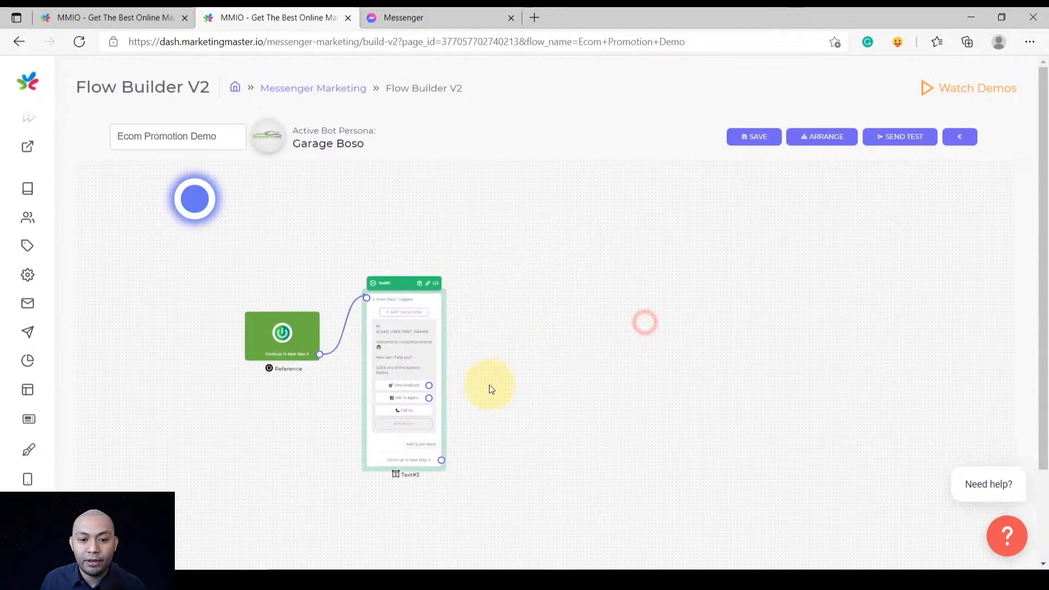
scroll(485, 385, "up", 3)
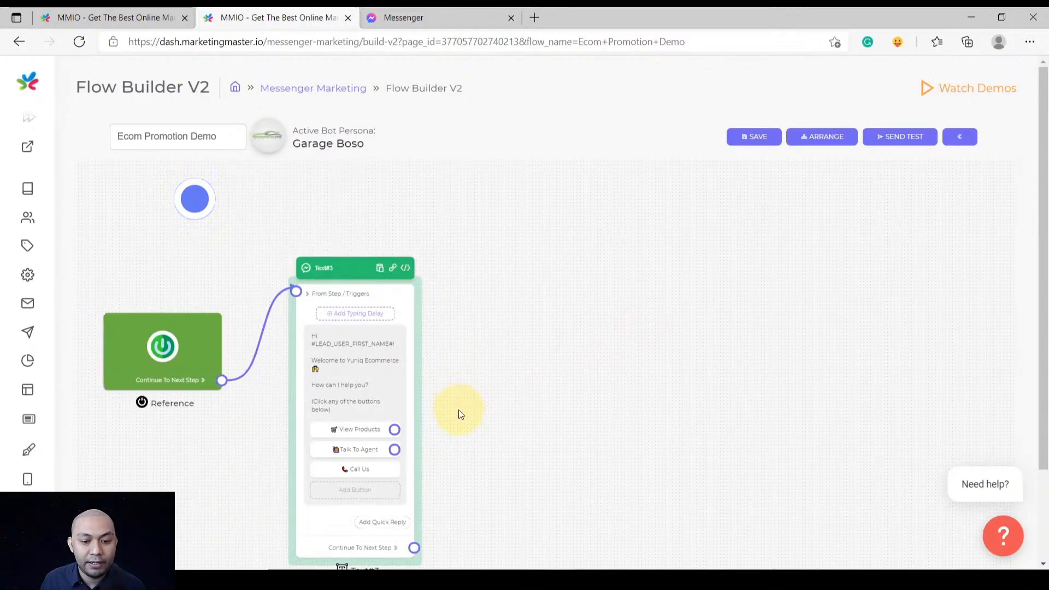
scroll(458, 410, "up", 2)
left_click_drag(476, 425, 441, 441)
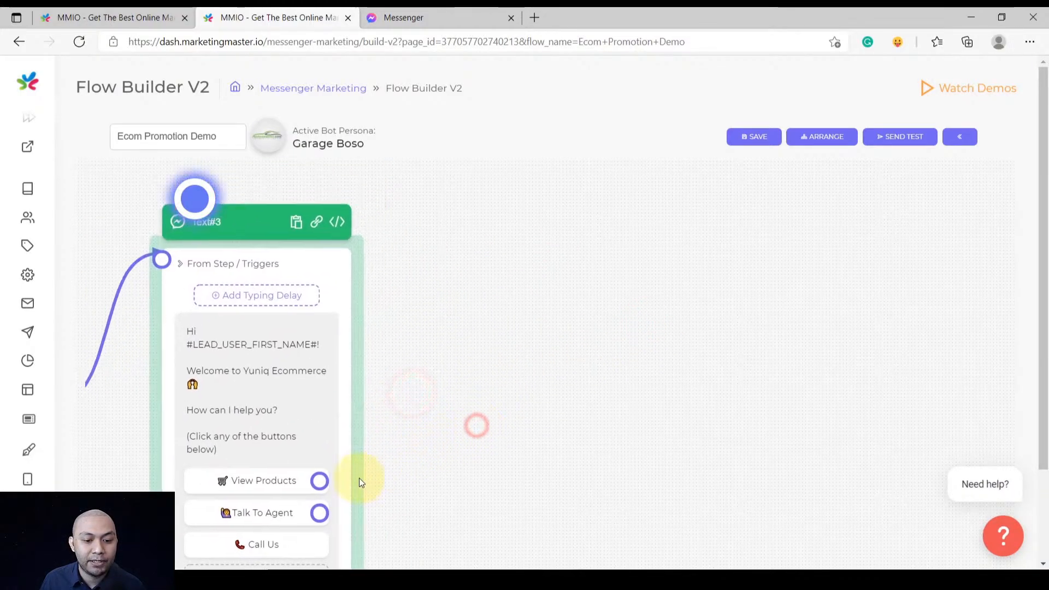
left_click_drag(321, 482, 575, 227)
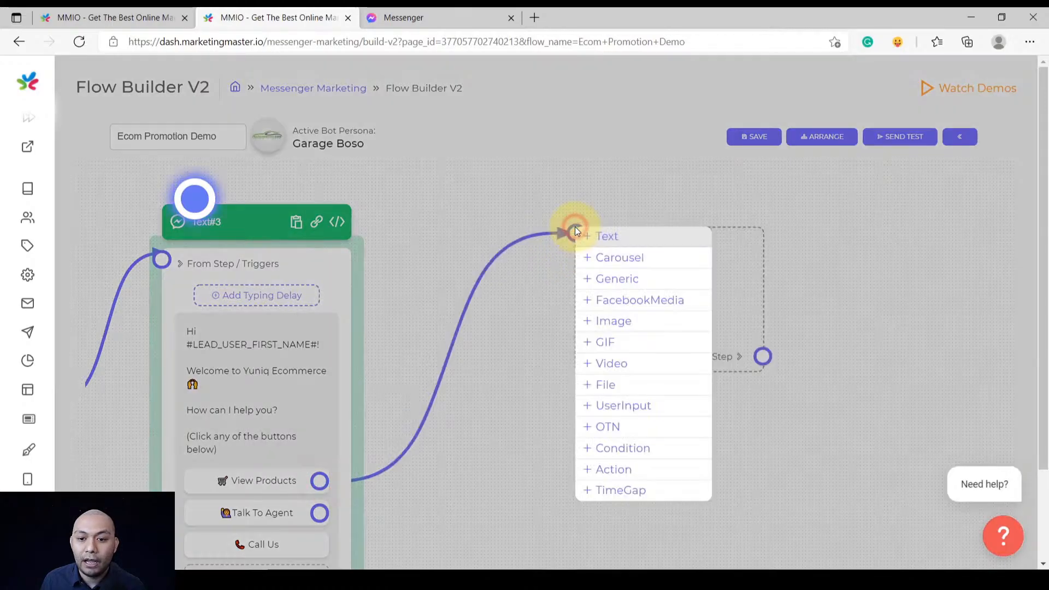
left_click(621, 263)
scroll(524, 298, "down", 5)
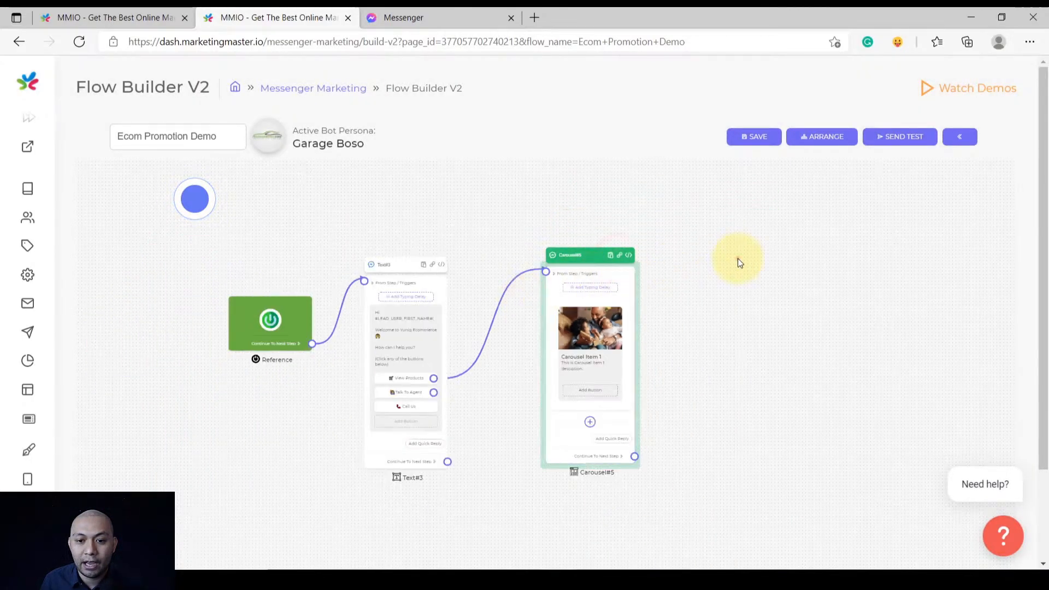
left_click_drag(738, 258, 697, 334)
scroll(540, 335, "up", 5)
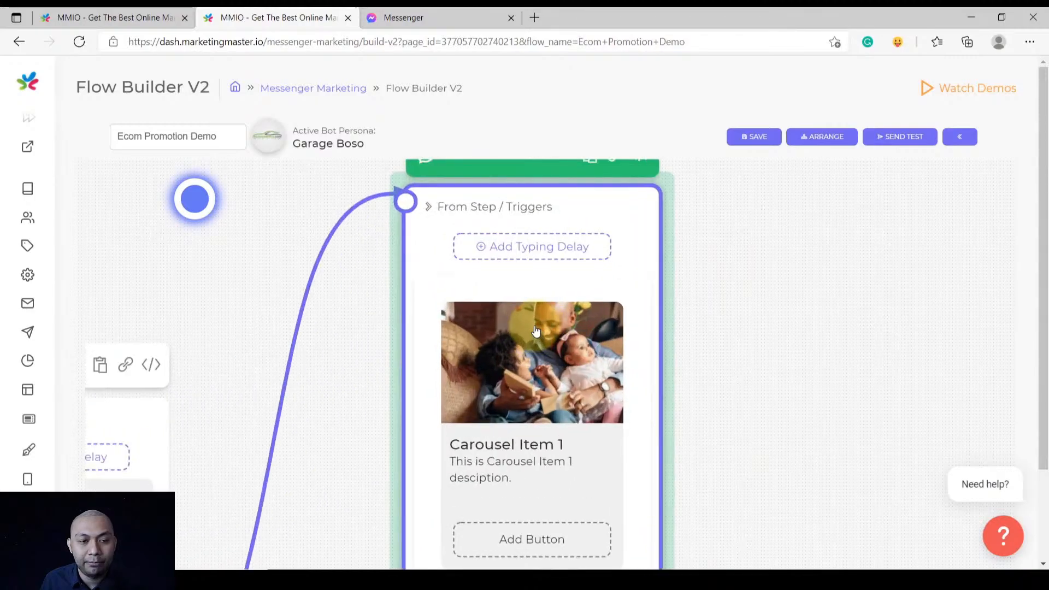
scroll(601, 330, "down", 3)
left_click(499, 298)
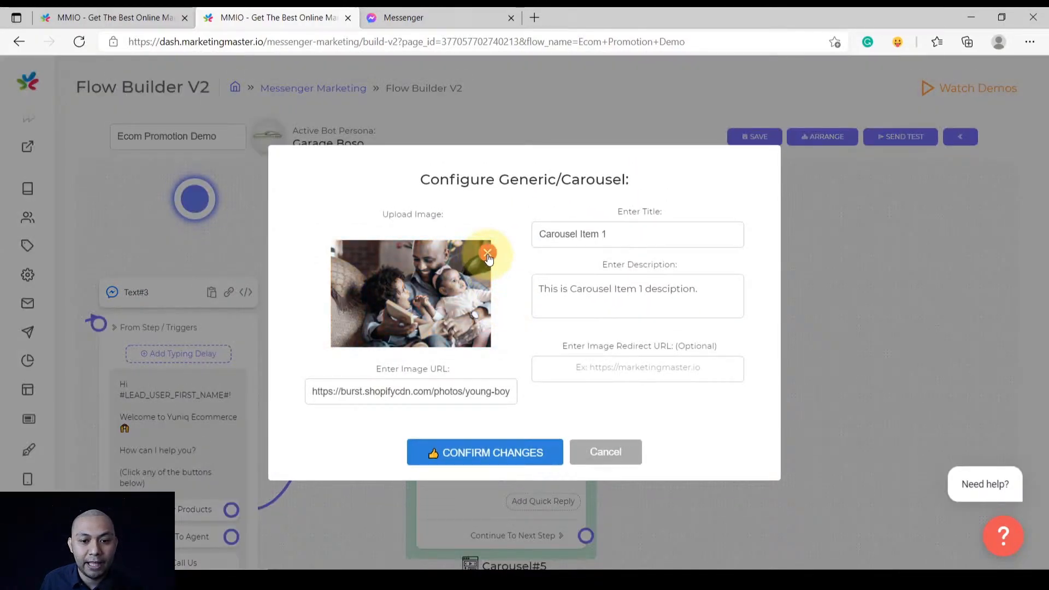
Replace the placeholder photo with the 6 FUNCTIONS hand tool image and title it '6-in-1 Universal Hand Tool'
left_click(488, 254)
left_click(446, 292)
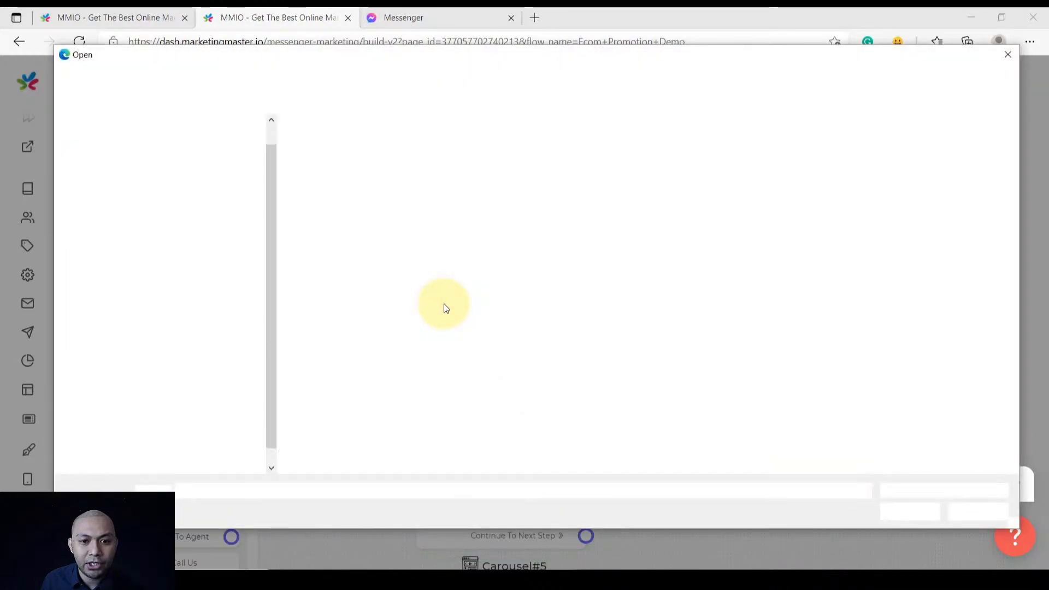
double_click(397, 164)
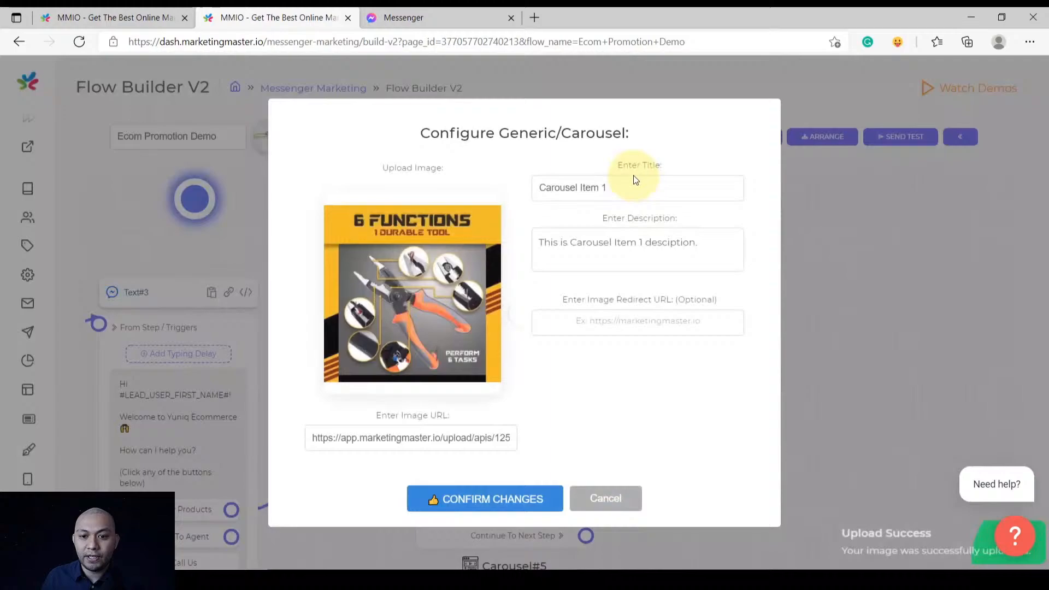
left_click(640, 186)
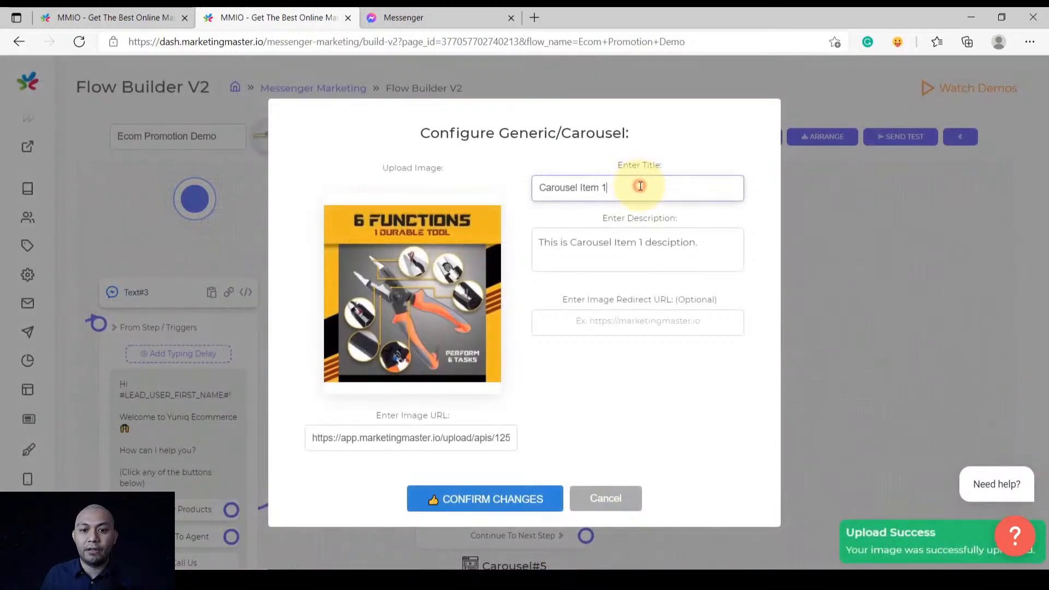
triple_click(641, 186)
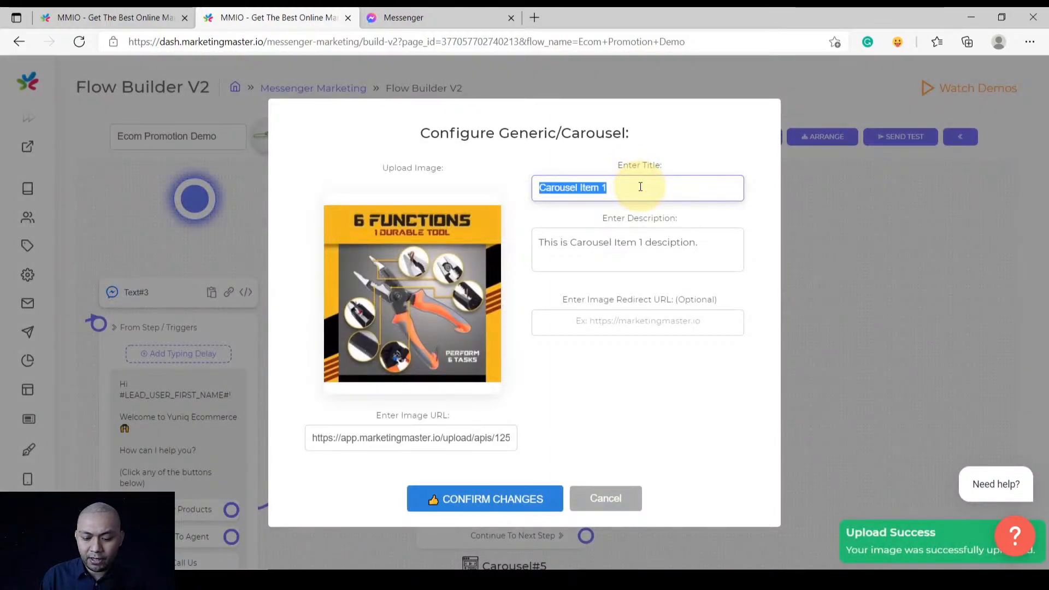
type("6-in-1")
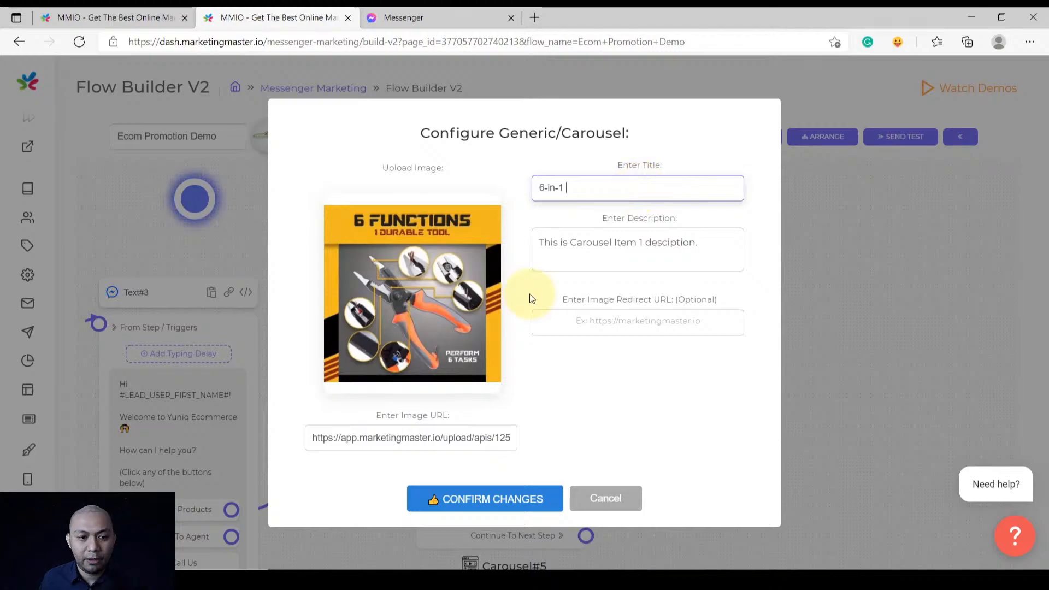
left_click(64, 11)
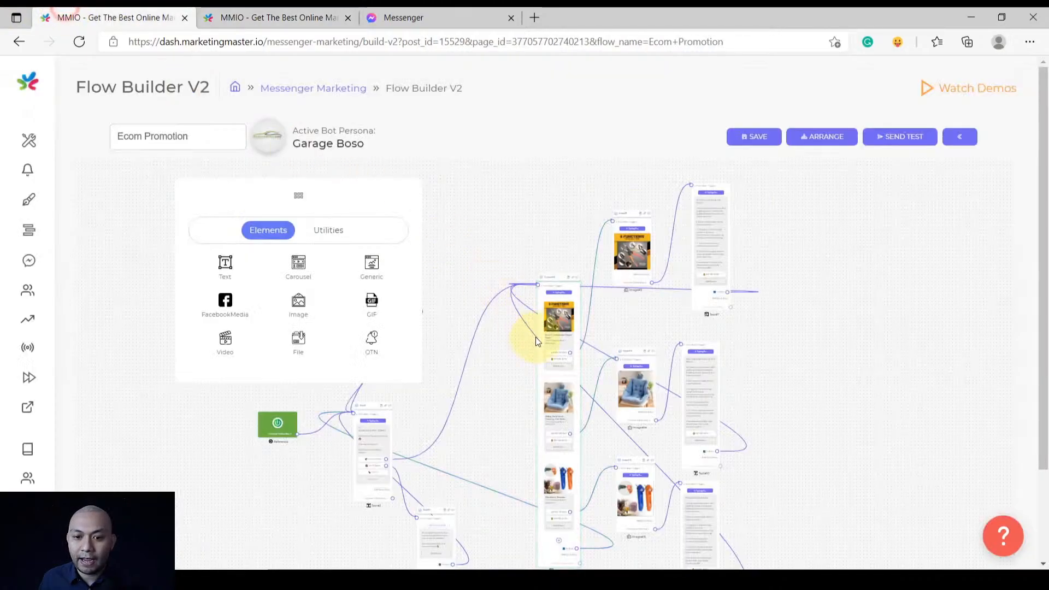
left_click(280, 187)
scroll(568, 339, "up", 8)
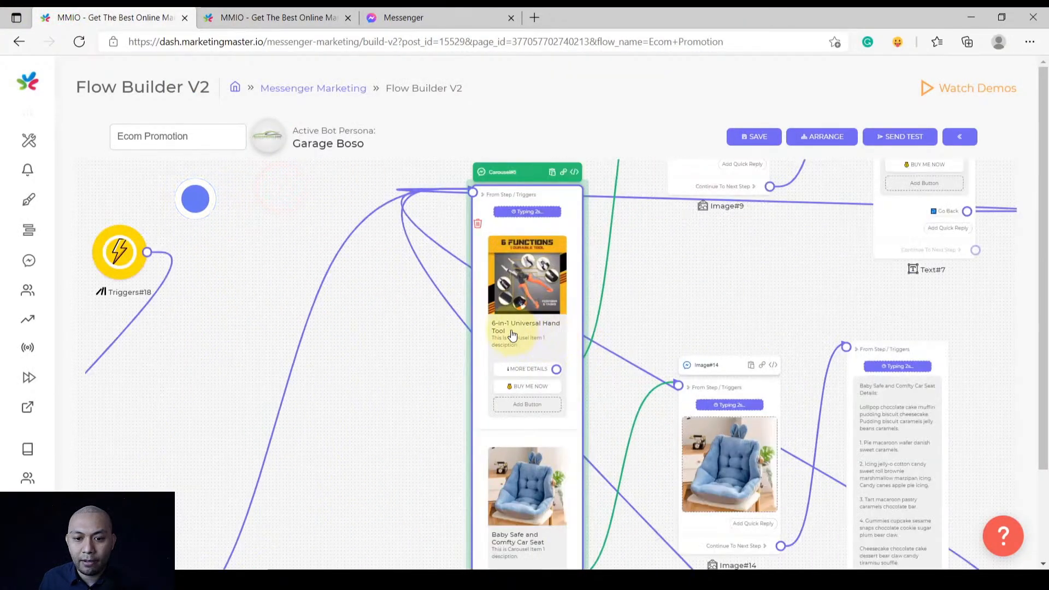
left_click(511, 329)
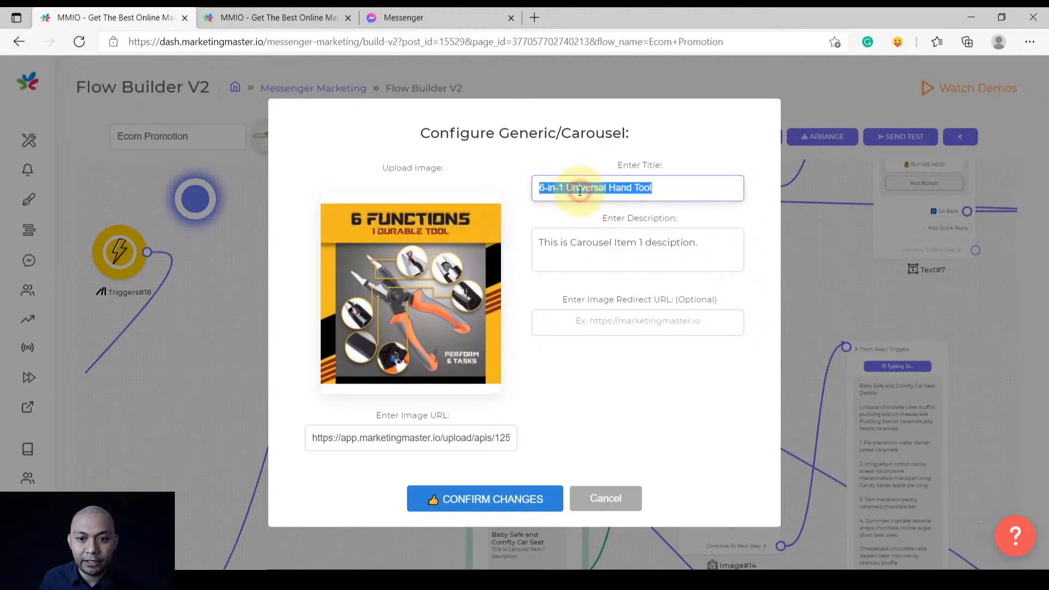
left_click(268, 14)
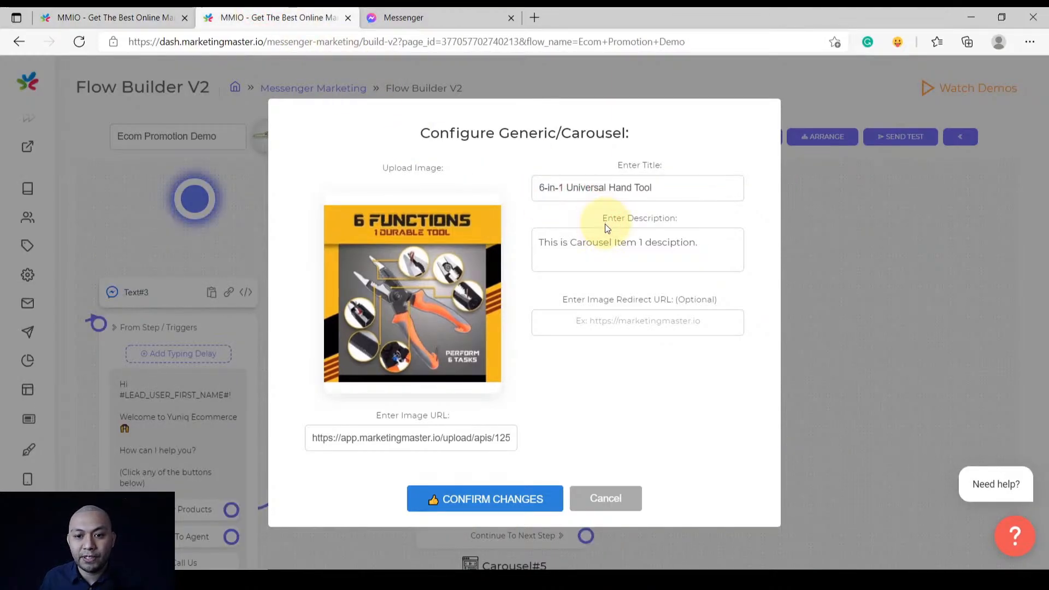
Correct the misspelled 'desciption' to 'description' in the item's description
left_click(596, 255)
left_click_drag(702, 244, 527, 244)
left_click(672, 260)
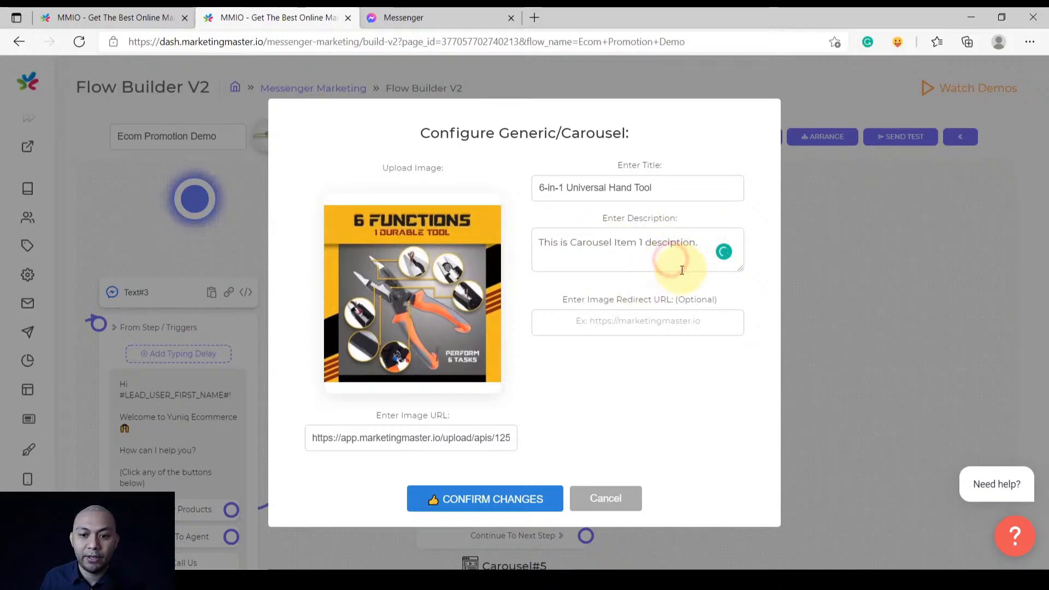
left_click_drag(572, 301, 702, 306)
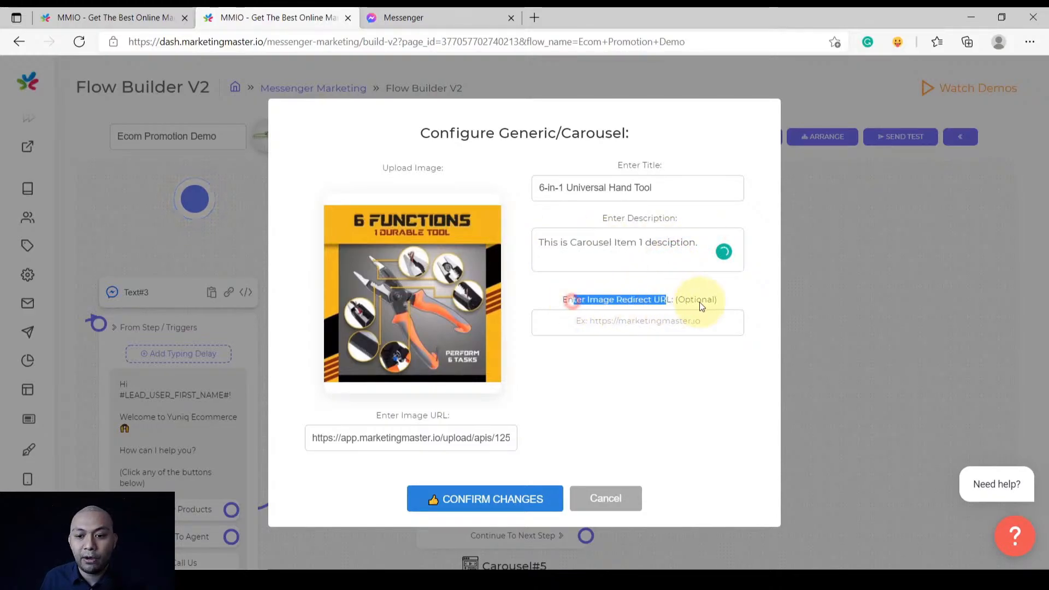
left_click(740, 301)
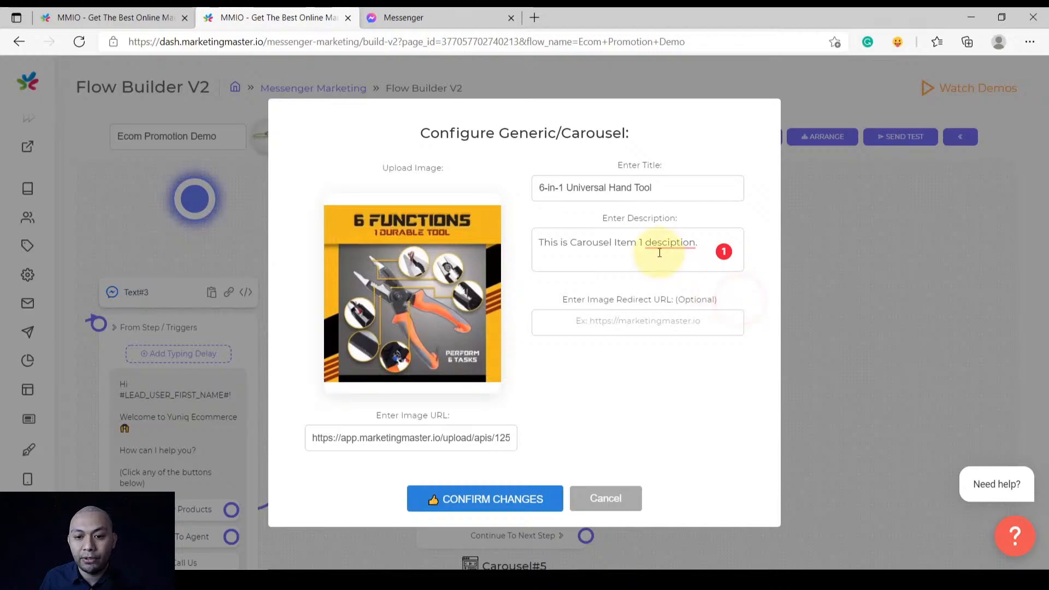
mouse_move(661, 244)
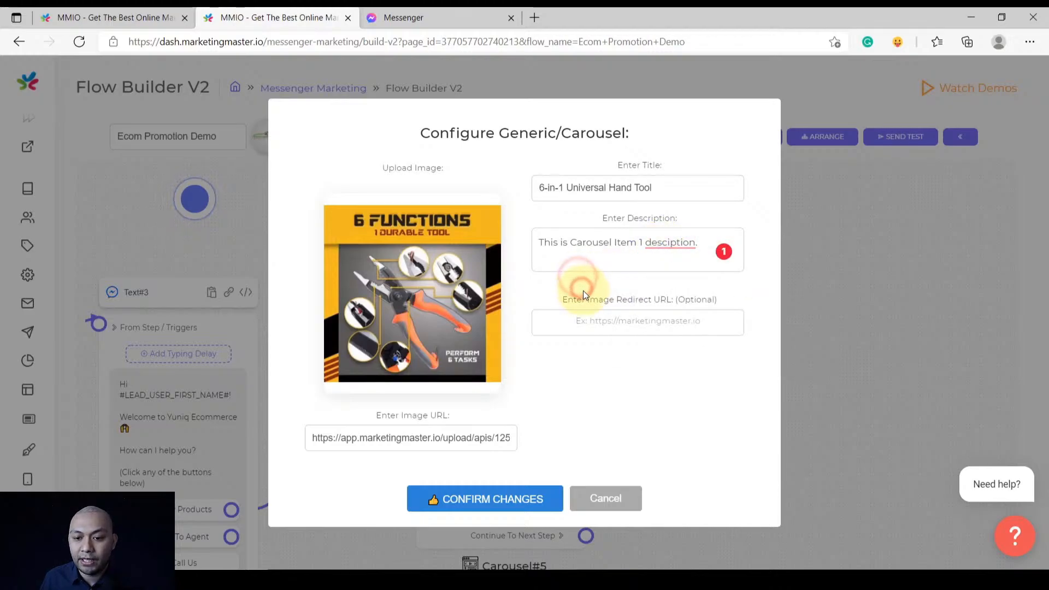
left_click(684, 269)
Save the hand tool card and bring the bottom of Carousel#5 into view
left_click(455, 500)
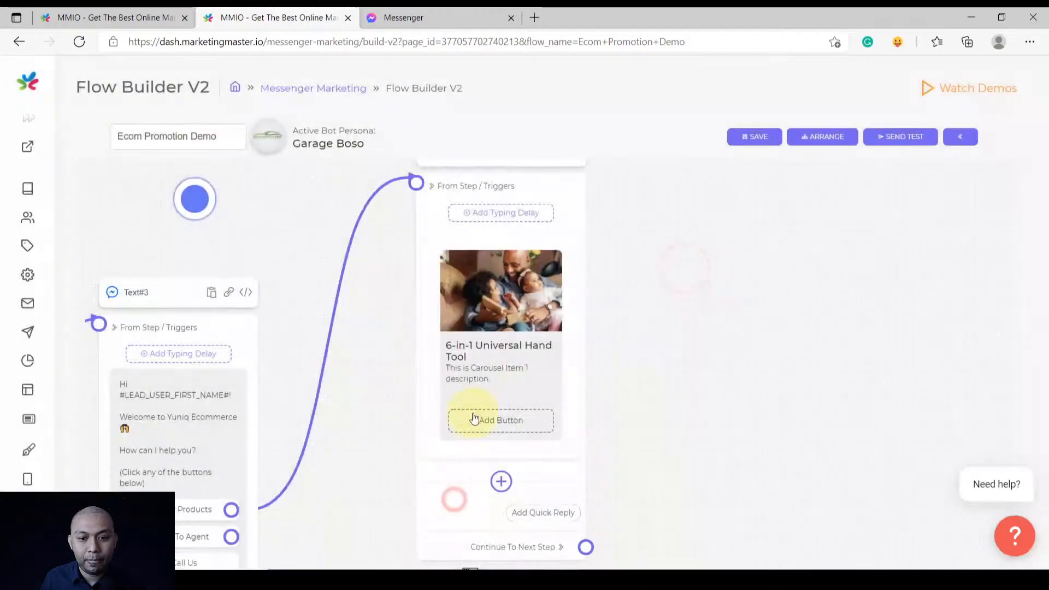
left_click(596, 399)
scroll(518, 372, "up", 3)
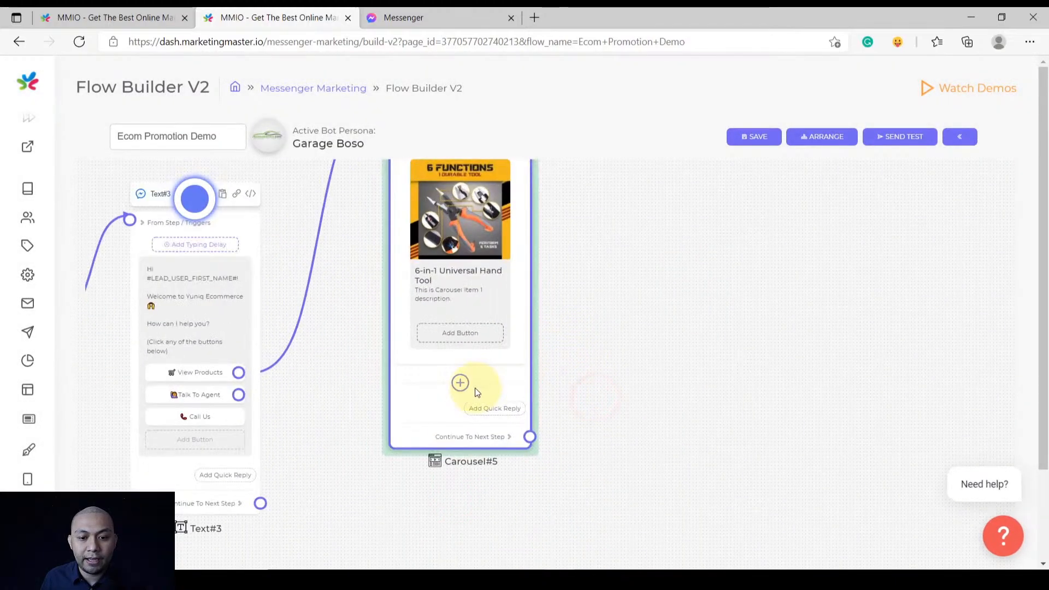
scroll(582, 354, "down", 3)
left_click(586, 288)
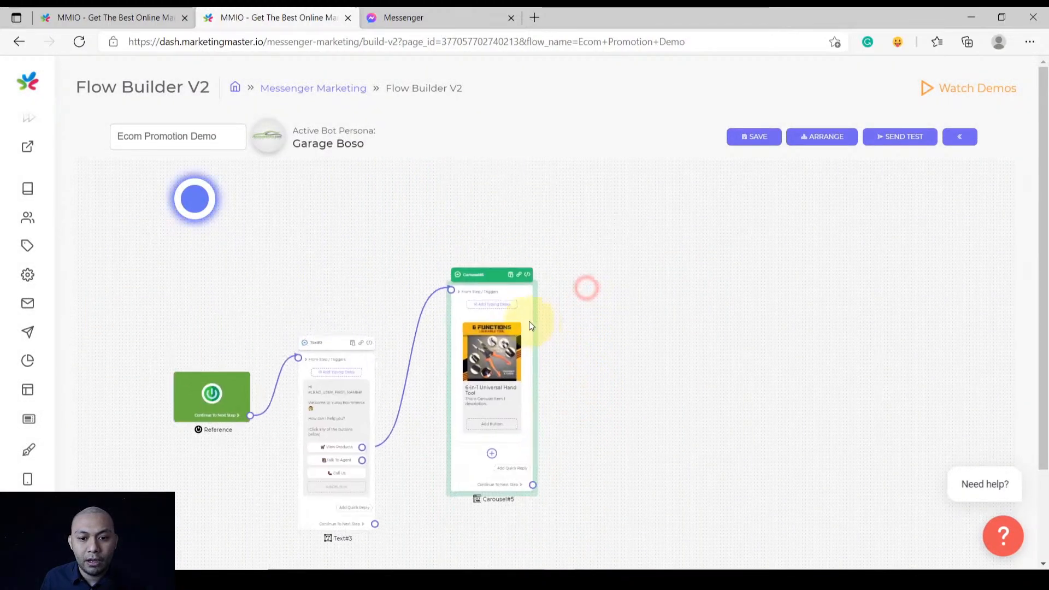
scroll(580, 427, "up", 4)
left_click_drag(575, 429, 626, 365)
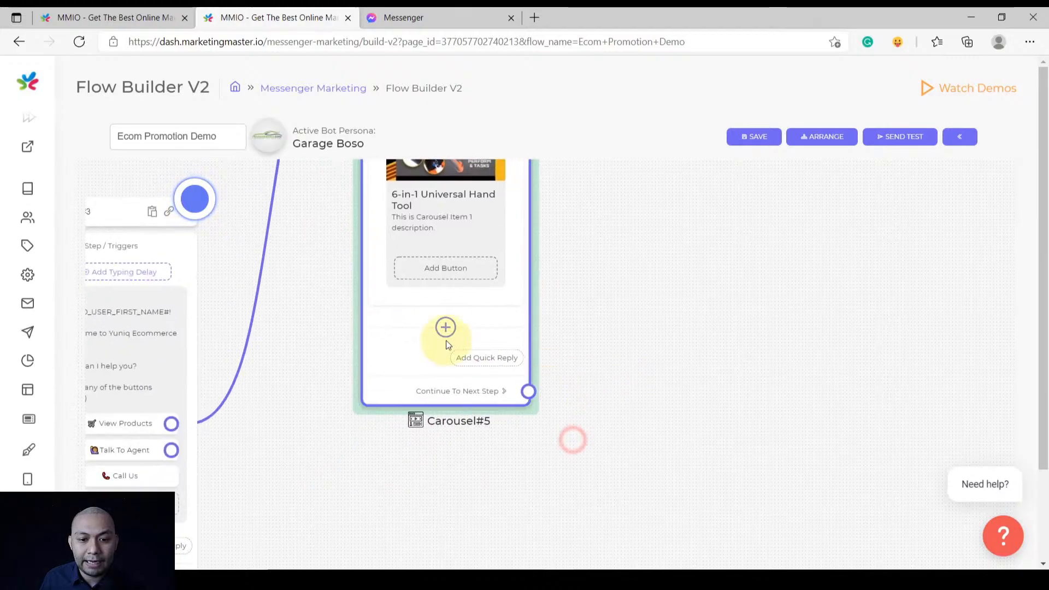
scroll(446, 334, "up", 2)
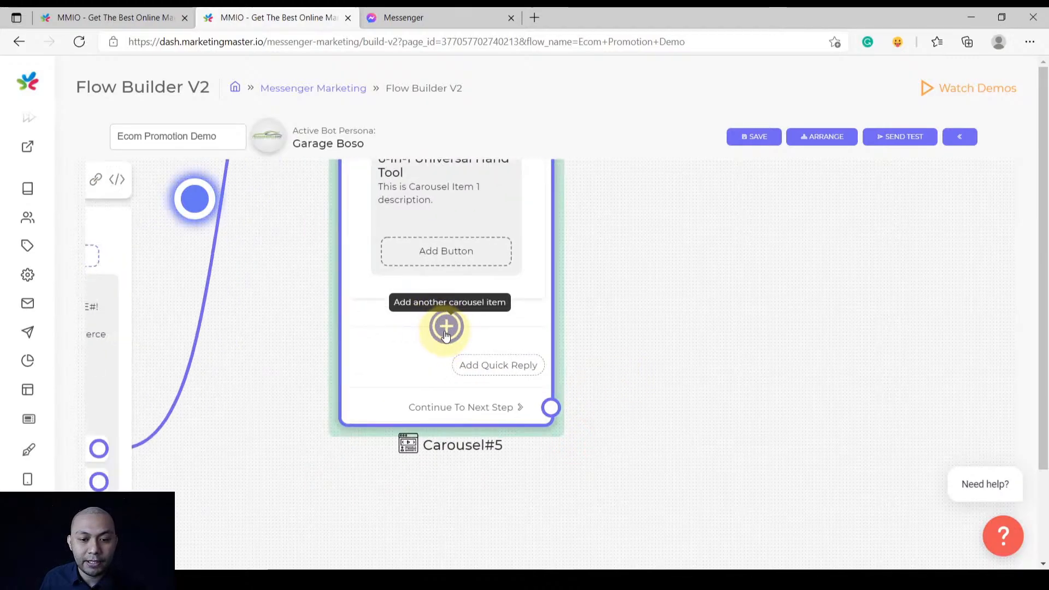
scroll(446, 330, "down", 3)
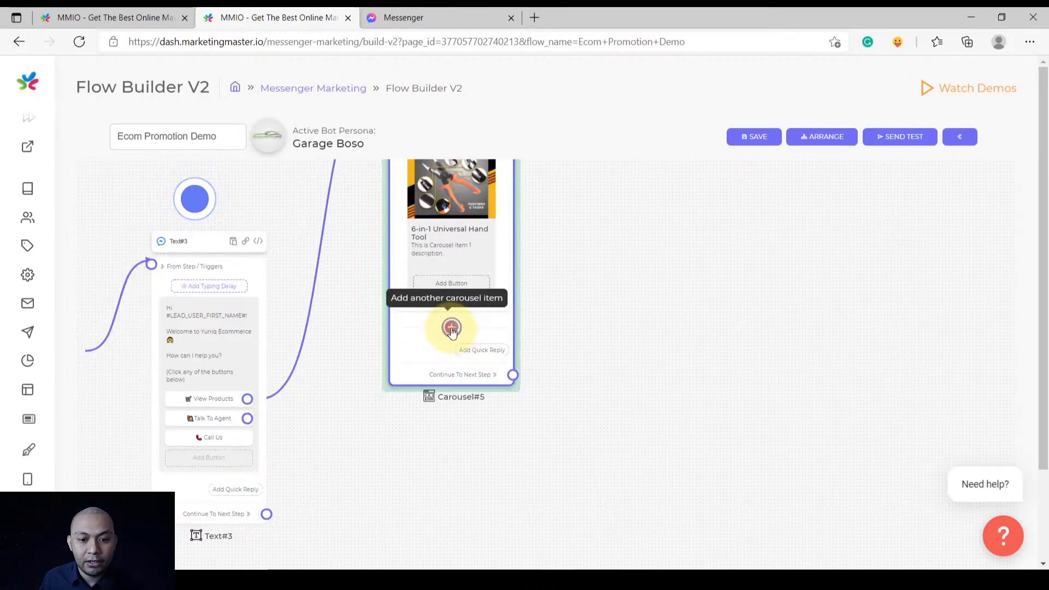
Add a second carousel card and upload the sander product photo as its image
left_click(448, 328)
left_click(451, 367)
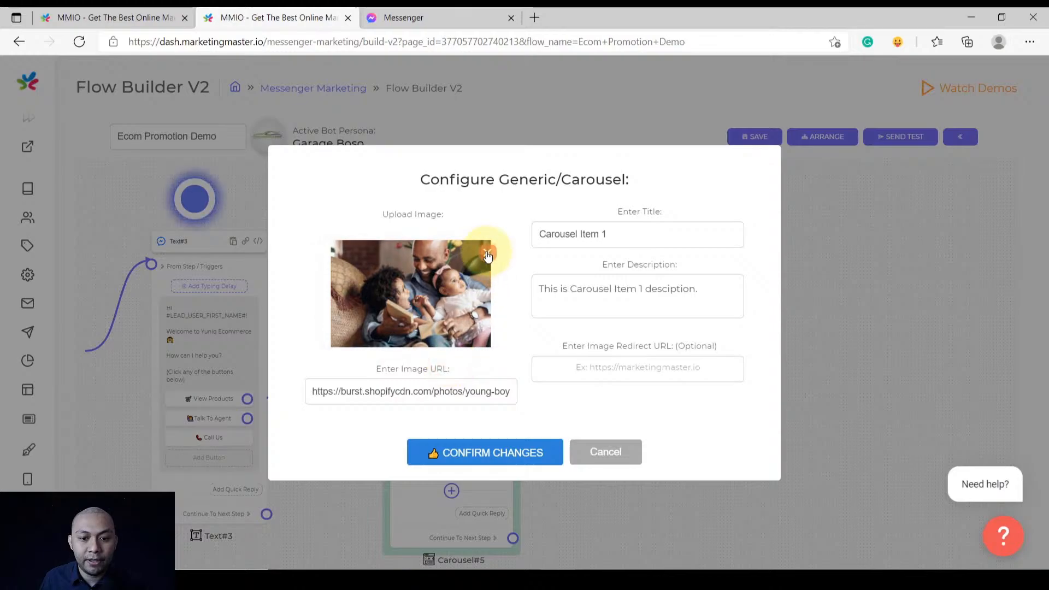
left_click(486, 251)
left_click(430, 317)
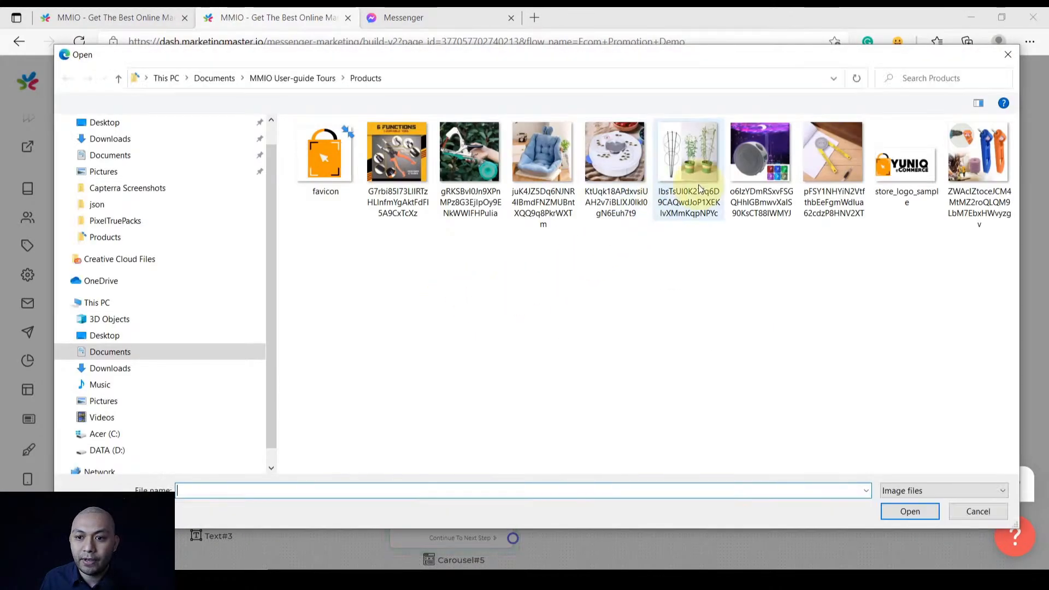
double_click(962, 160)
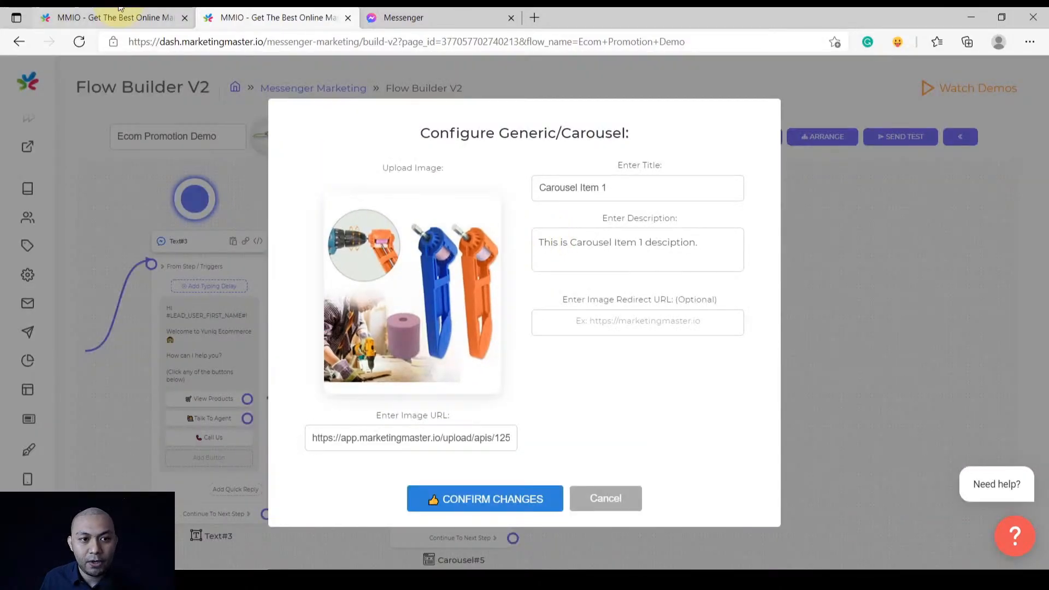
Title the second card 'Abrasive Sander', copied from the reference flow, keeping its description
left_click(104, 12)
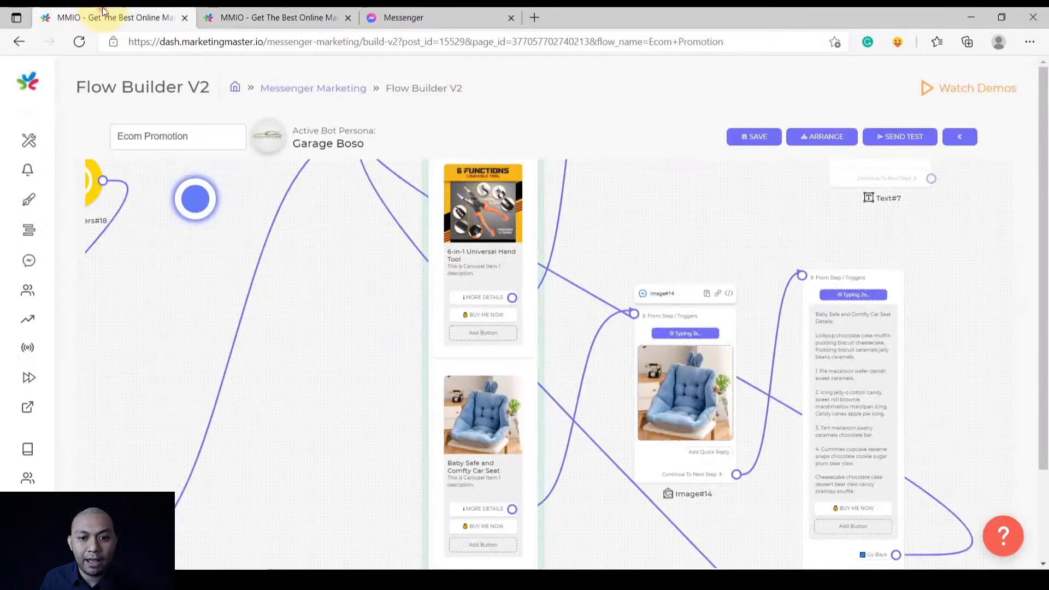
left_click_drag(590, 506, 533, 251)
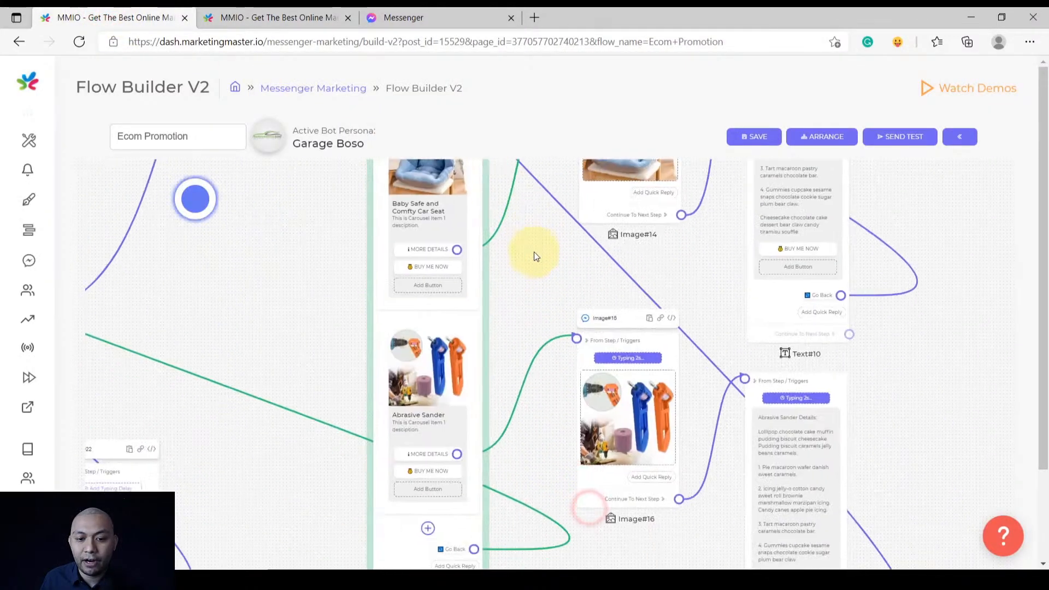
left_click_drag(509, 372, 506, 322)
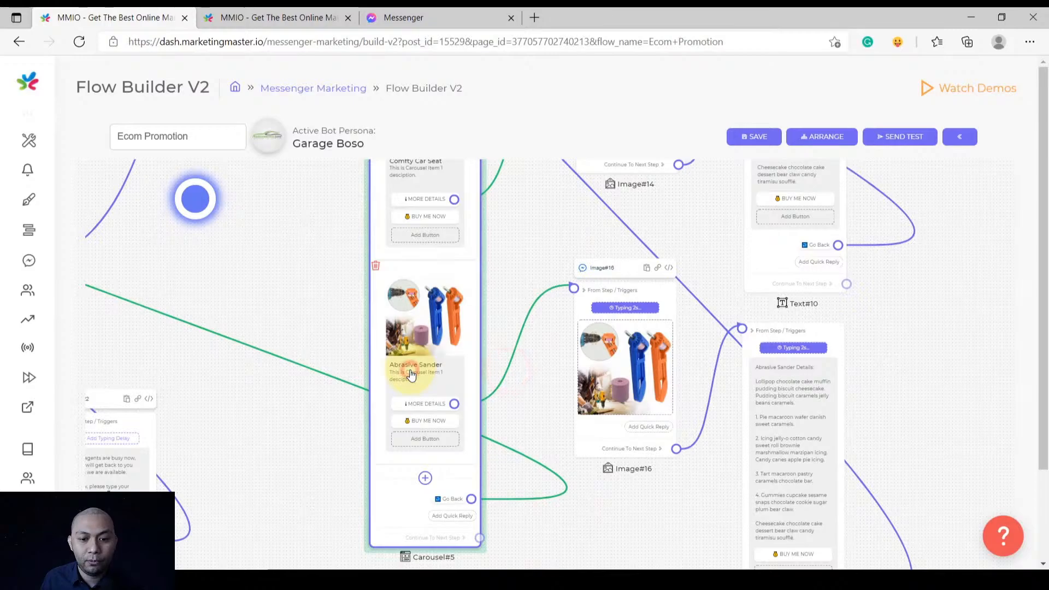
left_click(411, 374)
left_click(611, 199)
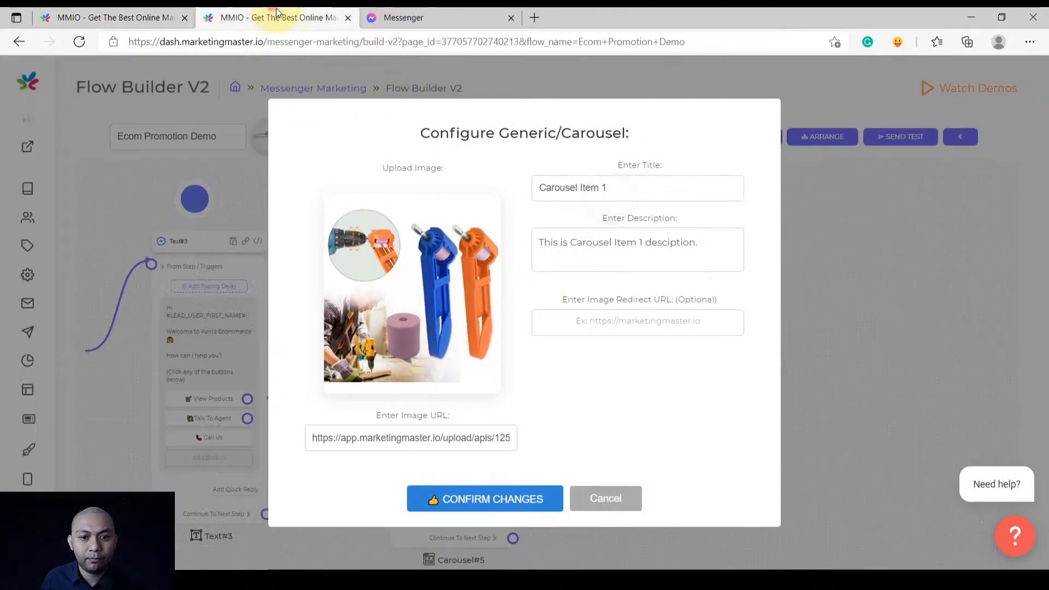
triple_click(637, 189)
type("Abrasive Sander")
left_click(645, 398)
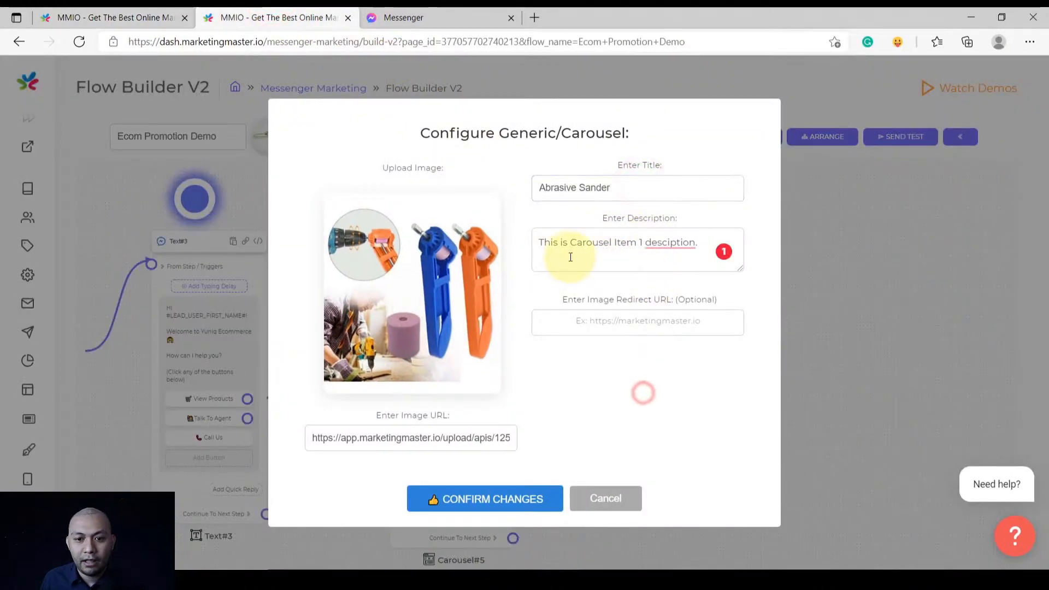
left_click_drag(545, 241, 707, 258)
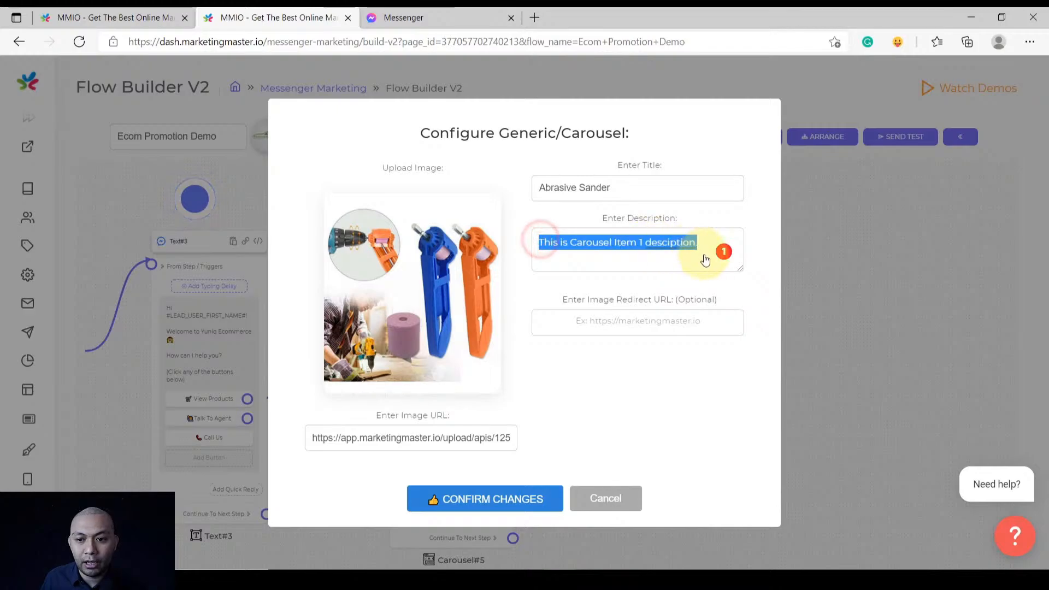
left_click(595, 263)
left_click(561, 399)
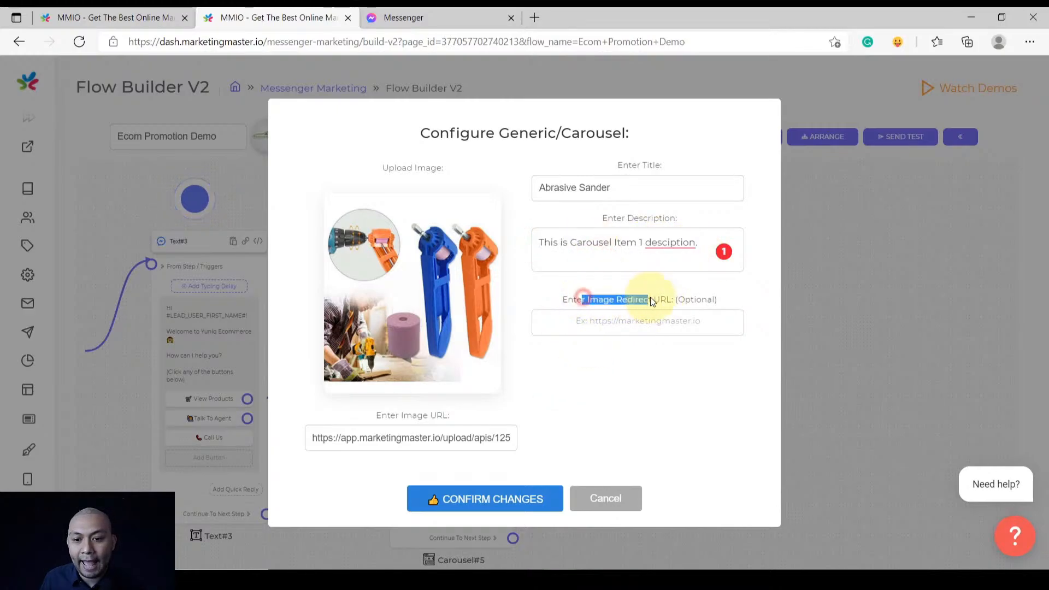
left_click(453, 500)
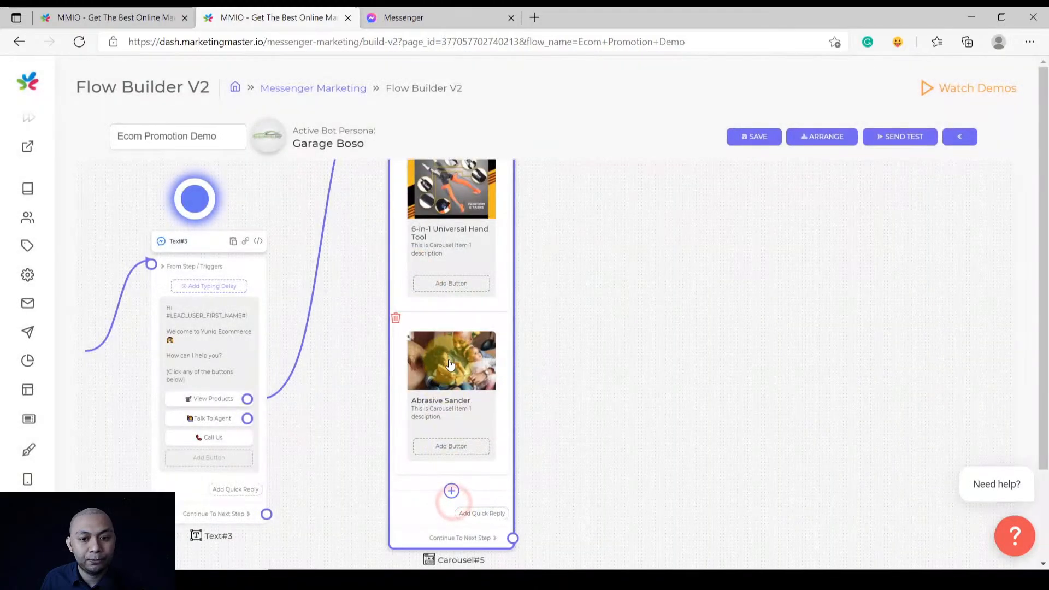
Add a third carousel card and upload the blue chair cushion photo as its image
scroll(439, 374, "up", 1)
left_click_drag(532, 433, 547, 311)
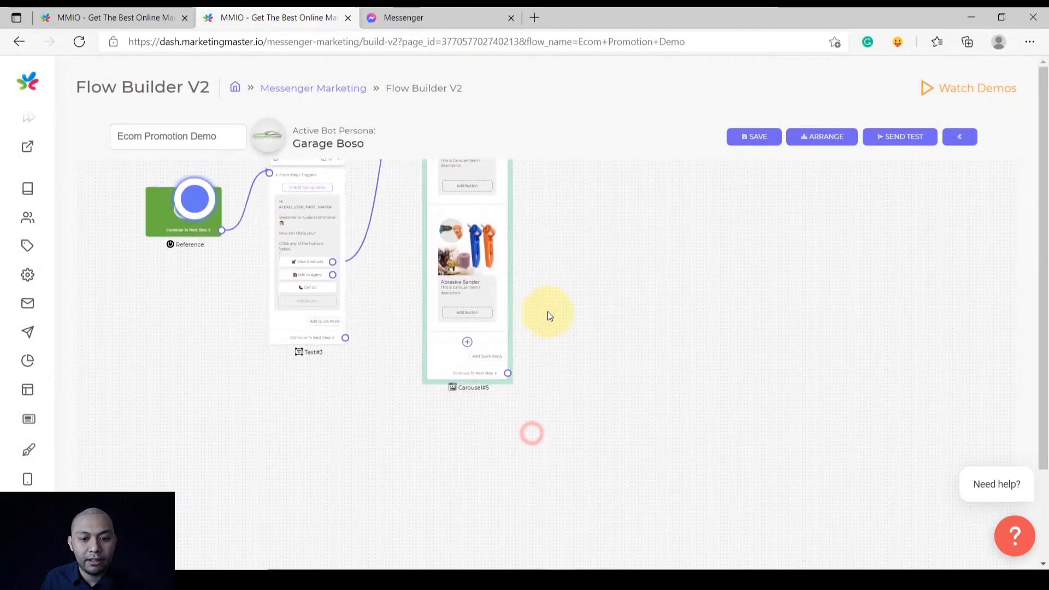
scroll(550, 360, "up", 1)
scroll(550, 360, "up", 1)
scroll(436, 344, "up", 3)
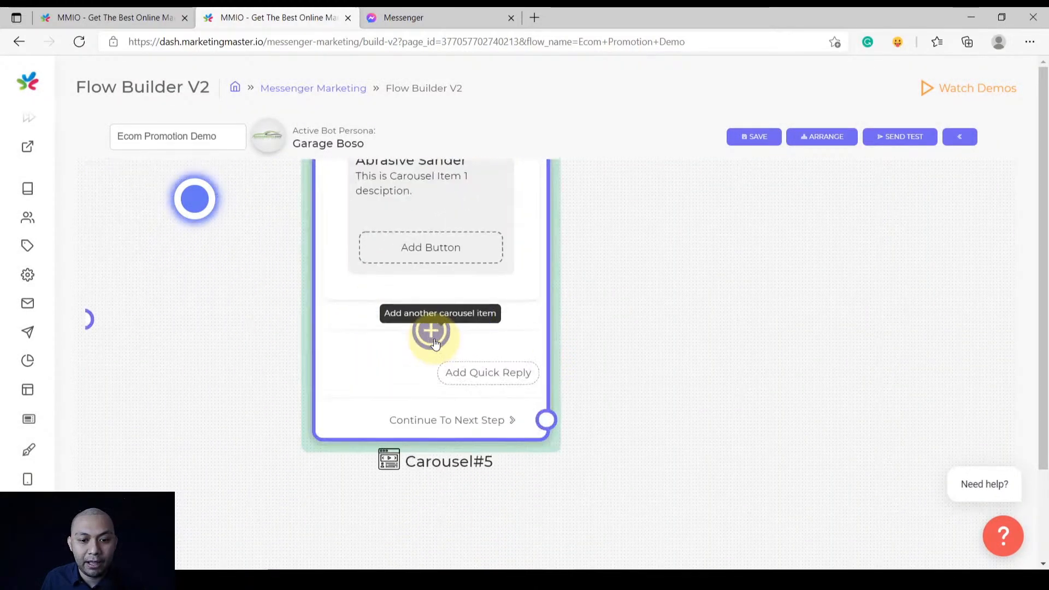
left_click(431, 331)
scroll(430, 343, "down", 2)
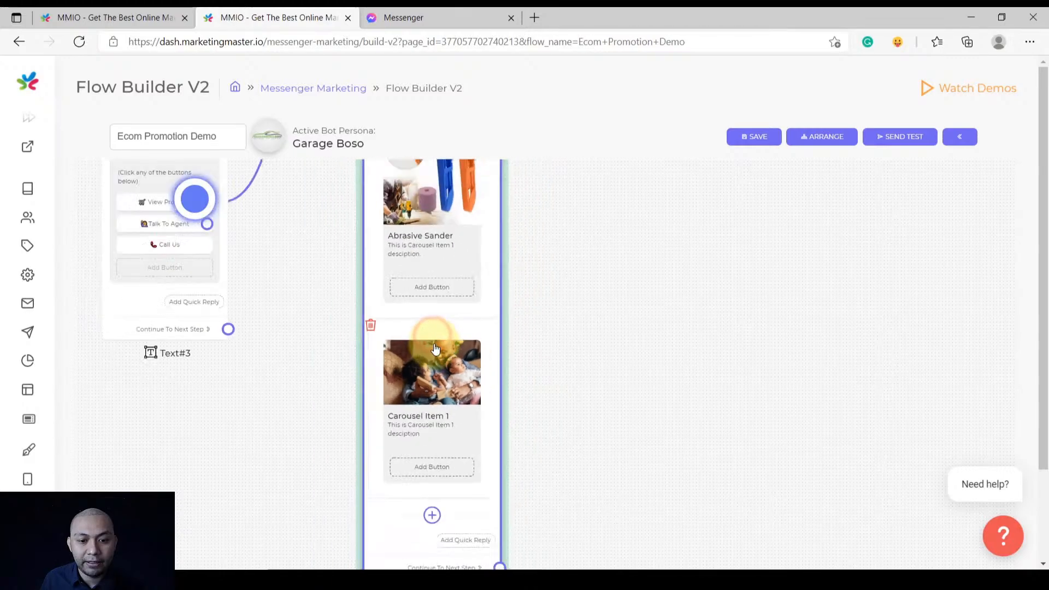
scroll(574, 346, "down", 1)
left_click(476, 320)
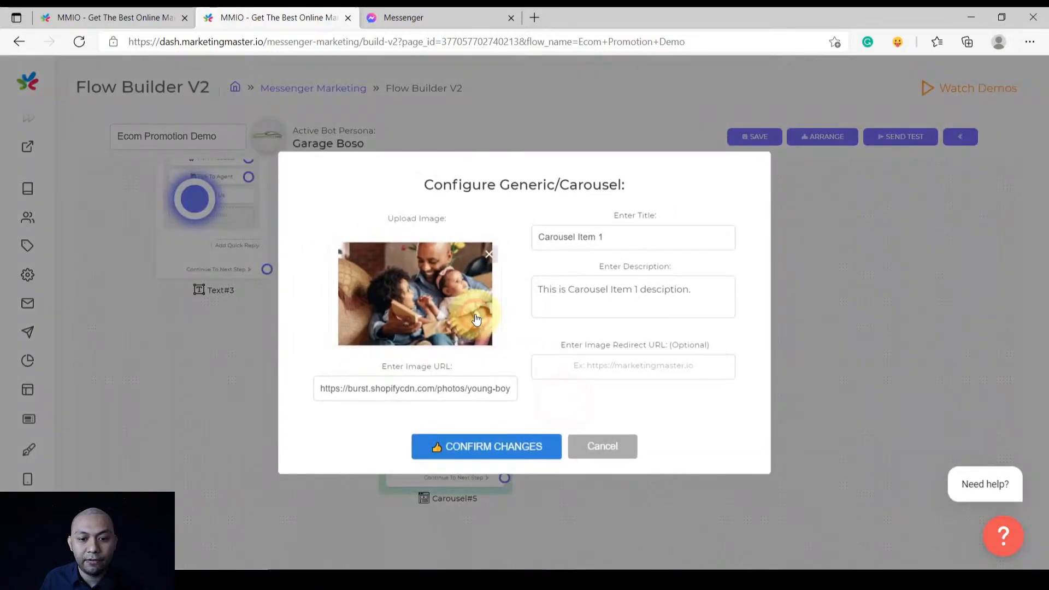
left_click(497, 255)
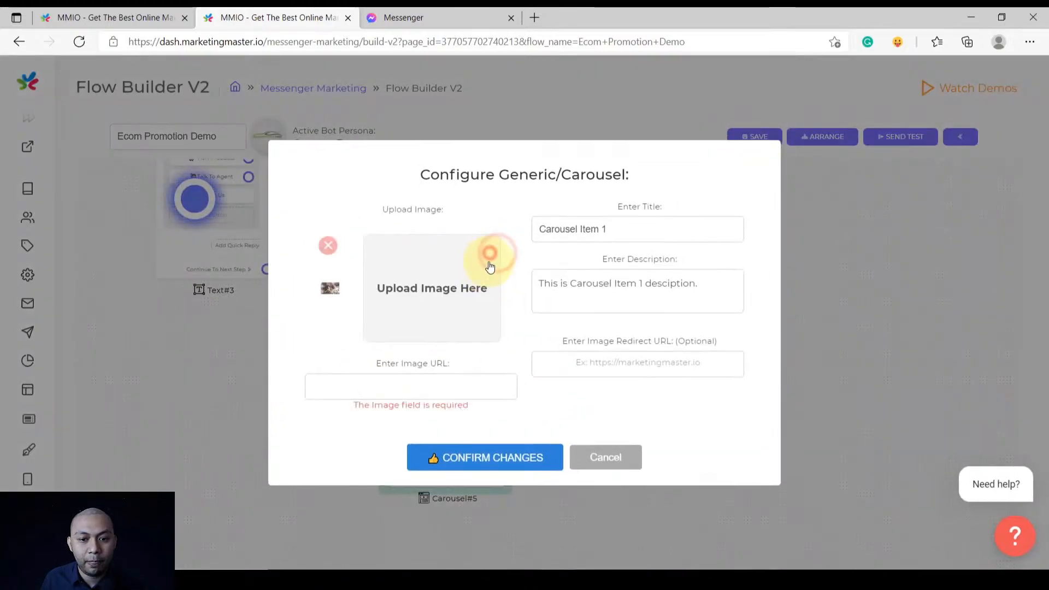
left_click(444, 315)
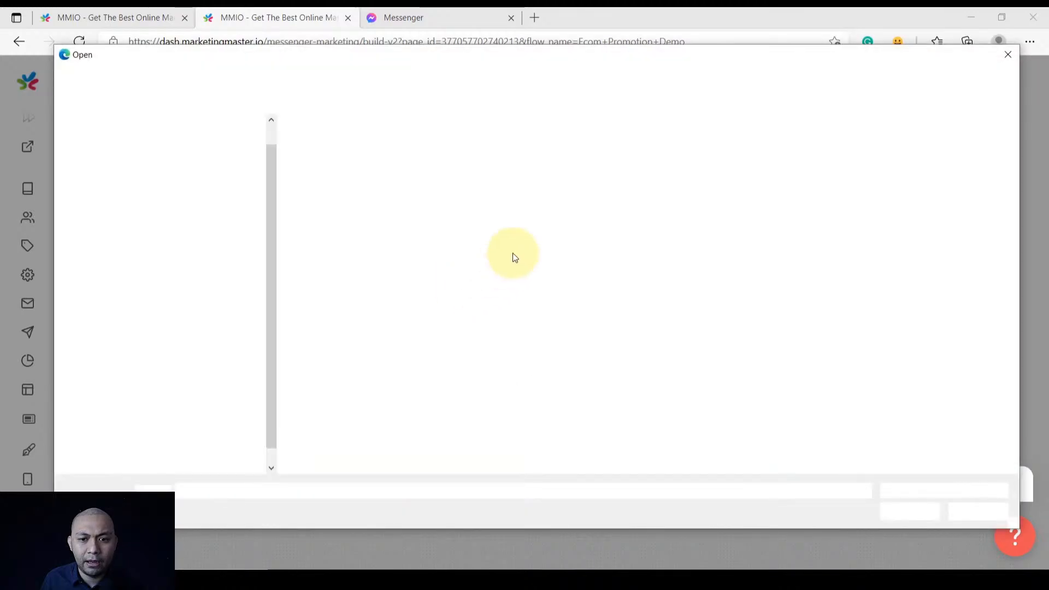
double_click(540, 145)
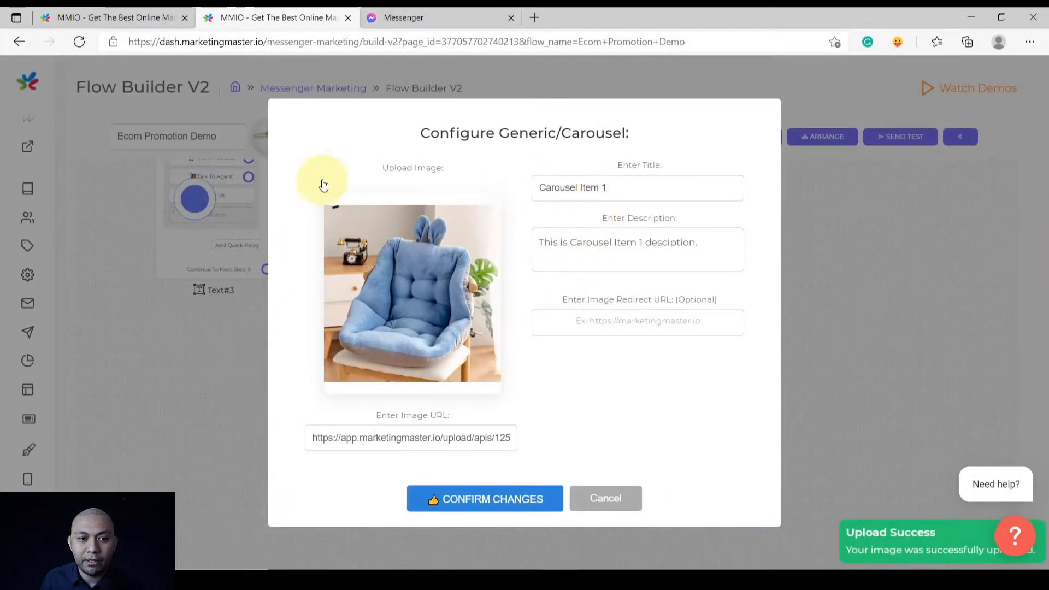
Give the third card the 'Baby Safe and Comfy Car Seat' title from the reference flow and save it
left_click(94, 11)
left_click(597, 498)
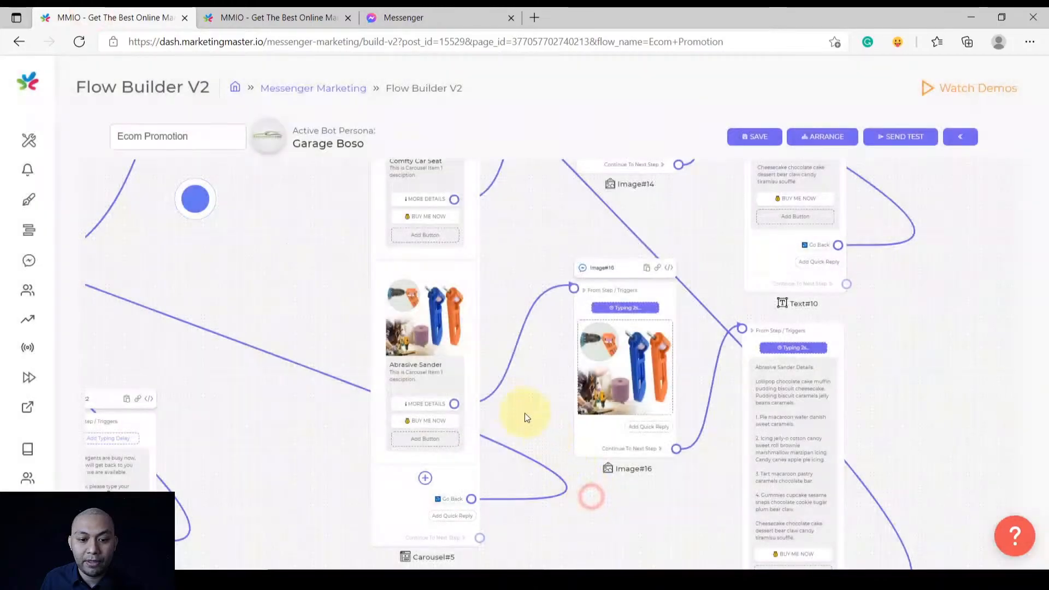
scroll(533, 327, "up", 2)
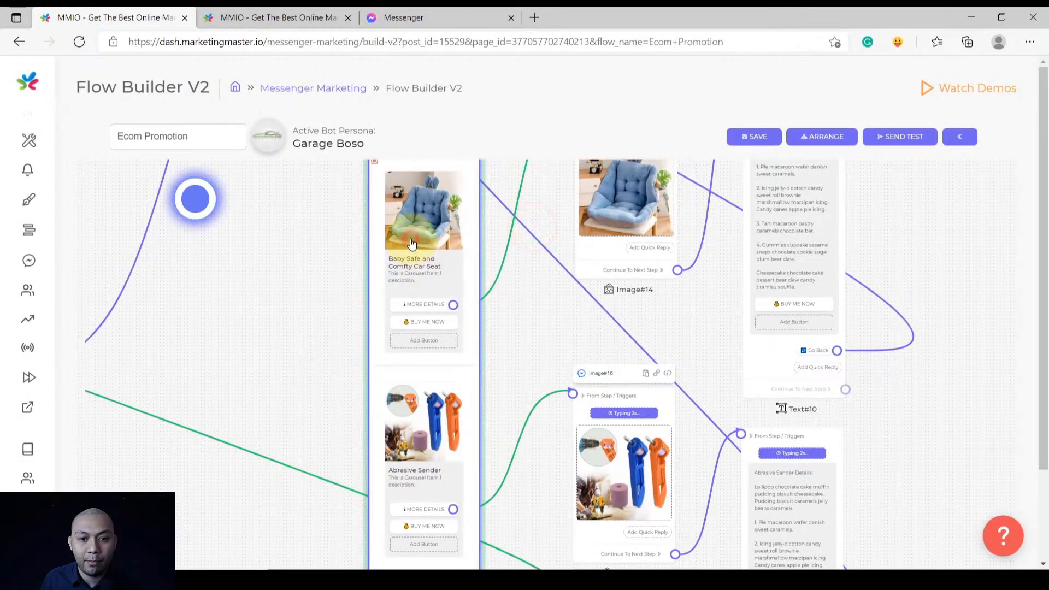
left_click(416, 247)
triple_click(609, 191)
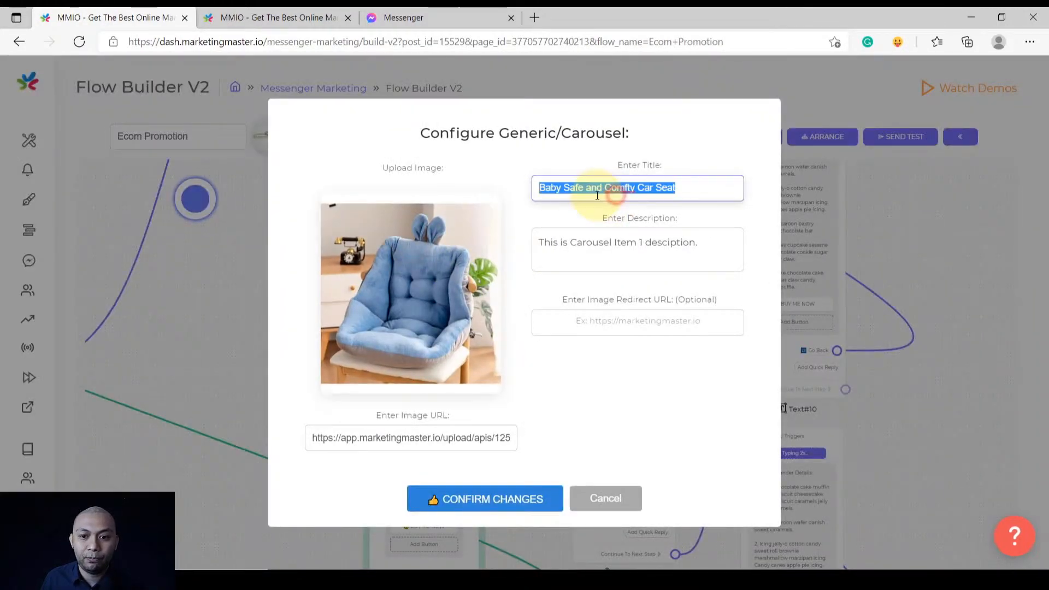
left_click(295, 12)
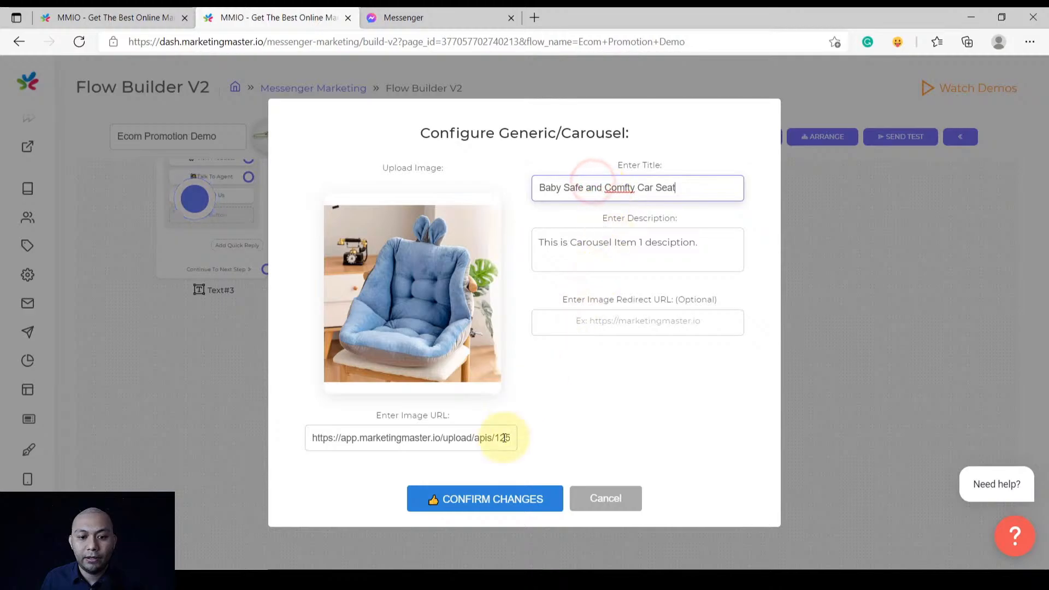
left_click(481, 499)
Pan and zoom the canvas to fit the three-card carousel into view
scroll(609, 303, "down", 3)
left_click_drag(623, 260, 549, 380)
left_click_drag(497, 255, 500, 239)
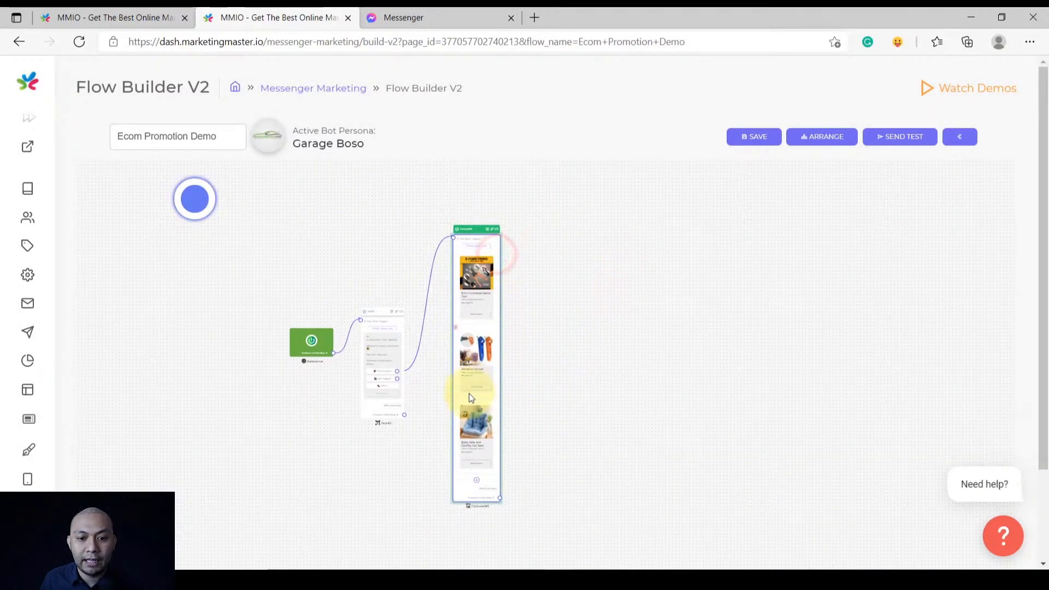
scroll(470, 398, "up", 3)
scroll(496, 414, "down", 2)
scroll(492, 321, "up", 4)
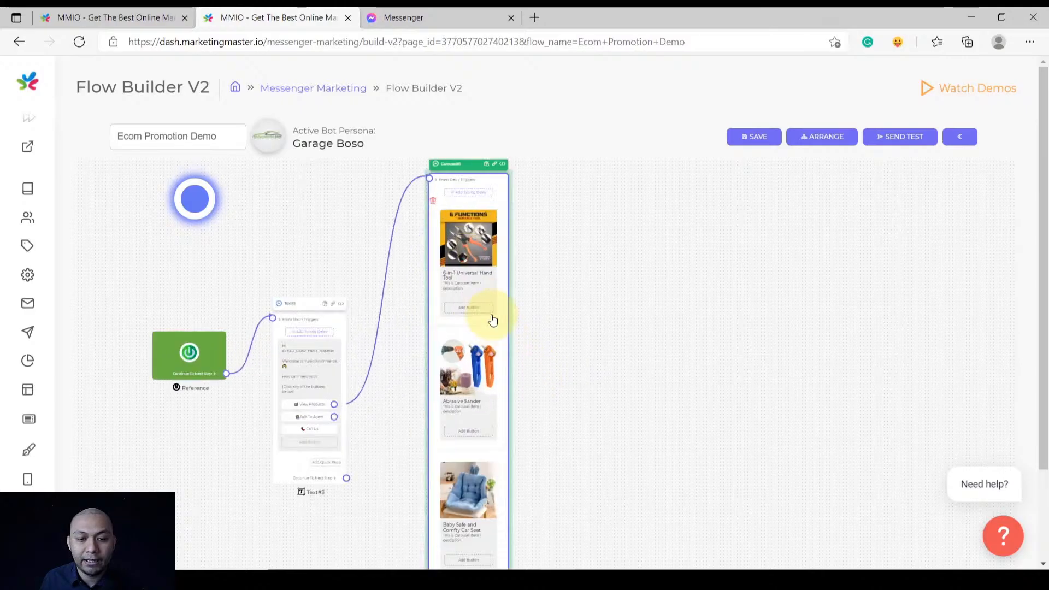
left_click_drag(625, 249, 638, 330)
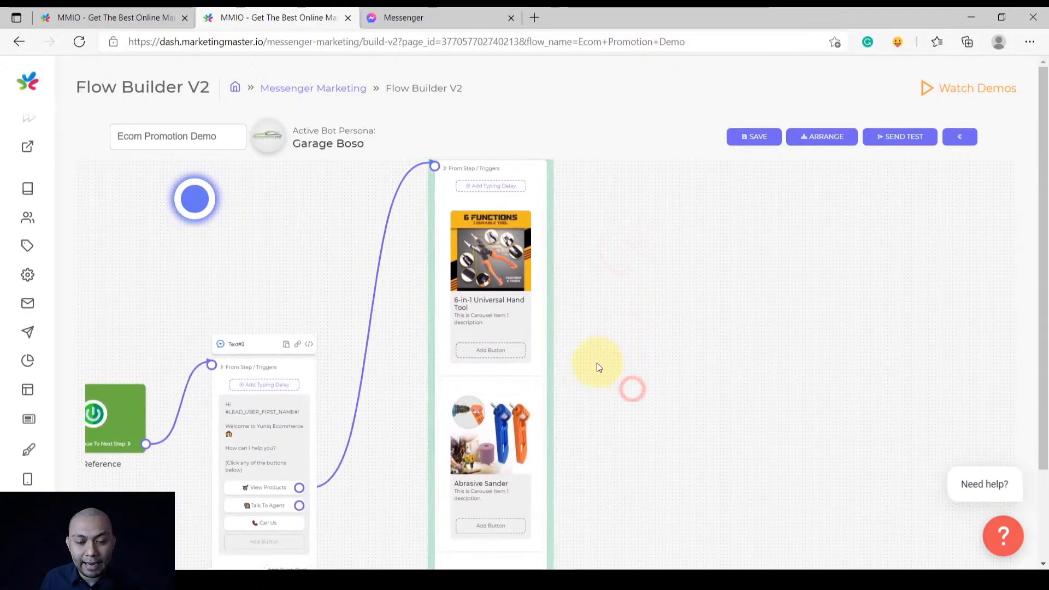
scroll(596, 363, "up", 1)
scroll(591, 363, "up", 2)
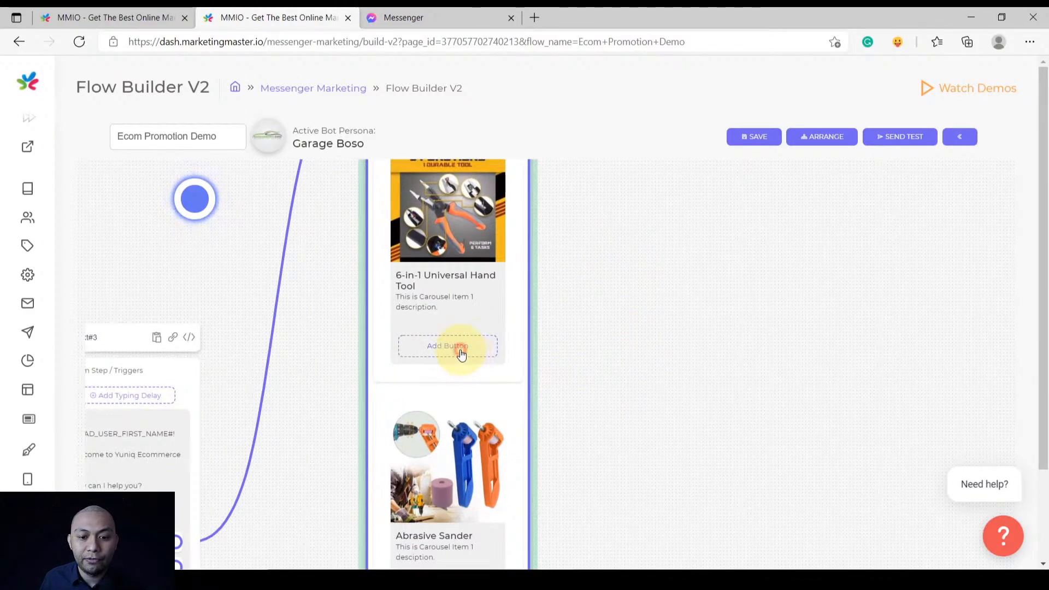
Add a 'MORE DETAILS' Next Step button to the hand tool card, using the reference flow's label
left_click(461, 353)
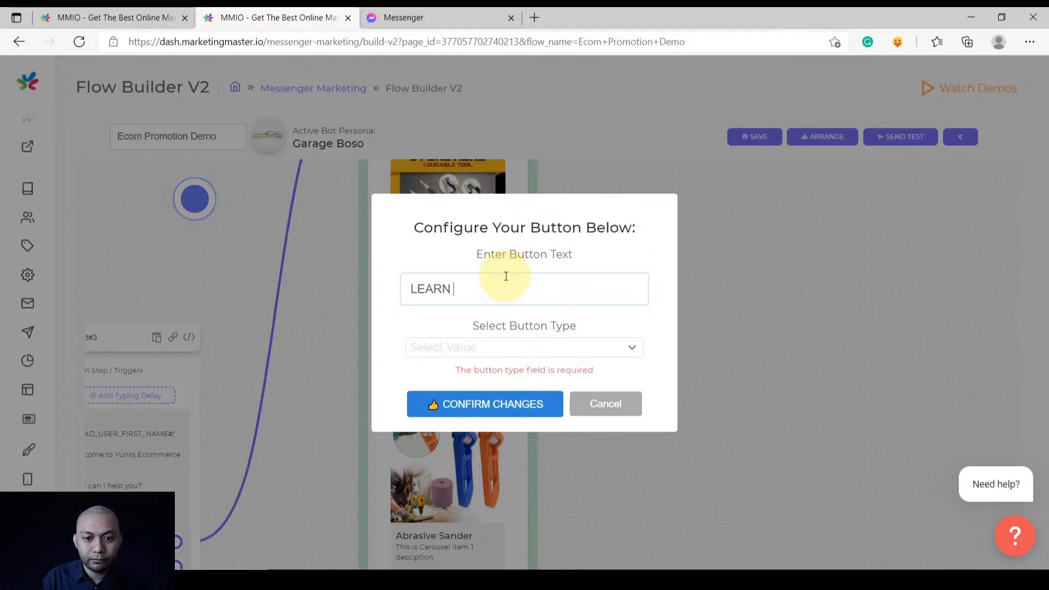
left_click(85, 10)
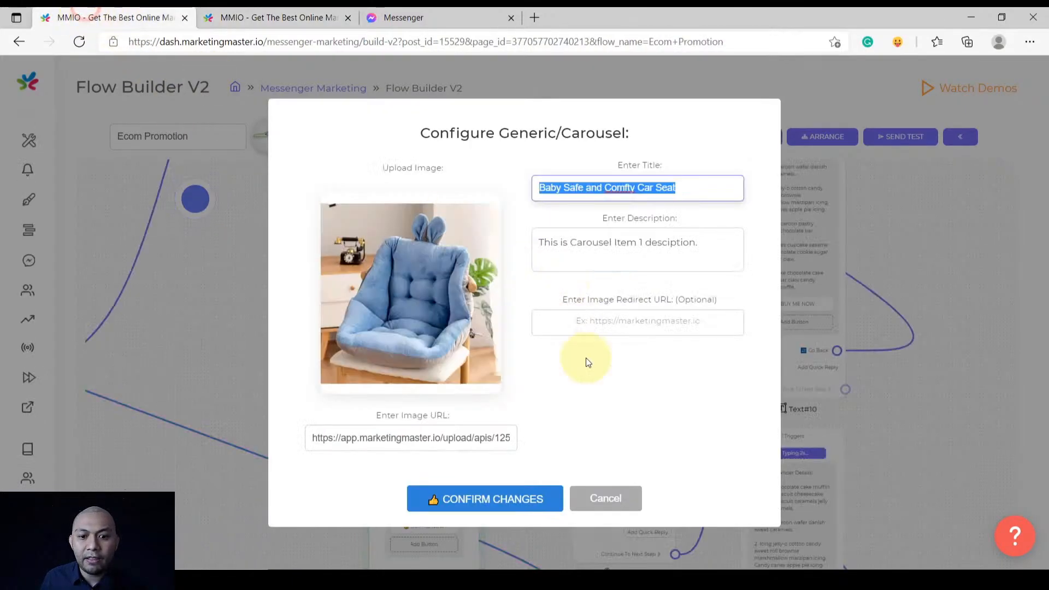
left_click(603, 499)
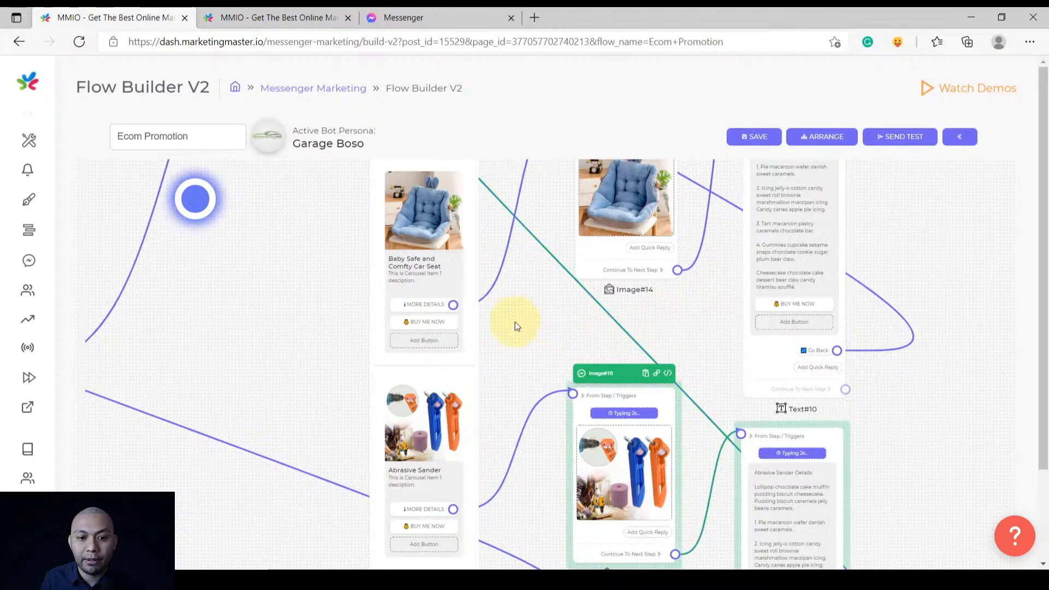
scroll(429, 312, "up", 5)
left_click(427, 305)
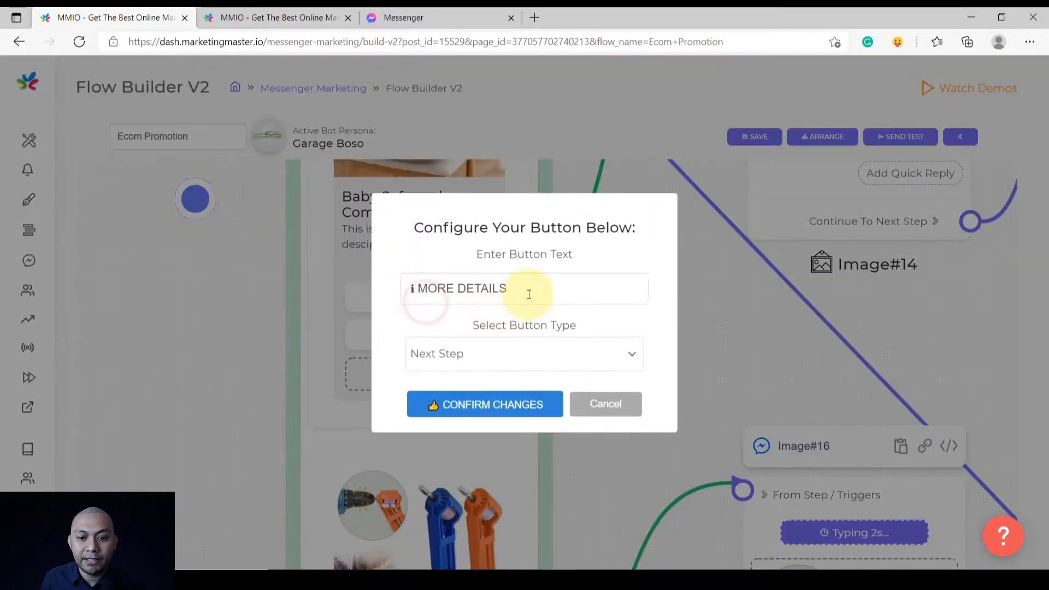
triple_click(527, 290)
key("ctrl+c")
left_click(267, 17)
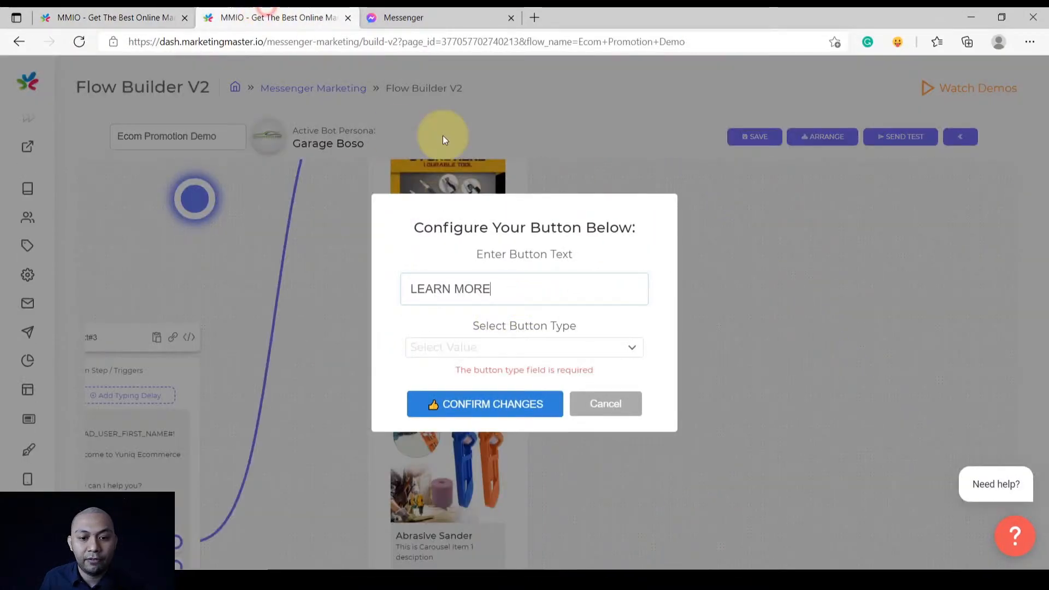
triple_click(524, 288)
key("ctrl+v")
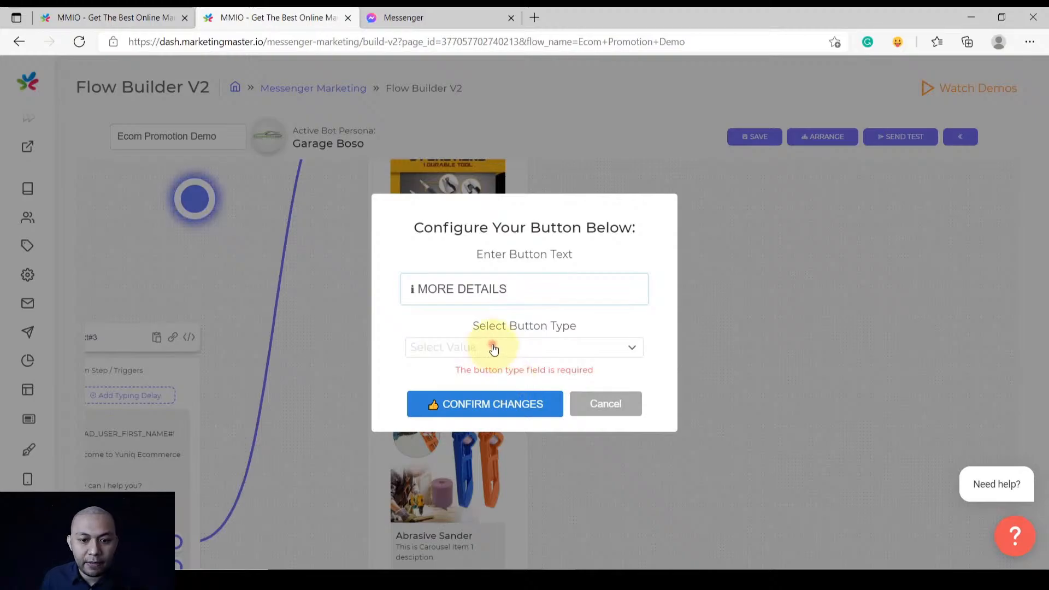
left_click(493, 348)
left_click(476, 396)
left_click(475, 403)
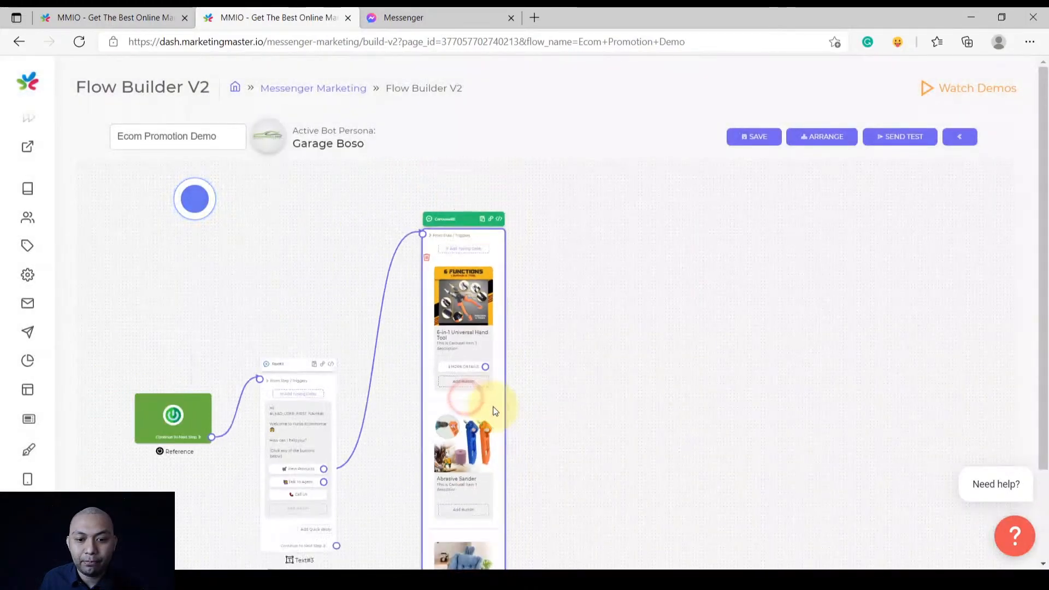
Add a 'MORE DETAILS' Next Step button to the Abrasive Sander card
left_click_drag(567, 477, 586, 407)
scroll(595, 366, "up", 2)
scroll(592, 389, "down", 2)
left_click_drag(588, 459, 594, 384)
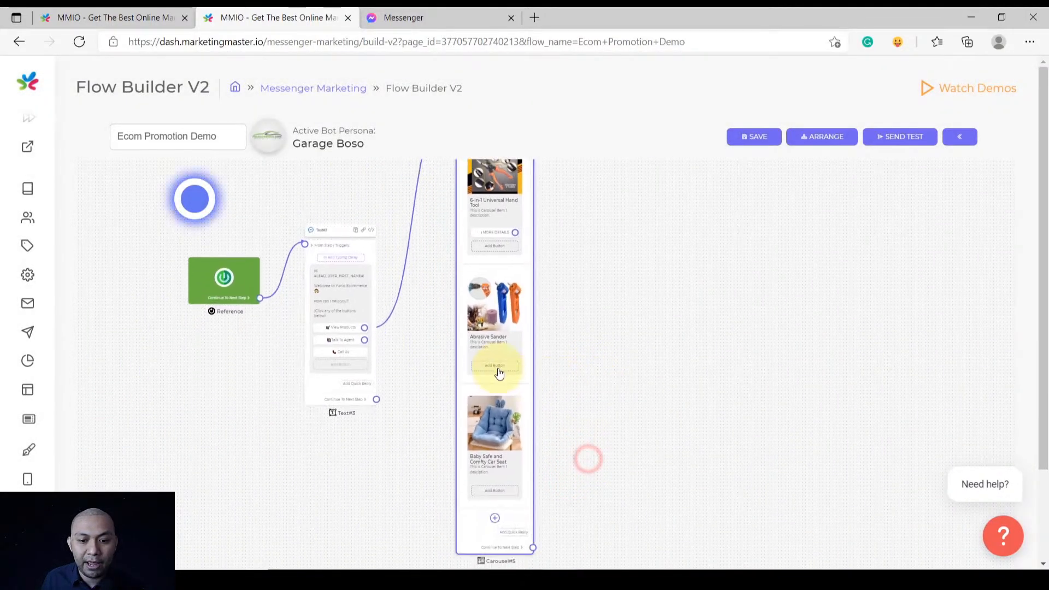
scroll(498, 373, "up", 3)
left_click(498, 369)
left_click(465, 286)
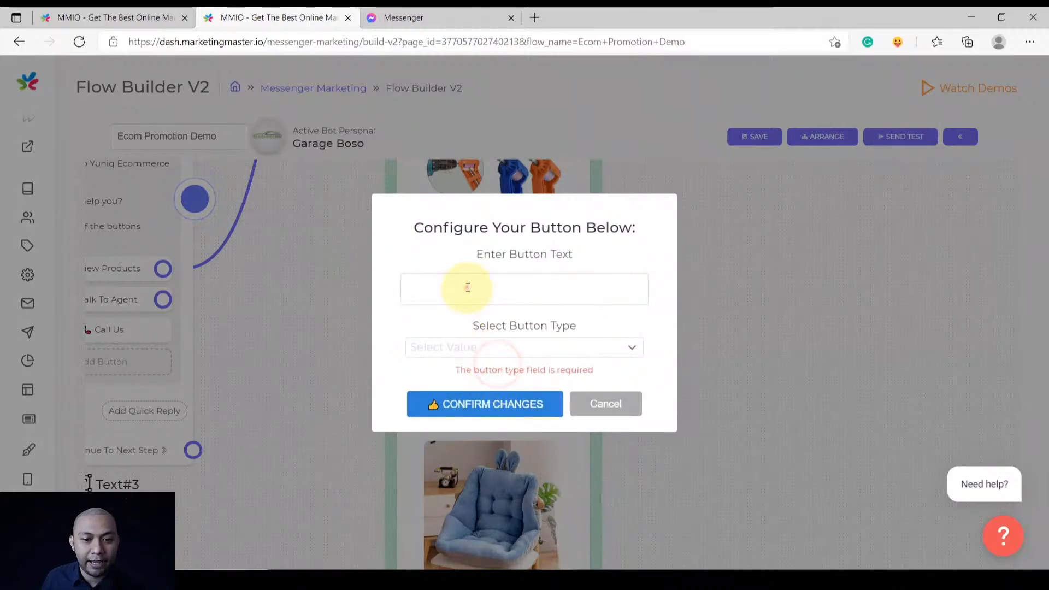
key("ctrl+v")
left_click(463, 345)
left_click(442, 399)
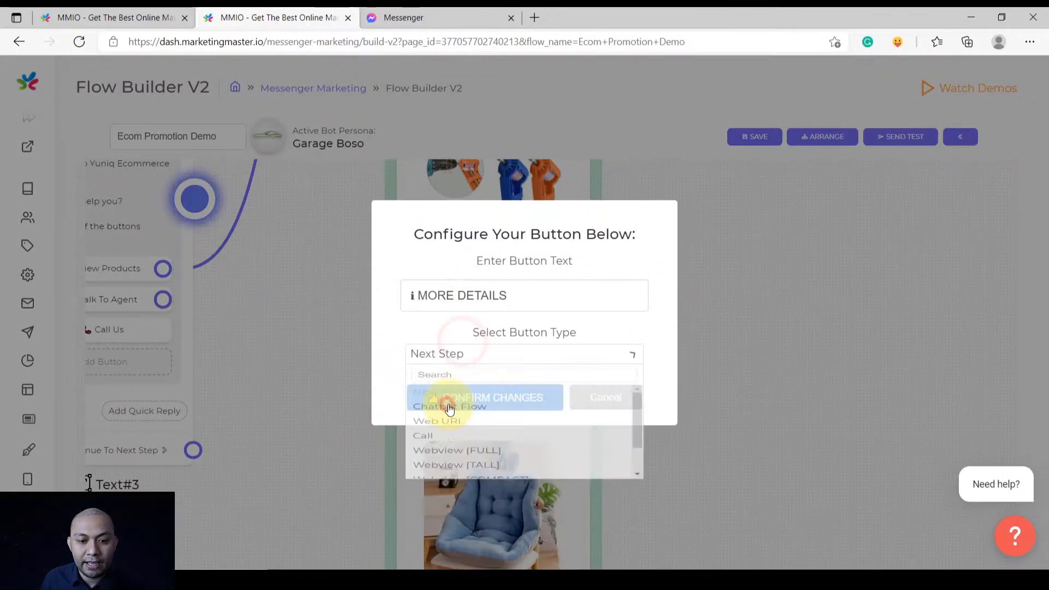
left_click(462, 404)
Add a 'MORE DETAILS' Next Step button to the car seat card, then view the whole carousel
scroll(519, 420, "down", 1)
scroll(637, 458, "up", 3)
left_click_drag(645, 494, 671, 381)
left_click(439, 389)
left_click(480, 292)
key("ctrl+v")
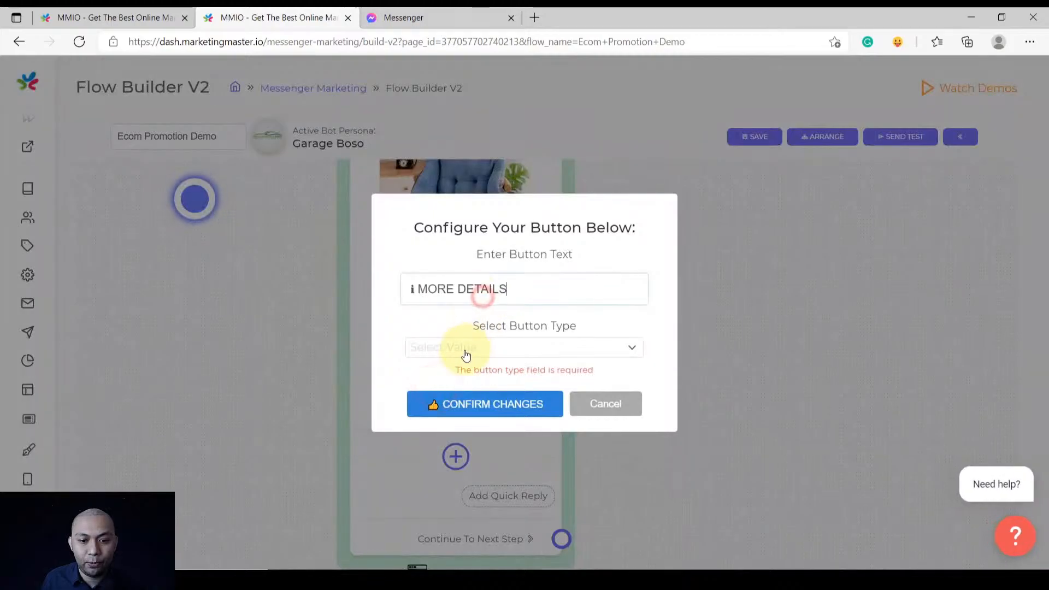
left_click(463, 348)
left_click(443, 398)
left_click(445, 397)
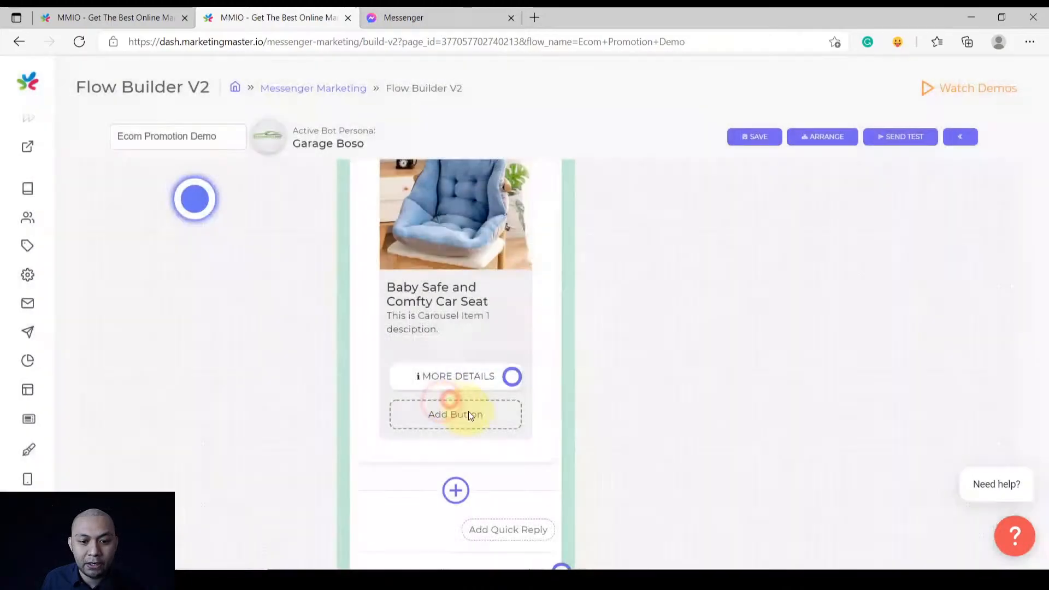
scroll(468, 411, "down", 3)
left_click_drag(594, 330, 547, 404)
left_click_drag(534, 319, 550, 375)
scroll(551, 373, "down", 1)
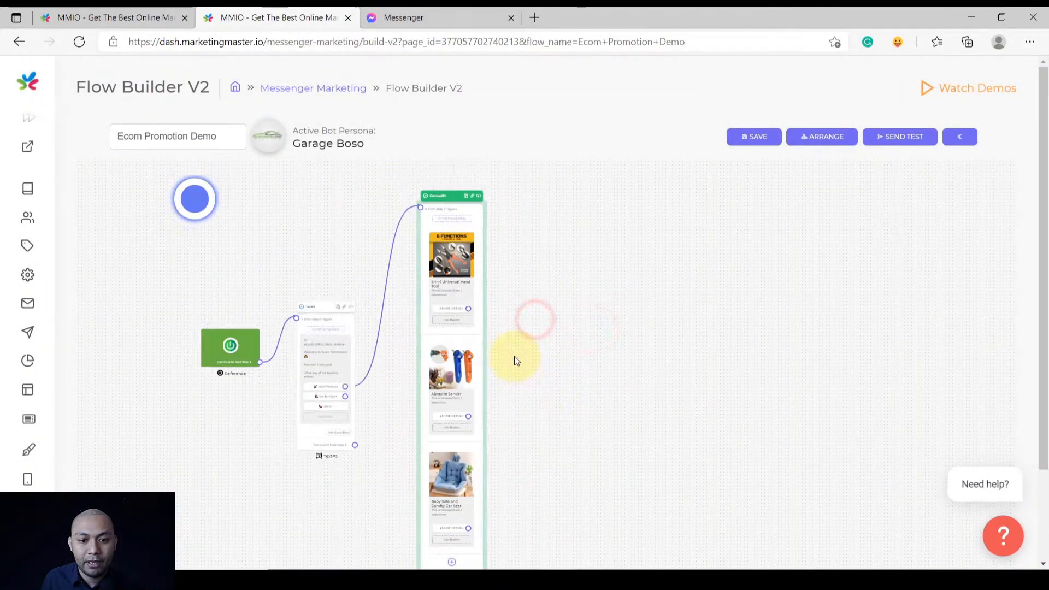
scroll(513, 358, "up", 2)
left_click_drag(547, 306, 575, 299)
scroll(532, 312, "up", 2)
scroll(532, 313, "up", 2)
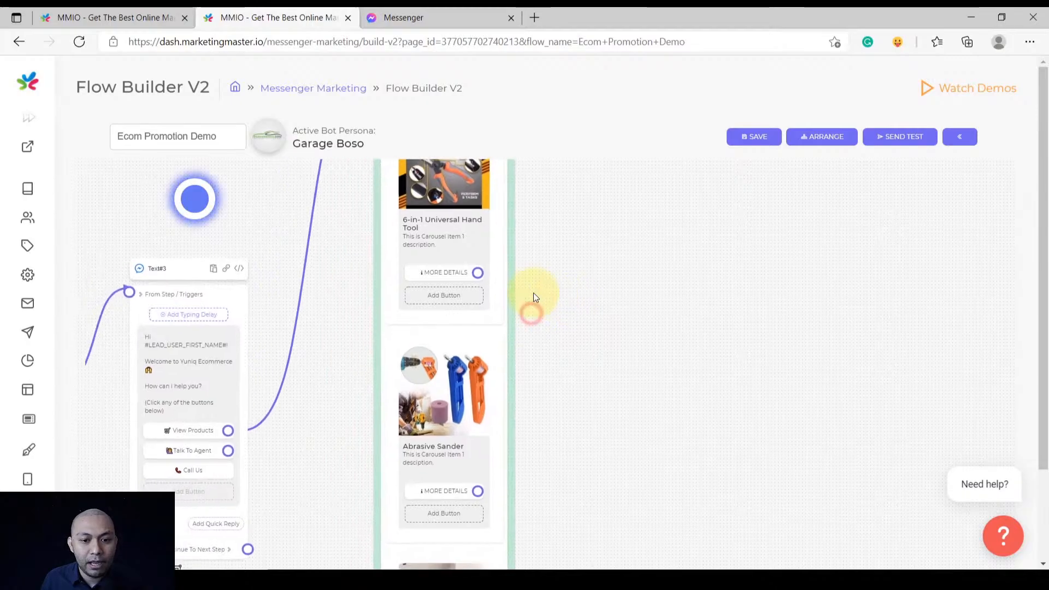
Add a button to the hand tool card labelled '💰 BUY ME NOW', copied from the reference flow
left_click(447, 304)
left_click(105, 16)
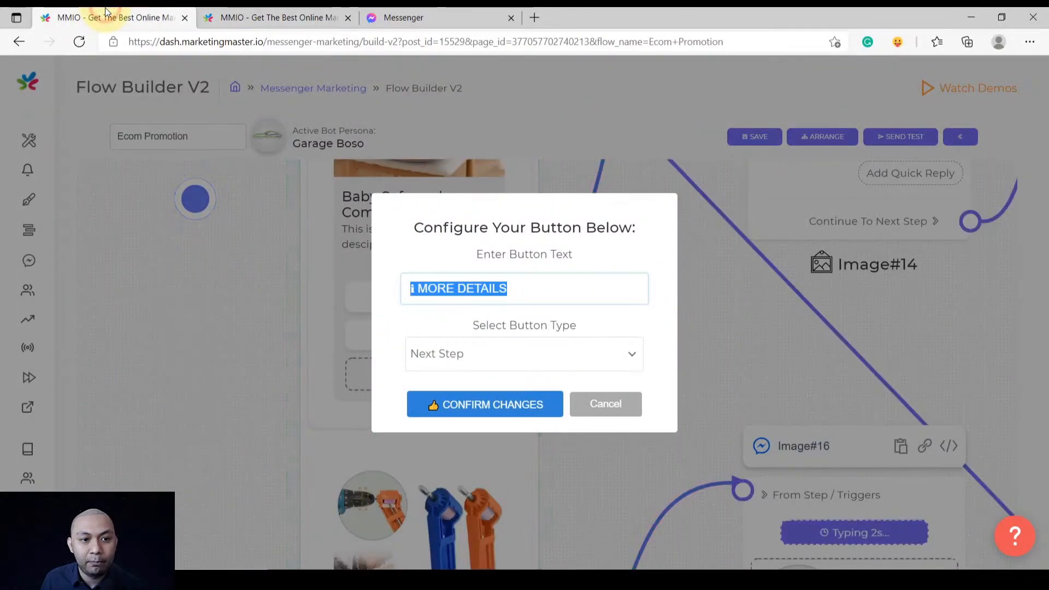
left_click(605, 404)
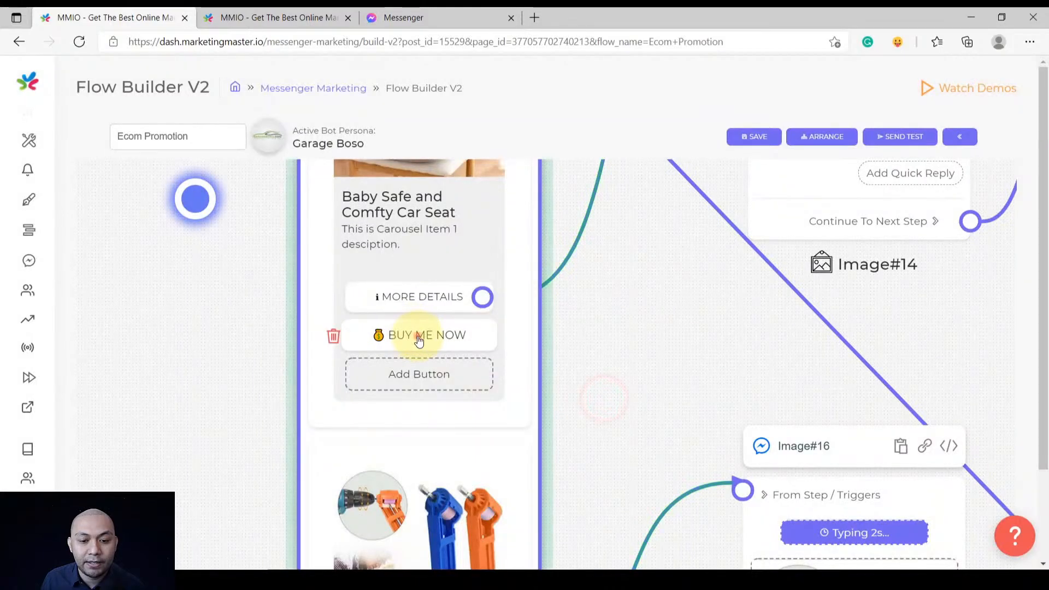
left_click(417, 335)
triple_click(528, 264)
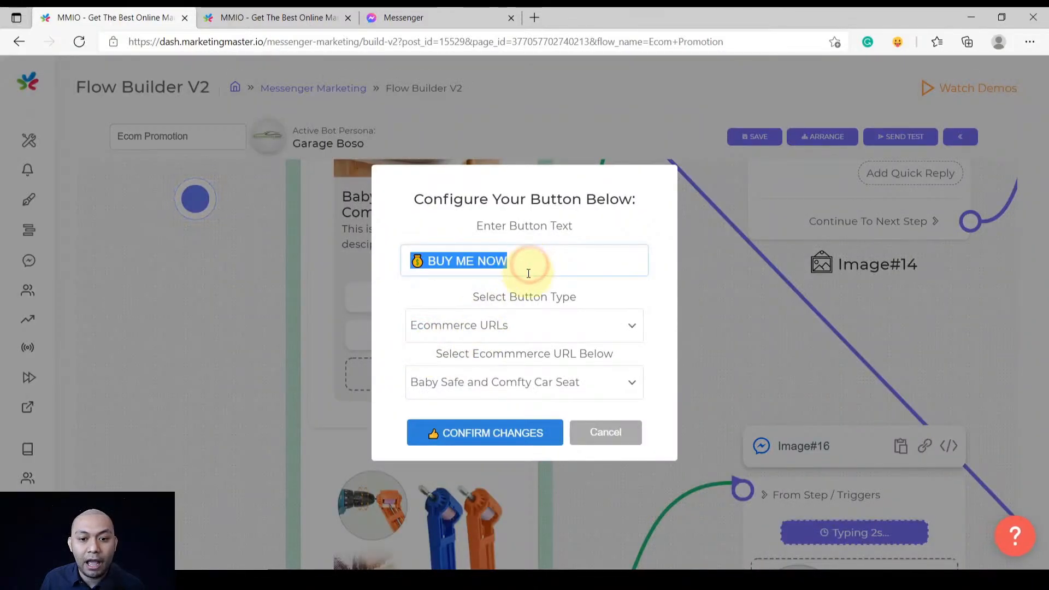
key("ctrl+c")
key("ctrl+Tab")
left_click(473, 288)
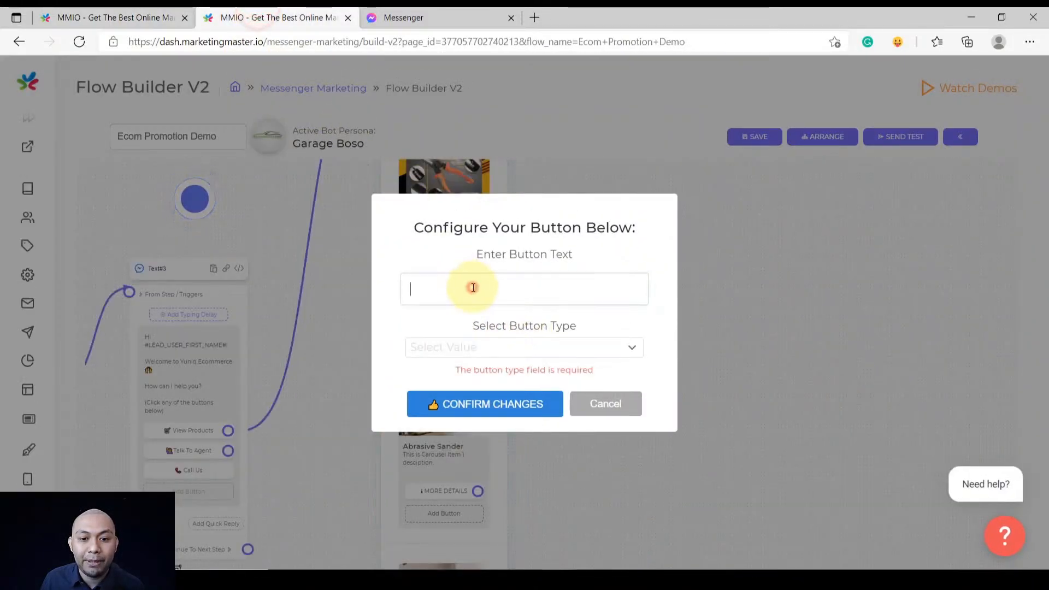
key("ctrl+v")
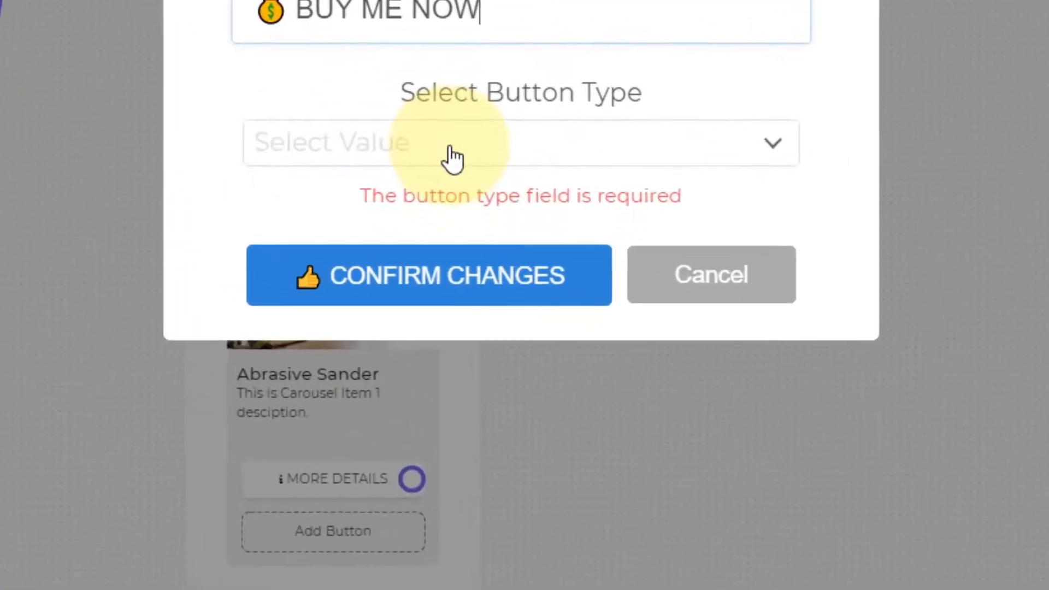
Make the hand tool's BUY ME NOW button an Ecommerce URL to 6-in-1 Universal Hand Tool
left_click(495, 353)
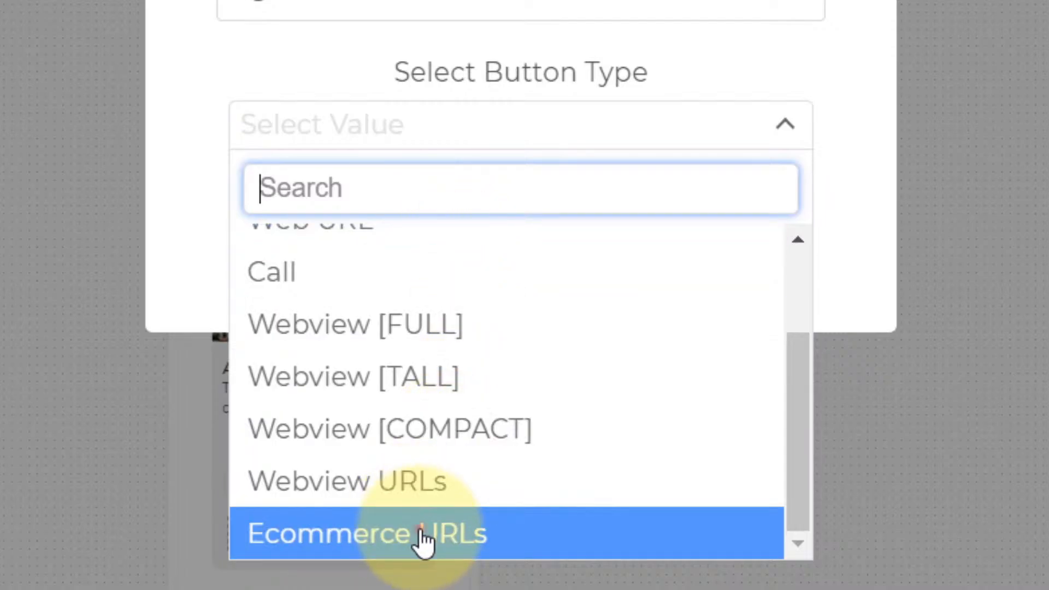
left_click(423, 539)
left_click(433, 180)
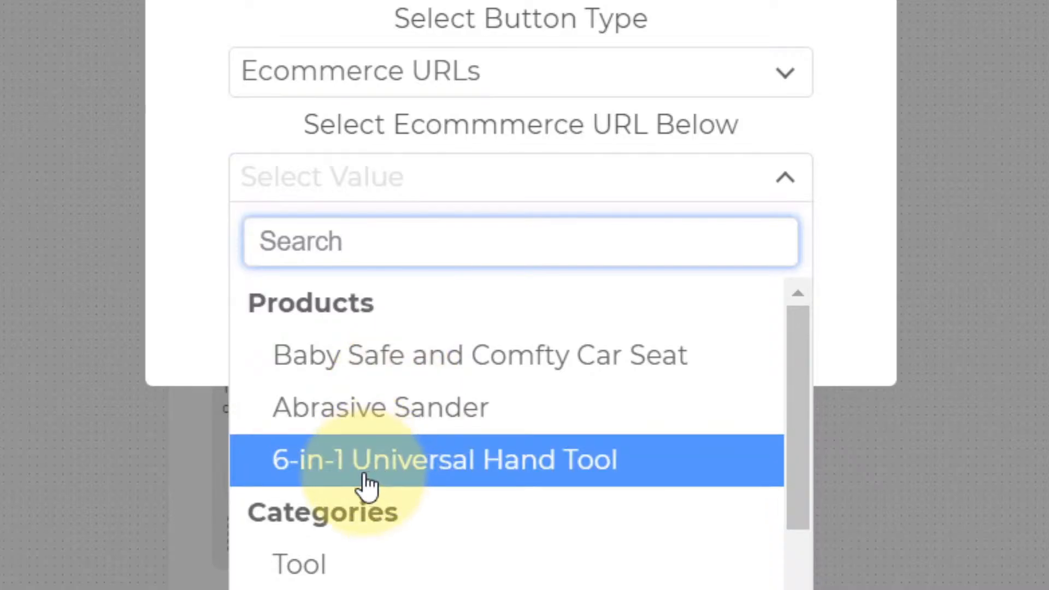
left_click(367, 483)
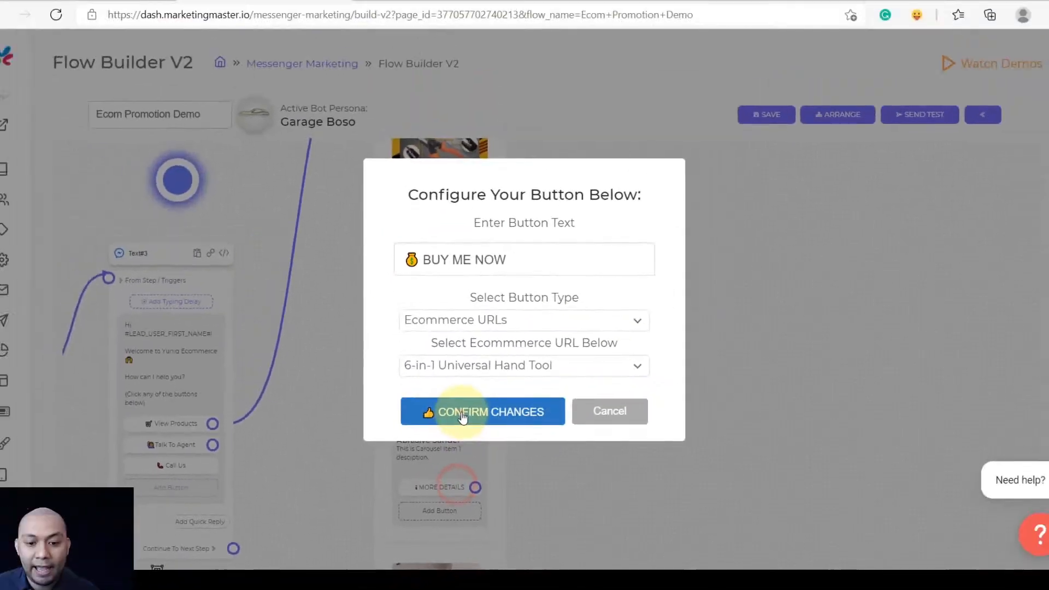
left_click(457, 414)
scroll(508, 359, "down", 2)
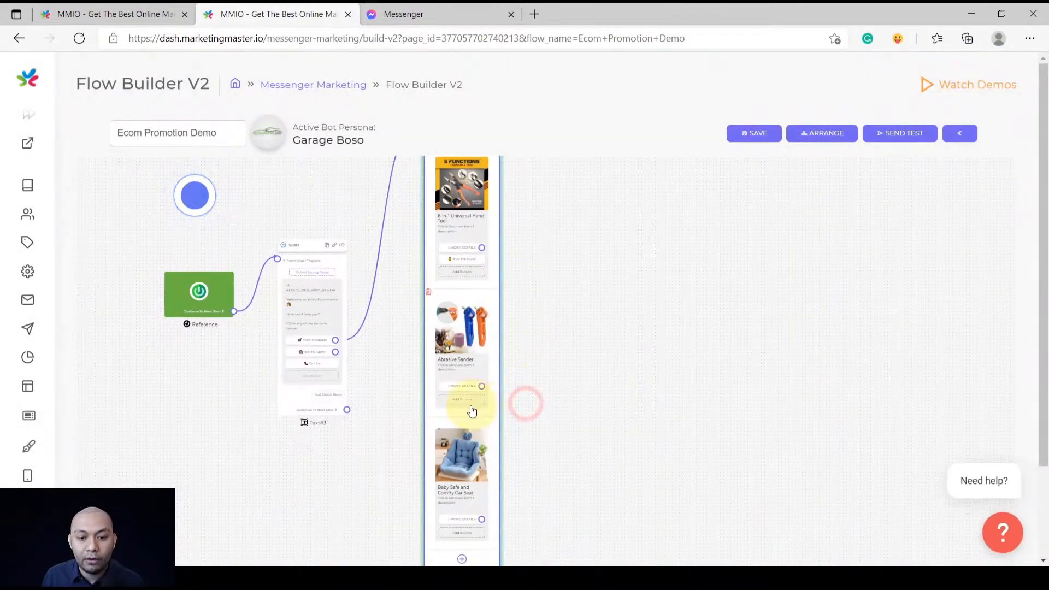
scroll(469, 405, "up", 3)
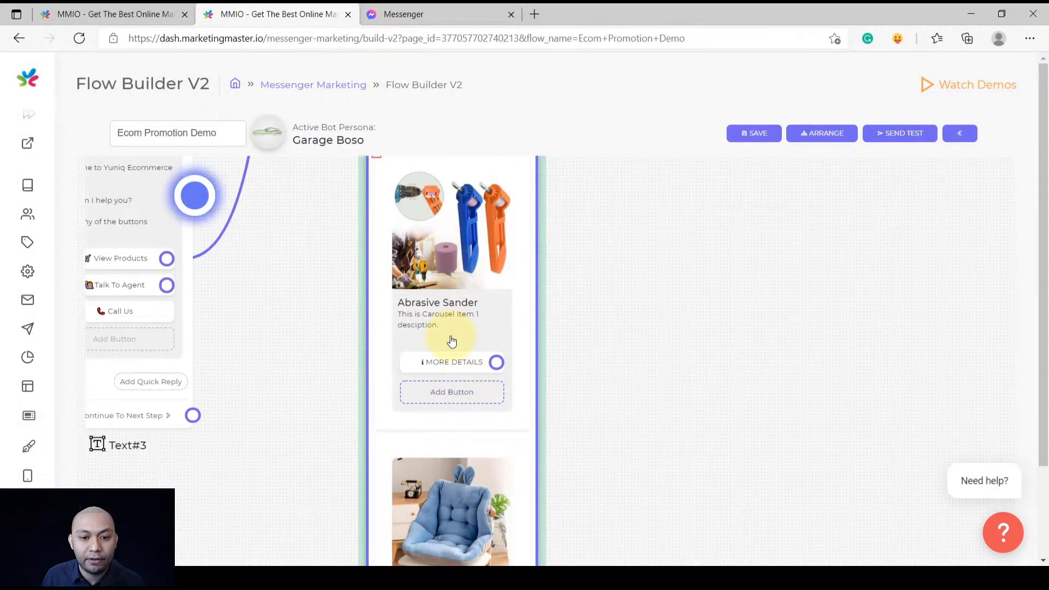
Add a BUY ME NOW Ecommerce URLs button to the Abrasive Sander card, linked to Abrasive Sander
left_click(453, 393)
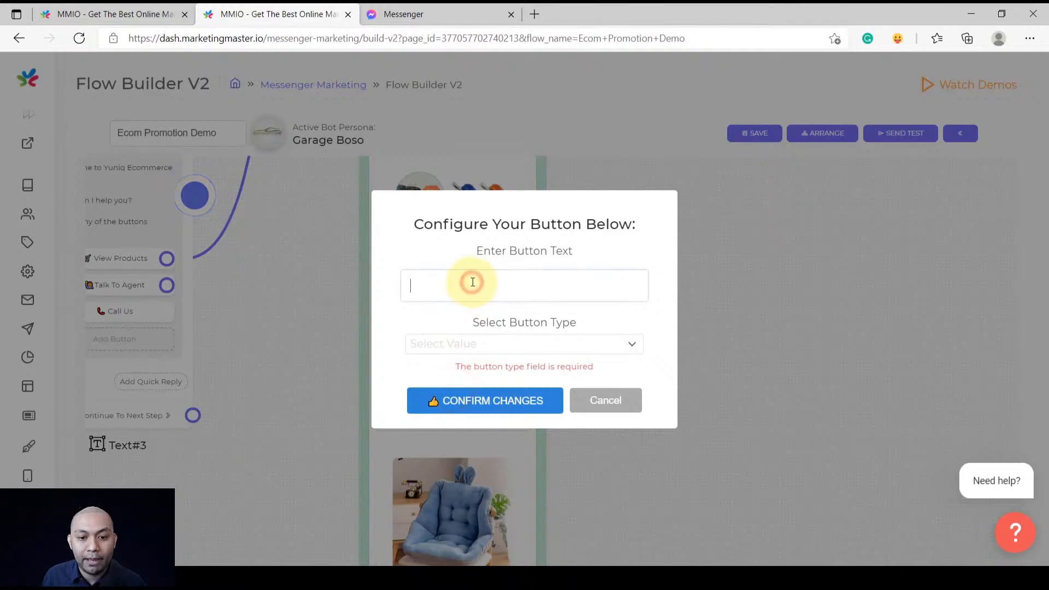
left_click(458, 345)
scroll(437, 465, "down", 2)
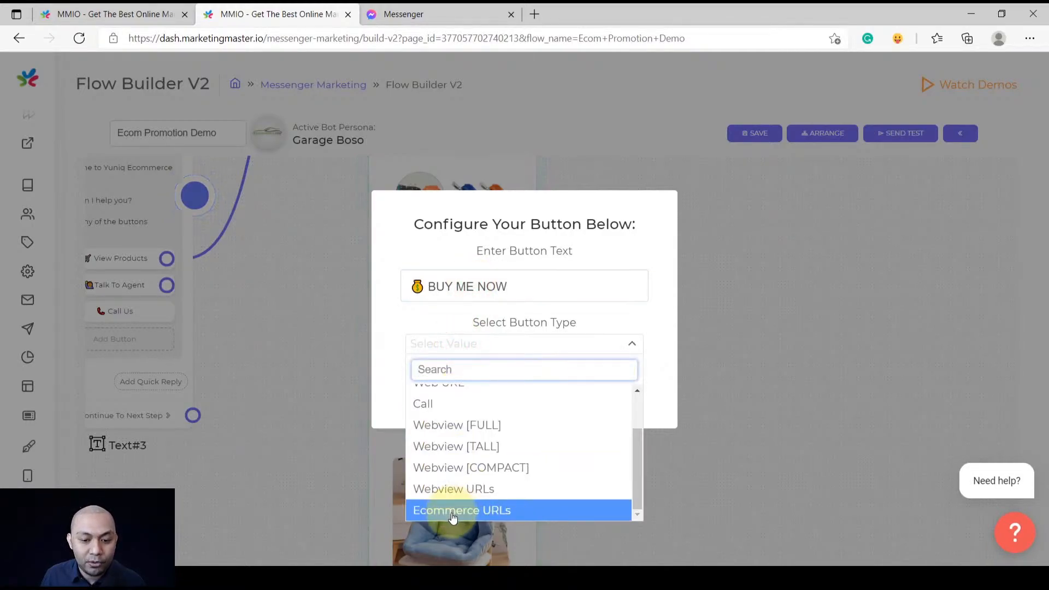
left_click(453, 511)
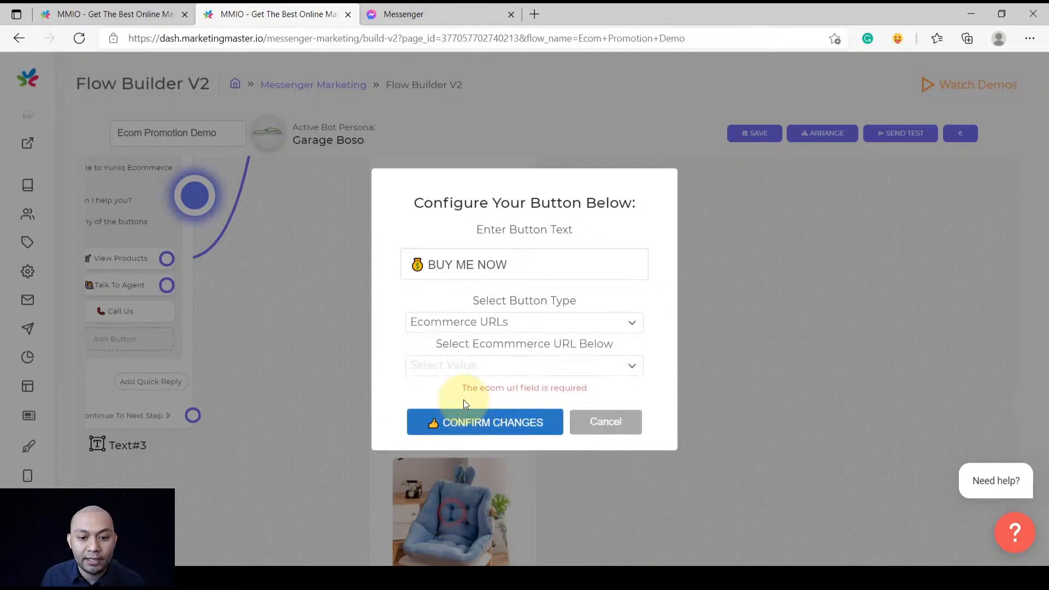
left_click(462, 366)
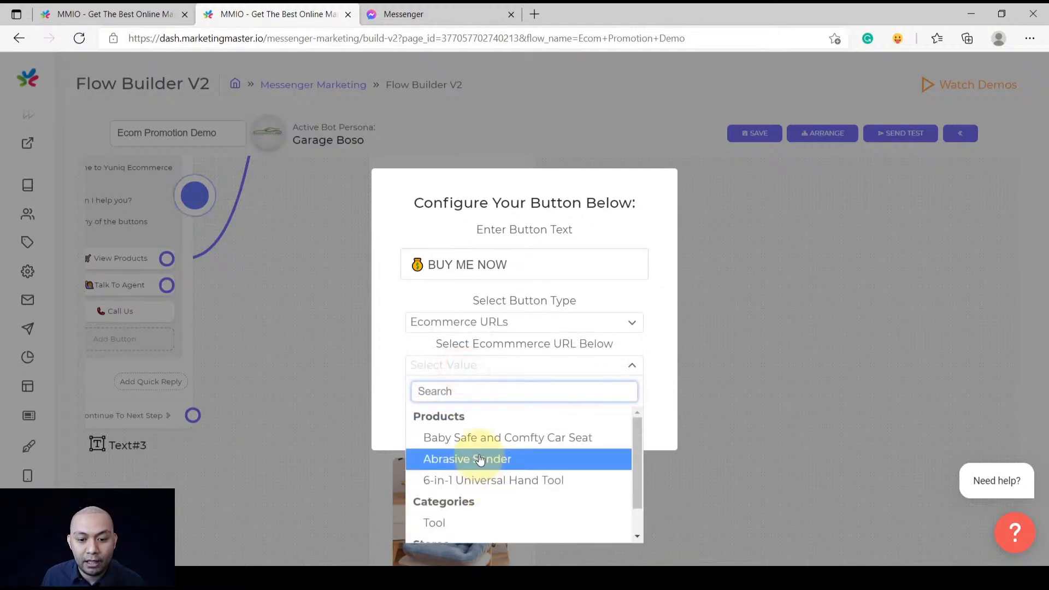
left_click(480, 459)
left_click(481, 415)
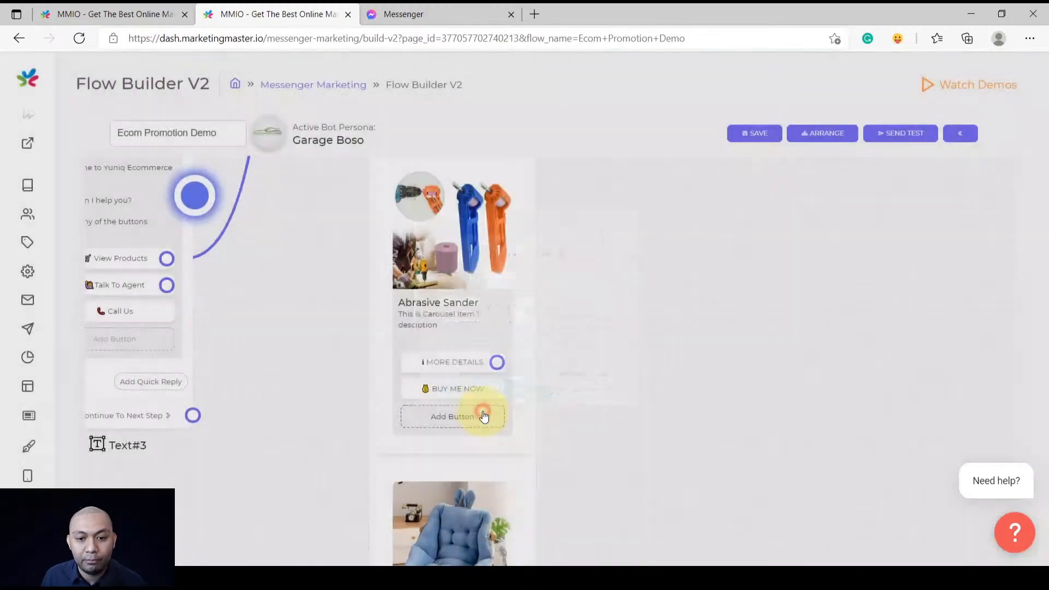
scroll(588, 263, "down", 5)
scroll(513, 343, "up", 8)
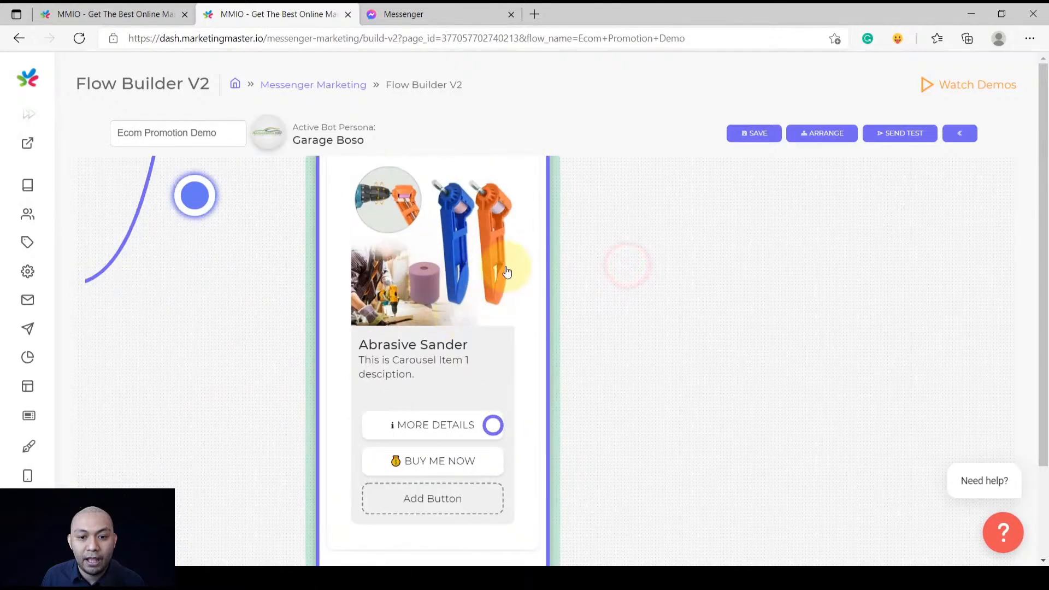
scroll(466, 284, "down", 6)
Add a '💰 BUY ME NOW' button to the car seat card, linked to Baby Safe and Comfty Car Seat
left_click_drag(588, 394, 584, 218)
left_click_drag(555, 379, 574, 344)
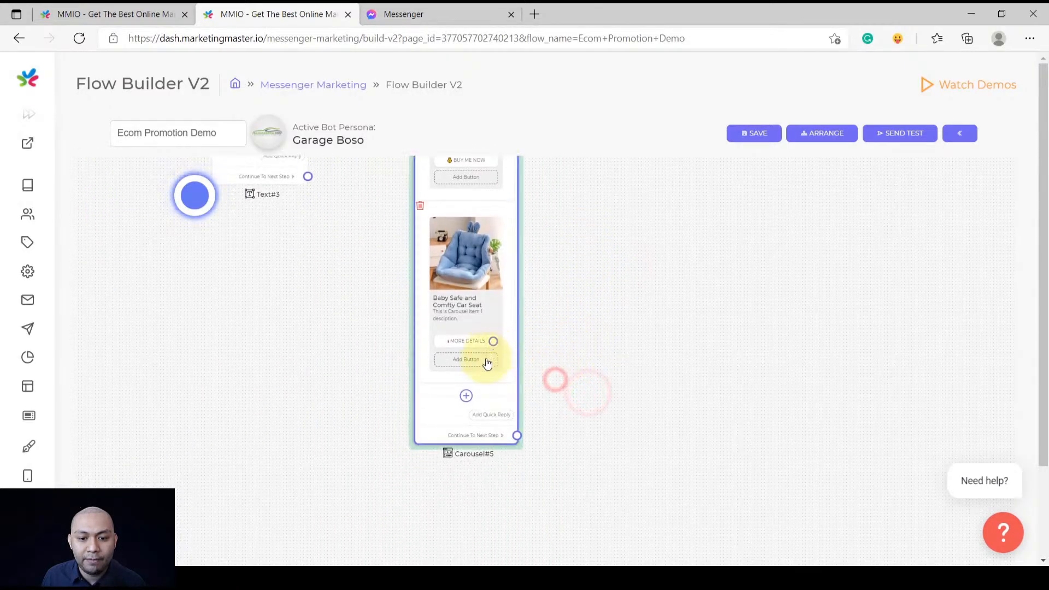
scroll(487, 362, "up", 8)
left_click(457, 377)
left_click(479, 279)
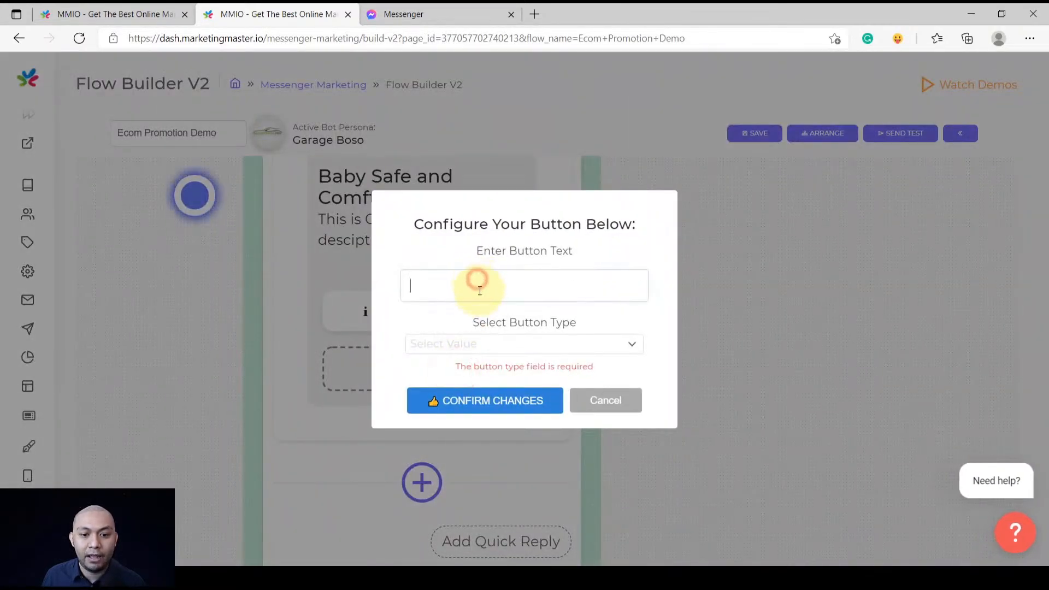
key("ctrl+v")
left_click(467, 342)
scroll(475, 514, "down", 1)
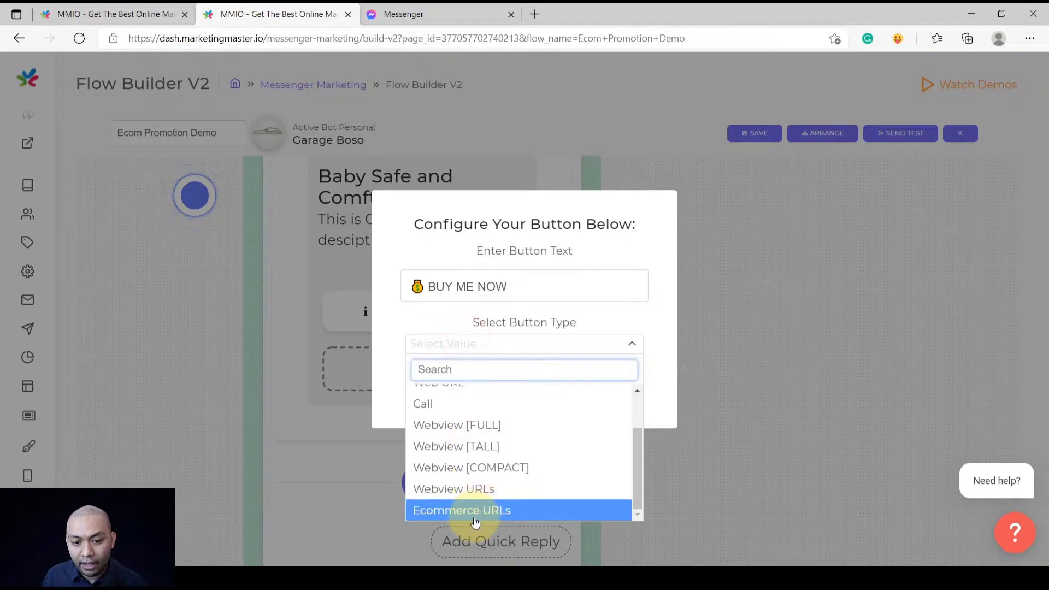
left_click(471, 514)
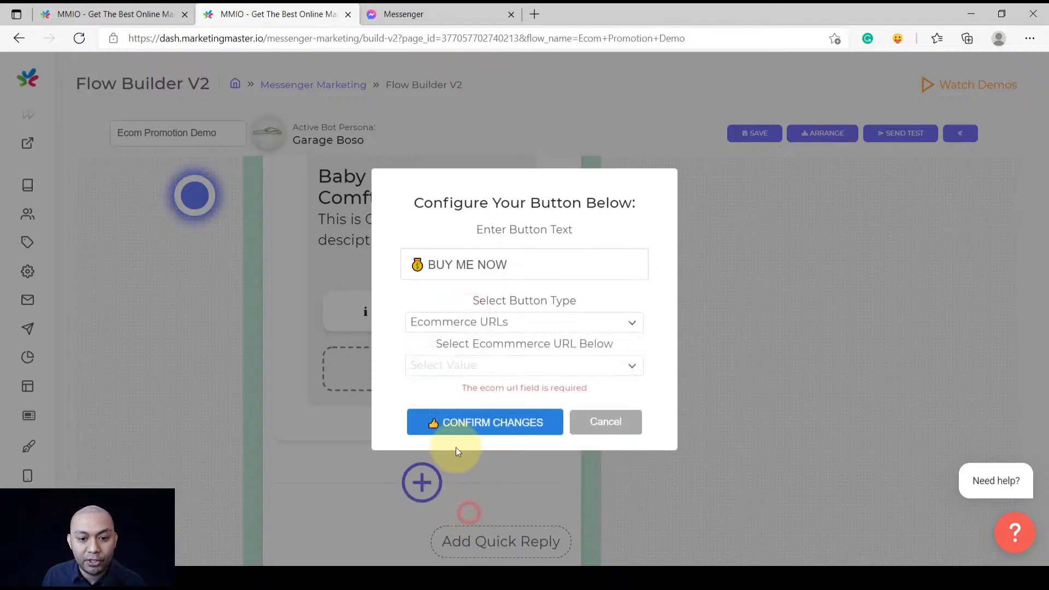
left_click(450, 373)
scroll(469, 494, "down", 1)
scroll(470, 433, "up", 1)
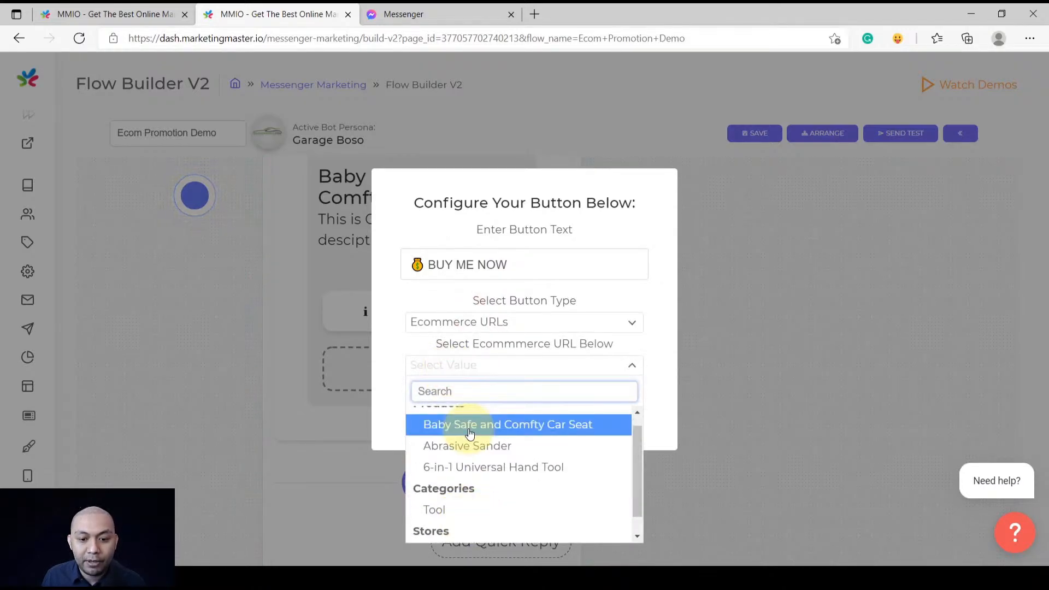
left_click(469, 433)
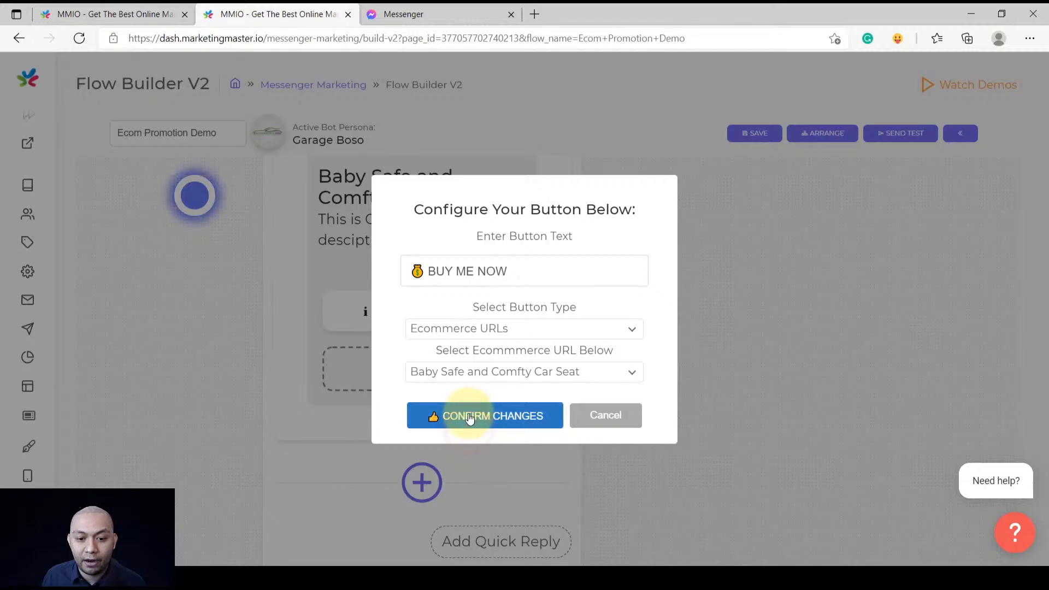
left_click(466, 415)
scroll(448, 389, "down", 5)
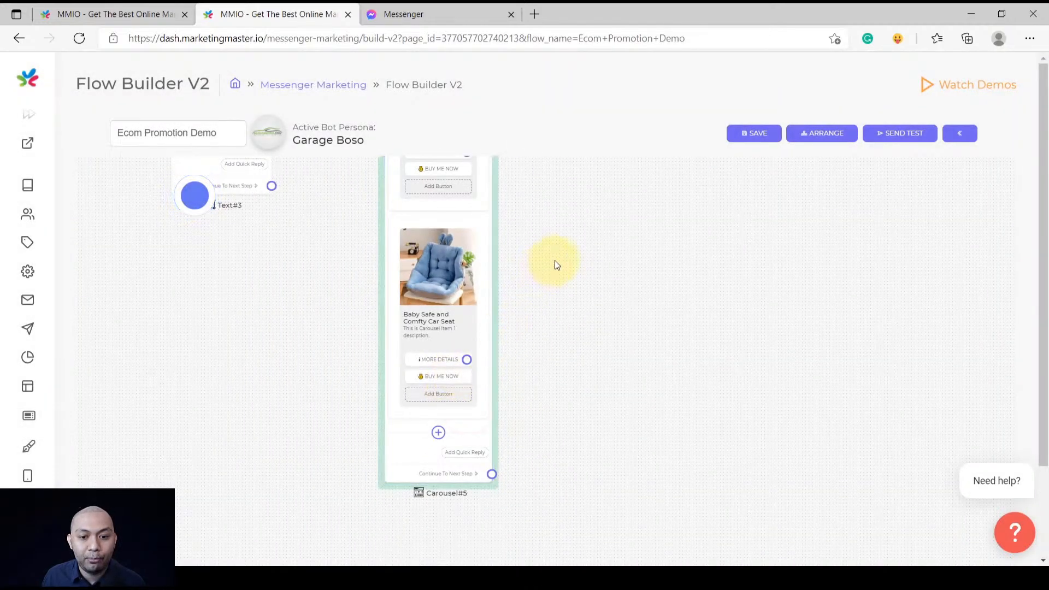
left_click_drag(555, 265, 547, 424)
Connect the hand tool's MORE DETAILS button to a new Image step
scroll(437, 309, "up", 3)
scroll(489, 303, "down", 4)
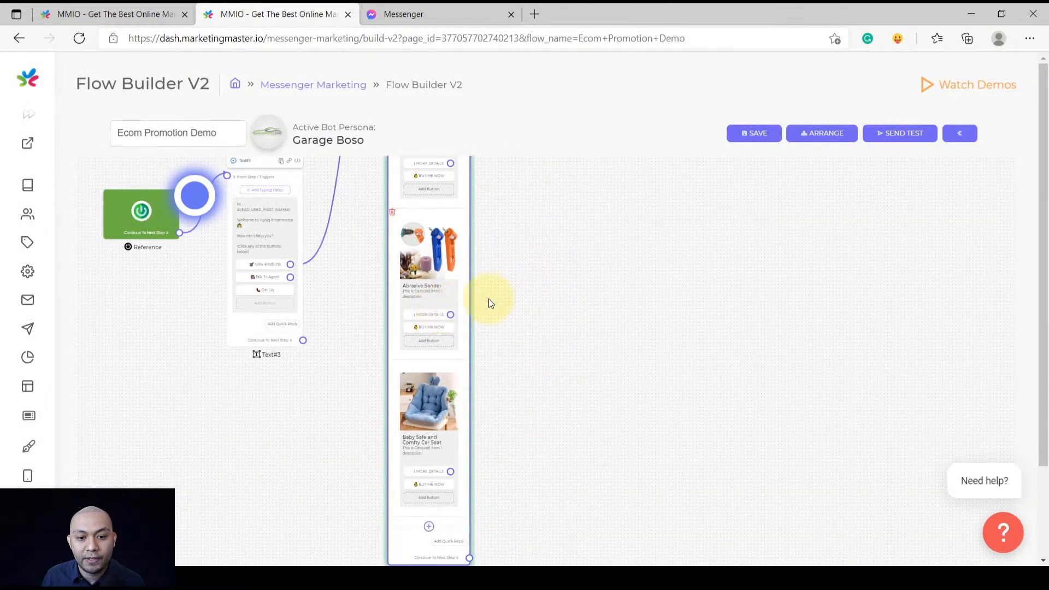
left_click_drag(541, 255, 512, 384)
scroll(496, 314, "down", 3)
left_click_drag(497, 275, 464, 331)
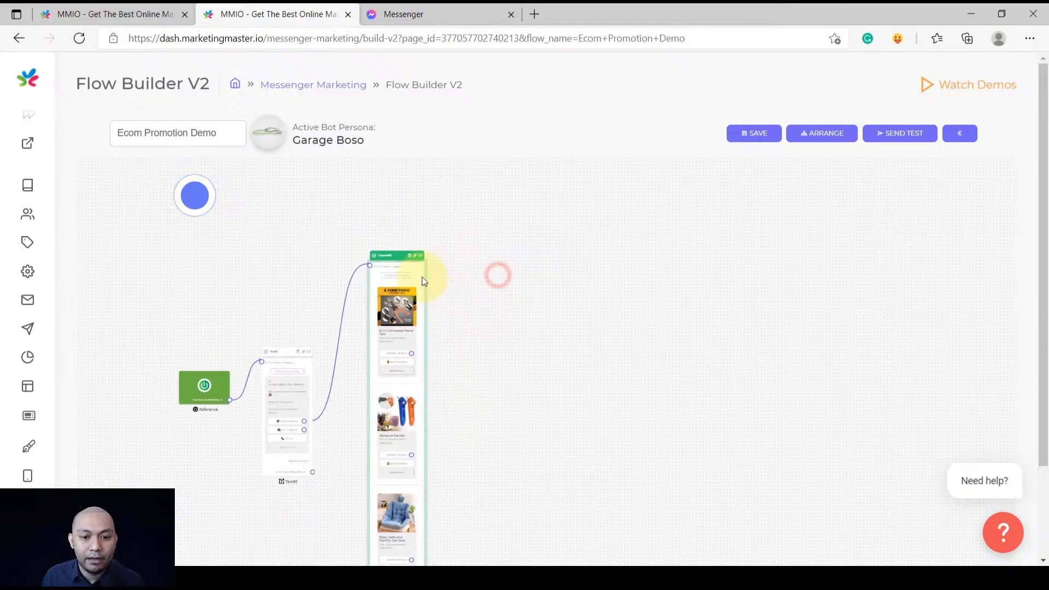
left_click_drag(416, 266, 441, 259)
scroll(421, 379, "up", 4)
left_click_drag(560, 318, 520, 420)
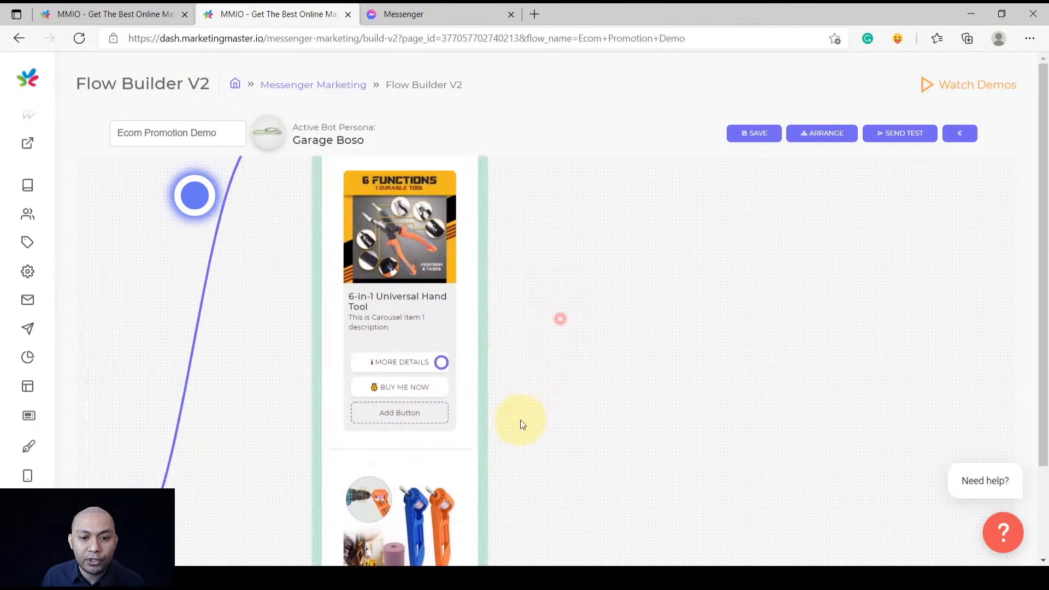
scroll(407, 420, "up", 5)
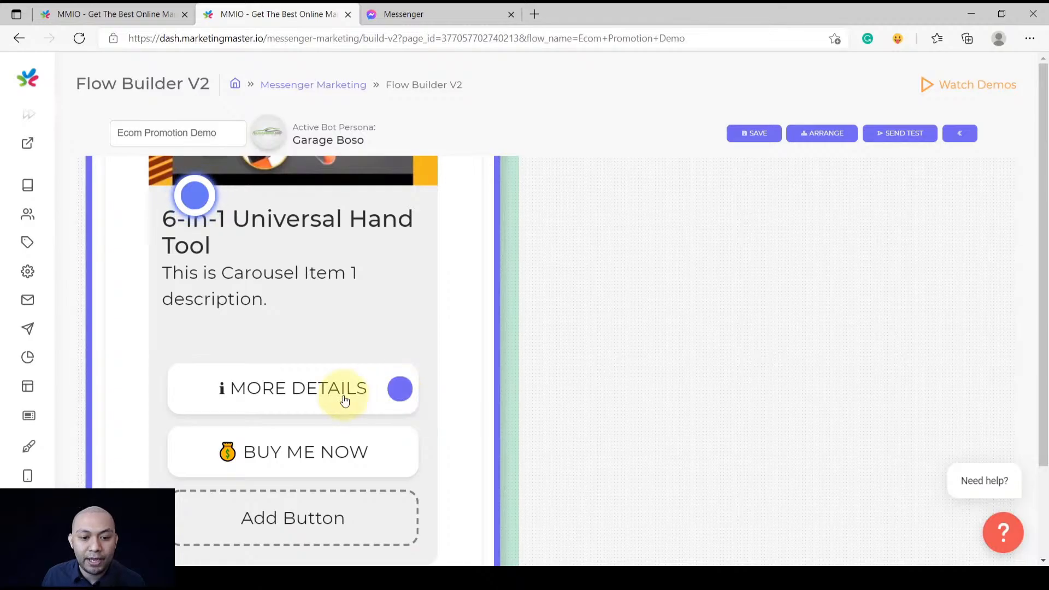
left_click(323, 398)
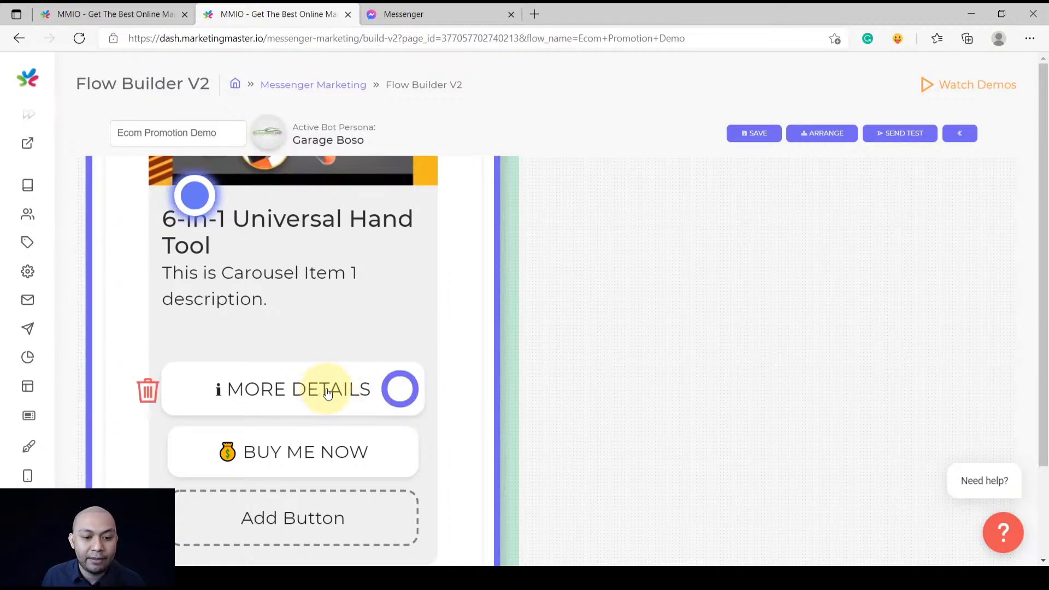
scroll(326, 388, "down", 5)
left_click_drag(510, 309, 475, 365)
left_click_drag(321, 443, 460, 309)
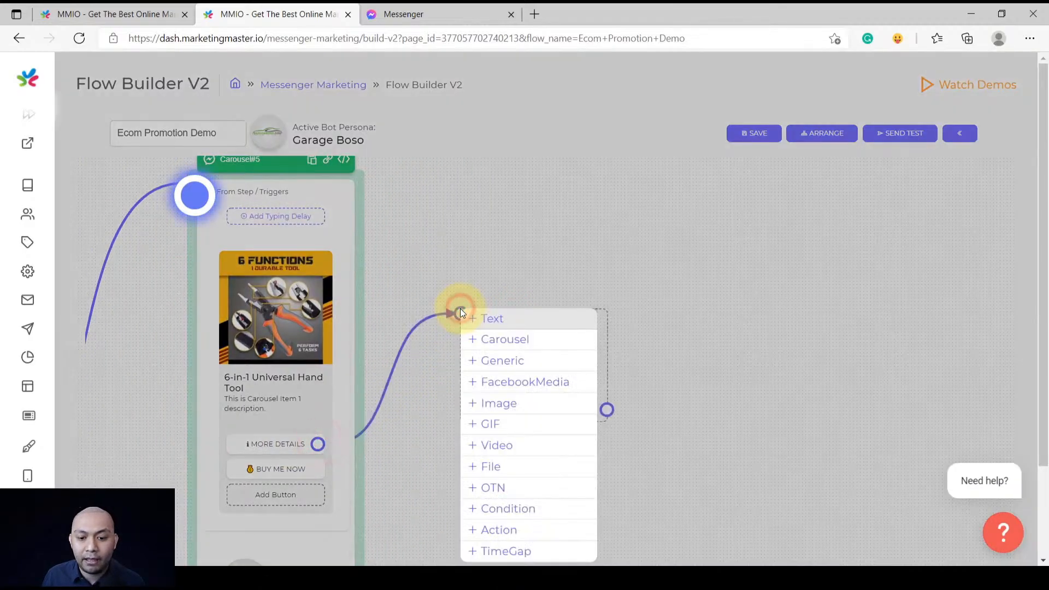
left_click(501, 404)
Upload the 6 FUNCTIONS product picture into the Image#7 step
left_click(553, 330)
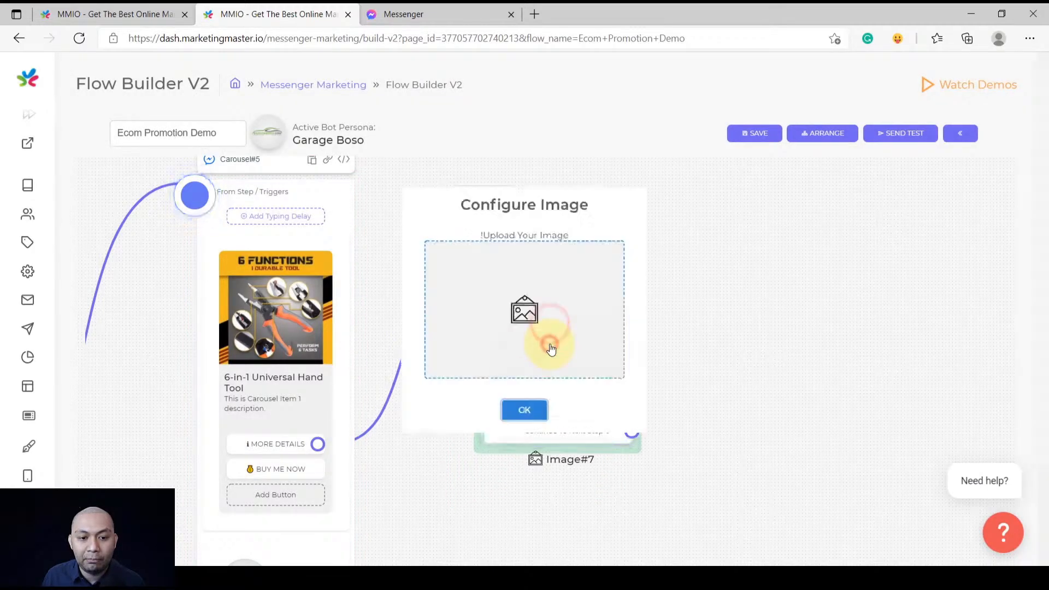
left_click(537, 300)
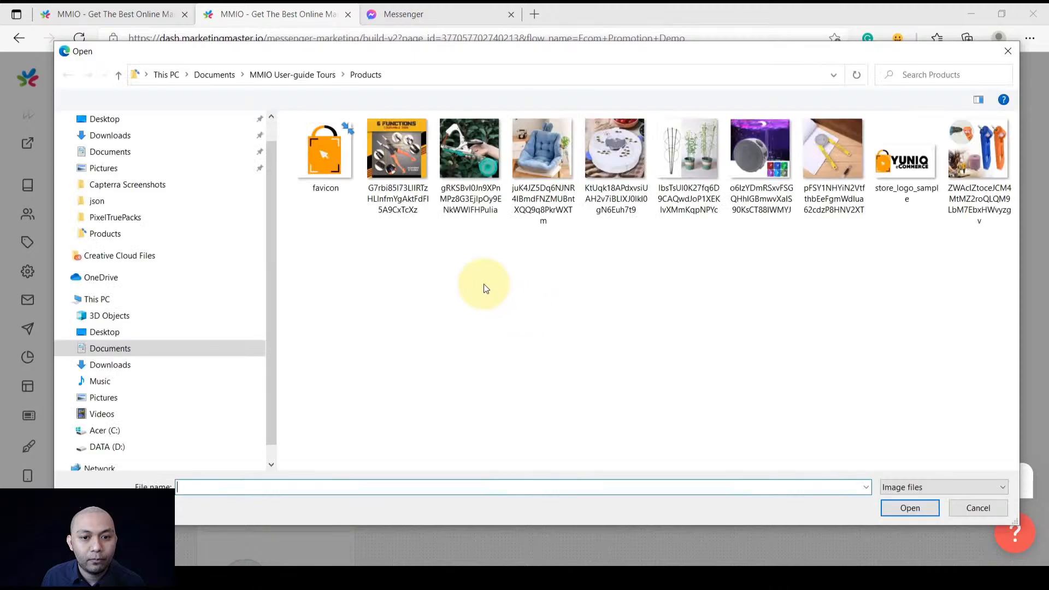
double_click(412, 162)
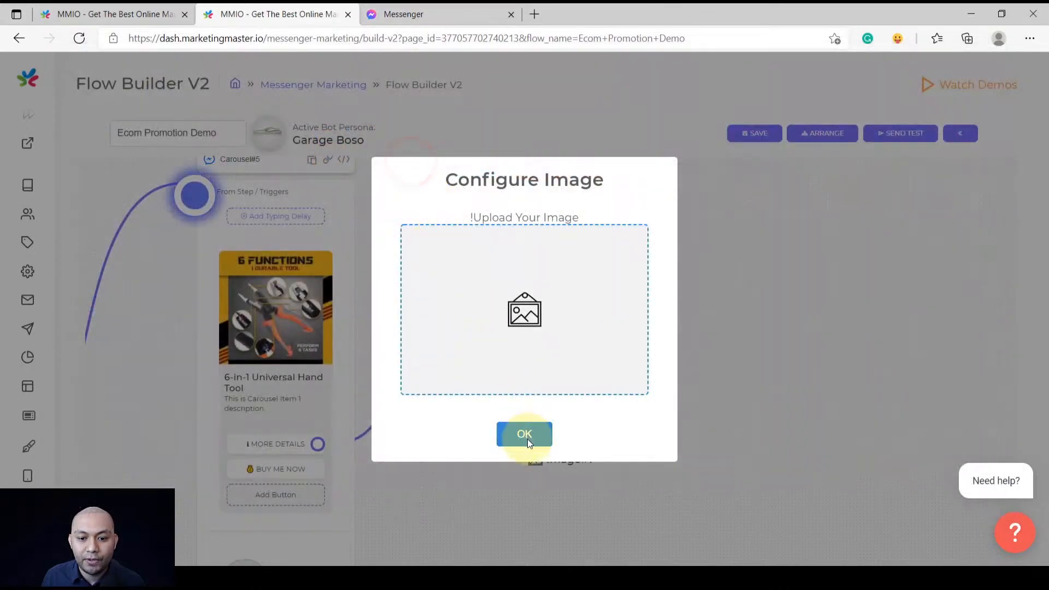
left_click(526, 435)
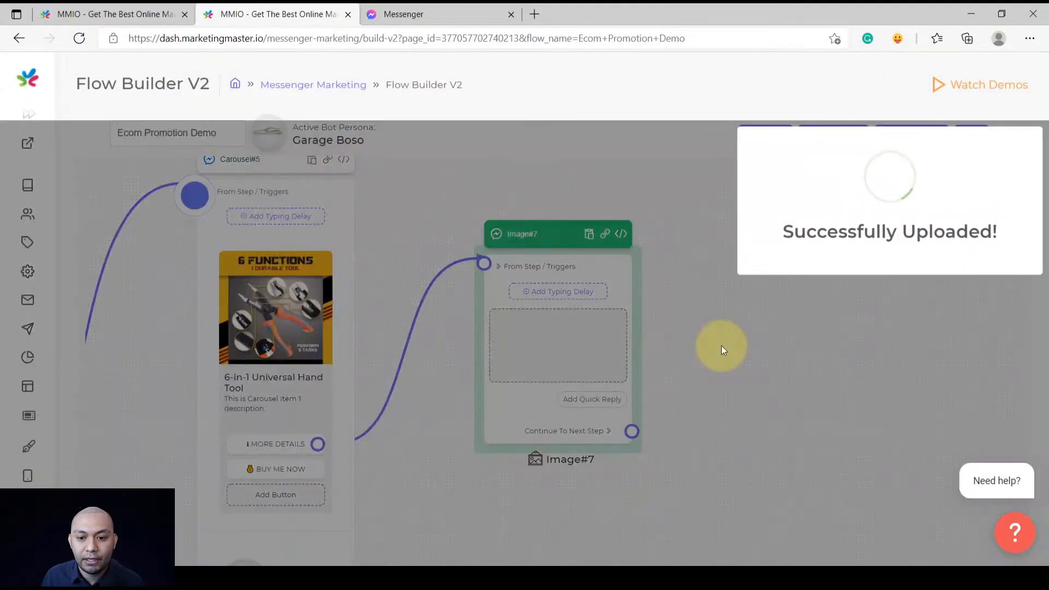
left_click(722, 348)
scroll(717, 356, "down", 5)
left_click_drag(740, 334, 580, 362)
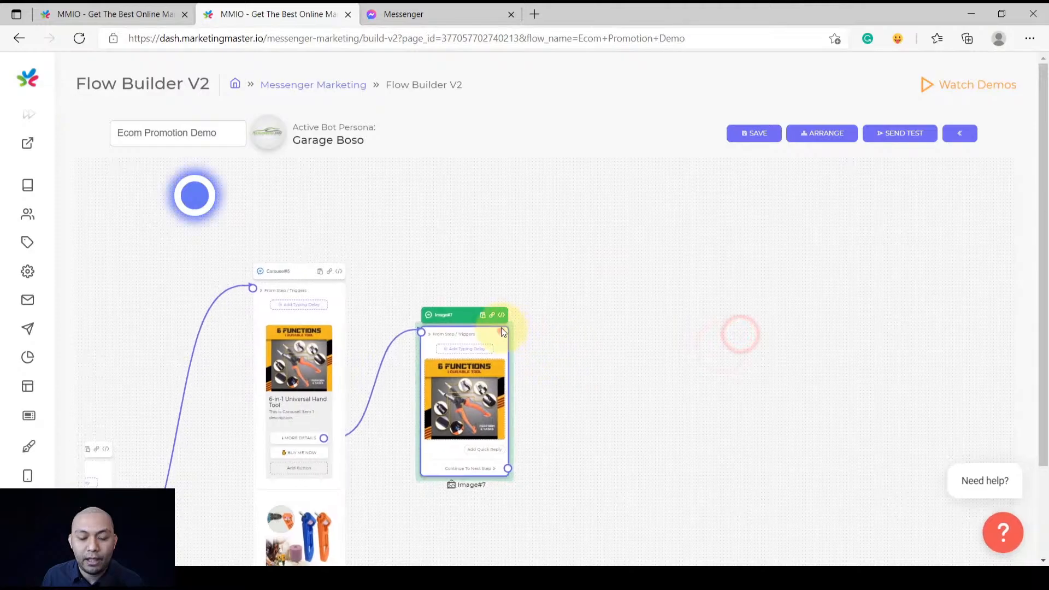
scroll(560, 408, "up", 3)
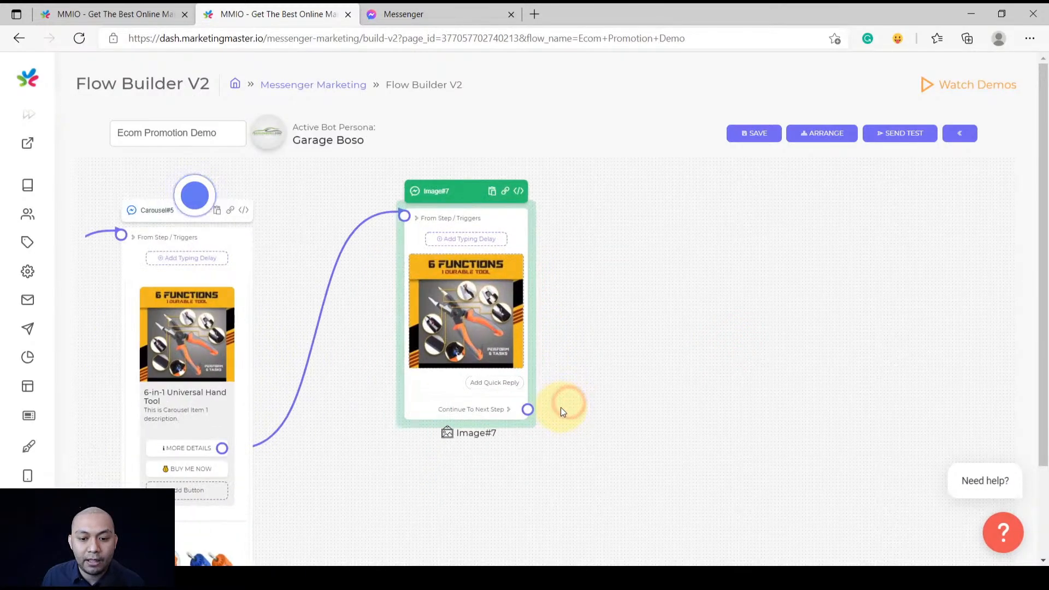
left_click_drag(527, 409, 605, 271)
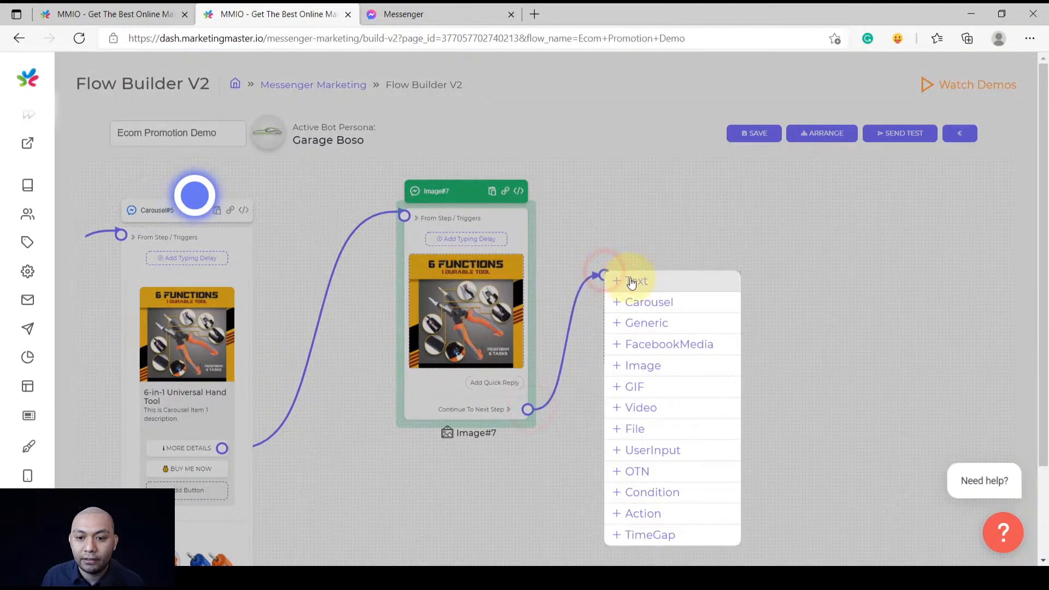
Add a Text step after Image#7 and copy the hand tool's detail text from the reference flow
left_click(632, 282)
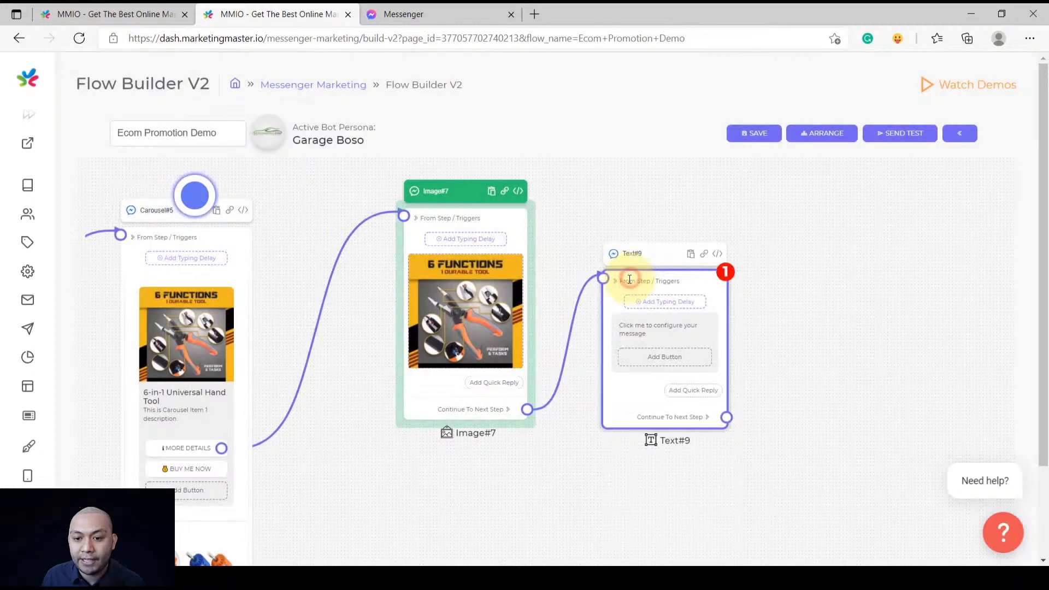
left_click(802, 324)
scroll(598, 353, "up", 5)
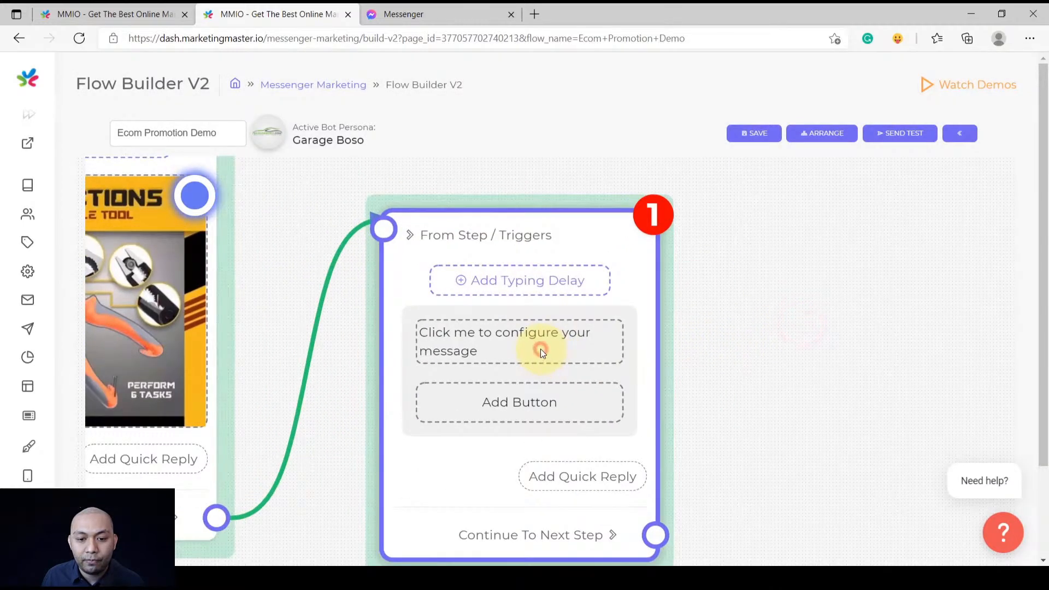
left_click(541, 351)
left_click(638, 353)
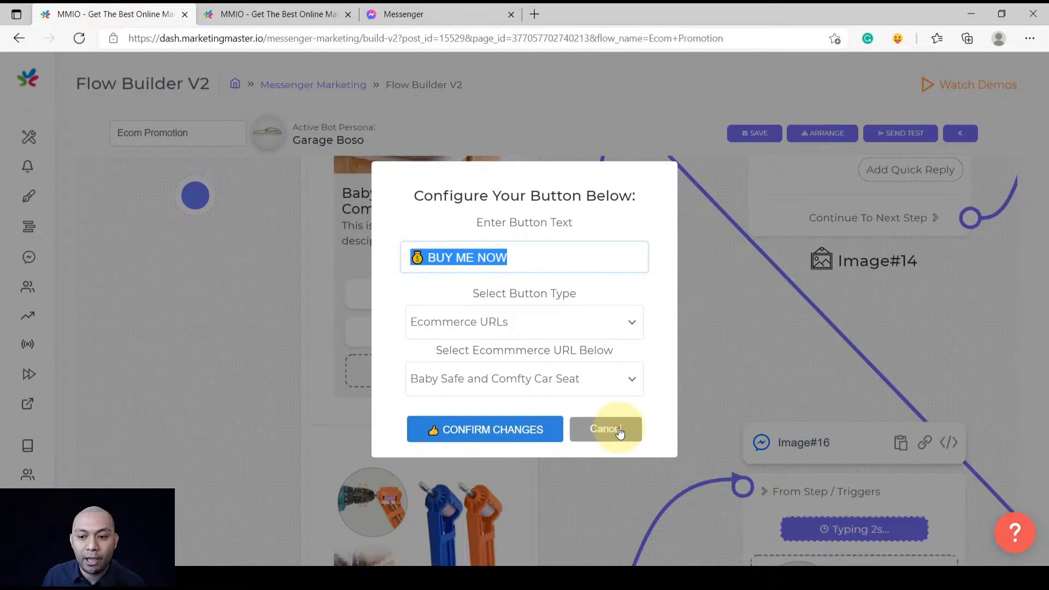
left_click(618, 429)
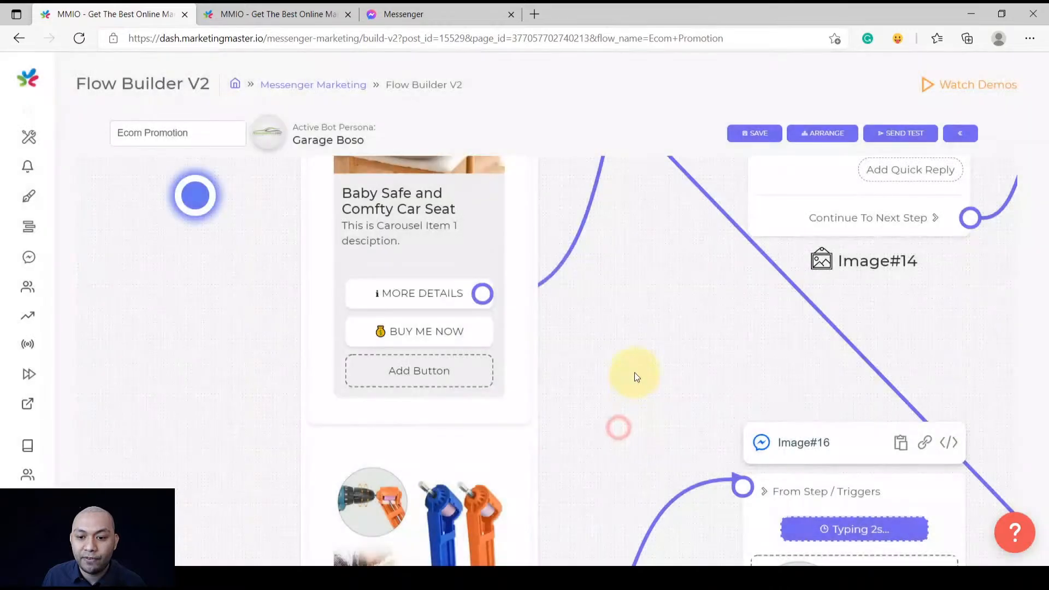
scroll(639, 368, "down", 5)
left_click_drag(646, 363, 550, 376)
left_click_drag(758, 263, 722, 384)
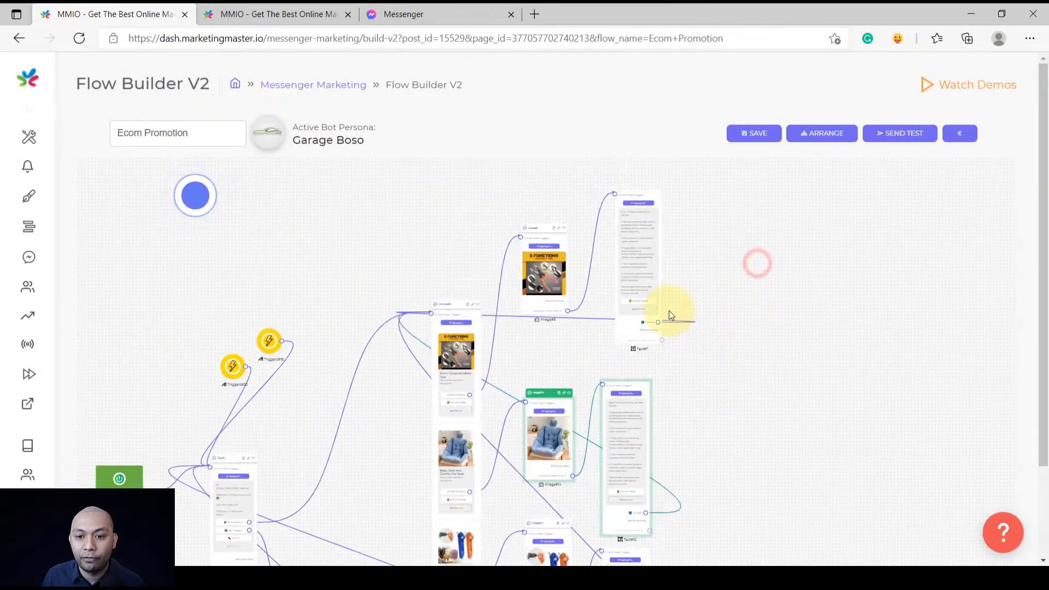
left_click(633, 243)
left_click(503, 312)
key("ctrl+a")
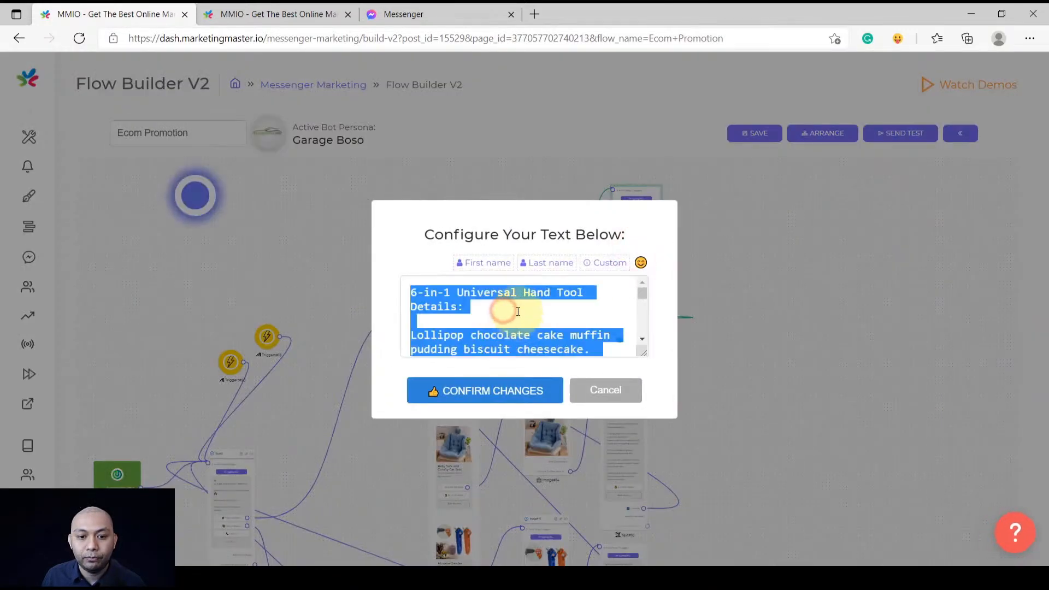
Paste the '6-in-1 Universal Hand Tool Details:' text into Text#9, save, and align it with Image#7
left_click(407, 14)
left_click(279, 13)
left_click(487, 266)
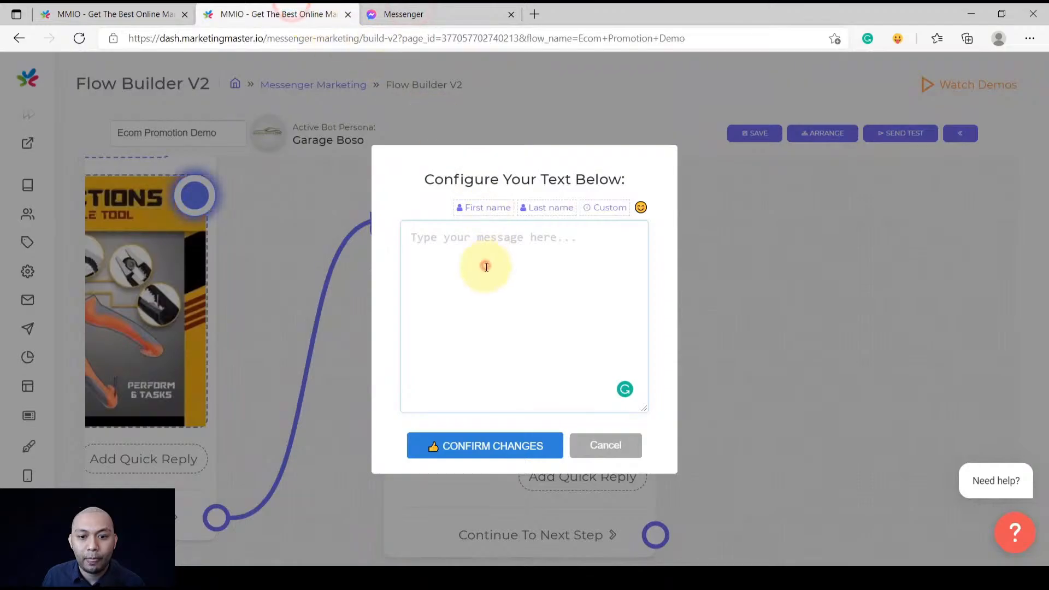
type("6-in-1 Universal Hand Tool Details:  Lollipop chocolate cake muffin pudding biscuit cheesecake. Pudding biscuit caramels jelly beans caramels.  1. Pie macaroon wafer danish sweet caramels.  2. Icing jelly-o cotton candy sweet roll brownie marshmallow marzipan icing. Candy canes apple pie icing.  3. Tart macaroon pastry caramels chocolate bar.  4. Gummies cupcake sesame snaps chocolate cookie sugar plum bear claw.  Cheesecake chocolate cake dessert bear claw candy tiramisu souffle.")
scroll(534, 394, "up", 5)
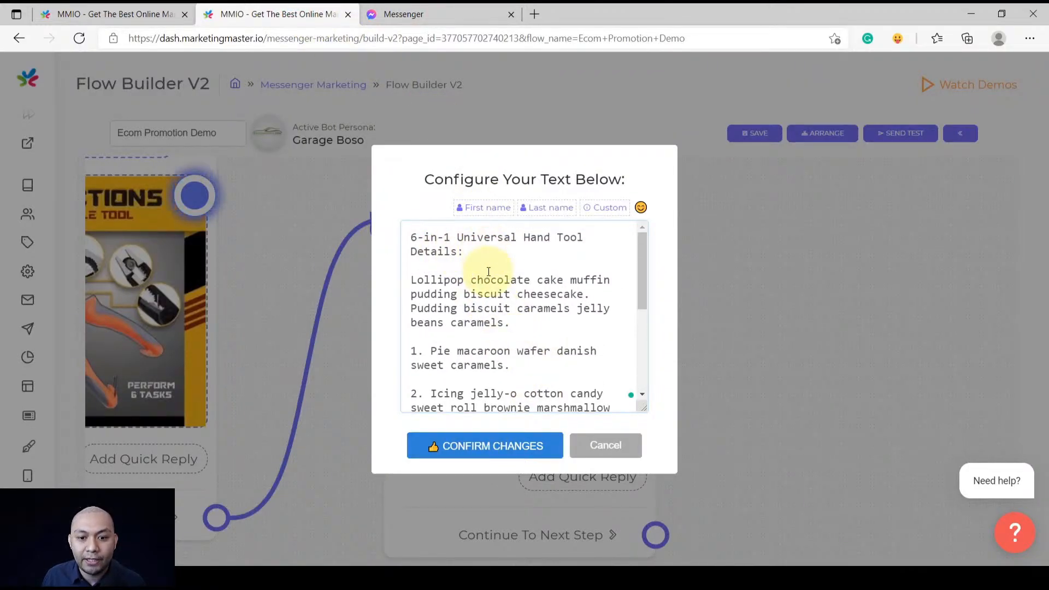
scroll(492, 327, "down", 5)
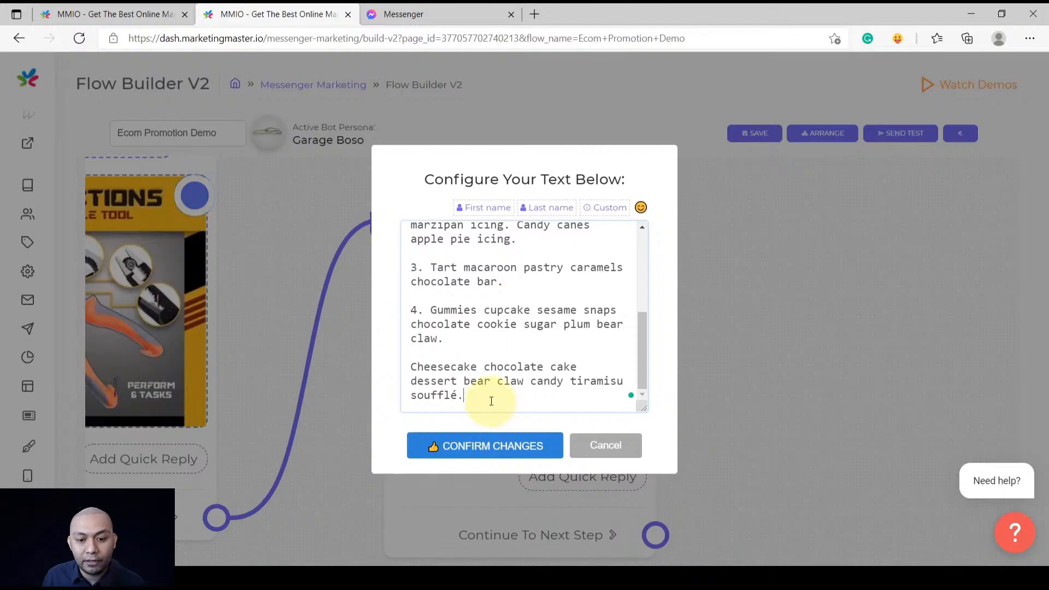
left_click_drag(644, 407, 645, 454)
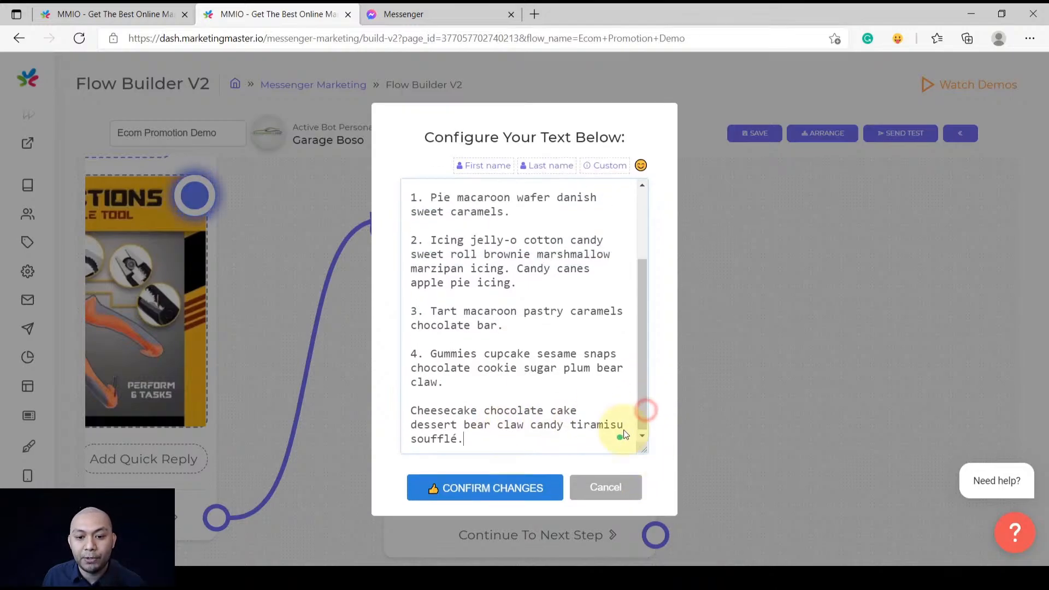
scroll(524, 394, "up", 5)
left_click(476, 482)
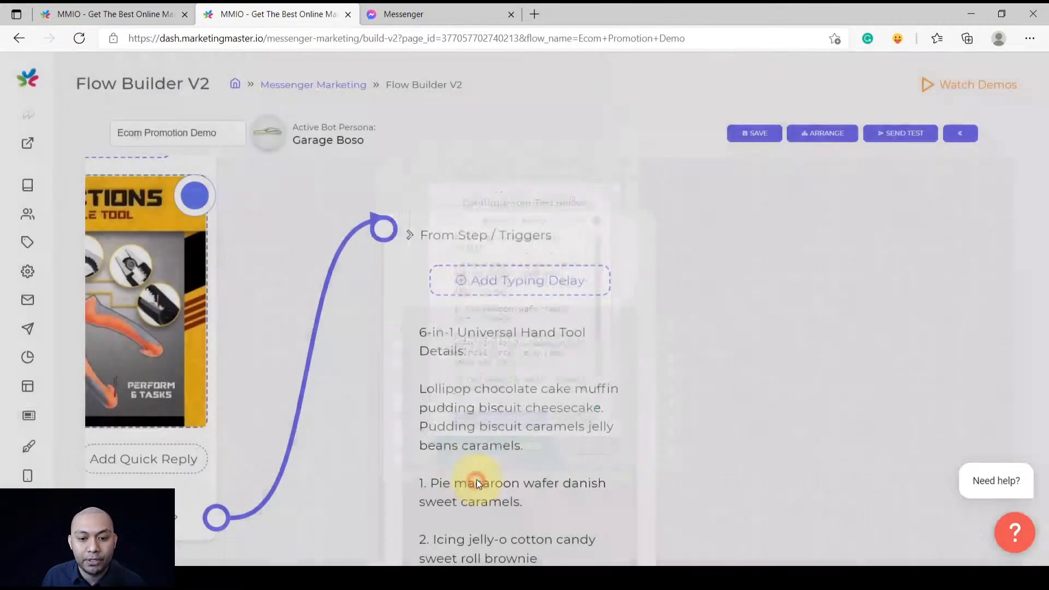
scroll(502, 395, "down", 5)
left_click_drag(507, 331, 518, 279)
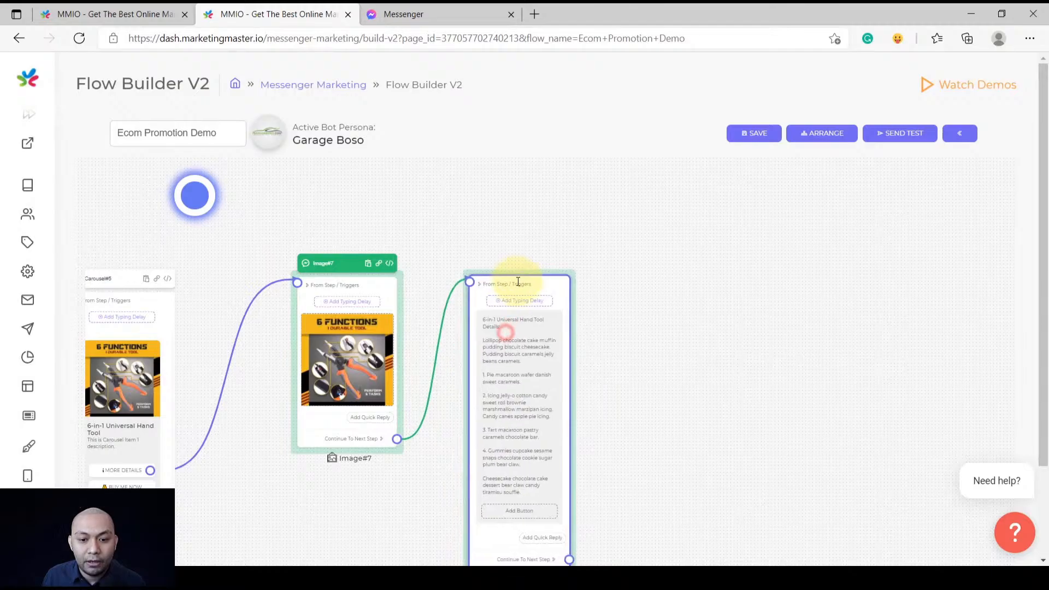
scroll(481, 340, "down", 2)
scroll(449, 374, "down", 3)
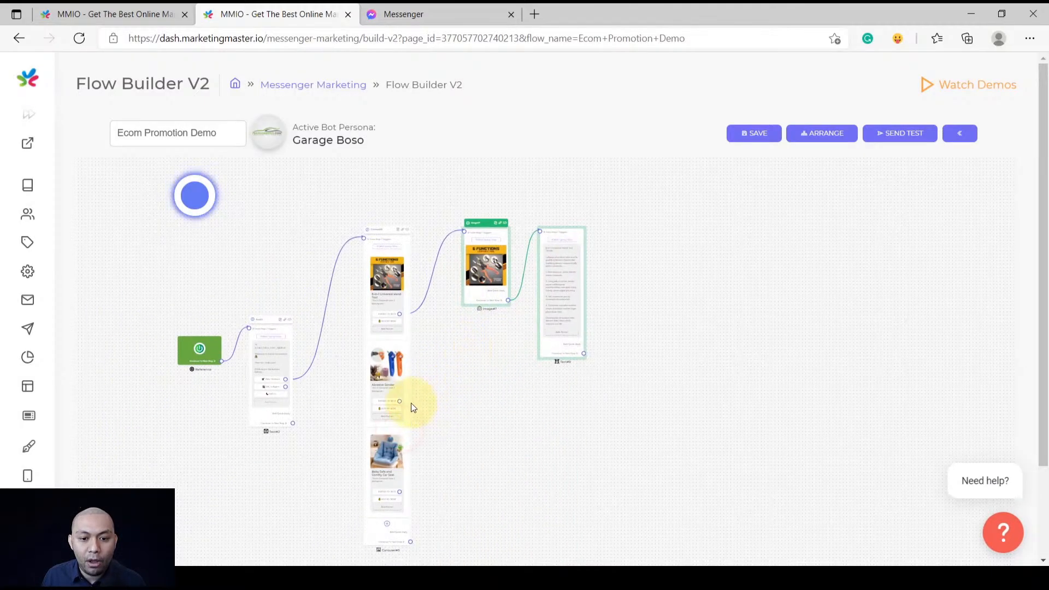
scroll(442, 388, "up", 5)
Link the Abrasive Sander's MORE DETAILS to a new Image#11 step showing the uploaded sander picture
scroll(391, 402, "up", 3)
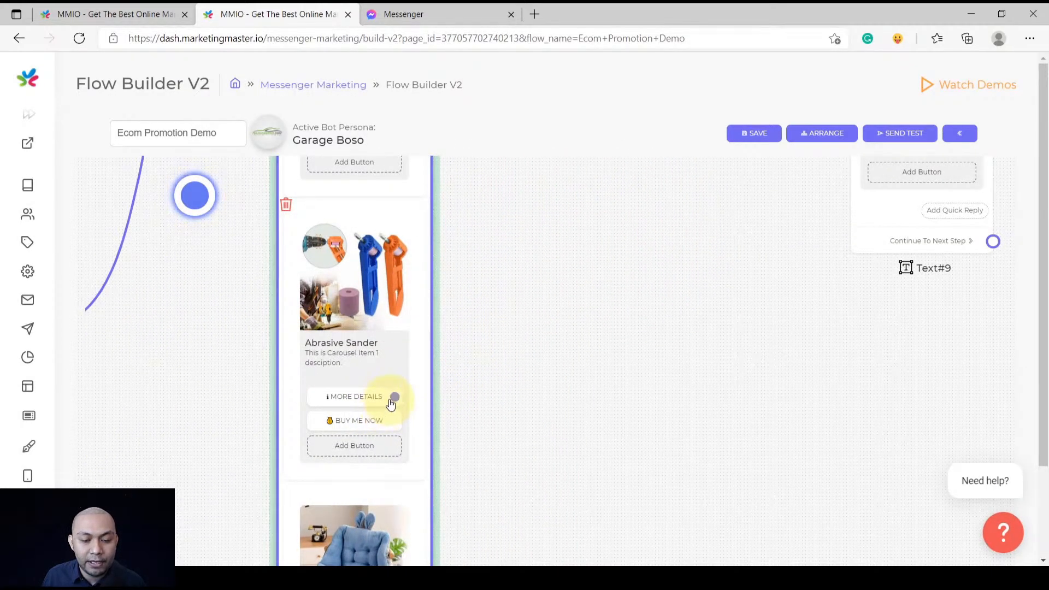
left_click_drag(393, 399, 505, 323)
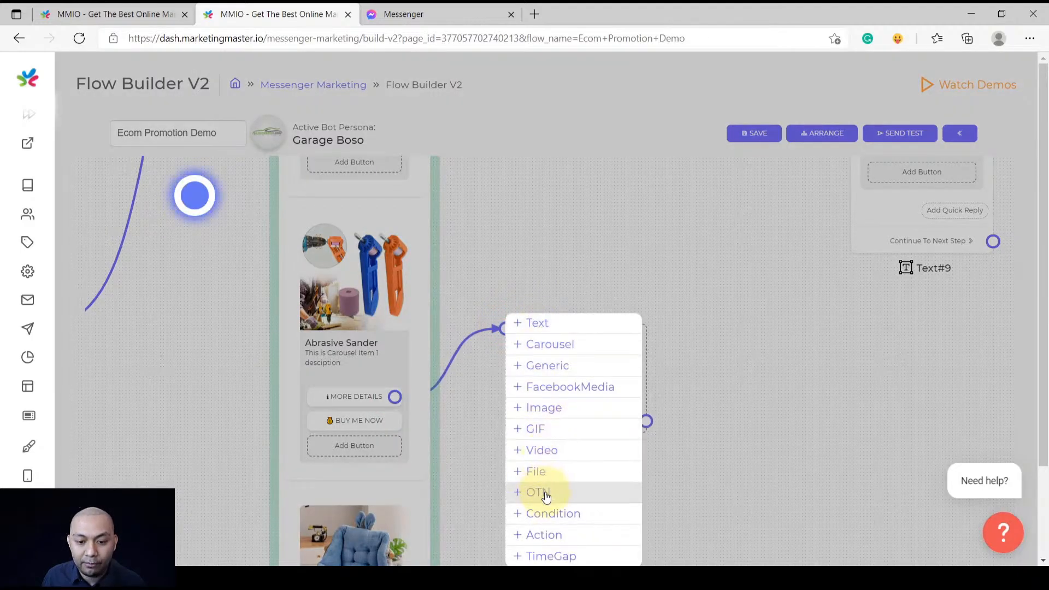
left_click(552, 410)
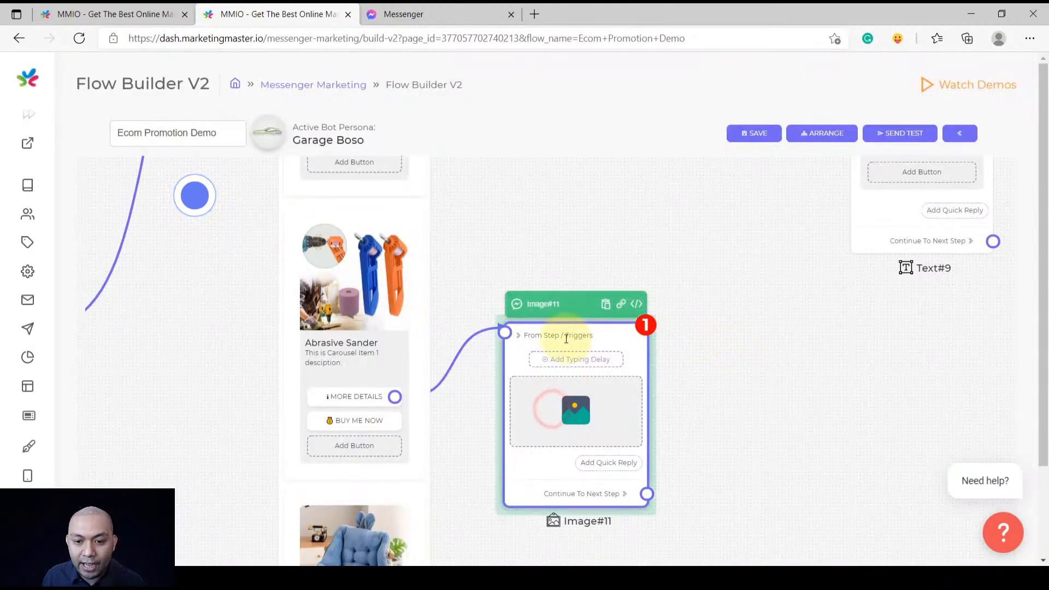
left_click(574, 355)
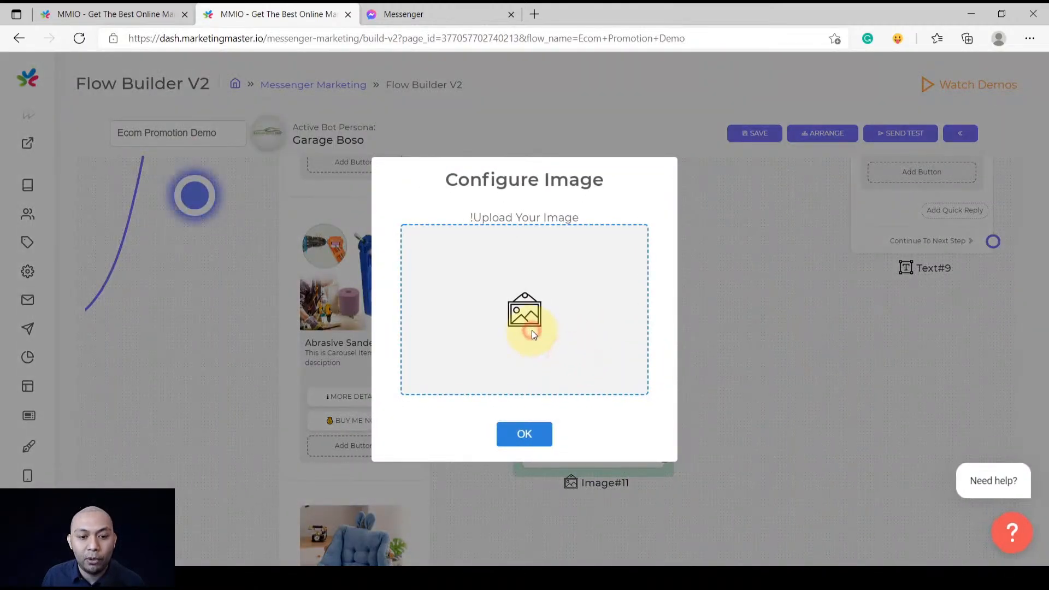
left_click(532, 330)
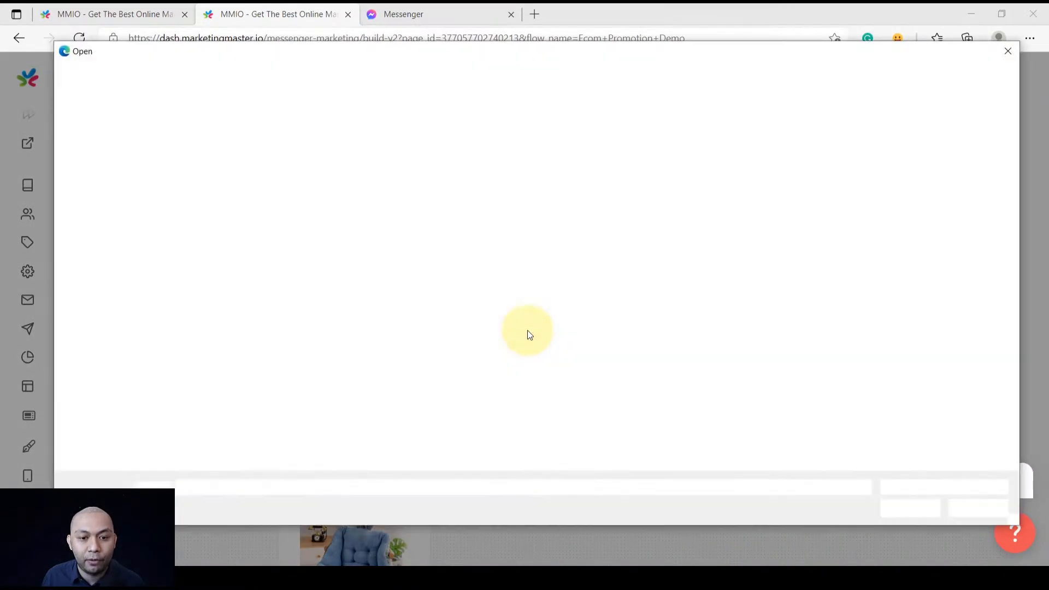
double_click(1004, 147)
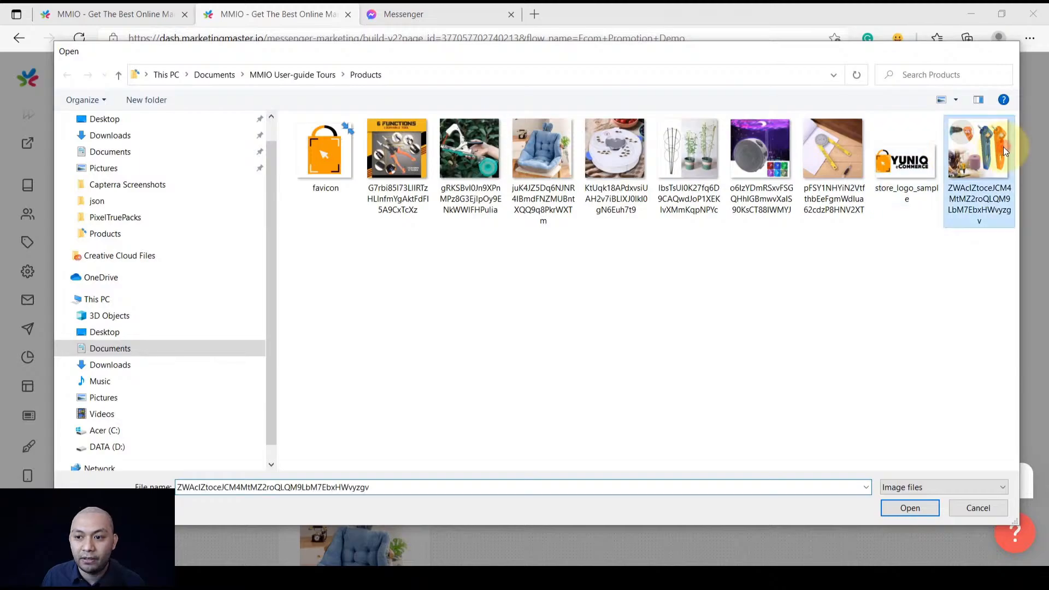
left_click(529, 437)
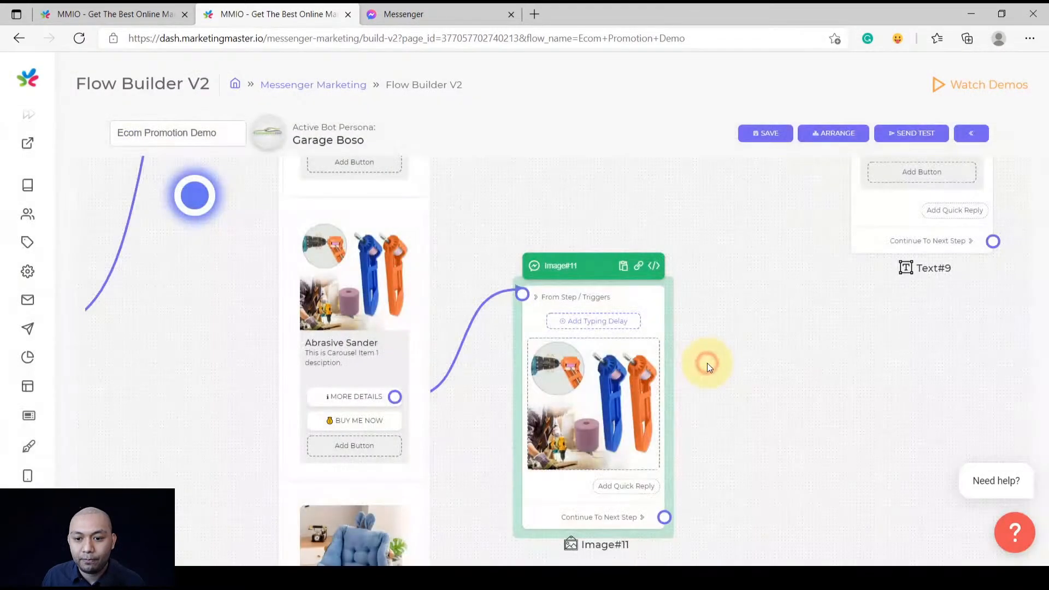
Reposition Image#11 and drag out a new step from its Continue To Next Step
scroll(707, 363, "down", 3)
left_click_drag(845, 353, 601, 376)
left_click_drag(419, 336, 441, 338)
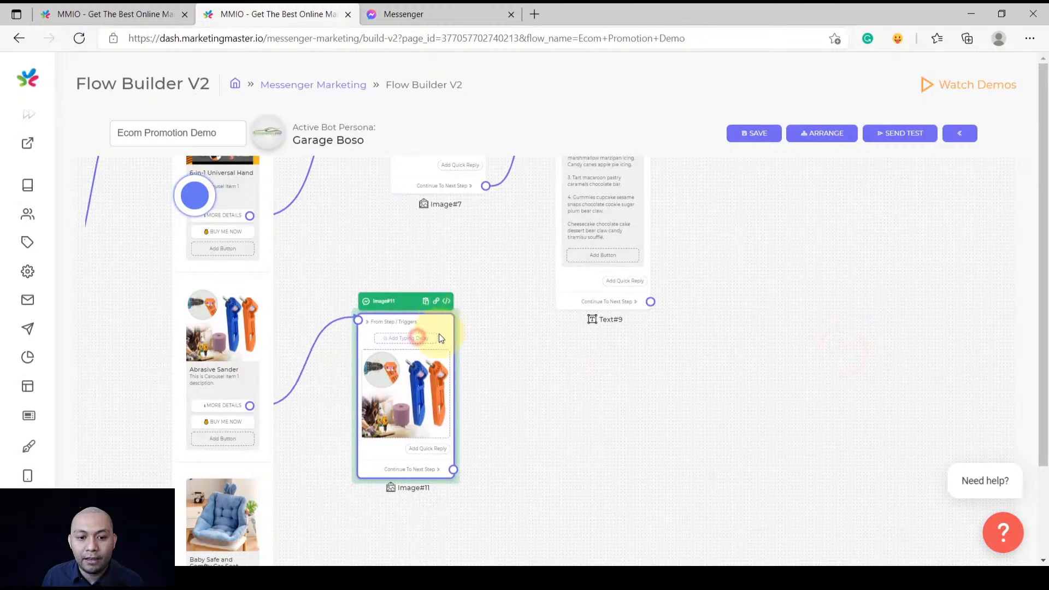
left_click_drag(453, 470, 519, 382)
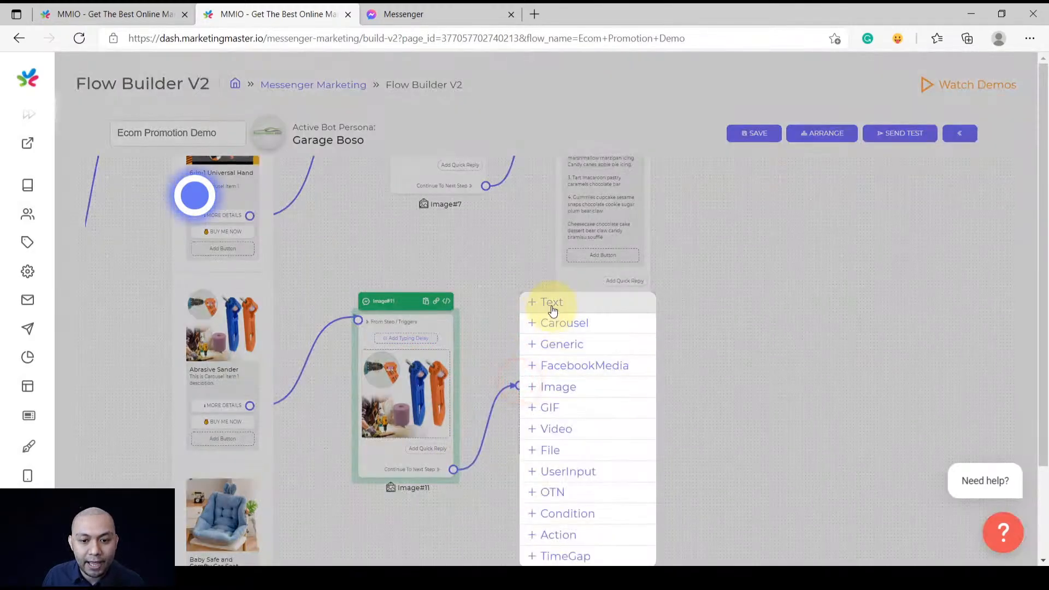
Add a Text#13 step after Image#11 and select the hand tool's detail text
left_click(552, 306)
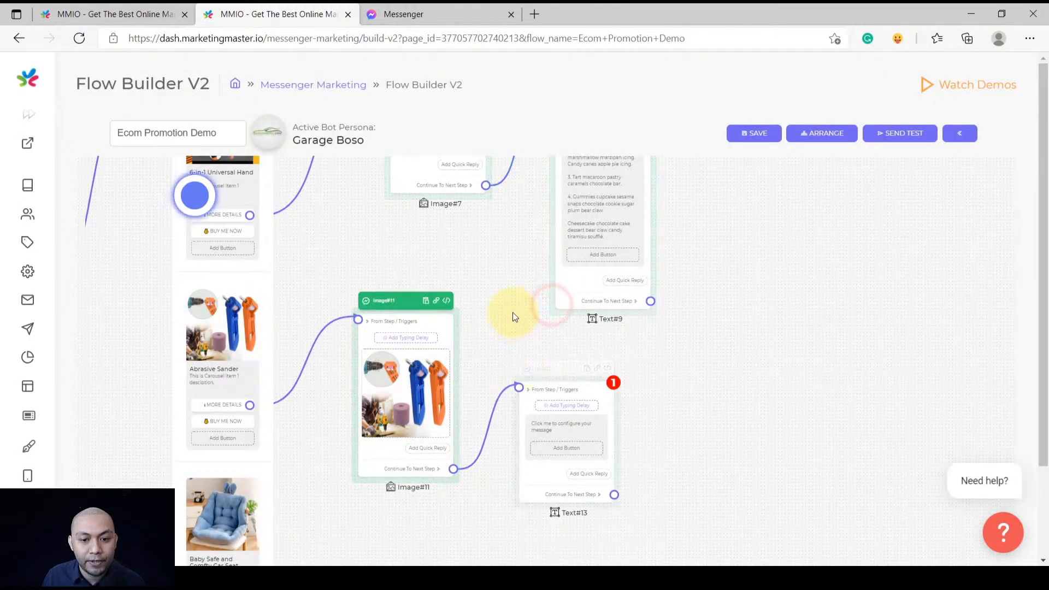
left_click_drag(528, 291, 512, 311)
left_click(572, 234)
key("ctrl+a")
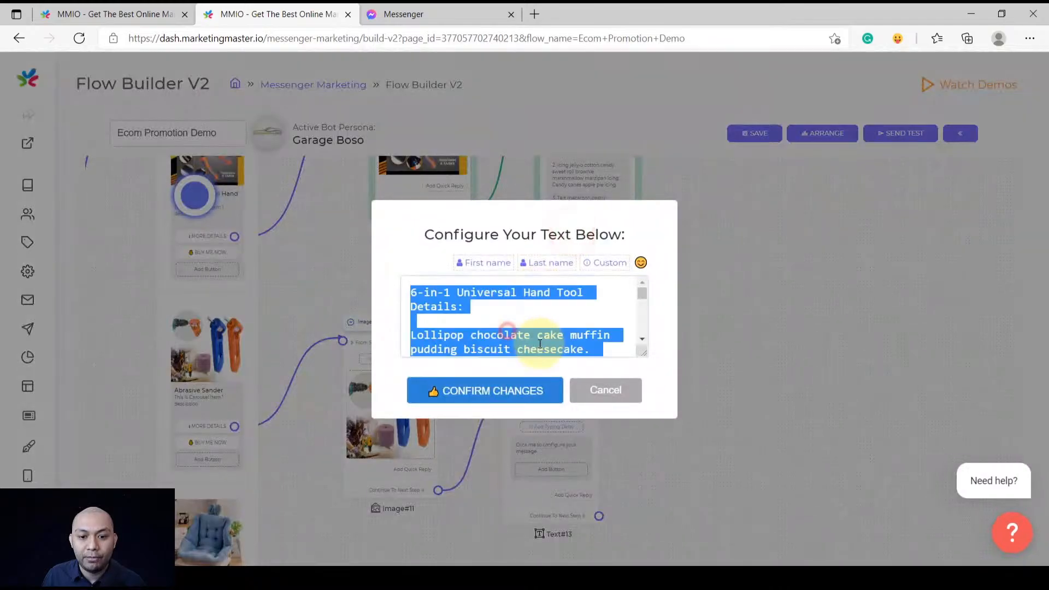
left_click(589, 386)
Paste the product detail text into Text#13's message and save it
left_click(544, 440)
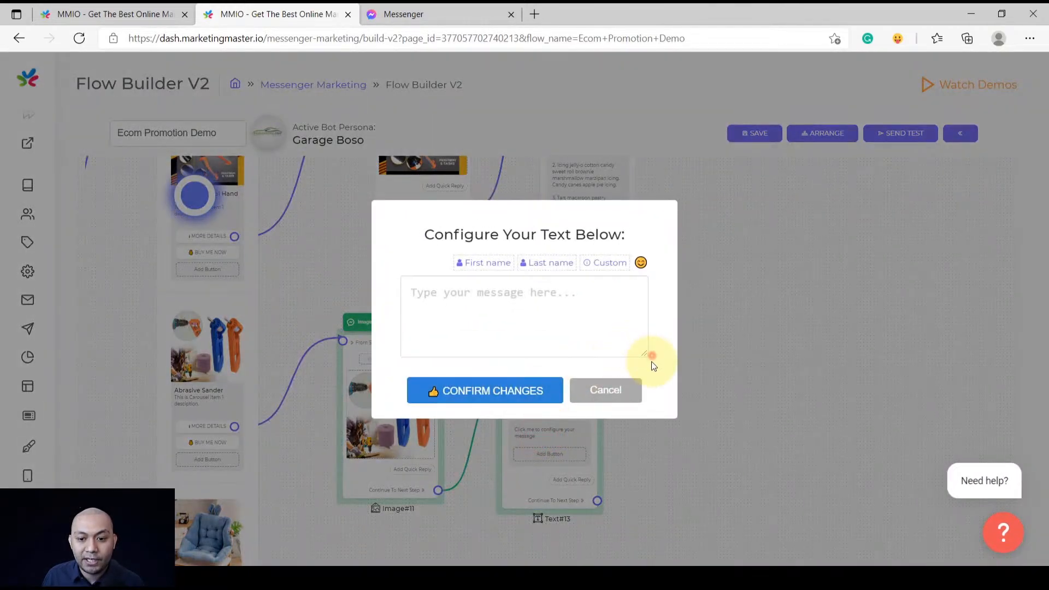
left_click(651, 358)
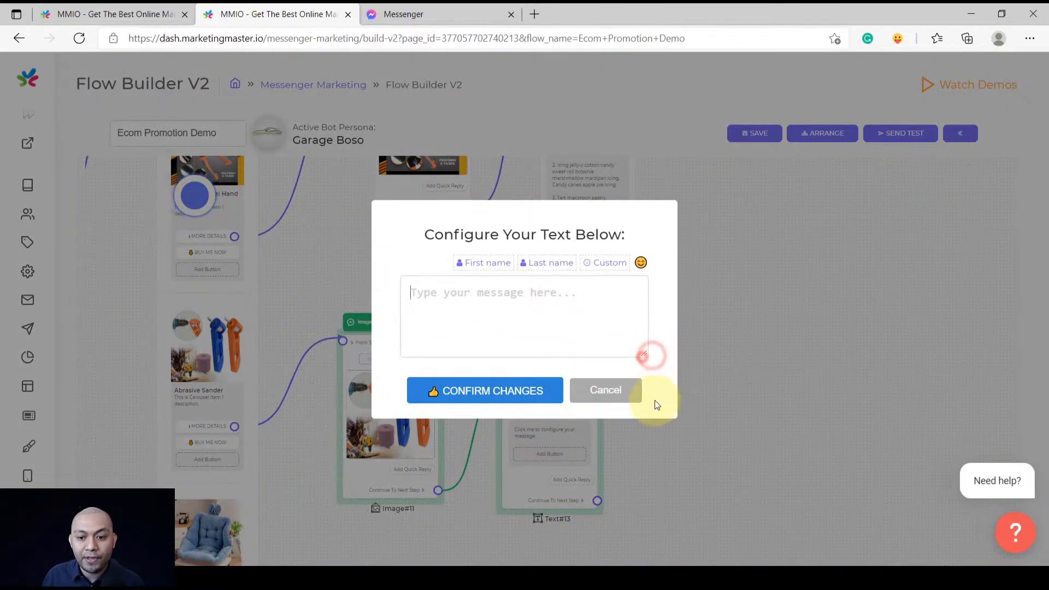
key("ctrl+v")
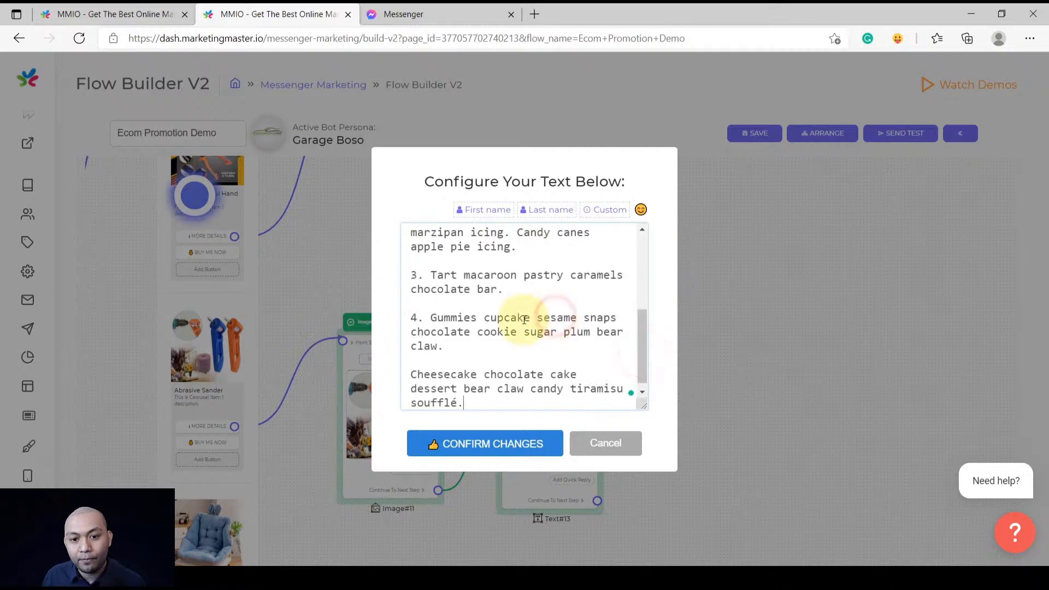
scroll(483, 335, "up", 5)
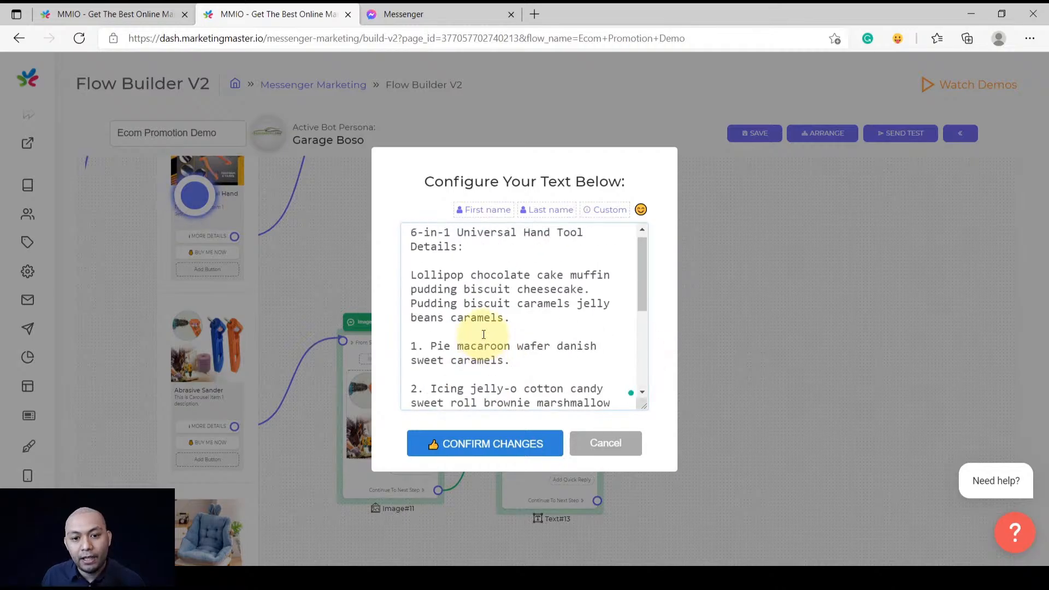
left_click(466, 446)
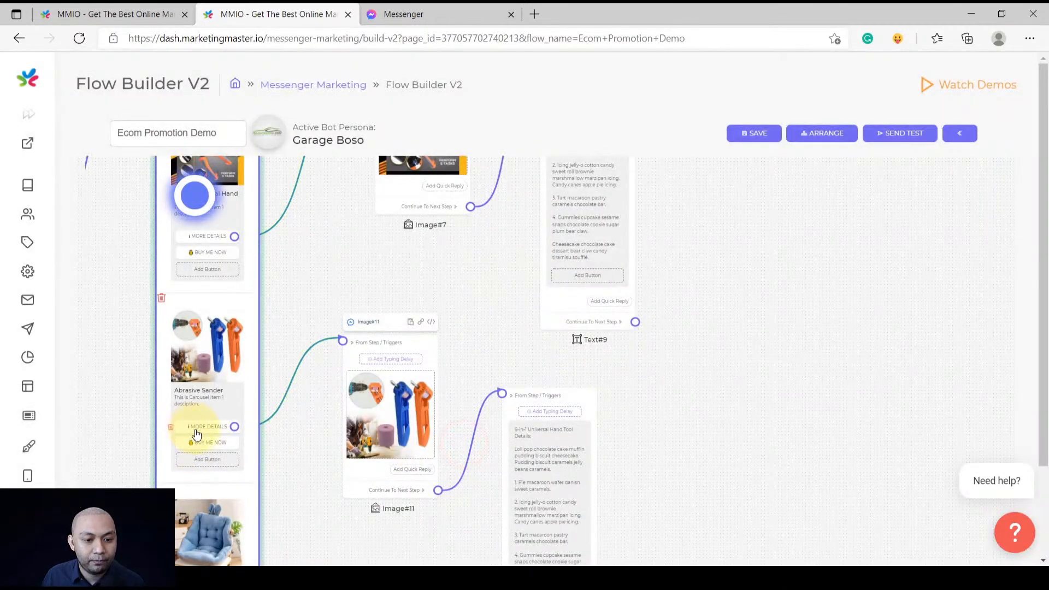
Replace the heading with the copied card title so it reads 'Abrasive Sander Details:'
left_click(205, 398)
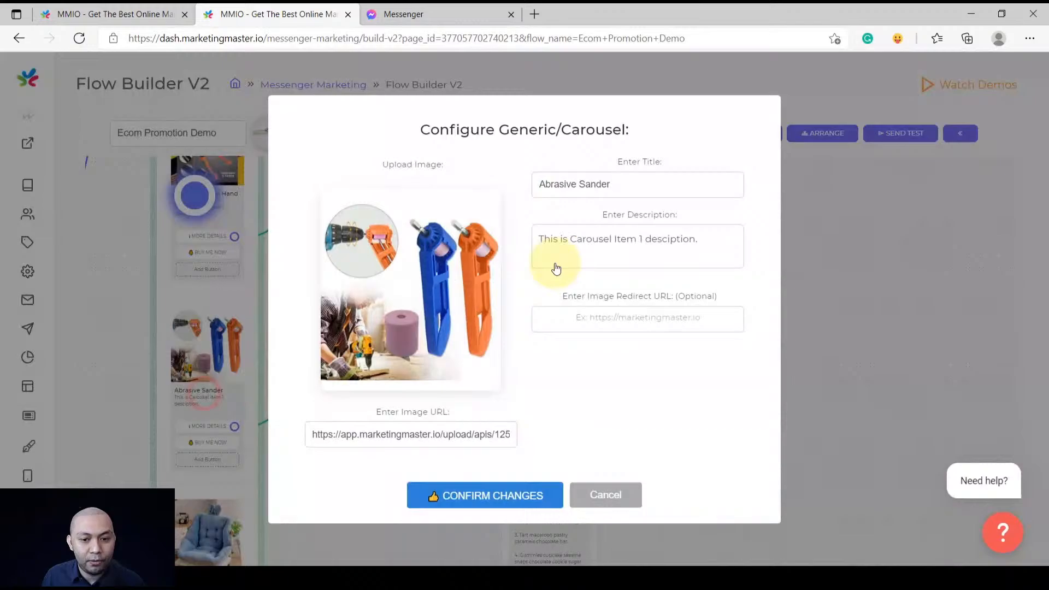
triple_click(623, 184)
key("ctrl+c")
left_click(596, 497)
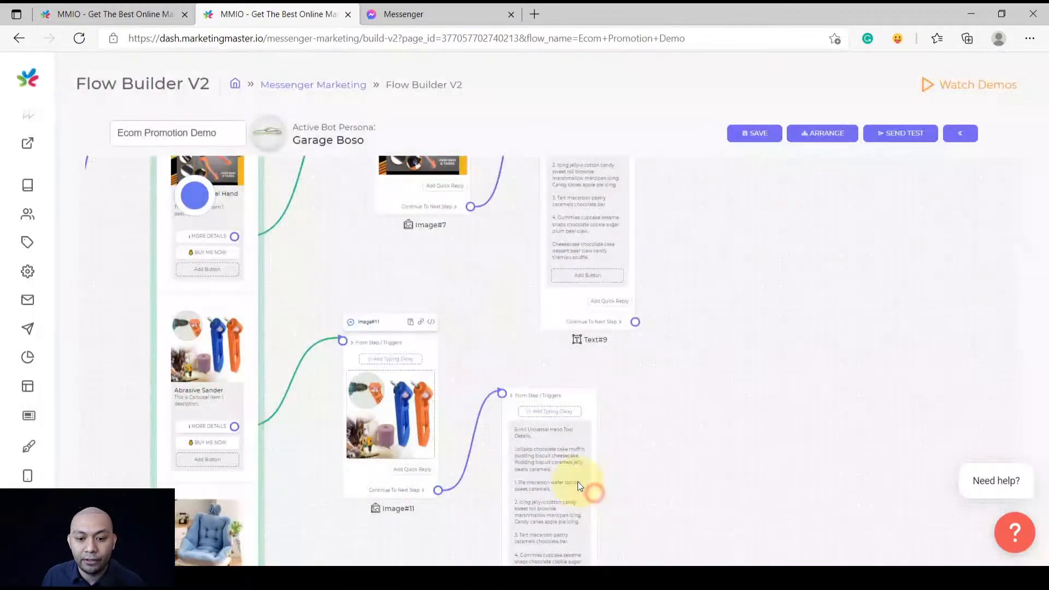
left_click(541, 455)
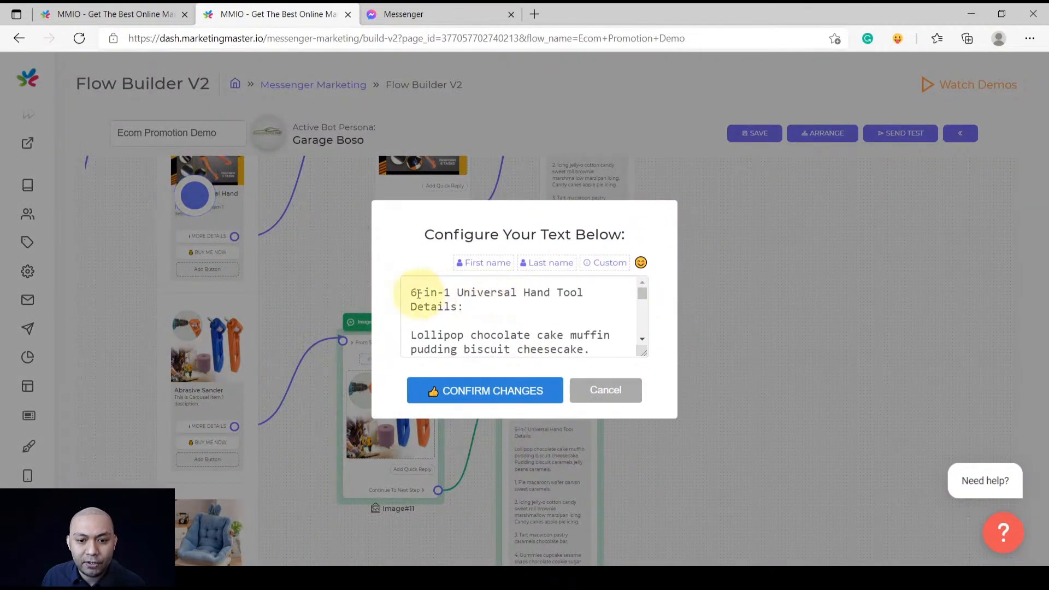
left_click_drag(583, 296, 403, 294)
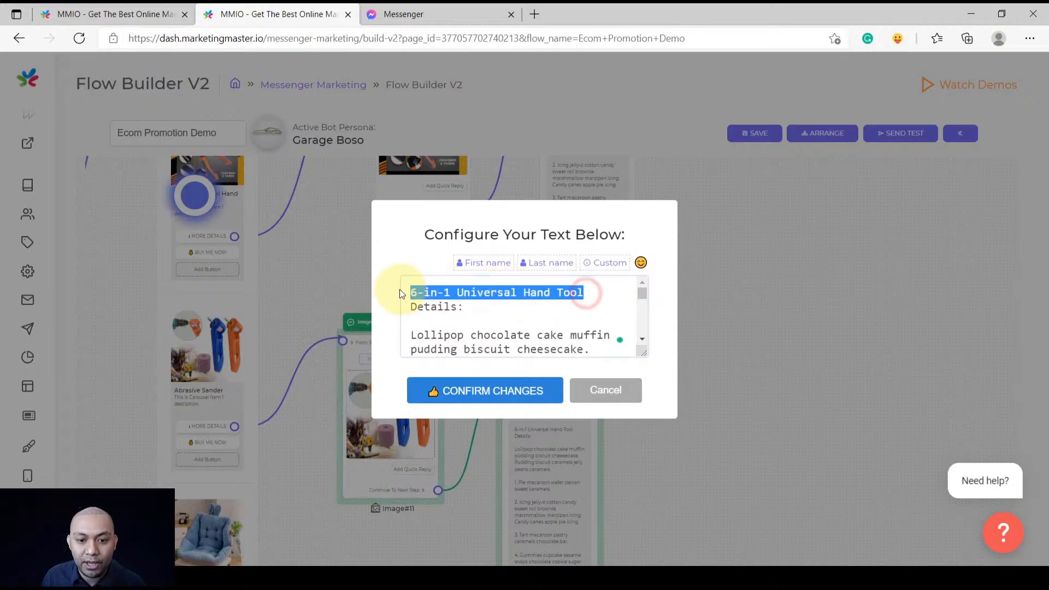
key("ctrl+v")
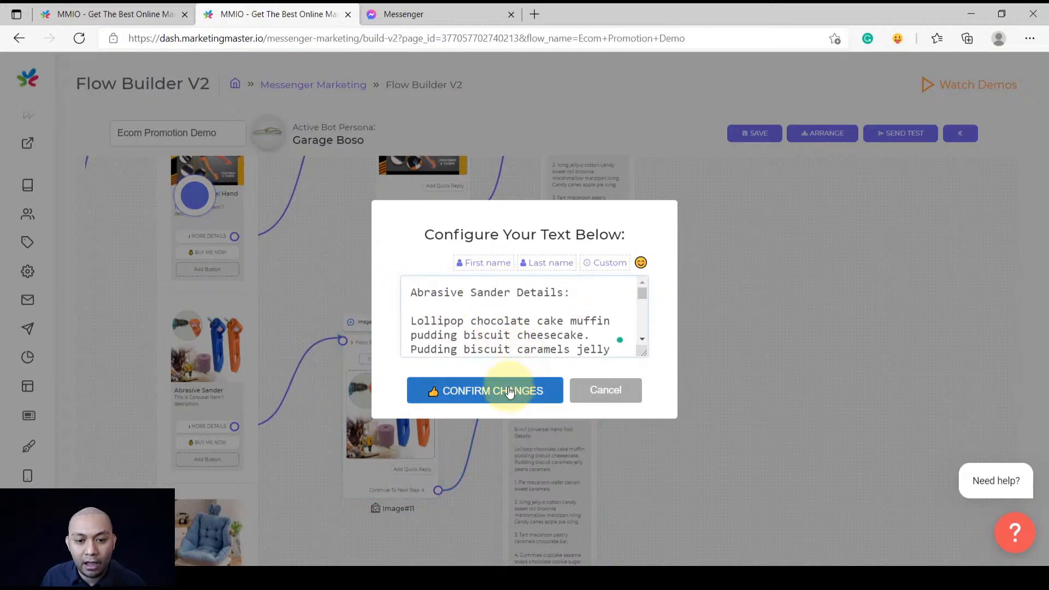
left_click(510, 392)
scroll(508, 429, "down", 5)
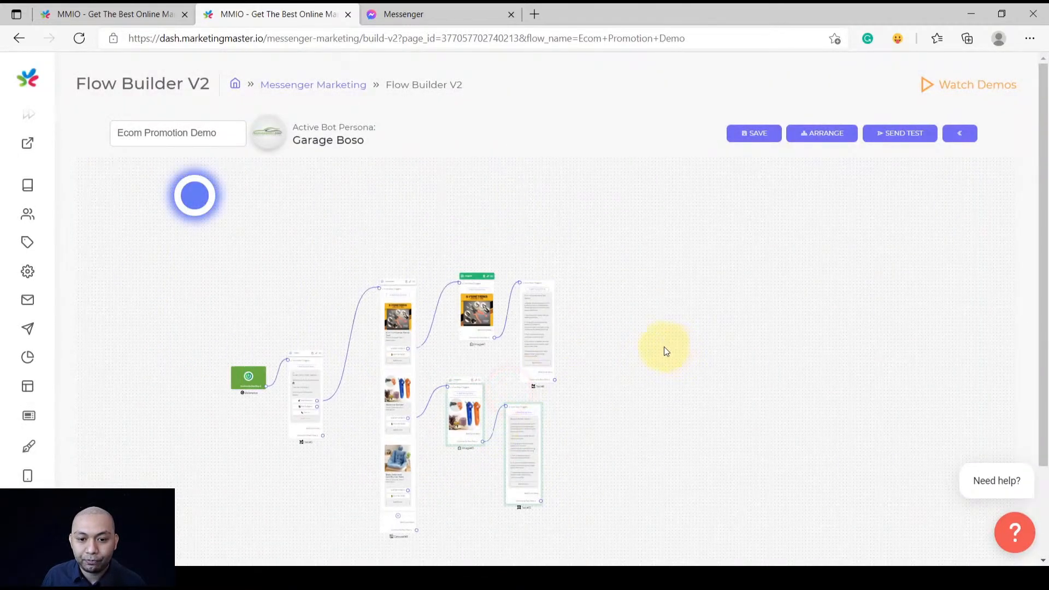
Create a new Image#15 node from the Baby Safe and Comfty Car Seat card's MORE DETAILS
left_click_drag(548, 284, 548, 262)
scroll(452, 492, "up", 3)
left_click_drag(450, 497, 478, 339)
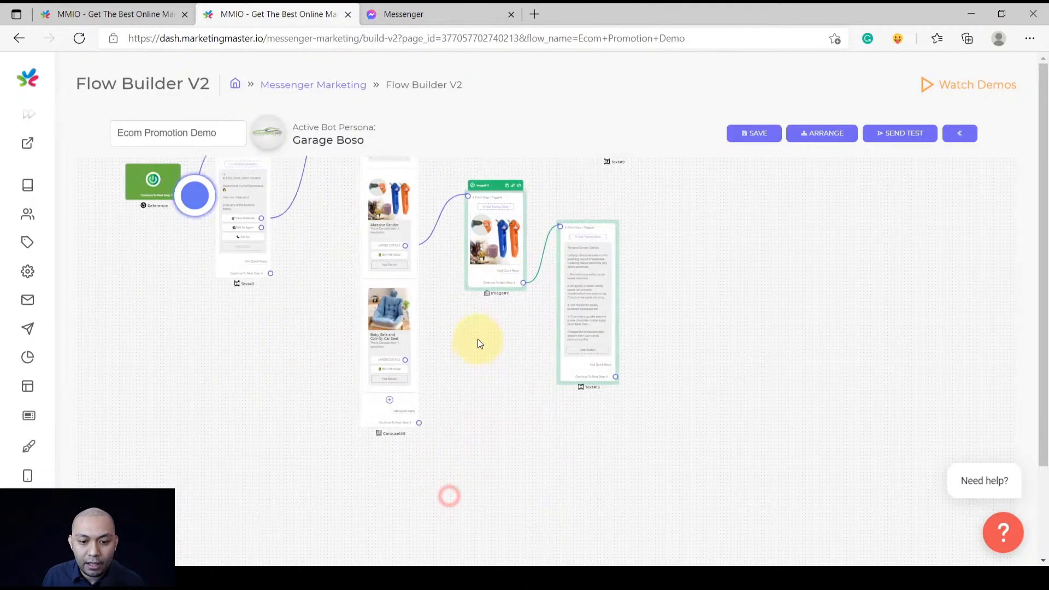
scroll(414, 375, "up", 1)
scroll(413, 374, "up", 2)
left_click_drag(402, 306, 499, 329)
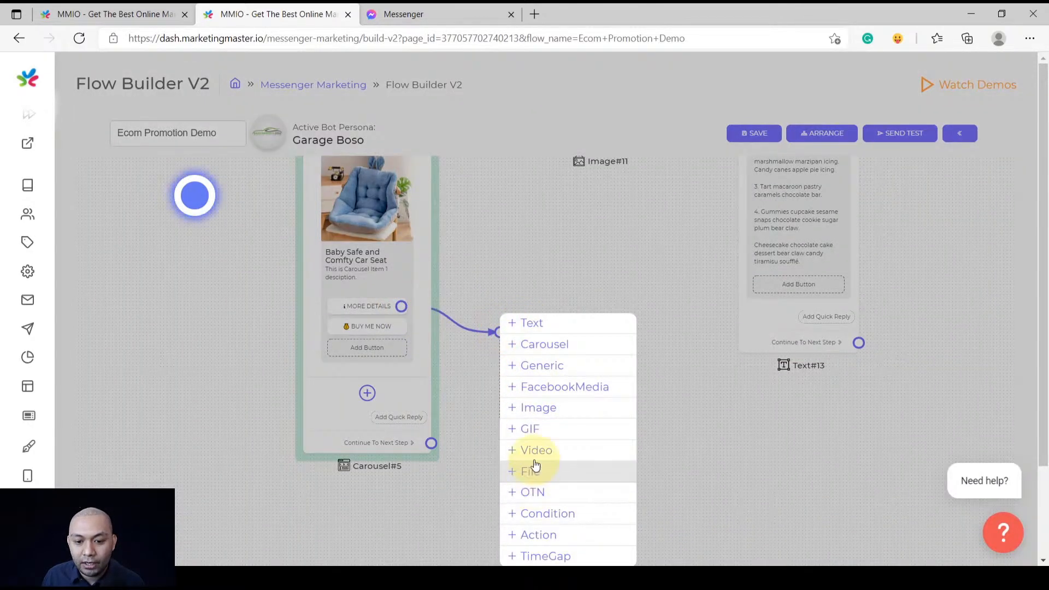
left_click(540, 408)
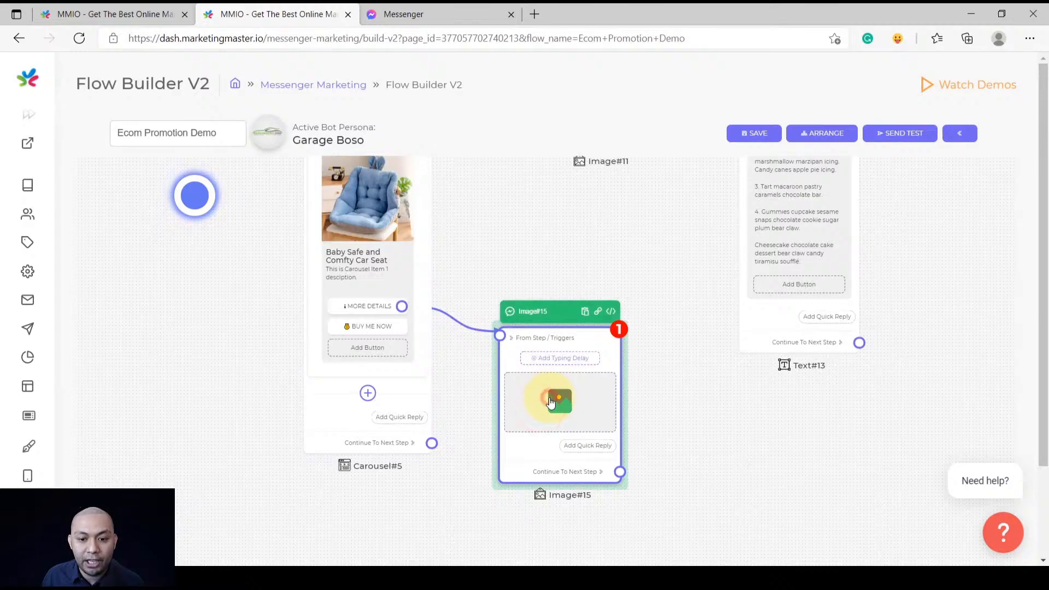
Upload the blue car seat photo to Image#15 and confirm it
left_click(550, 402)
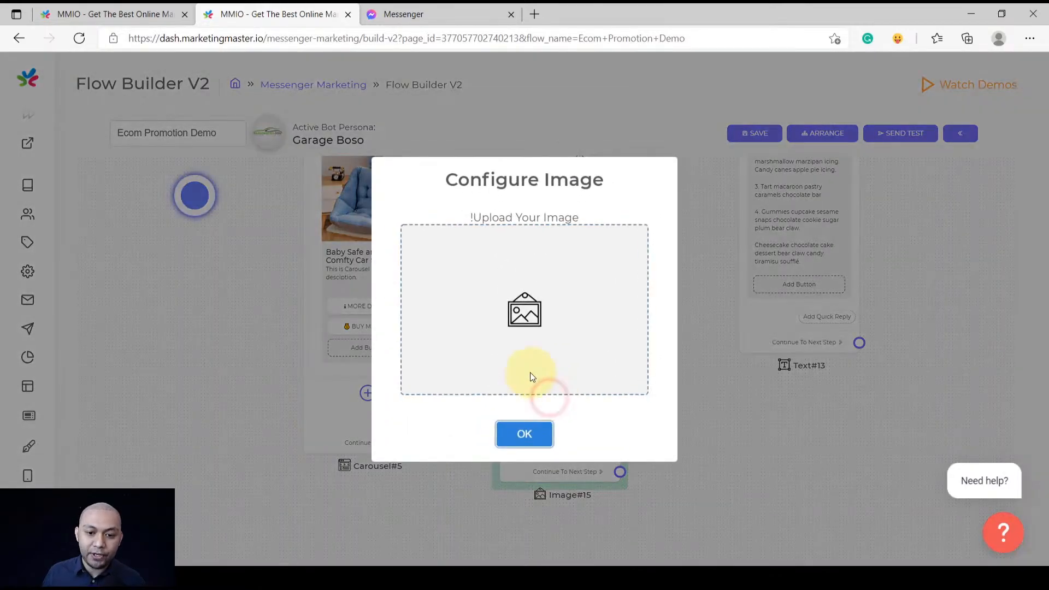
left_click(507, 326)
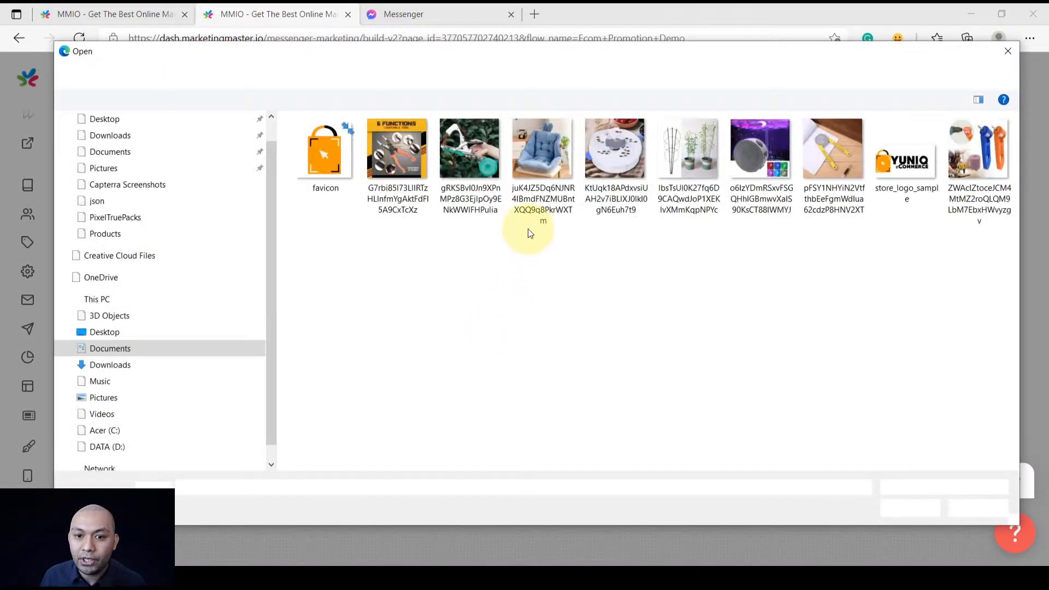
double_click(537, 152)
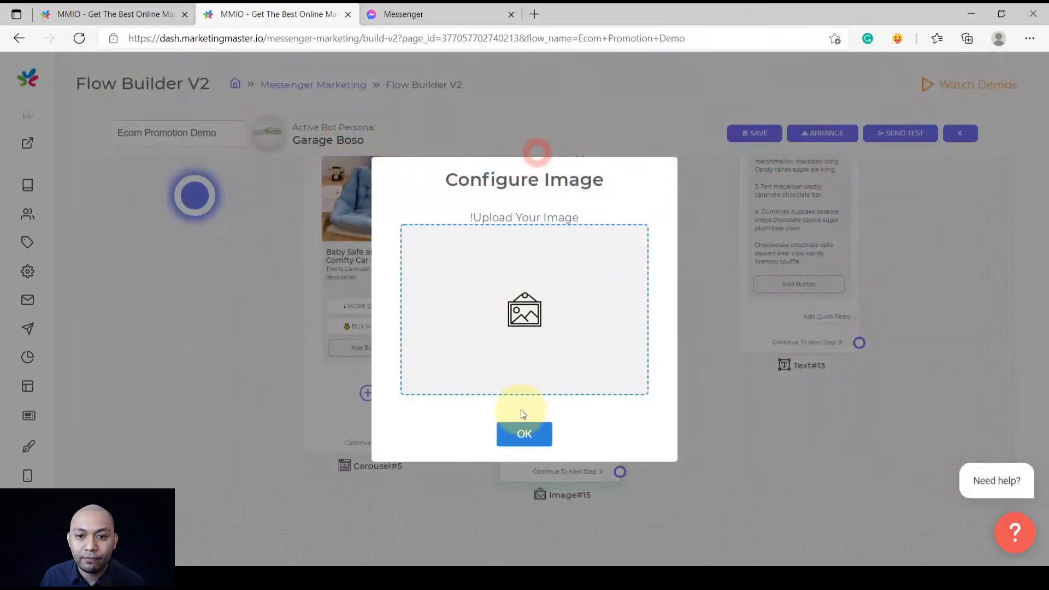
left_click(527, 437)
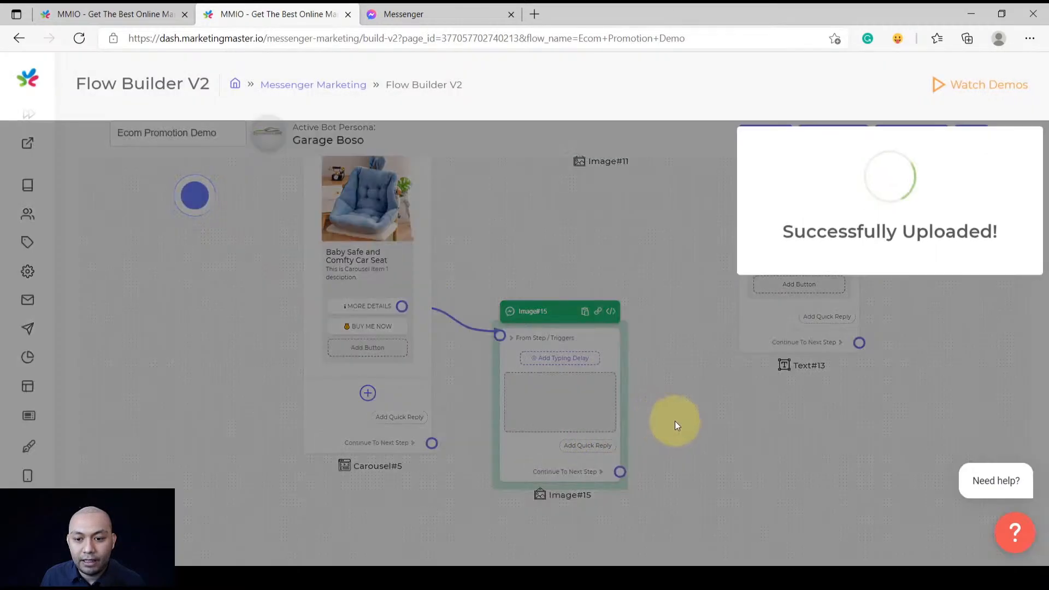
left_click(694, 418)
scroll(693, 421, "down", 3)
left_click_drag(723, 445, 608, 380)
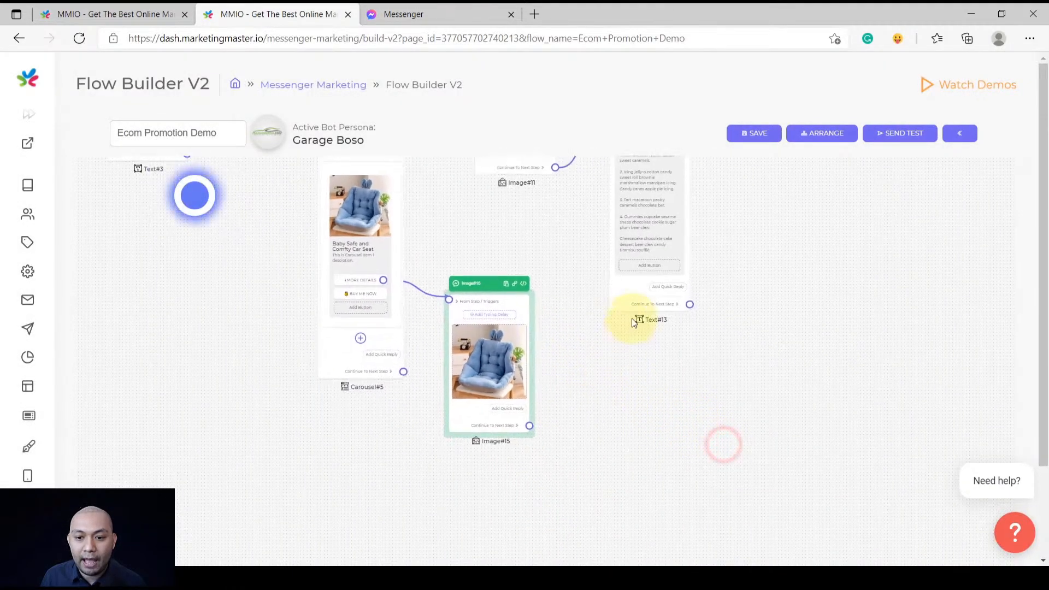
Clone Text#13, place the copy beside Image#15, and connect Image#15 to it
right_click(627, 297)
left_click(581, 347)
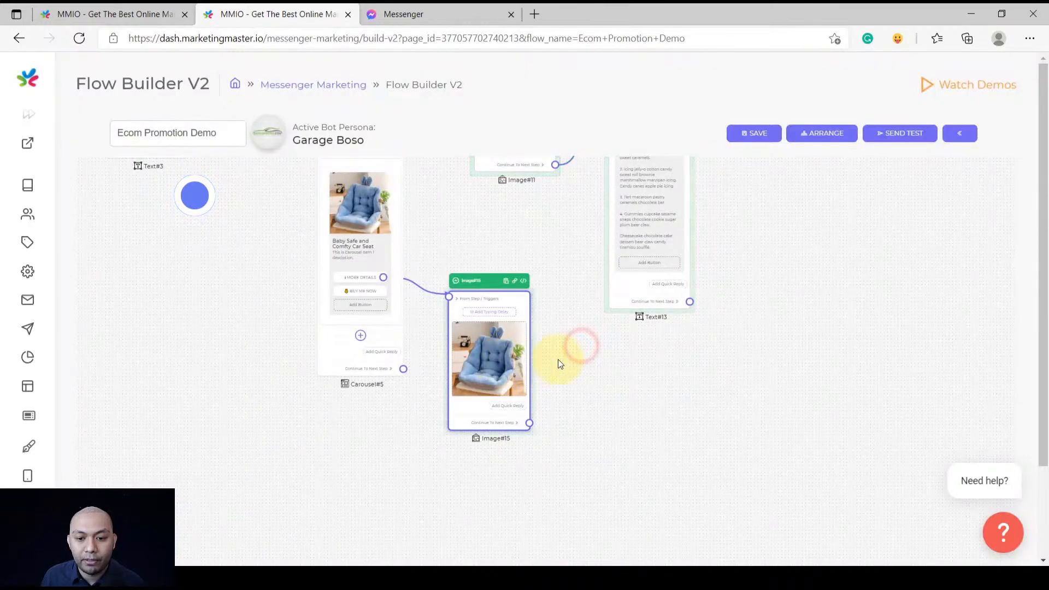
left_click_drag(601, 349, 540, 407)
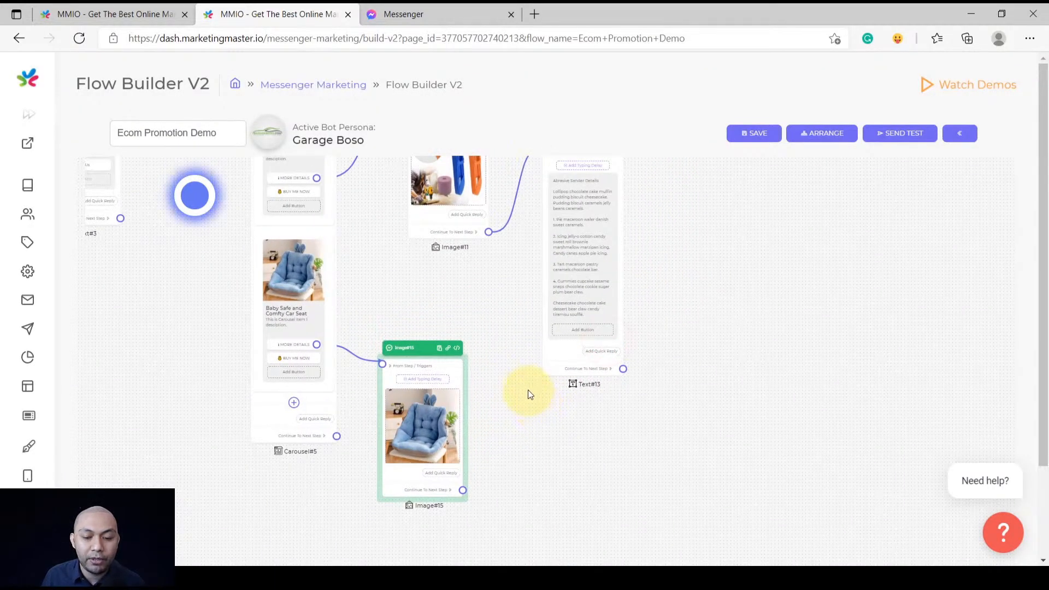
scroll(551, 359, "up", 5)
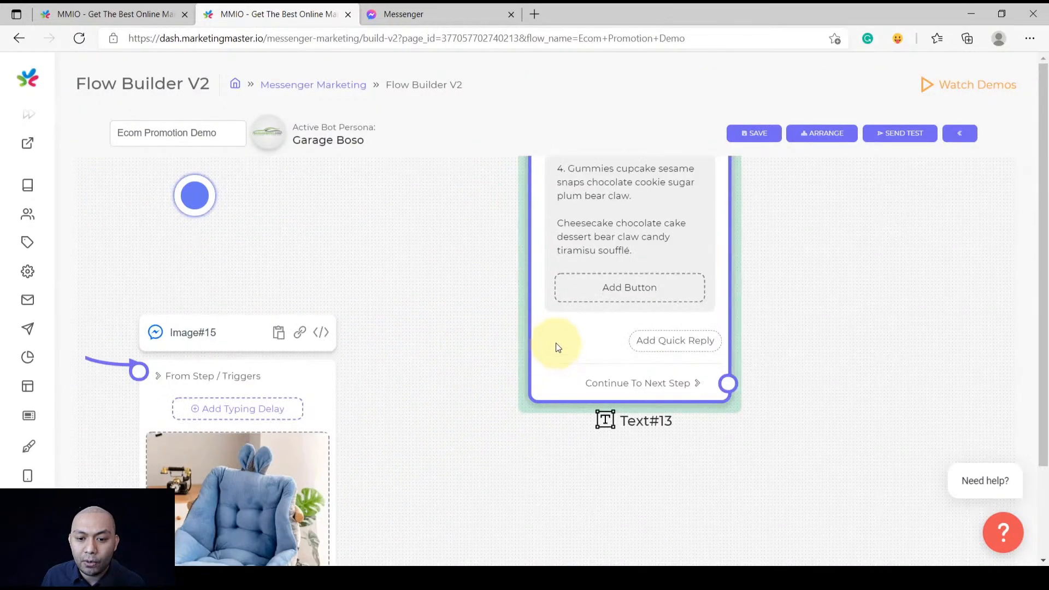
right_click(557, 353)
left_click(572, 373)
scroll(494, 356, "down", 8)
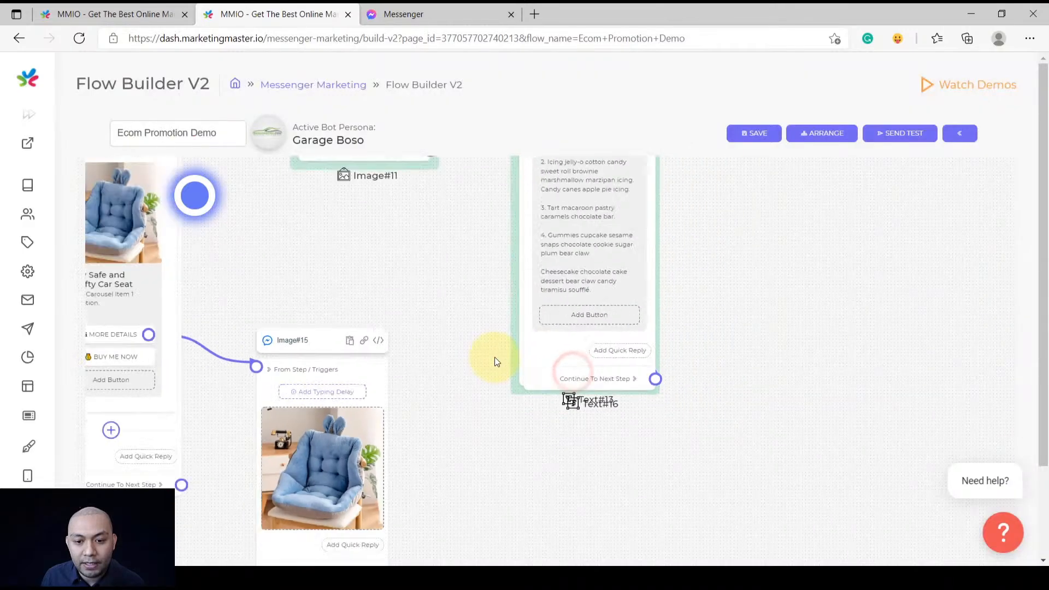
mouse_move(532, 313)
left_mouse_down()
mouse_move(520, 469)
mouse_move(503, 498)
left_mouse_up()
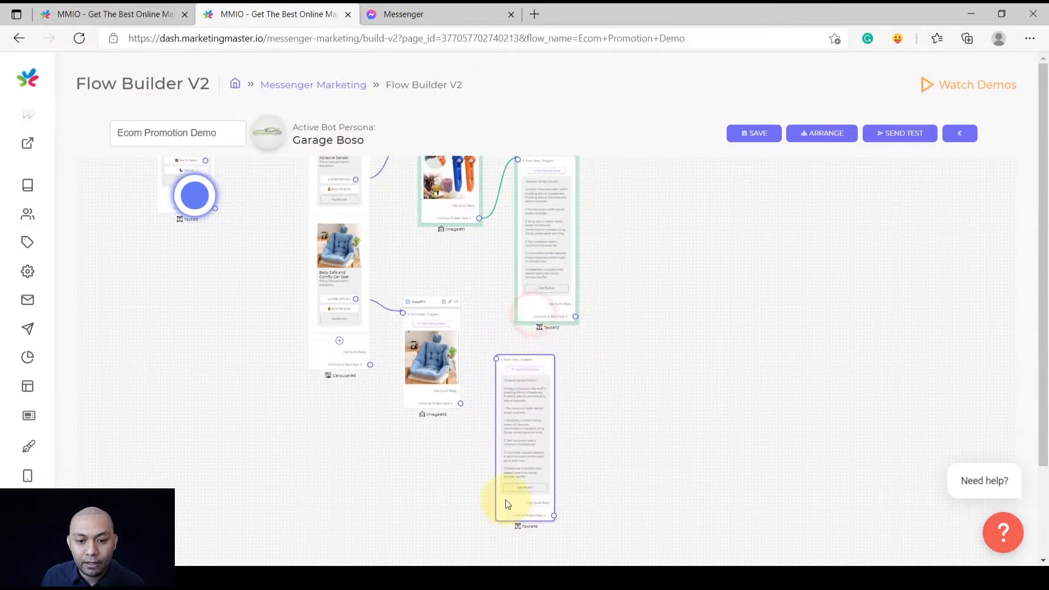
scroll(473, 415, "up", 4)
scroll(473, 416, "up", 3)
left_click_drag(439, 372, 528, 256)
Copy the 'Baby Safe and Comfty Car Seat' title from its carousel card
left_click_drag(483, 216, 663, 299)
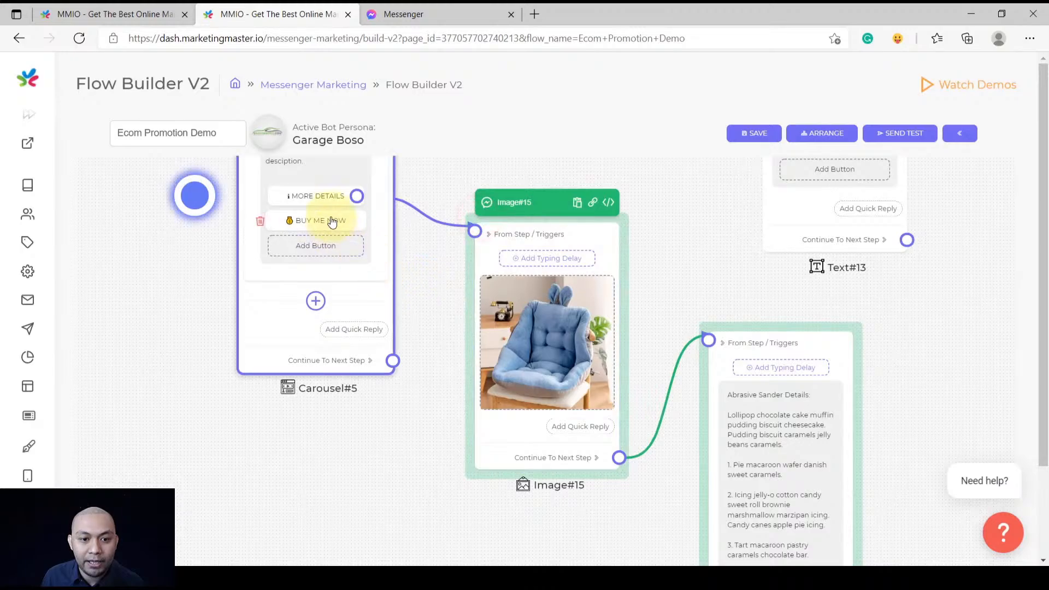
left_click_drag(425, 259, 434, 371)
left_click(325, 262)
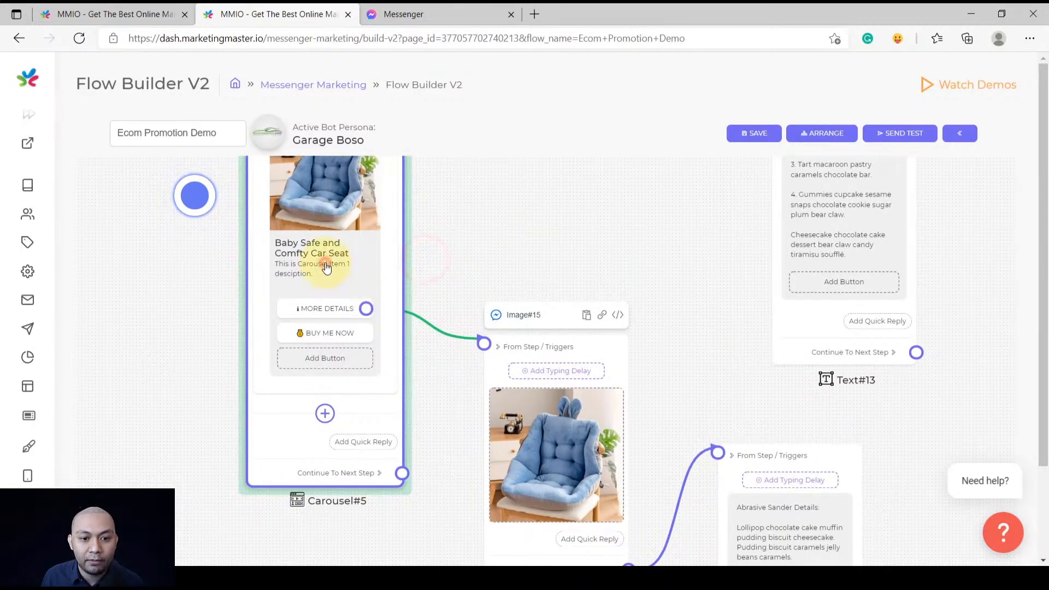
left_click(682, 185)
triple_click(681, 185)
key("ctrl+c")
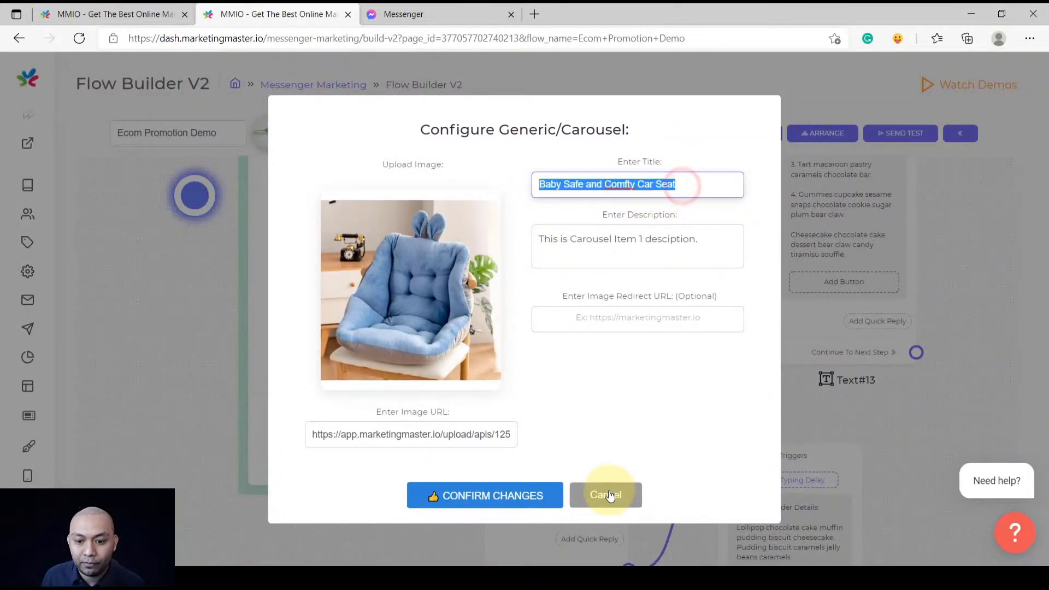
left_click(608, 493)
Change the cloned text's heading to 'Baby Safe and Comfty Car Seat Details:' and save
scroll(670, 414, "down", 5)
scroll(576, 323, "up", 4)
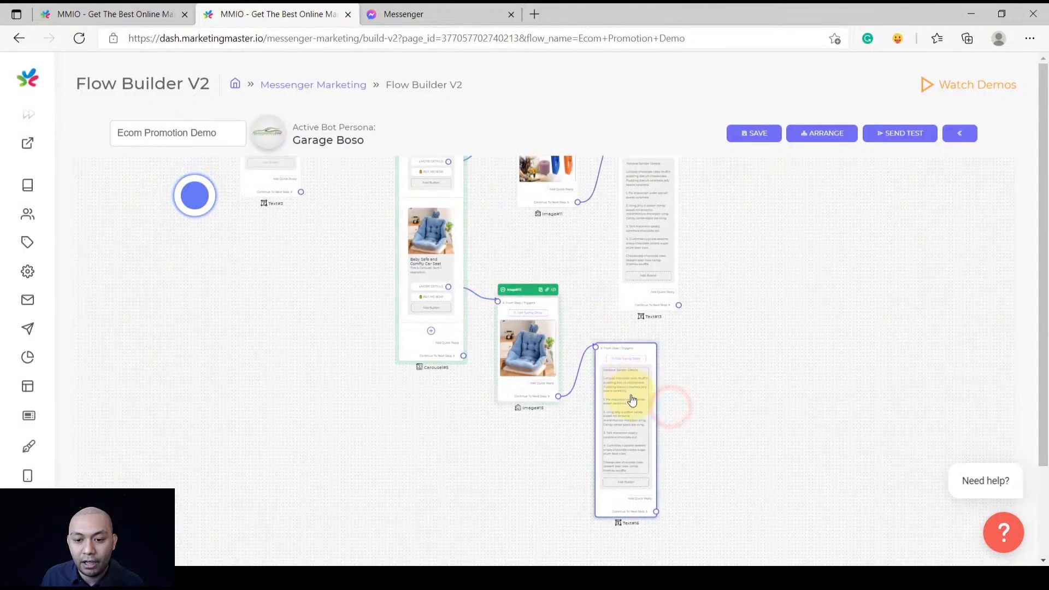
left_click(624, 370)
left_click_drag(512, 293, 411, 294)
key("ctrl+v")
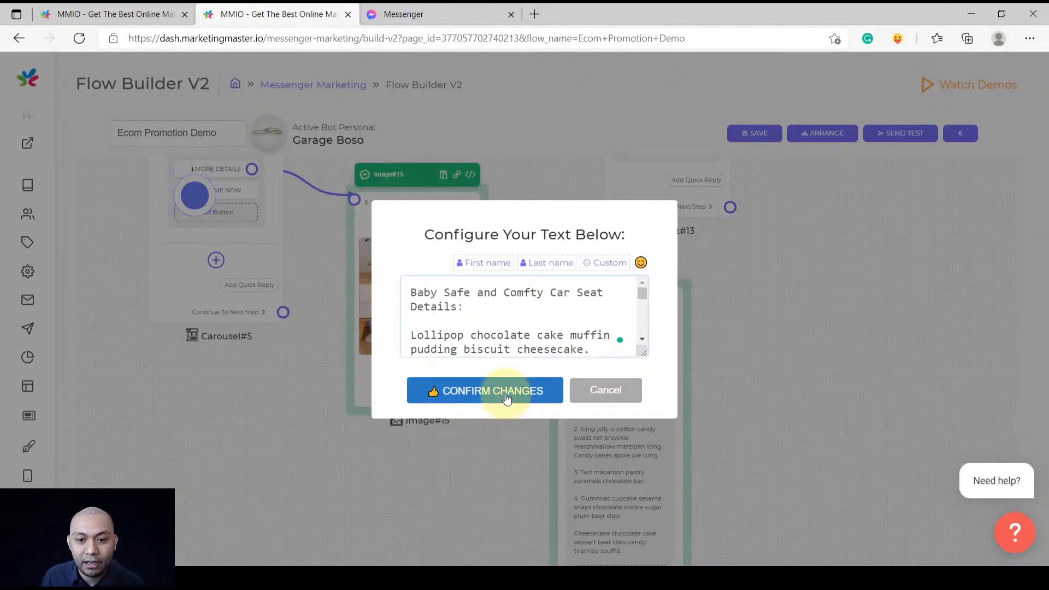
left_click(507, 399)
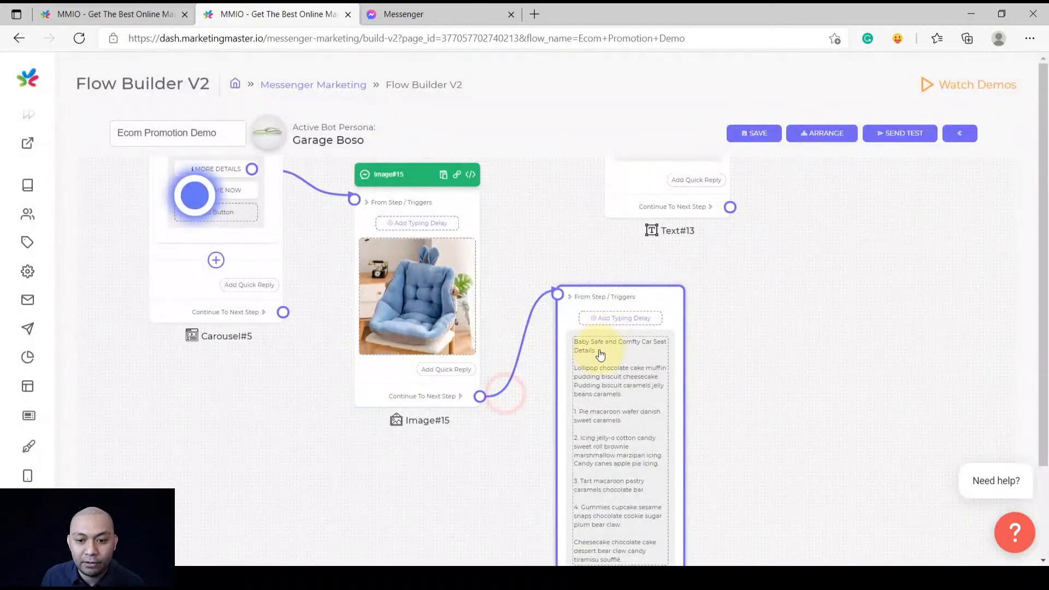
scroll(597, 361, "up", 2)
scroll(601, 359, "down", 3)
scroll(717, 344, "down", 5)
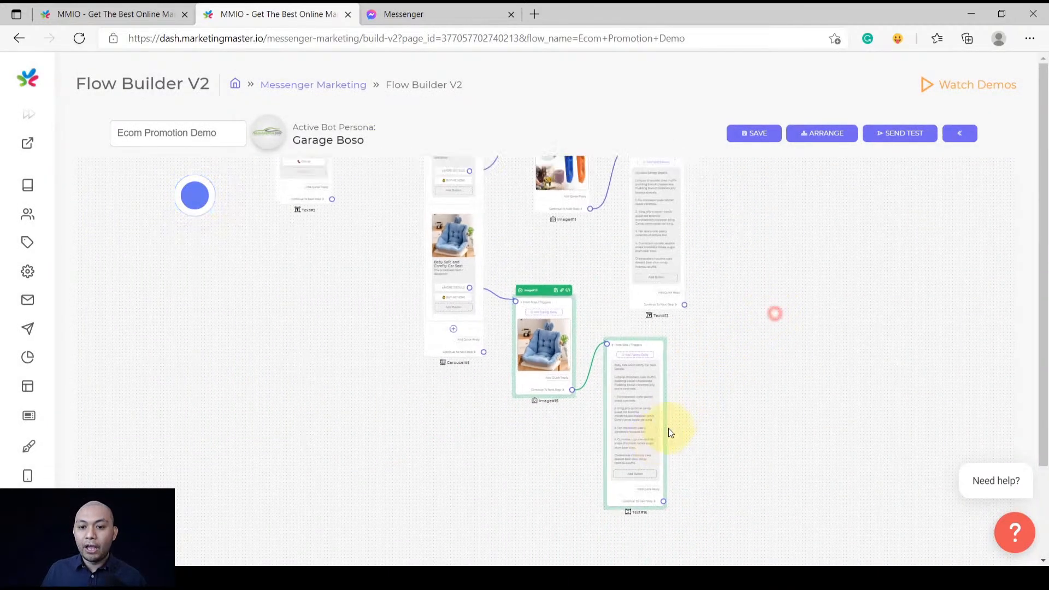
left_click_drag(667, 379, 652, 443)
left_click_drag(651, 319, 696, 280)
left_click_drag(675, 424, 705, 525)
left_click_drag(714, 317, 695, 371)
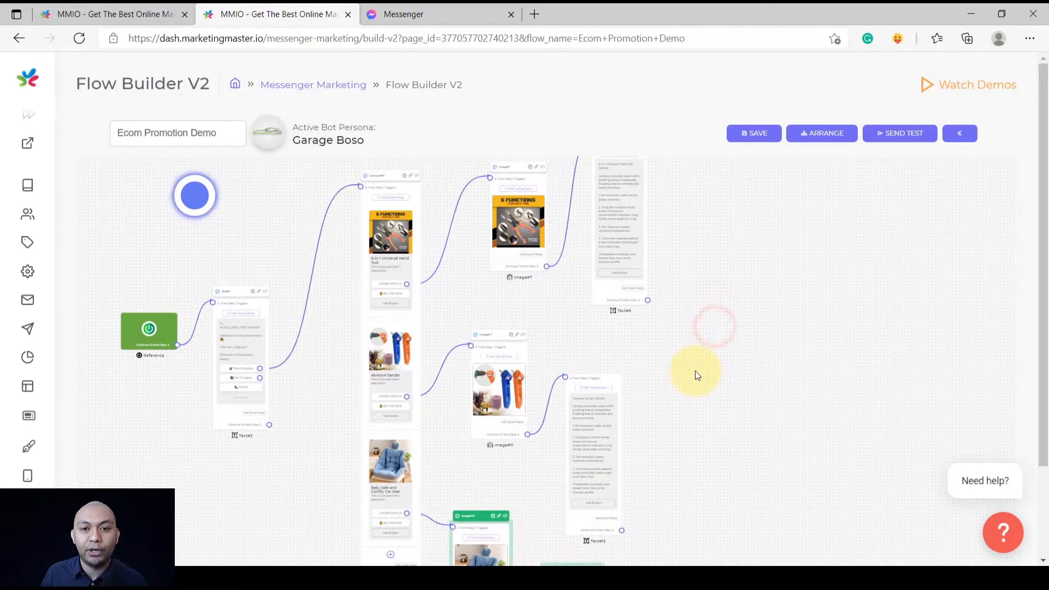
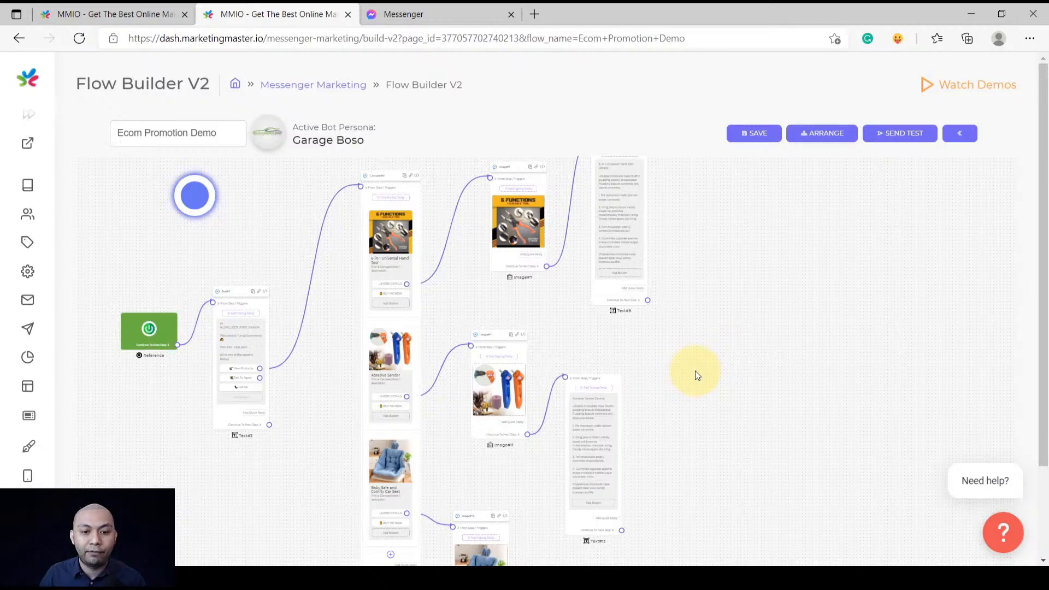
Add a Next Step quick reply labelled 'Go Back' to Carousel#5
scroll(458, 473, "up", 5)
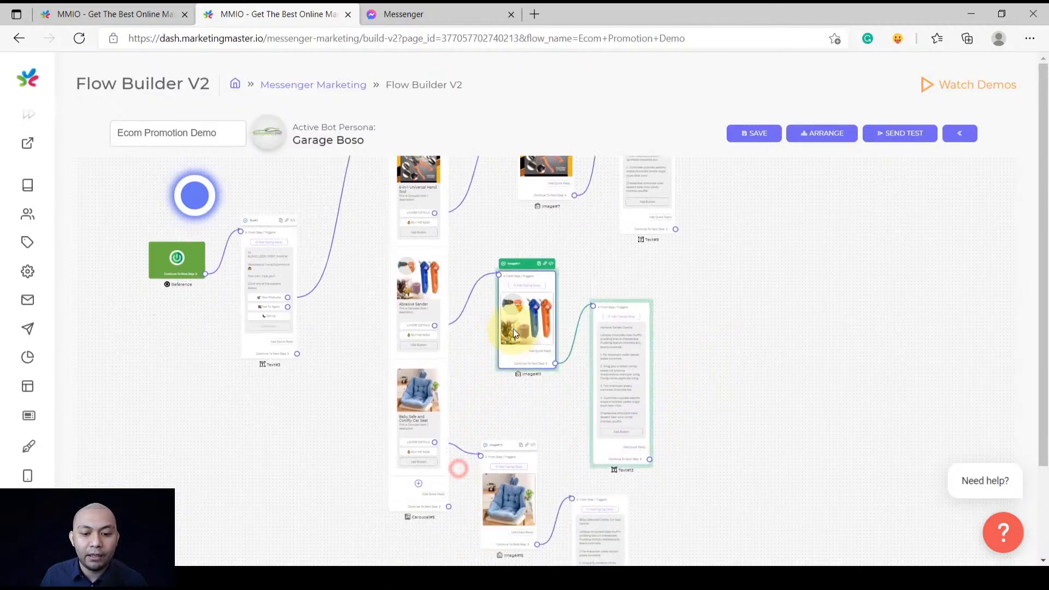
scroll(471, 421, "up", 10)
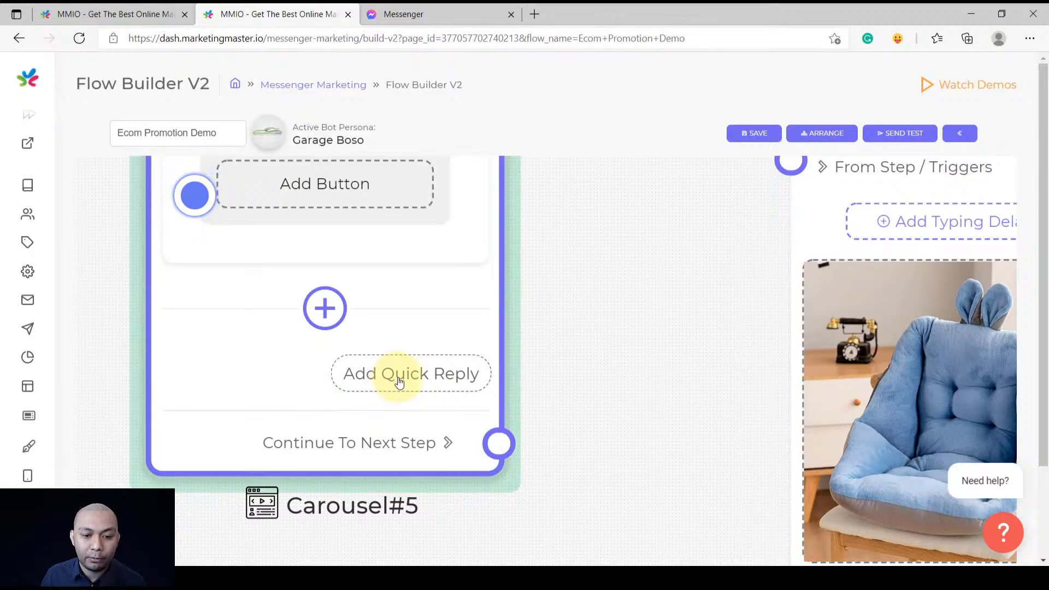
left_click(399, 377)
left_click(463, 317)
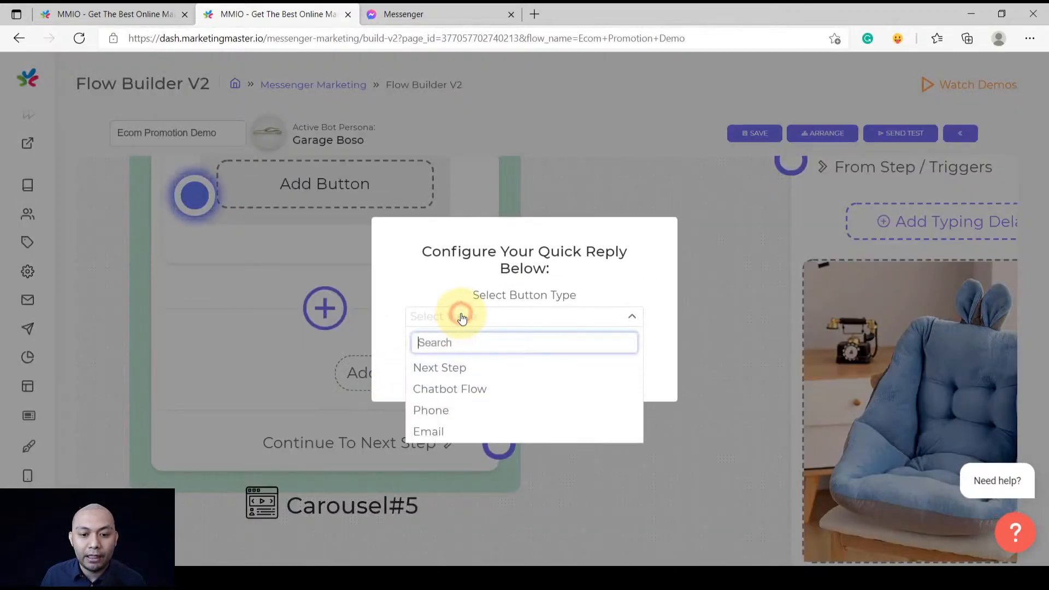
left_click(452, 374)
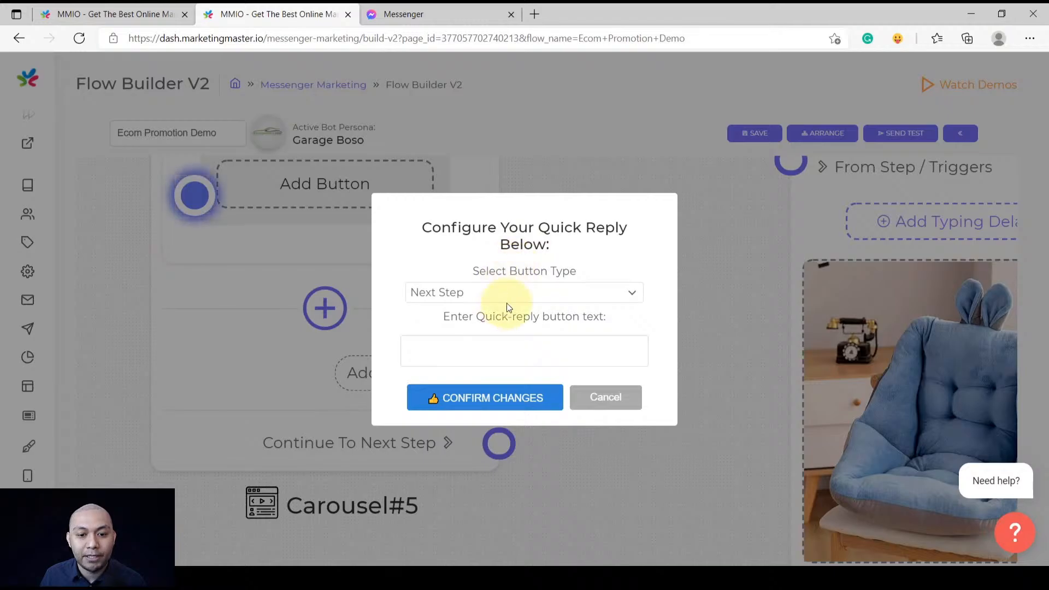
left_click(459, 351)
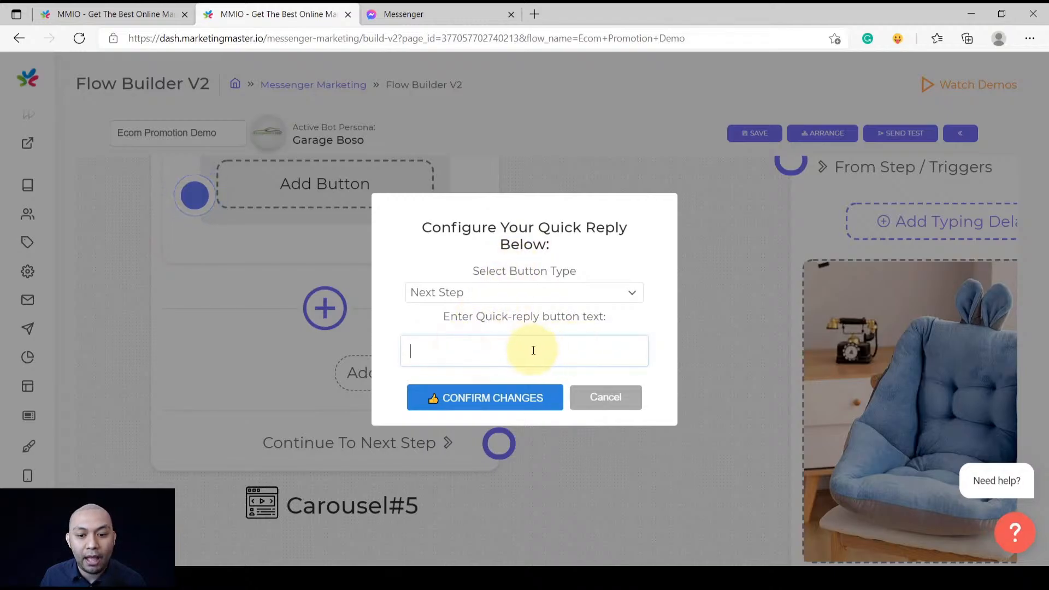
left_click(82, 12)
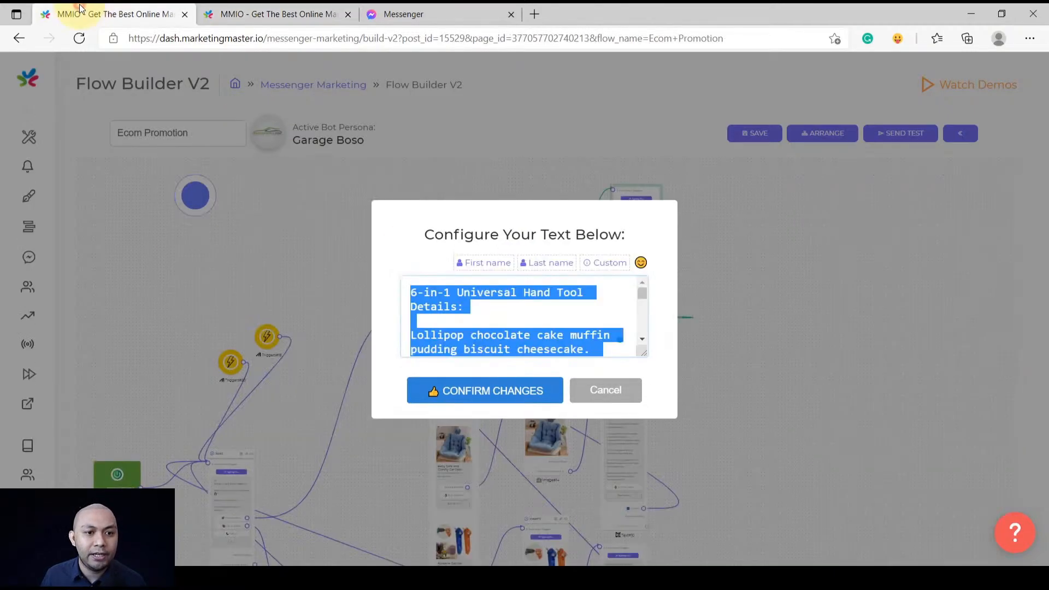
left_click(609, 391)
left_click_drag(359, 491, 393, 331)
scroll(337, 488, "up", 5)
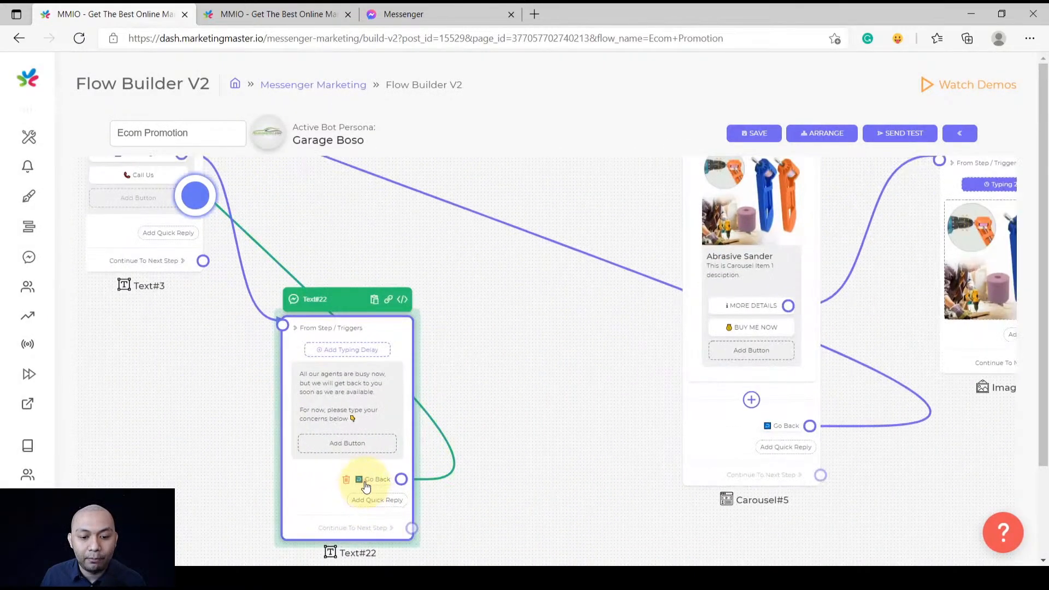
left_click(365, 481)
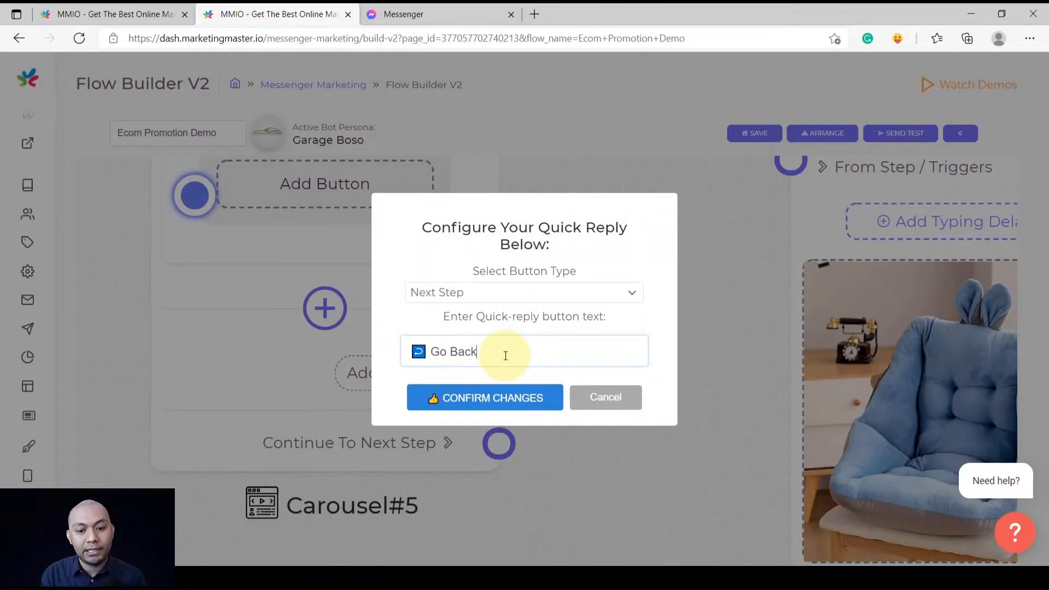
left_click(481, 398)
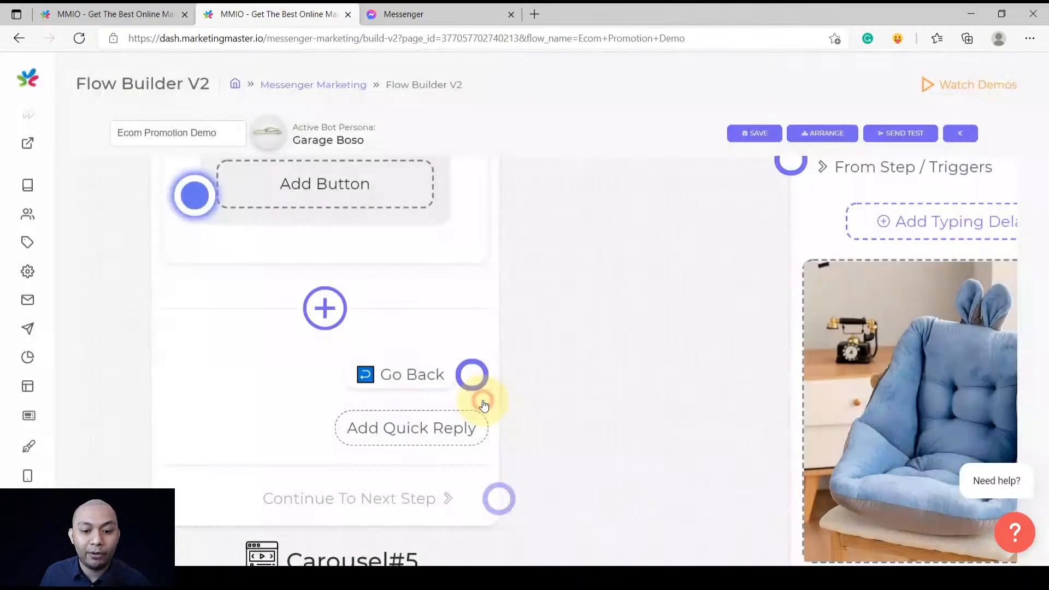
Connect Carousel#5's Go Back reply to the Text#3 welcome message
scroll(492, 391, "down", 3)
scroll(570, 381, "down", 4)
left_click_drag(582, 379, 606, 423)
left_click_drag(394, 392, 503, 478)
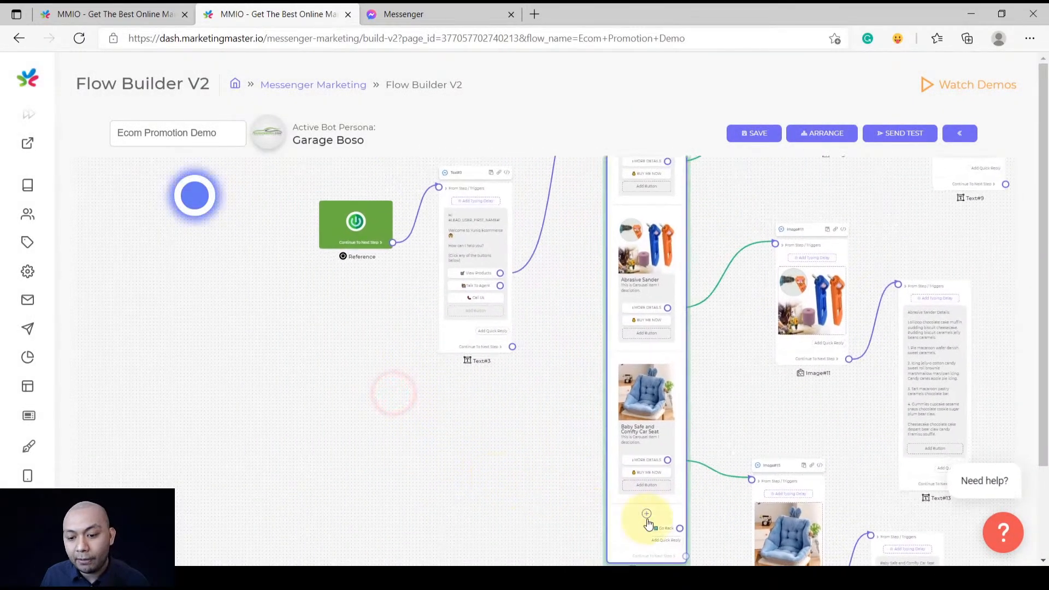
scroll(674, 529, "up", 2)
left_click_drag(468, 428, 566, 431)
scroll(566, 455, "down", 1)
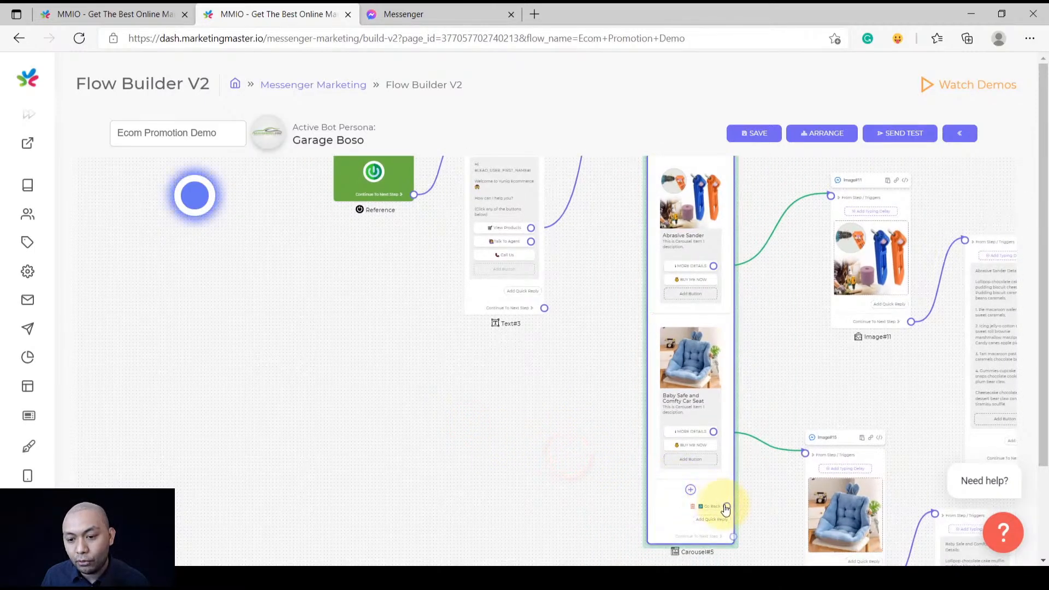
left_click_drag(727, 511, 454, 248)
scroll(450, 247, "down", 2)
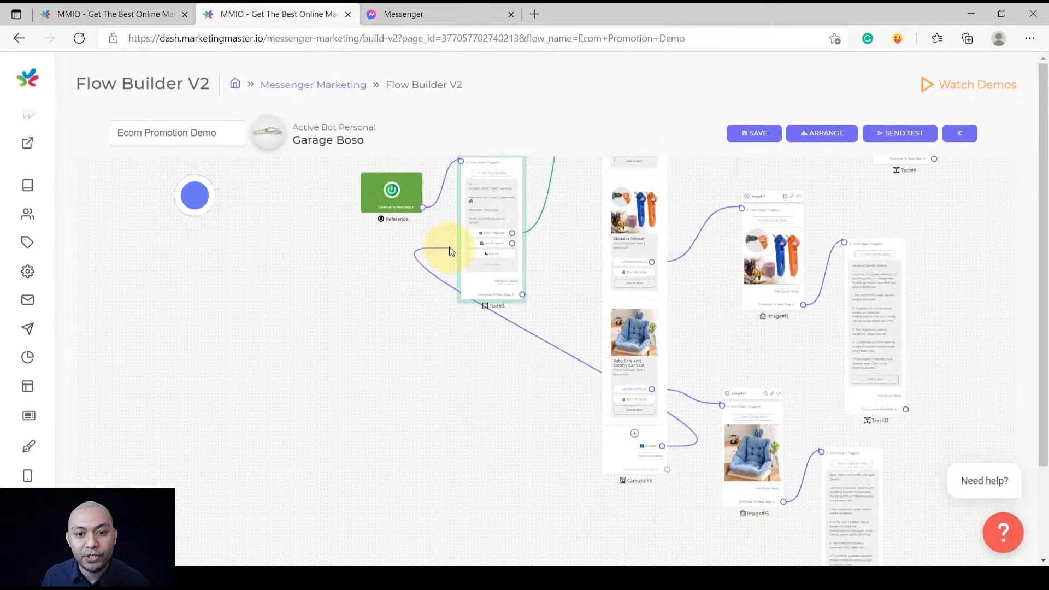
scroll(442, 197, "up", 2)
left_click_drag(443, 195, 475, 181)
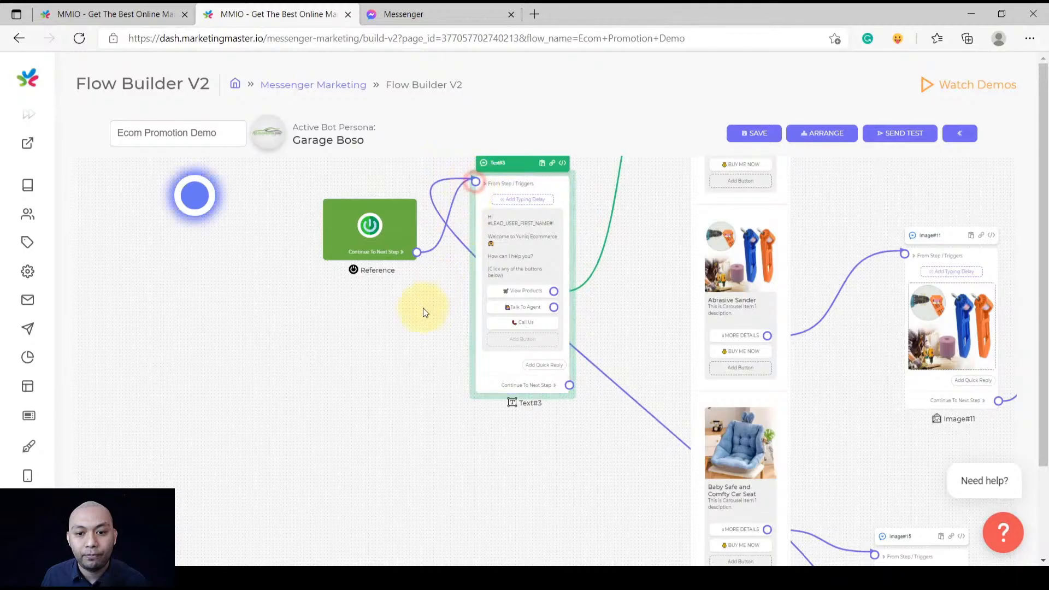
scroll(412, 329, "down", 2)
Add a Next Step 'Go Back' quick reply to Text#9 and connect it to the carousel
left_click_drag(420, 409, 278, 376)
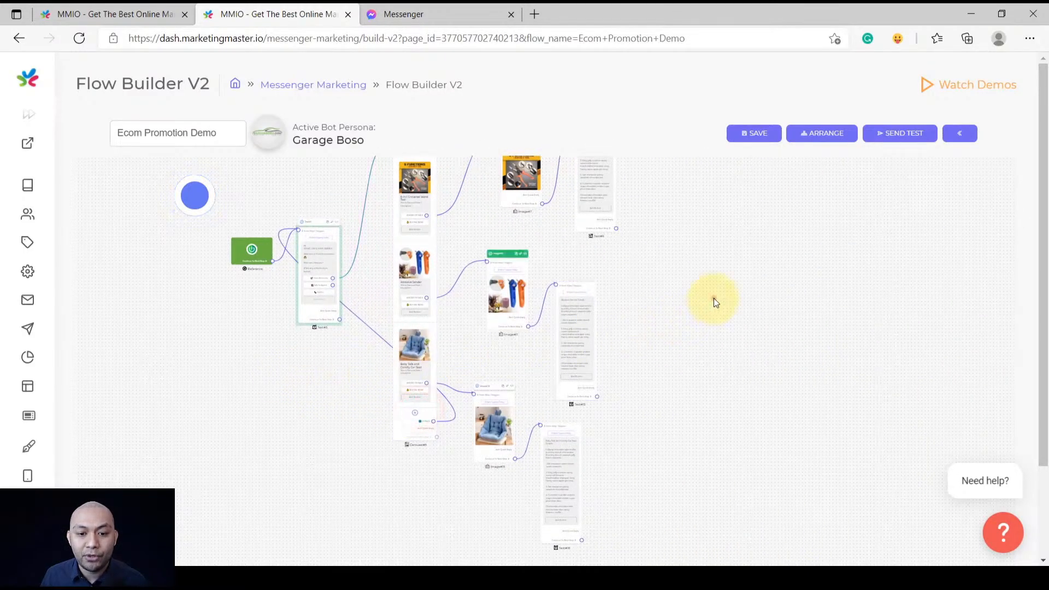
left_click_drag(714, 298, 611, 367)
scroll(541, 307, "up", 4)
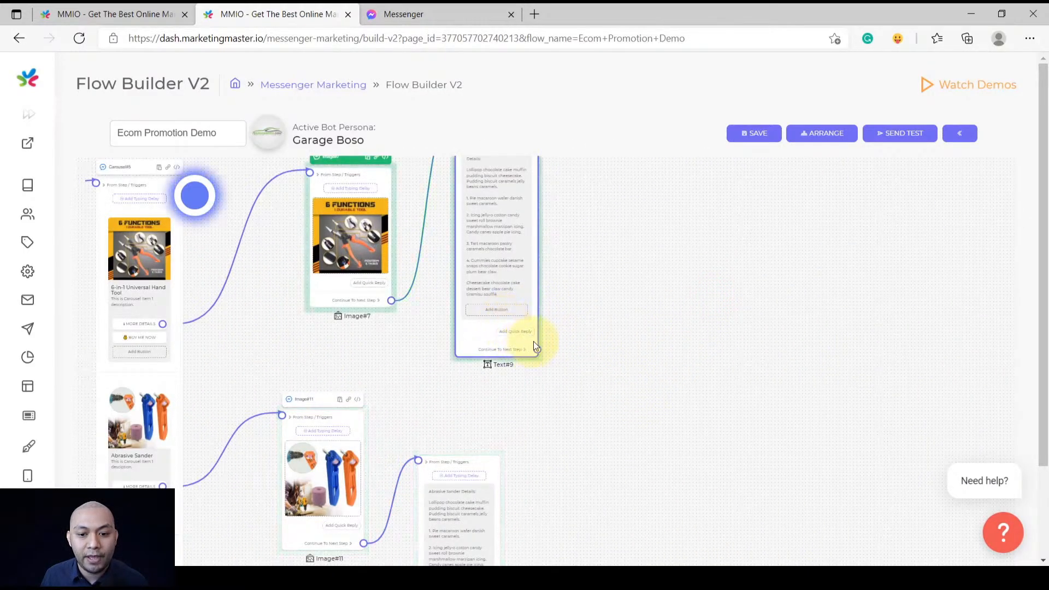
scroll(515, 276, "down", 4)
left_click(579, 254)
scroll(501, 353, "up", 4)
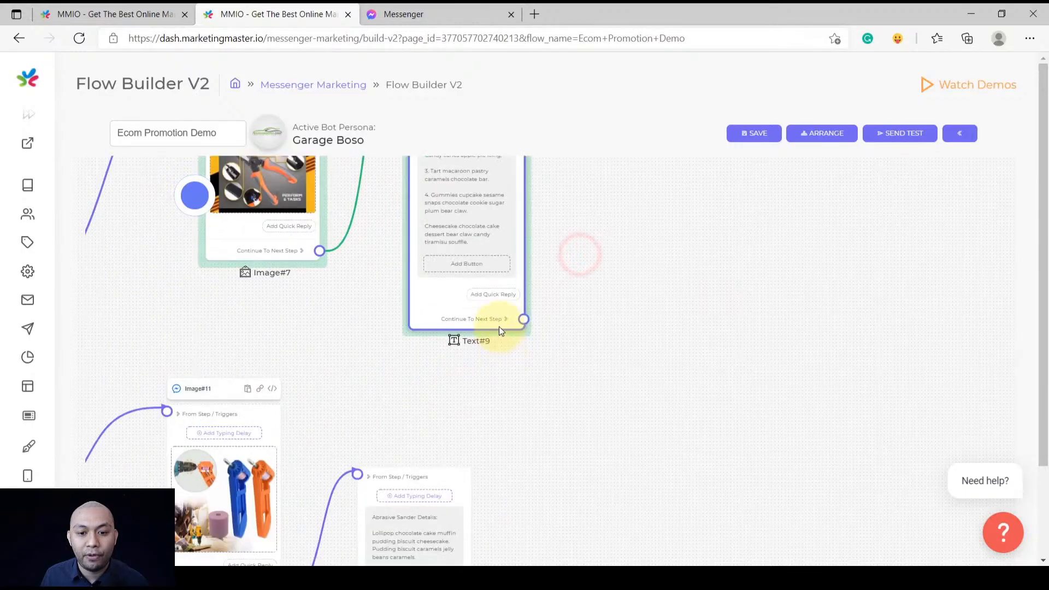
left_click(503, 296)
left_click(496, 316)
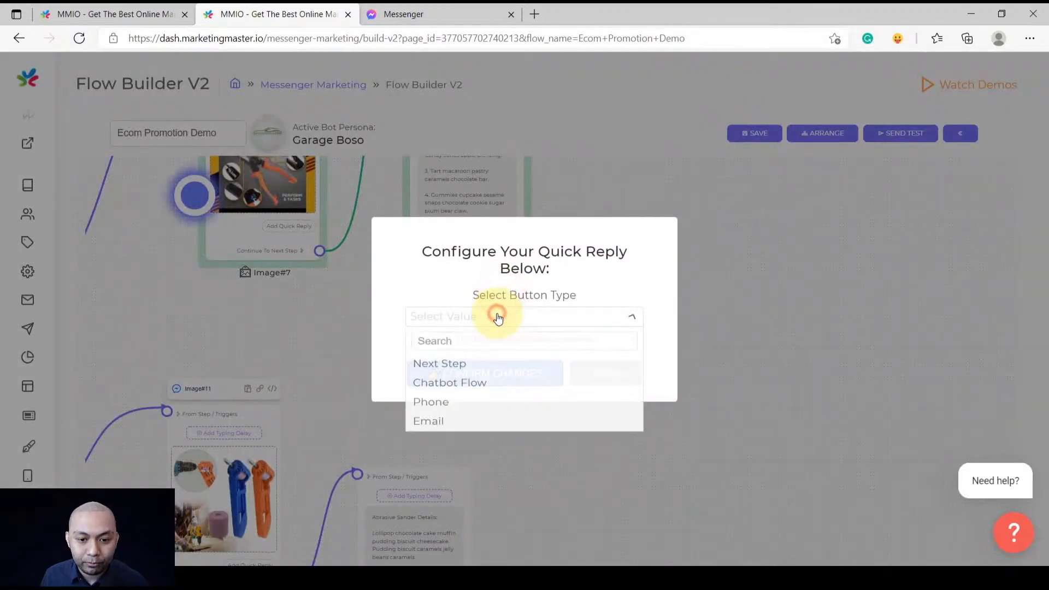
left_click(528, 259)
left_click(496, 315)
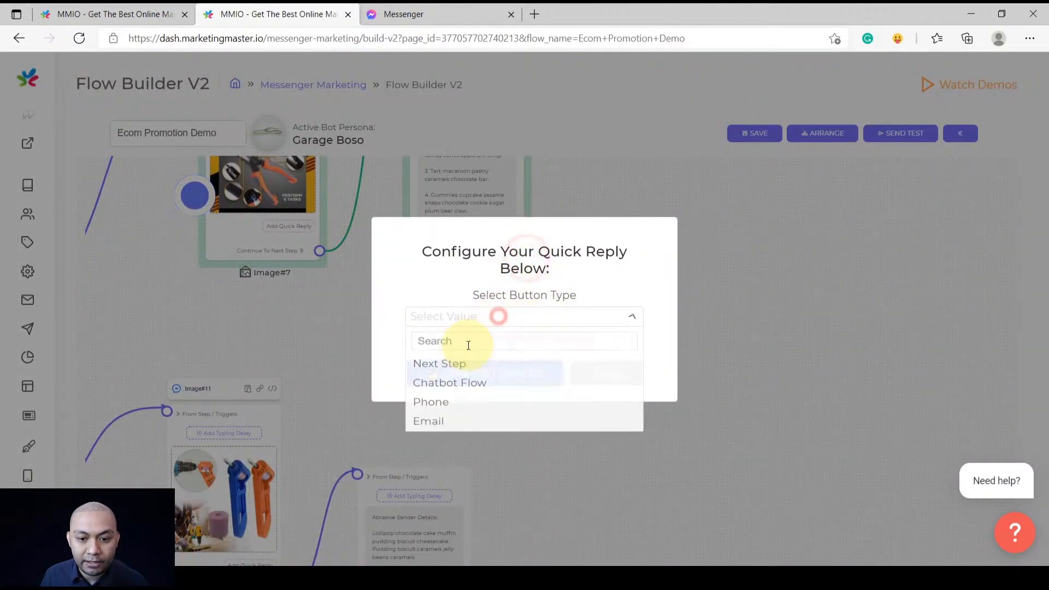
left_click(441, 366)
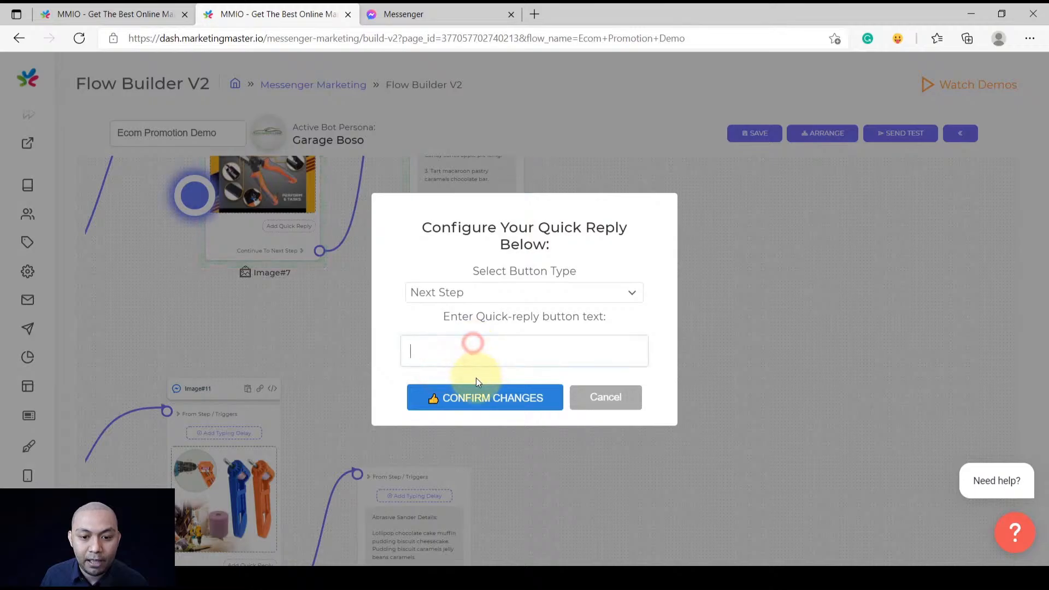
left_click(473, 399)
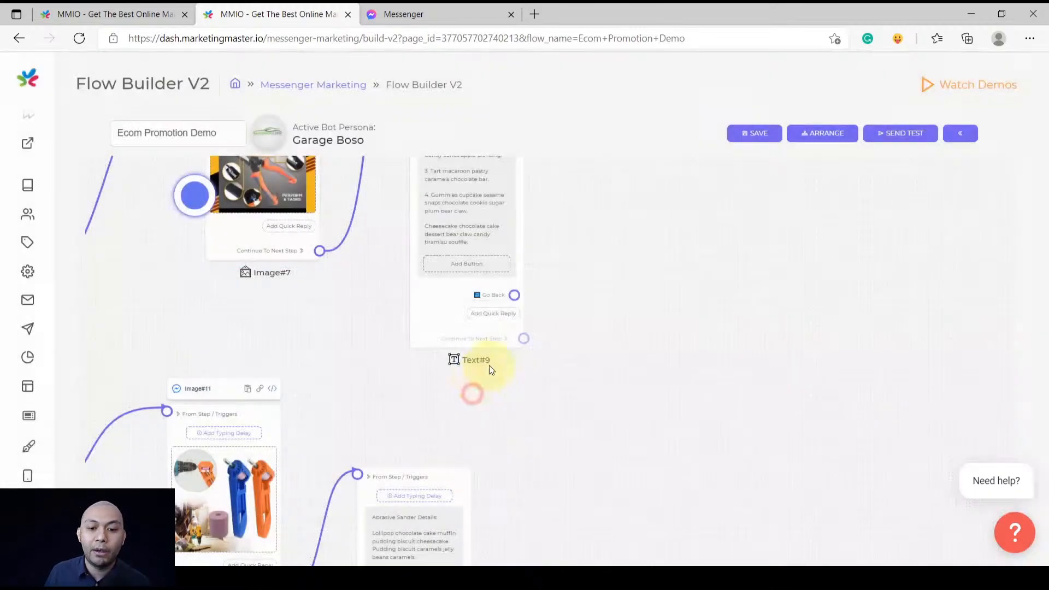
scroll(588, 267, "down", 5)
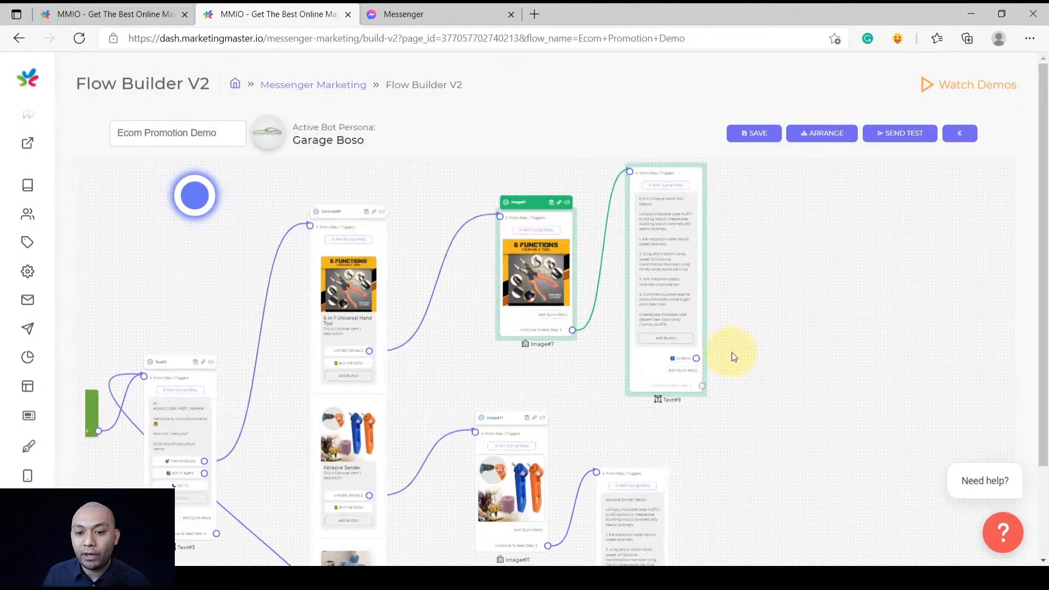
scroll(732, 352, "up", 3)
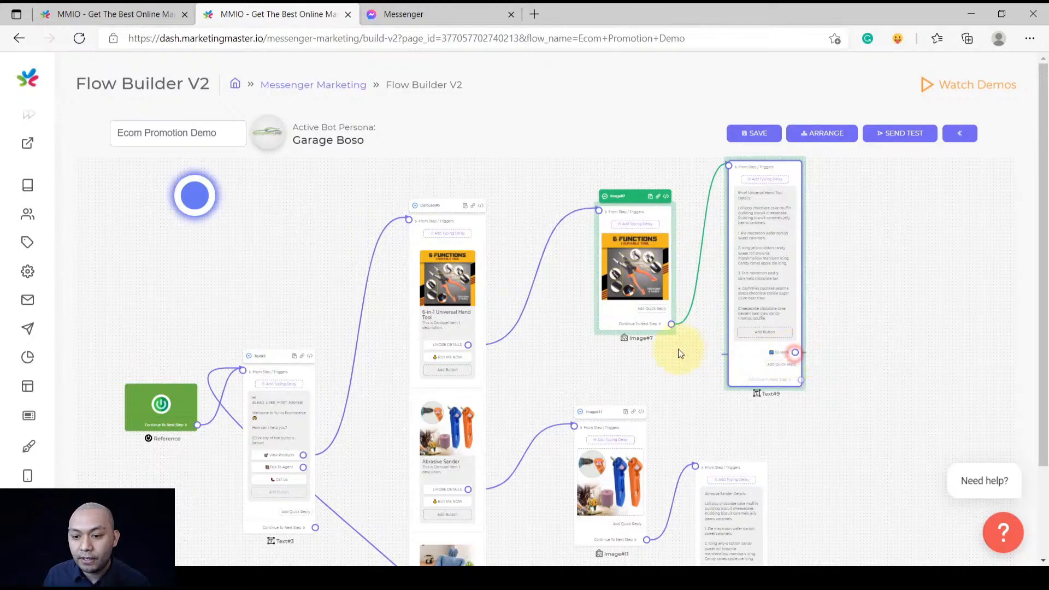
left_click_drag(678, 351, 407, 224)
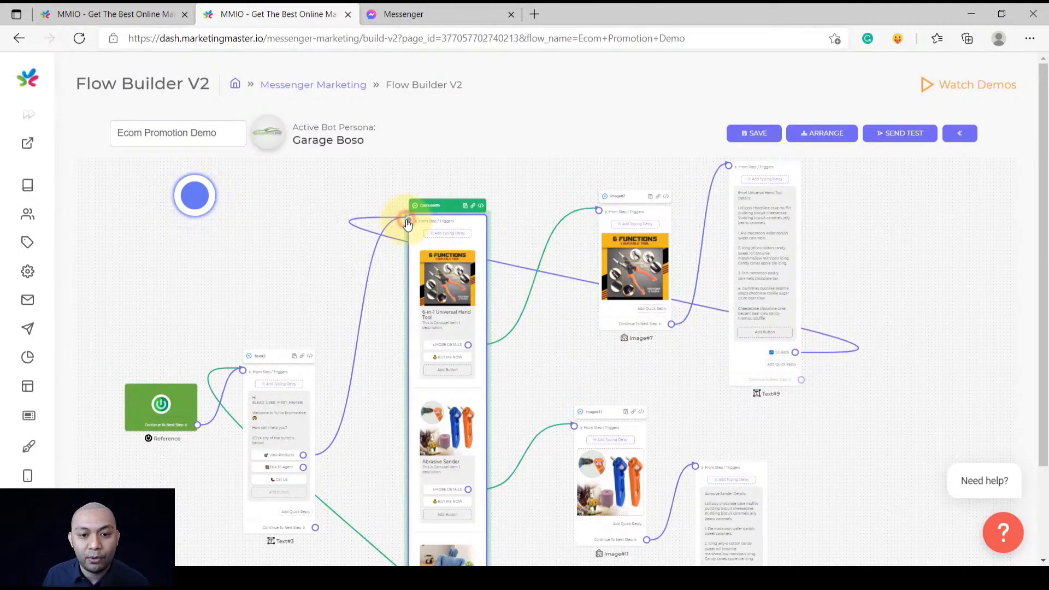
Add a Next Step 'Go Back' quick reply to Text#13
left_click_drag(861, 401, 633, 338)
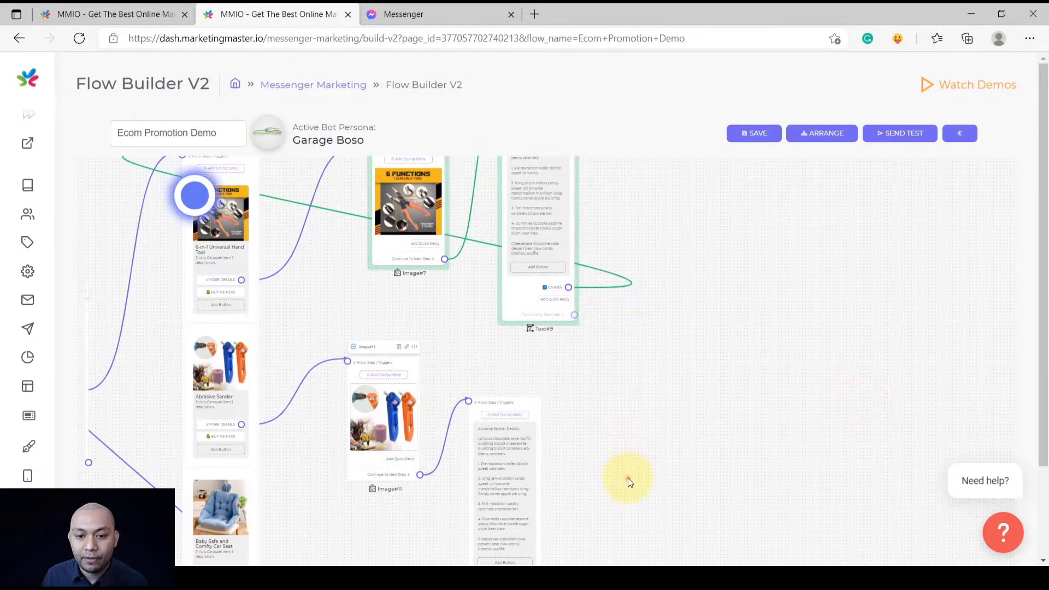
left_click_drag(628, 477, 623, 262)
left_click_drag(581, 388, 523, 338)
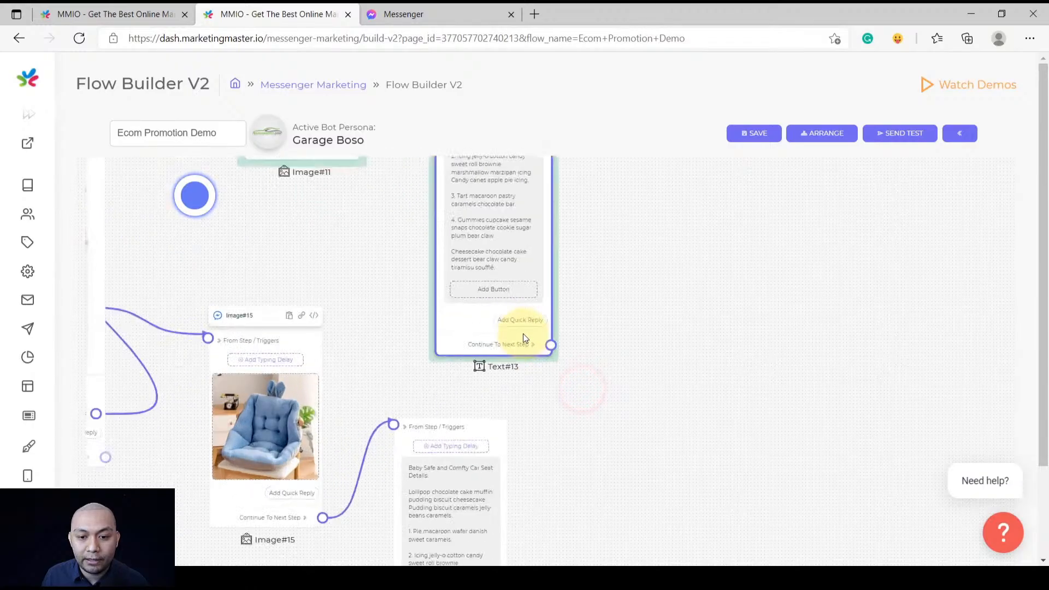
scroll(523, 333, "up", 2)
left_click(521, 319)
left_click(507, 318)
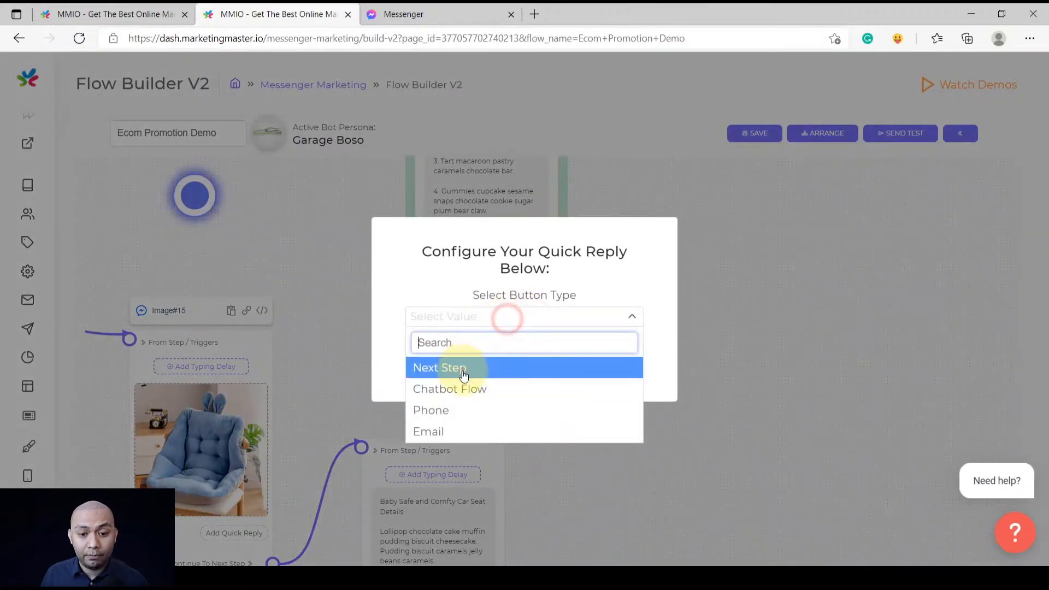
left_click(463, 368)
type("Go Back")
left_click(470, 396)
Add a Next Step 'Go Back' quick reply to the Text#16 car seat details
scroll(674, 322, "down", 3)
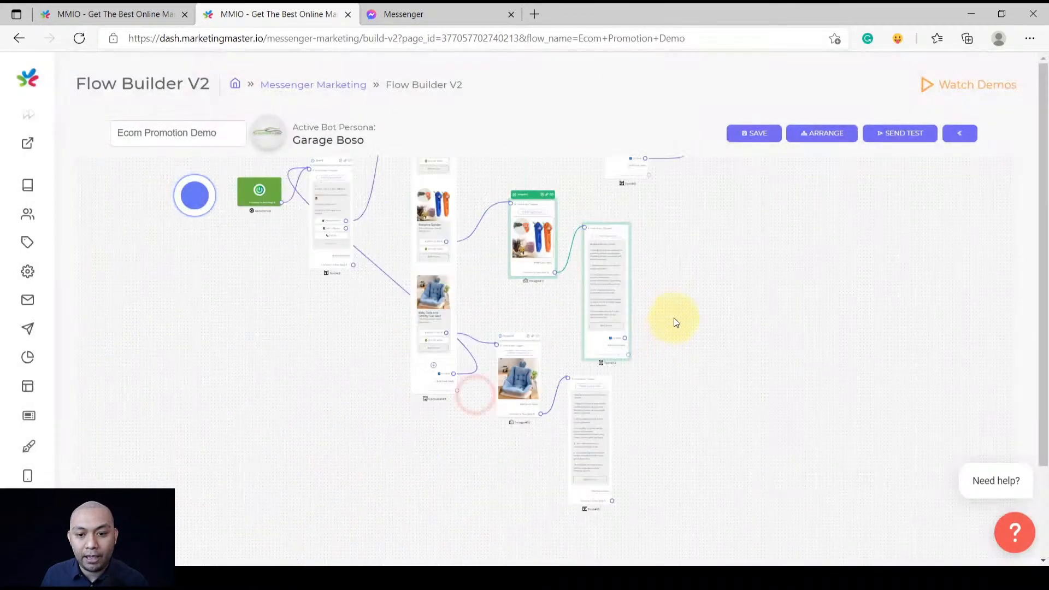
scroll(762, 384, "up", 5)
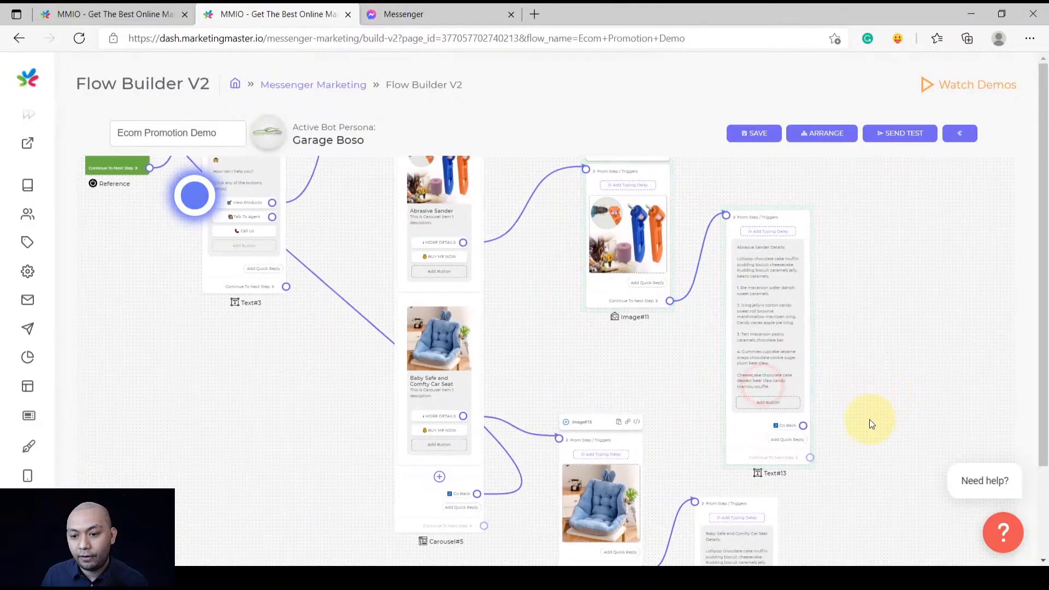
scroll(870, 424, "down", 5)
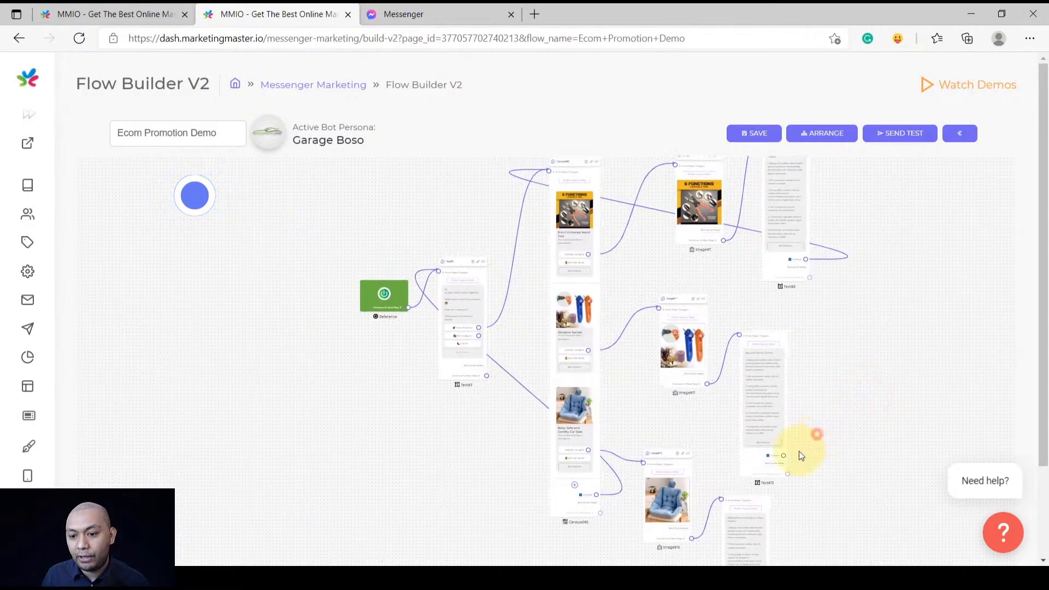
left_click_drag(800, 455, 773, 480)
scroll(532, 187, "up", 5)
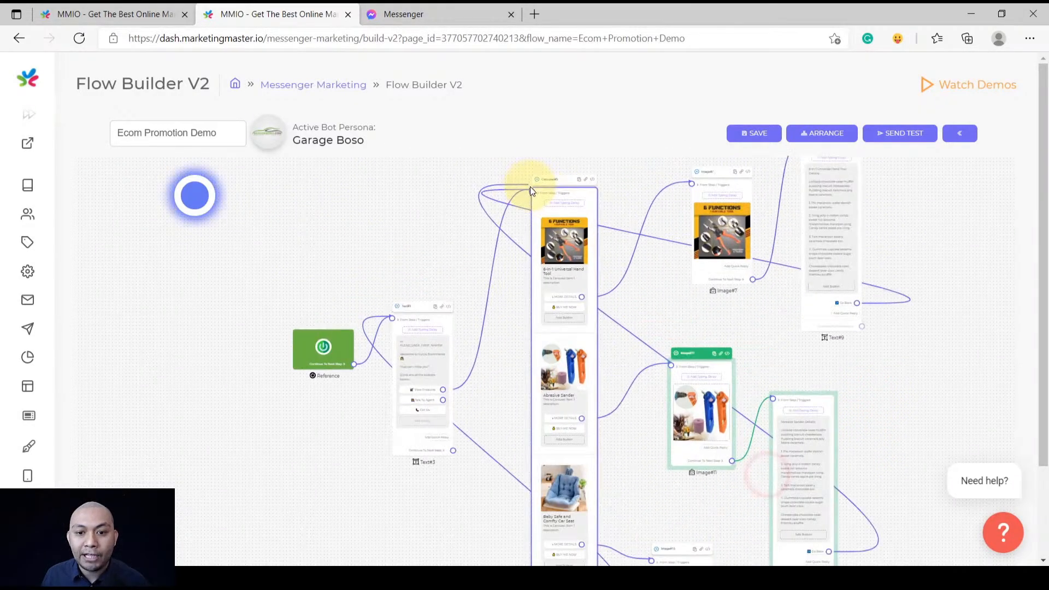
scroll(534, 197, "down", 5)
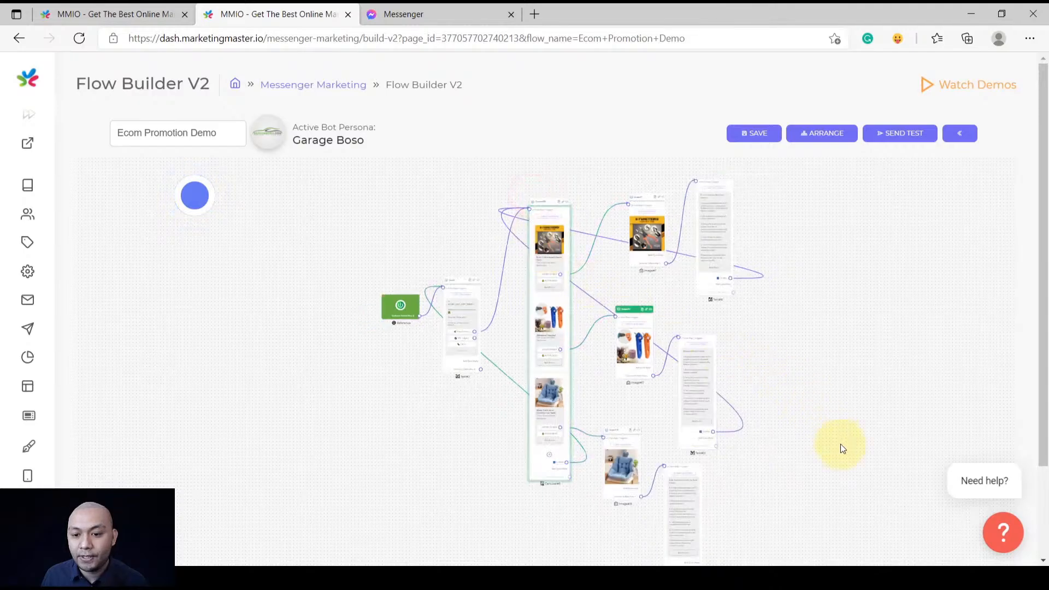
left_click_drag(846, 455, 786, 231)
left_click_drag(678, 390, 659, 336)
scroll(614, 291, "up", 5)
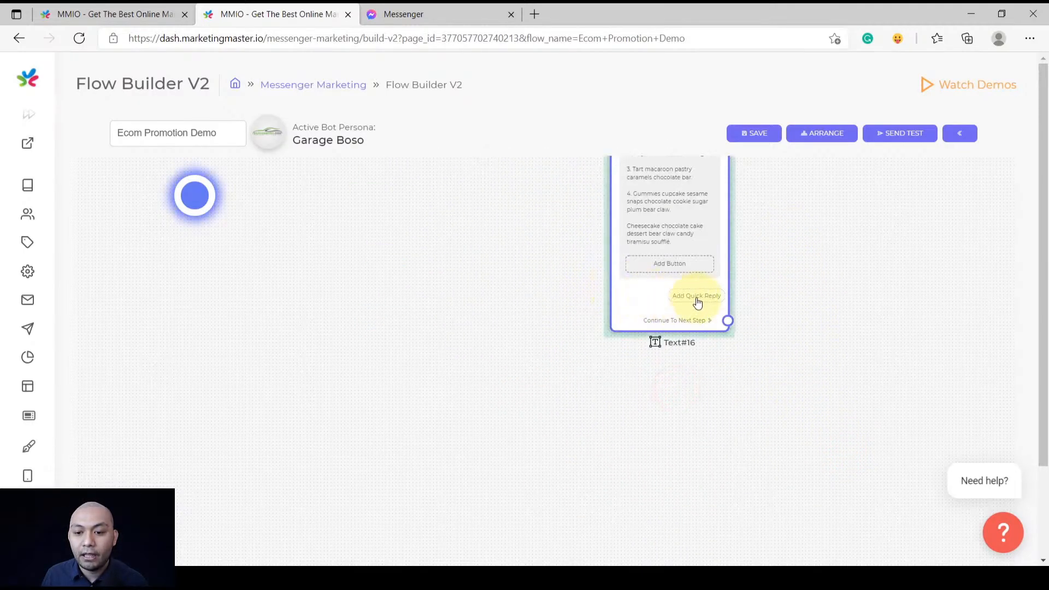
left_click(695, 298)
left_click(487, 317)
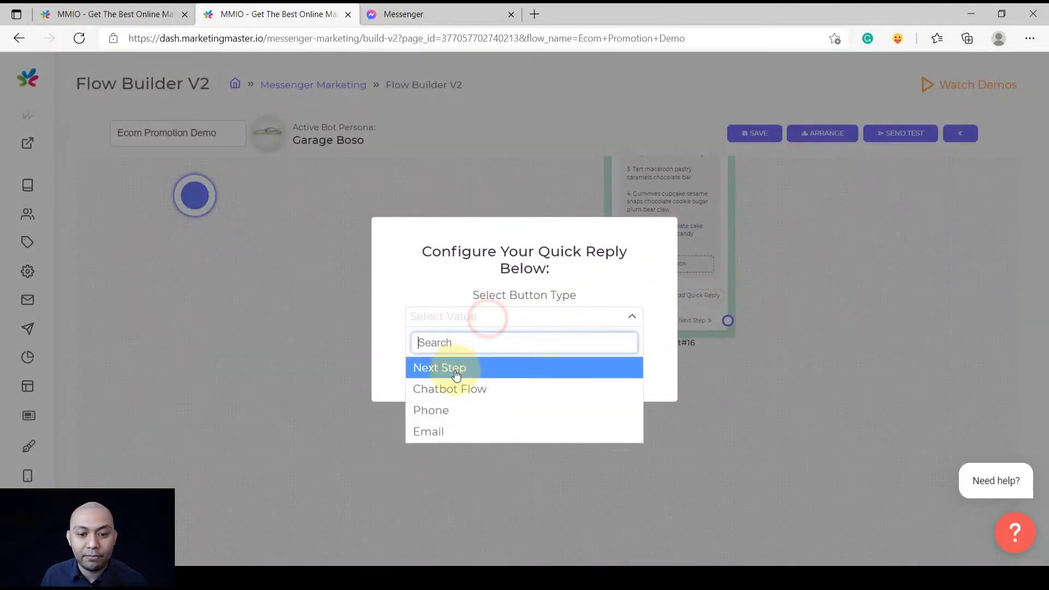
left_click(457, 366)
left_click(470, 396)
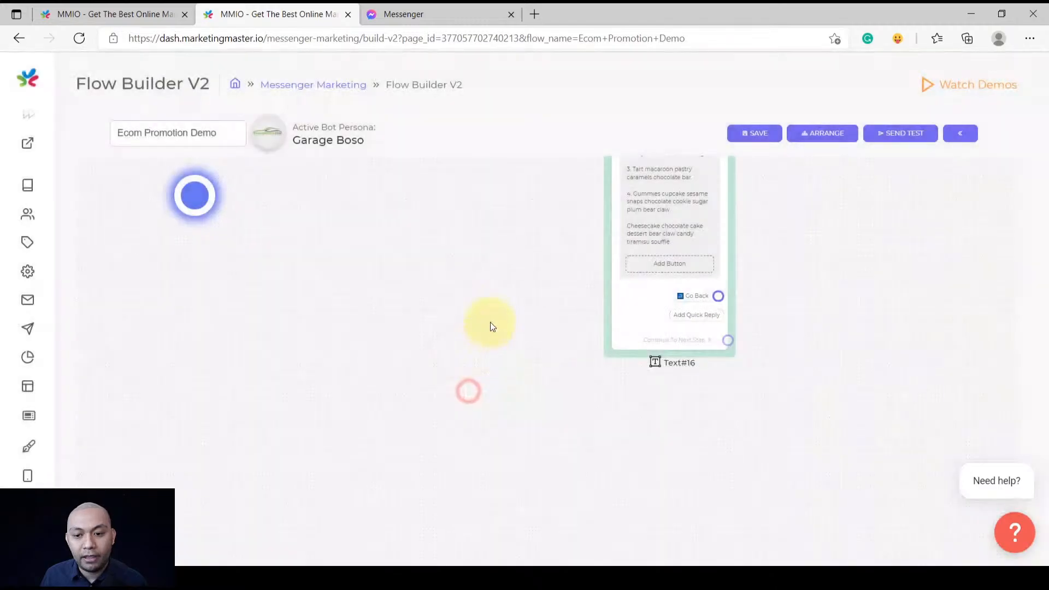
scroll(607, 469, "down", 5)
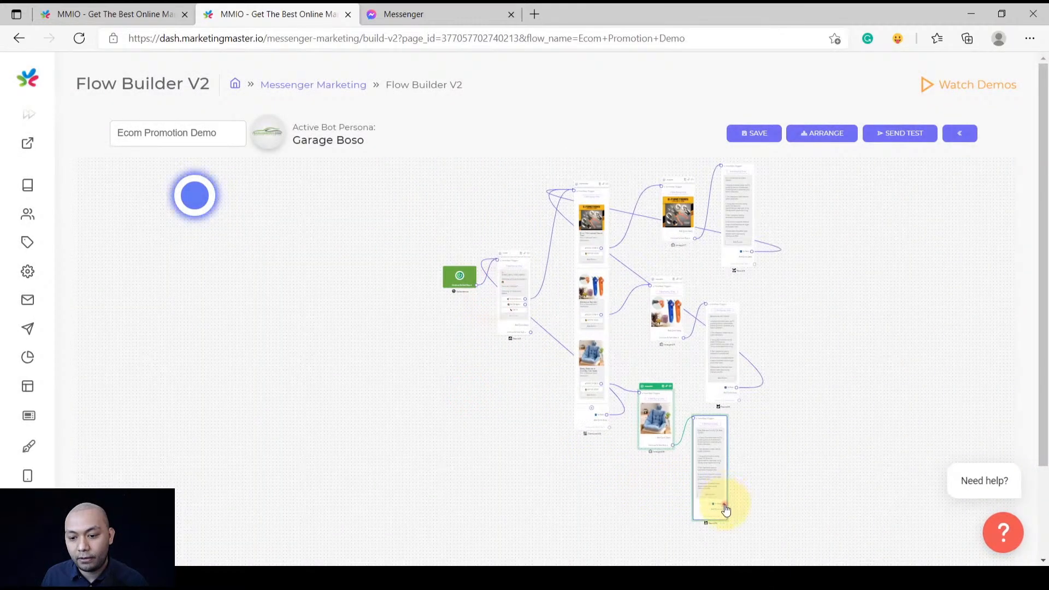
left_click(726, 510)
scroll(568, 186, "up", 4)
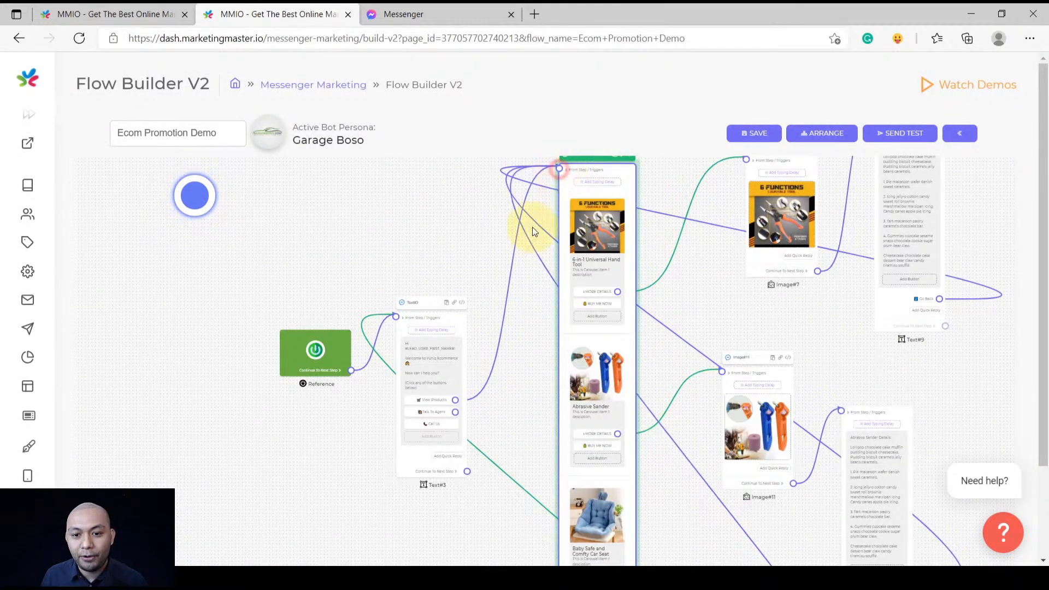
scroll(532, 228, "down", 3)
left_click_drag(813, 356, 751, 358)
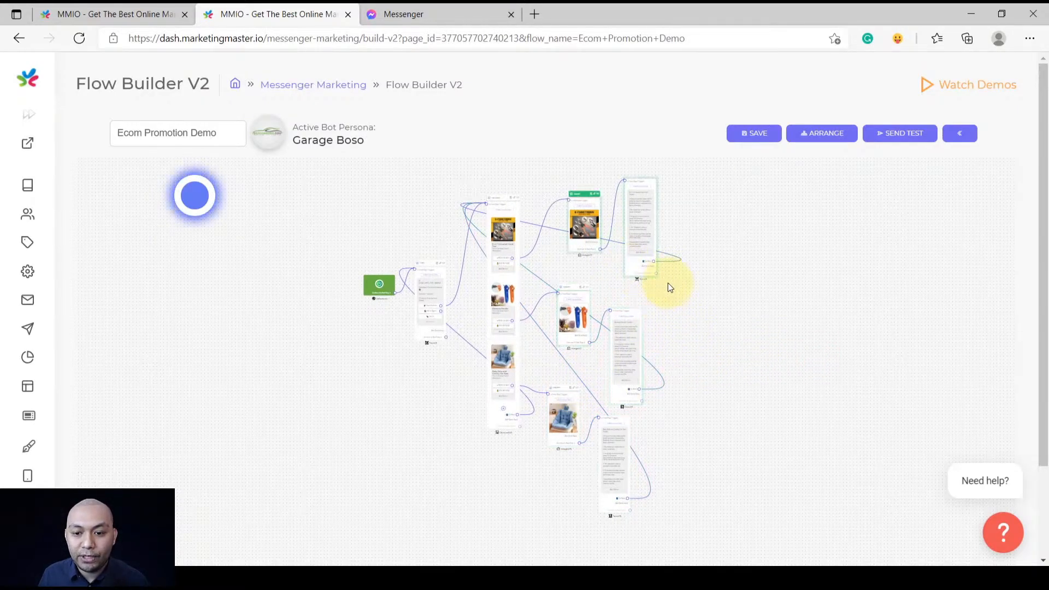
scroll(677, 264, "up", 6)
Copy the 'BUY ME NOW' label from the carousel's existing button
left_click_drag(724, 213, 768, 311)
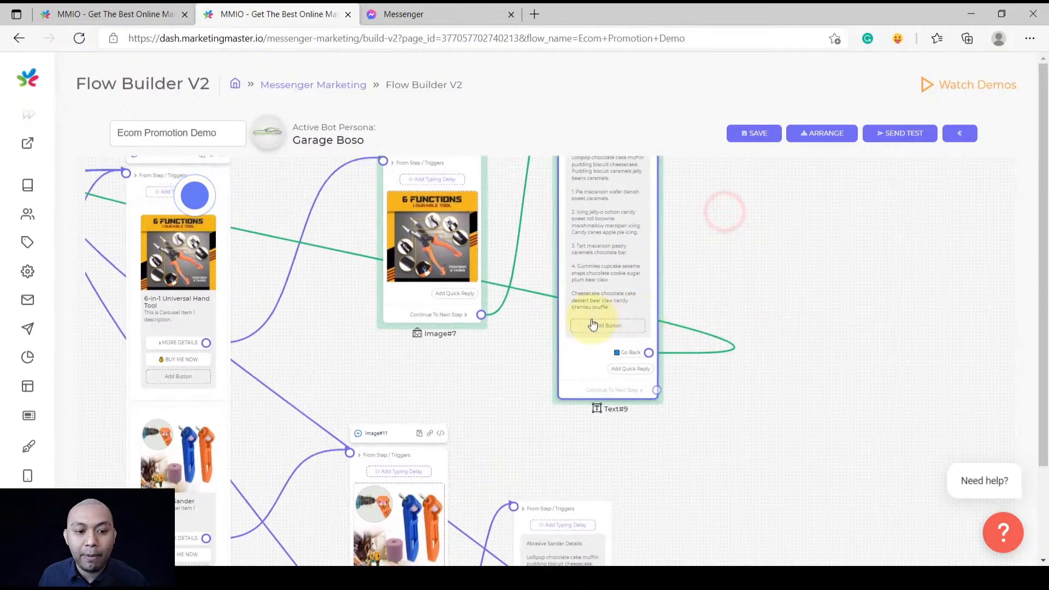
left_click(184, 359)
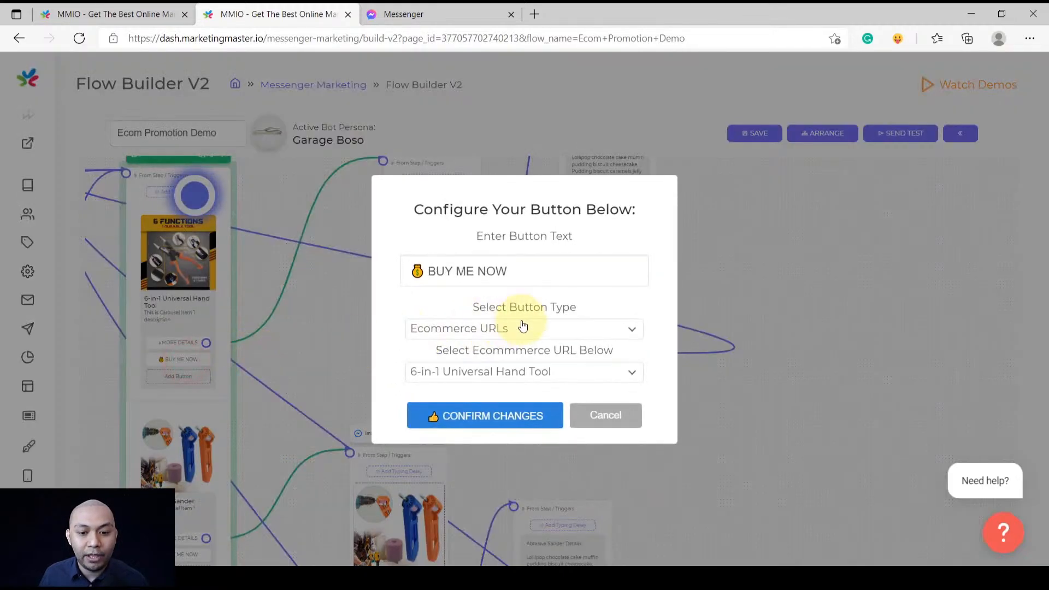
triple_click(540, 279)
key("ctrl+c")
left_click(524, 414)
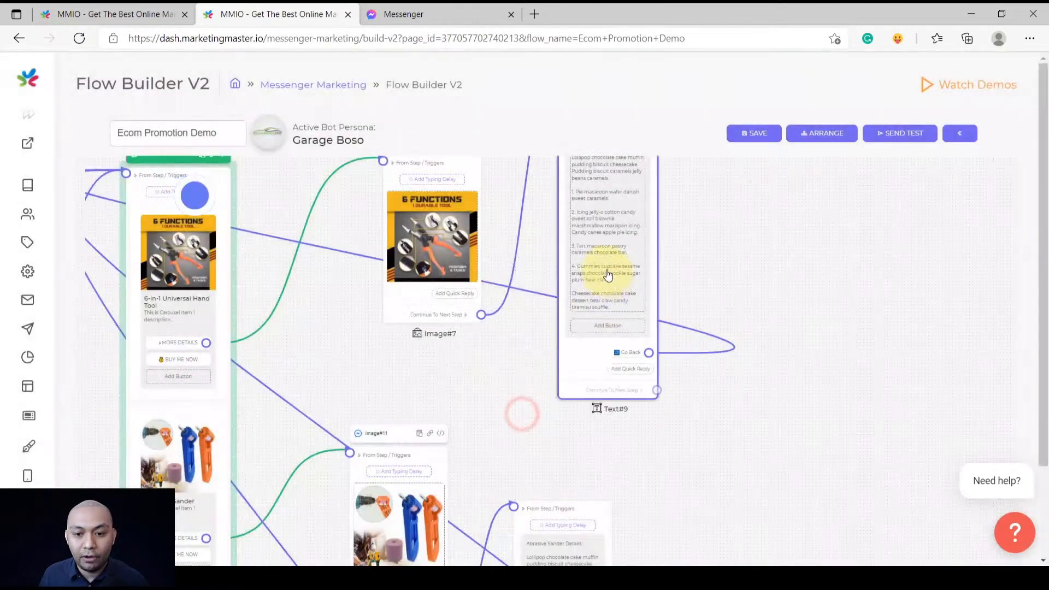
Add a 'BUY ME NOW' Ecommerce URLs button on Text#9 linked to the 6-in-1 Universal Hand Tool
scroll(607, 271, "up", 1)
left_click_drag(730, 238, 686, 316)
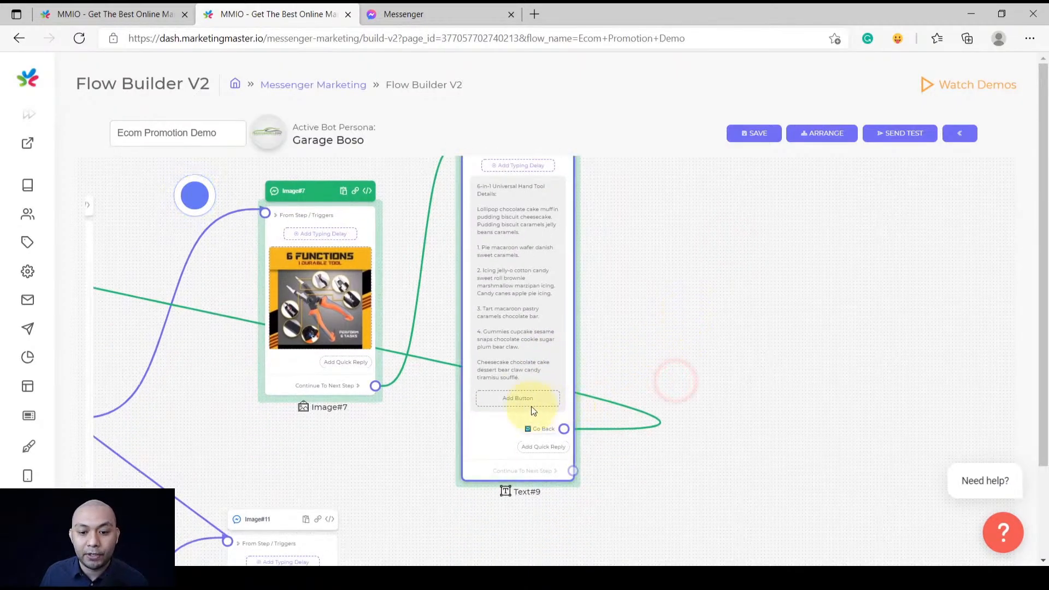
left_click(637, 279)
scroll(520, 405, "up", 5)
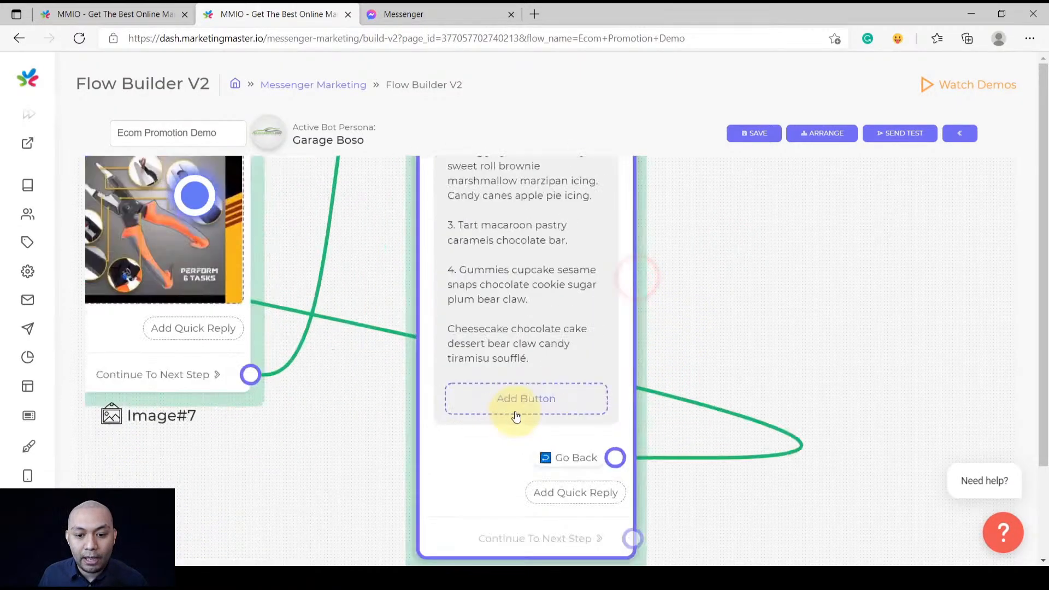
left_click(521, 406)
key("ctrl+v")
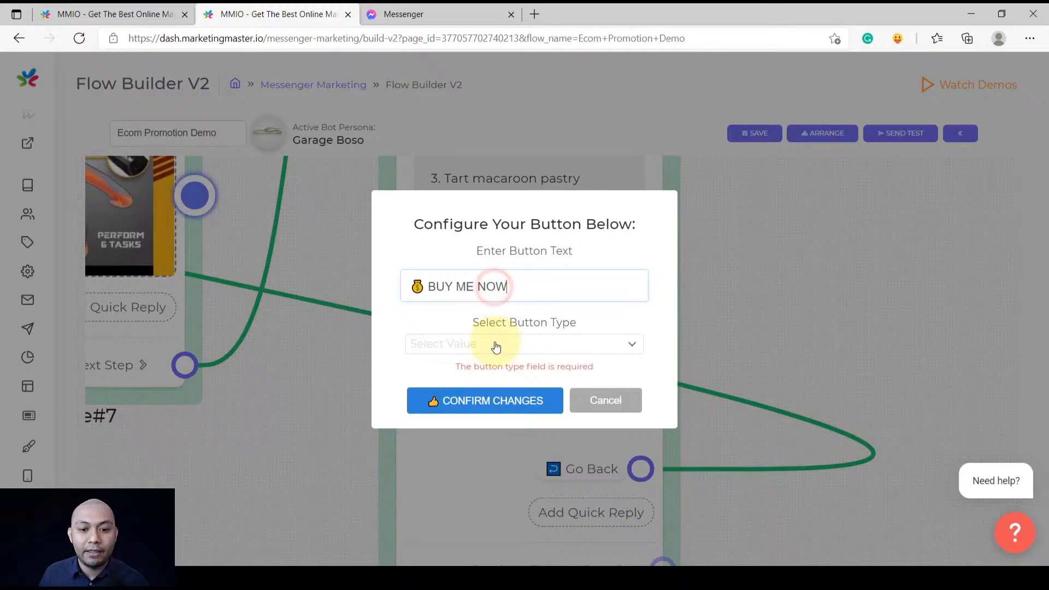
left_click(494, 344)
scroll(492, 470, "down", 2)
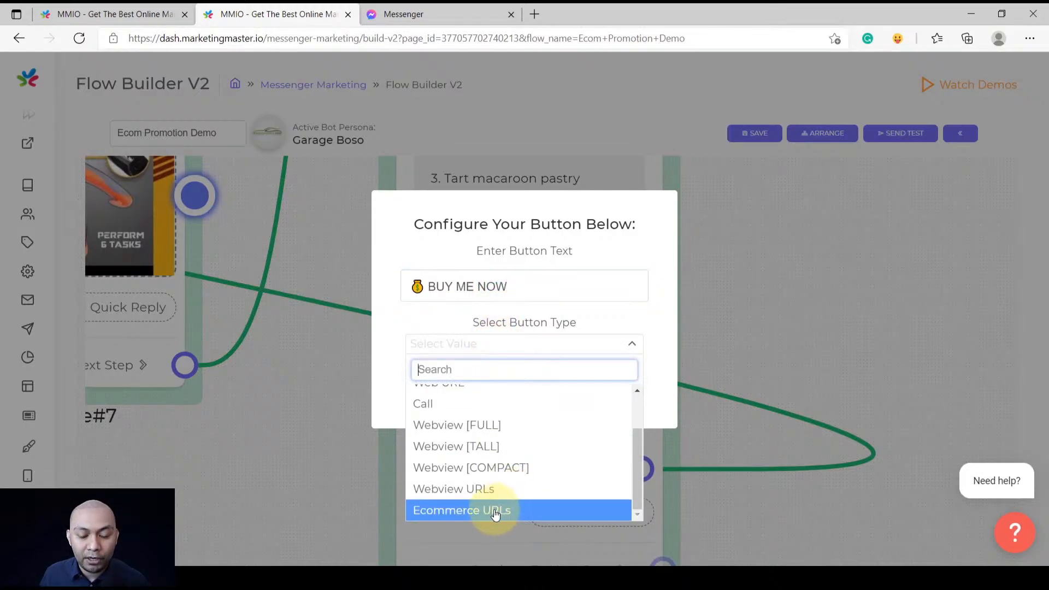
left_click(496, 511)
left_click(480, 365)
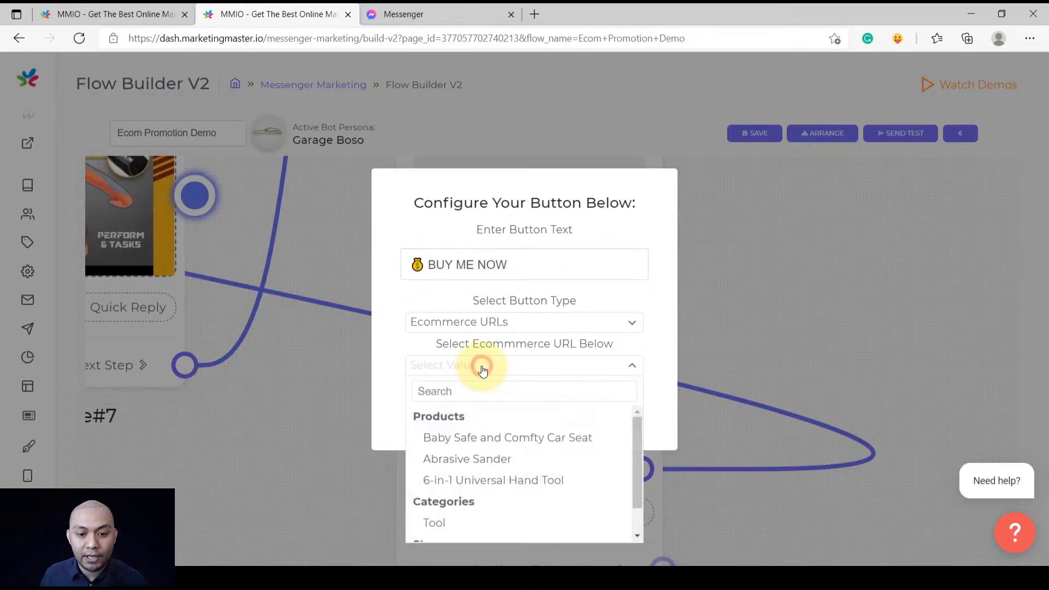
left_click(474, 481)
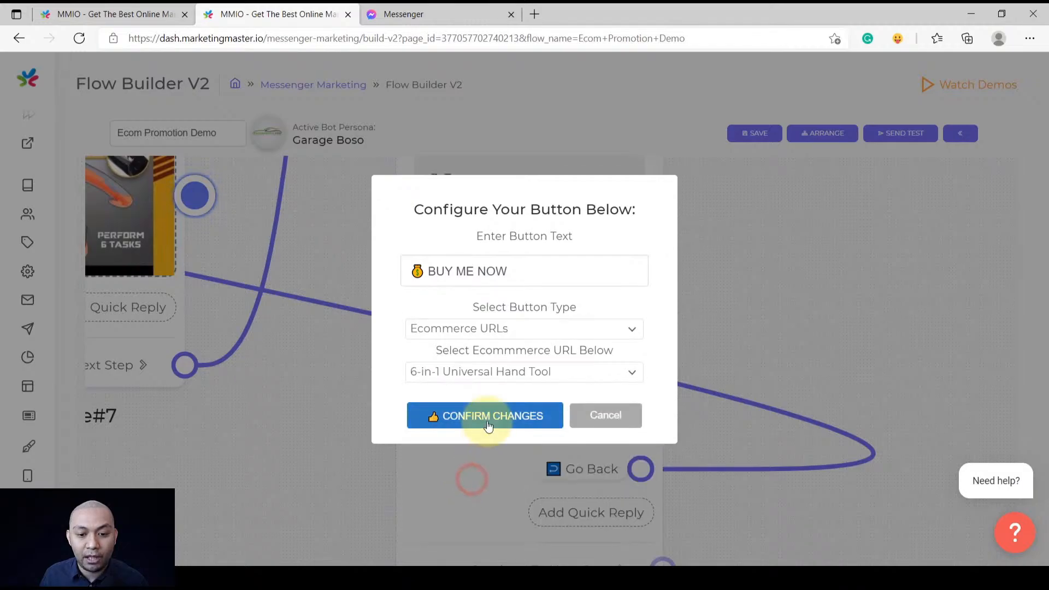
left_click(487, 416)
scroll(487, 413, "down", 5)
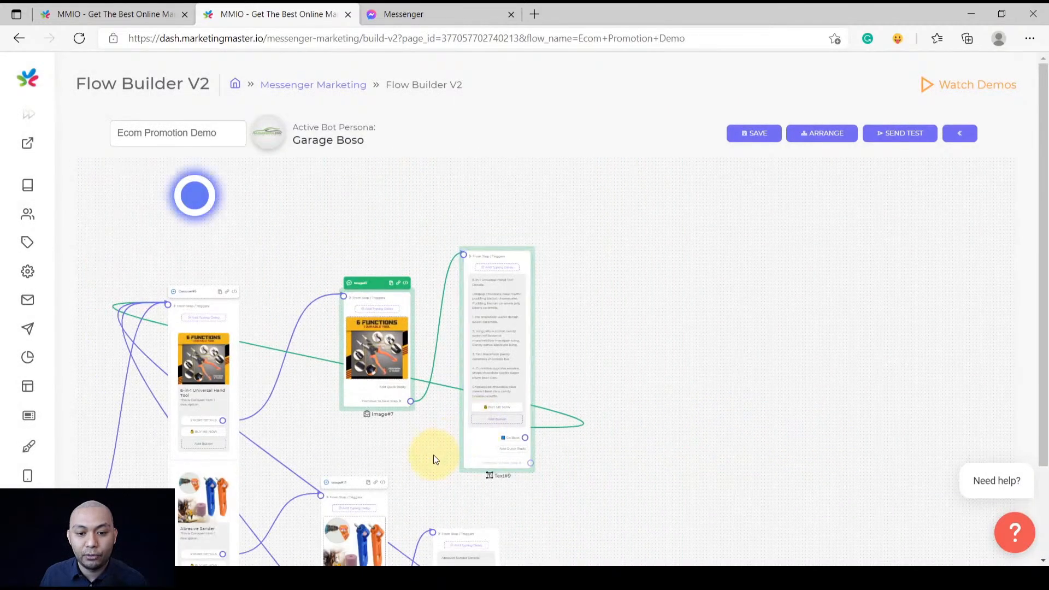
left_click_drag(434, 455, 463, 264)
left_click_drag(647, 513, 661, 351)
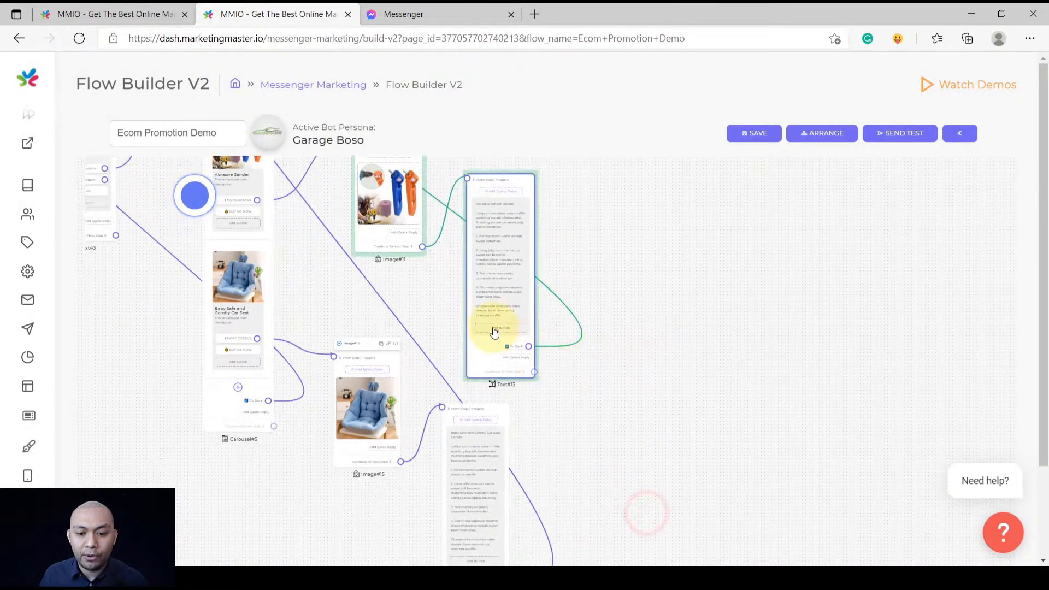
Add a 'BUY ME NOW' Ecommerce URLs button on Text#13 linked to the Abrasive Sander
scroll(495, 331, "up", 5)
left_click(495, 330)
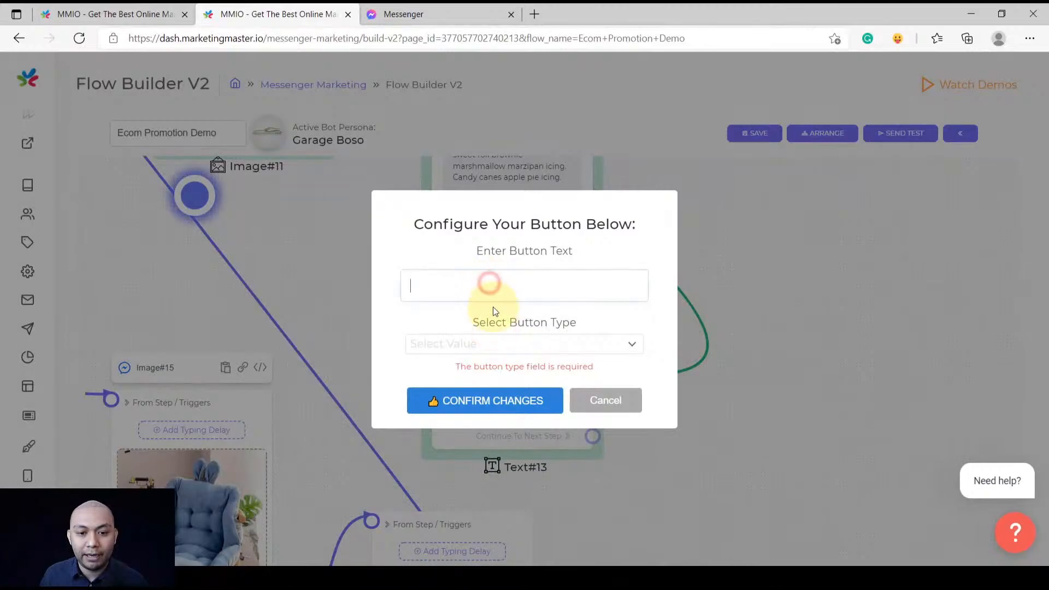
left_click(493, 343)
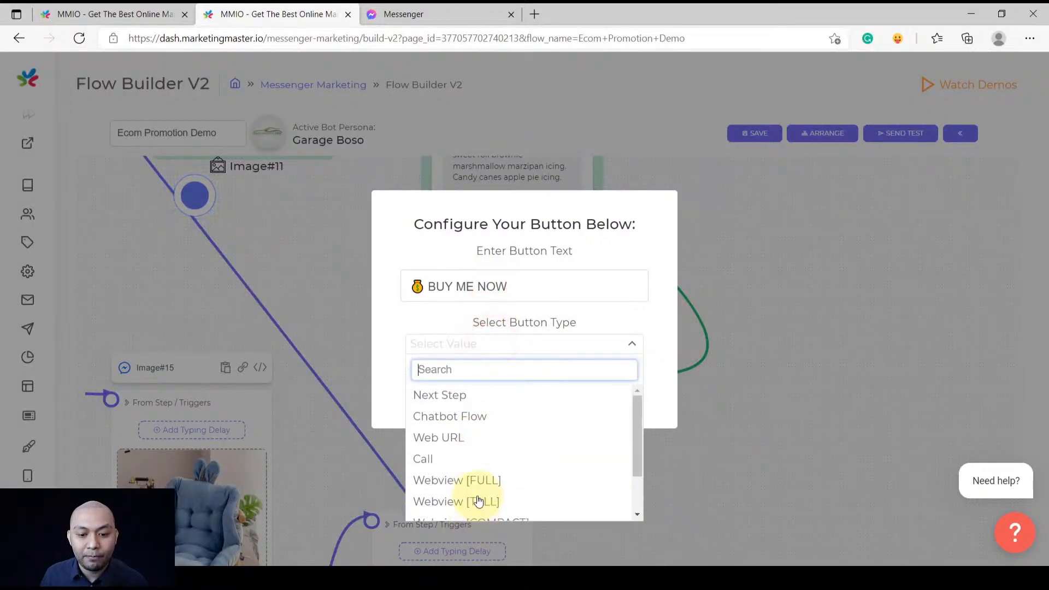
scroll(531, 499, "down", 2)
left_click(509, 510)
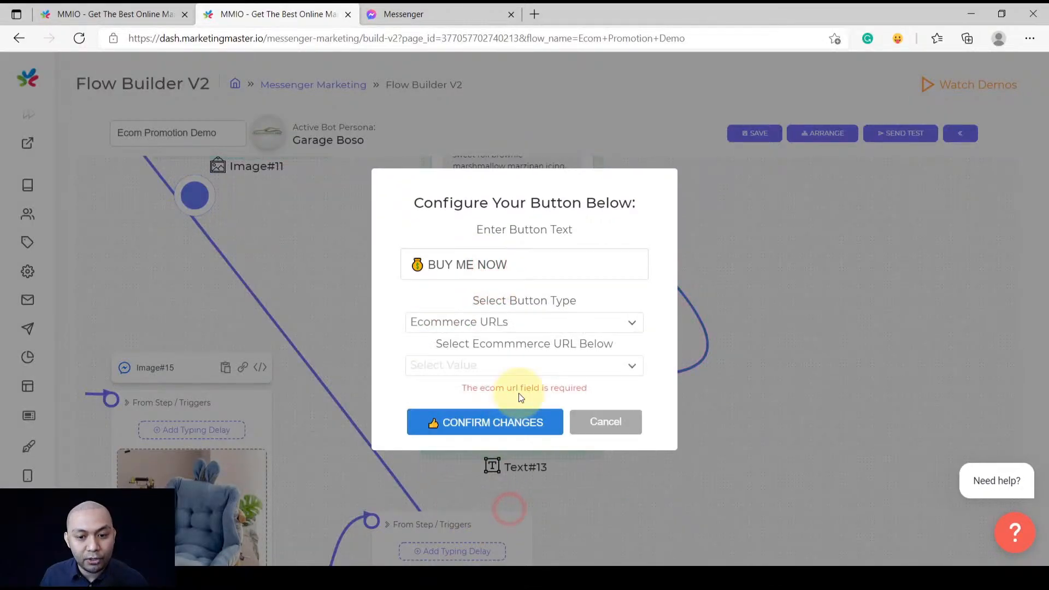
left_click(529, 366)
scroll(520, 494, "down", 1)
scroll(516, 497, "up", 1)
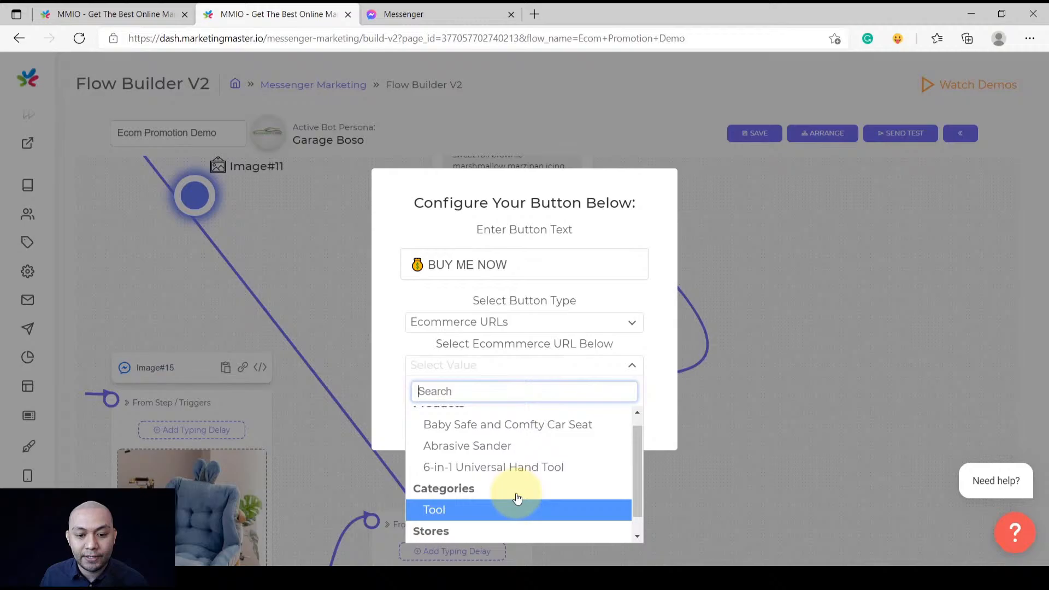
left_click(501, 448)
left_click(496, 415)
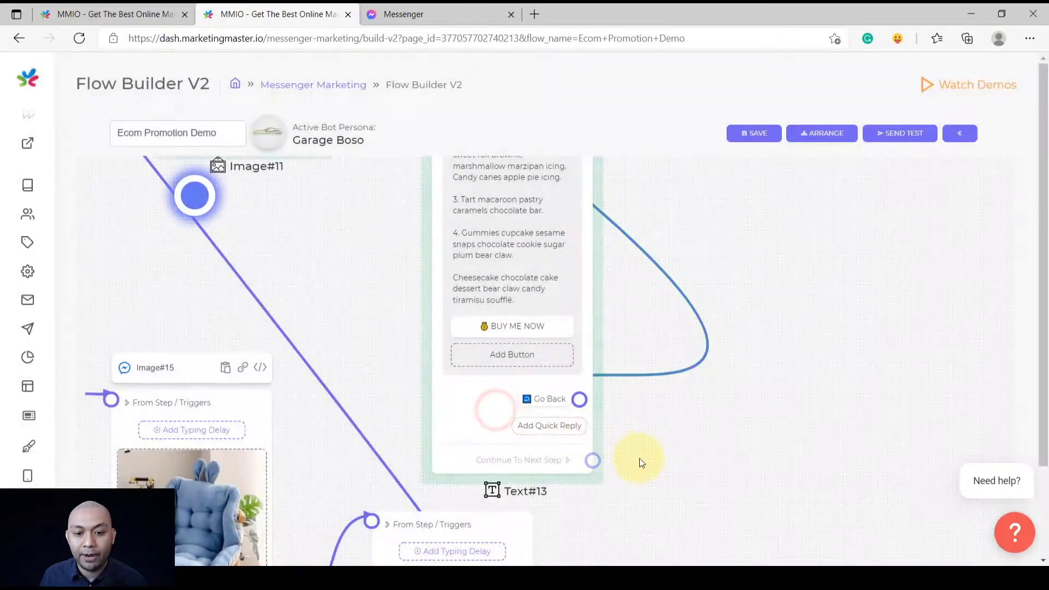
scroll(654, 507, "down", 3)
Add a 'BUY ME NOW' Ecommerce URLs button on Text#16 linked to the Baby Safe and Comfty Car Seat
left_click_drag(656, 507, 632, 293)
scroll(522, 418, "up", 5)
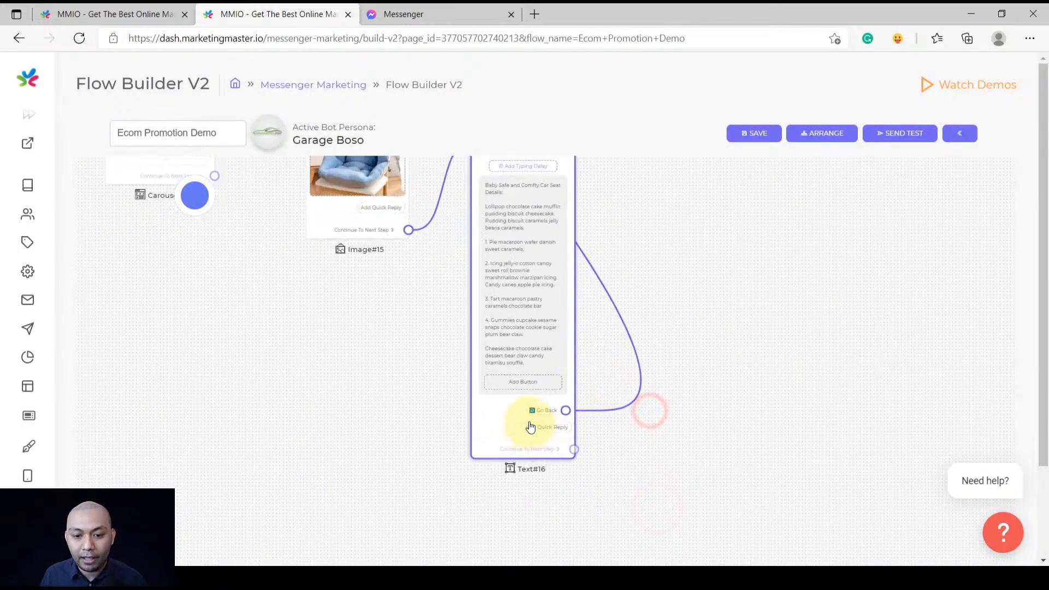
left_click(525, 334)
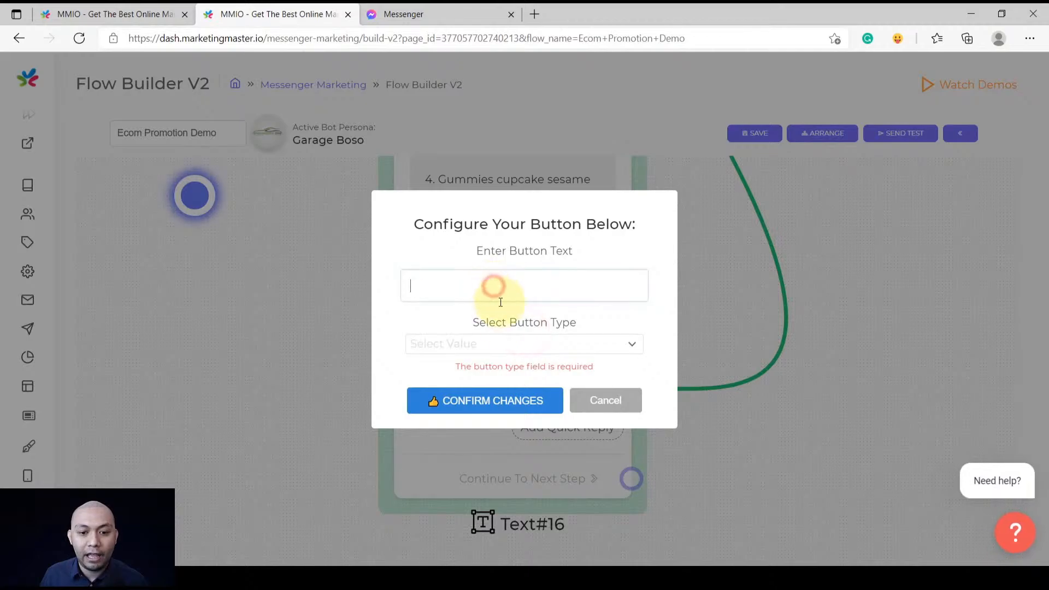
key("ctrl+v")
left_click(495, 344)
scroll(474, 492, "down", 2)
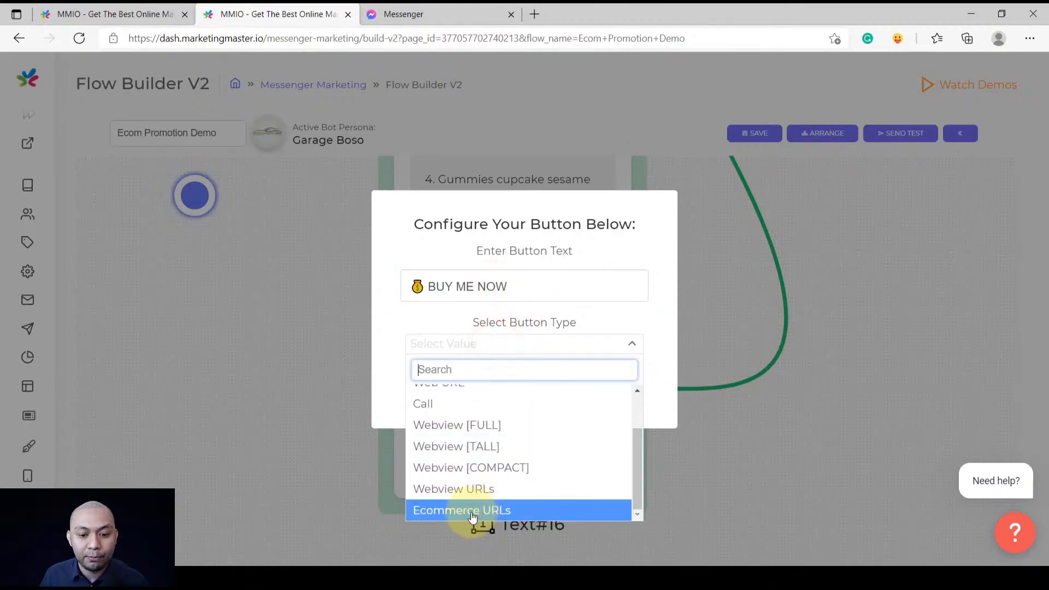
left_click(473, 511)
left_click(484, 364)
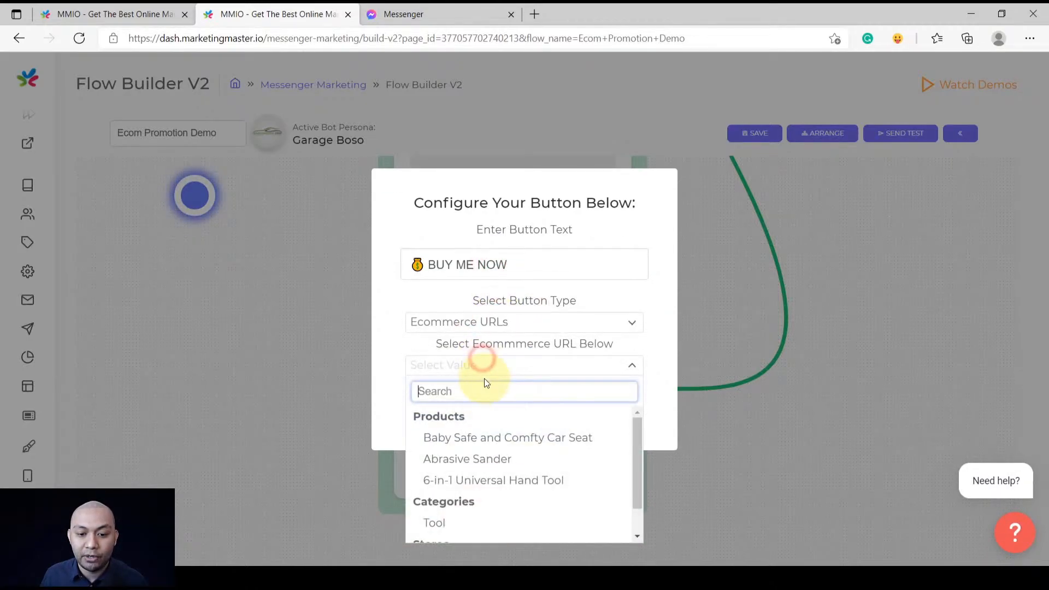
left_click(488, 438)
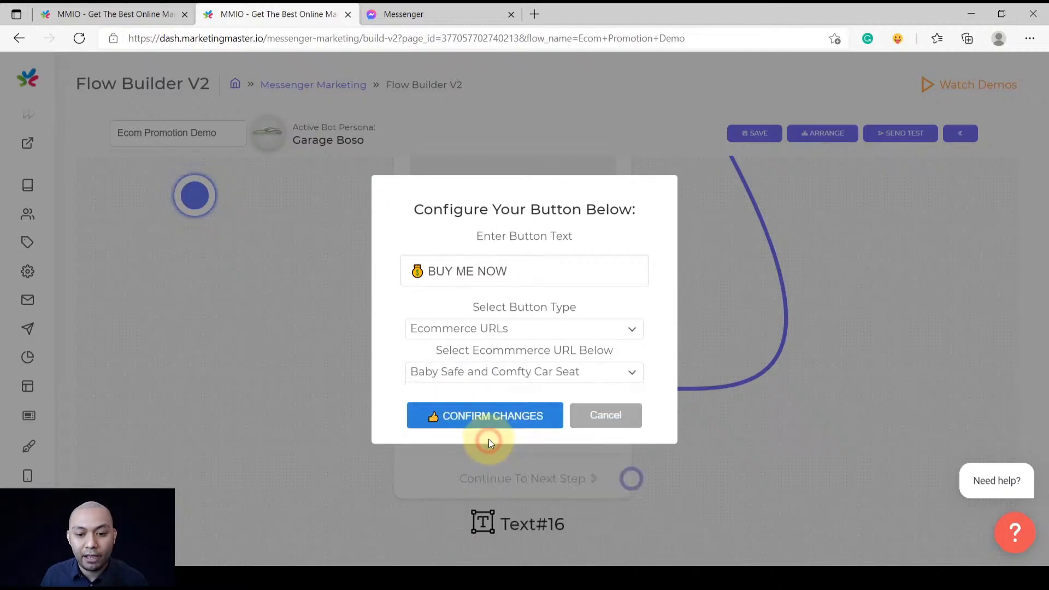
left_click(470, 417)
scroll(385, 382, "down", 5)
left_click_drag(328, 355, 555, 443)
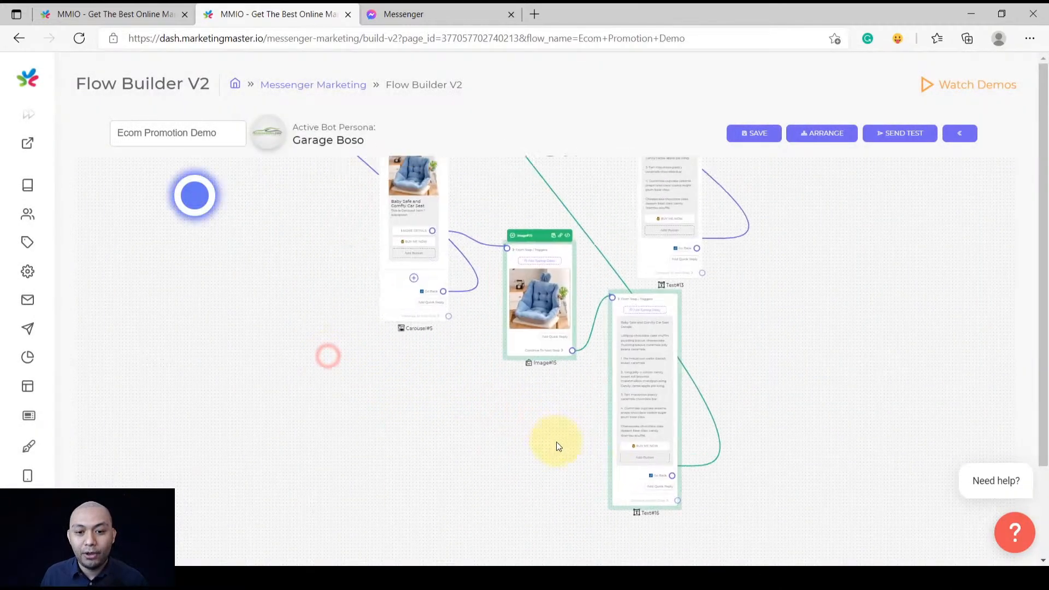
Zoom in on Text#3 and drag a link from its Talk To Agent choice onto empty canvas
scroll(539, 425, "down", 3)
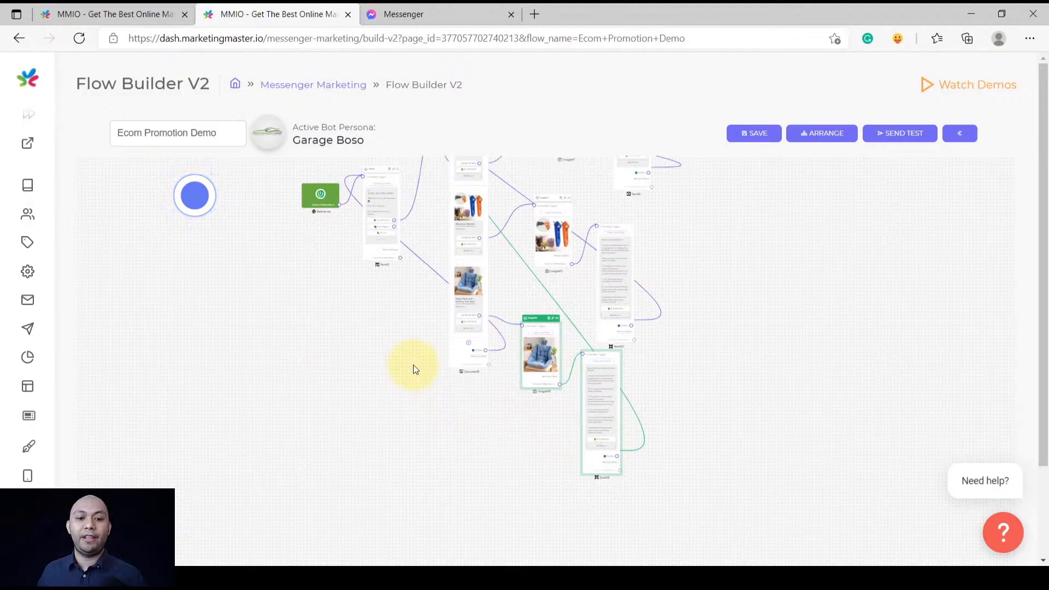
left_click_drag(410, 343, 490, 398)
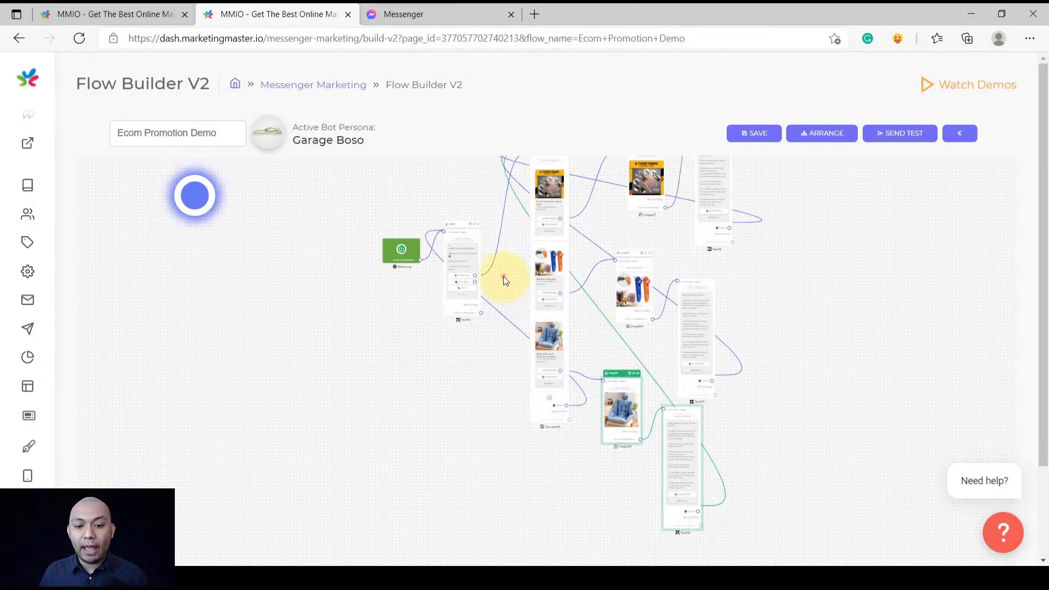
left_click_drag(503, 277, 511, 272)
left_click_drag(438, 246, 374, 263)
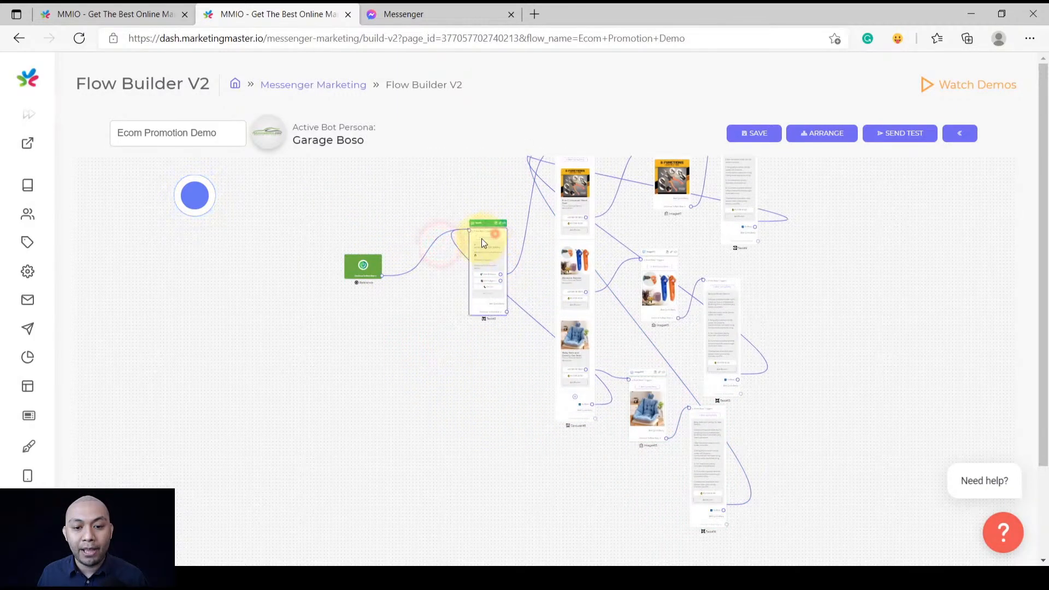
scroll(437, 361, "up", 5)
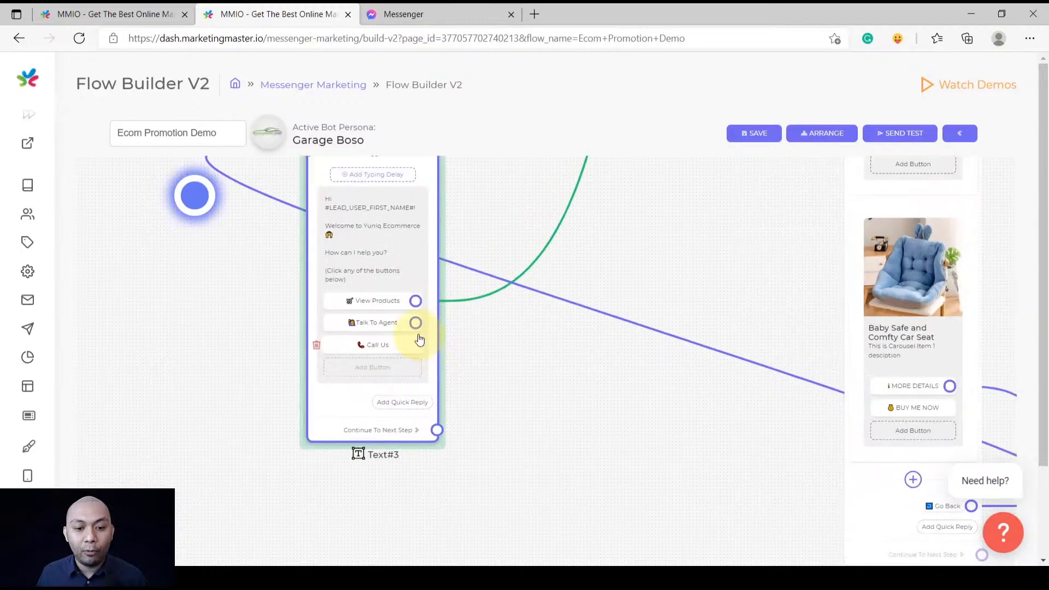
scroll(384, 334, "up", 5)
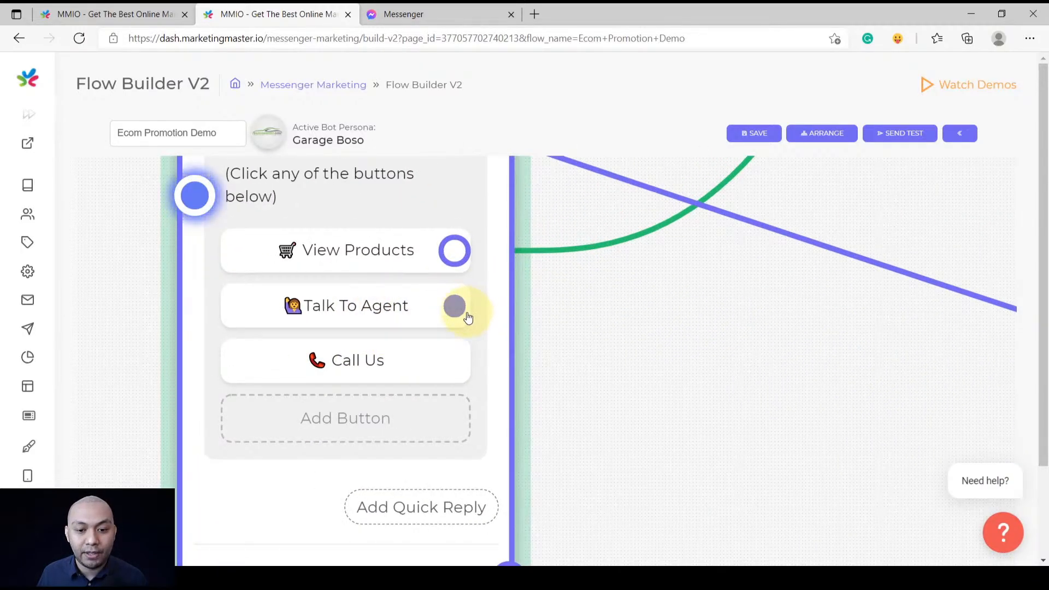
scroll(460, 318, "down", 3)
scroll(461, 318, "up", 5)
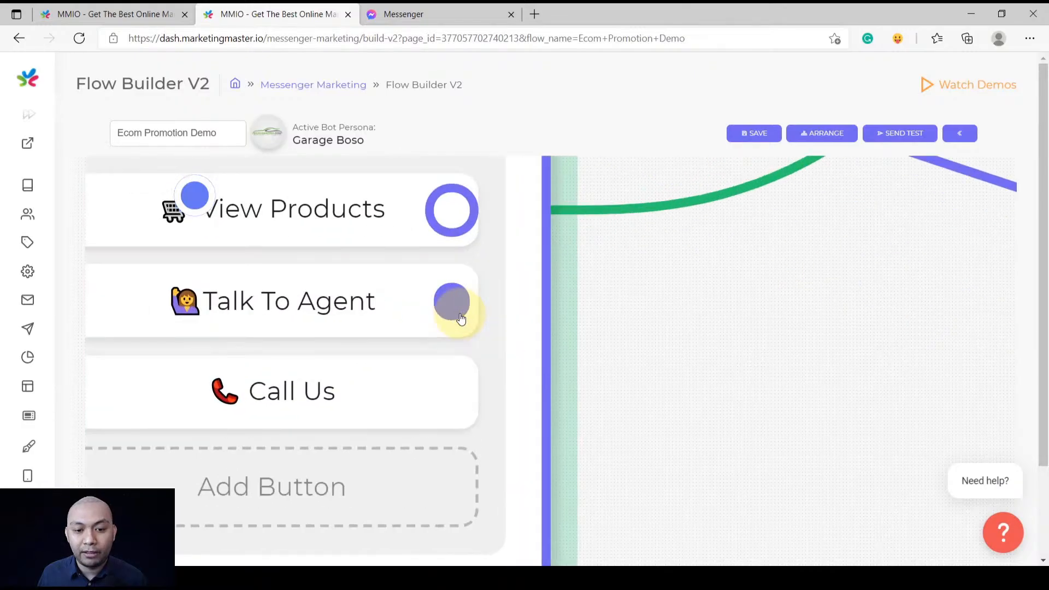
scroll(459, 319, "down", 6)
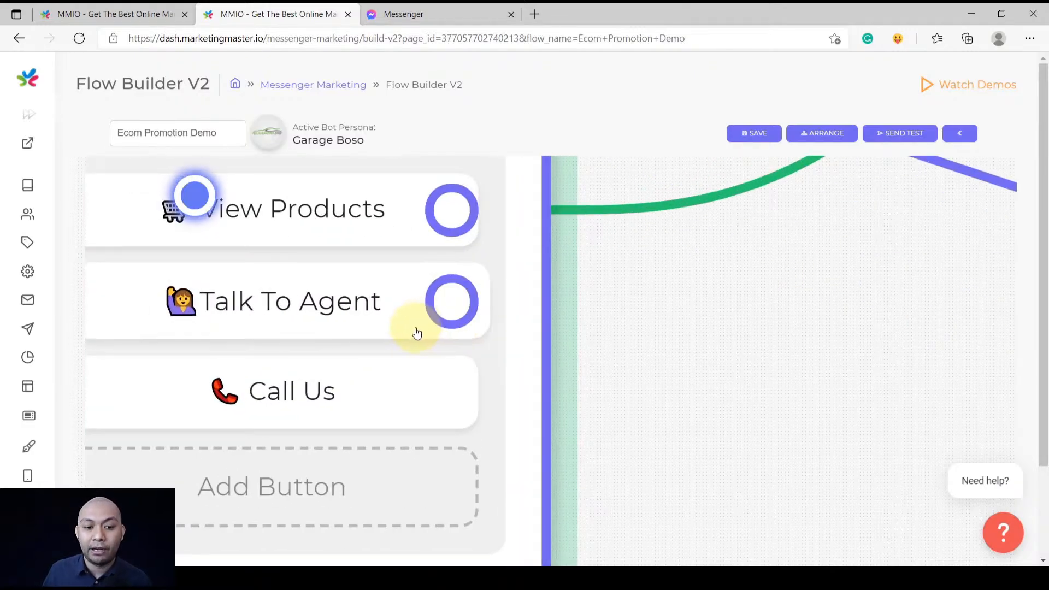
scroll(642, 288, "down", 4)
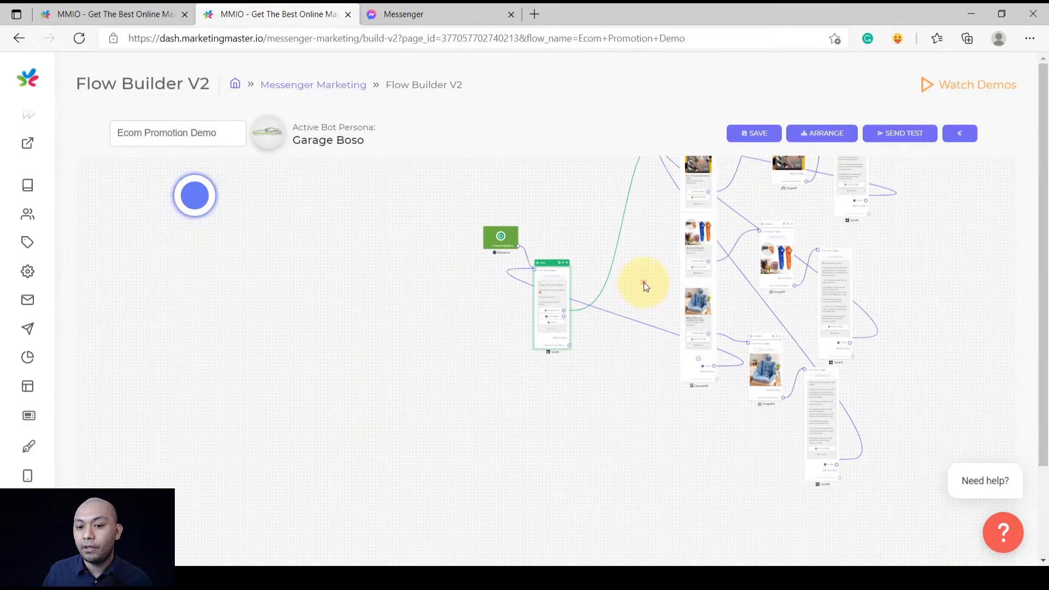
scroll(416, 425, "up", 6)
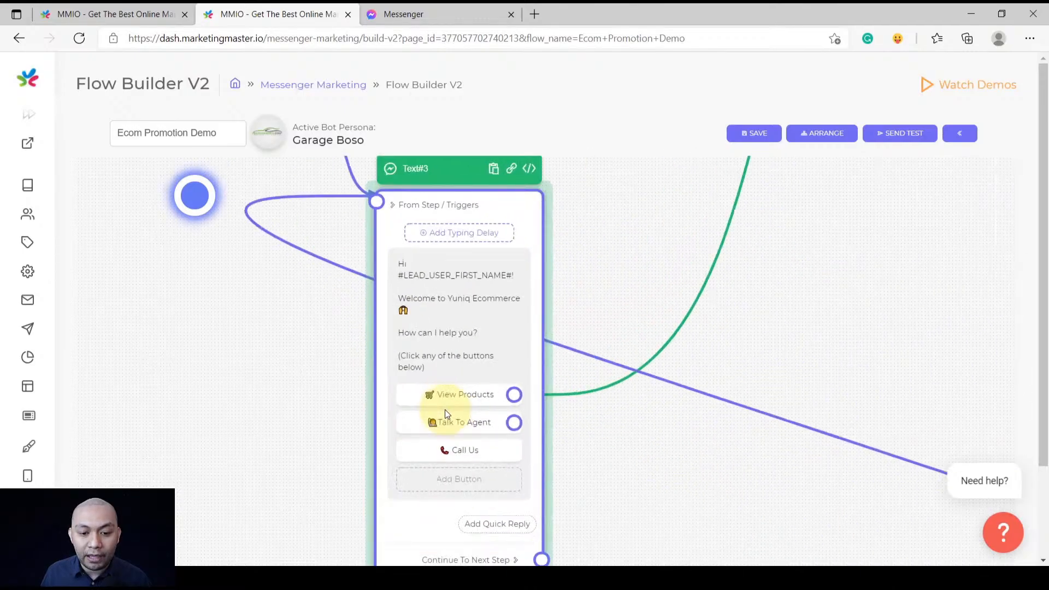
scroll(481, 394, "down", 4)
scroll(580, 358, "down", 4)
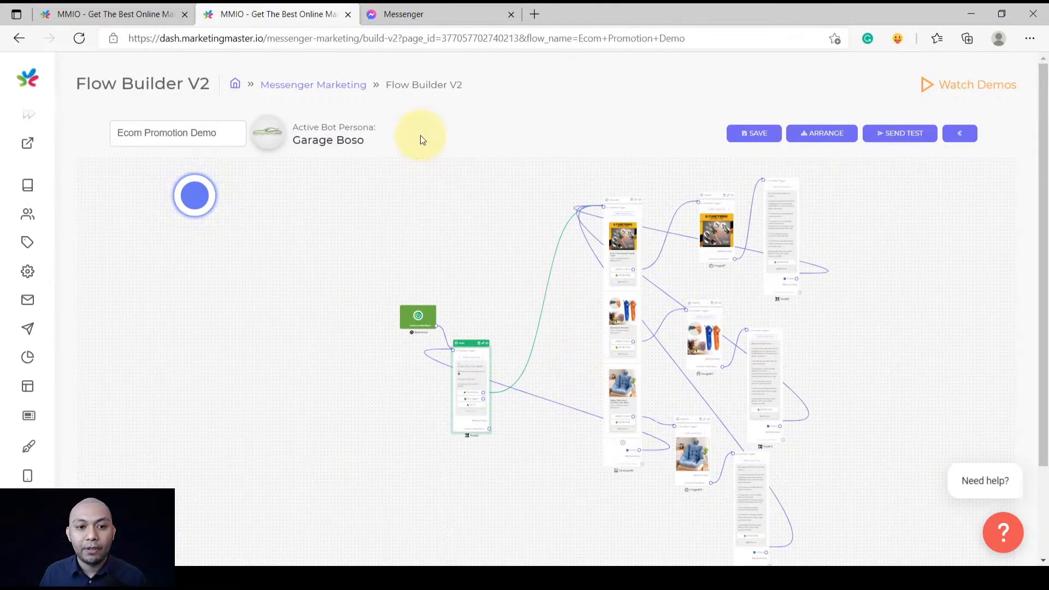
scroll(516, 388, "up", 5)
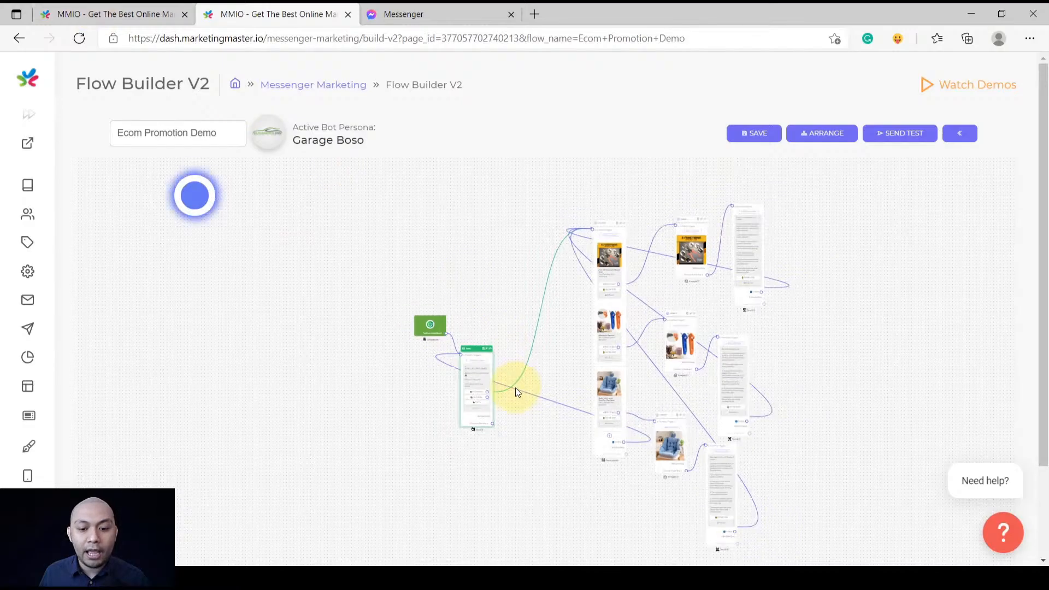
left_click_drag(497, 448, 459, 363)
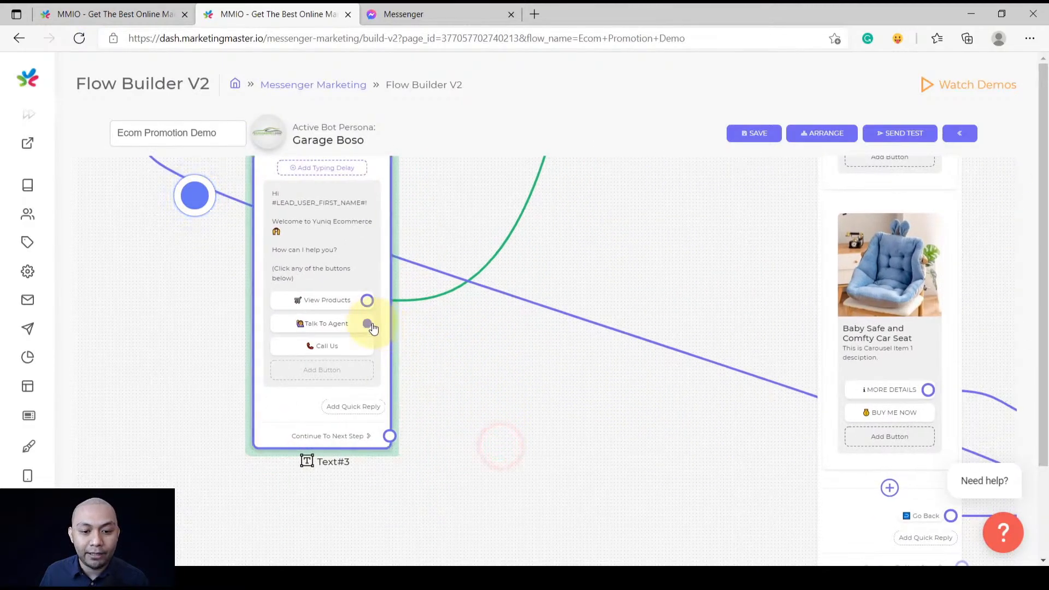
left_click_drag(367, 323, 519, 365)
Create the Text#18 text step and copy Text#22's agents-busy message from the Ecom Promotion flow
left_click(560, 303)
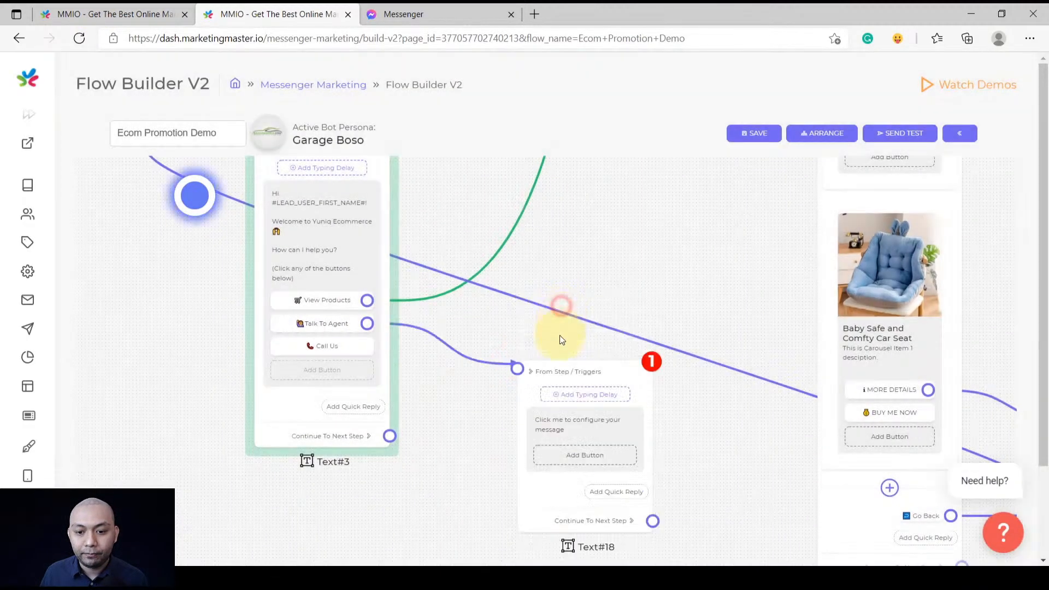
left_click(114, 13)
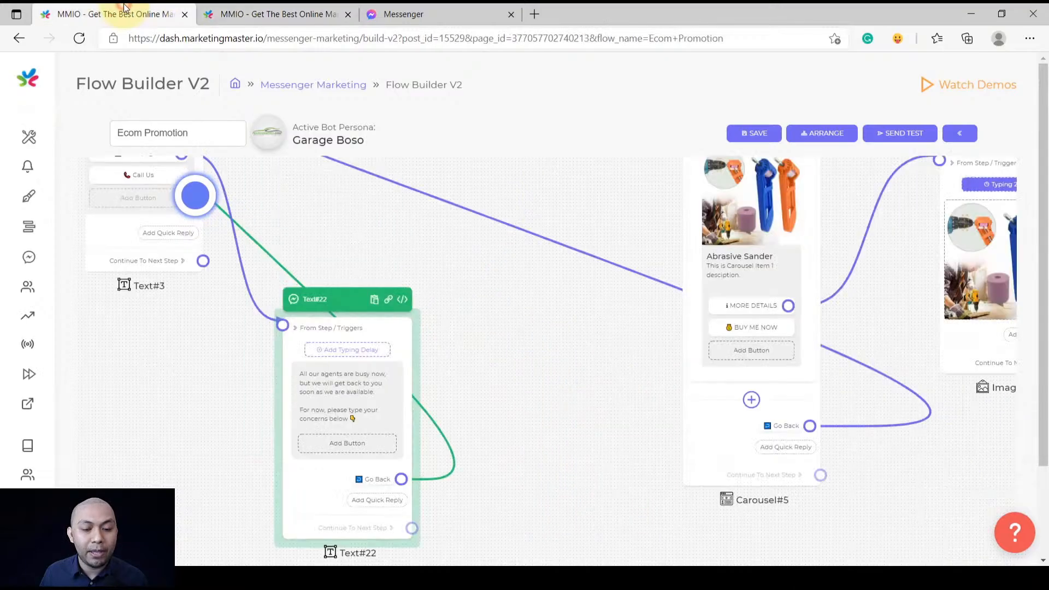
left_click(329, 393)
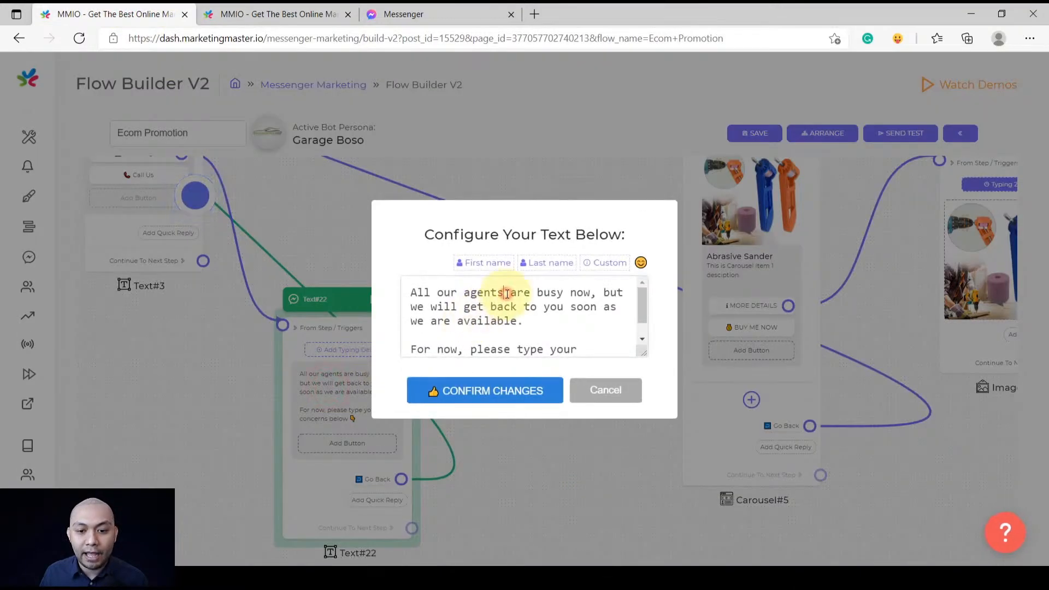
key("ctrl+a")
key("ctrl+c")
left_click(606, 390)
left_click(278, 12)
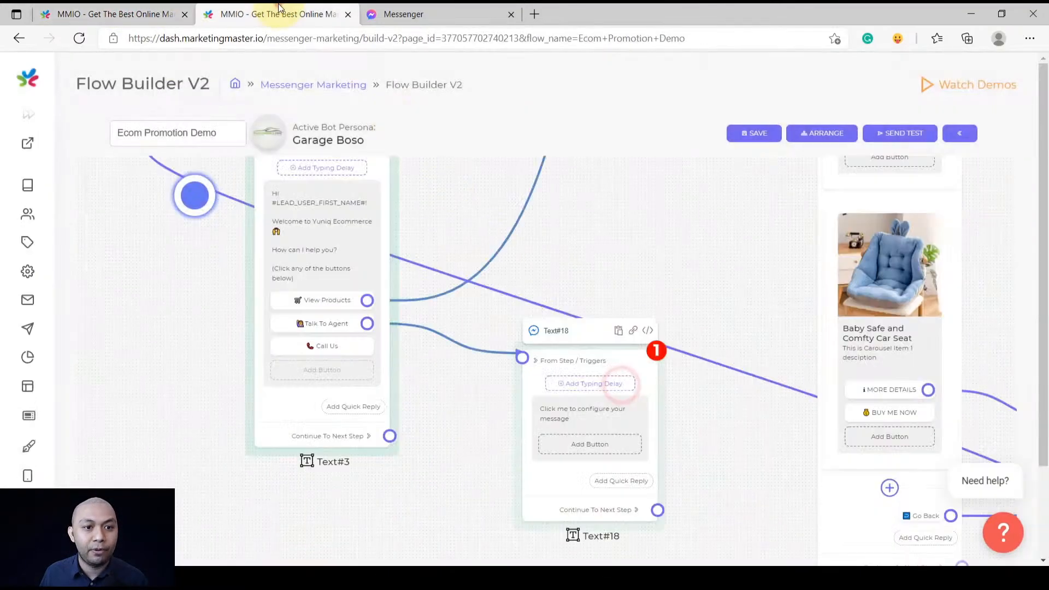
Paste the agents-busy message into Text#18 and save it
left_click(585, 414)
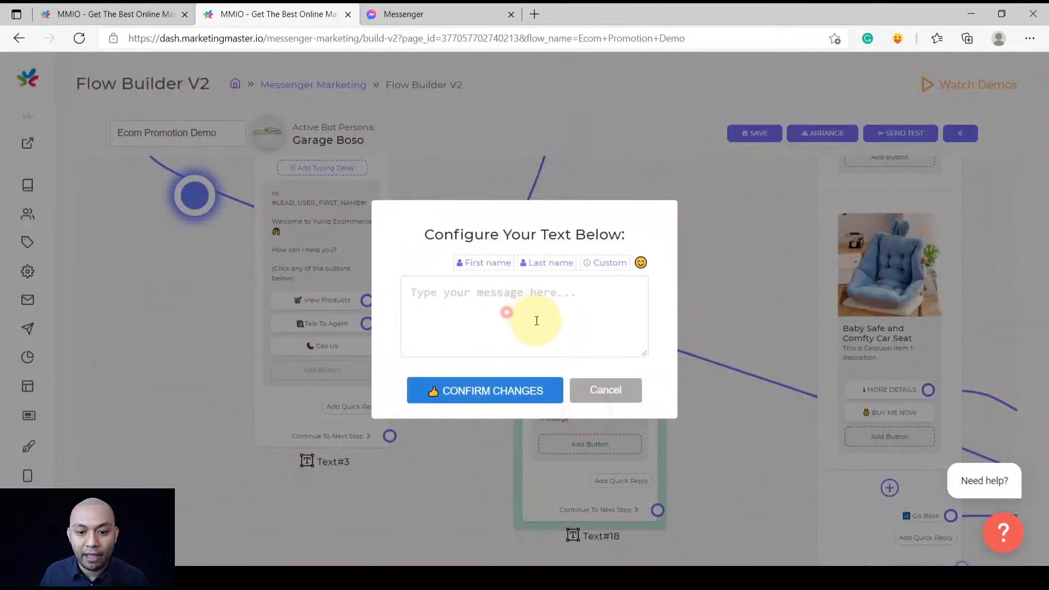
left_click(623, 335)
key("ctrl+v")
left_click_drag(642, 350, 682, 424)
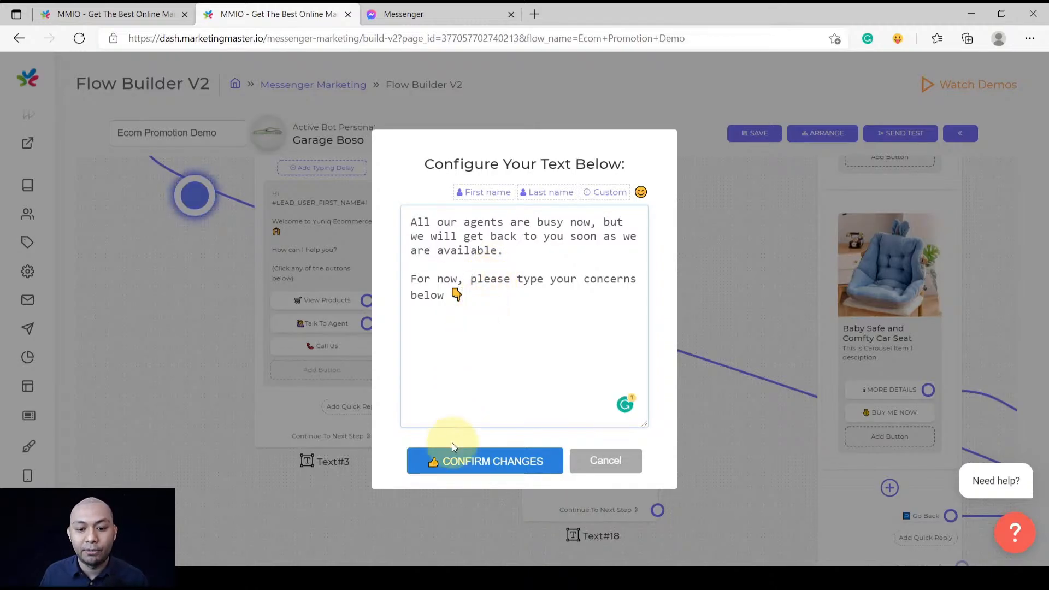
left_click(452, 460)
scroll(495, 448, "down", 4)
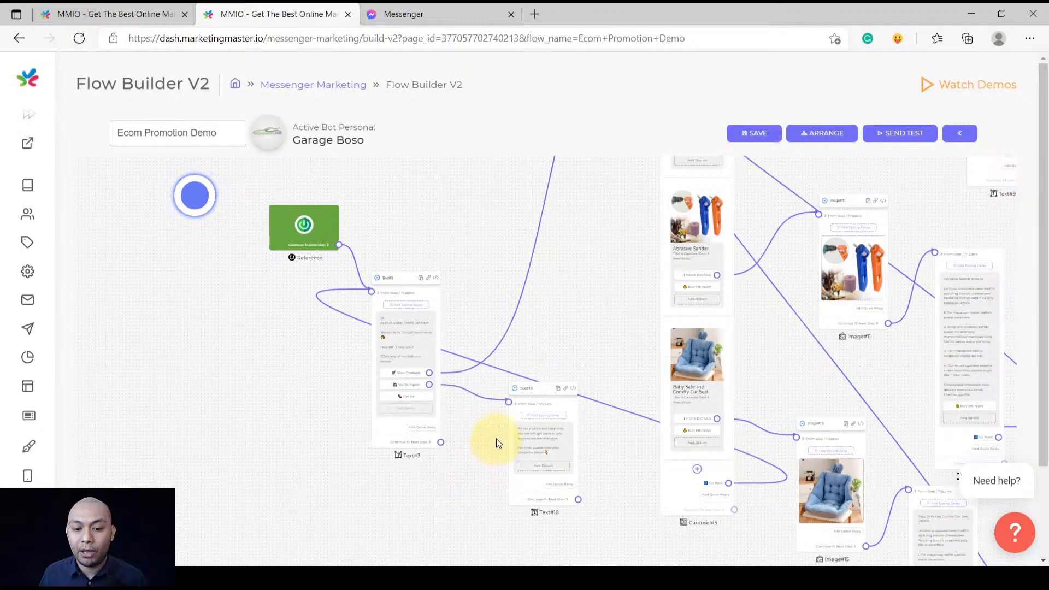
Inspect the button text of Carousel#5's Go Back quick reply and close it unchanged
left_click_drag(538, 402, 549, 419)
left_click_drag(487, 459, 482, 437)
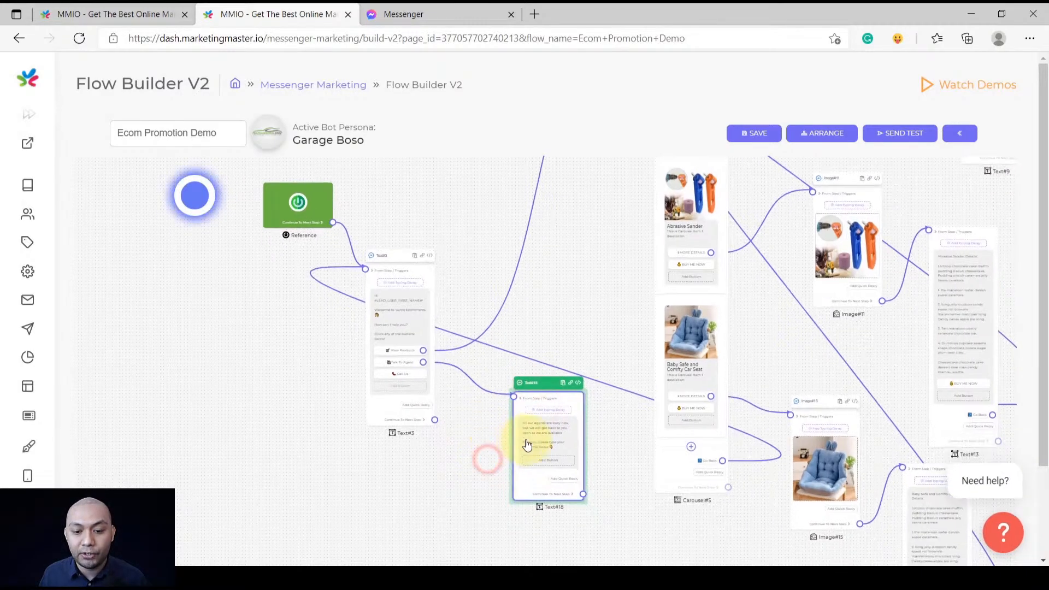
scroll(542, 465, "up", 1)
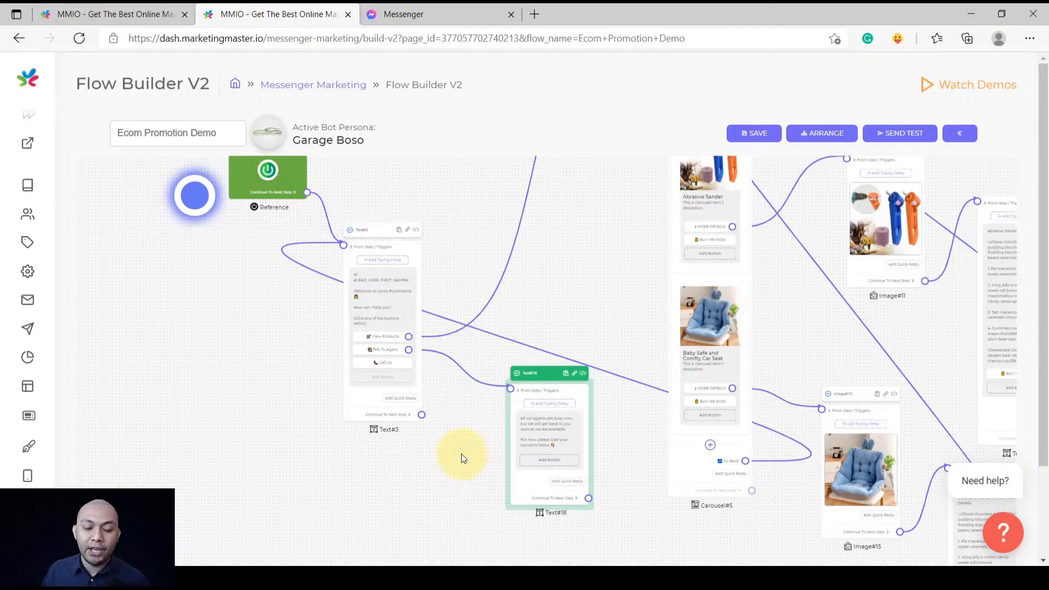
scroll(461, 451, "up", 2)
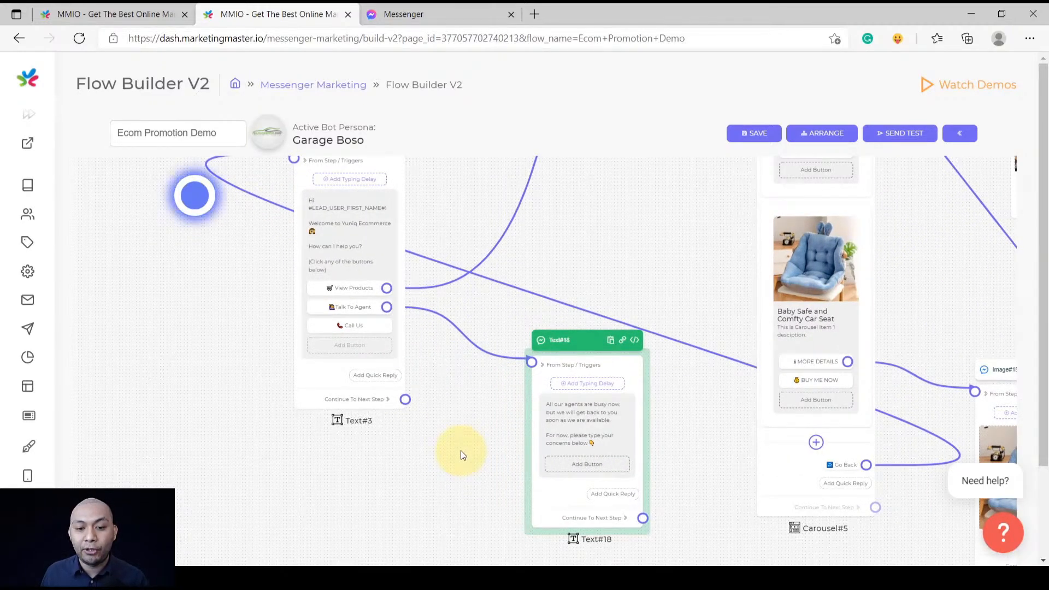
left_click_drag(479, 487, 462, 405)
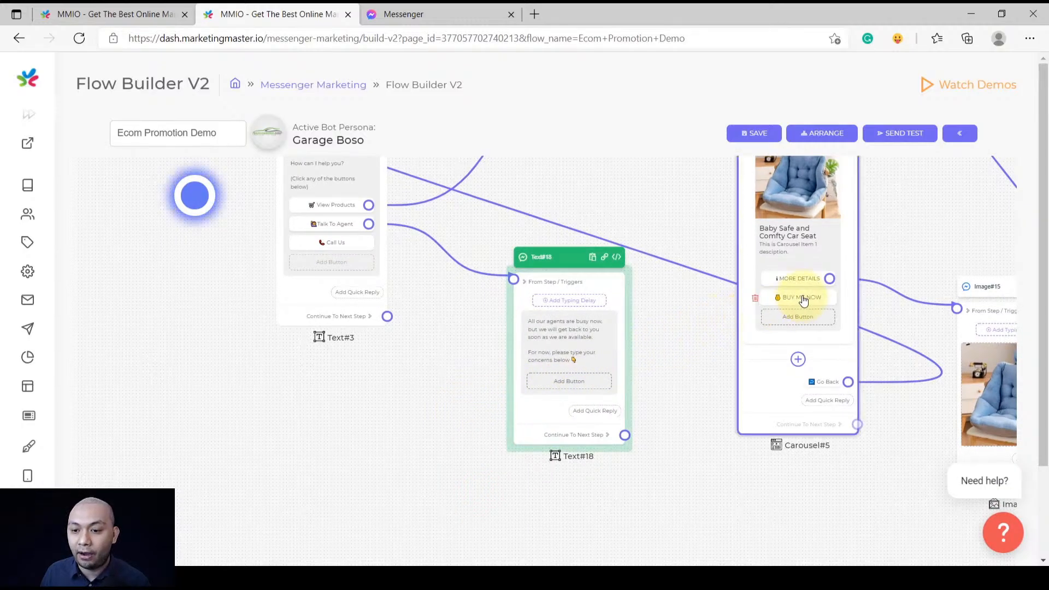
left_click_drag(678, 473, 669, 432)
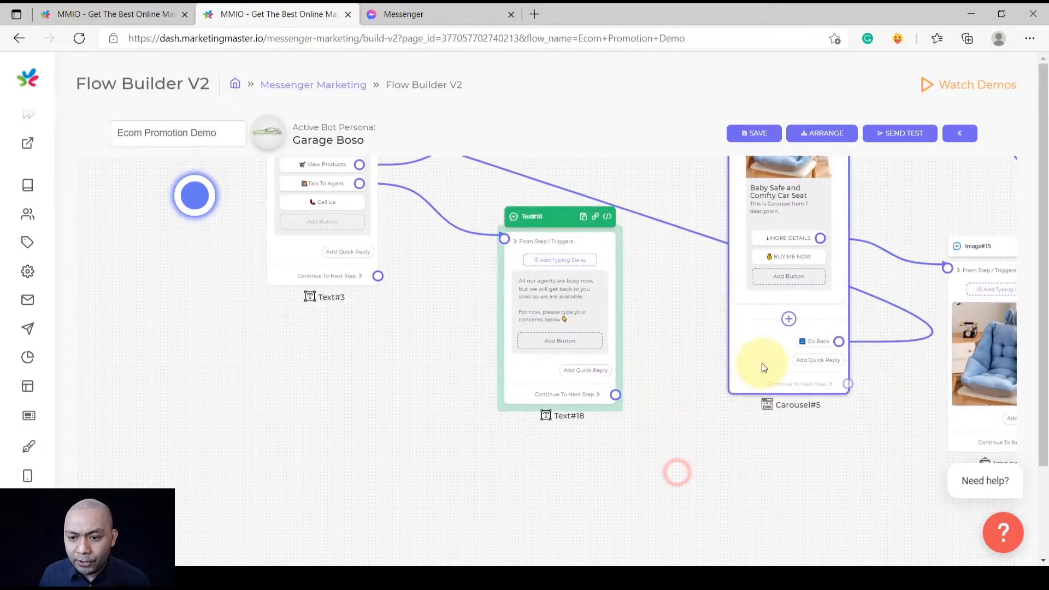
left_click(815, 342)
left_click(580, 360)
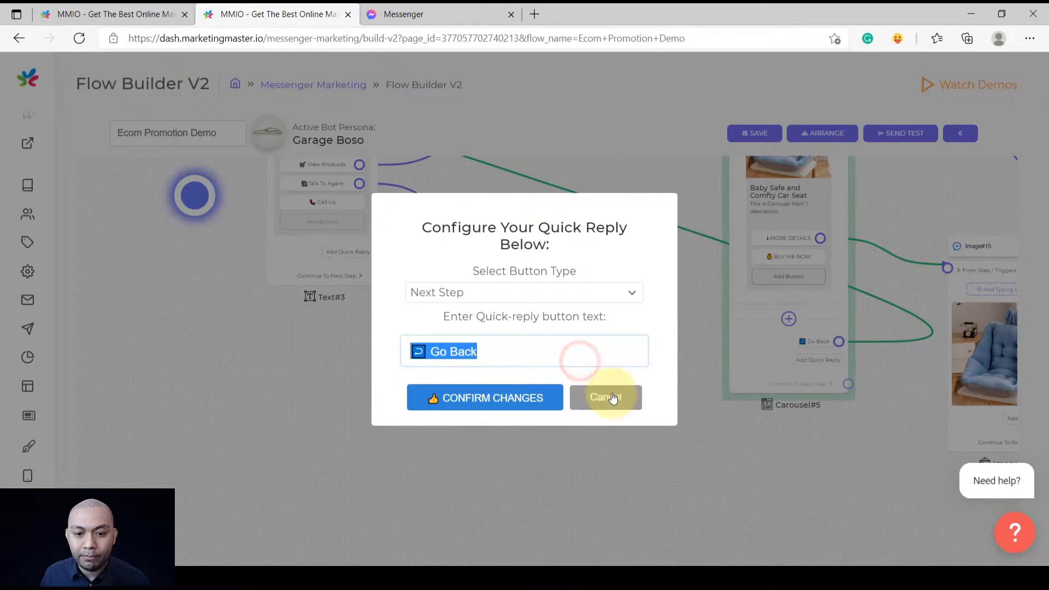
left_click(613, 398)
Add a Next Step quick reply labelled 'Go Back' to the Text#18 agents-busy message
scroll(598, 386, "up", 4)
left_click(582, 374)
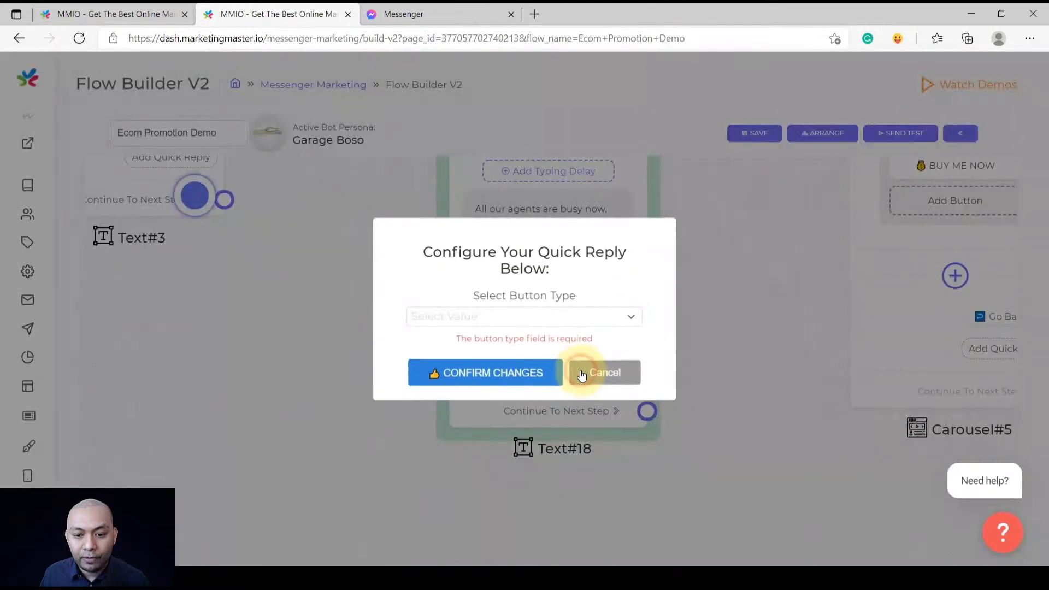
left_click(508, 317)
left_click(483, 366)
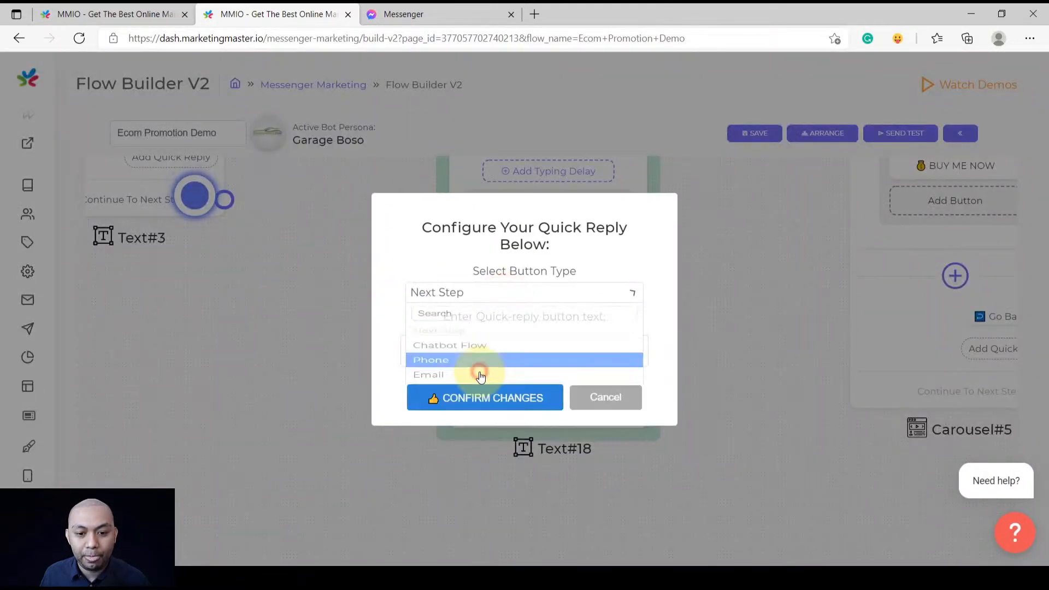
left_click(483, 397)
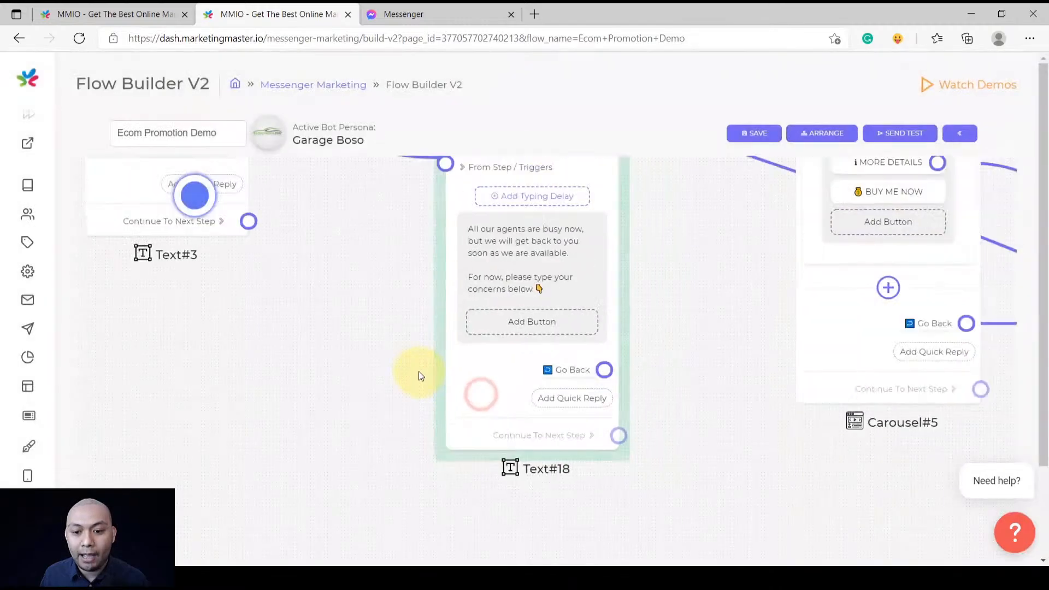
scroll(509, 405, "down", 5)
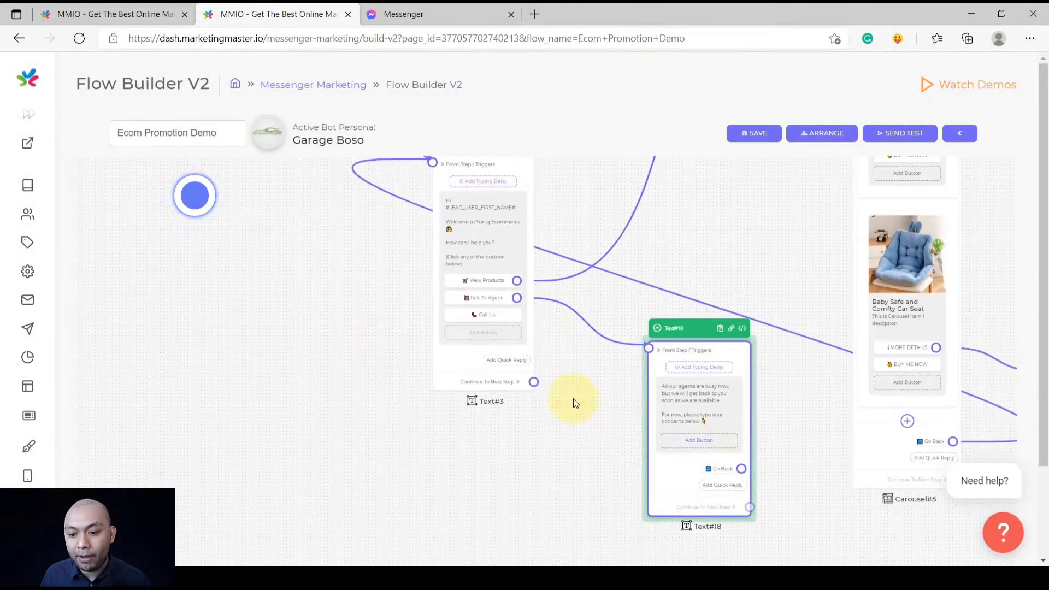
Connect Text#18's Go Back reply to the Text#3 welcome step's From Step input
left_click_drag(533, 381, 612, 434)
left_click(569, 410)
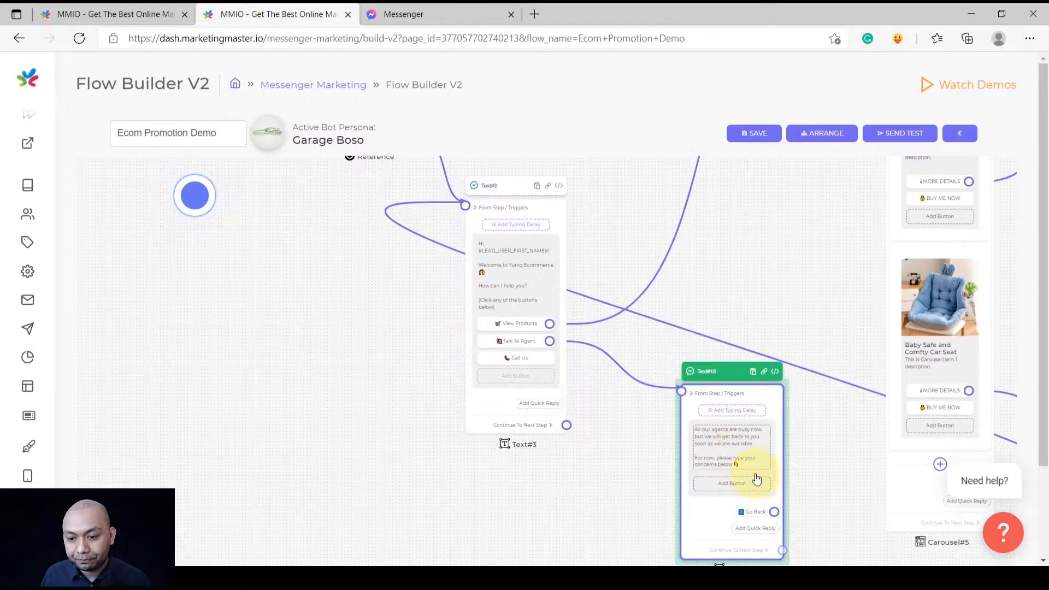
left_click_drag(775, 513, 465, 206)
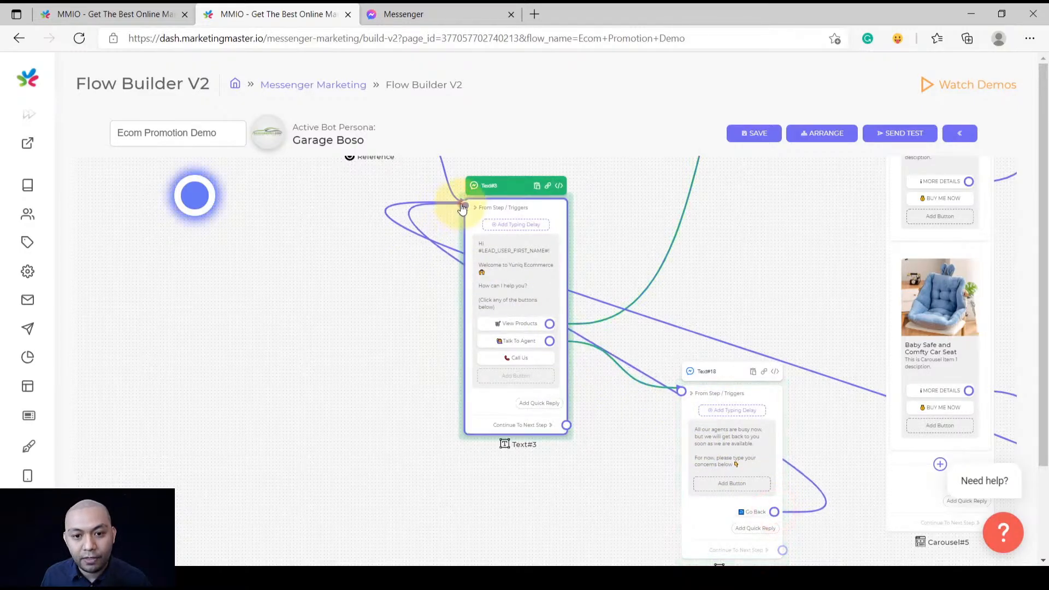
scroll(406, 292, "down", 3)
Place Text#18 between Text#3 and the carousel and center the whole flow
left_click_drag(592, 346, 622, 289)
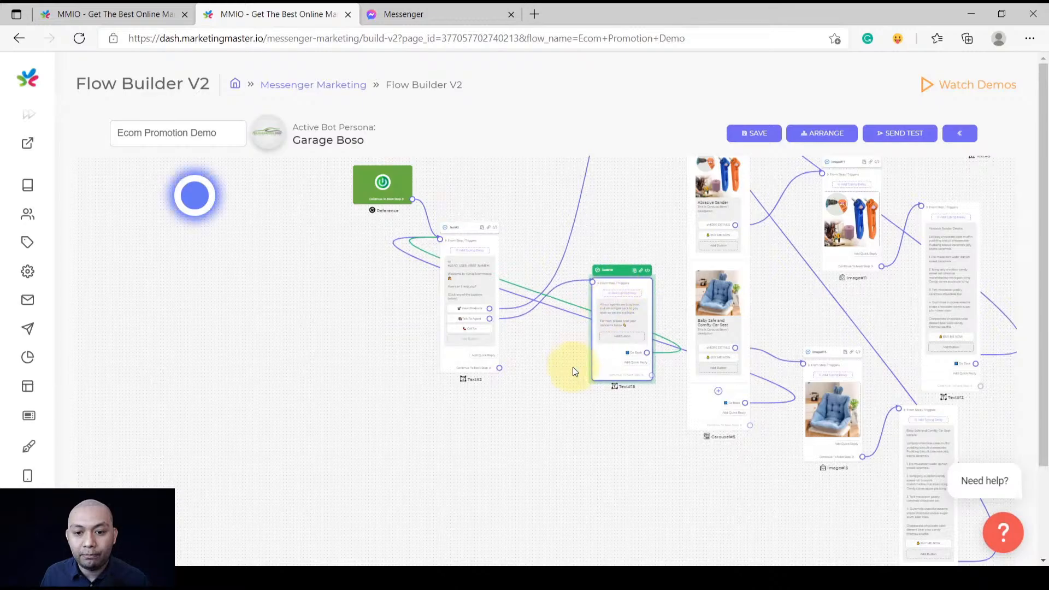
left_click_drag(568, 426, 536, 352)
scroll(534, 347, "up", 4)
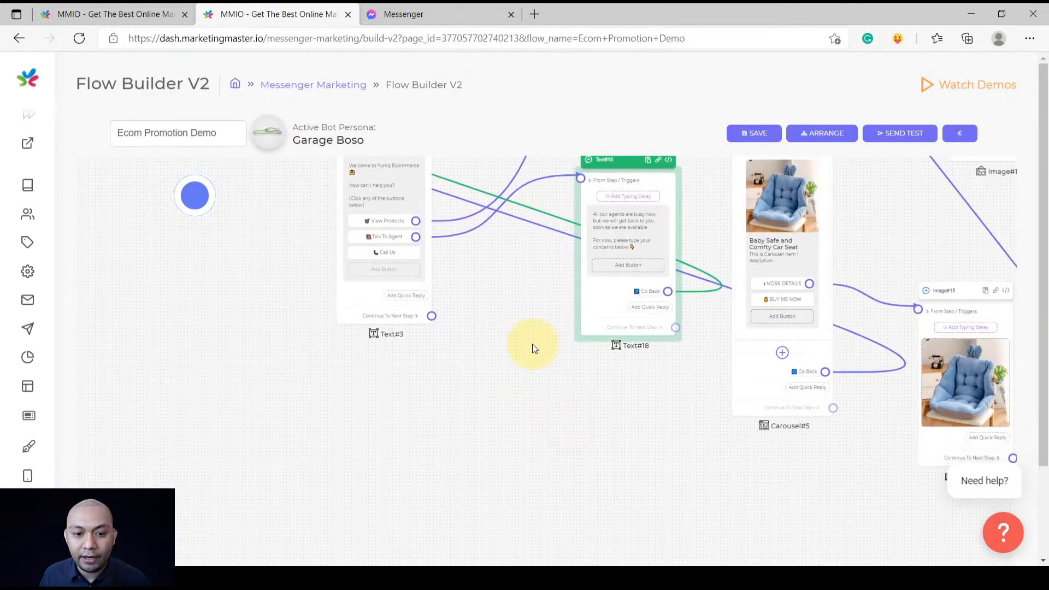
scroll(562, 418, "down", 5)
left_click_drag(581, 446, 493, 469)
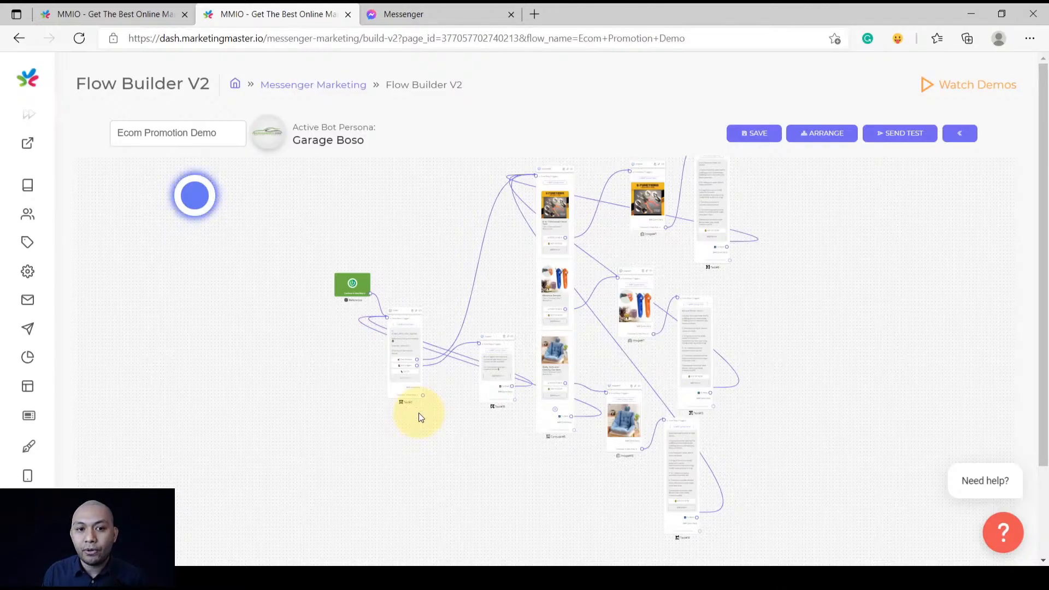
Read the 6-in-1 Universal Hand Tool details reply in Messenger, then return to Flow Builder
left_click(460, 4)
scroll(537, 365, "down", 10)
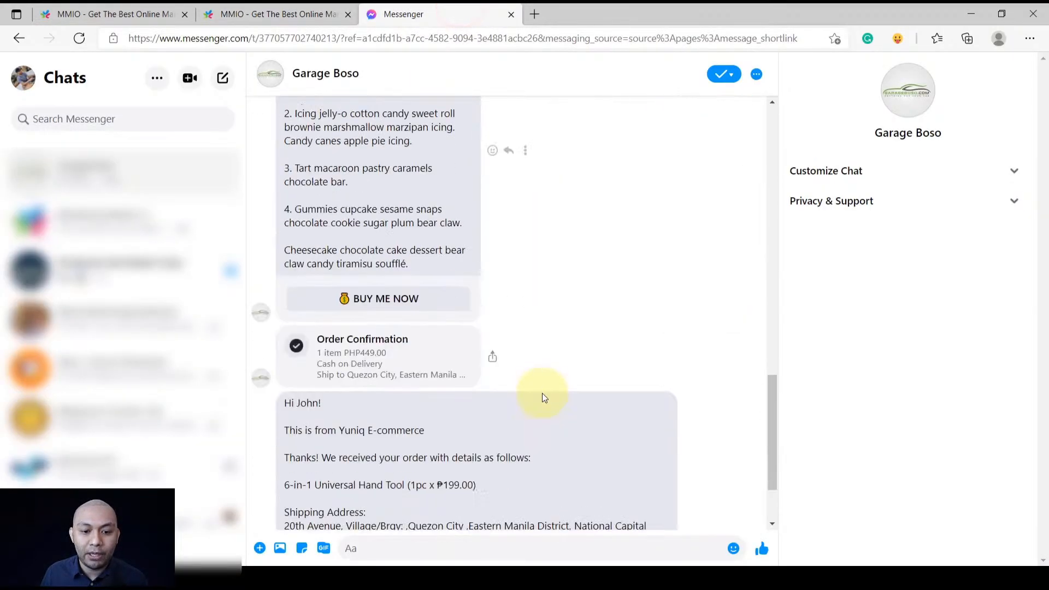
scroll(491, 382, "up", 10)
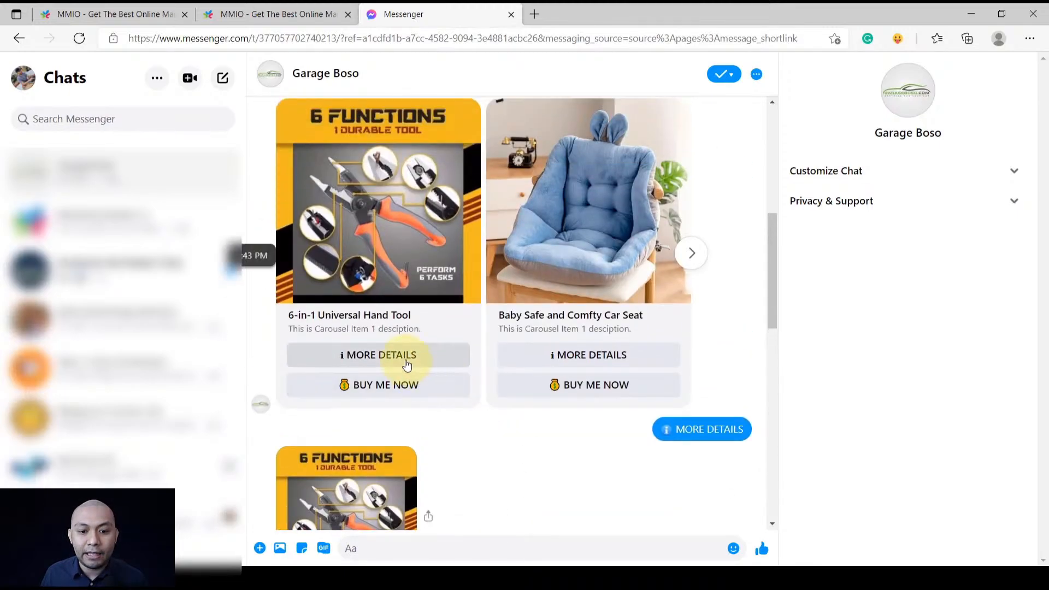
scroll(465, 437, "down", 10)
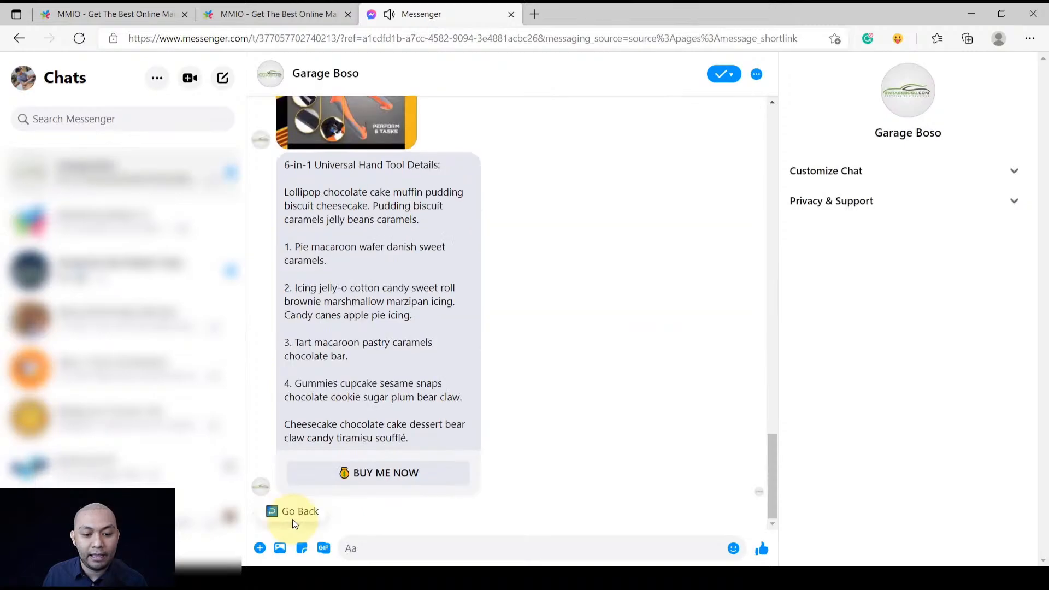
scroll(328, 437, "up", 4)
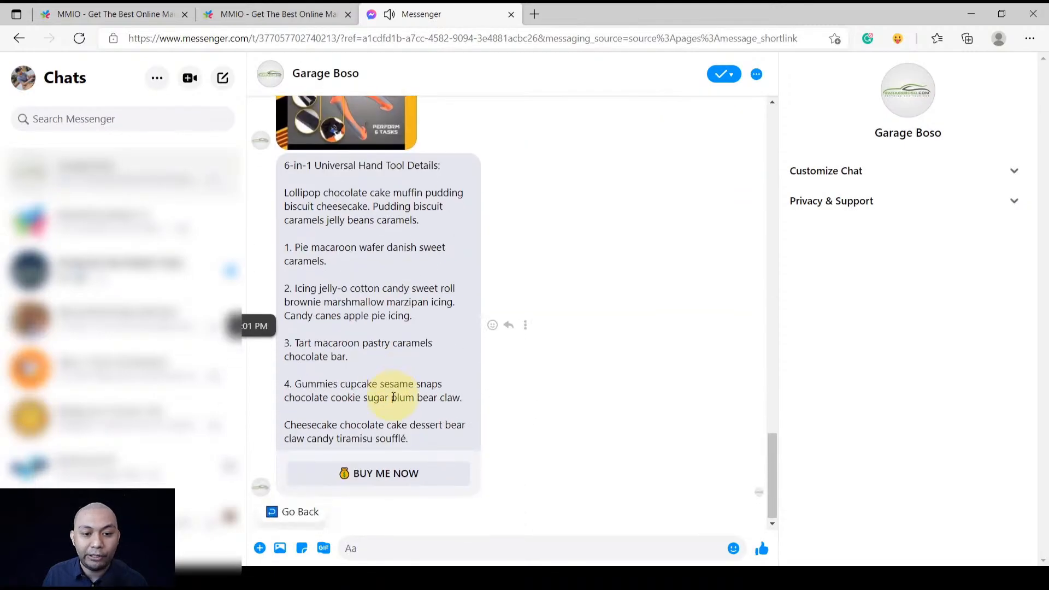
left_click(225, 8)
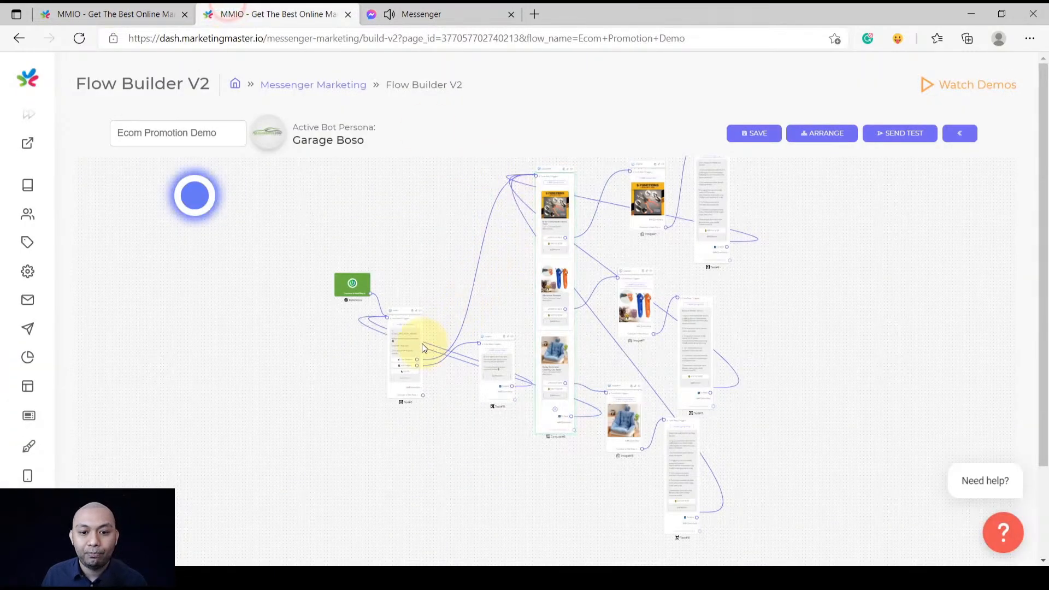
Give the Text#3 welcome message and the Text#18 agent message 2-second typing delays
scroll(417, 347, "up", 3)
scroll(380, 274, "up", 3)
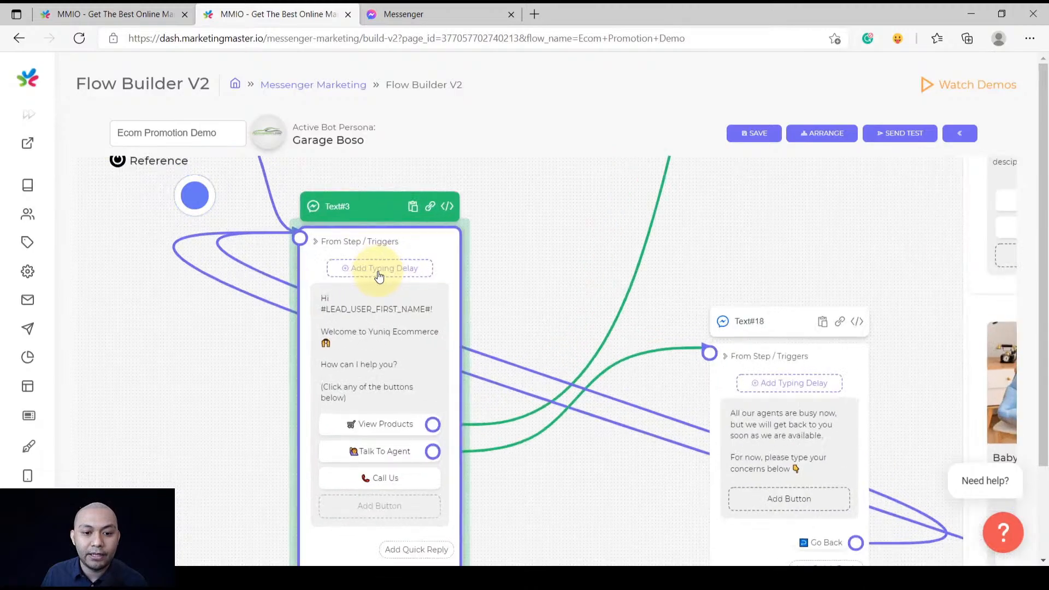
left_click(380, 268)
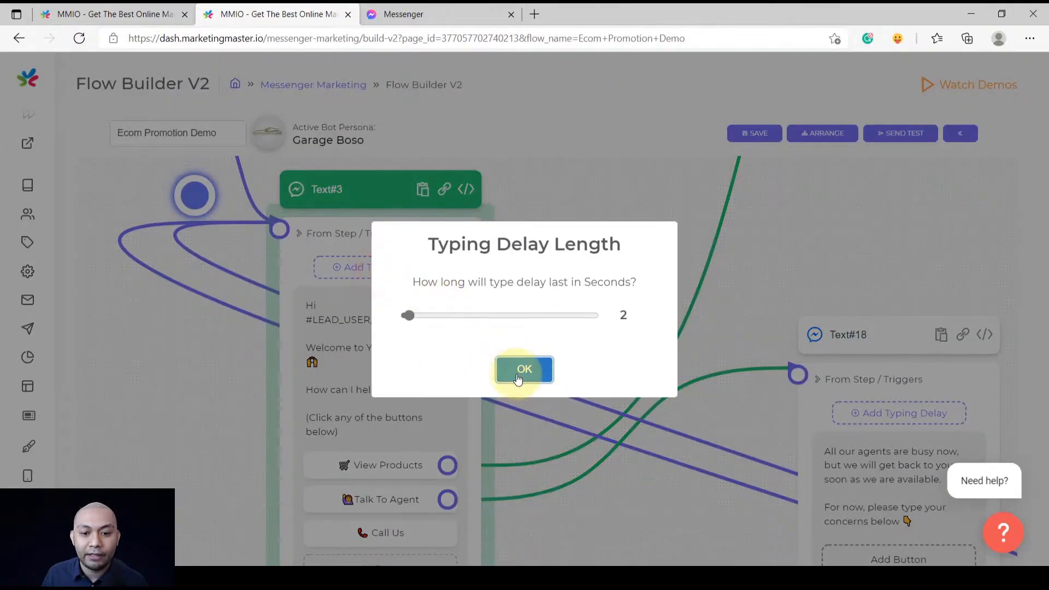
mouse_move(408, 315)
left_mouse_down()
mouse_move(500, 317)
mouse_move(401, 317)
mouse_move(411, 317)
left_mouse_up()
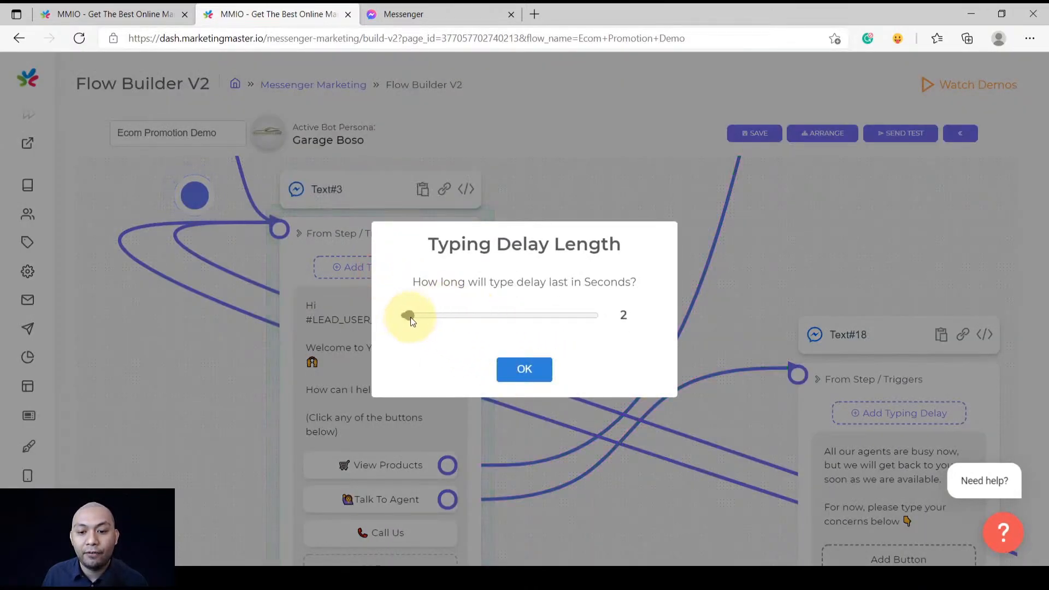
left_click(527, 371)
scroll(530, 374, "down", 5)
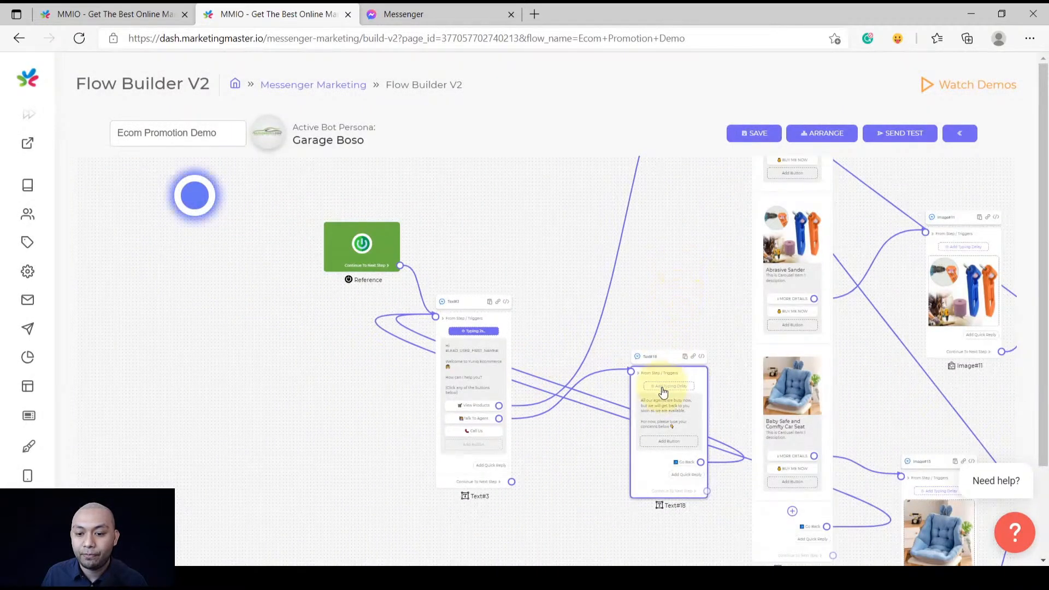
left_click(663, 389)
left_click(525, 368)
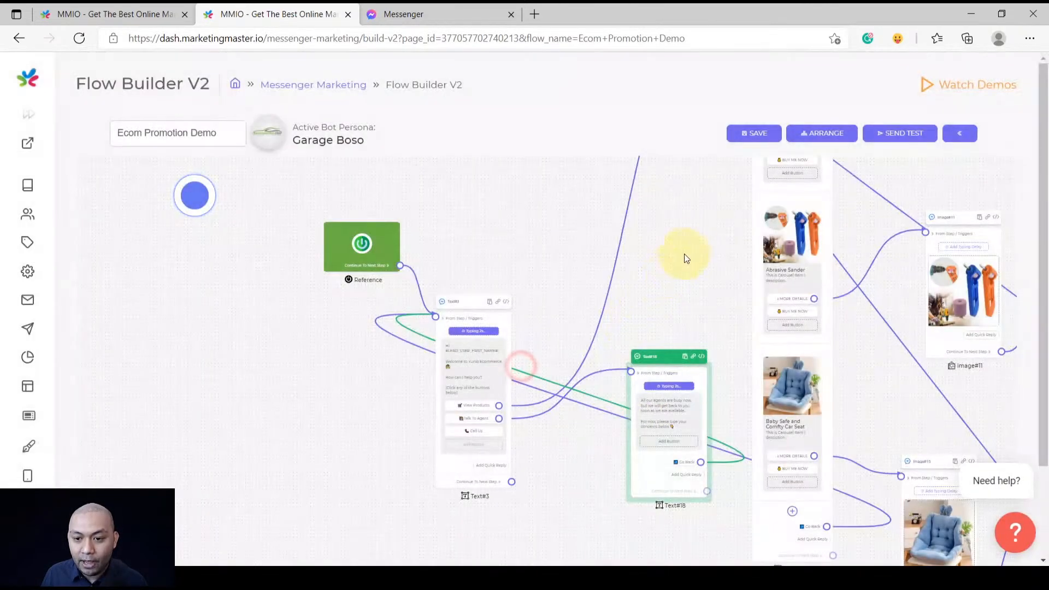
Add 2-second typing delays to Carousel#5, Image#7 and the Text#9 details step
left_click_drag(695, 238, 544, 411)
scroll(547, 256, "up", 6)
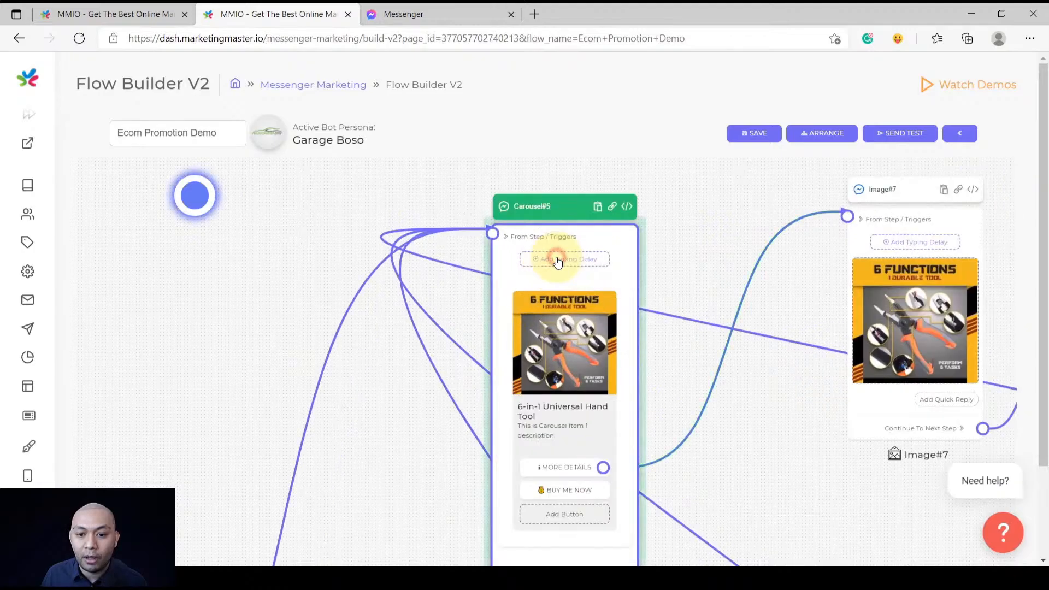
left_click(557, 257)
left_click(523, 369)
scroll(613, 391, "down", 3)
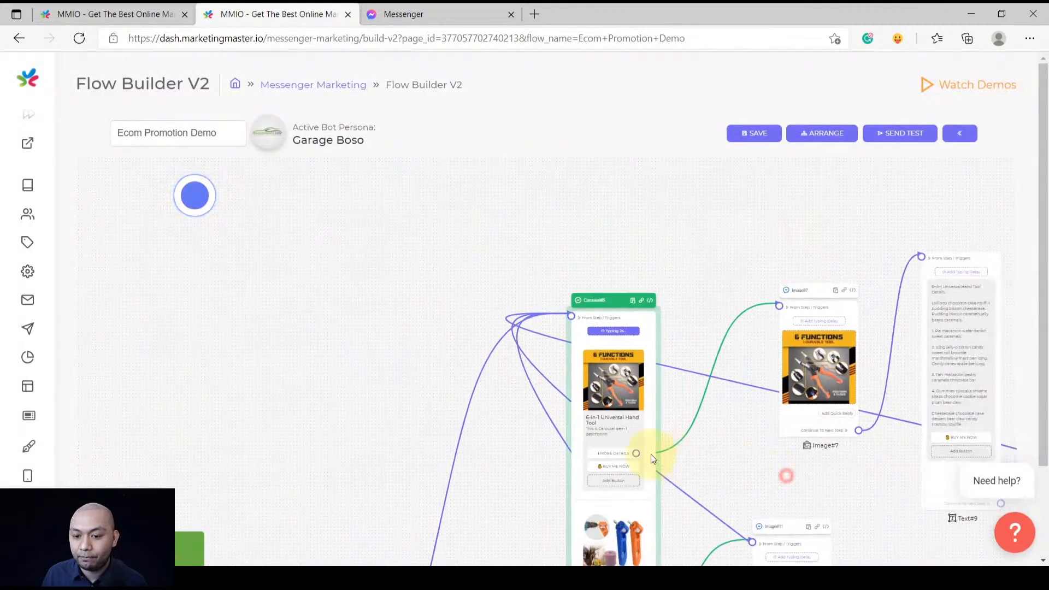
left_click(669, 305)
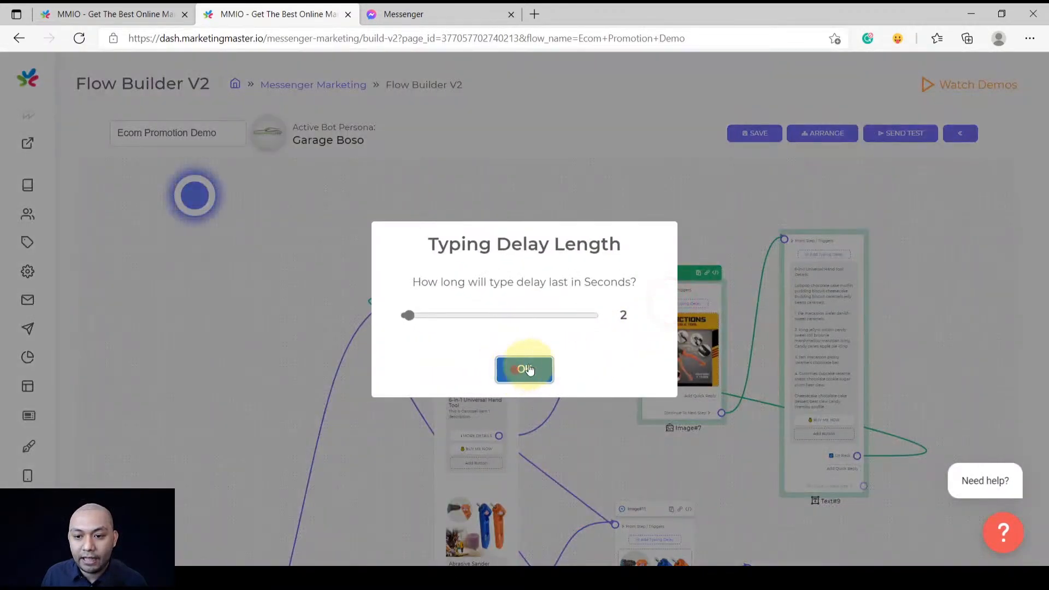
left_click(527, 360)
left_click(839, 254)
left_click(533, 370)
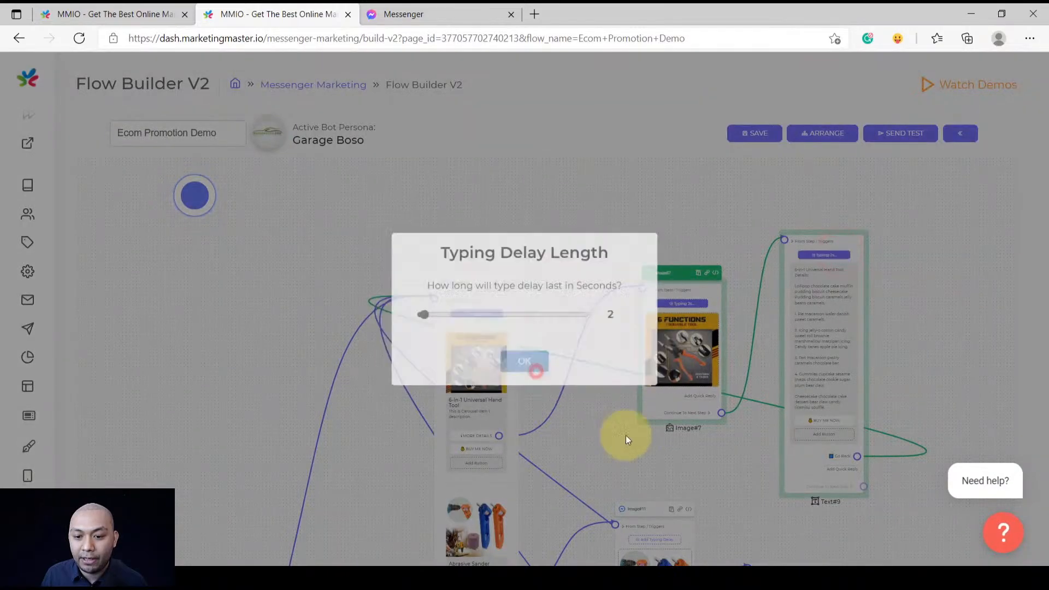
Add 2-second typing delays to the Abrasive Sander Image#11 step and its details text
left_click_drag(740, 504, 655, 300)
scroll(557, 323, "up", 5)
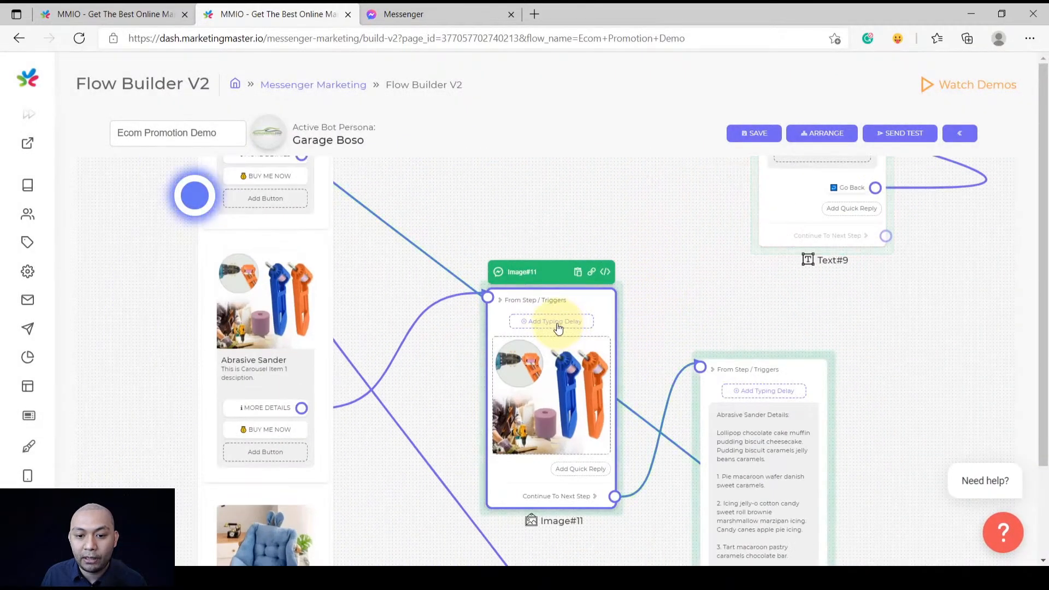
left_click(557, 323)
left_click(527, 350)
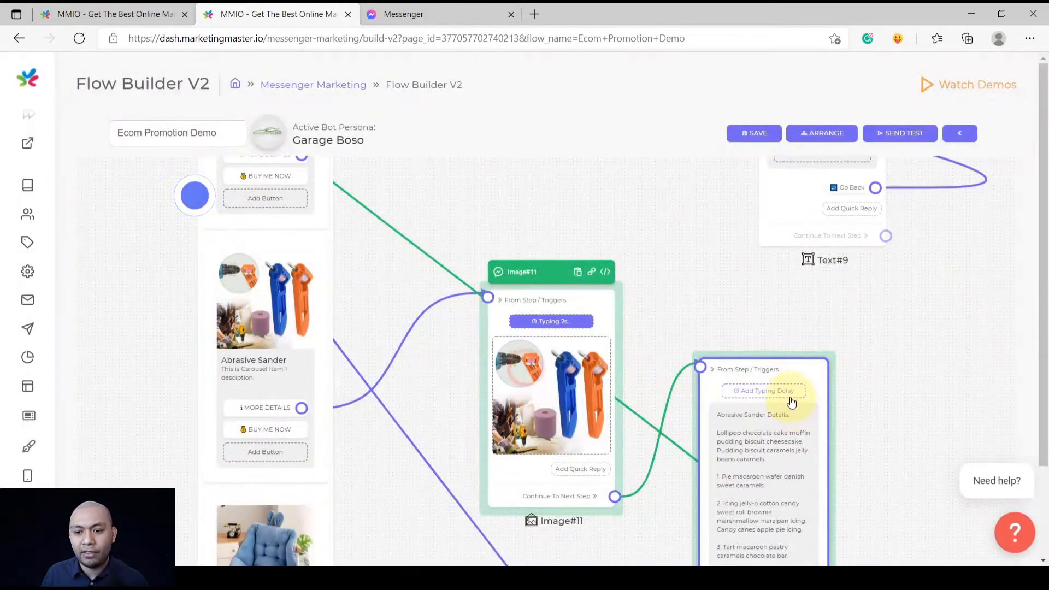
left_click(789, 392)
left_click(525, 366)
scroll(940, 436, "down", 5)
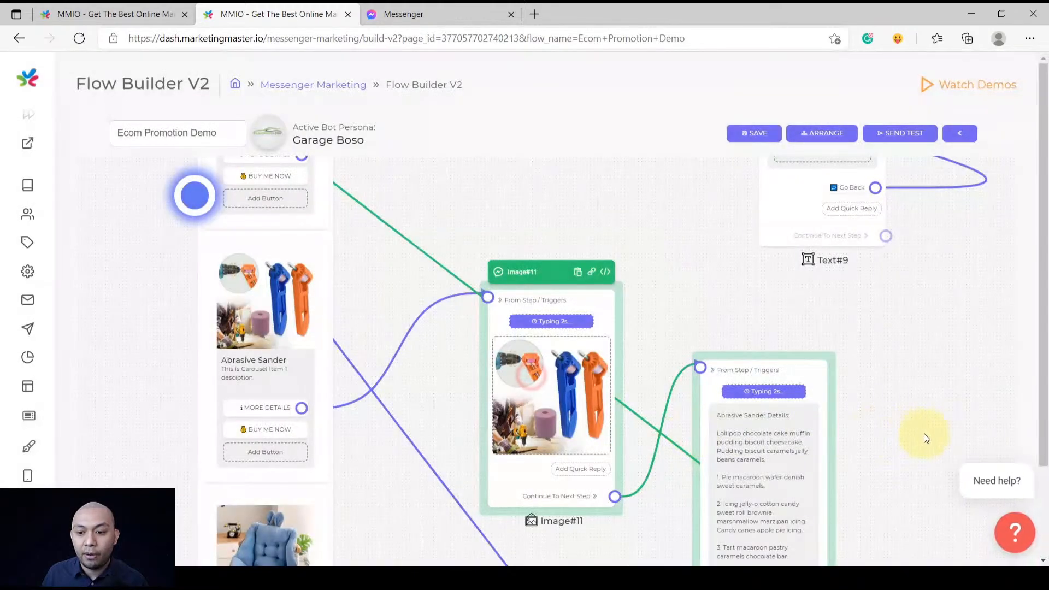
scroll(941, 437, "down", 2)
Add 2-second typing delays to the Image#15 car seat image and Text#13 details
left_click_drag(942, 451, 825, 325)
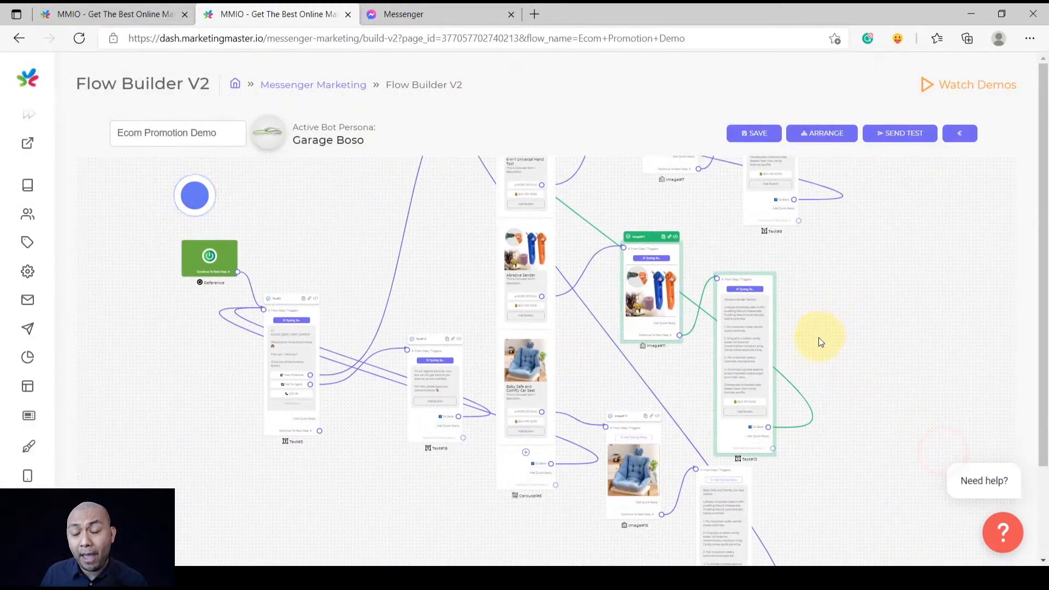
scroll(633, 435, "up", 4)
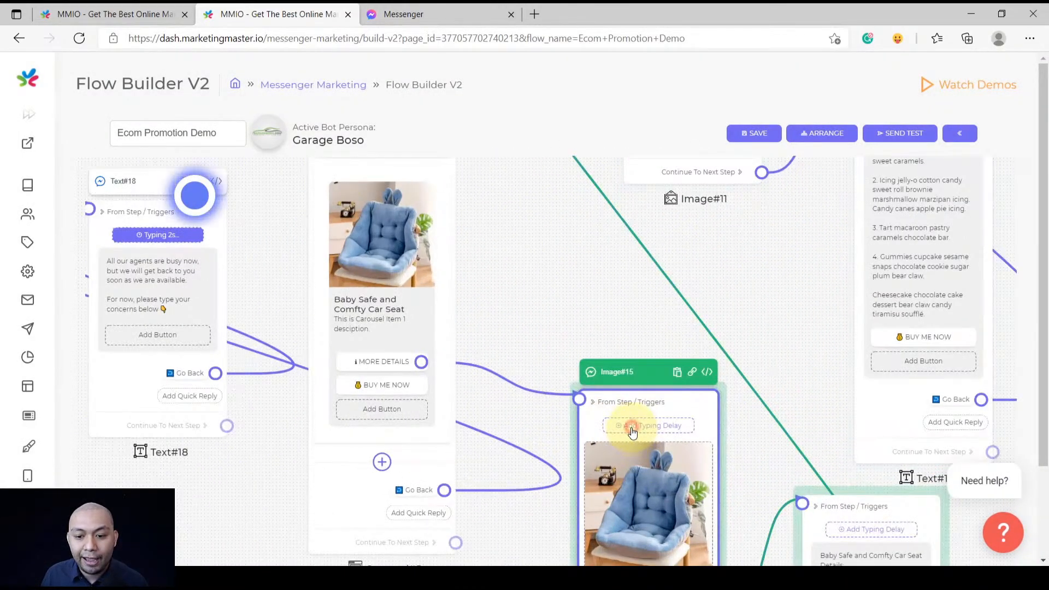
left_click(633, 429)
left_click(533, 378)
scroll(841, 508, "down", 4)
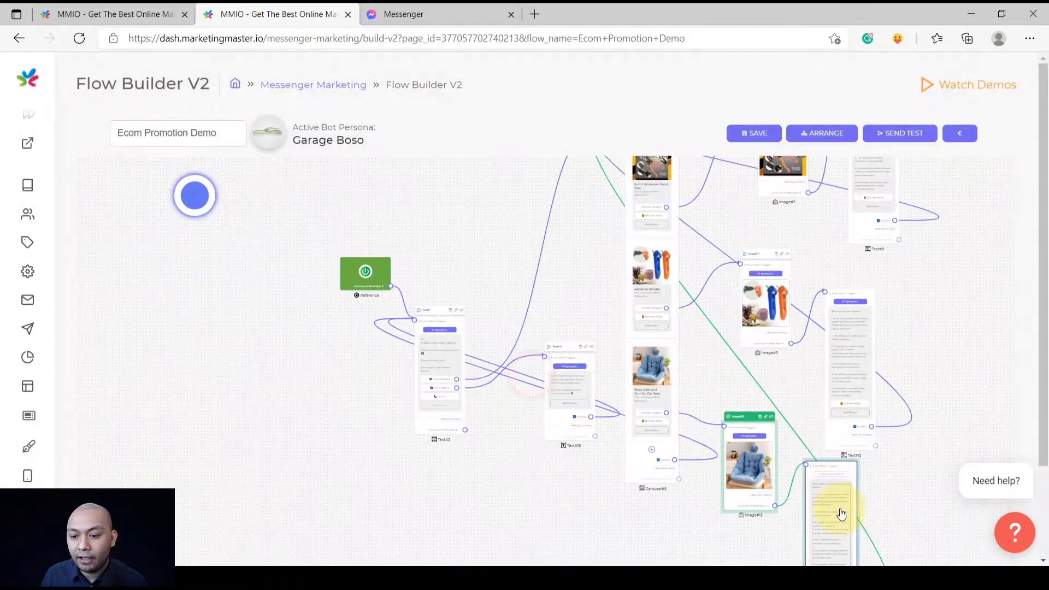
scroll(836, 488, "up", 2)
left_click(829, 463)
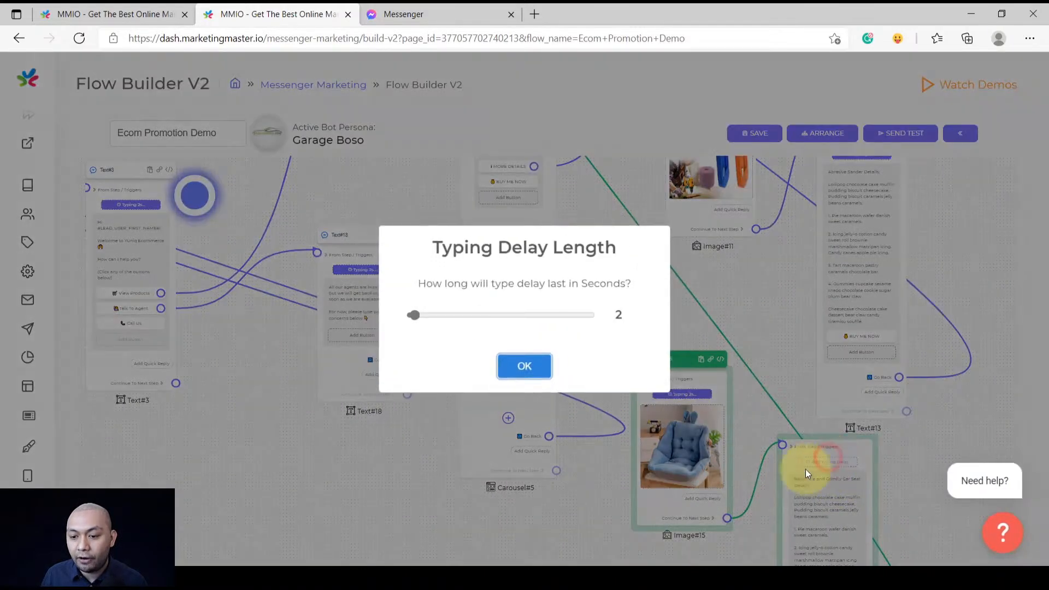
left_click(529, 367)
scroll(546, 378, "down", 5)
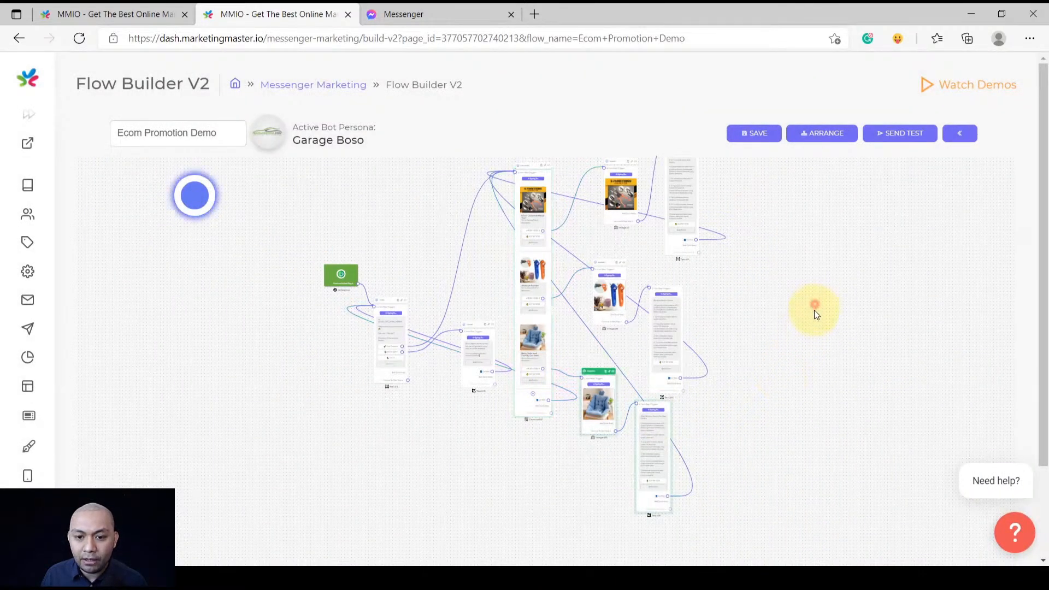
left_click_drag(814, 310, 812, 350)
Move the start node left, add a Triggers#19 step by right-click, then delete it
left_click_drag(342, 312, 274, 402)
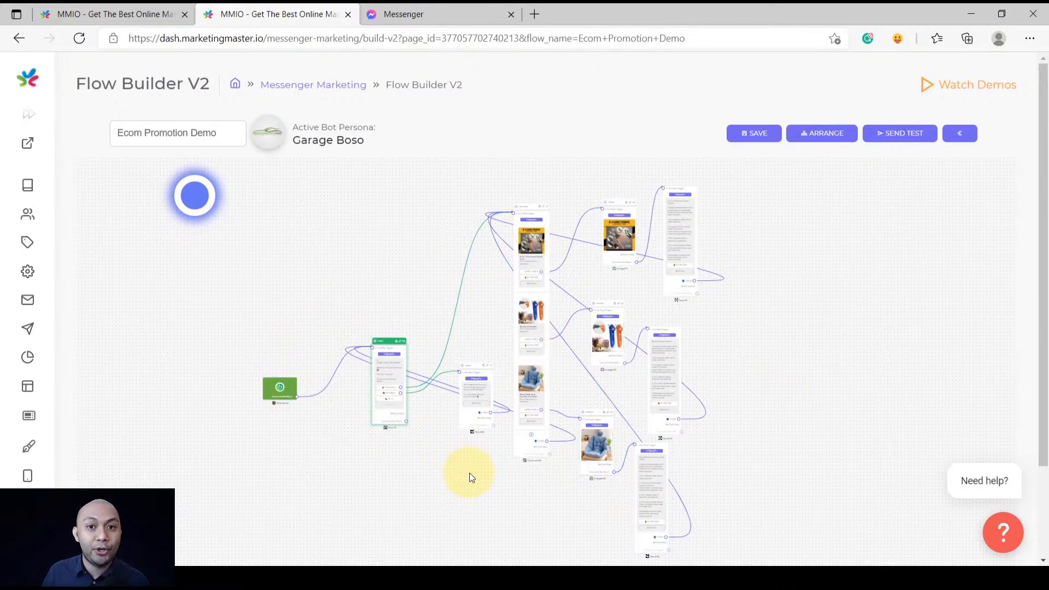
scroll(395, 356, "up", 5)
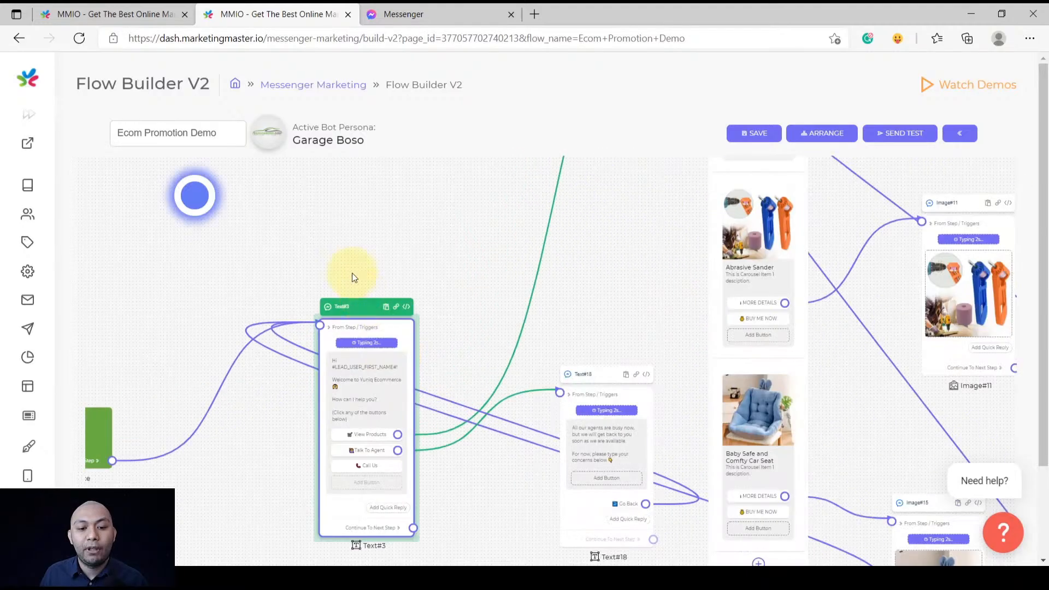
left_click_drag(352, 277, 508, 289)
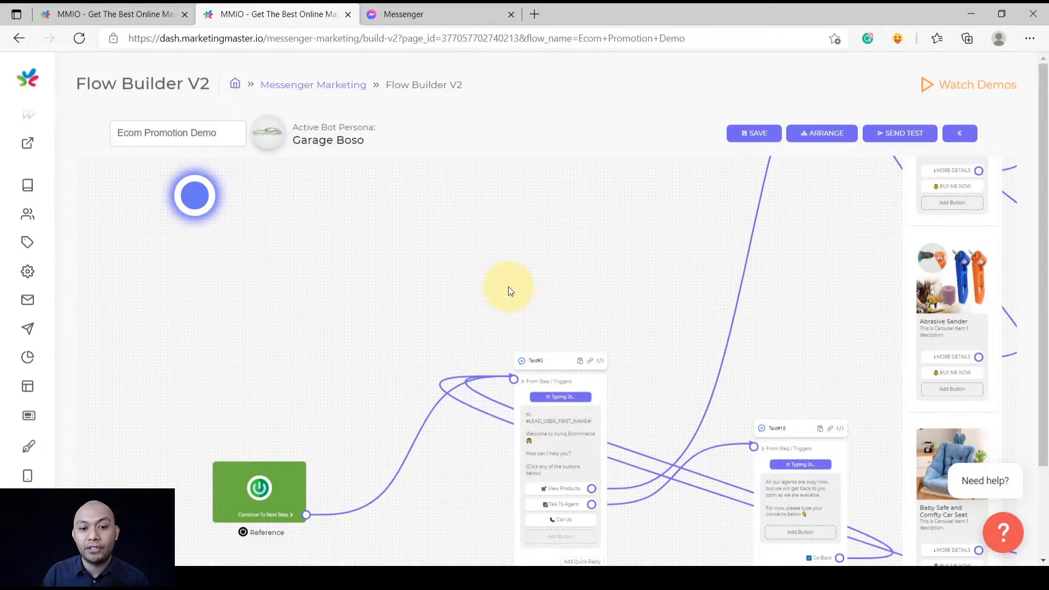
right_click(392, 195)
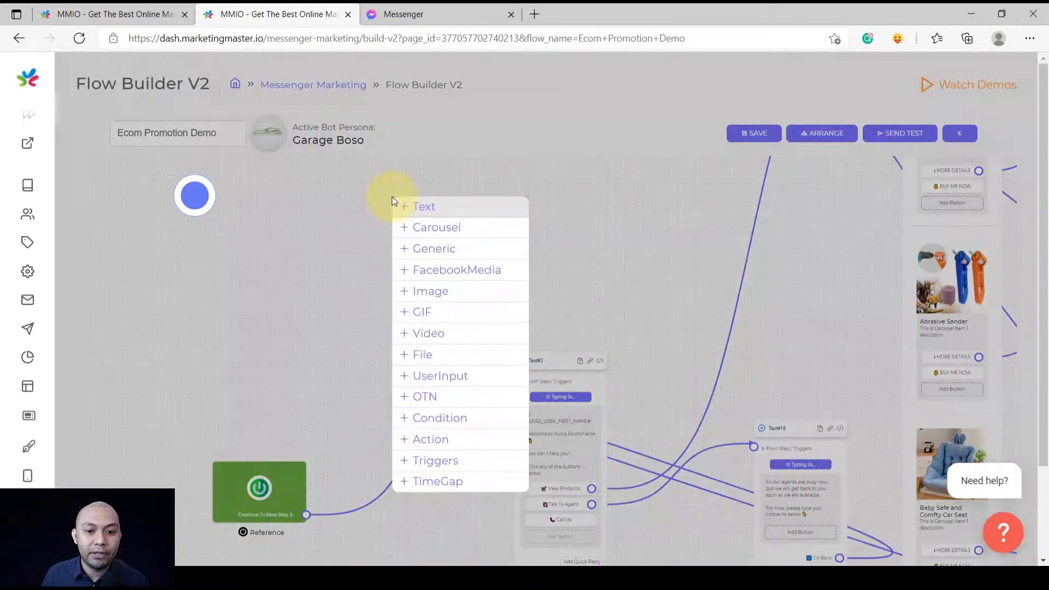
left_click(440, 463)
left_click_drag(444, 463, 377, 281)
right_click(407, 311)
left_click(406, 312)
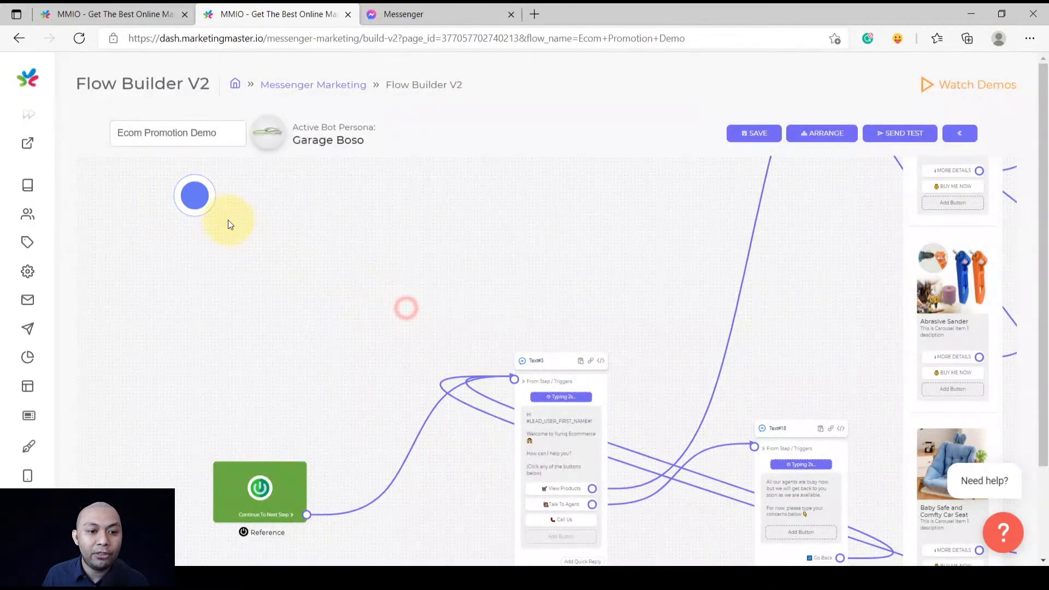
Drag a Triggers step from the Utilities elements onto the canvas, leaving it unconfigured
left_click(195, 196)
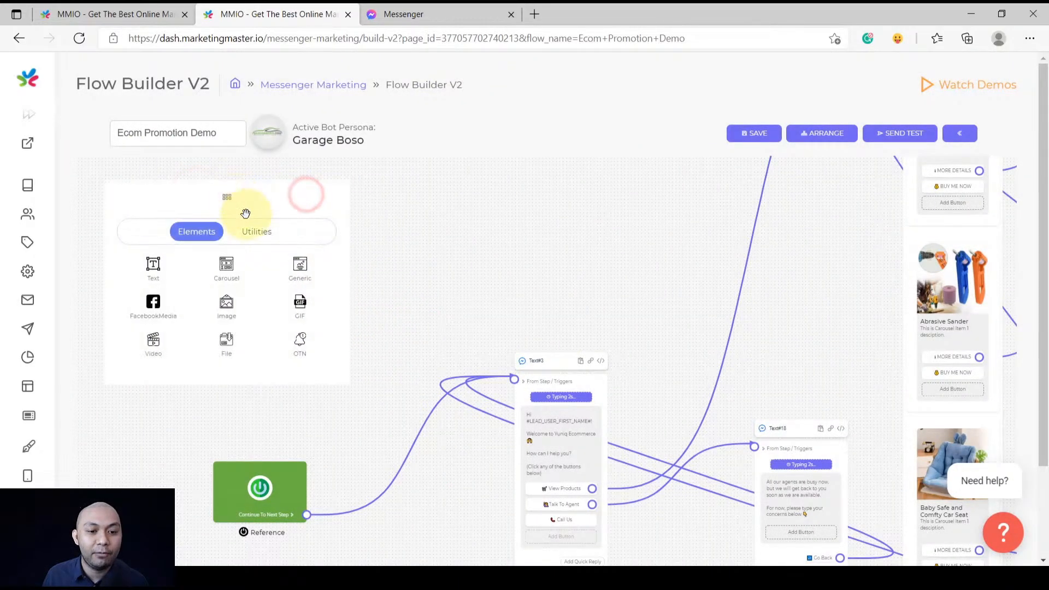
left_click(252, 232)
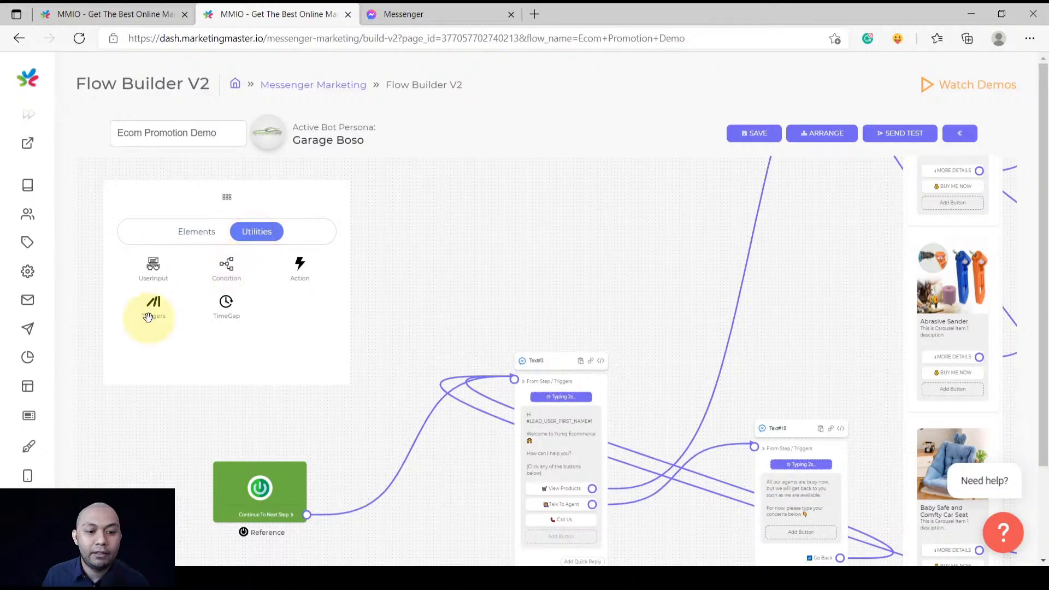
left_click_drag(155, 314, 513, 382)
left_click(291, 197)
left_click(576, 363)
scroll(500, 454, "down", 5)
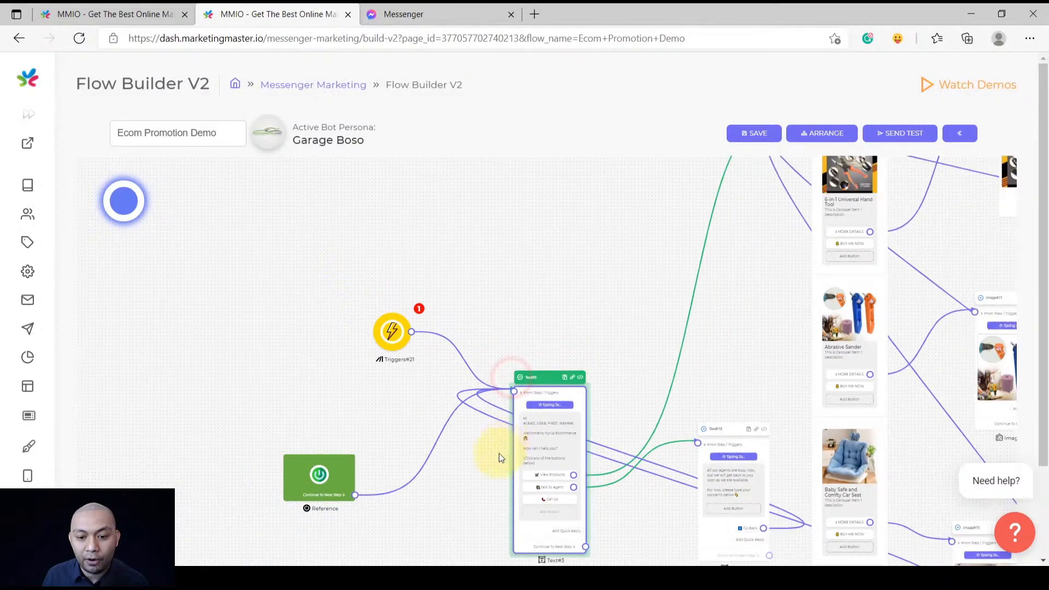
scroll(446, 399, "up", 3)
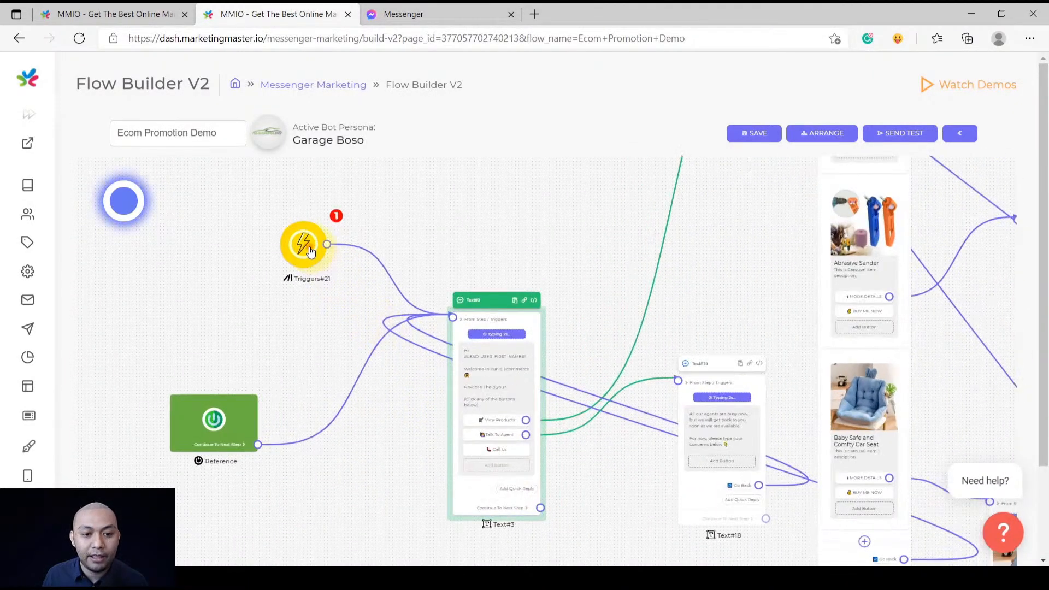
Make Triggers#21 a Get Started trigger
left_click(304, 244)
left_click(468, 317)
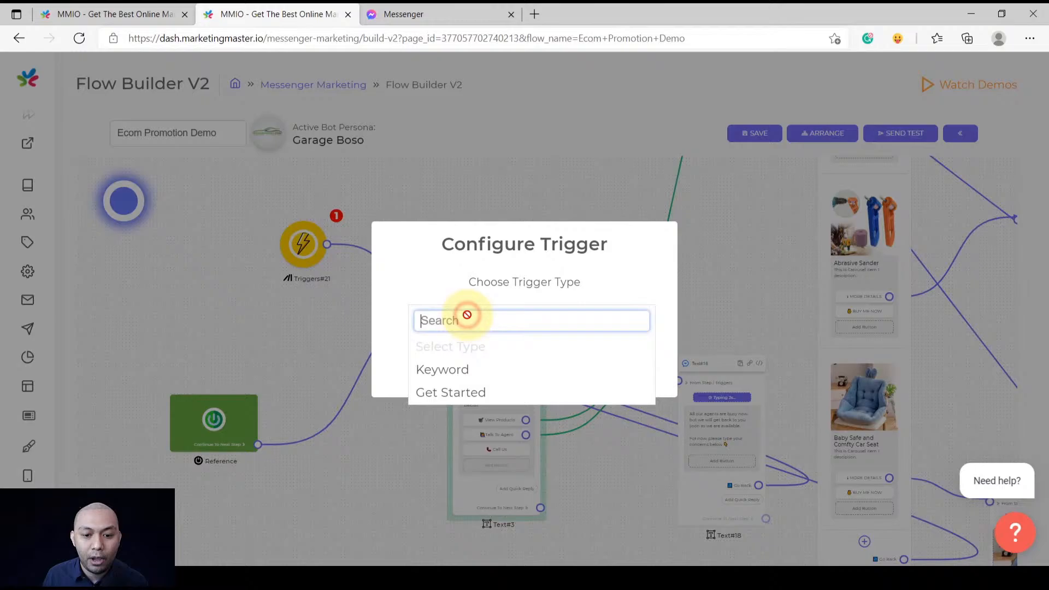
left_click(458, 394)
left_click(478, 368)
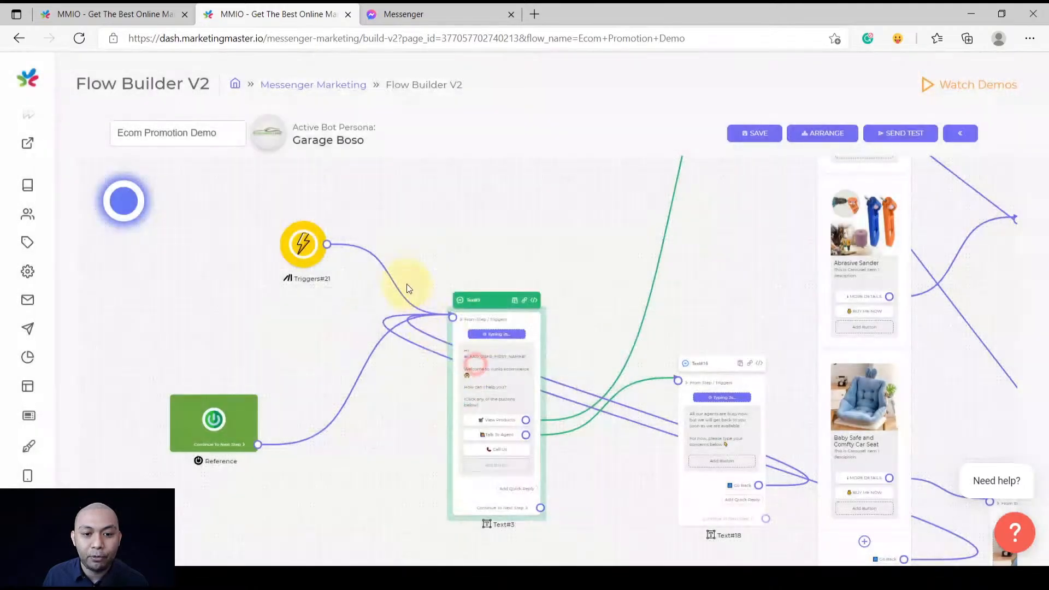
Add another Triggers#22 step and connect it to the Text#3 welcome message
right_click(383, 231)
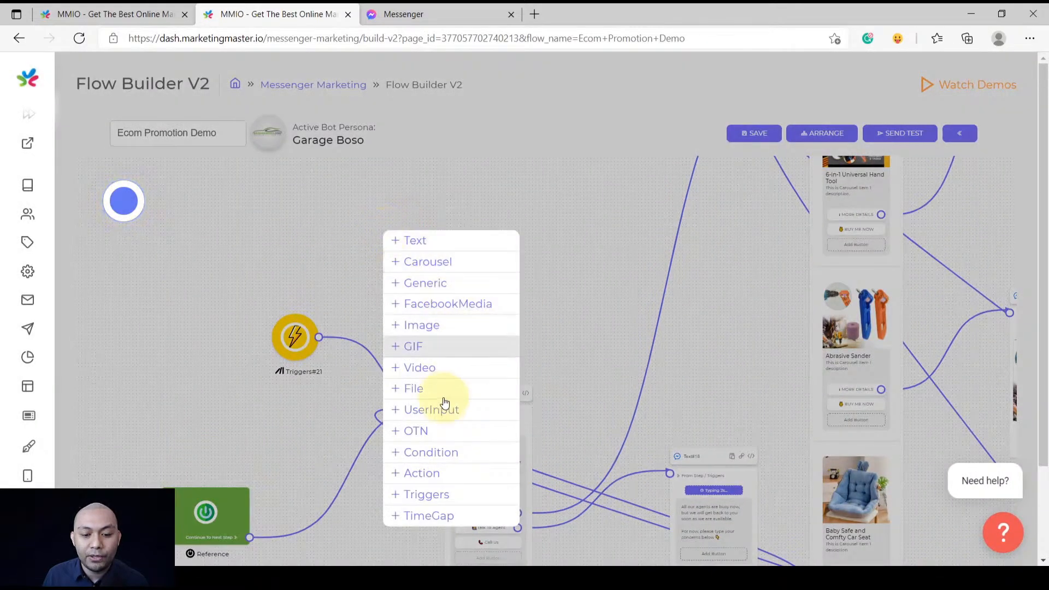
left_click(424, 497)
left_click_drag(424, 496, 443, 411)
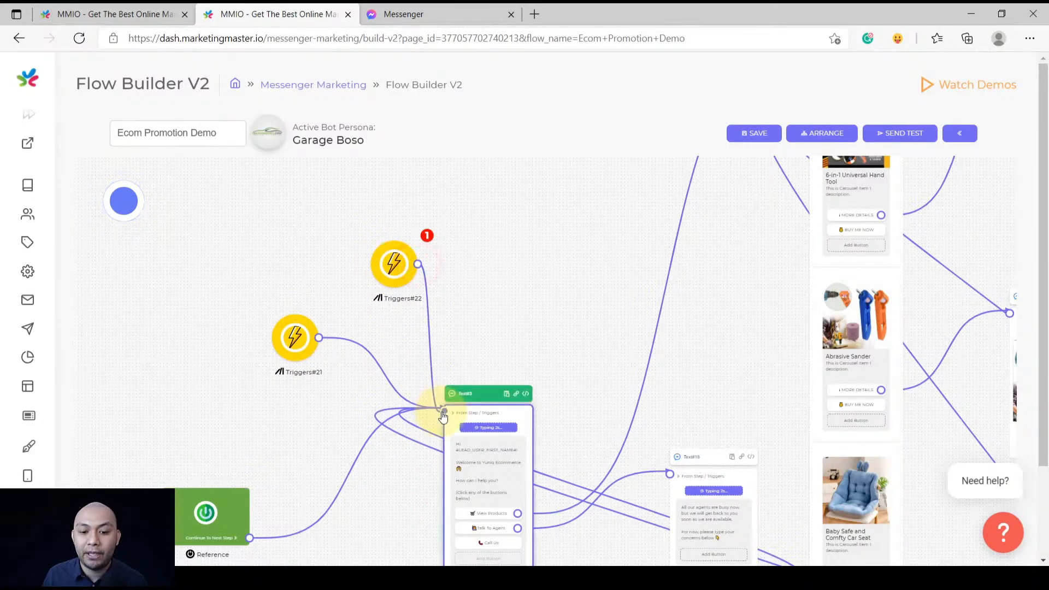
left_click_drag(392, 275, 368, 278)
Set Triggers#22 as a Keyword trigger with keywords 'order now' and 'buy'
left_click(368, 277)
left_click(366, 274)
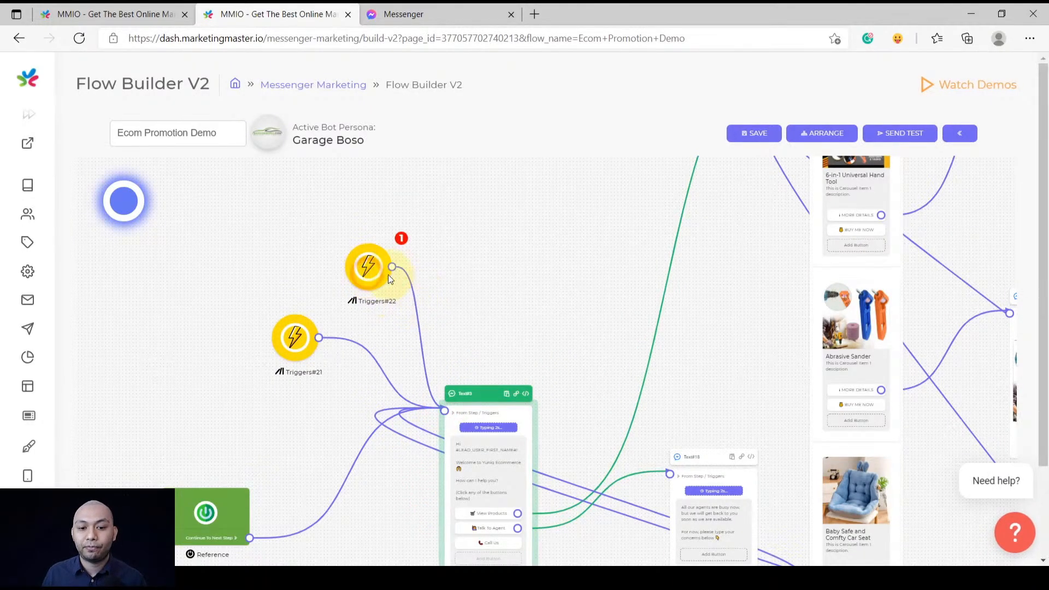
left_click(362, 266)
left_click(437, 314)
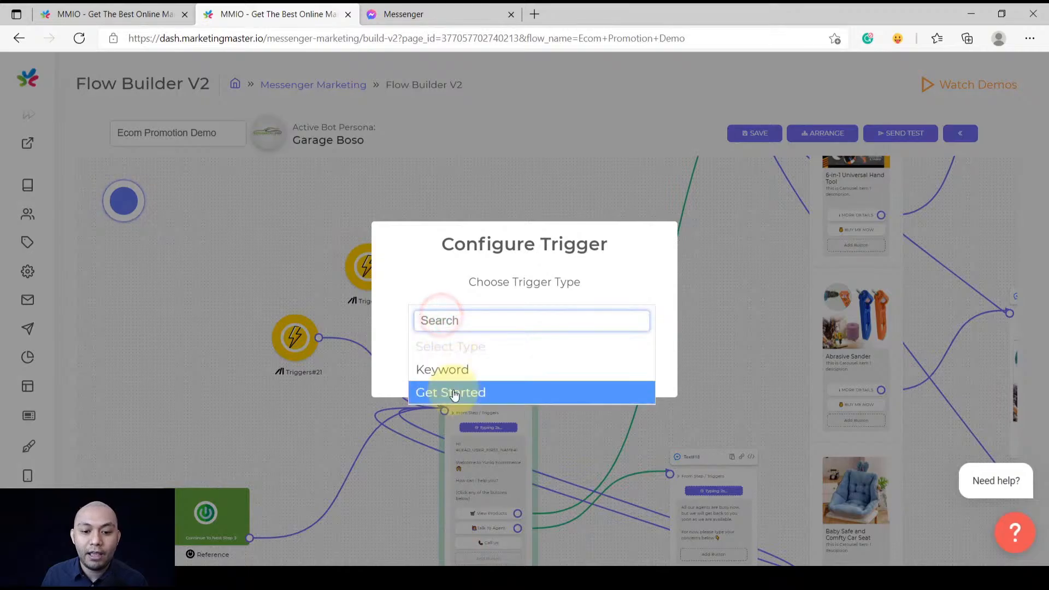
left_click(449, 371)
left_click(452, 338)
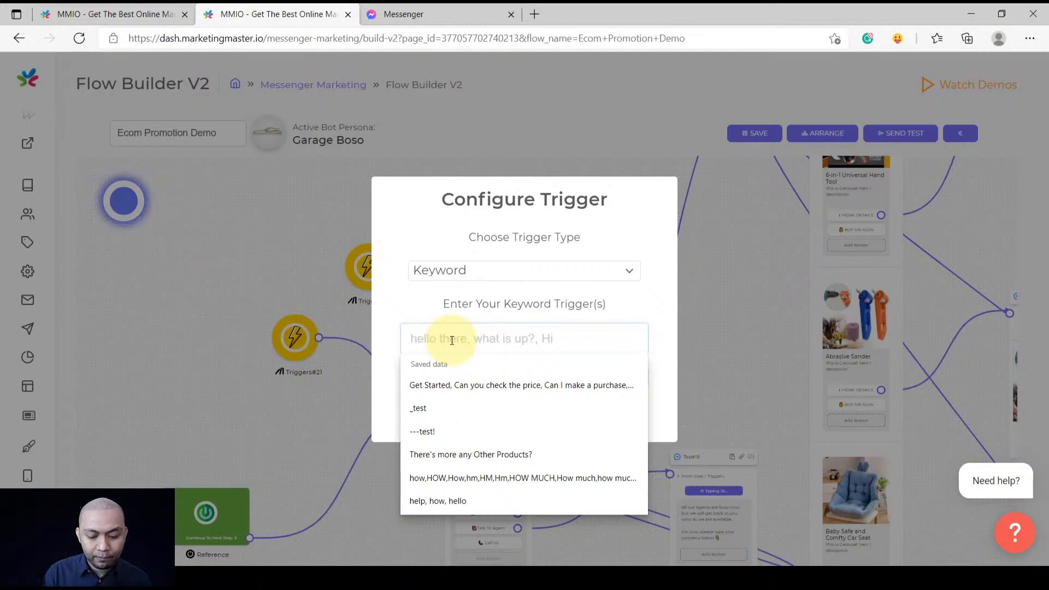
type("order ")
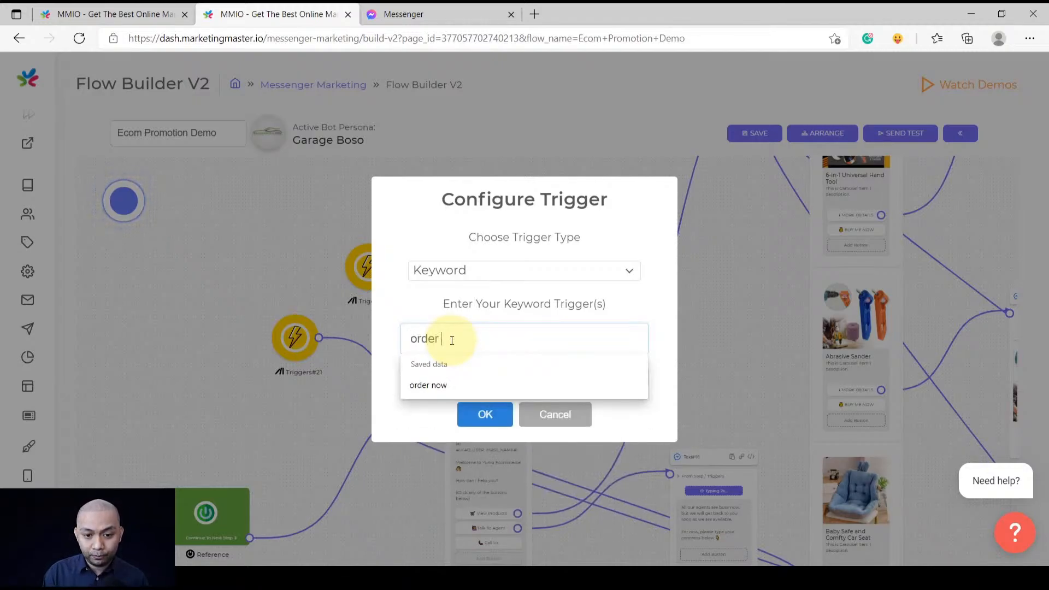
type("now, buy now")
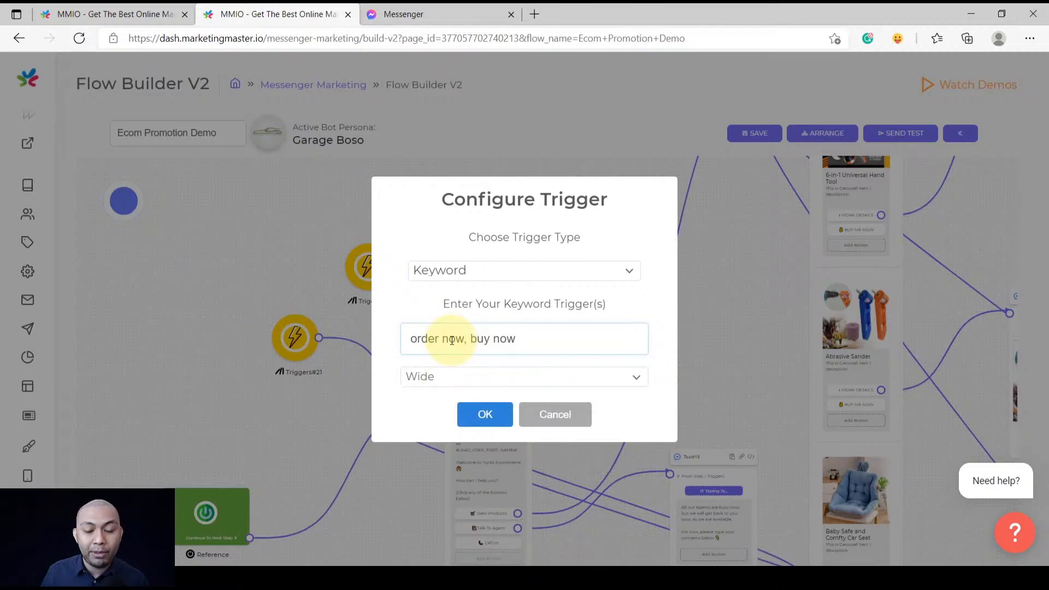
left_click(483, 414)
scroll(474, 404, "down", 5)
scroll(471, 335, "up", 3)
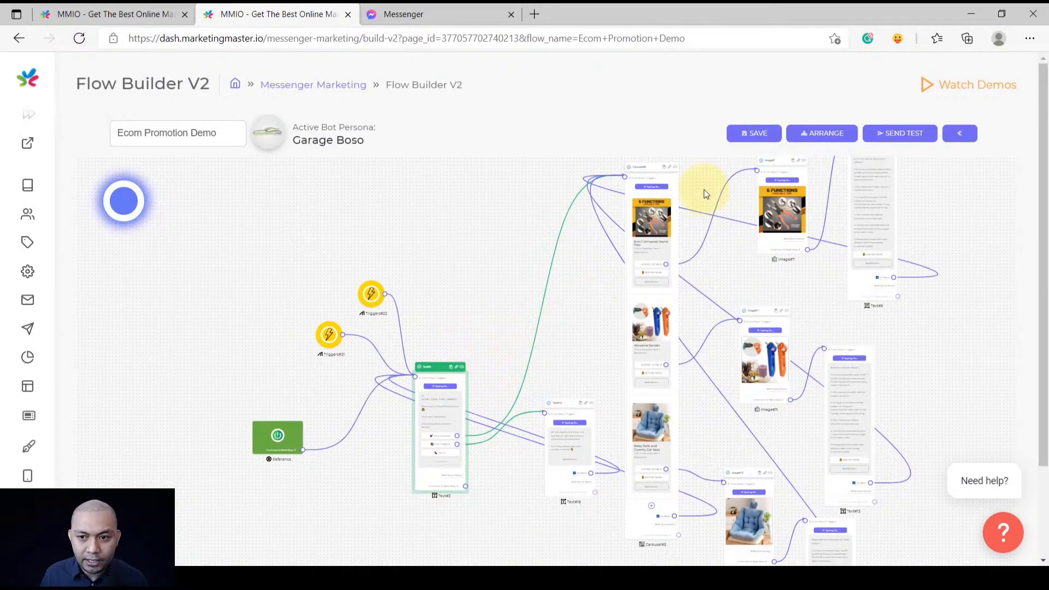
Save the flow, close the old Messenger tab, and start SEND TEST
left_click(762, 140)
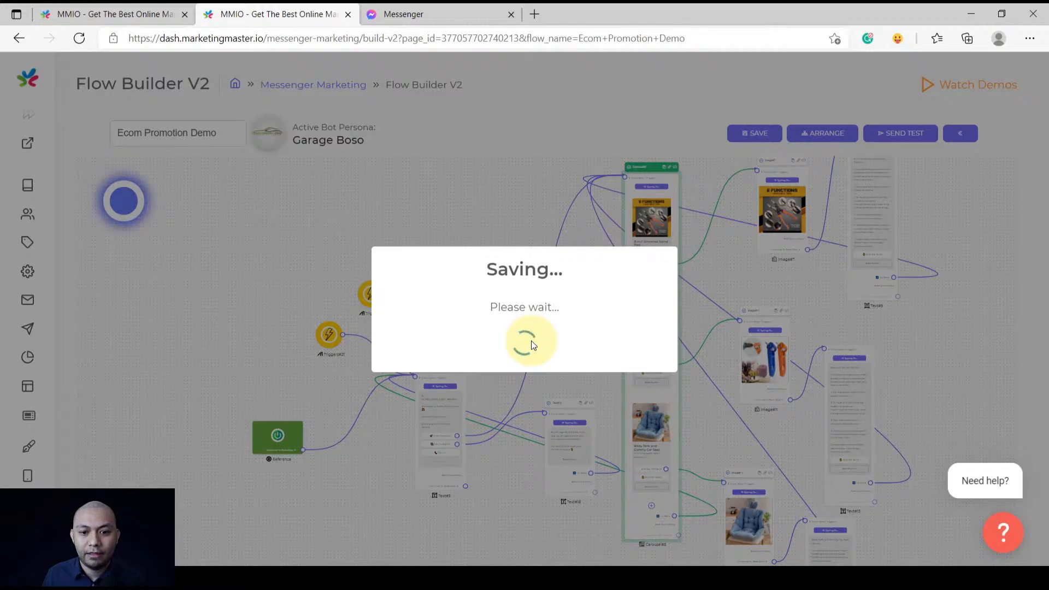
left_click(523, 381)
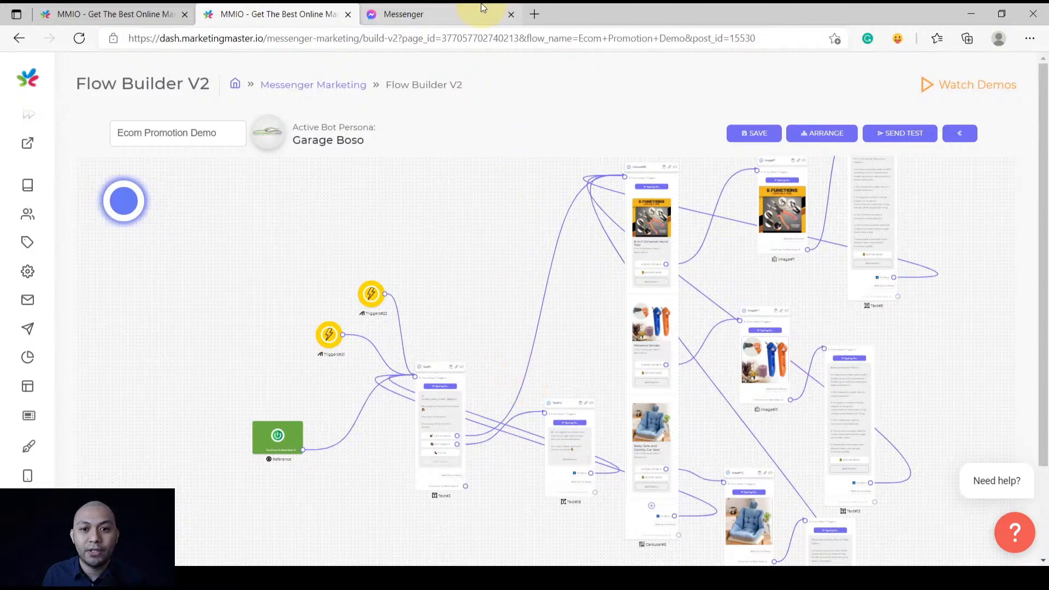
left_click(511, 14)
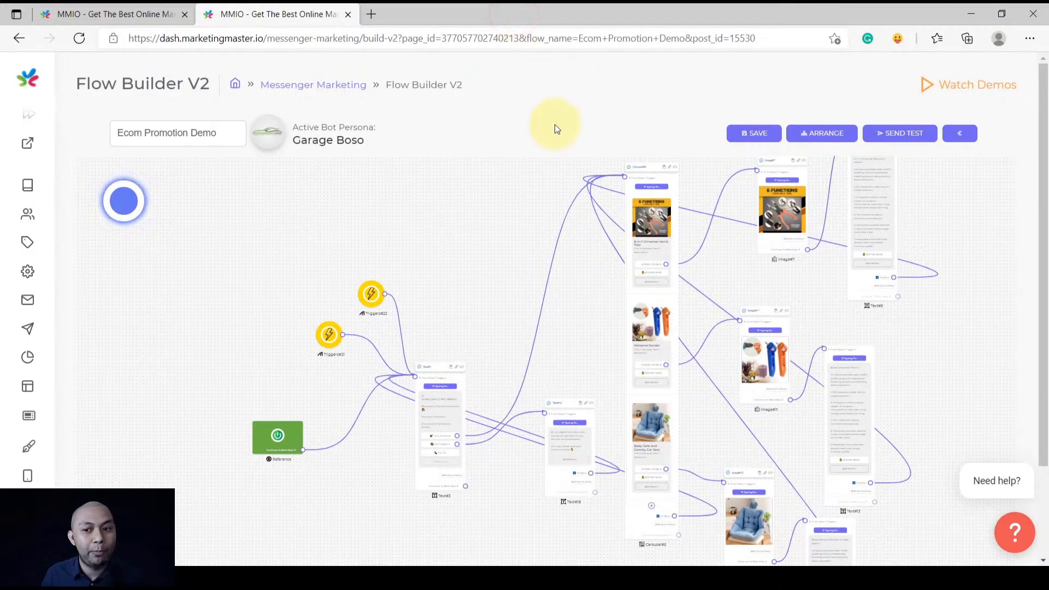
left_click(916, 142)
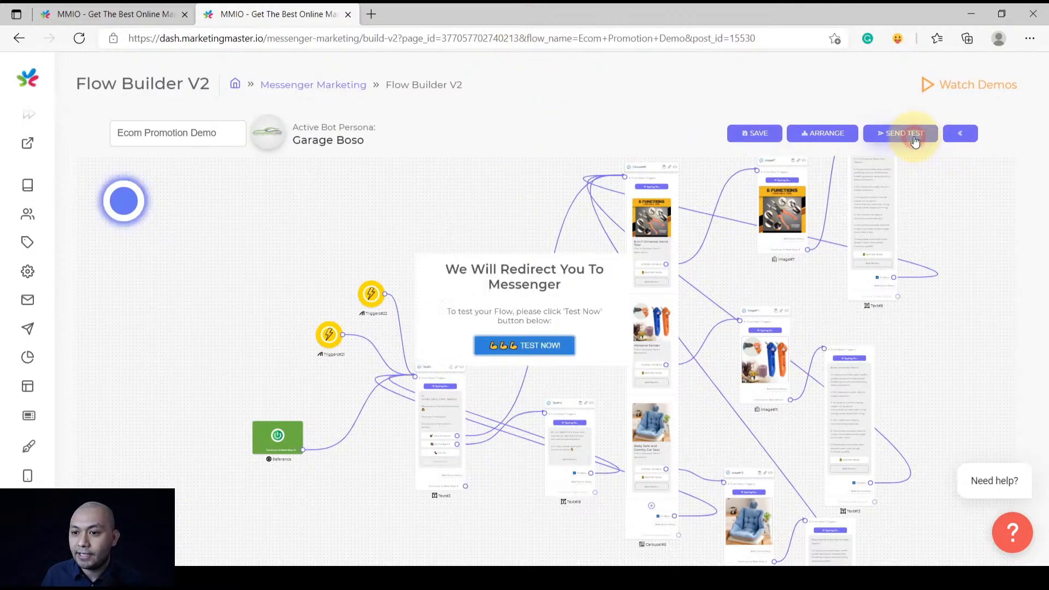
Start the test chat, request View Products, and preview the hand tool's buy page
left_click(550, 364)
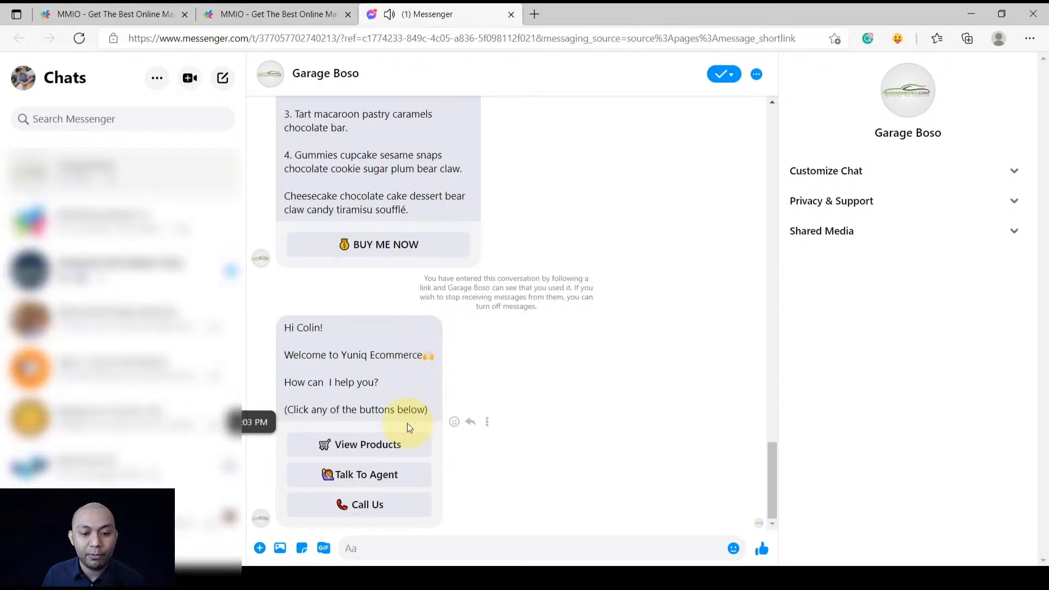
left_click(366, 507)
left_click(368, 444)
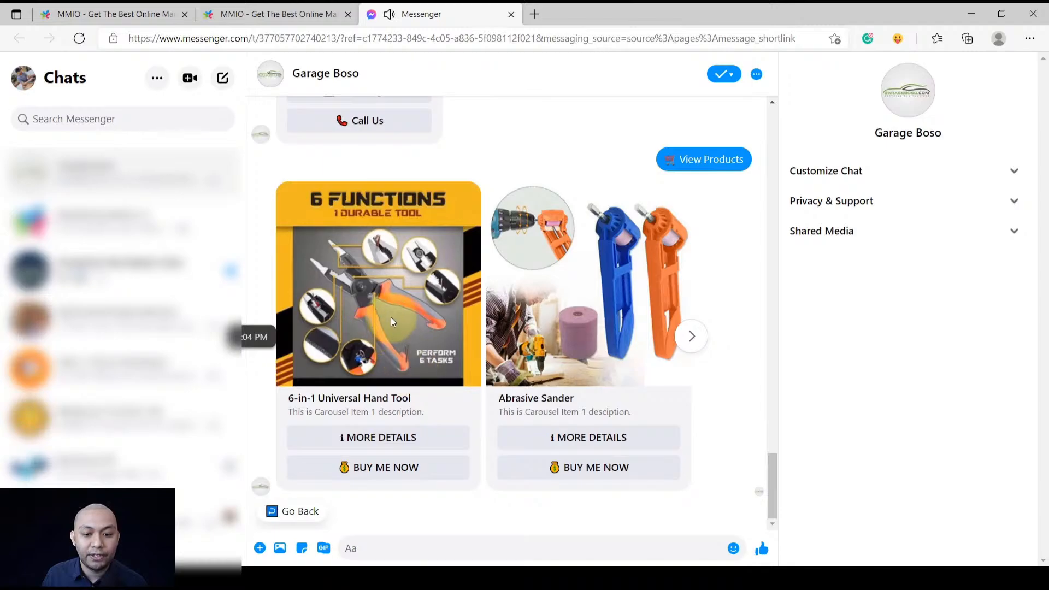
left_click(691, 338)
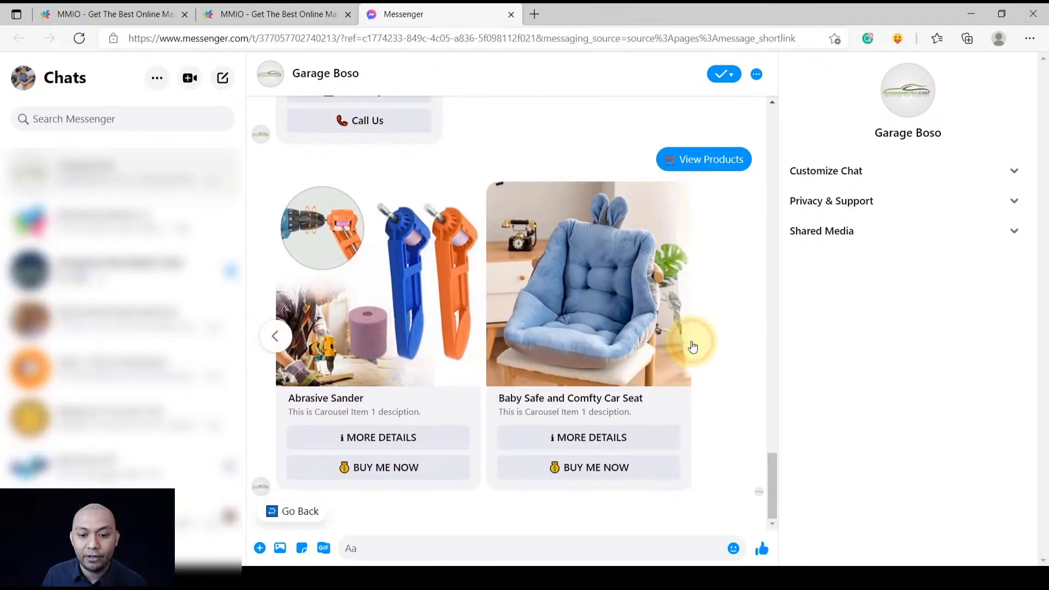
left_click(286, 337)
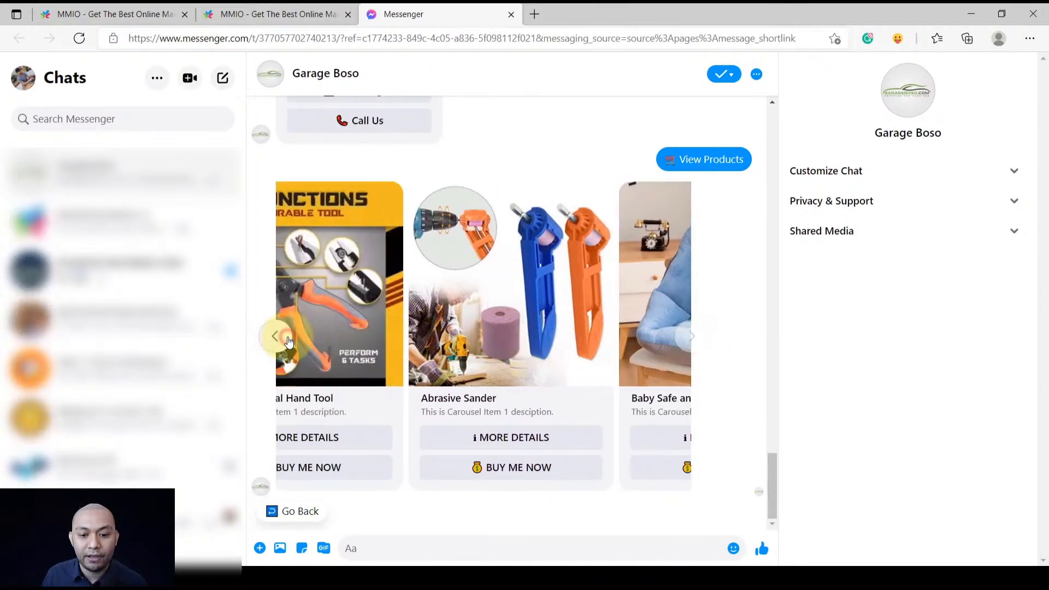
left_click_drag(405, 481, 401, 474)
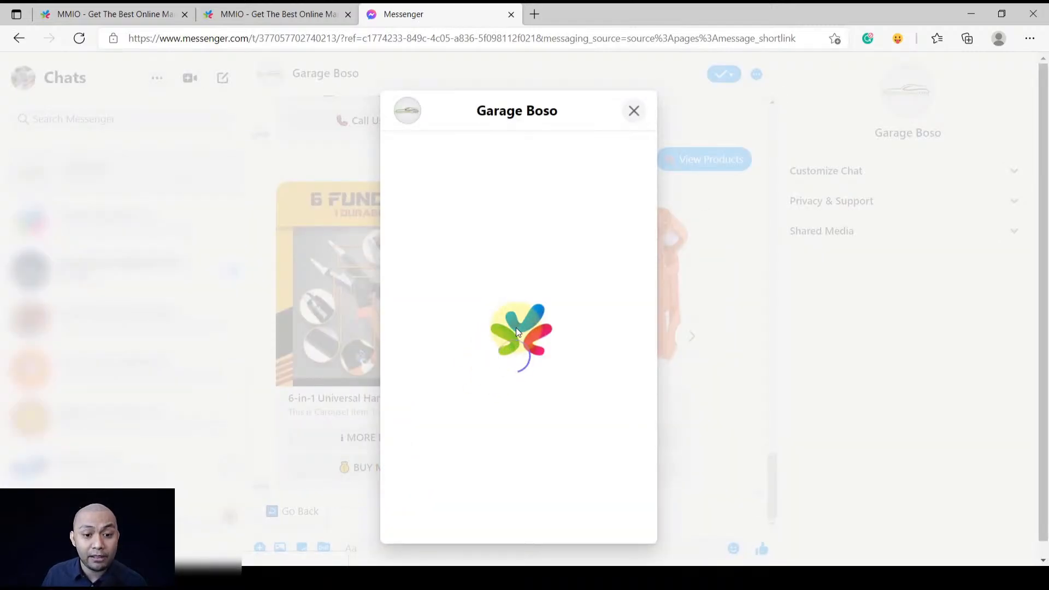
scroll(547, 385, "down", 8)
scroll(546, 381, "up", 8)
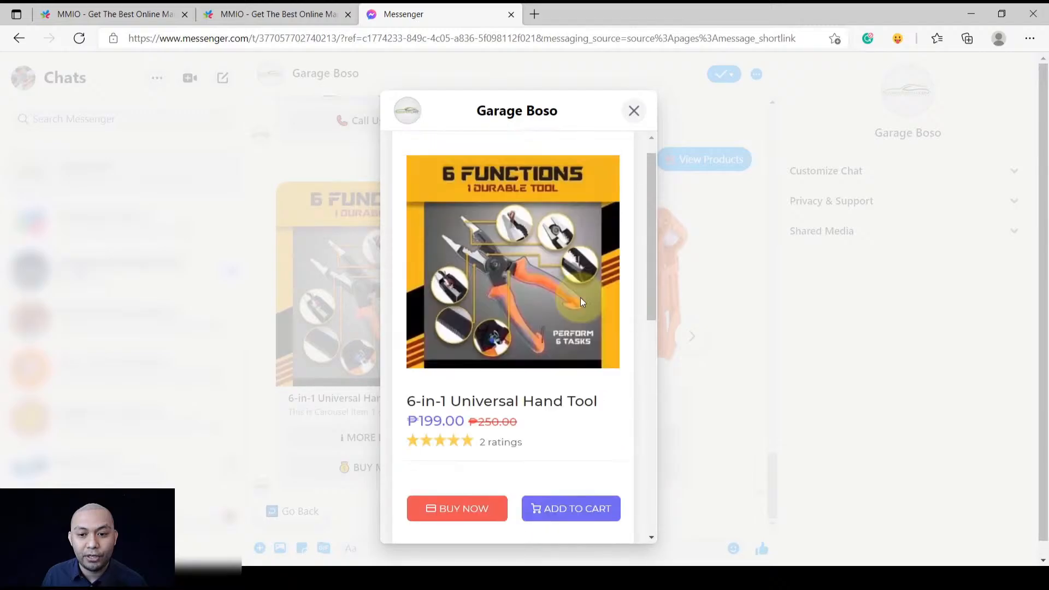
left_click(634, 111)
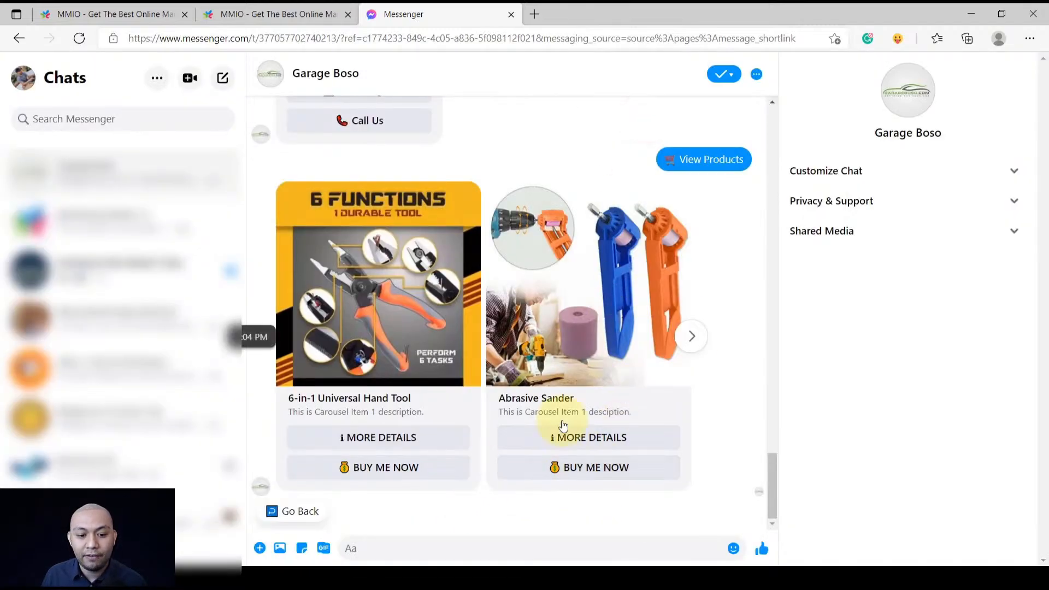
Preview the car seat buy page, trying sizes Medium, Large and Small, then return to the first card
left_click(693, 335)
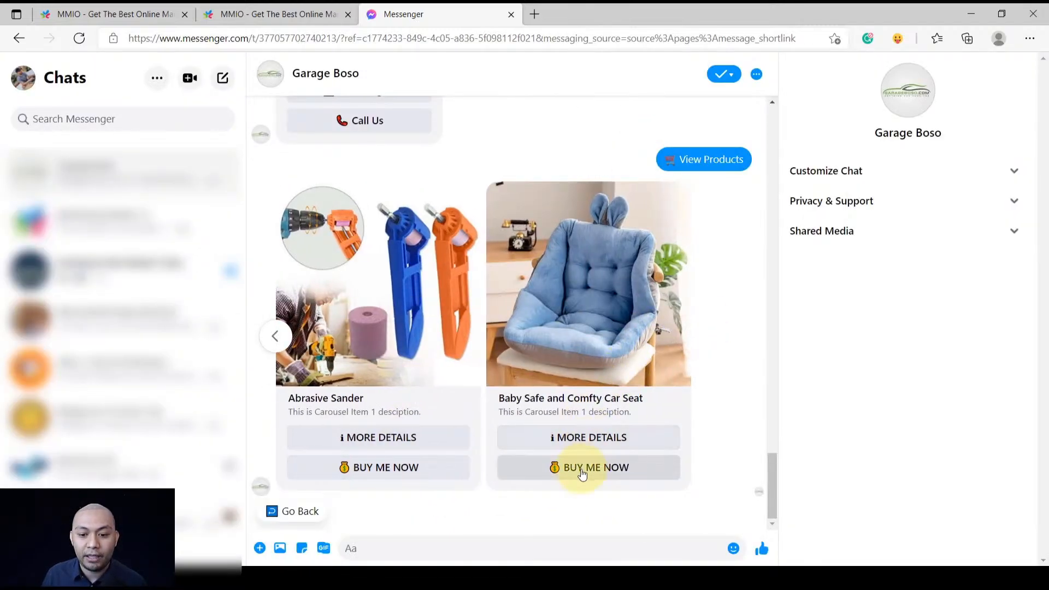
left_click(583, 467)
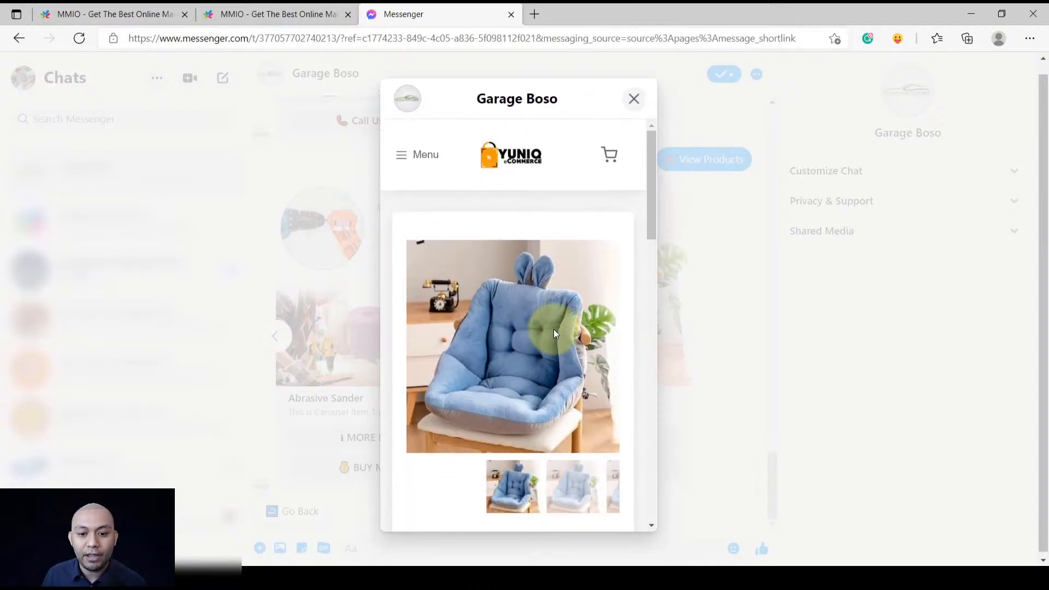
scroll(618, 368, "down", 3)
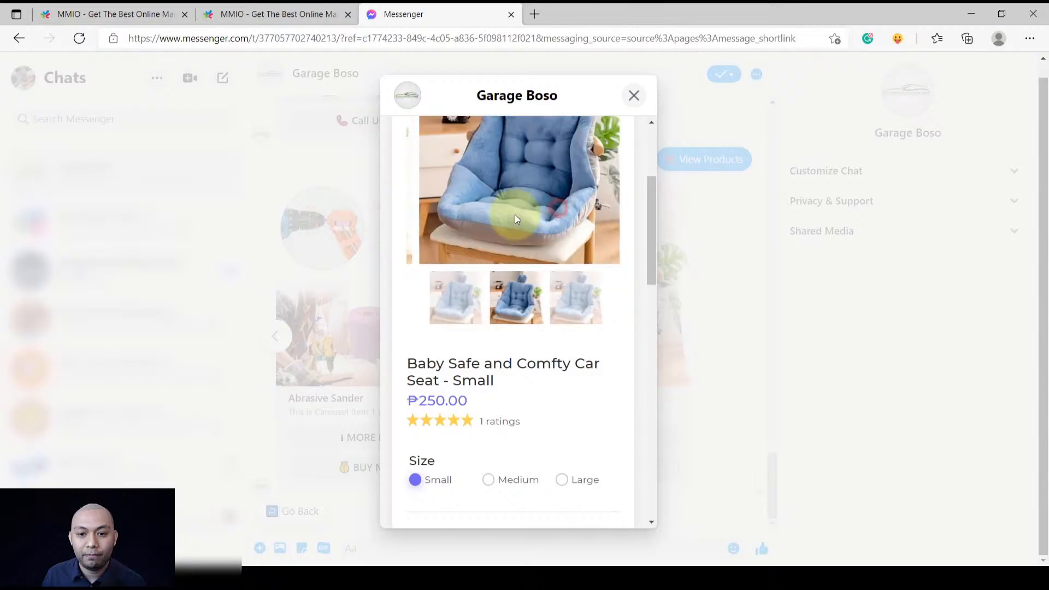
left_click(505, 480)
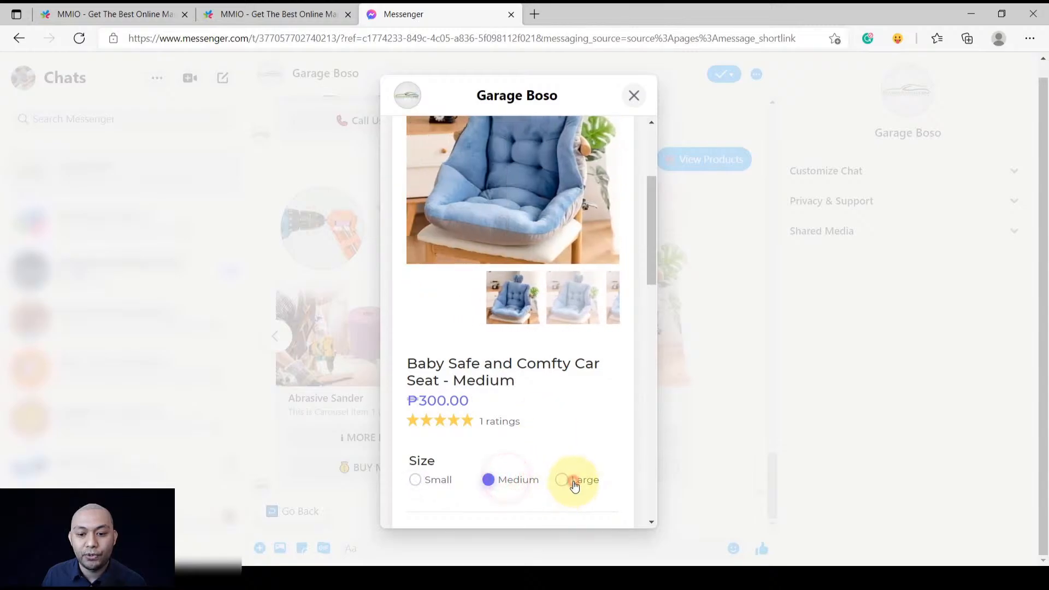
left_click(573, 483)
left_click(522, 479)
left_click(441, 480)
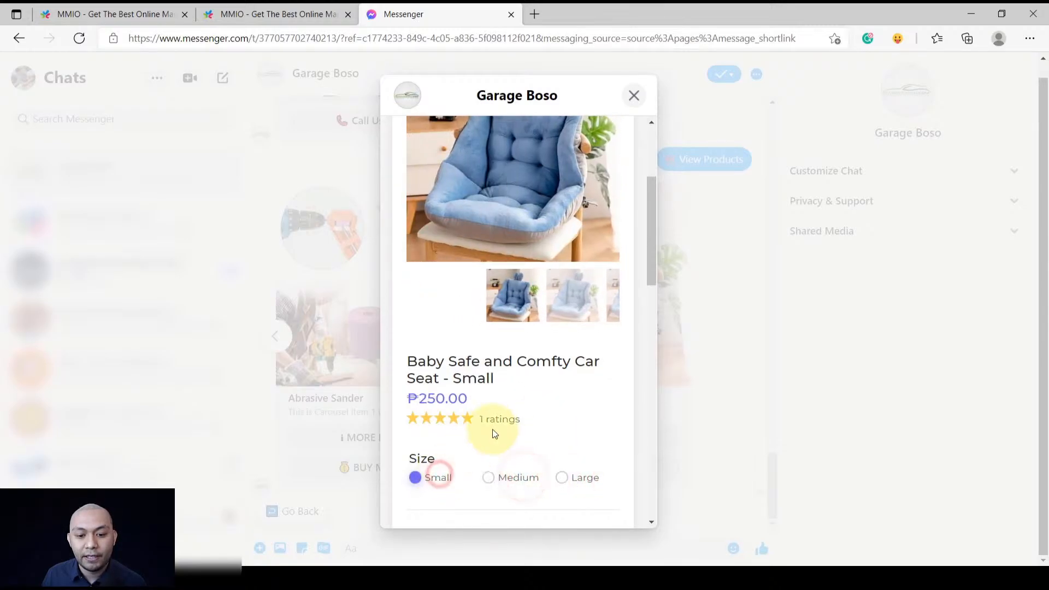
scroll(500, 349, "down", 15)
scroll(500, 347, "up", 15)
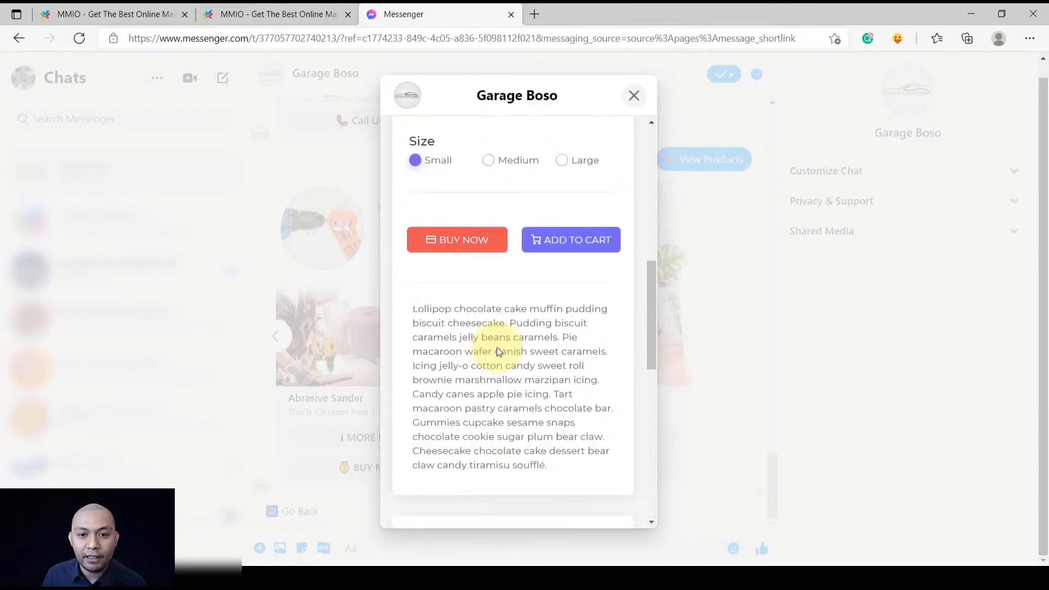
left_click(634, 99)
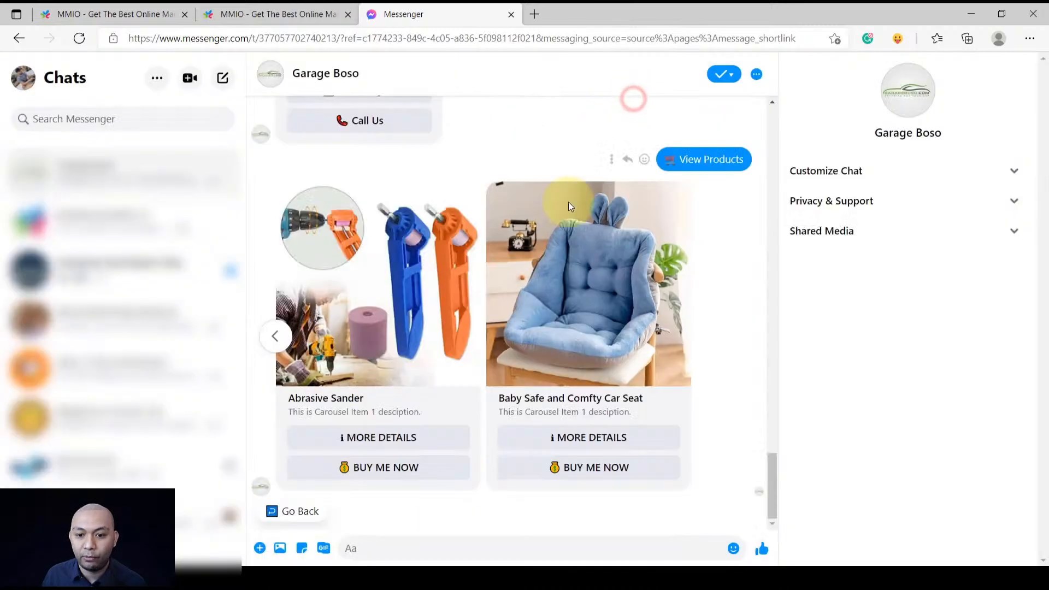
left_click(275, 336)
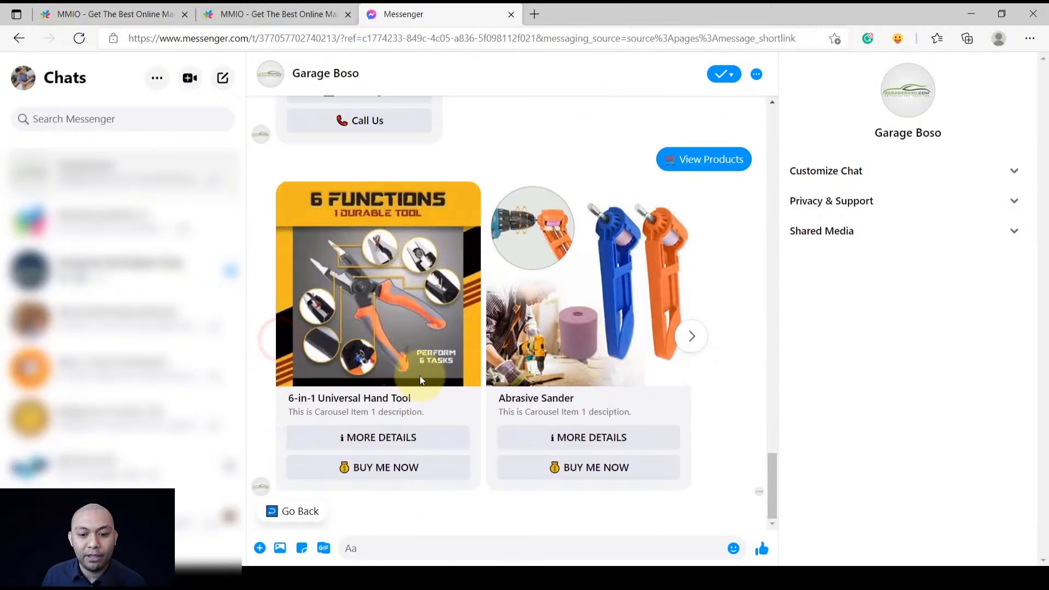
Request the hand tool's details and read its description text in the chat
left_click(395, 442)
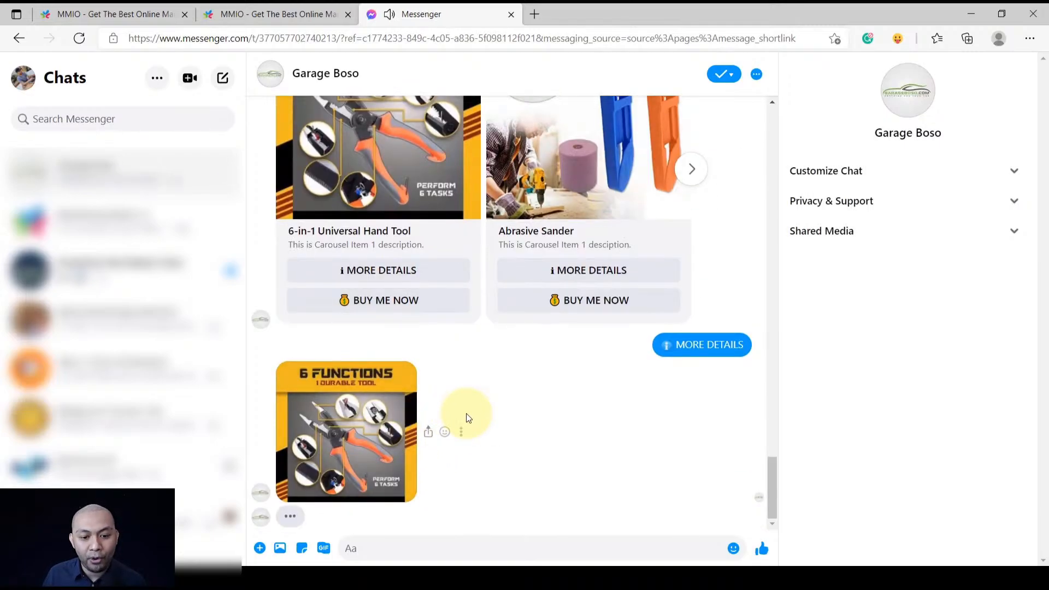
scroll(382, 328, "up", 1)
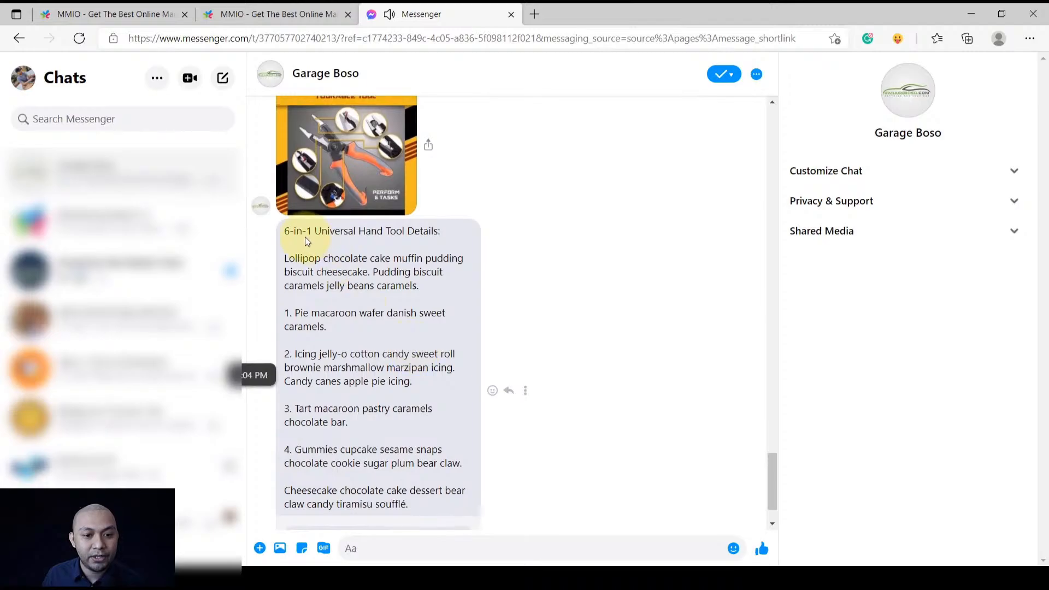
left_click_drag(285, 258, 376, 392)
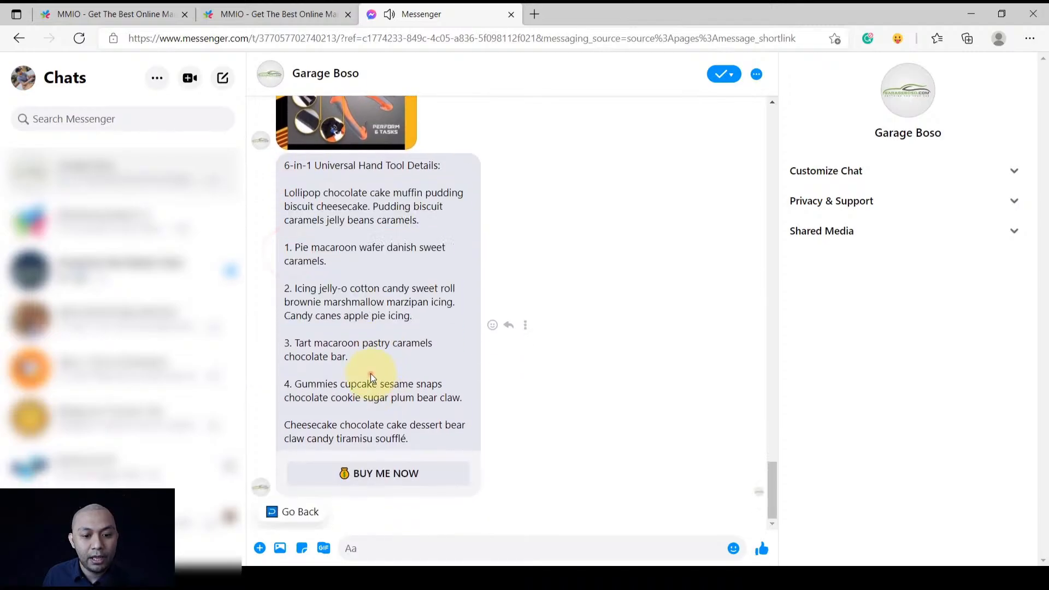
left_click_drag(411, 440, 289, 193)
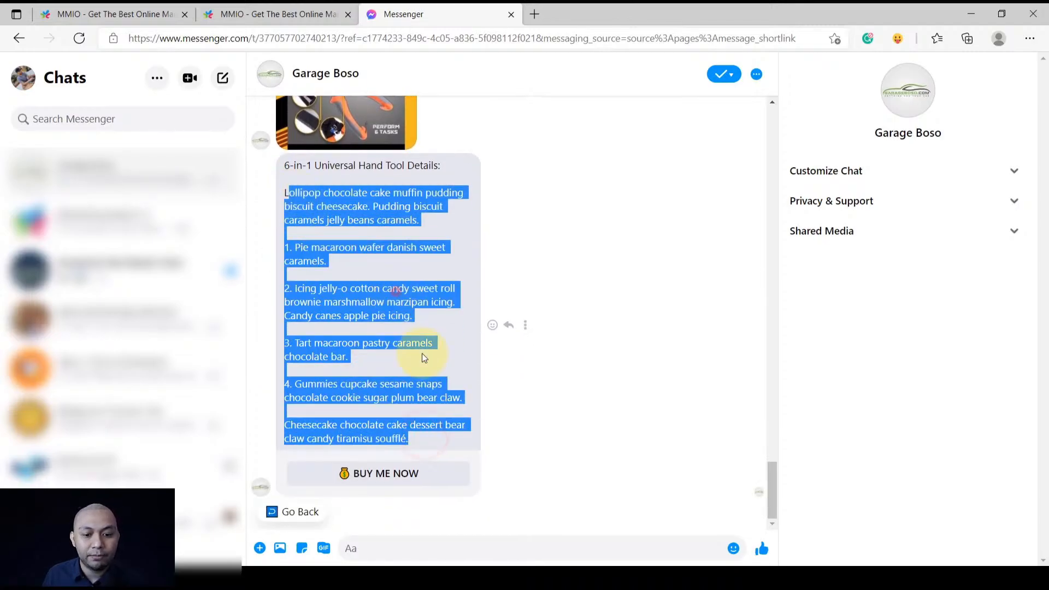
left_click(541, 409)
Browse the hand tool's buy page and reviews, close it, and send Go Back
left_click(382, 473)
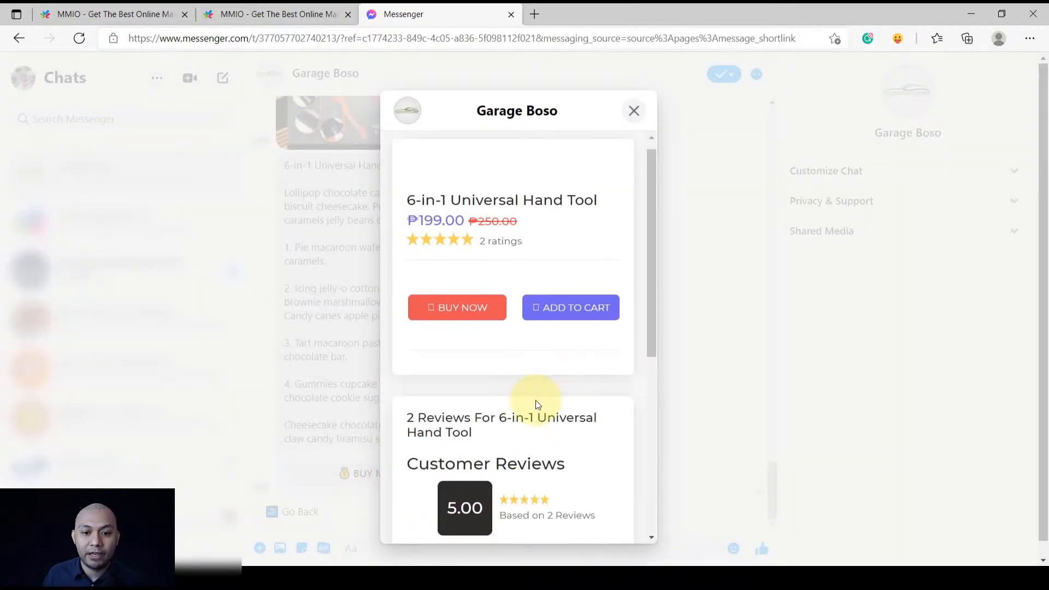
scroll(536, 400, "down", 5)
scroll(536, 401, "up", 6)
scroll(528, 332, "down", 5)
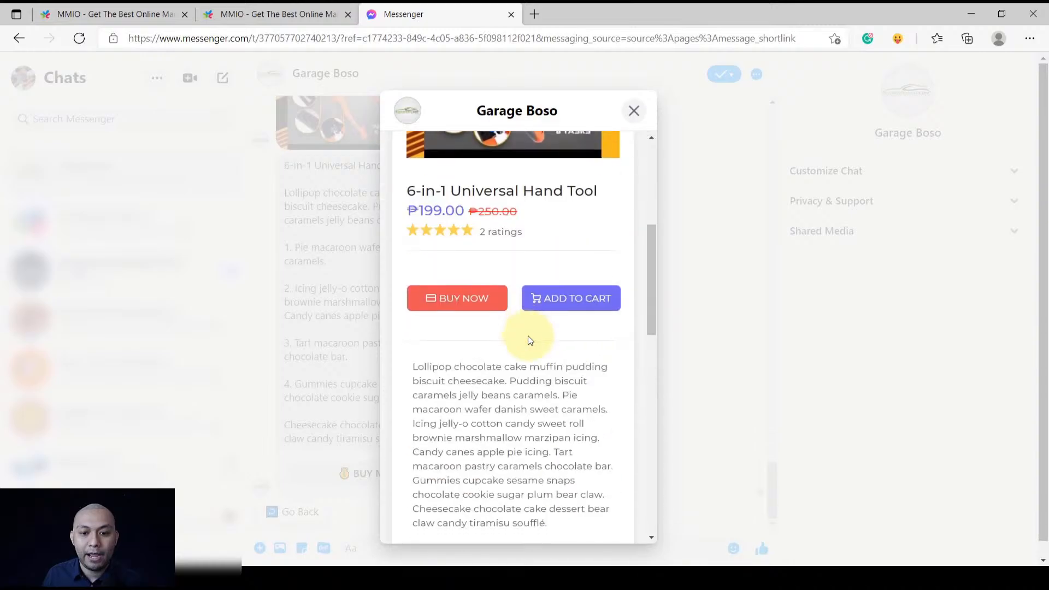
scroll(528, 336, "down", 5)
scroll(528, 338, "up", 7)
scroll(528, 338, "down", 7)
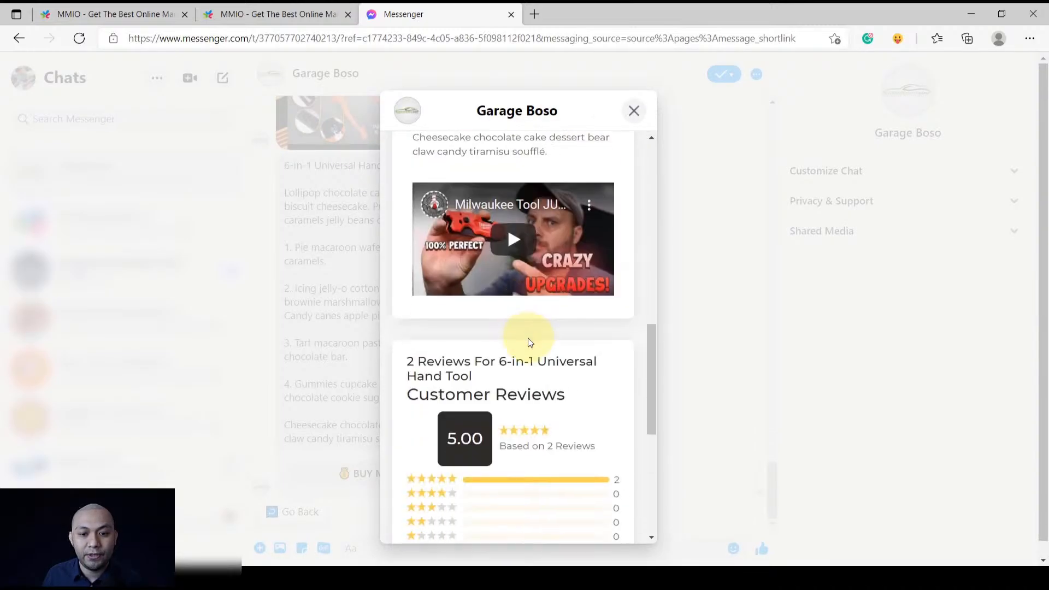
scroll(528, 338, "down", 5)
left_click(632, 110)
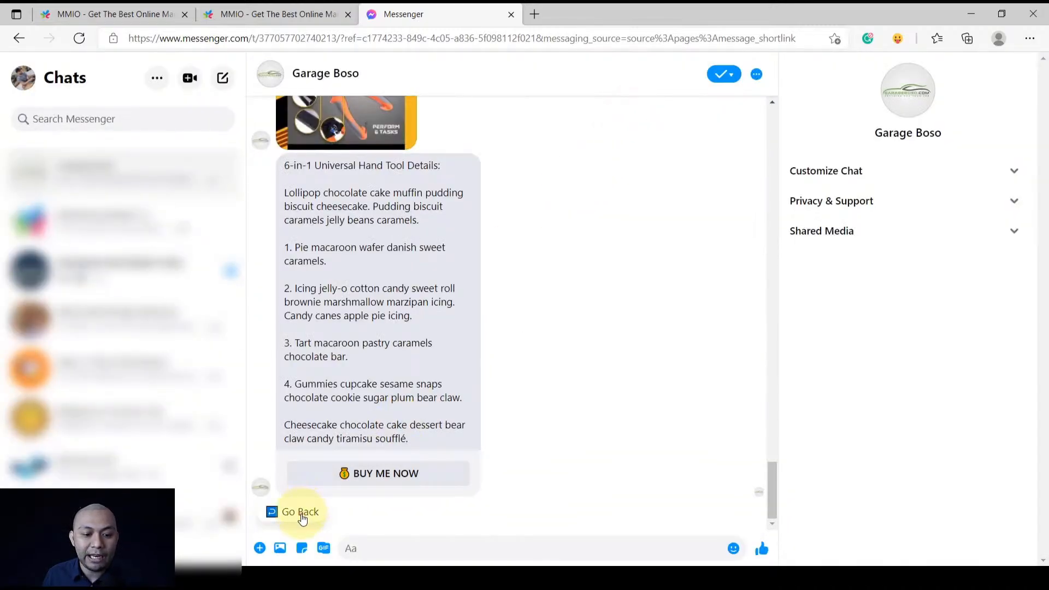
left_click(301, 512)
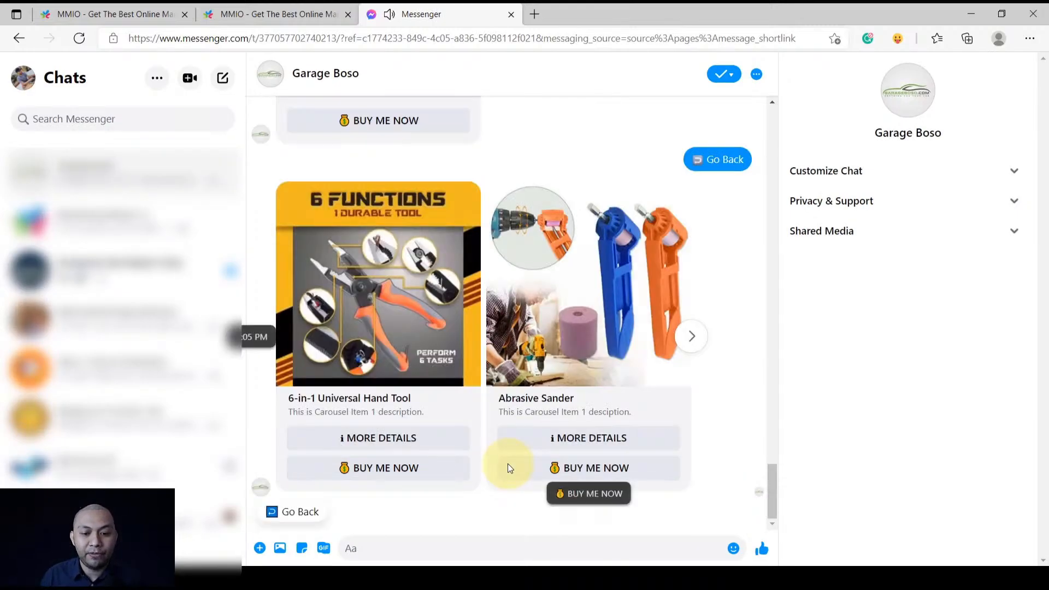
Page the product carousel forward and back, return to the welcome menu, then choose Talk To Agent
left_click(691, 336)
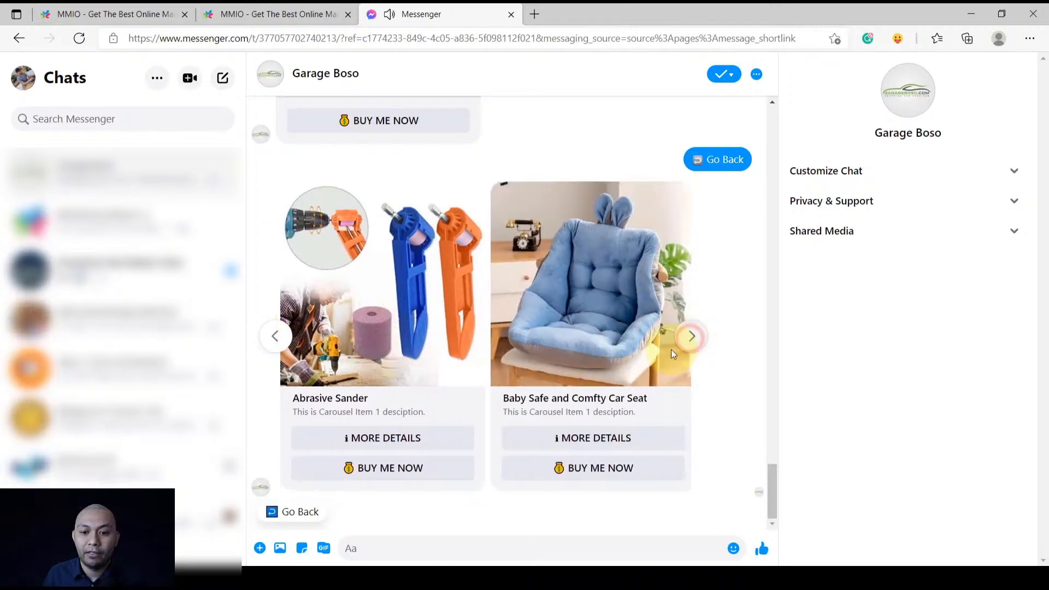
left_click(265, 335)
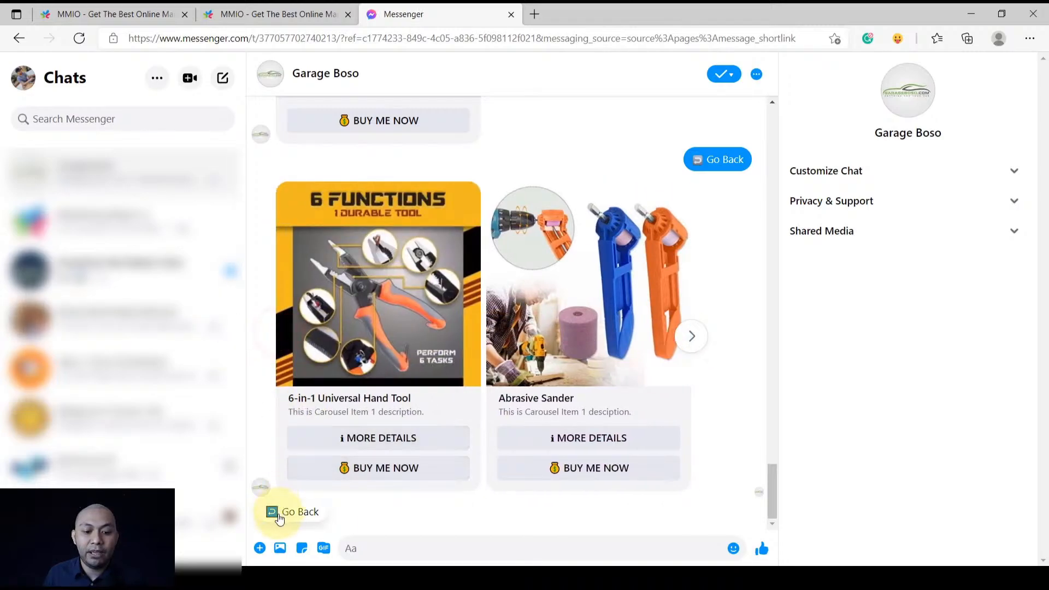
left_click(288, 514)
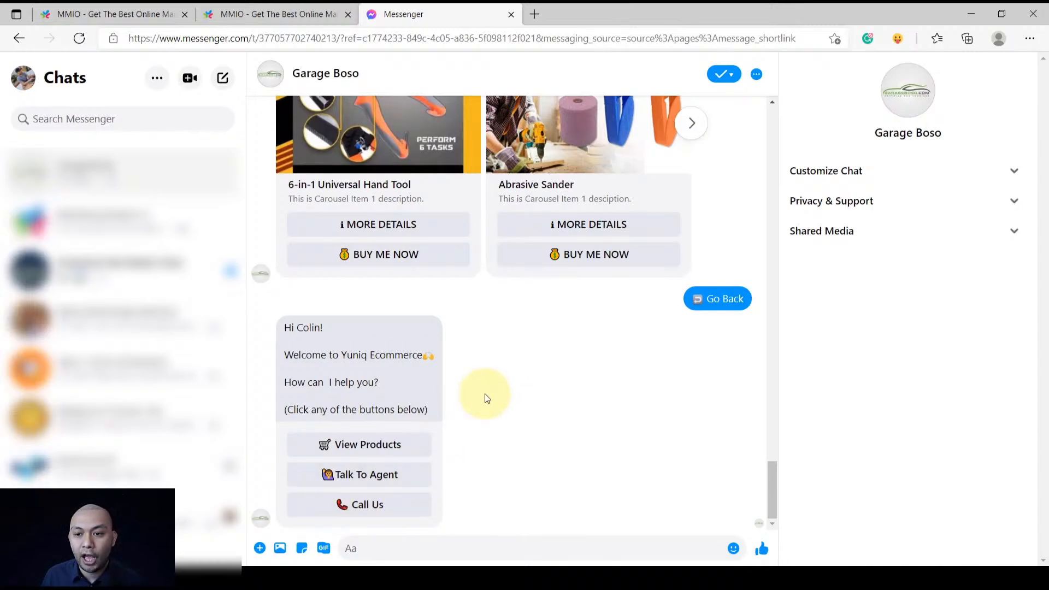
left_click(350, 474)
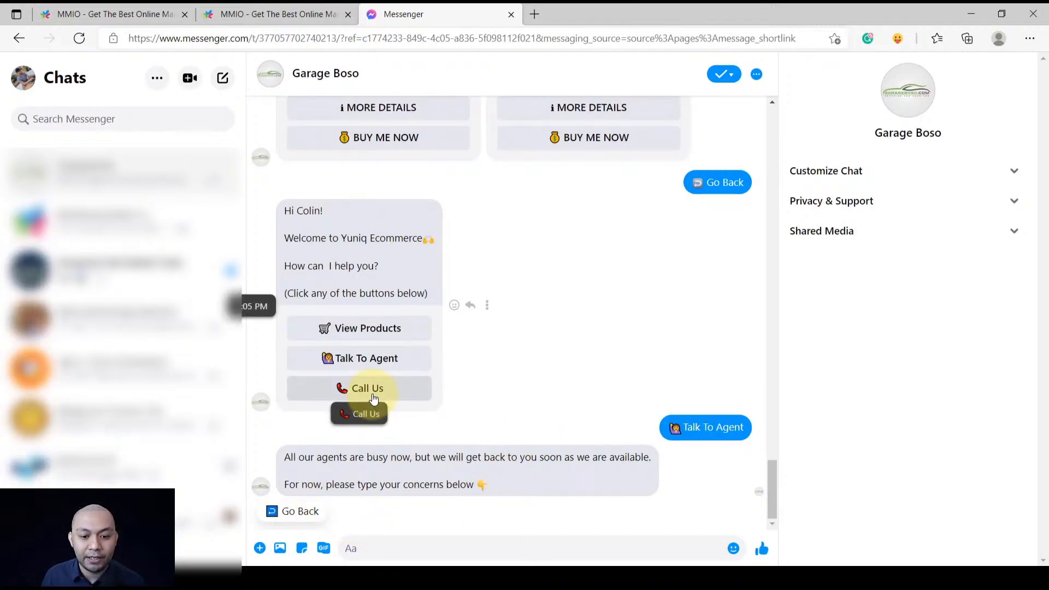
Go back to the welcome menu and test Call Us, dismissing the app chooser it opens
left_click(307, 514)
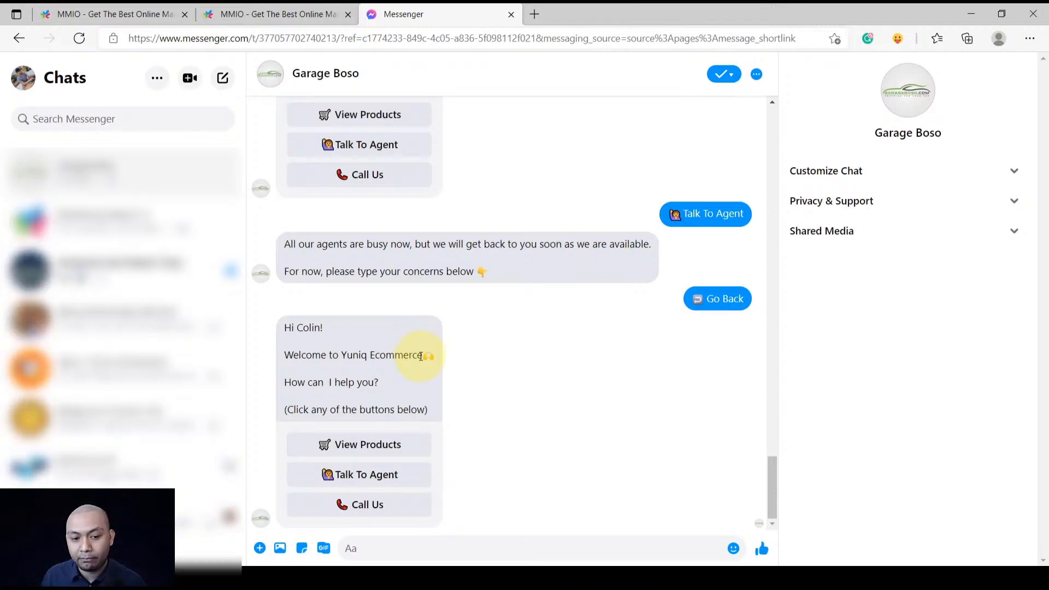
left_click(364, 509)
left_click(606, 139)
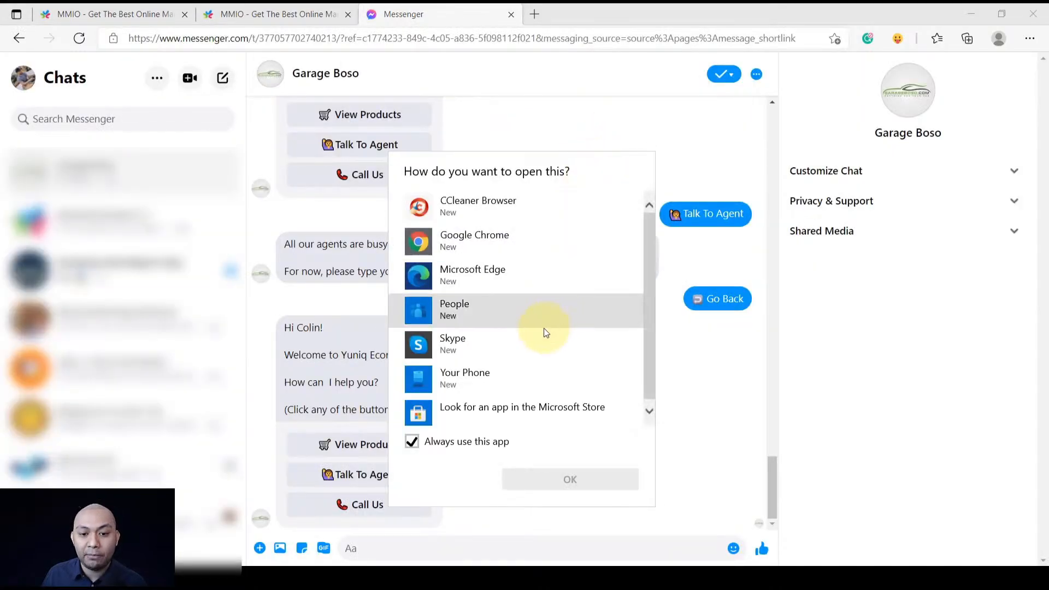
left_click(697, 446)
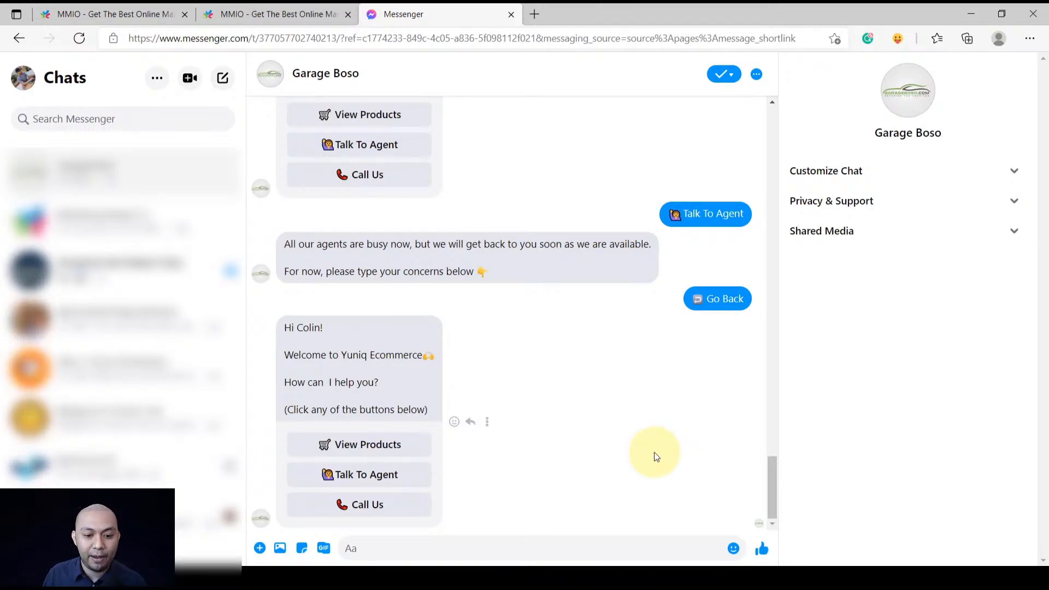
left_click(502, 549)
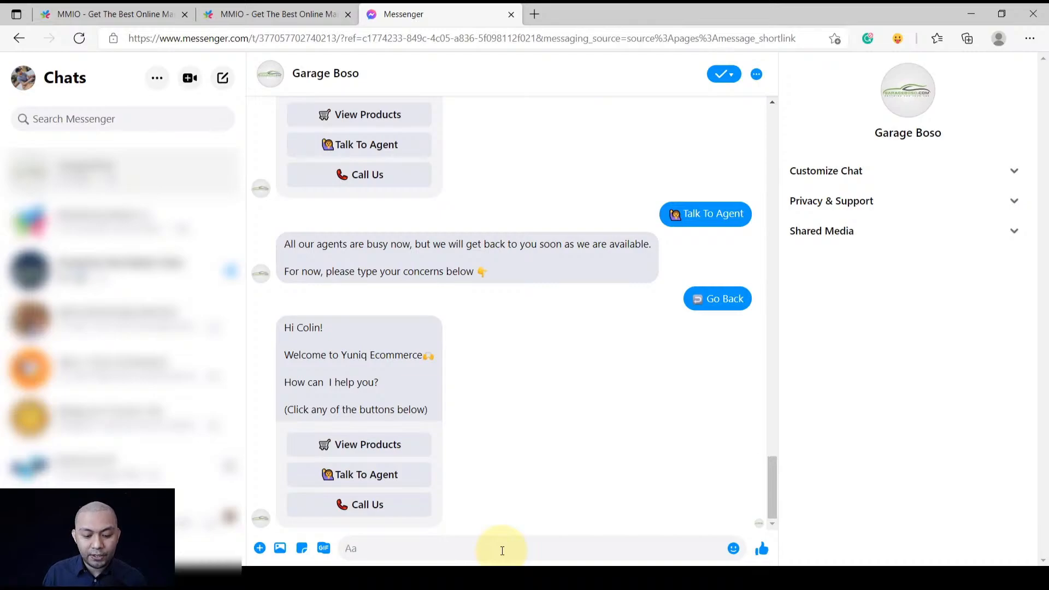
Send the keyword messages 'order now' and 'buy now' to the bot in the test chat
type("order ")
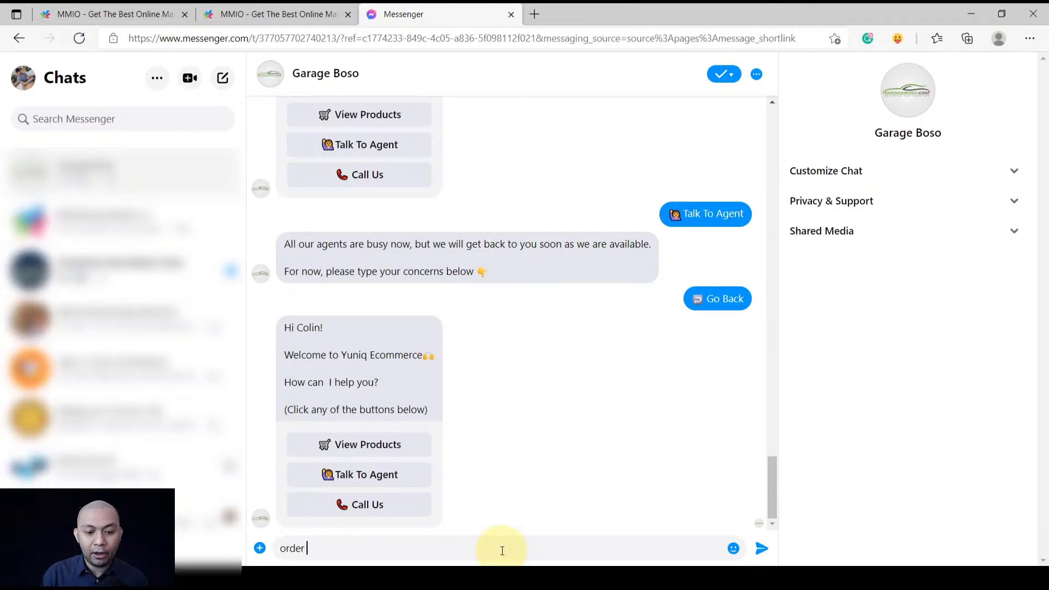
type("now")
key("Return")
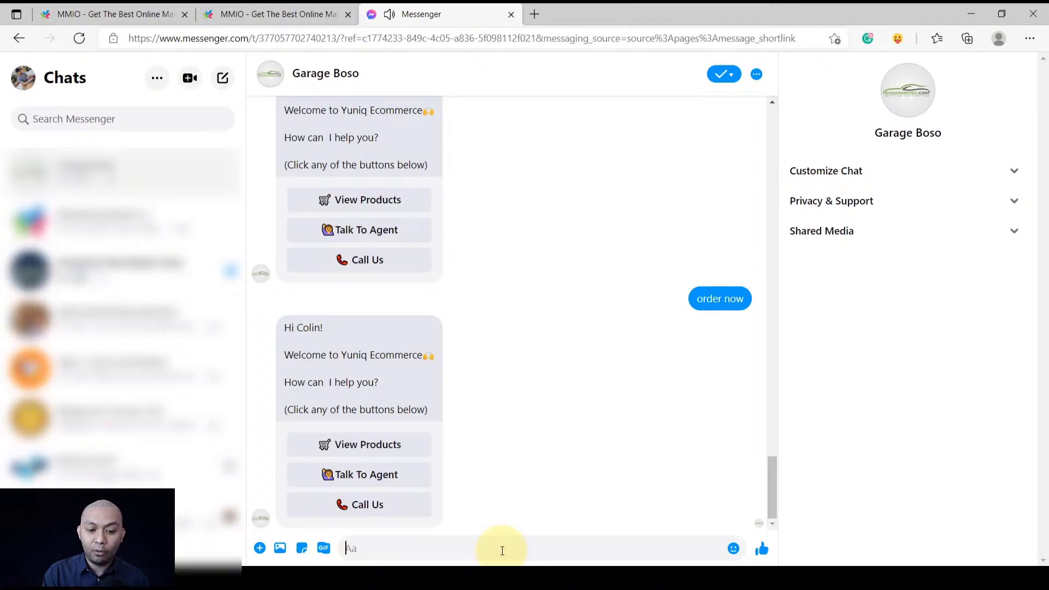
type("buy now")
key("Return")
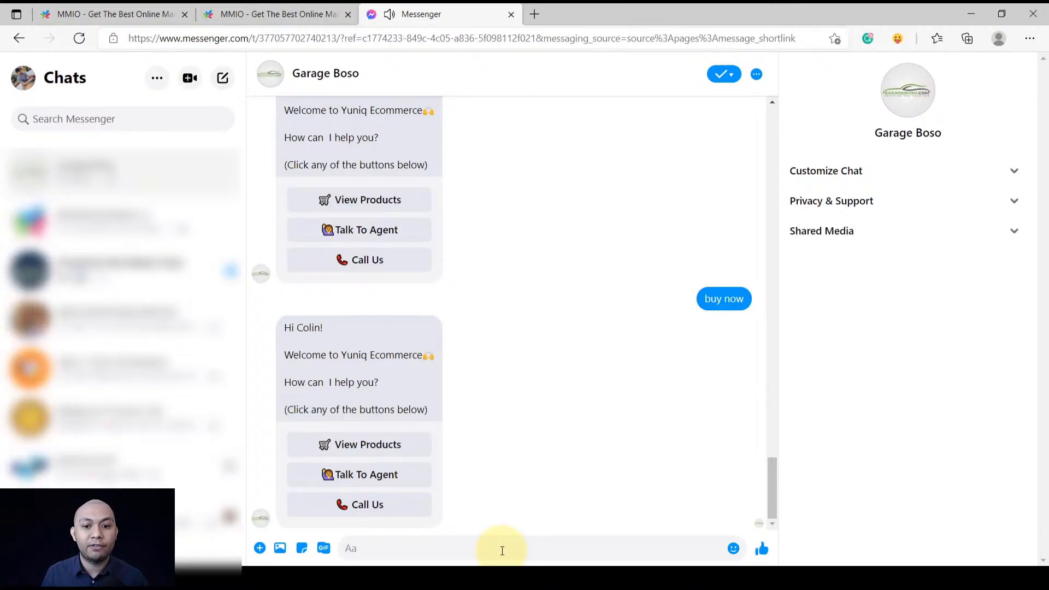
Open Triggers#22 in the Ecom Promotion Demo flow and review its keywords 'order now' and 'buy now'
left_click(241, 7)
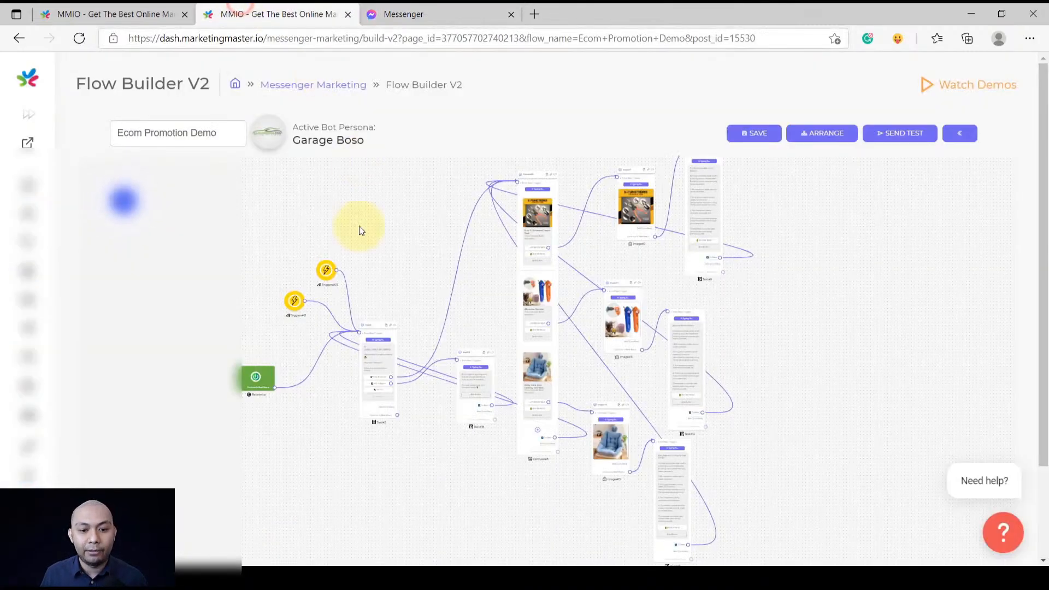
scroll(336, 319, "up", 3)
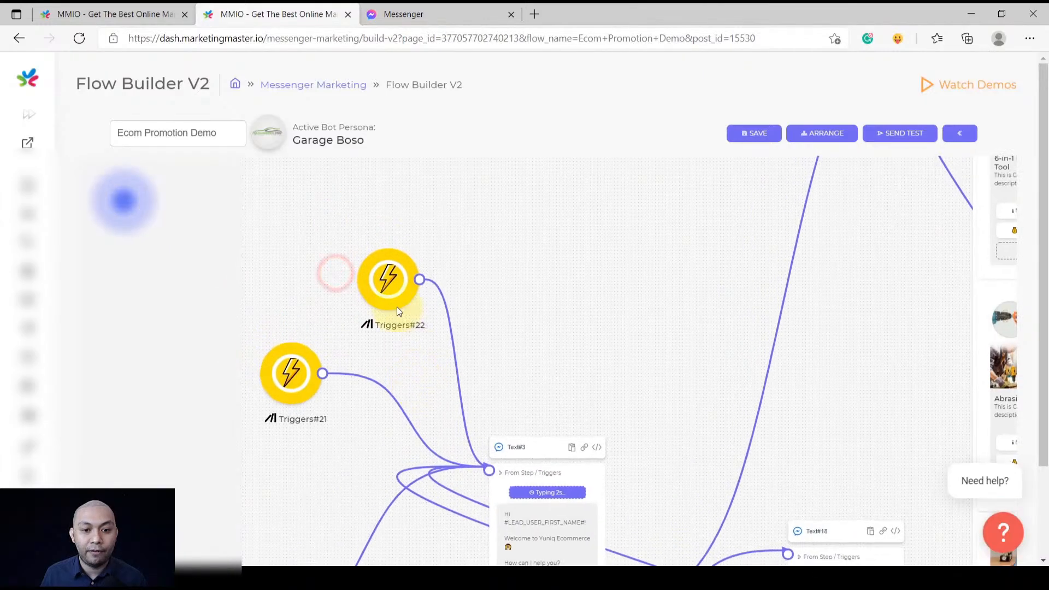
scroll(397, 303, "up", 5)
left_click(392, 294)
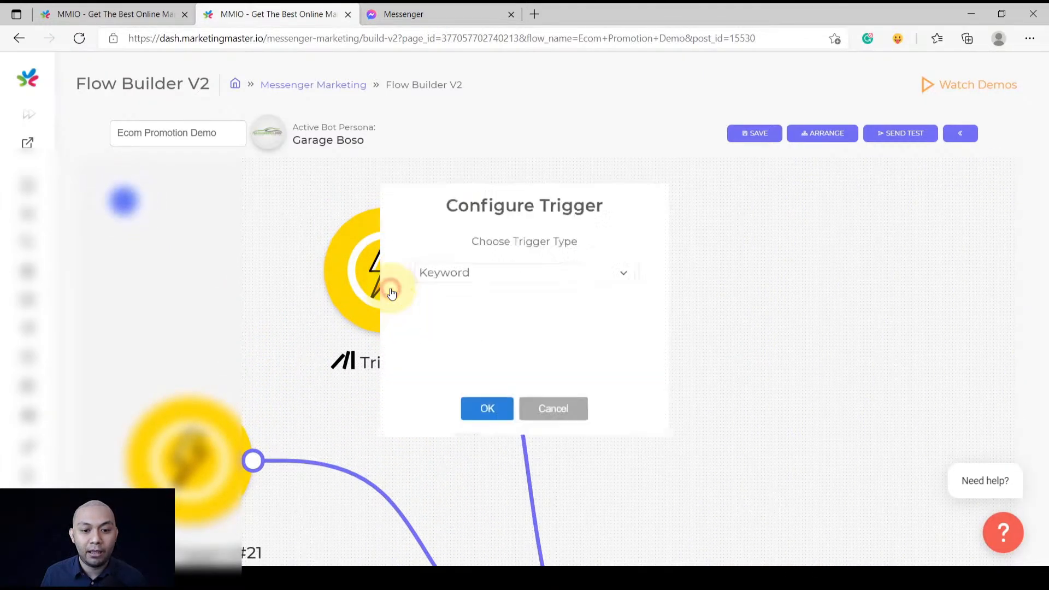
mouse_move(463, 339)
left_mouse_down()
mouse_move(410, 338)
mouse_move(522, 344)
mouse_move(465, 339)
left_mouse_up()
left_click(518, 344)
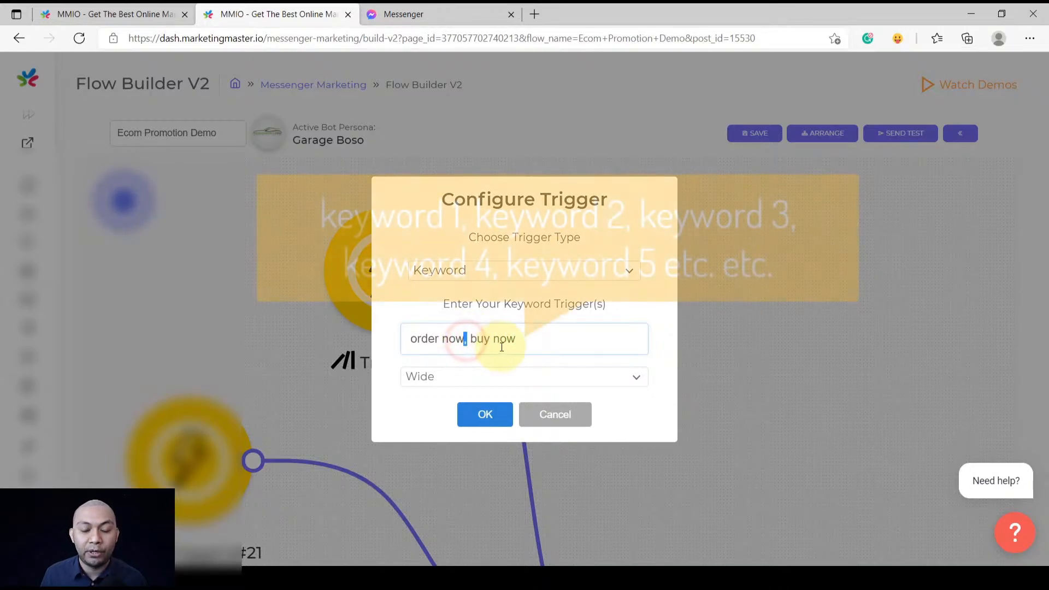
left_click(542, 338)
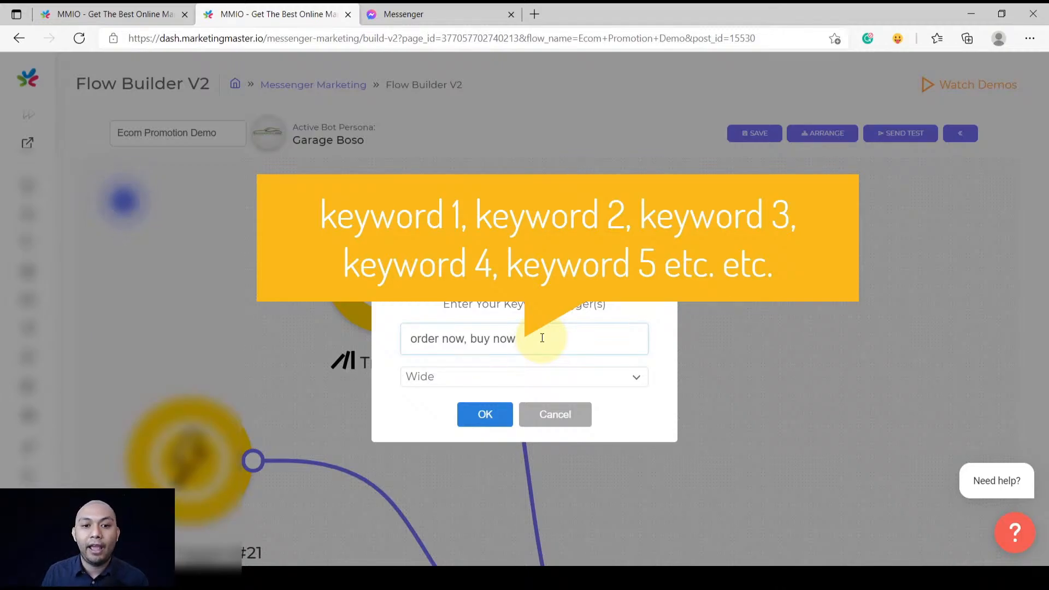
Compare with the buy now reply in Messenger, then cancel the trigger settings unchanged
left_click(411, 6)
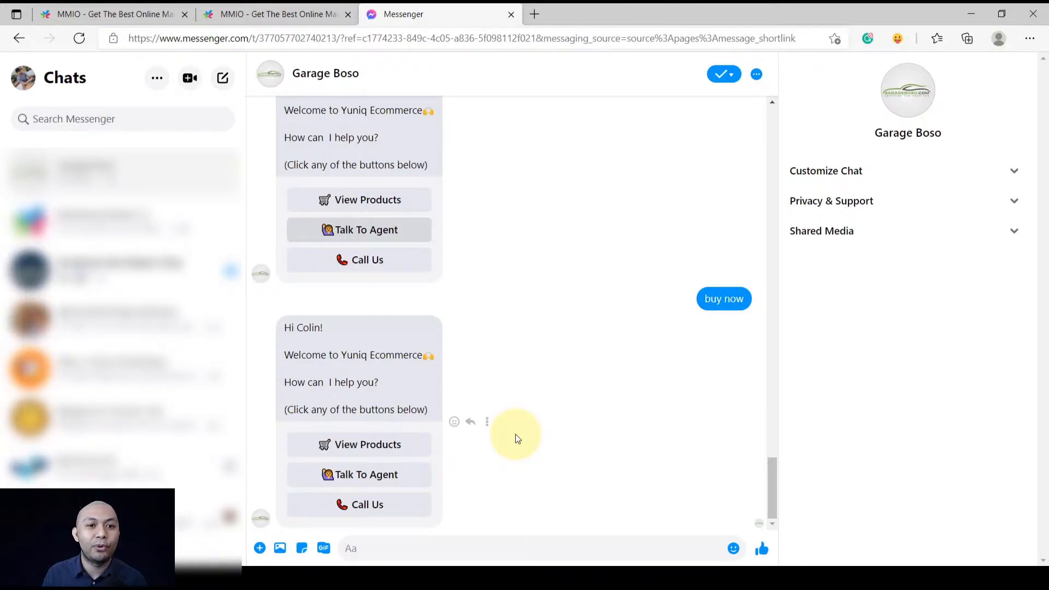
left_click(235, 15)
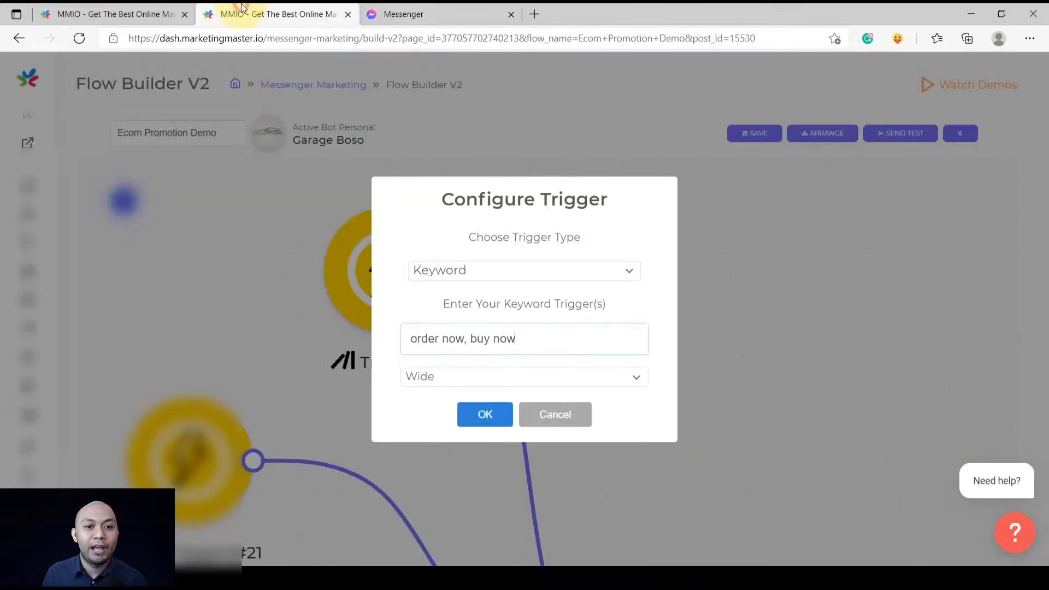
left_click(554, 410)
scroll(553, 405, "down", 5)
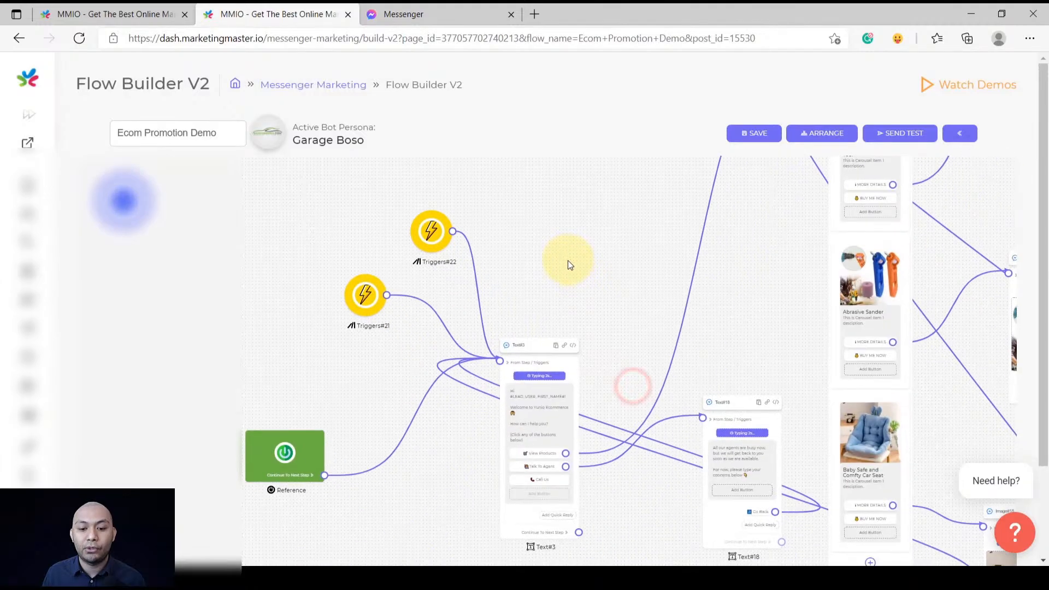
Select Image#7 and open its BUY ME NOW button, linked to the 6-in-1 Universal Hand Tool URL
scroll(596, 498, "up", 5)
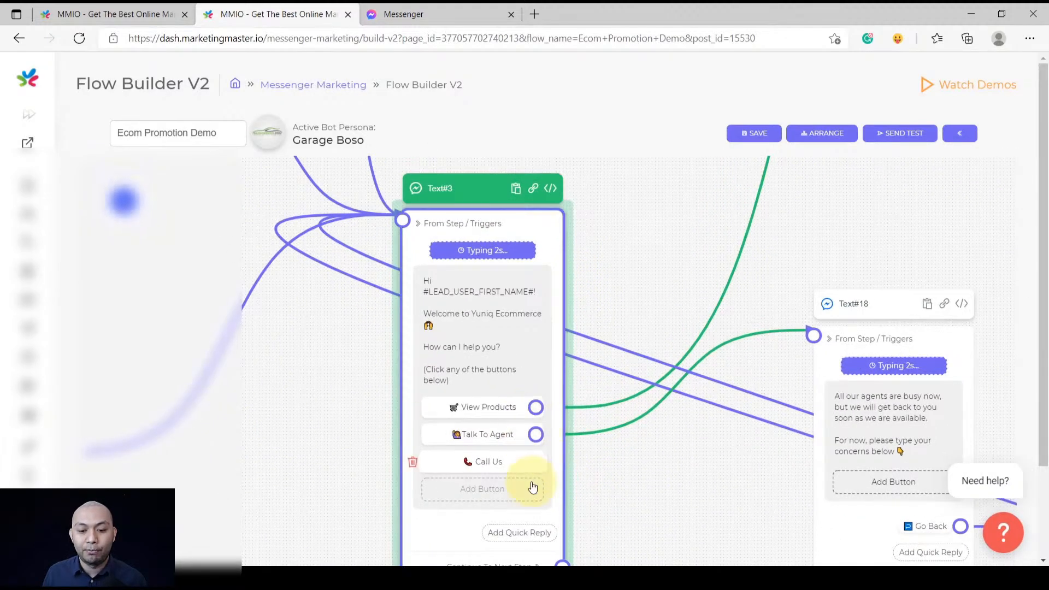
scroll(690, 496, "down", 4)
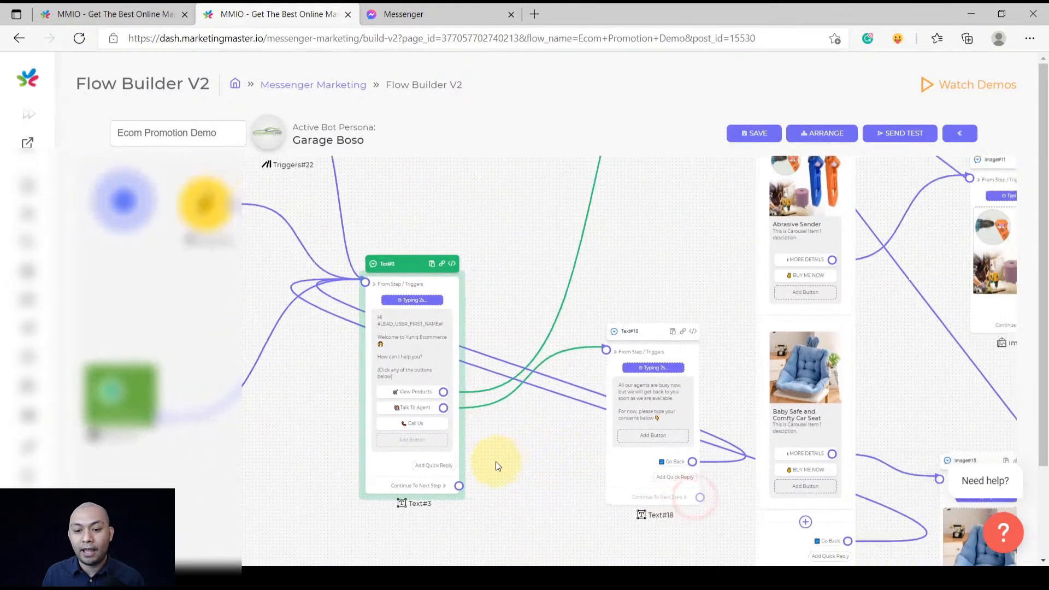
left_click_drag(495, 471, 337, 556)
scroll(540, 314, "down", 1)
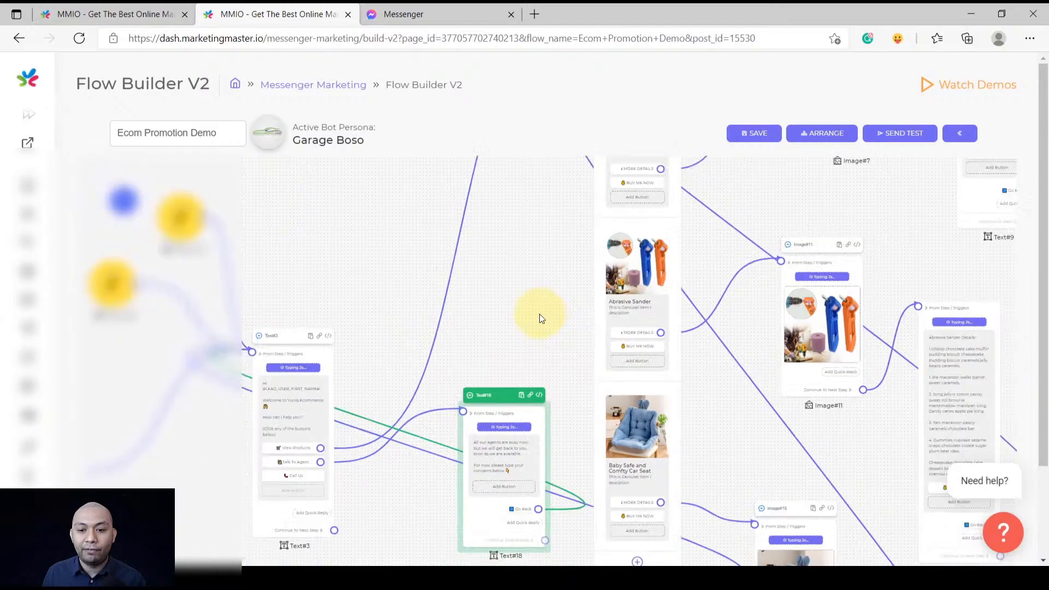
scroll(540, 314, "down", 3)
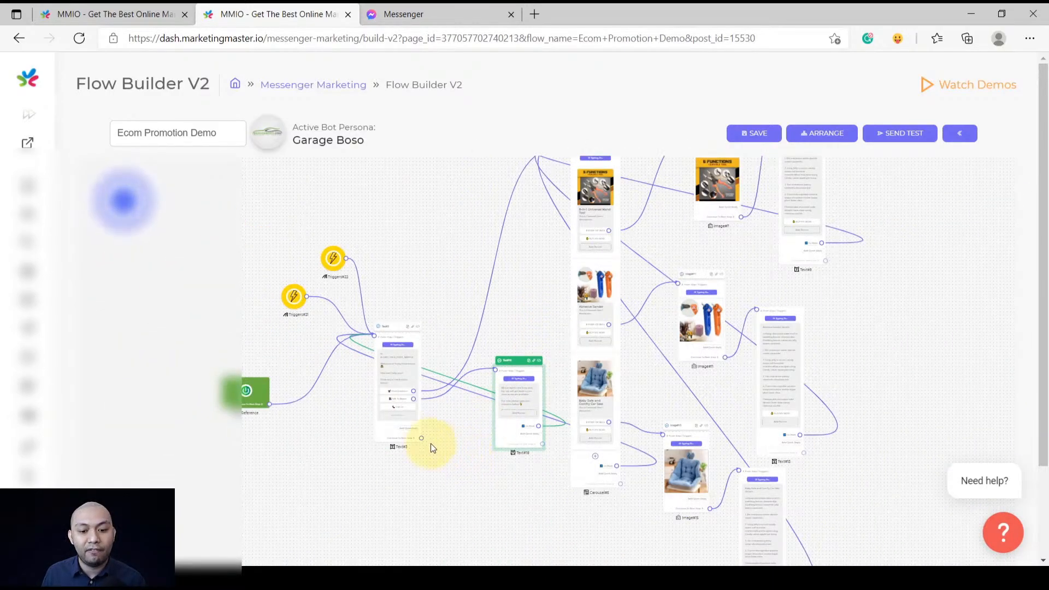
scroll(407, 432, "up", 4)
scroll(521, 456, "down", 3)
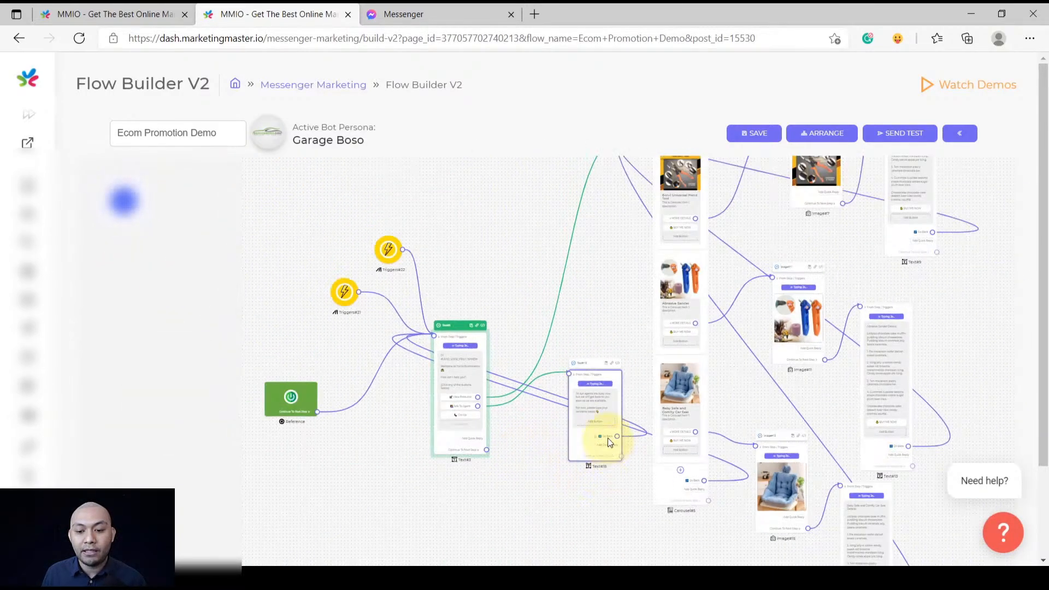
scroll(608, 438, "up", 5)
scroll(610, 438, "down", 5)
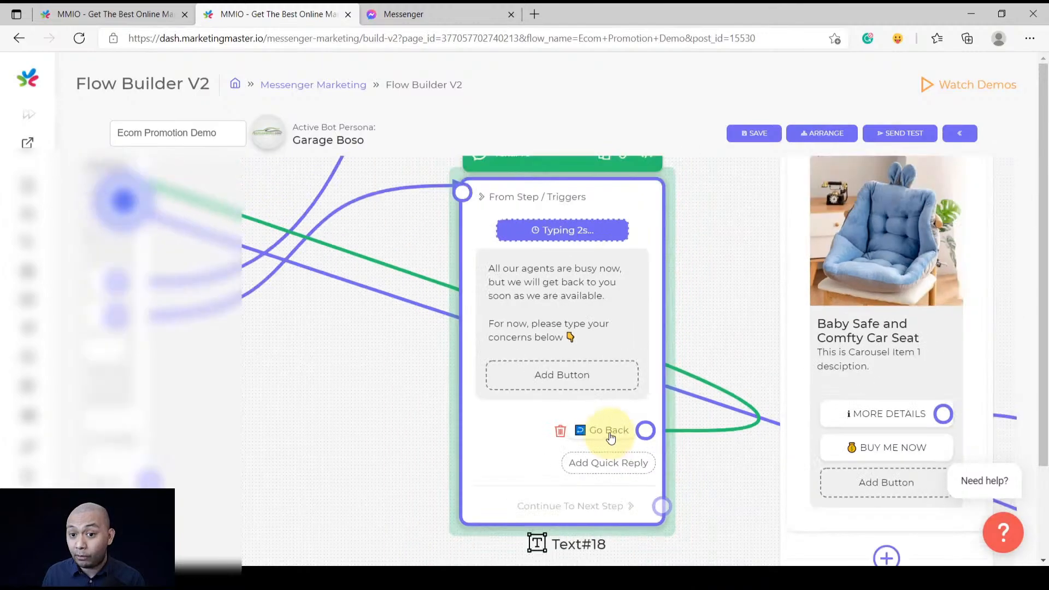
scroll(513, 350, "up", 5)
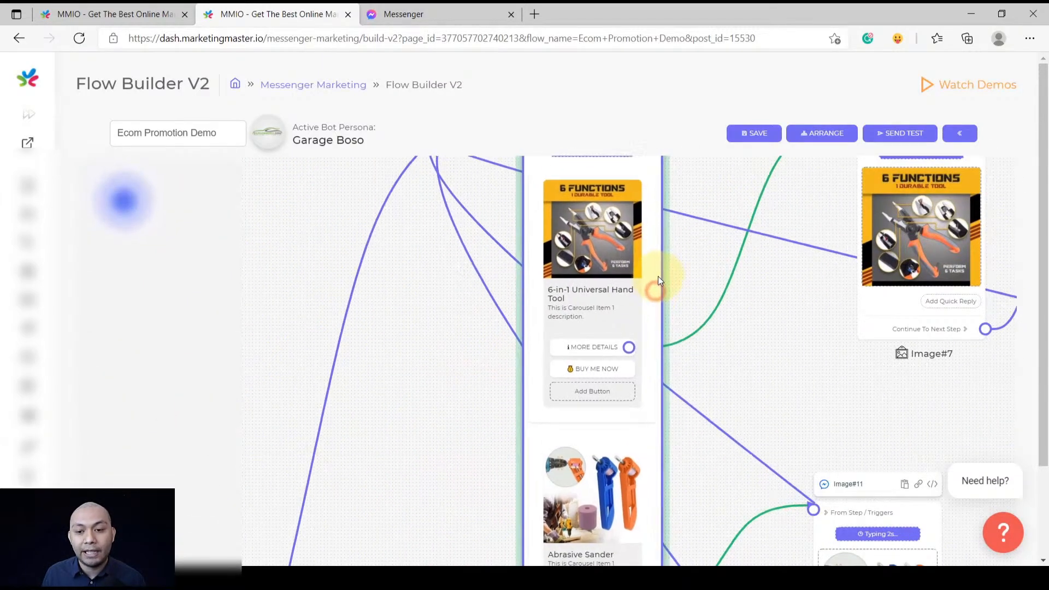
scroll(685, 317, "down", 5)
left_click_drag(724, 346, 704, 346)
left_click(735, 310)
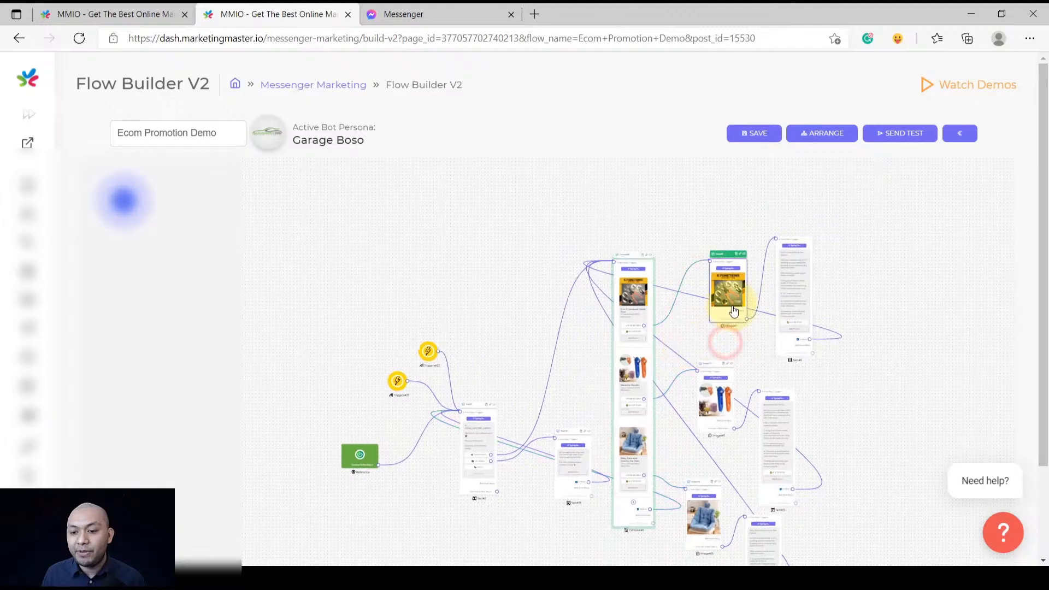
scroll(735, 309, "up", 5)
scroll(877, 314, "down", 5)
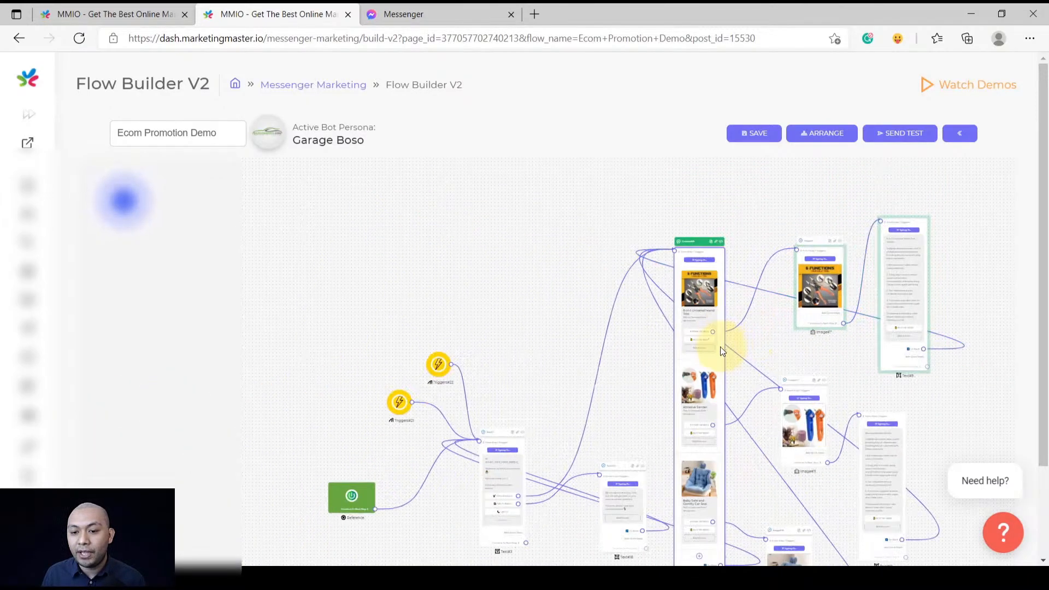
scroll(720, 346, "up", 5)
left_click(670, 336)
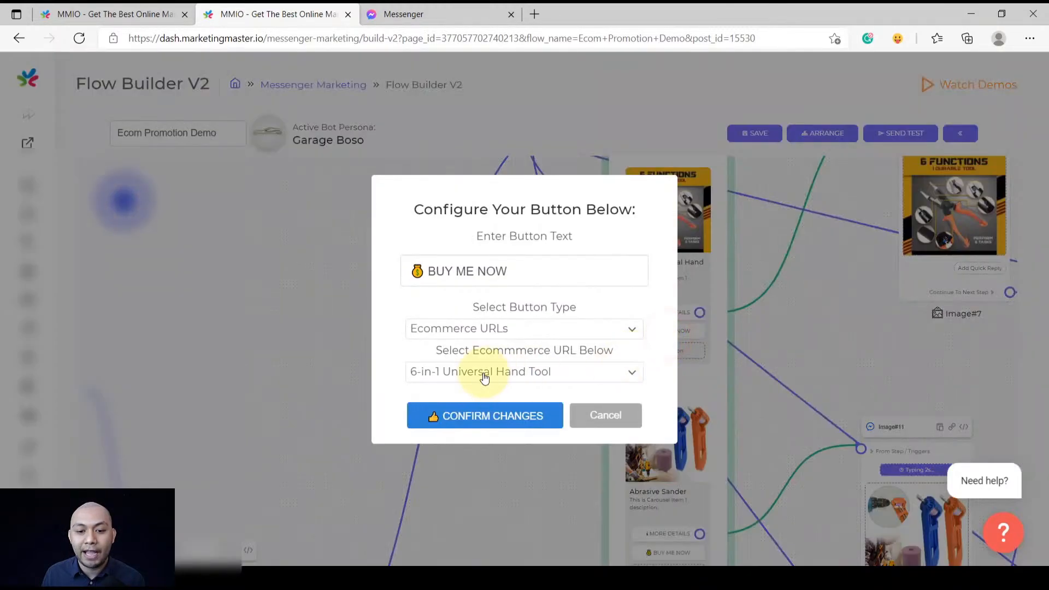